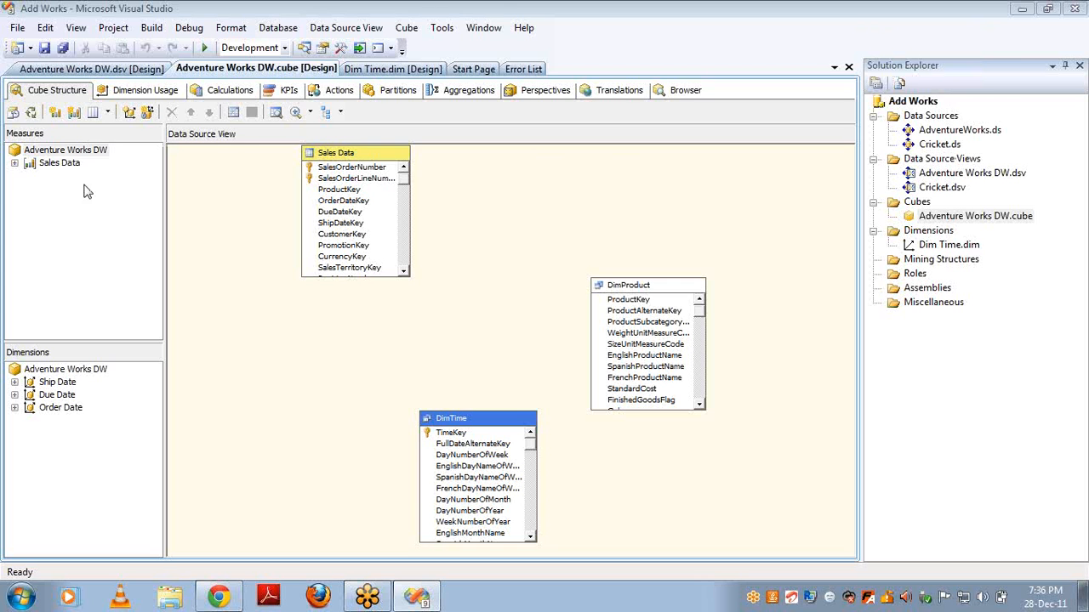
Examine the usage types offered for a new measure in the Adventure Works DW cube, without creating one.
left_click(14, 163)
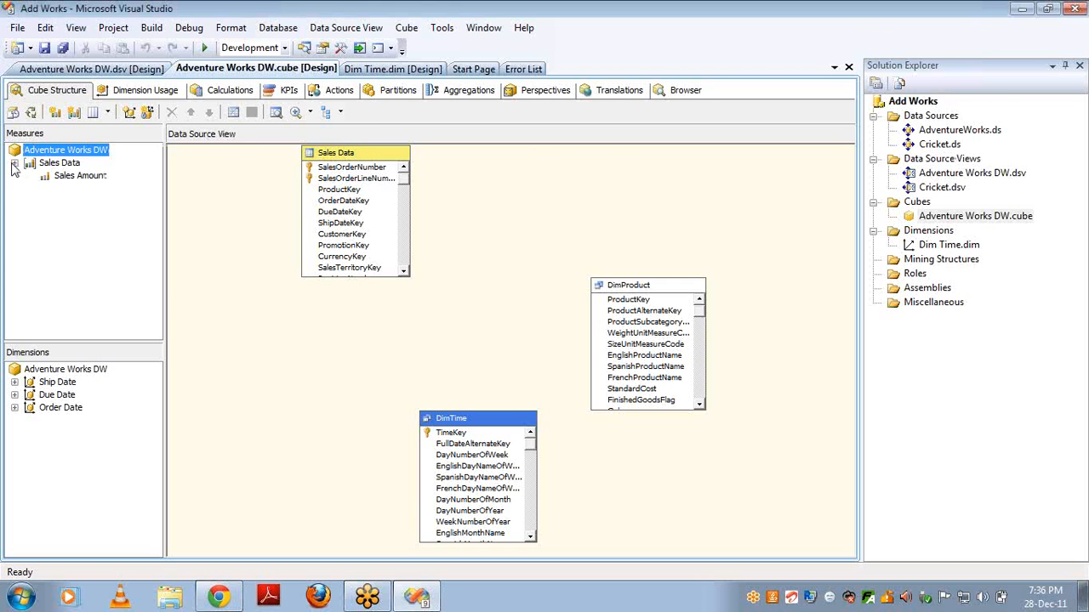
right_click(85, 153)
left_click(119, 158)
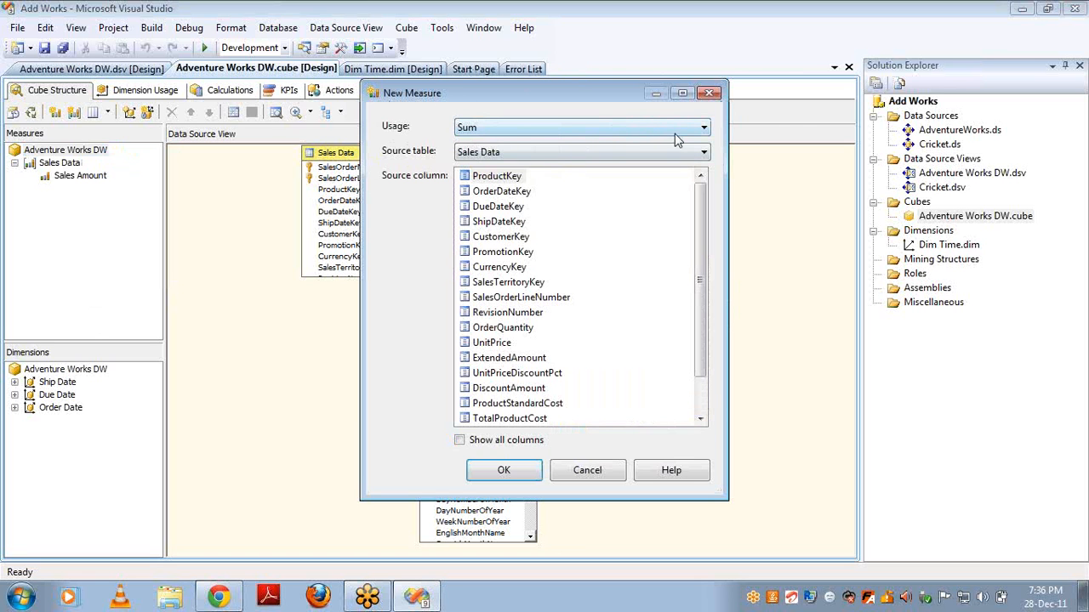
left_click(703, 129)
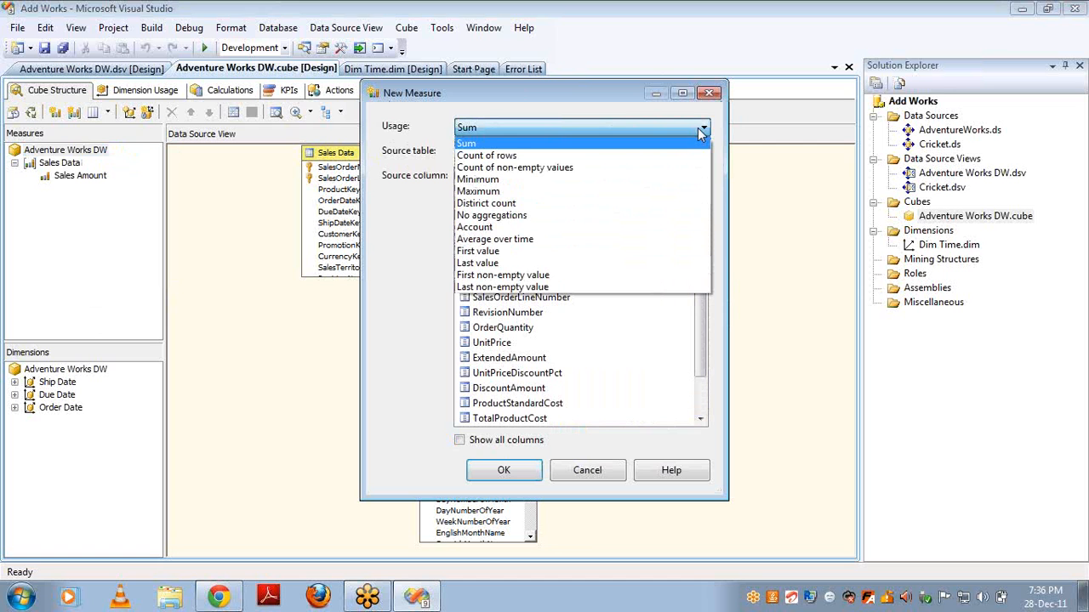
left_click(606, 475)
left_click(606, 474)
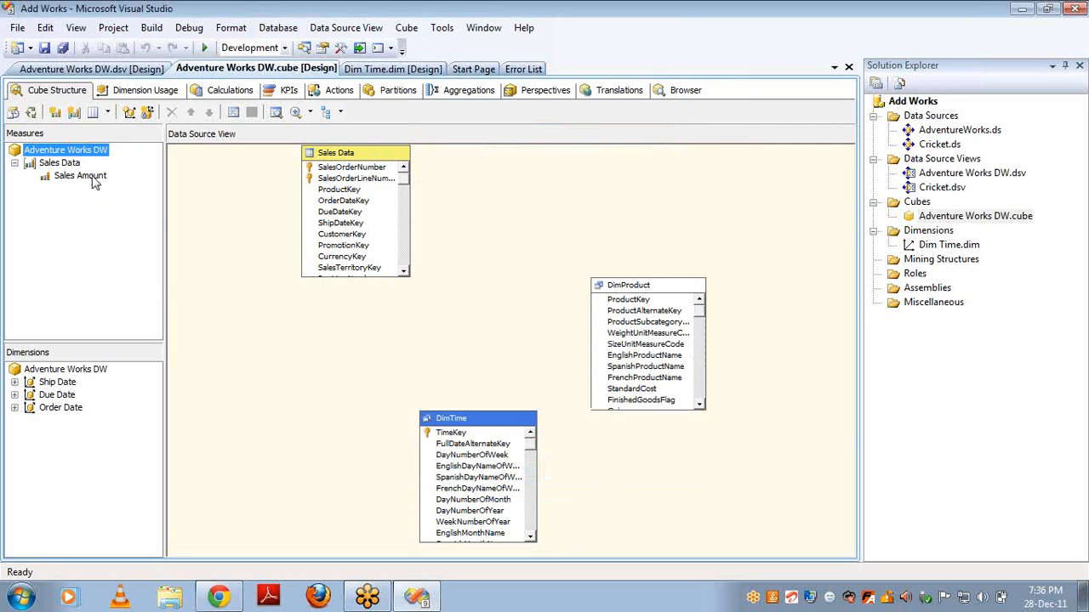
Examine the aggregate function options in the properties of the Sales Amount measure.
left_click(92, 177)
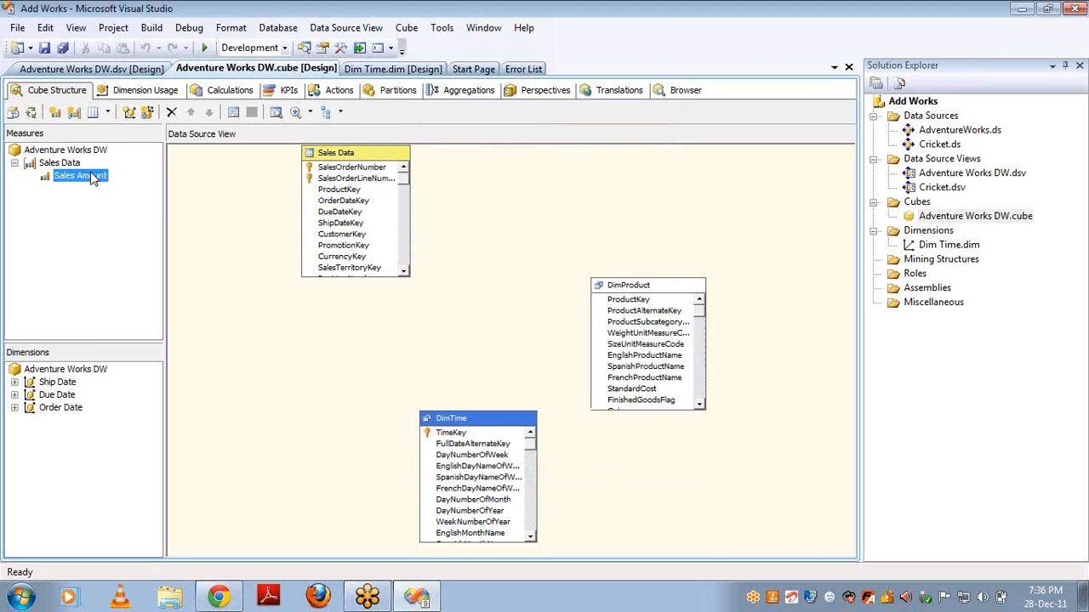
key("F4")
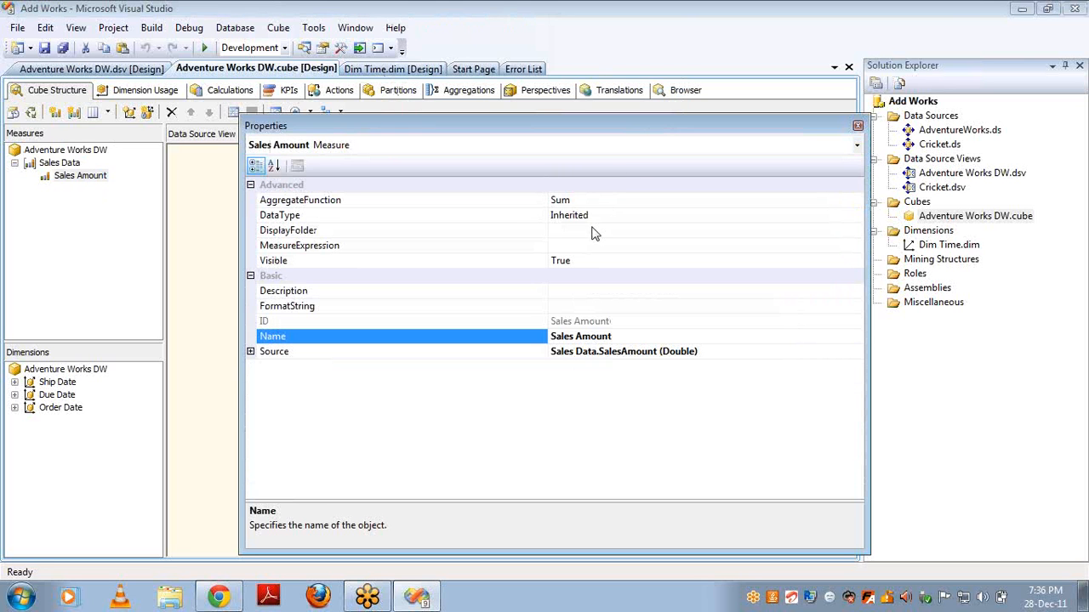
left_click(606, 197)
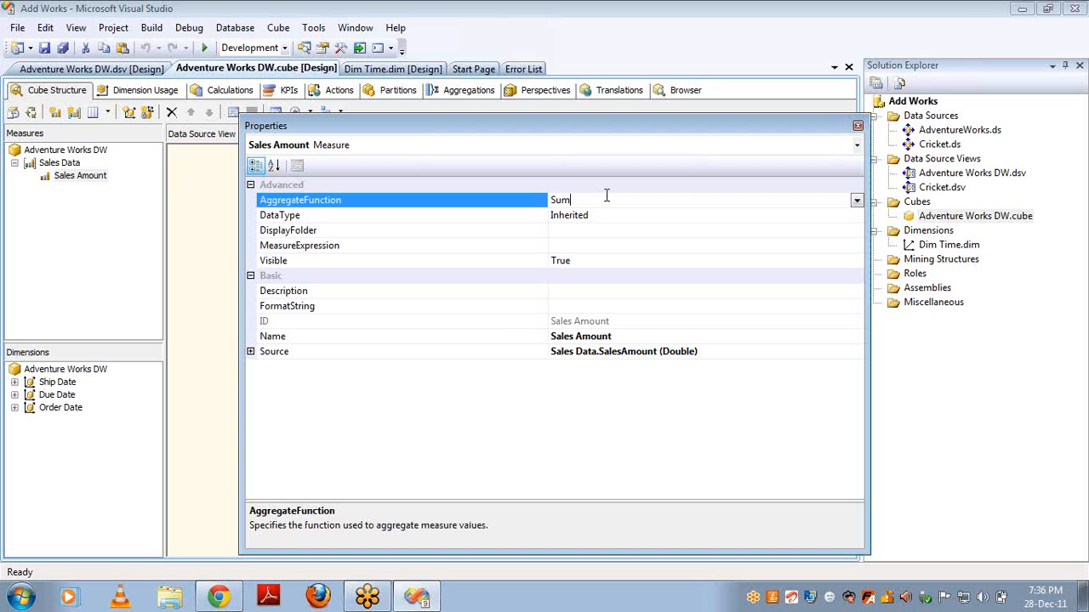
left_click(856, 202)
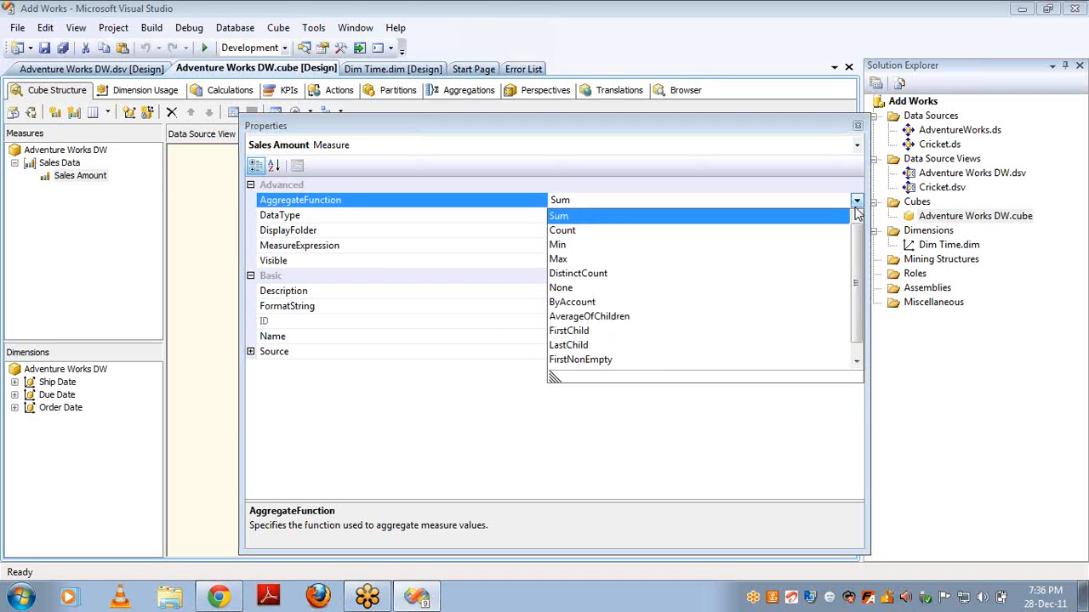
left_click(857, 129)
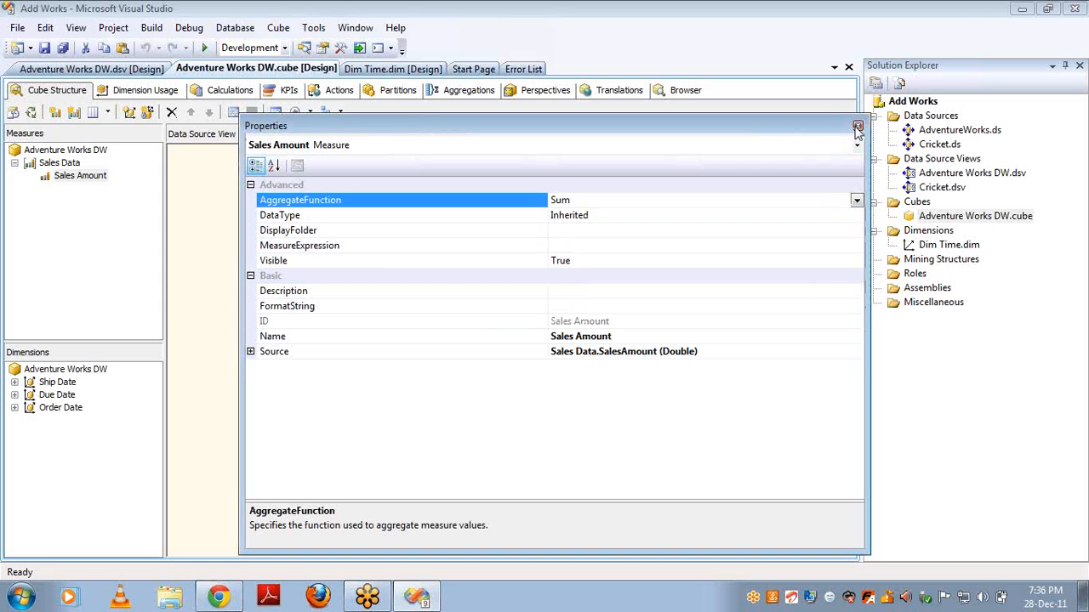
Add a new measure to the Sales Data measure group with usage Count of rows and source table Sales Data.
right_click(53, 166)
left_click(88, 173)
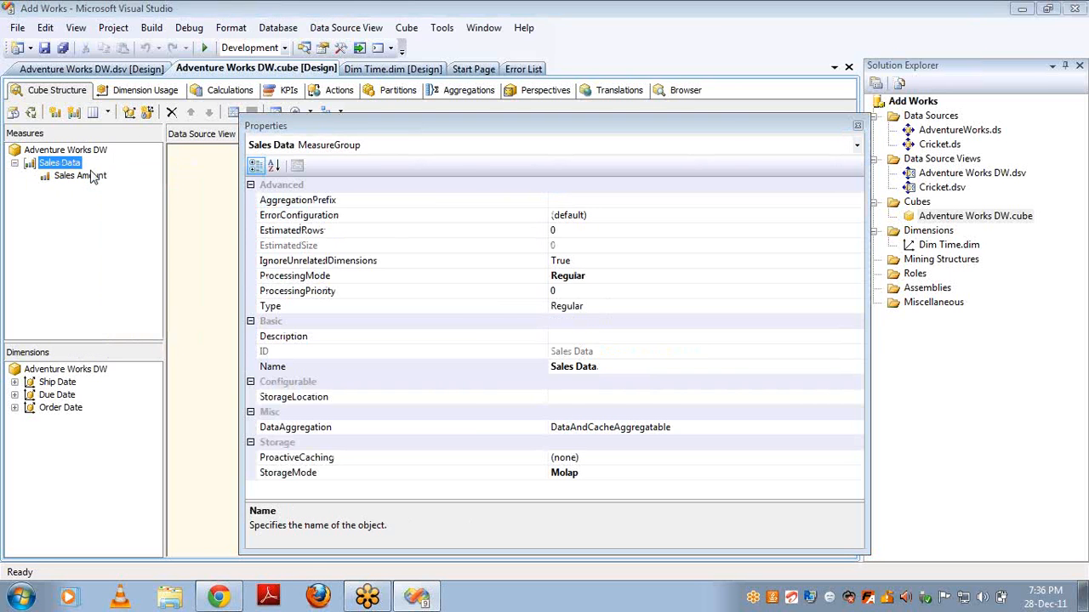
left_click(619, 130)
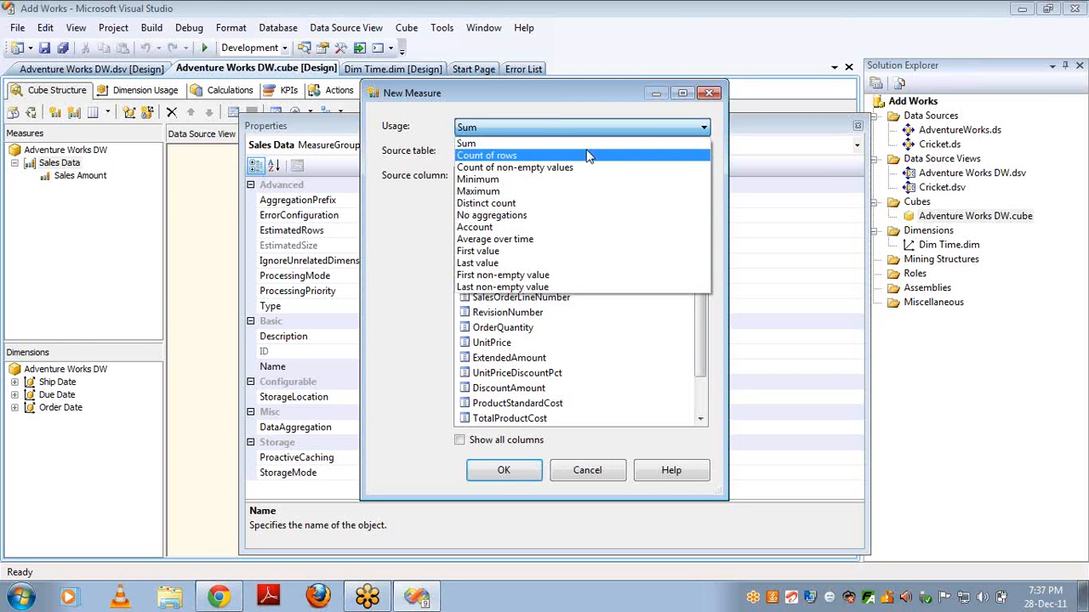
left_click(587, 155)
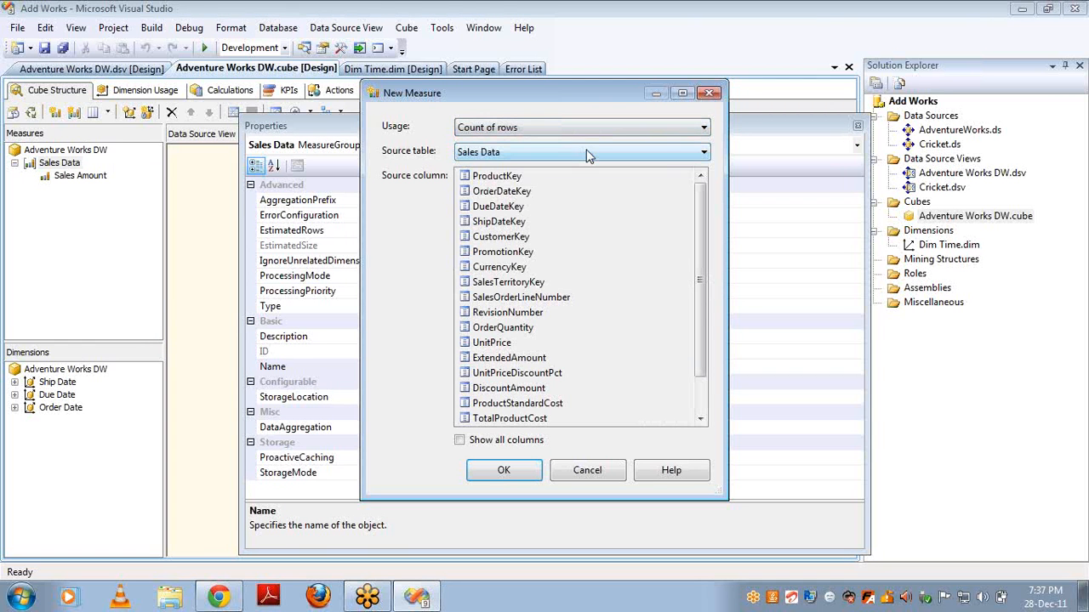
left_click(507, 473)
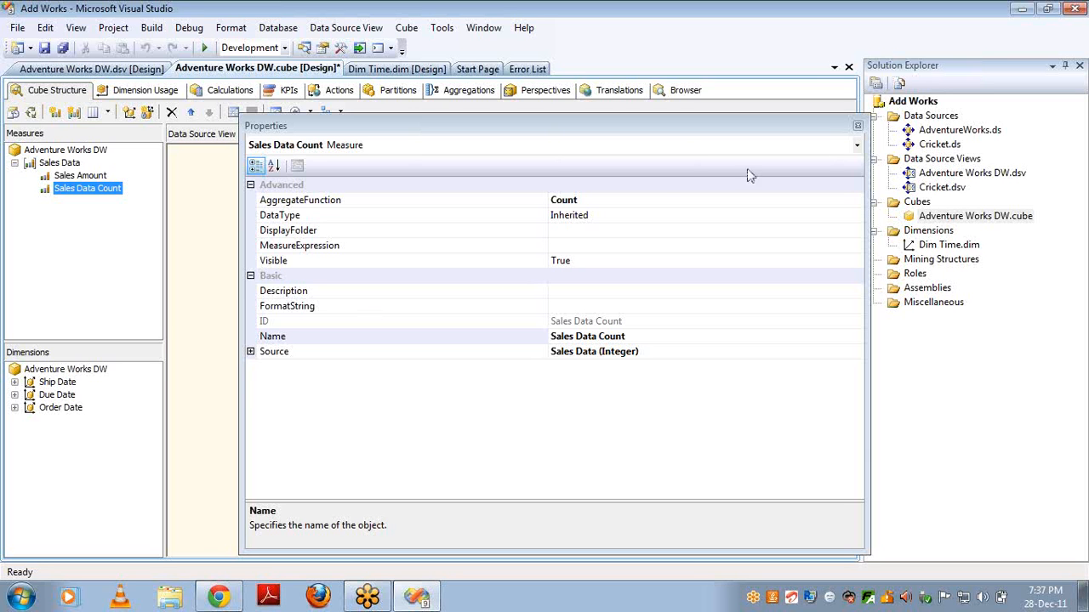
left_click(858, 126)
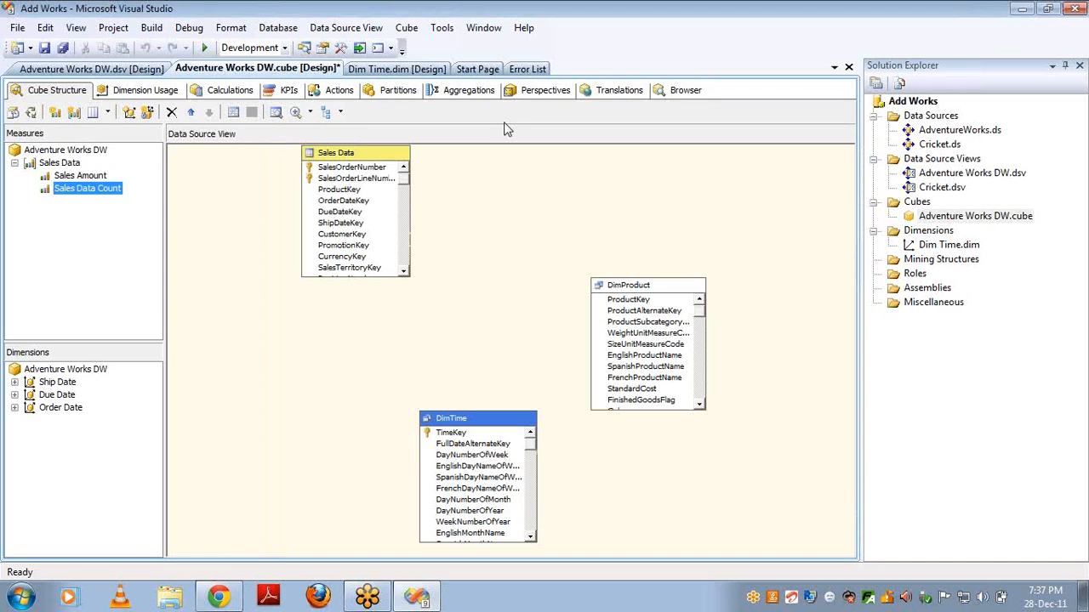
Build and deploy the project, and run a full process of the Adventure Works DW cube.
left_click(32, 113)
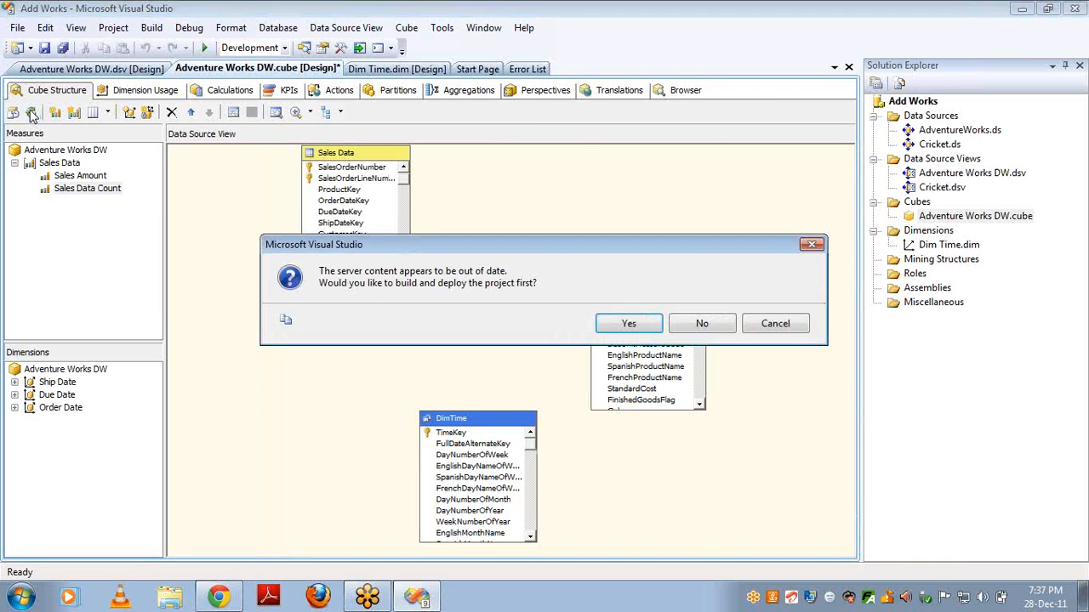
key("Escape")
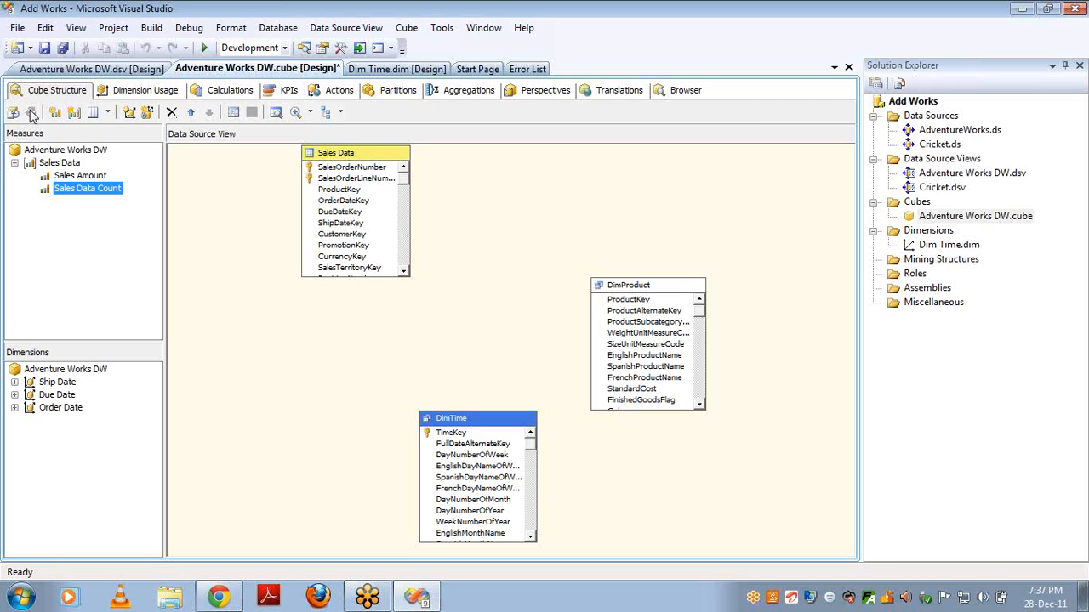
left_click(31, 113)
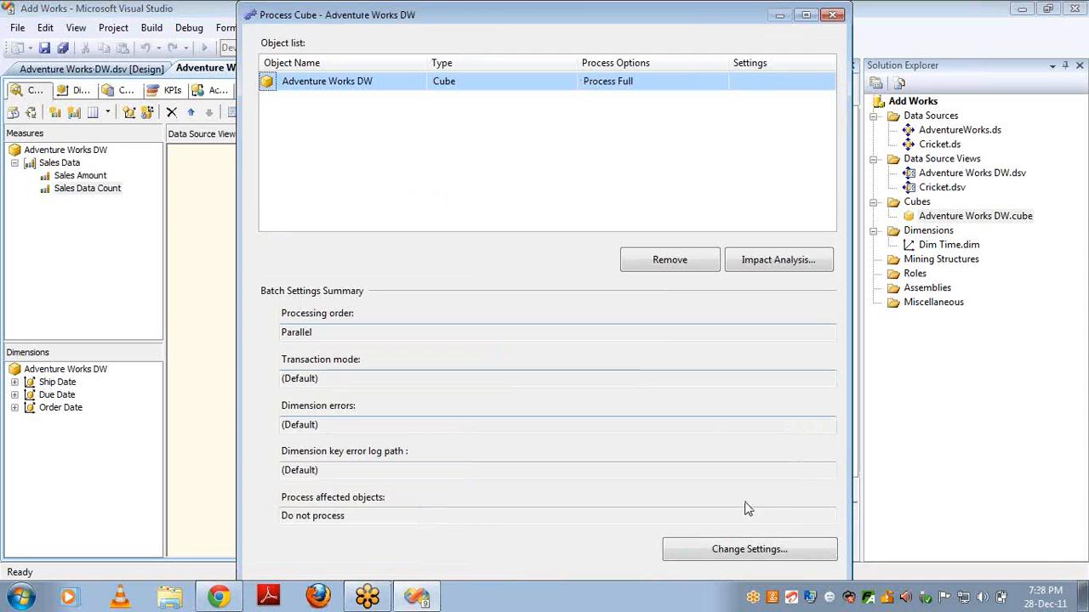
key("Return")
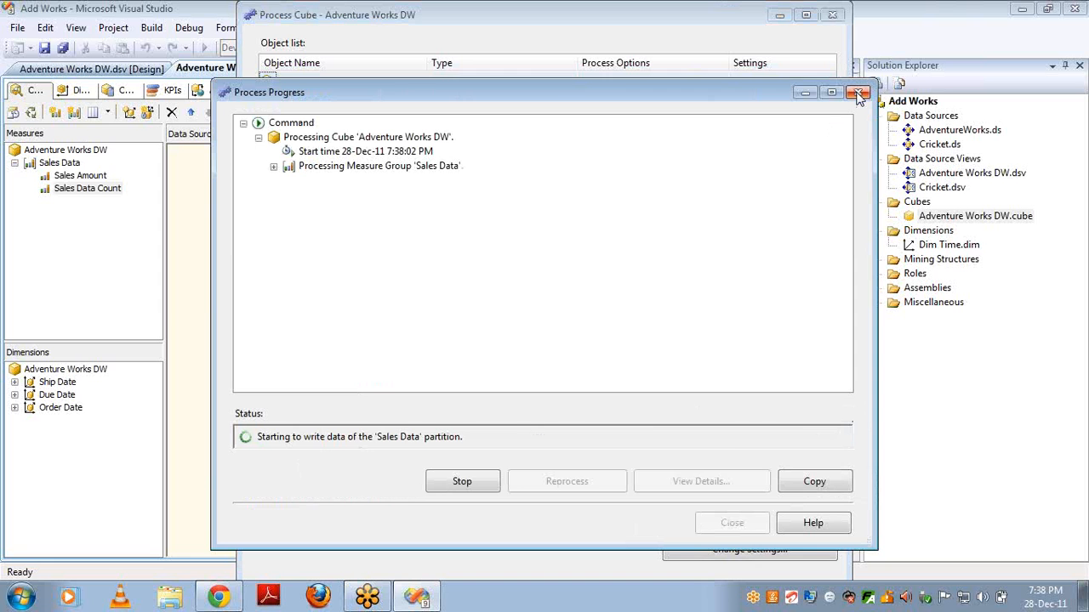
left_click(732, 528)
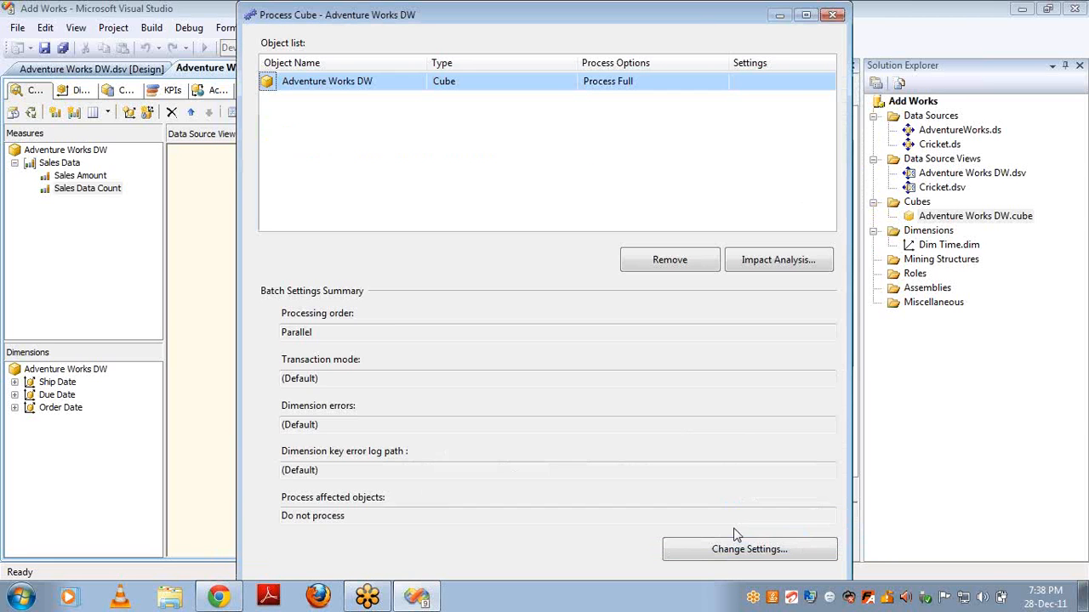
left_click(833, 16)
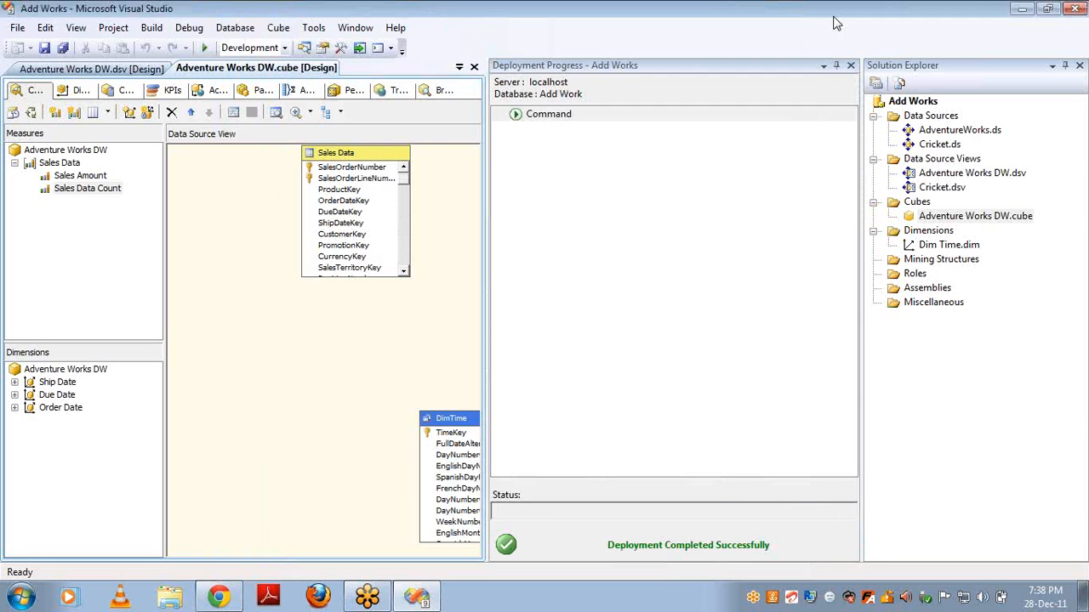
left_click(850, 66)
Browse the cube with the Sales Amount and Sales Data Count measures as the totals of the pivot grid.
left_click(686, 90)
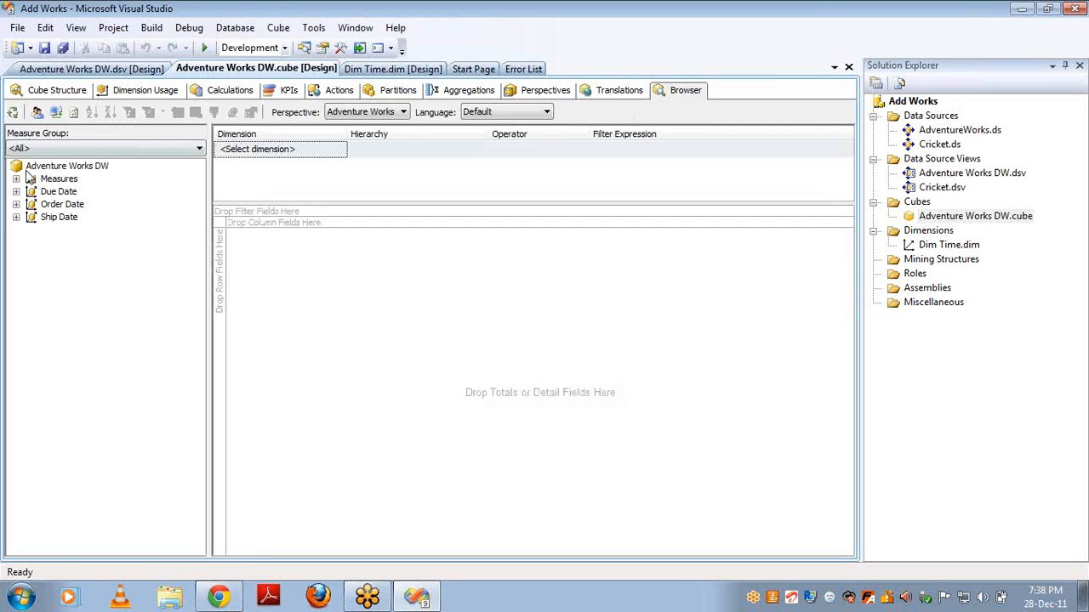
left_click(17, 180)
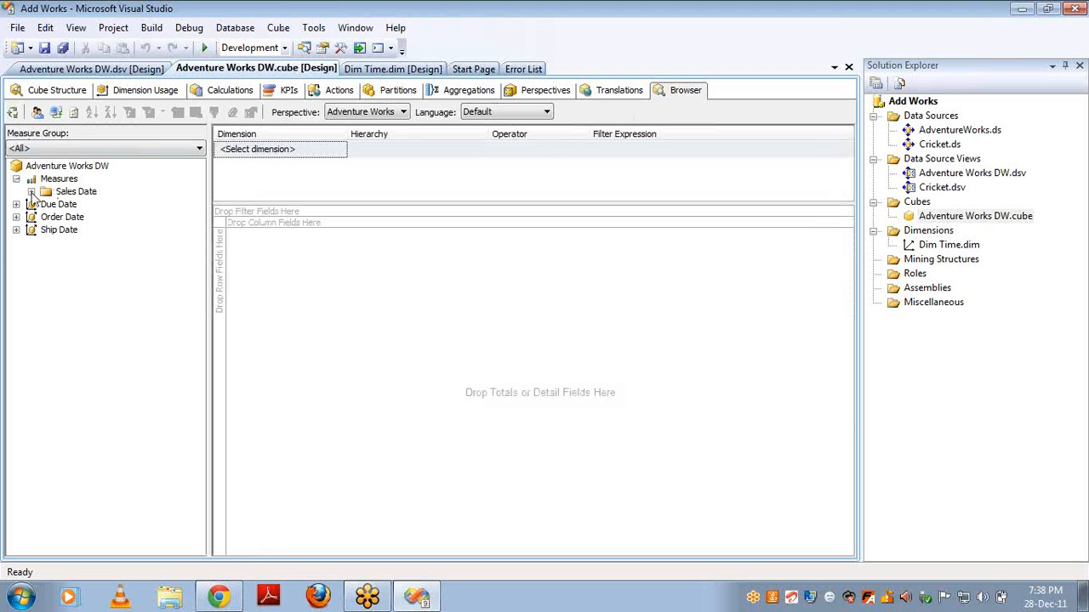
left_click(31, 192)
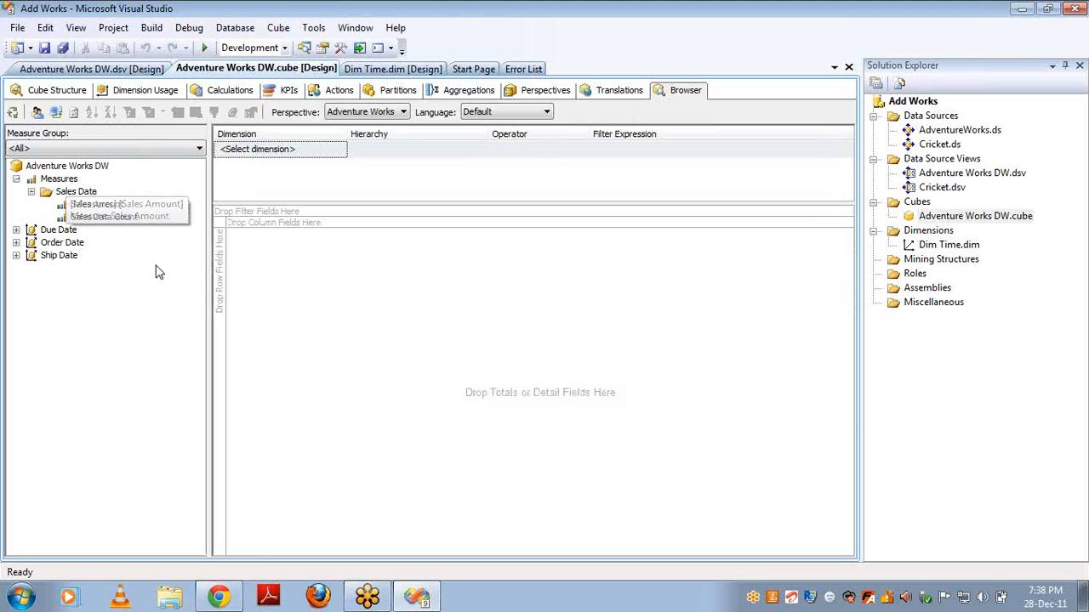
left_click_drag(99, 207, 292, 280)
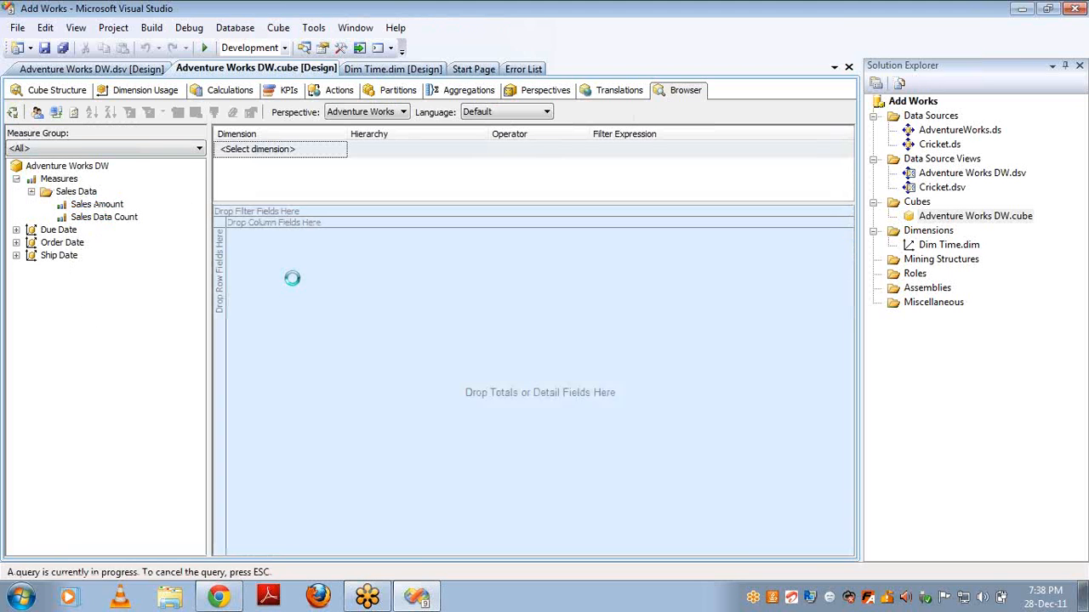
left_click_drag(97, 217, 397, 275)
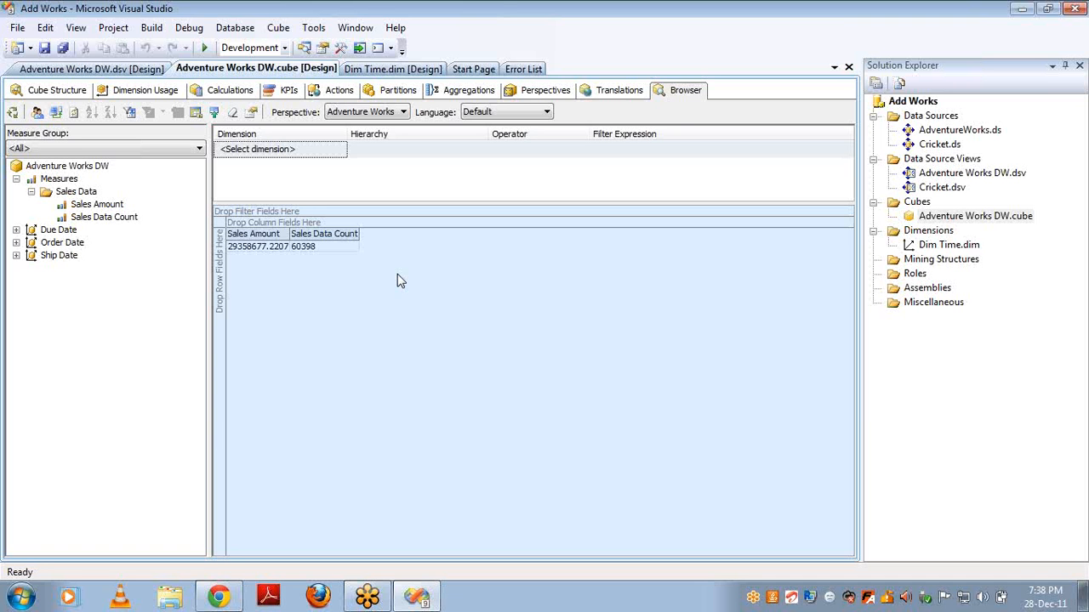
Break the measures down by the Due Date calendar years on the rows and check the 2004 sales amount and count.
left_click(17, 230)
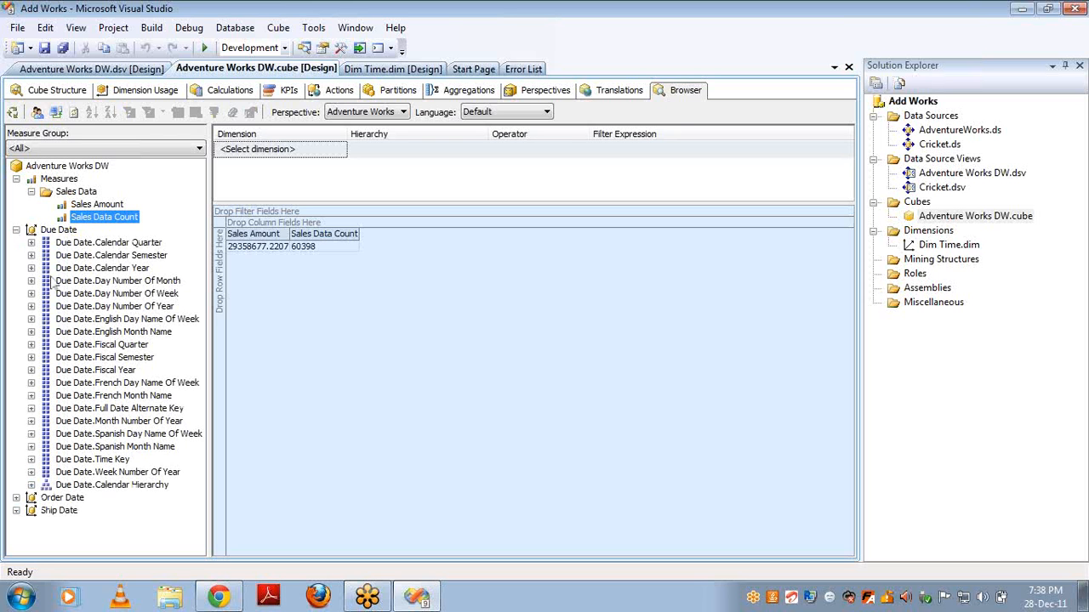
left_click(32, 268)
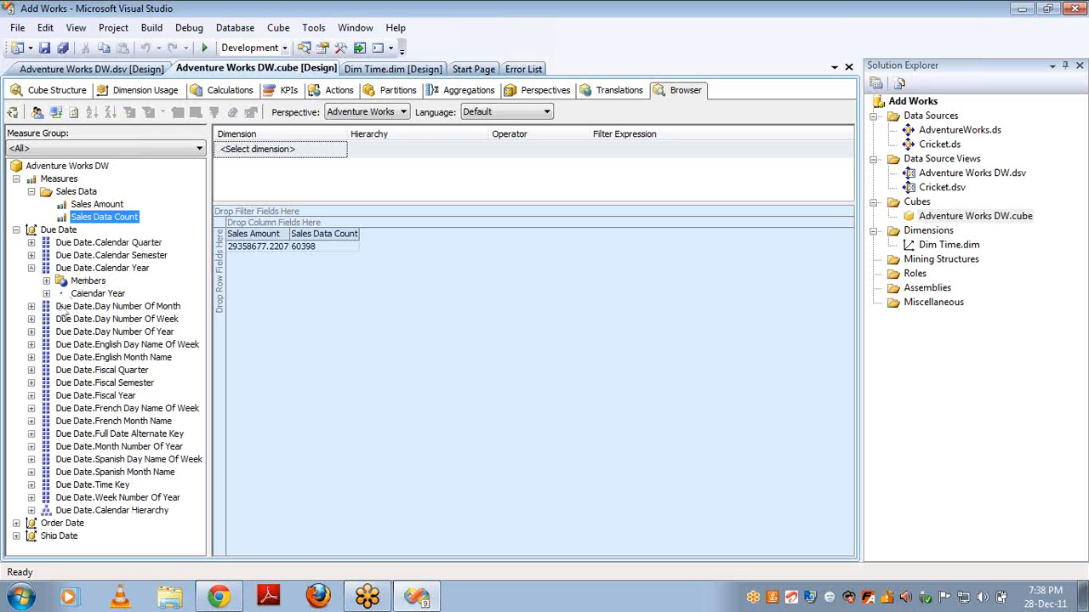
left_click(47, 293)
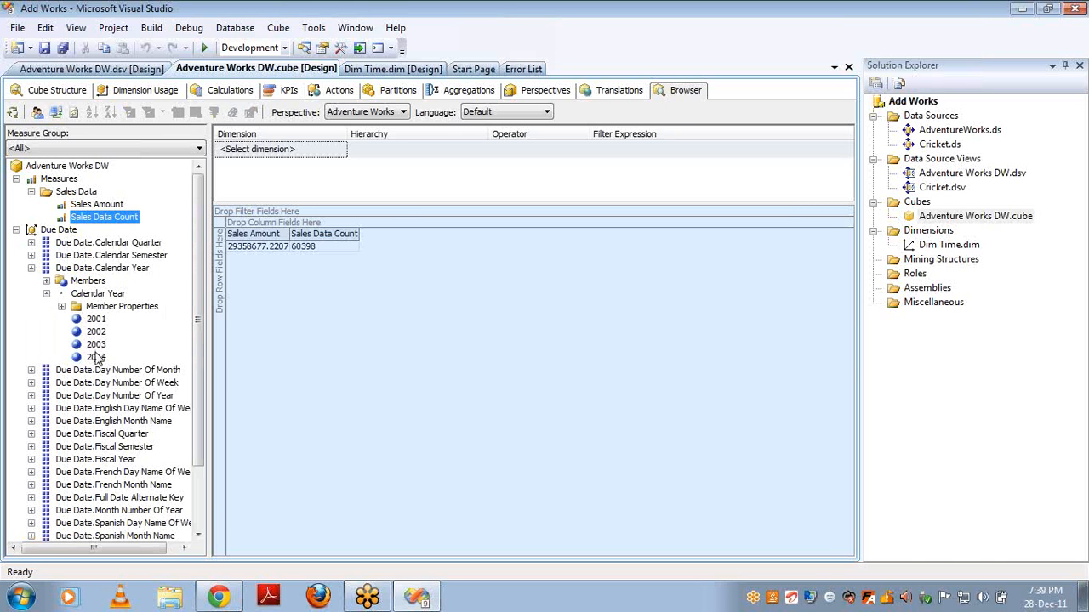
left_click_drag(97, 357, 223, 299)
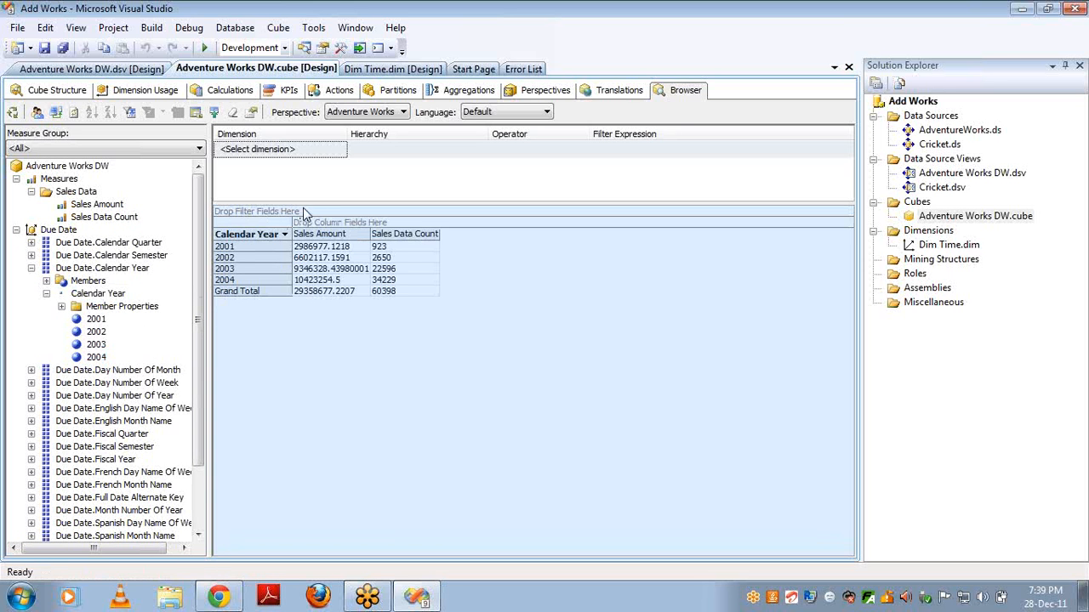
left_click(249, 284)
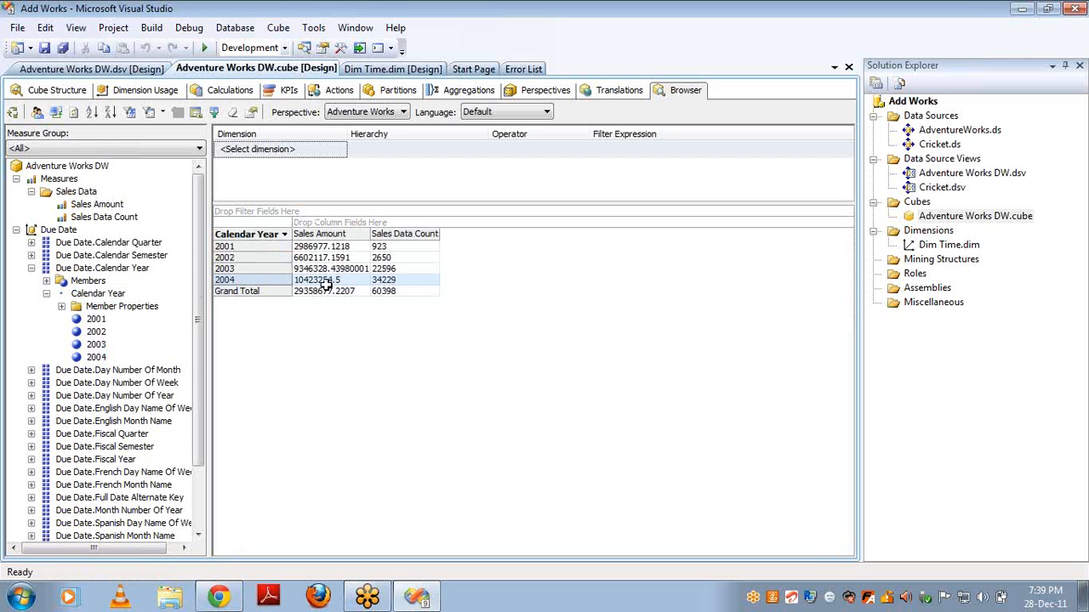
left_click(387, 280)
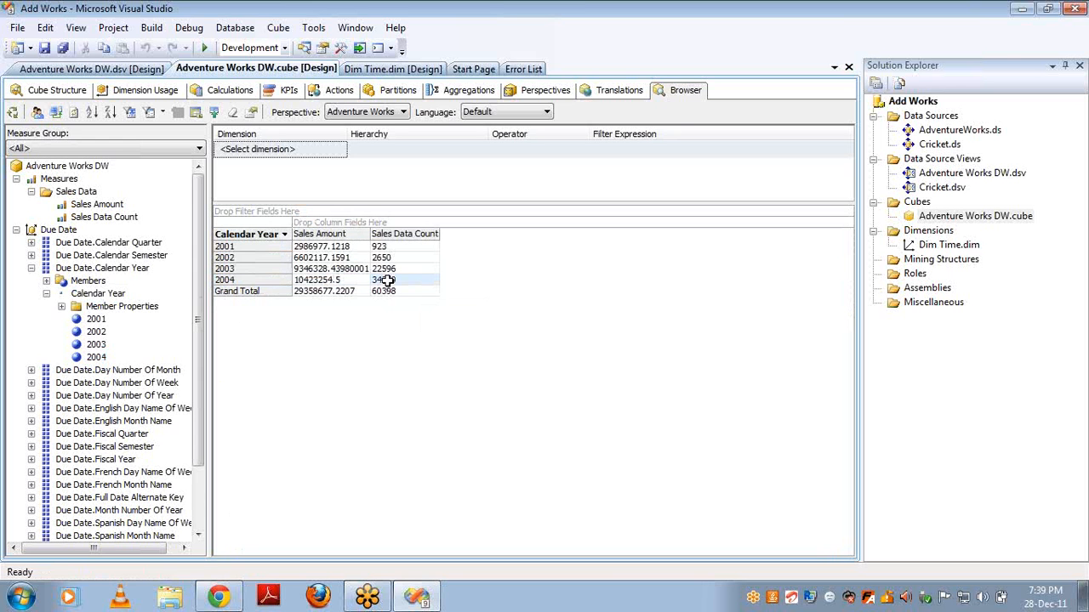
mouse_move(387, 281)
Open SQL Server Management Studio, connect to the localhost Database Engine with Windows Authentication and list its databases.
left_click(19, 597)
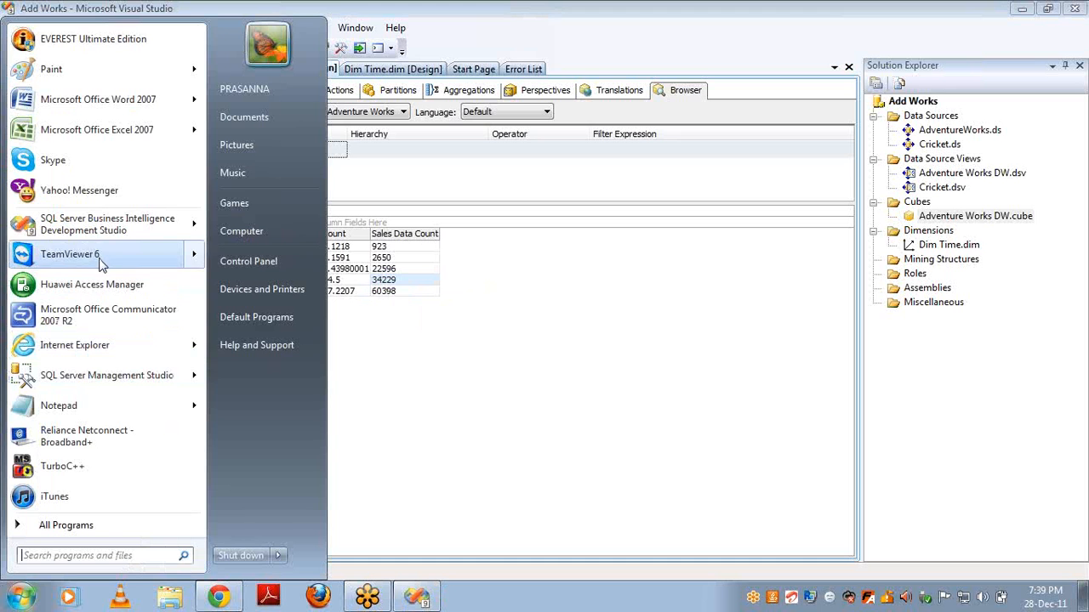
left_click(100, 376)
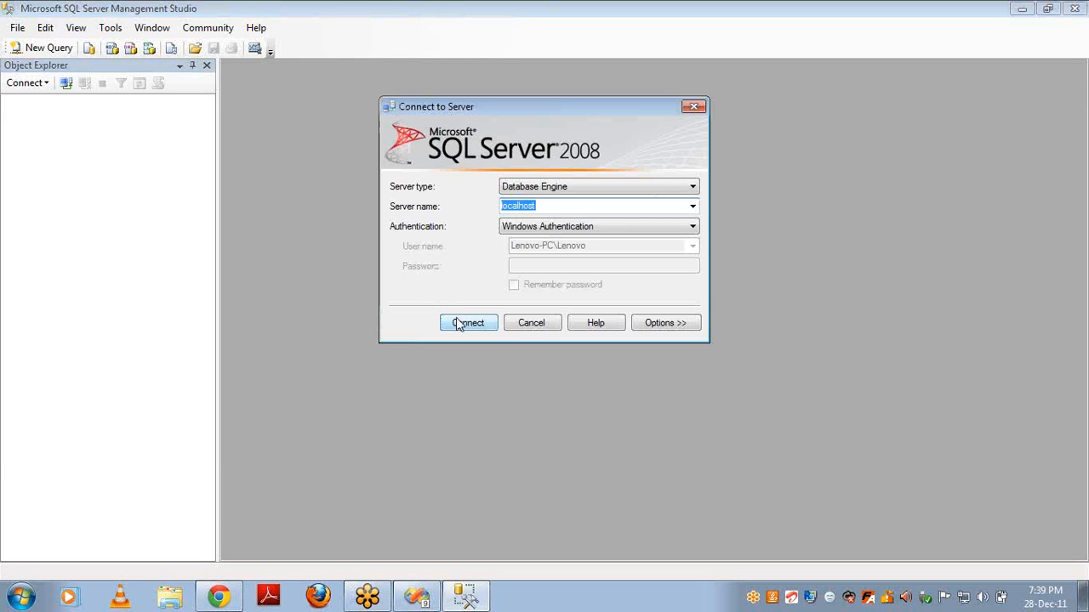
left_click(456, 320)
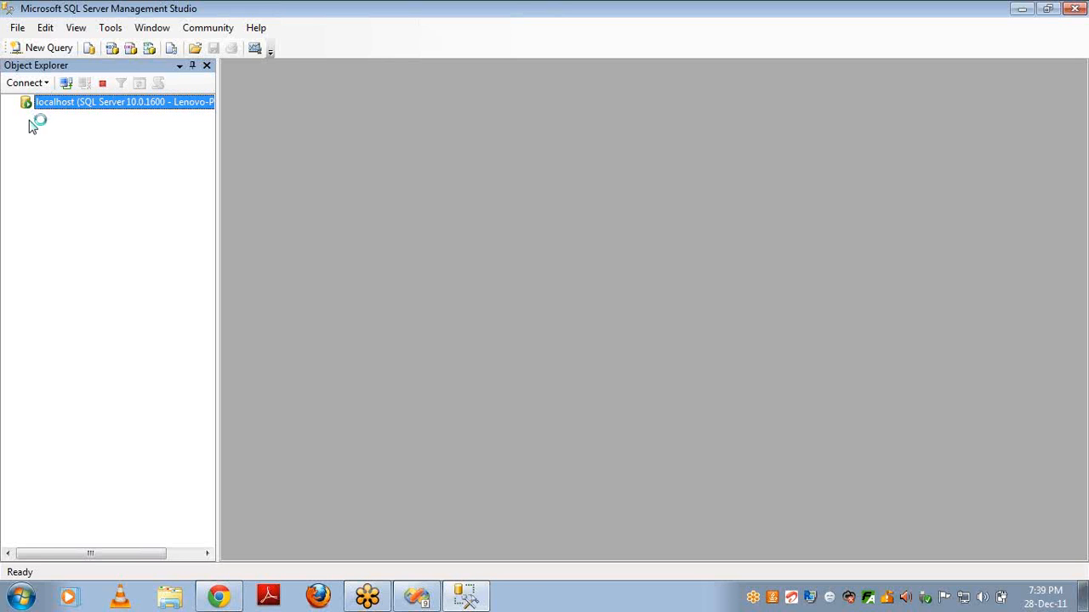
left_click(25, 116)
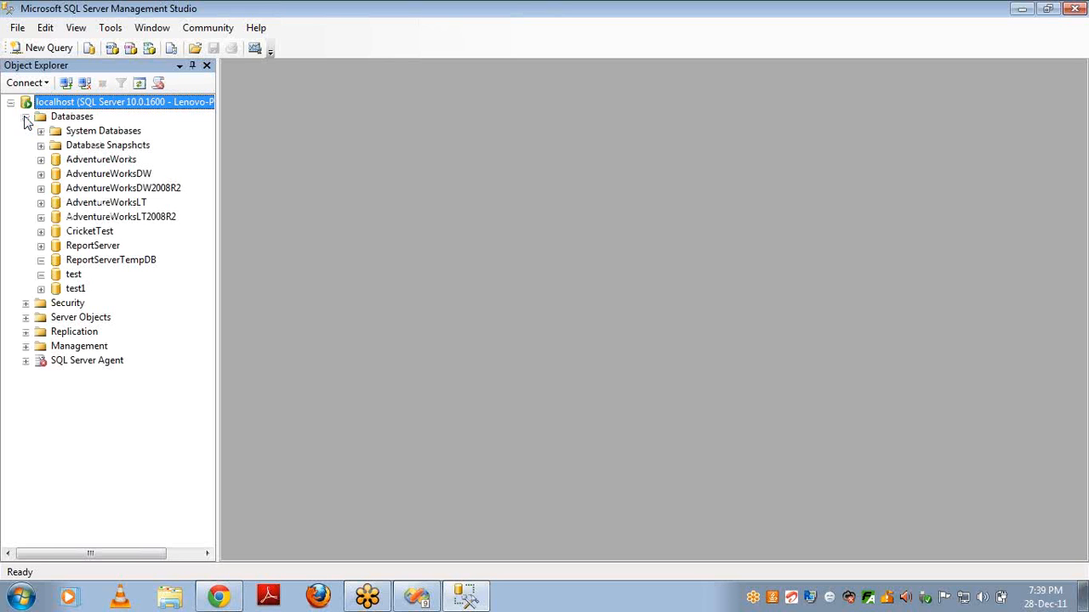
Start a new query on AdventureWorksDW that selects sum(salesamount) and COUNT(*) from FactInternetSales.
left_click(104, 176)
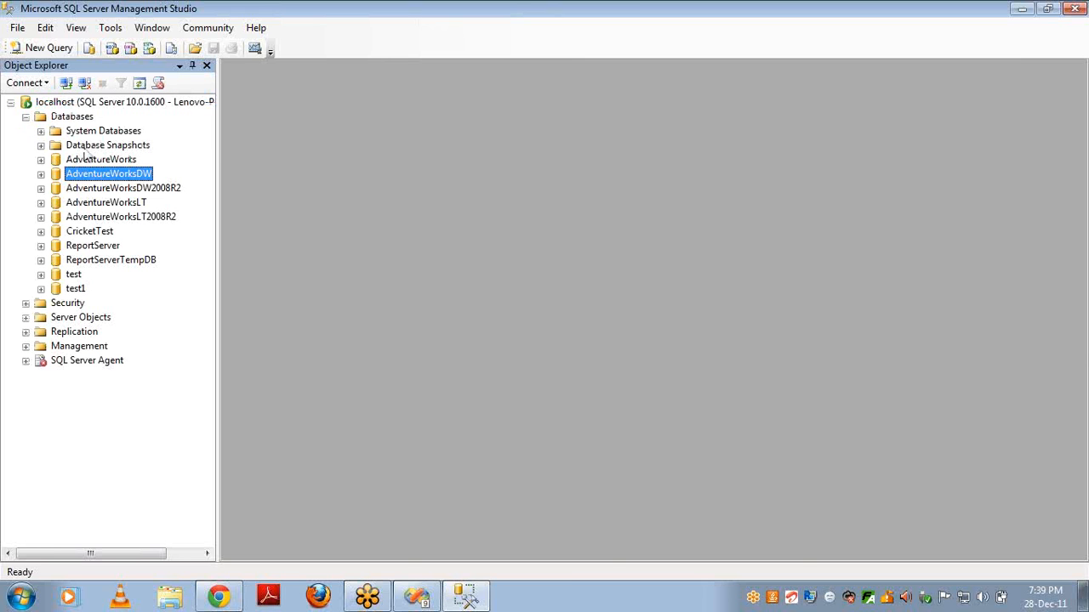
left_click(49, 53)
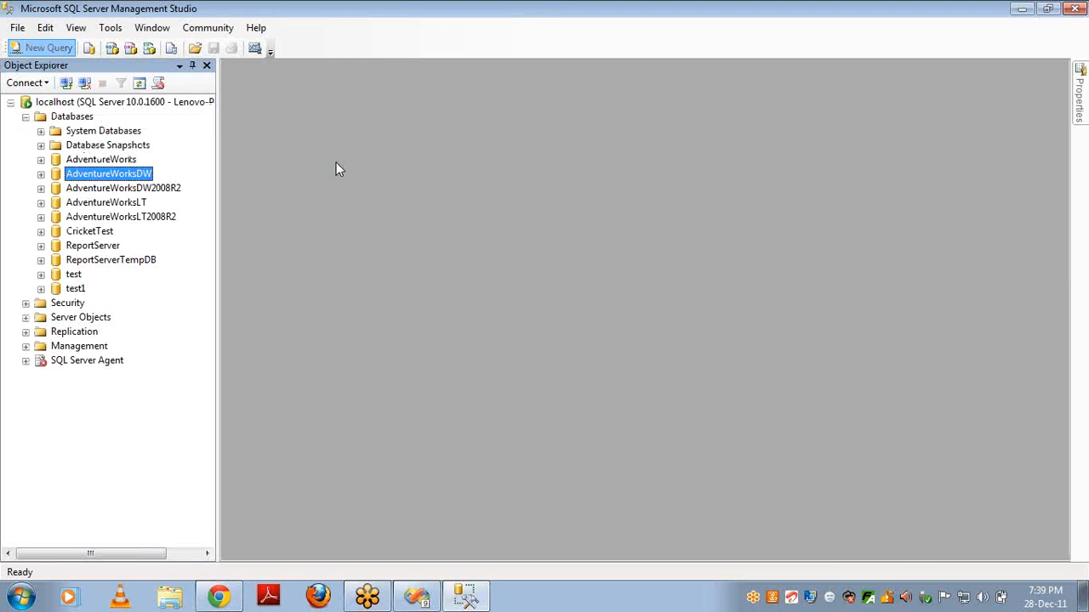
type("sel")
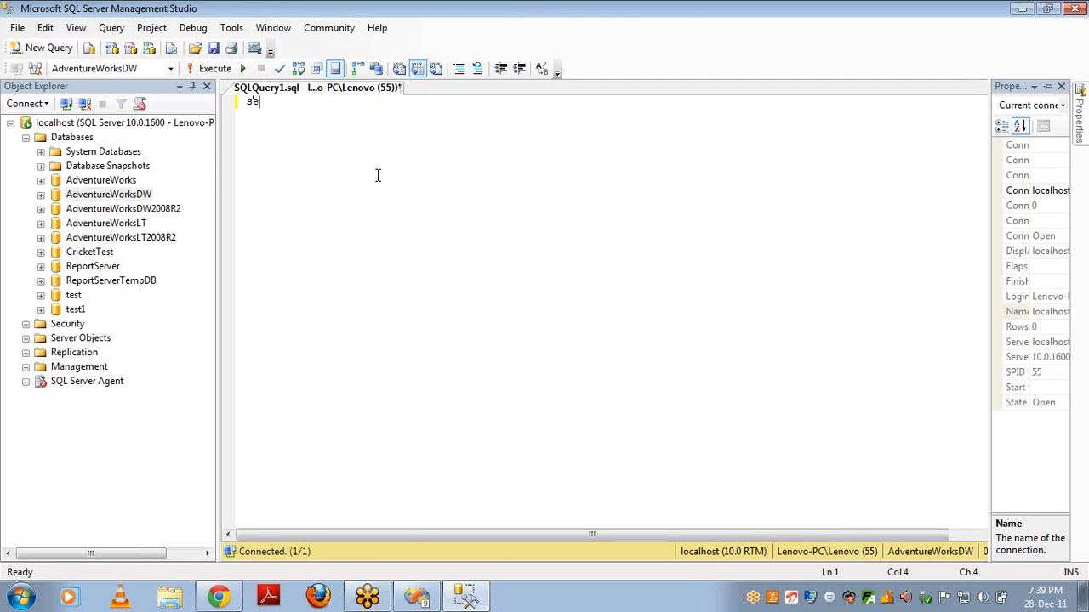
type("ect sum(sales")
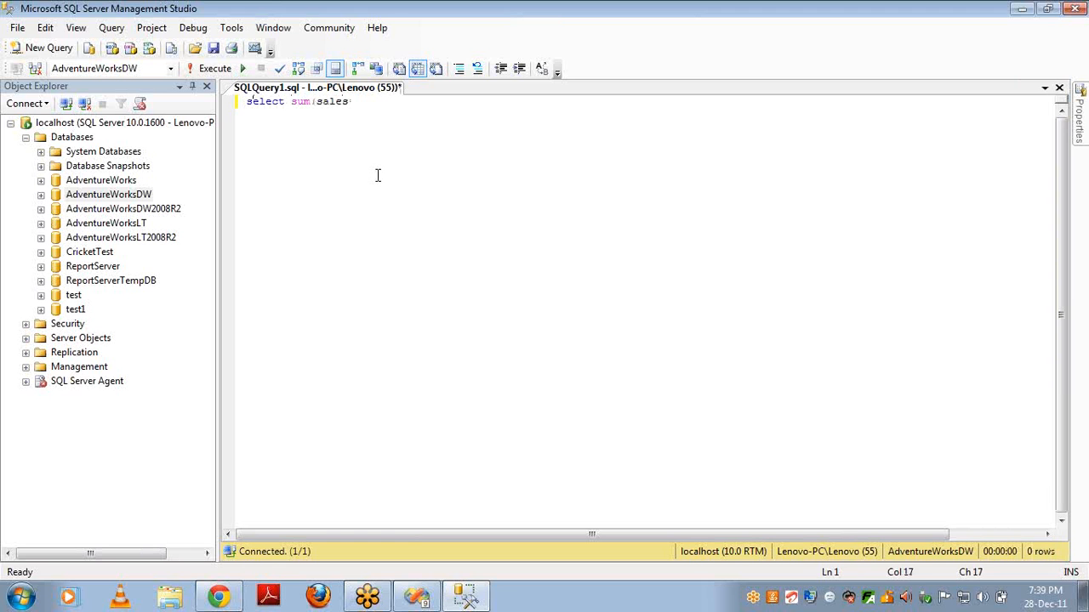
type("amount) ,count(")
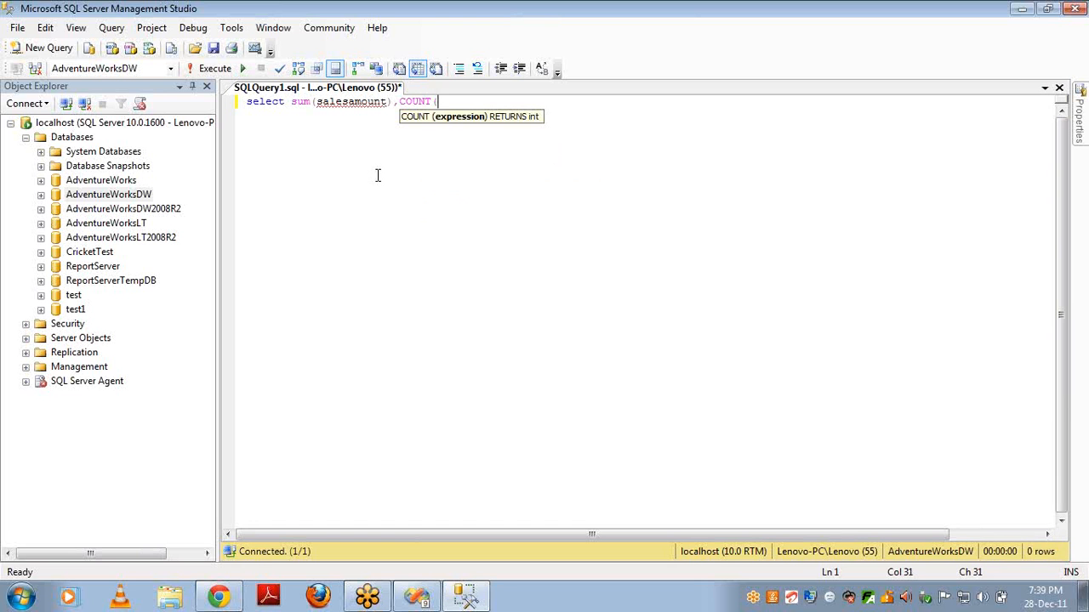
type("*)from fact")
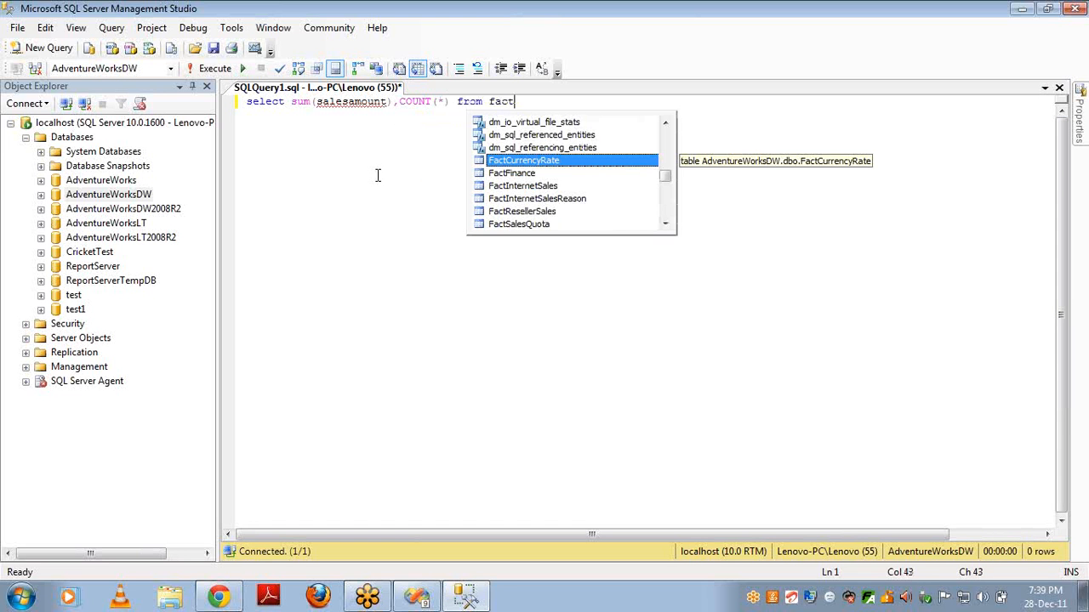
type("in")
key("Tab")
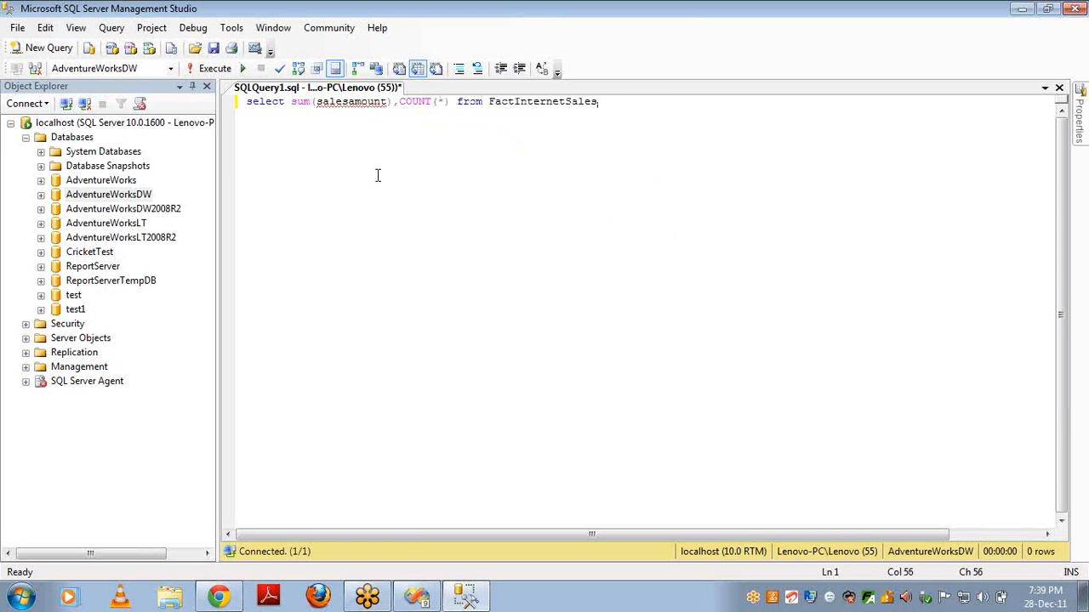
Add an inner join to DimTime on DimTime.TimeKey=FactInternetSales.DueDateKey on the query's second line.
key("Return")
type("inner joi")
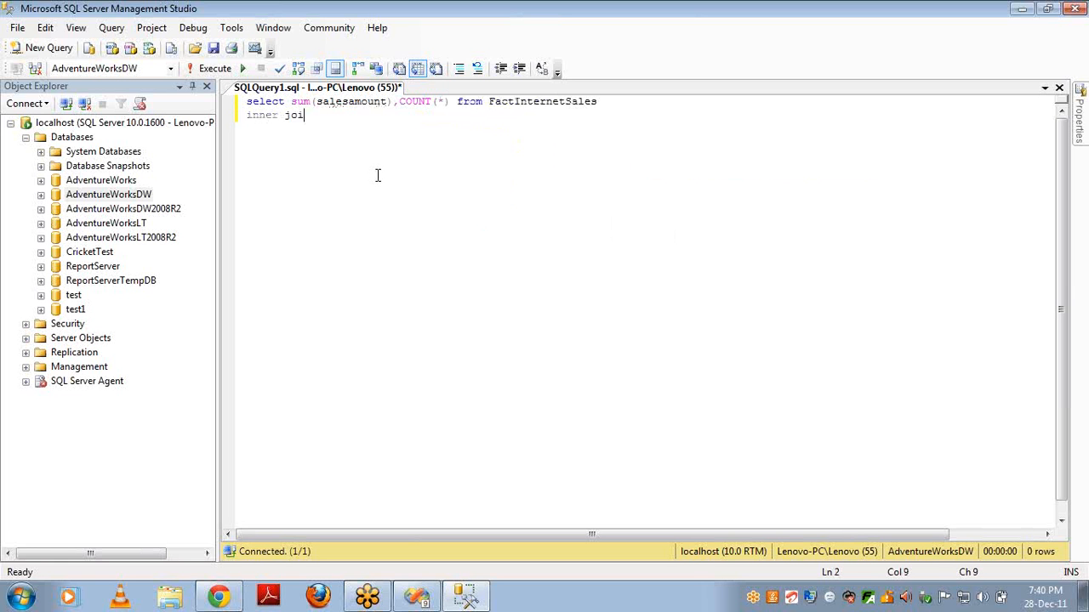
type("n dimti")
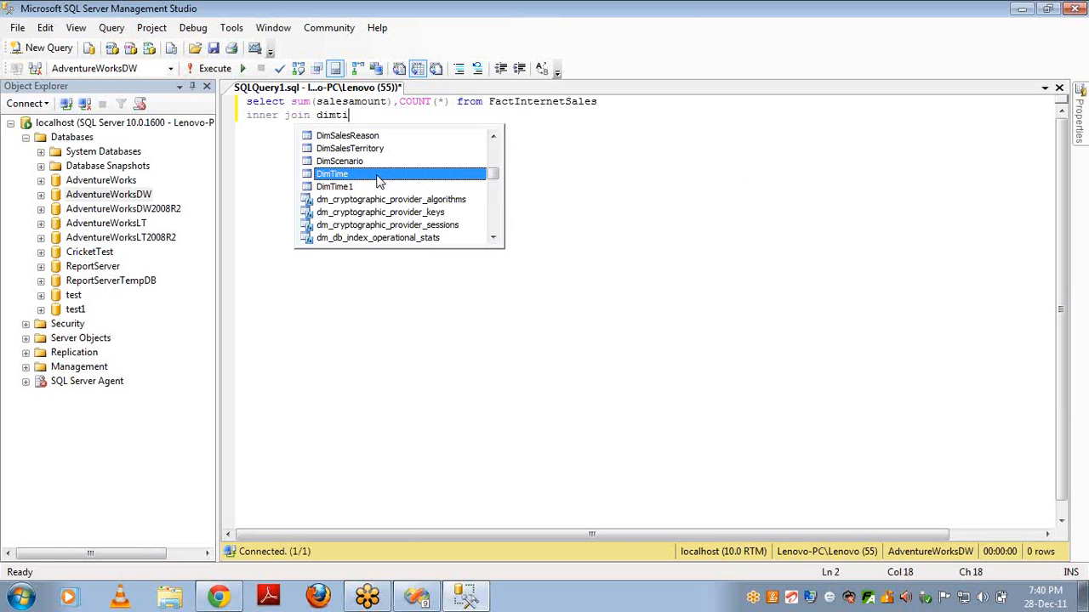
type("me on ")
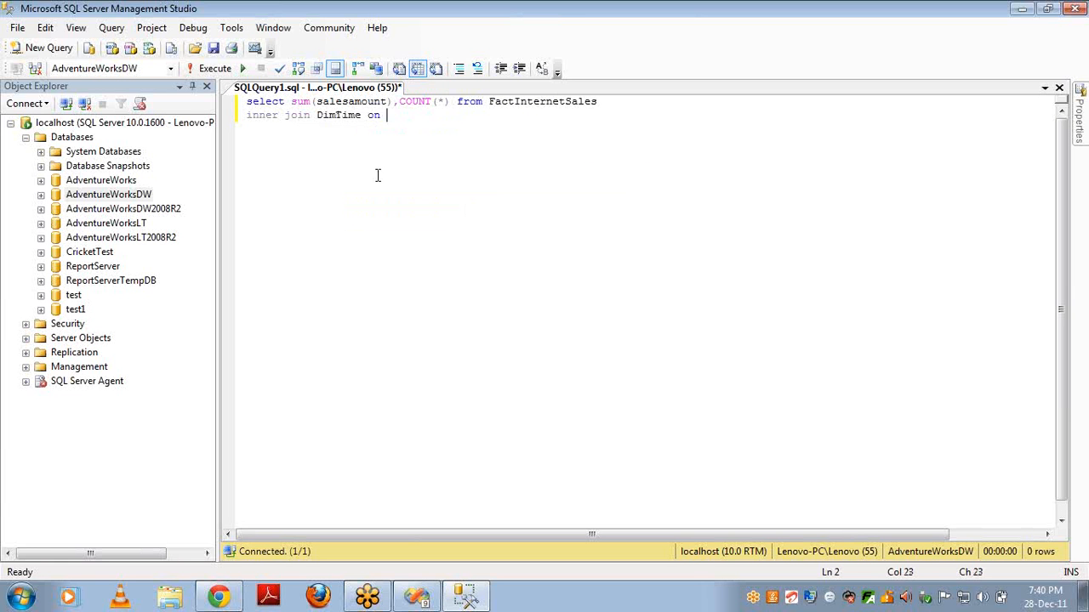
type("dime")
key("BackSpace")
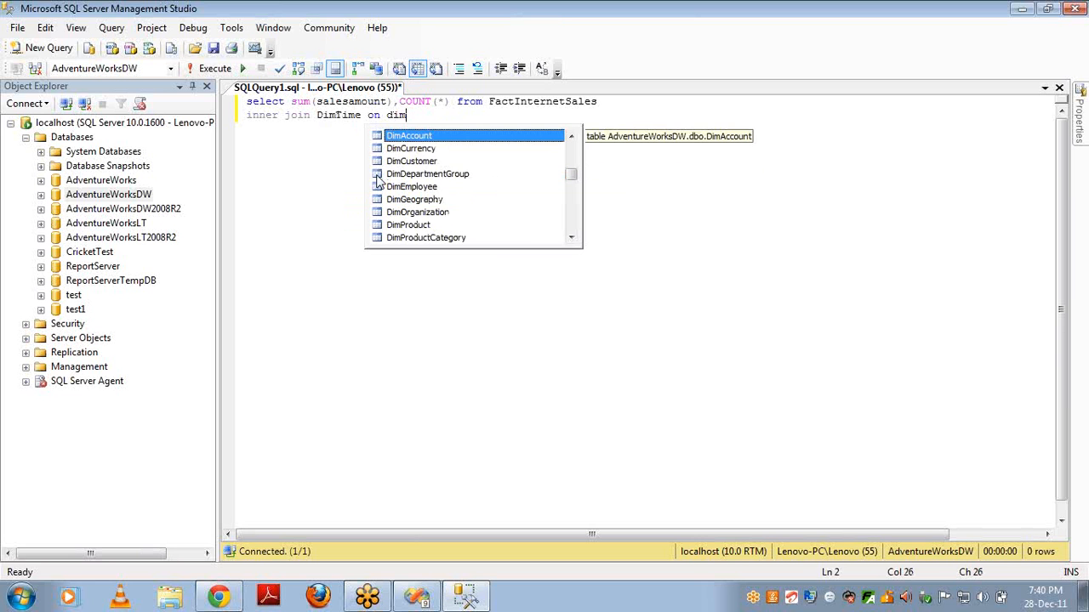
type("ti.tim")
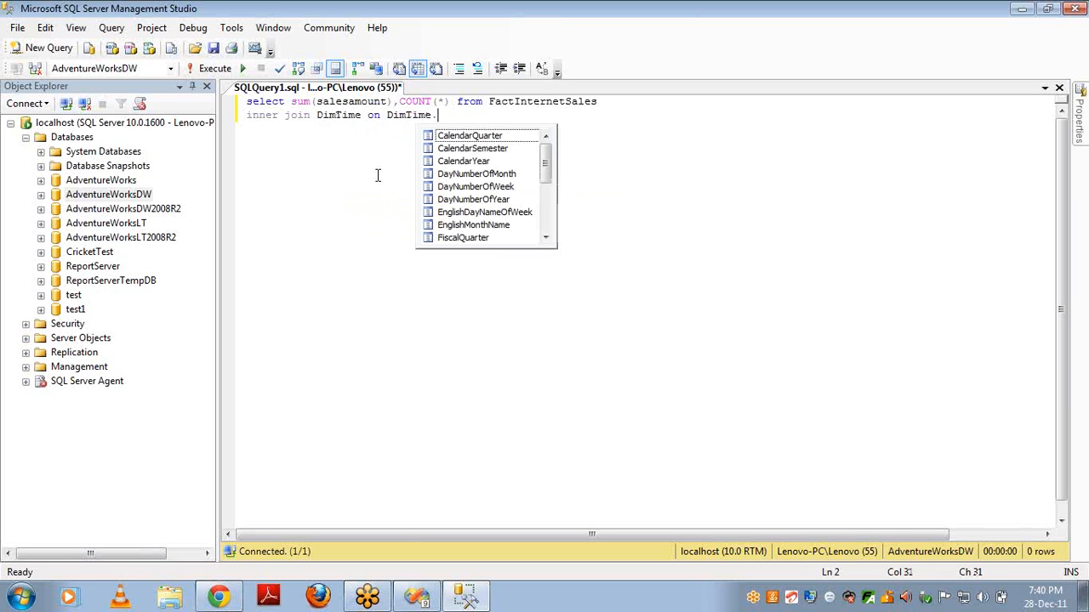
type("=")
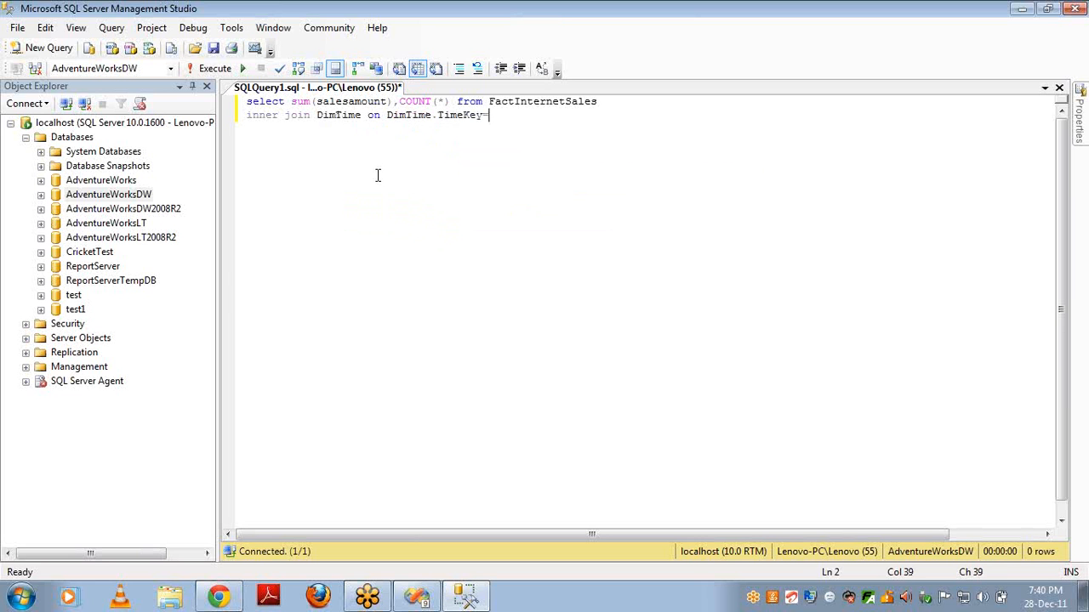
type("fsct")
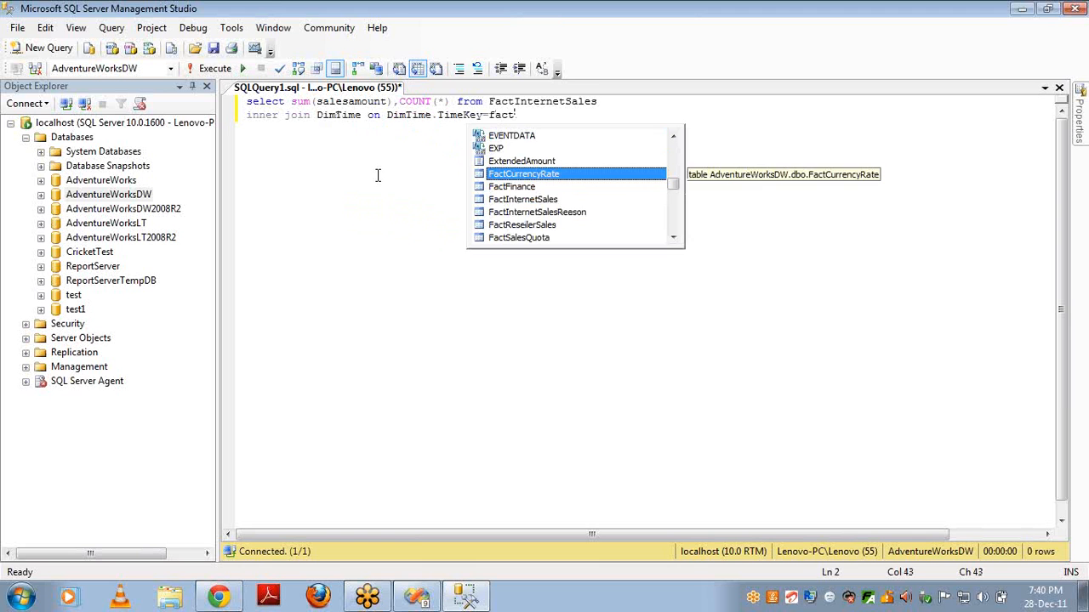
type("i.")
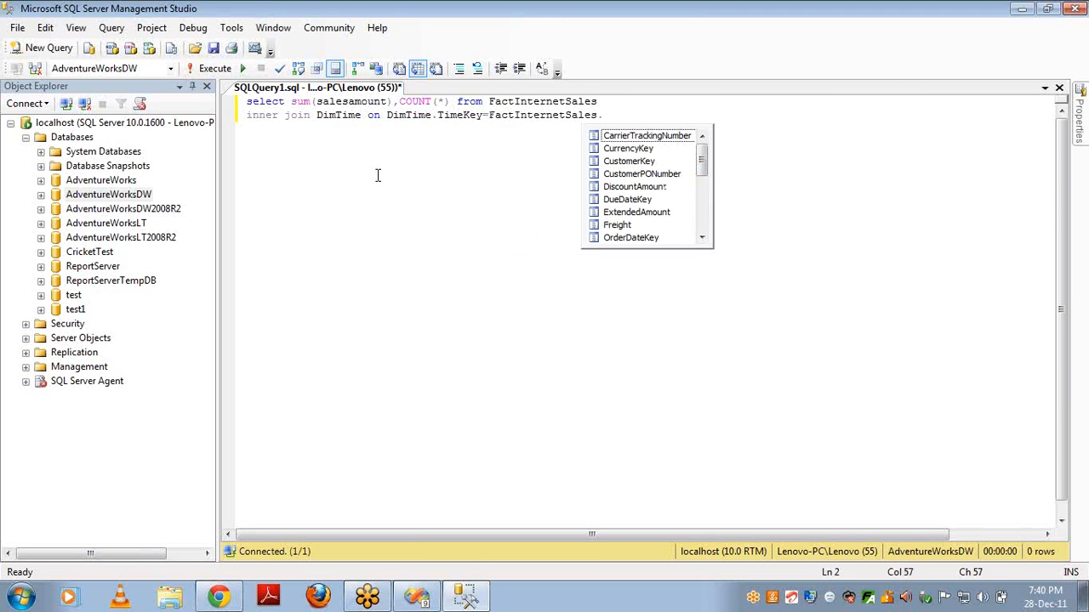
type("due")
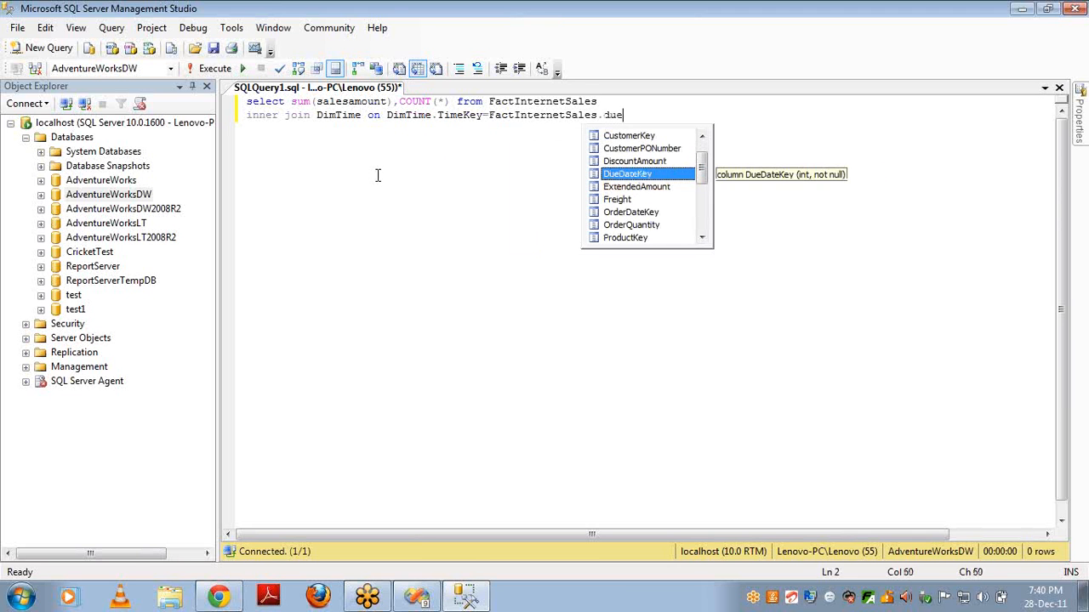
key("Tab")
Group the query by CalendarYear on a new line below the join.
key("Return")
type("gr")
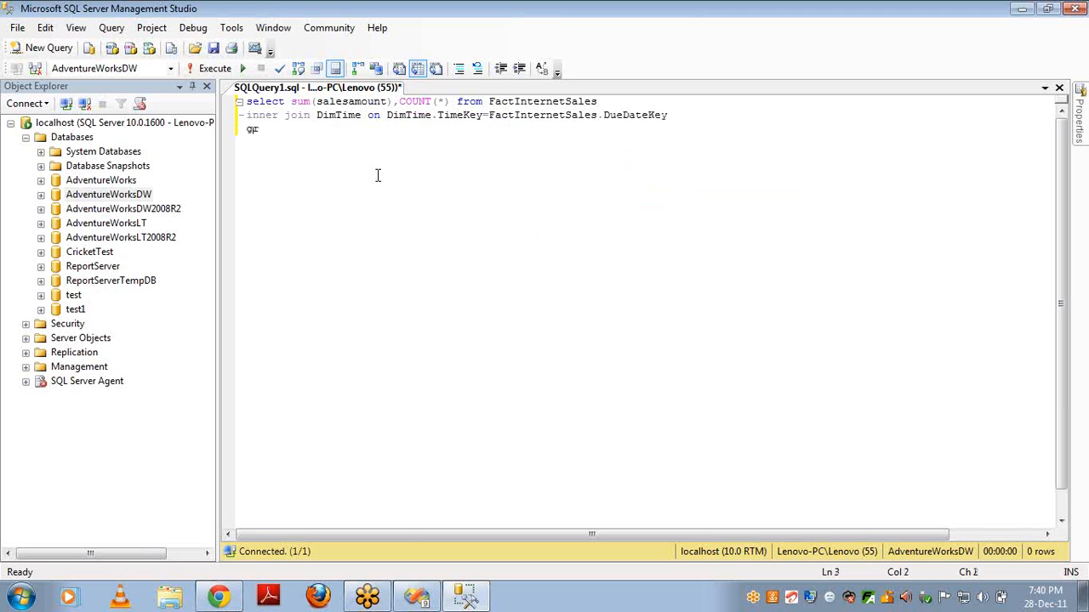
type("oup by calen")
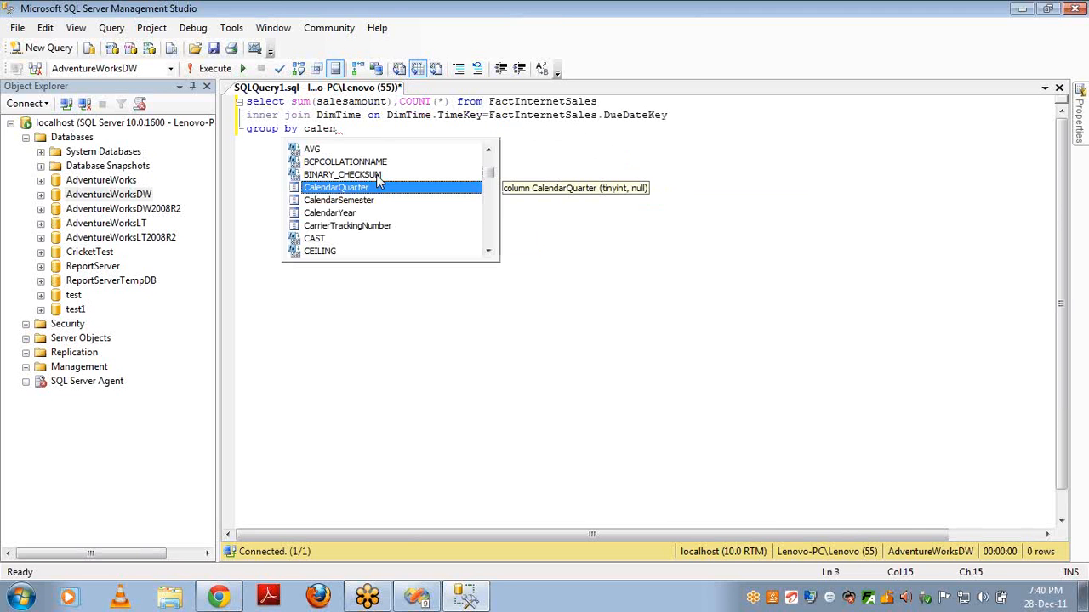
key("Down")
key("Down")
key("Return")
Copy CalendarYear from the group by clause and insert it as the first column of the select list.
key("ctrl+shift+Left")
key("ctrl+shift+Left")
key("ctrl+shift+Right")
key("ctrl+c")
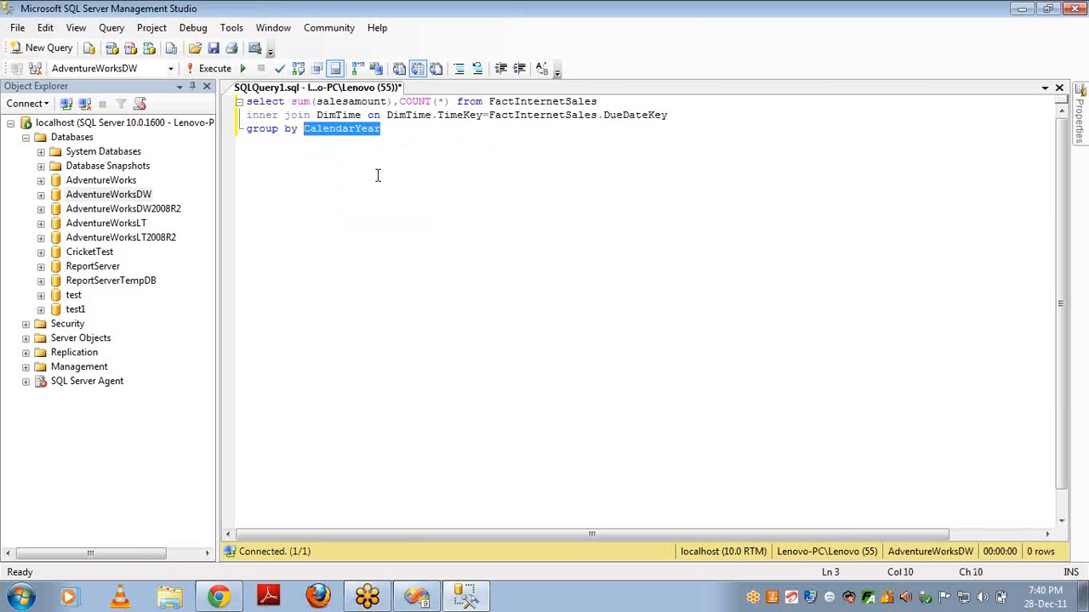
key("Left")
key("Left")
key("Left")
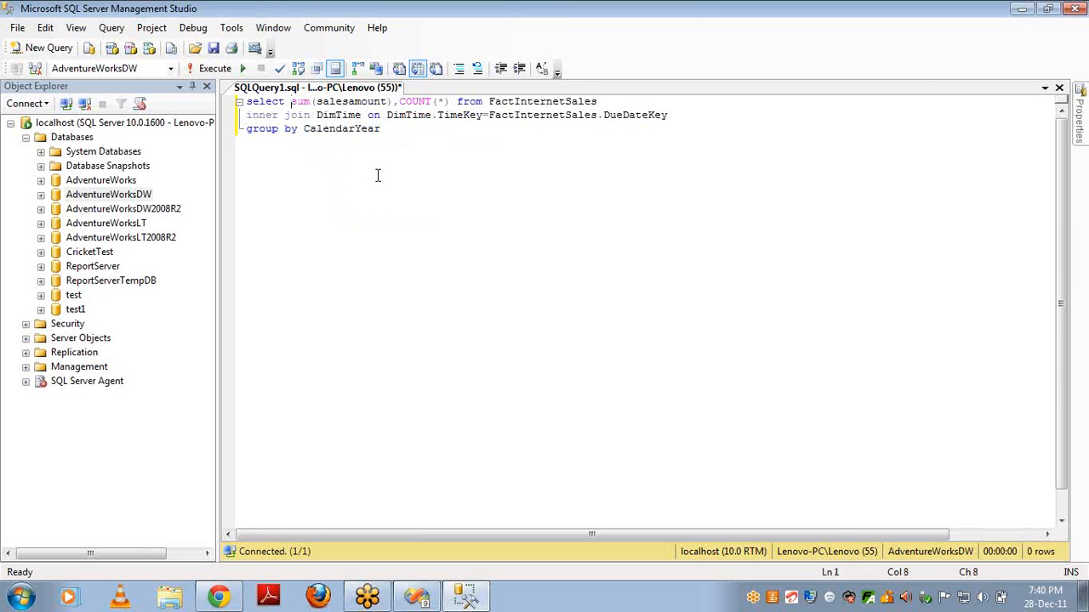
key("ctrl+v")
type(",")
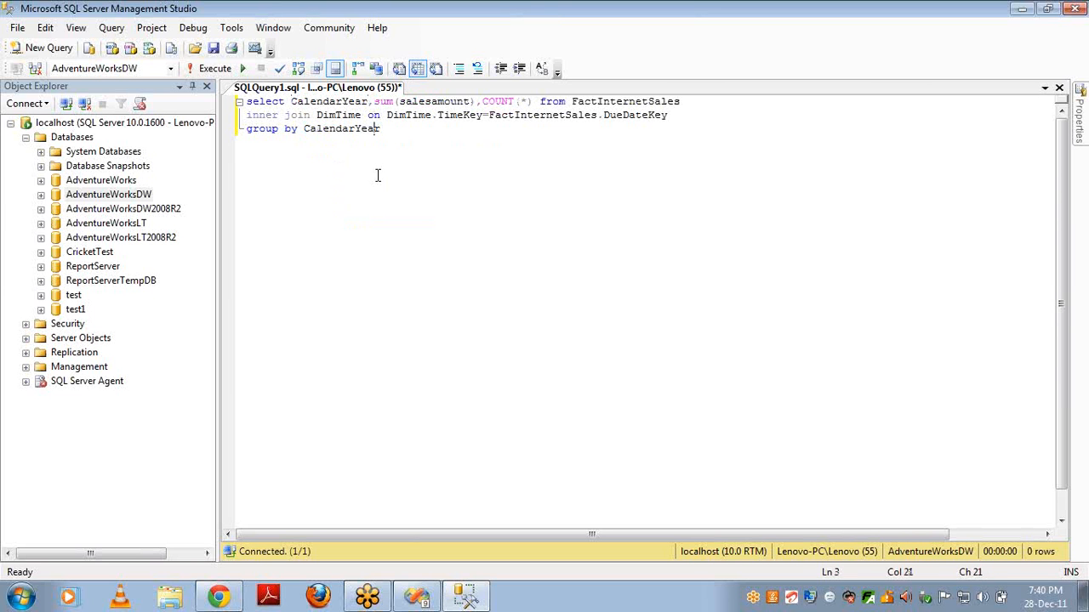
Add the filter where CalendarYear = 2004 on a new line at the end of the query.
key("Return")
type("where")
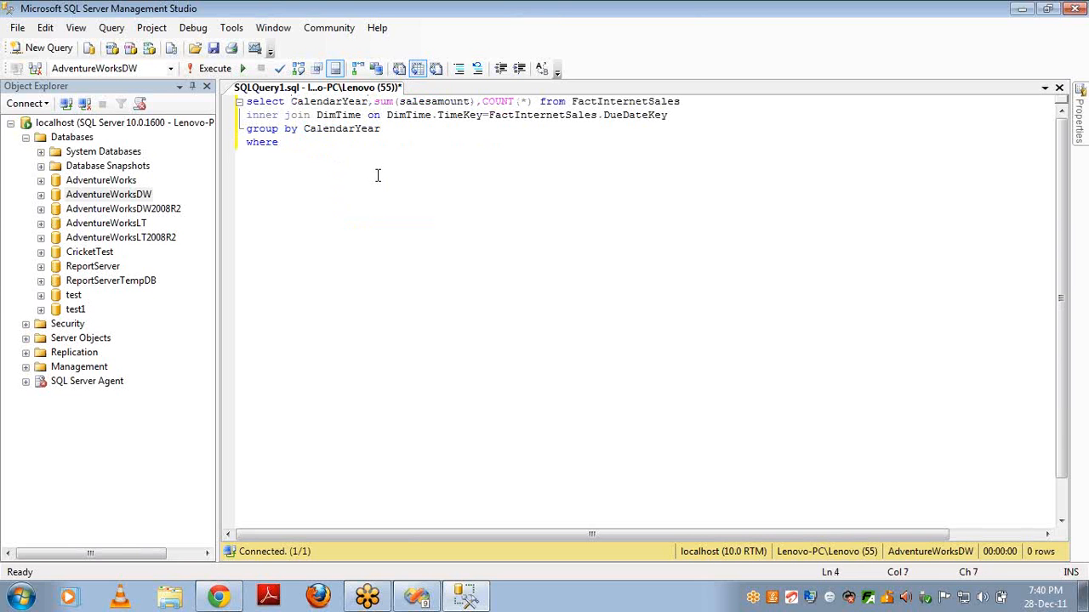
key("ctrl+v")
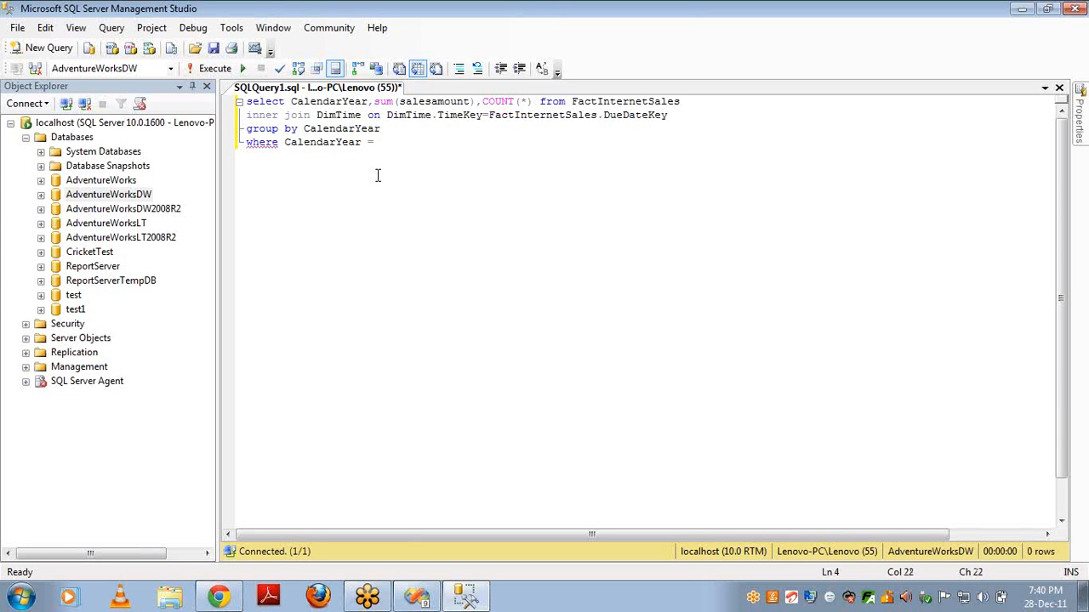
type("= 2004")
Move the group by CalendarYear line below the where clause and run the query.
key("shift+Home")
key("ctrl+x")
key("Down")
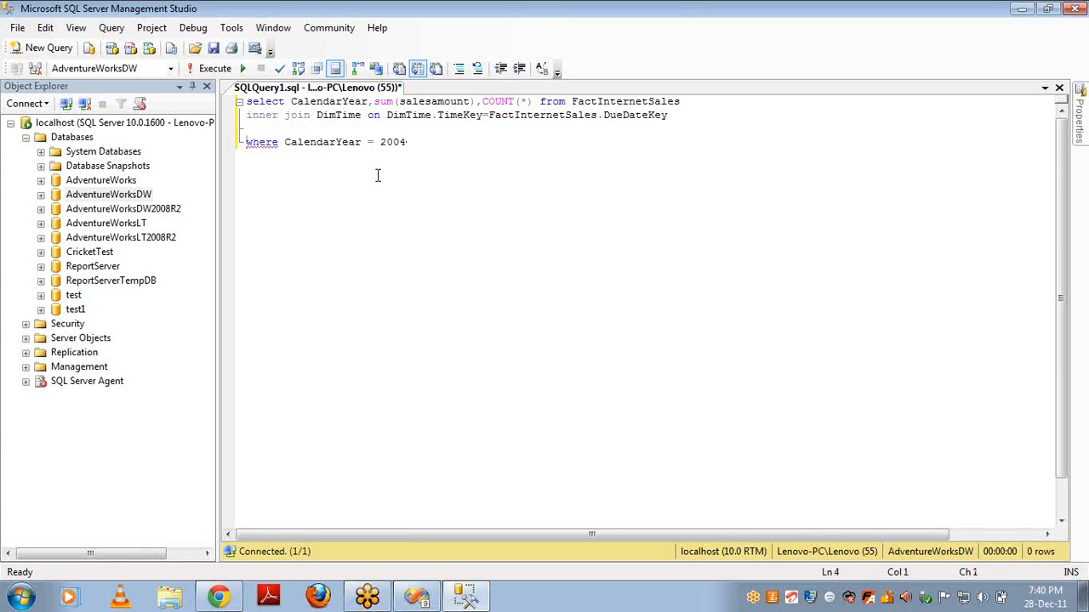
key("End")
key("Up")
key("Delete")
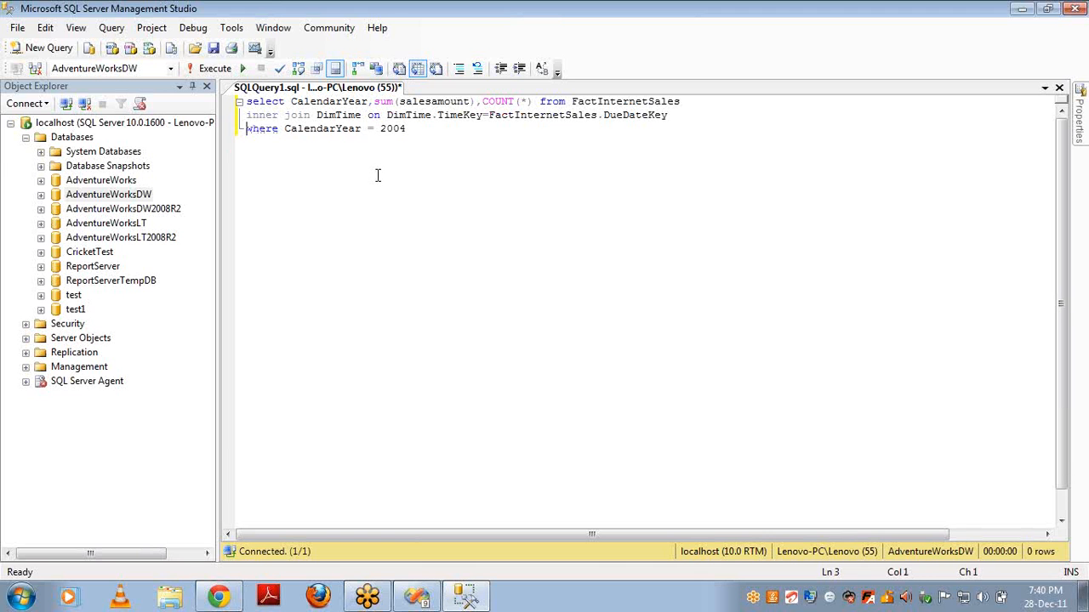
key("End")
key("Return")
key("ctrl+v")
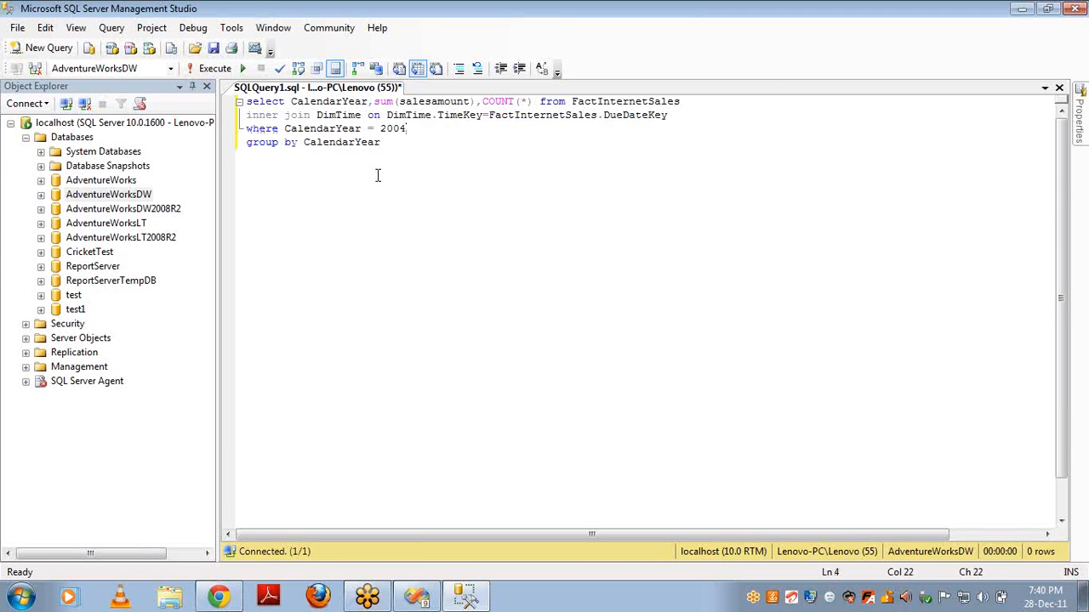
key("F5")
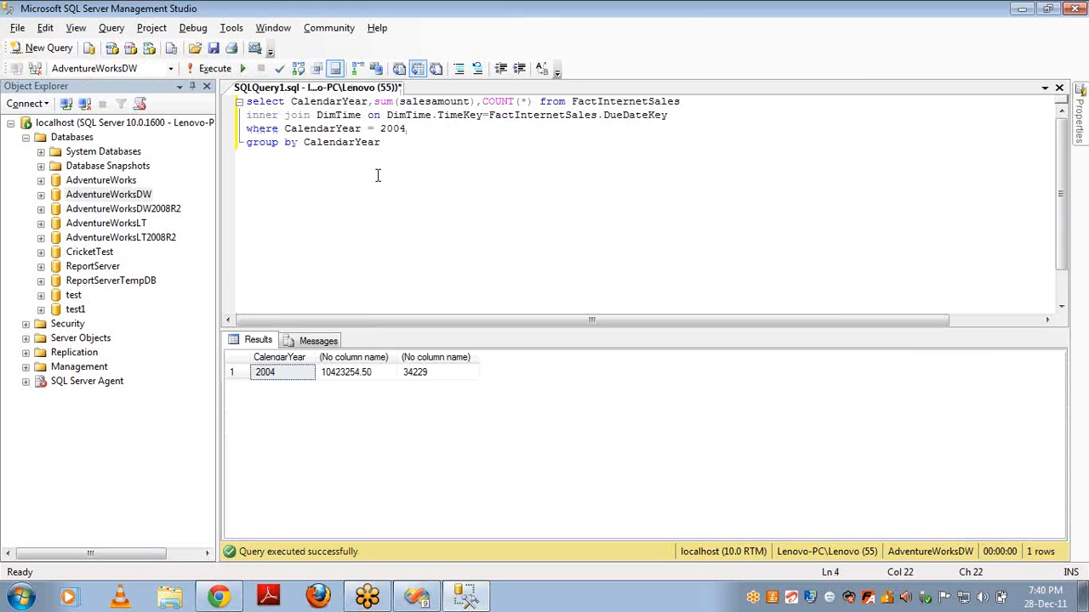
Compare the 2004 sales amount and data count in the Visual Studio cube browser with the Management Studio query results.
key("alt+Tab")
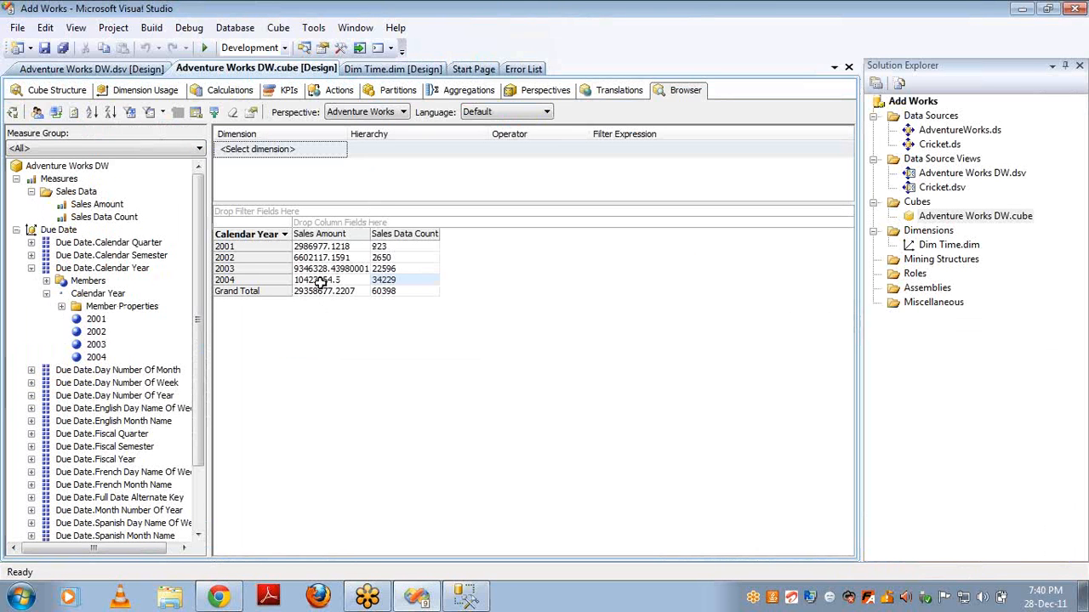
left_click(319, 280)
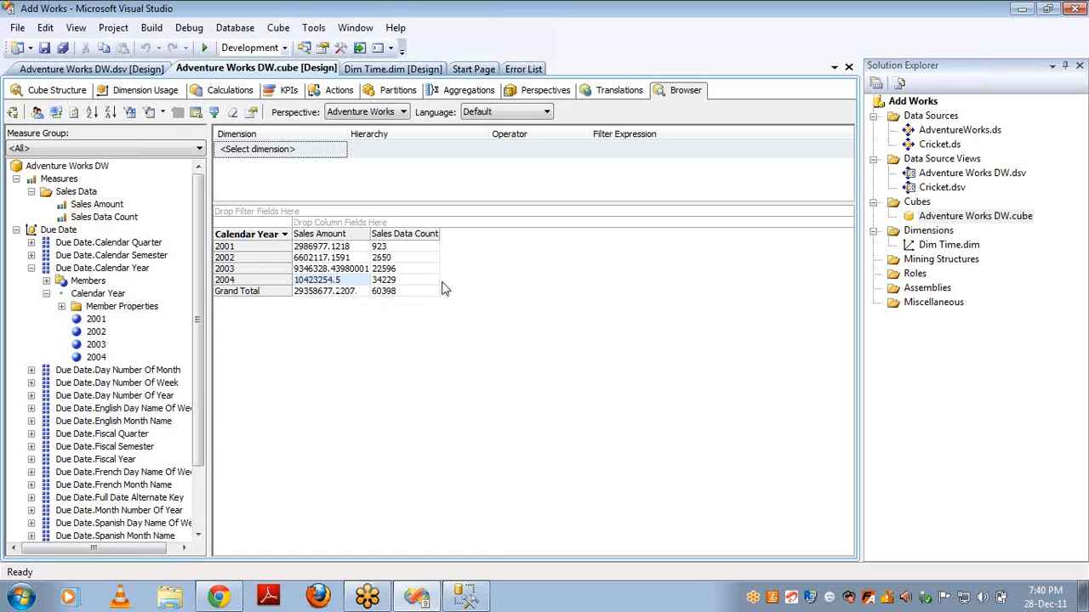
key("alt+Tab")
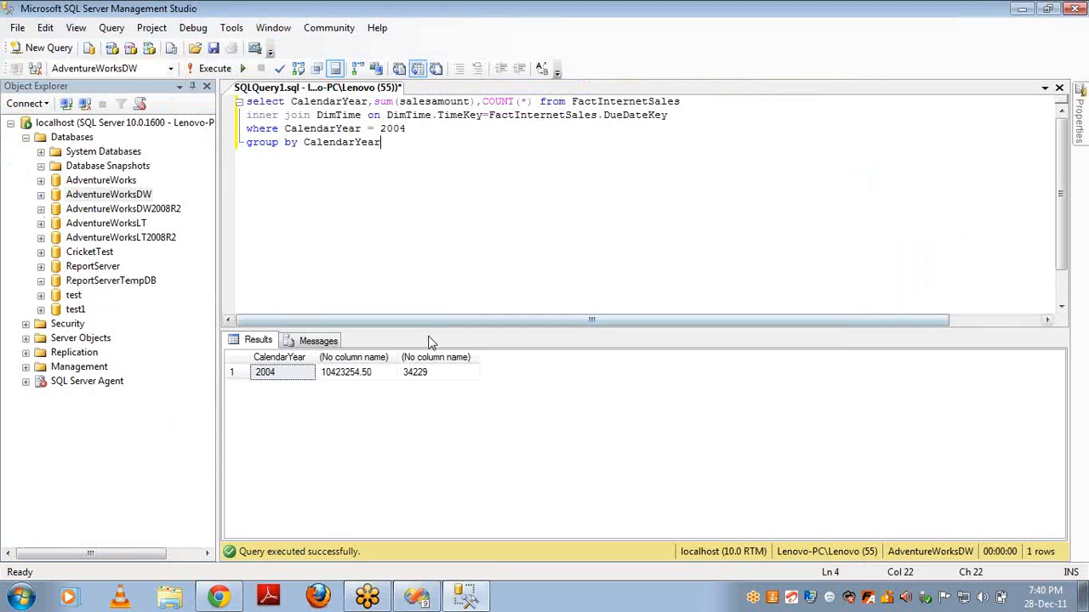
left_click(424, 374)
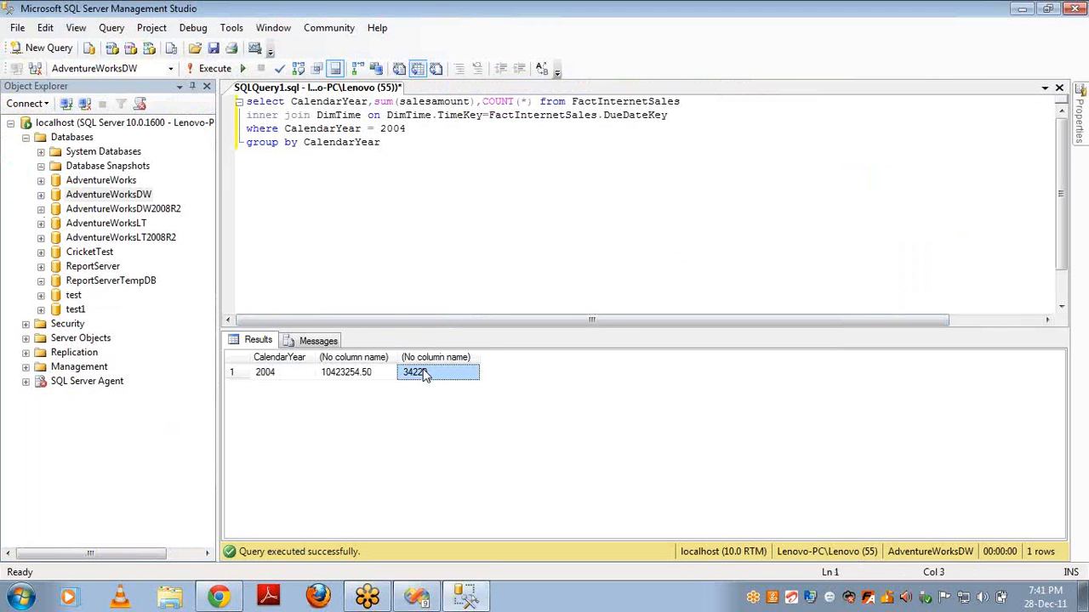
Return to Visual Studio, view the measures in the cube structure, and review the 2003 row in the cube browser.
key("alt+Tab")
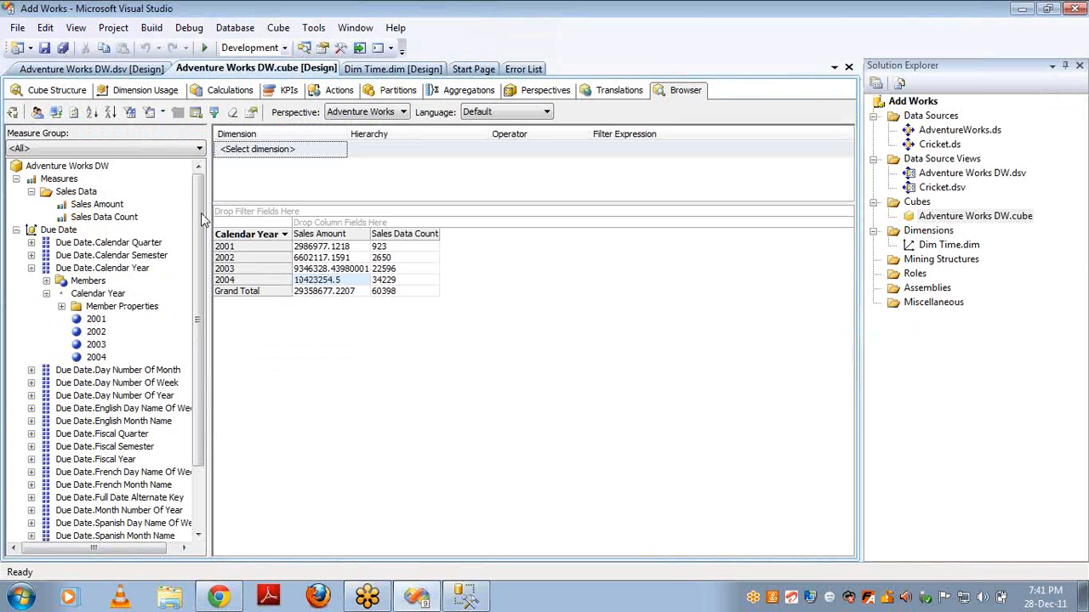
left_click(38, 95)
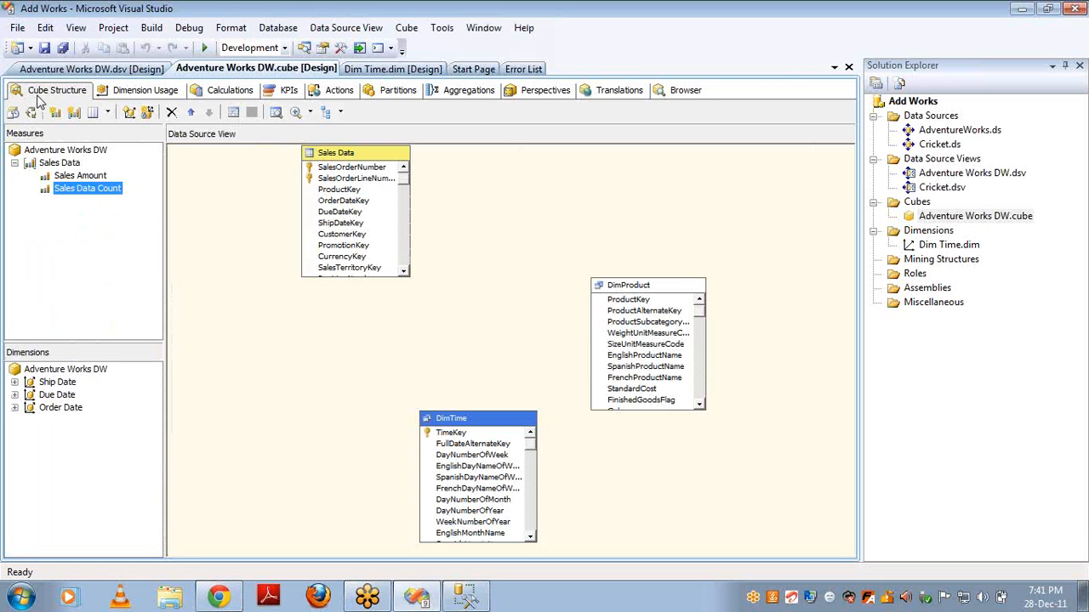
left_click(669, 90)
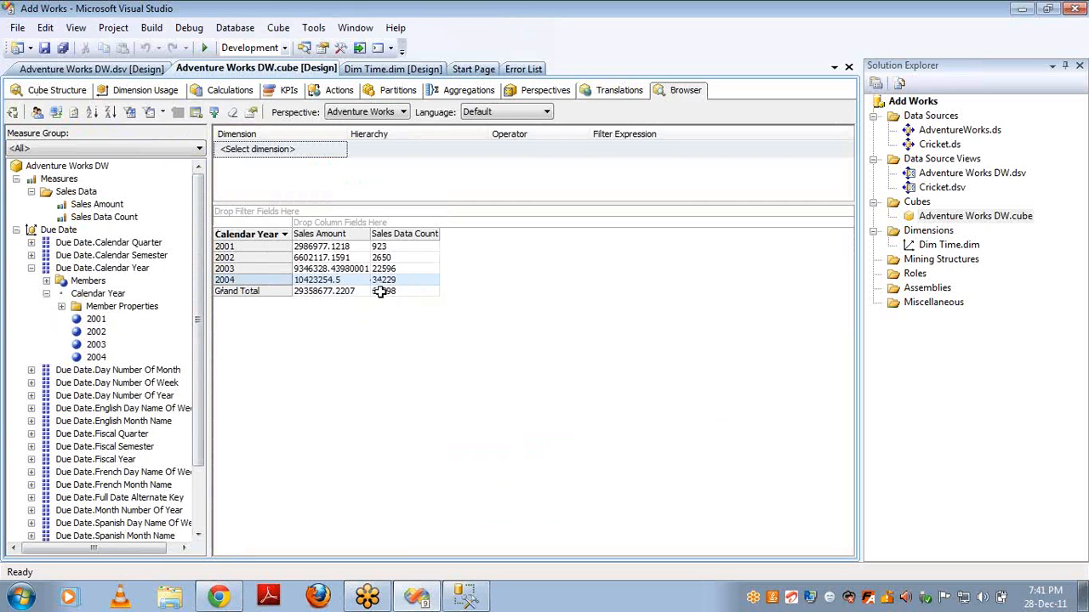
left_click(248, 269)
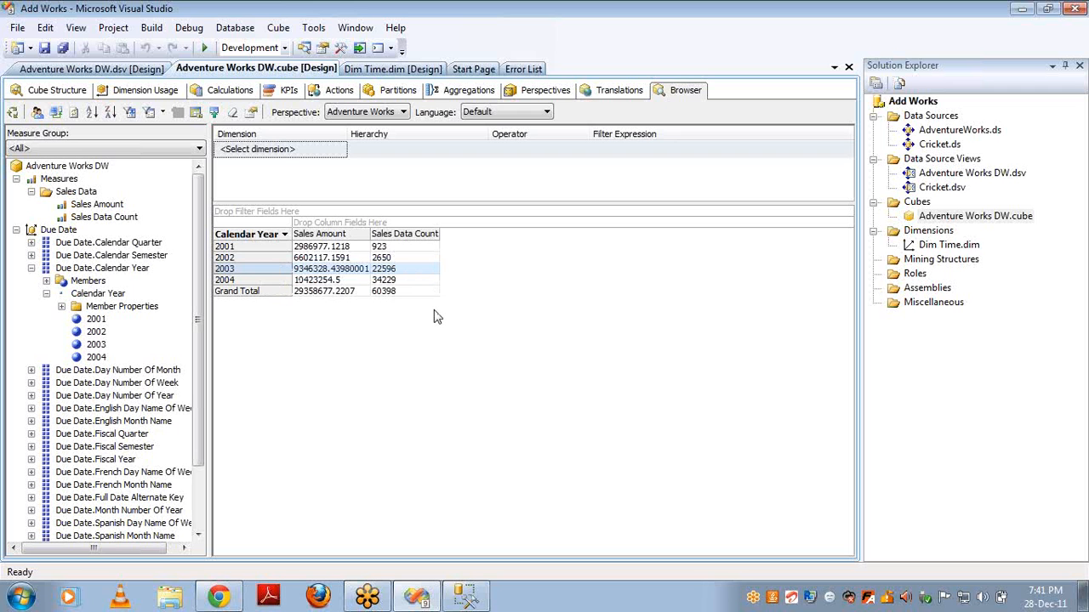
Start a new dimension in the project from an existing table, with DimProduct as the main table in the Adventure Works DW source view.
left_click(54, 92)
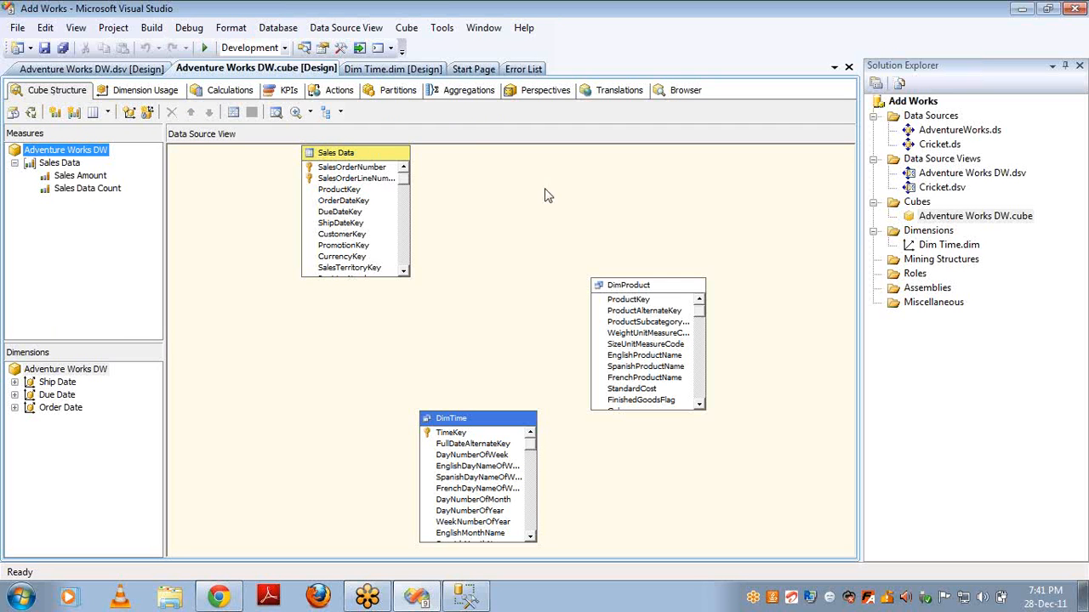
right_click(929, 233)
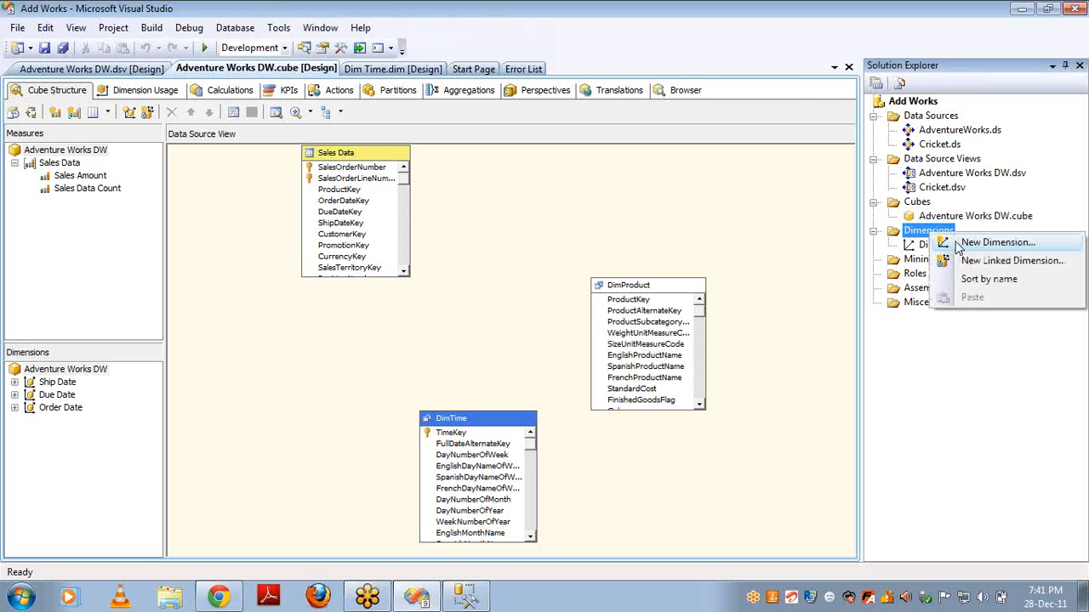
left_click(954, 244)
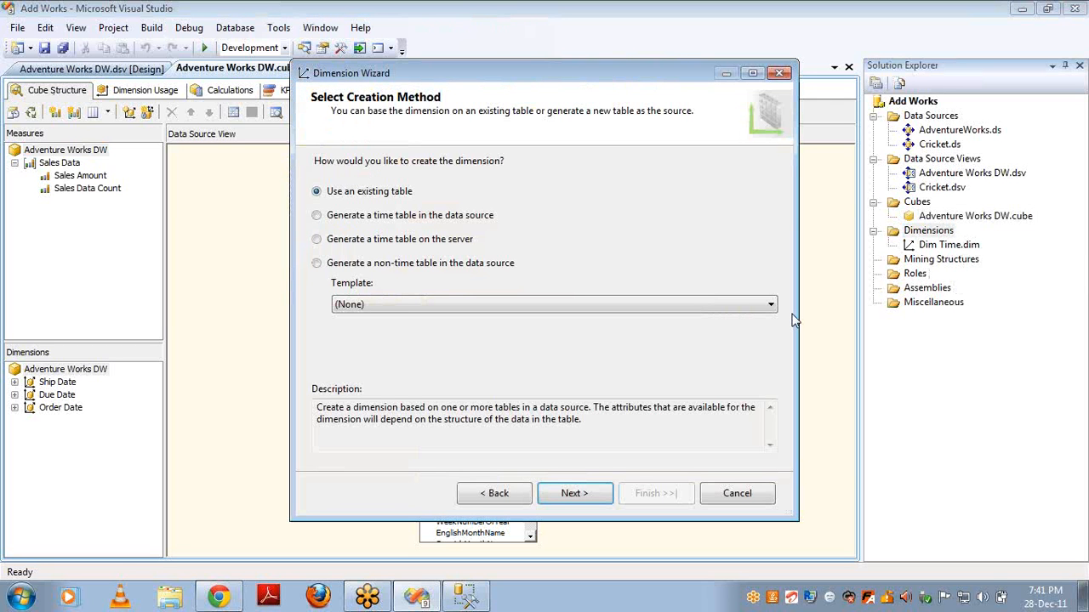
left_click(575, 494)
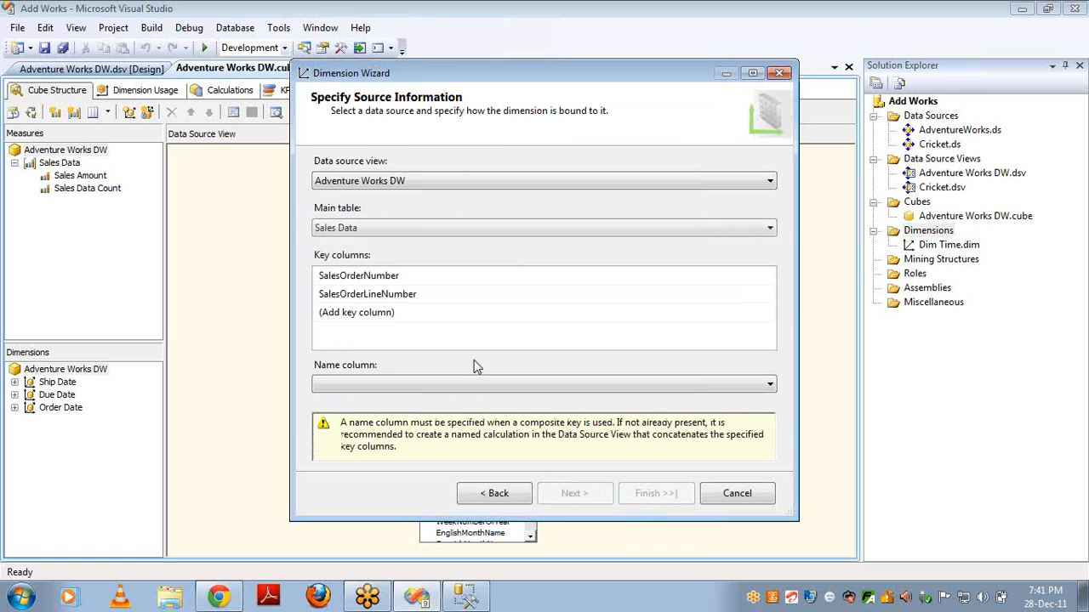
left_click(482, 228)
left_click(456, 253)
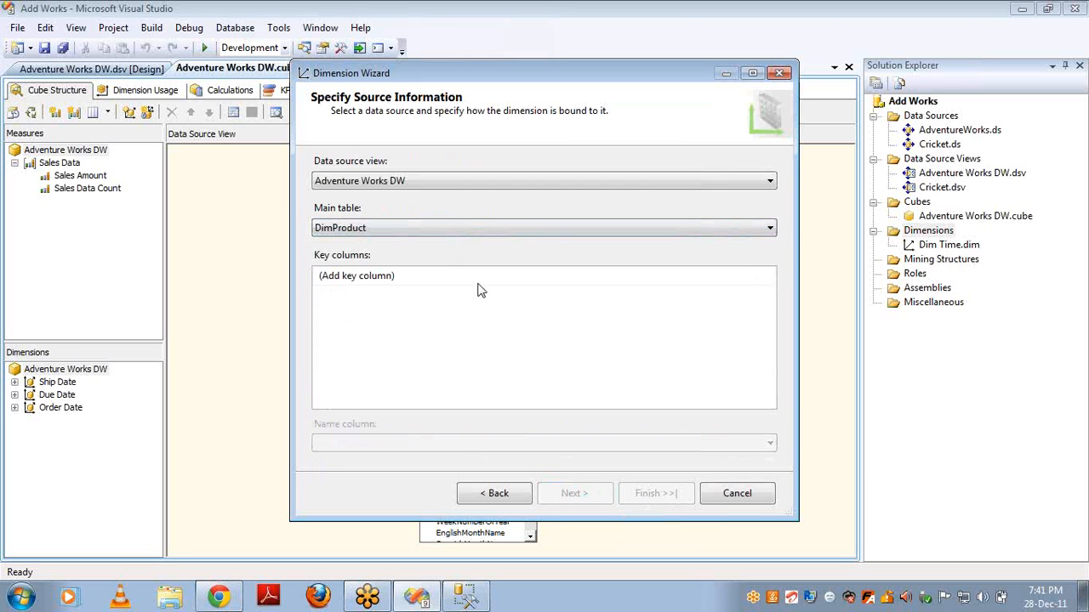
Set ProductKey as both the key column and the name column of the new dimension and continue to its attributes.
left_click(680, 278)
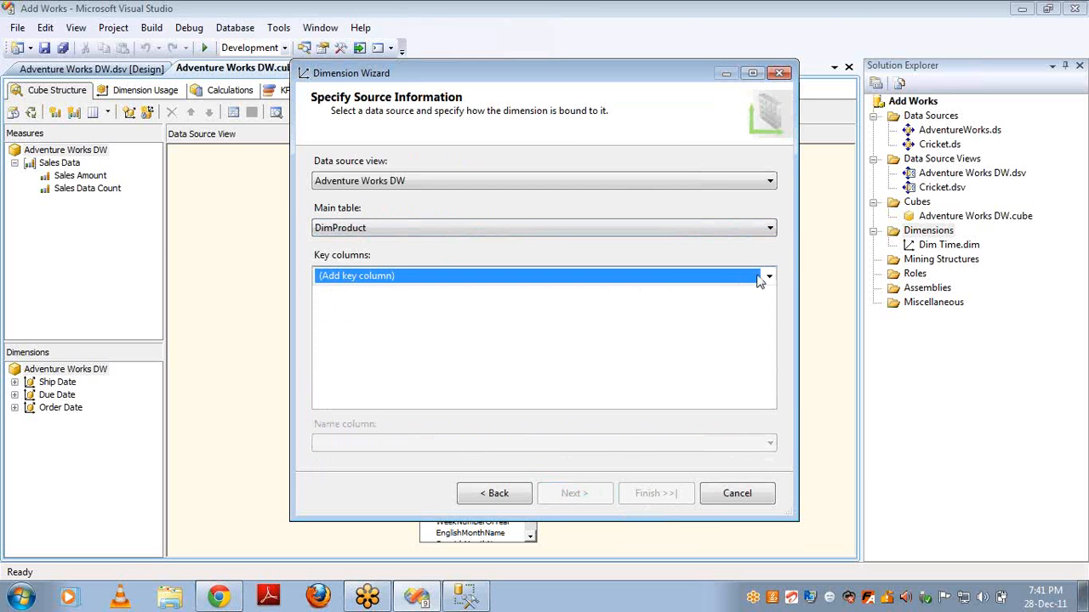
left_click(768, 277)
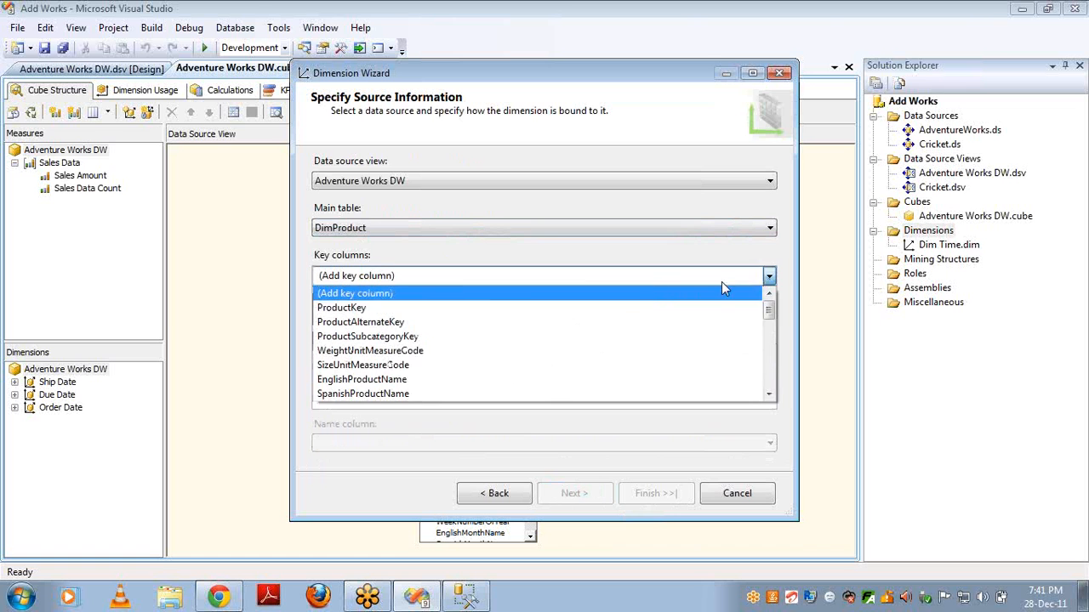
left_click(649, 308)
left_click(758, 397)
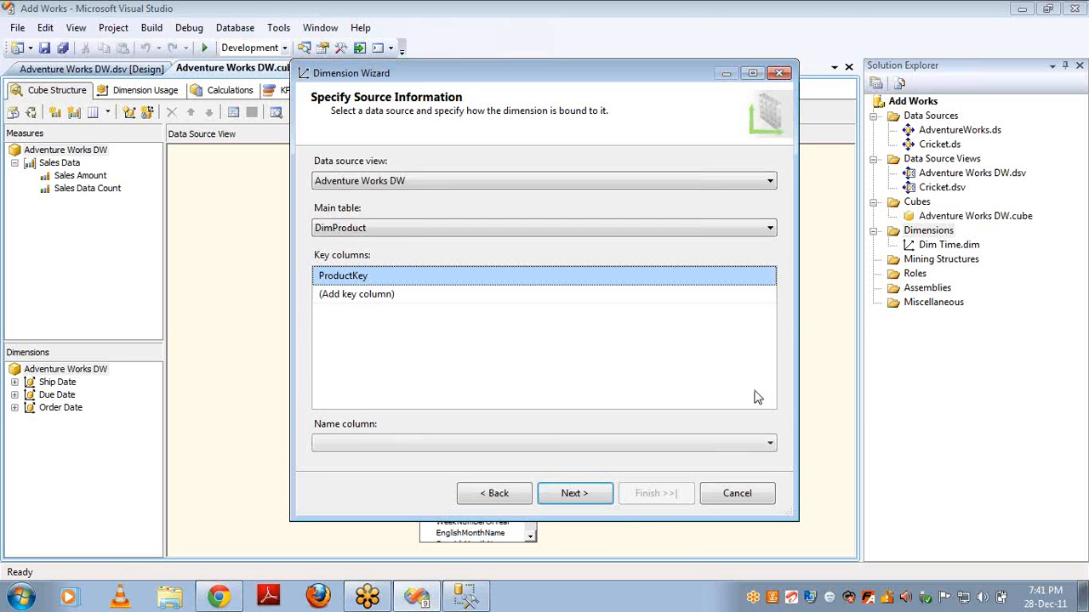
left_click(770, 442)
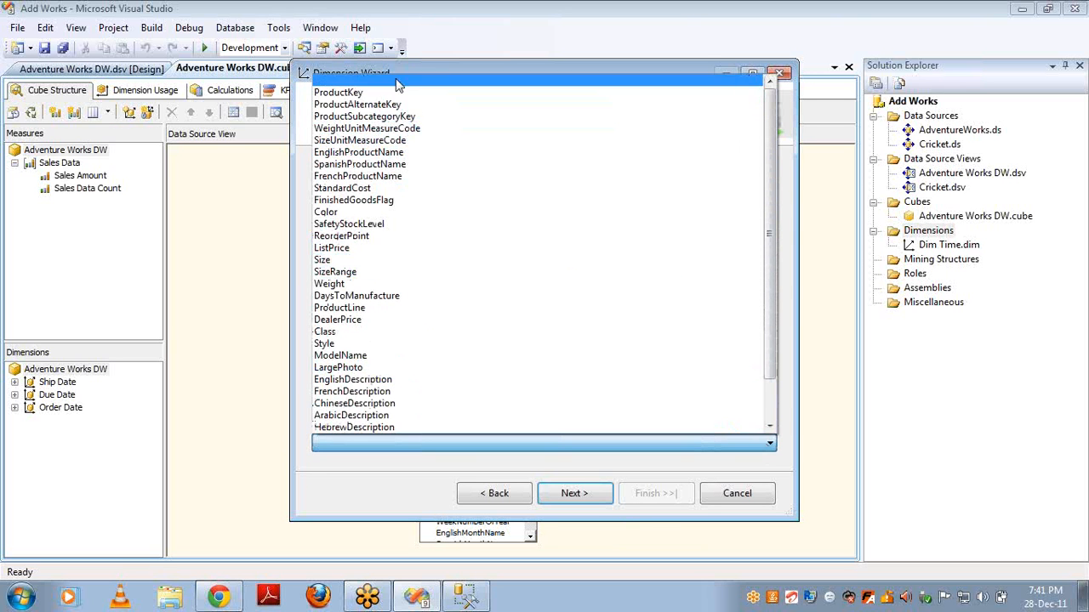
left_click(396, 85)
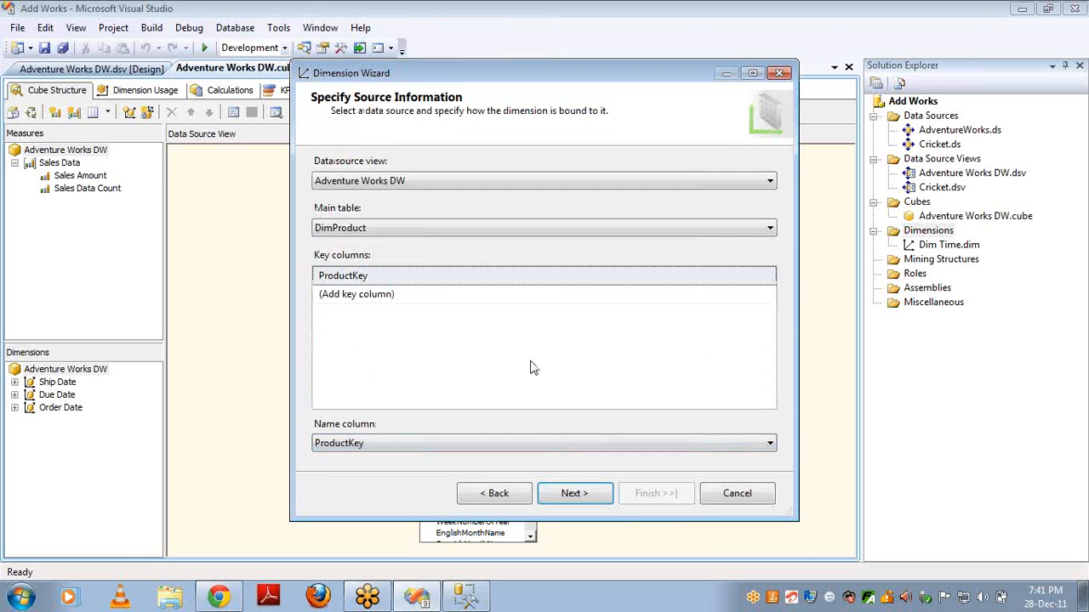
left_click(572, 495)
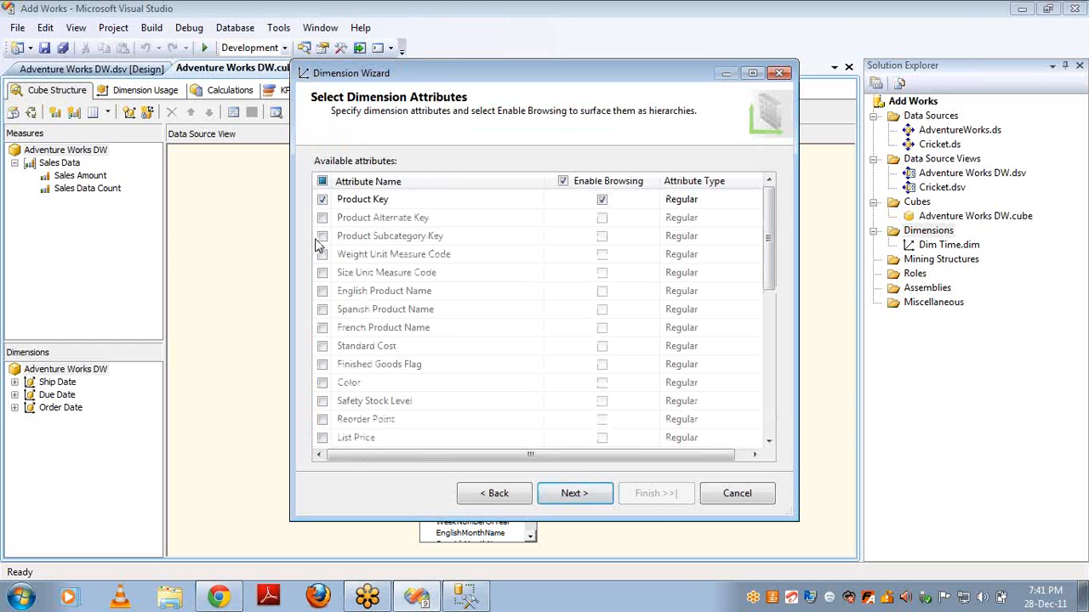
Include the English Product Name attribute with browsing enabled and finish creating the Dim Product dimension.
left_click(323, 291)
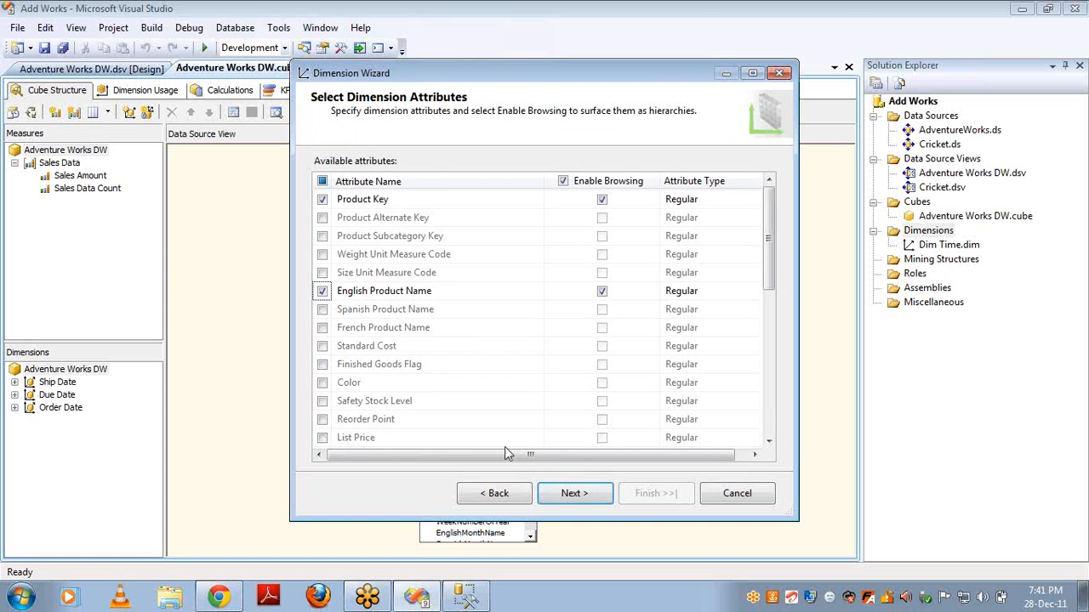
left_click(573, 493)
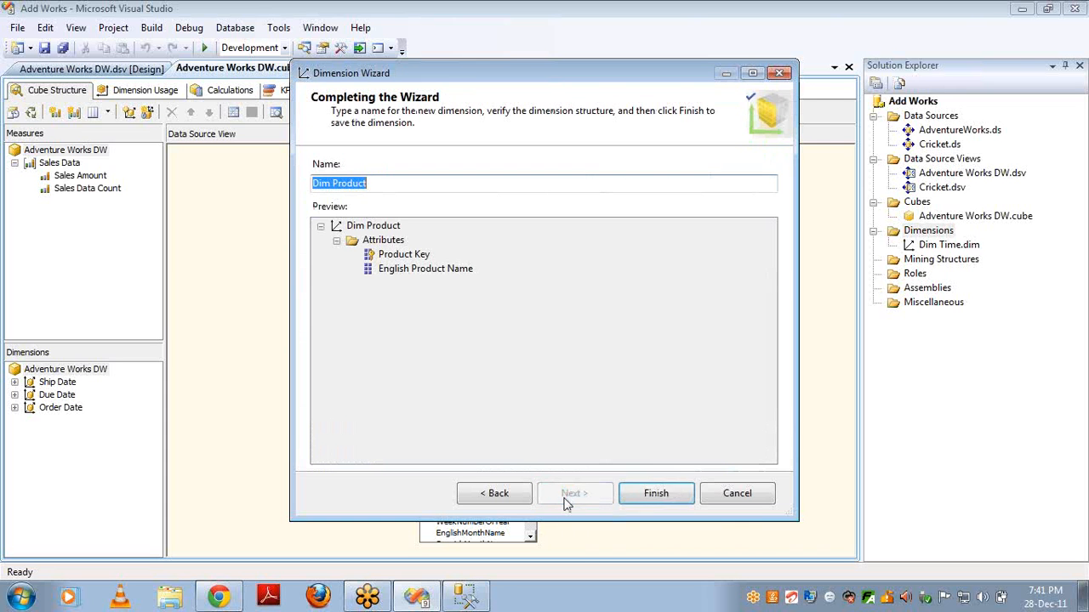
left_click(669, 501)
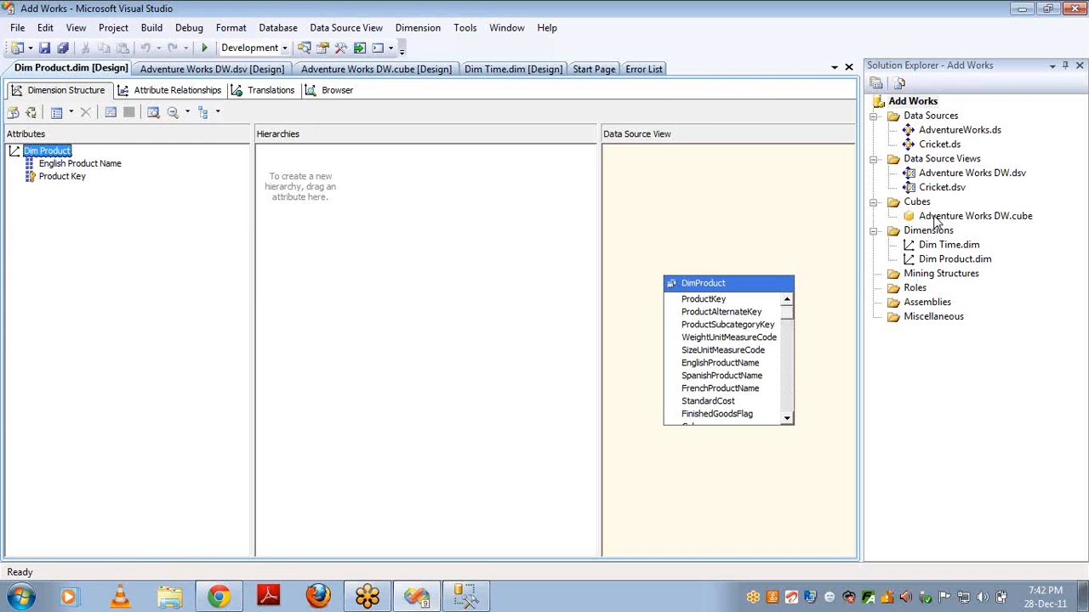
Reopen the Adventure Works DW cube and add a measure with the usage Count of rows on the DimProduct source table.
double_click(936, 219)
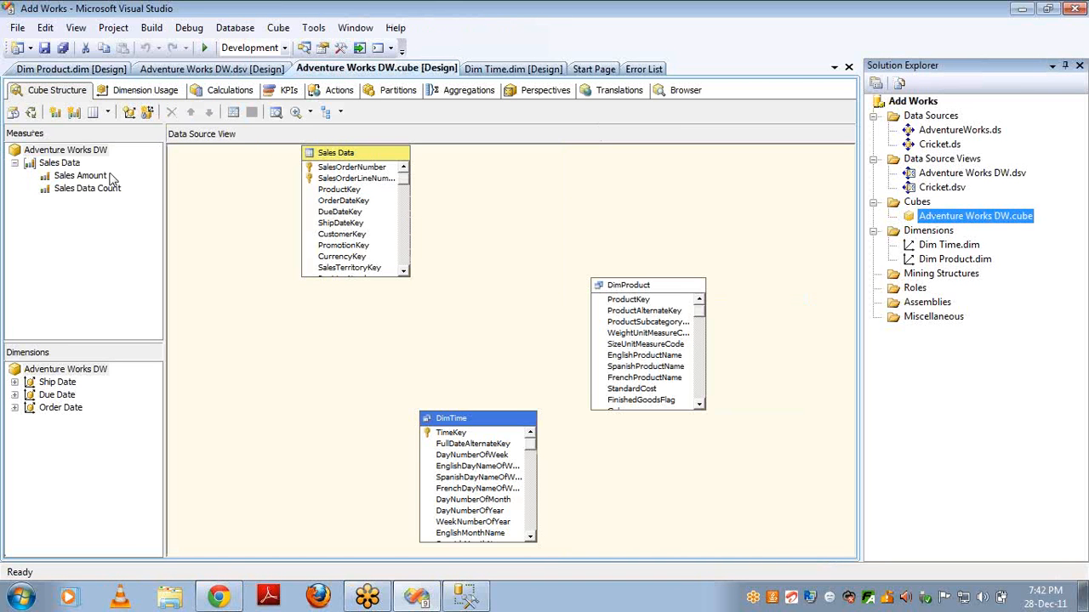
right_click(89, 156)
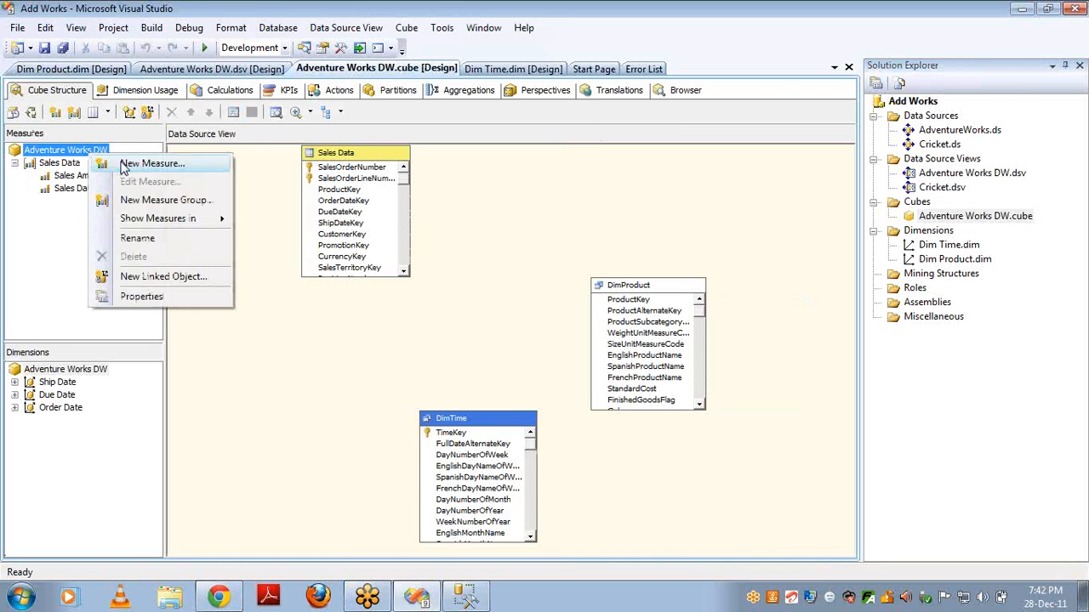
left_click(136, 164)
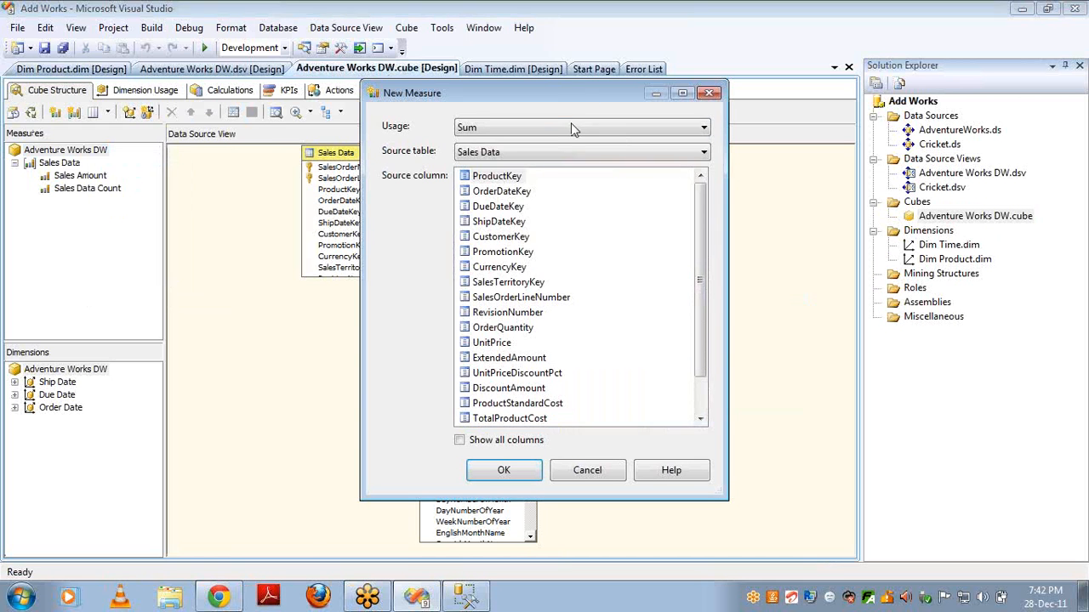
left_click(571, 129)
left_click(536, 156)
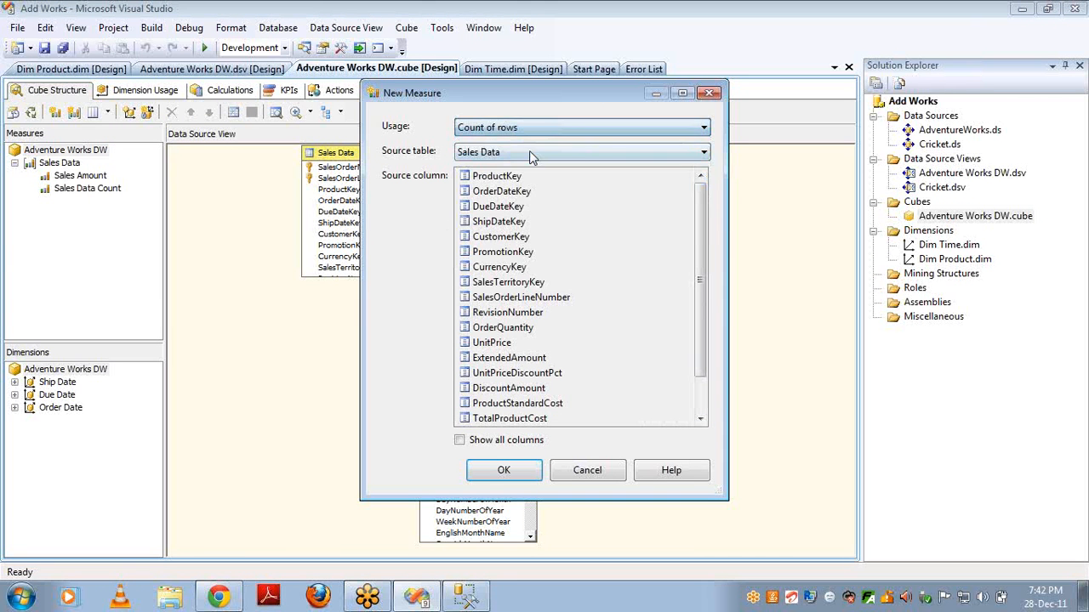
left_click(532, 152)
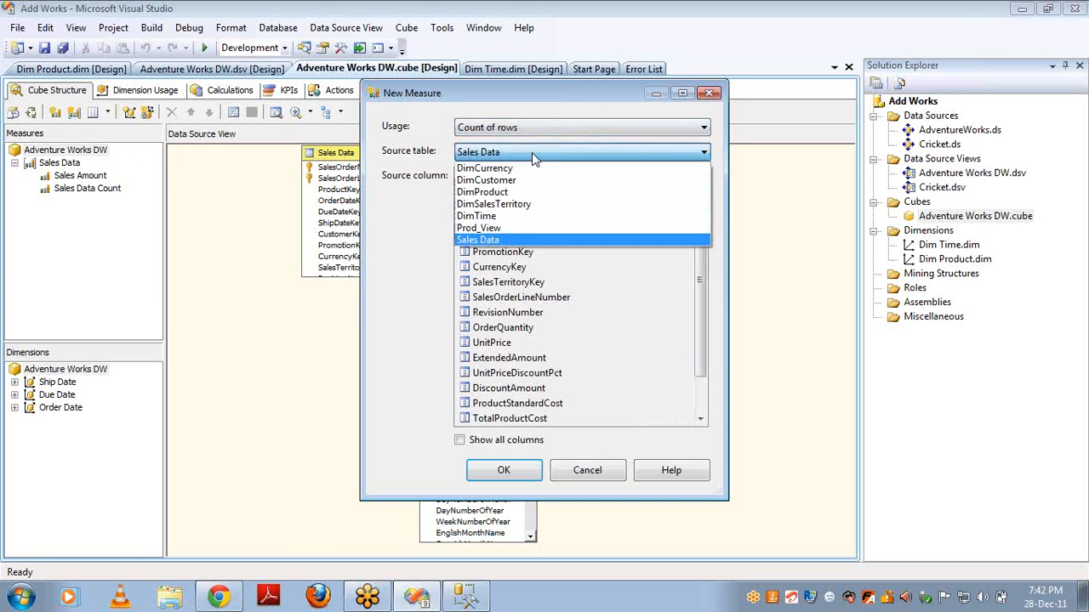
left_click(507, 193)
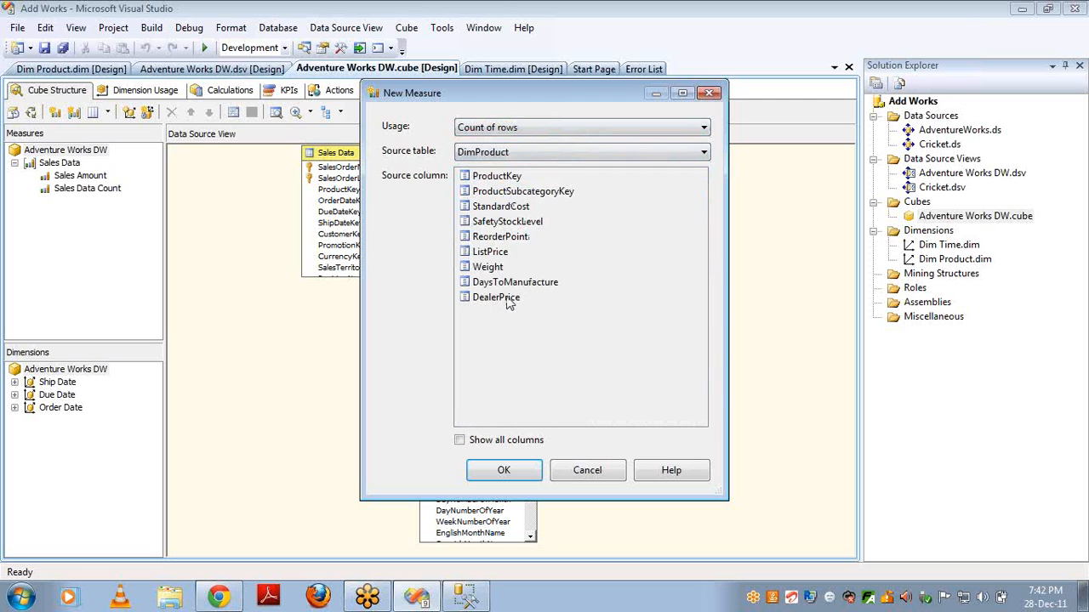
left_click(513, 472)
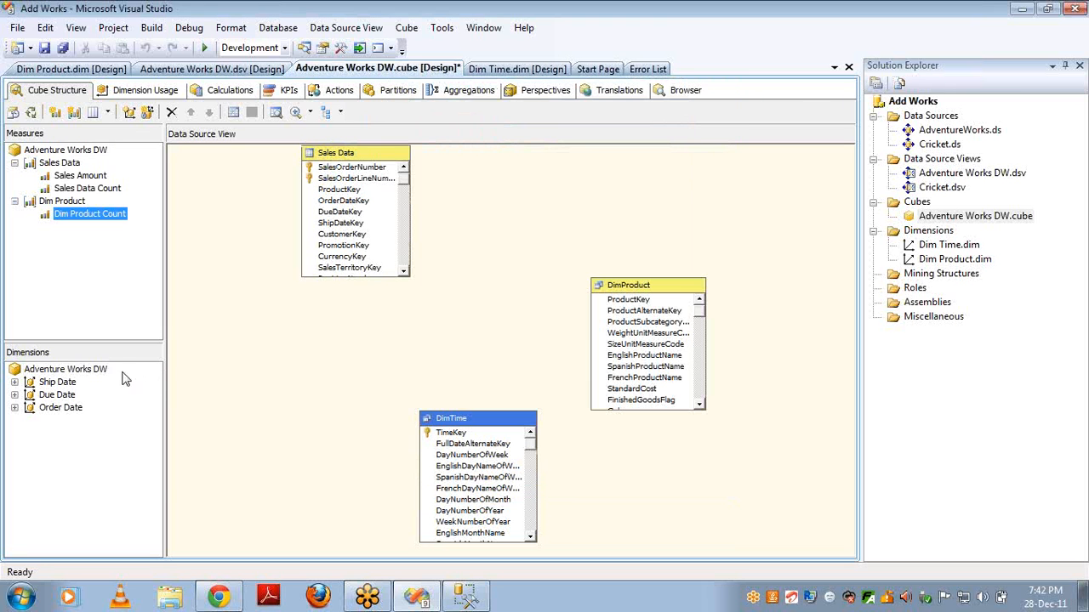
Add the Dim Product dimension to the Adventure Works DW cube.
right_click(100, 370)
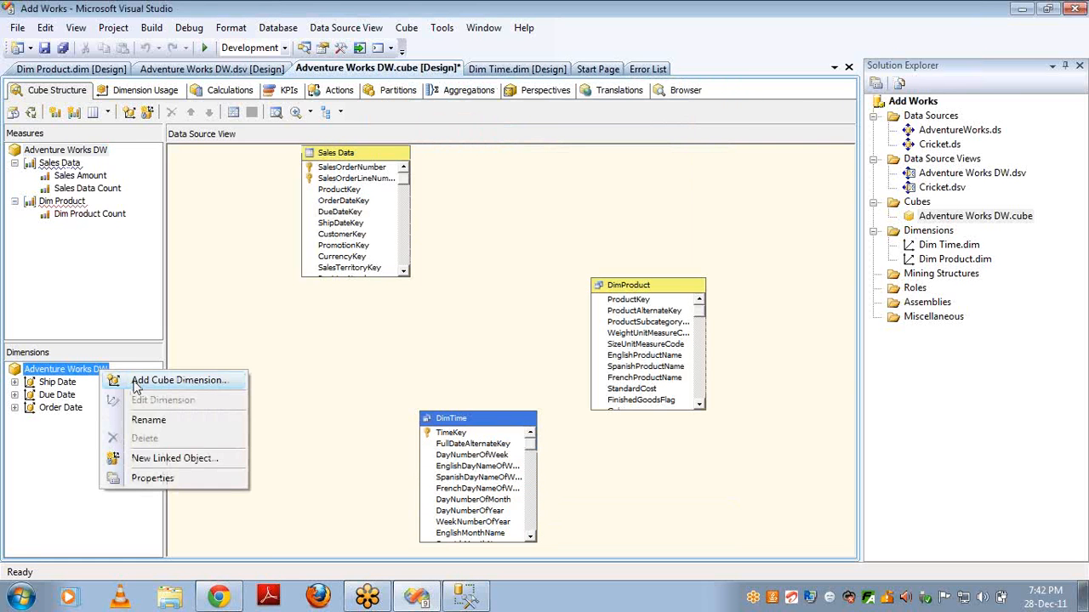
left_click(148, 385)
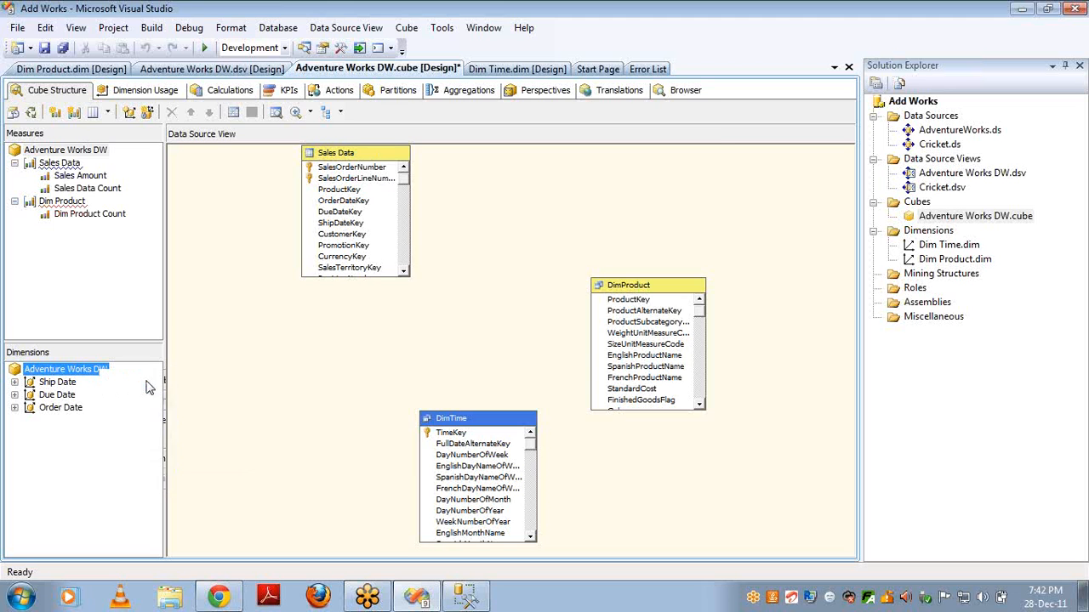
double_click(411, 165)
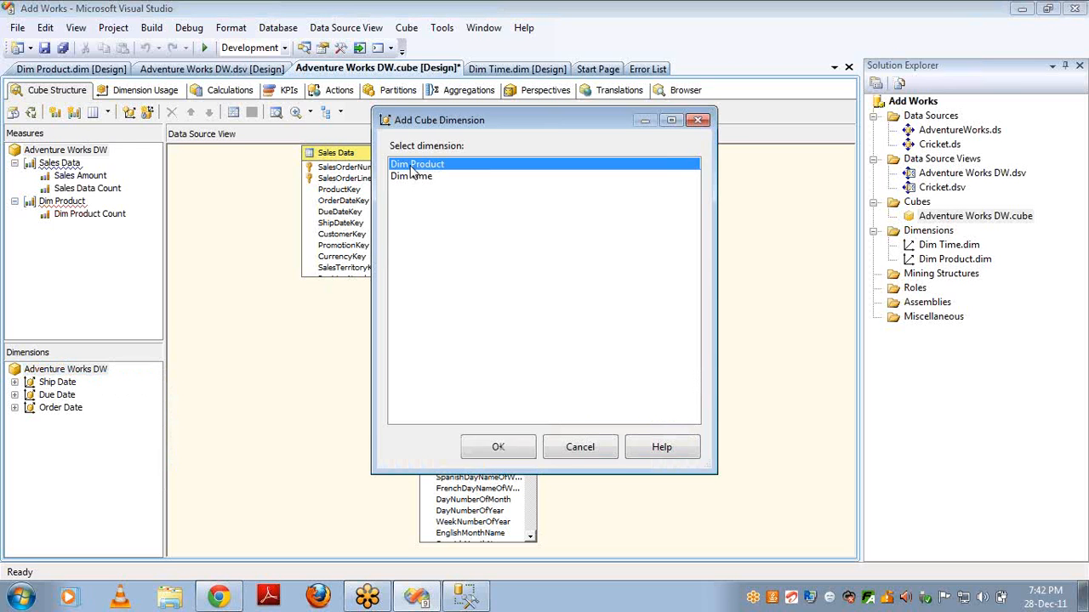
Check the relationship between the Dim Product dimension and the Dim Product measure group, leaving its definition without changes.
left_click(128, 92)
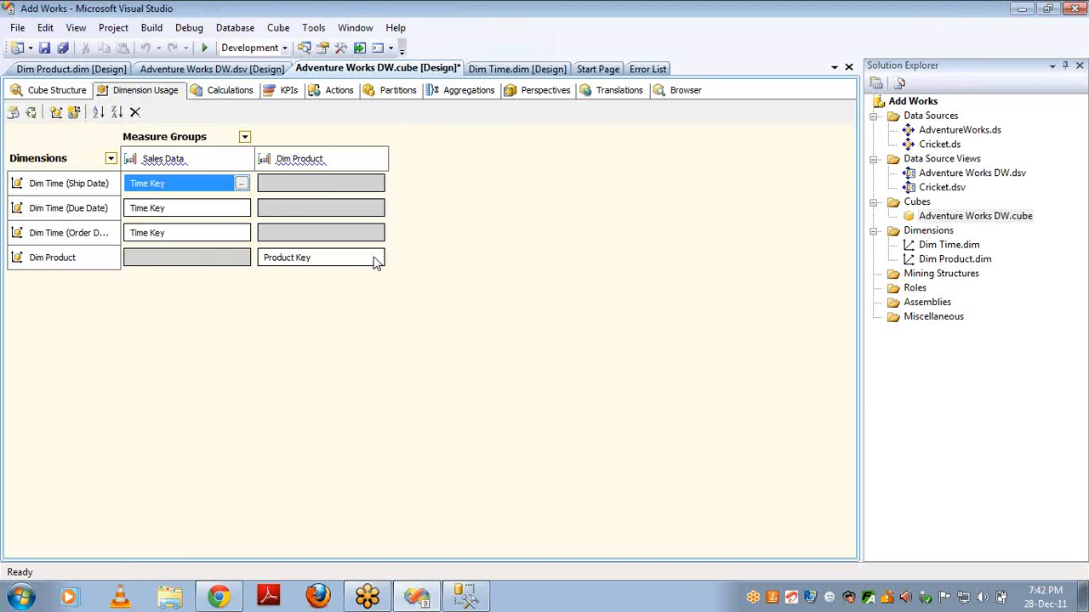
left_click(376, 261)
left_click(375, 258)
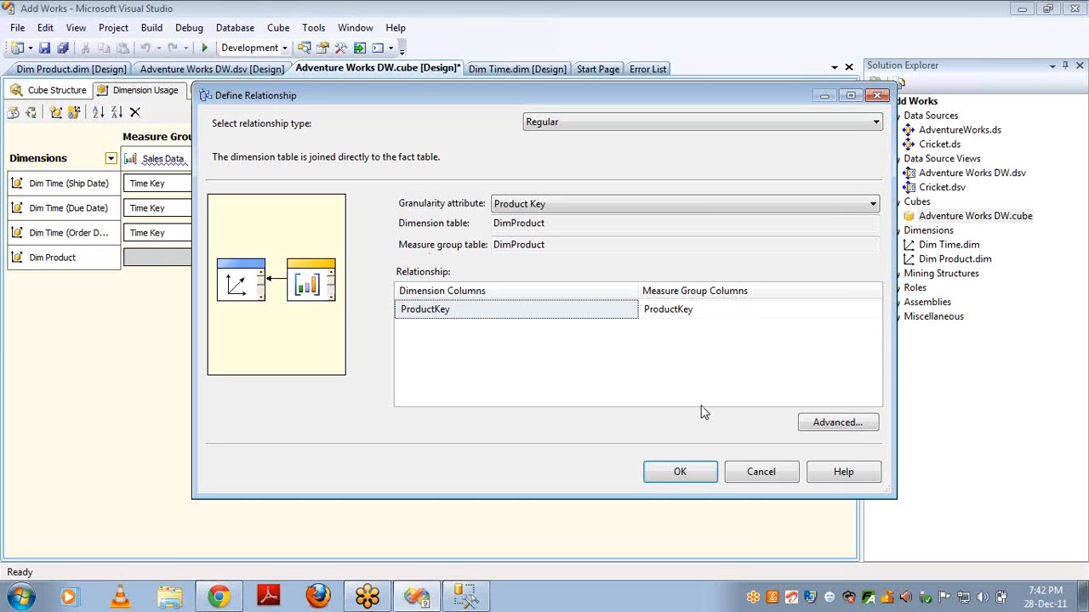
left_click(761, 473)
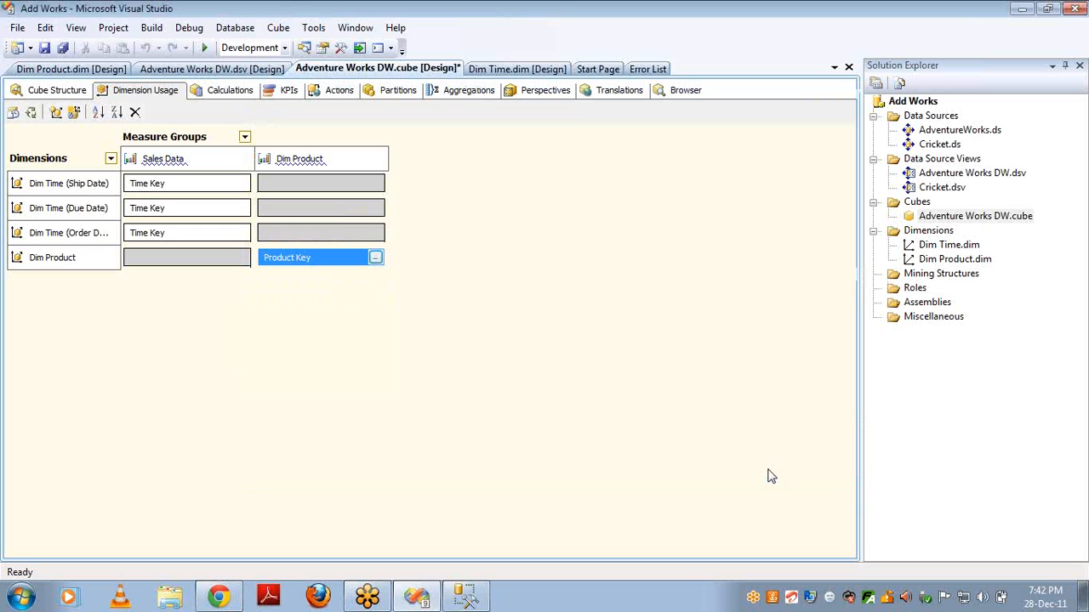
Save the changes, fully process the Adventure Works DW cube and close the processing windows.
left_click(32, 113)
key("Return")
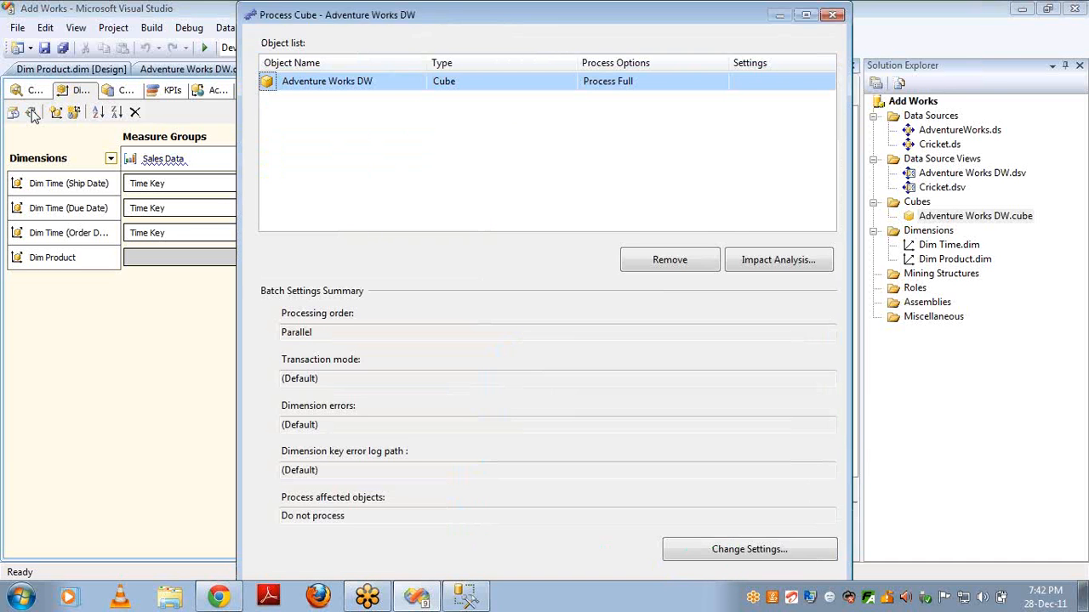
key("Return")
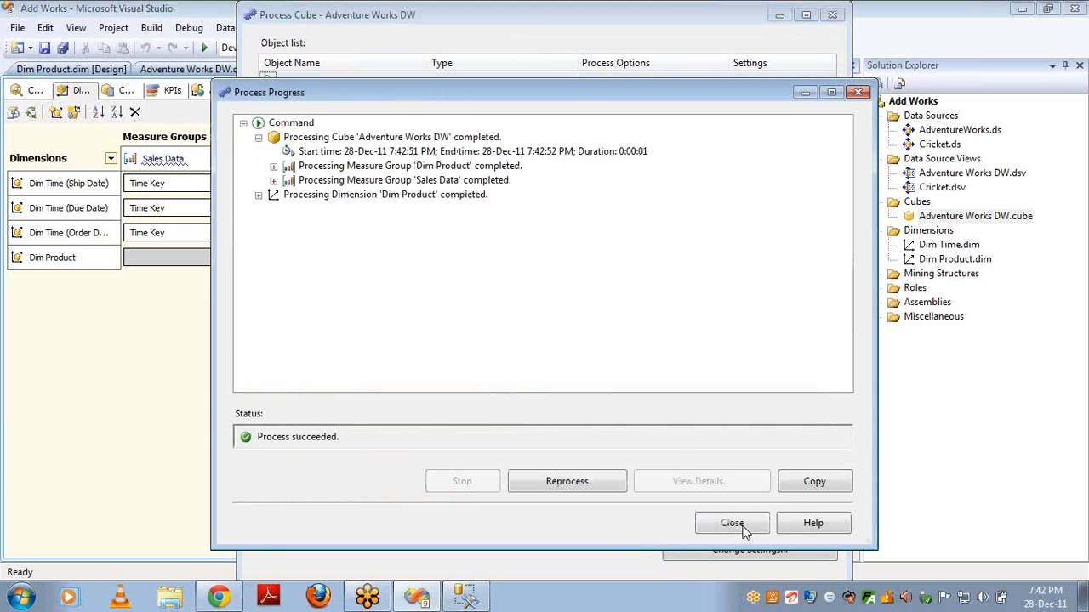
left_click(732, 524)
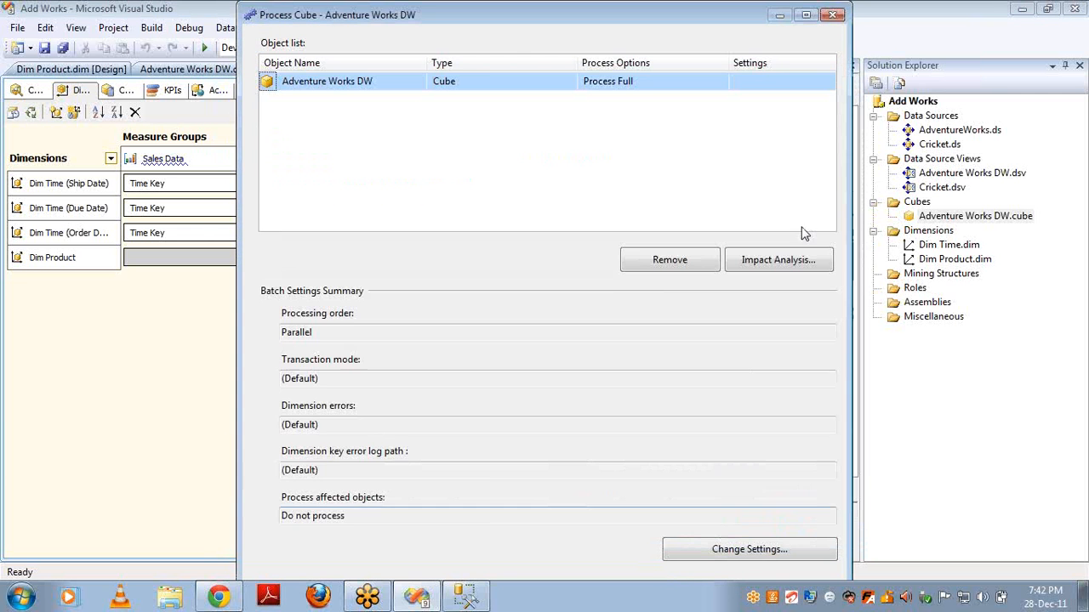
left_click(833, 16)
left_click(850, 66)
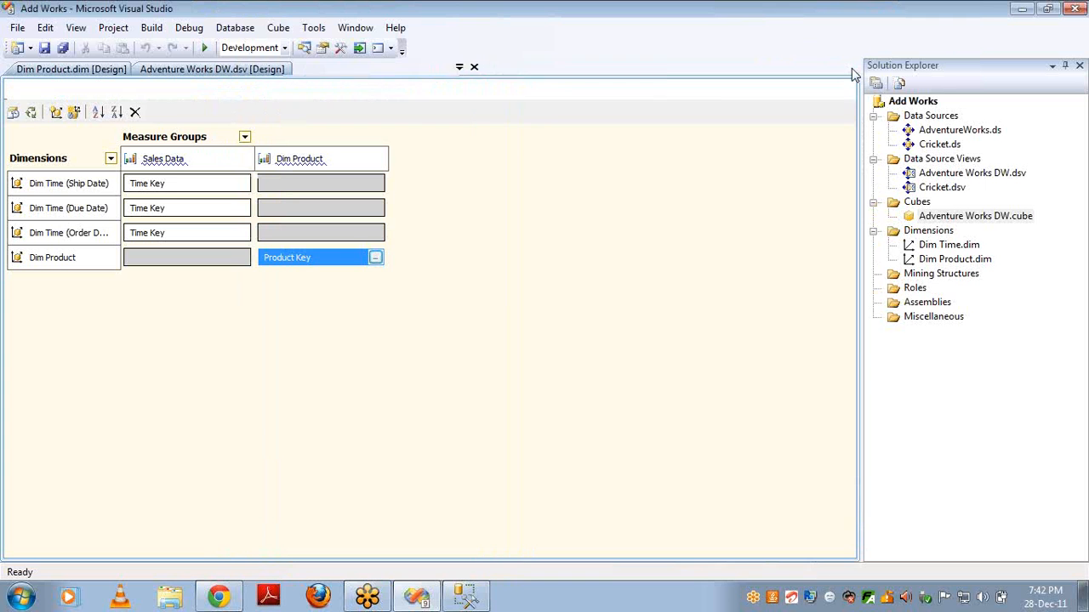
Reconnect the cube browser to the reprocessed cube and clear the existing results by calendar year.
left_click(700, 91)
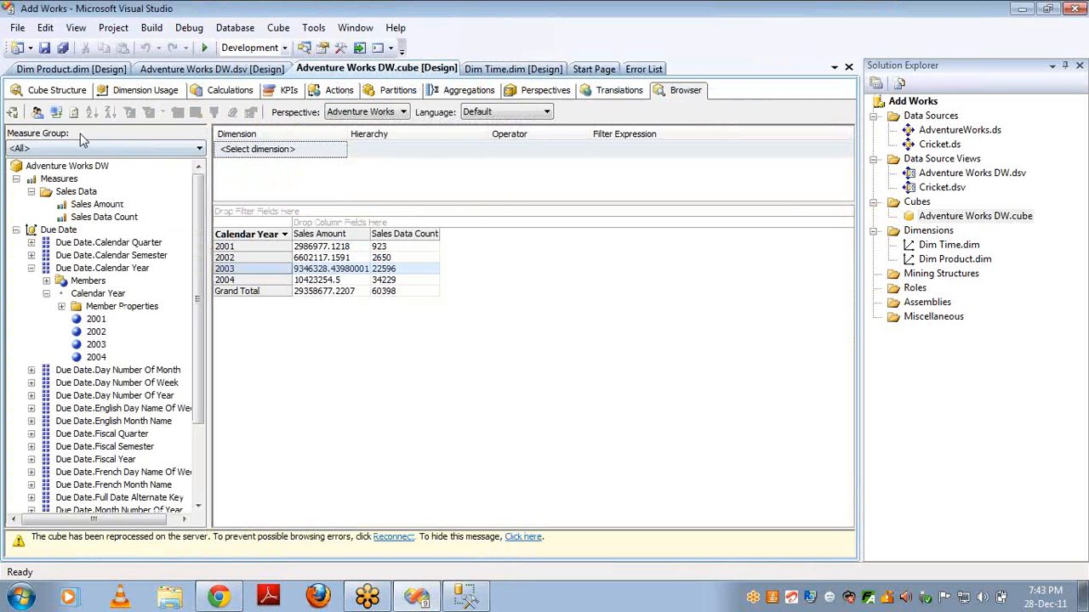
left_click(55, 113)
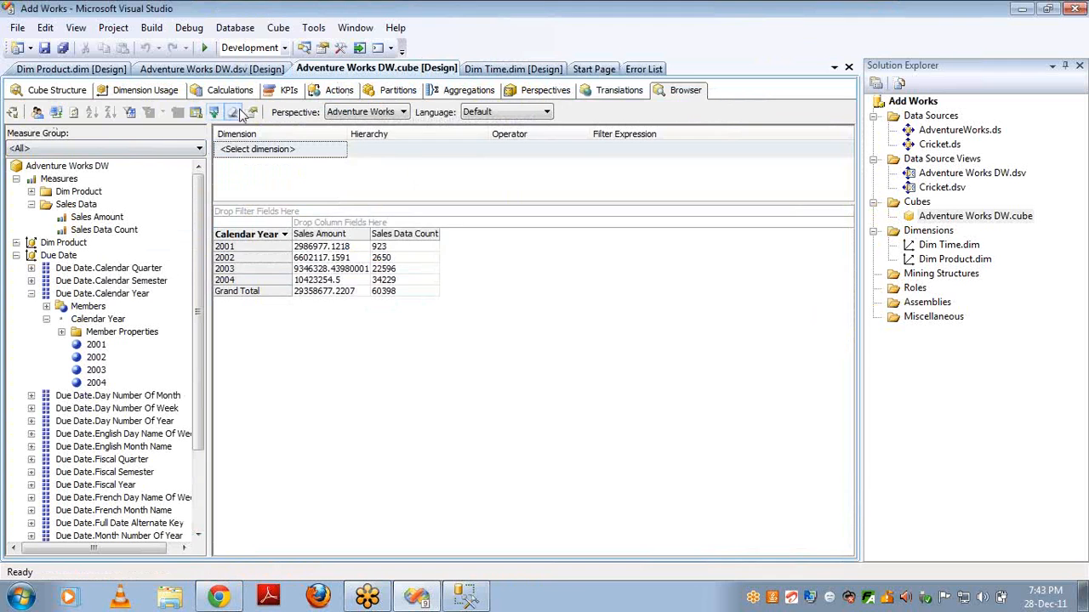
left_click(214, 111)
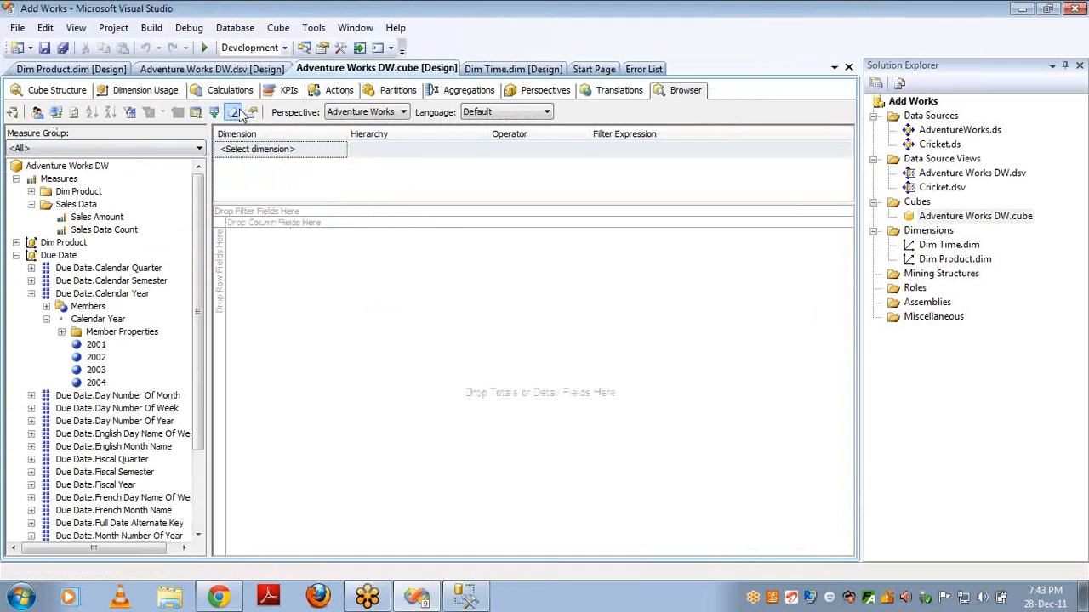
Place the Dim Product Count measure in the cube browser's data area and collapse the Due Date dimension.
left_click(32, 192)
left_click_drag(75, 206, 254, 269)
left_click(17, 268)
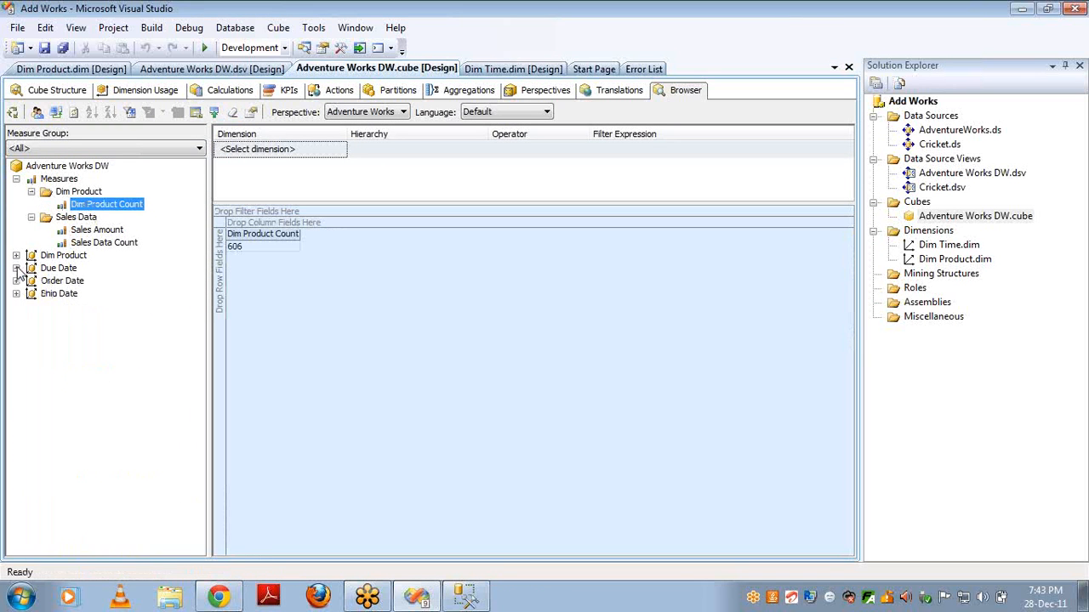
Expand the Dim Product dimension and break down Dim Product Count by English Product Name in the row area.
left_click(16, 255)
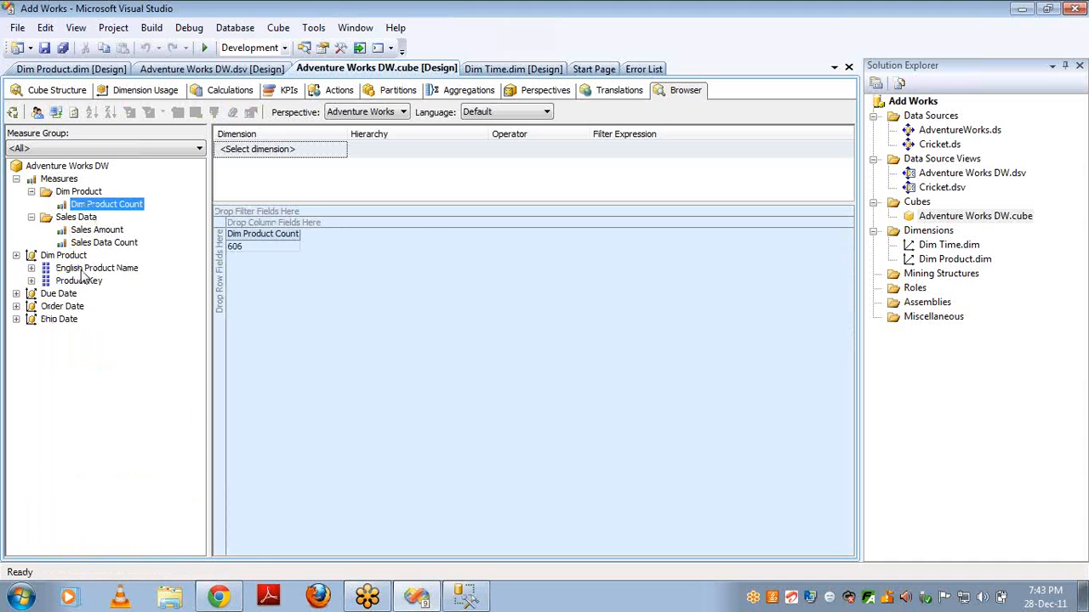
left_click_drag(82, 270, 219, 295)
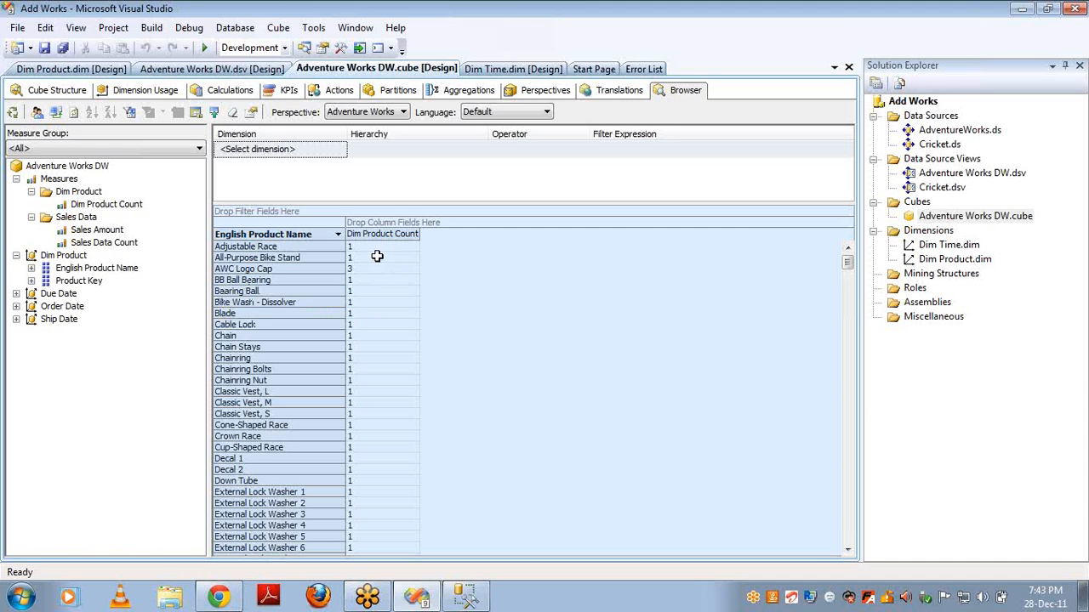
mouse_move(377, 253)
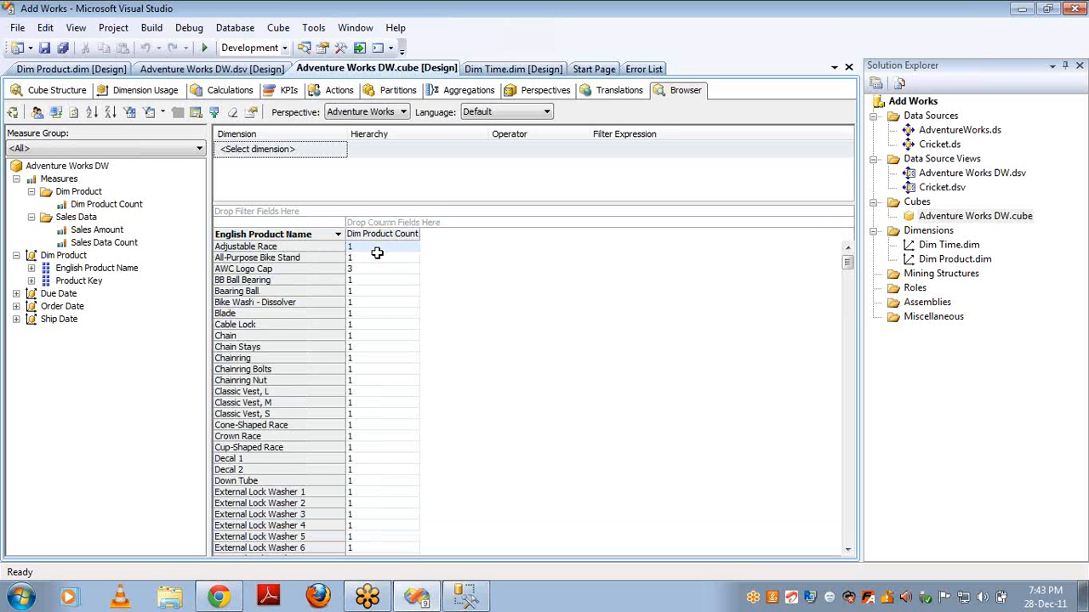
key("Down")
key("Down")
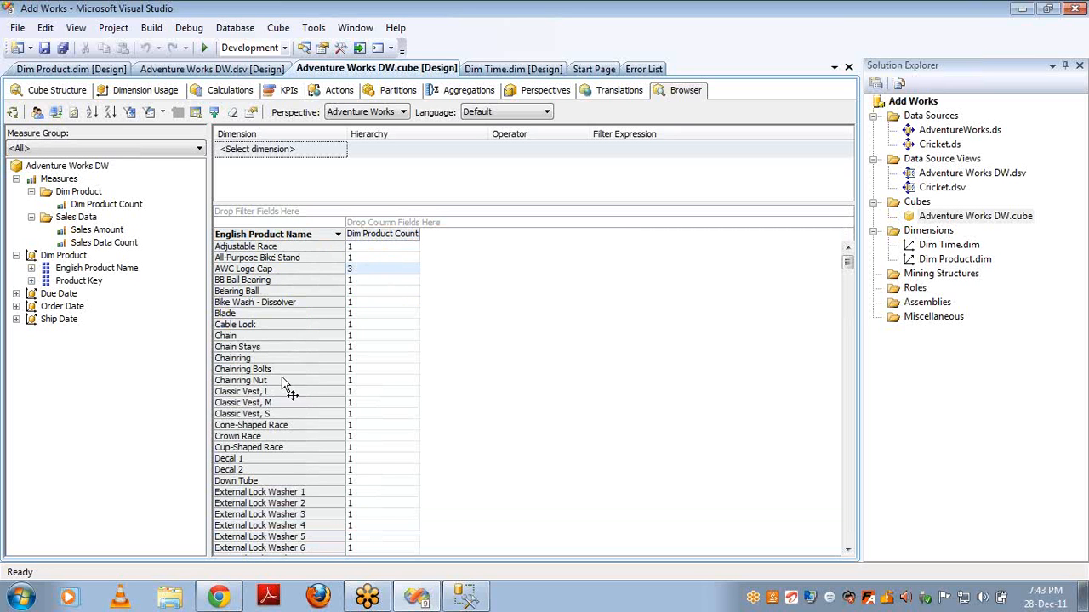
Switch to SQL Server Management Studio and remove sum(salesamount) from the query's select list.
left_click(466, 596)
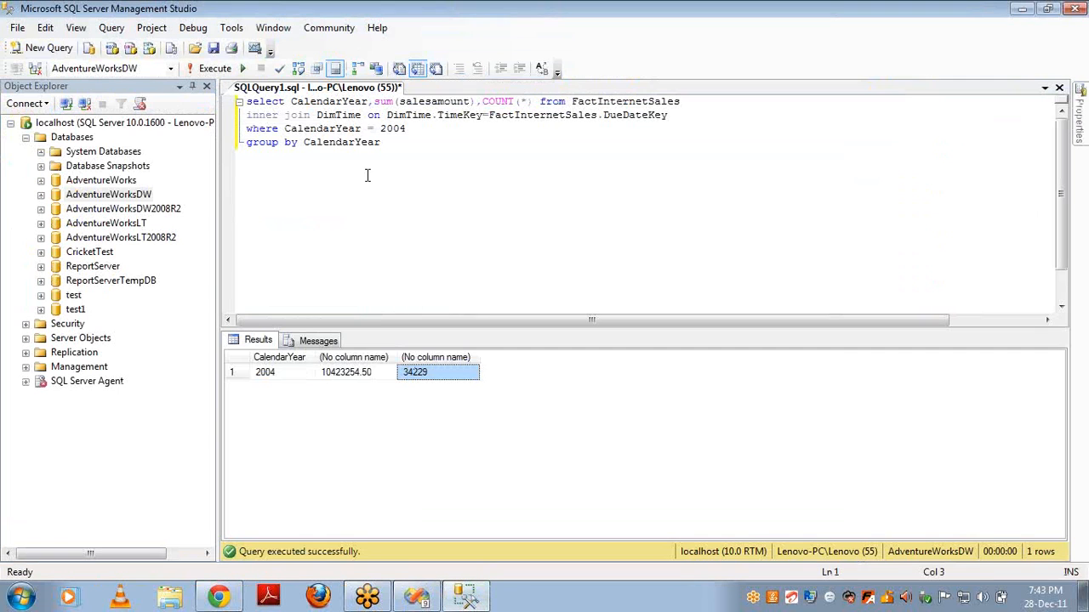
left_click(391, 145)
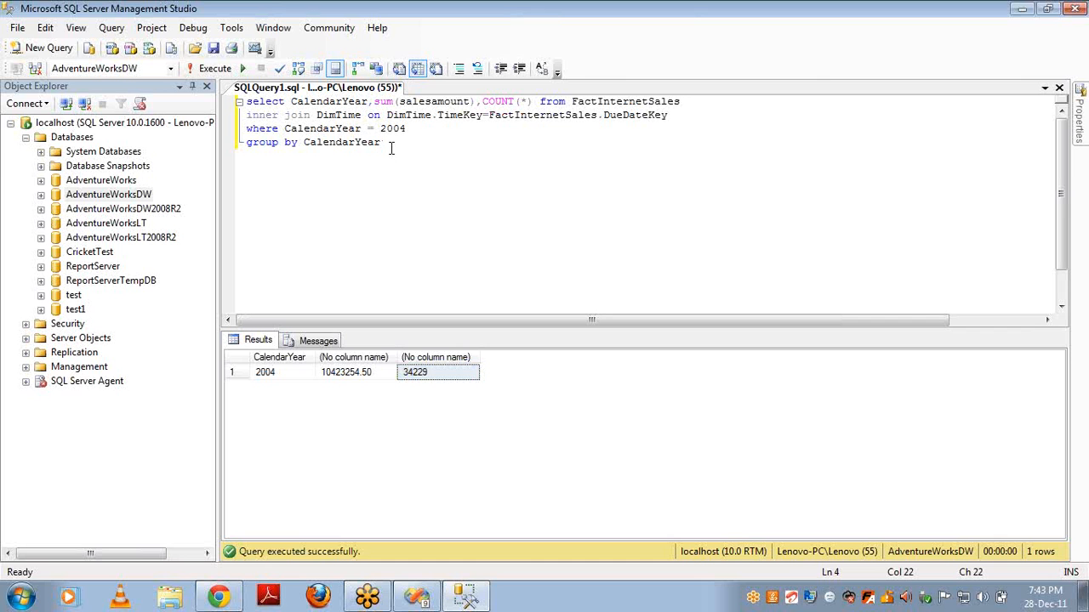
left_click(483, 101)
key("ctrl+shift+Left")
key("ctrl+shift+Left")
key("ctrl+shift+Left")
key("ctrl+shift+Left")
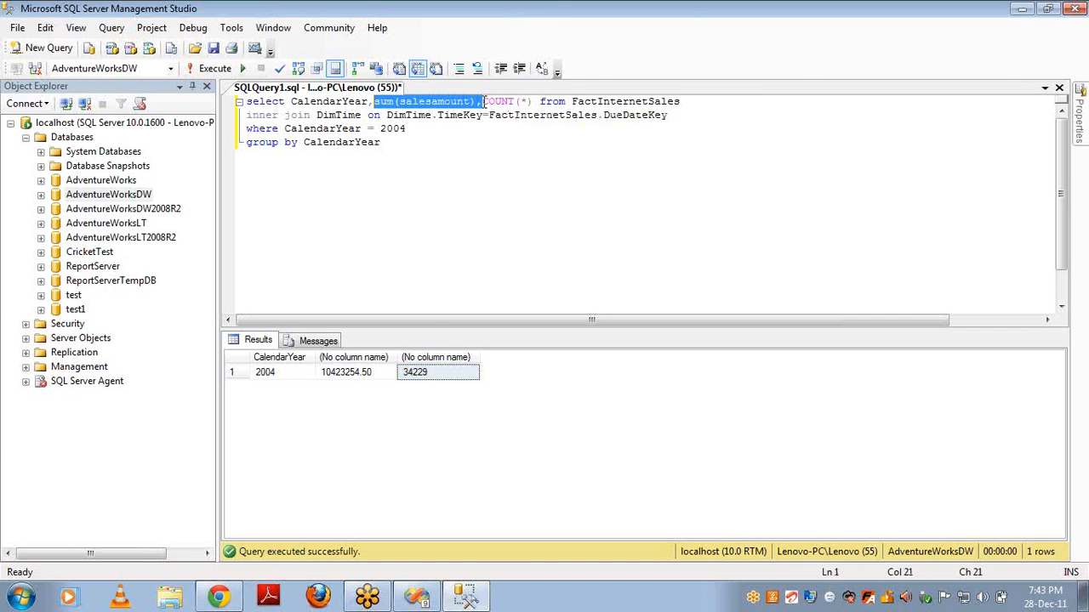
key("Delete")
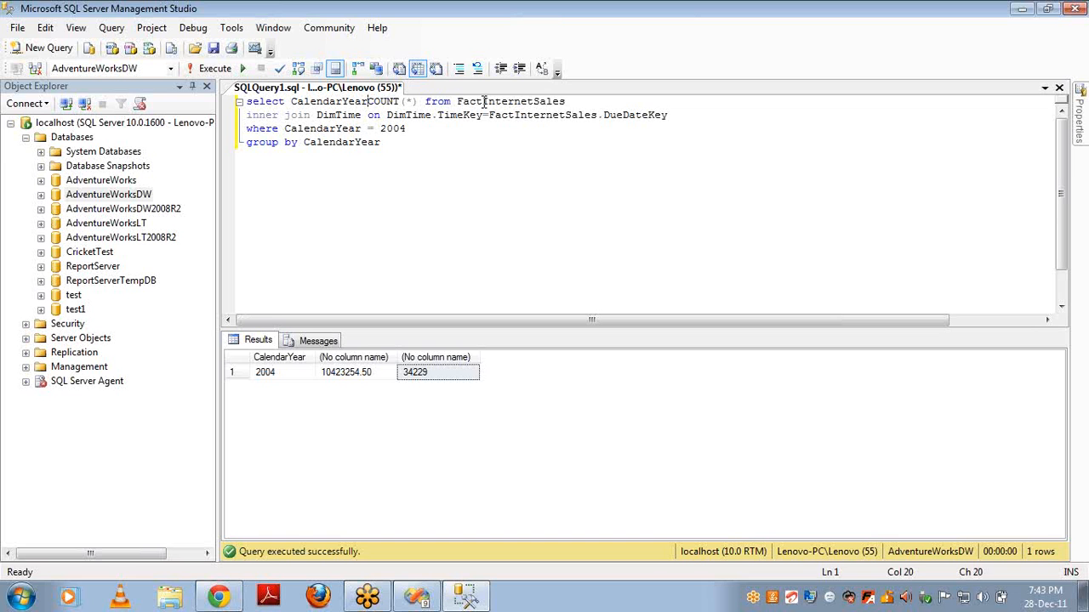
Replace CalendarYear in the select list with englishproductname, separated by a comma from COUNT(*).
type(",")
key("Left")
key("ctrl+shift+Left")
type("eng")
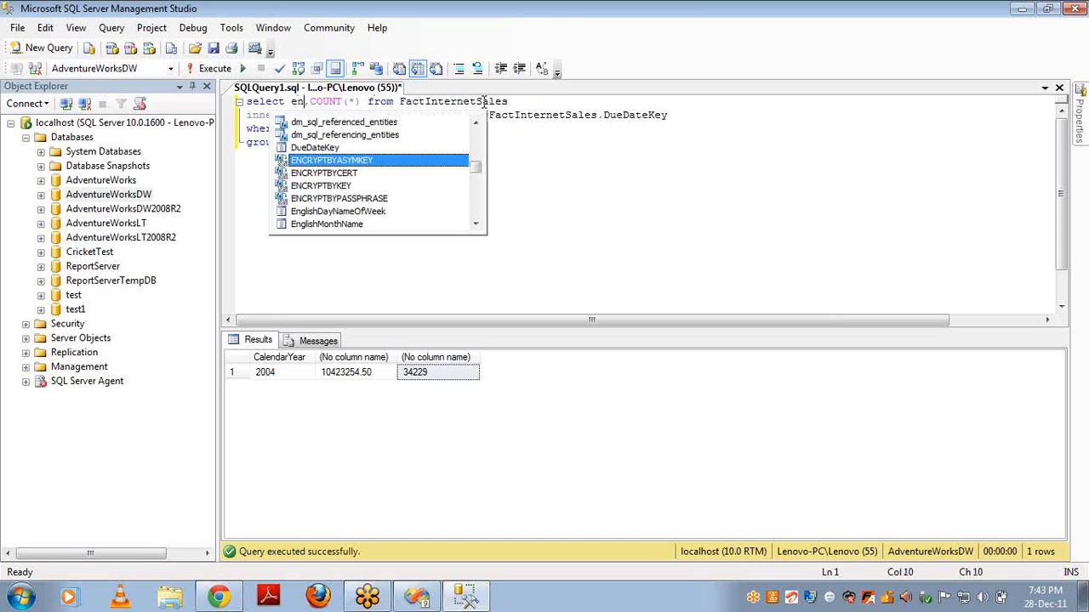
type("lishpr")
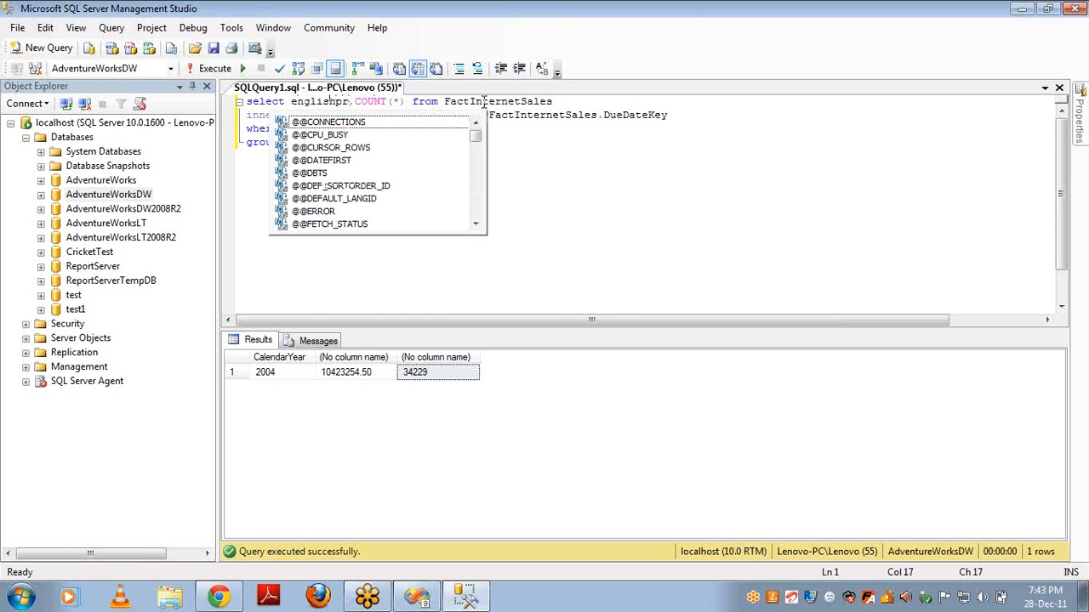
type("oductname")
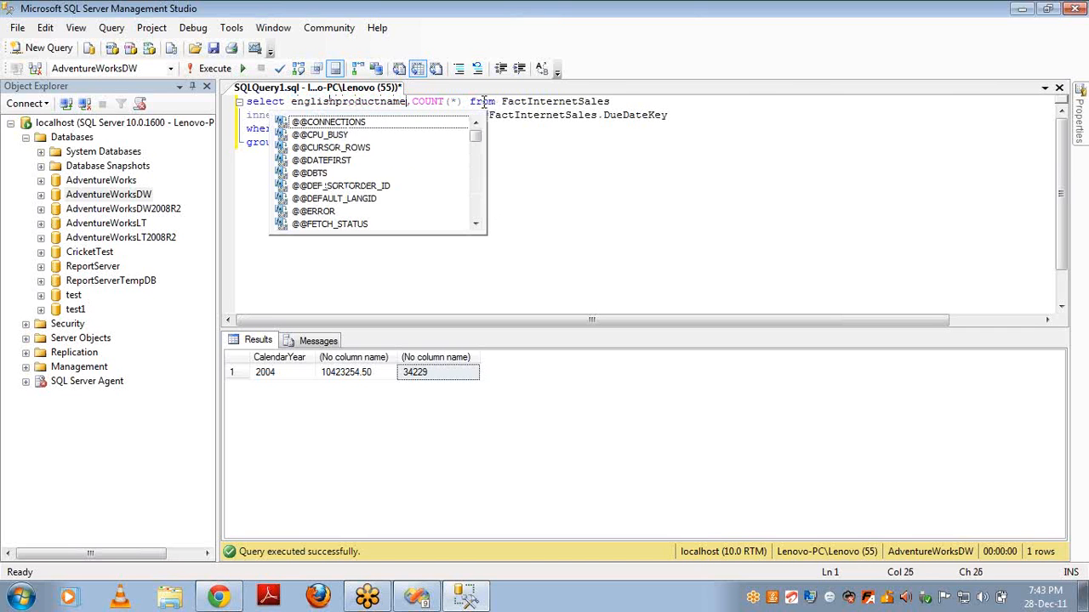
key("Escape")
Change the inner-joined table from DimTime to DimProduct.
key("ctrl+Right")
key("ctrl+Right")
key("ctrl+Down")
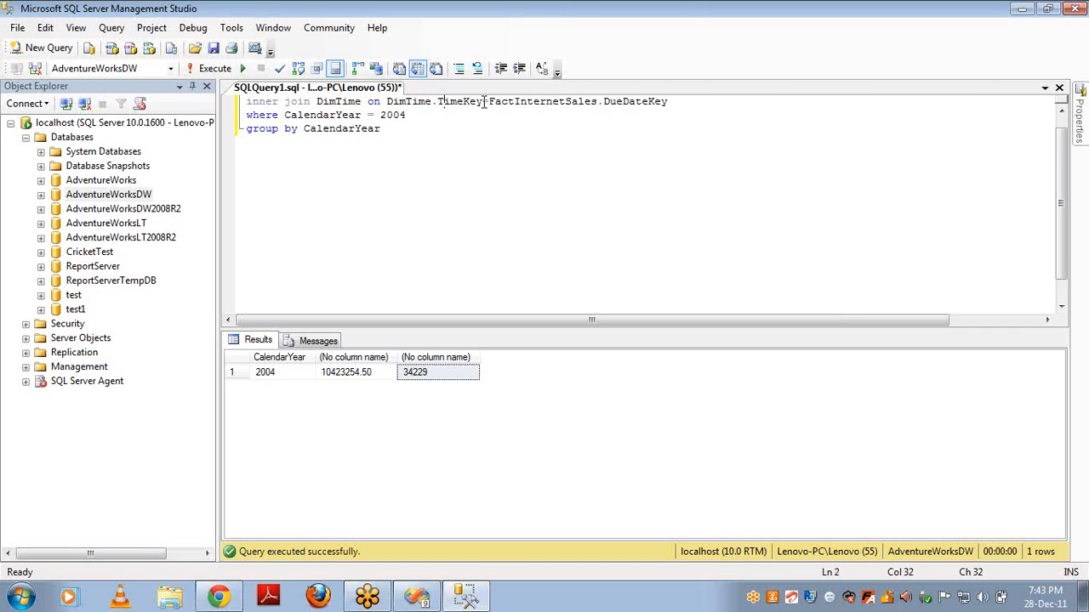
key("Up")
key("ctrl+Left")
key("ctrl+Left")
key("ctrl+Left")
key("ctrl+Left")
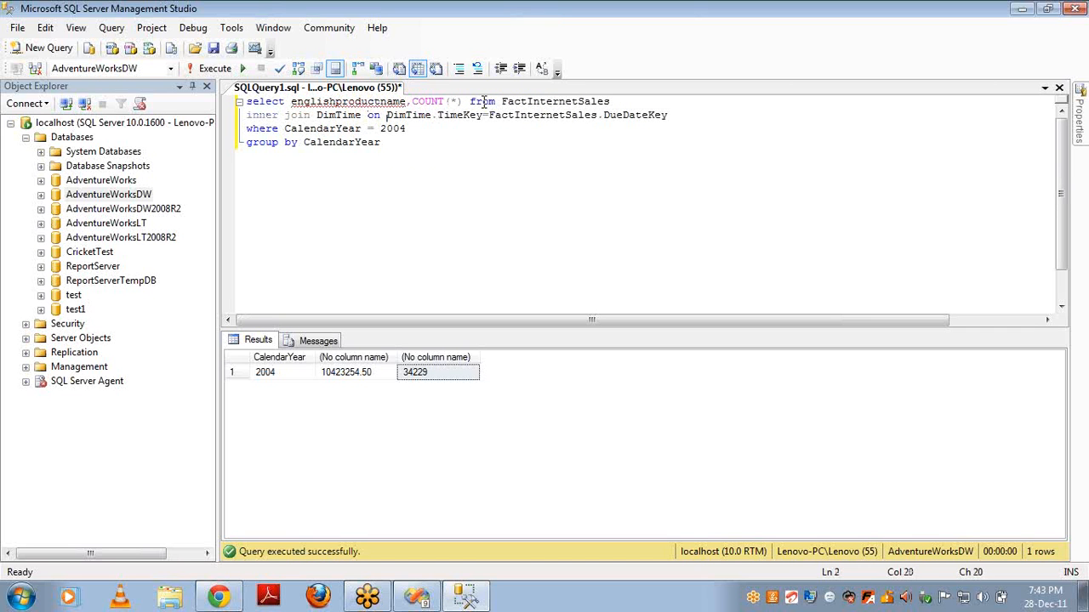
key("Left")
key("ctrl+shift+Left")
type("DimP")
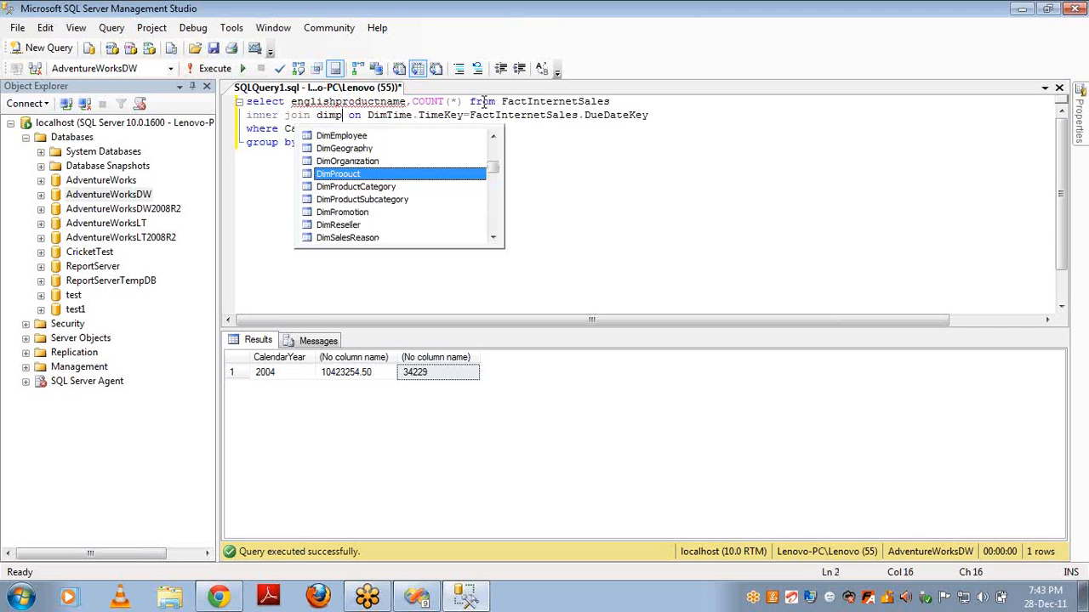
key("Tab")
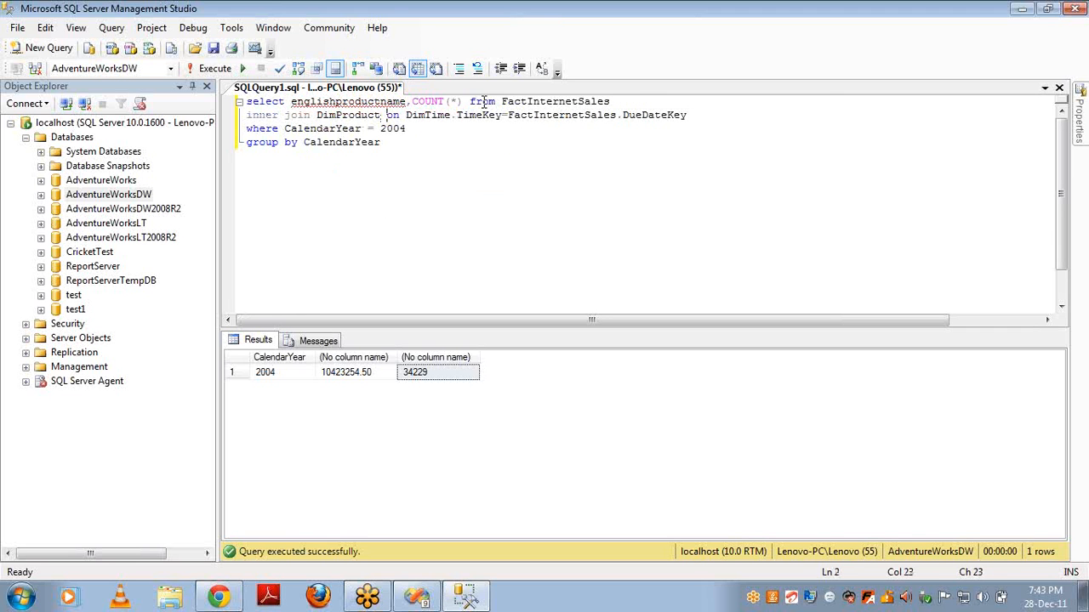
Set the first side of the join condition to DimProduct.ProductKey.
key("ctrl+shift+Left")
key("ctrl+c")
key("ctrl+Right")
key("ctrl+Right")
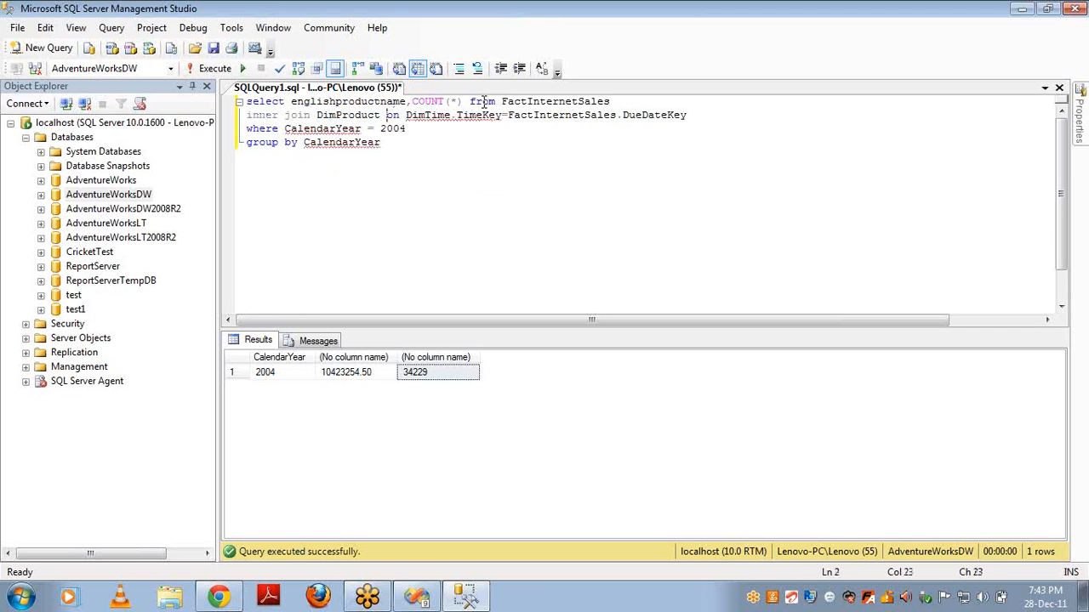
key("ctrl+shift+Right")
key("ctrl+v")
key("ctrl+Right")
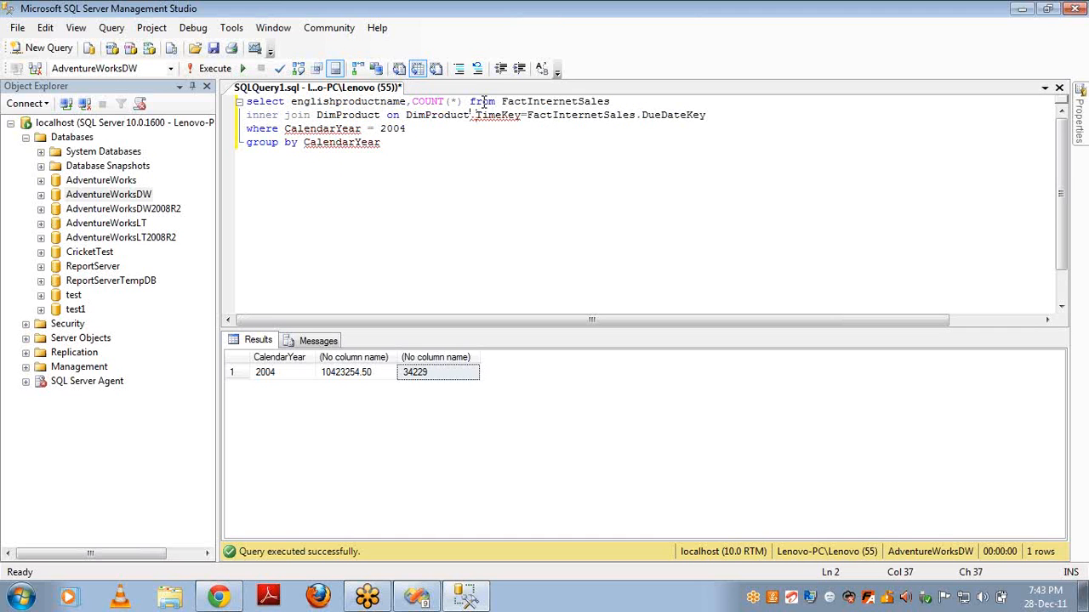
key("ctrl+shift+Right")
type("pro")
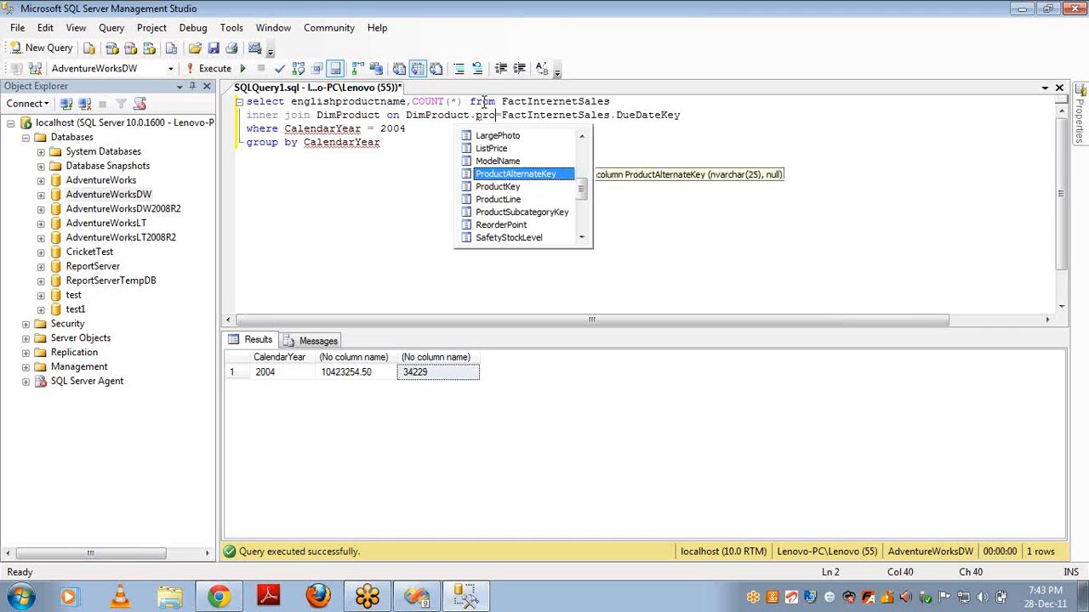
key("Down")
key("Tab")
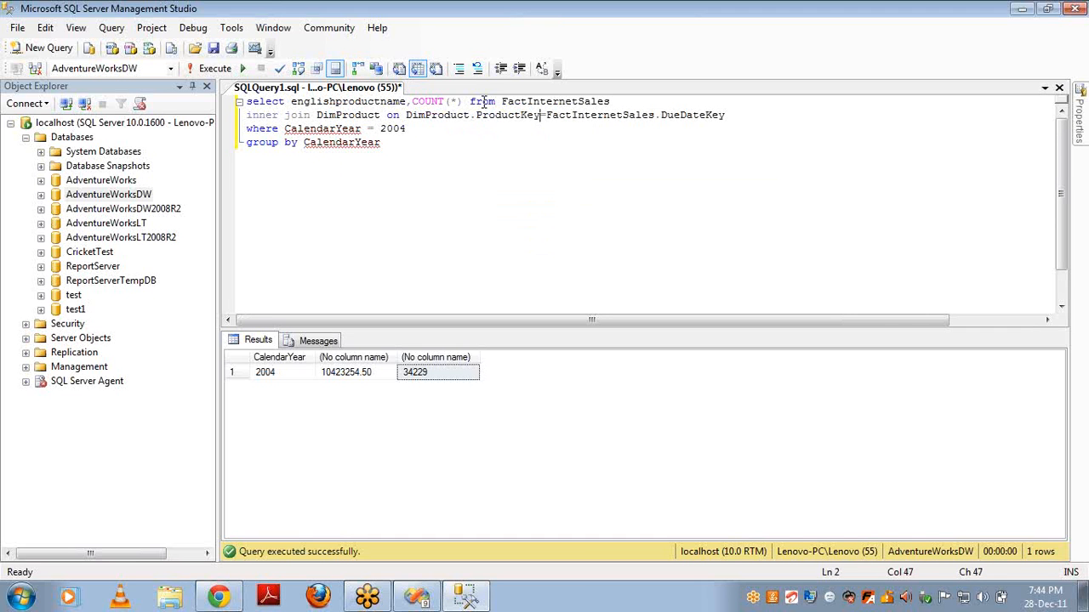
Set the other side of the join condition to FactInternetSales.ProductKey.
key("ctrl+Right")
key("ctrl+Right")
key("ctrl+shift+Right")
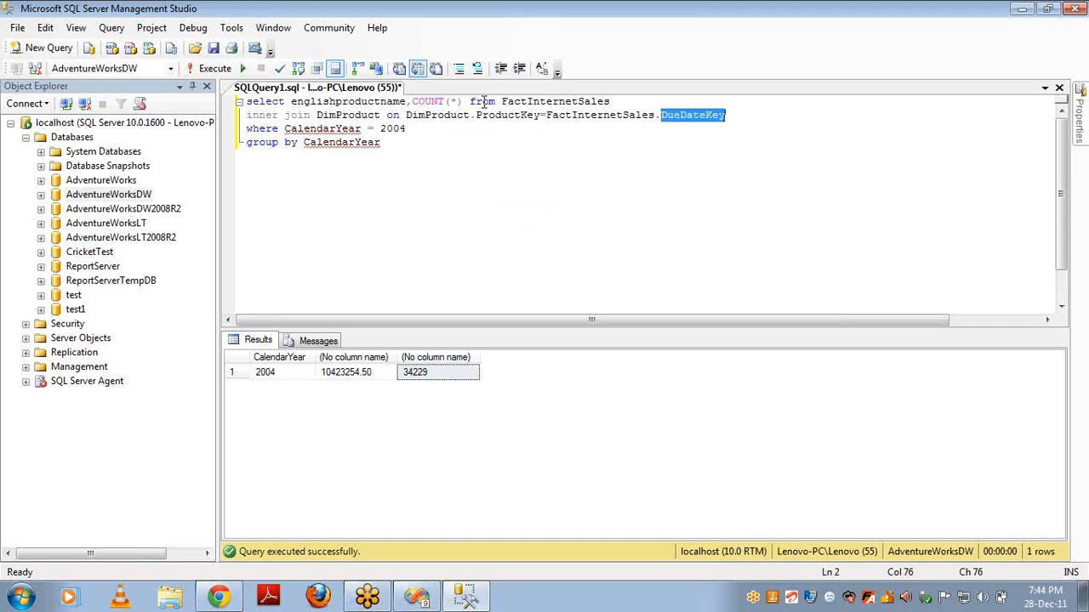
type("pro")
key("Tab")
Copy englishproductname from the select list and delete the where clause that filters CalendarYear to 2004.
key("Up")
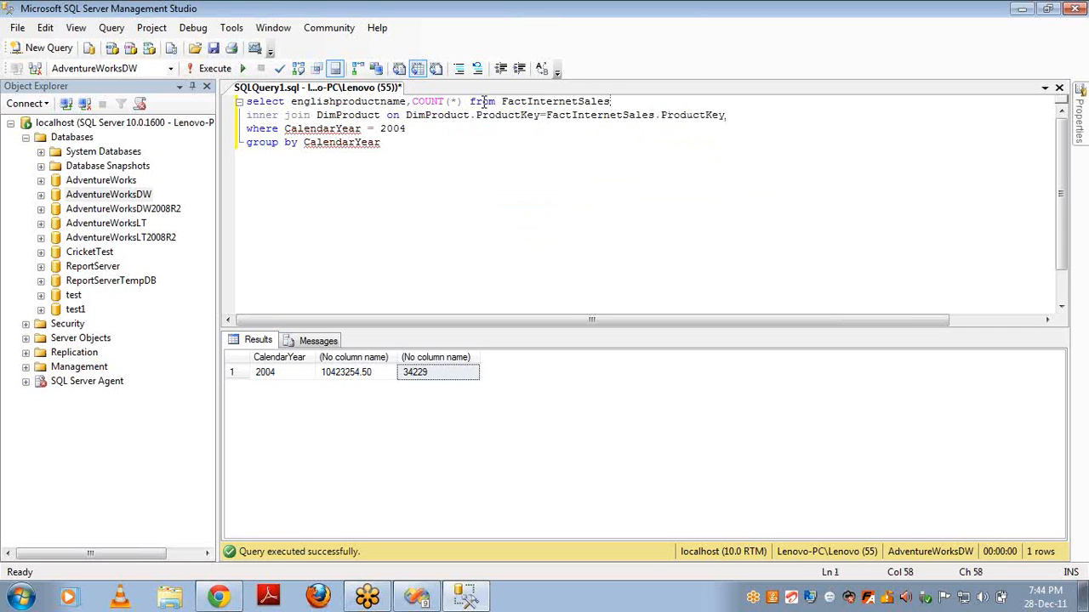
key("ctrl+Left")
key("ctrl+Left")
key("ctrl+Left")
key("ctrl+Left")
key("ctrl+Left")
key("ctrl+shift+Left")
key("Down")
key("ctrl+shift+Right")
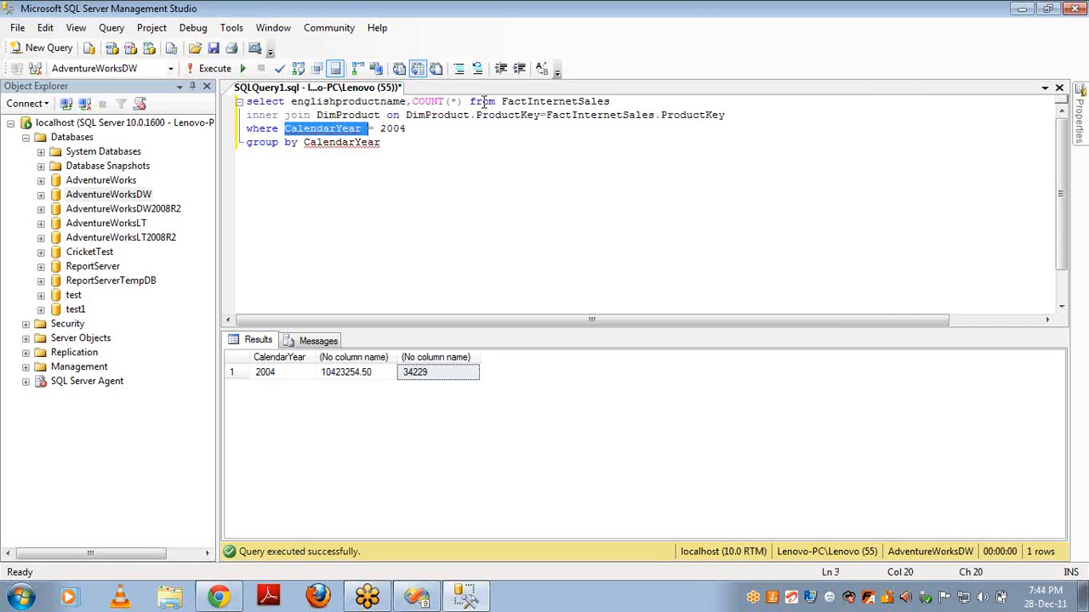
key("End")
key("shift+Home")
key("Delete")
key("Delete")
Group the query by englishproductname instead of CalendarYear and execute it.
key("ctrl+Right")
key("ctrl+Right")
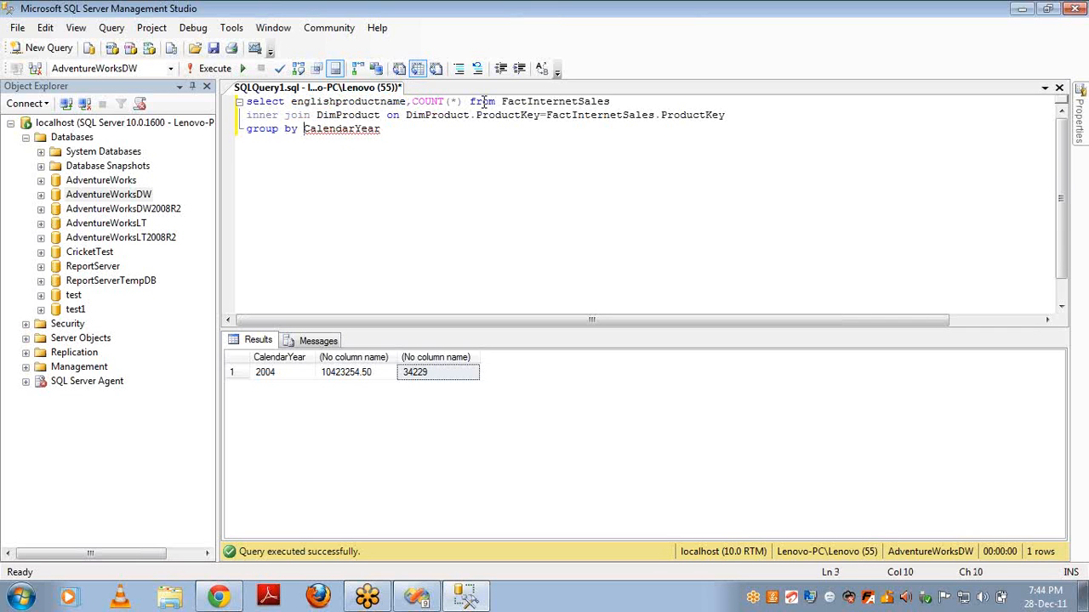
key("shift+End")
key("ctrl+v")
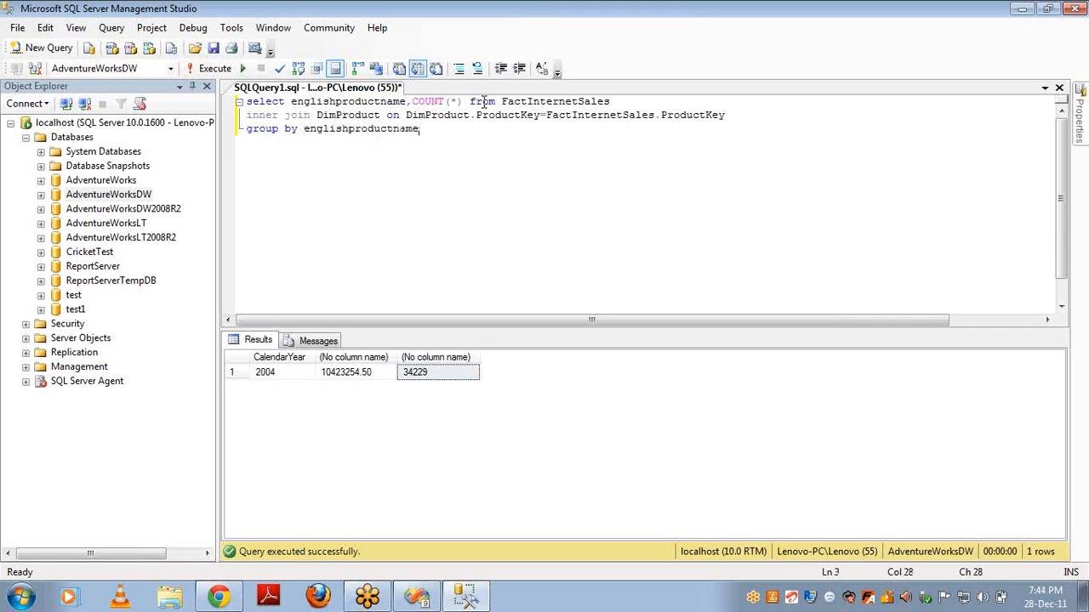
key("F5")
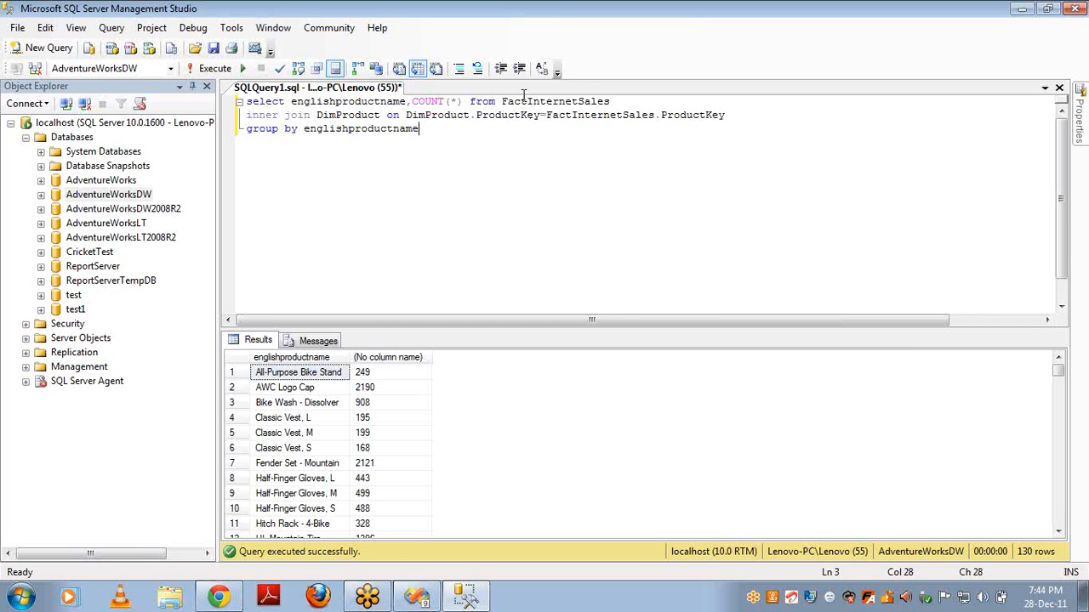
Replace FactInternetSales and its join with DimProduct as the query source, execute it and check the product counts.
double_click(525, 103)
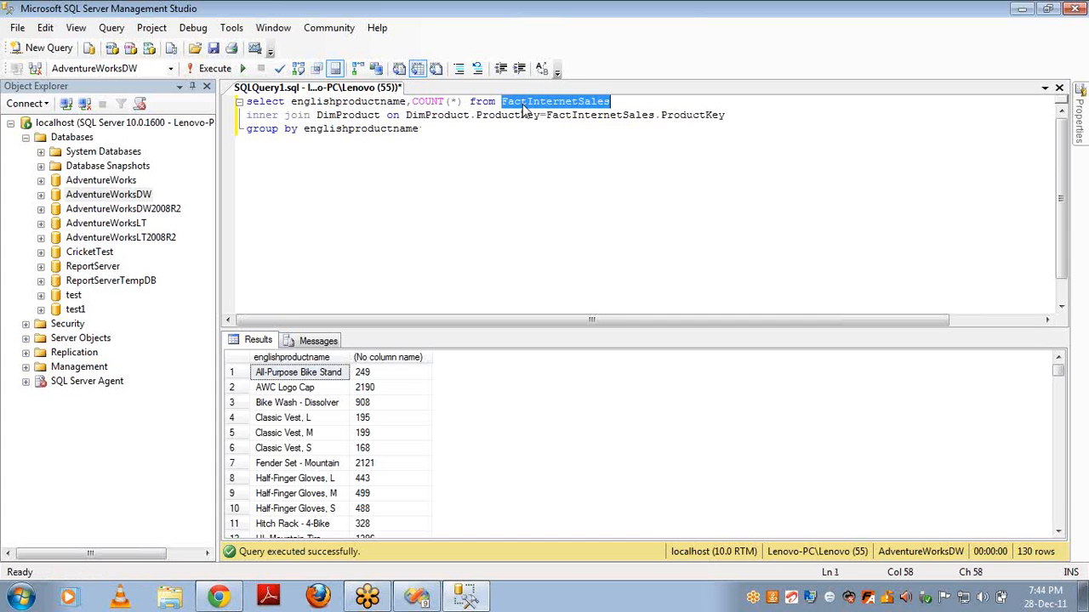
key("shift+Down")
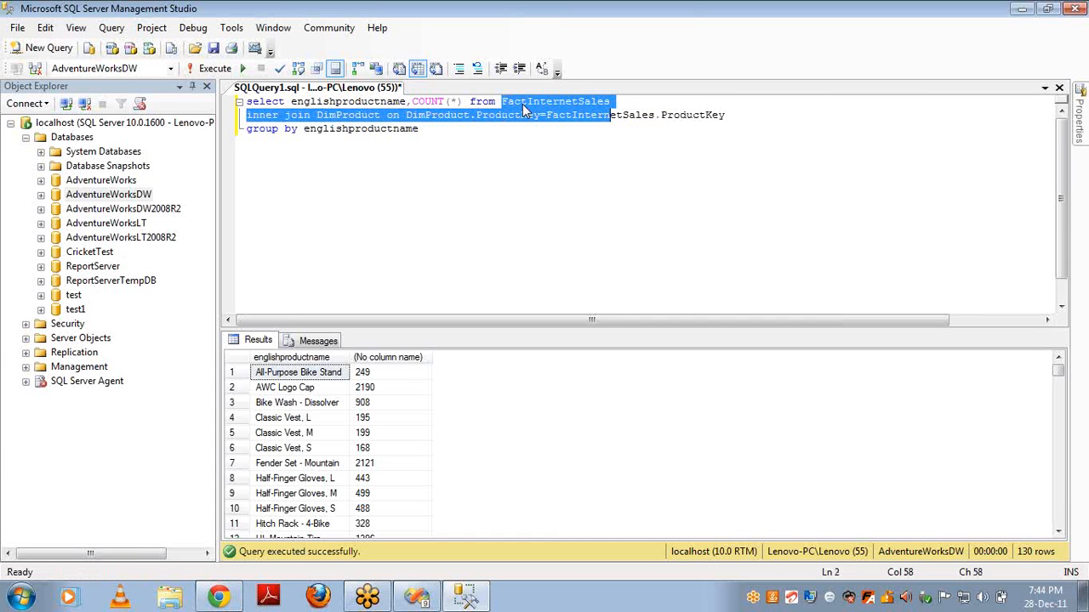
key("shift+End")
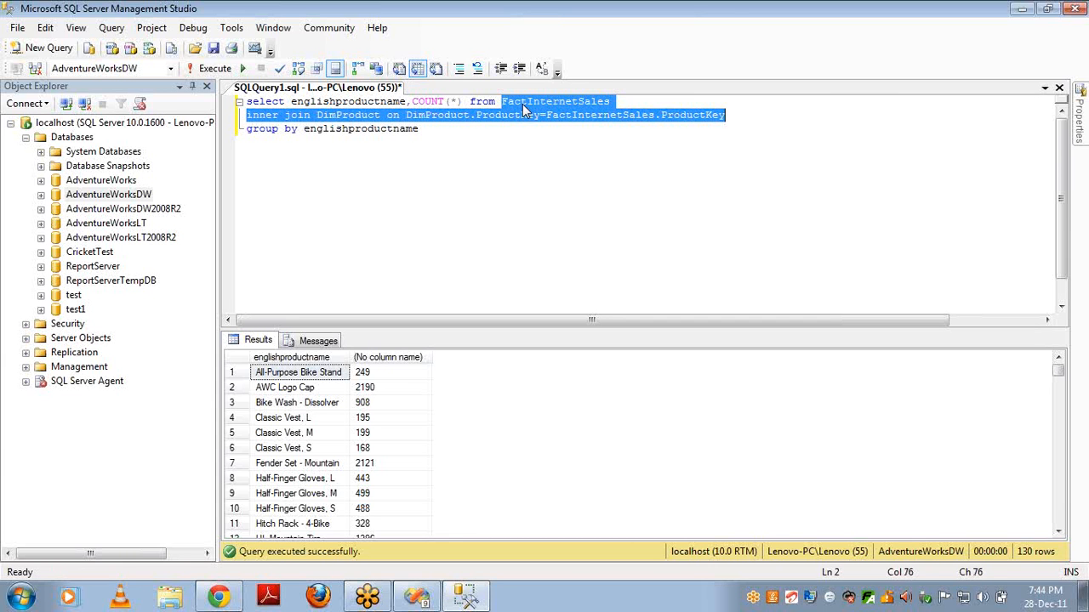
key("Delete")
type("DimProduct")
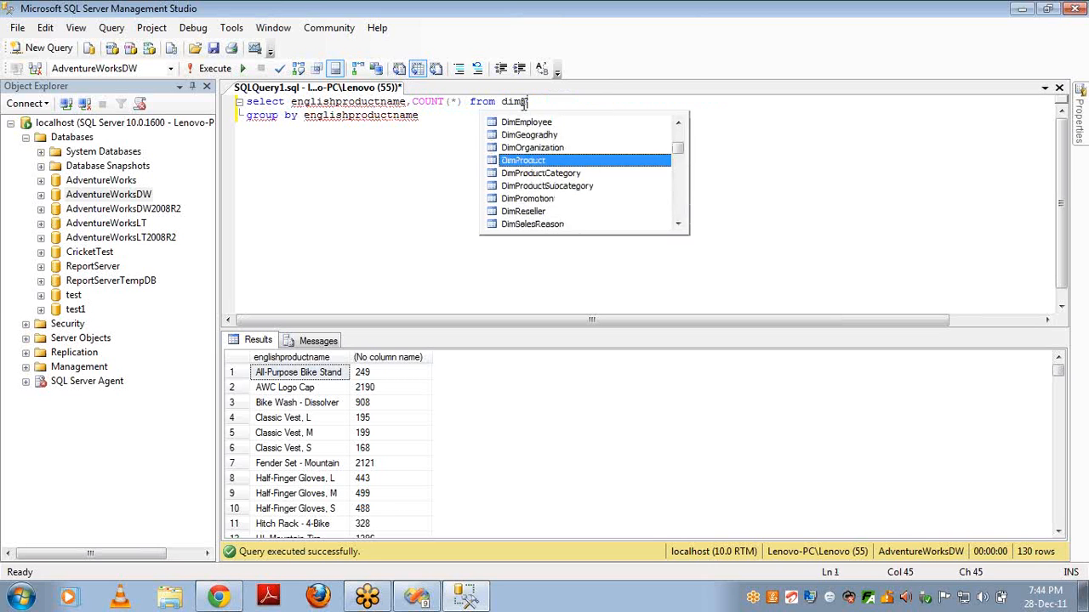
key("BackSpace")
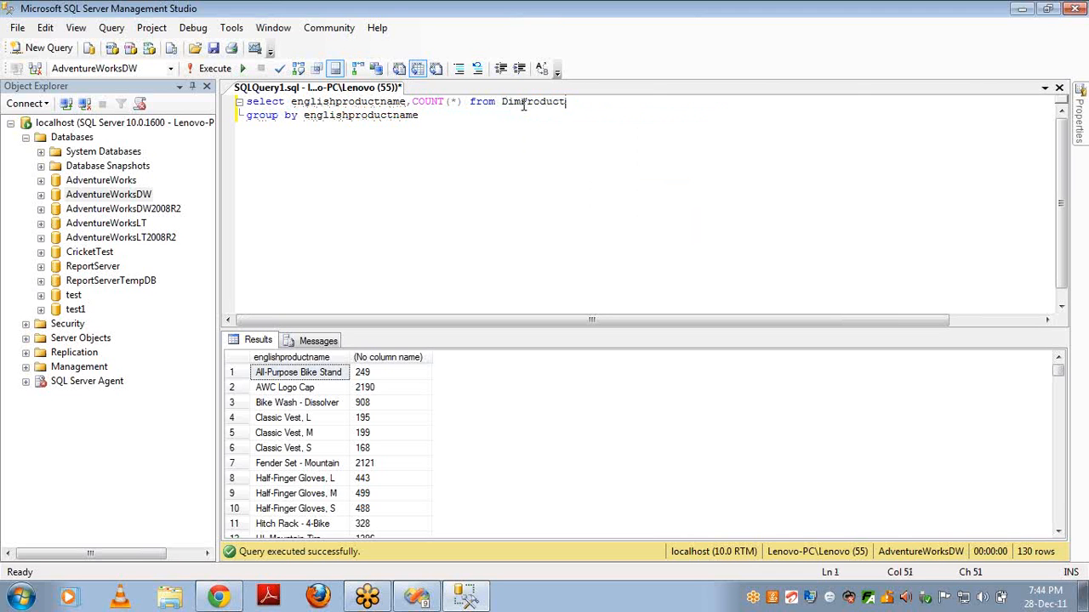
key("F5")
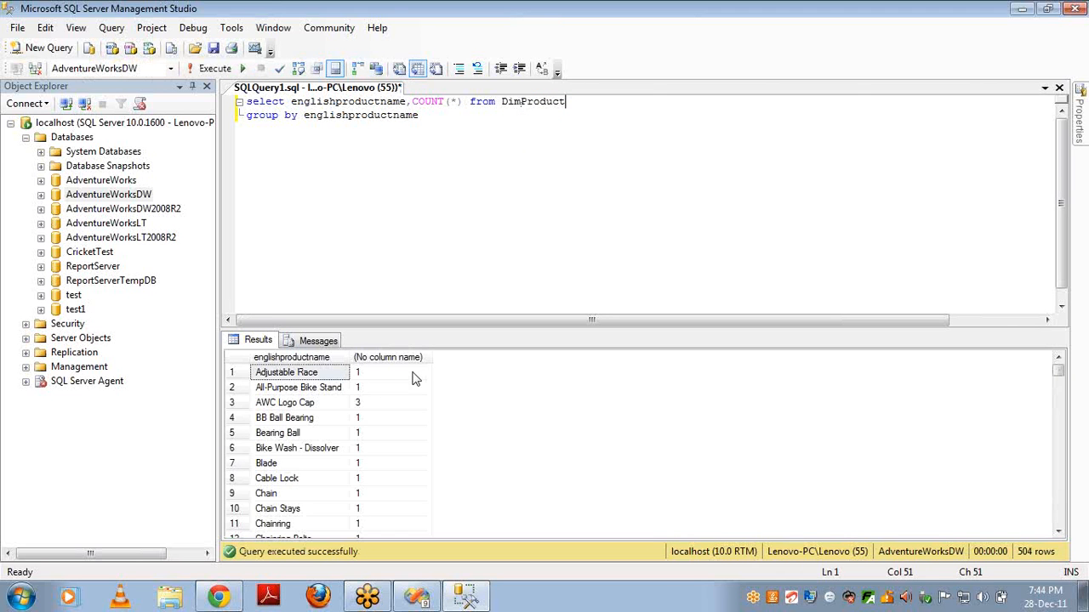
left_click(393, 376)
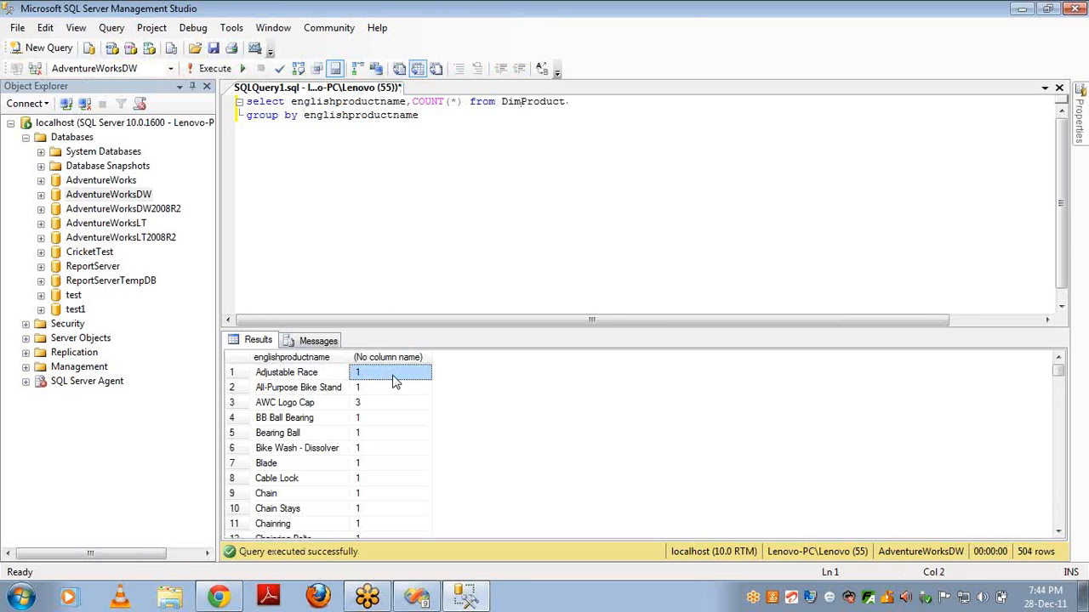
Switch to Visual Studio and add the Color column of DimProduct as an attribute of the Dim Product dimension.
key("alt+Tab")
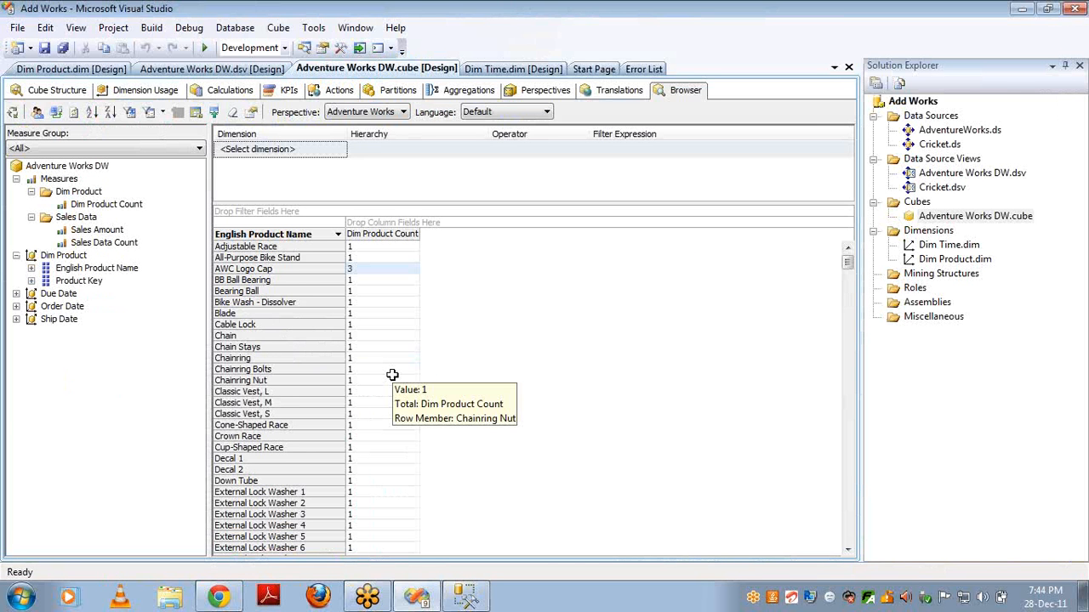
double_click(936, 262)
left_click(729, 385)
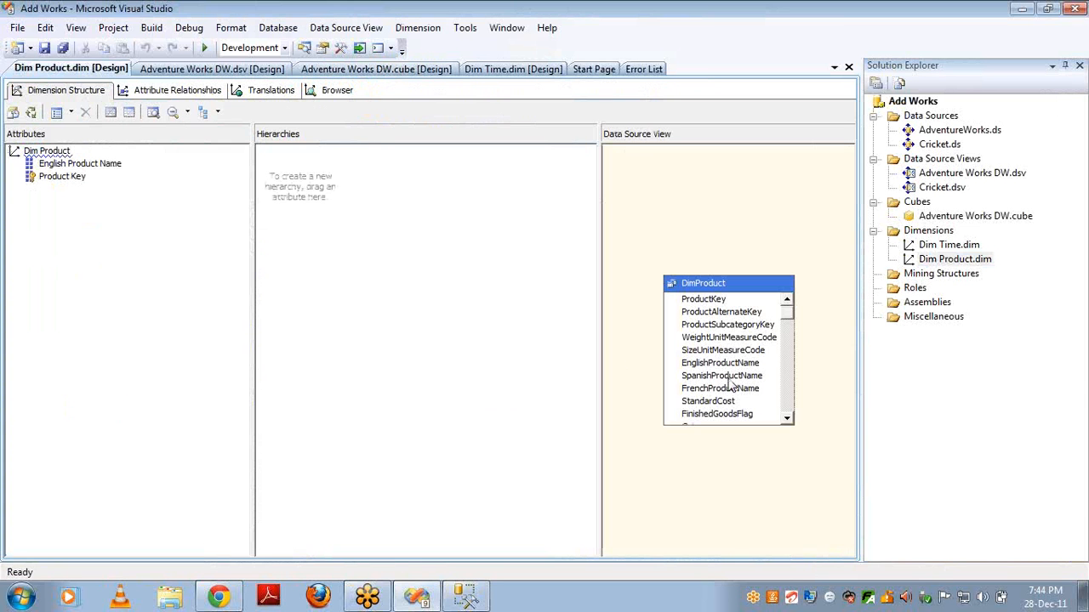
key("Down")
key("Down")
key("Down")
key("Down")
key("Up")
key("Up")
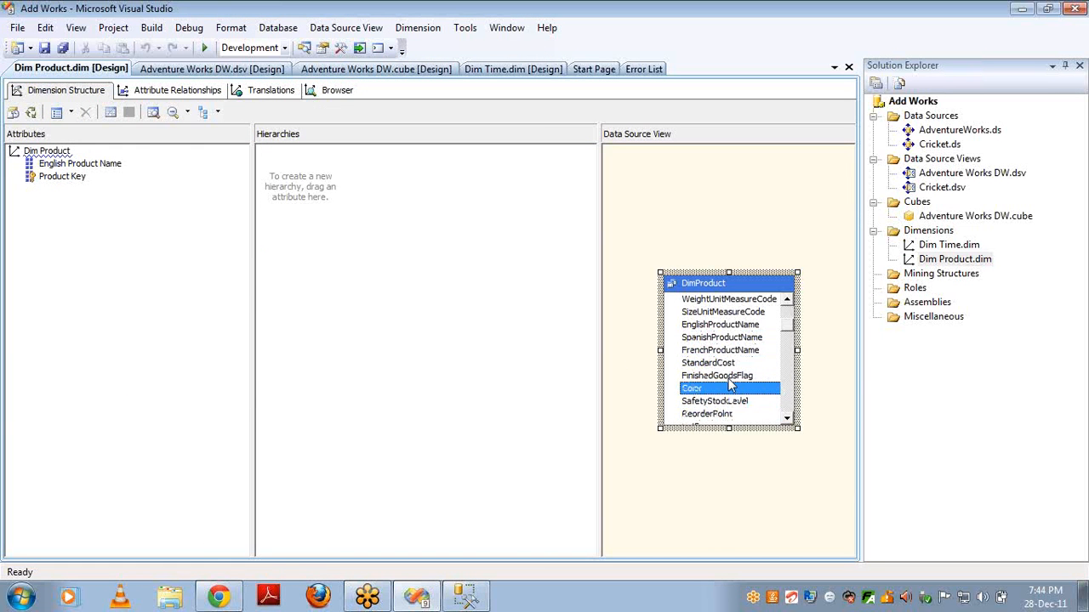
left_click_drag(717, 391, 136, 334)
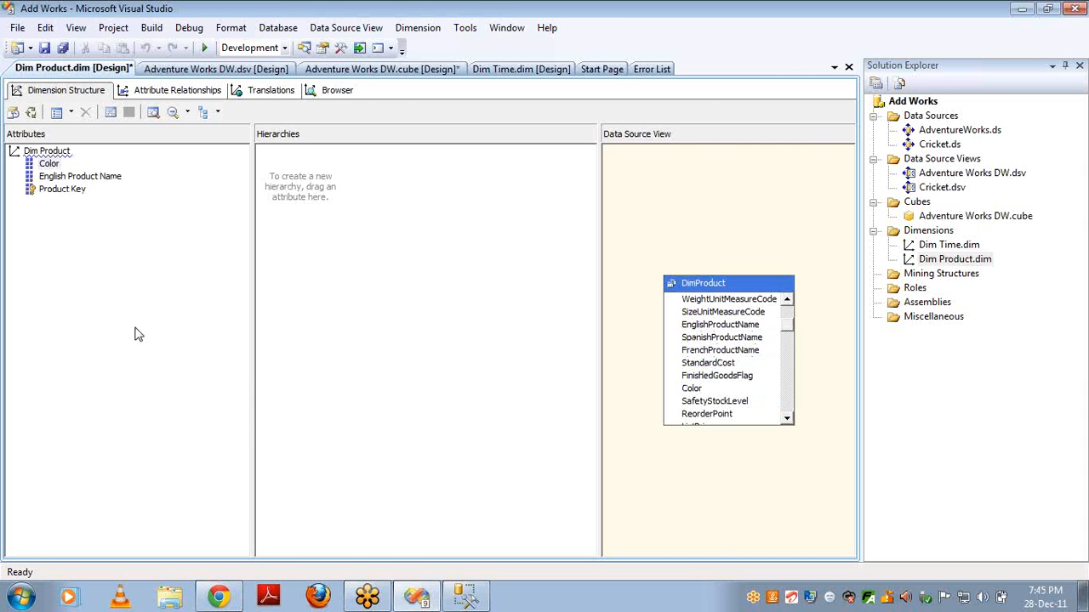
Reopen the Adventure Works DW cube and start processing it, building and deploying the updated project.
double_click(947, 219)
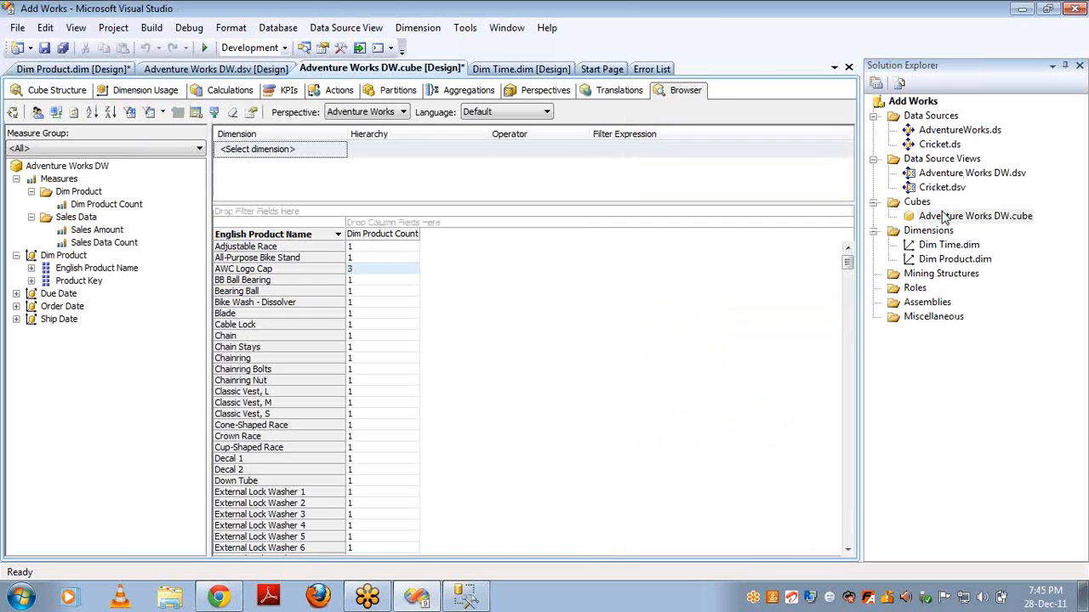
left_click(15, 115)
key("Return")
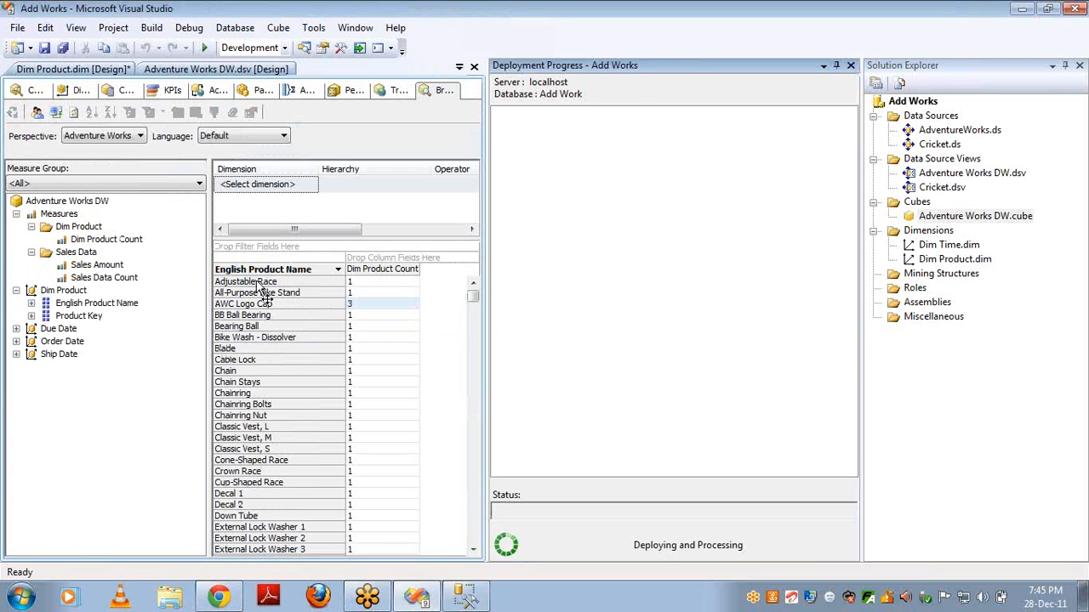
Switch to SQL Server Management Studio, add the query "select * from DimProduct" below the existing one and execute only that query.
key("alt+Tab")
key("ctrl+a")
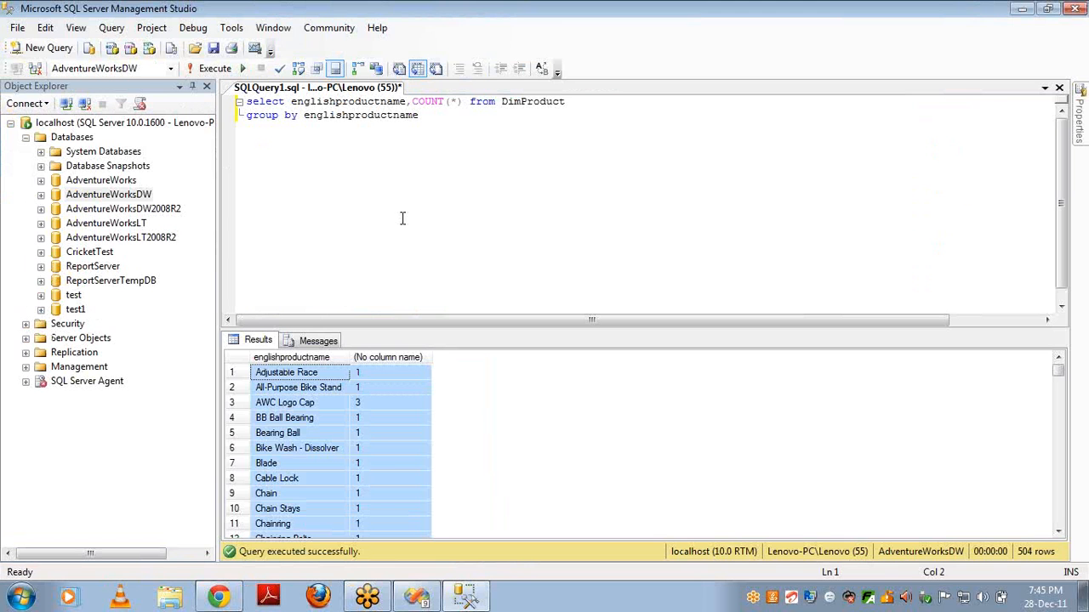
left_click(437, 123)
key("Return")
key("Return")
type("select ")
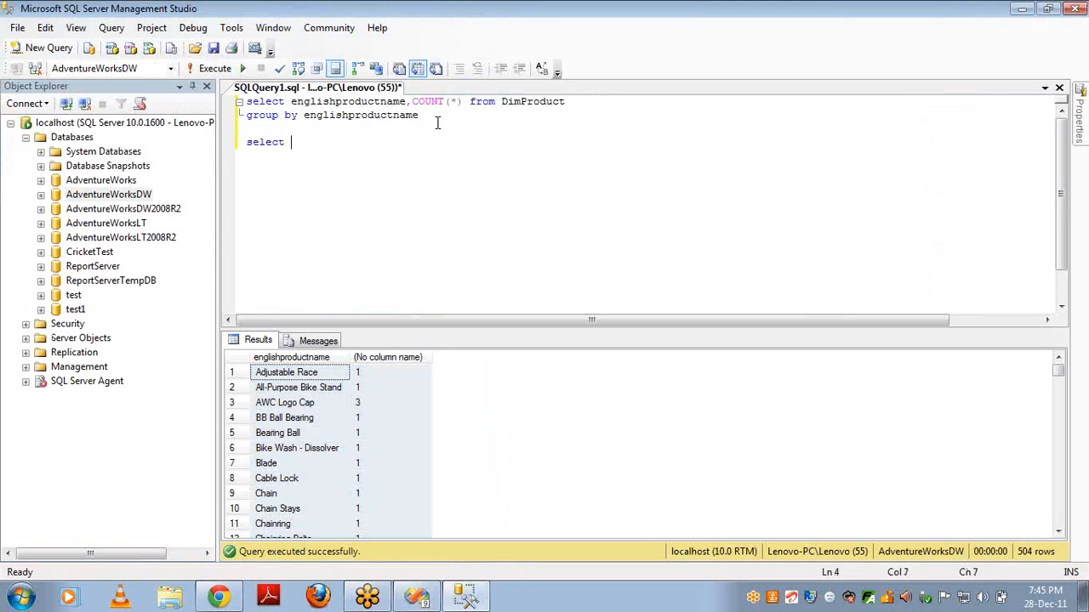
type("* from di")
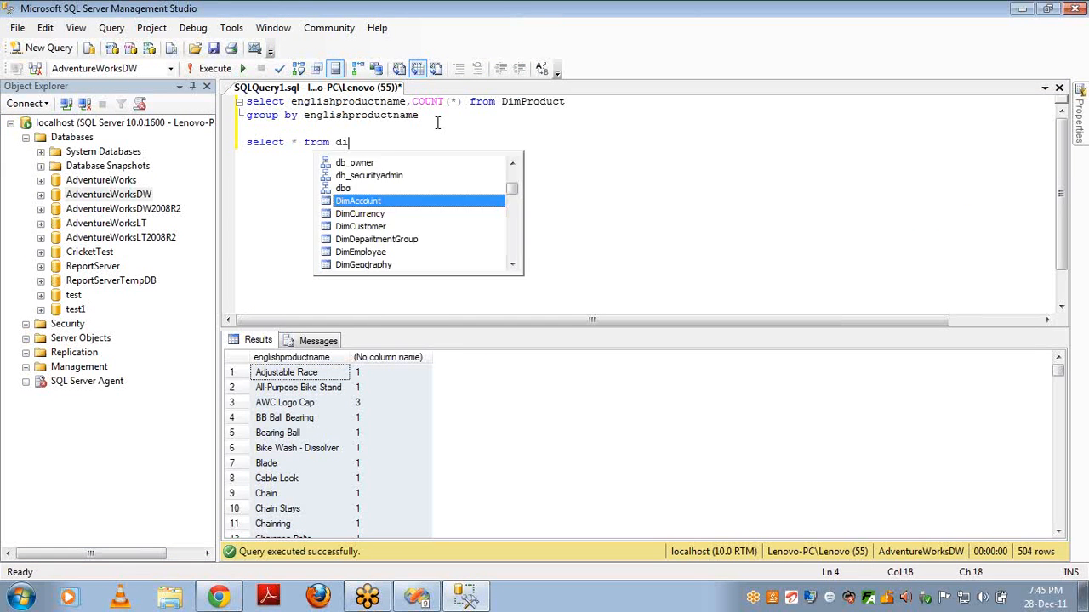
type("mprod")
key("shift+Home")
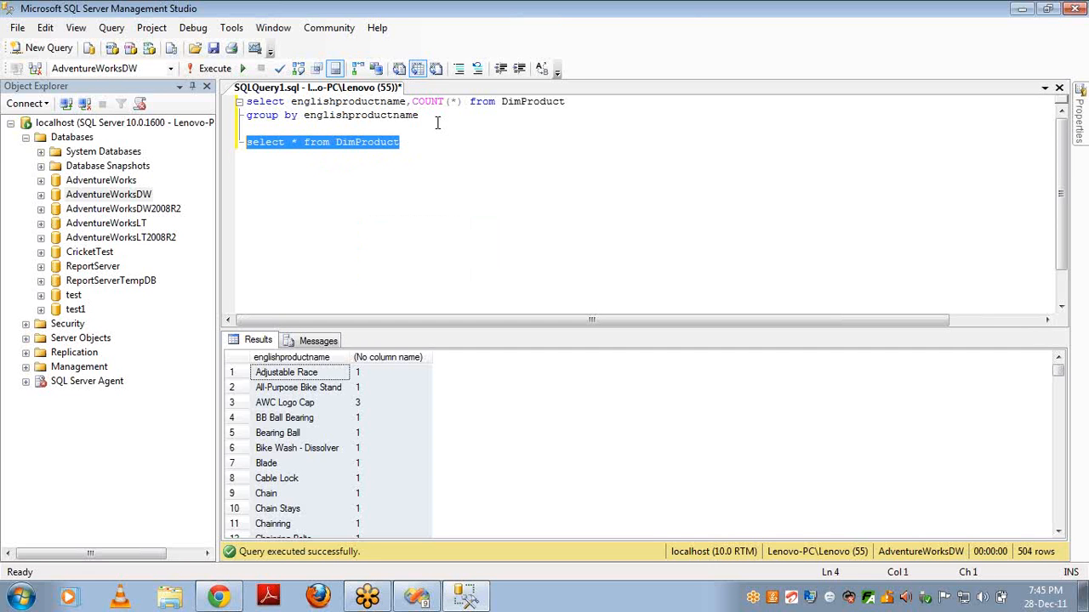
key("F5")
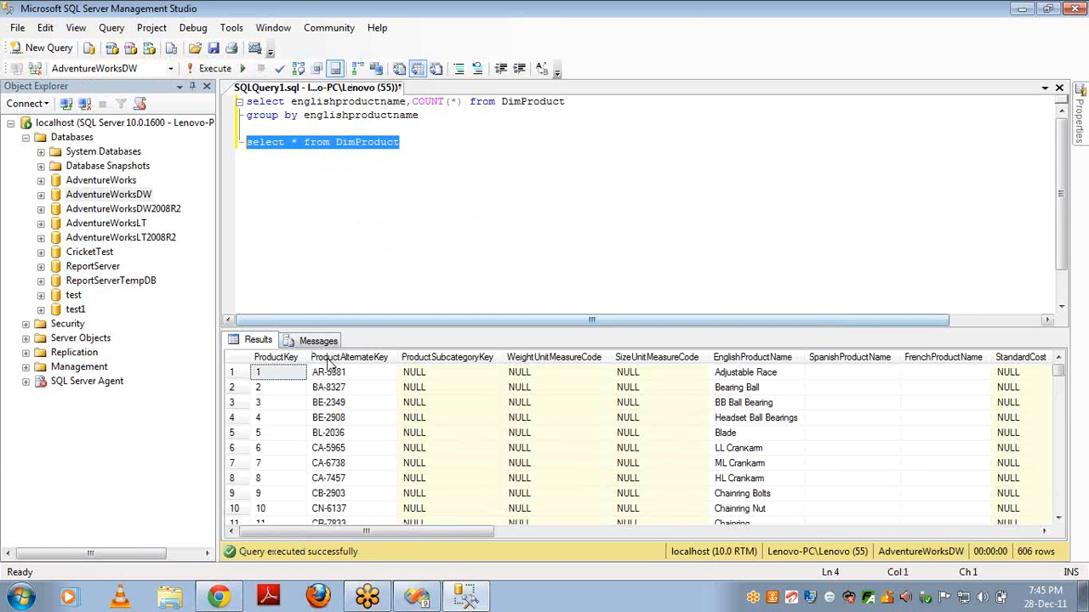
Examine the DimProduct rows from EnglishProductName across the remaining columns to ModelName.
left_click(729, 379)
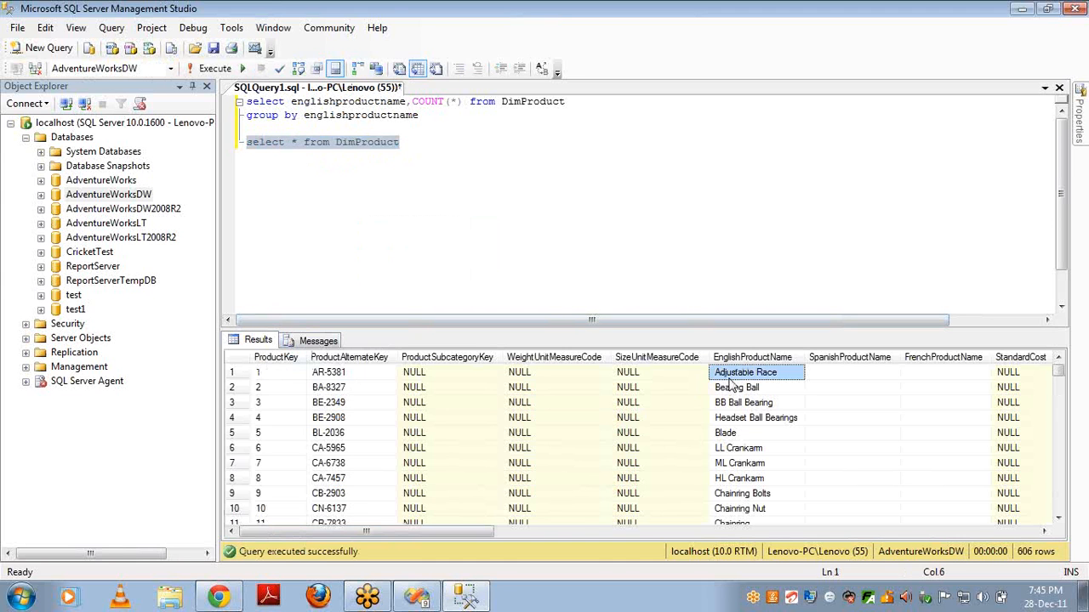
left_click(729, 387)
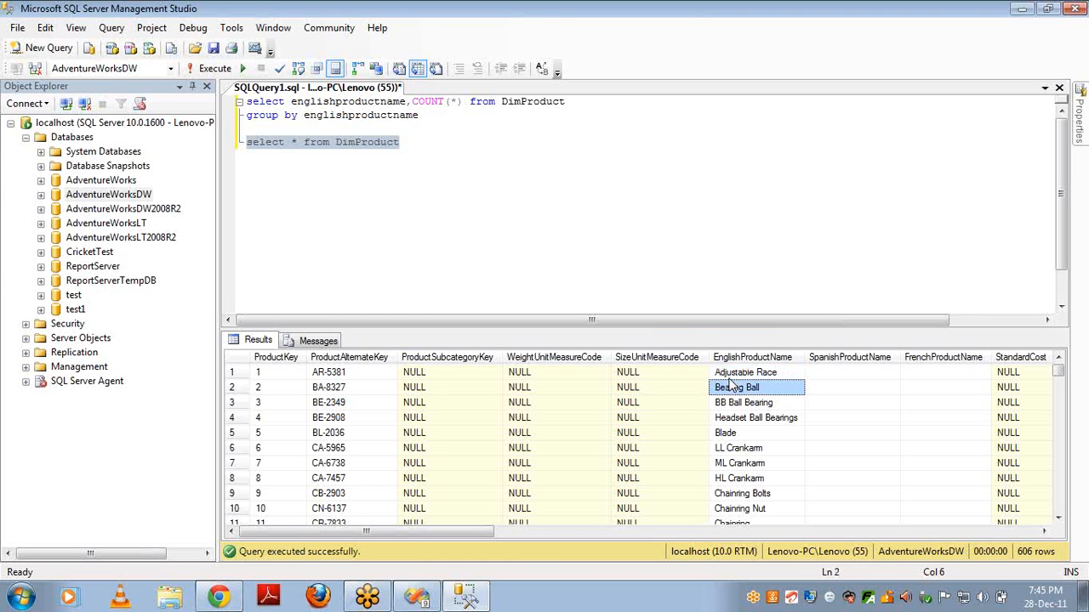
key("Down")
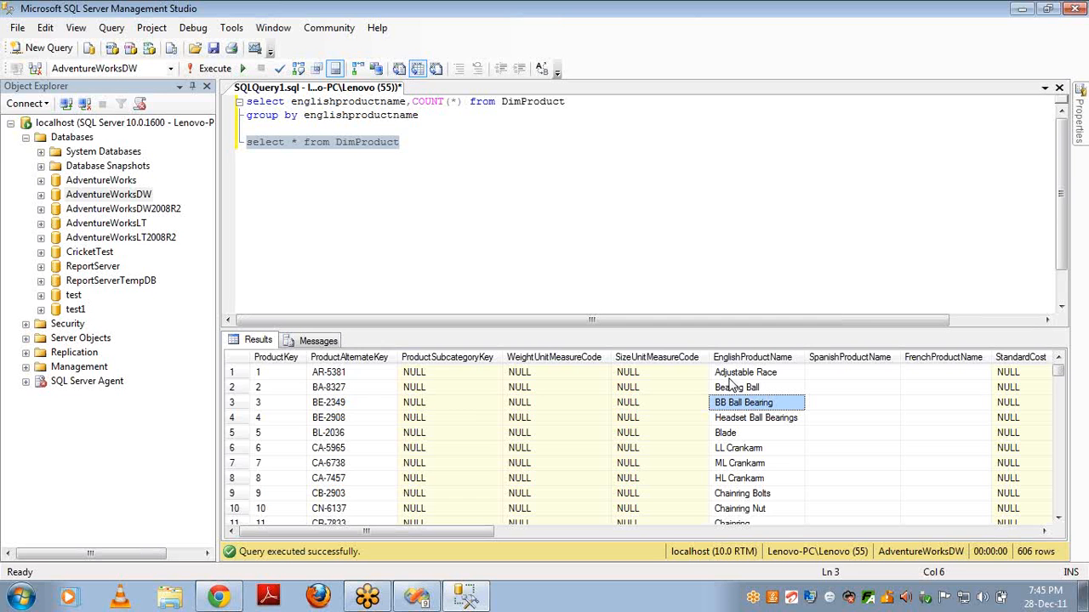
key("Right")
key("Right")
key("Right")
key("Right")
key("Right")
key("Right")
key("Right")
key("Right")
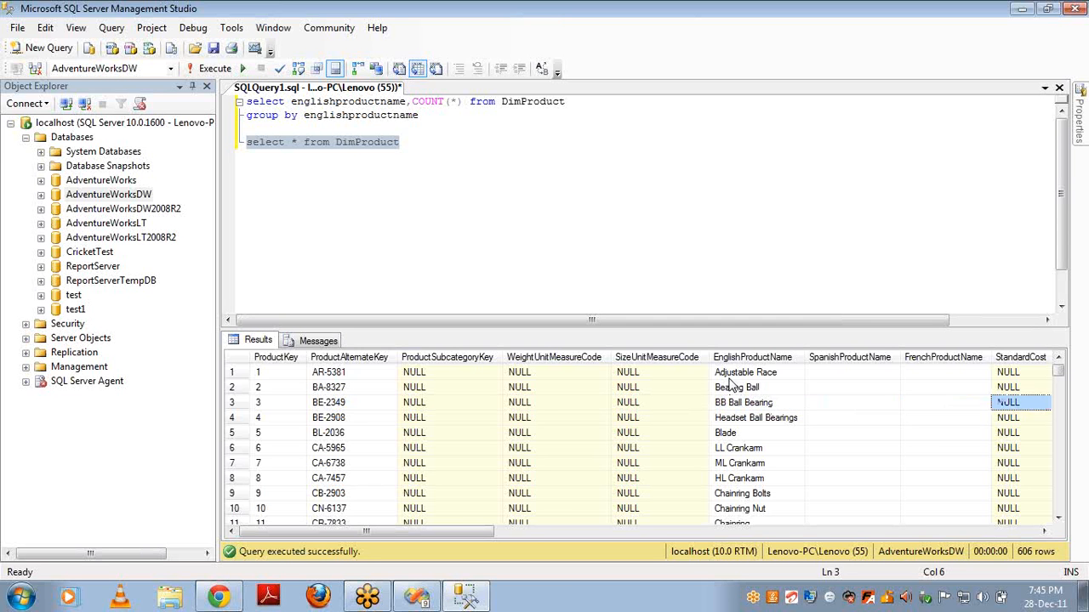
key("Right")
key("Right")
key("Right")
key("Right")
key("Right")
key("Right")
key("Right")
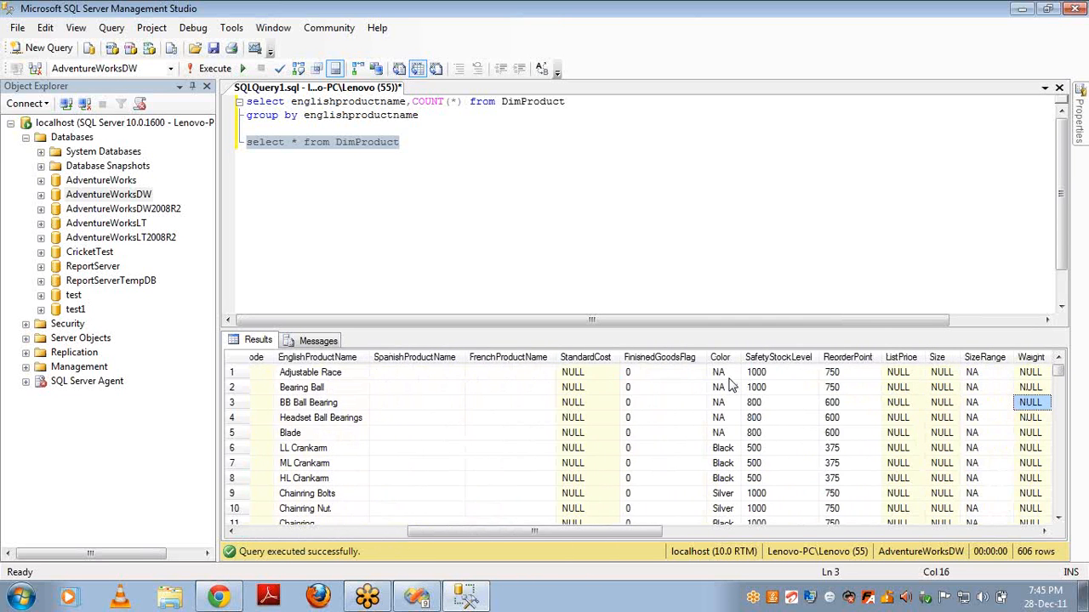
key("Right")
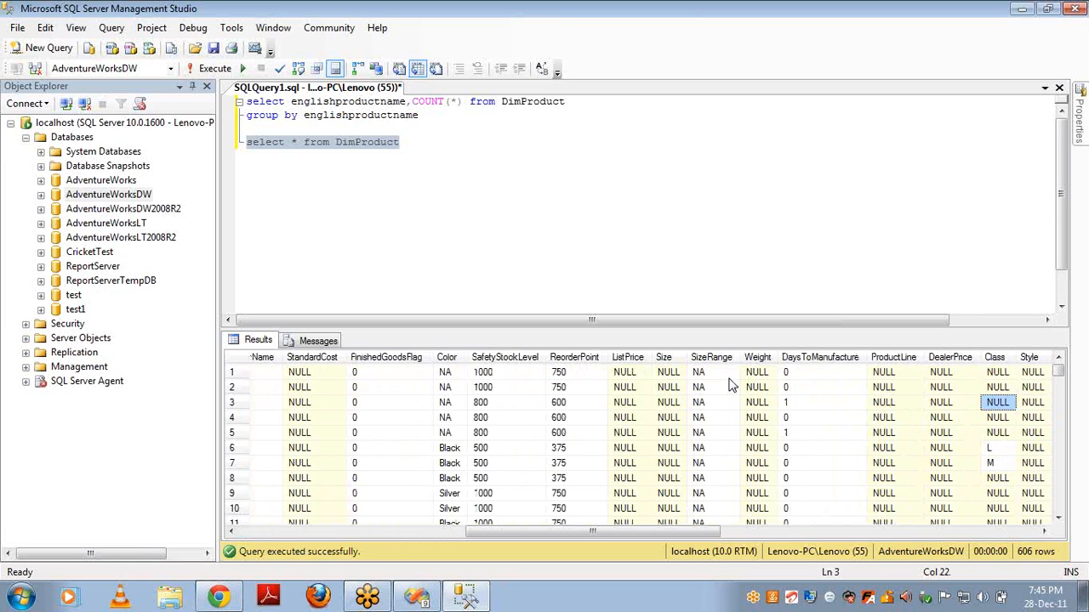
key("Left")
key("Left")
key("Right")
key("Right")
key("Right")
key("Right")
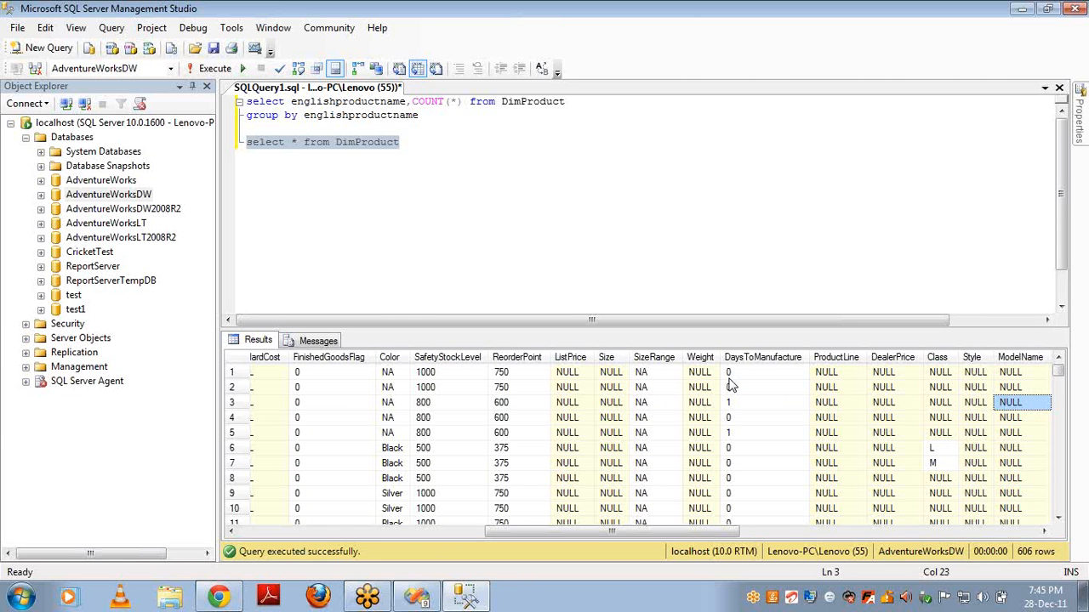
Go back from ModelName past ListPrice and examine the values in the rows further down.
key("Left")
key("Left")
key("Left")
key("Left")
key("Left")
key("Left")
key("Left")
key("Left")
key("Left")
key("Left")
key("Left")
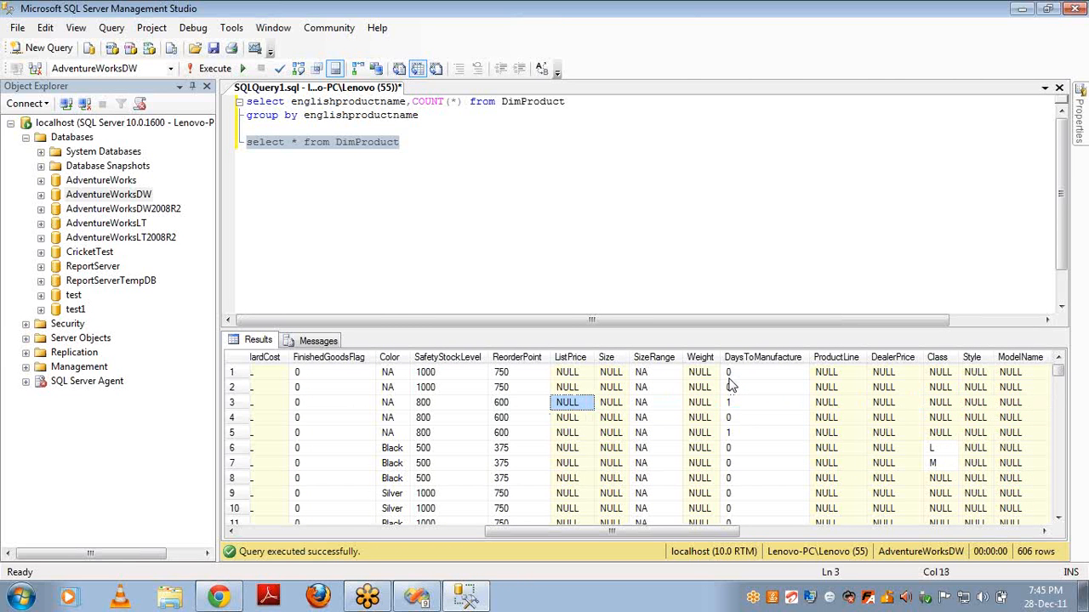
key("Left")
key("Down")
key("Down")
key("Down")
key("shift+Down")
key("shift+Down")
key("shift+Down")
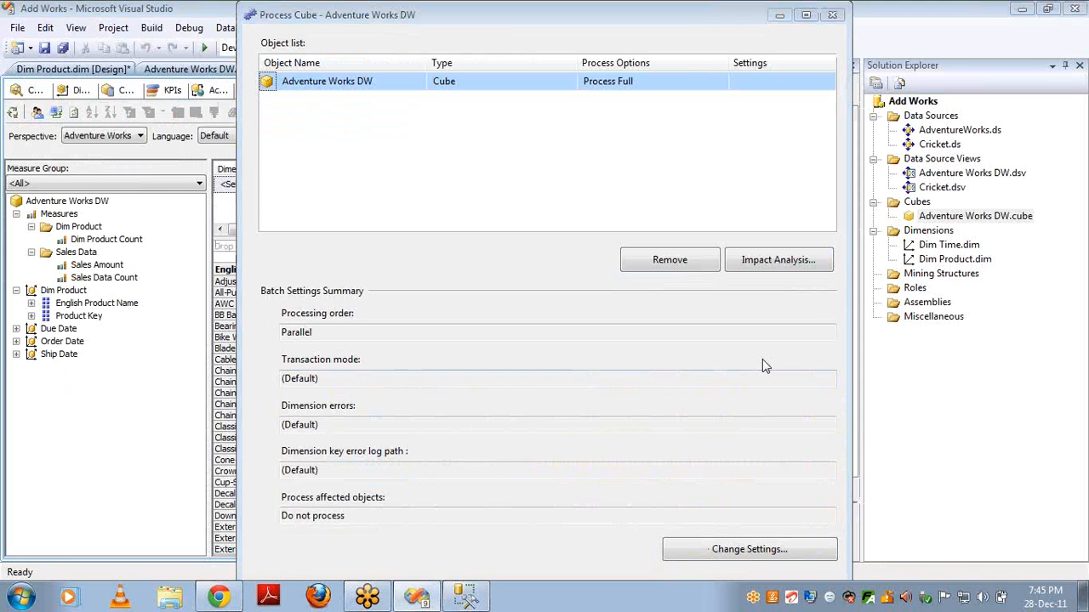
Switch to Visual Studio, run Process Full on the Adventure Works DW cube, and close the processing and deployment progress windows.
key("Return")
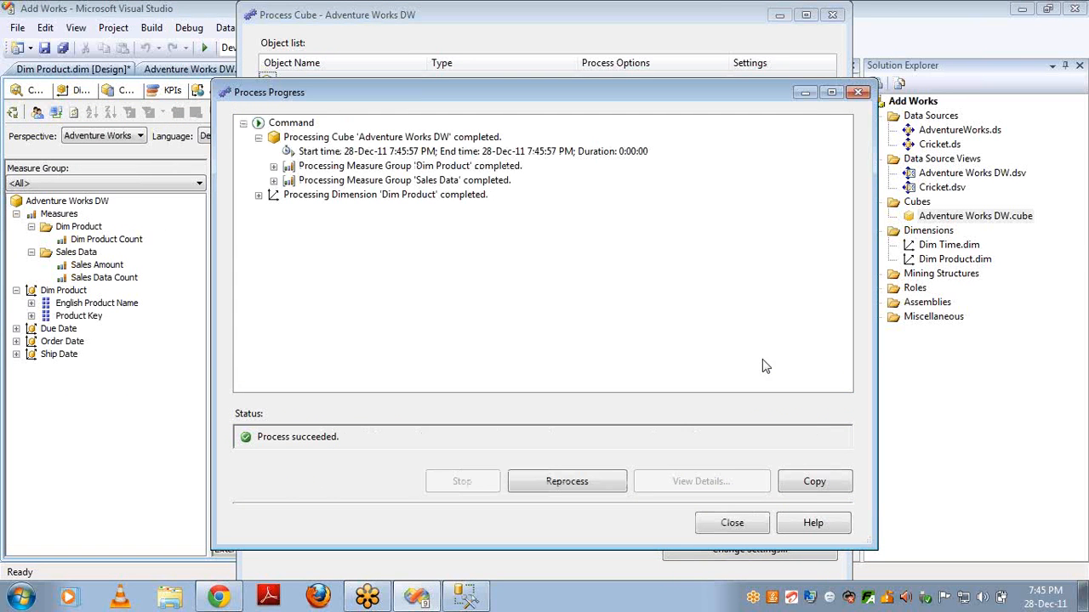
left_click(731, 523)
left_click(832, 15)
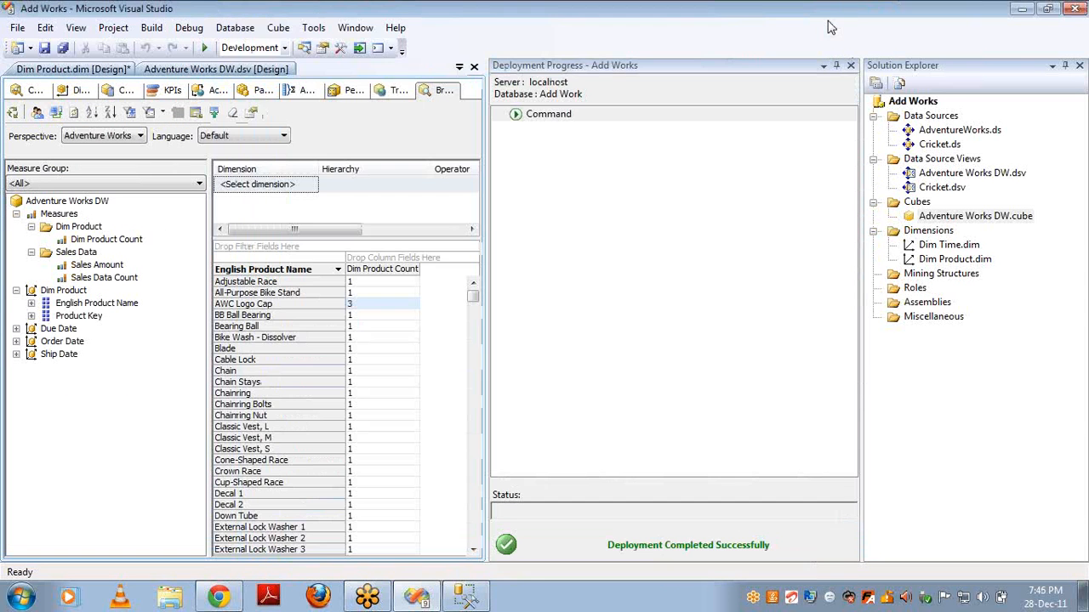
left_click(851, 66)
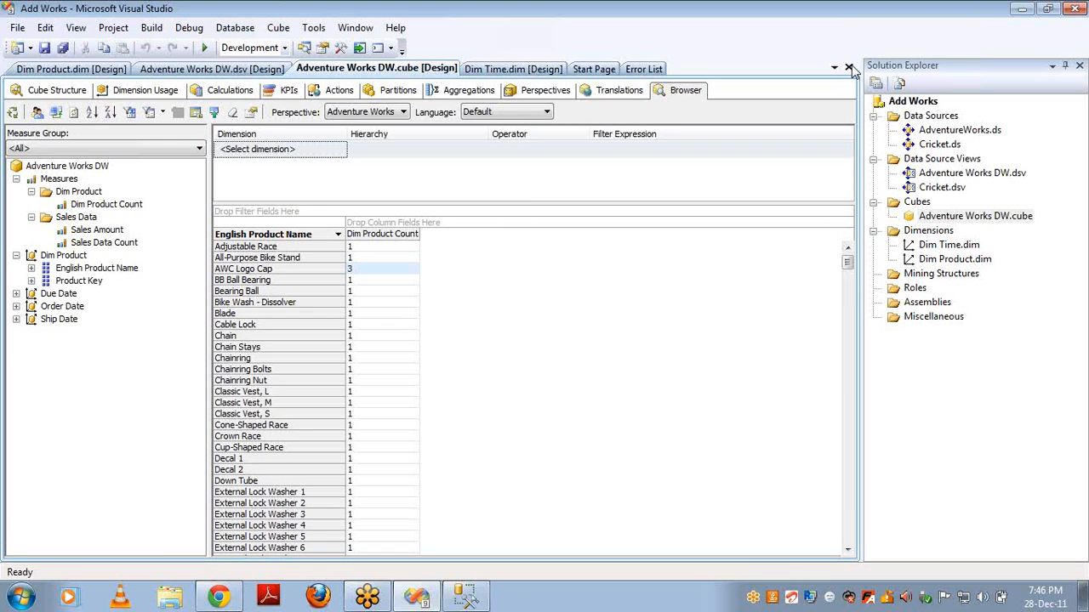
Reconnect the cube browser, replace English Product Name with Color as the row field, and check the product counts and grand total.
left_click(53, 112)
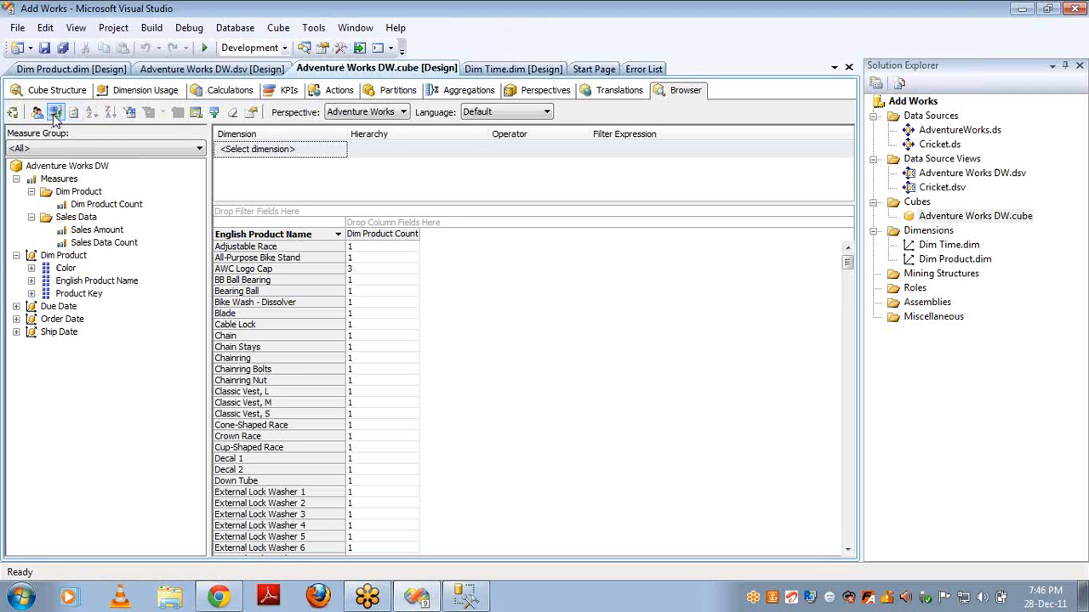
left_click(73, 271)
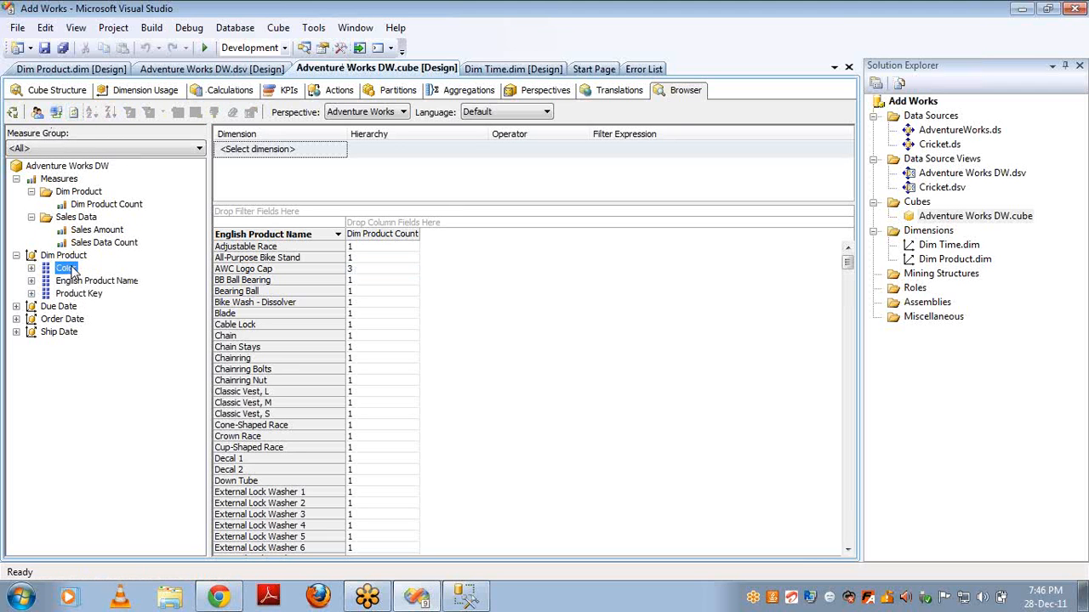
left_click_drag(73, 270, 220, 286)
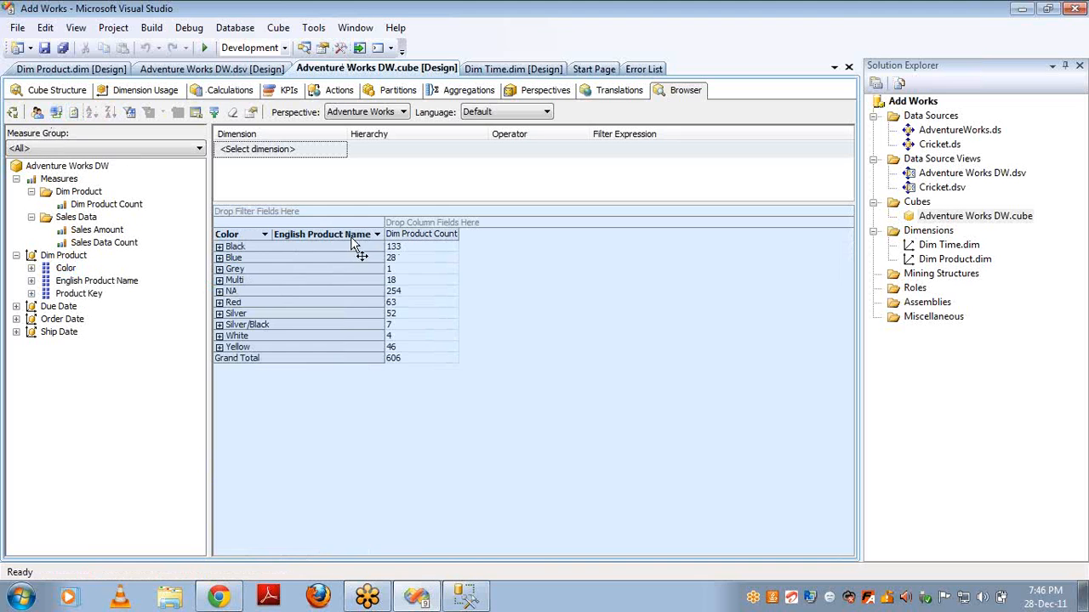
left_click_drag(349, 241, 140, 325)
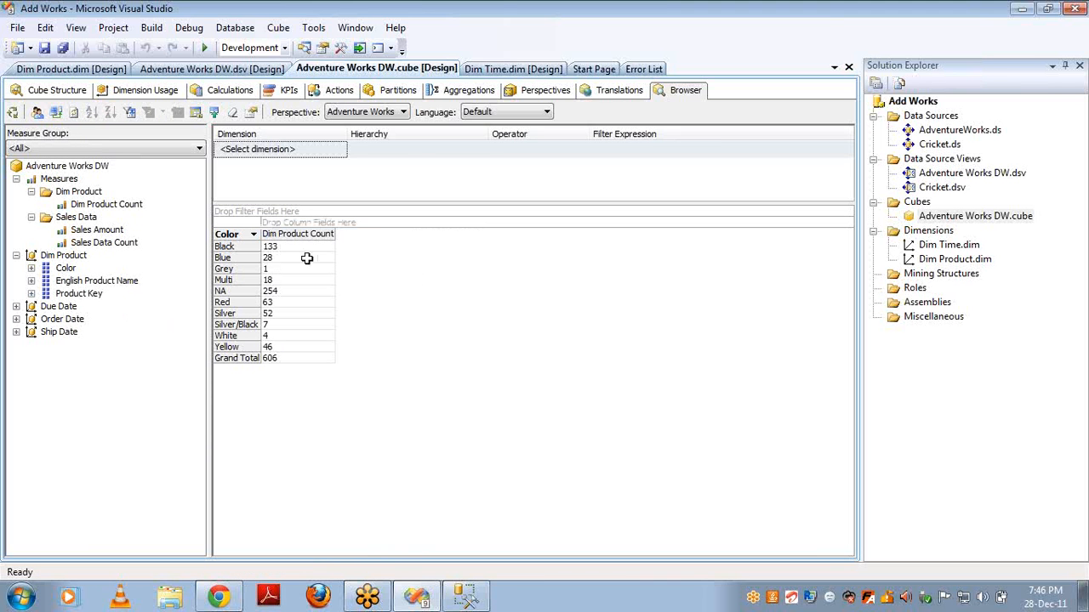
mouse_move(281, 246)
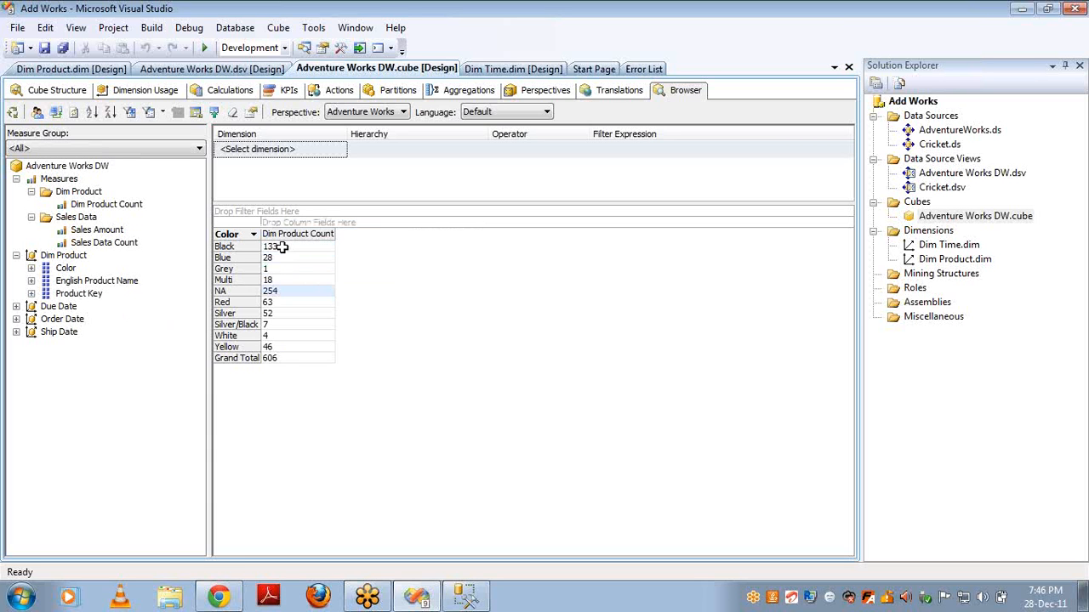
left_click(281, 359)
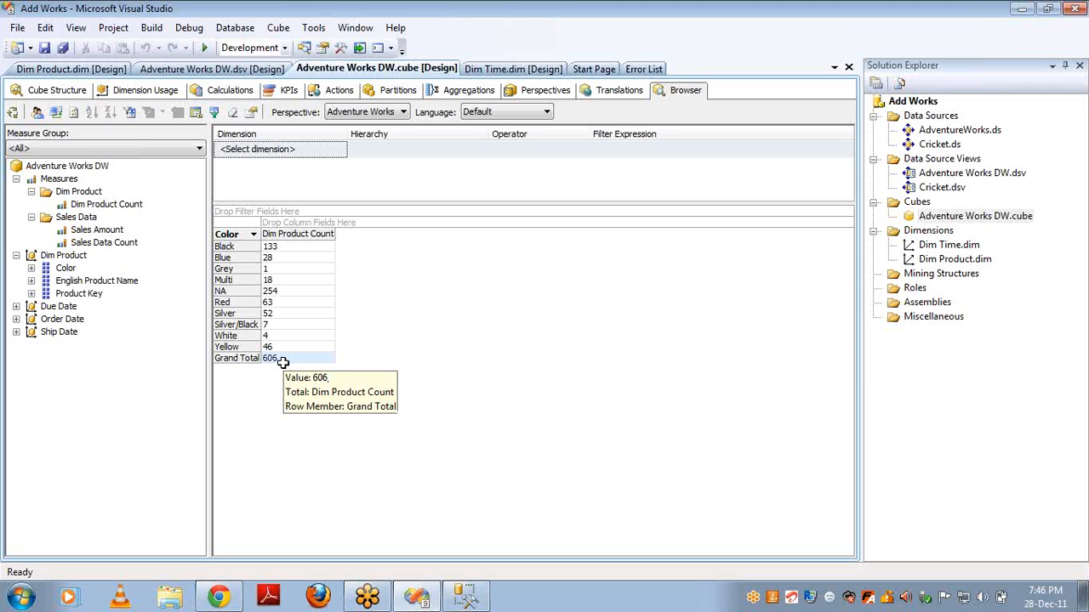
Start a new measure on the Sales Data measure group, review the usage types from Minimum to Last non-empty value, and cancel.
left_click(53, 90)
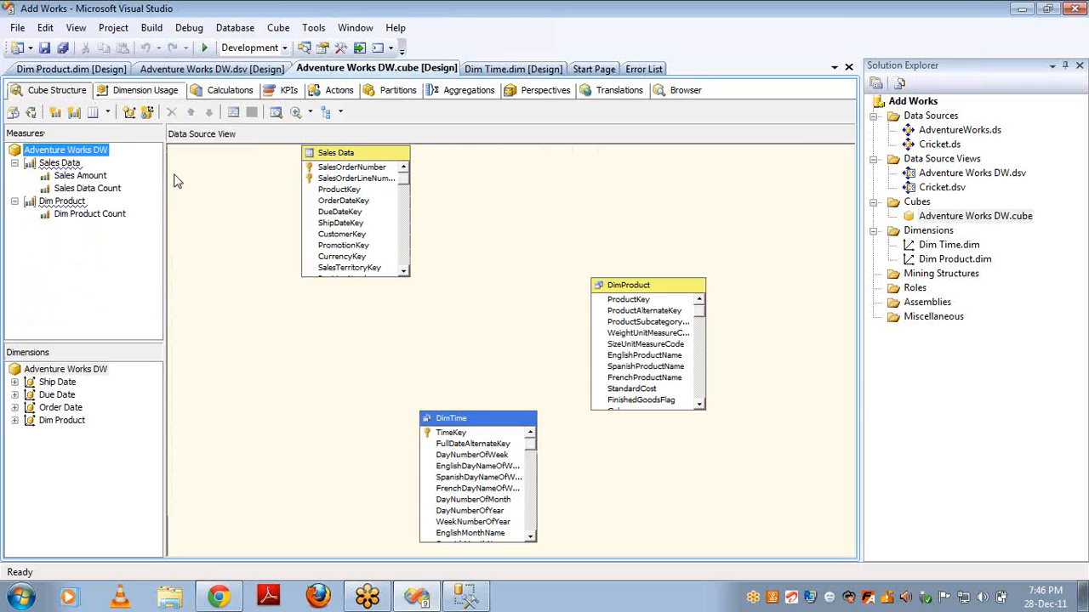
right_click(69, 166)
left_click(106, 179)
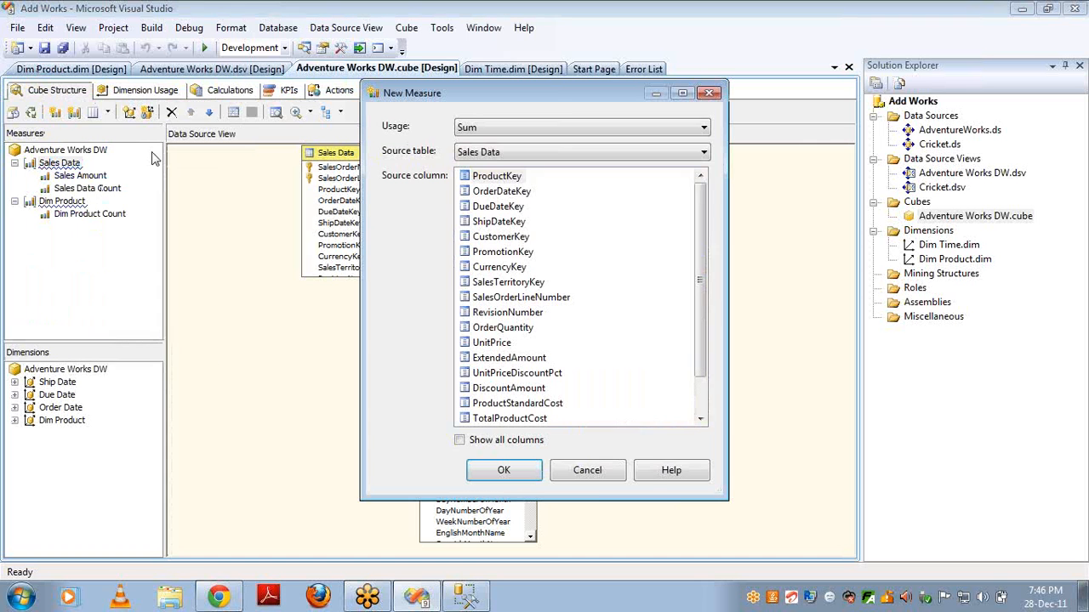
left_click(507, 128)
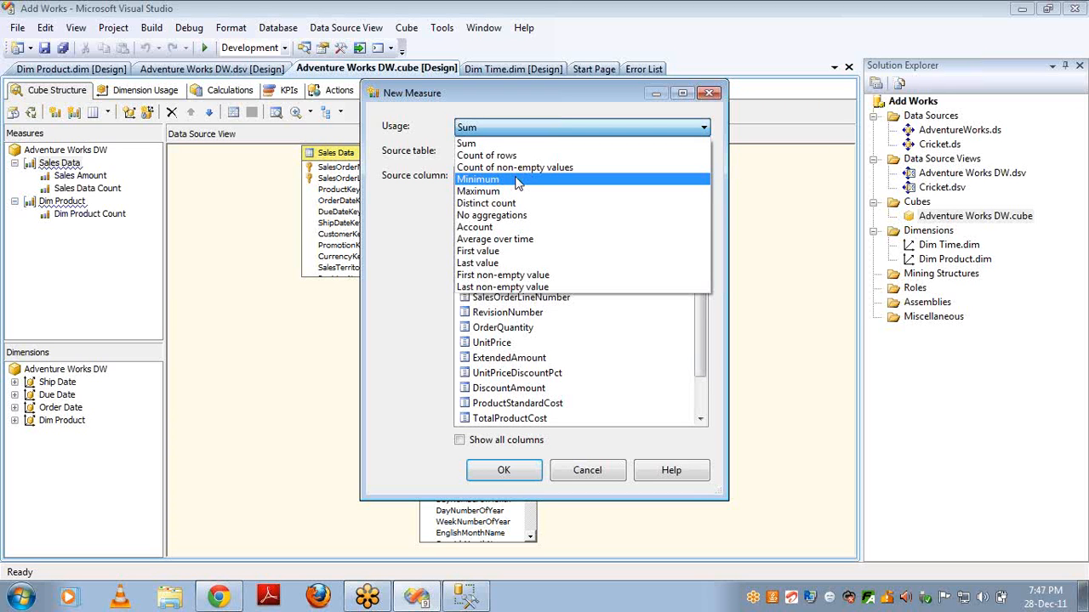
key("Down")
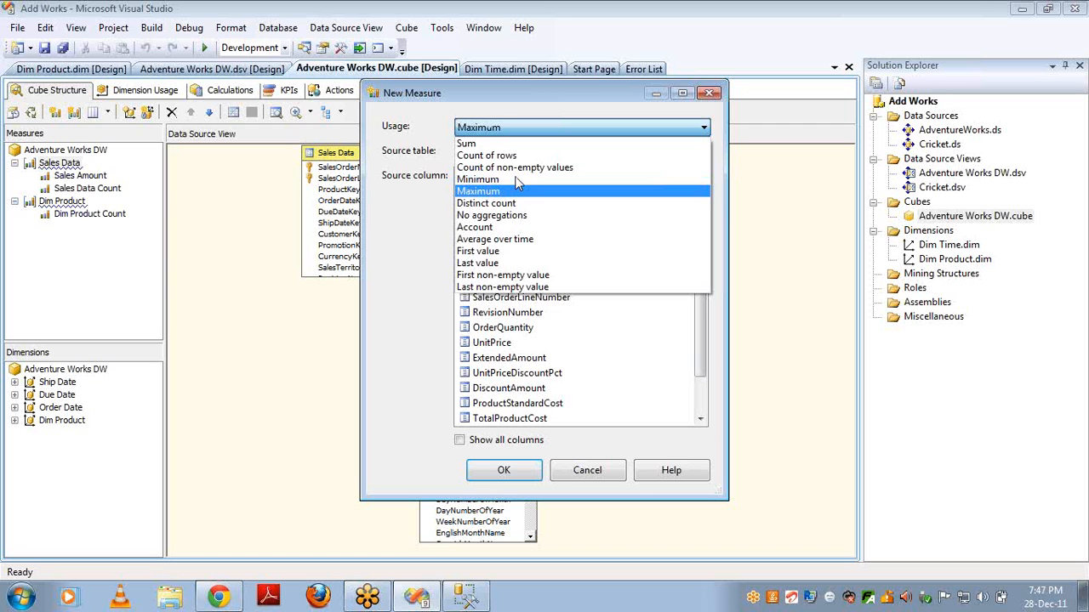
key("Down")
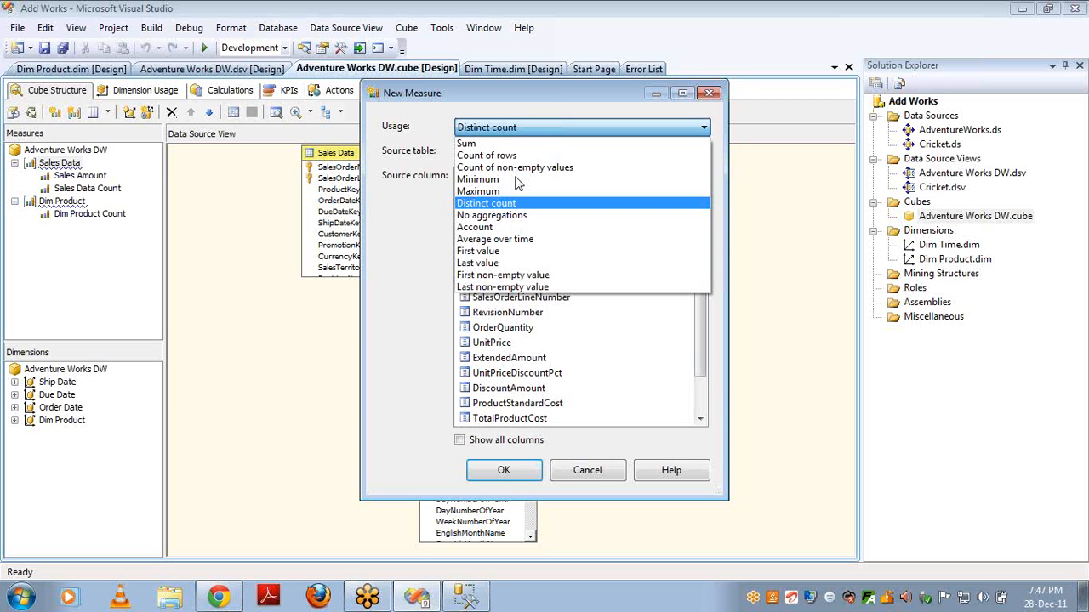
key("Down")
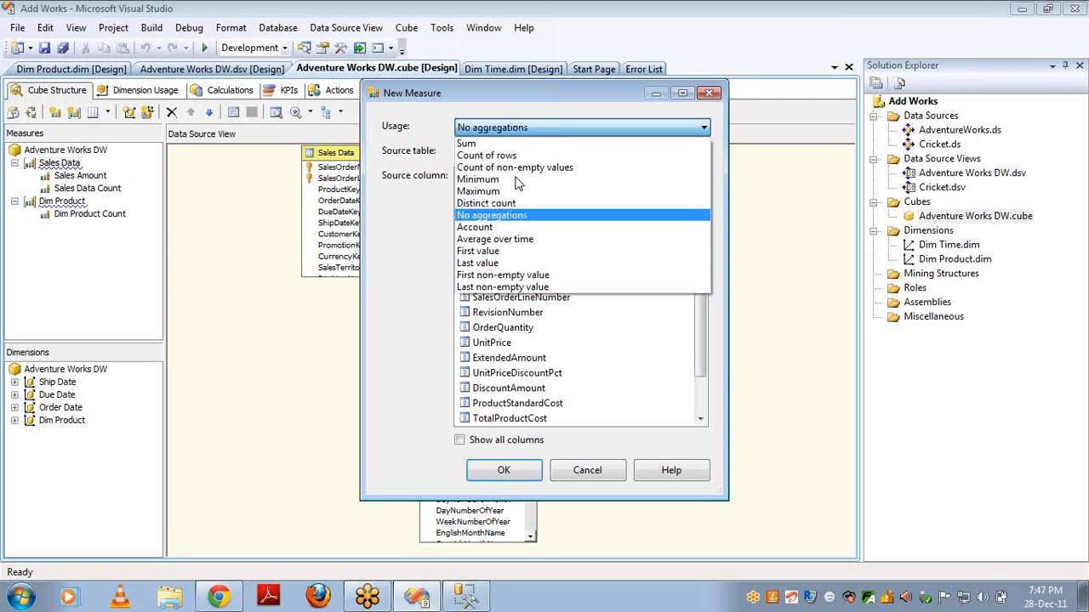
key("Down")
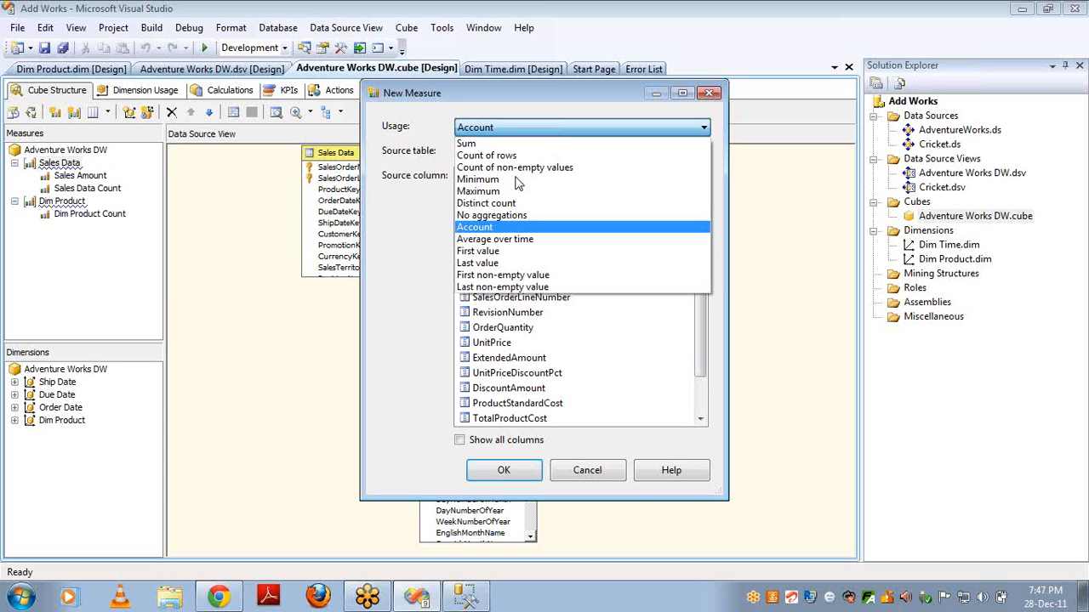
key("Down")
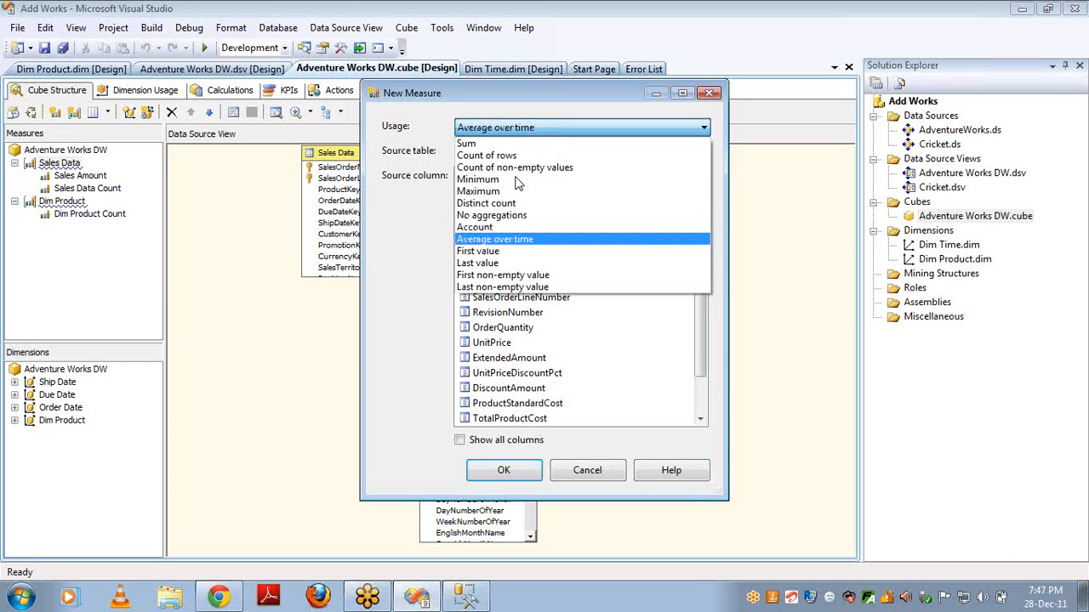
key("Down")
key("Down")
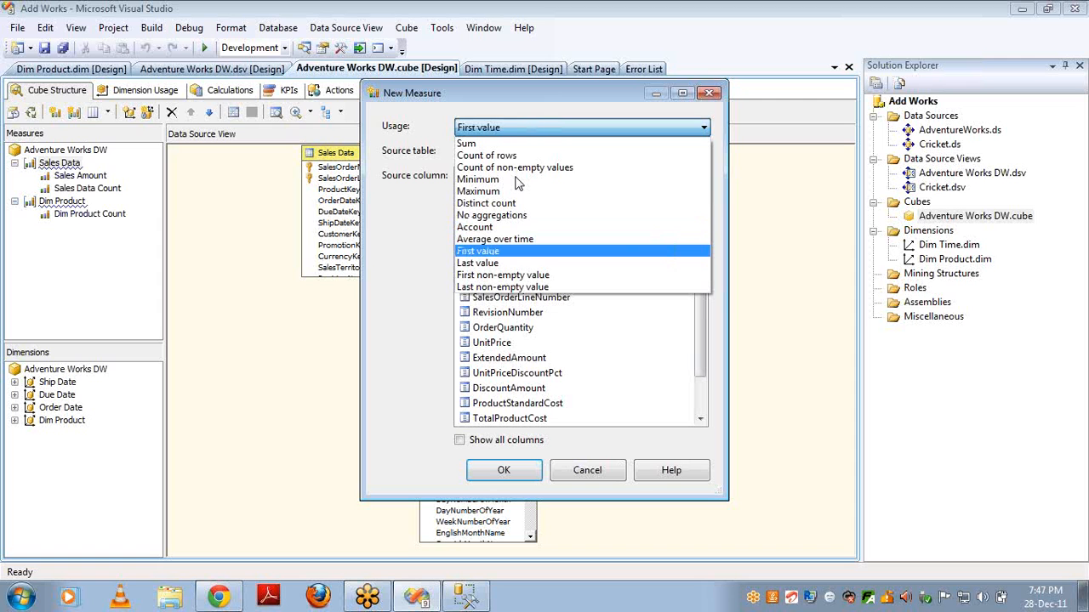
key("Down")
key("Down")
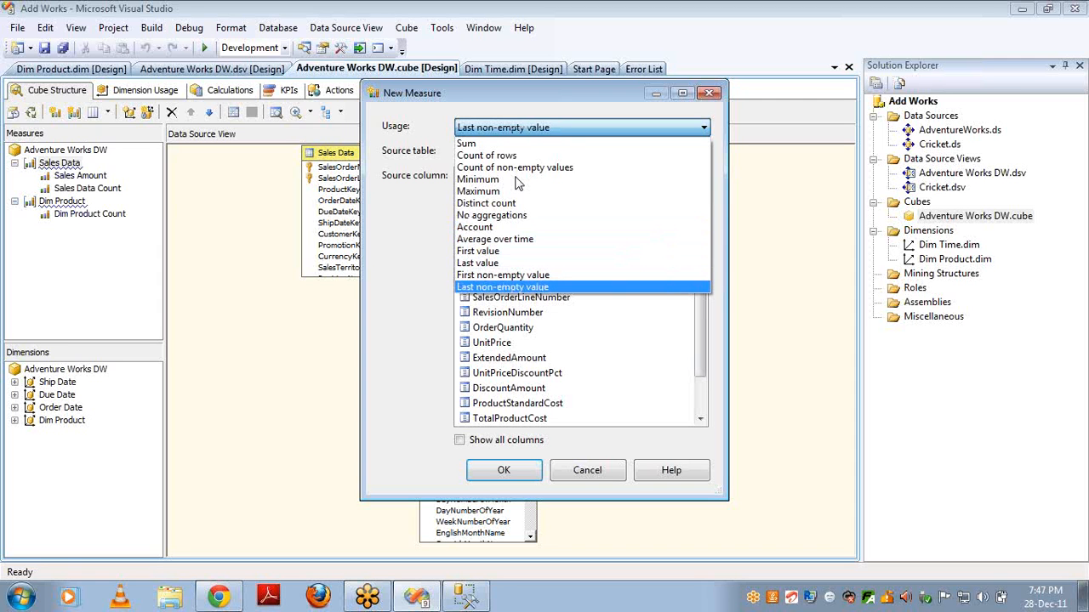
key("Up")
key("Up")
key("Up")
key("Down")
key("Down")
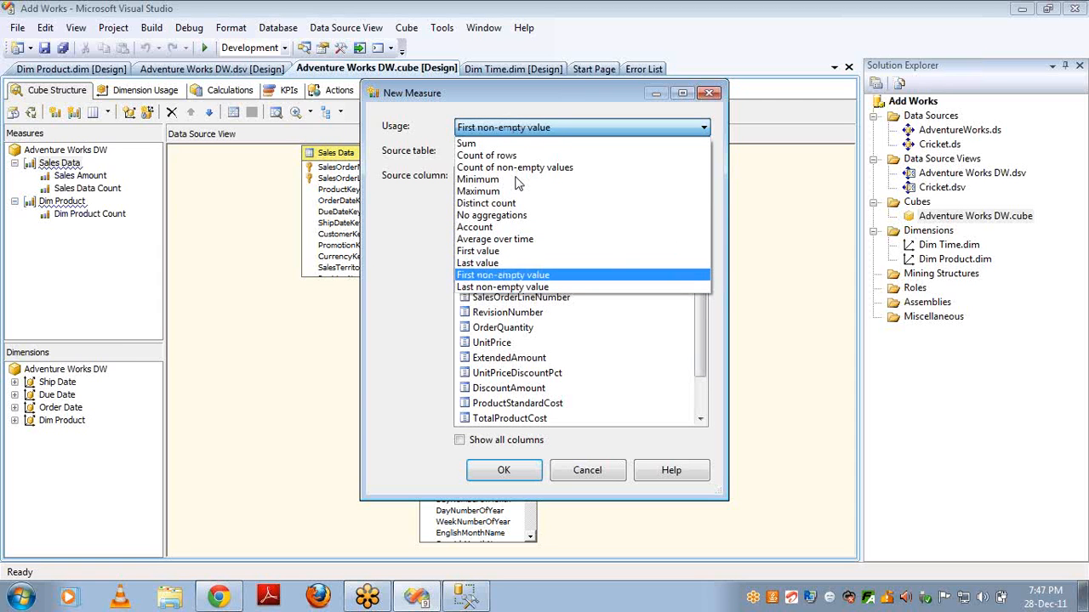
key("Down")
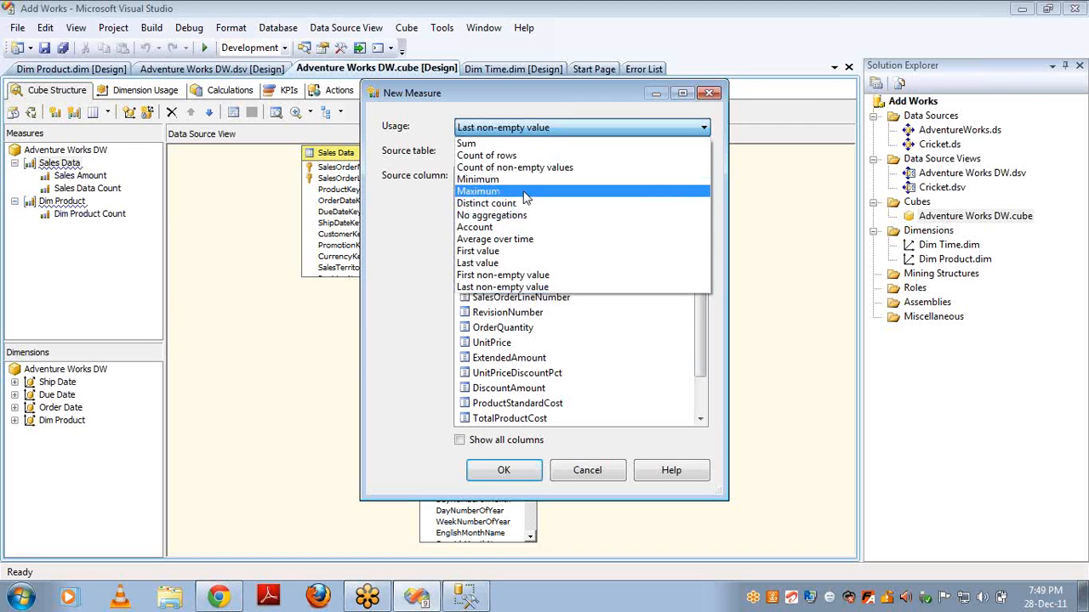
left_click(589, 477)
left_click(589, 477)
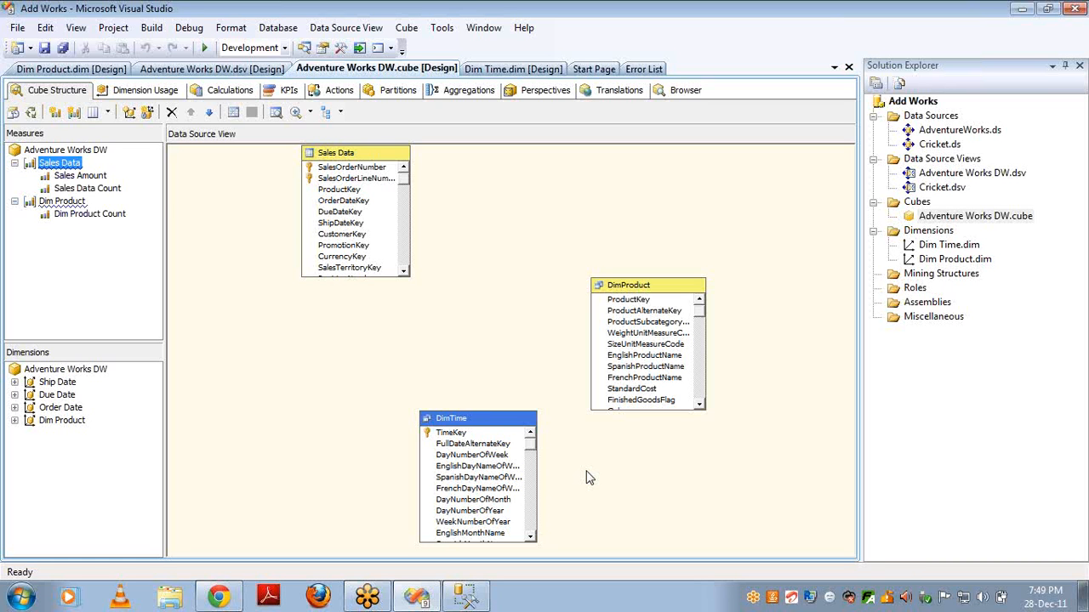
Inspect the relationship between Dim Time (Ship Date) and the Sales Data measure group in the dimension usage, and close it without changes.
left_click(140, 90)
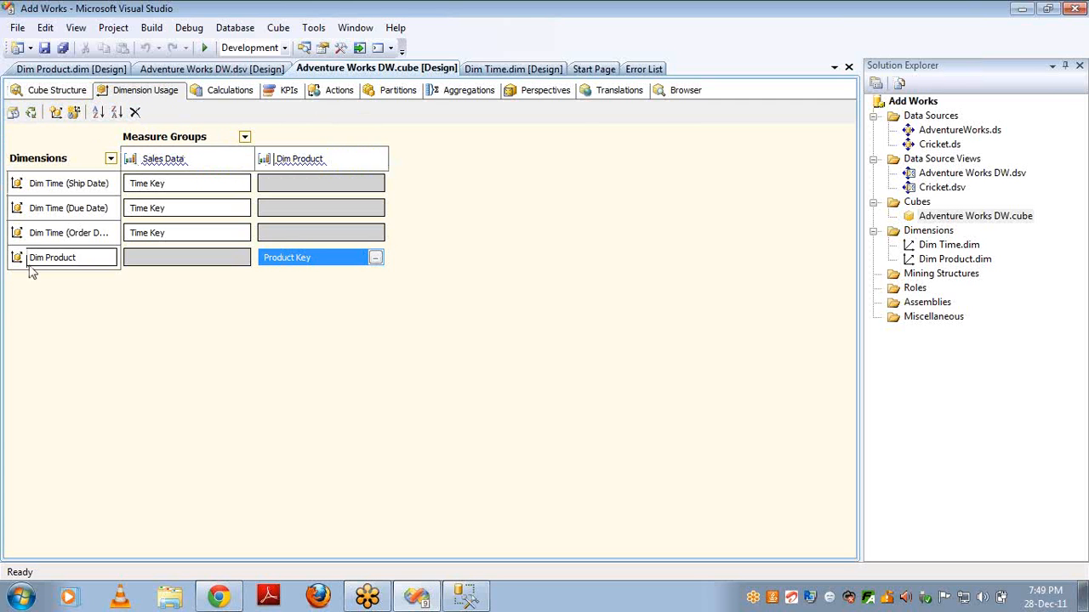
left_click(237, 187)
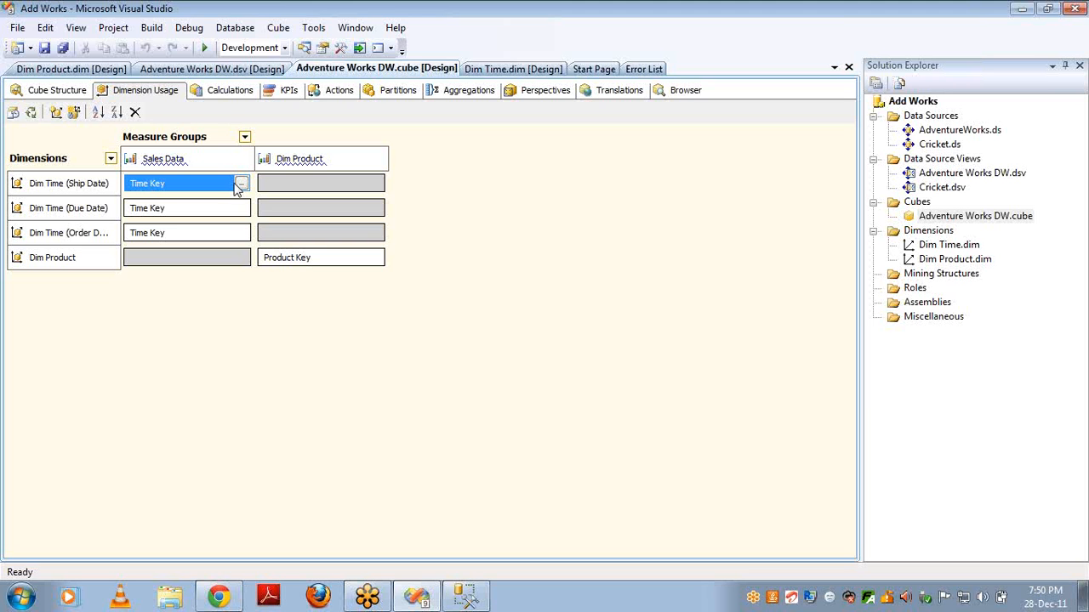
left_click(241, 185)
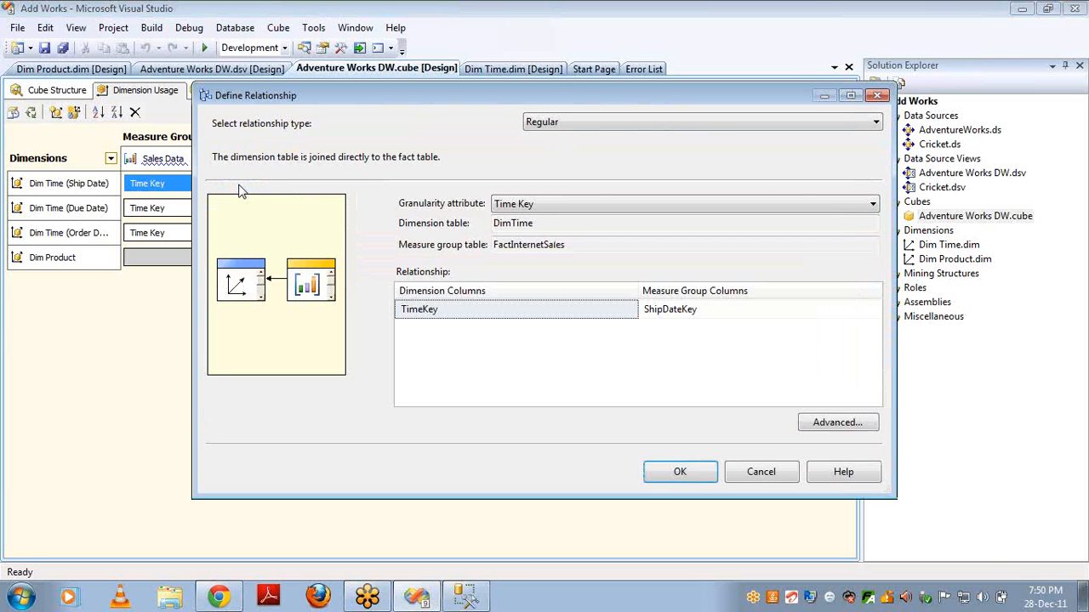
left_click(754, 473)
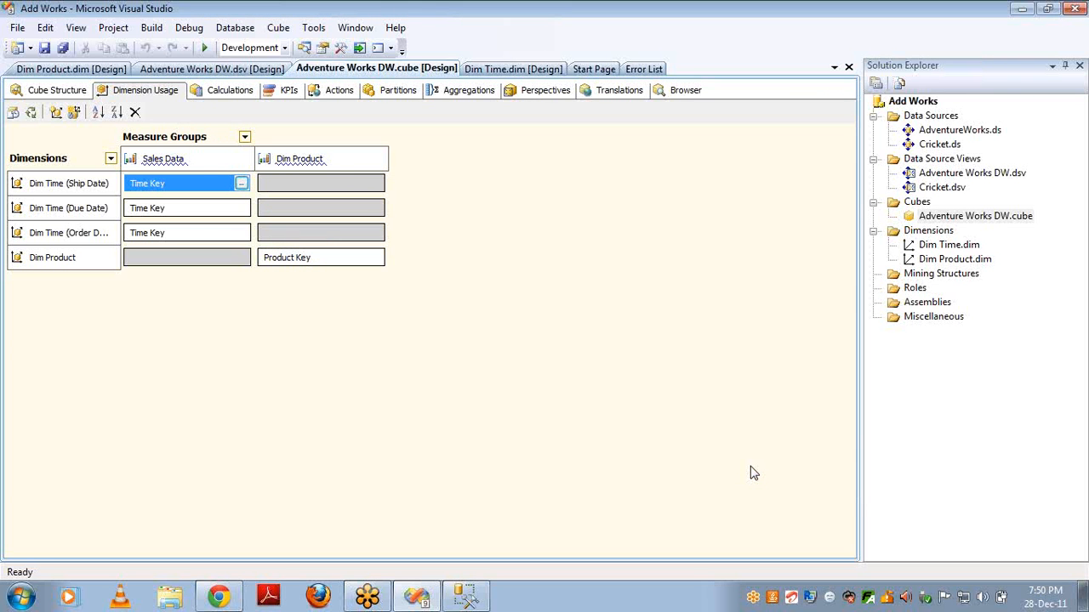
Compare the cube browser's product counts by color with how the Dim Product dimension relates to the Dim Product measure group.
left_click(321, 183)
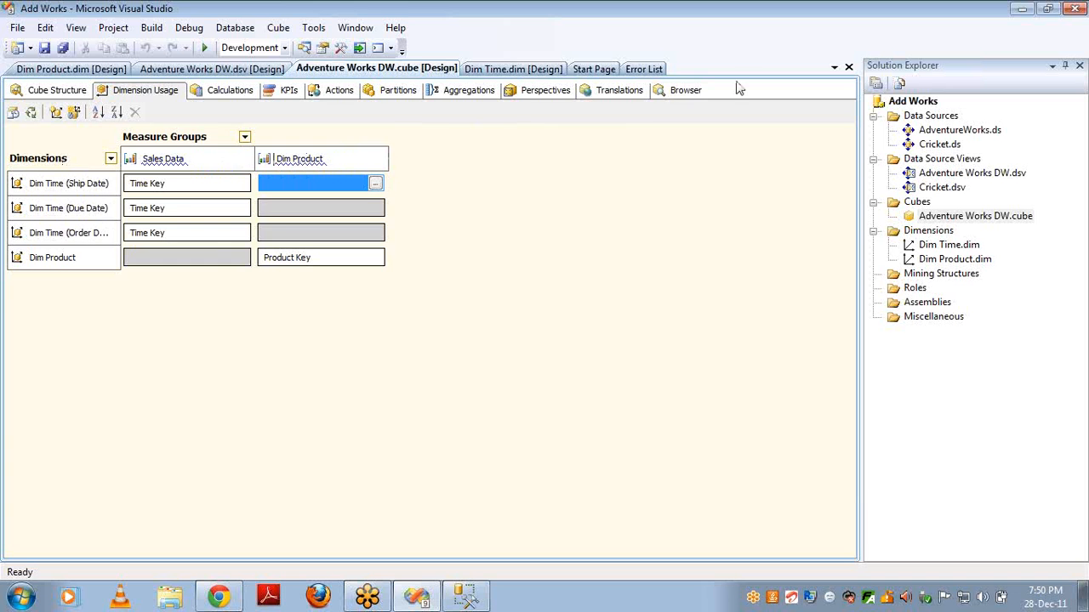
left_click(686, 90)
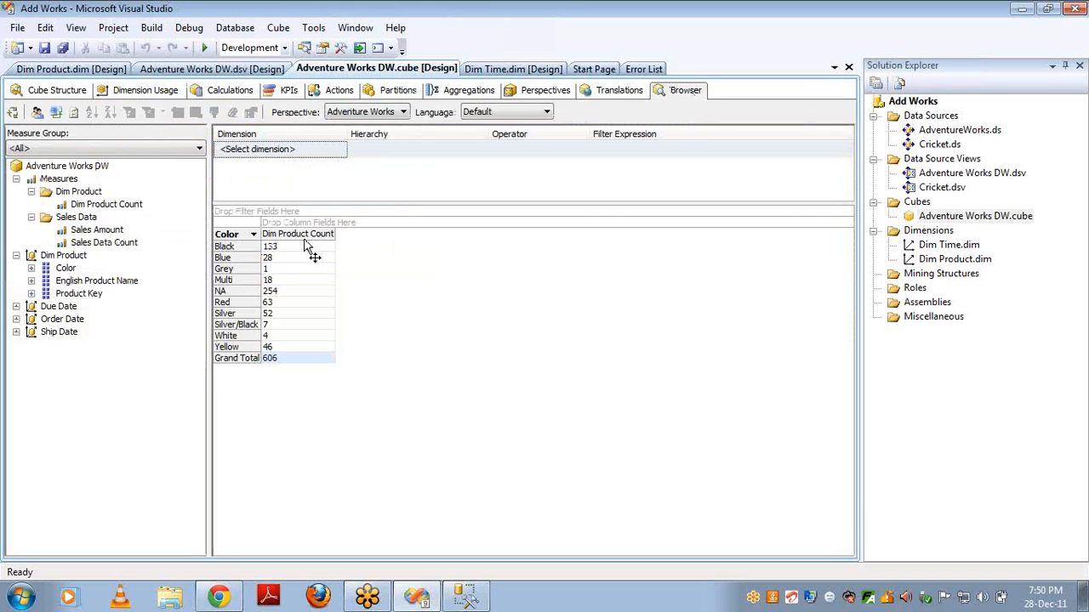
left_click(145, 91)
left_click(53, 258)
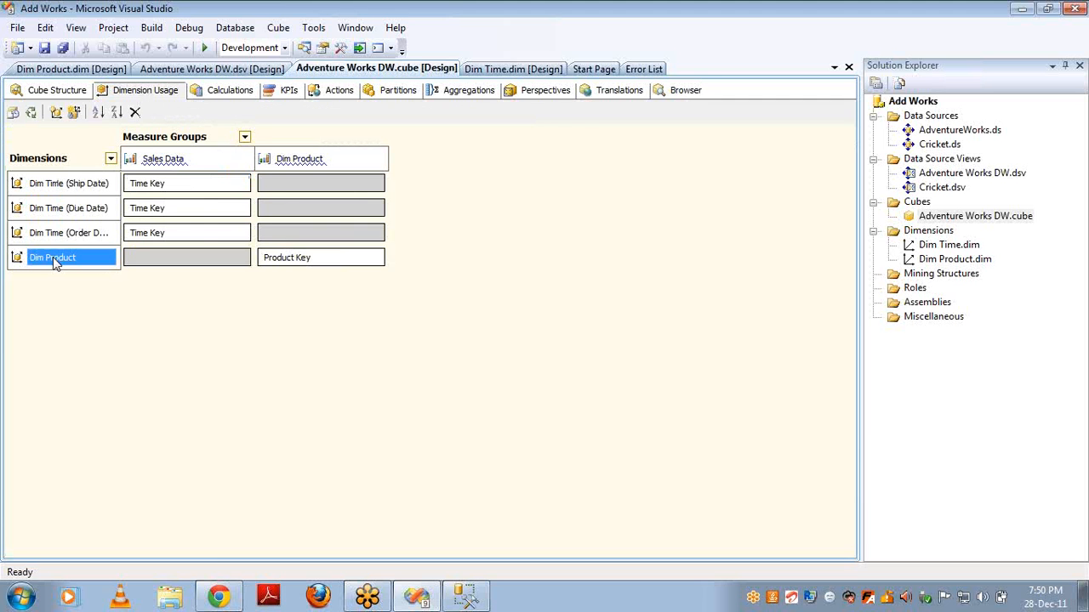
left_click(303, 159)
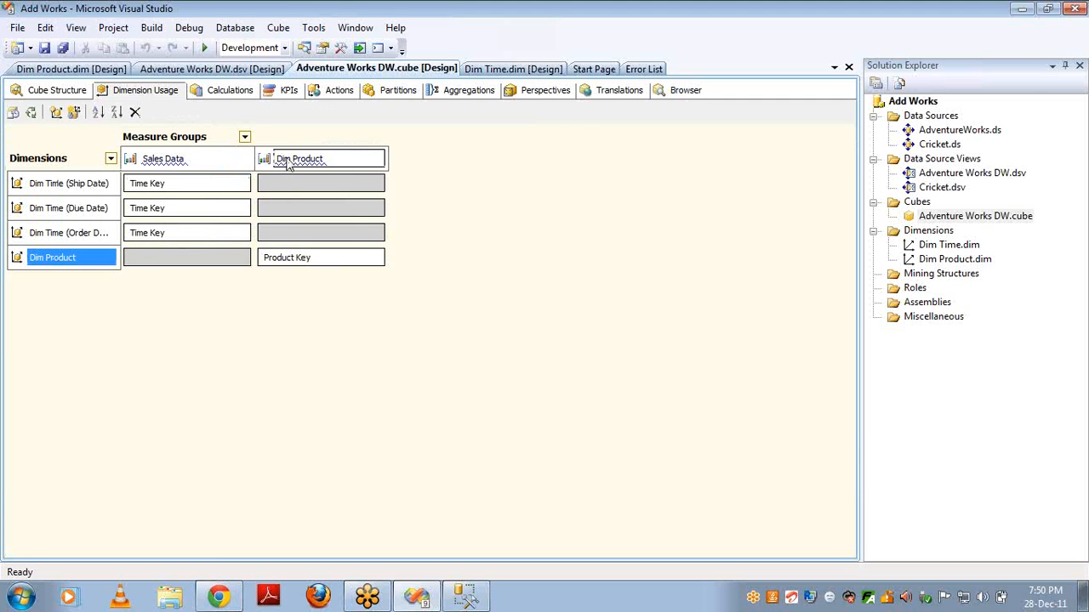
In the cube browser, replace Color with Due Date's Calendar Year as the row field for Dim Product Count.
left_click(681, 91)
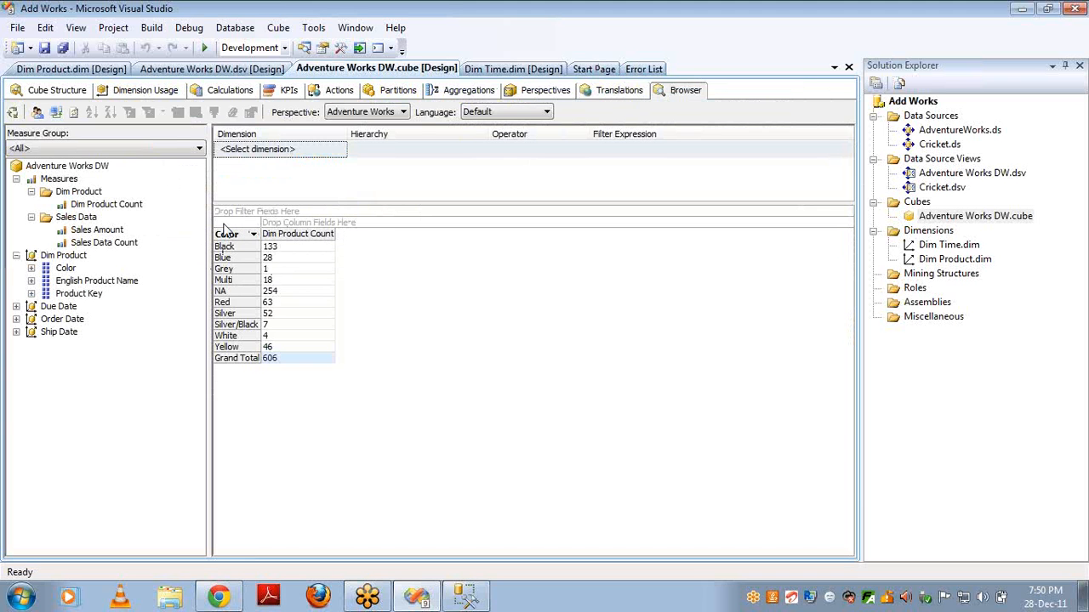
left_click(17, 255)
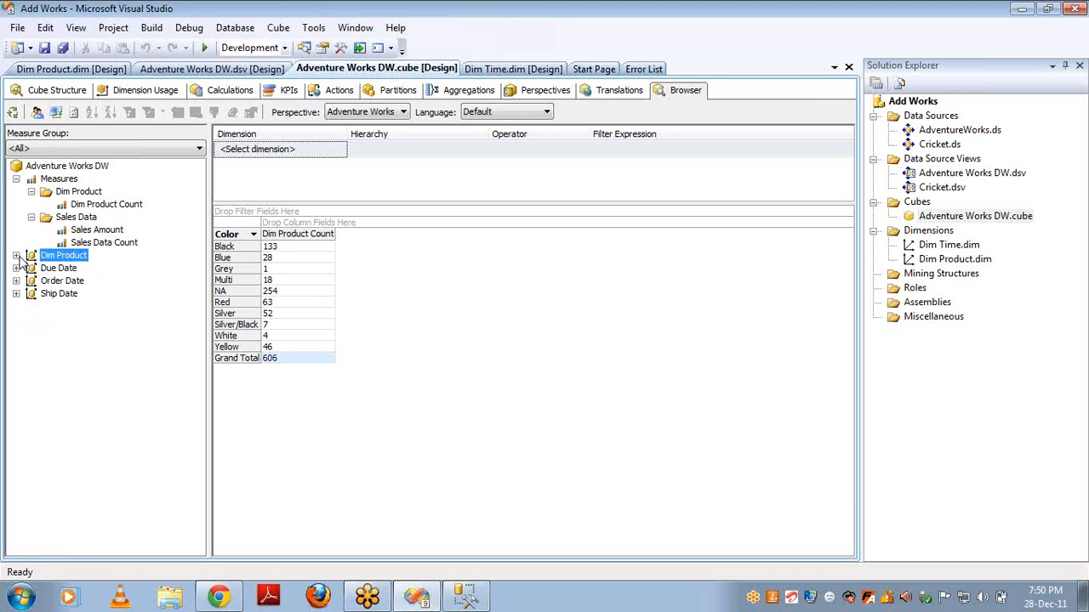
left_click(17, 268)
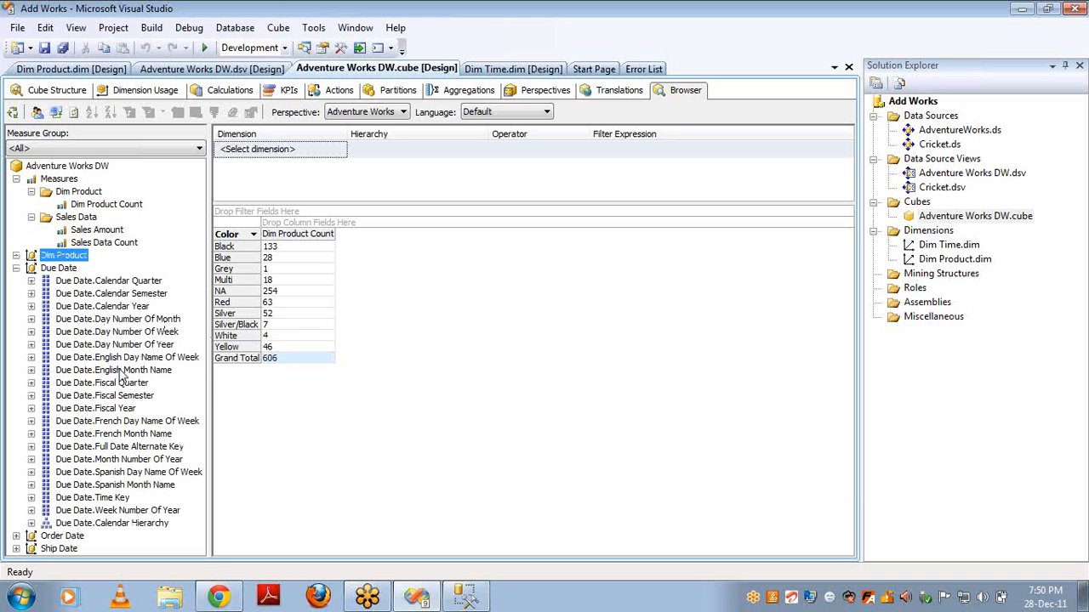
left_click_drag(121, 308, 158, 252)
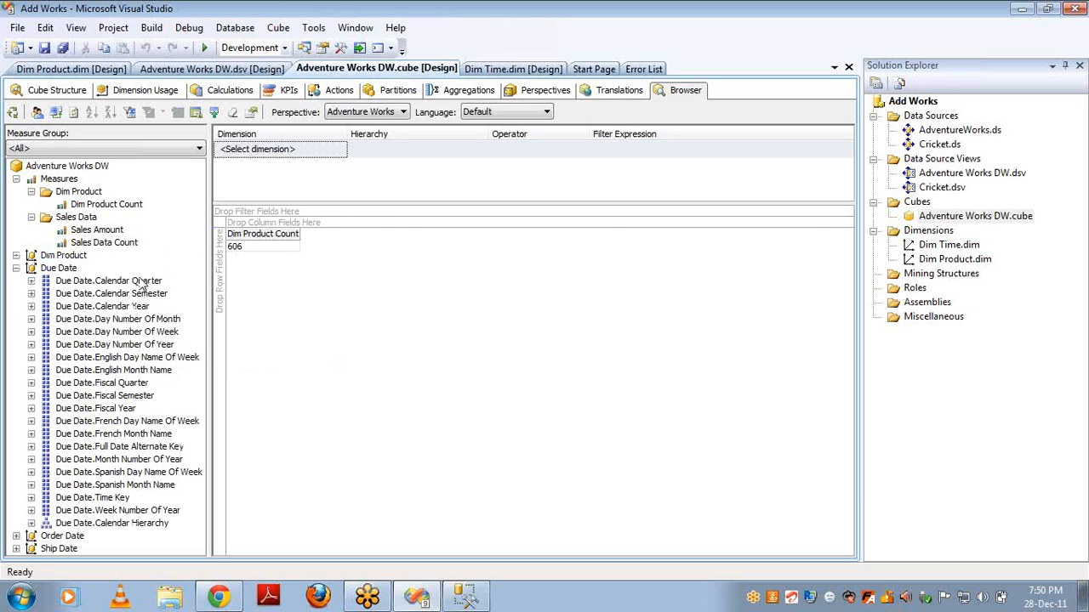
left_click_drag(138, 306, 218, 306)
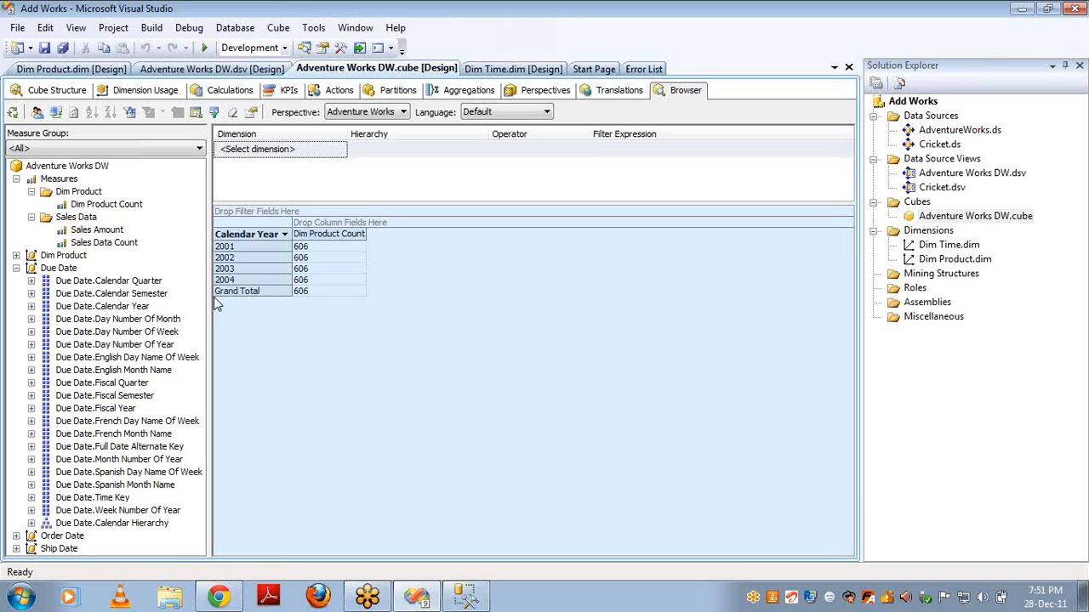
Check in the dimension usage how the Dim Product dimension relates to the Sales Data and Dim Product measure groups.
left_click(142, 91)
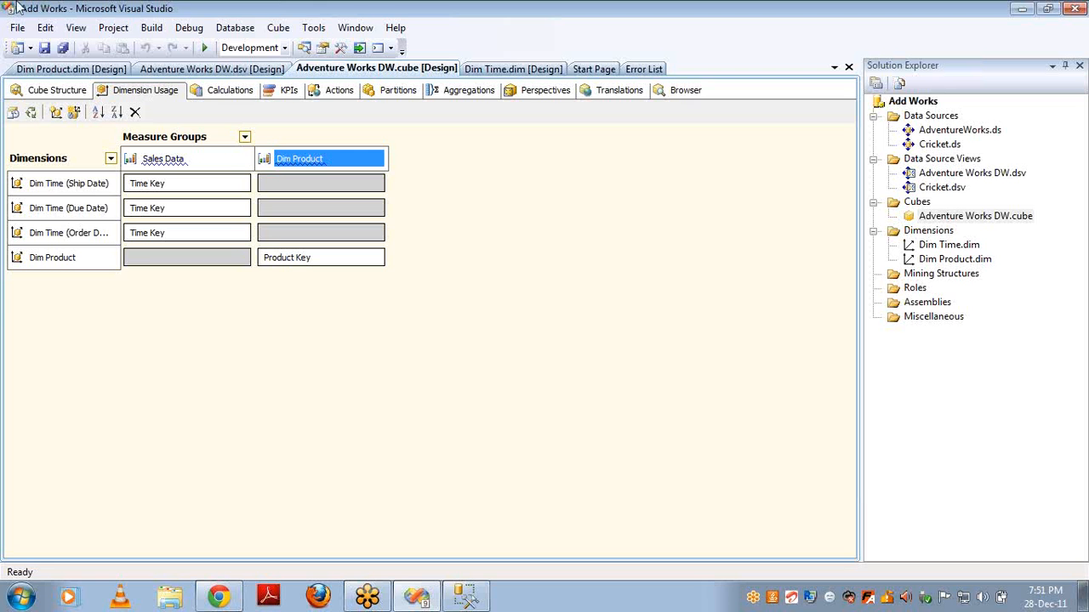
left_click(170, 158)
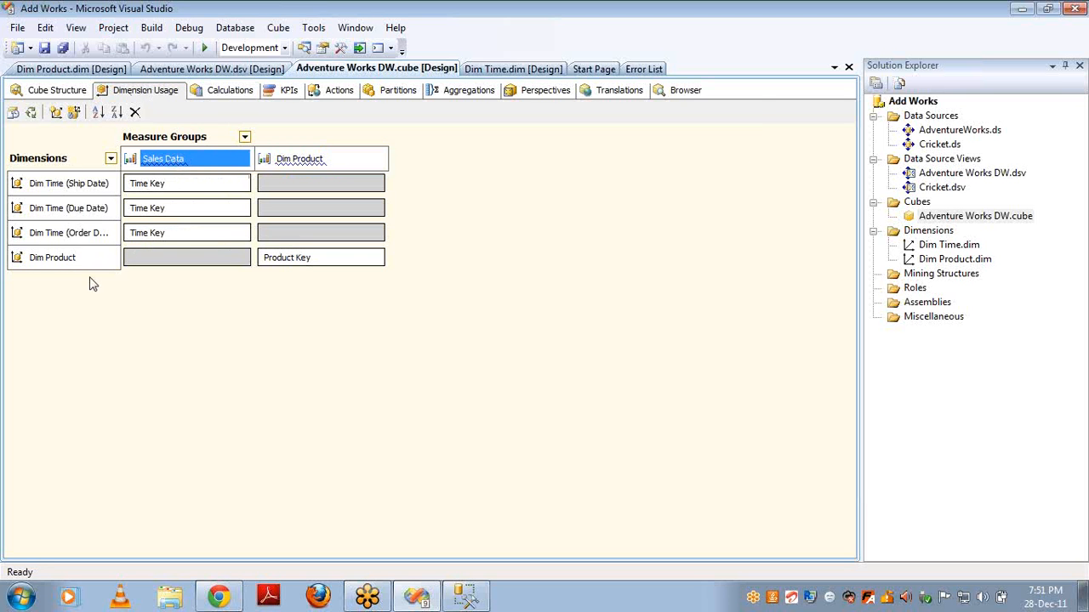
left_click(74, 260)
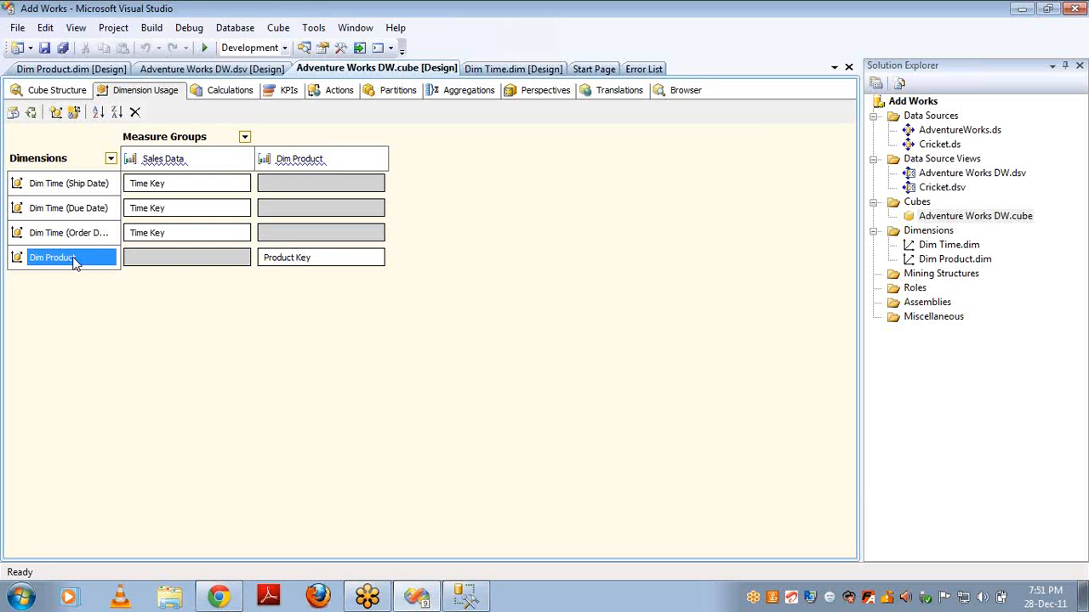
left_click(317, 159)
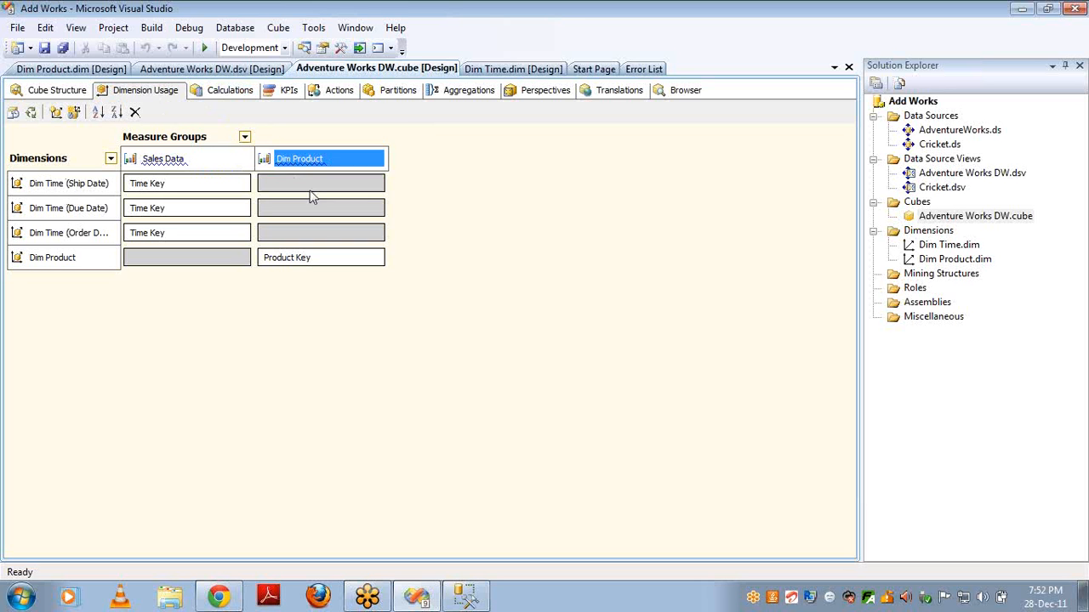
Review the relationship types for Dim Time (Ship Date) and the Dim Product measure group, and keep No Relationship.
left_click(366, 186)
left_click(380, 184)
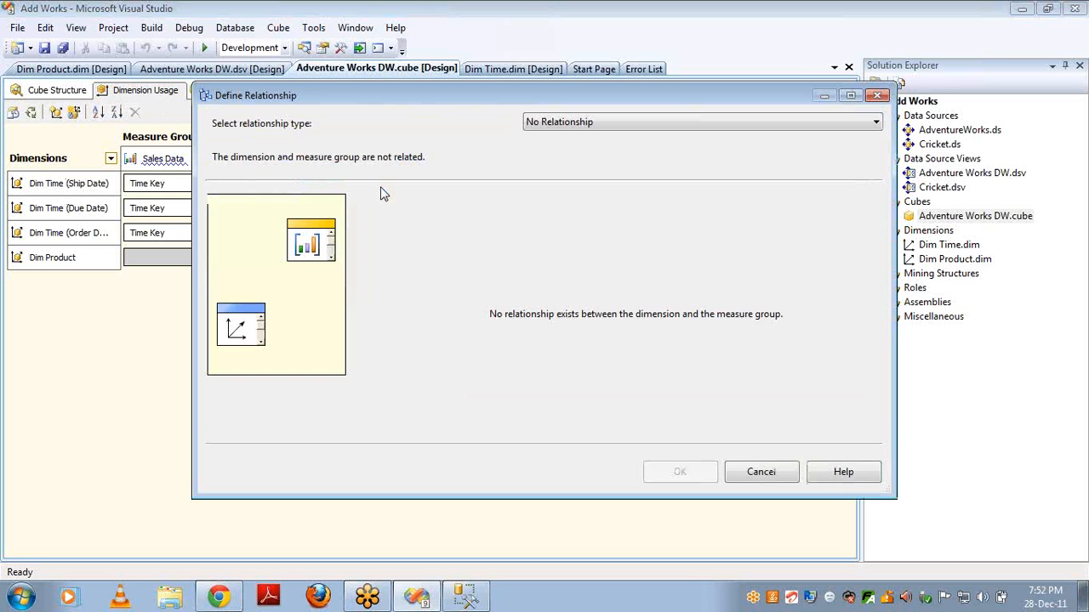
left_click(768, 472)
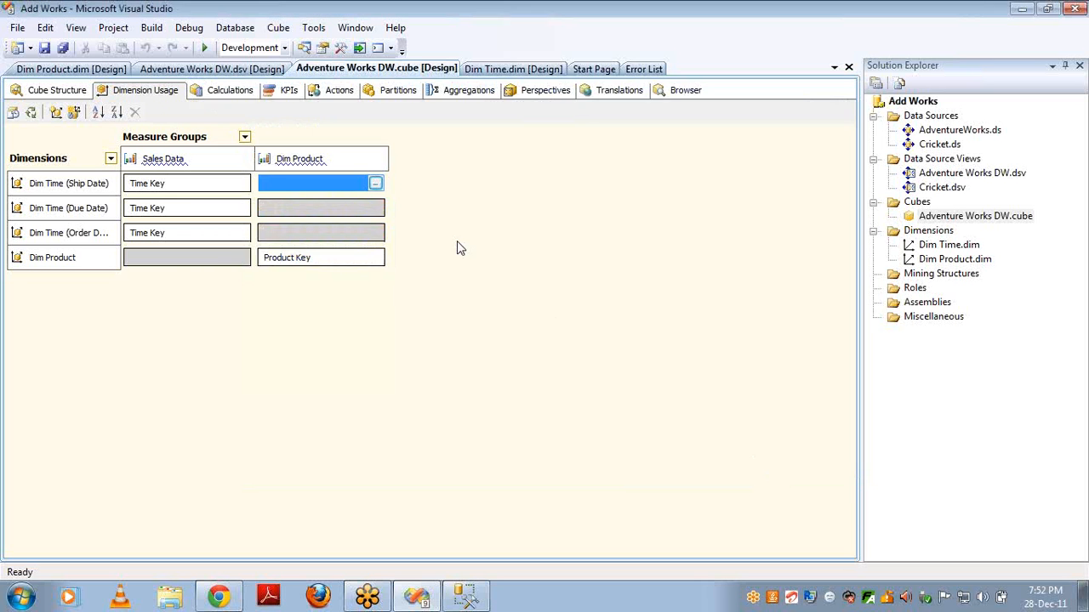
left_click(375, 185)
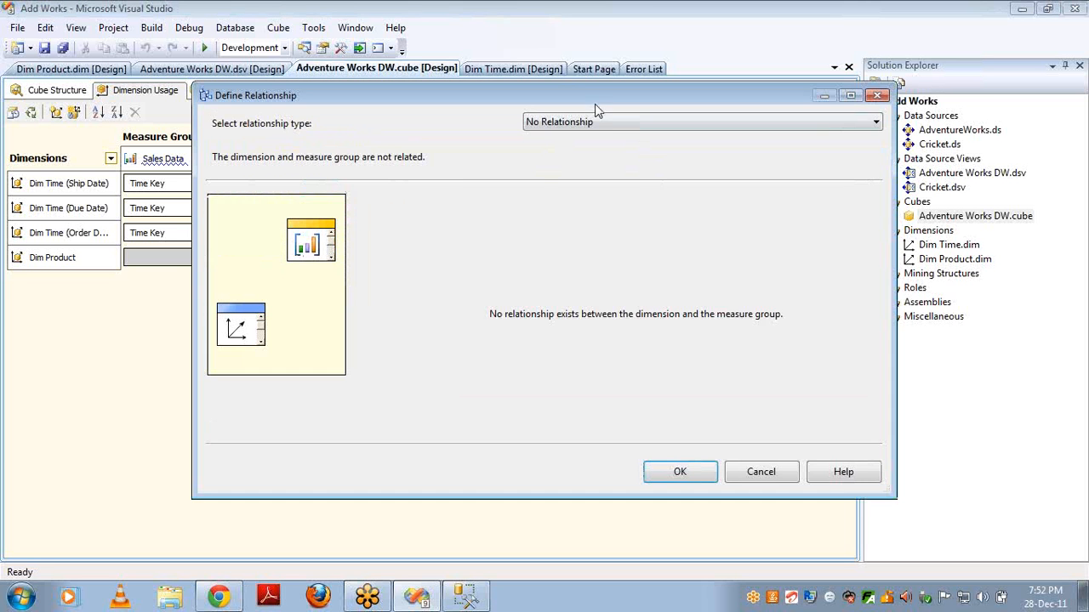
left_click(604, 124)
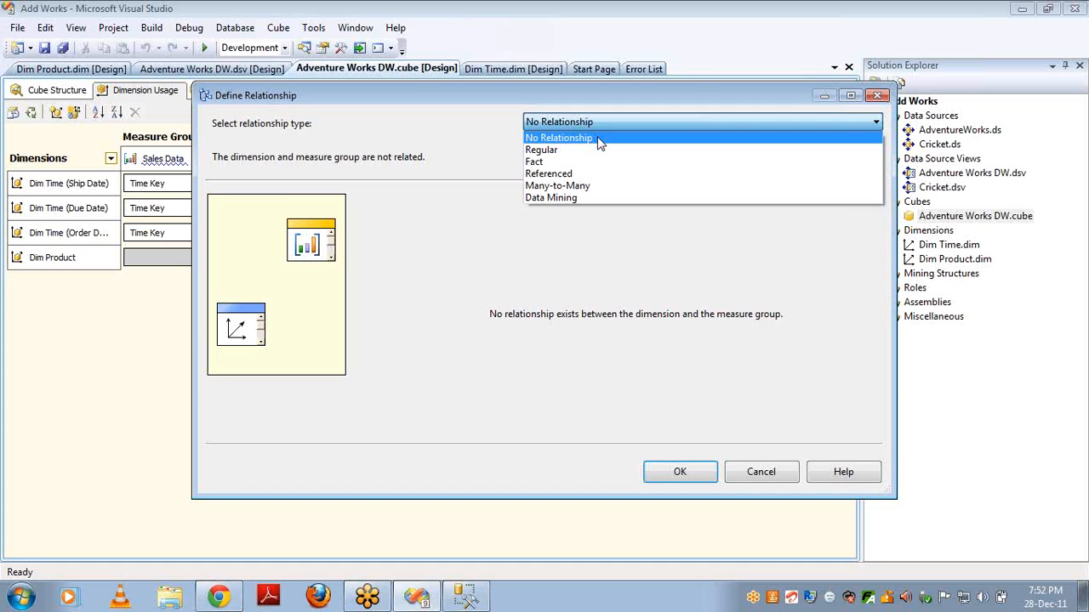
left_click(598, 142)
left_click(683, 480)
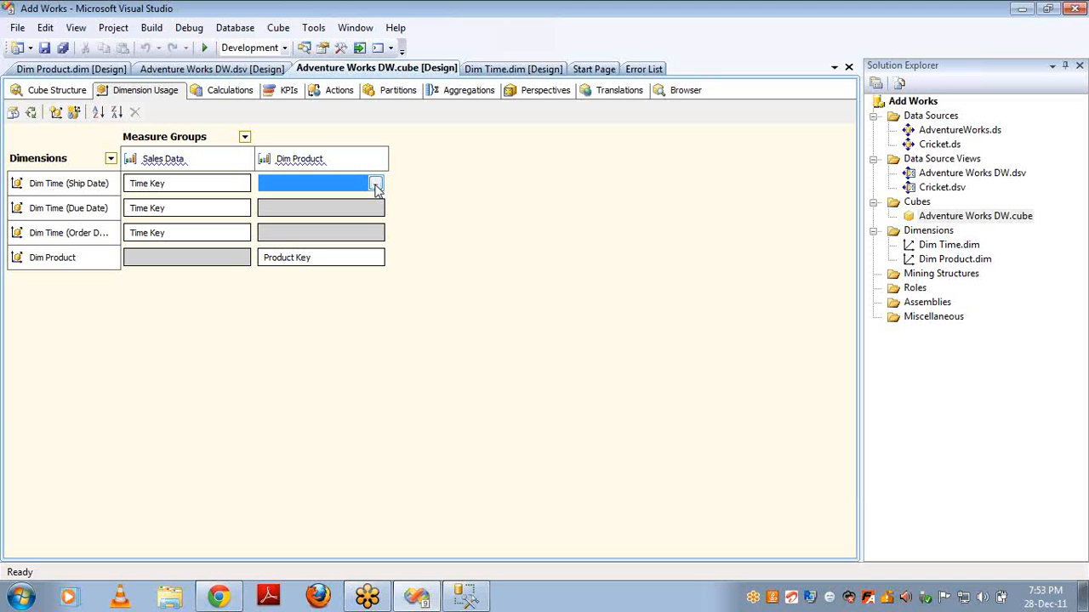
Look through the relationship types offered between the ship date dimension and the Dim Product measure group, discarding any change.
left_click(375, 185)
left_click(626, 124)
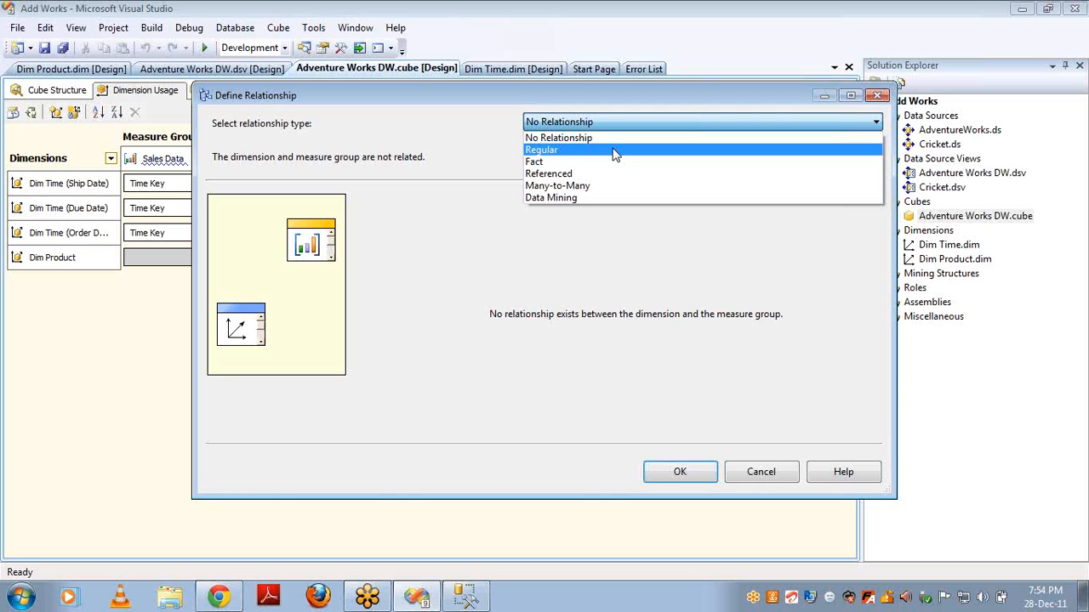
left_click(759, 470)
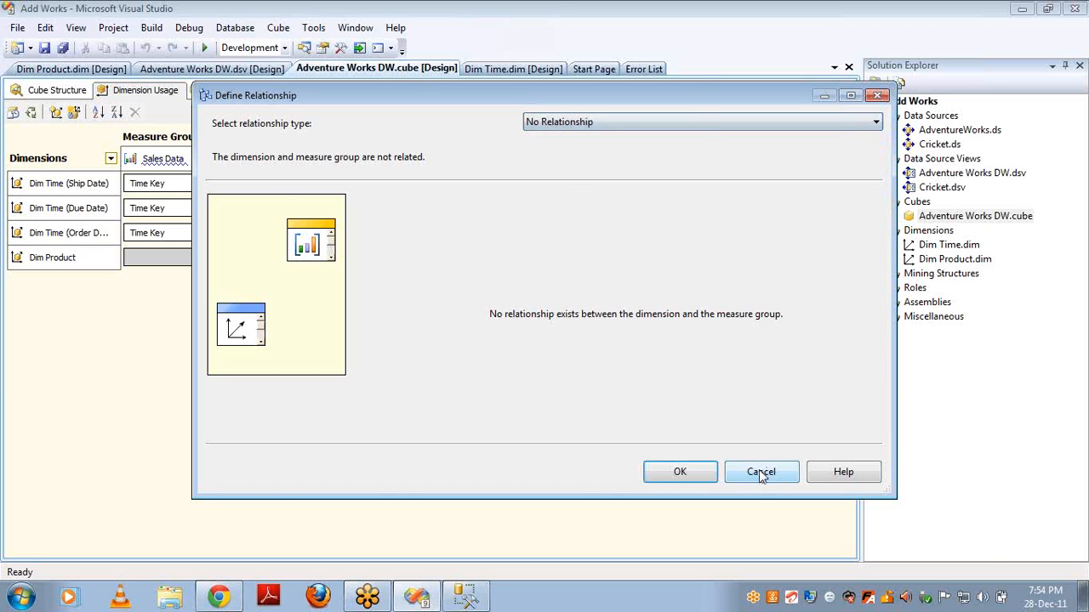
left_click(756, 478)
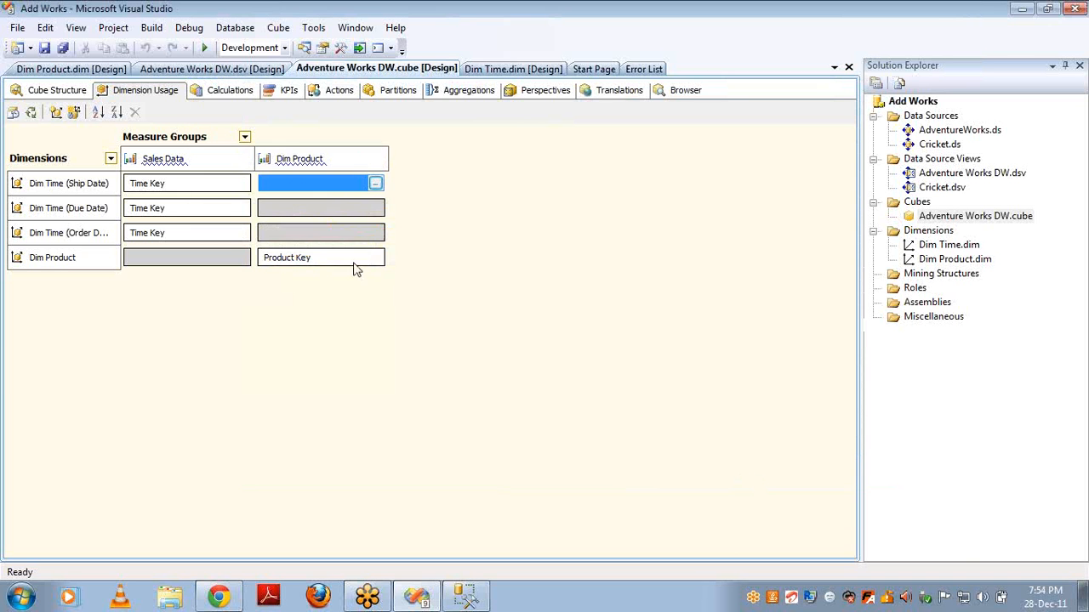
Check in the cube structure that Dim Product is present as both a measure group and a dimension.
left_click(56, 91)
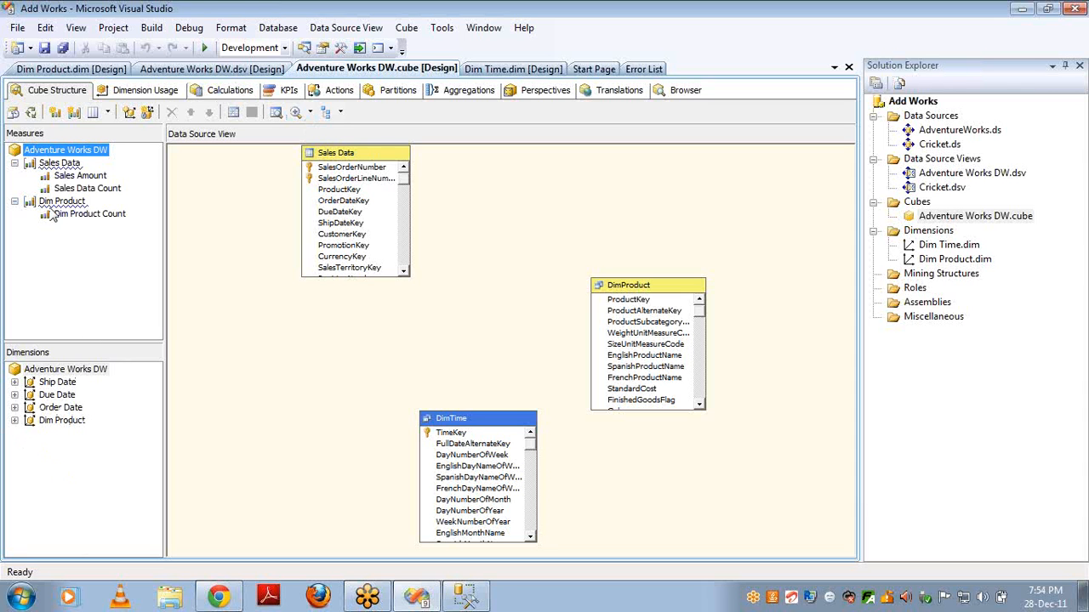
left_click(16, 202)
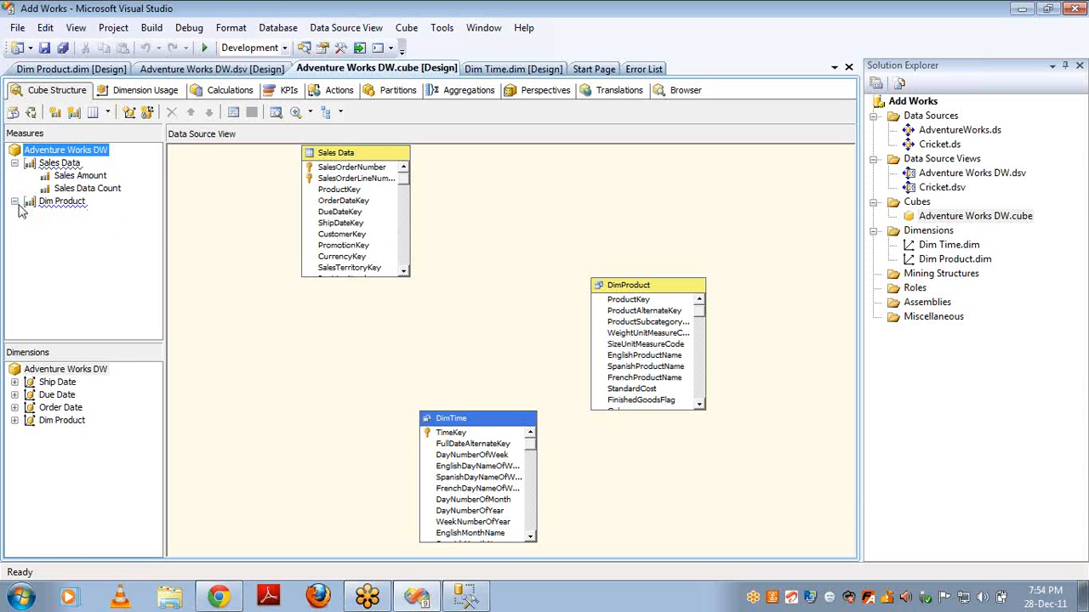
left_click(49, 424)
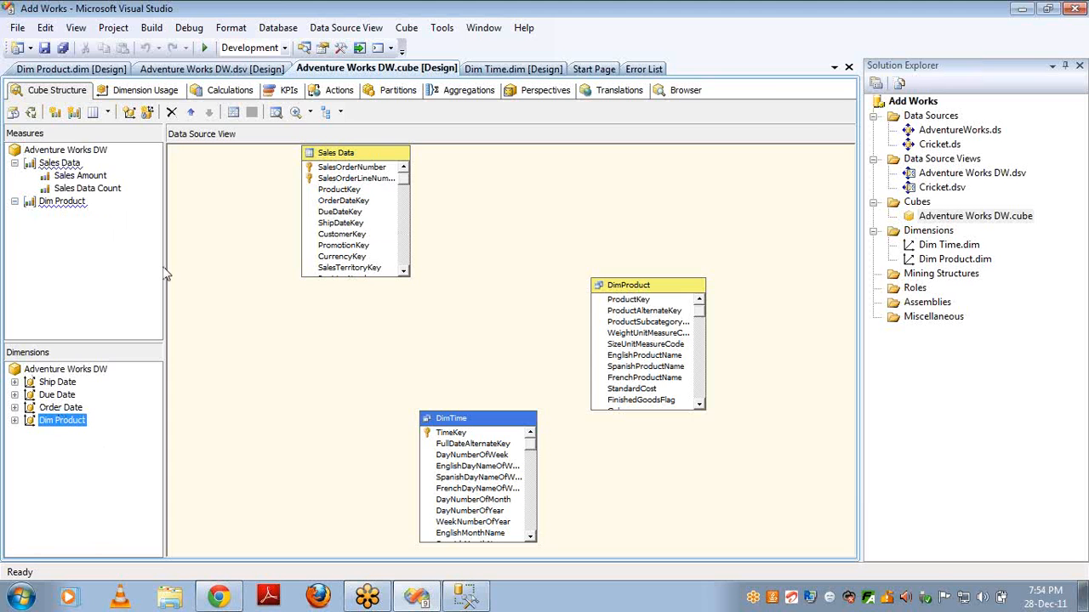
Inspect the relationship between the Dim Product dimension and the Dim Product measure group in the dimension usage, without changing it.
left_click(134, 98)
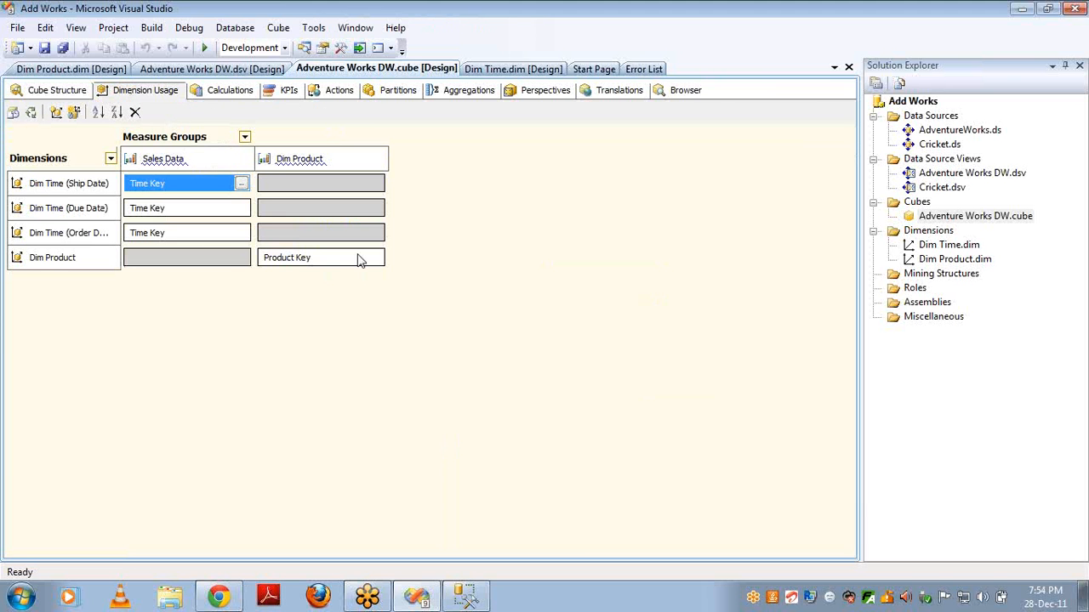
left_click(381, 265)
left_click(380, 262)
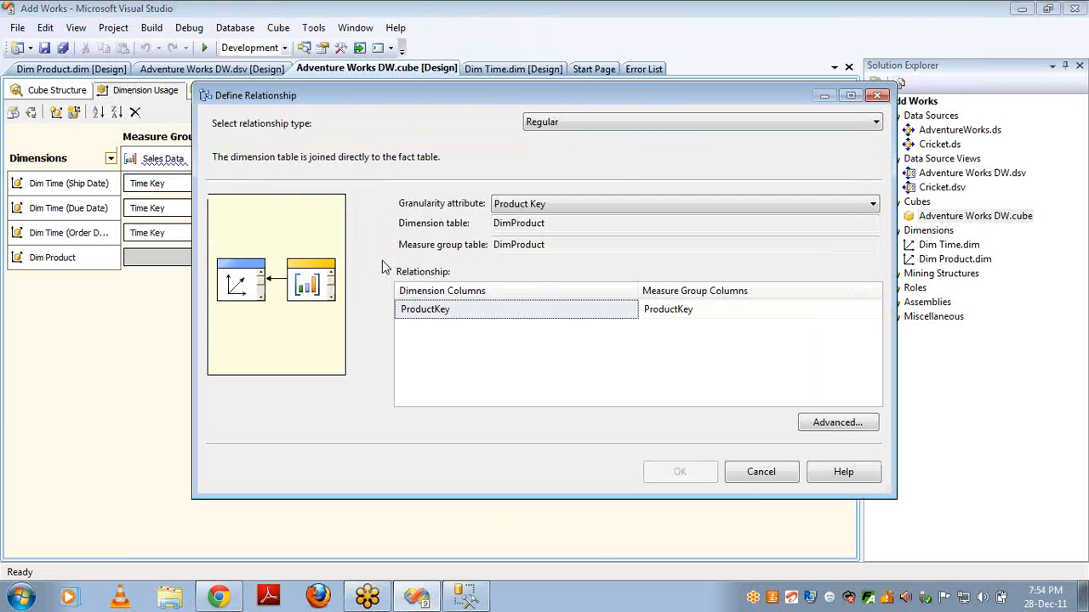
left_click(753, 473)
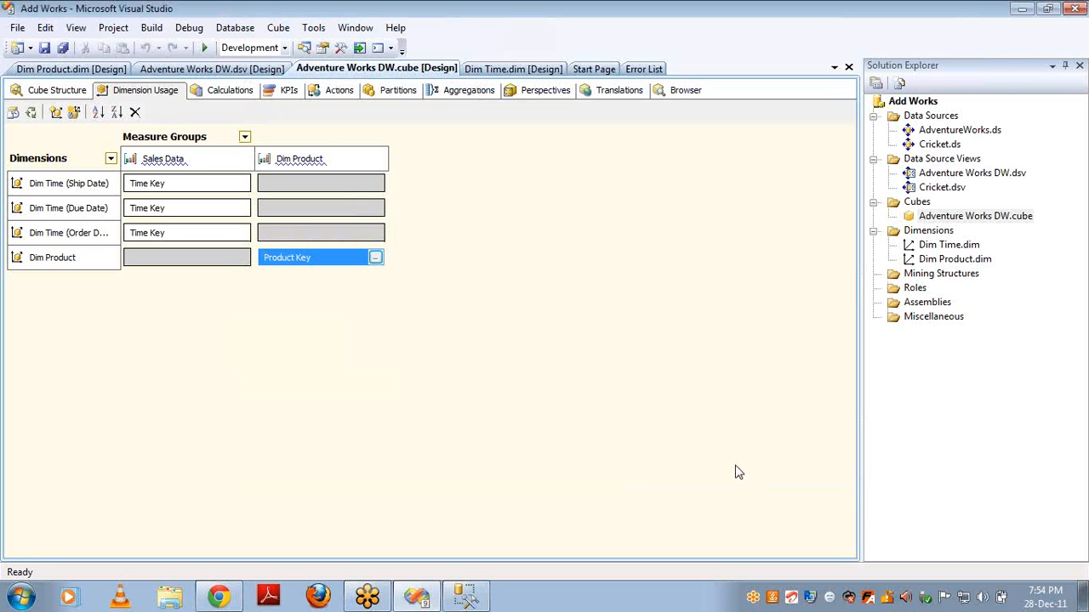
Compare it with the relationship definition and available types for Dim Time (Ship Date) and Dim Product, leaving it unchanged.
double_click(377, 184)
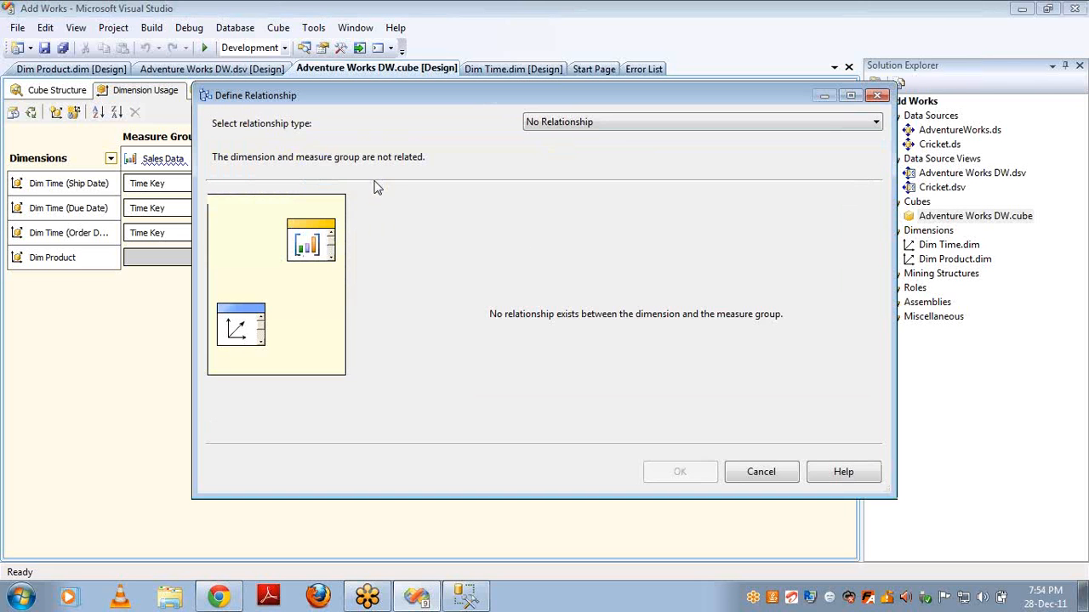
left_click(617, 124)
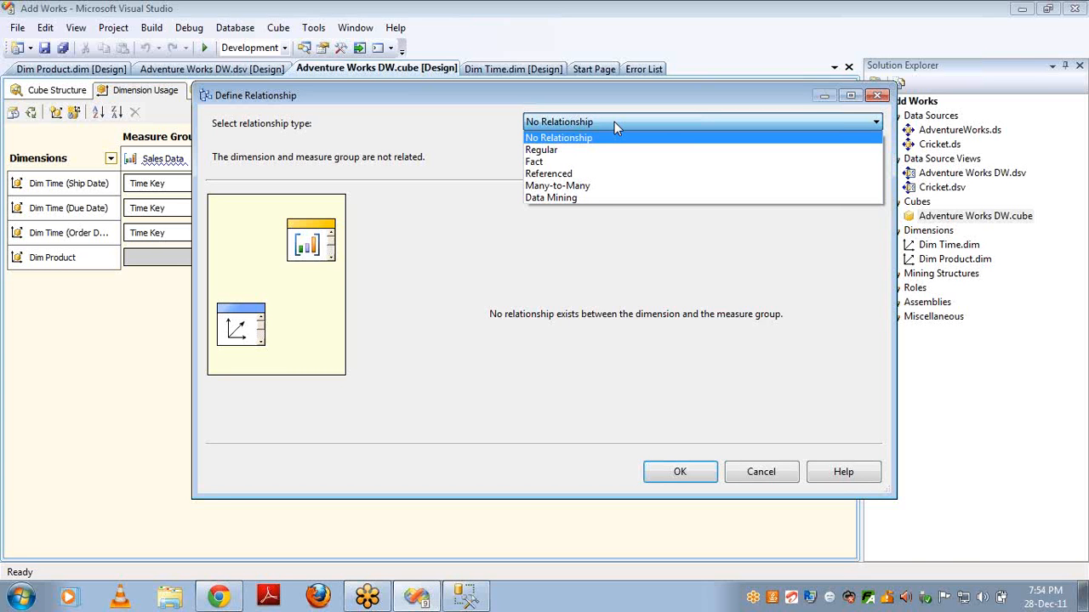
left_click(763, 472)
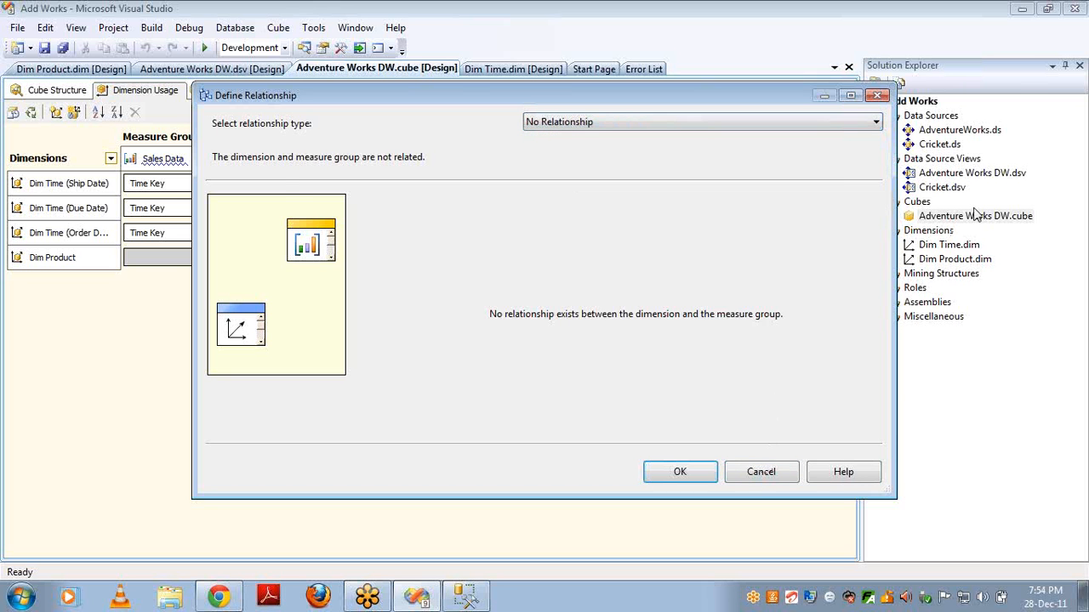
left_click(762, 471)
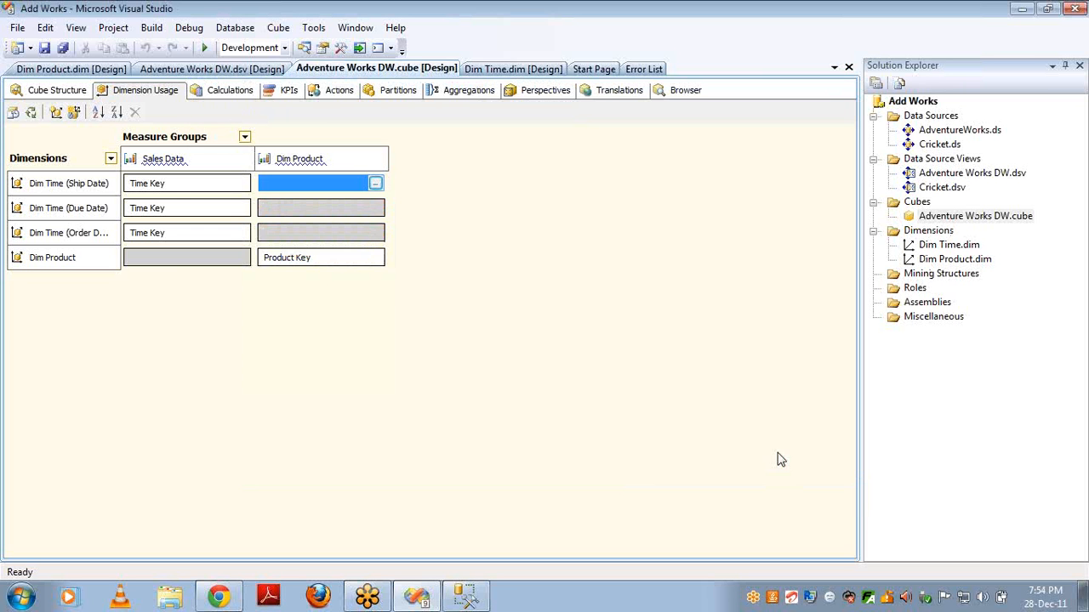
Open the Cricket data source view and examine how the Match and MatchBatsmanFact tables are linked.
double_click(935, 190)
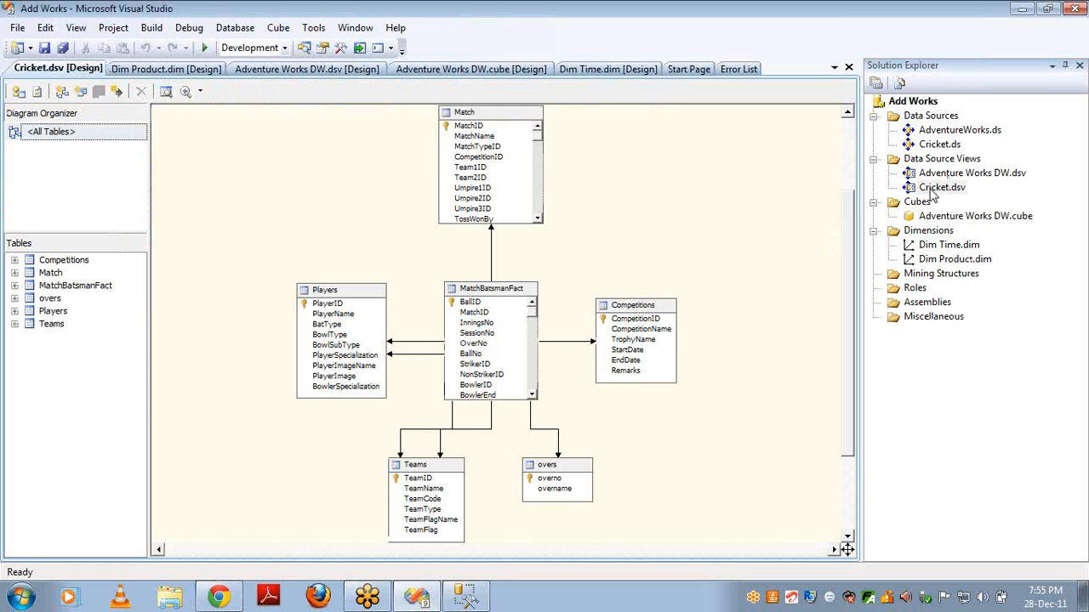
left_click(491, 126)
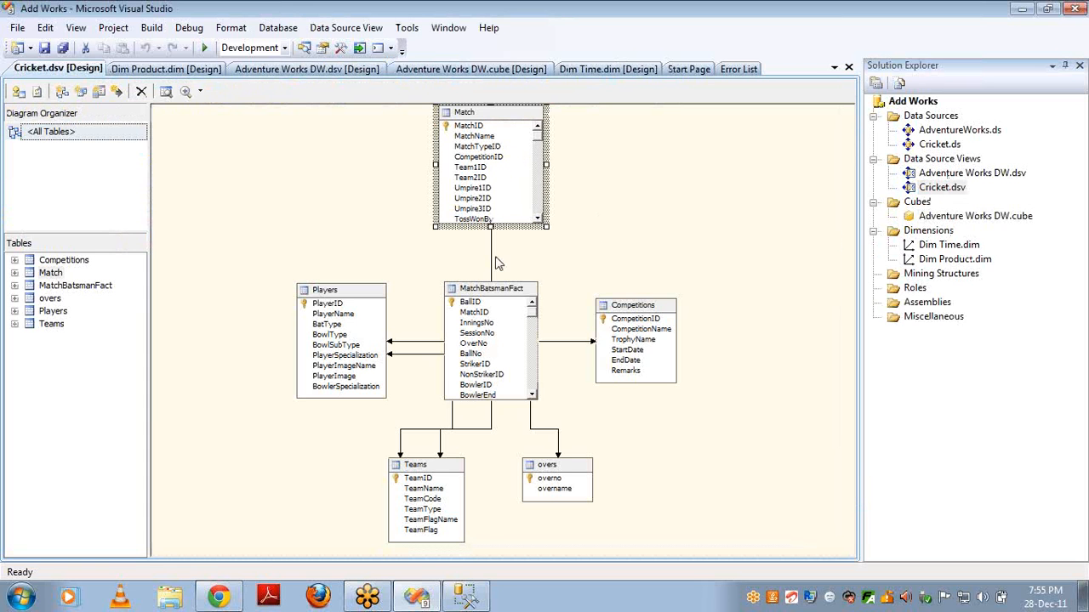
left_click(496, 291)
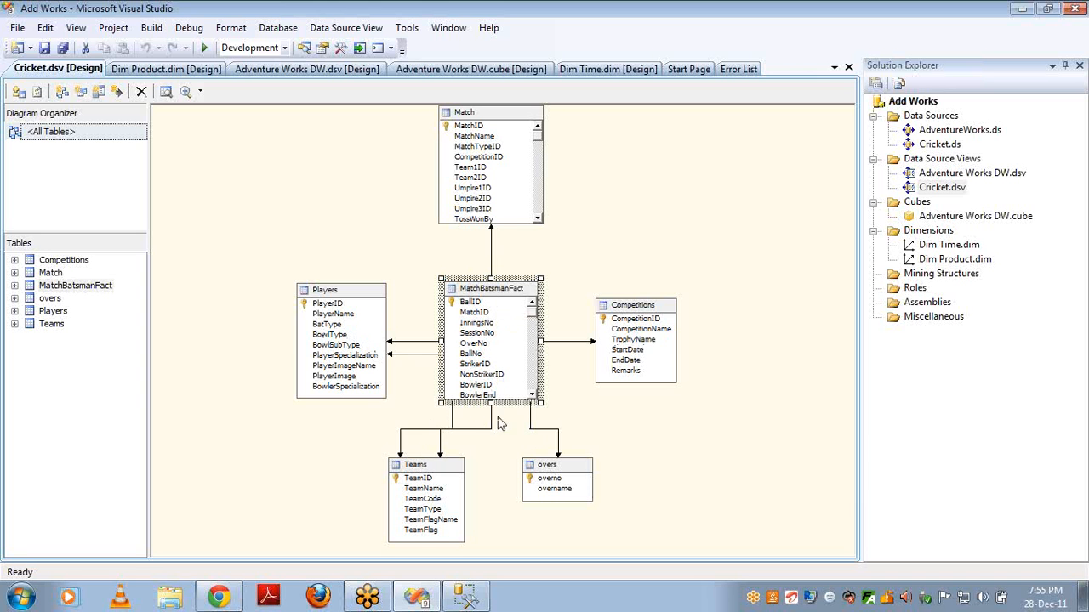
Open the table selection of the Cricket data source view and remove Competitions from the included objects.
right_click(557, 247)
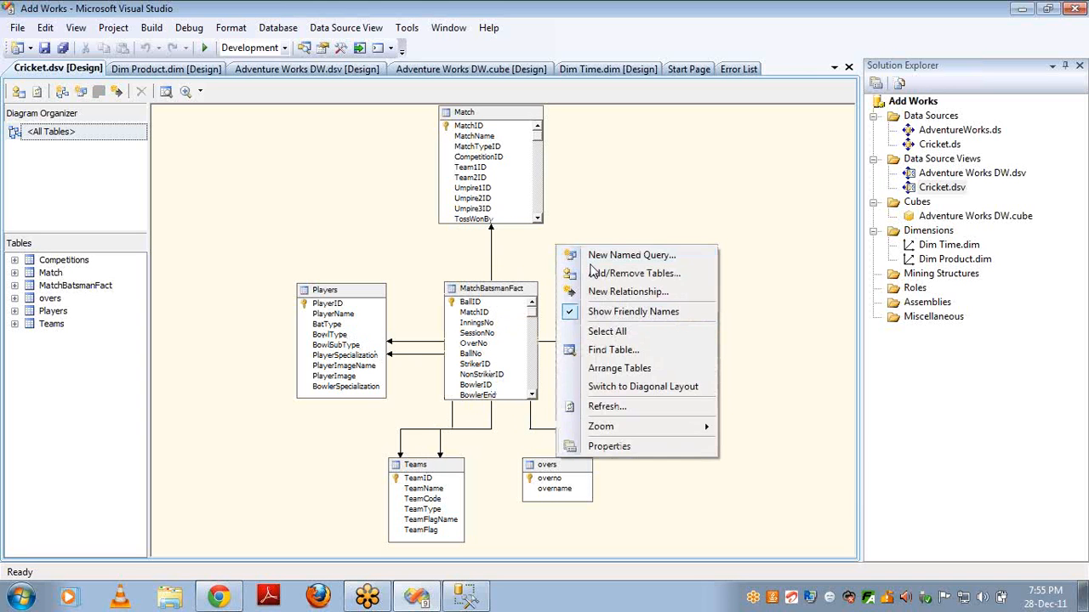
key("Escape")
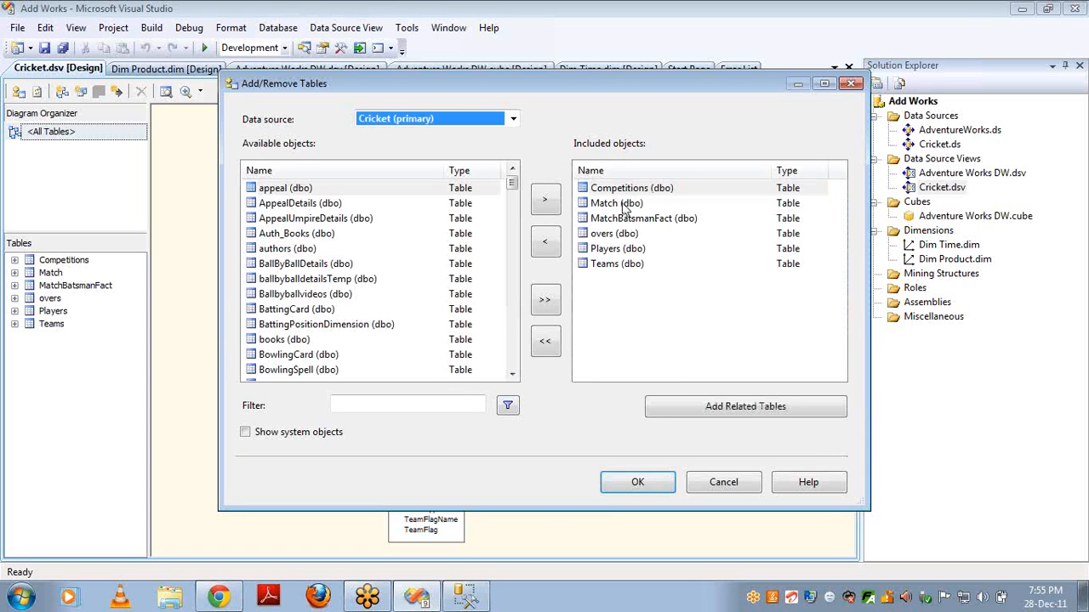
left_click(617, 236)
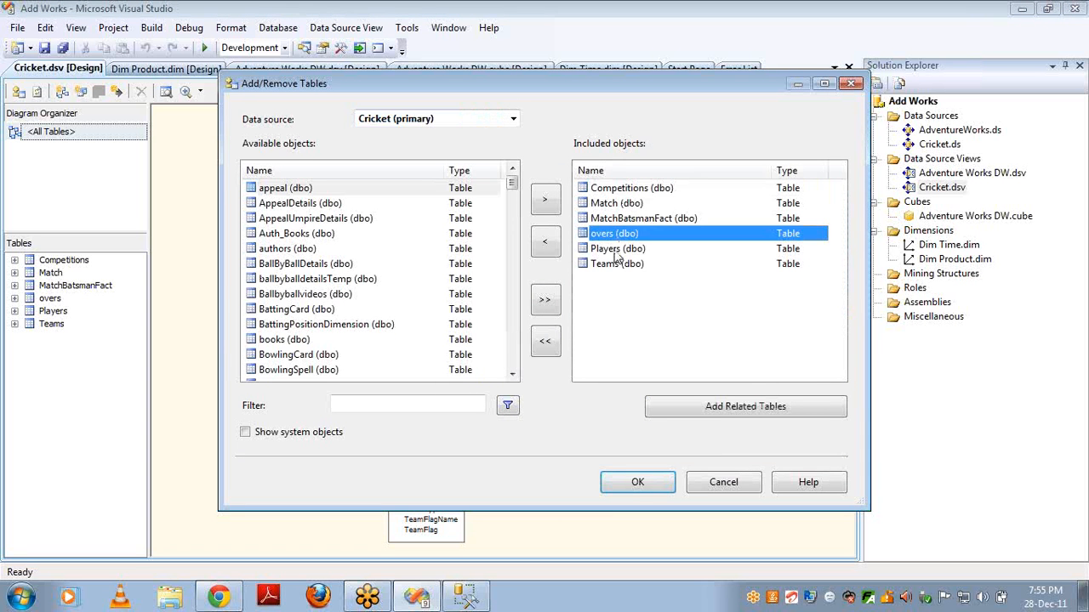
left_click(616, 248, "shift")
left_click(612, 264, "shift")
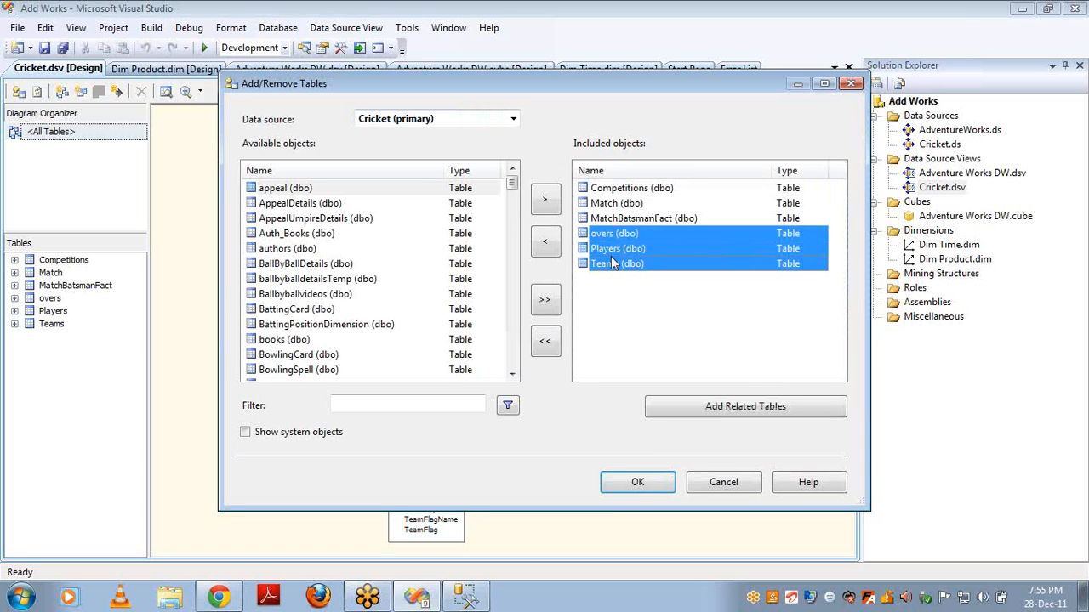
left_click(616, 201, "shift")
double_click(616, 192)
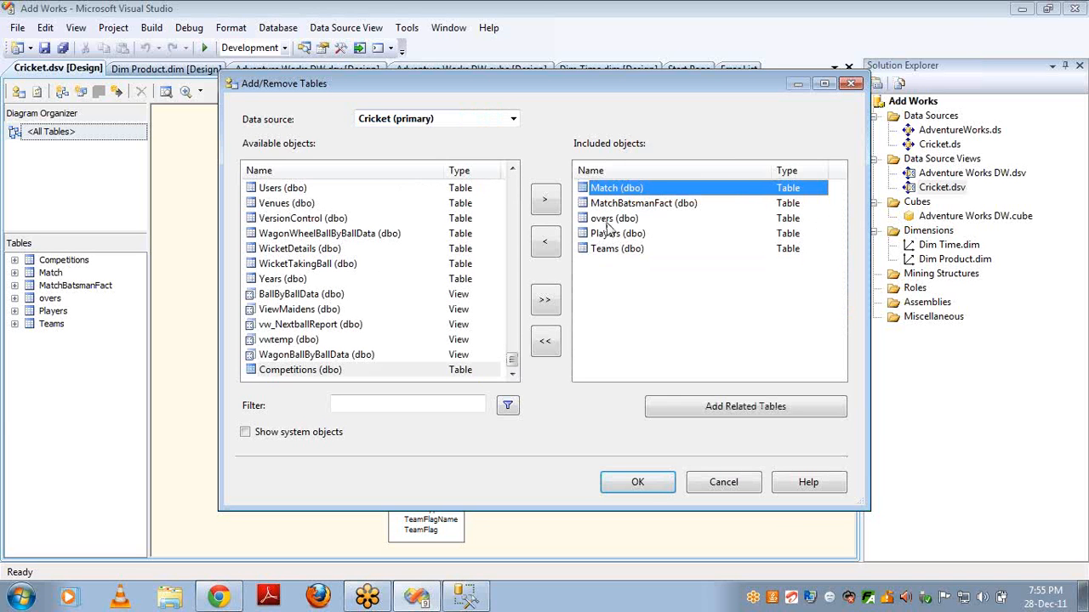
Add the tables related to Match, overs, Players and Teams to the data source view, and rearrange the diagram's tables.
left_click(610, 221, "ctrl")
left_click(609, 235, "ctrl")
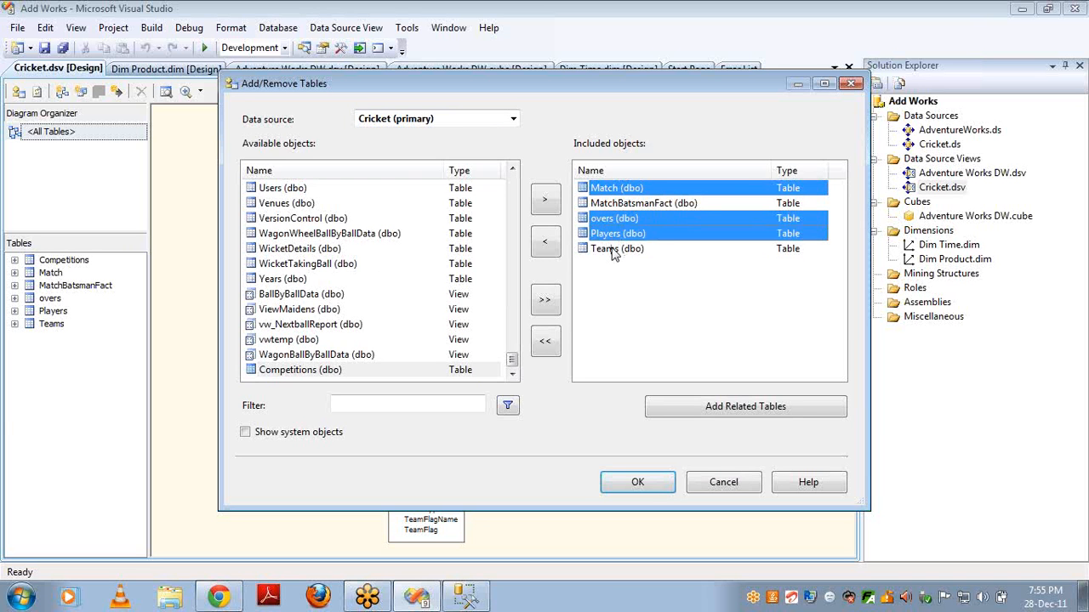
left_click(611, 249, "ctrl")
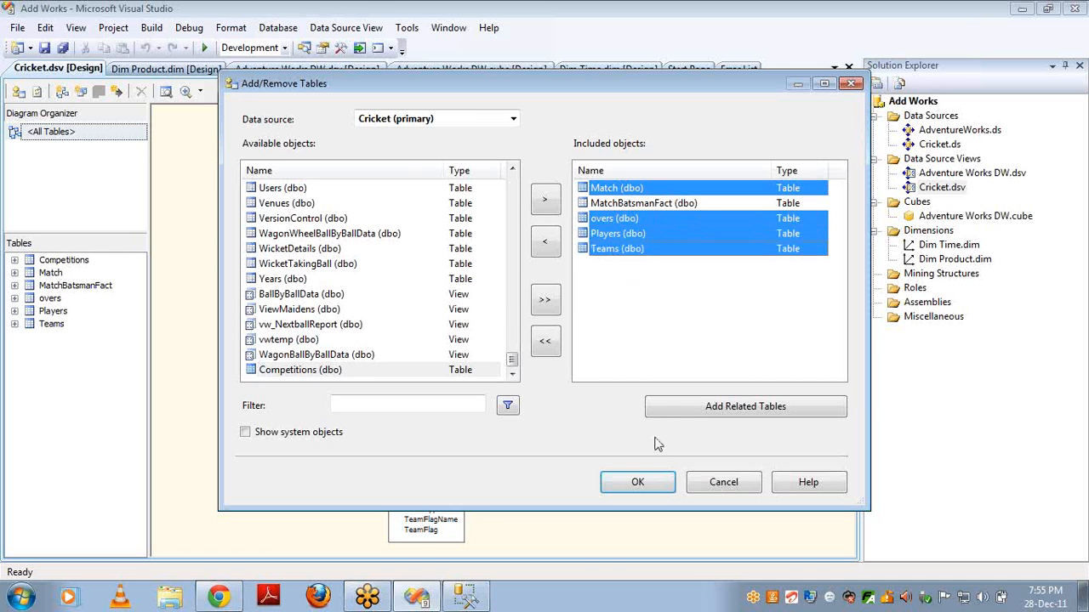
left_click(691, 412)
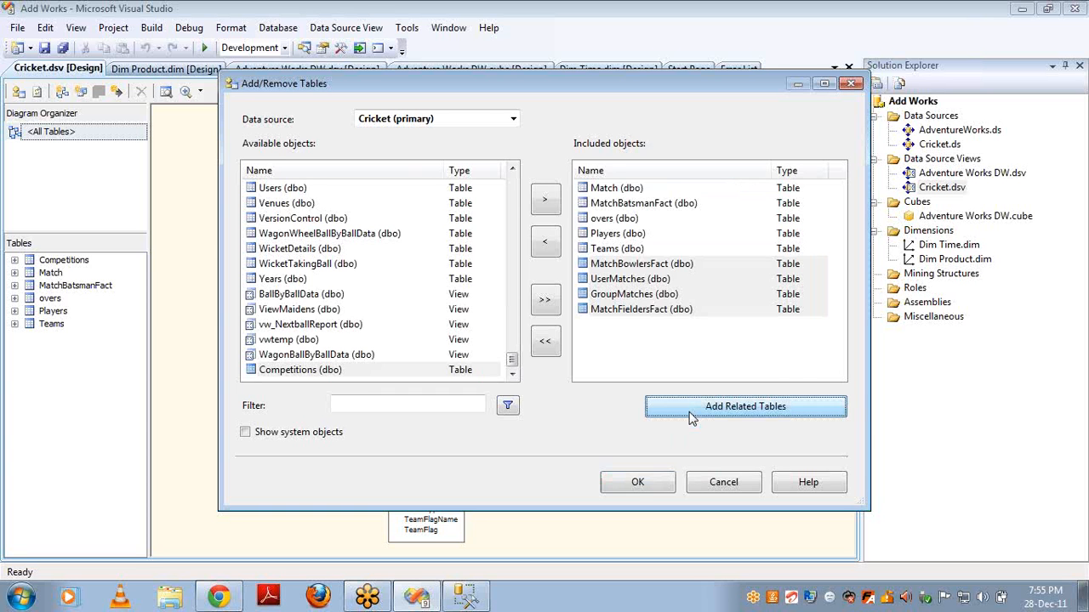
left_click(653, 483)
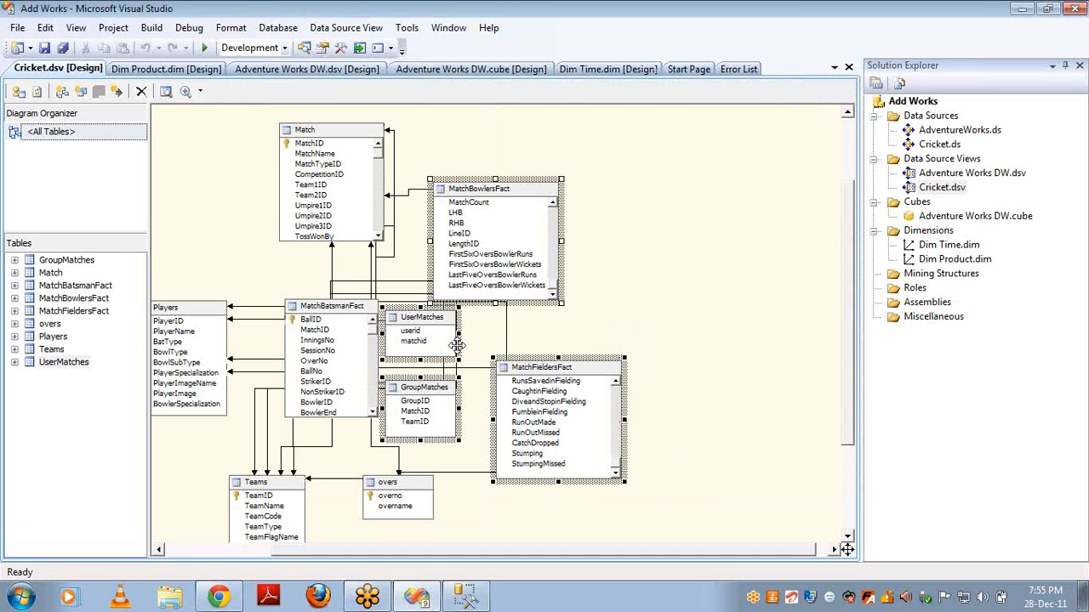
right_click(621, 251)
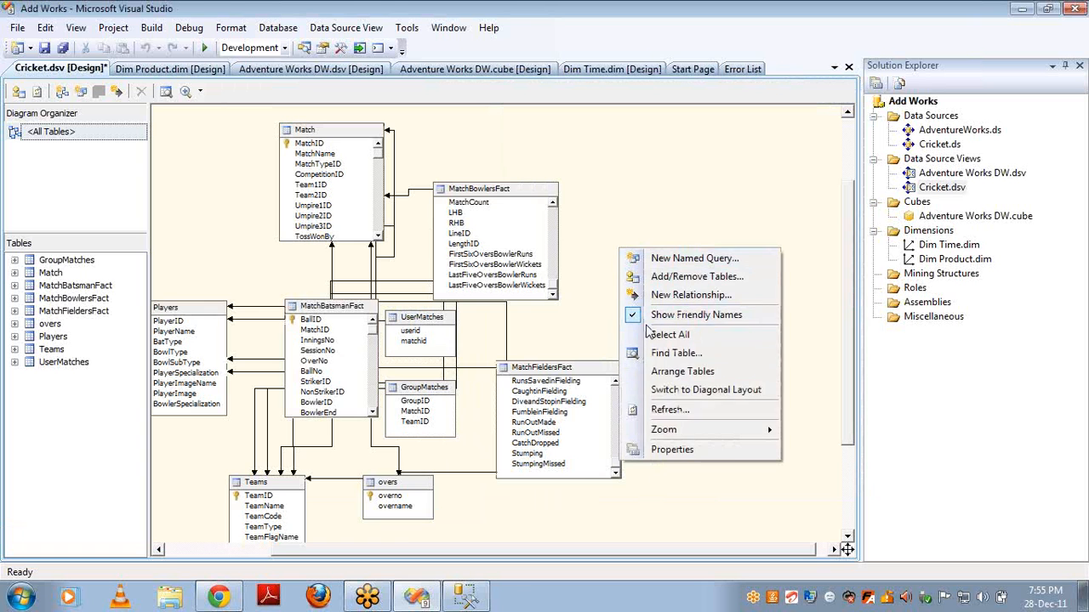
left_click(669, 372)
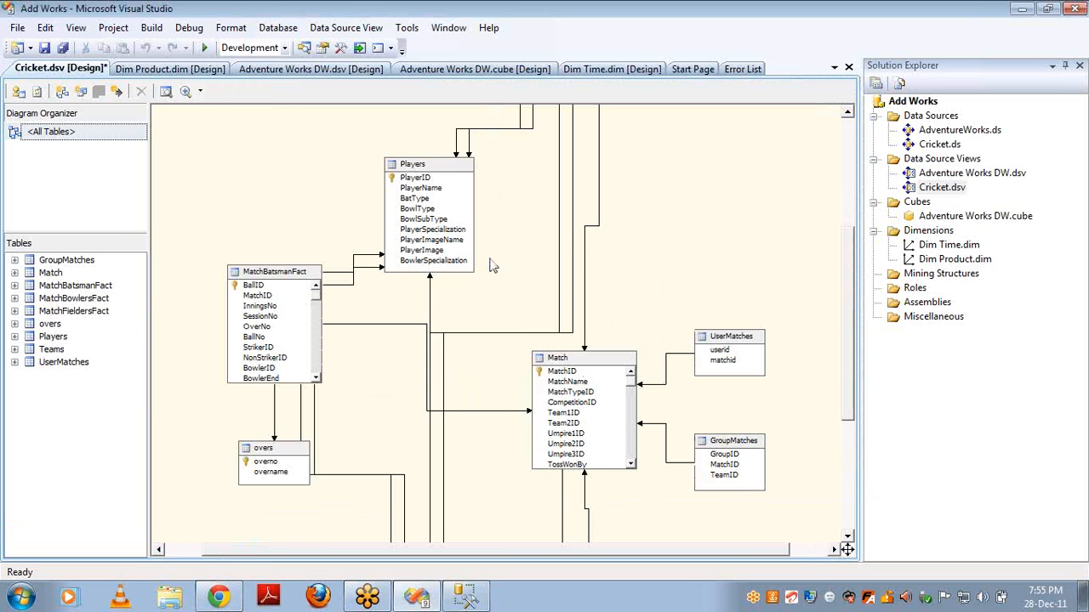
Examine how the MatchBatsmanFact and MatchBowlersFact tables relate to the shared Players table in the diagram.
left_click(296, 276)
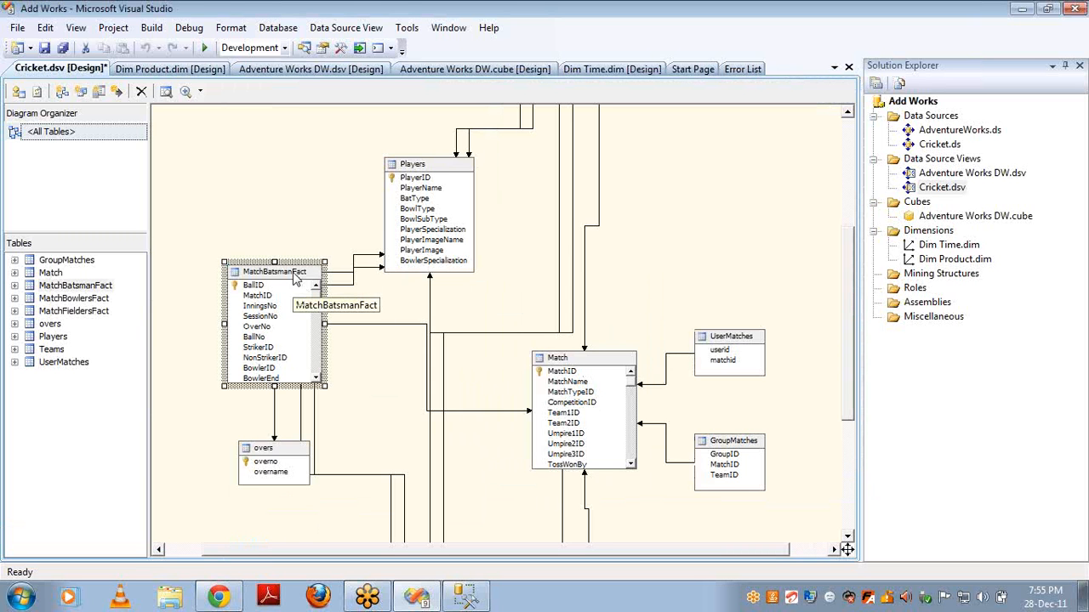
left_click(422, 175)
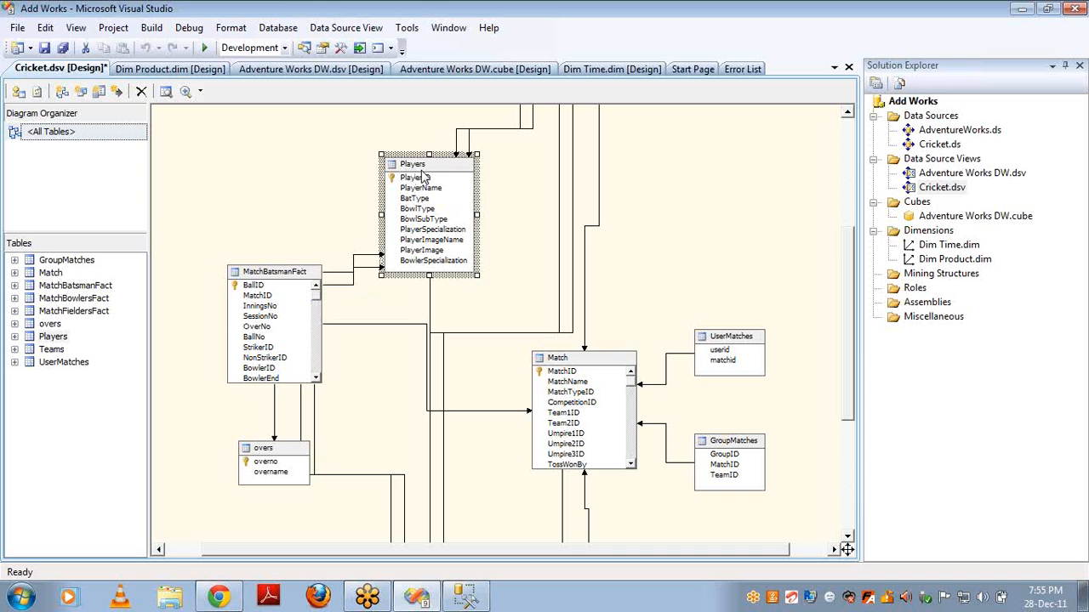
left_click(847, 113)
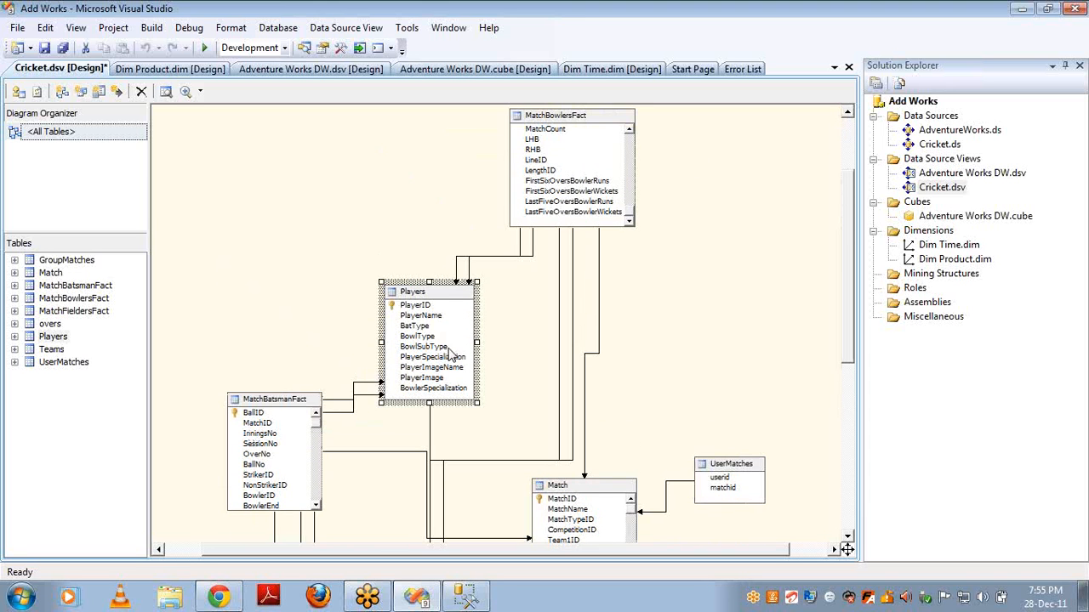
left_click(567, 128)
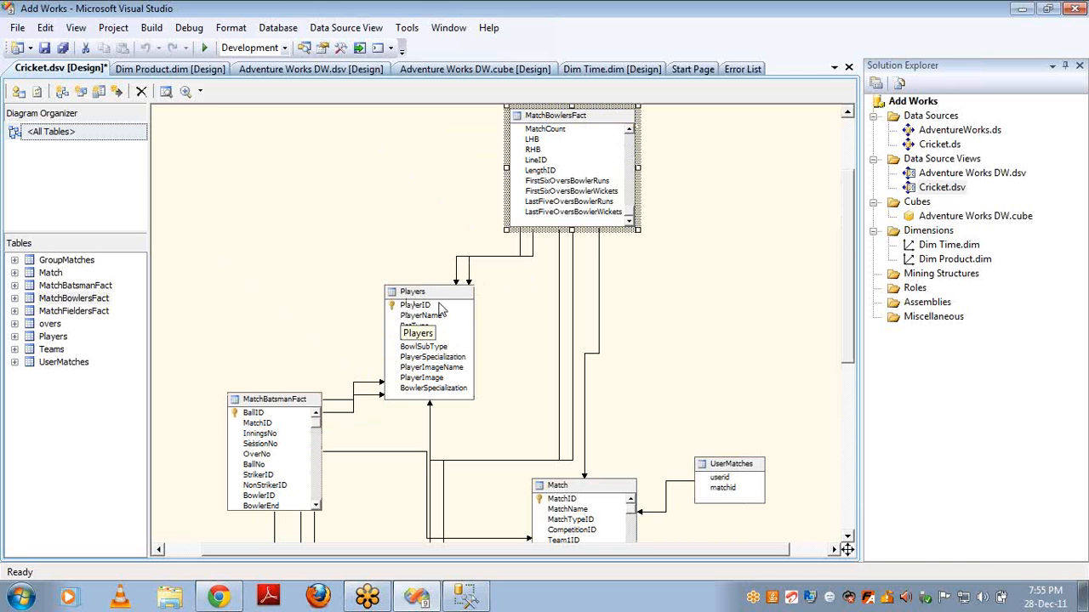
Open the Adventure Works DW data source view and check its table selection without changing it.
double_click(933, 179)
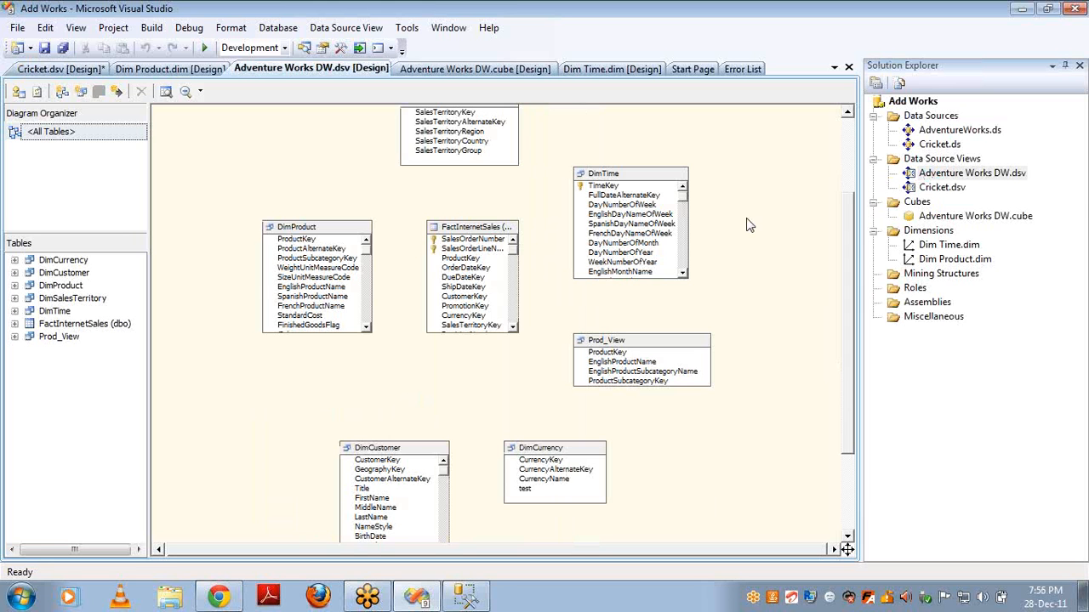
right_click(531, 166)
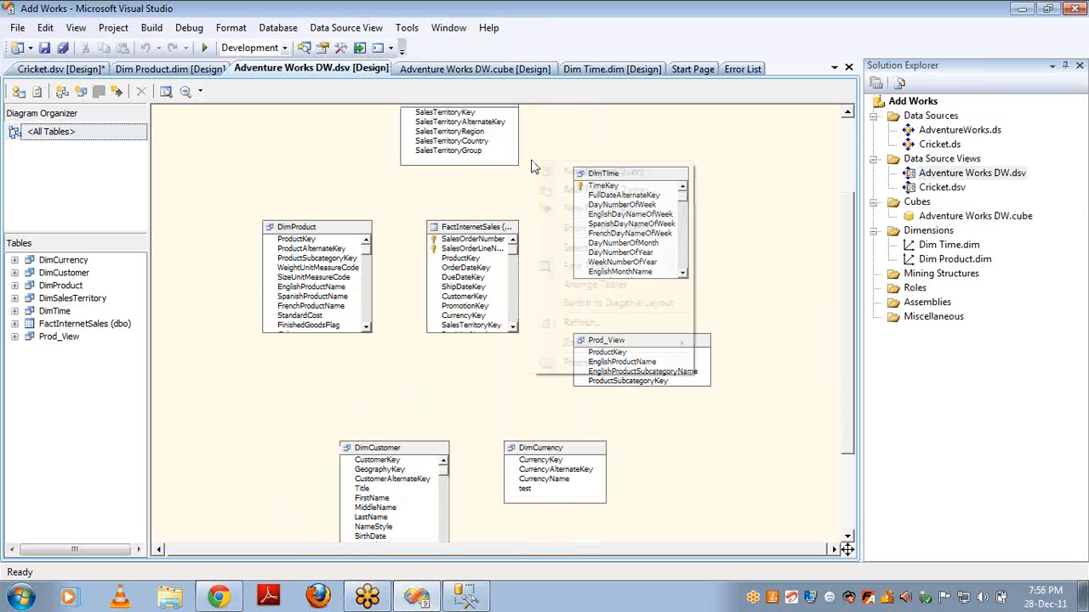
left_click(558, 190)
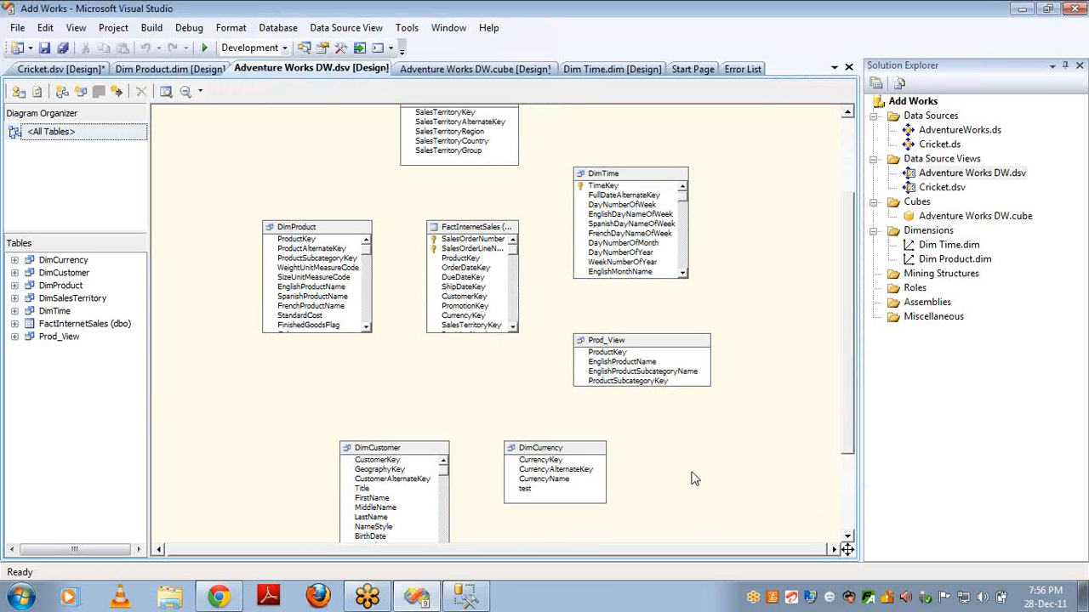
left_click(719, 482)
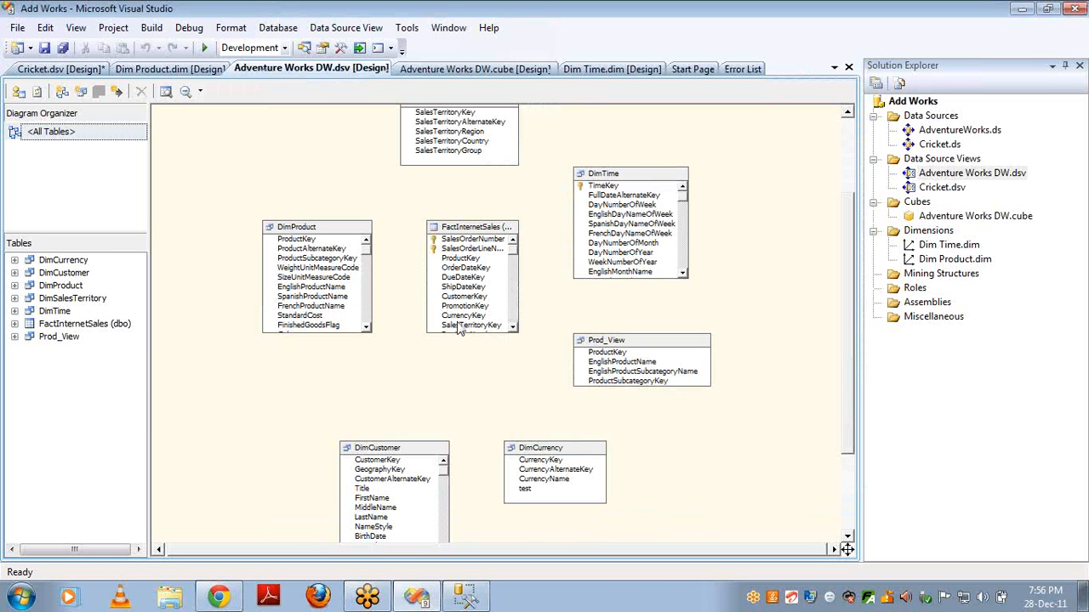
Relate ProductKey in FactInternetSales to ProductKey in DimProduct, and define a logical primary key on DimProduct.
left_click(476, 260)
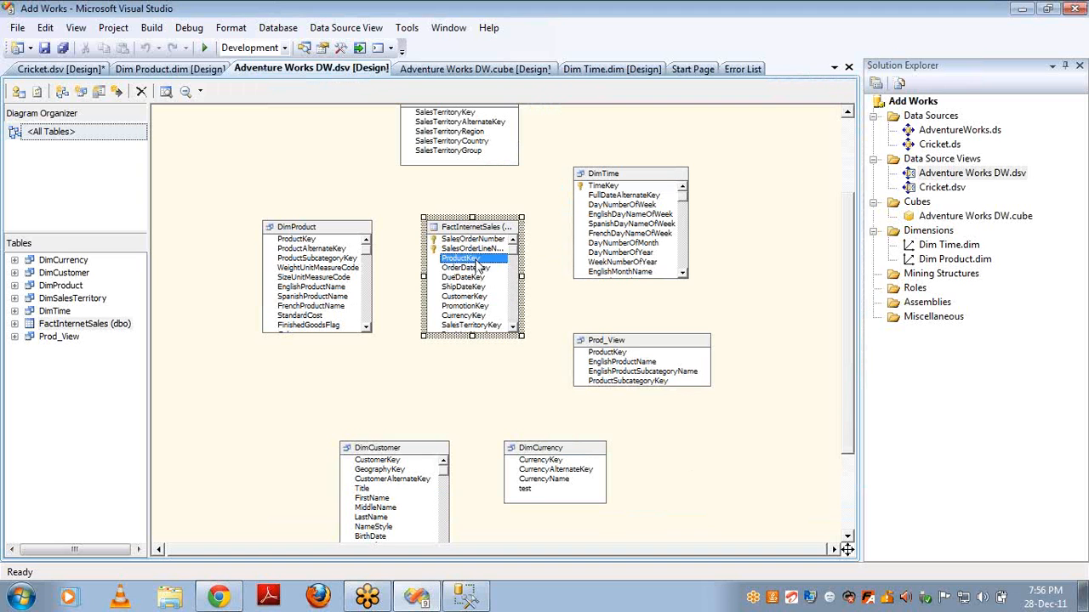
left_click_drag(479, 266, 296, 246)
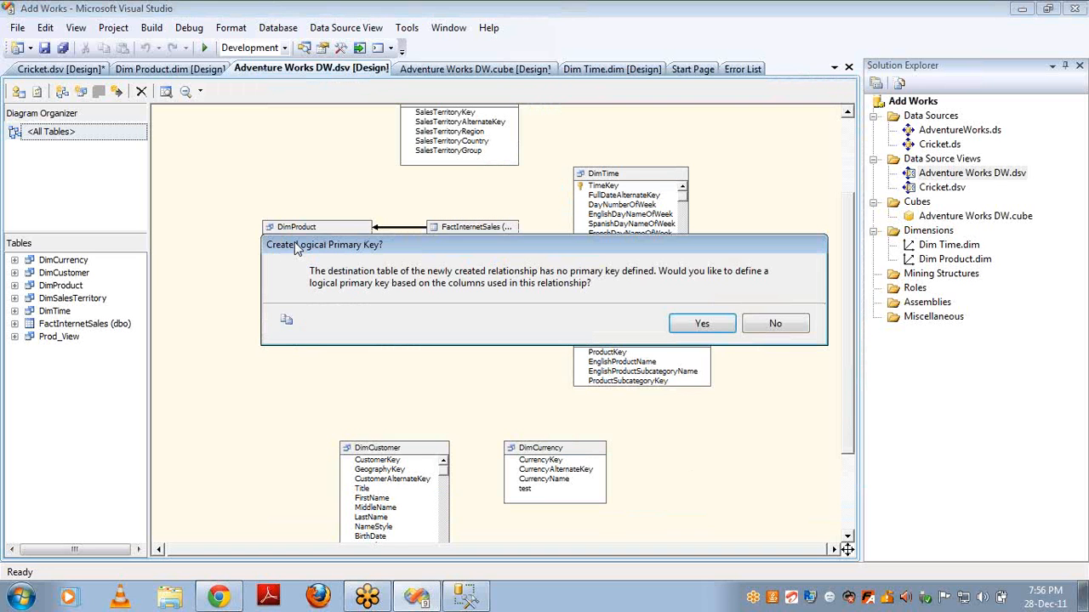
left_click(709, 323)
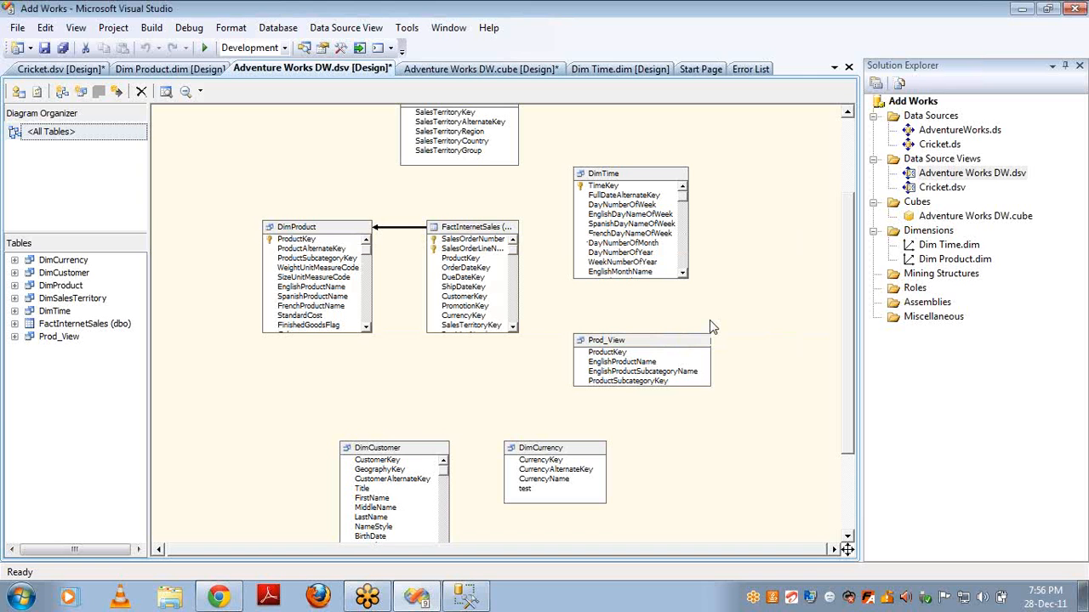
Add the DimProductSubcategory table below DimProduct in the diagram and relate DimProduct to it through ProductSubcategoryKey.
right_click(444, 193)
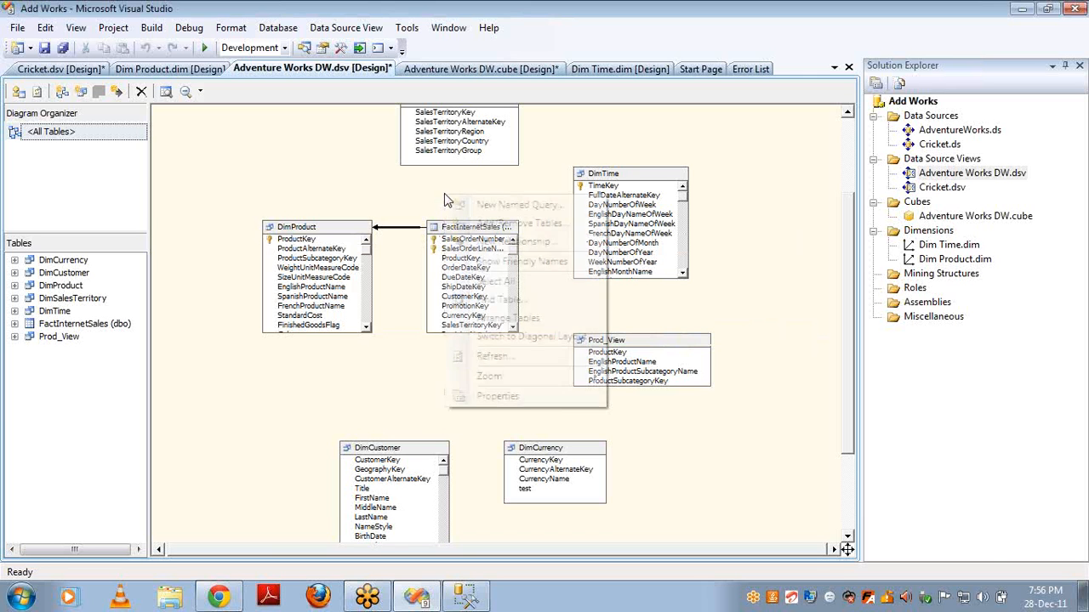
left_click(491, 222)
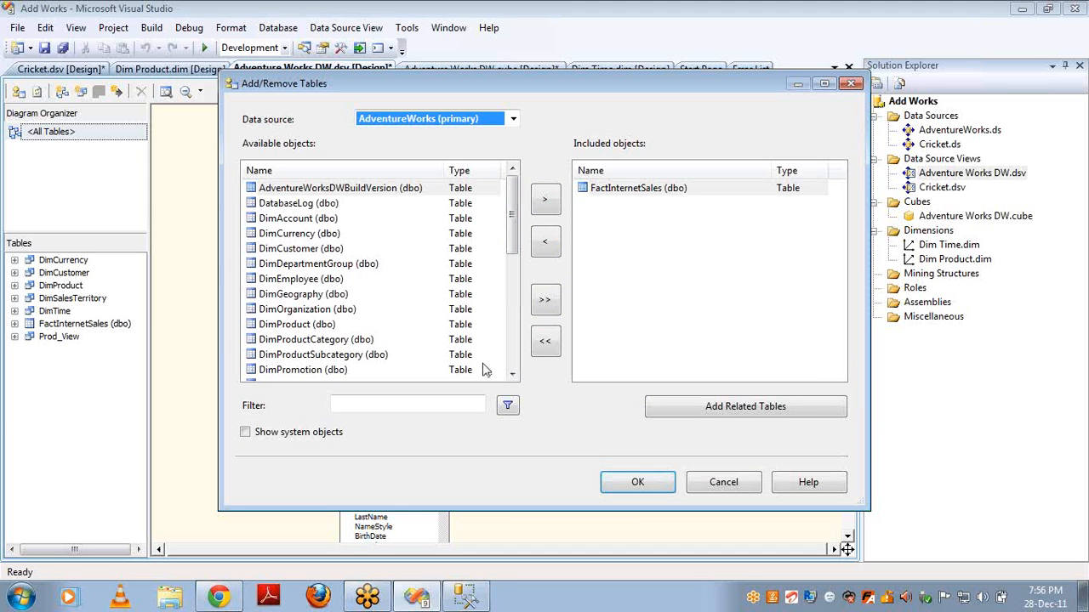
left_click(312, 341)
left_click(319, 356)
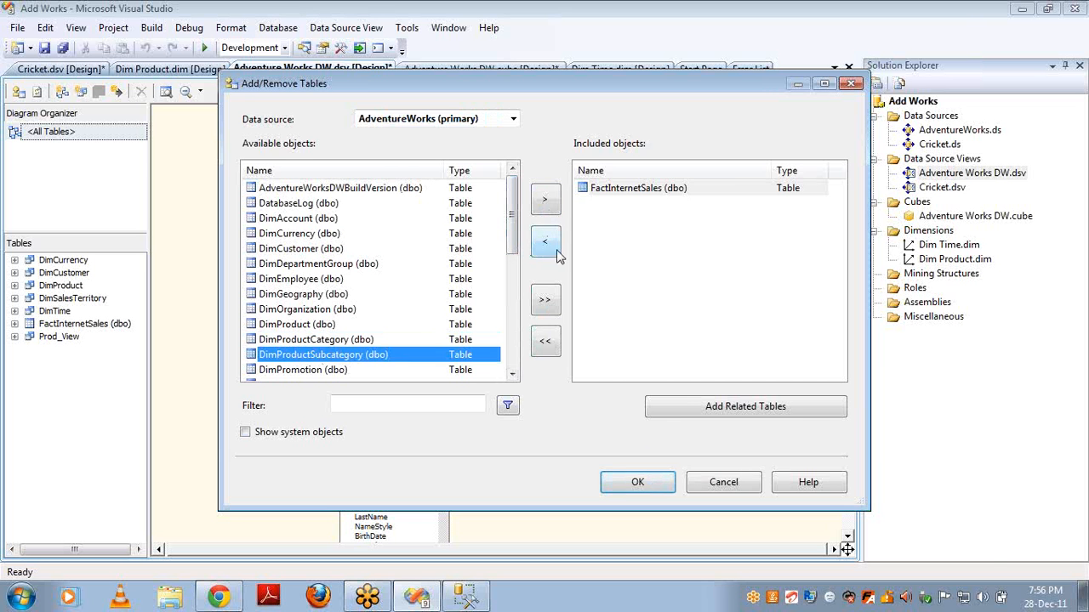
left_click(546, 200)
left_click(651, 487)
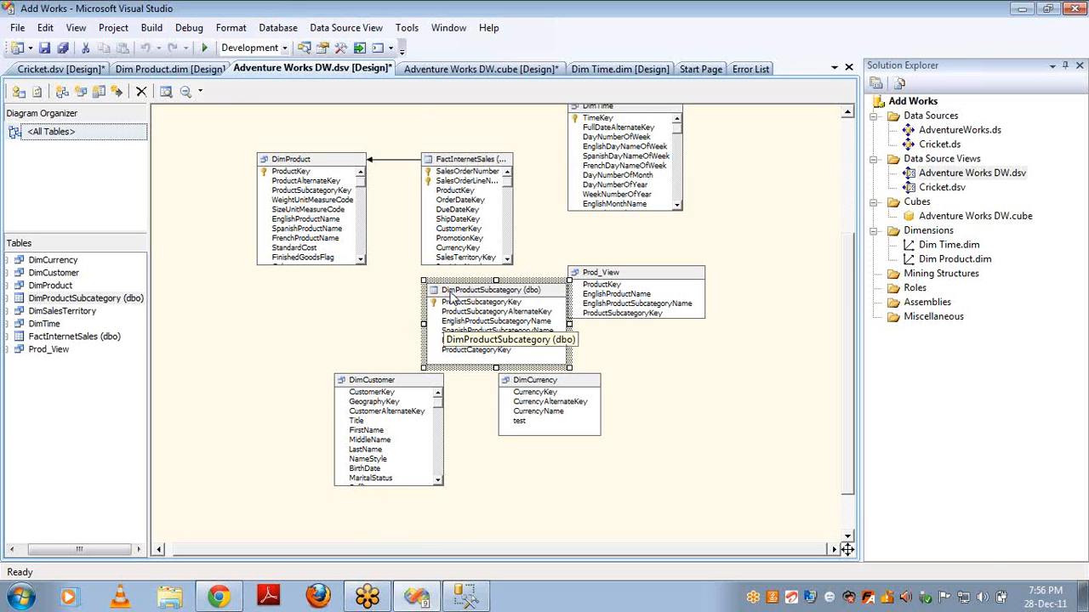
left_click_drag(448, 295, 246, 308)
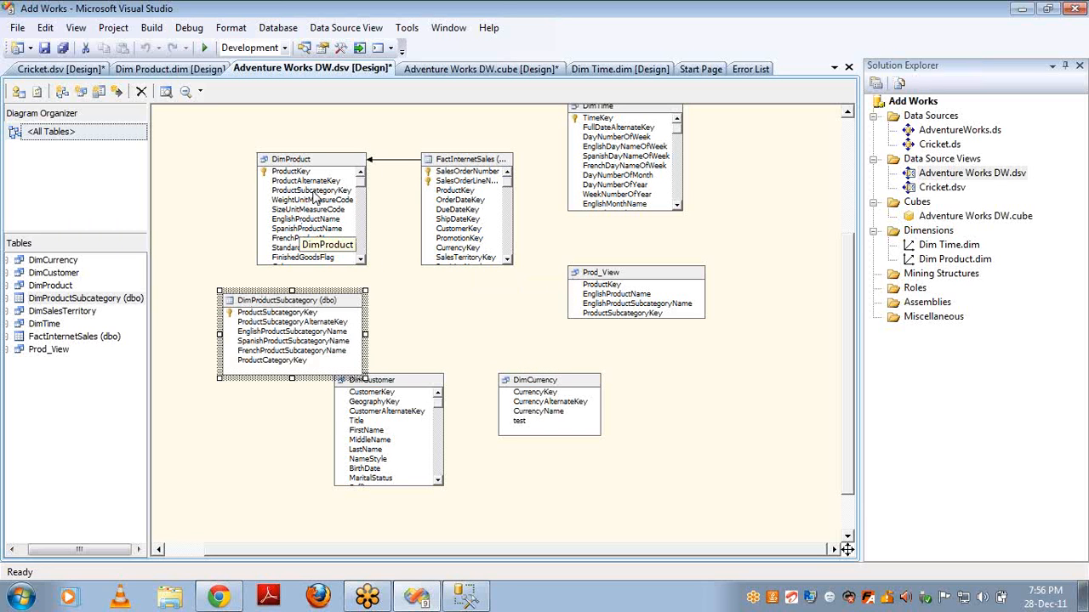
left_click_drag(313, 194, 287, 319)
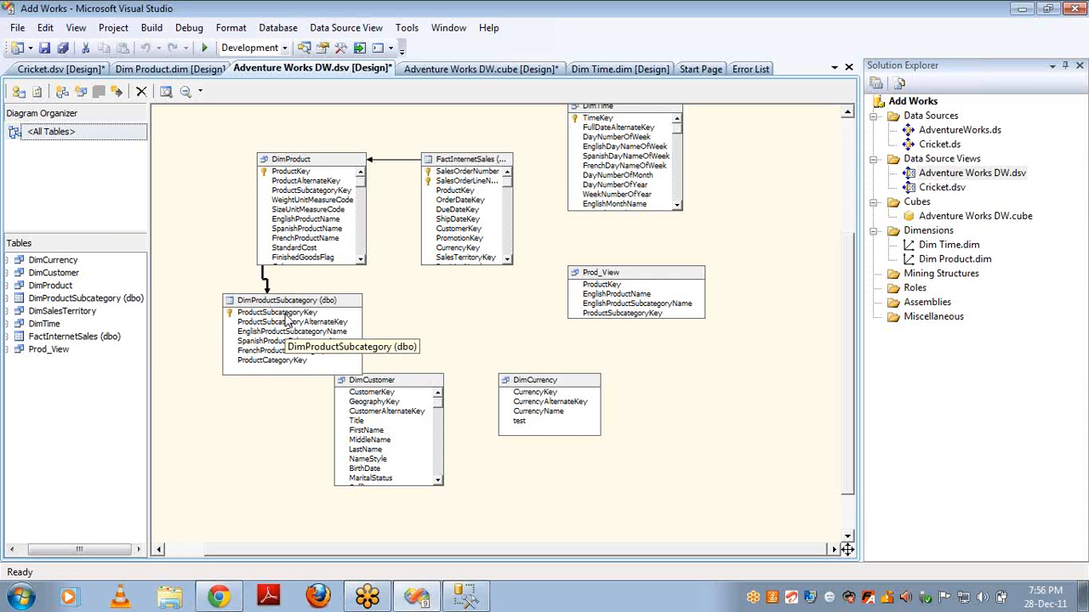
Examine how FactInternetSales connects to DimProductSubcategory through the intermediate DimProduct table in the diagram.
left_click(466, 164)
left_click(343, 170)
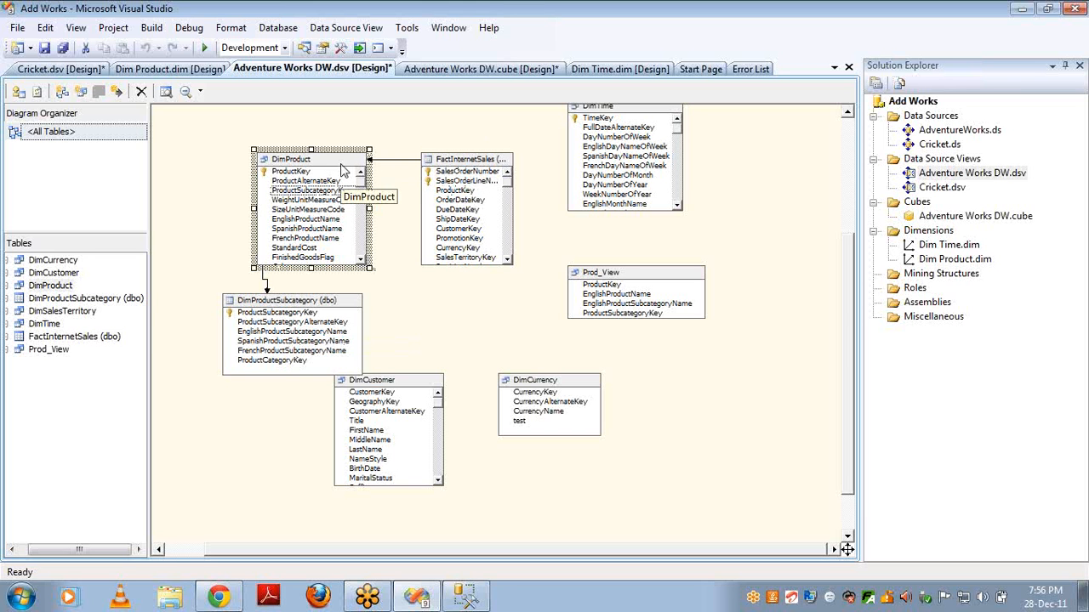
left_click(305, 306)
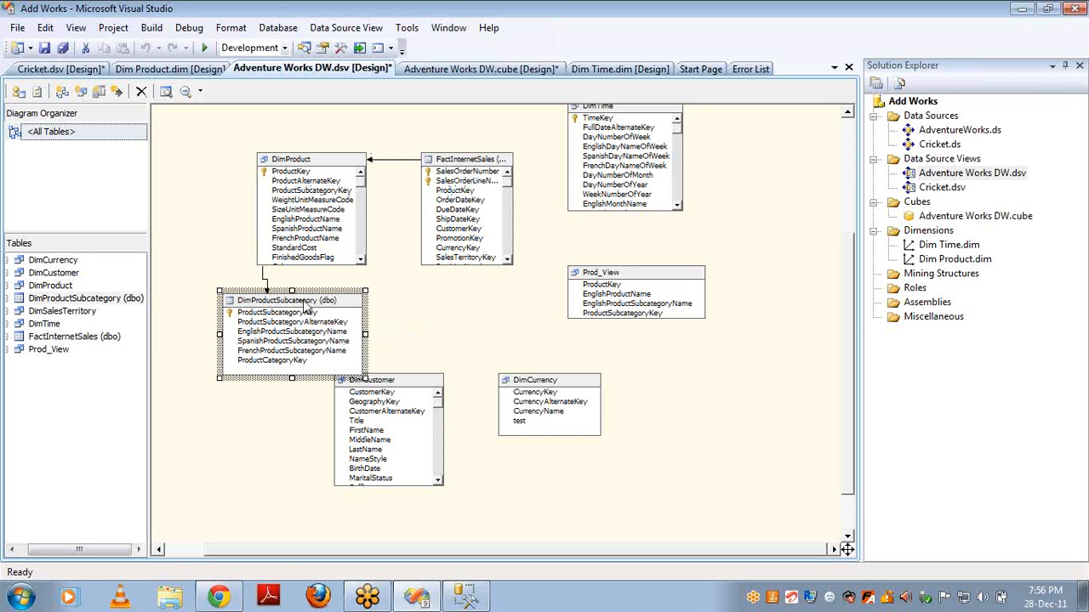
left_click(457, 162)
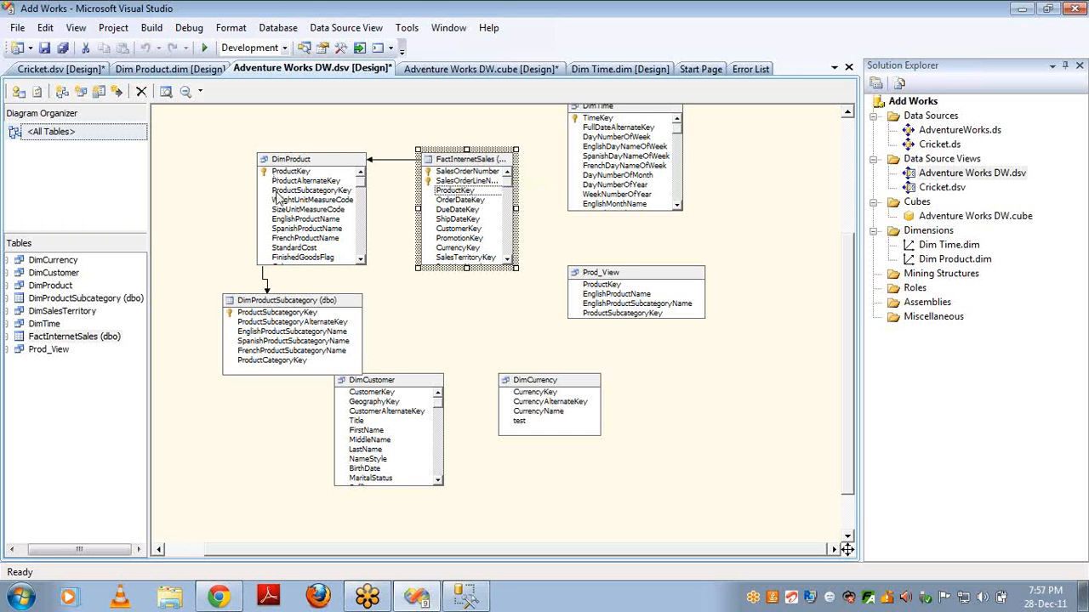
left_click(292, 161)
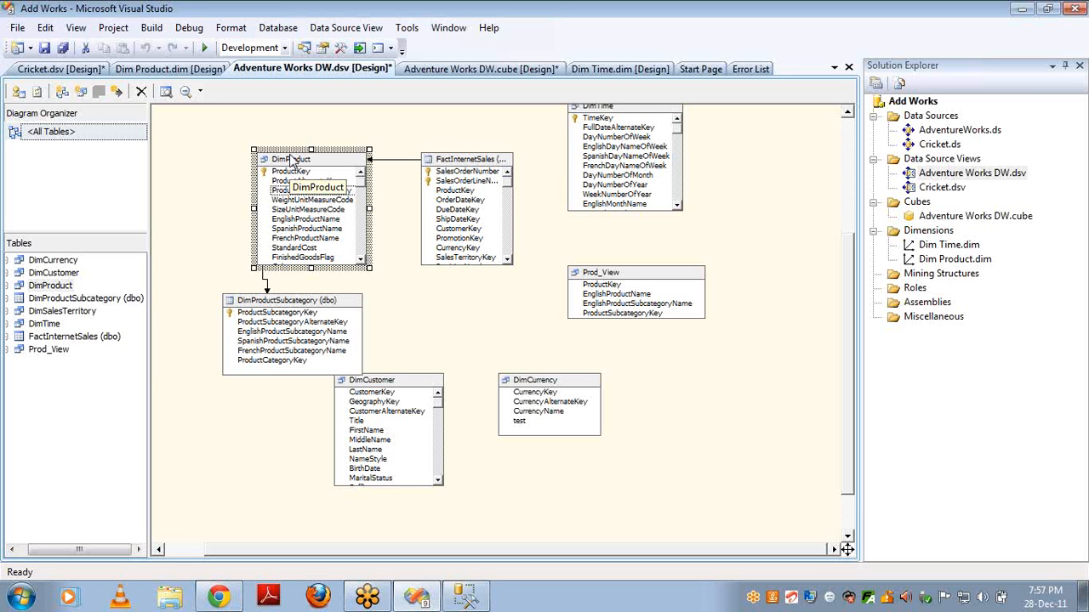
left_click(291, 299)
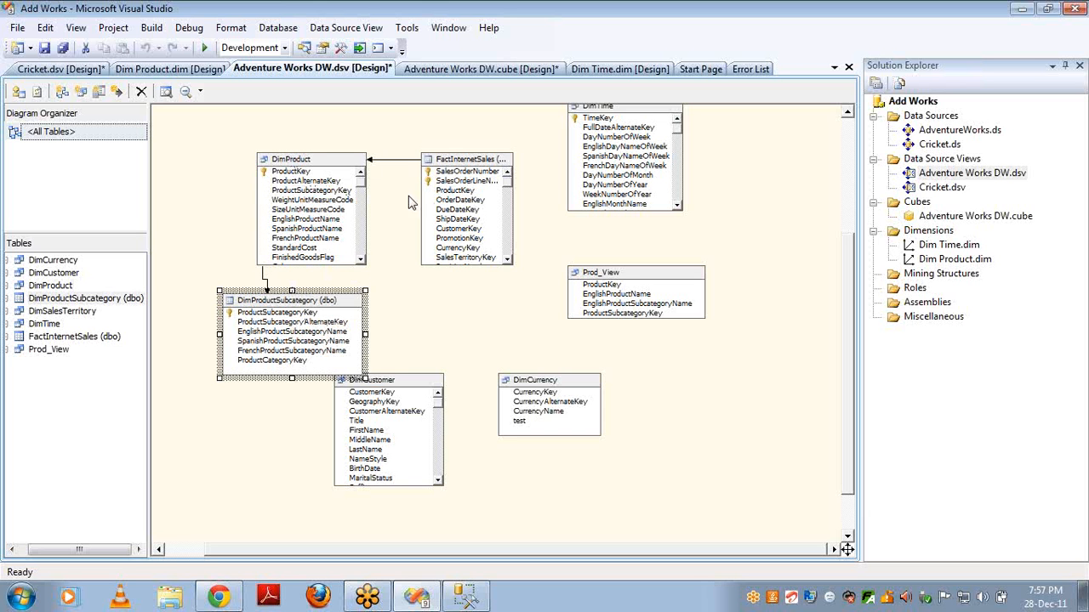
left_click(460, 161)
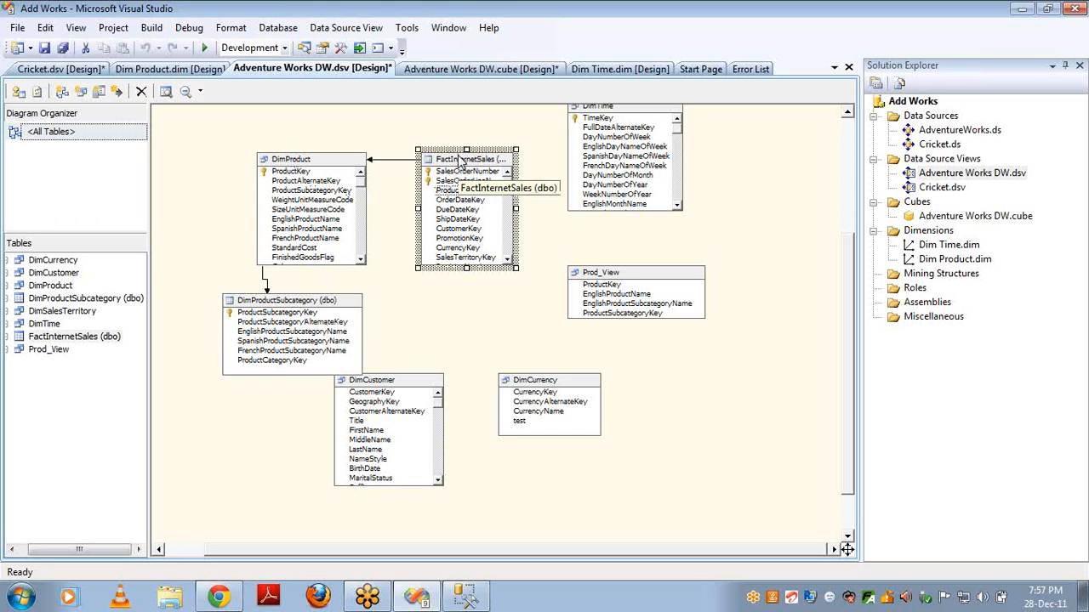
left_click(335, 163)
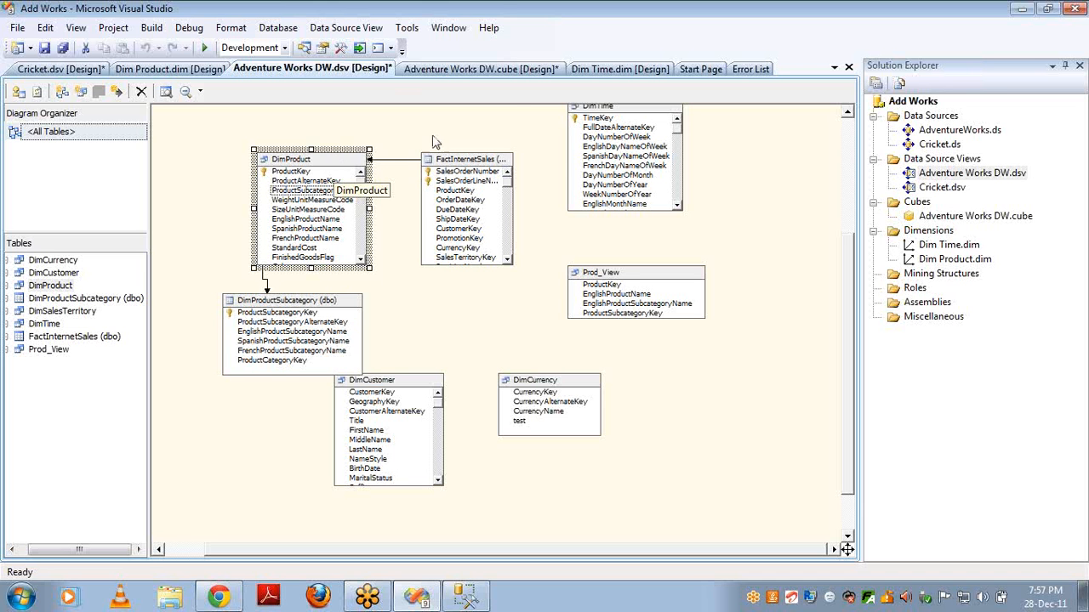
Open the Adventure Works DW cube and review the available relationship types between Dim Time (Ship Date) and the Dim Product measure group.
double_click(948, 217)
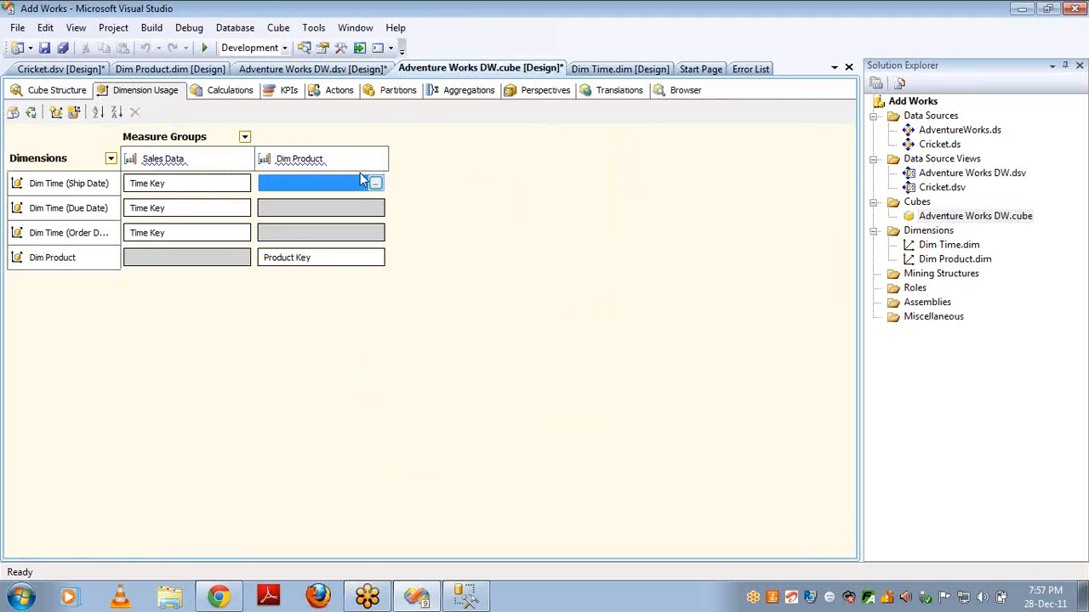
left_click(374, 183)
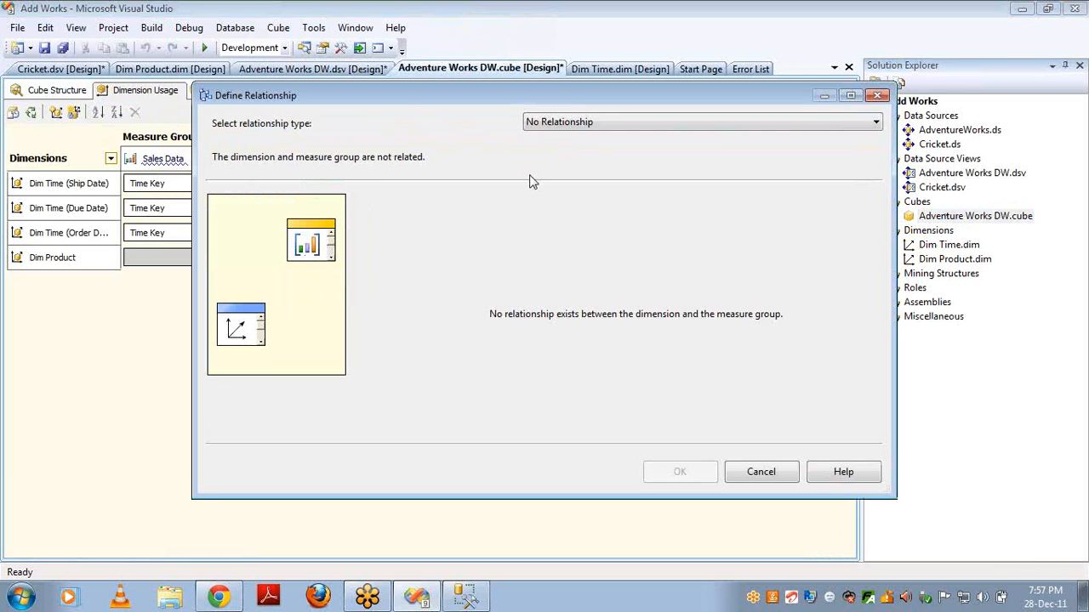
left_click(586, 128)
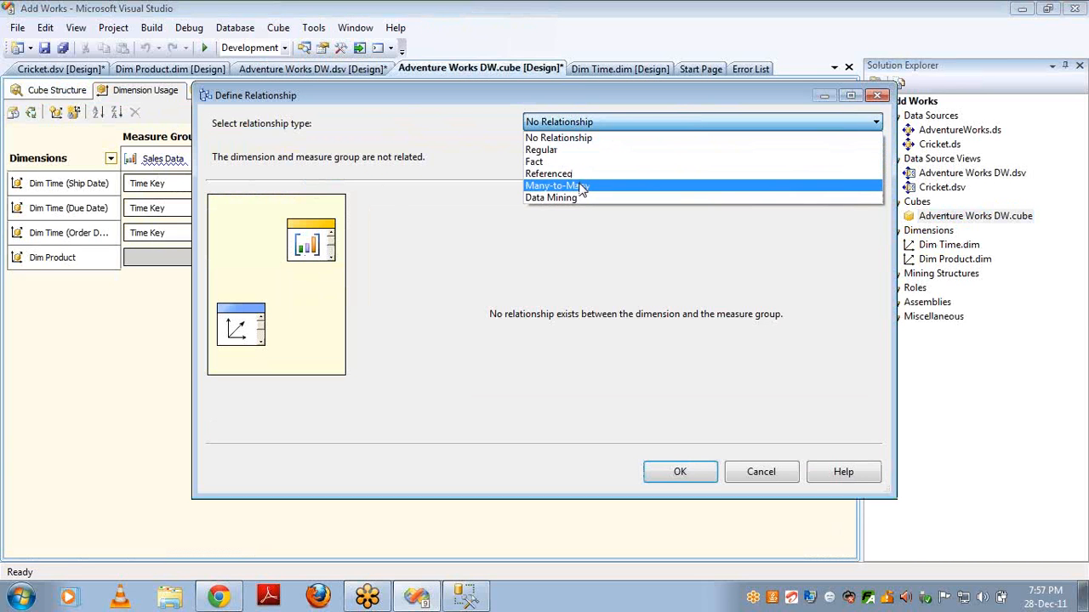
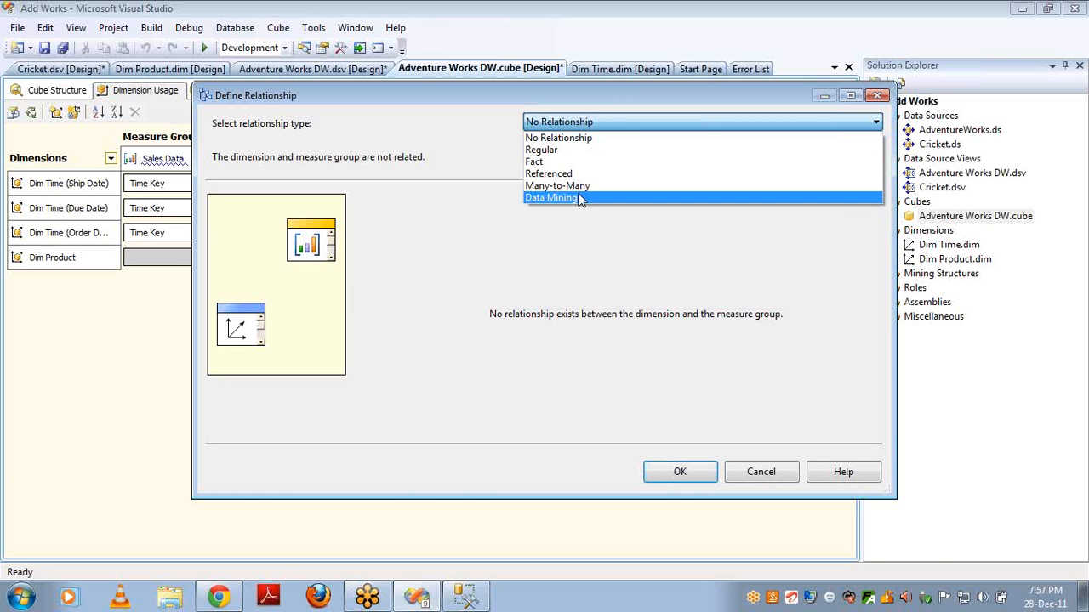
left_click(764, 480)
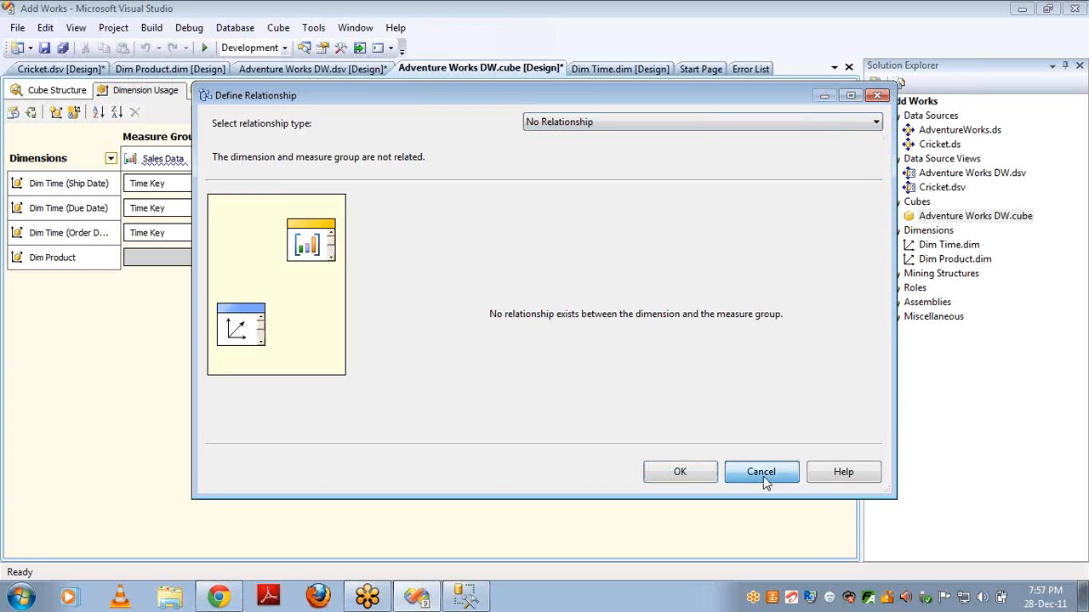
left_click(761, 473)
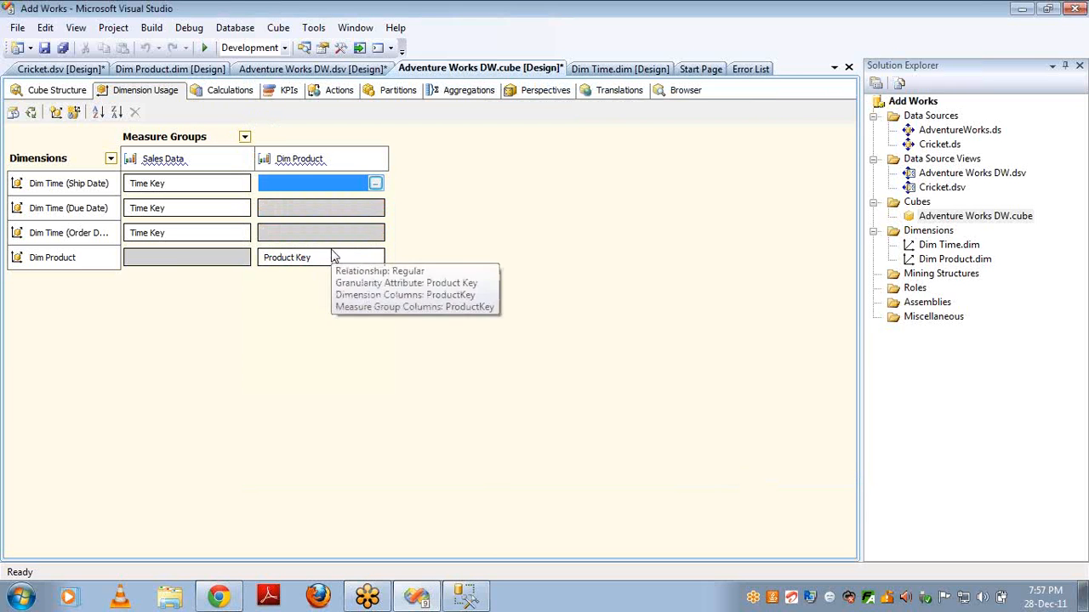
left_click(375, 186)
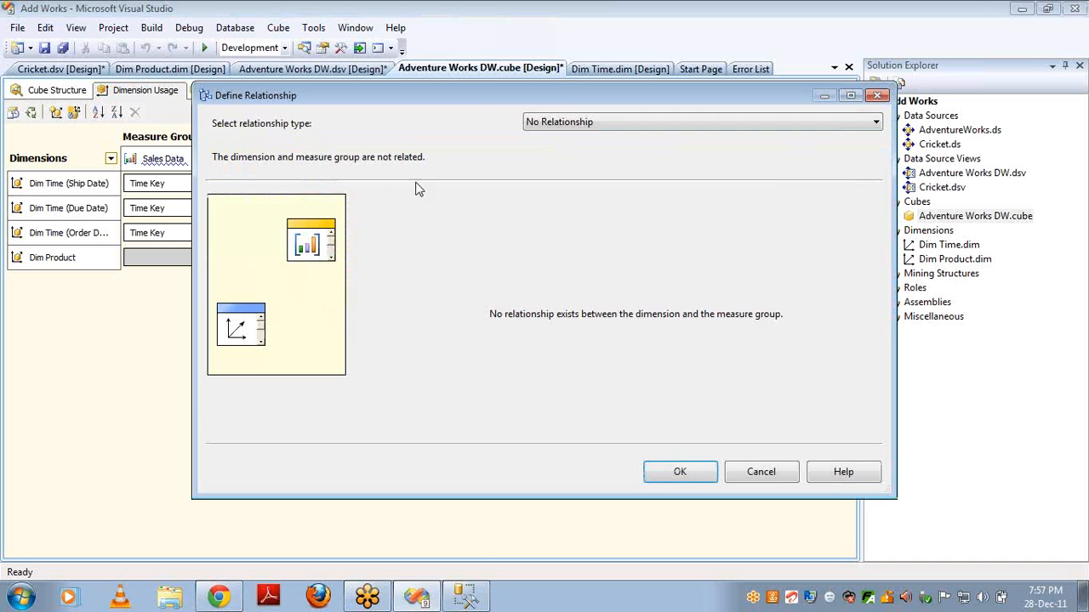
left_click(879, 99)
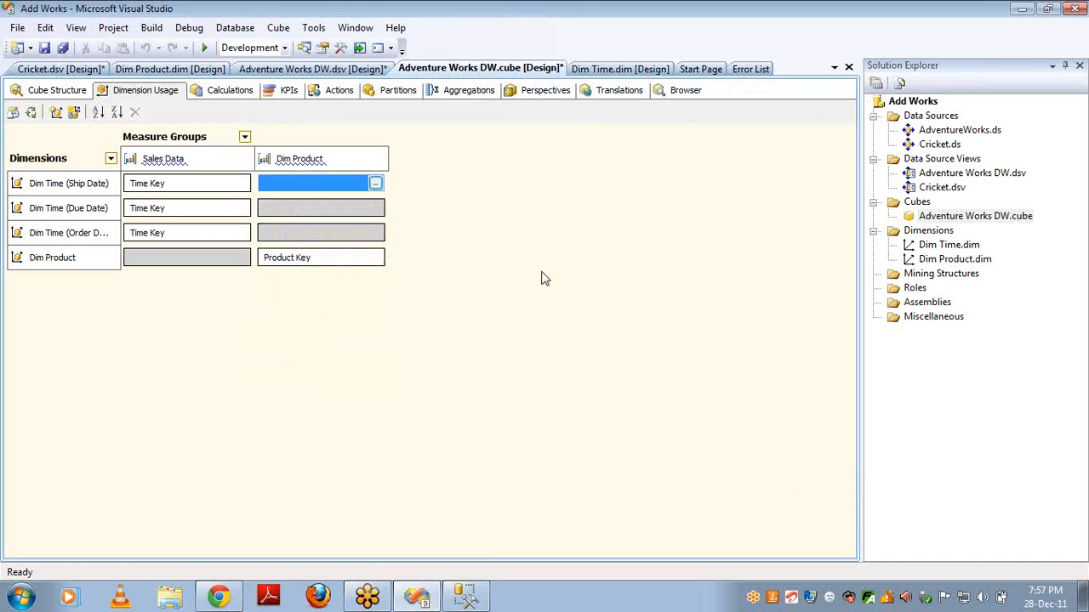
Inspect the relationship definition between the Dim Product dimension and the Dim Product measure group without changing it.
mouse_move(372, 260)
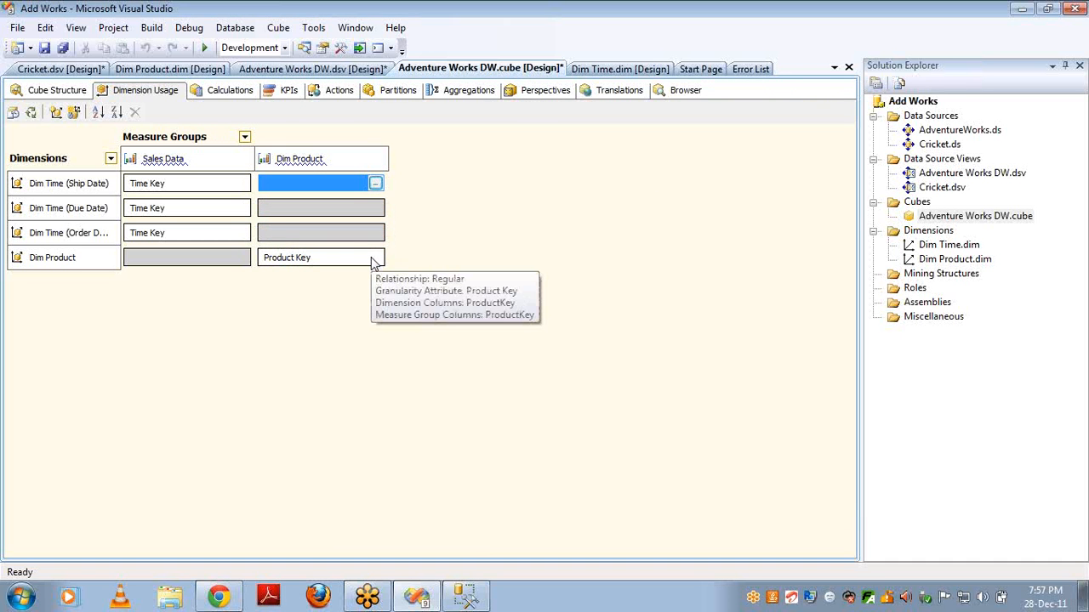
left_click(58, 257)
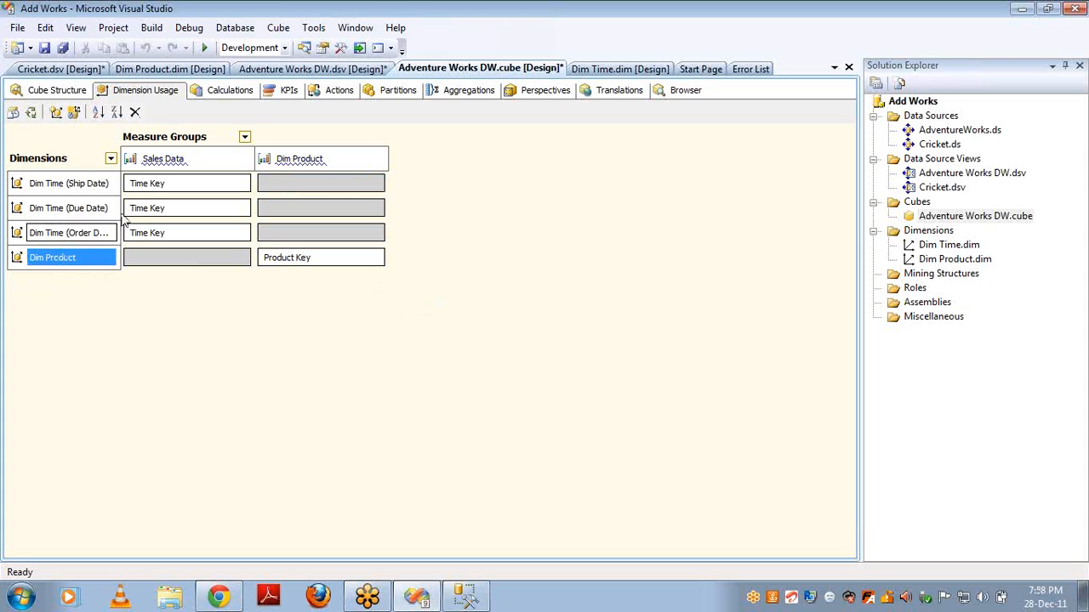
left_click(289, 166)
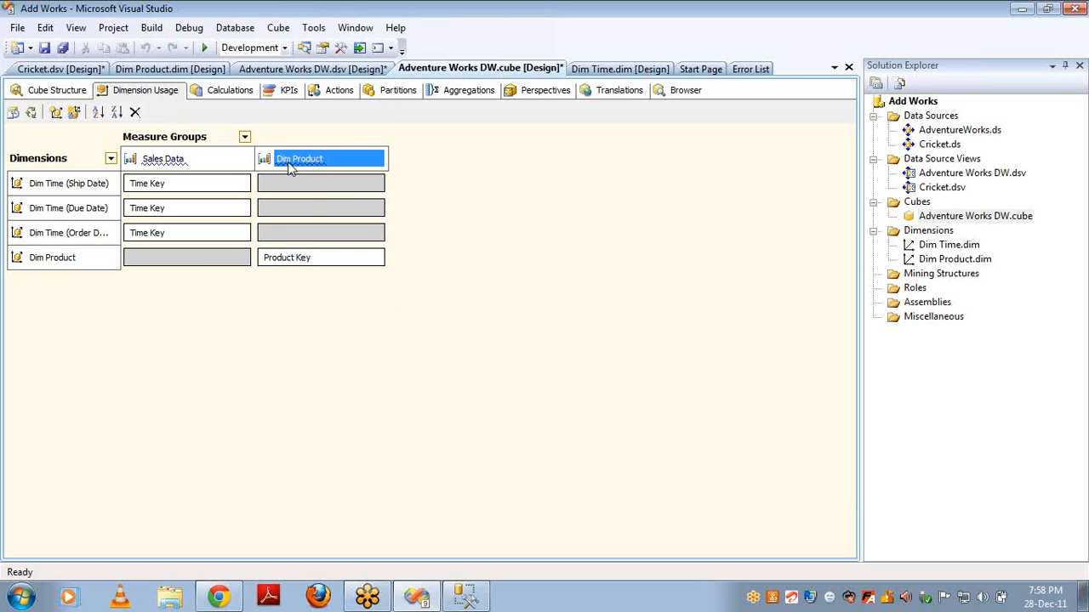
left_click(377, 261)
left_click(376, 258)
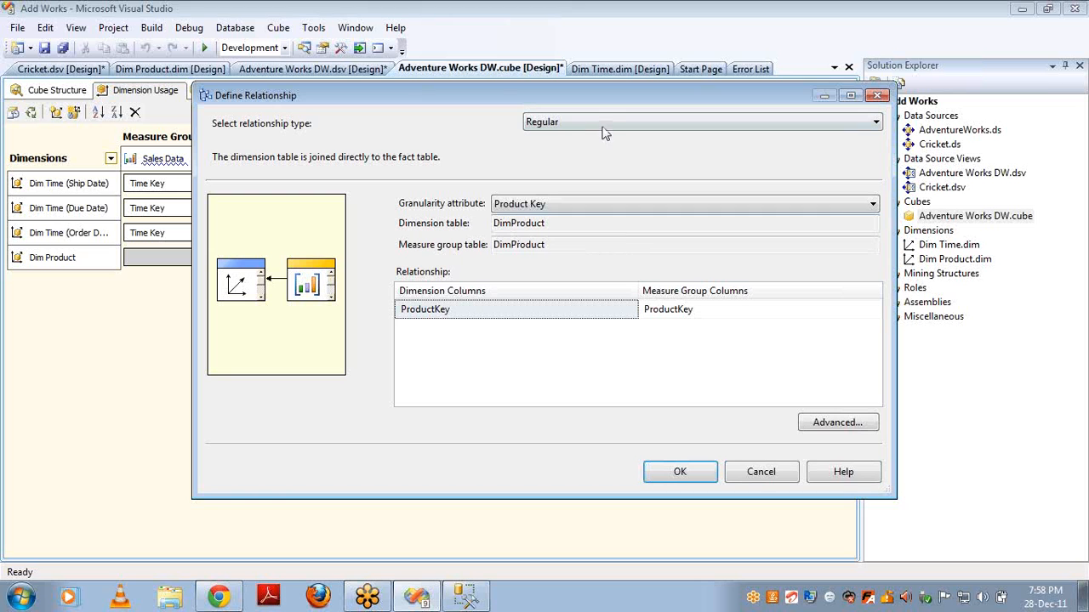
left_click(757, 475)
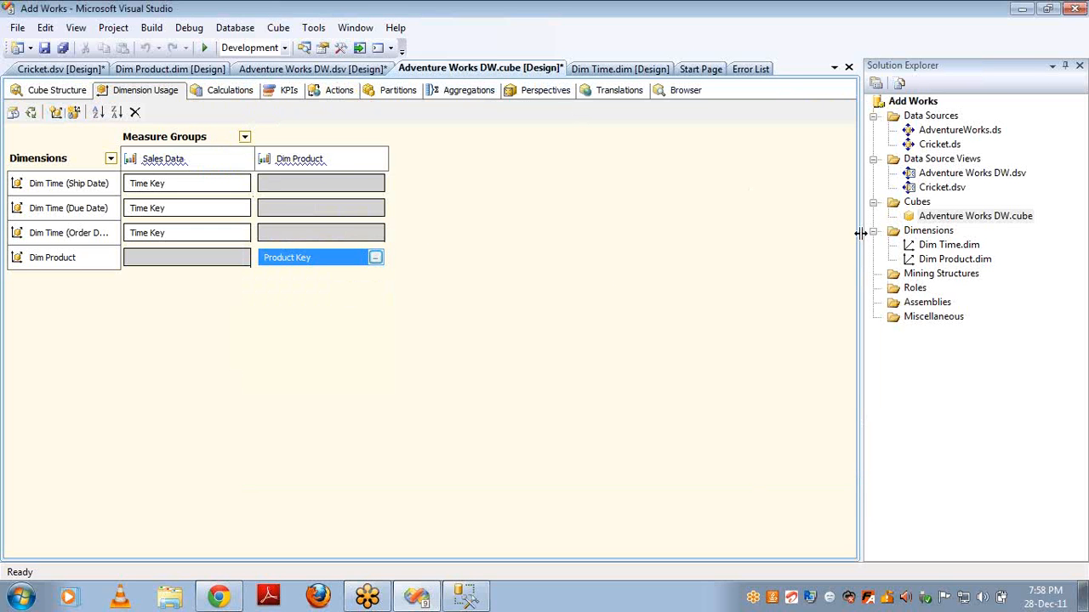
Set the Ship Date, Due Date and Order Date Dim Time dimensions to No Relationship with the Sales Data measure group.
left_click(242, 189)
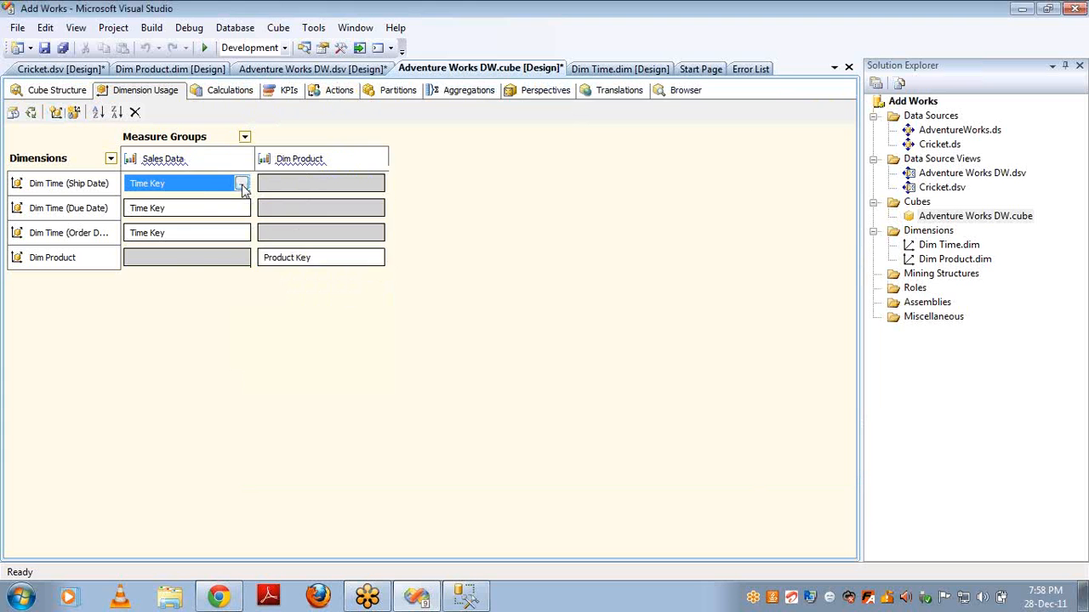
left_click(248, 186)
key("Up")
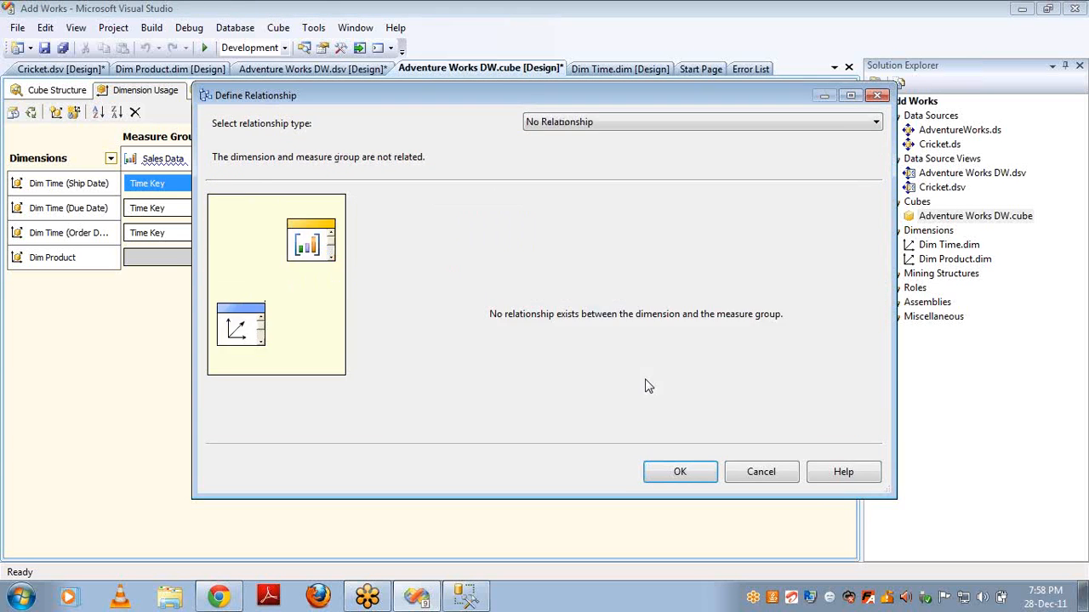
key("Return")
left_click(240, 213)
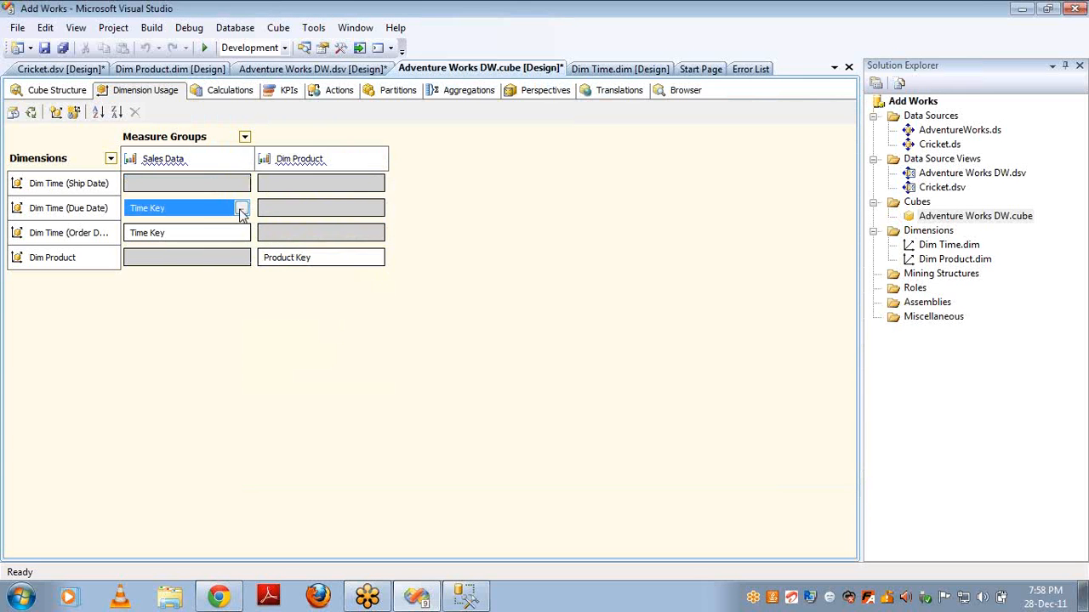
left_click(242, 210)
key("Up")
key("Return")
left_click(241, 235)
left_click(242, 233)
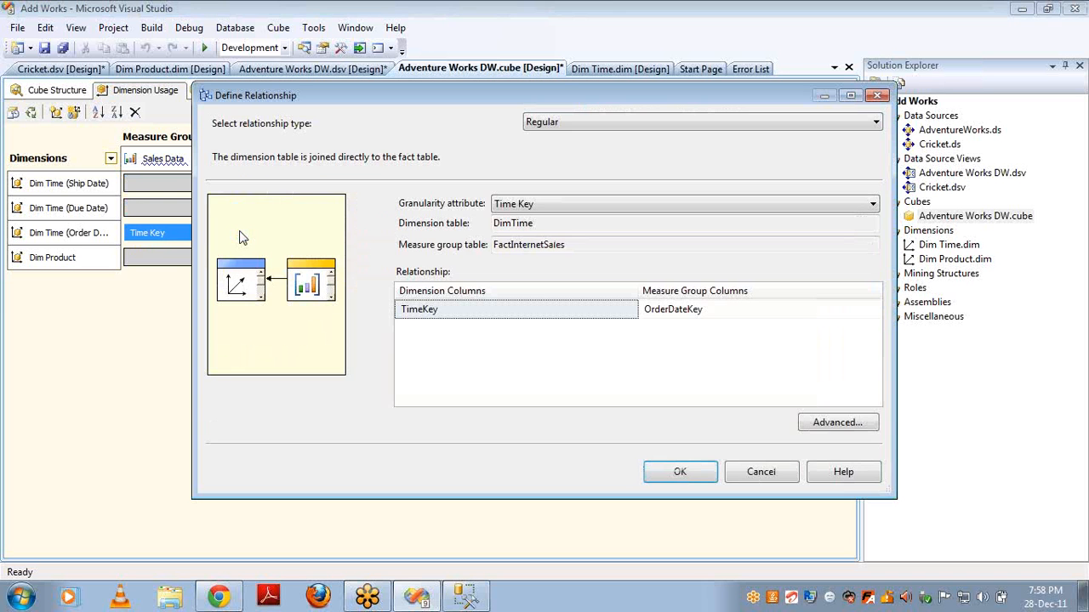
key("Up")
key("Return")
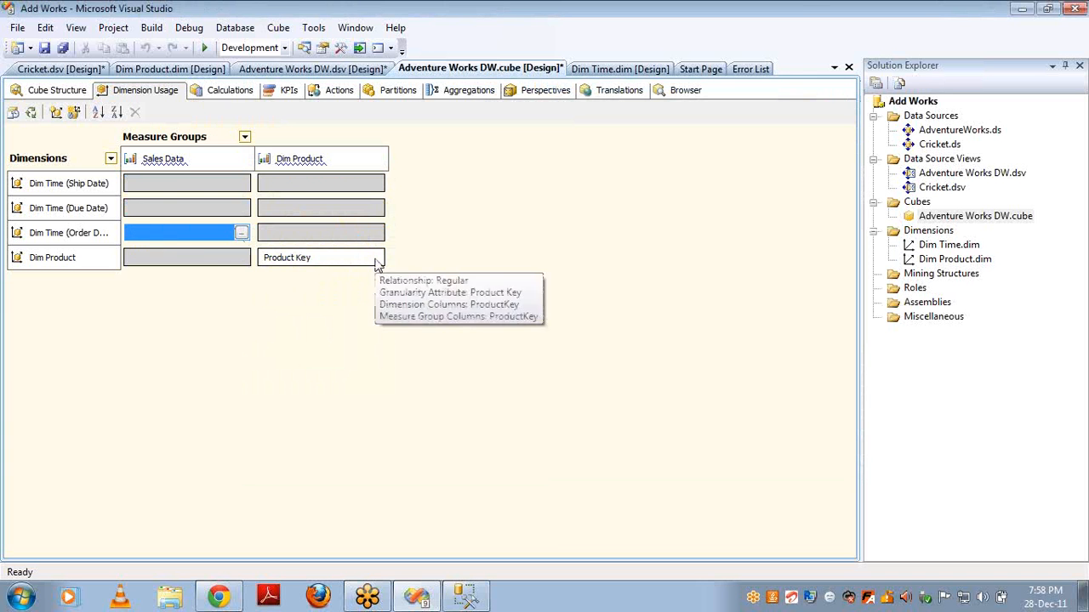
Set the Dim Product dimension to No Relationship with the Dim Product measure group.
left_click(375, 259)
left_click(376, 260)
key("Up")
key("Return")
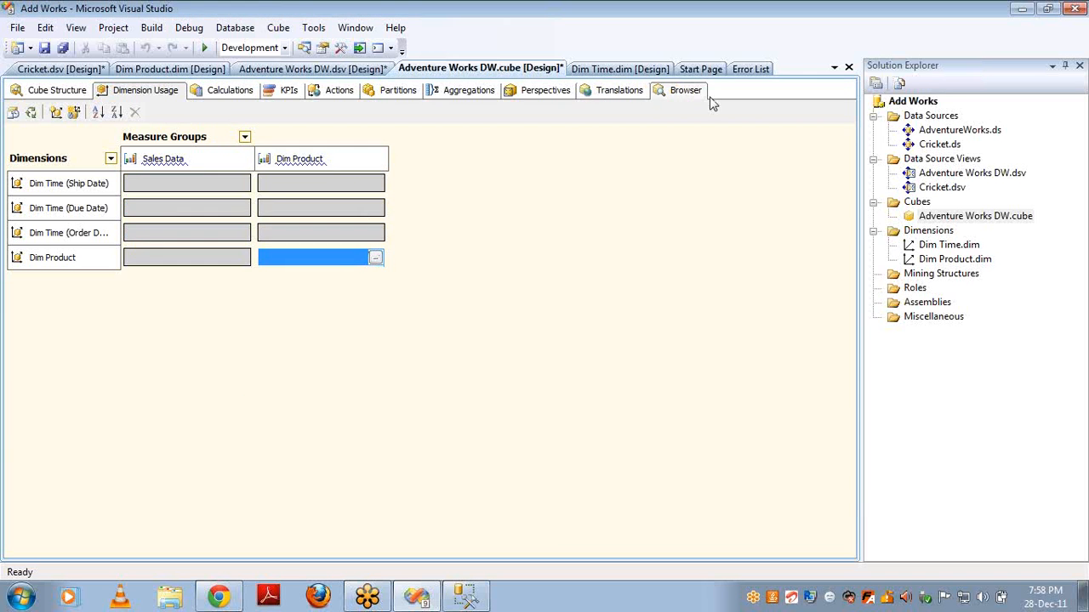
Start a new dimension from the existing DimSalesTerritory table, using SalesTerritoryKey as both the key column and the name column.
left_click(932, 237)
right_click(932, 239)
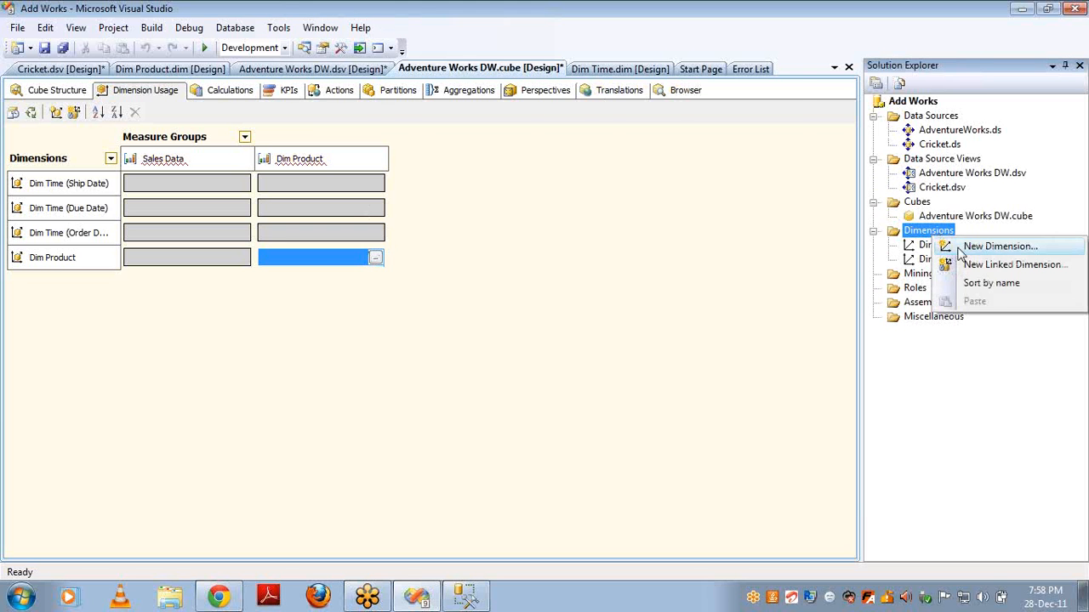
left_click(967, 253)
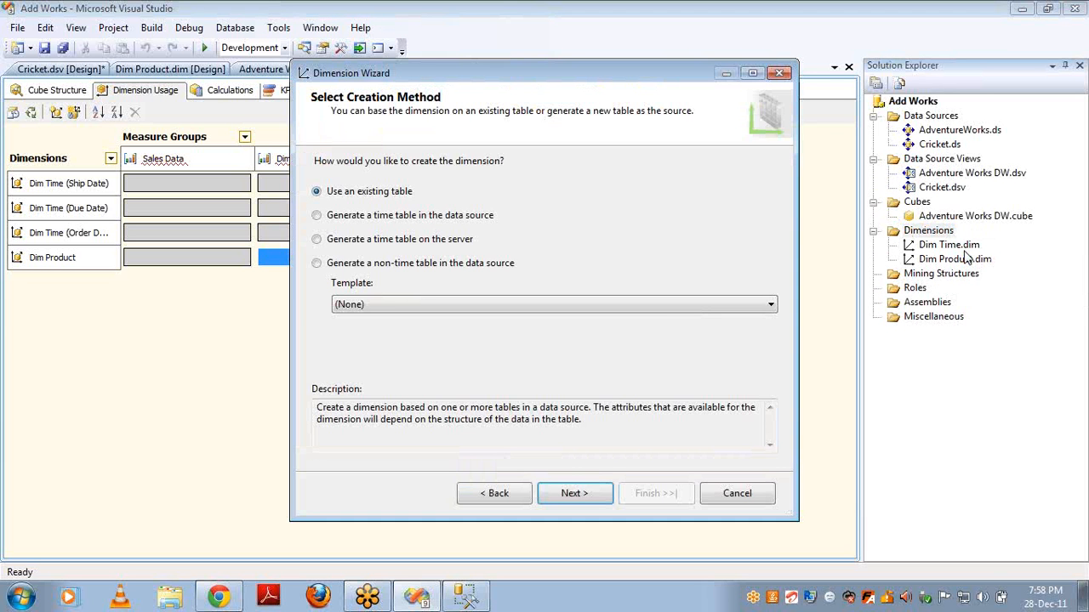
left_click(570, 496)
left_click(408, 228)
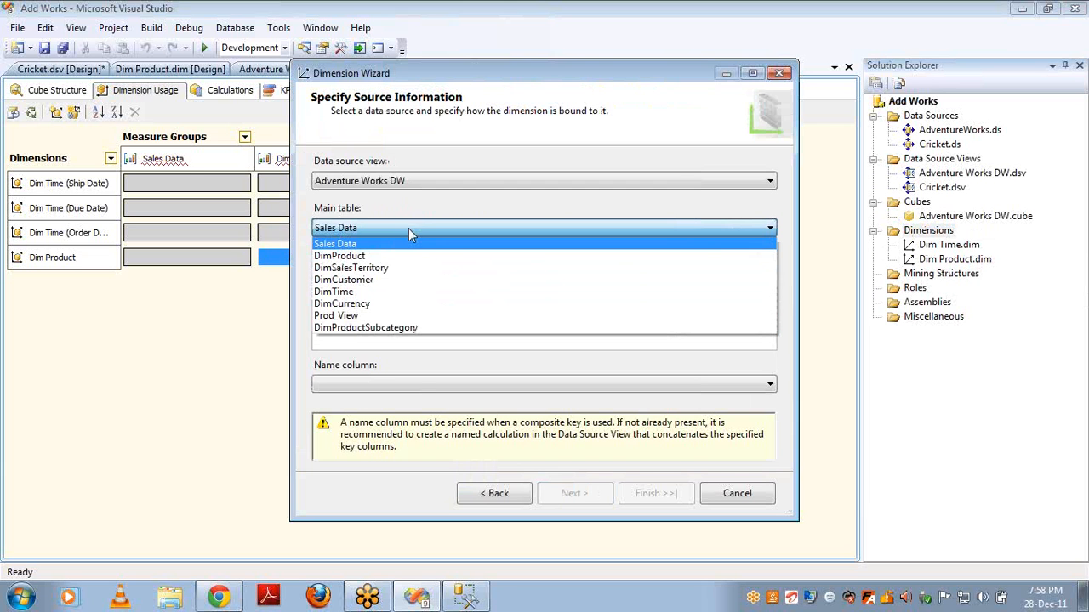
left_click(387, 268)
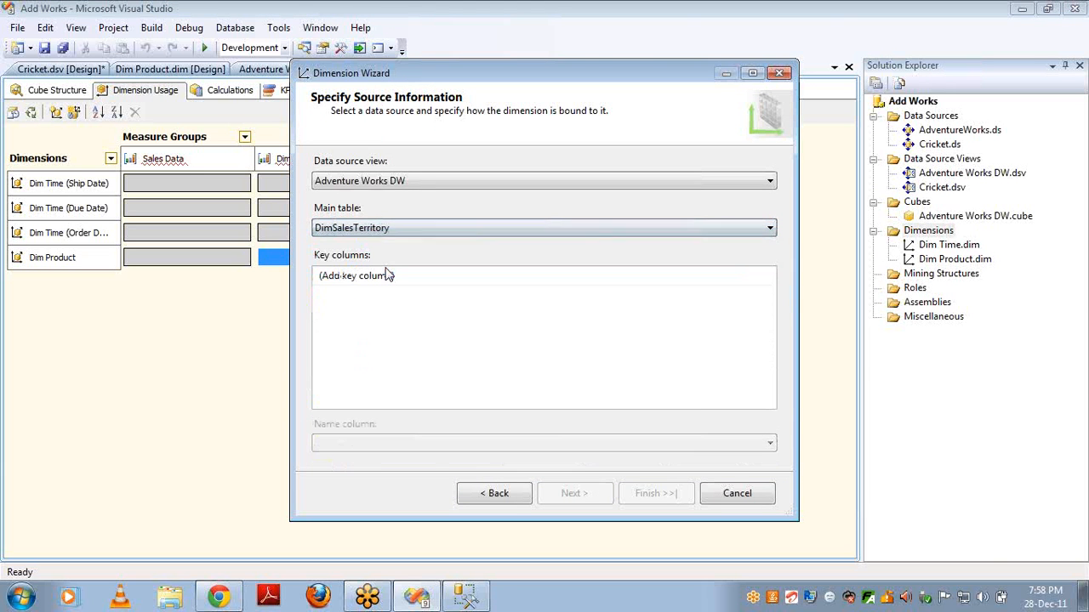
left_click(771, 278)
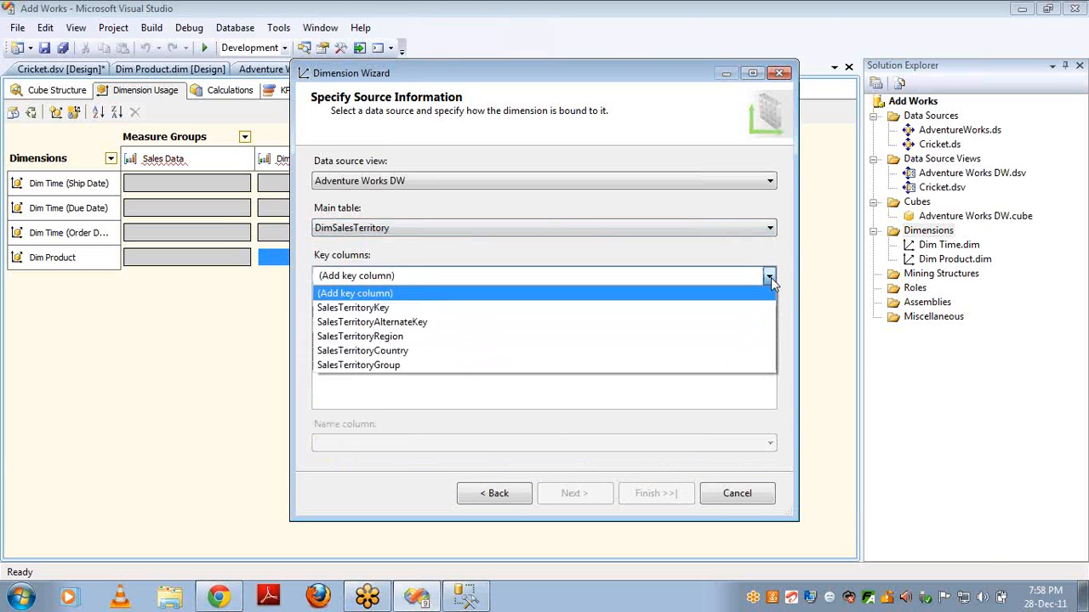
left_click(451, 312)
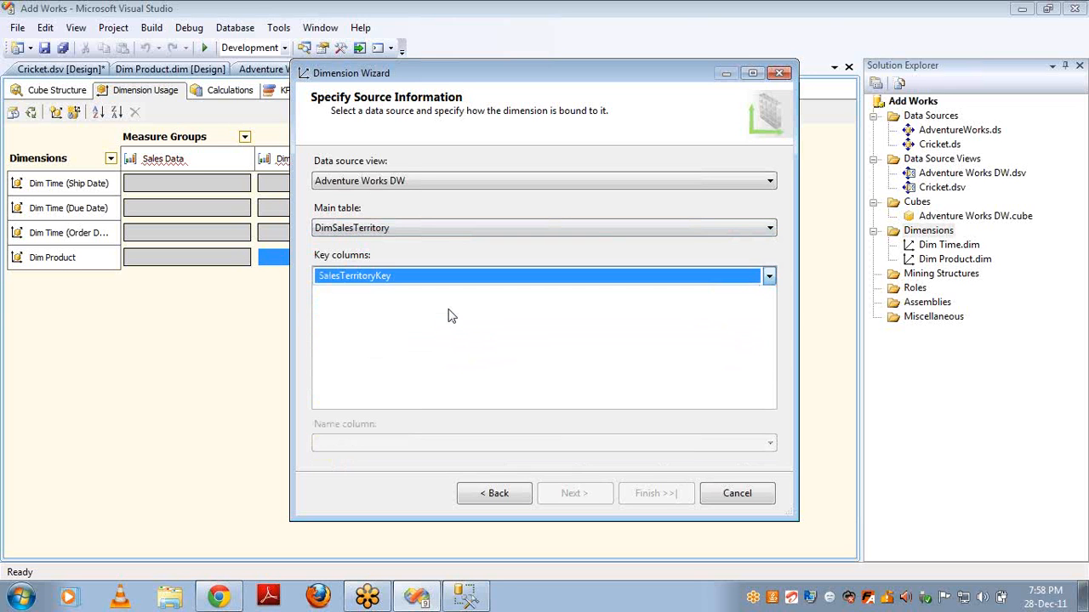
left_click(752, 447)
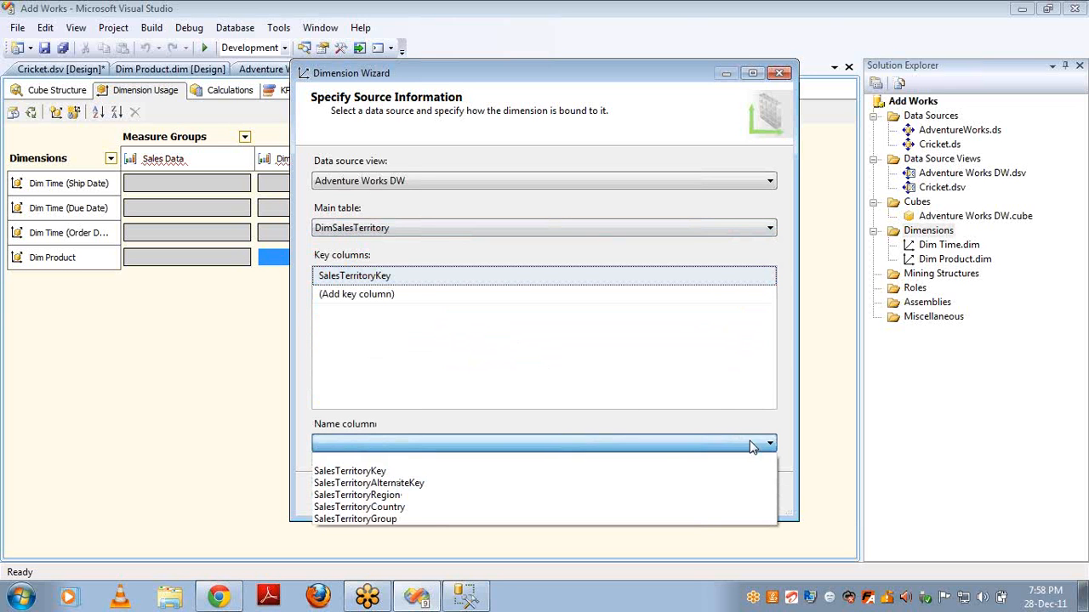
left_click(531, 469)
left_click(562, 492)
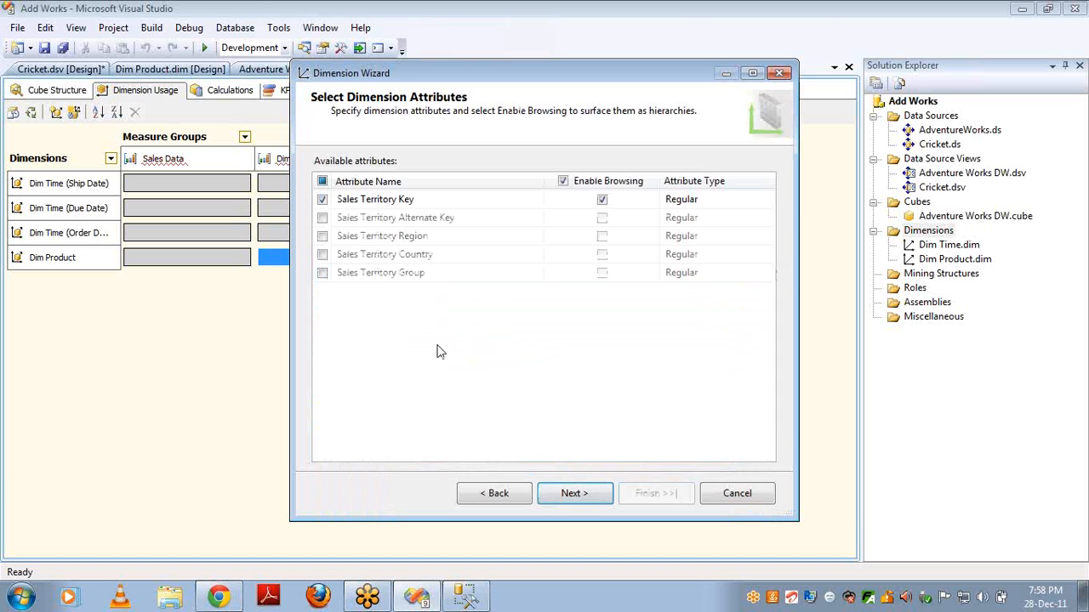
Include the Sales Territory Region, Country and Group attributes and finish creating the Dim Sales Territory dimension.
left_click(322, 236)
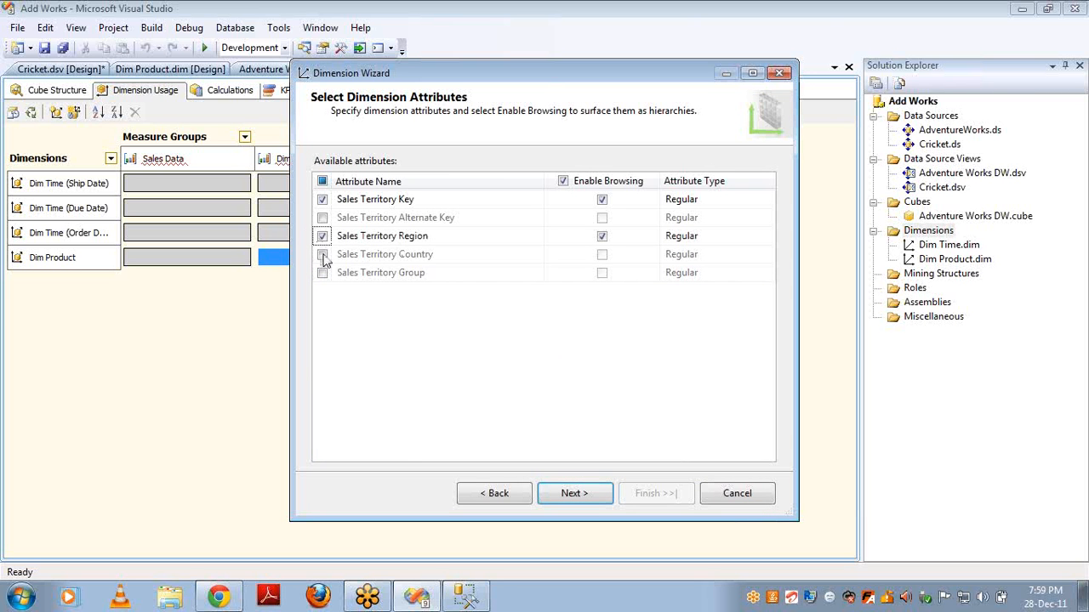
left_click(322, 254)
left_click(322, 272)
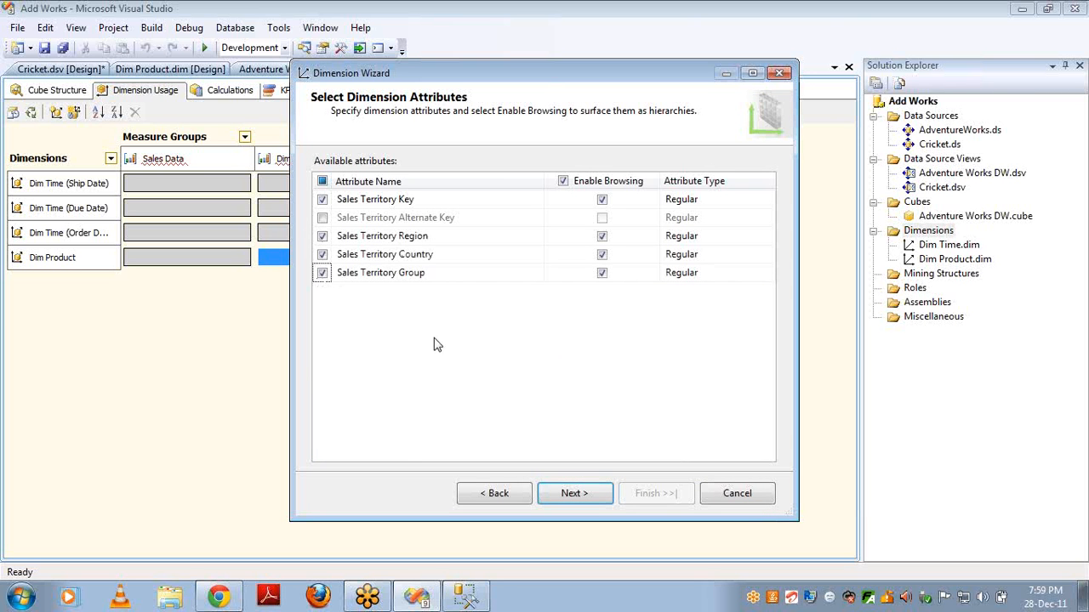
left_click(595, 494)
left_click(643, 497)
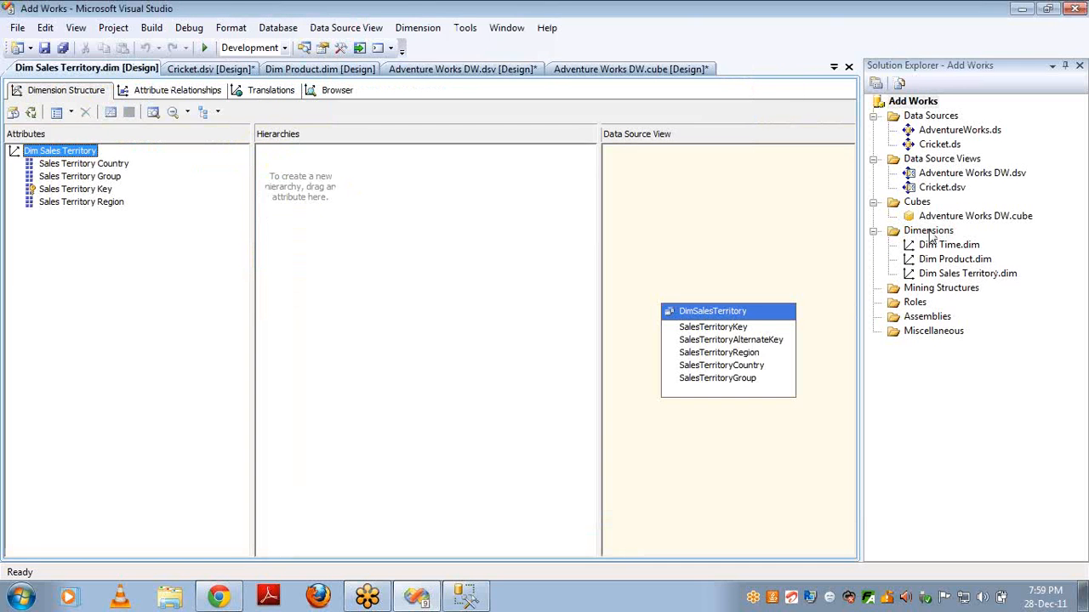
Start a new dimension from the existing DimCustomer table, using CustomerKey as both the key column and the name column.
right_click(930, 237)
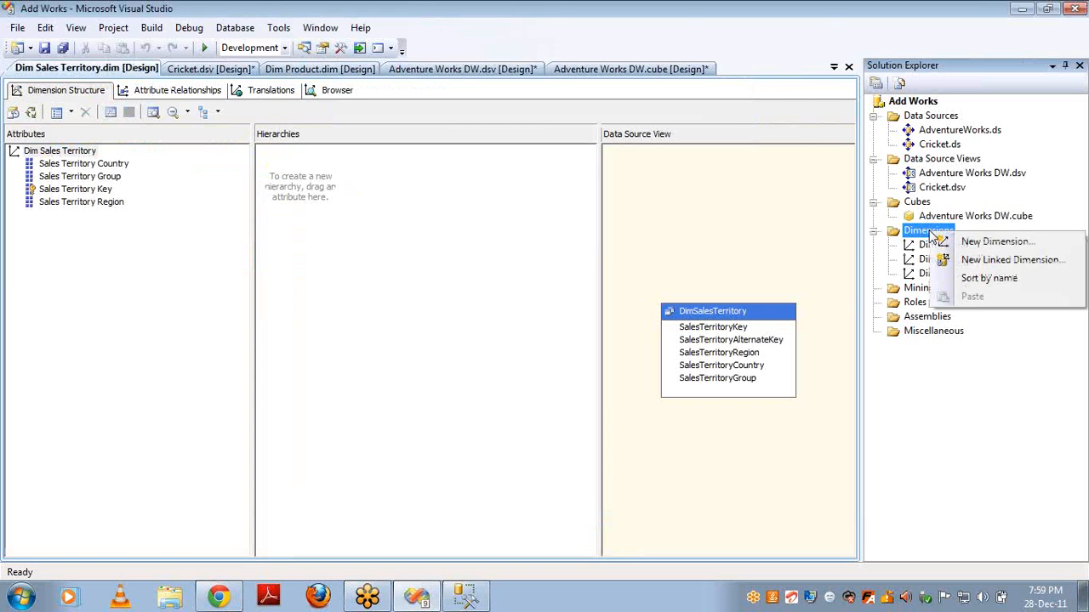
left_click(962, 241)
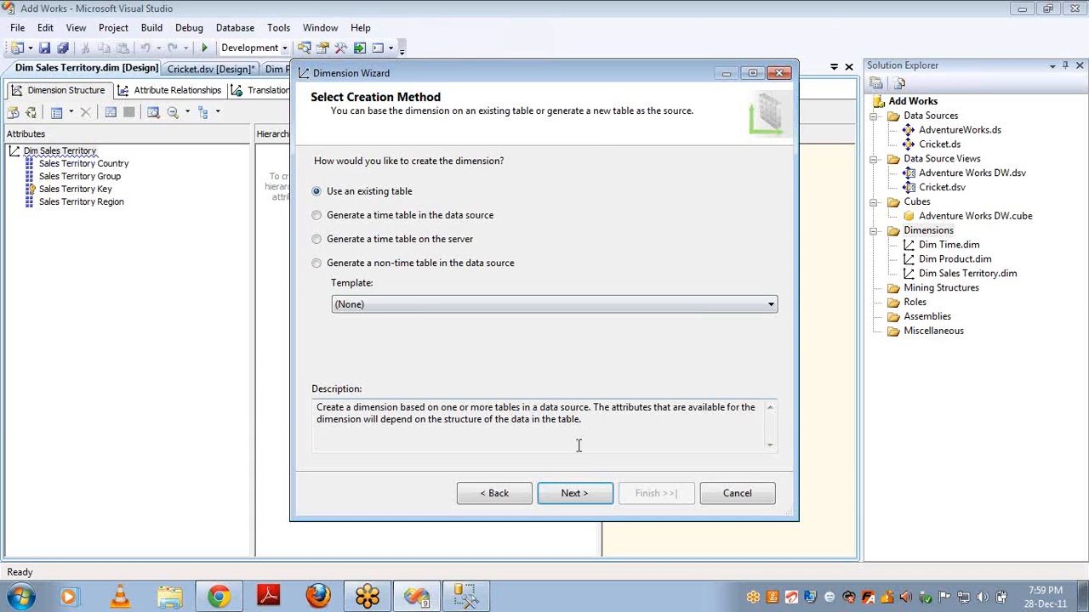
left_click(575, 493)
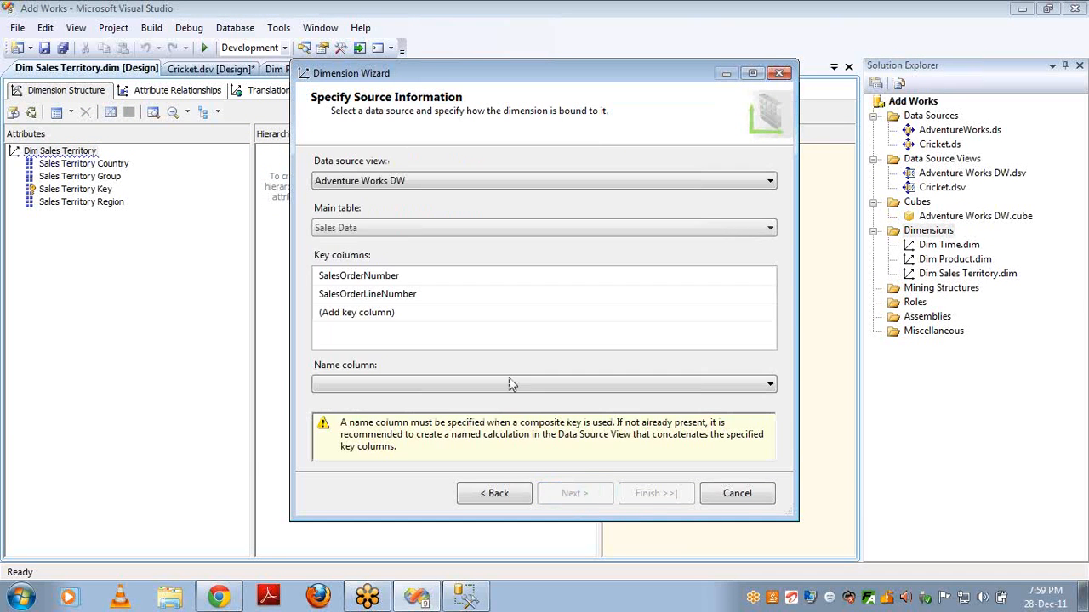
left_click(467, 227)
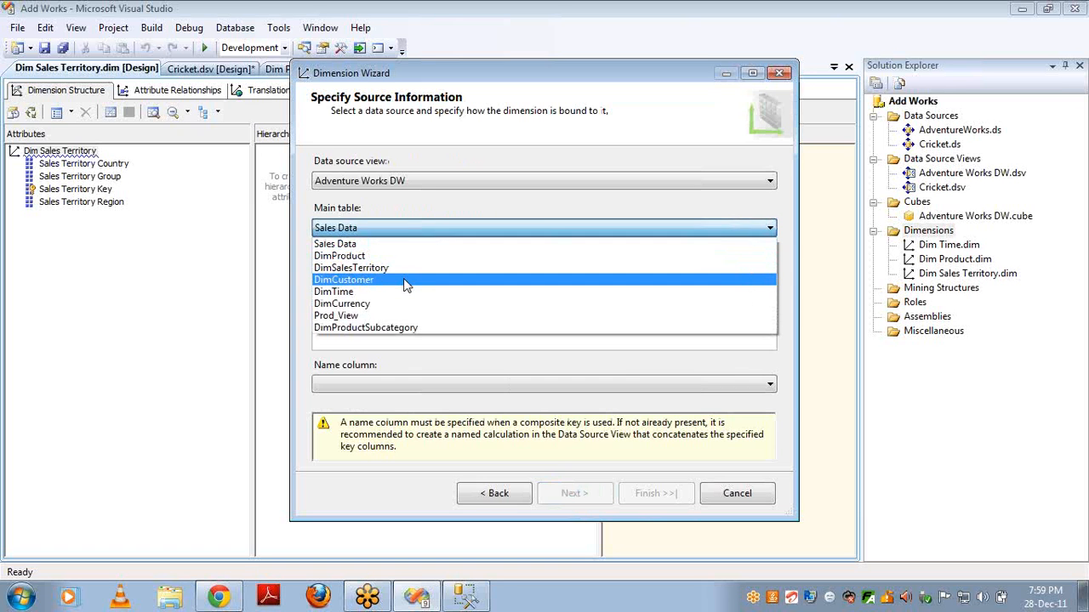
left_click(405, 285)
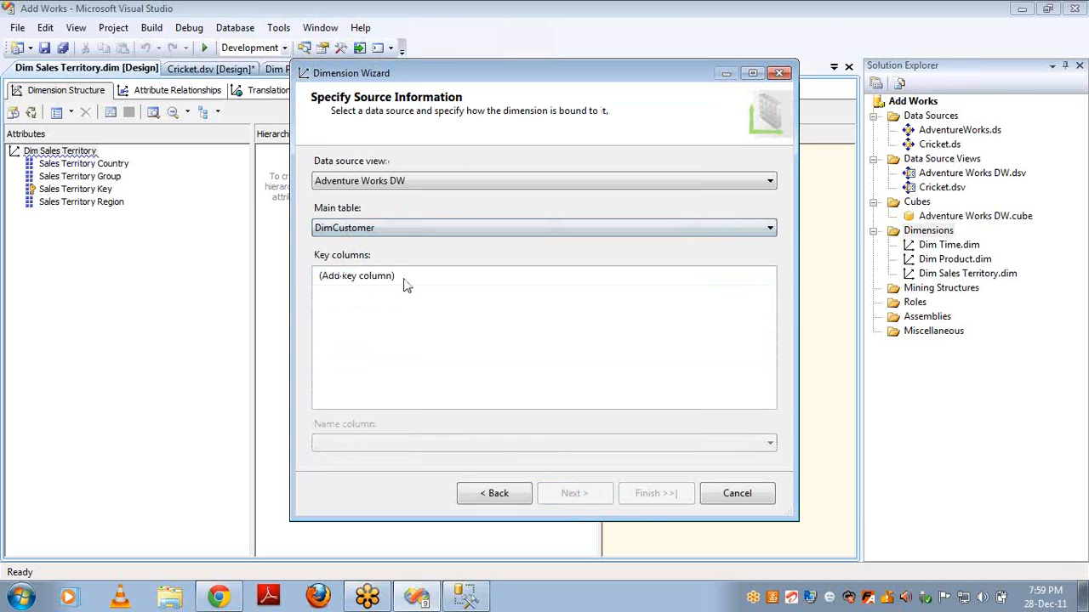
left_click(768, 281)
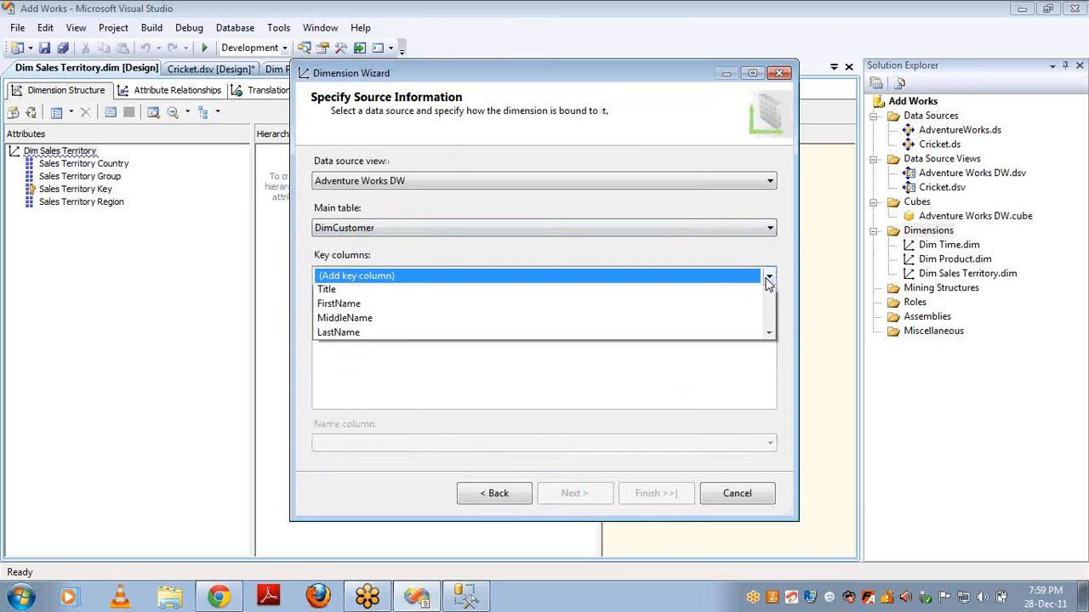
left_click(574, 310)
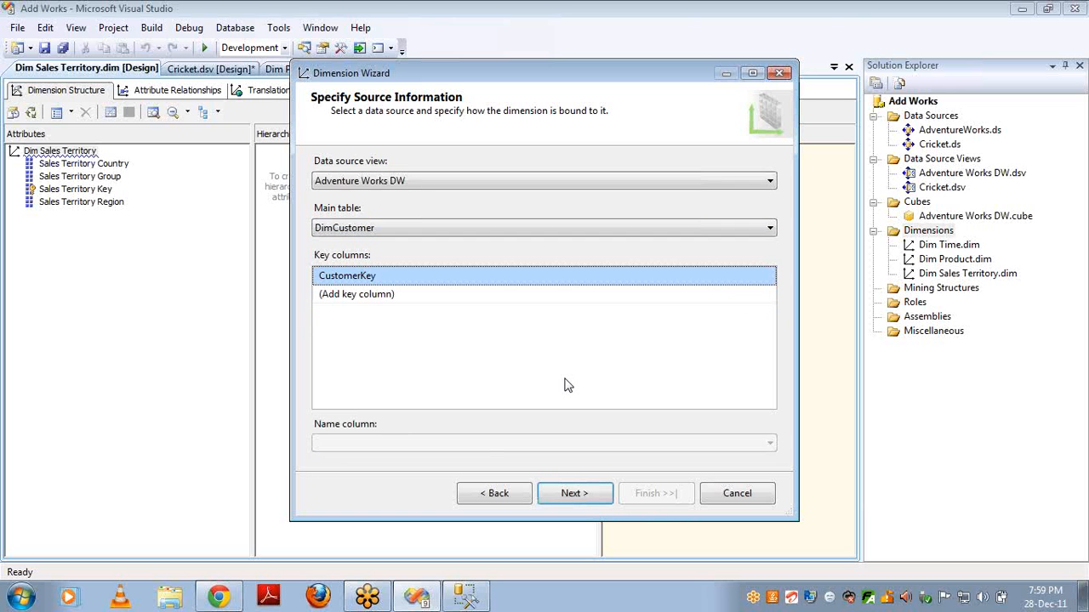
left_click(766, 445)
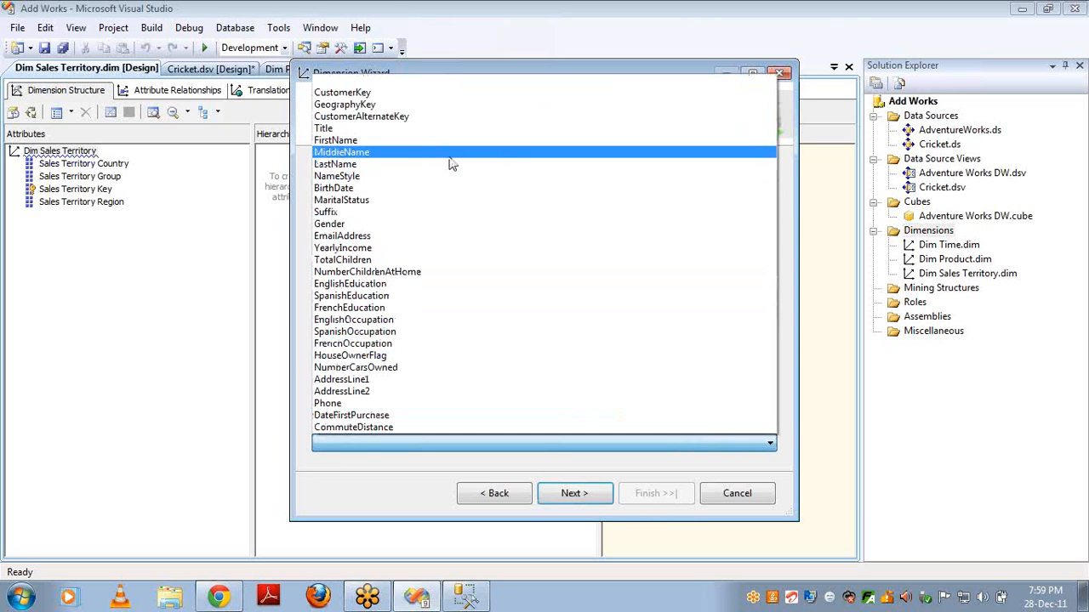
left_click(418, 98)
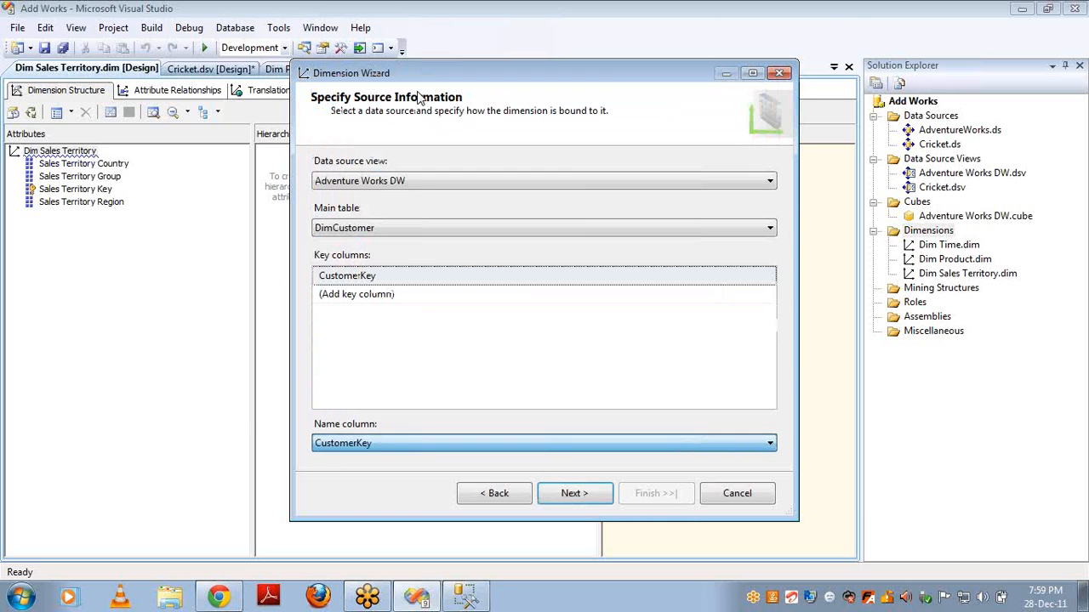
left_click(572, 496)
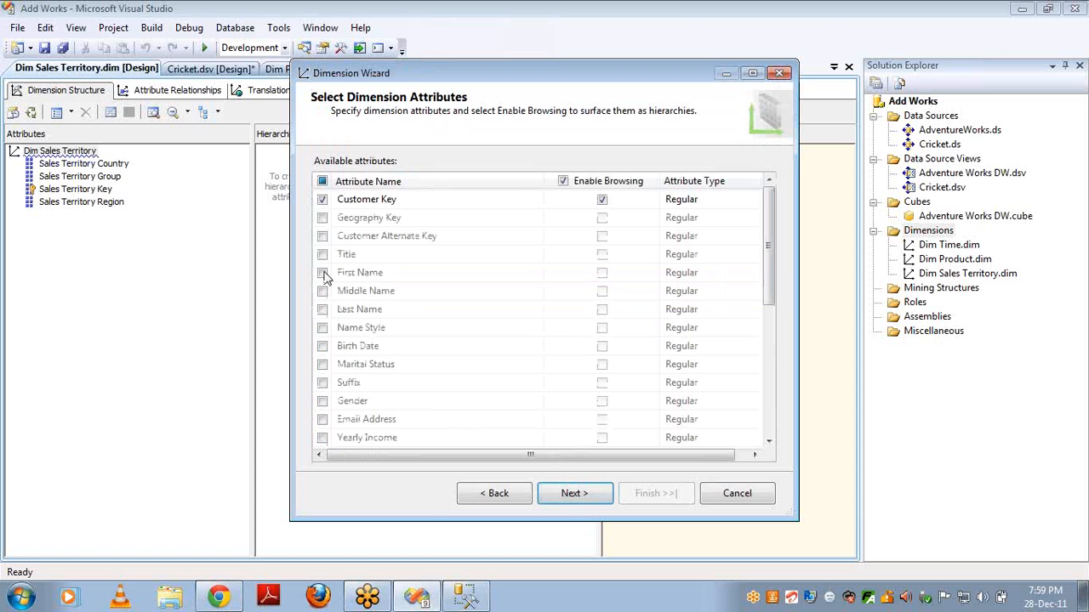
Include the First Name, Middle Name and Last Name attributes and finish creating the Dim Customer dimension.
left_click(323, 272)
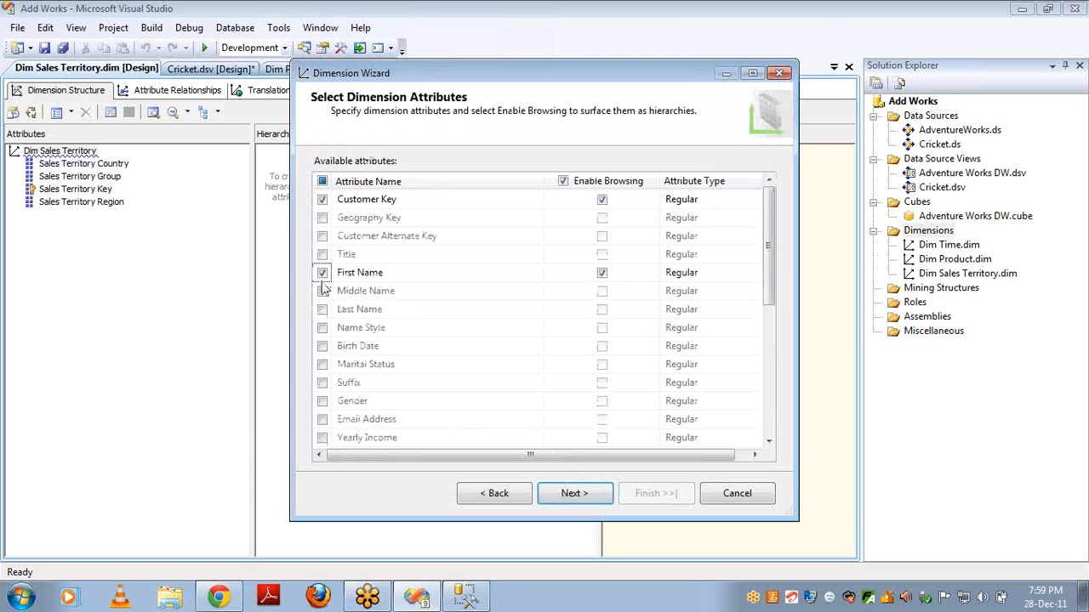
left_click(322, 291)
left_click(322, 309)
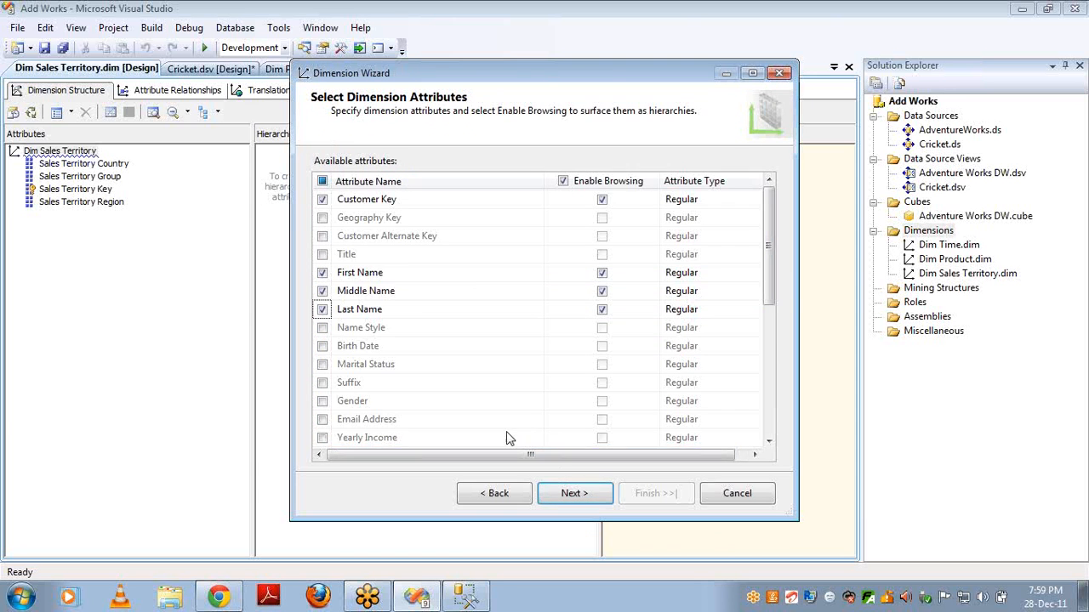
left_click(577, 493)
left_click(655, 498)
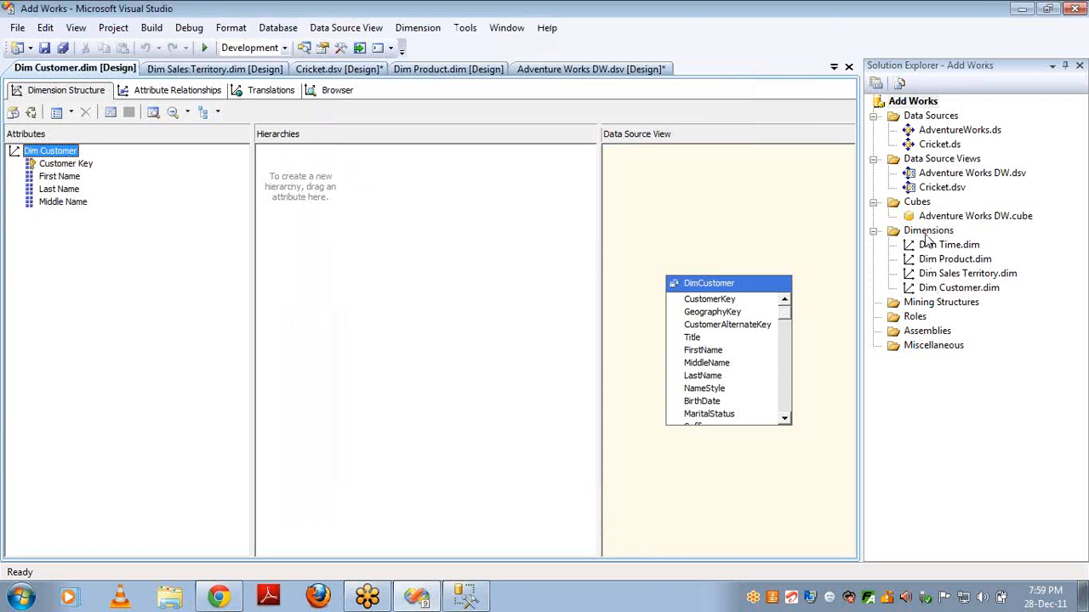
Start a new dimension from the existing DimCurrency table, using CurrencyKey as the key column and CurrencyName as the name column.
right_click(927, 234)
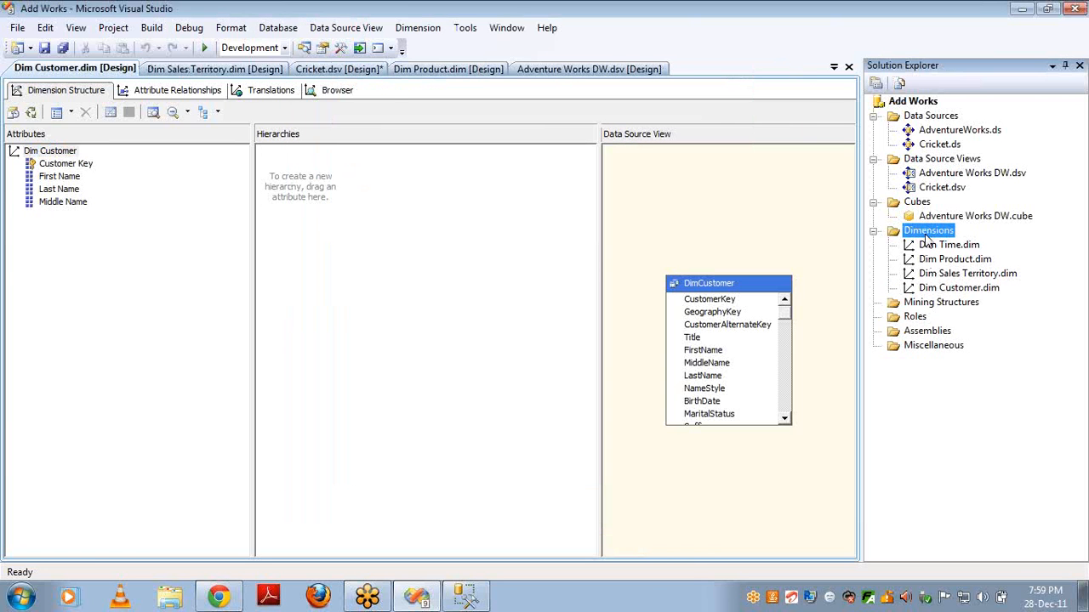
left_click(972, 246)
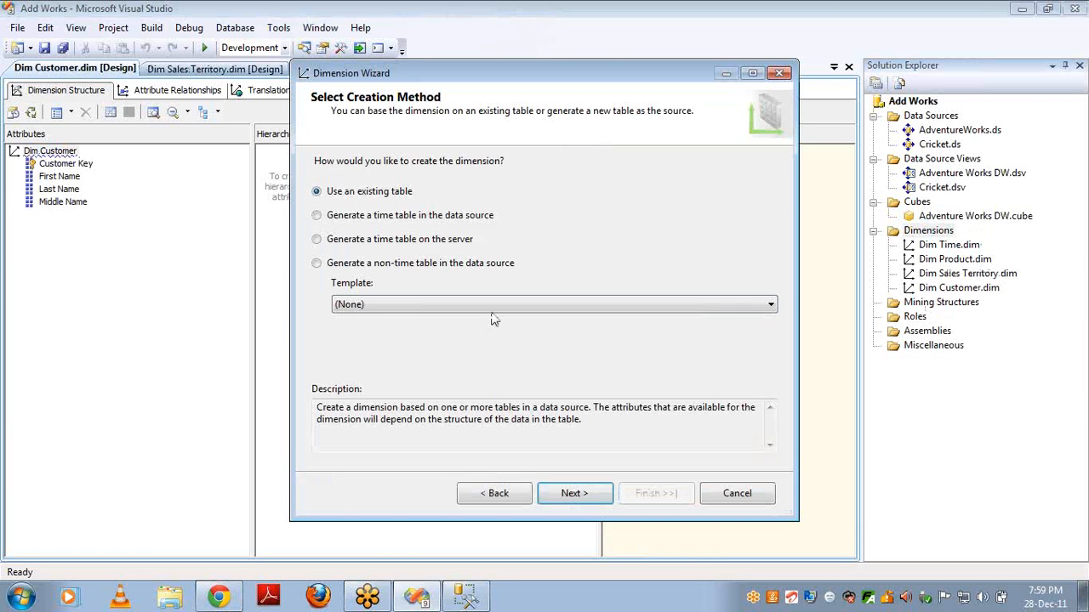
left_click(572, 496)
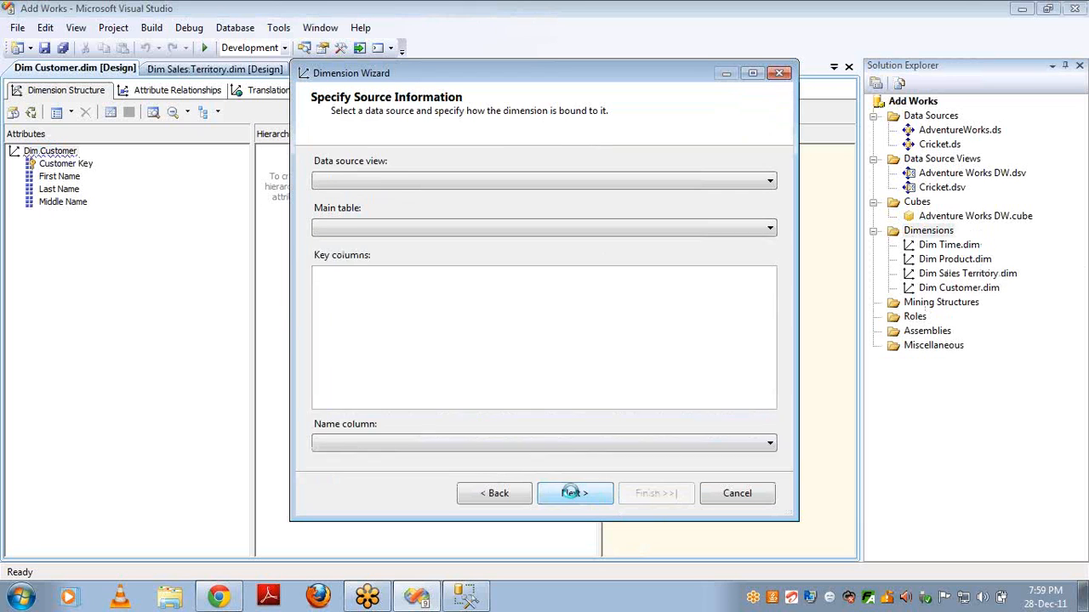
left_click(470, 230)
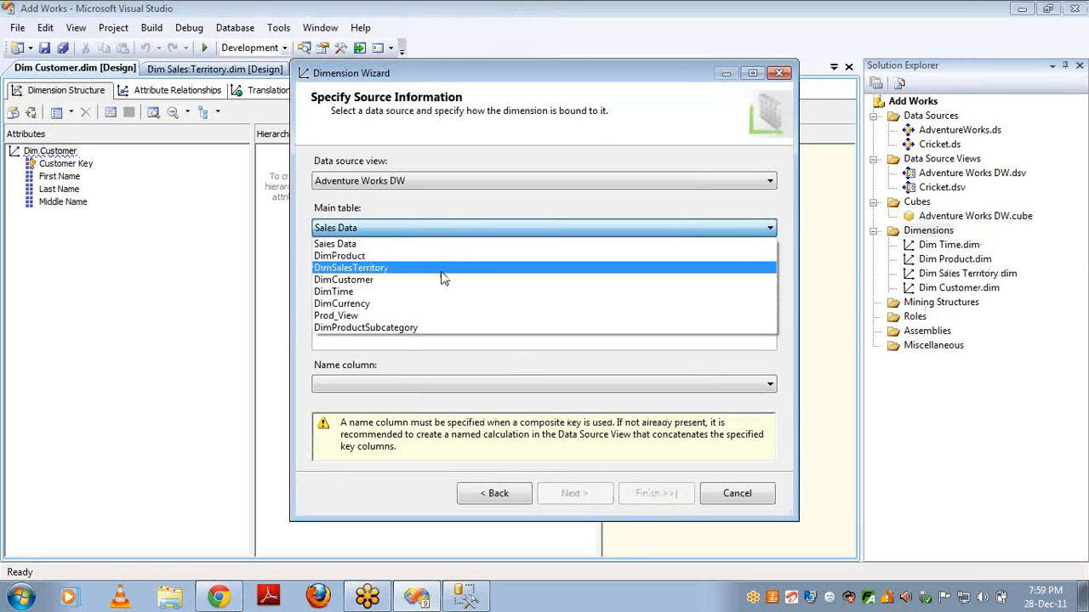
left_click(427, 309)
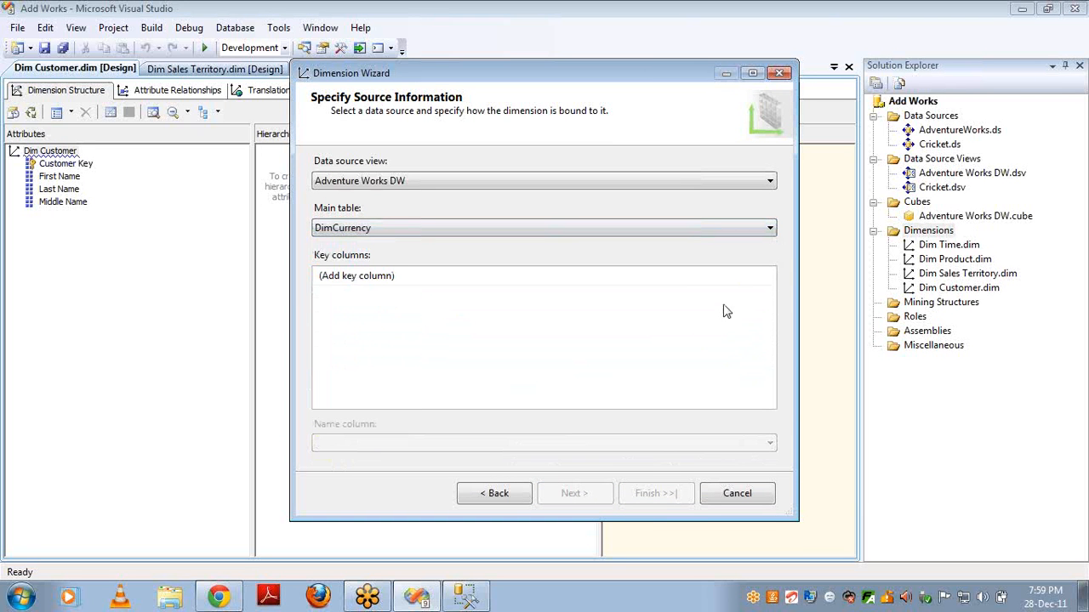
left_click(767, 277)
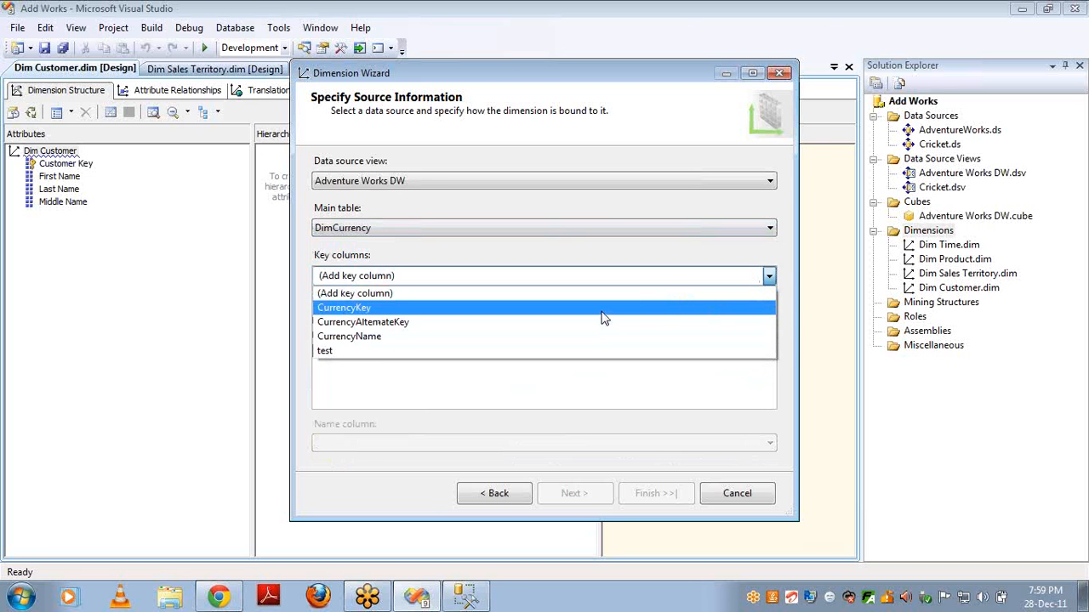
left_click(603, 309)
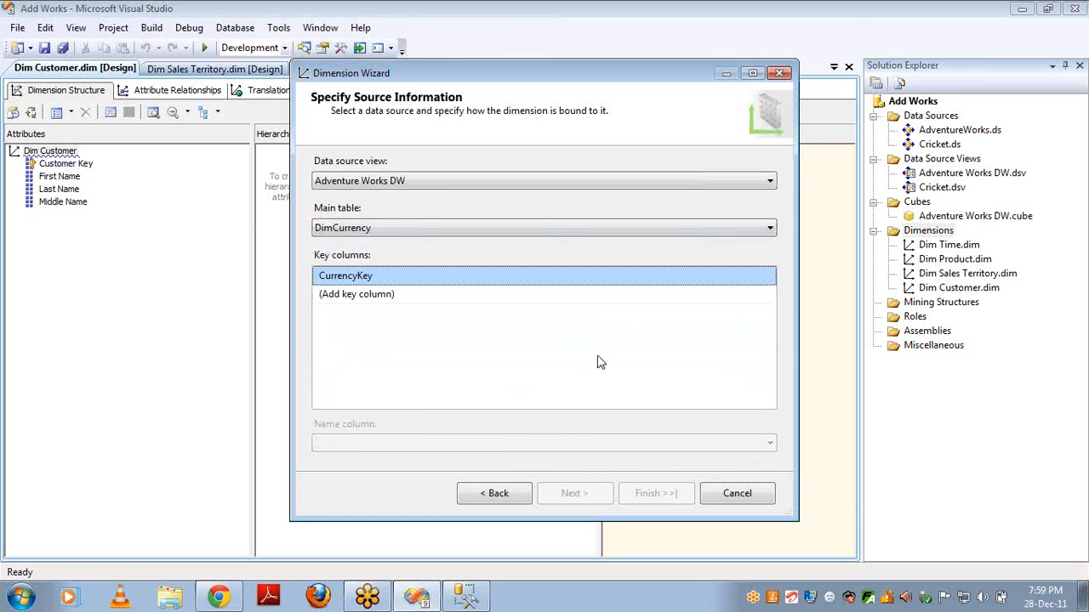
left_click(711, 444)
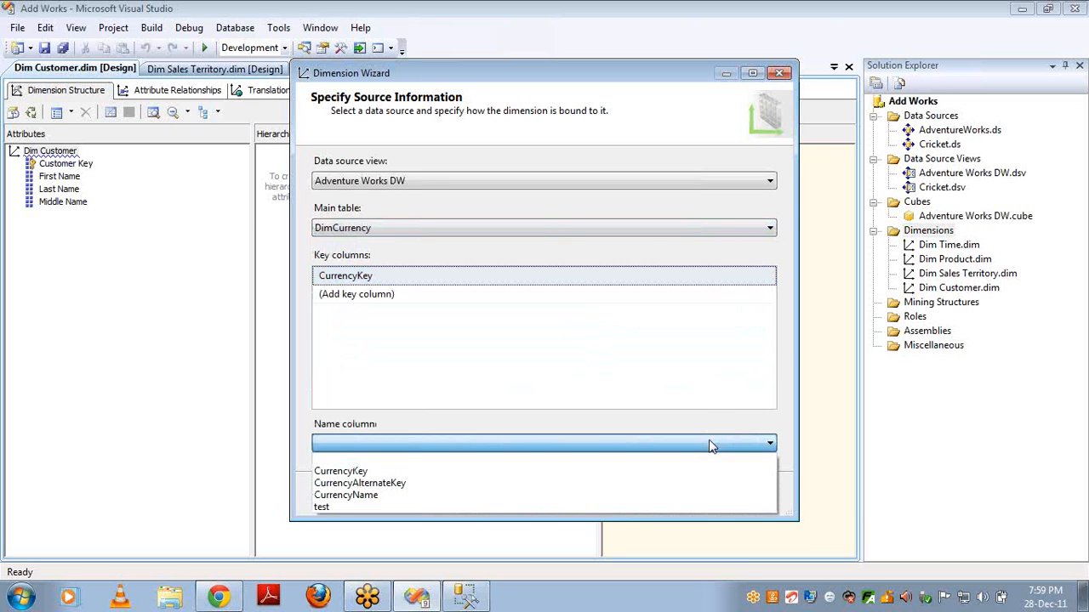
left_click(600, 496)
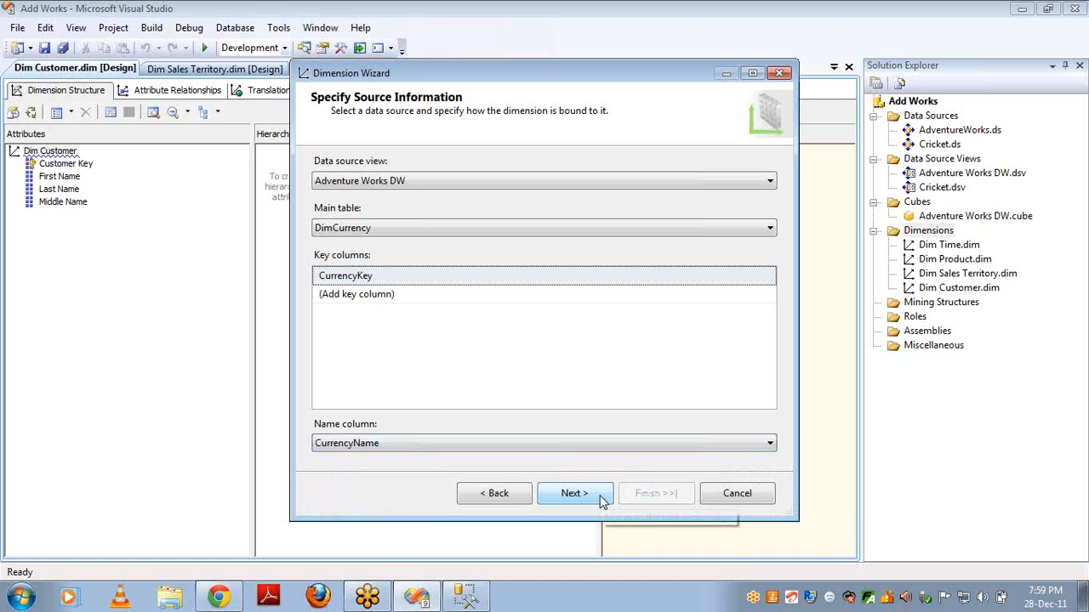
Keep Currency Key as the only attribute and finish creating the Dim Currency dimension.
left_click(599, 499)
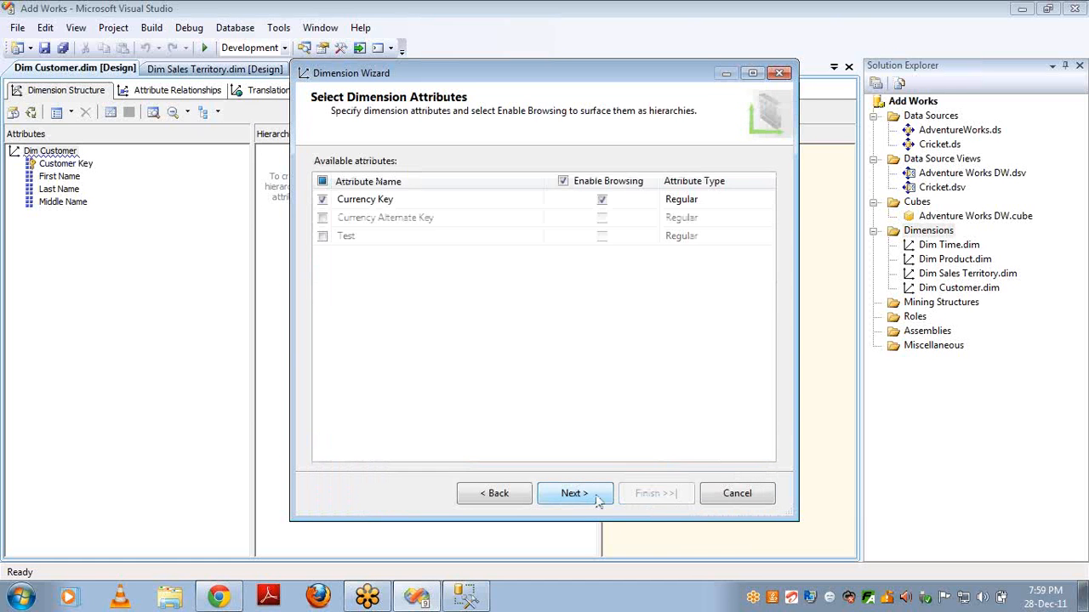
left_click(598, 500)
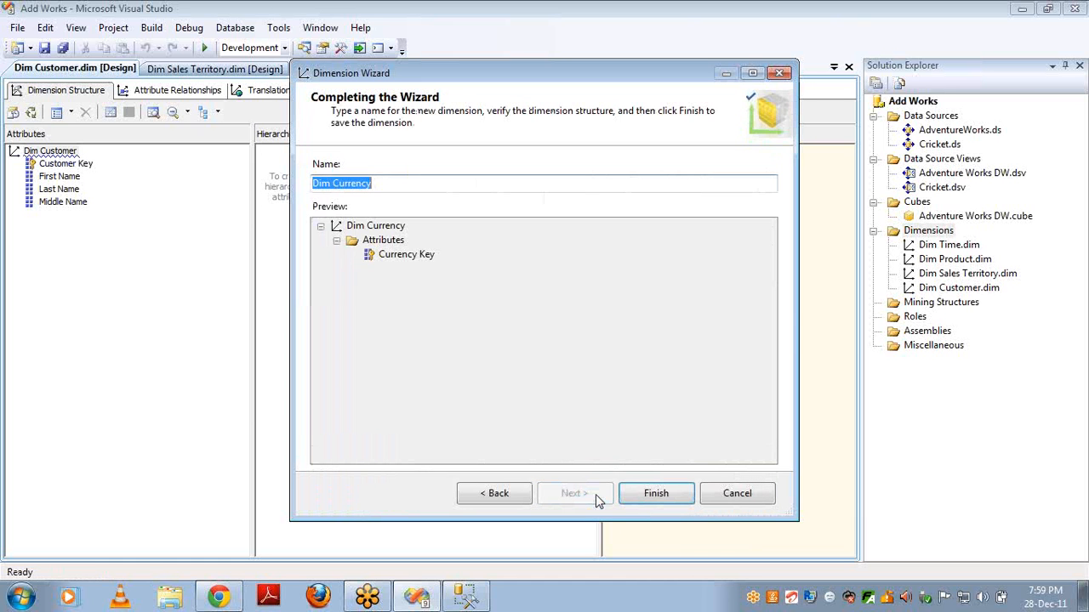
left_click(640, 494)
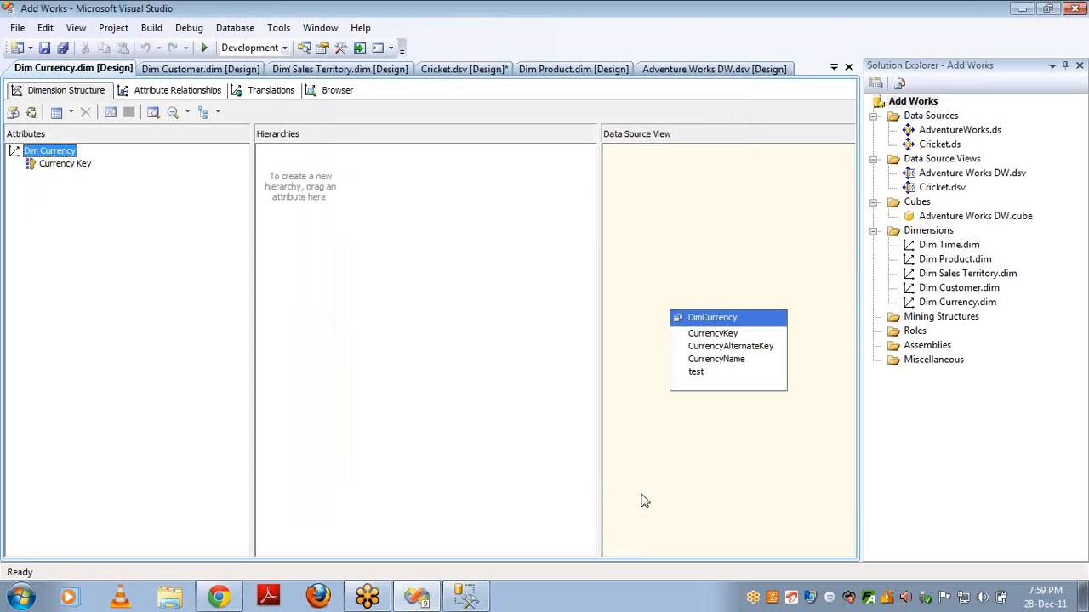
Rename the Currency Key attribute of the Dim Currency dimension to Currency Name.
right_click(60, 166)
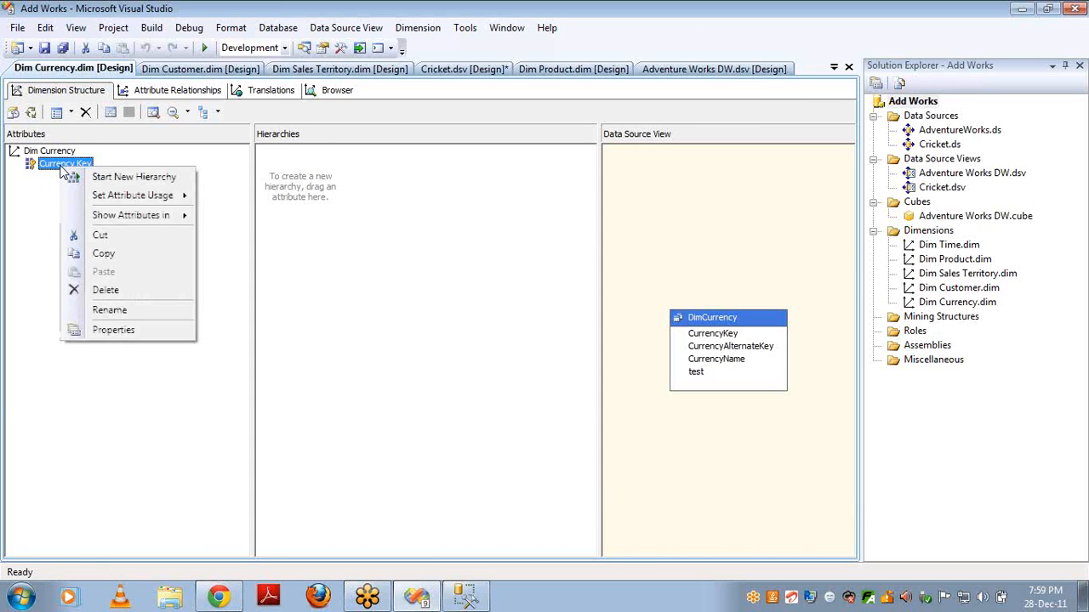
left_click(108, 311)
key("End")
key("ctrl+shift+Left")
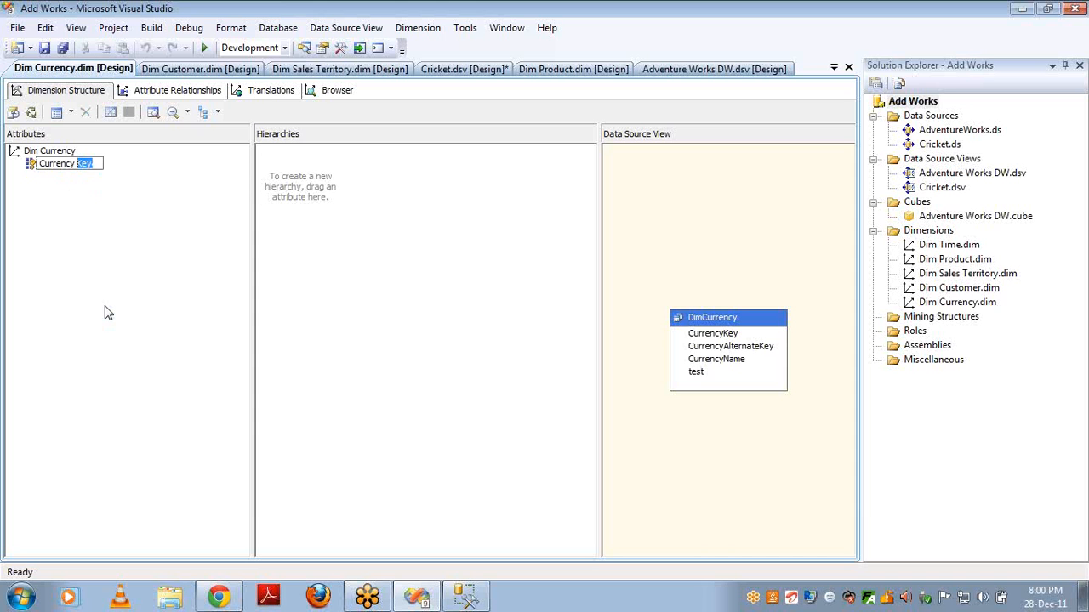
type("Name")
key("Return")
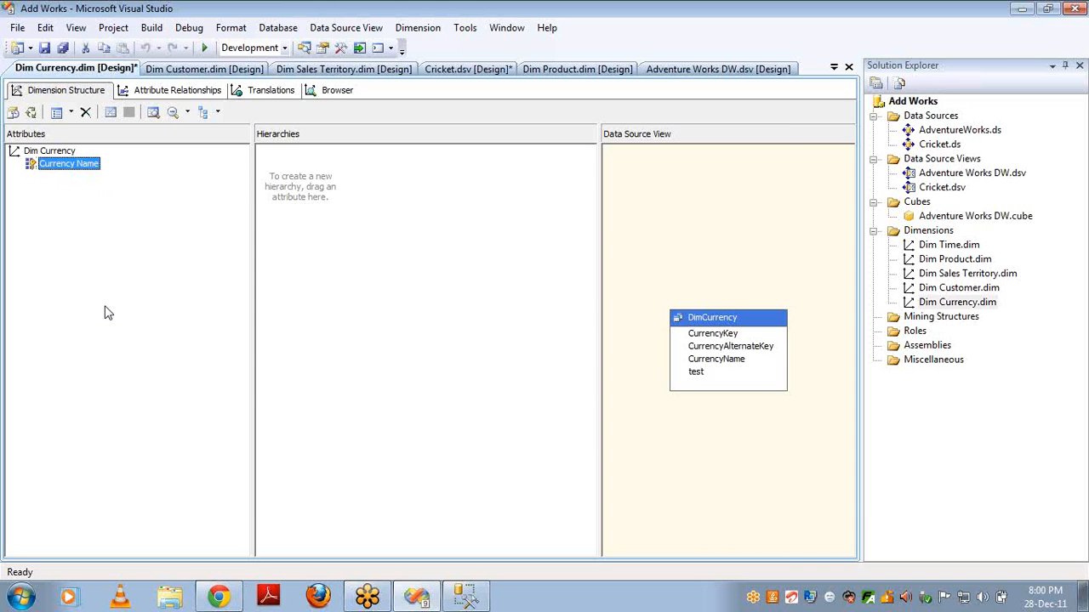
Start a new dimension from the existing DimProductSubcategory table, keeping ProductSubcategoryKey as both the key column and the name column.
right_click(944, 236)
left_click(978, 244)
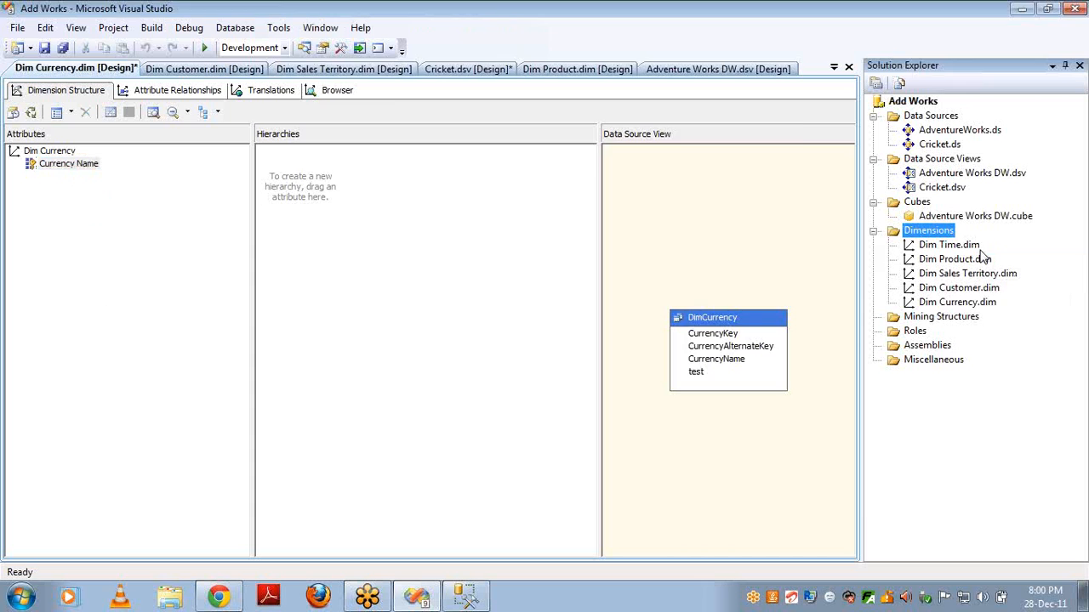
left_click(562, 492)
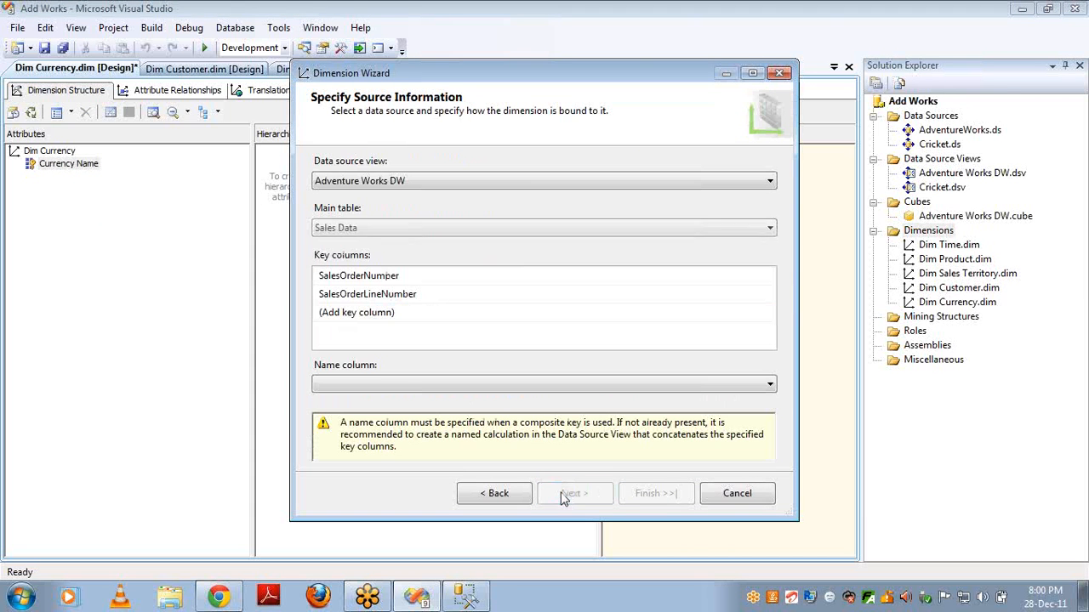
left_click(488, 232)
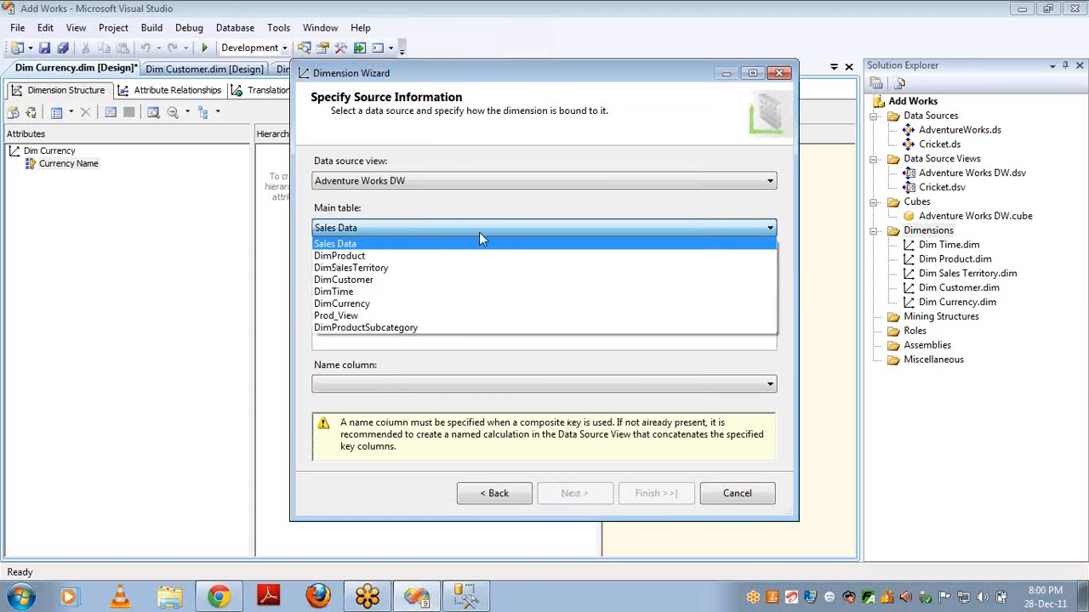
left_click(455, 328)
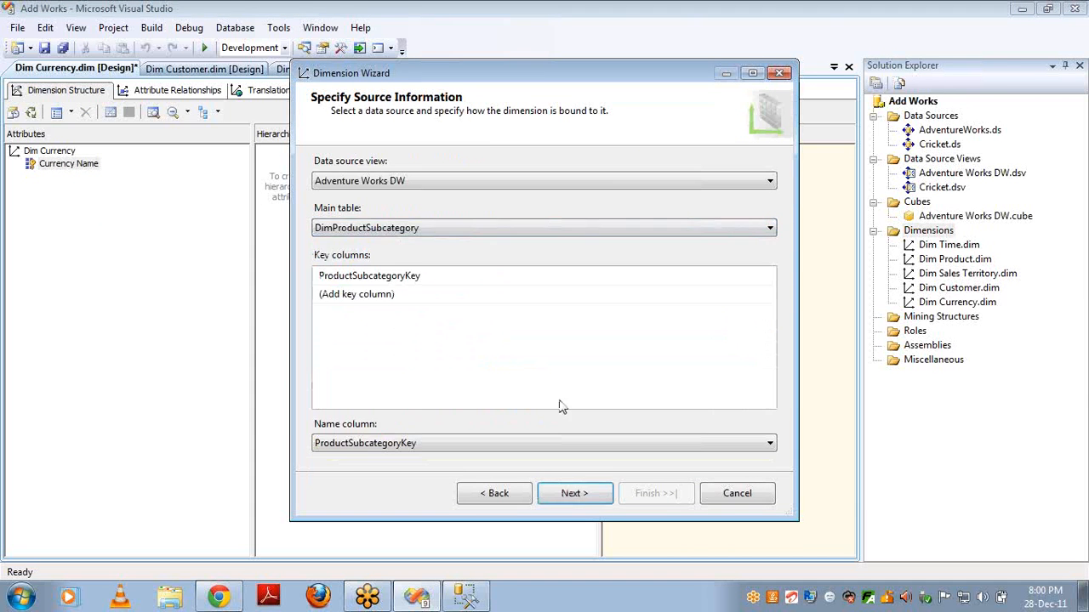
left_click(574, 494)
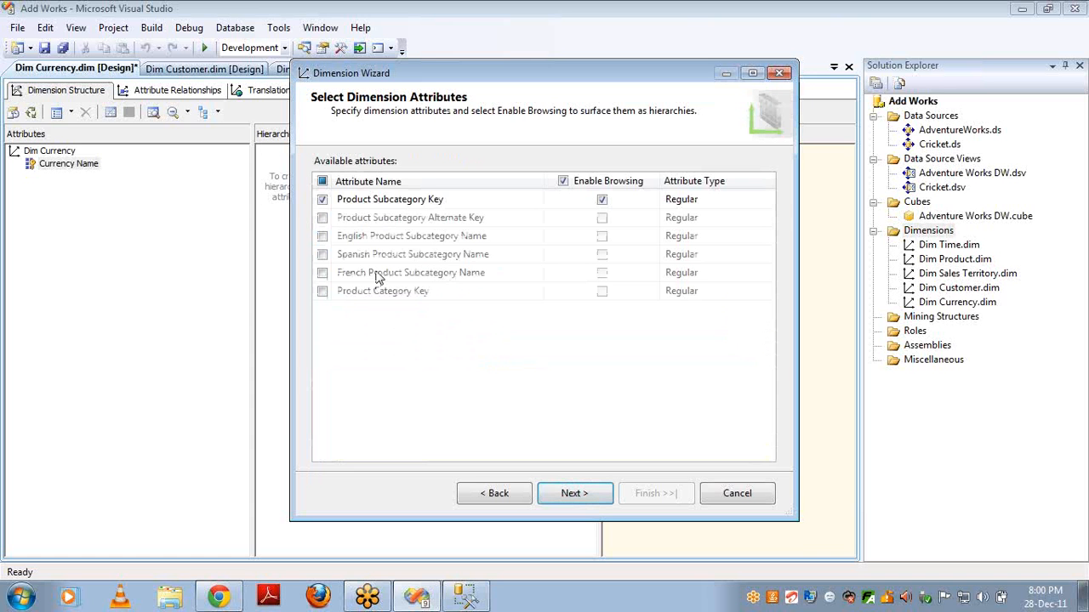
Include the English Product Subcategory Name attribute and finish creating the Dim Product Subcategory dimension.
left_click(322, 236)
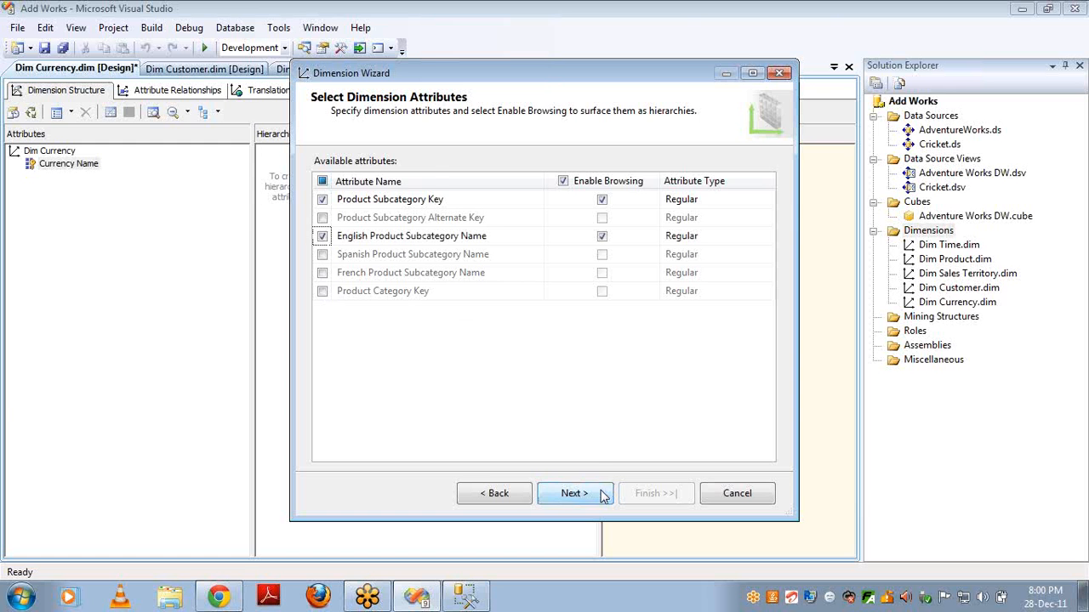
left_click(574, 493)
left_click(643, 494)
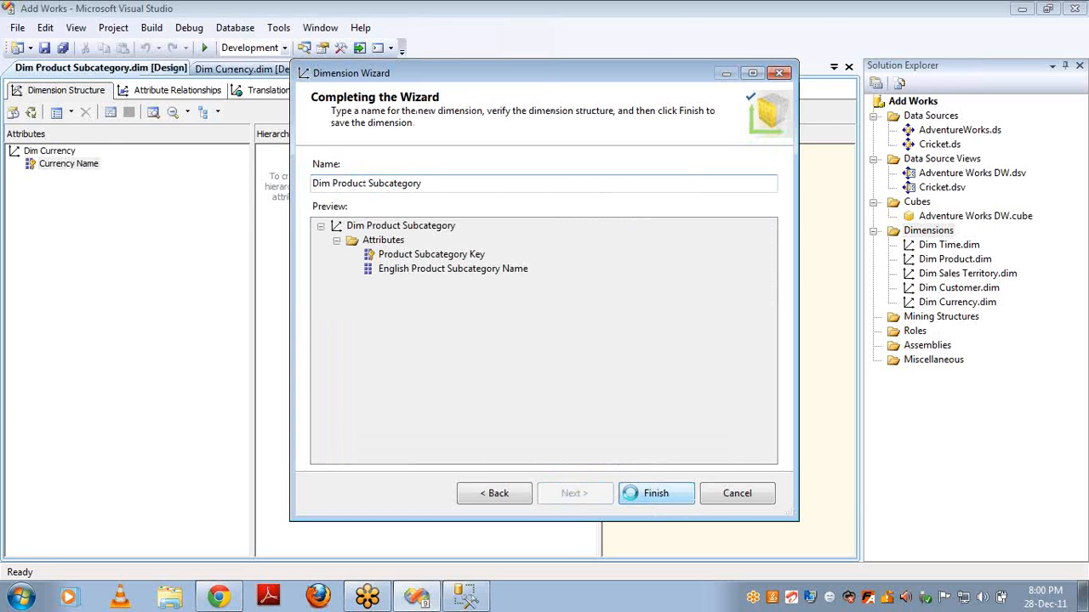
Add the Dim Currency, Dim Customer, Dim Product Subcategory and Dim Sales Territory dimensions to the Adventure Works DW cube structure.
double_click(936, 216)
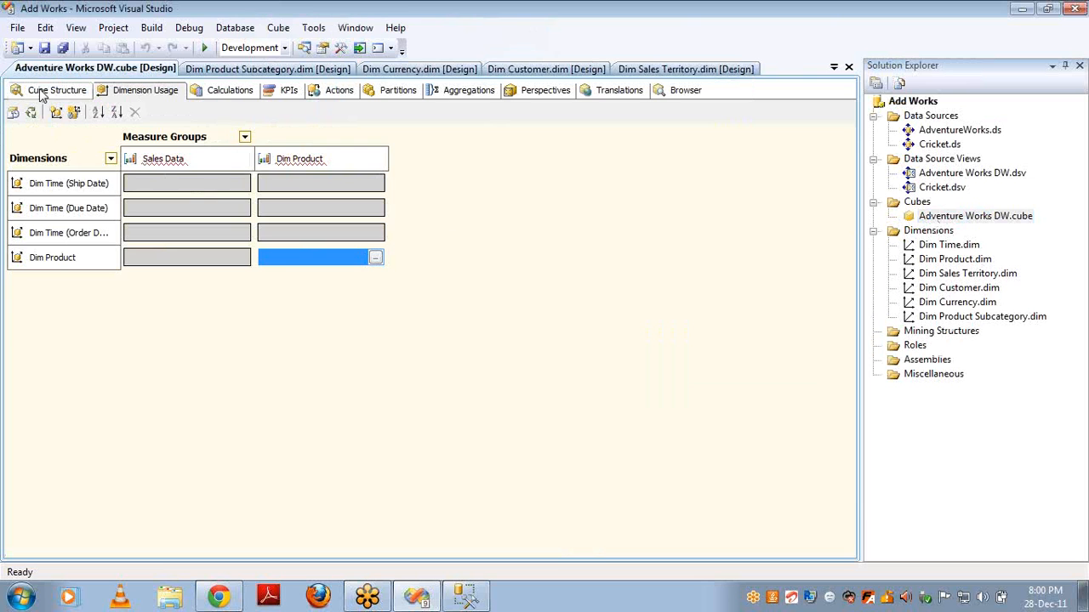
left_click(42, 92)
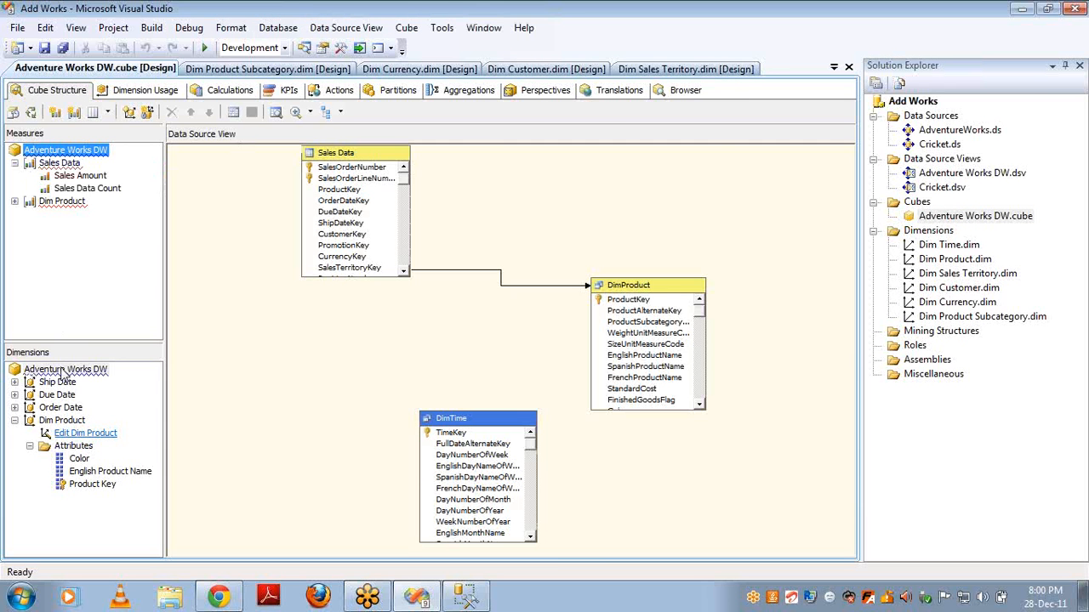
right_click(64, 374)
left_click(96, 383)
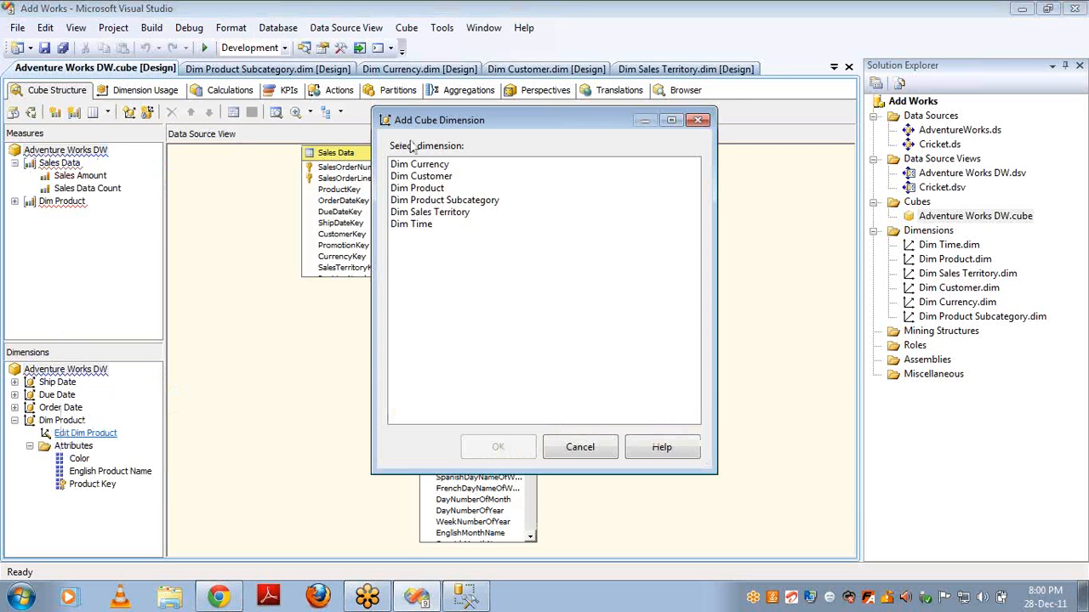
left_click(420, 165)
left_click(421, 176, "ctrl")
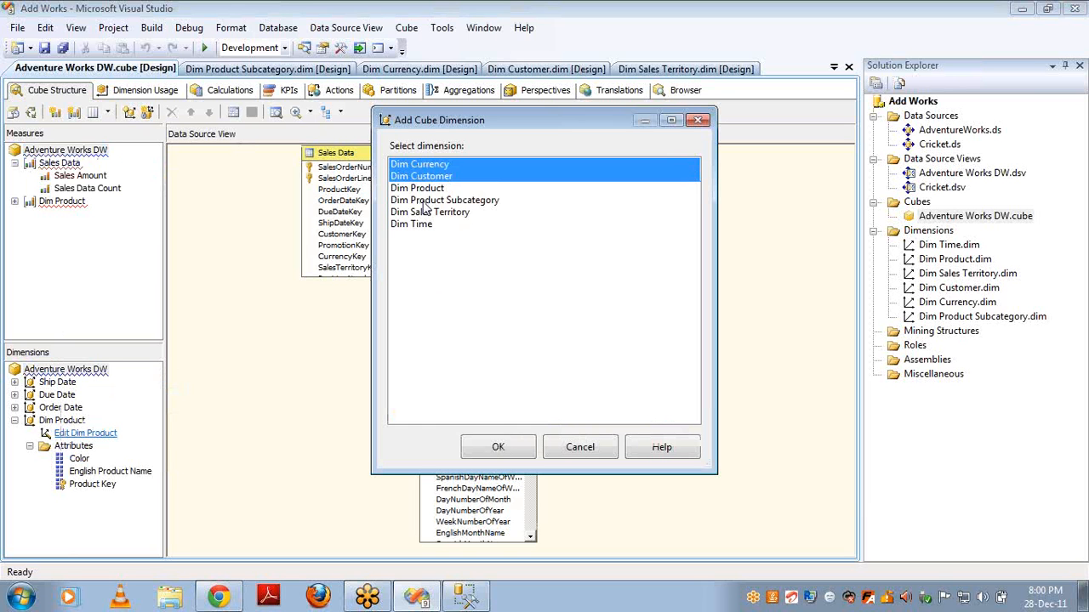
left_click(423, 201, "ctrl")
left_click(427, 212, "ctrl")
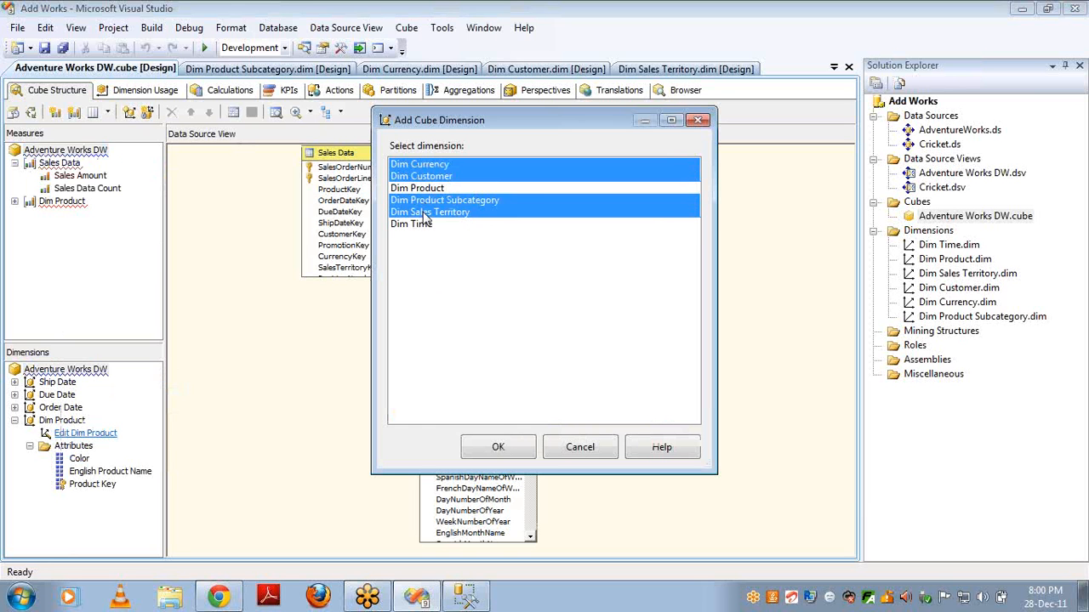
left_click(499, 448)
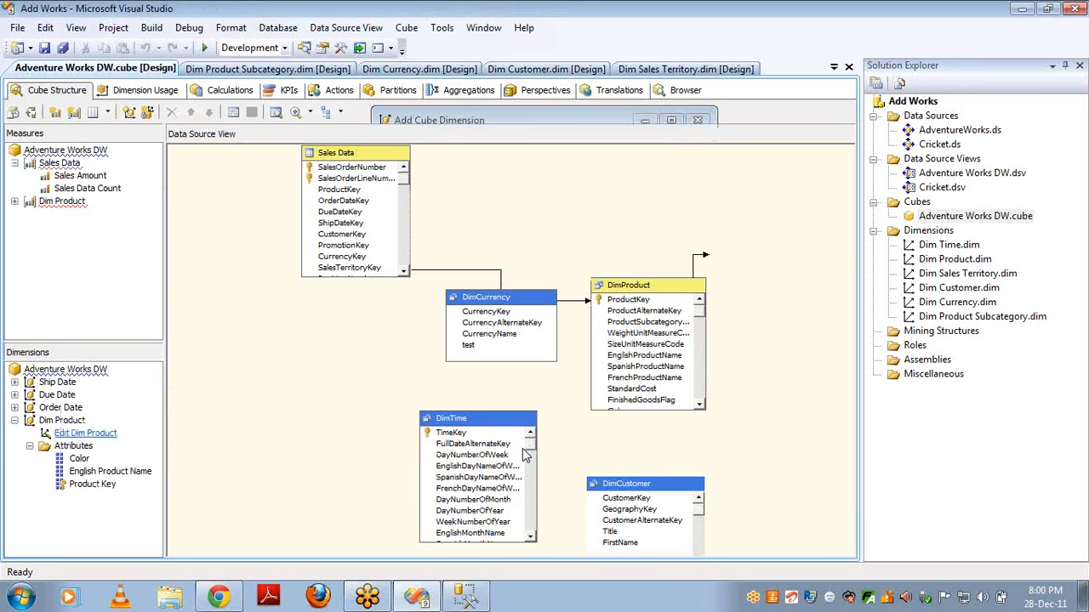
In the cube's dimension usage, clear the relationship between Dim Product Subcategory and the Dim Product measure group.
left_click(123, 91)
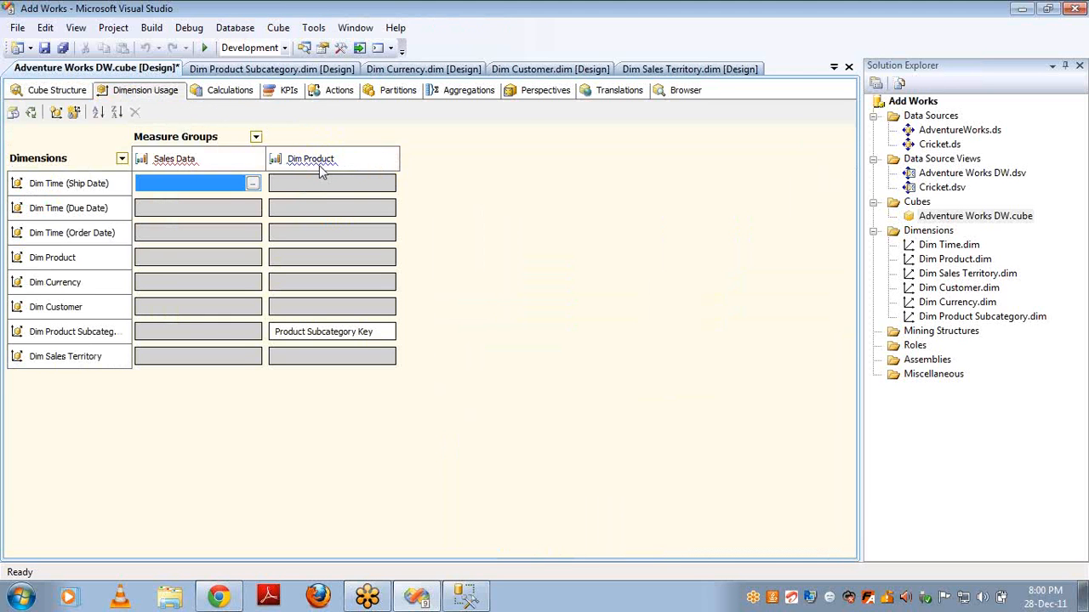
left_click(380, 335)
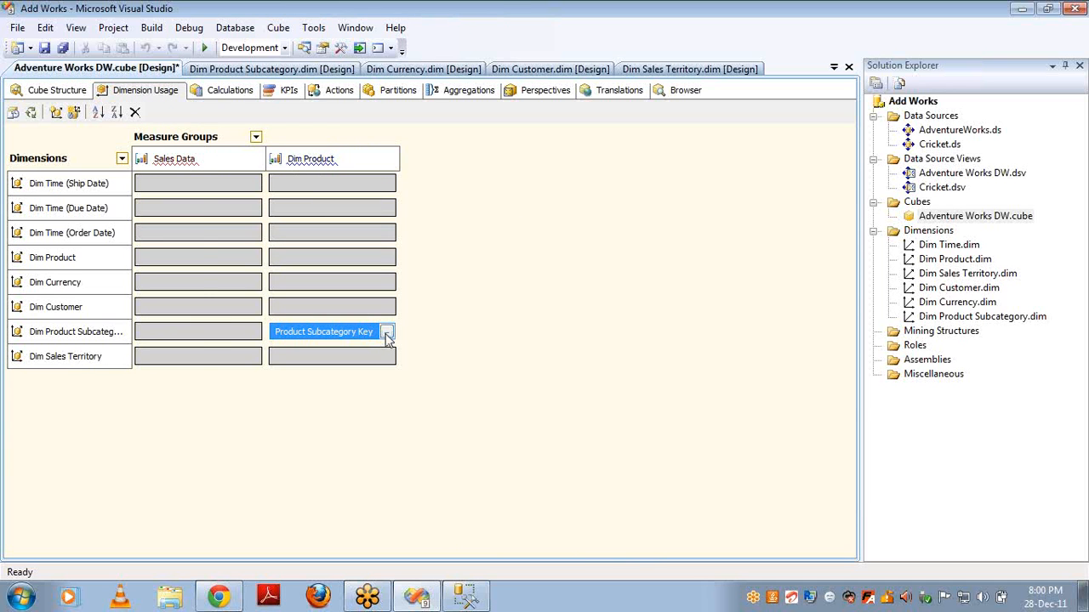
left_click(386, 332)
key("Escape")
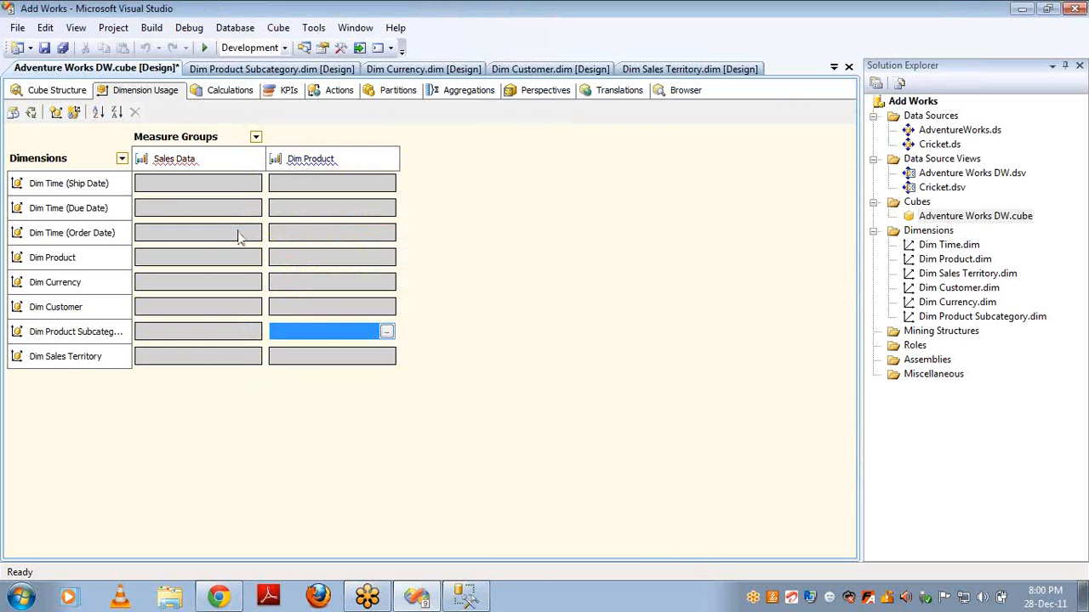
Define a Regular relationship between Dim Time (Ship Date) and the Sales Data measure group, using Time Key as the granularity attribute.
left_click(249, 190)
left_click(252, 185)
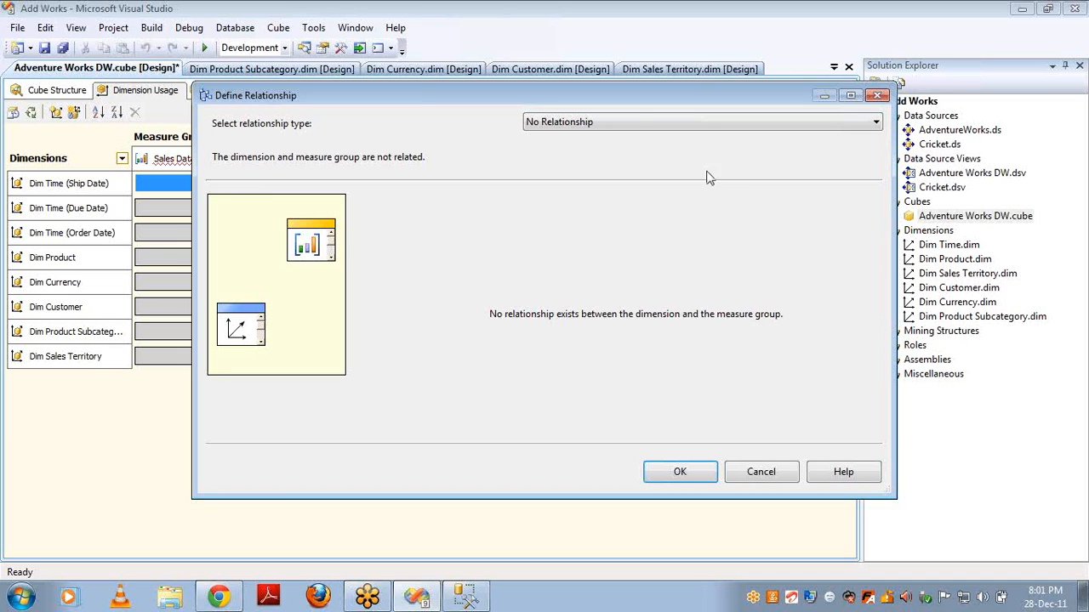
left_click(703, 124)
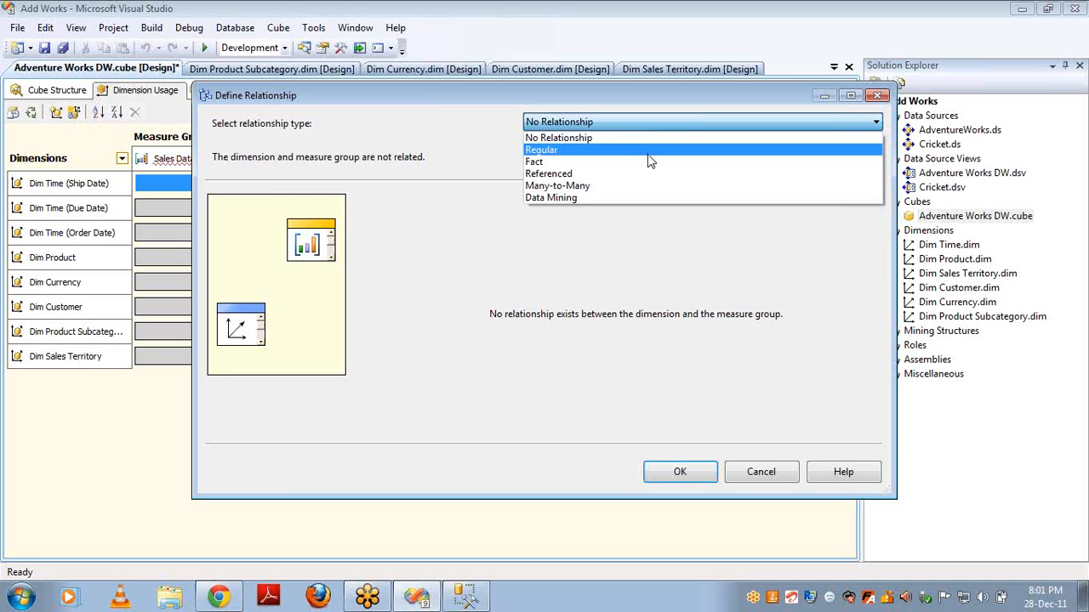
left_click(647, 151)
left_click(609, 203)
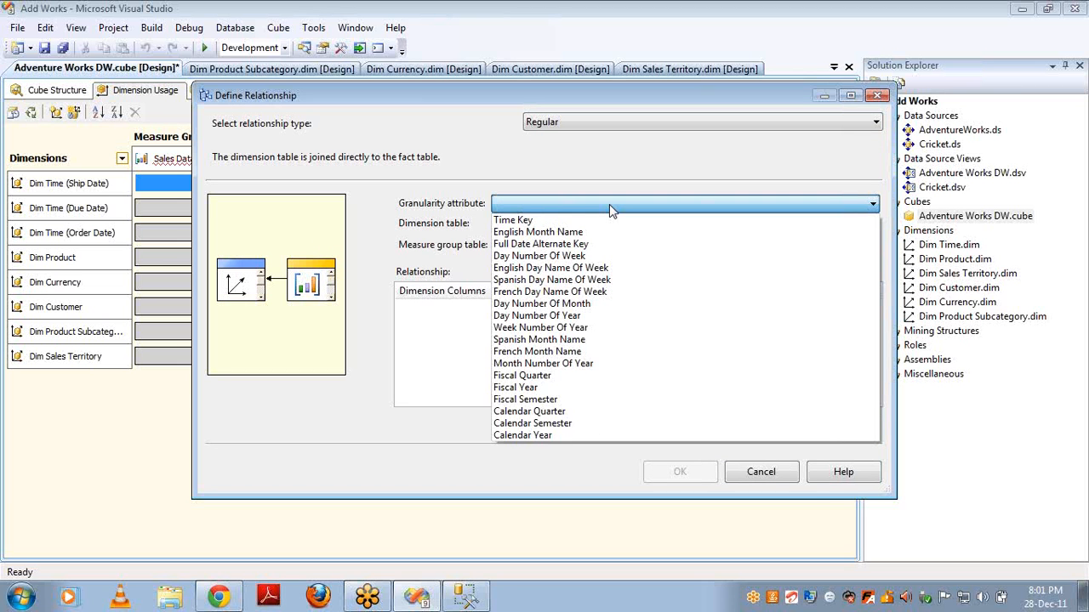
left_click(604, 221)
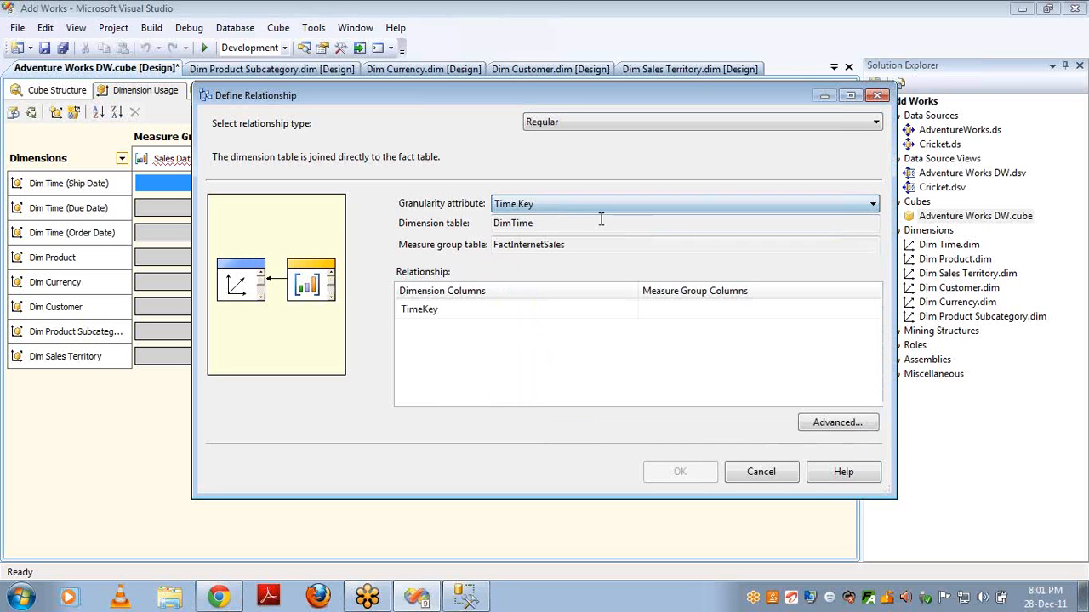
Map the TimeKey dimension column to the ShipDateKey measure group column and accept the relationship.
left_click(692, 308)
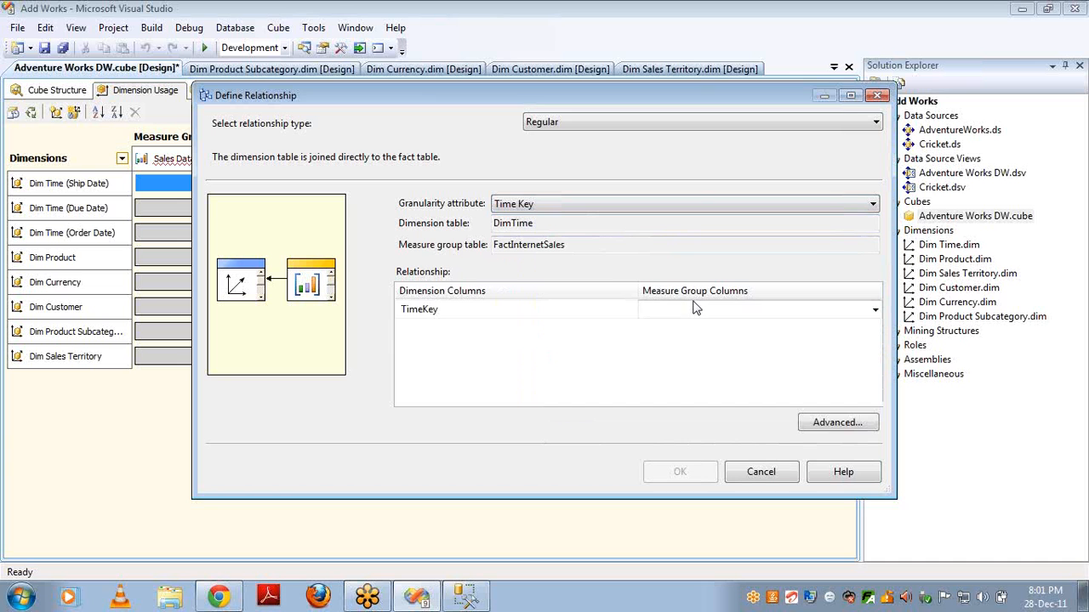
left_click(875, 311)
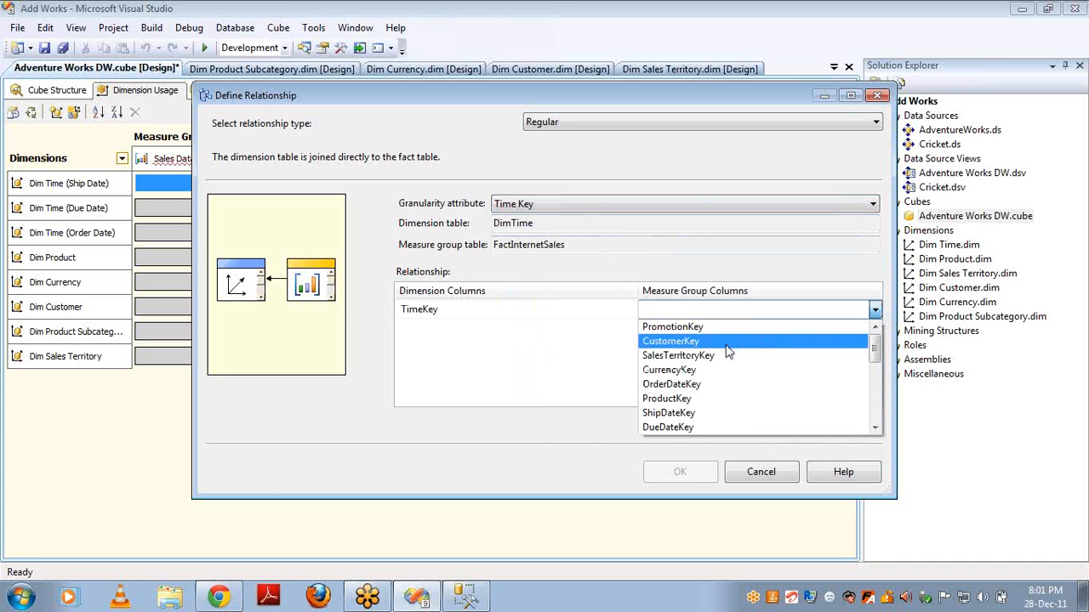
left_click(694, 415)
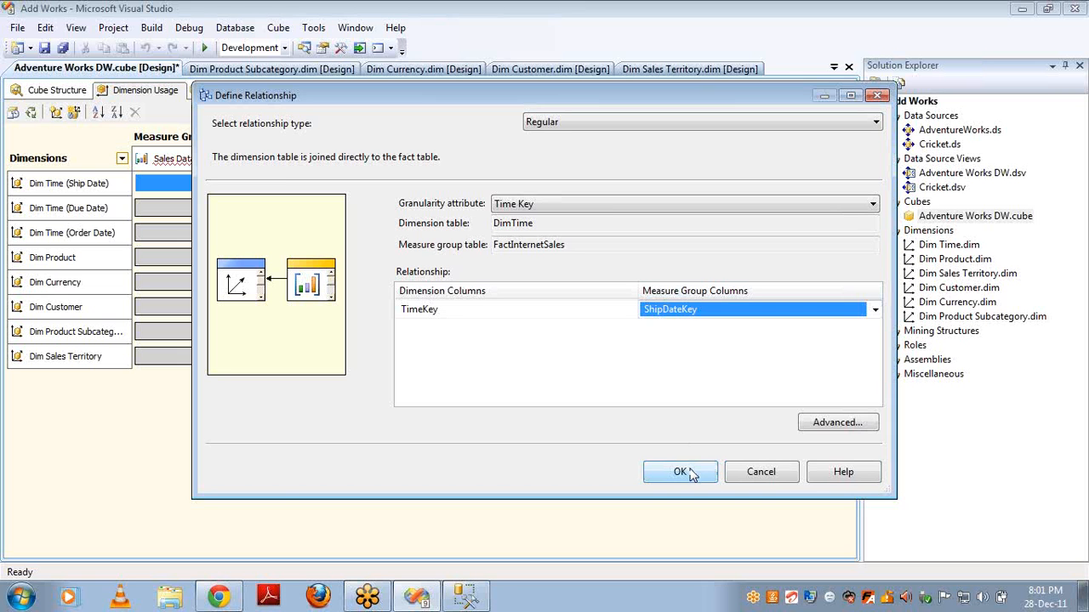
left_click(682, 472)
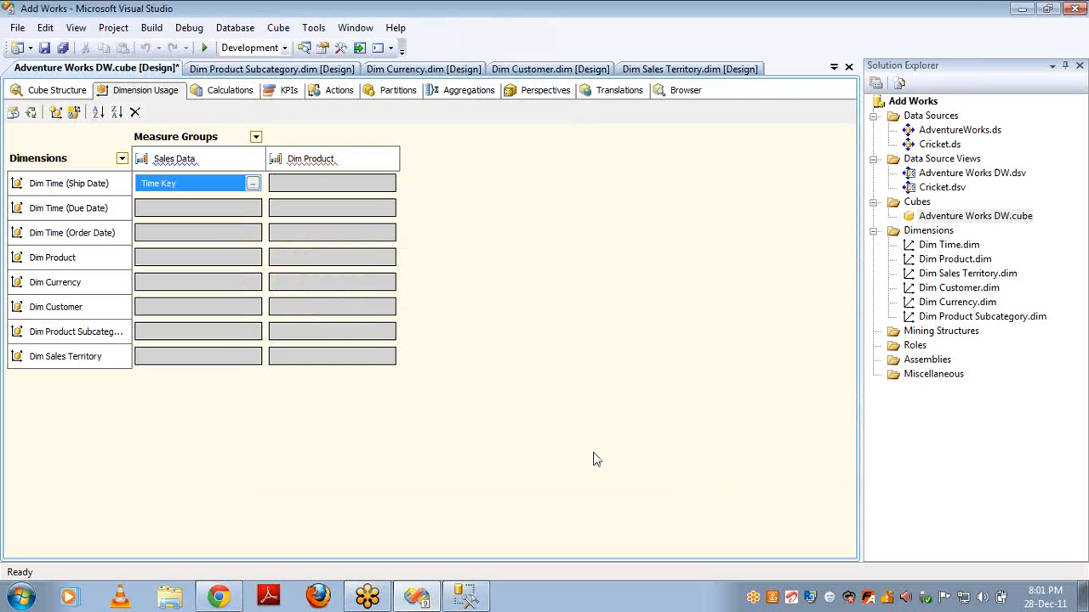
Switch to SQL Server Management Studio and replace the existing query text with "select * from FactInternetSales".
left_click(466, 598)
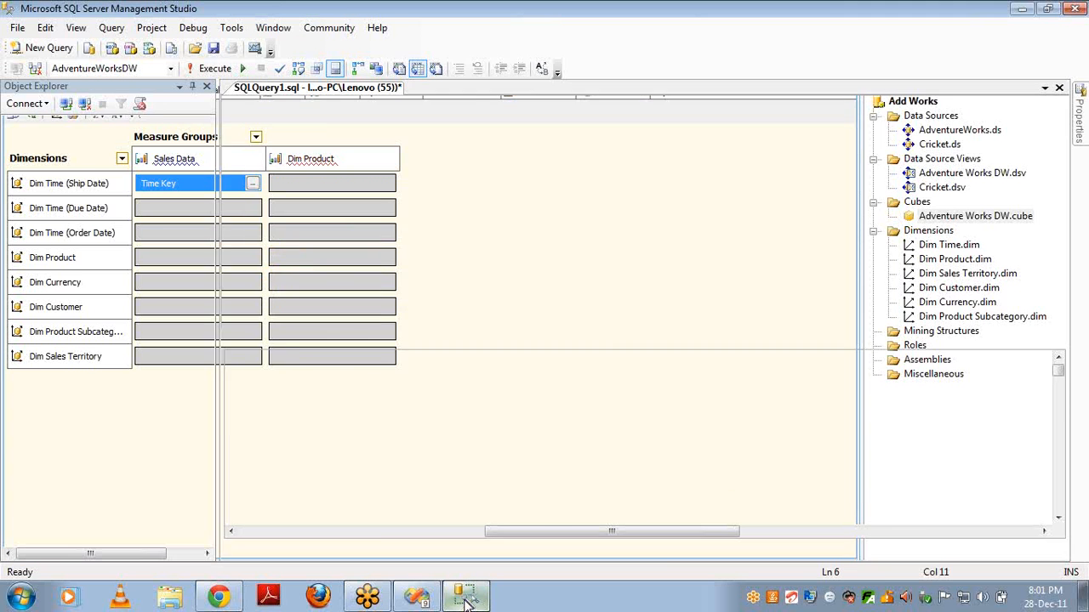
key("ctrl+a")
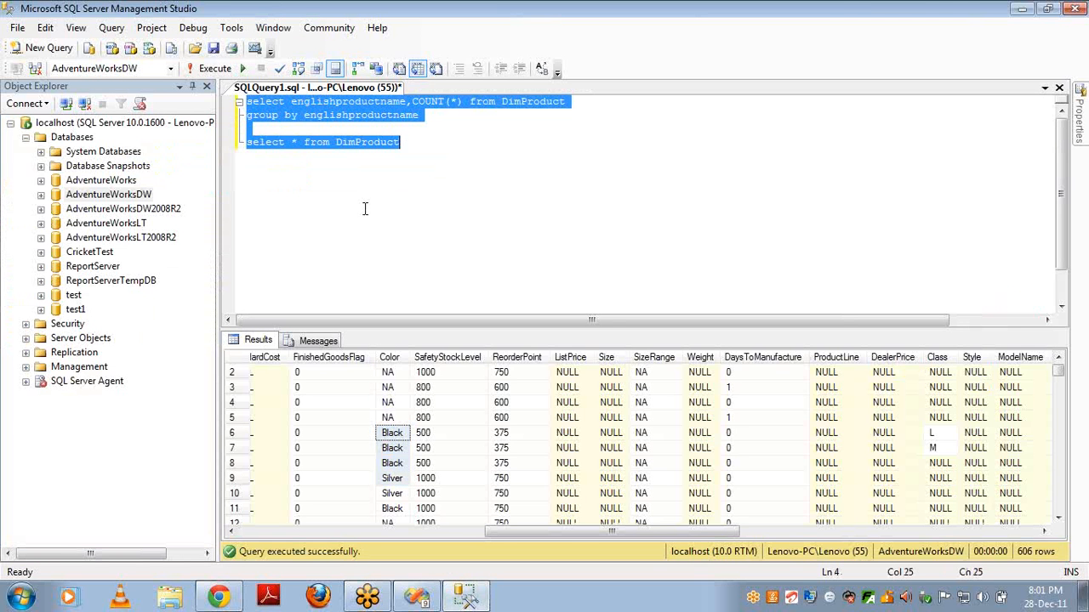
type("sele")
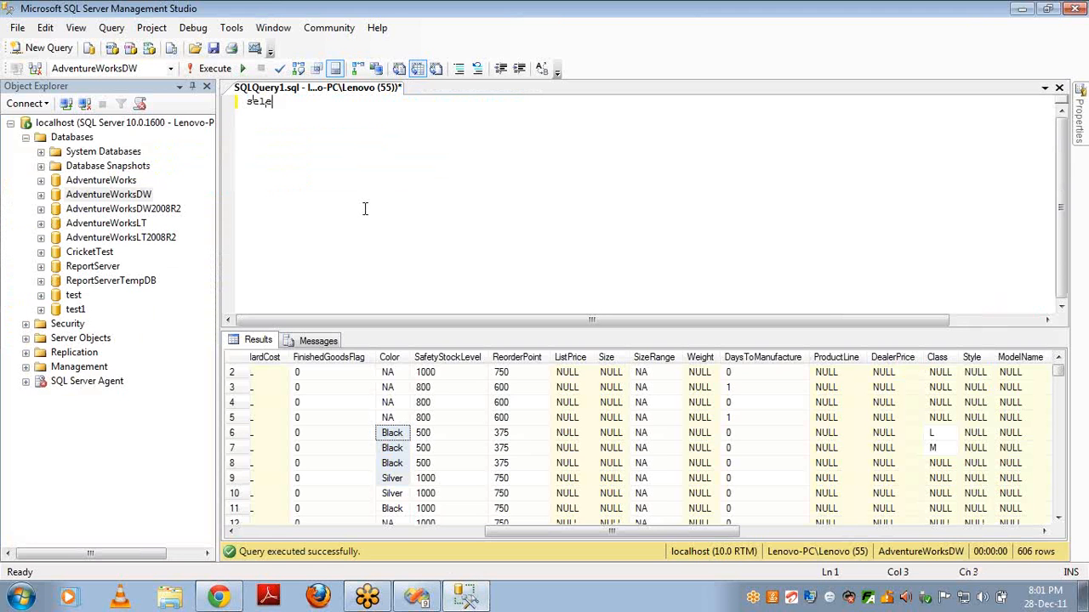
type("ct * from fact")
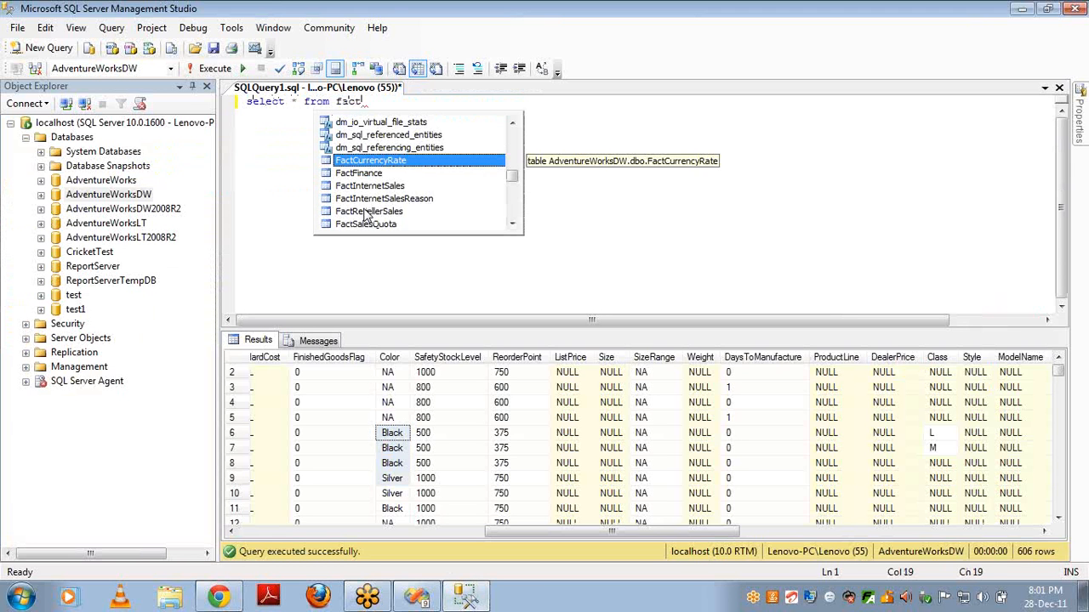
type("int")
key("Tab")
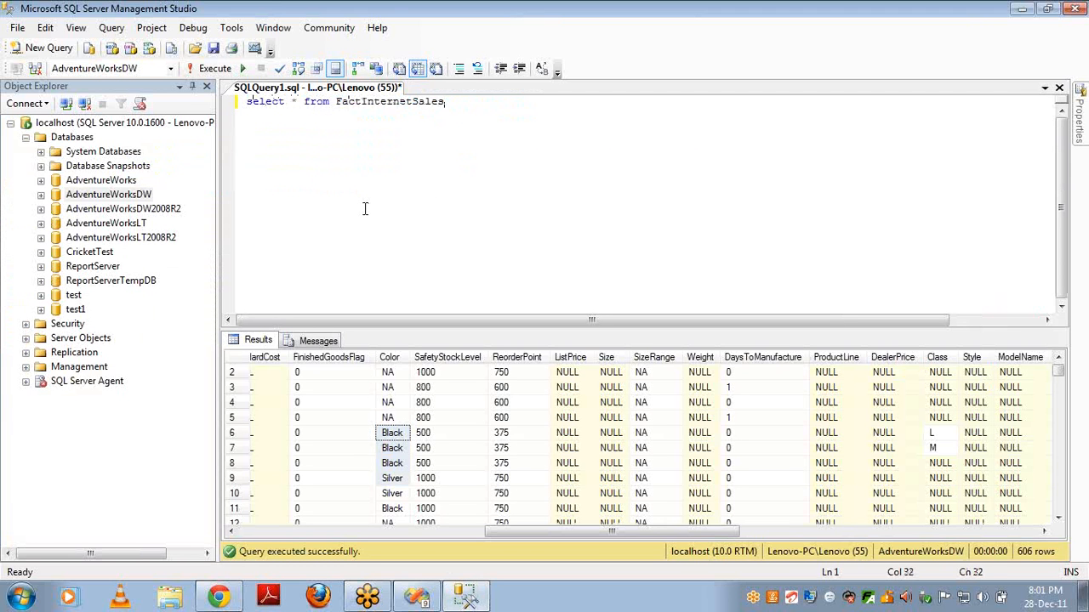
Start a join to the time table on a second query line, reading "inne join DimTime on".
key("Return")
type("inne join")
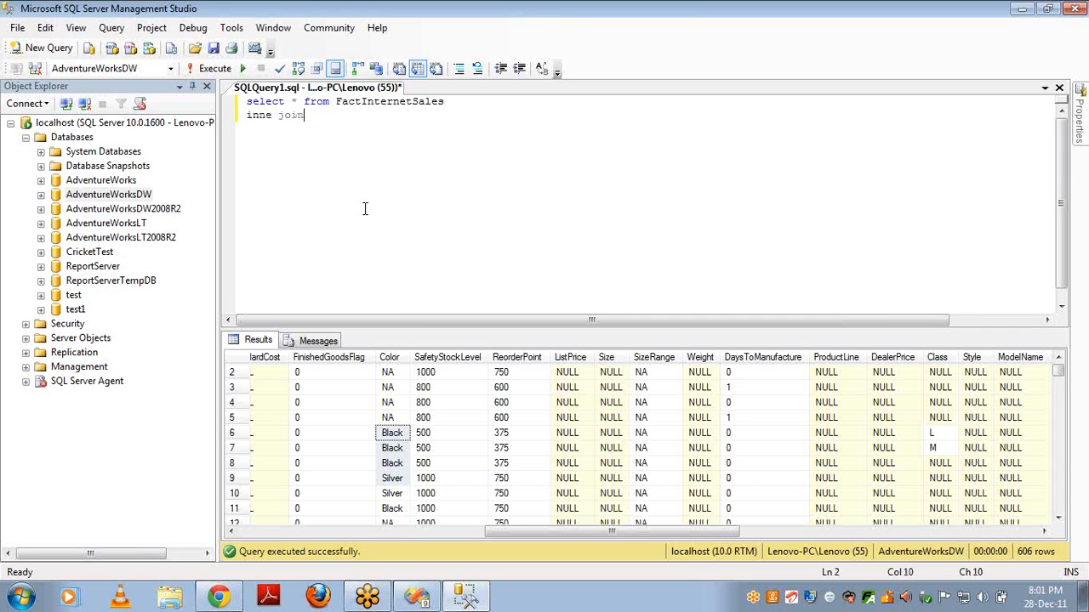
type(" dimtim")
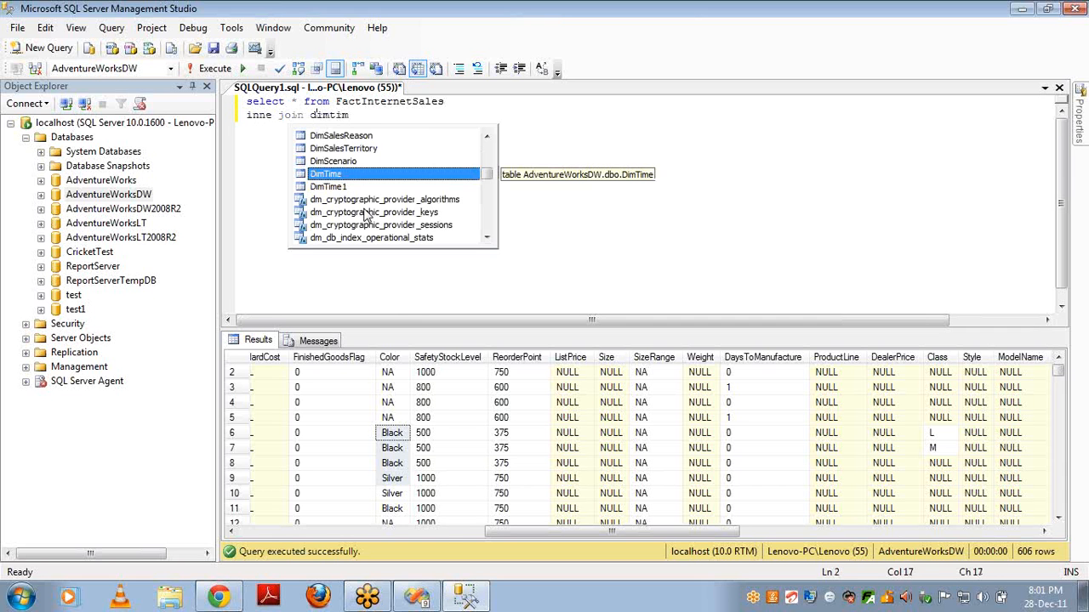
key("Tab")
type("on ")
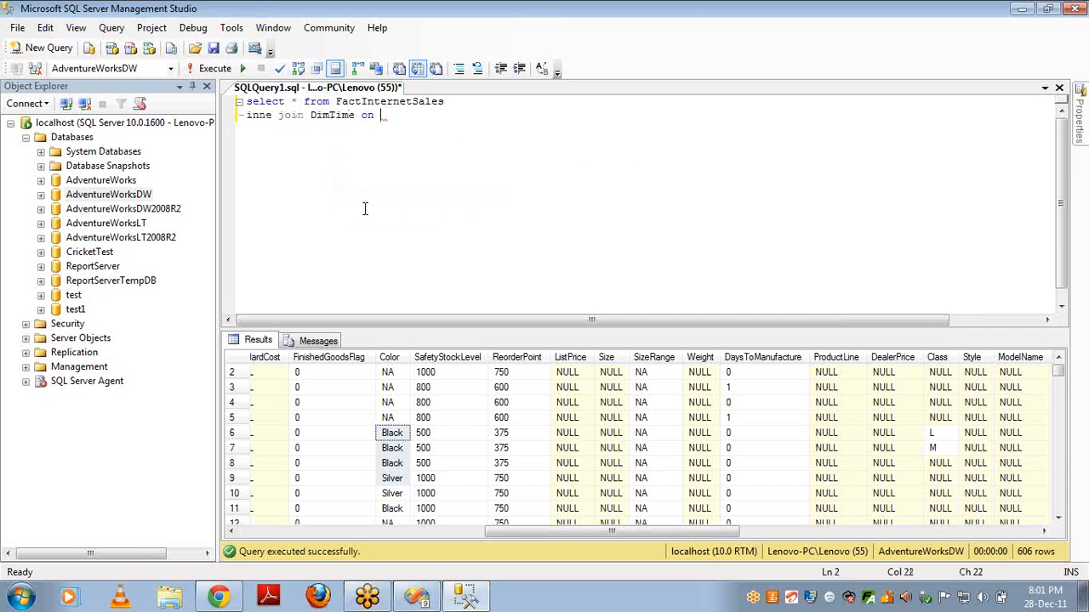
Complete the join condition as "DimTime.TimeKey = FactInternetSales.ShipDateKey".
type("dimt")
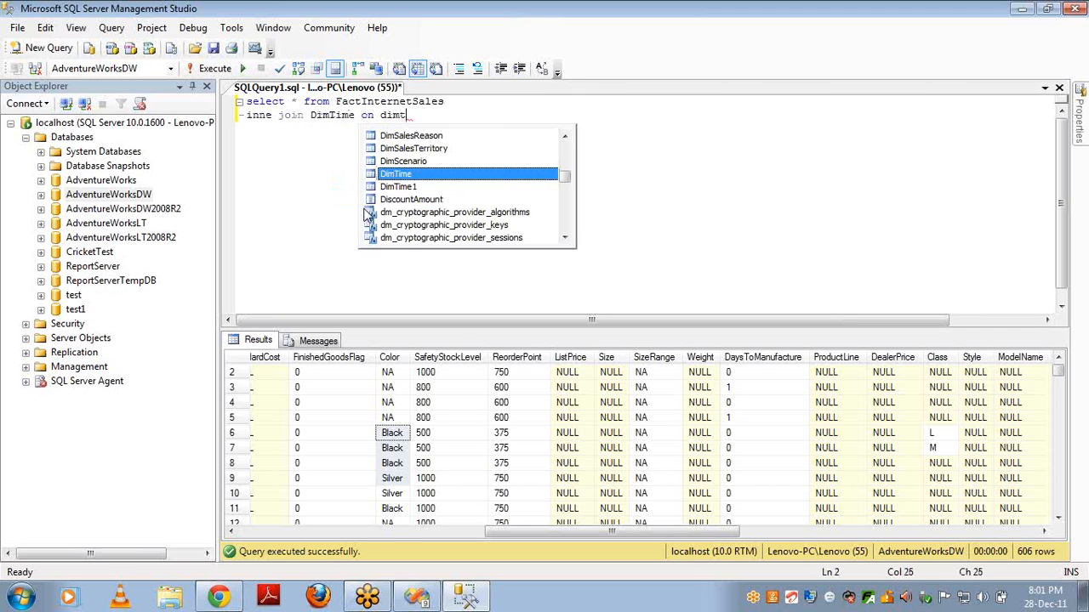
type("im.")
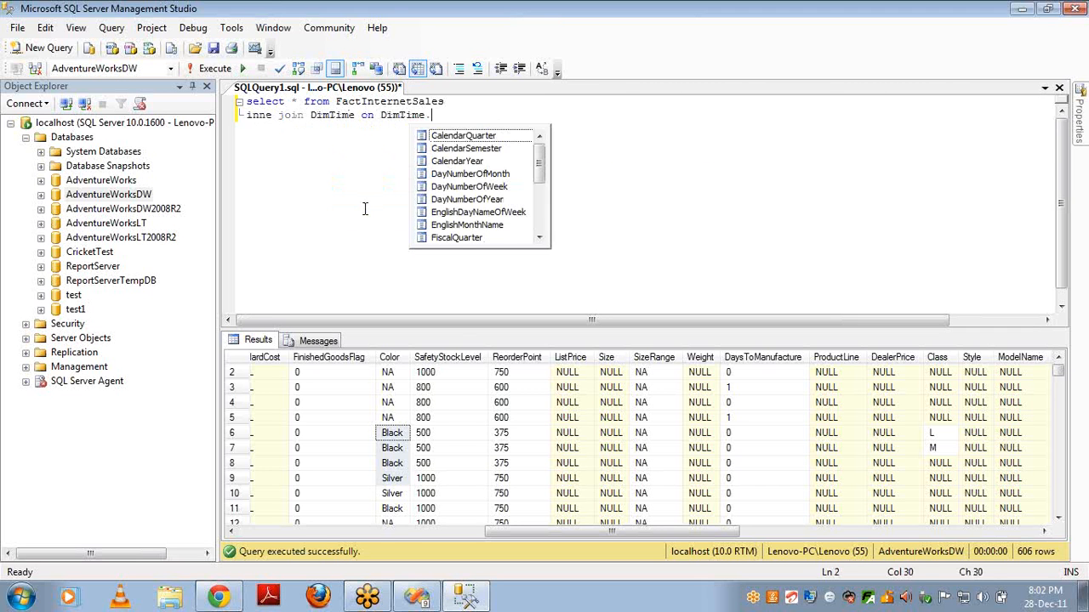
type("TimeKey = ")
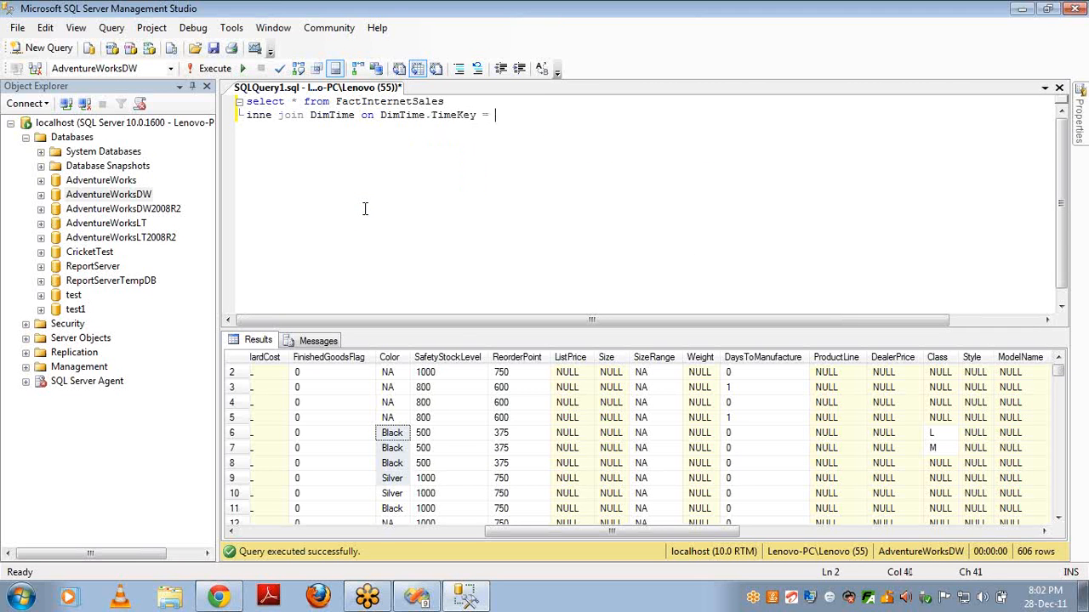
type("fact")
key("Down")
key("Down")
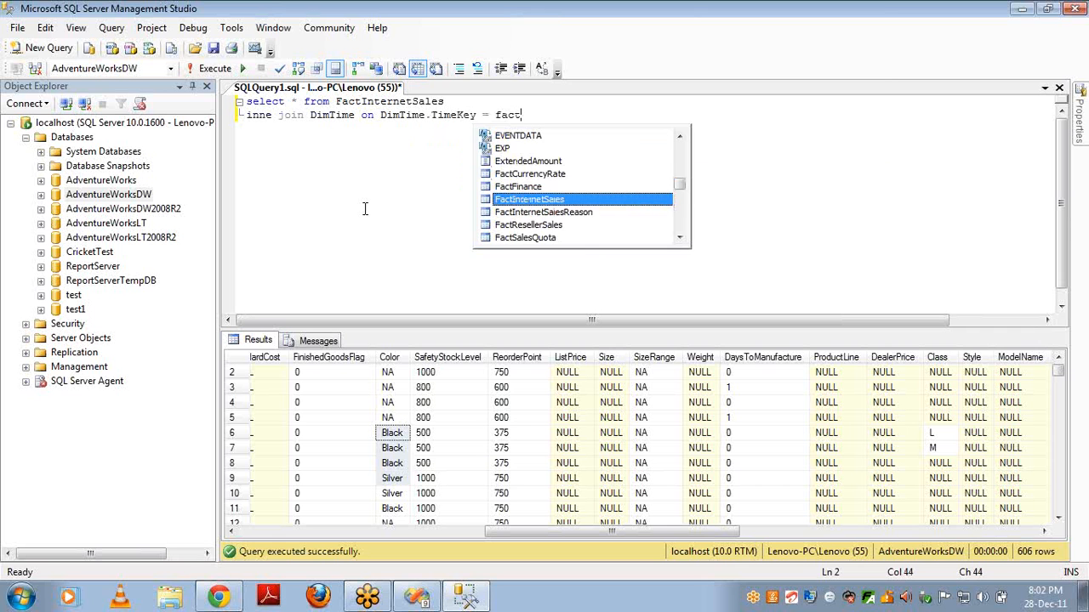
type(".shi")
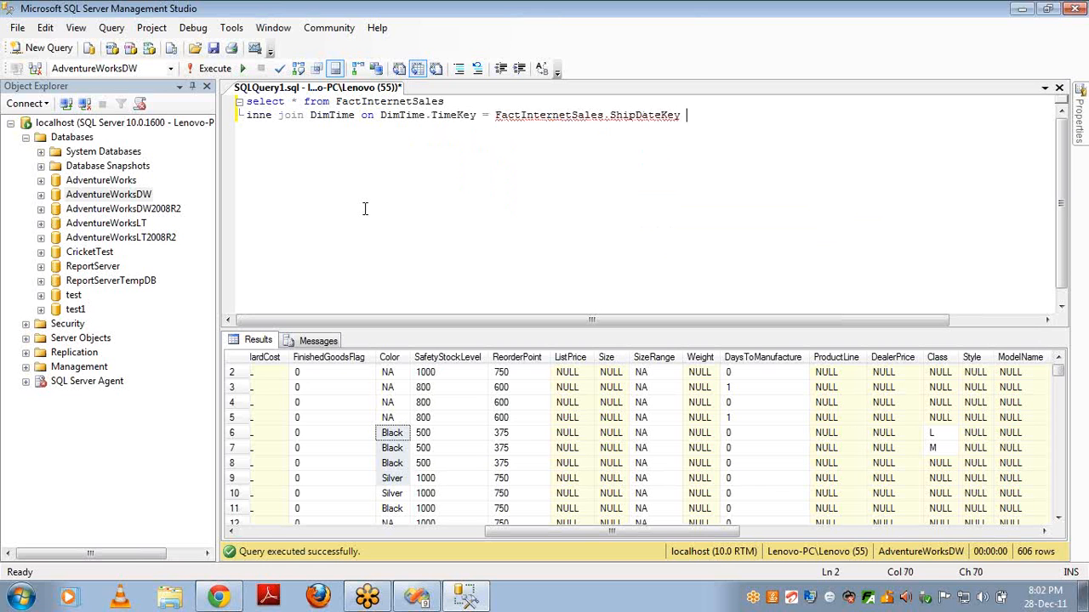
Review the FactInternetSales table, the DimTime table and the join condition in the query.
key("Up")
double_click(366, 101)
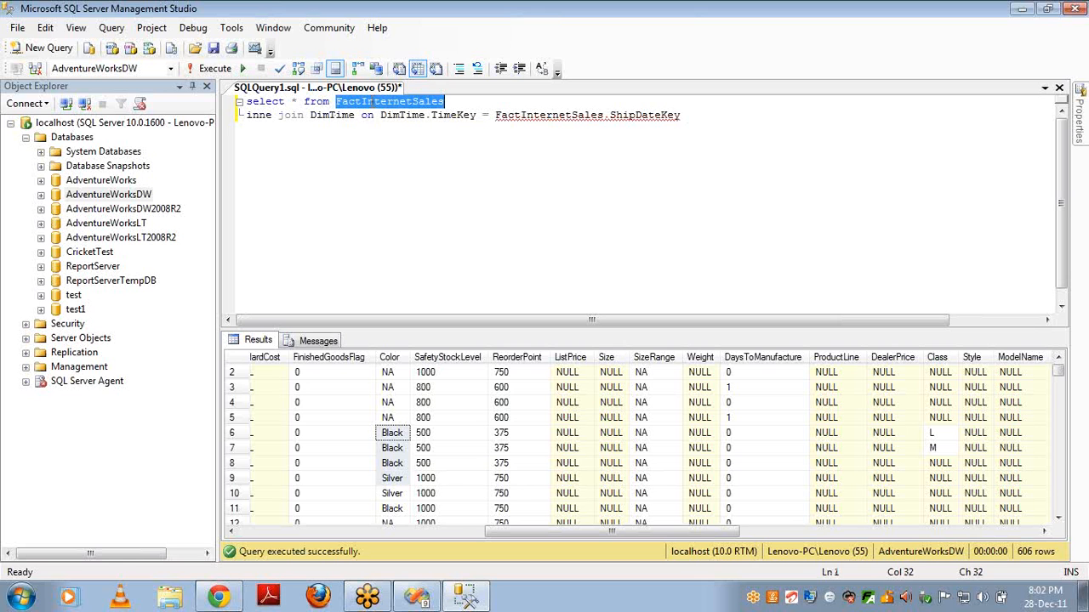
left_click(343, 114)
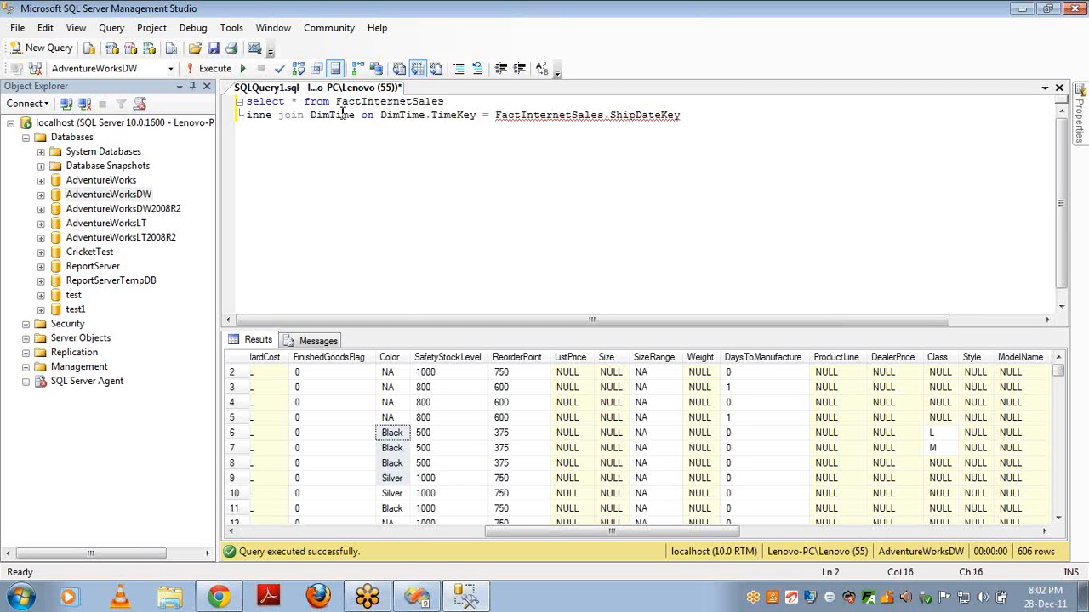
left_click(689, 113)
key("shift+Home")
Switch to Visual Studio, open the Dim Time (Ship Date) relationship for Sales Data and compare its dimension and measure group tables with the query.
key("alt+Tab")
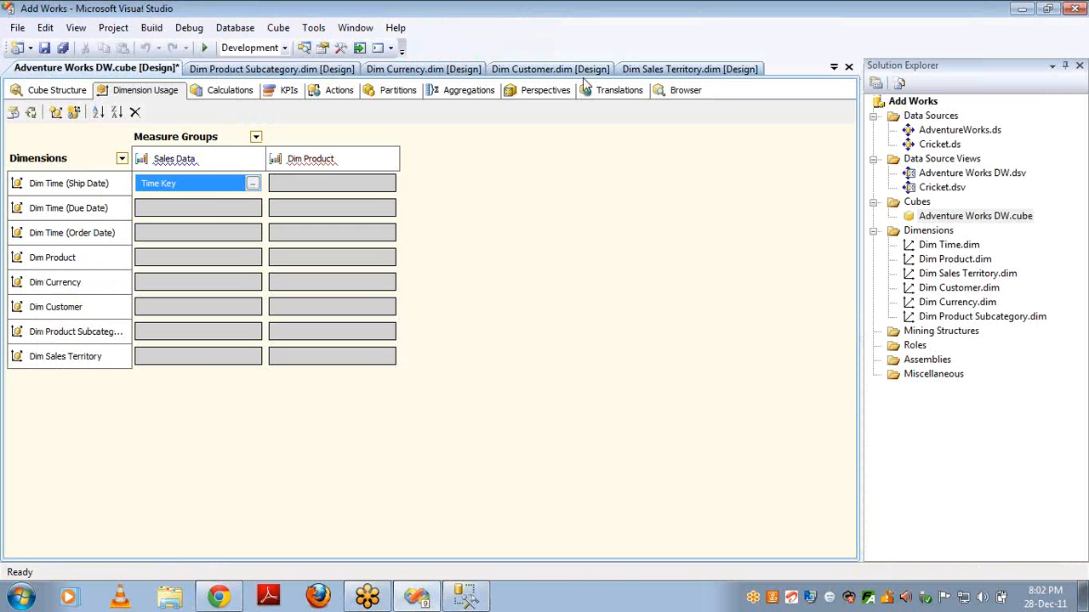
left_click(253, 184)
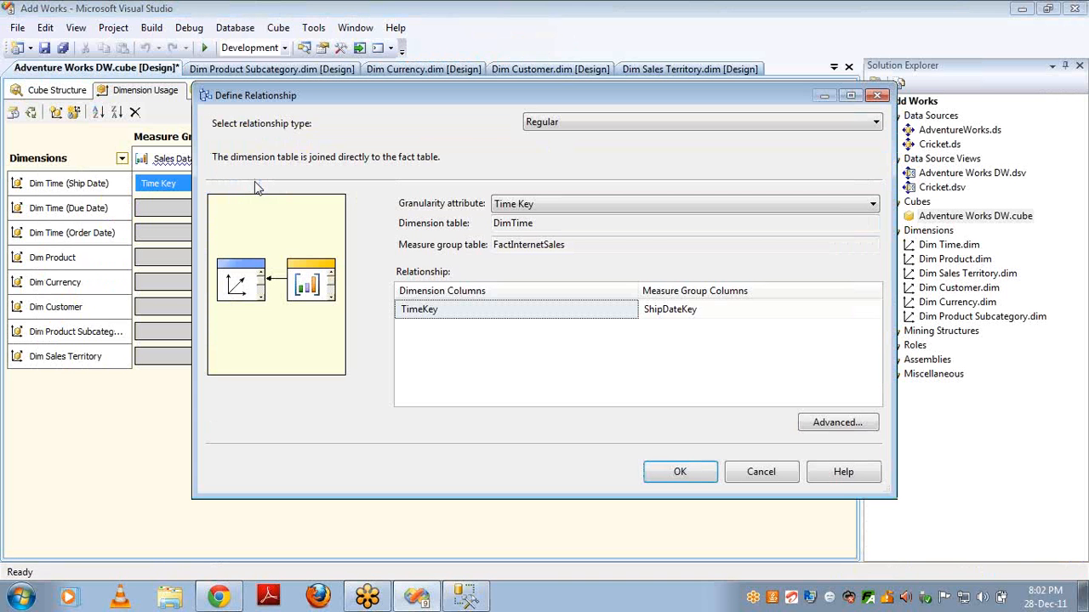
double_click(520, 223)
double_click(524, 244)
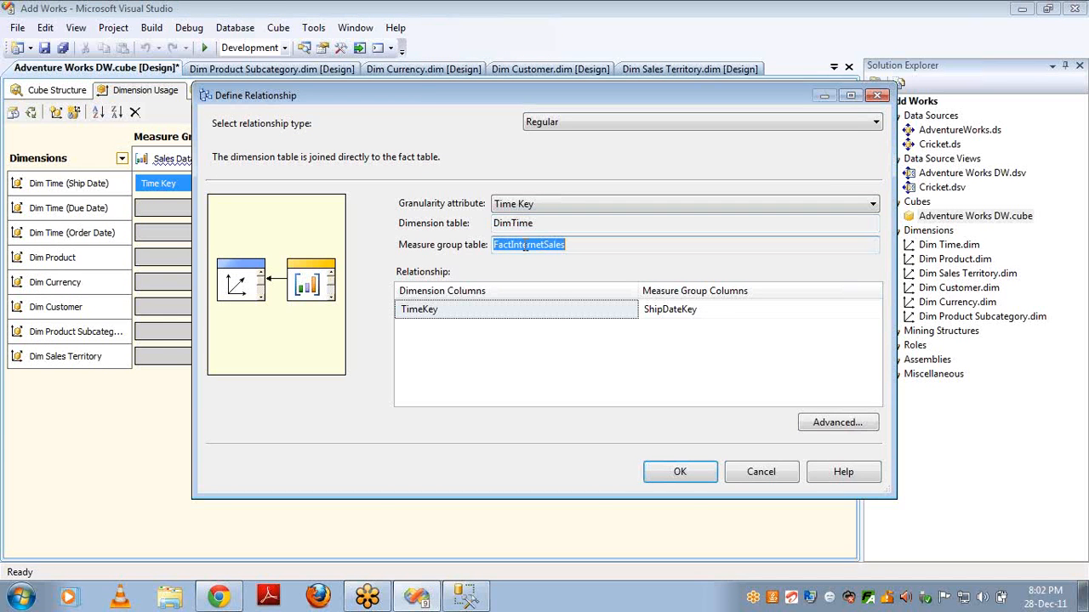
key("alt+Tab")
left_click(404, 102)
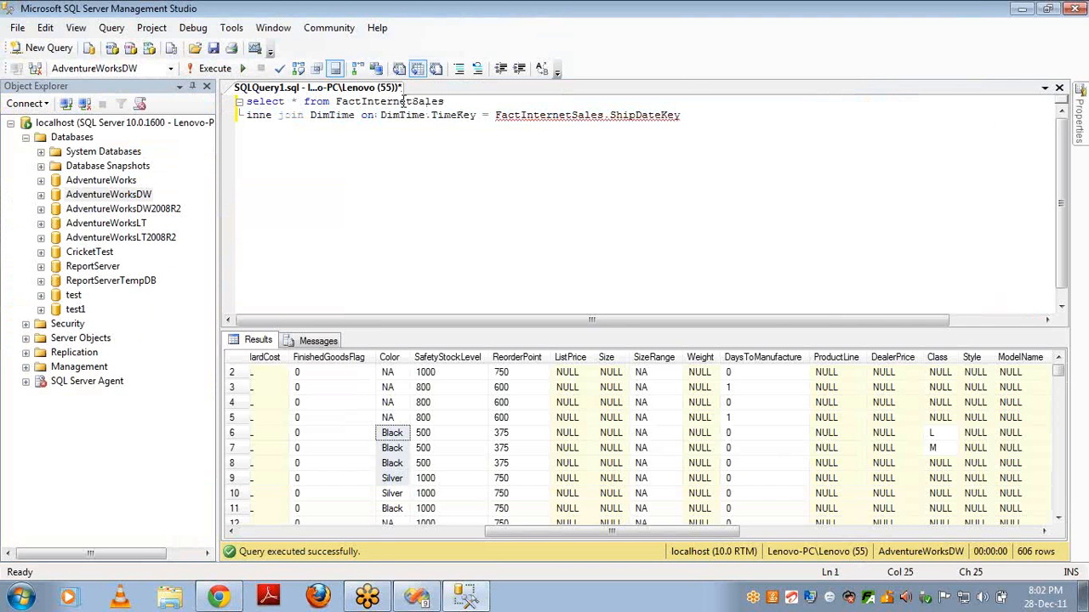
key("alt+Tab")
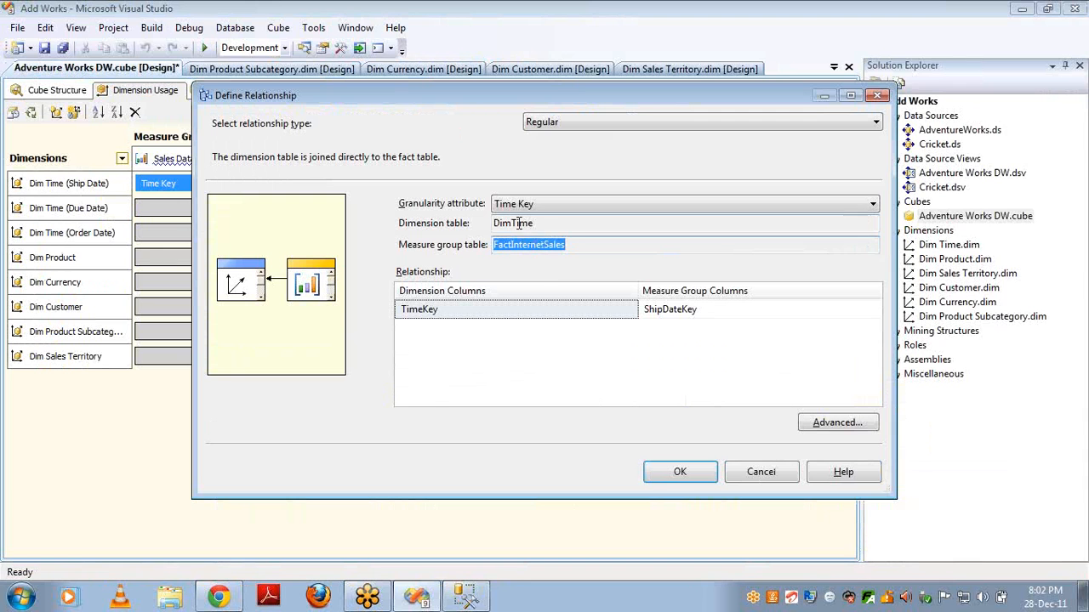
double_click(516, 223)
Compare the TimeKey and ShipDateKey columns in the SQL Server Management Studio query with the columns mapped in the relationship definition.
key("alt+Tab")
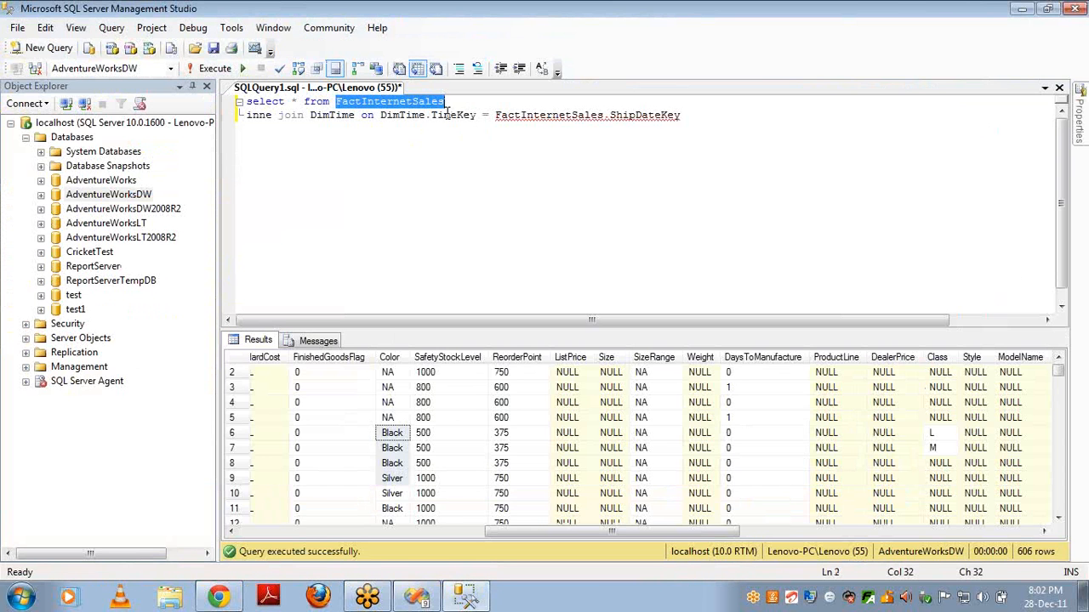
double_click(454, 115)
key("alt+Tab")
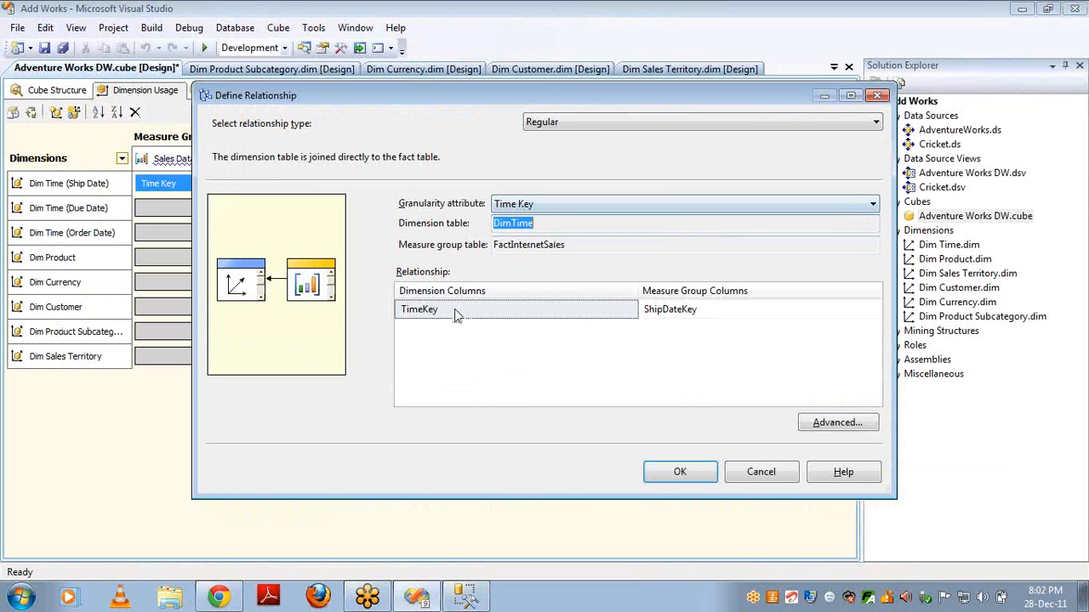
left_click(448, 313)
key("alt+Tab")
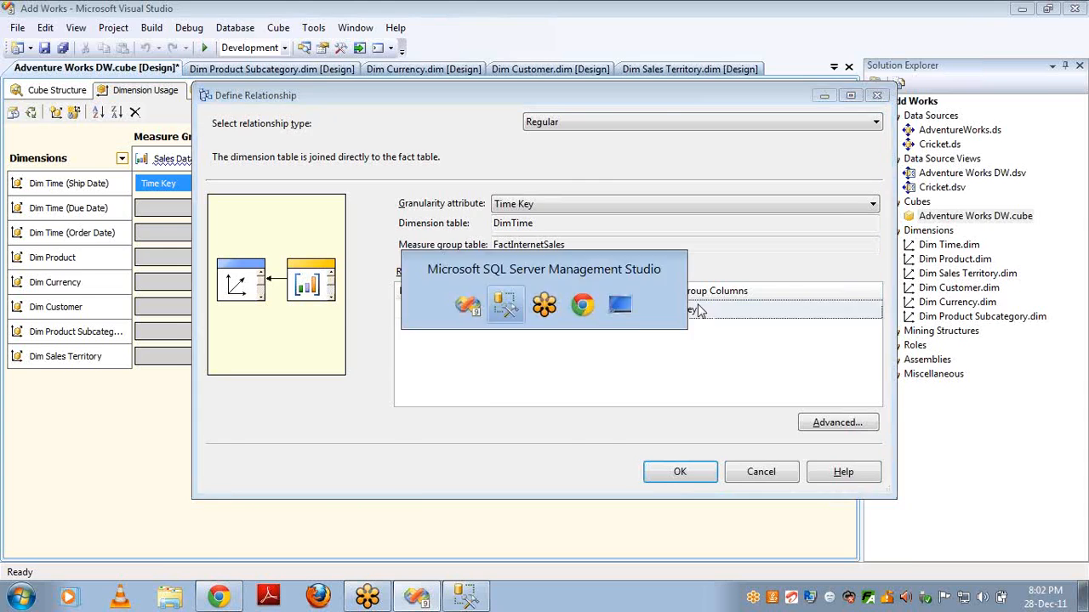
double_click(644, 115)
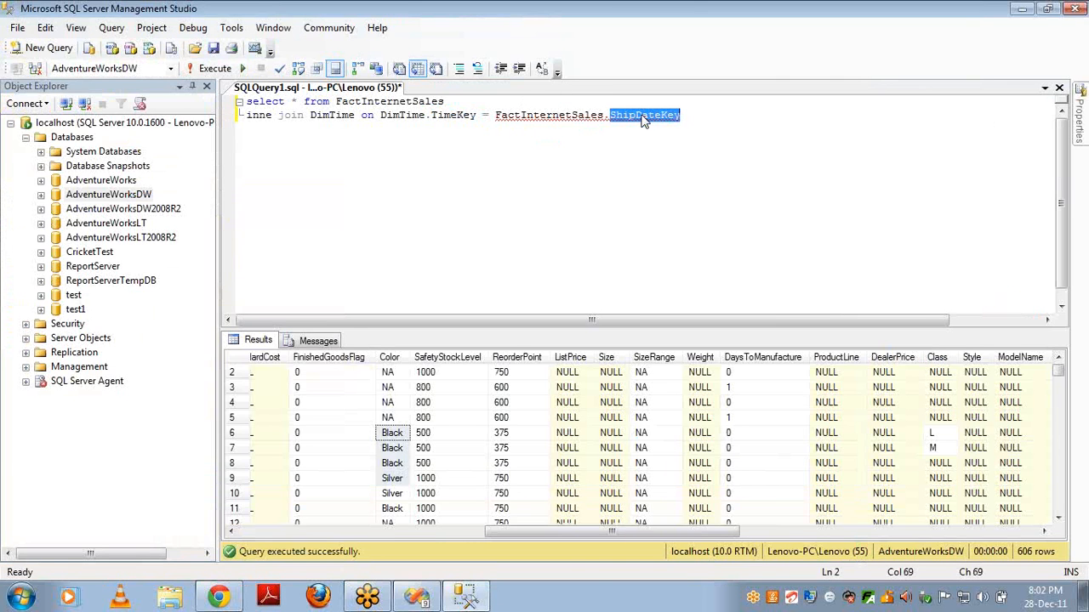
key("alt+Tab")
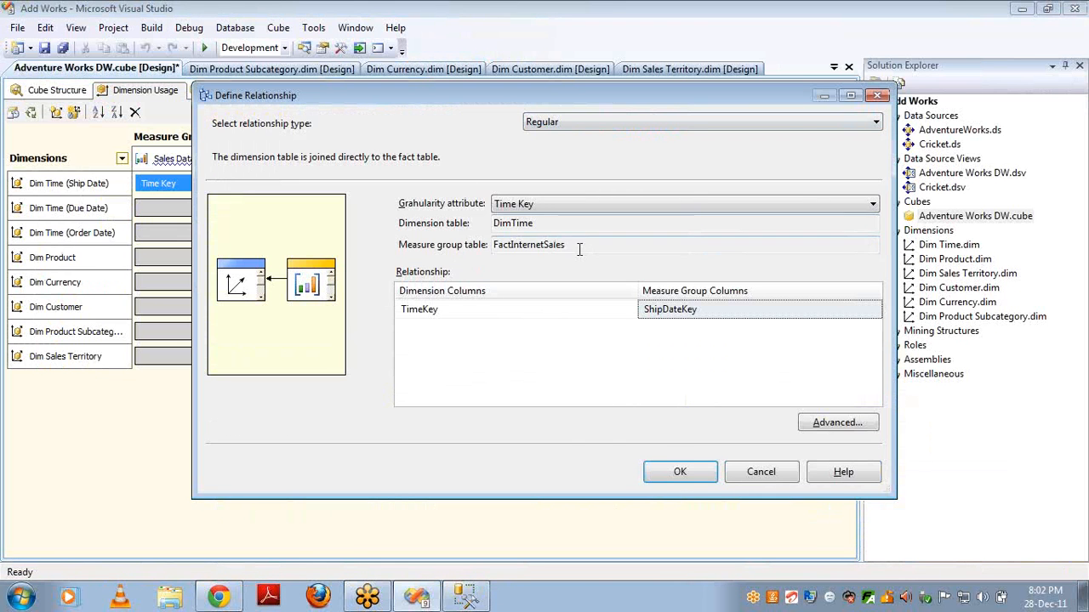
key("alt+Tab")
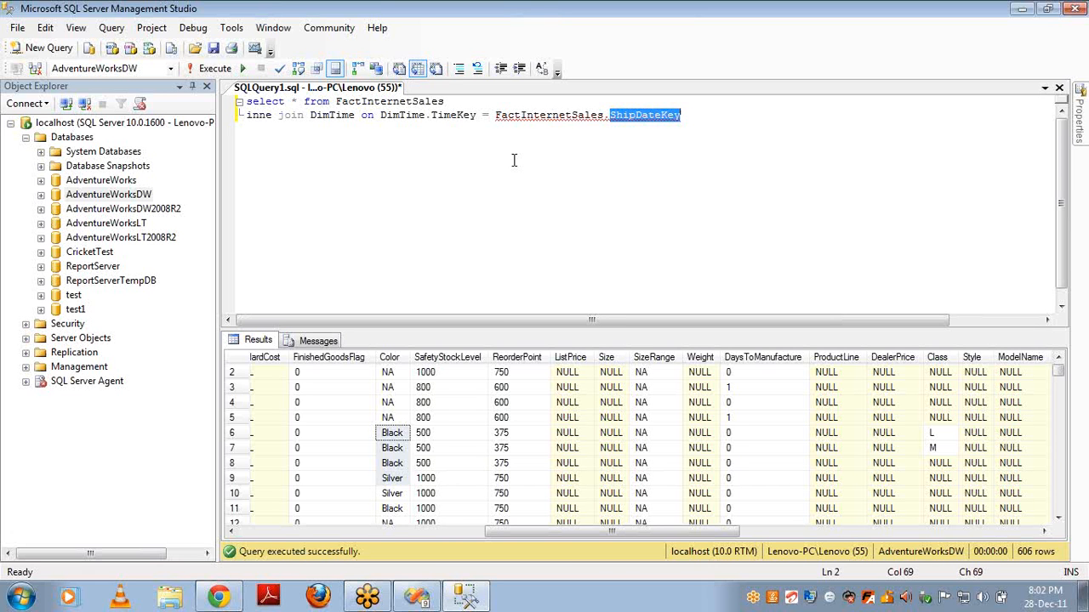
left_click(1075, 43)
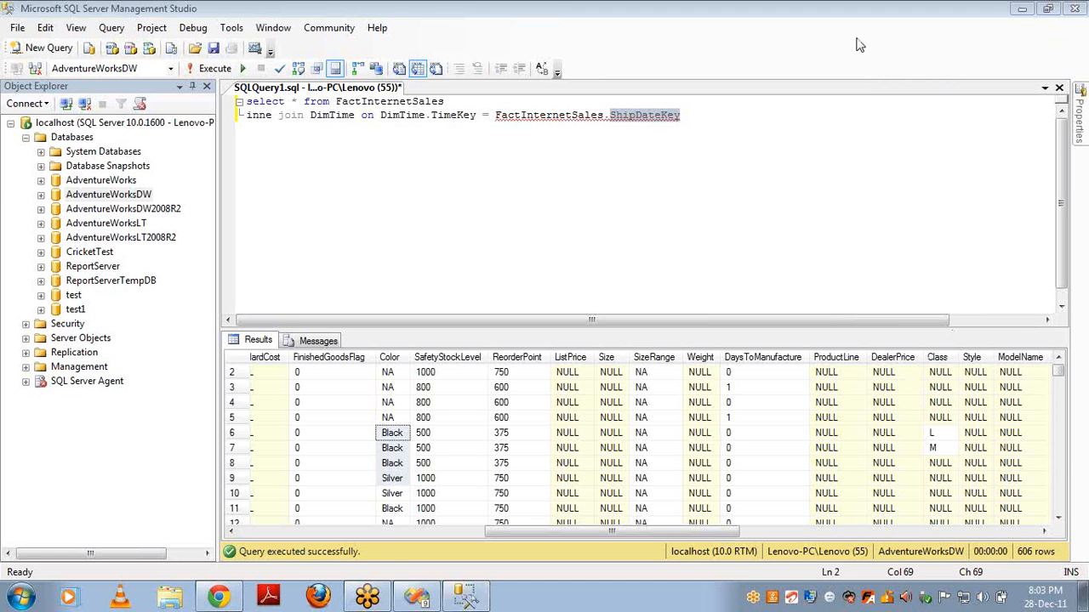
Switch to Visual Studio, accept the Dim Time (Ship Date) relationship for Sales Data and return to the query in SQL Server Management Studio.
key("alt+Tab")
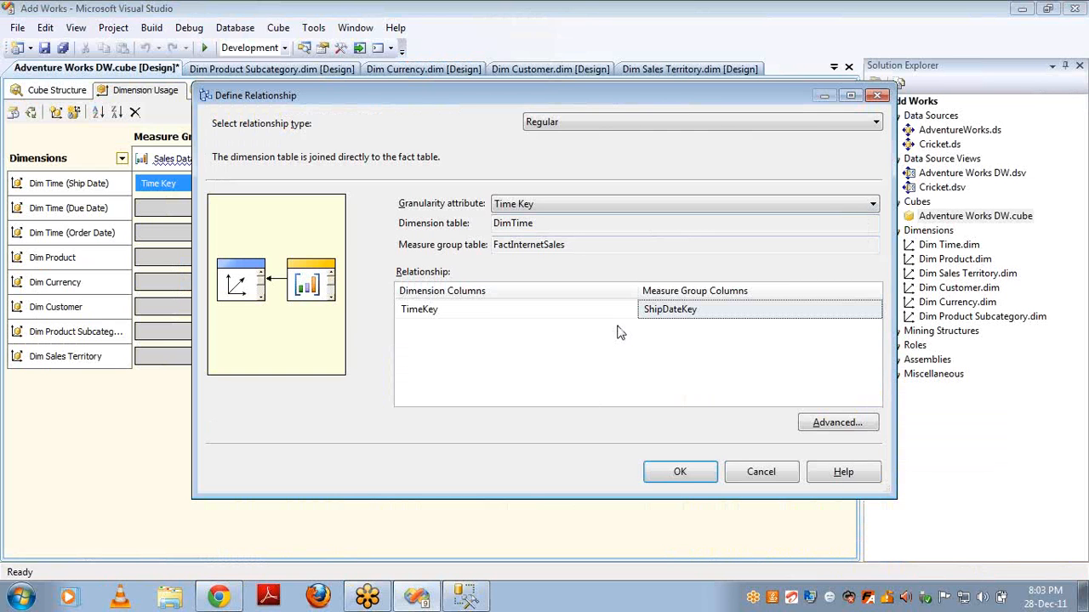
left_click(680, 472)
key("alt+Tab")
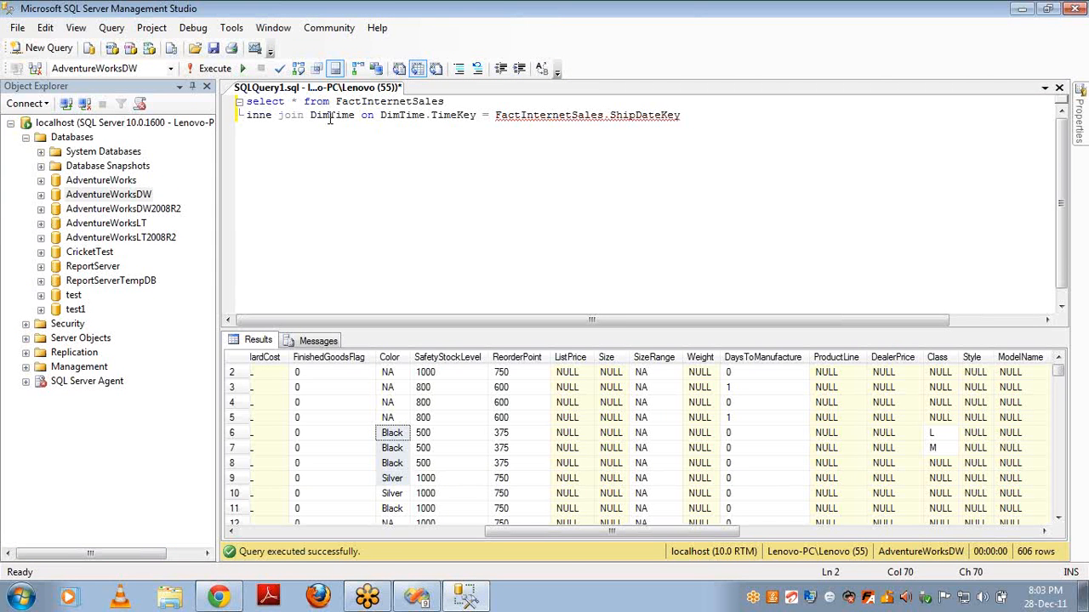
Replace the joined table DimTime with DimProduct in the query.
mouse_move(330, 116)
double_click(319, 116)
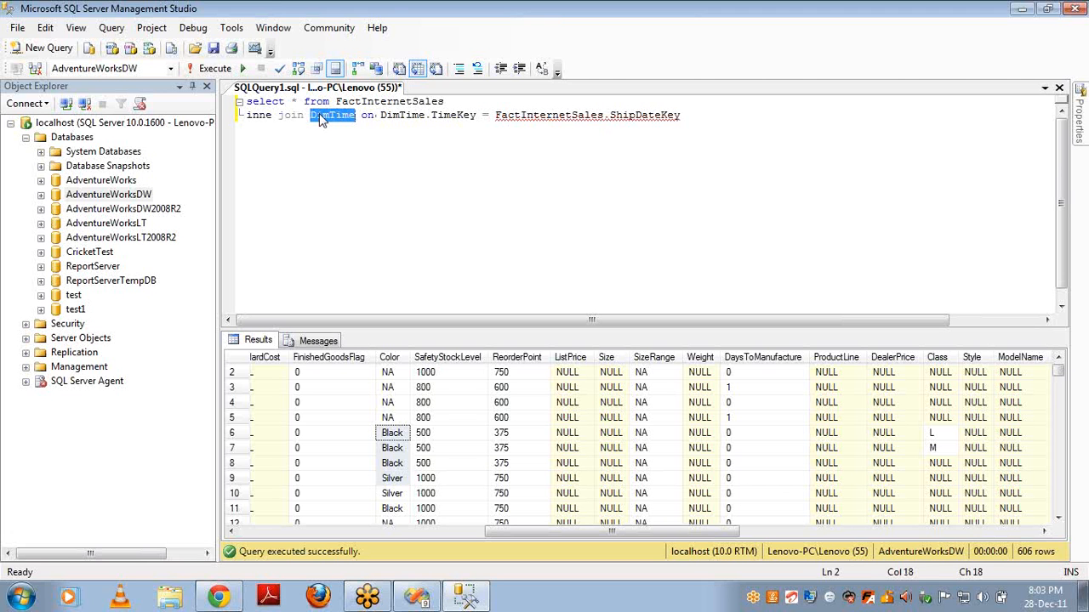
type("dimpro")
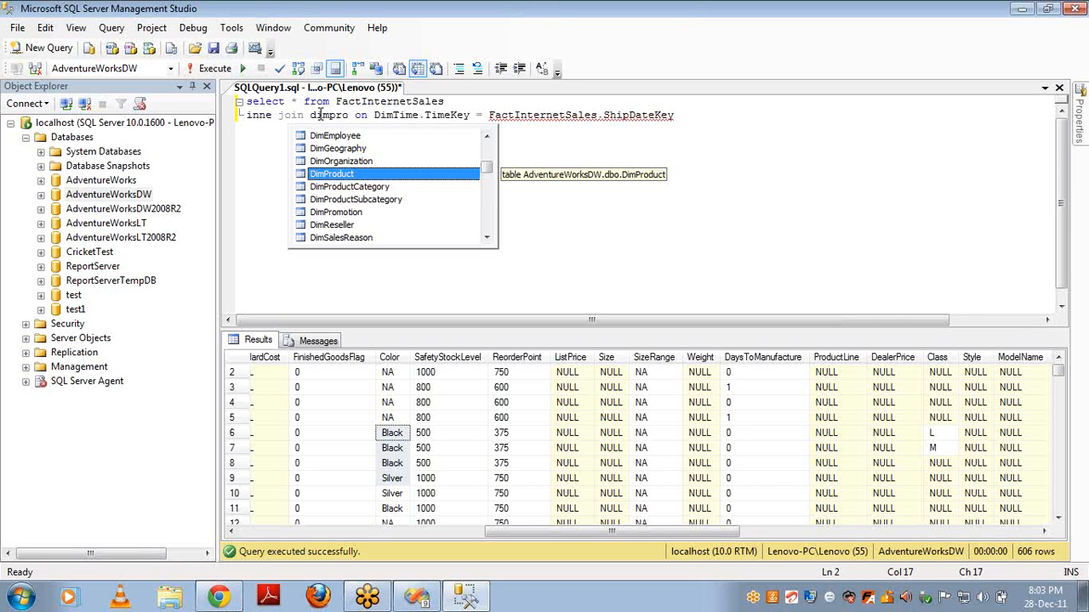
type("duct")
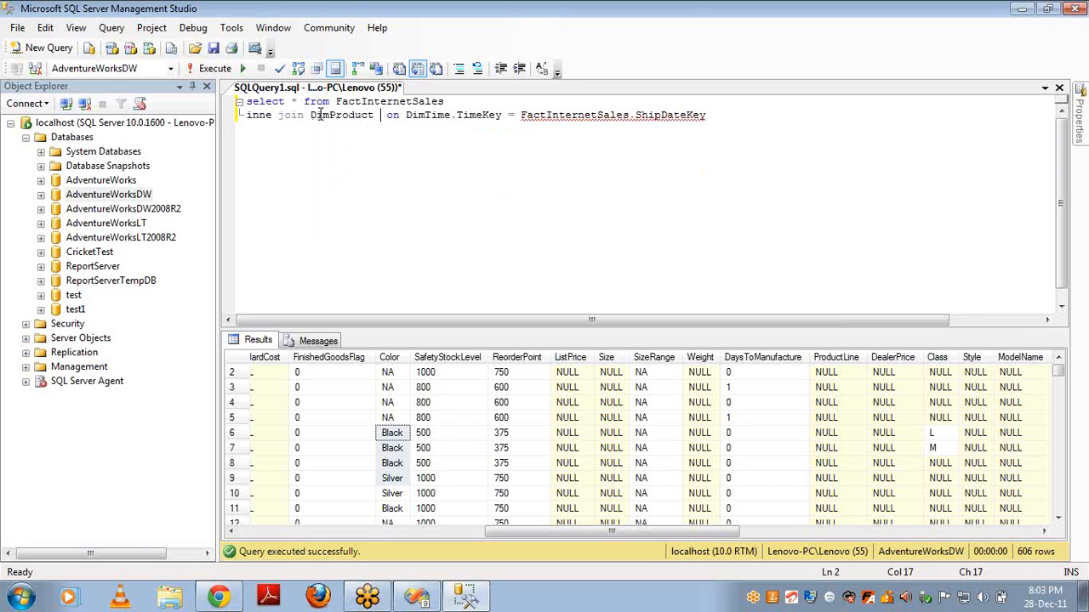
key("BackSpace")
Change the first side of the join condition to DimProduct.ProductKey.
key("ctrl+Right")
key("ctrl+Right")
key("ctrl+Right")
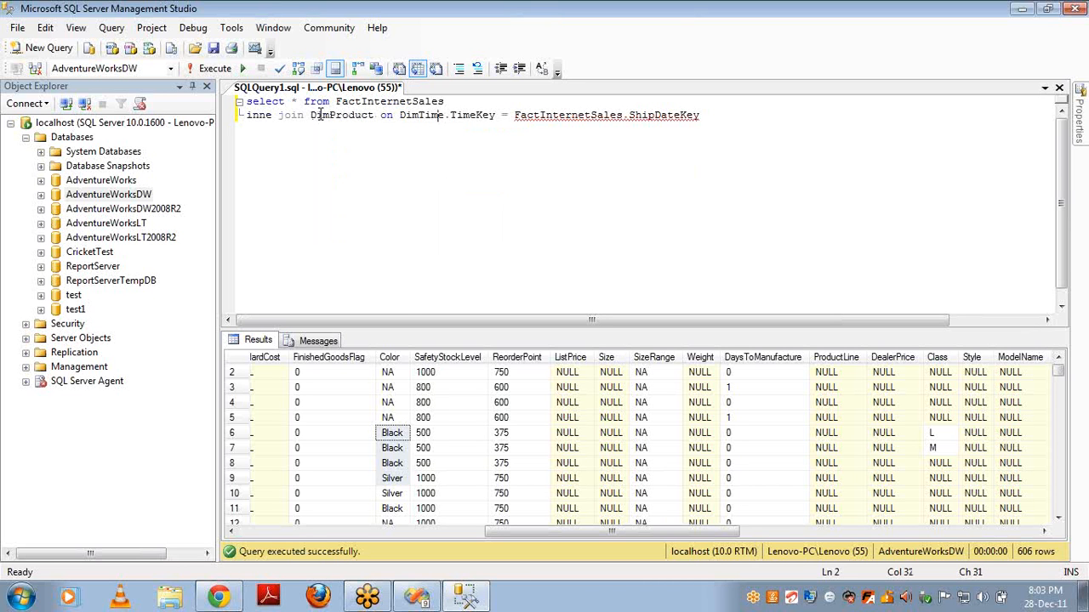
key("ctrl+shift+Left")
type("dimpro")
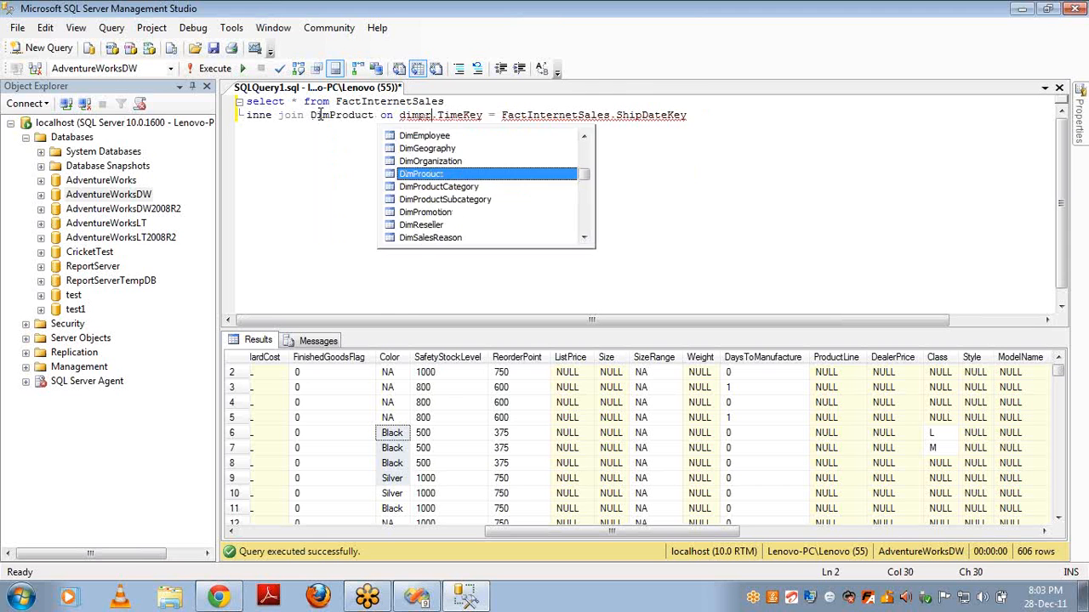
key("Tab")
key("Right")
key("ctrl+shift+Right")
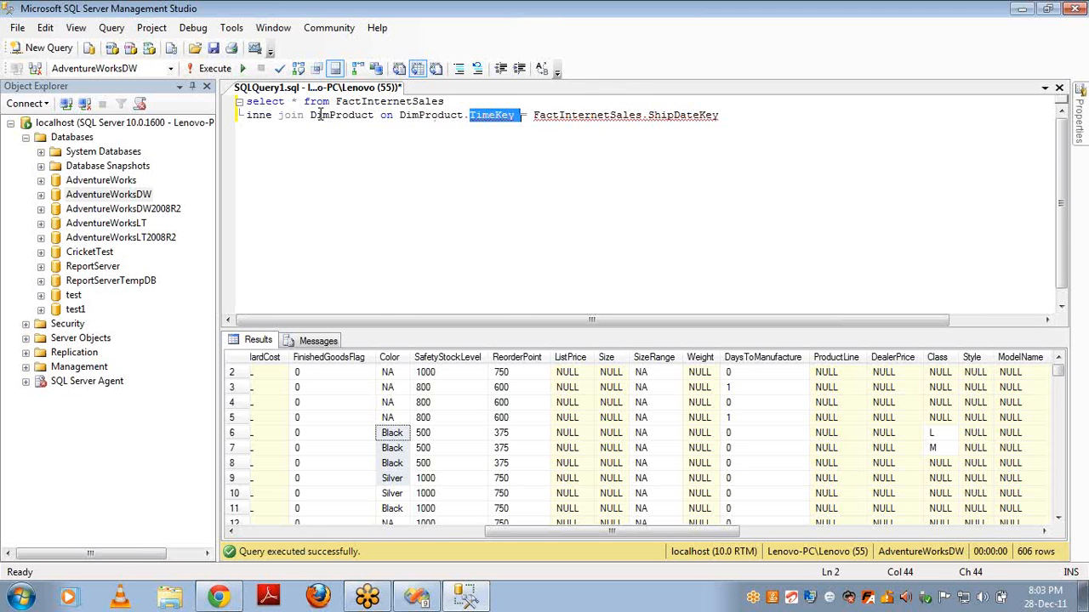
key("shift+Left")
type("pr")
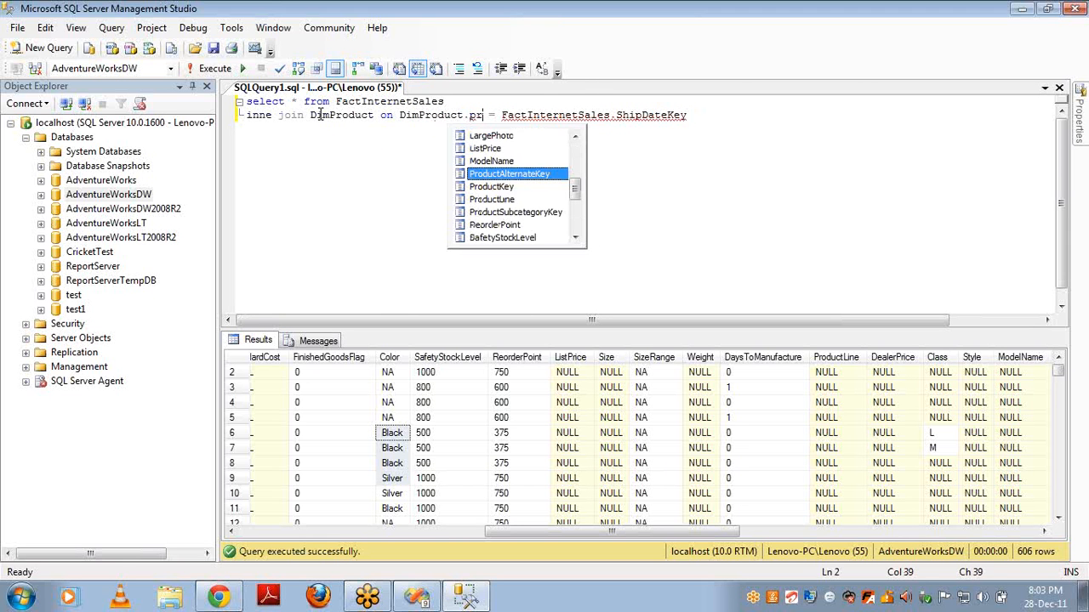
type("o")
key("Down")
key("space")
key("BackSpace")
Replace ShipDateKey with ProductKey in the FactInternetSales side of the join condition.
key("ctrl+Right")
key("ctrl+Right")
key("ctrl+Right")
key("ctrl+Right")
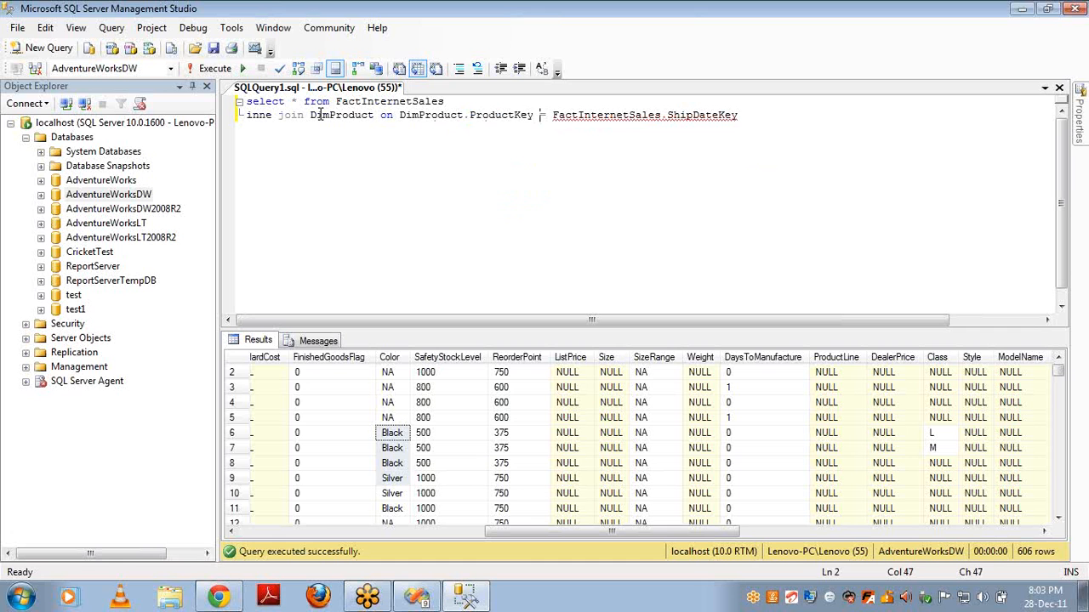
key("ctrl+shift+Right")
key("shift+Left")
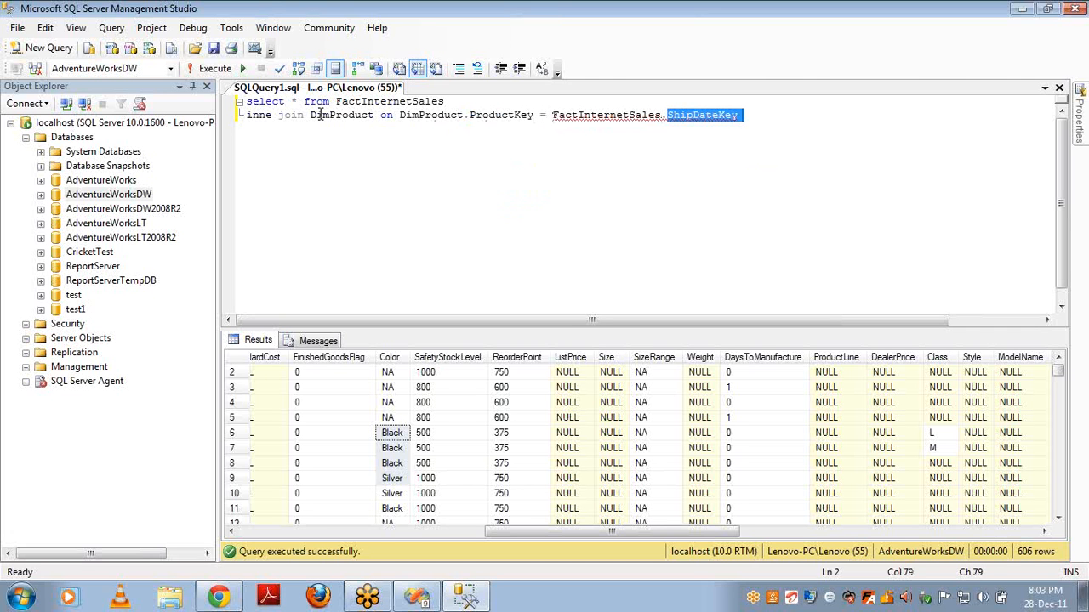
type("pro")
key("space")
key("BackSpace")
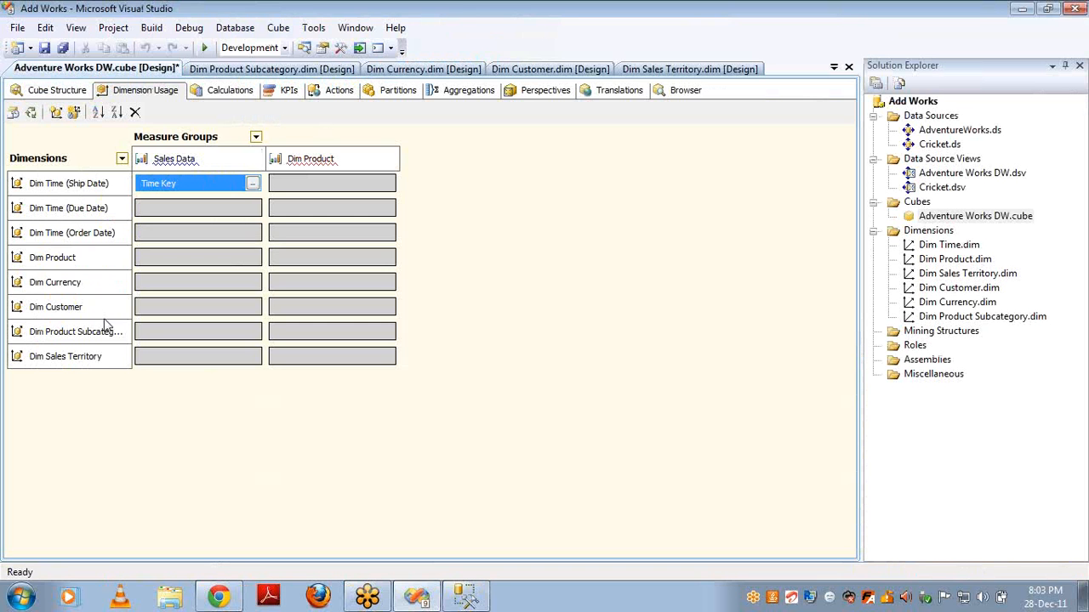
In Visual Studio, open the relationship definition between Dim Product and Sales Data and set the granularity attribute to Product Key.
left_click(47, 257)
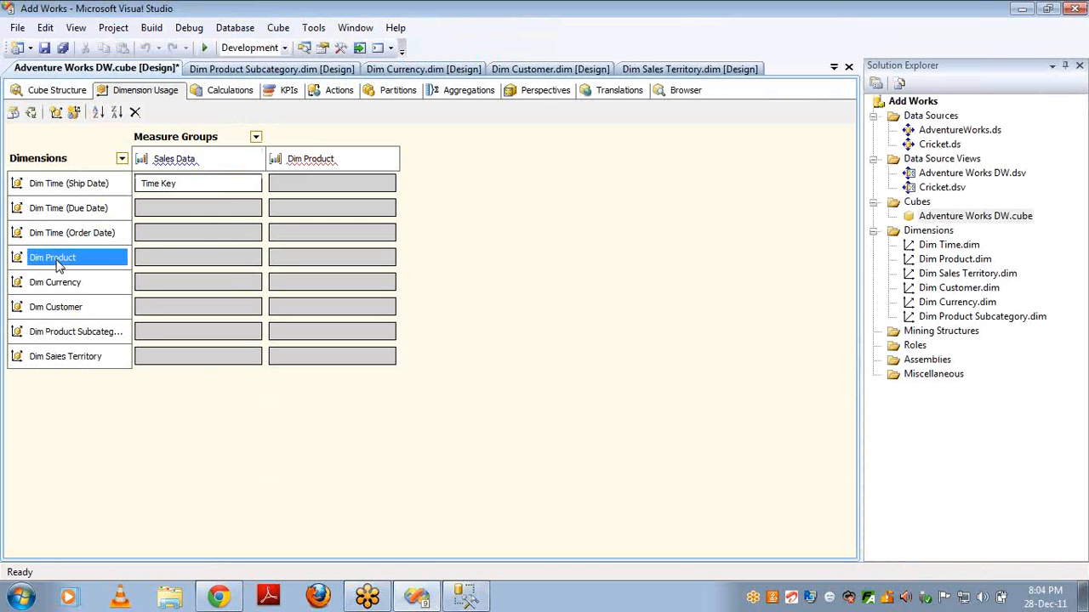
left_click(181, 167)
left_click(250, 258)
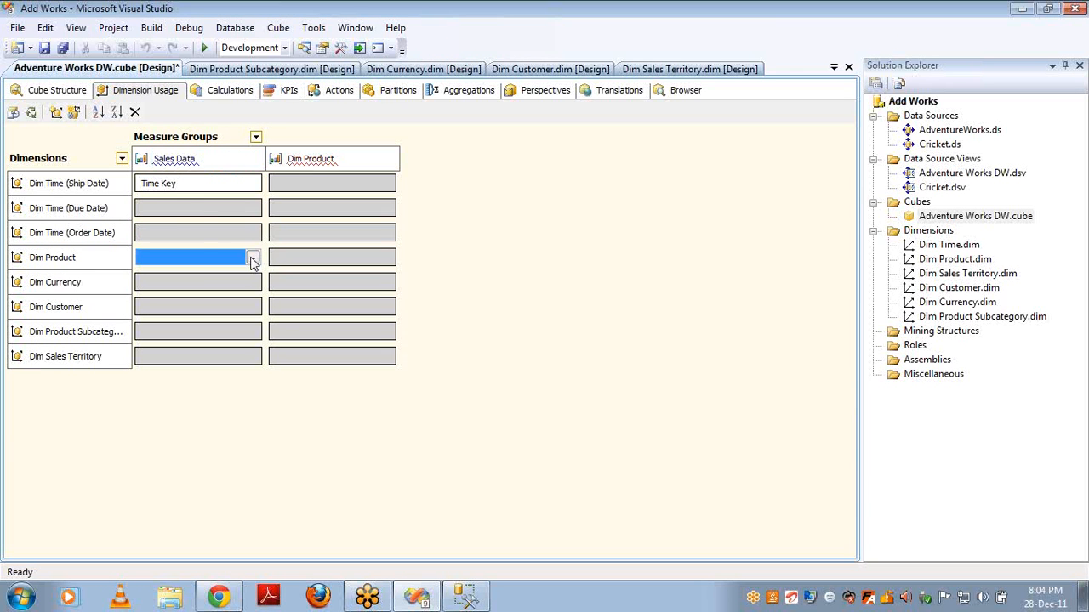
left_click(253, 259)
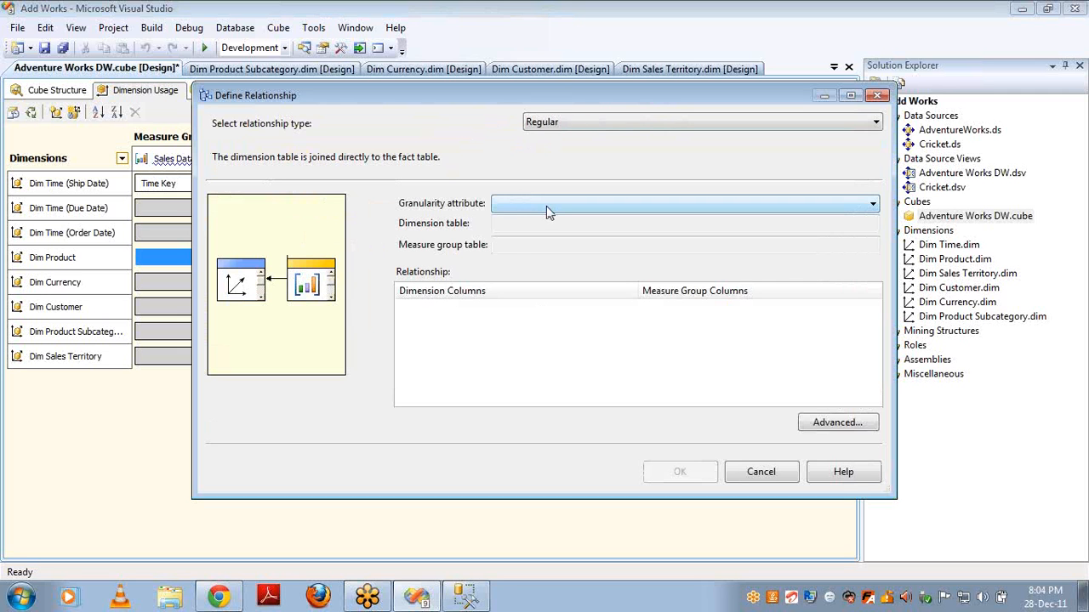
left_click(548, 212)
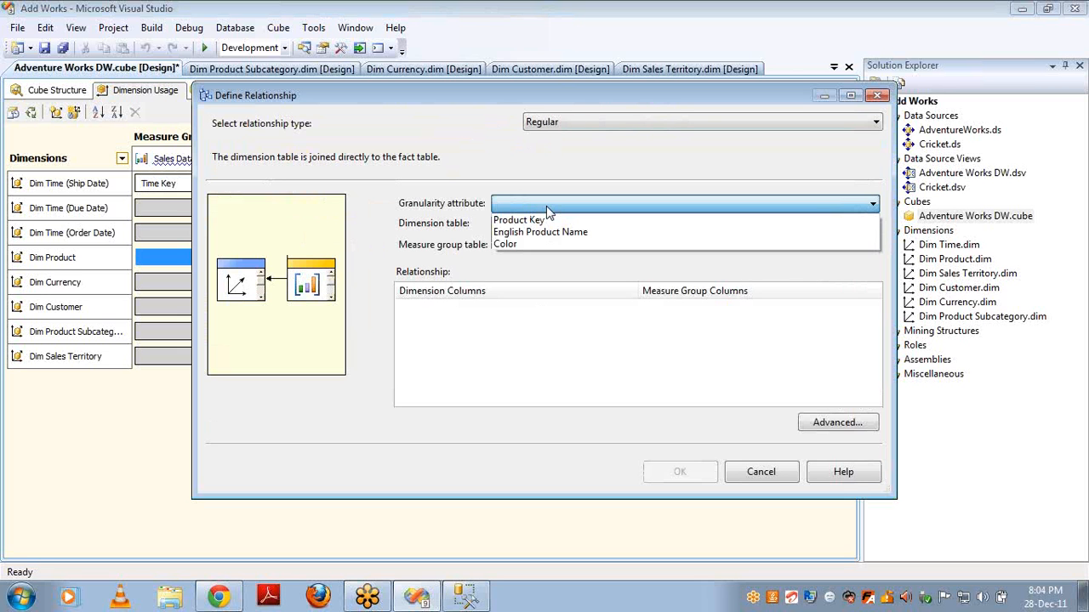
left_click(543, 220)
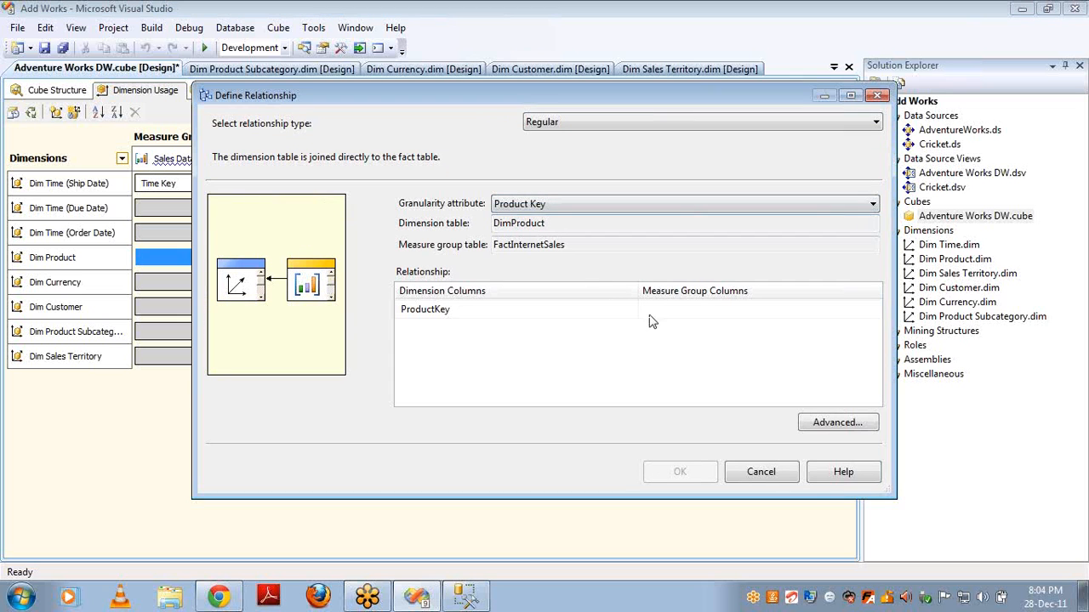
Map the ProductKey dimension column to the ProductKey measure group column and accept the relationship.
left_click(712, 313)
left_click(875, 311)
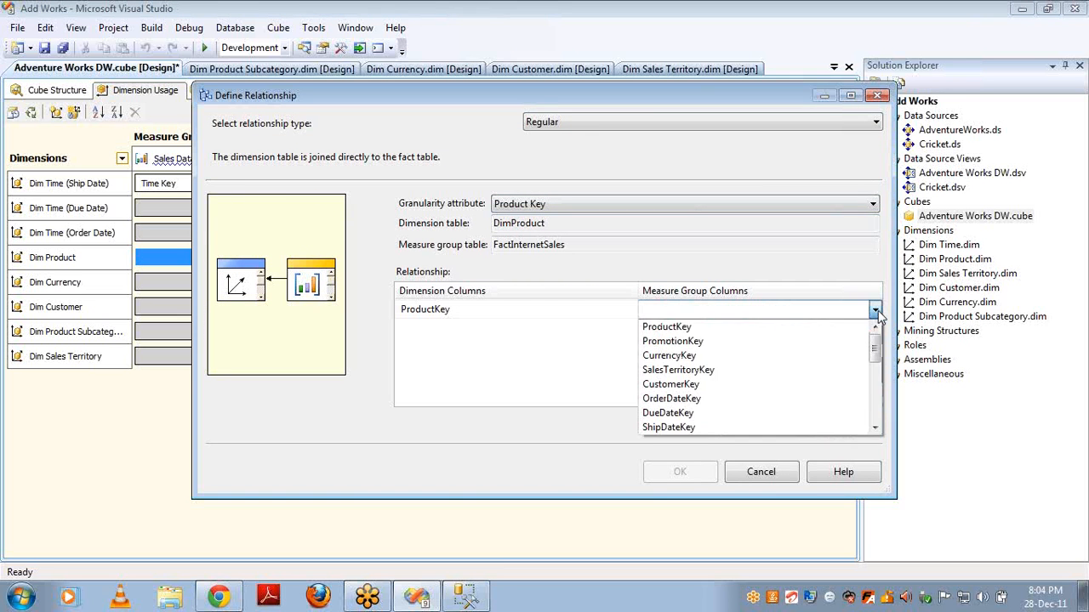
left_click(768, 328)
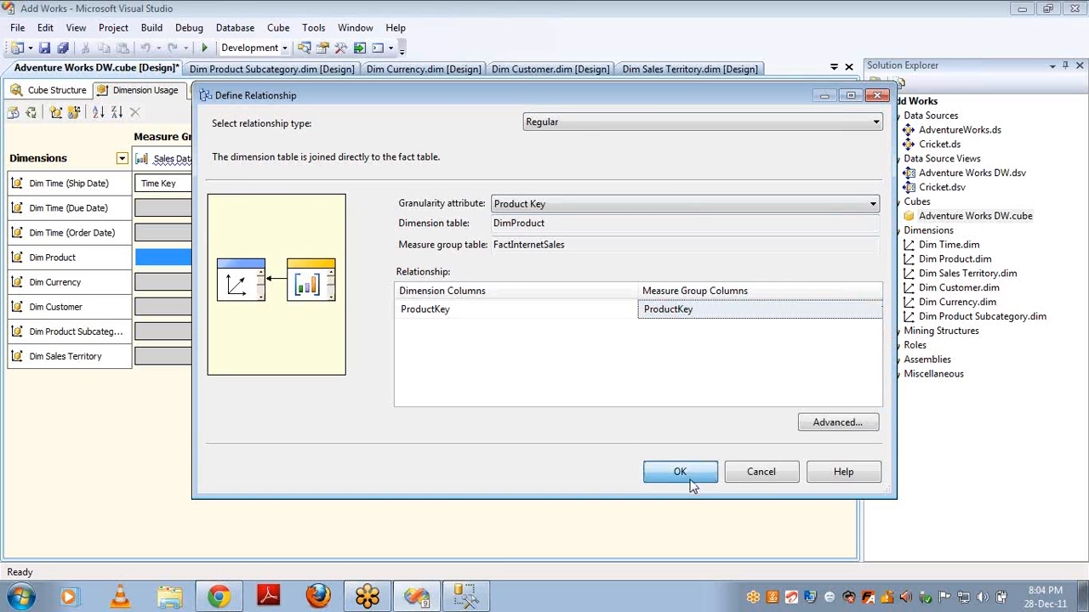
left_click(681, 473)
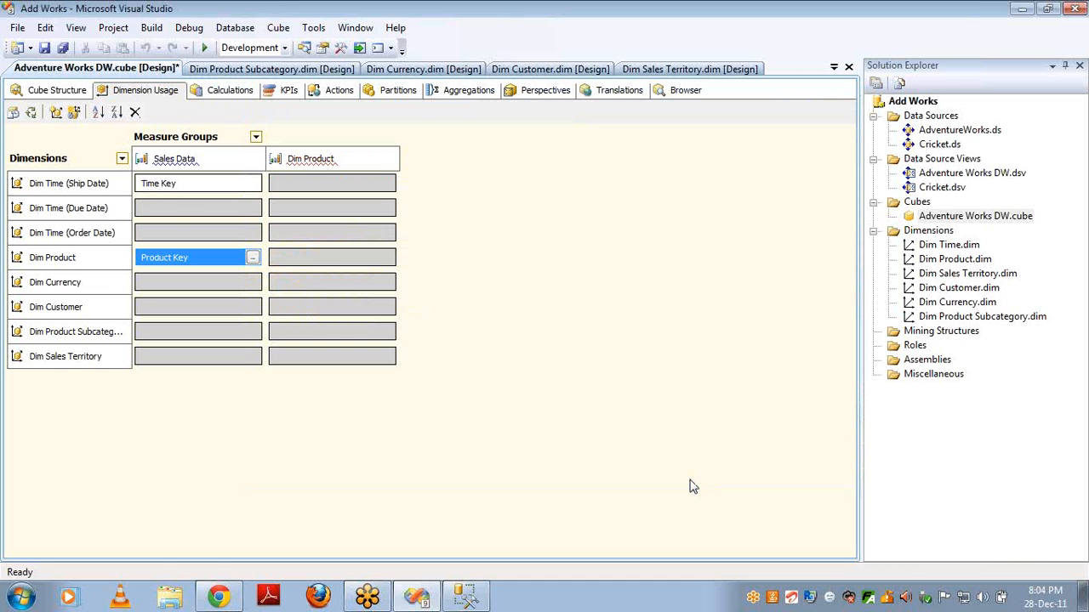
Switch to SQL Server Management Studio and add the line "inner join DimProductSubcategory on" below the DimProduct join.
key("alt+Tab")
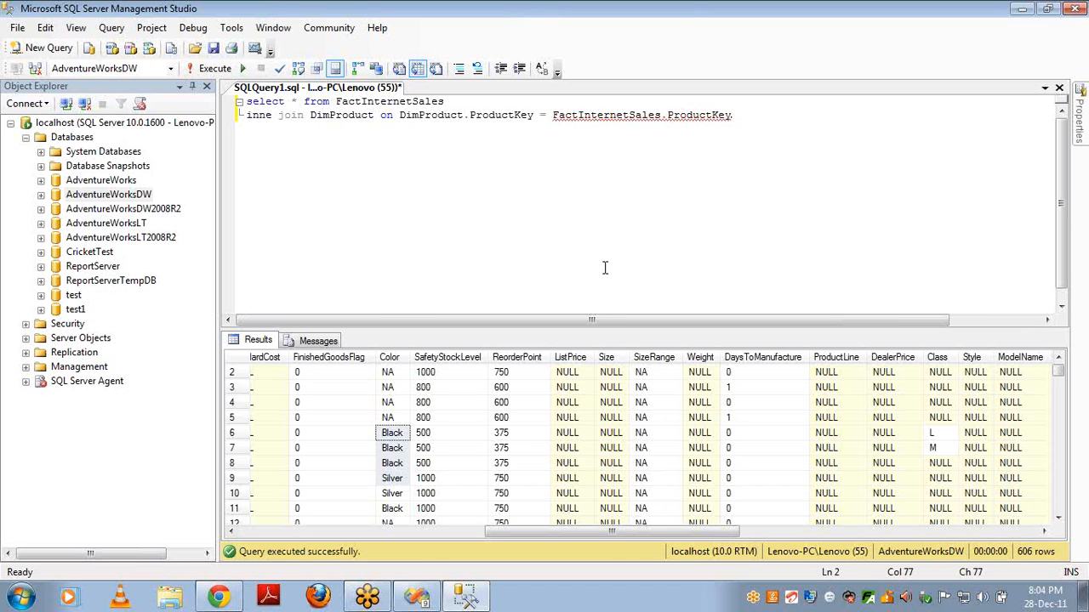
key("Return")
type("inner join dimpro")
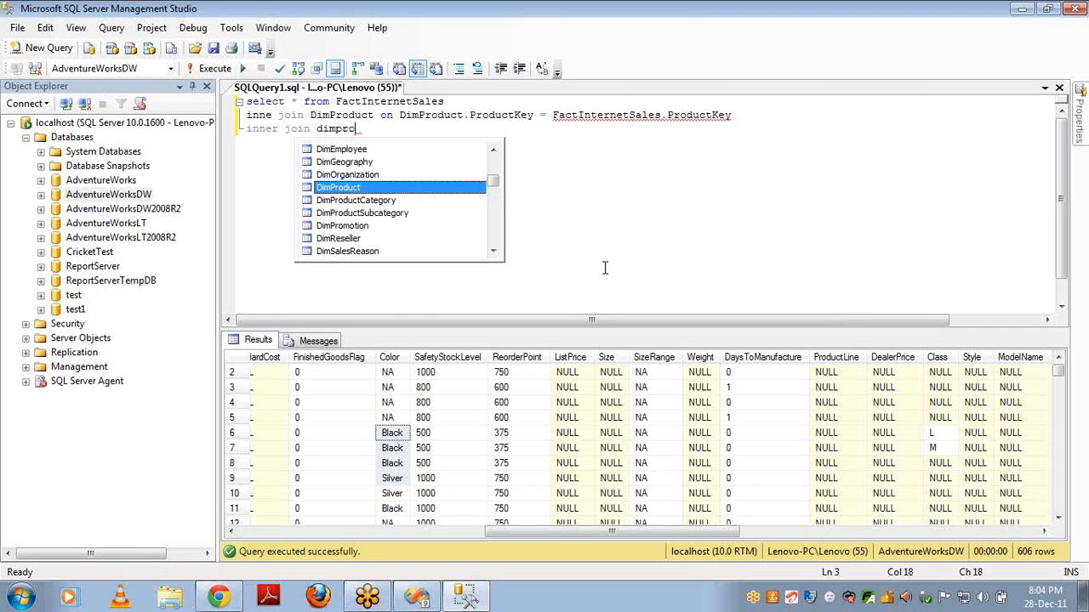
key("Down")
type("on ")
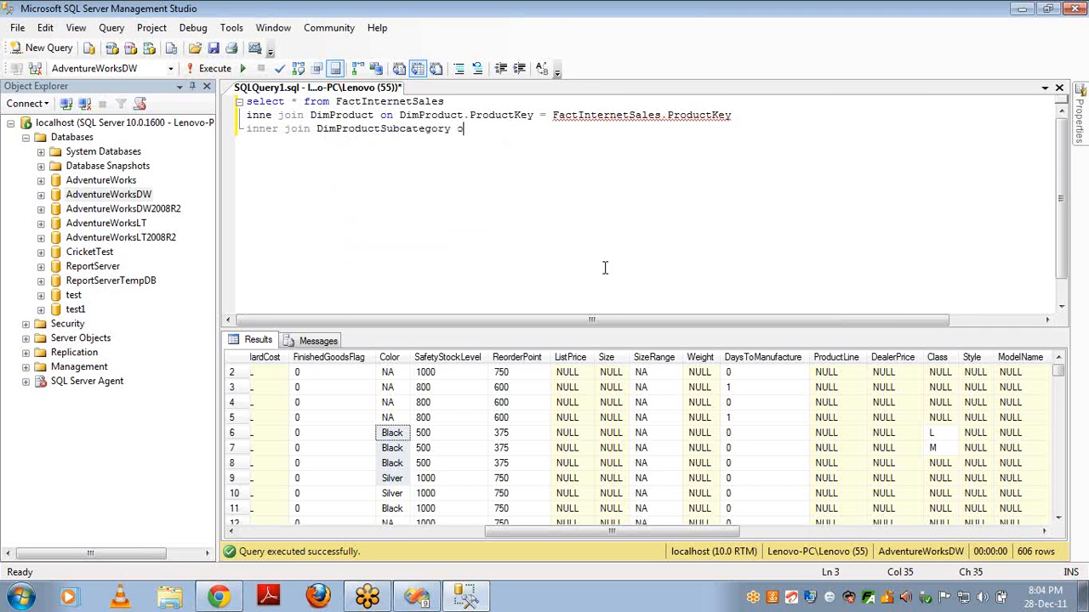
Enter DimProductSubcategory.ProductSubcategoryKey as the first side of the new join condition.
type("dim")
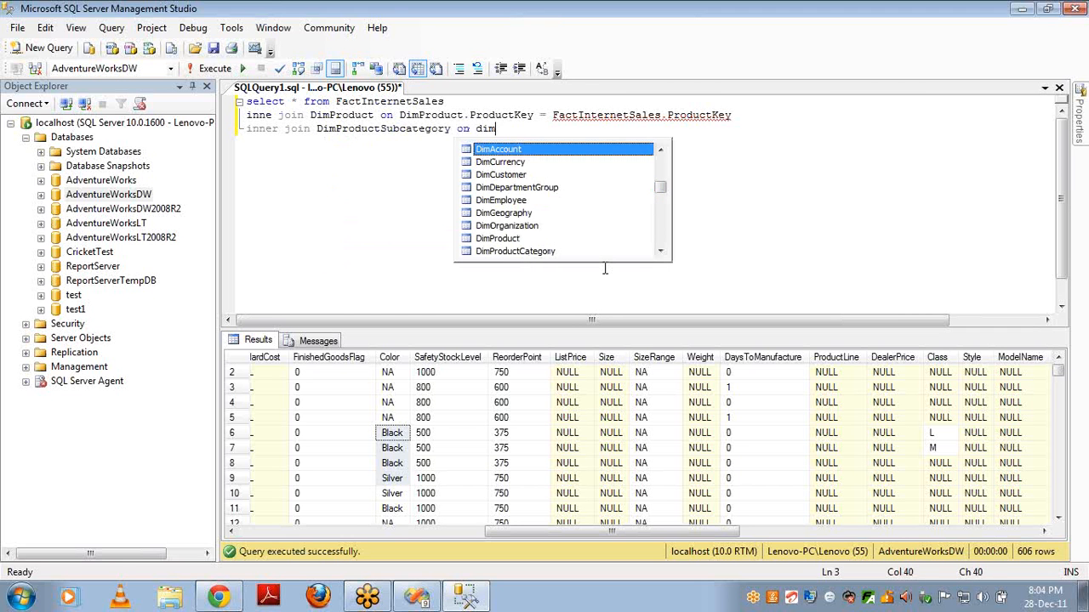
type("pro")
key("Down")
key("Down")
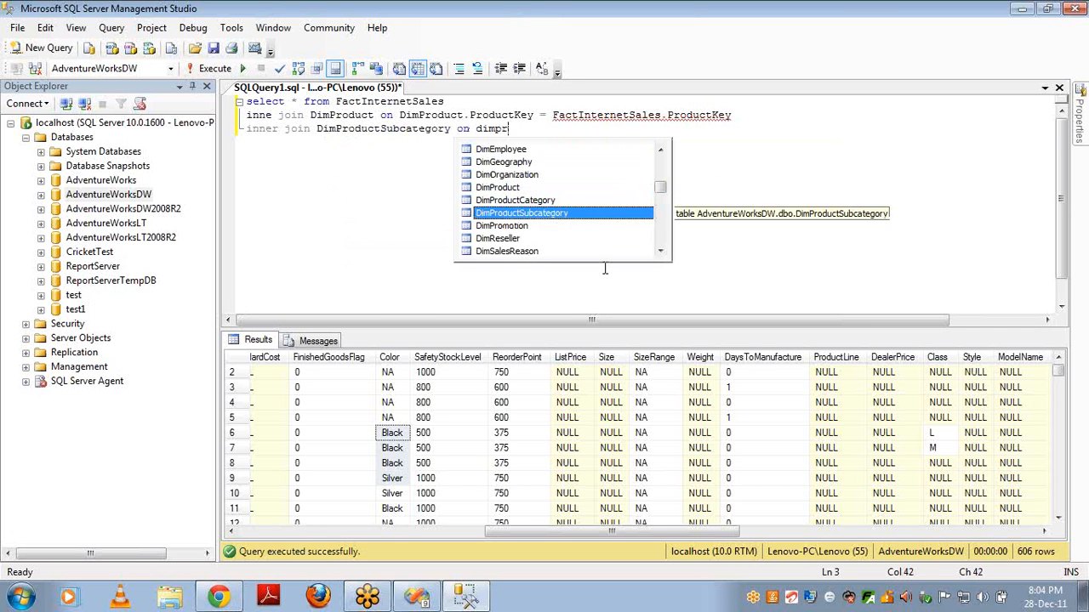
type(".sub")
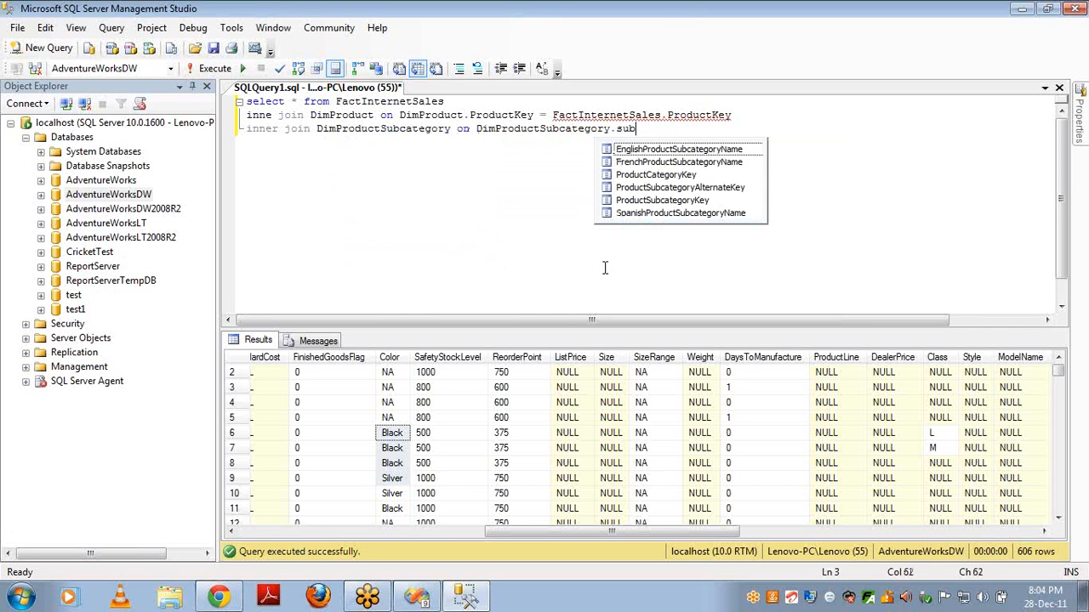
key("BackSpace")
key("BackSpace")
key("BackSpace")
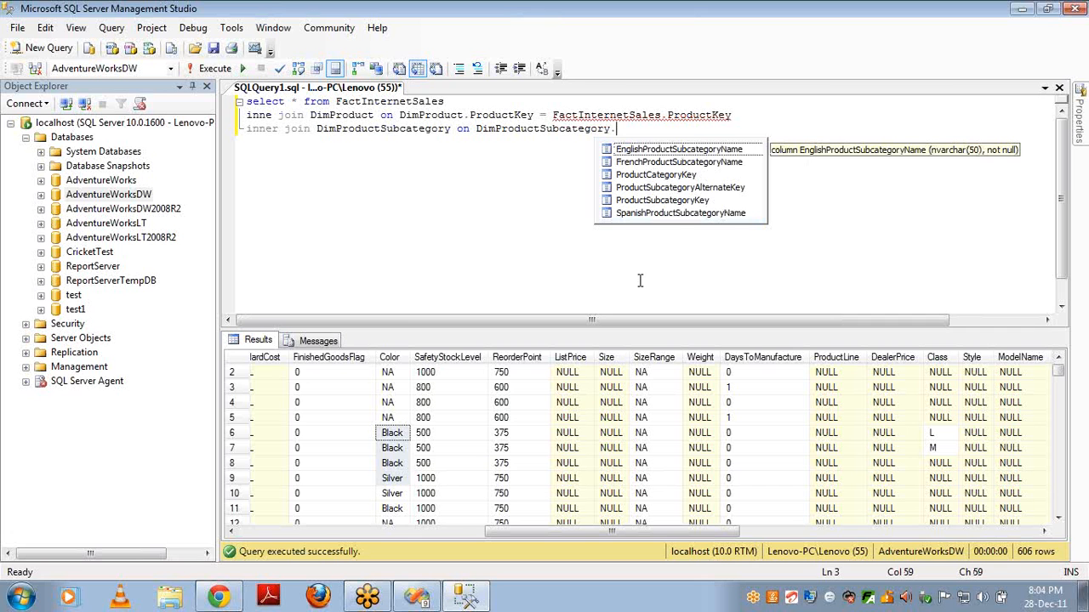
left_click(679, 201)
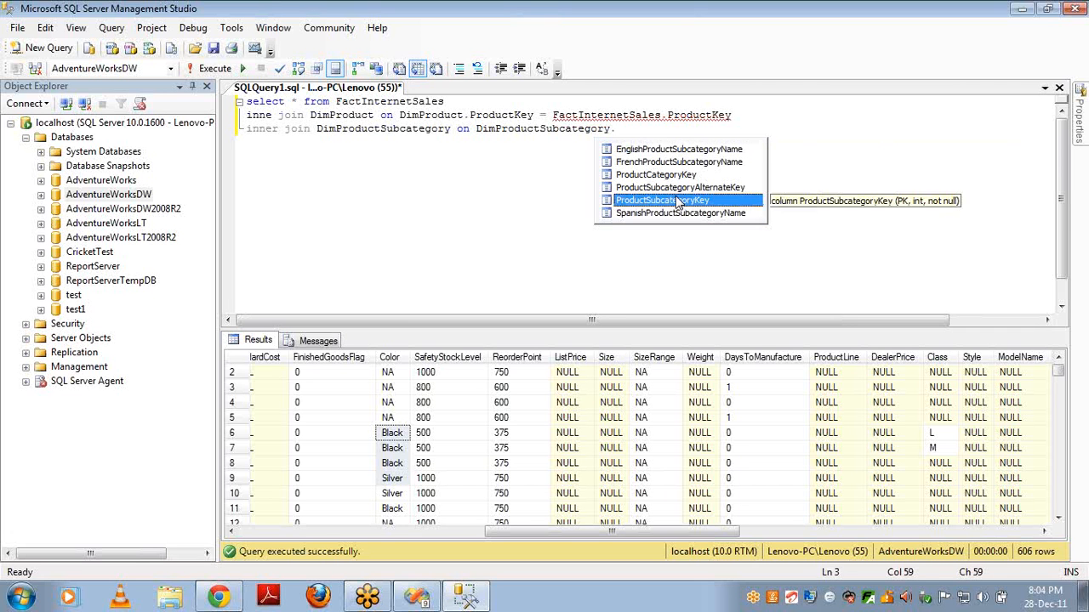
double_click(679, 201)
Complete the subcategory join condition with "= DimProduct.ProductSubcategoryKey".
type("= d")
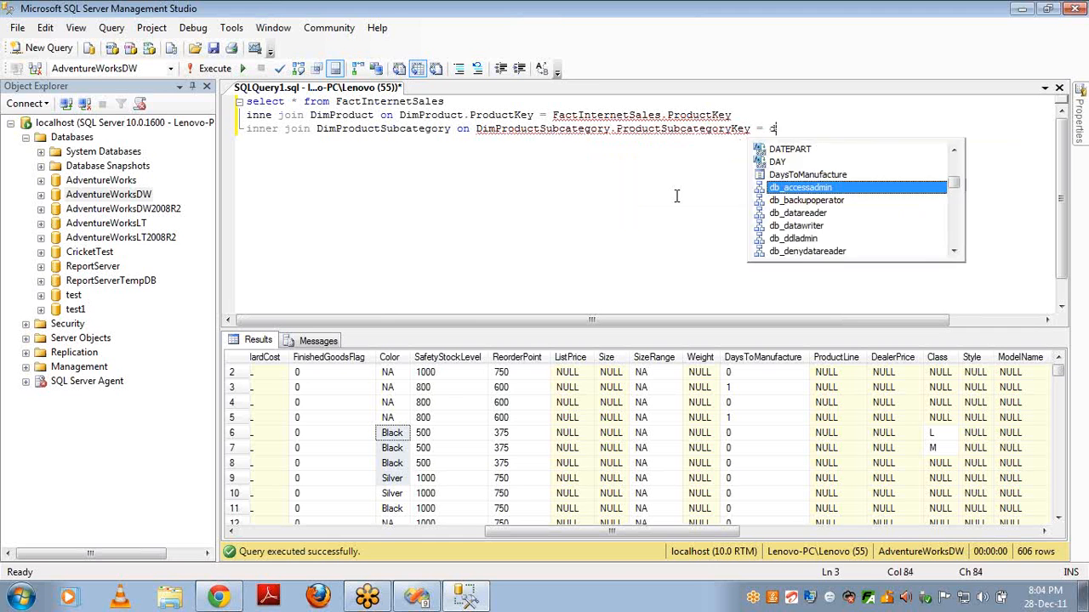
type("impro")
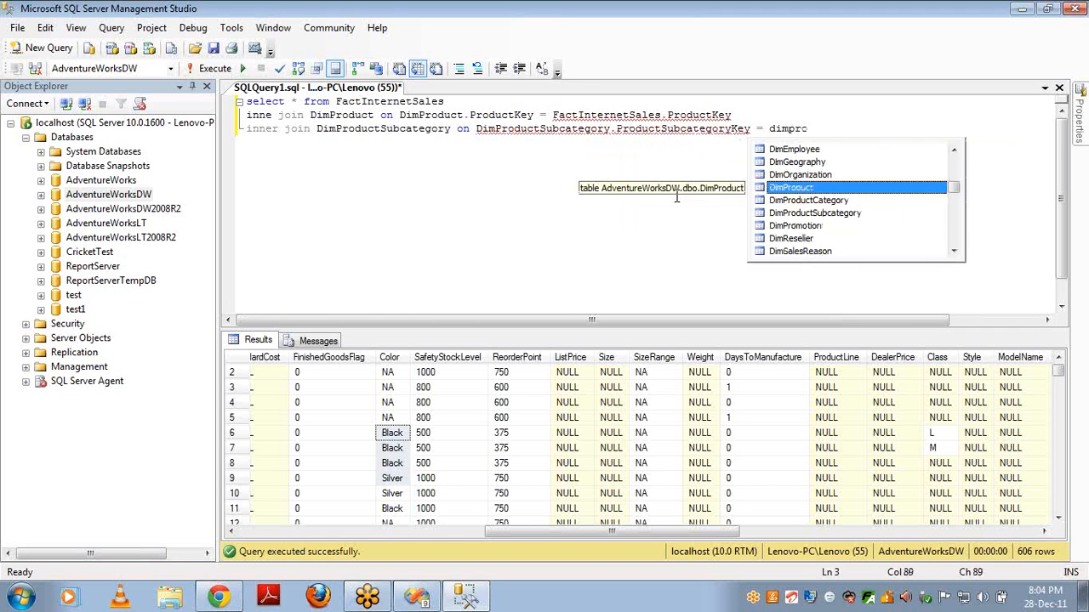
type(".pro")
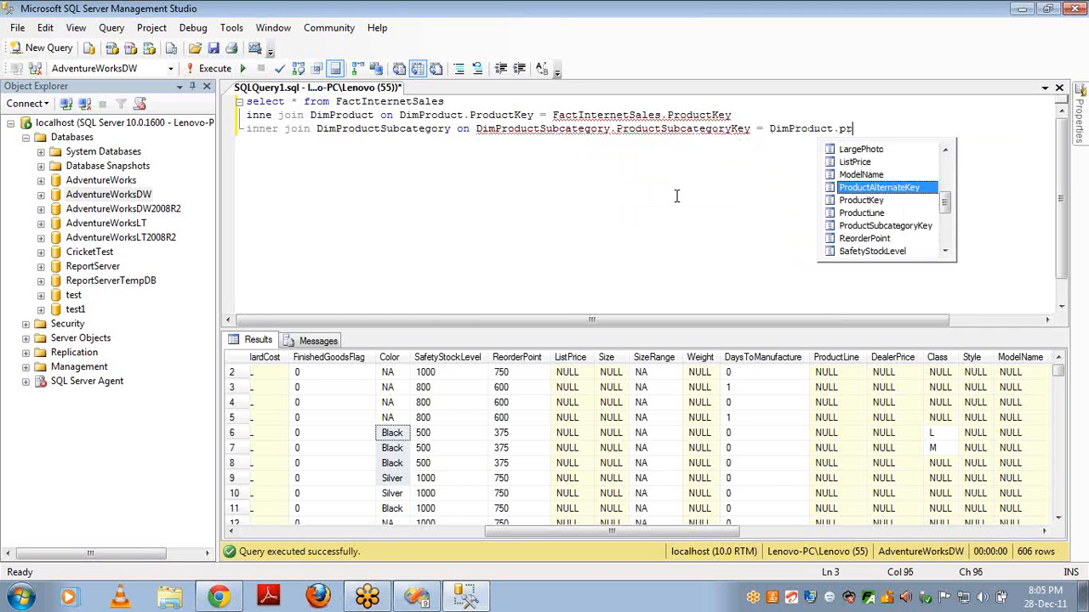
key("Down")
key("Down")
key("Tab")
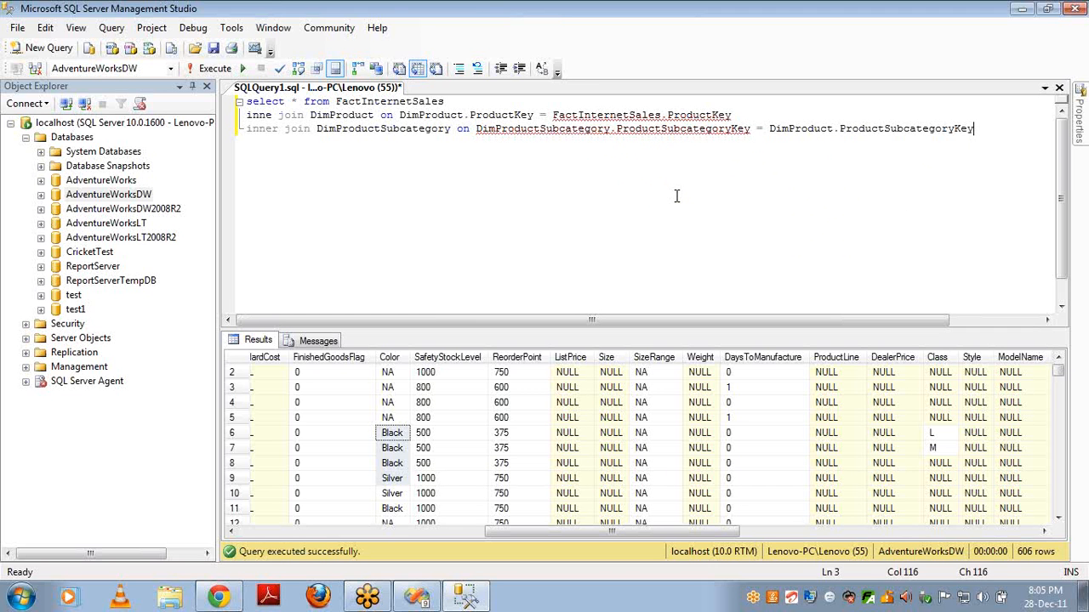
Review how FactInternetSales, DimProduct and DimProductSubcategory are connected in the query.
double_click(361, 115)
double_click(372, 102)
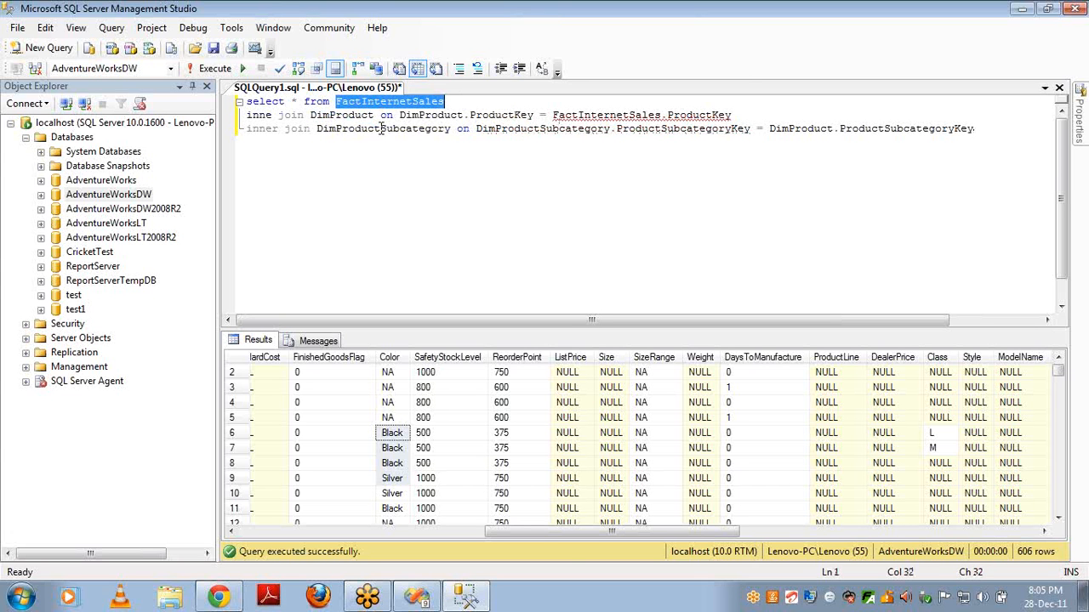
double_click(380, 130)
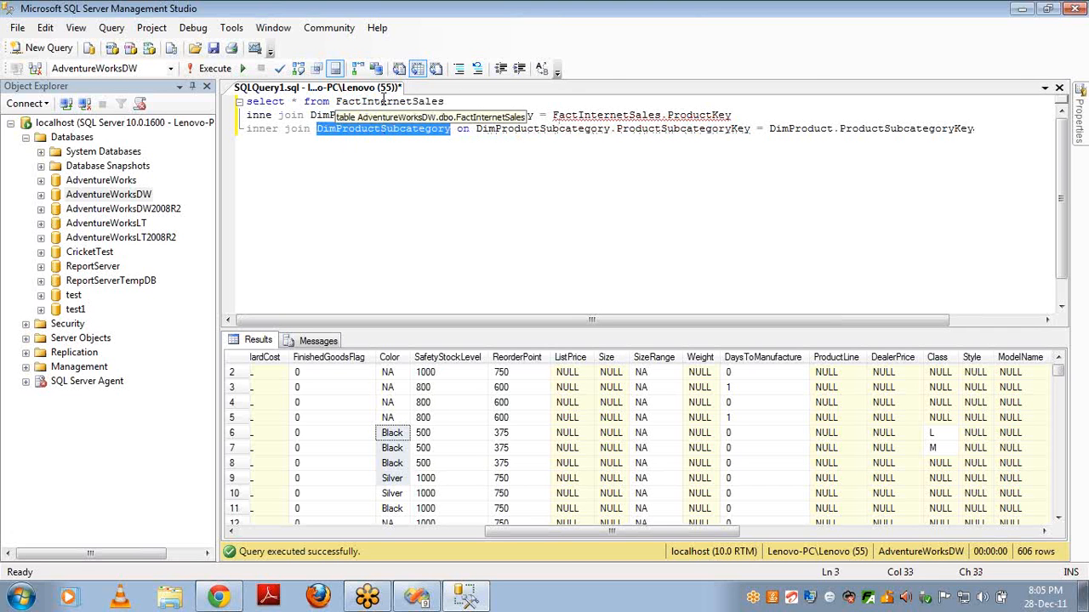
double_click(383, 102)
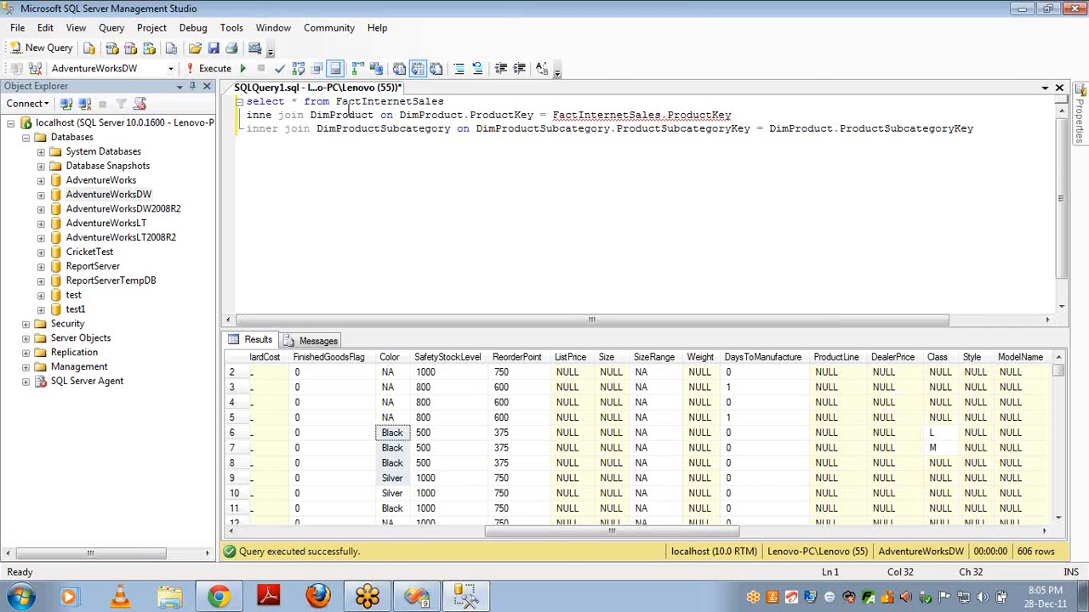
Comment out the DimProduct join line of the query.
double_click(347, 115)
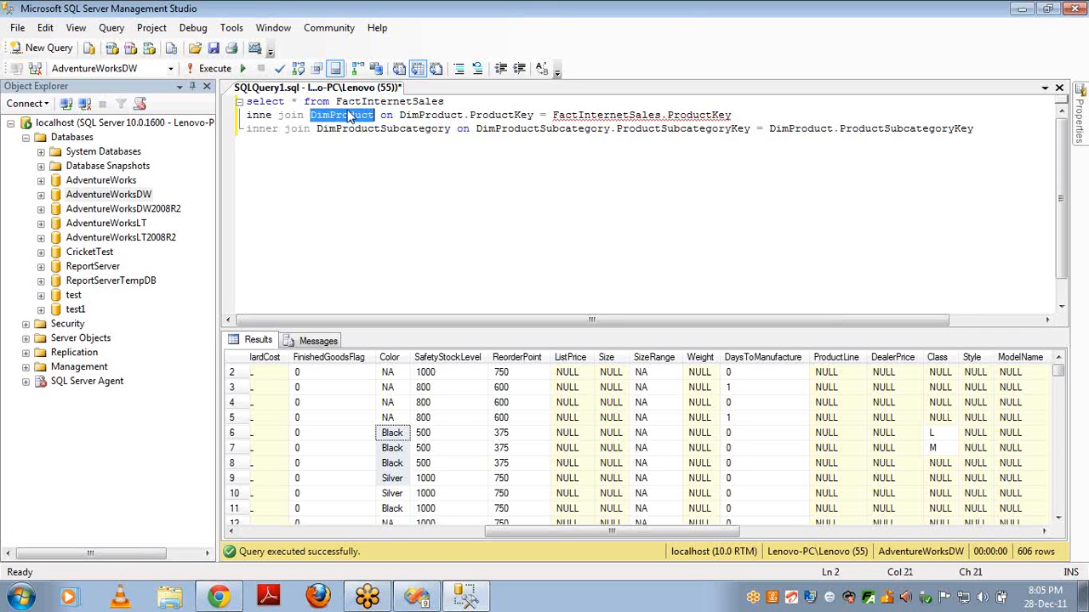
key("Up")
key("Down")
key("Home")
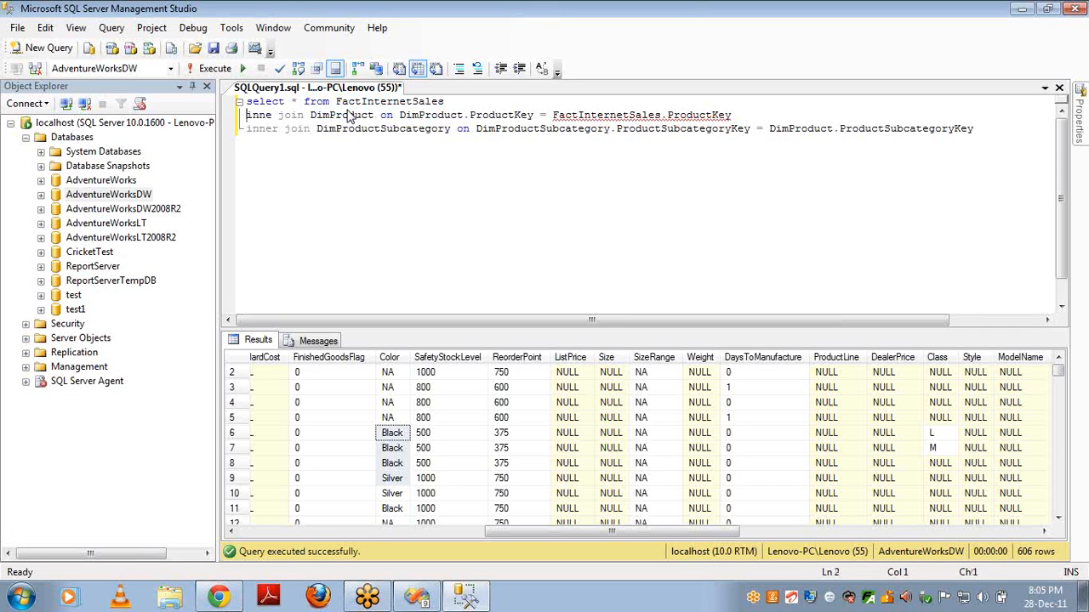
type("--")
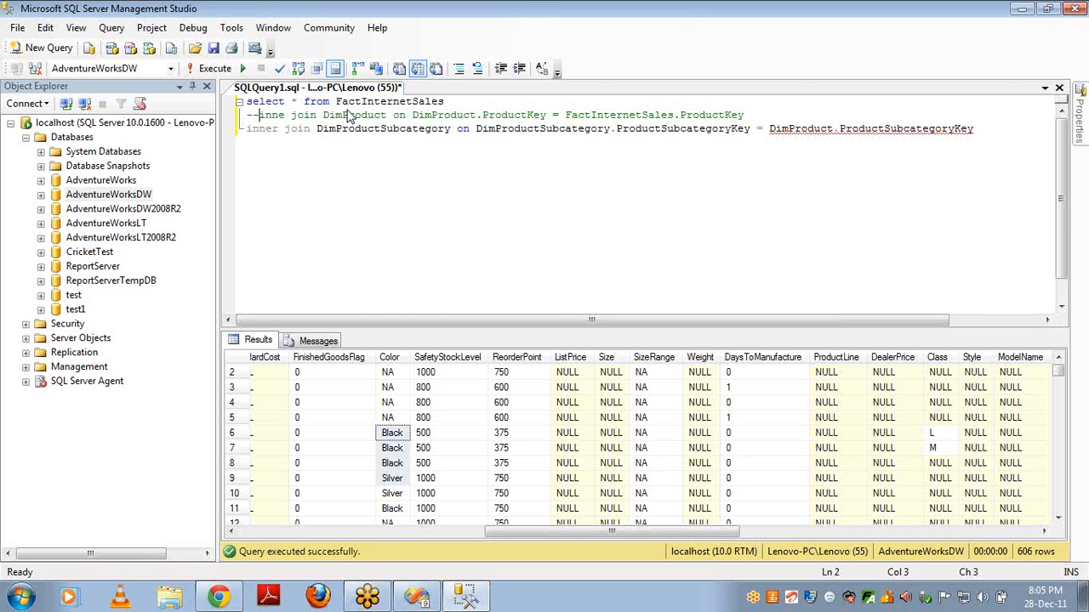
left_click(412, 172)
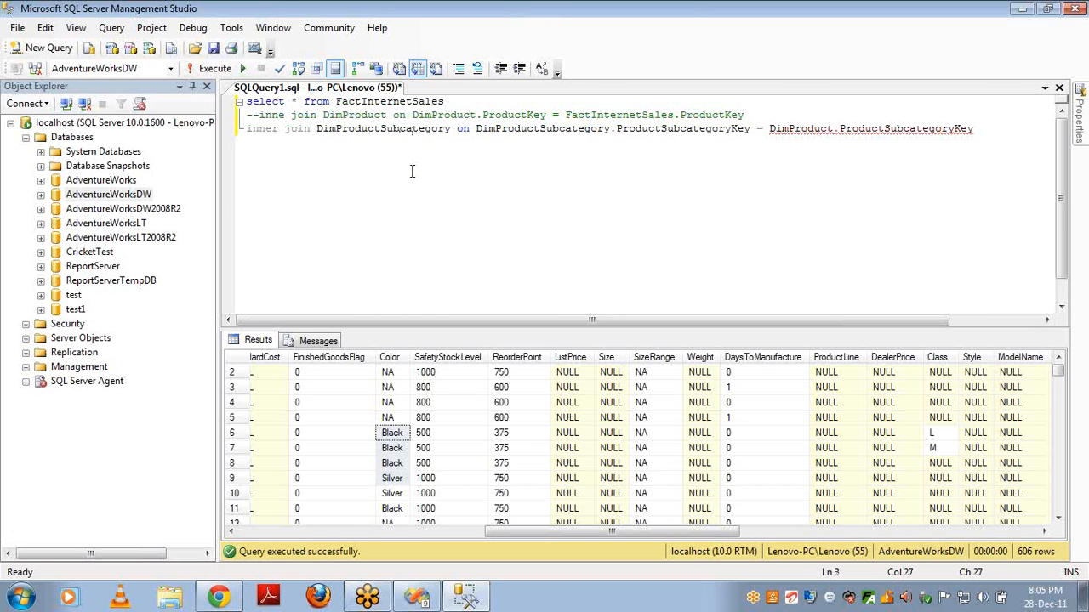
double_click(361, 118)
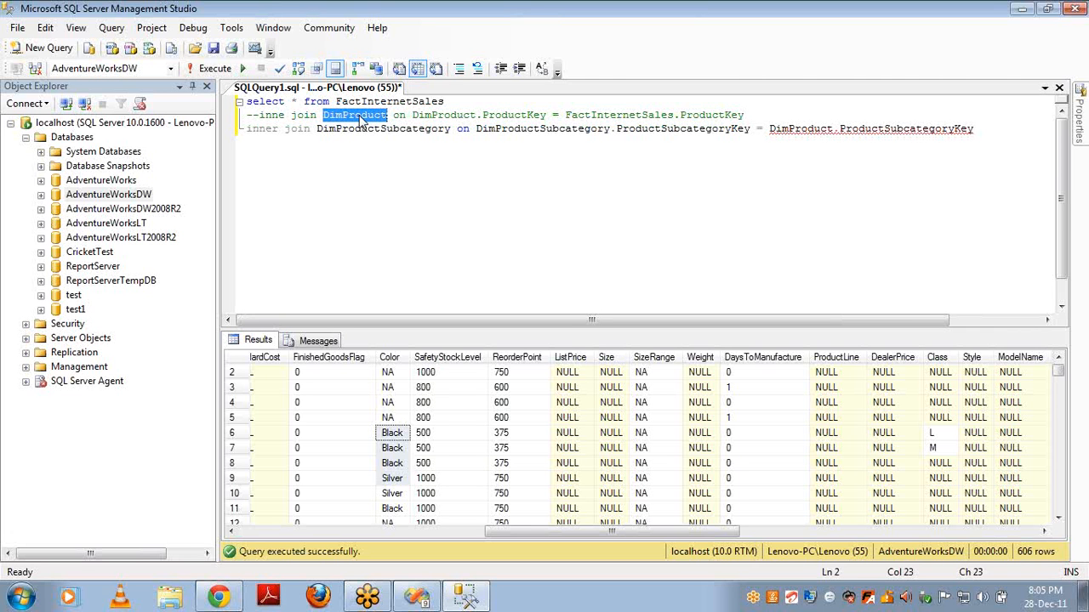
Uncomment the DimProduct join line and correct its misspelled join keyword to "inner".
left_click(257, 115)
key("BackSpace")
key("BackSpace")
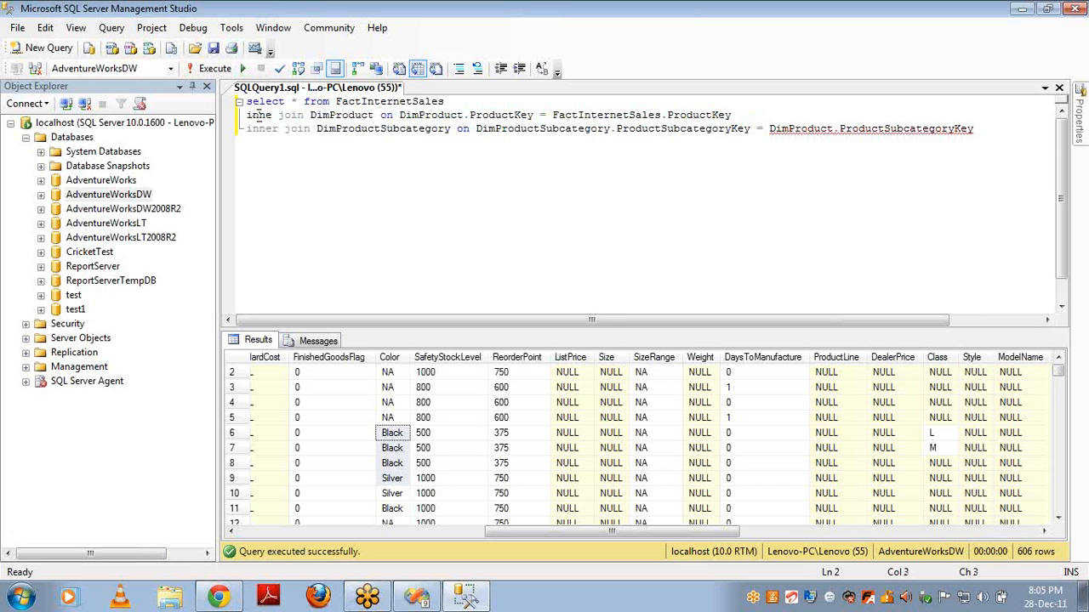
key("Right")
key("Right")
key("Right")
key("Right")
type("r")
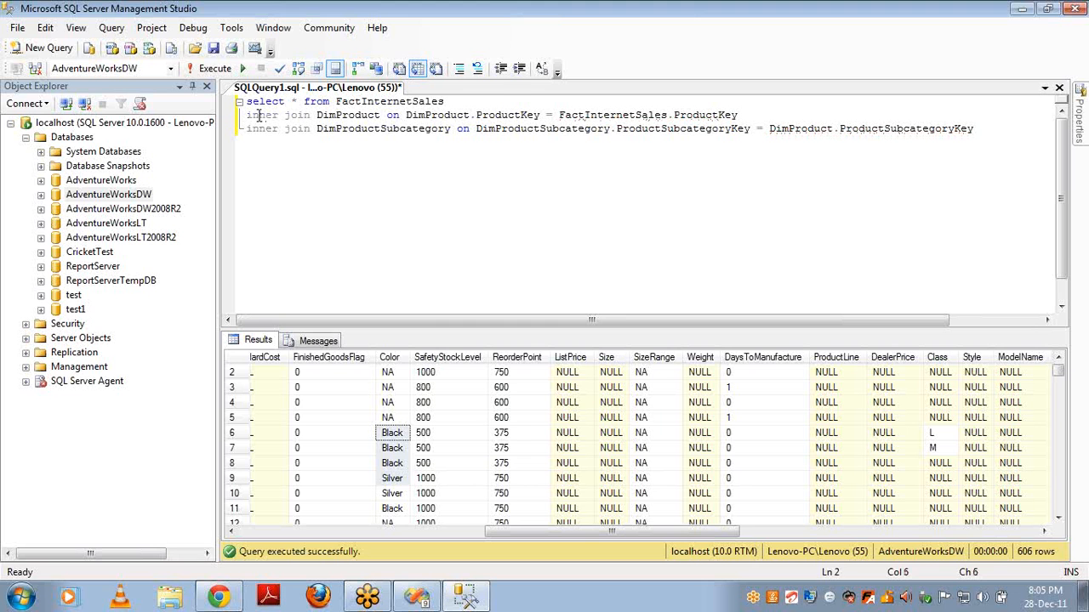
Switch to Visual Studio and try a Referenced relationship between Dim Product Subcategory and Sales Data, with Dim Product as the intermediate dimension.
key("alt+Tab")
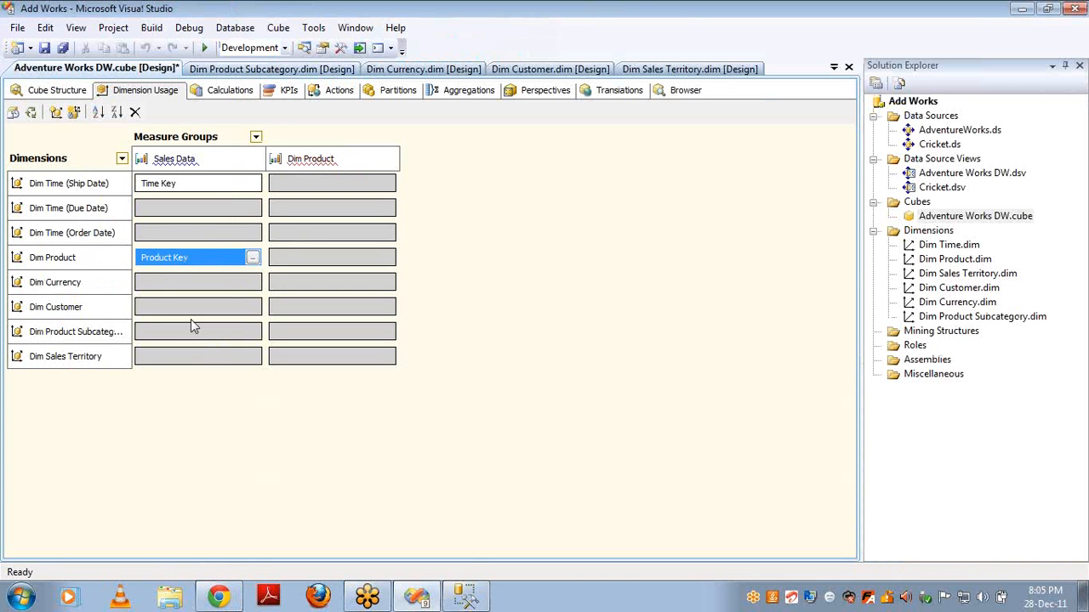
left_click(216, 335)
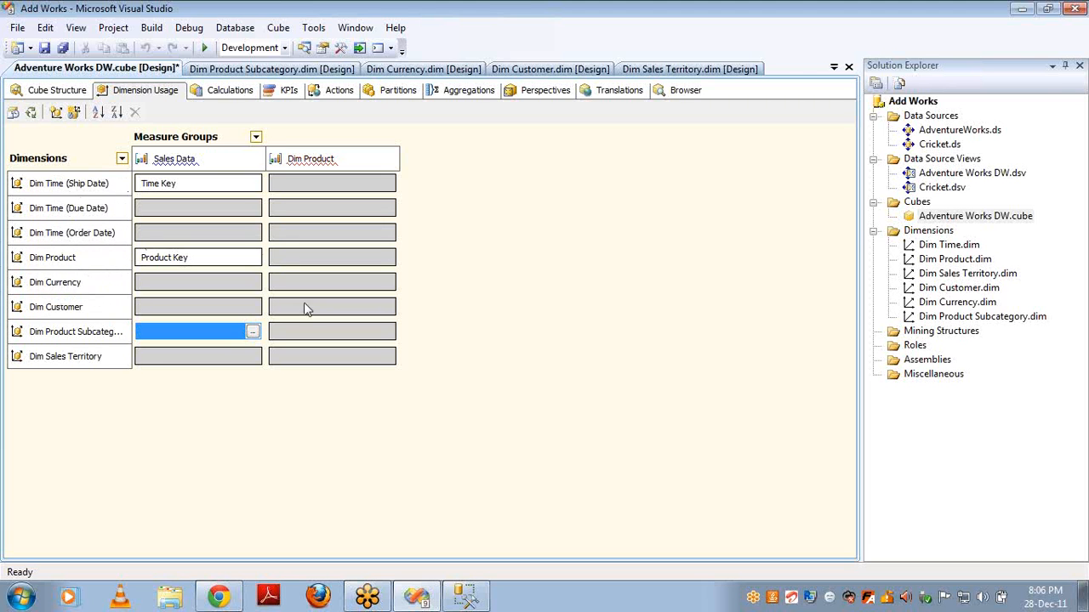
left_click(252, 333)
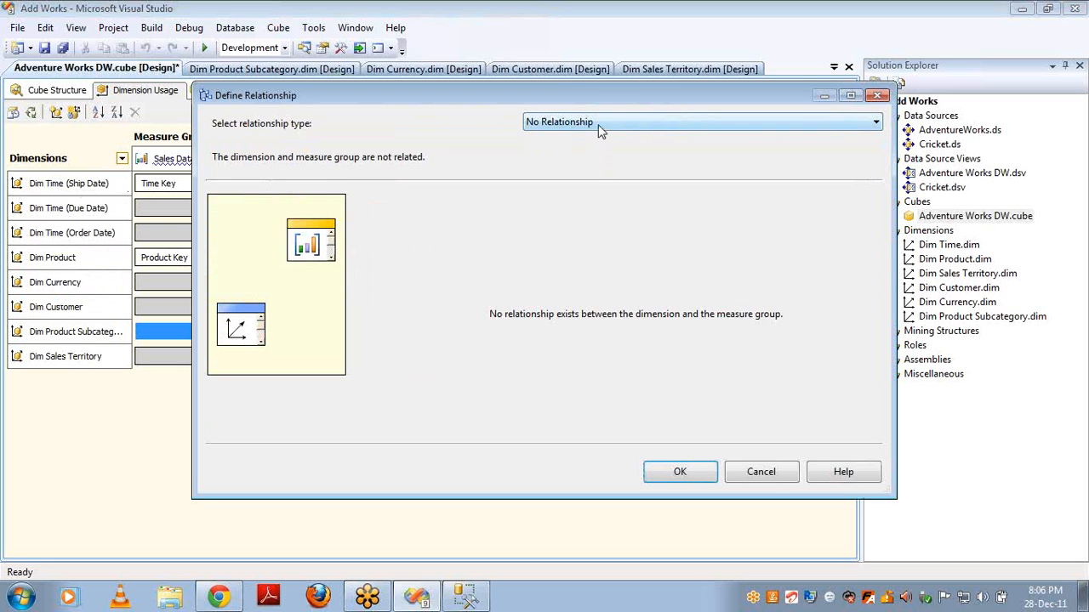
left_click(598, 124)
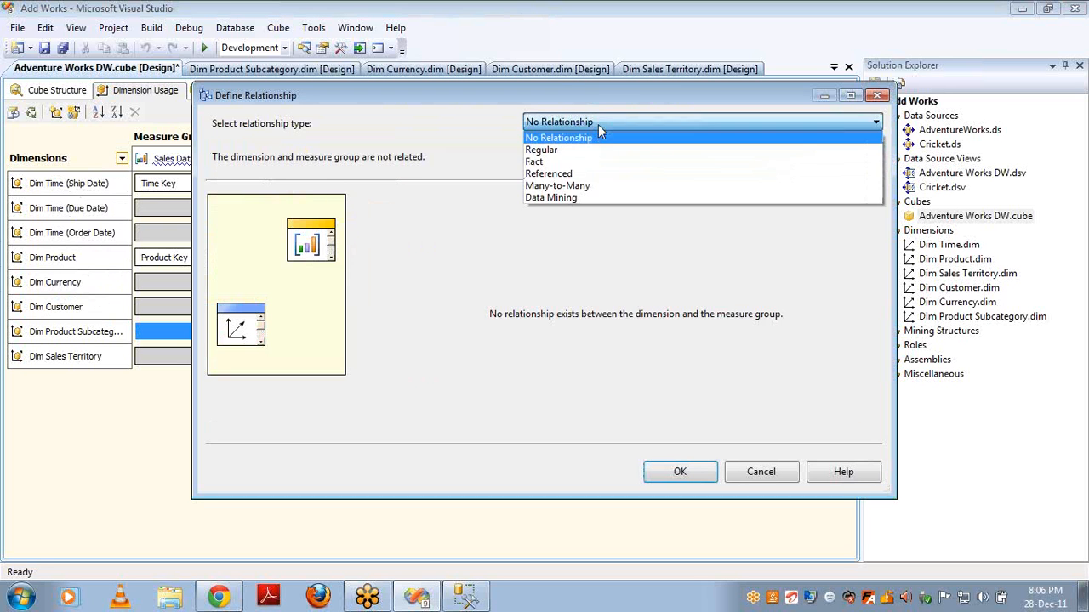
left_click(581, 174)
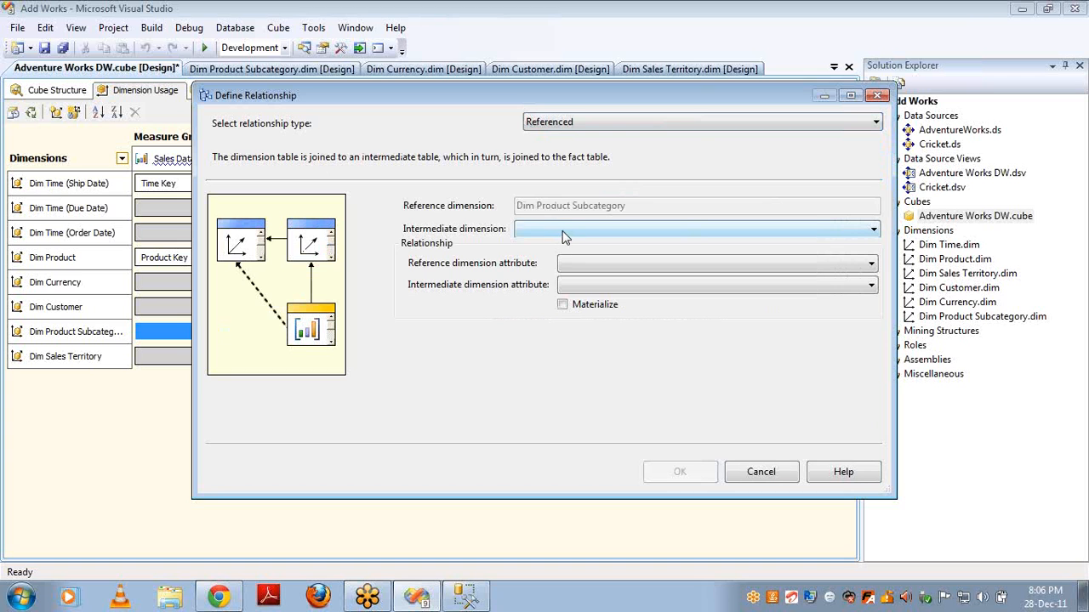
left_click(564, 232)
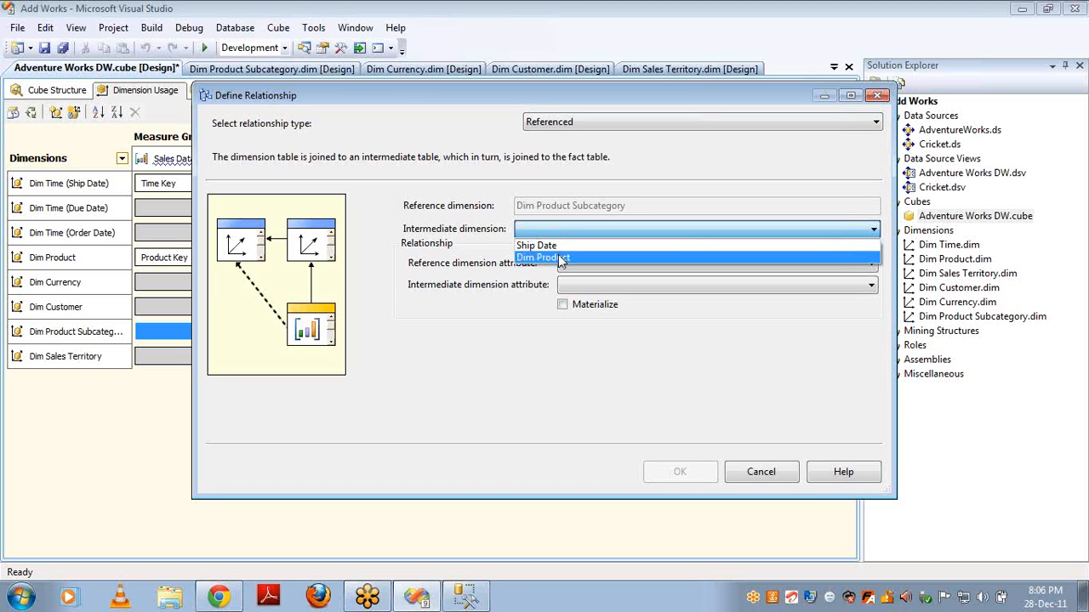
left_click(561, 258)
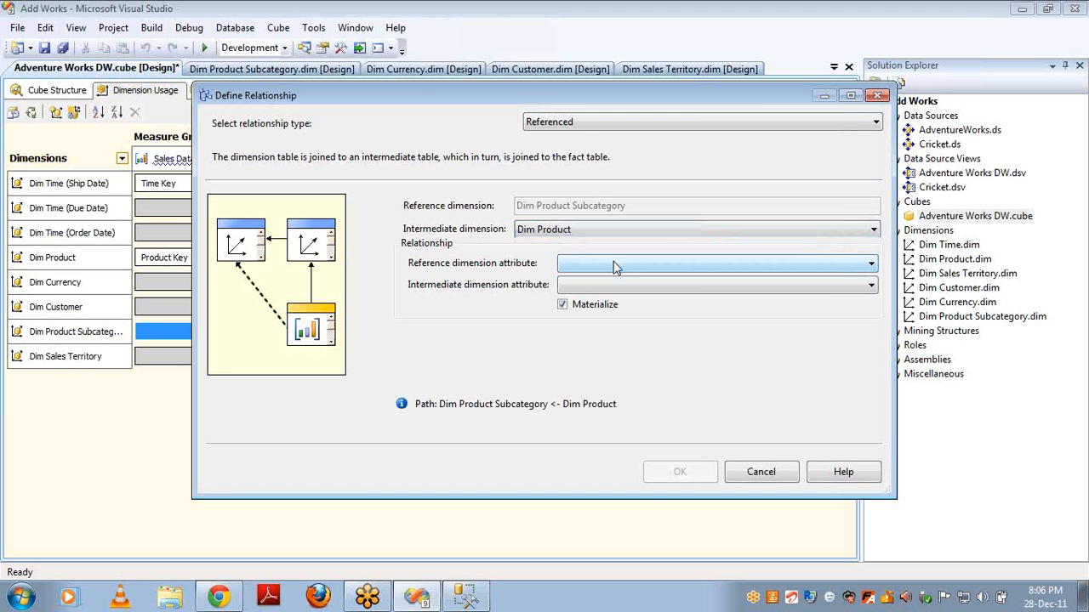
Switch to SQL Server Management Studio and examine the DimProductSubcategory and DimProduct join conditions in the query.
key("alt+Tab")
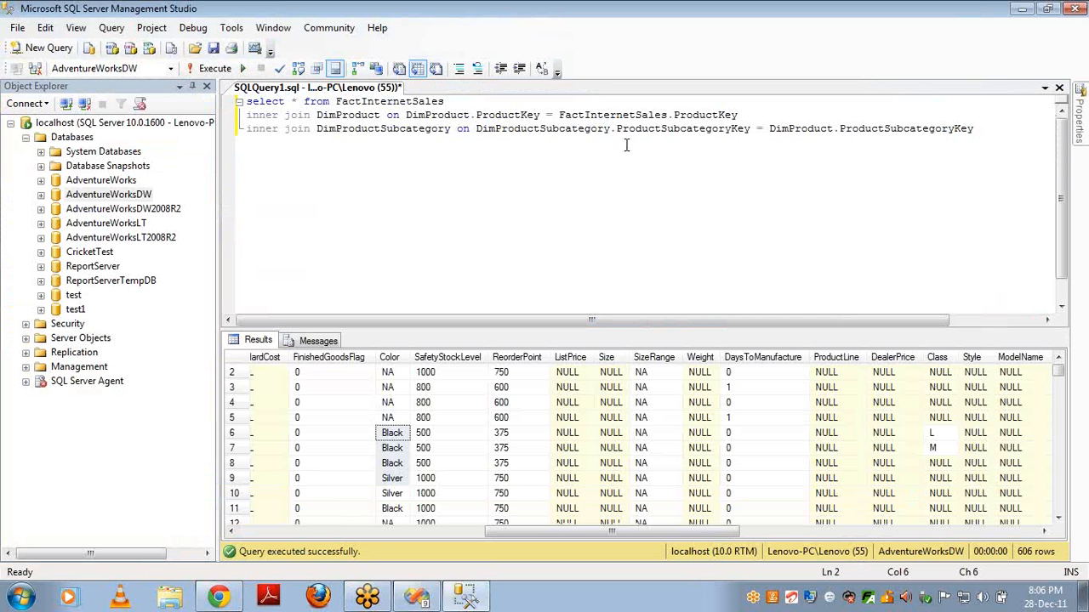
left_click(991, 128)
key("shift+Home")
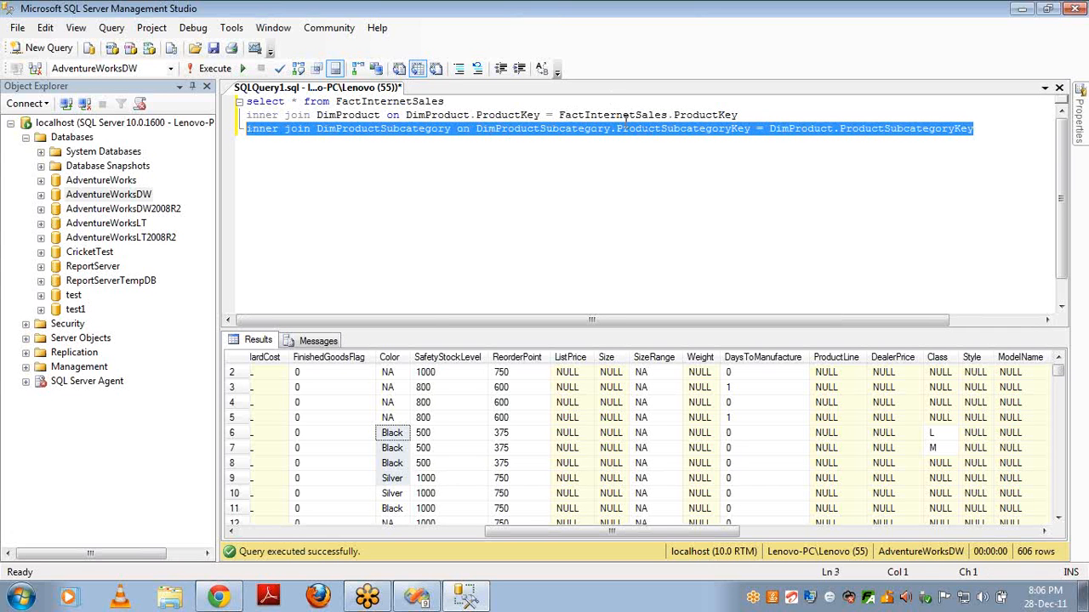
double_click(347, 115)
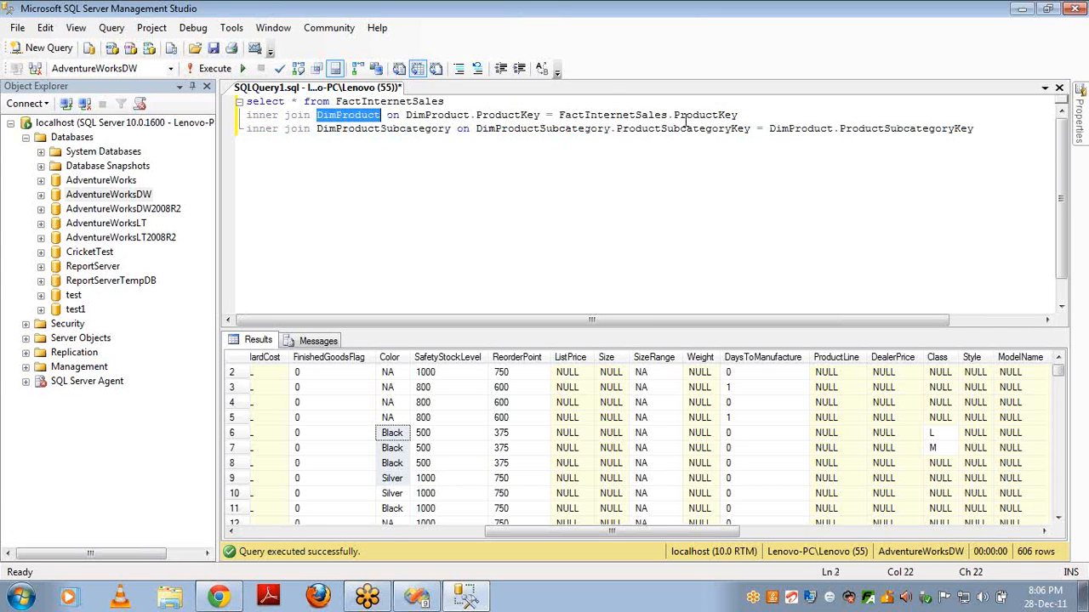
Back in Visual Studio, try Product Subcategory Key as reference attribute with Product Key as intermediate attribute, and cancel the relationship.
key("alt+Tab")
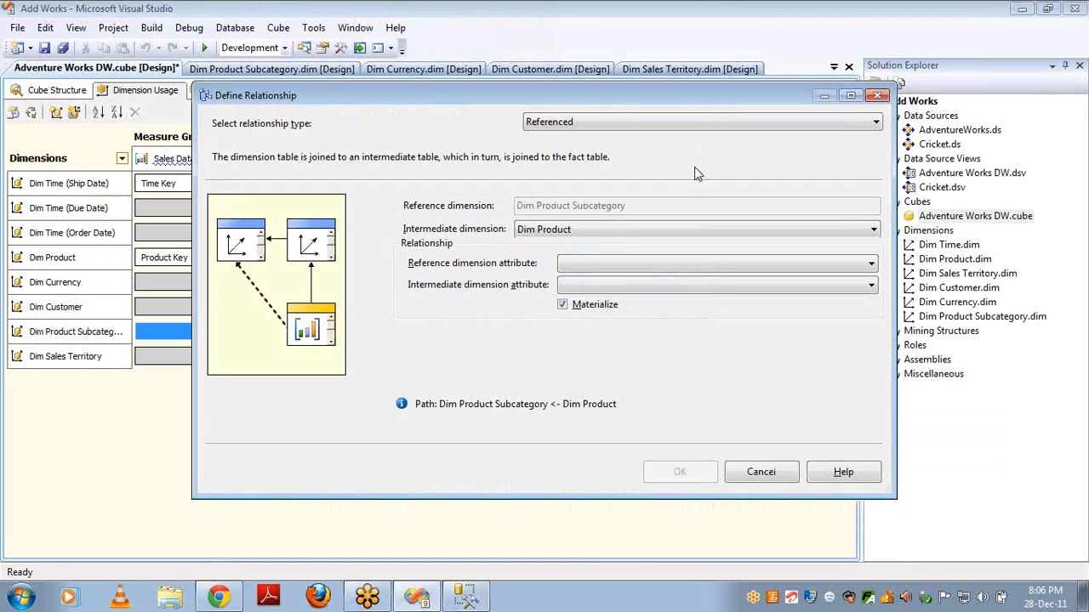
left_click(614, 265)
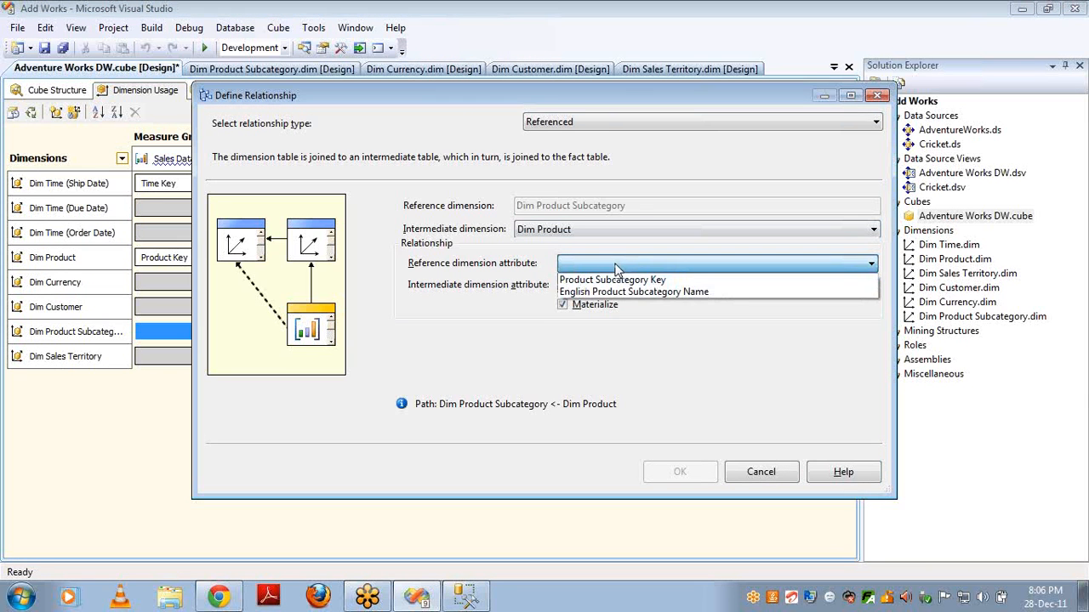
left_click(623, 280)
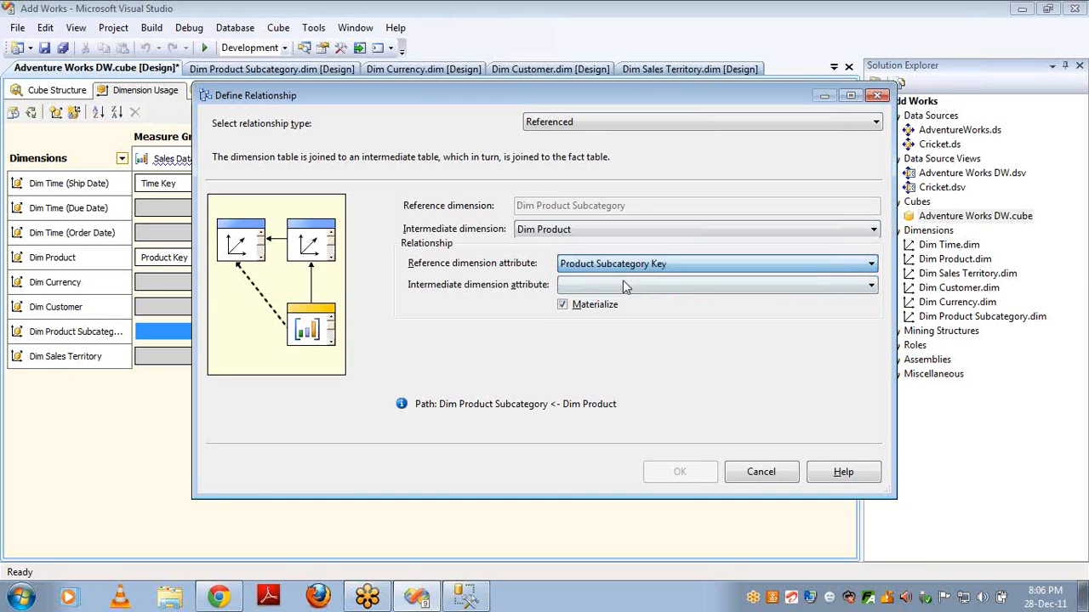
left_click(623, 287)
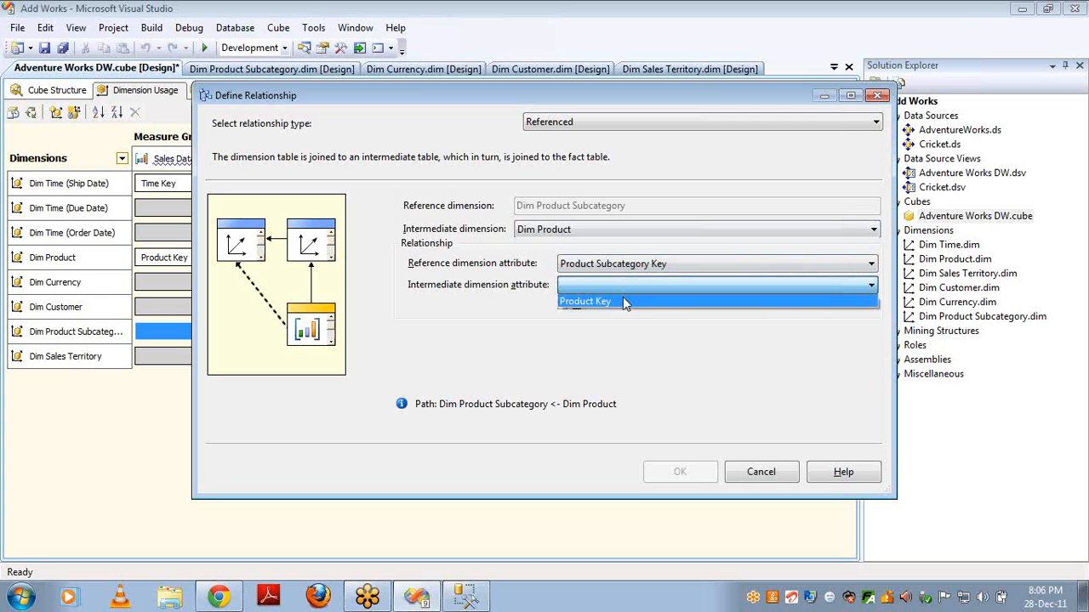
left_click(623, 299)
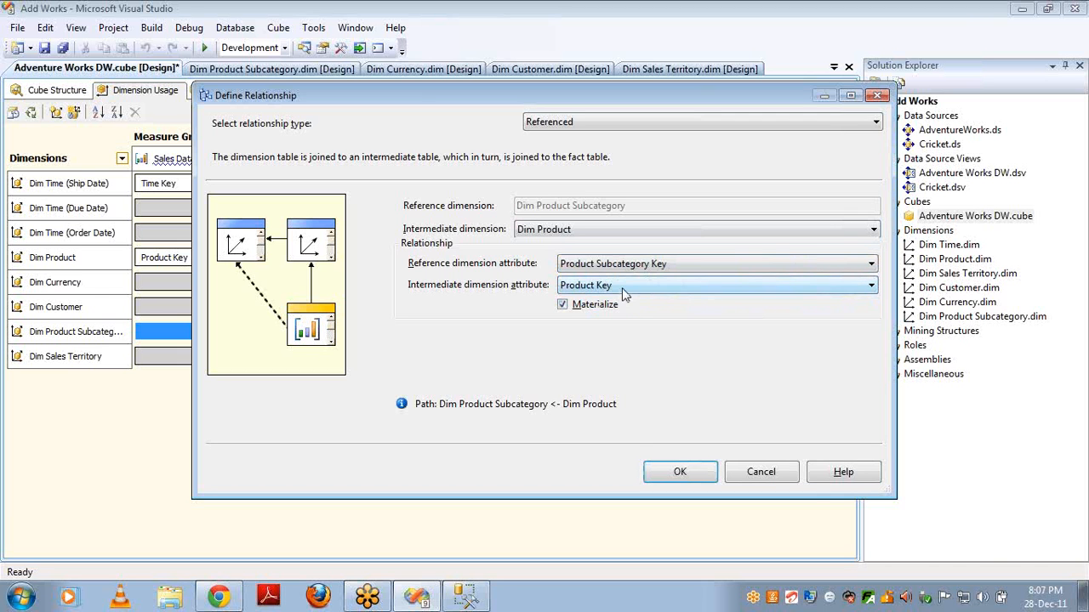
left_click(622, 288)
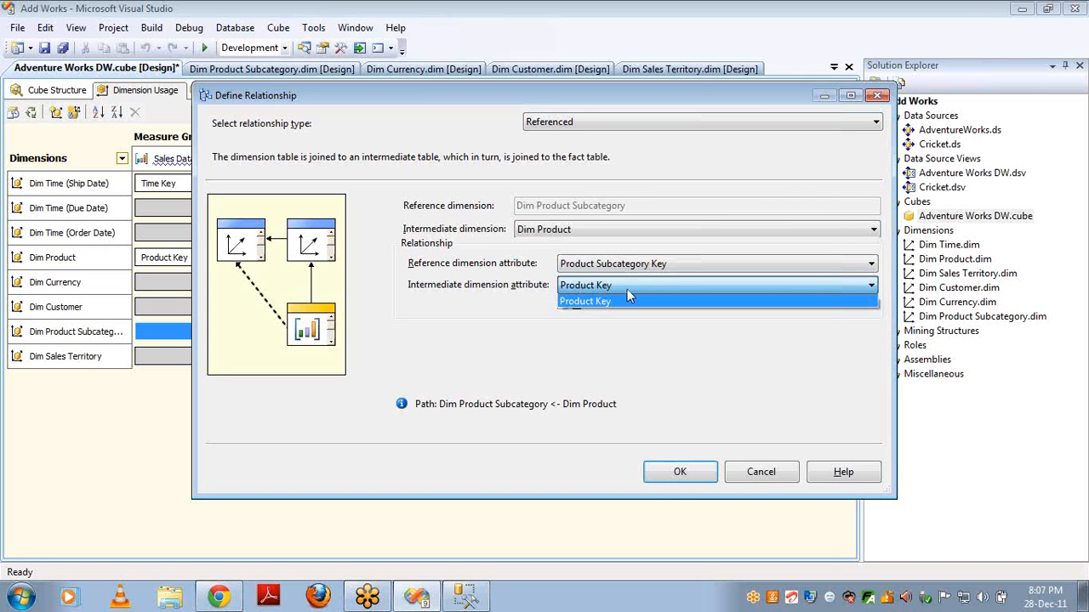
left_click(762, 478)
left_click(761, 474)
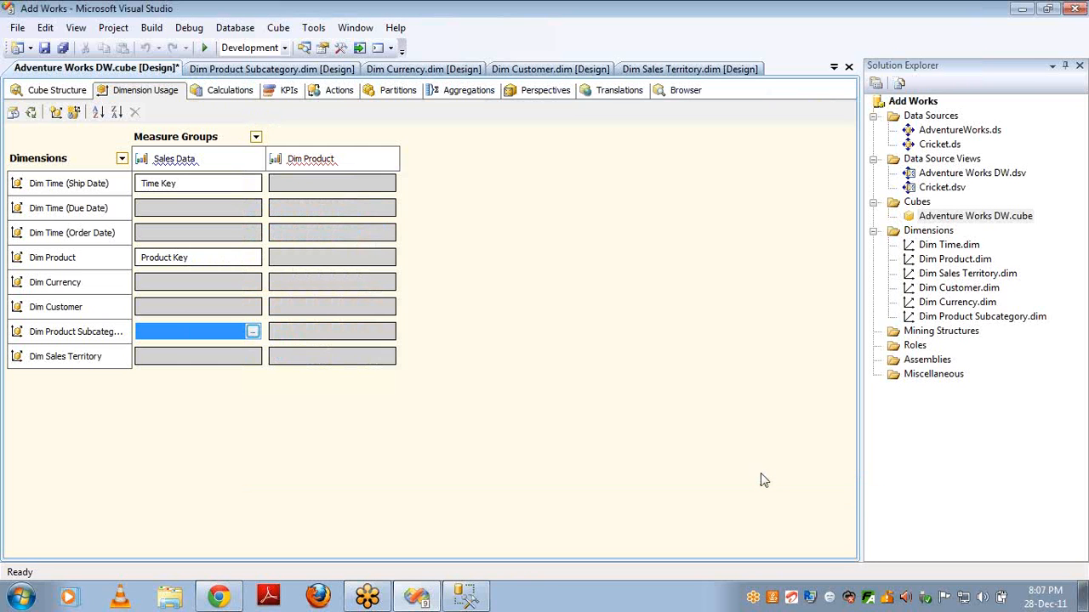
Open the Dim Product dimension and add ProductSubcategoryKey from the DimProduct table as an attribute.
double_click(947, 259)
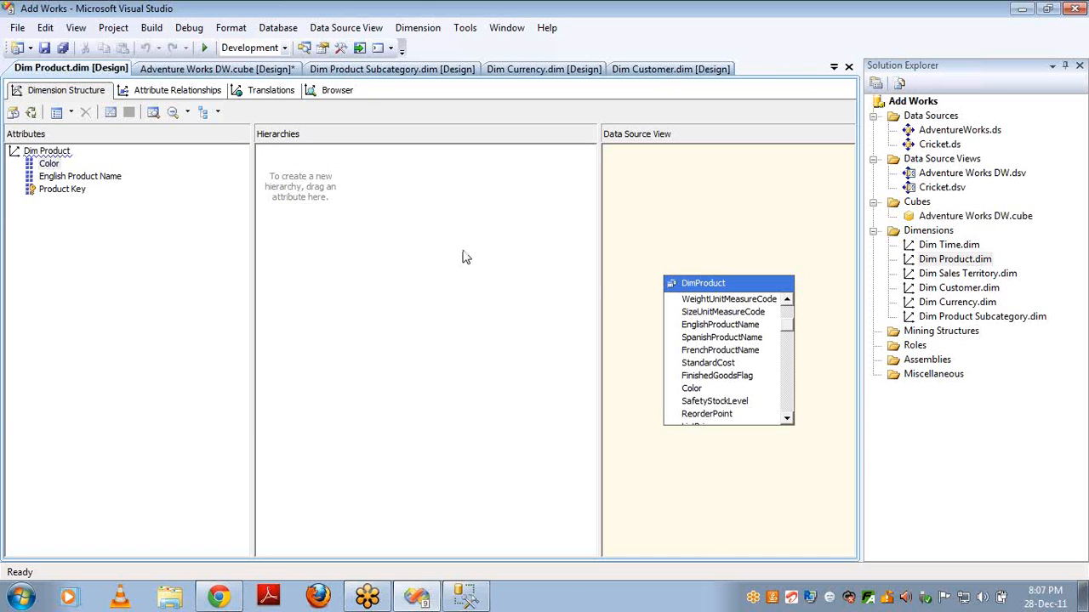
left_click(711, 303)
scroll(711, 304, "up", 3)
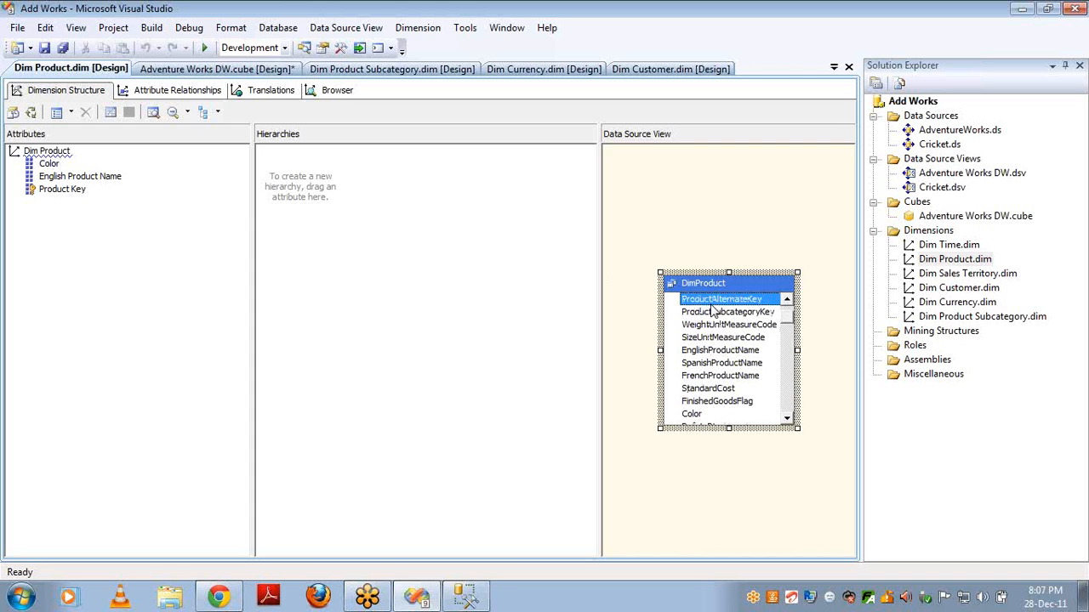
scroll(711, 305, "down", 1)
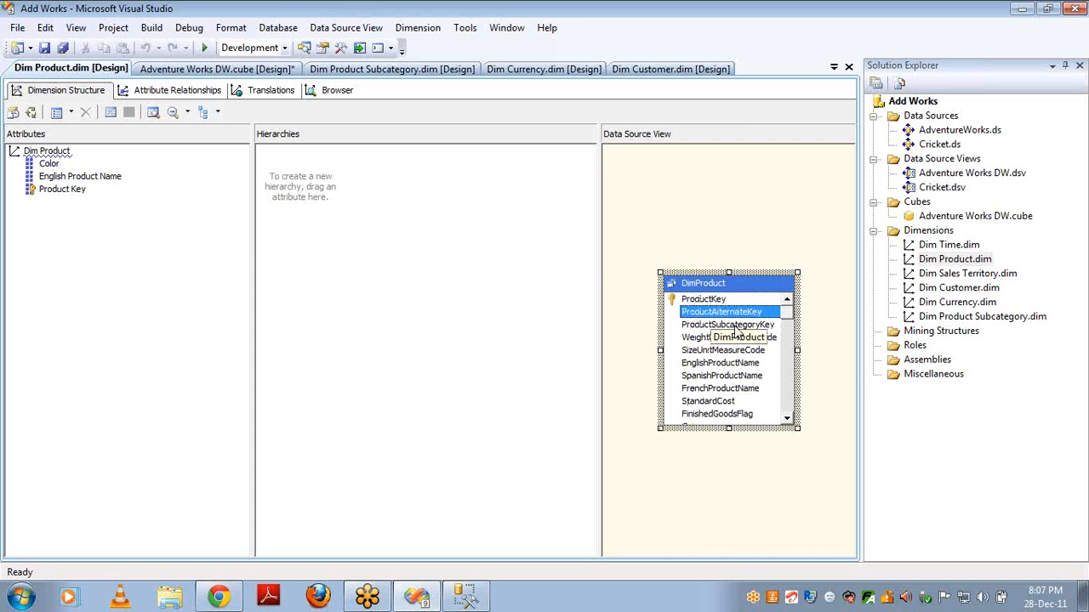
left_click(734, 327)
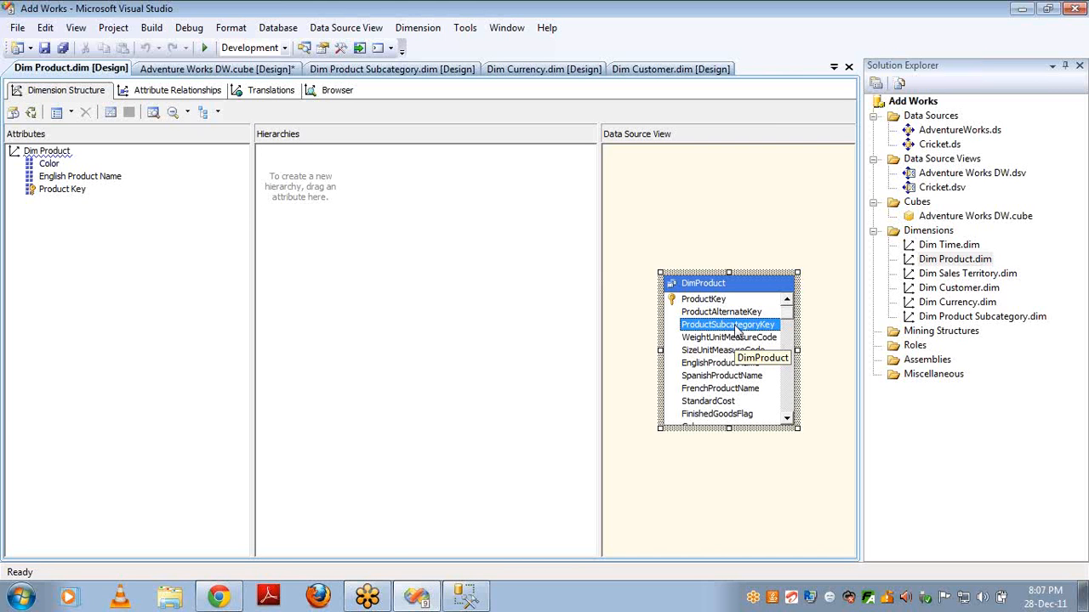
left_click_drag(737, 332, 109, 289)
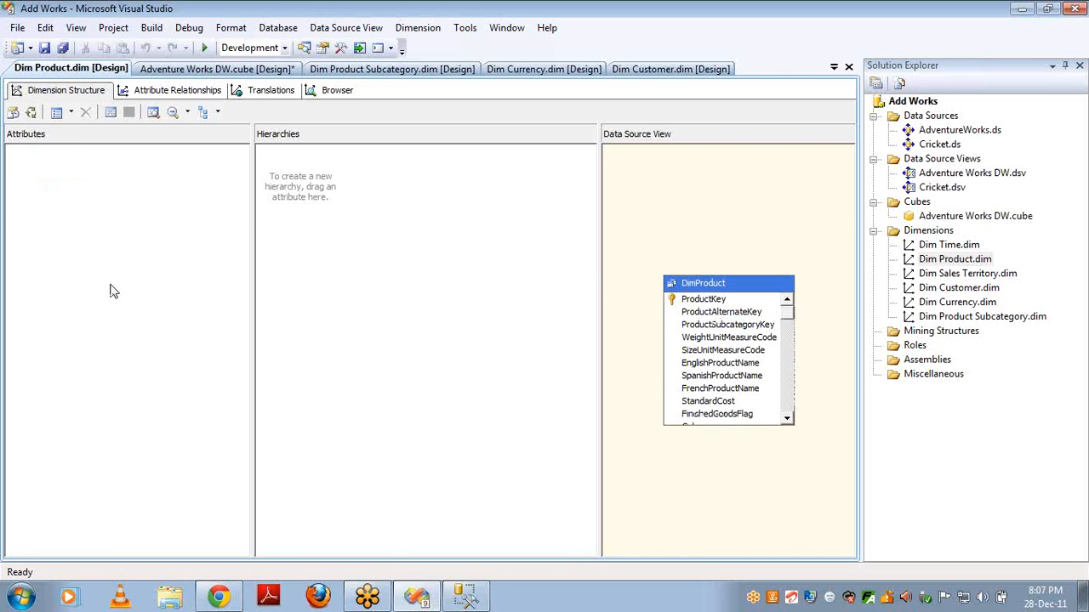
Return to the Adventure Works DW cube and start a Referenced relationship between Dim Product Subcategory and Sales Data, with Dim Product as the intermediate dimension.
double_click(949, 218)
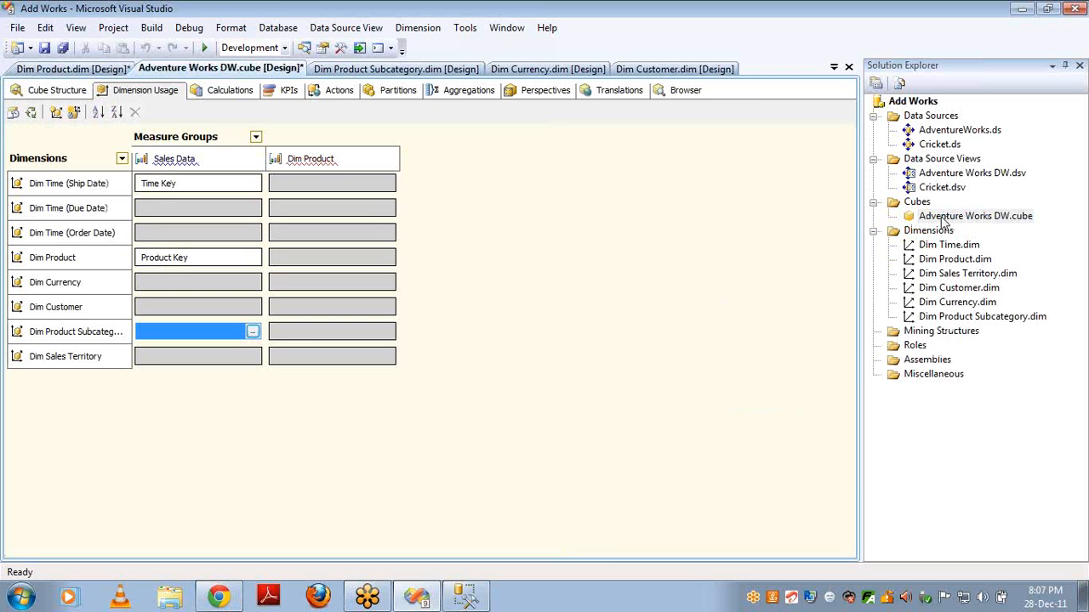
left_click(253, 333)
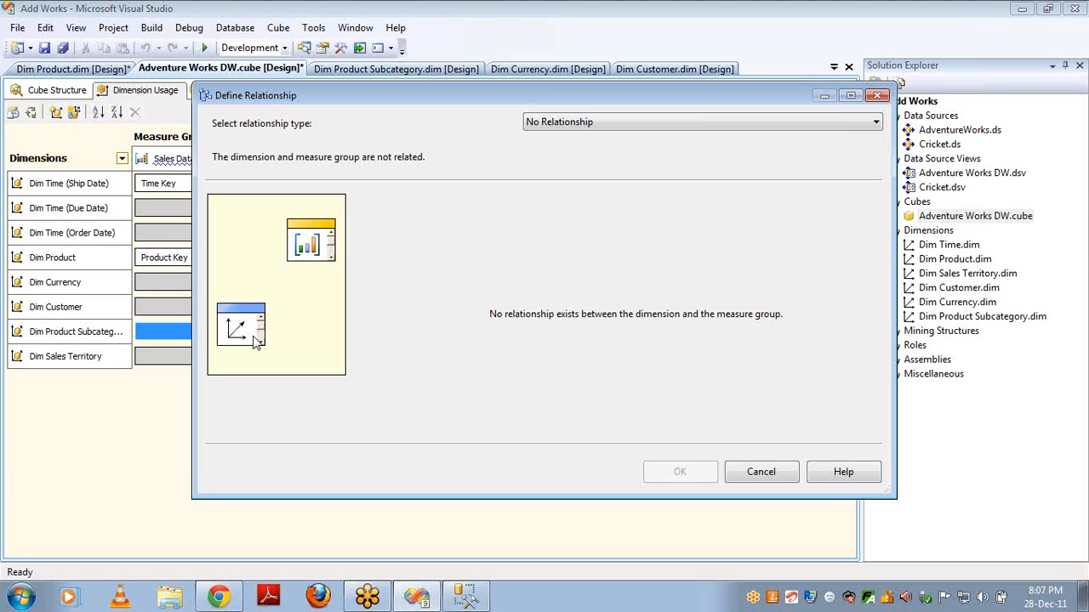
key("Down")
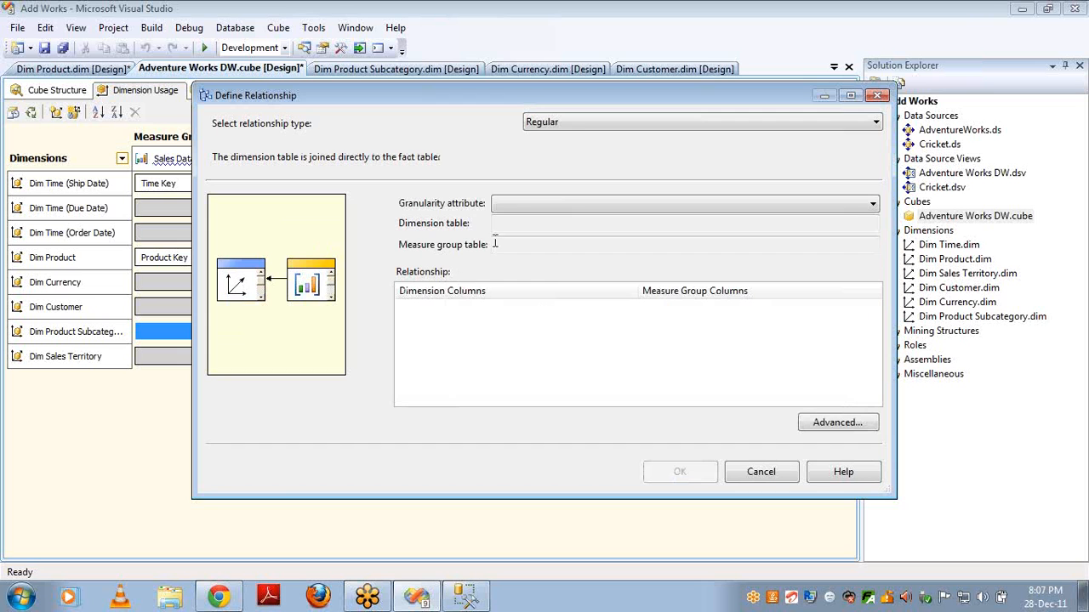
key("Down")
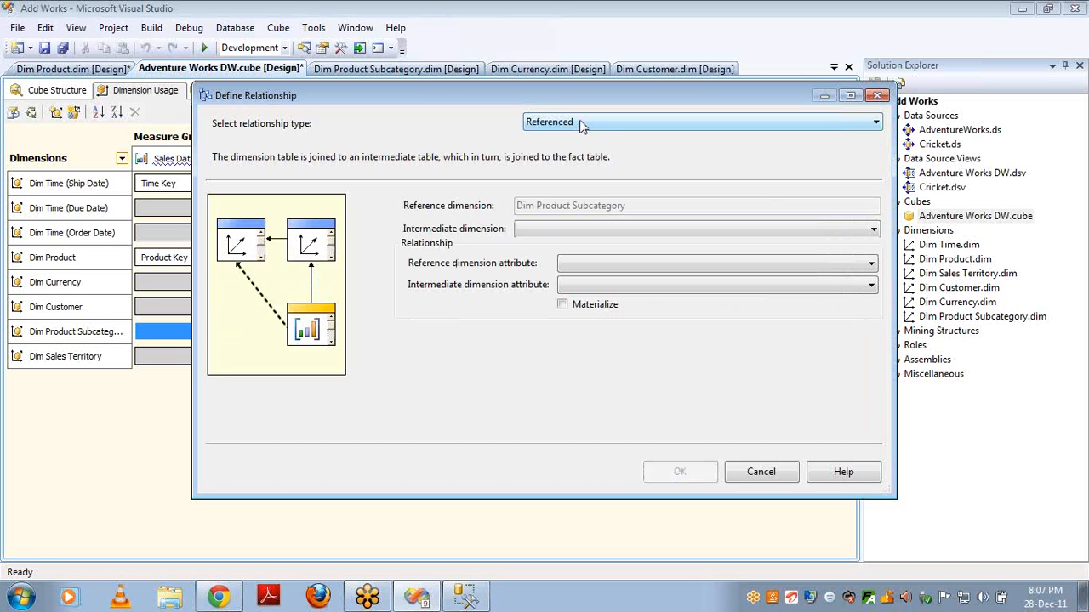
left_click(577, 228)
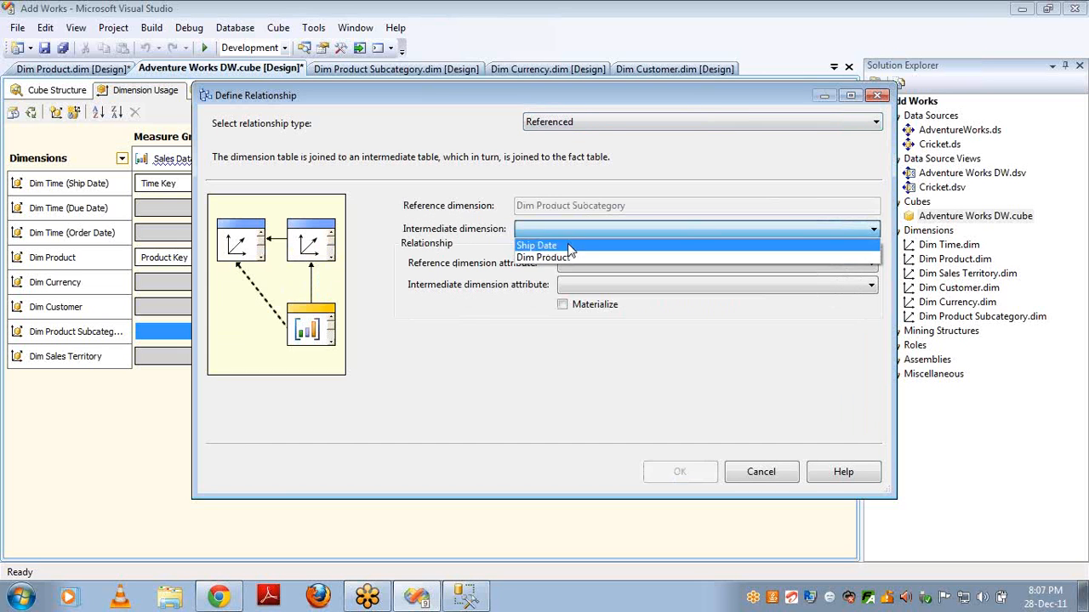
left_click(568, 260)
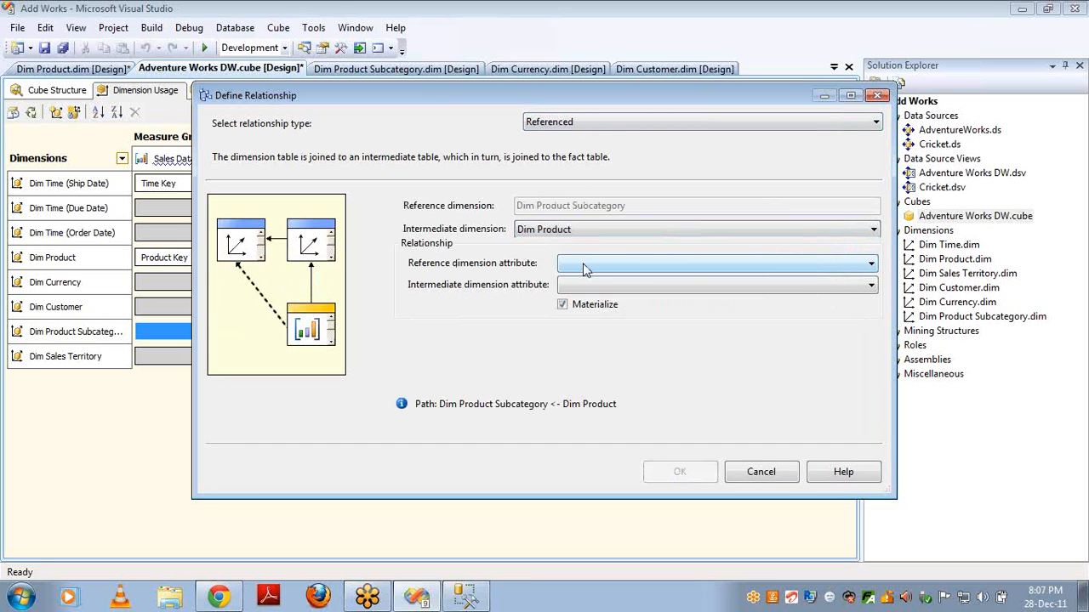
Set both the reference and intermediate dimension attributes to Product Subcategory Key and accept the relationship.
left_click(585, 264)
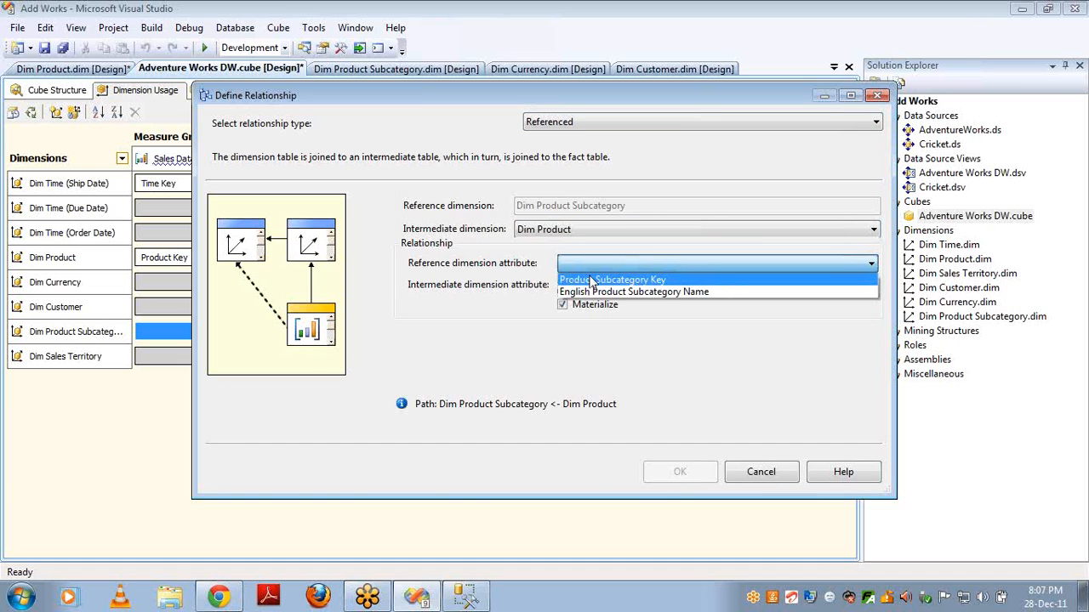
left_click(591, 280)
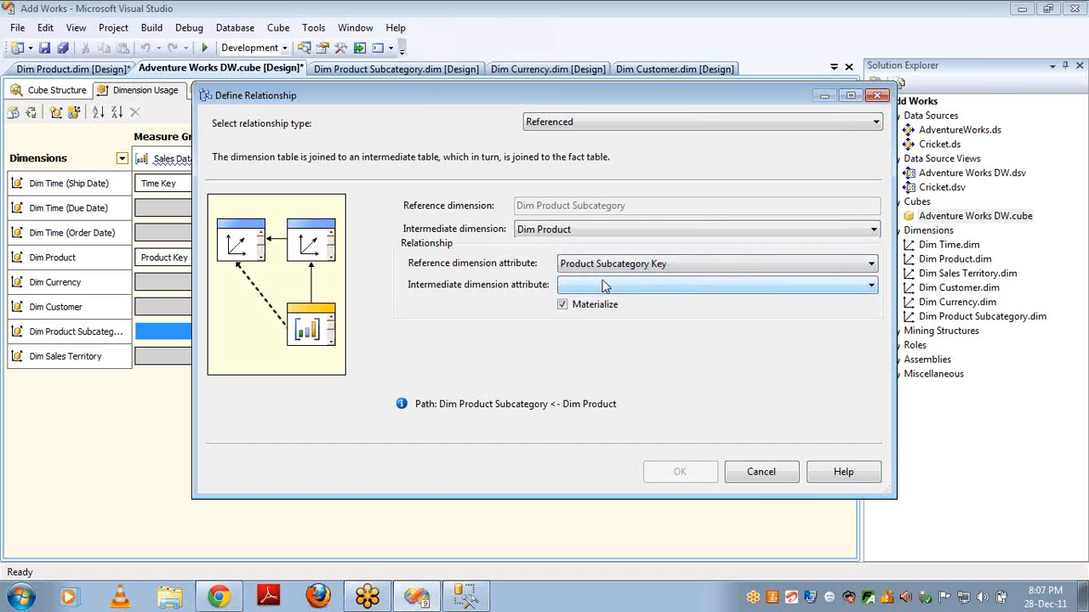
left_click(604, 285)
left_click(606, 314)
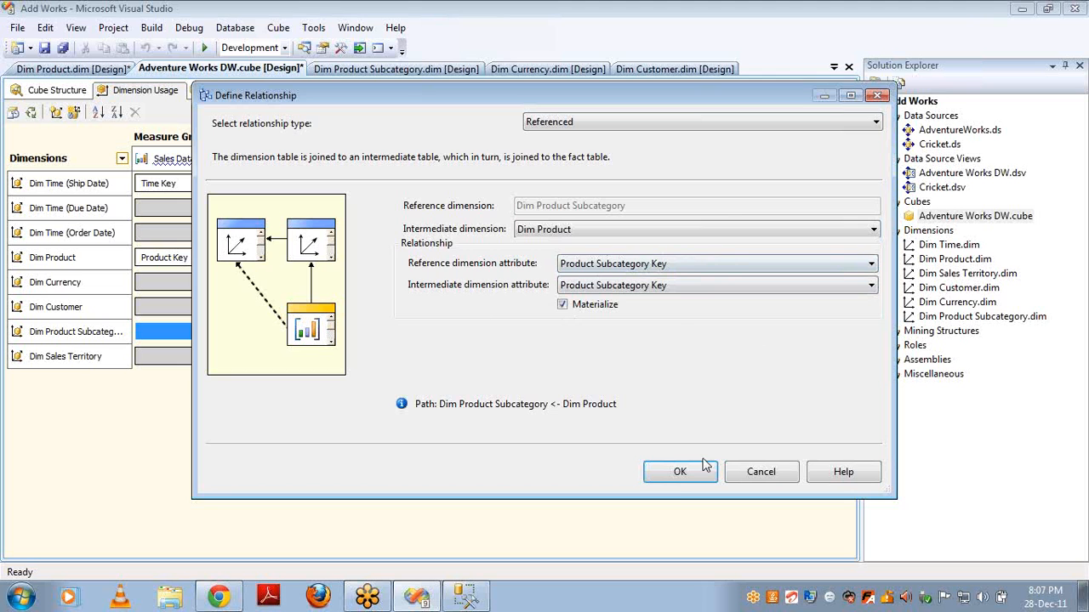
left_click(678, 474)
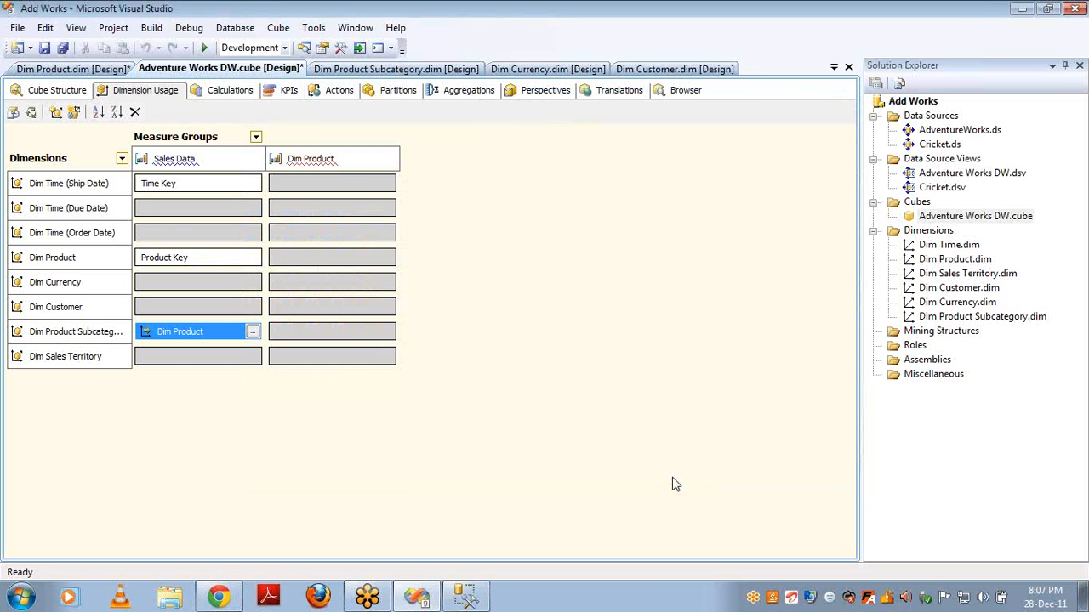
Examine how Dim Product and Dim Product Subcategory are related to the Sales Data measure group.
left_click(180, 356)
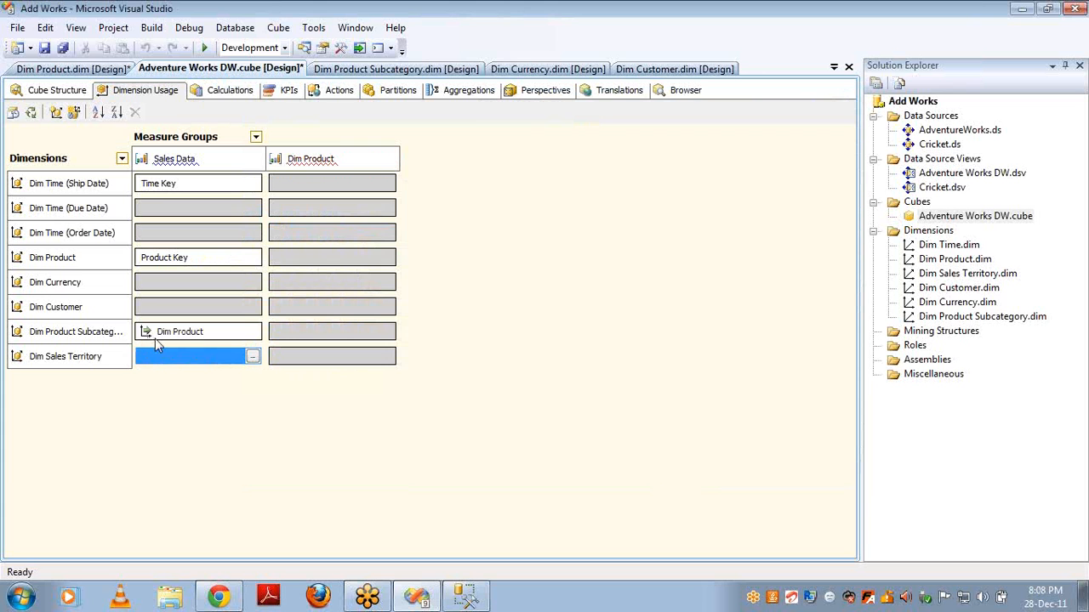
mouse_move(170, 335)
mouse_move(151, 266)
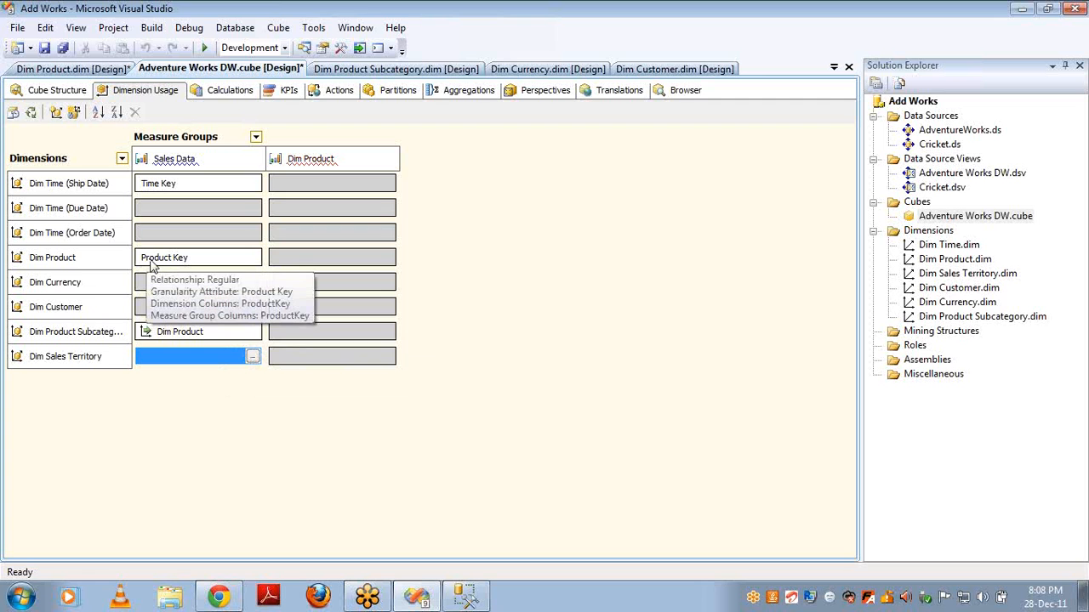
left_click(87, 331)
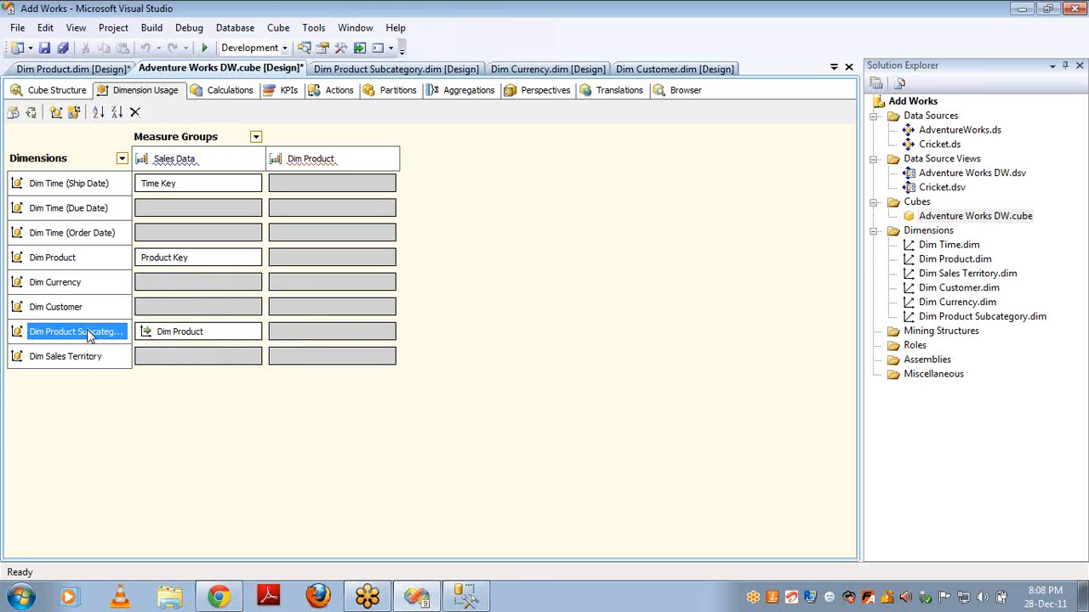
left_click(191, 163)
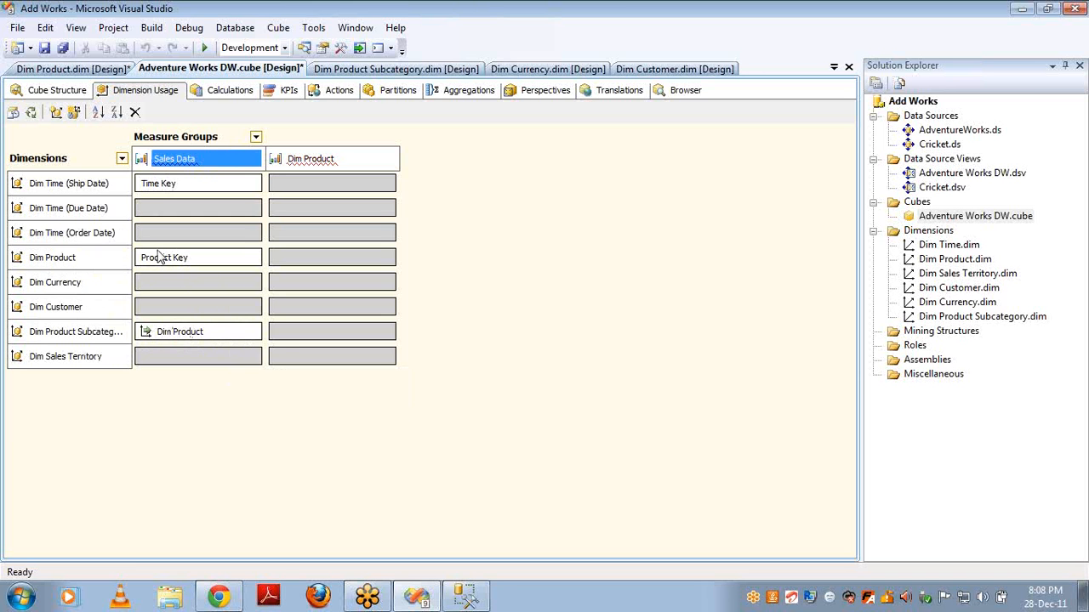
mouse_move(160, 162)
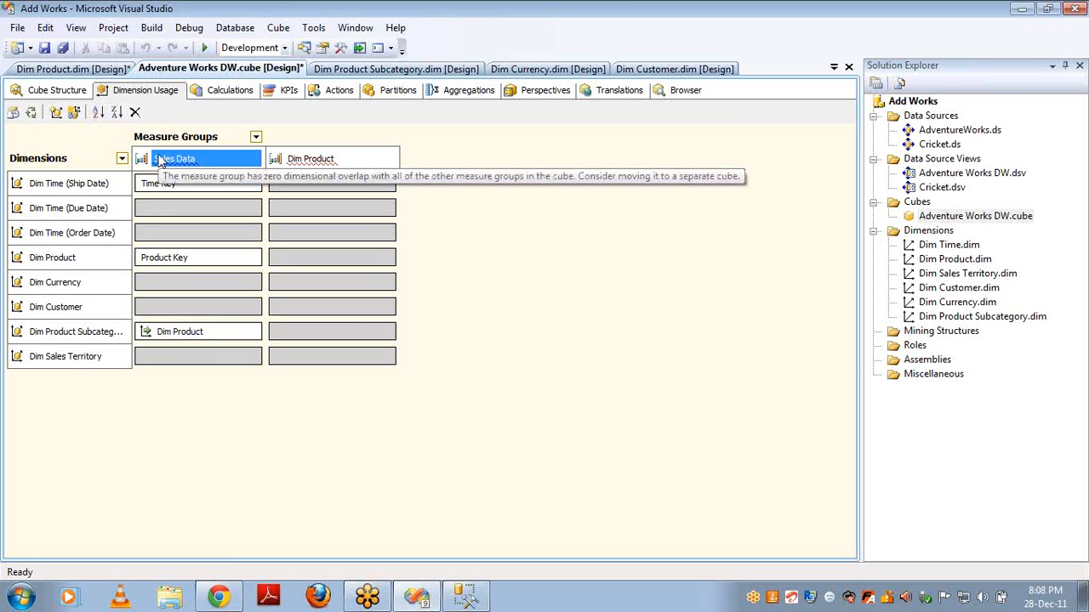
Switch to SQL Server Management Studio and replace the query's selected columns with EnglishProductSubcategoryName and SUM(salesamount).
key("alt+Tab")
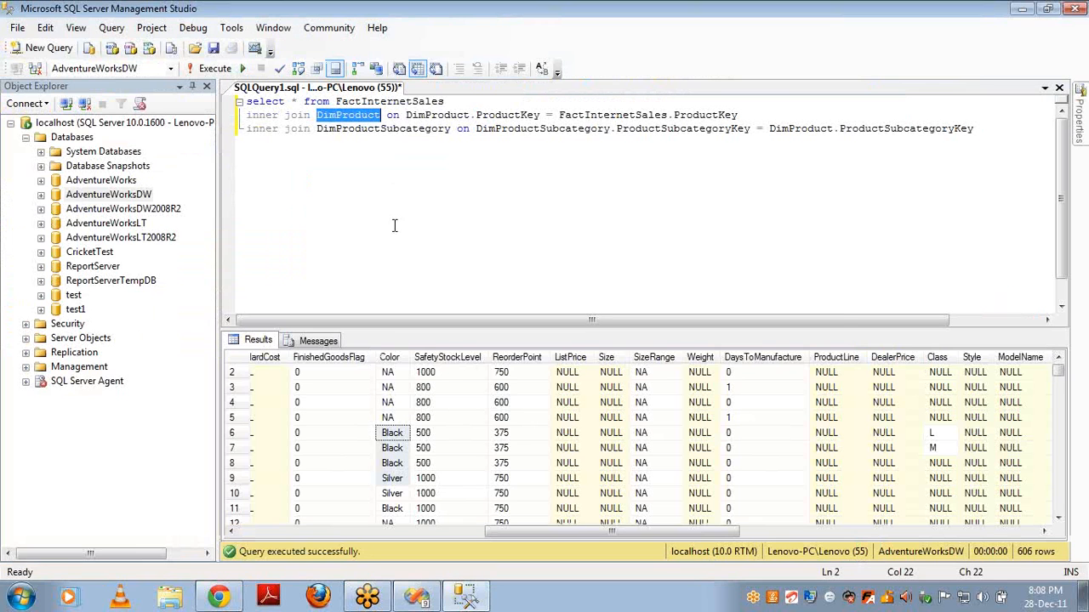
left_click(456, 143)
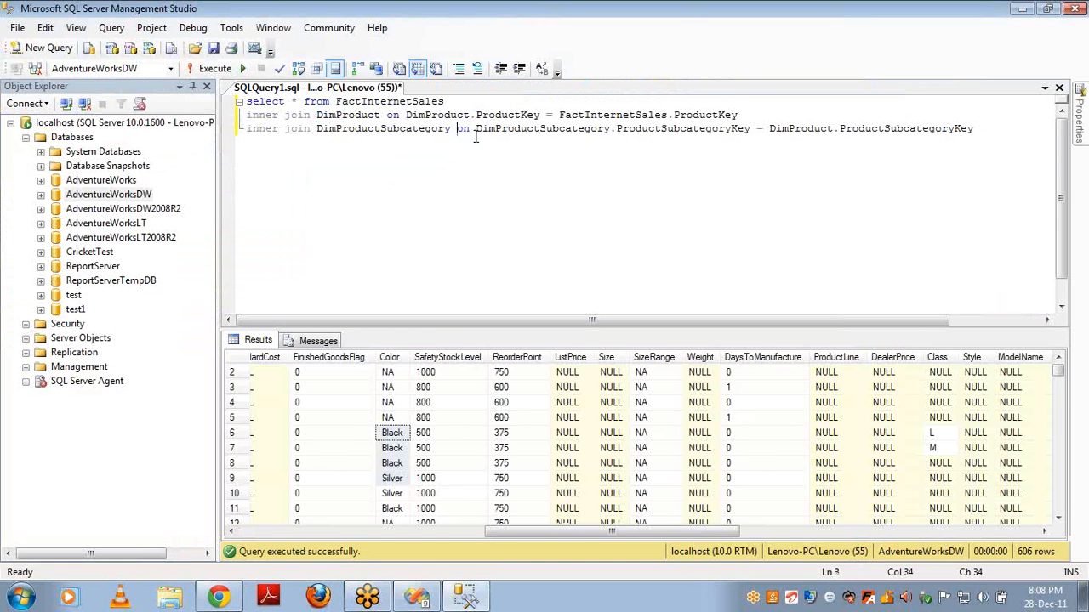
double_click(295, 101)
type("en")
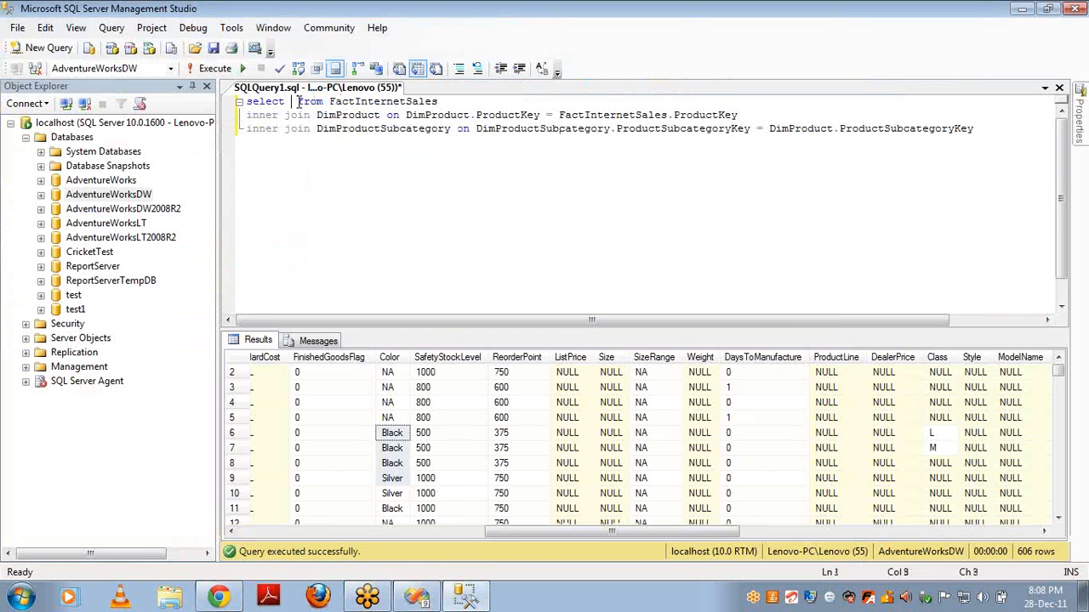
type("glish")
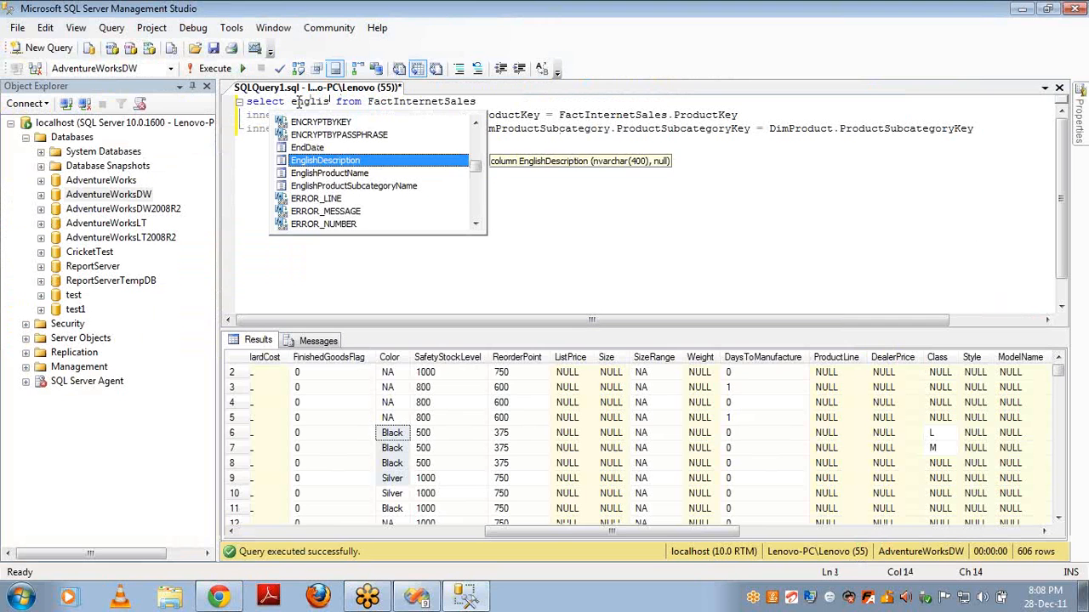
type("pro")
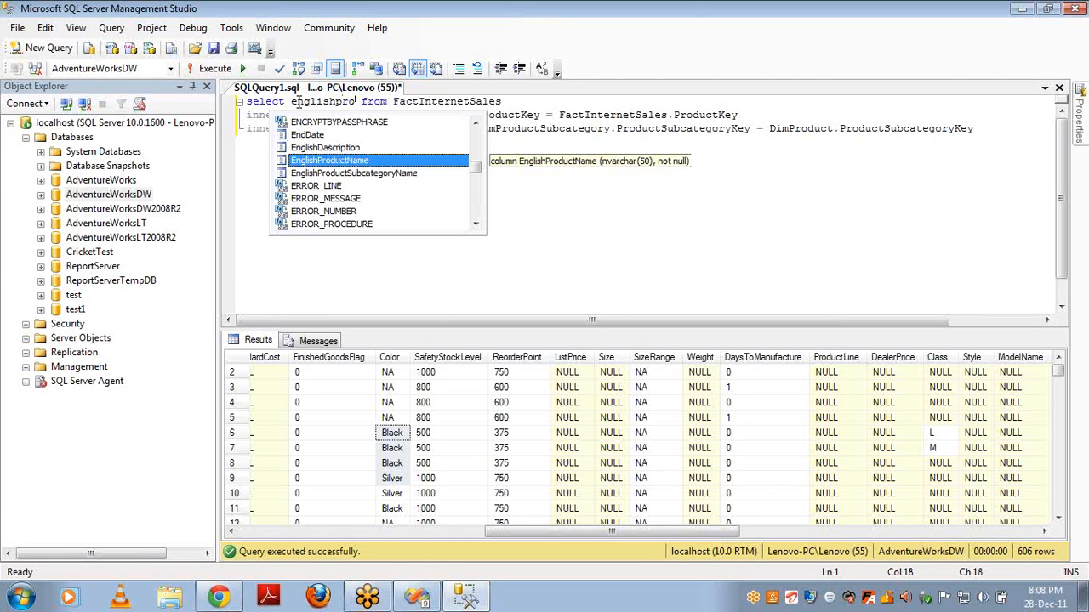
type(",sum")
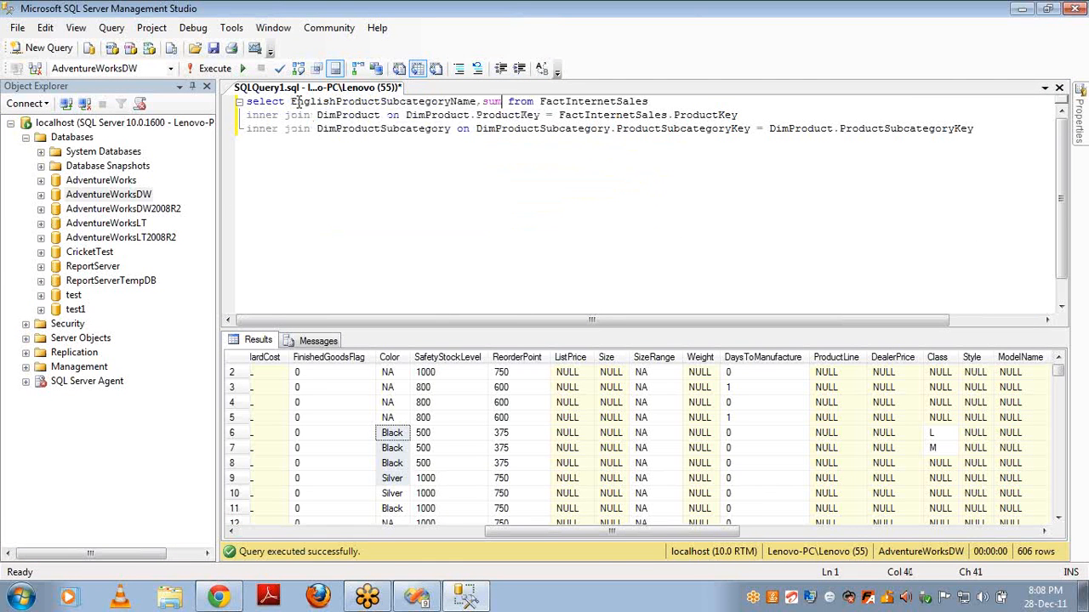
type("(salesam")
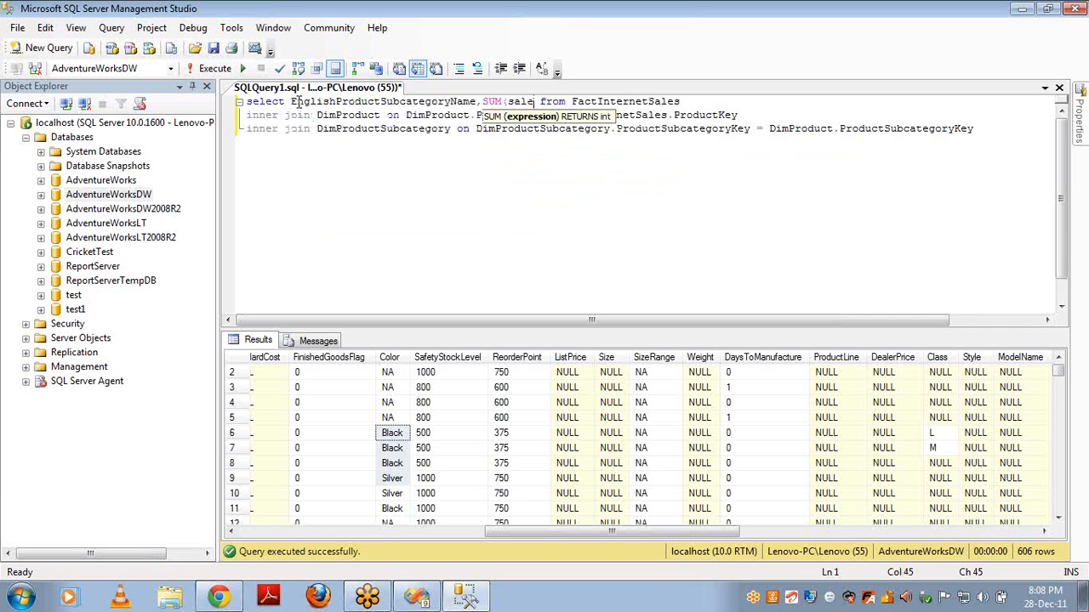
type("ount)")
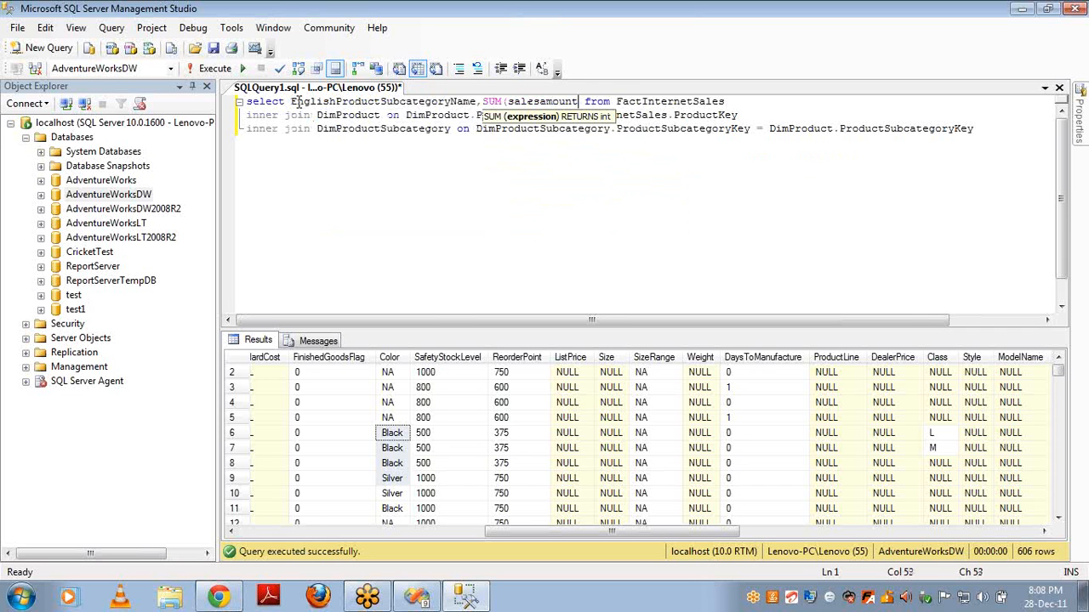
Add a group by EnglishProductSubcategoryName clause at the end of the query and execute it.
key("ctrl+Left")
key("ctrl+Left")
key("ctrl+Left")
key("ctrl+Left")
key("ctrl+Left")
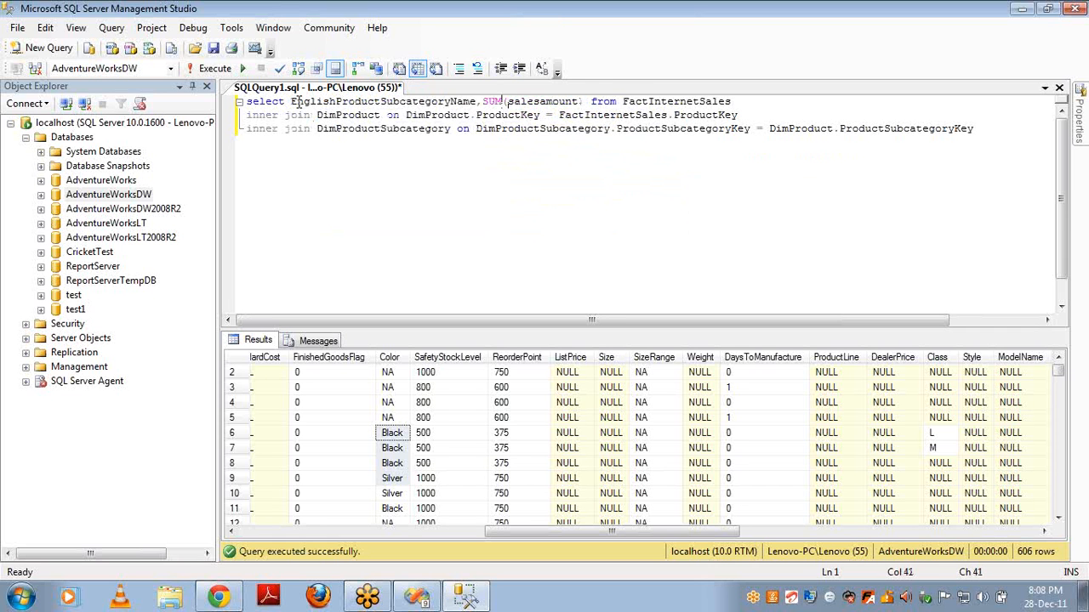
key("ctrl+shift+Left")
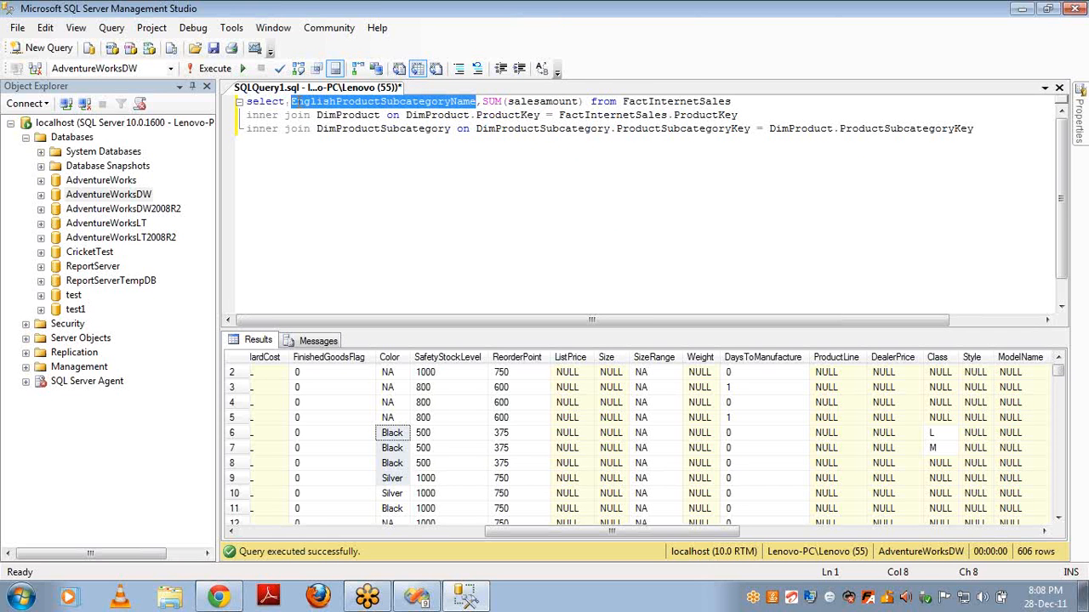
key("ctrl+Down")
key("Down")
key("End")
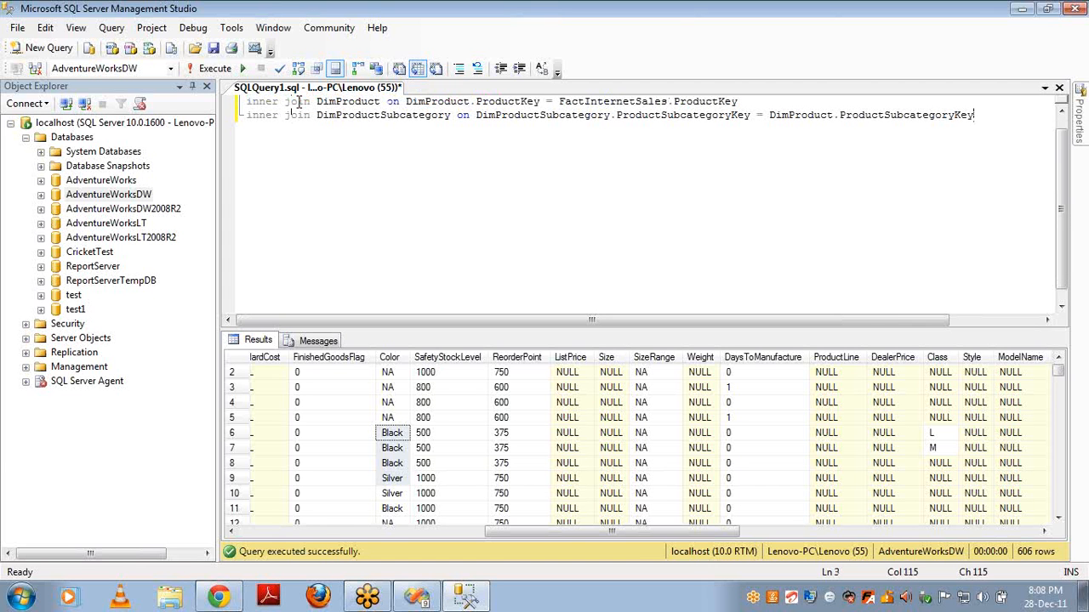
key("Return")
type("groupo")
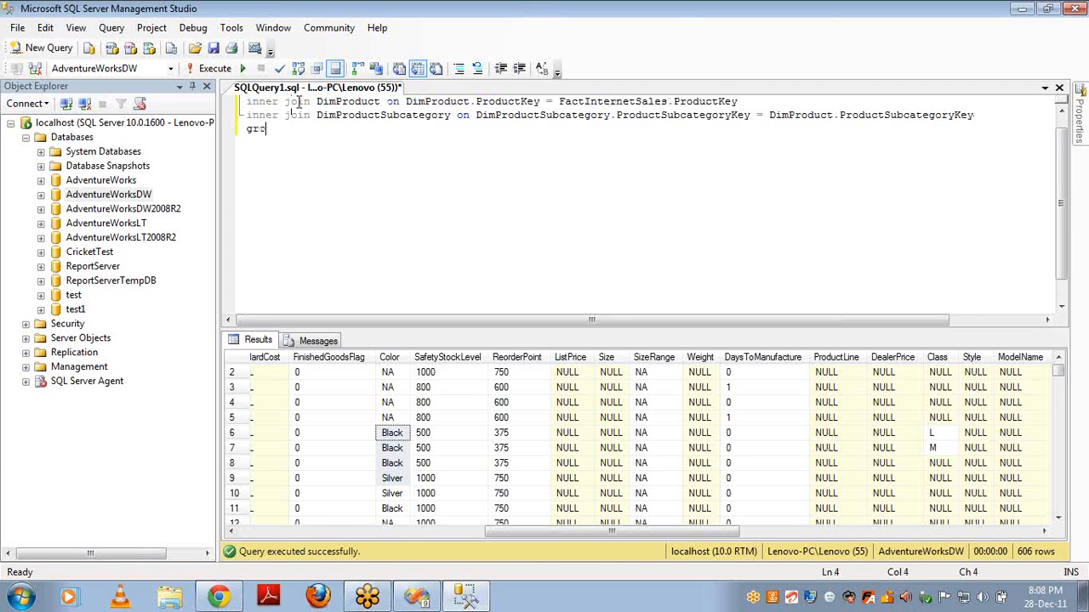
key("BackSpace")
key("BackSpace")
type("by EnglishProductSubcategoryName")
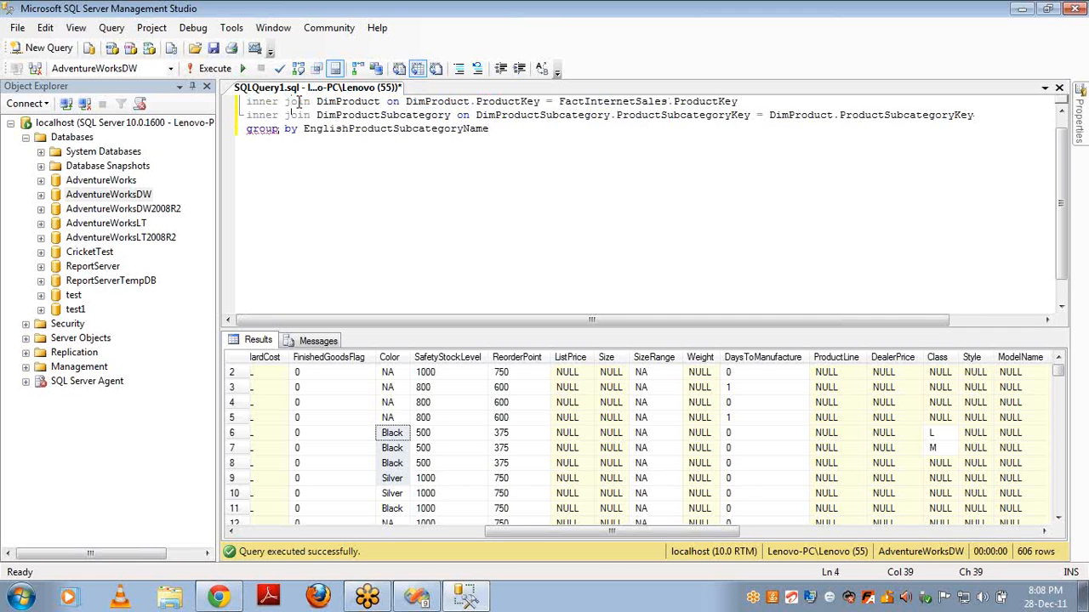
key("F5")
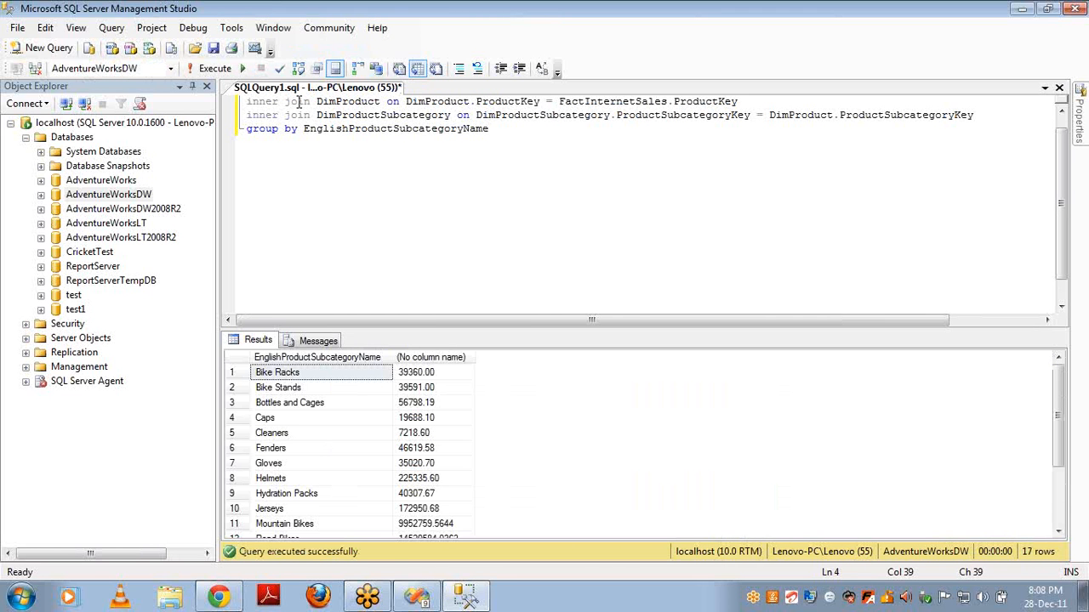
Examine the query's selected columns and its DimProductSubcategory and DimProduct joins.
left_click(289, 101)
key("Home")
key("Up")
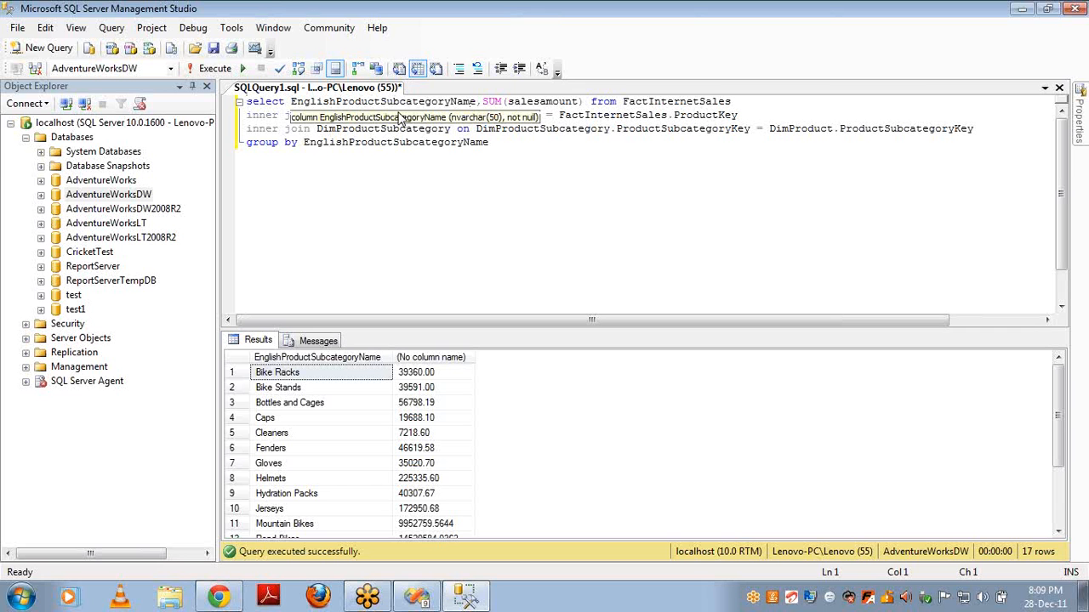
double_click(553, 129)
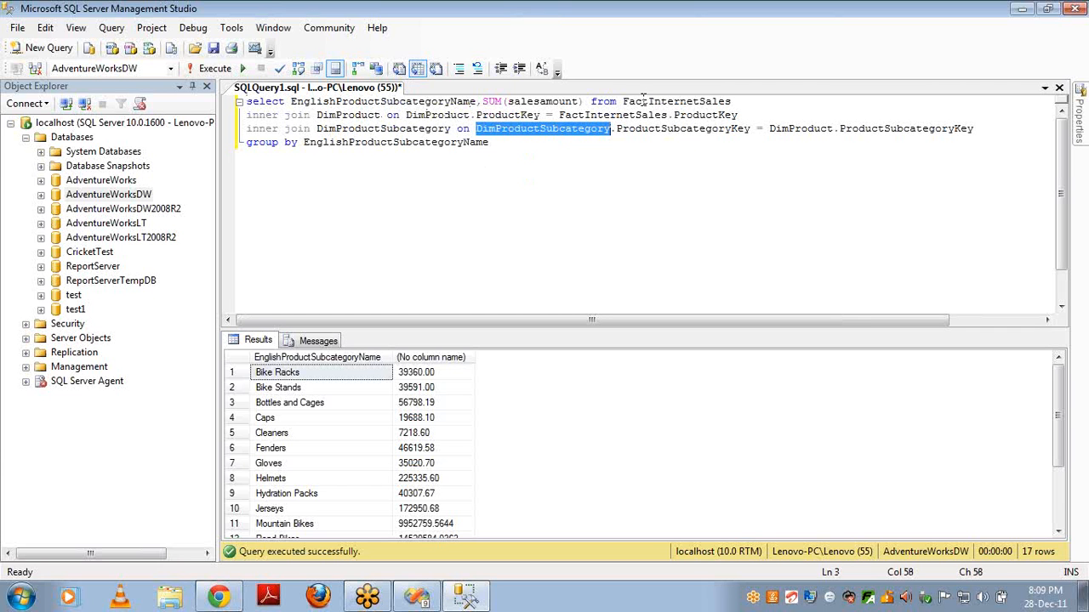
double_click(364, 117)
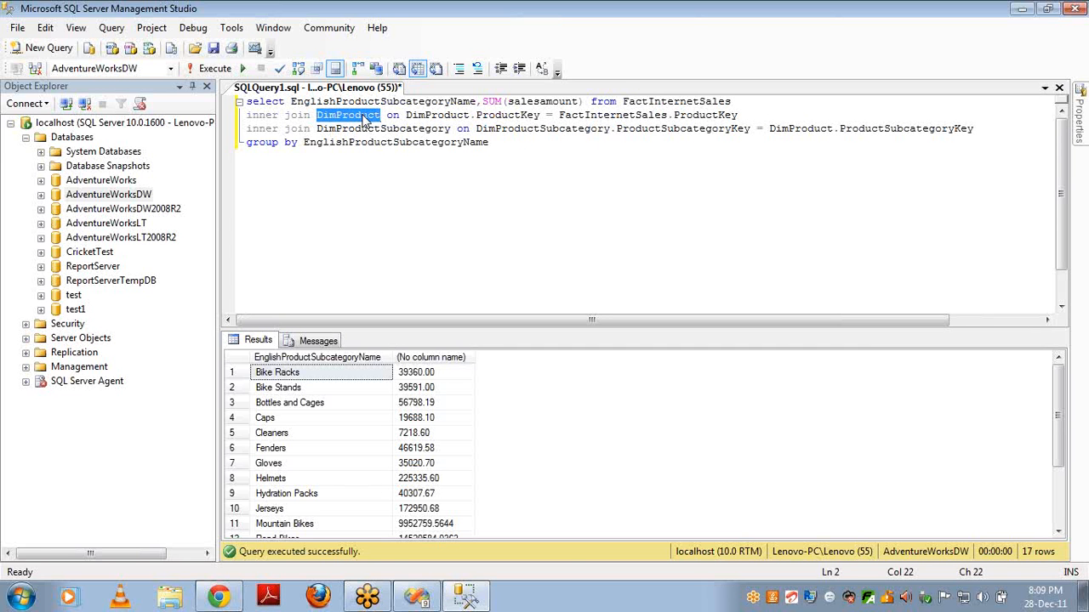
Switch to Visual Studio and turn off Materialize in the Referenced relationship between Dim Product Subcategory and Sales Data.
key("alt+Tab")
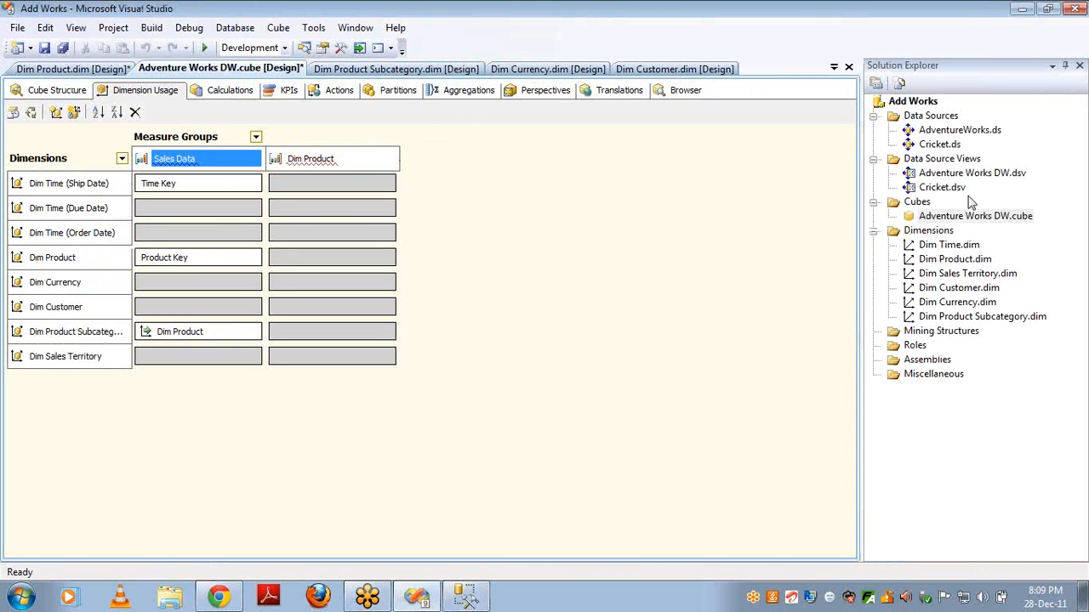
left_click(246, 338)
left_click(251, 334)
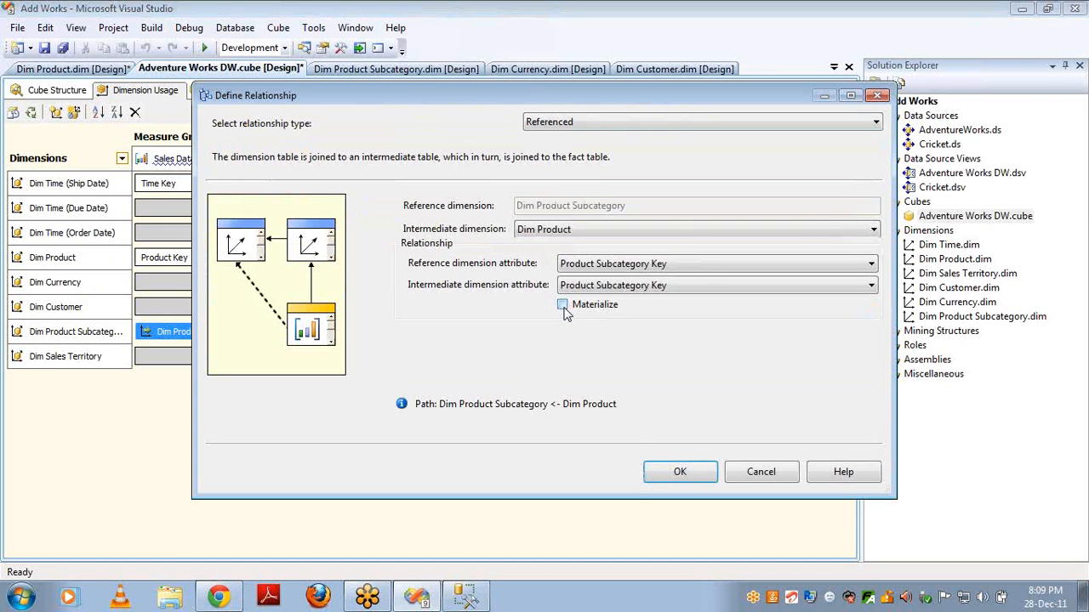
left_click(683, 472)
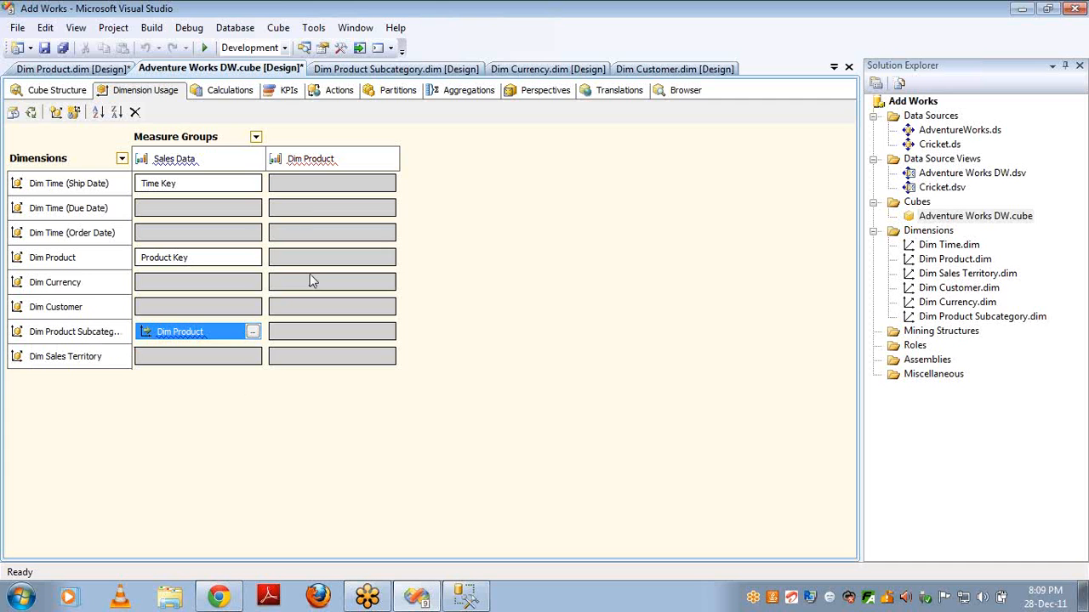
Define a Fact relationship between the Dim Product dimension and the Dim Product measure group.
left_click(311, 163)
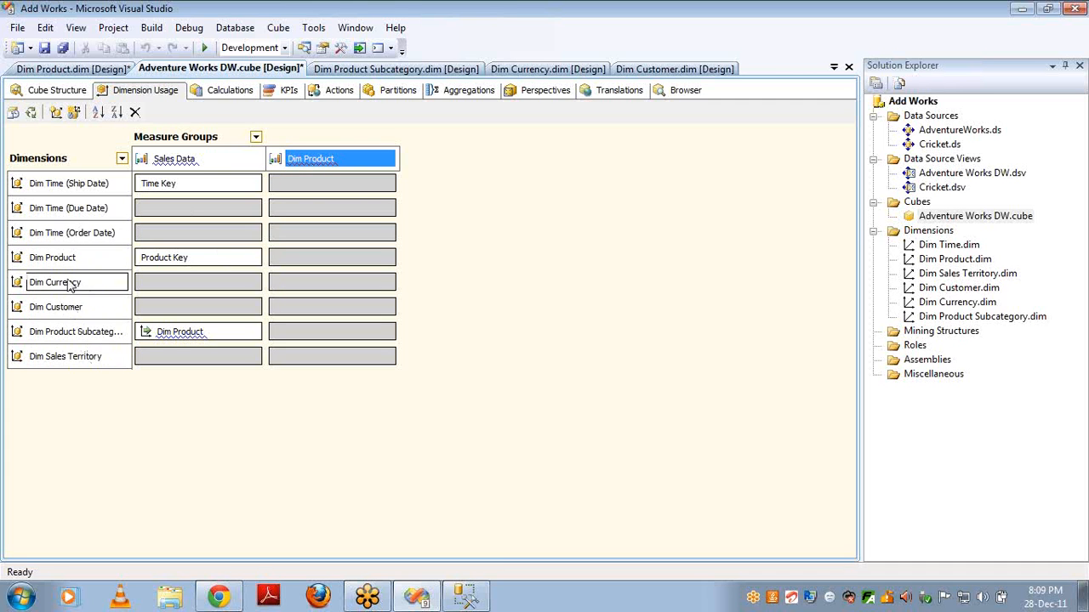
left_click(70, 264)
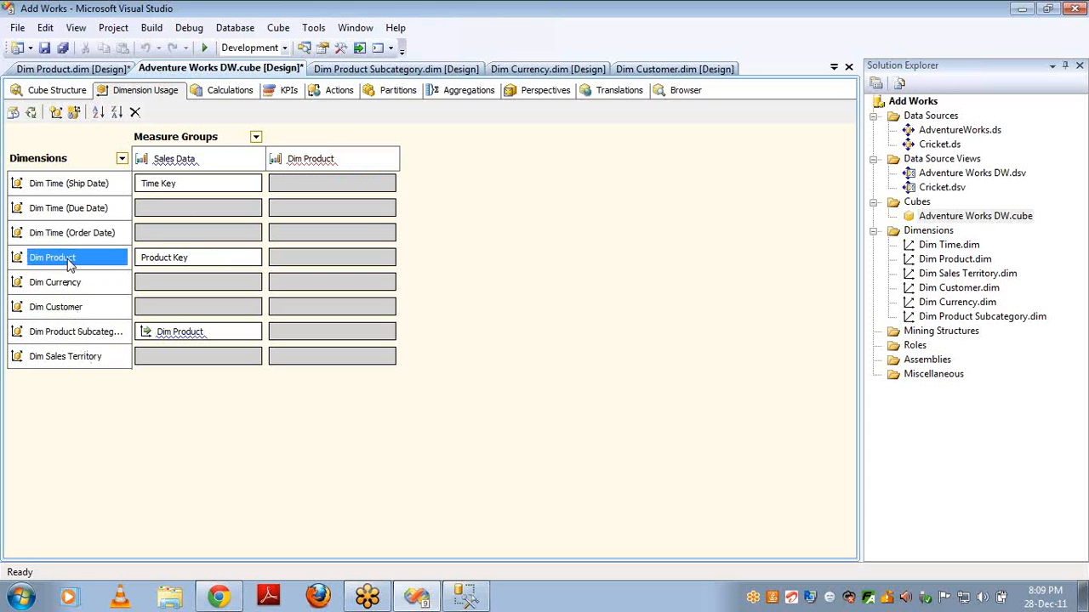
left_click(394, 265)
left_click(395, 265)
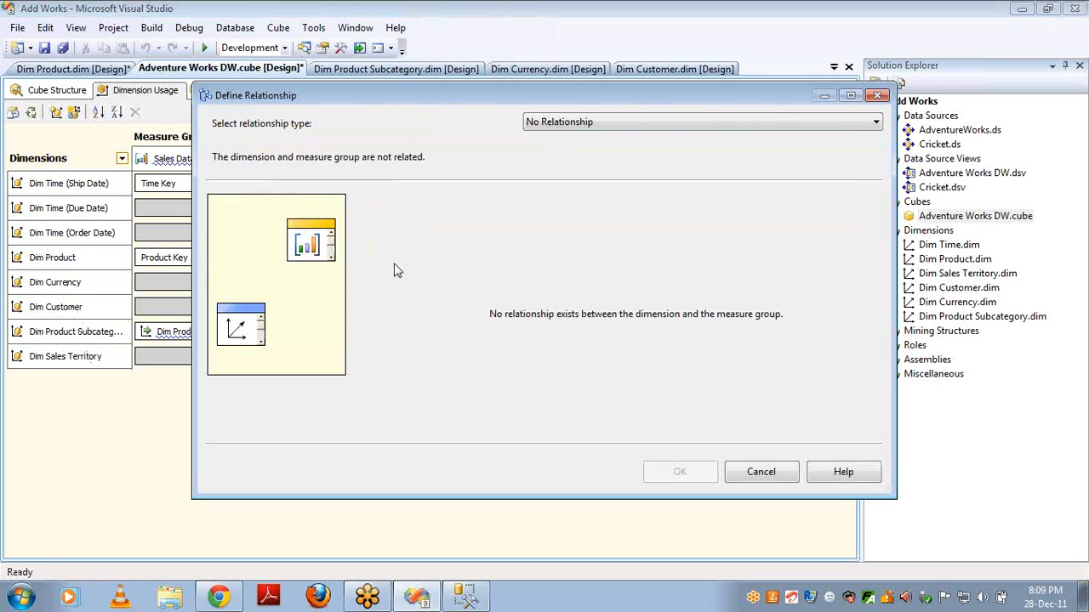
scroll(708, 122, "down", 2)
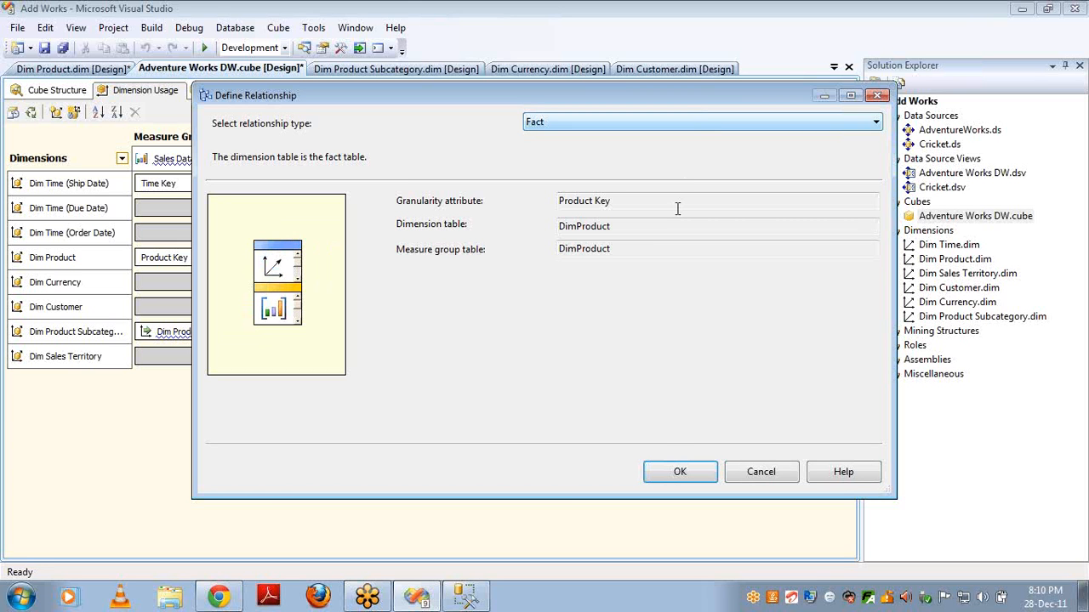
double_click(580, 224)
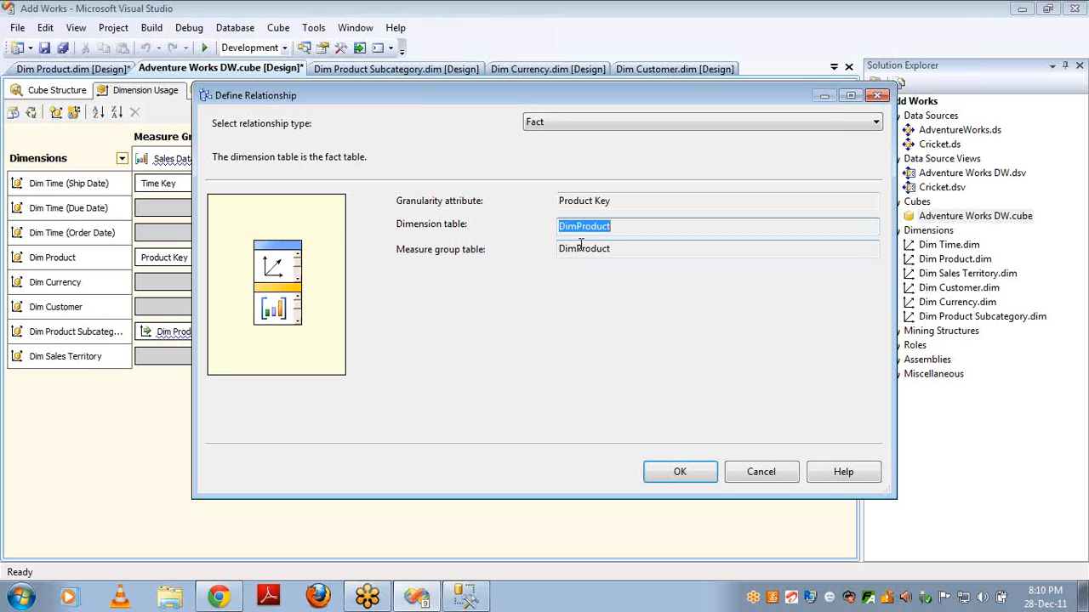
double_click(581, 247)
double_click(612, 201)
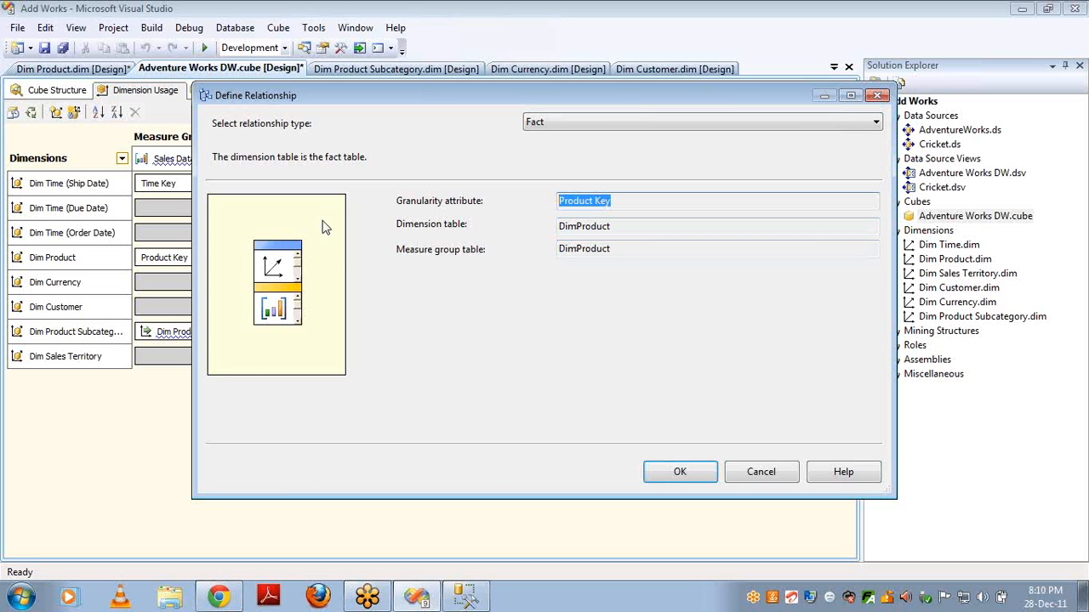
left_click(675, 473)
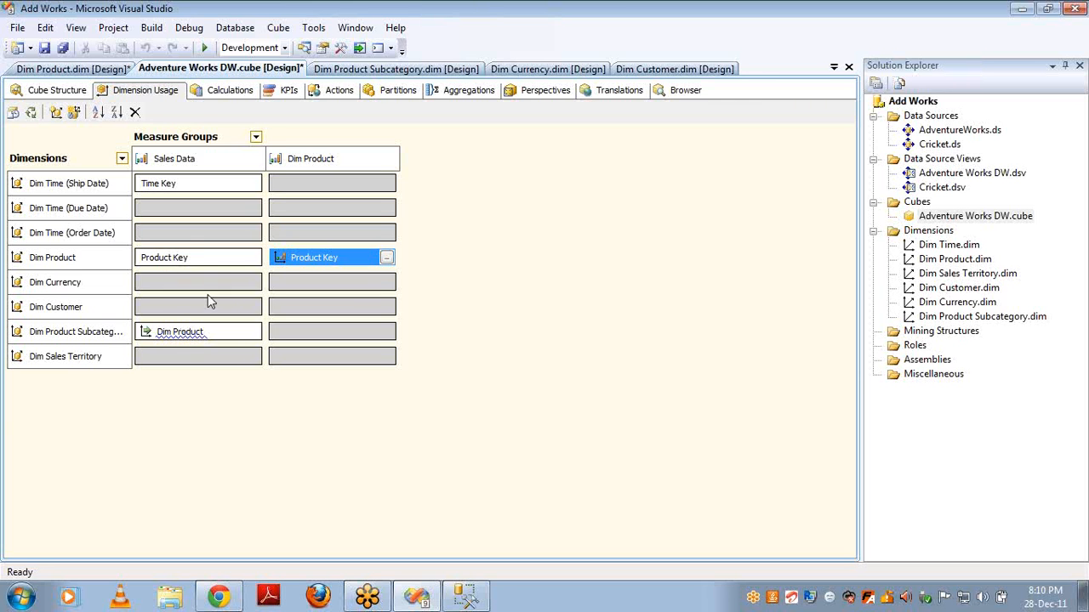
Deploy the project and process the Adventure Works DW cube with Process Full, closing the processing windows.
left_click(31, 114)
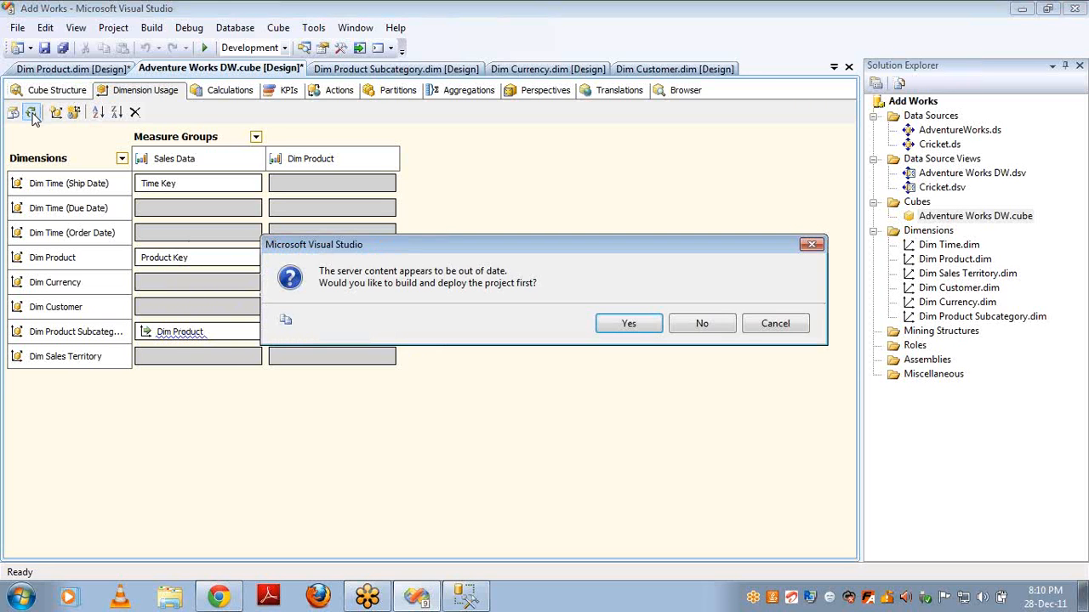
key("Escape")
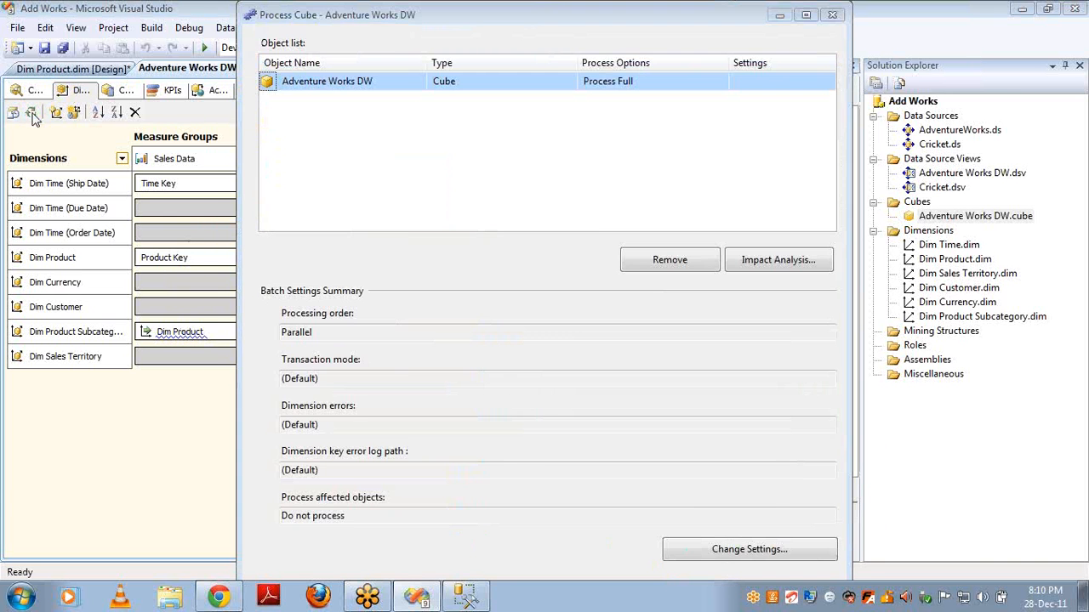
key("Return")
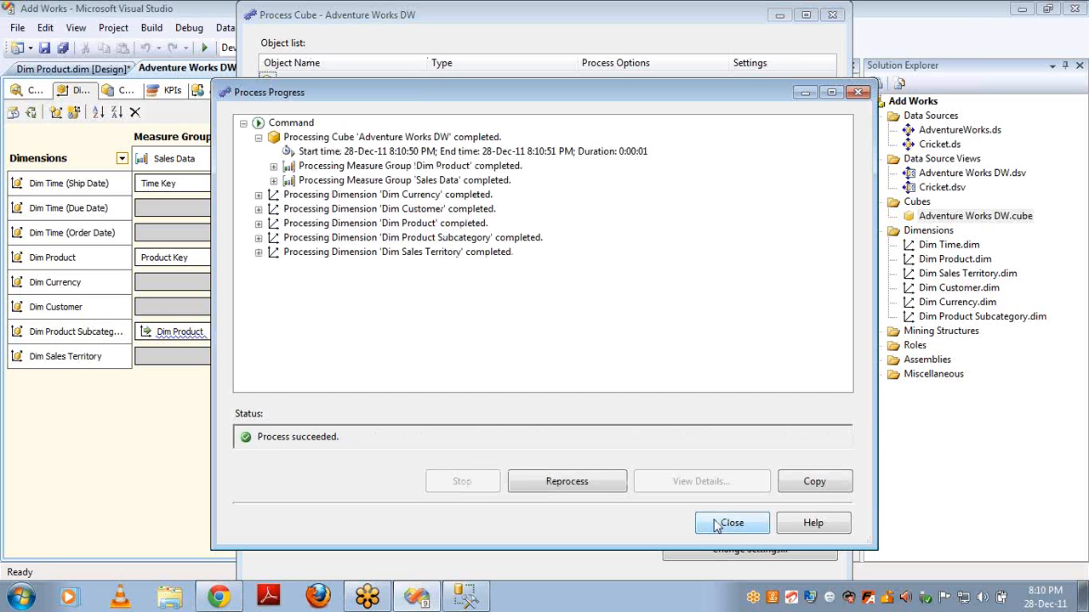
left_click(731, 523)
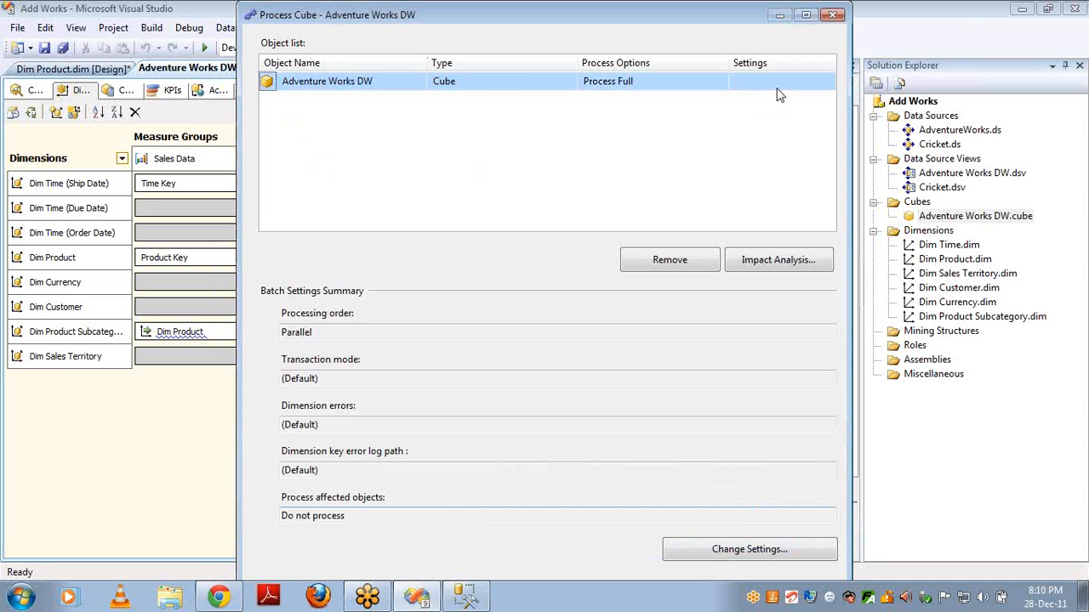
left_click(832, 14)
Open the cube browser and reconnect it to the reprocessed cube, closing the deployment progress.
left_click(436, 91)
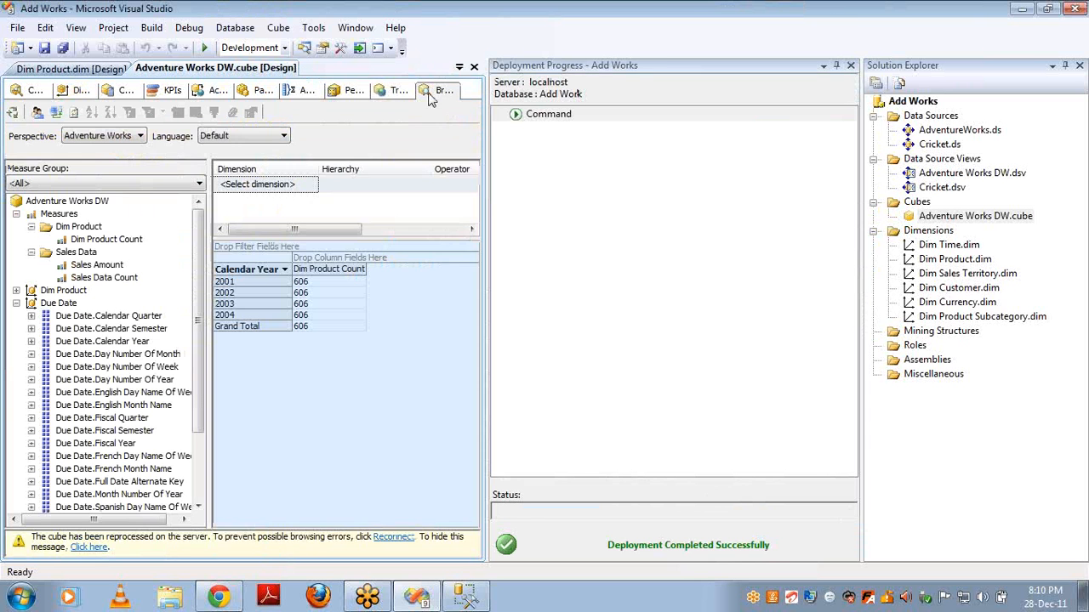
left_click(850, 65)
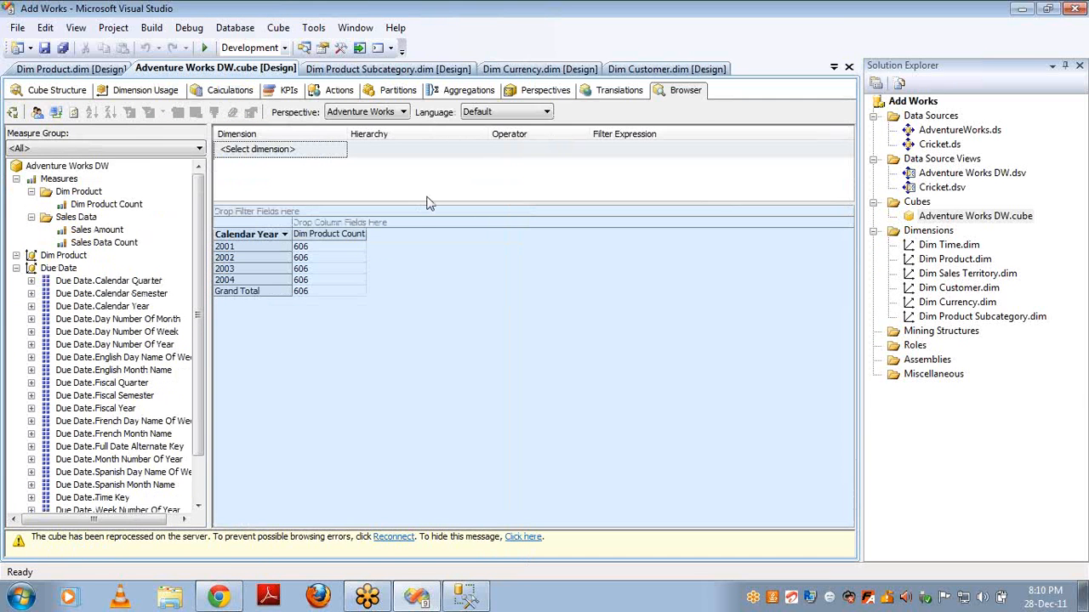
left_click(56, 111)
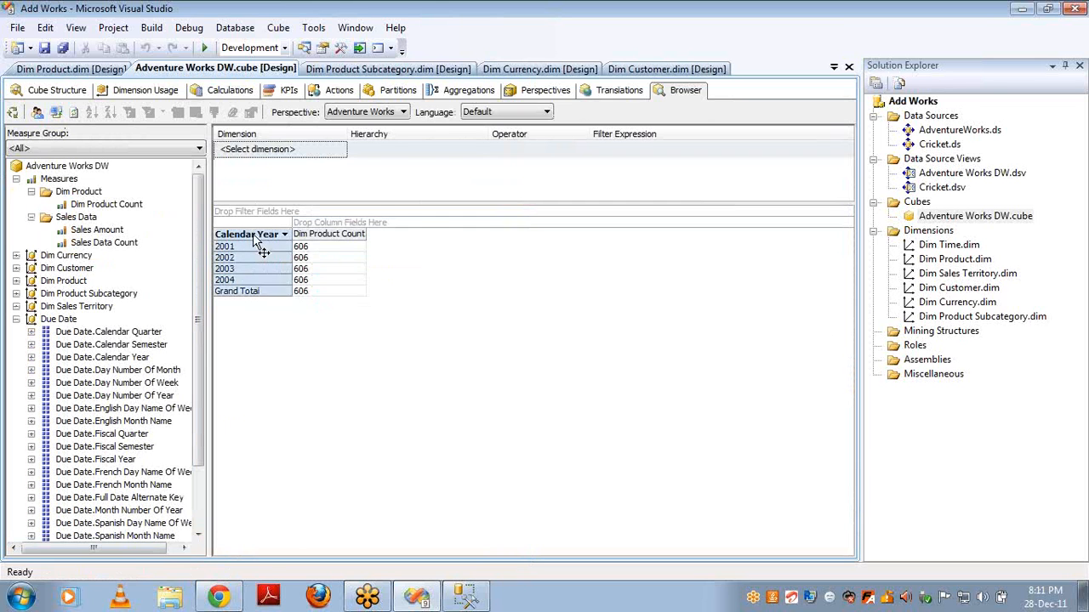
Replace Calendar Year in the browser's row fields with Color from Dim Product.
left_click(17, 320)
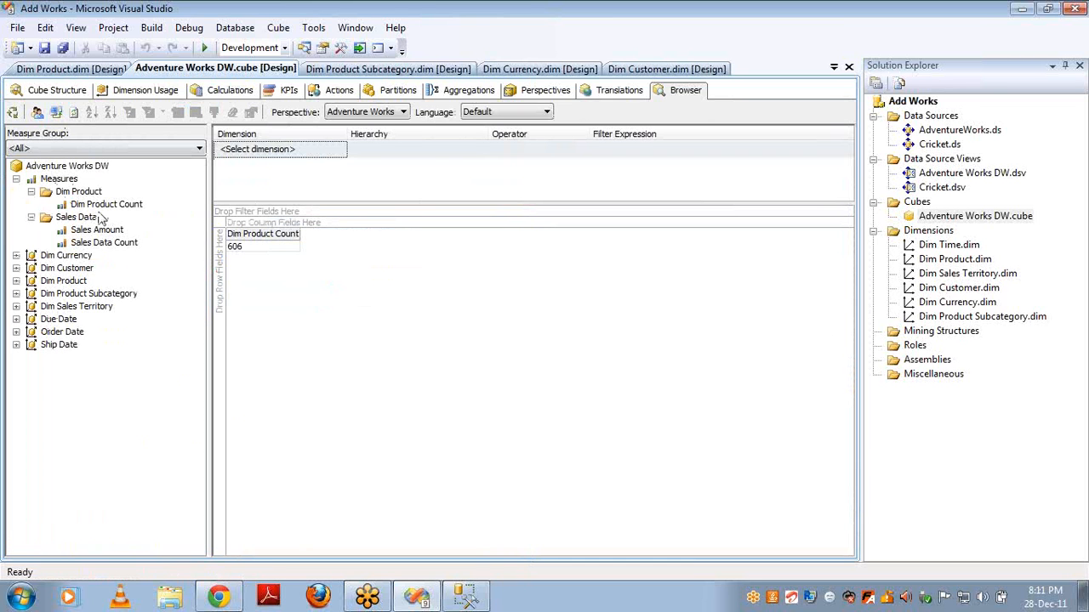
left_click(17, 281)
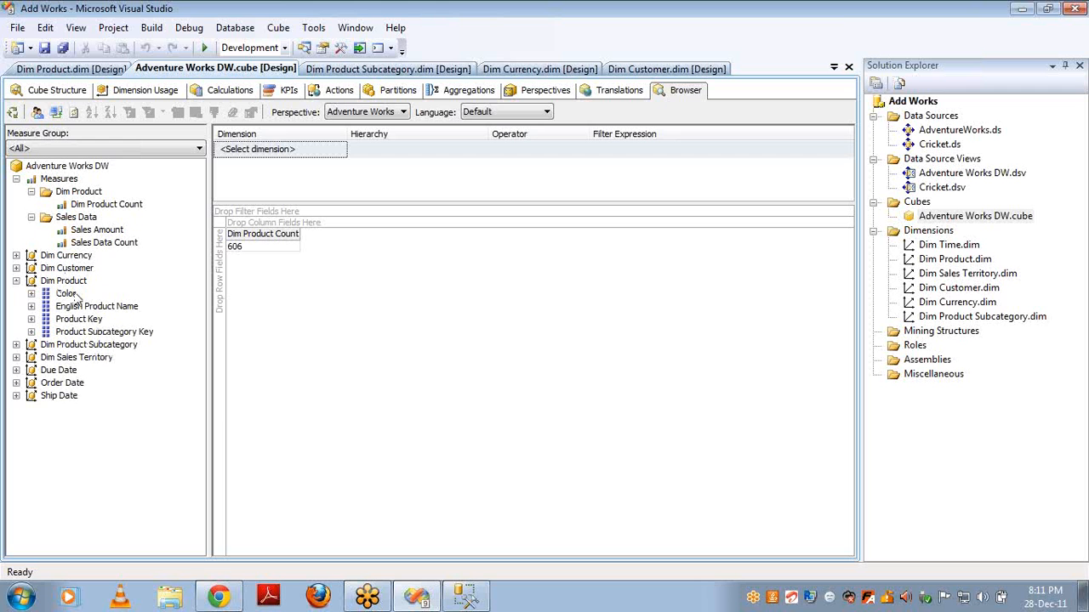
left_click_drag(72, 295, 223, 312)
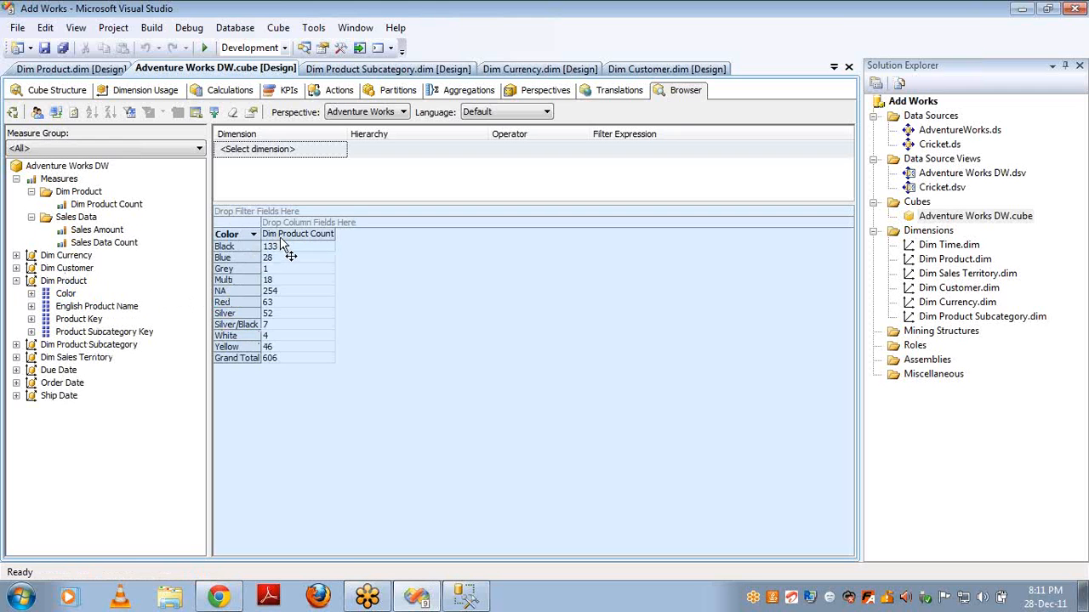
Replace the Dim Product Count measure in the browser with Sales Amount from Sales Data.
left_click_drag(281, 236, 115, 274)
left_click_drag(103, 232, 322, 292)
mouse_move(323, 292)
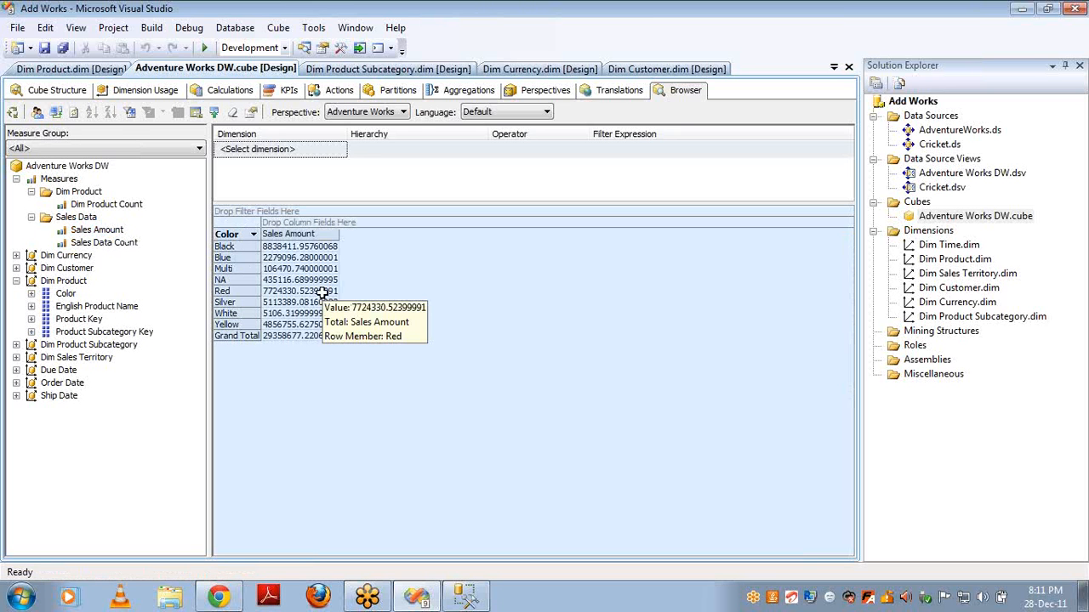
Replace Color in the row fields with English Product Subcategory Name from Dim Product Subcategory.
left_click_drag(226, 236, 127, 298)
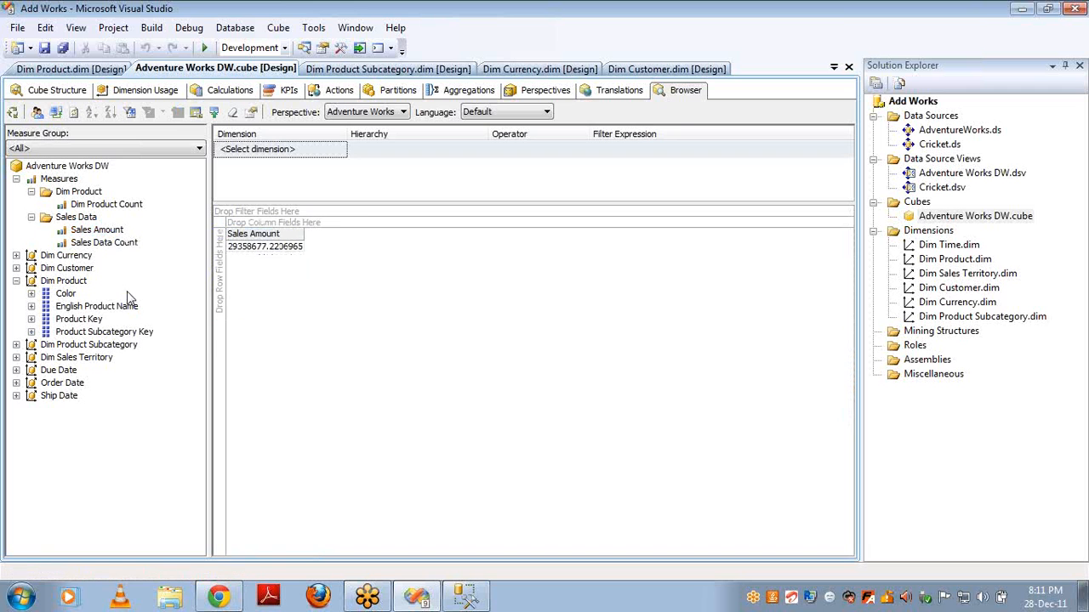
left_click(16, 345)
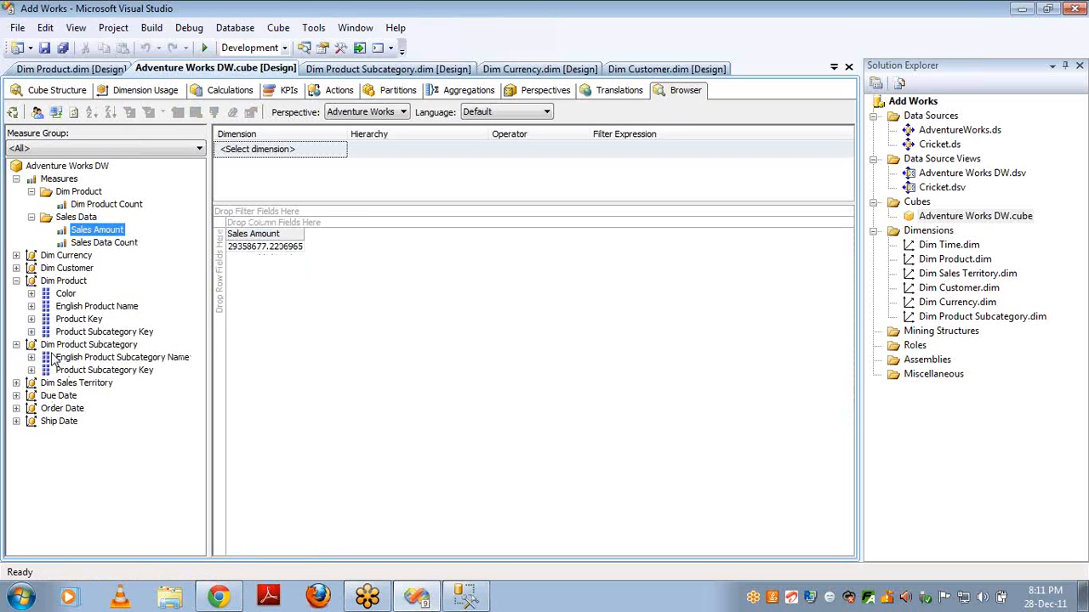
left_click(108, 358)
left_click_drag(108, 358, 227, 352)
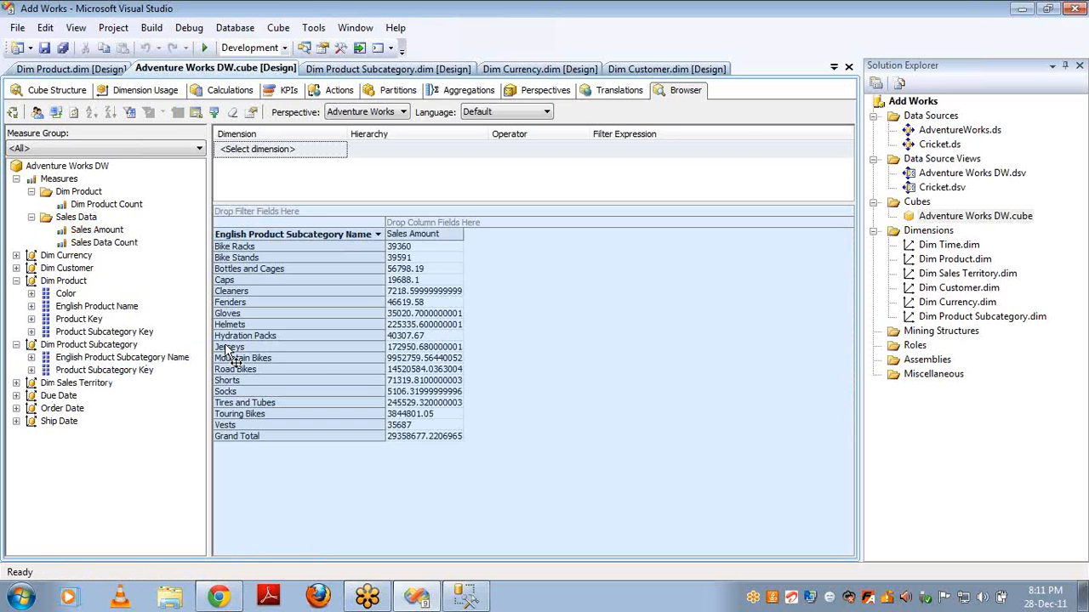
key("alt+Tab")
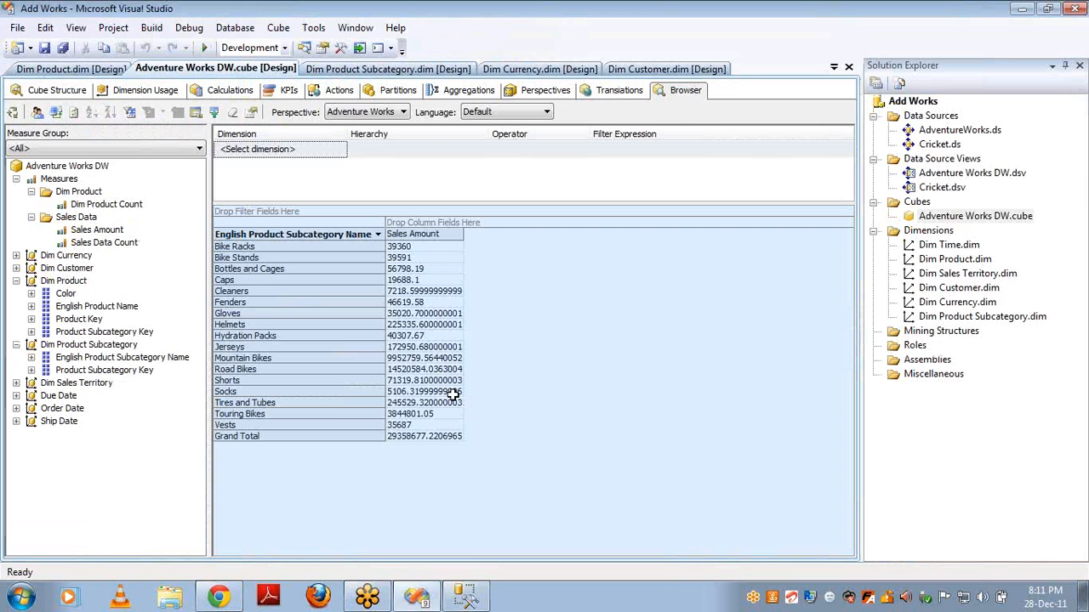
key("alt+Tab")
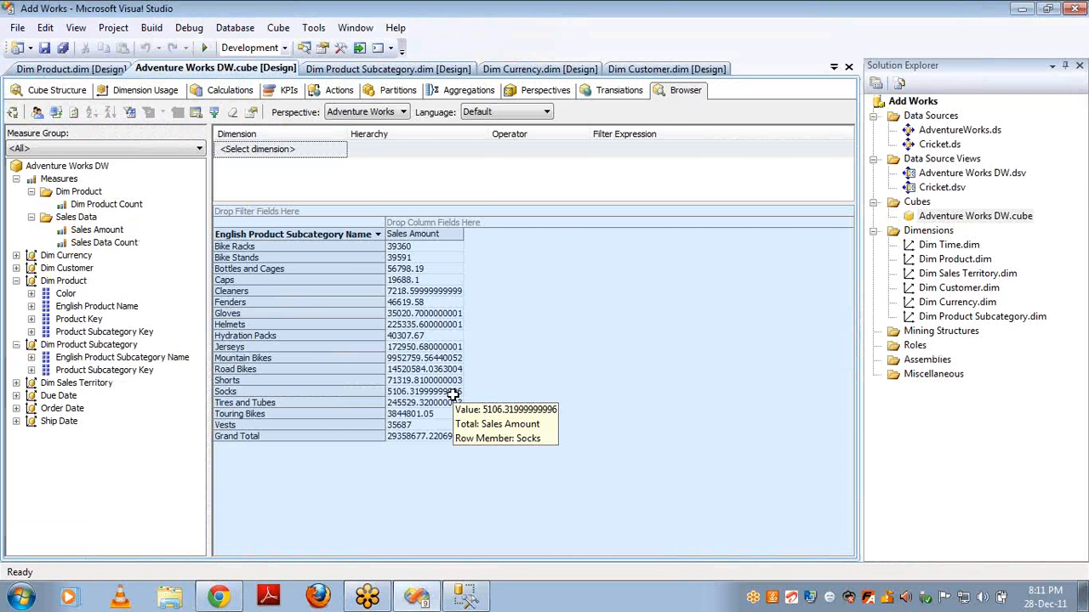
Add DimProductCategory from DimProductSubcategory's related tables to the Adventure Works DW data source view, excluding DimProduct, and place it below DimProductSubcategory.
double_click(950, 178)
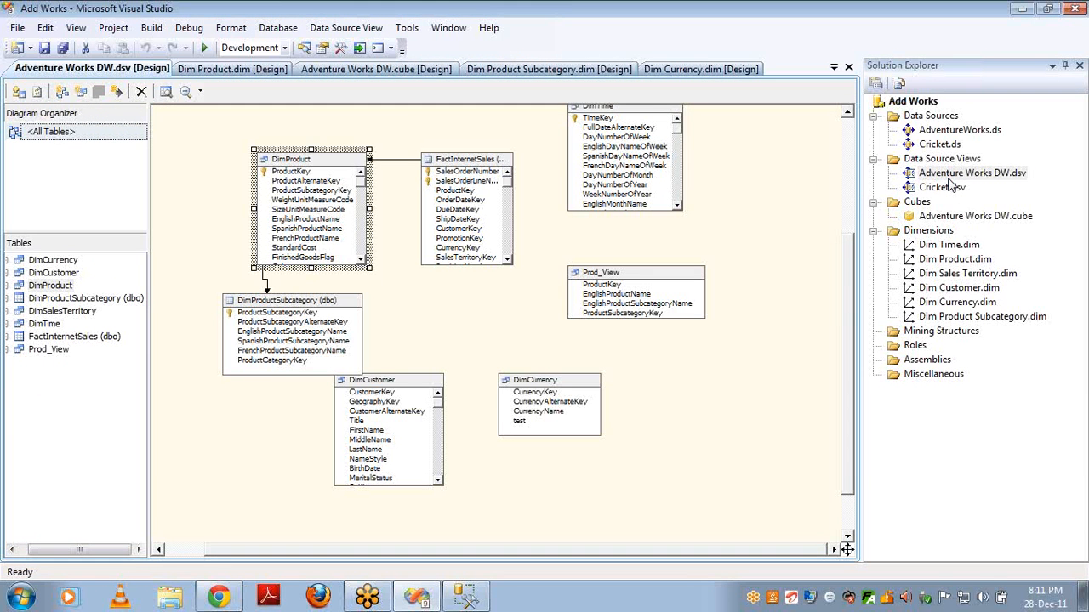
right_click(442, 329)
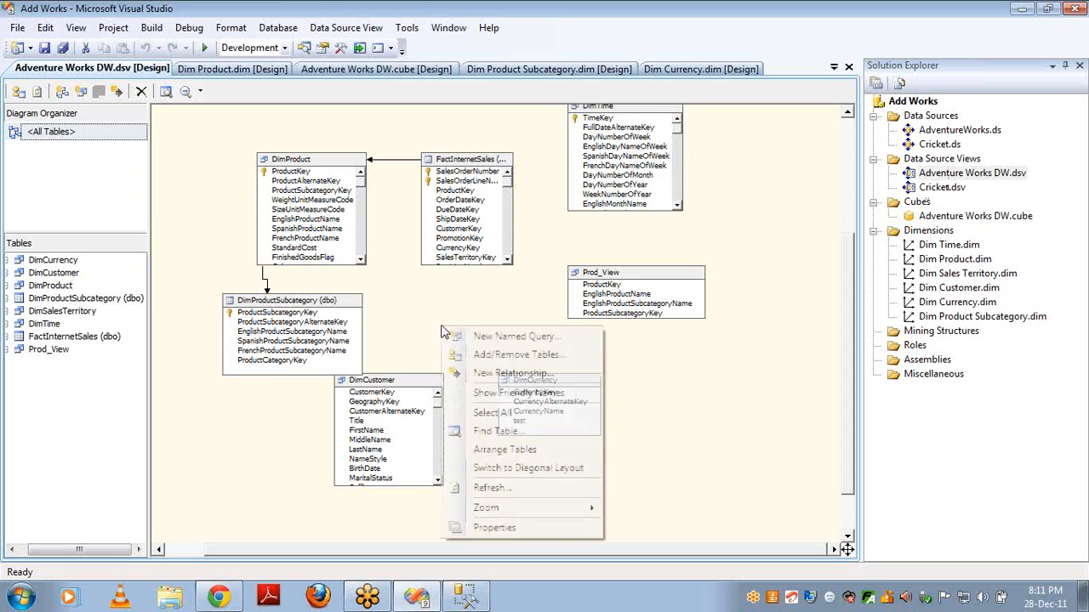
left_click(489, 356)
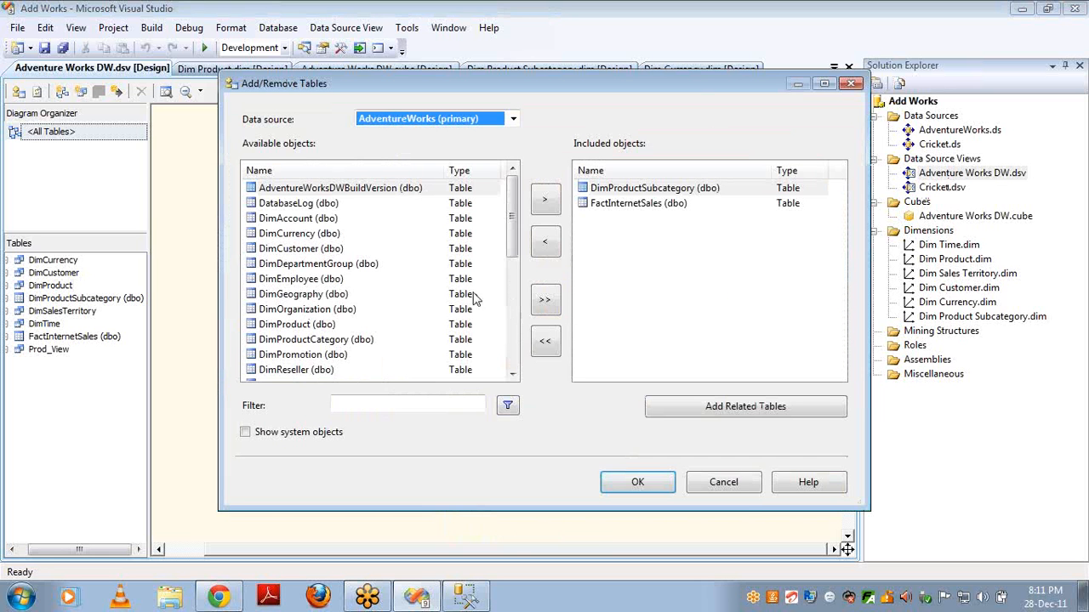
left_click(621, 191)
left_click(745, 410)
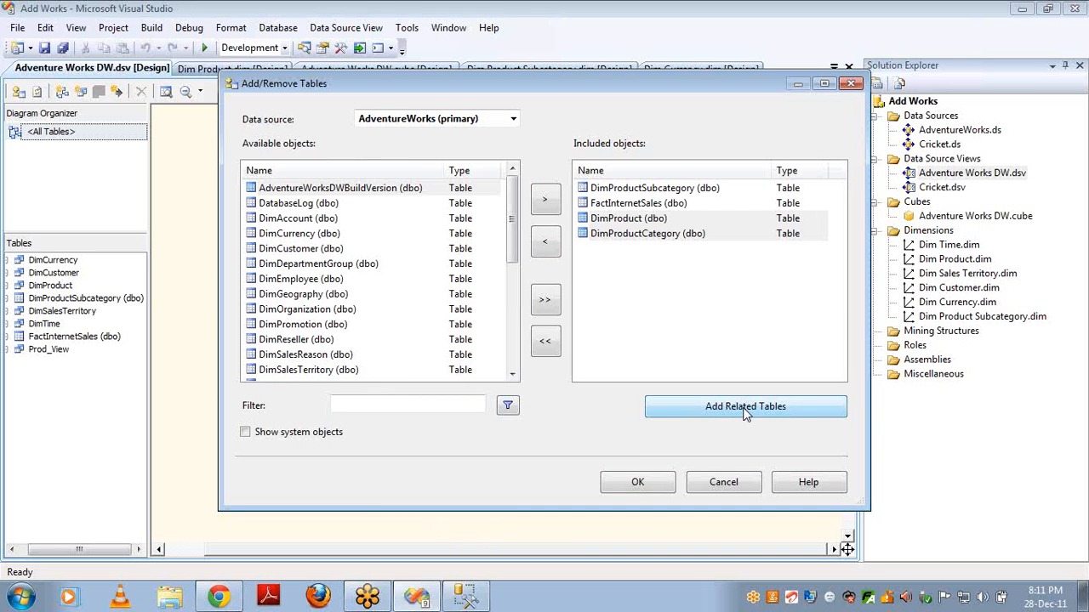
left_click(612, 219)
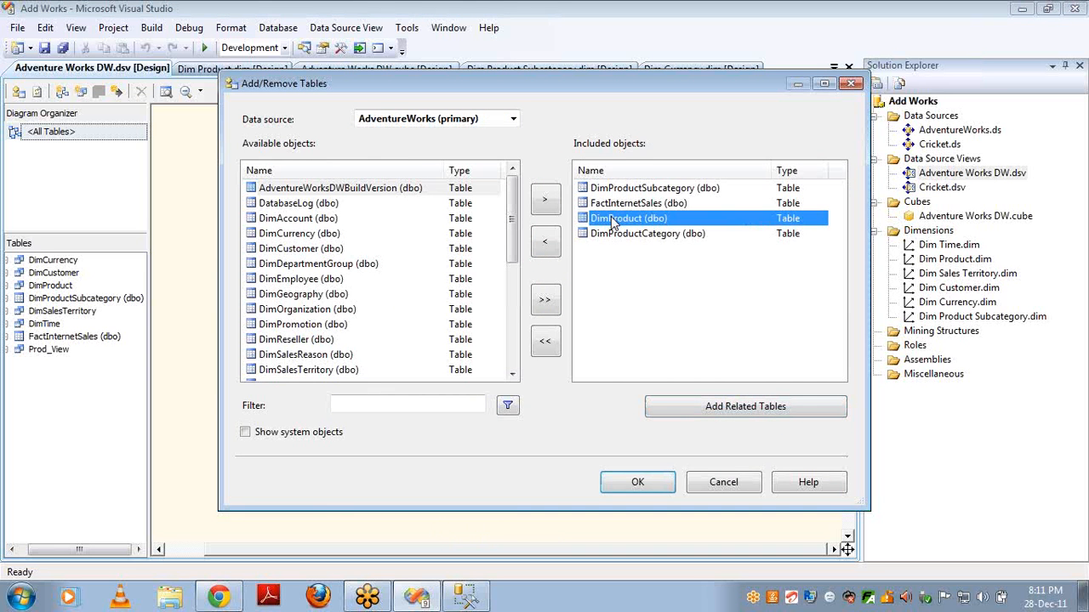
left_click(545, 241)
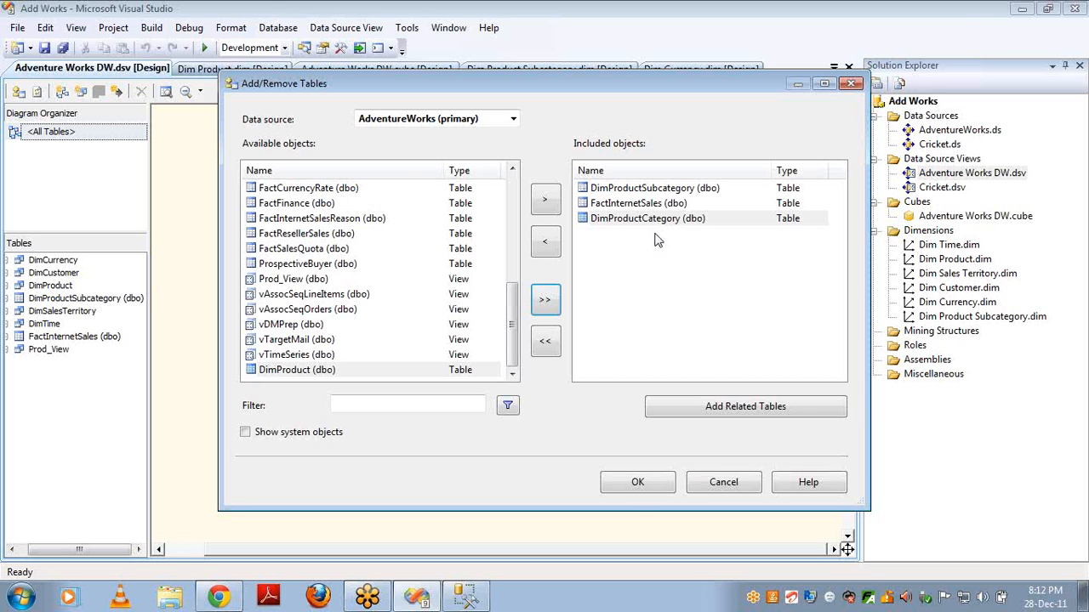
left_click(638, 483)
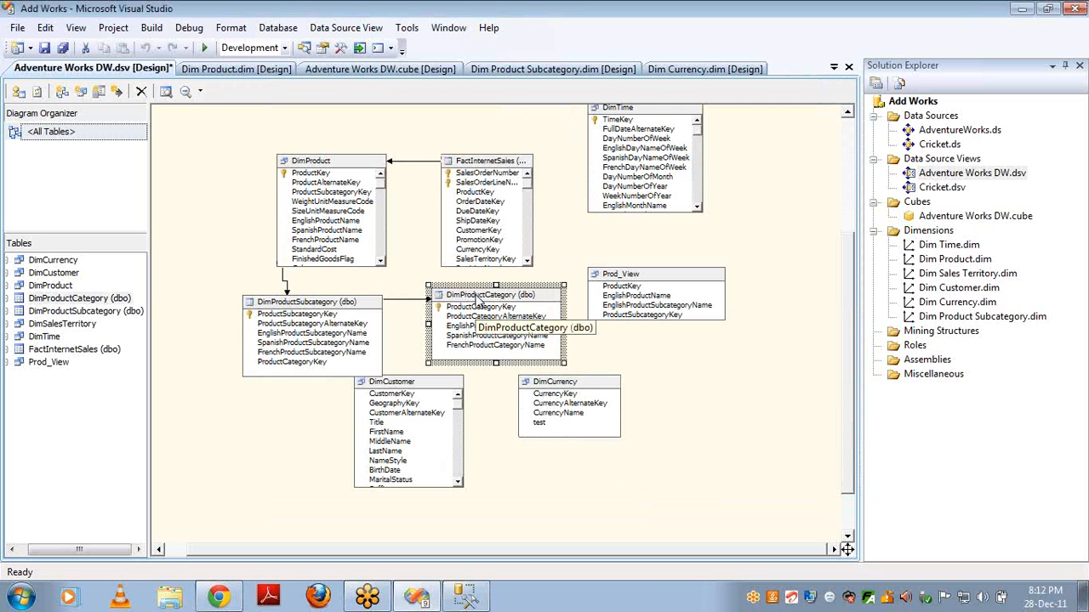
left_click_drag(479, 299, 266, 420)
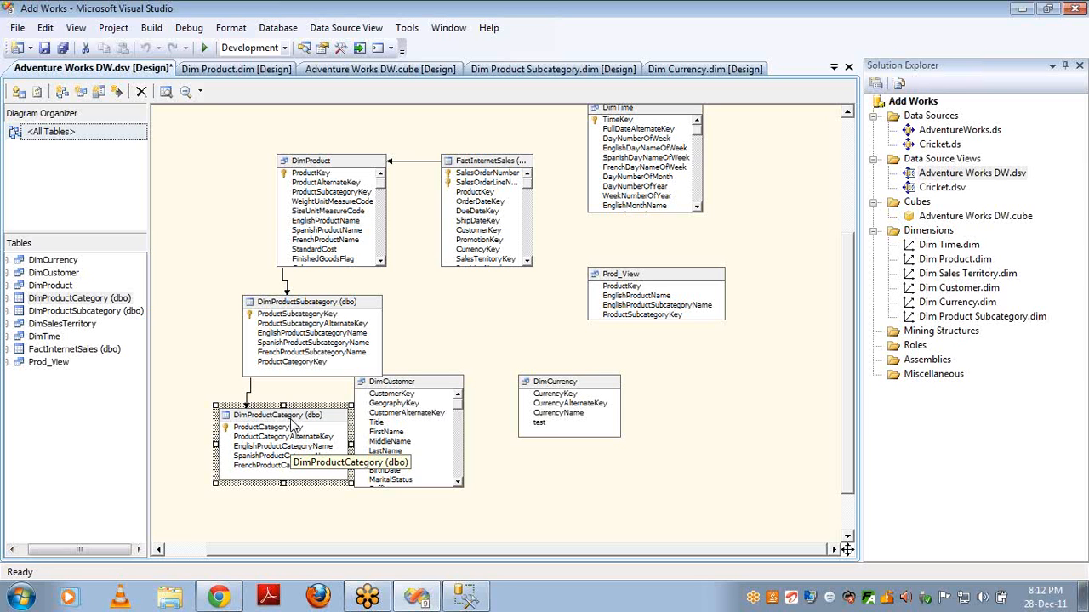
Create the Dim Product Category dimension from the DimProductCategory table, including the English Product Category Name attribute.
right_click(932, 236)
left_click(967, 248)
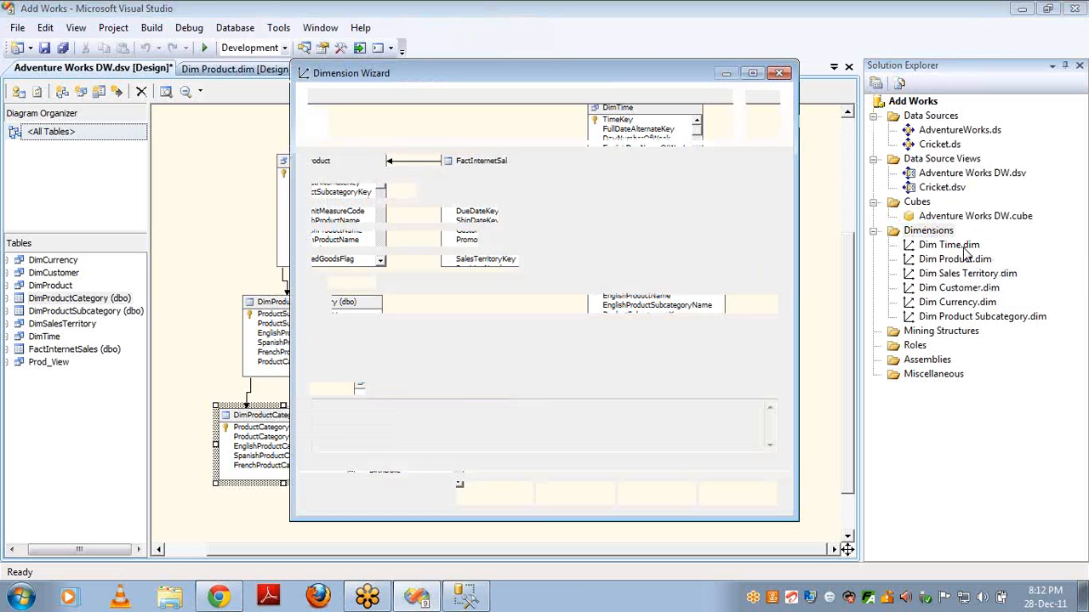
left_click(564, 495)
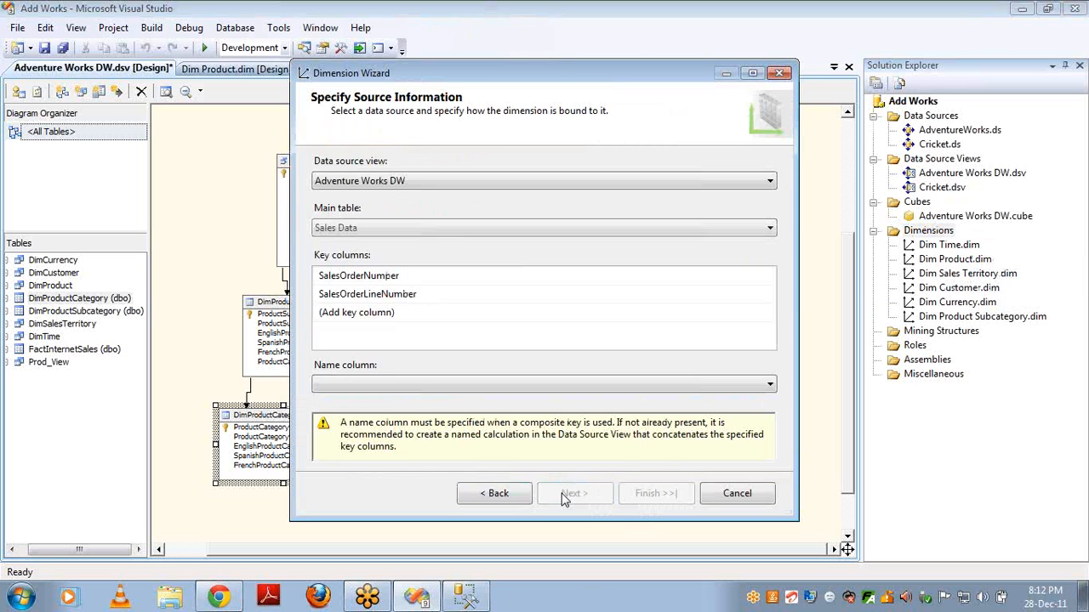
left_click(482, 235)
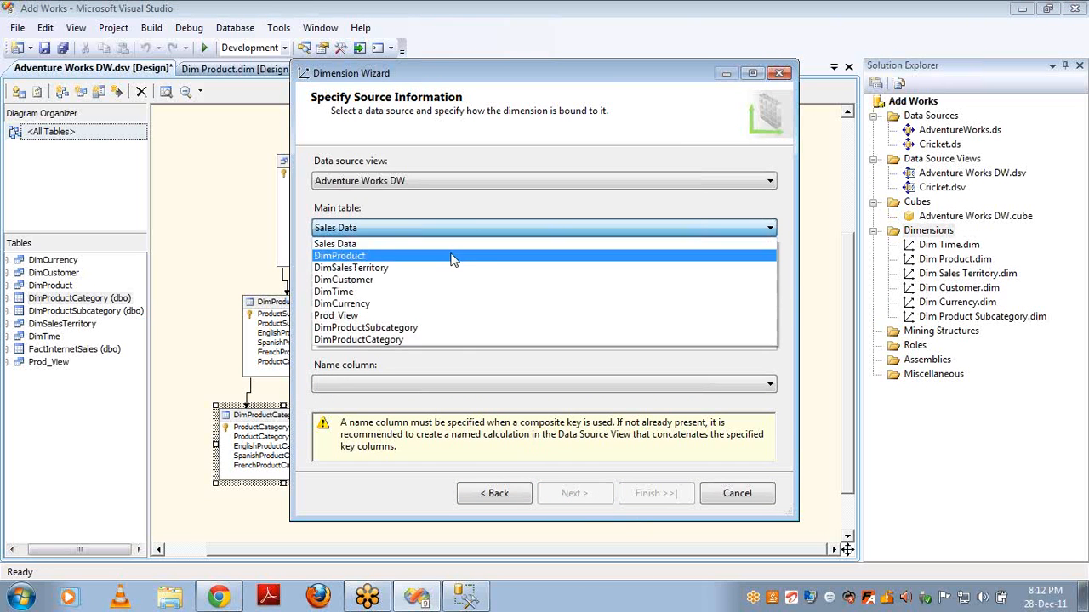
left_click(426, 341)
left_click(569, 494)
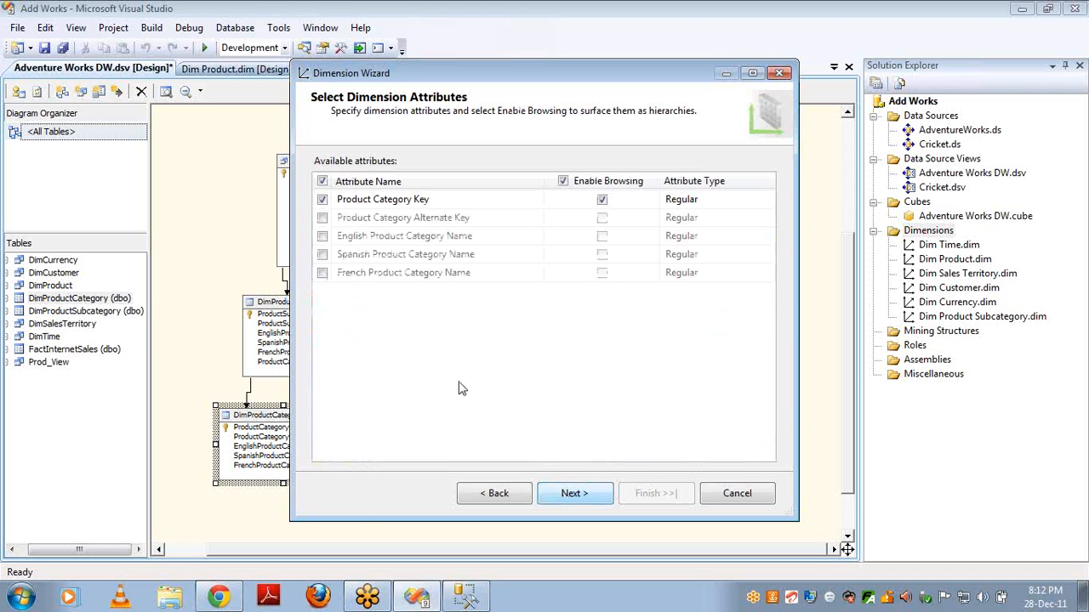
left_click(322, 236)
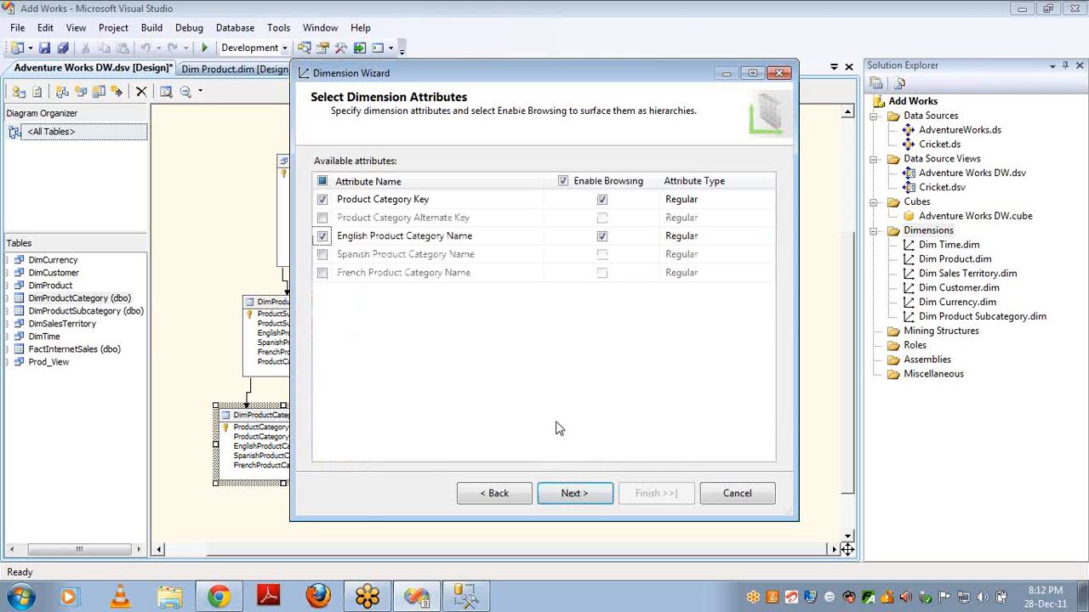
left_click(574, 493)
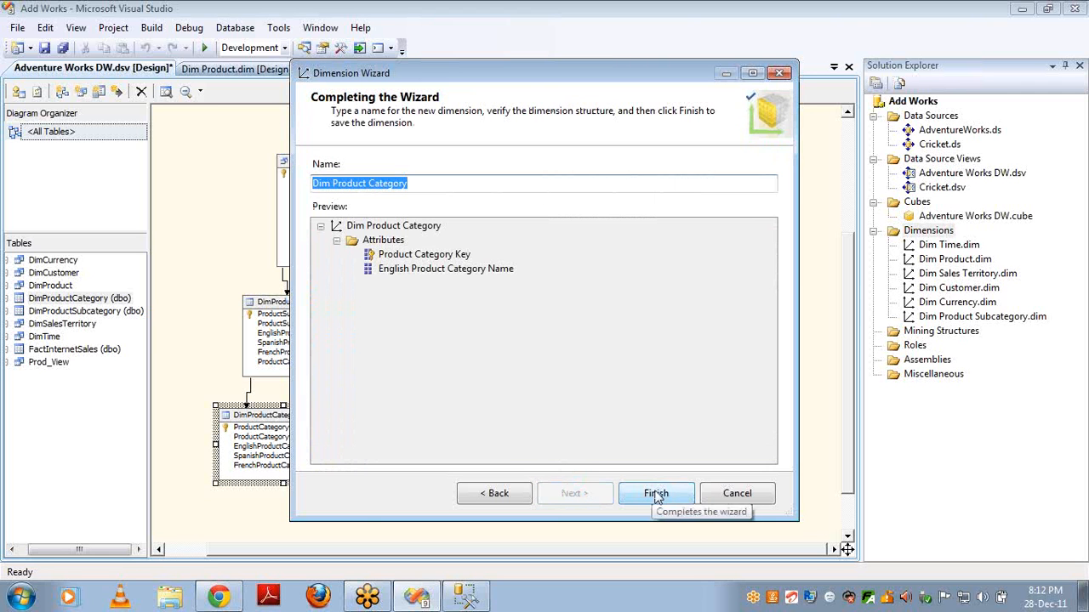
left_click(656, 494)
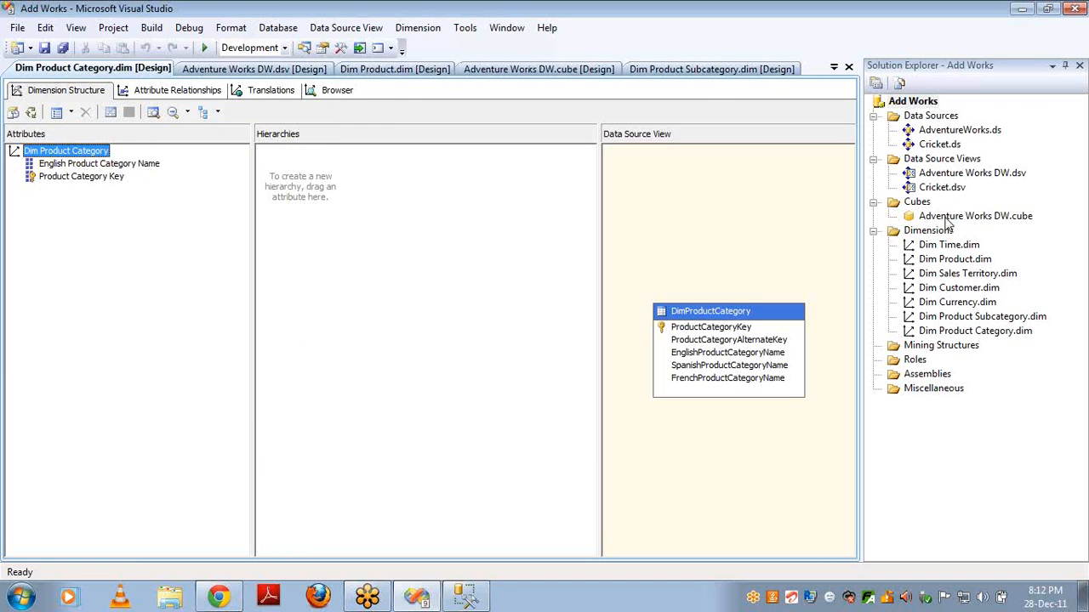
Add the Dim Product Category dimension to the Adventure Works DW cube structure.
double_click(946, 218)
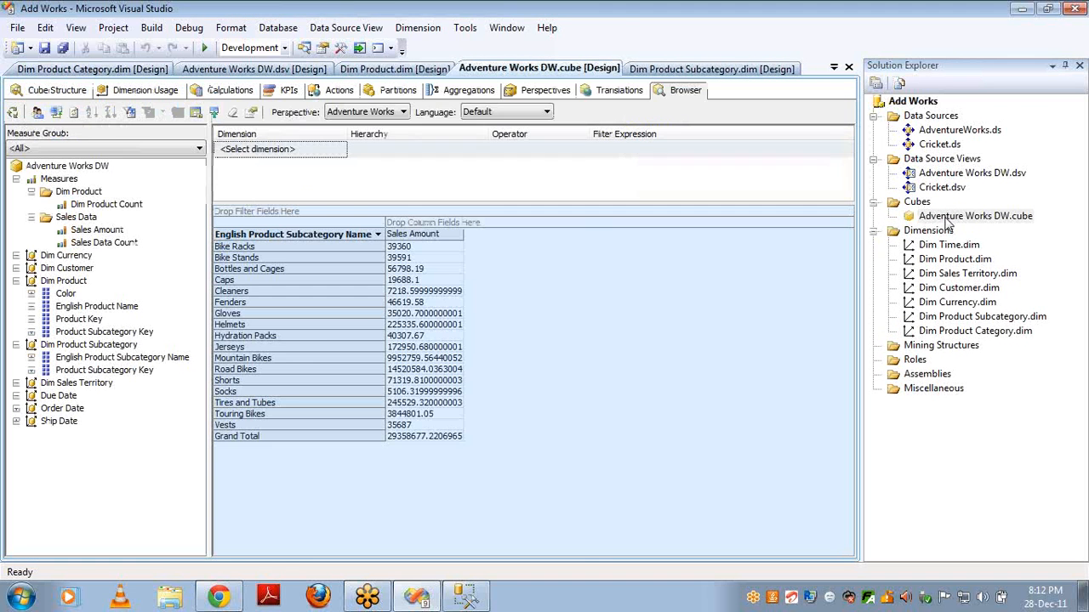
left_click(50, 91)
right_click(74, 371)
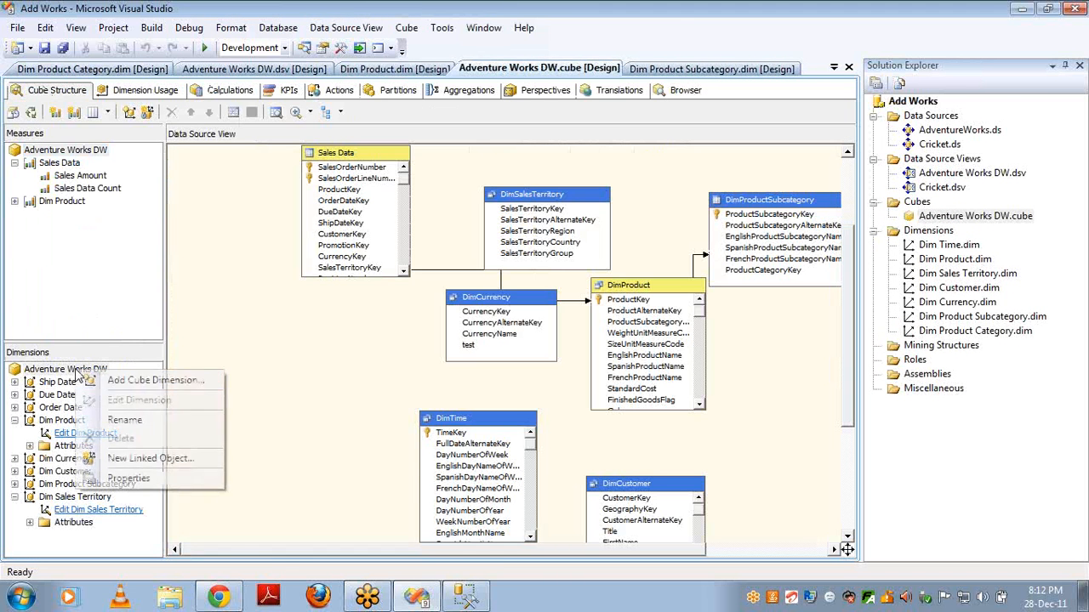
left_click(128, 387)
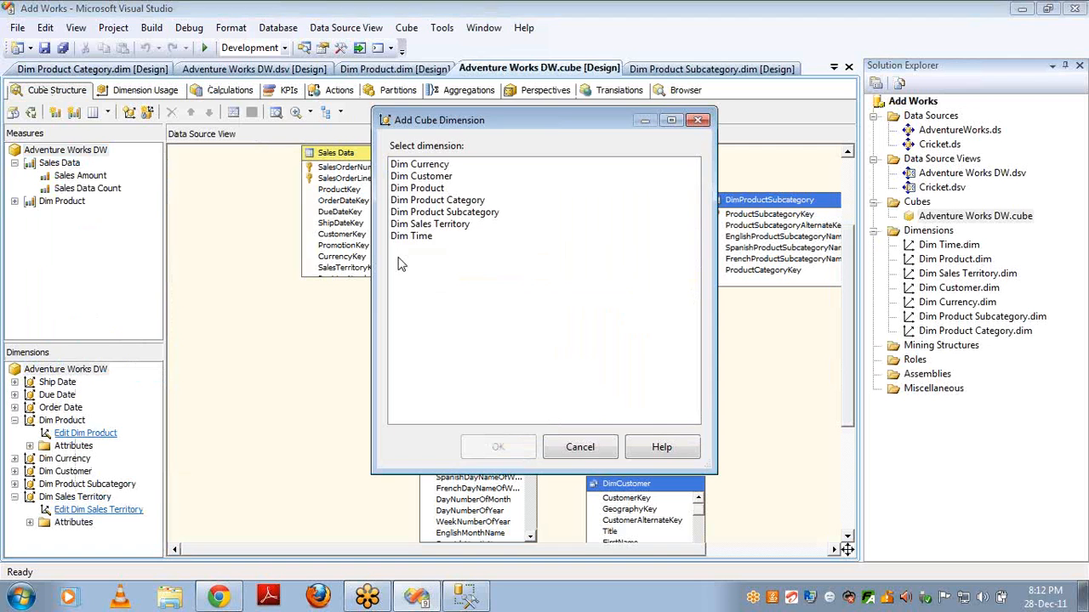
double_click(464, 201)
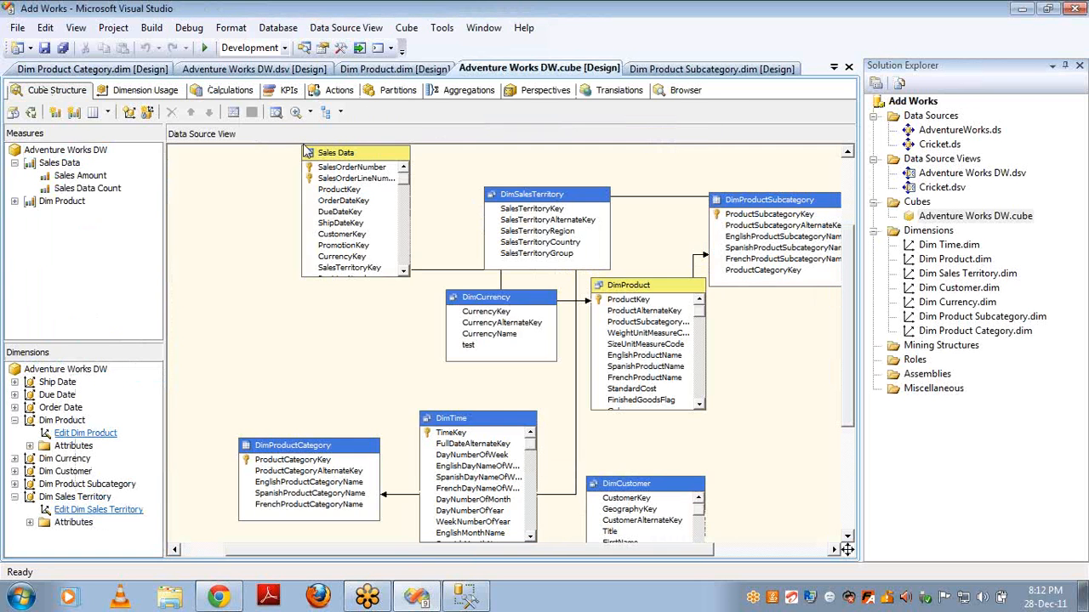
Open the relationship definition between Dim Product Category and the Sales Data measure group in the cube's dimension usage.
left_click(145, 89)
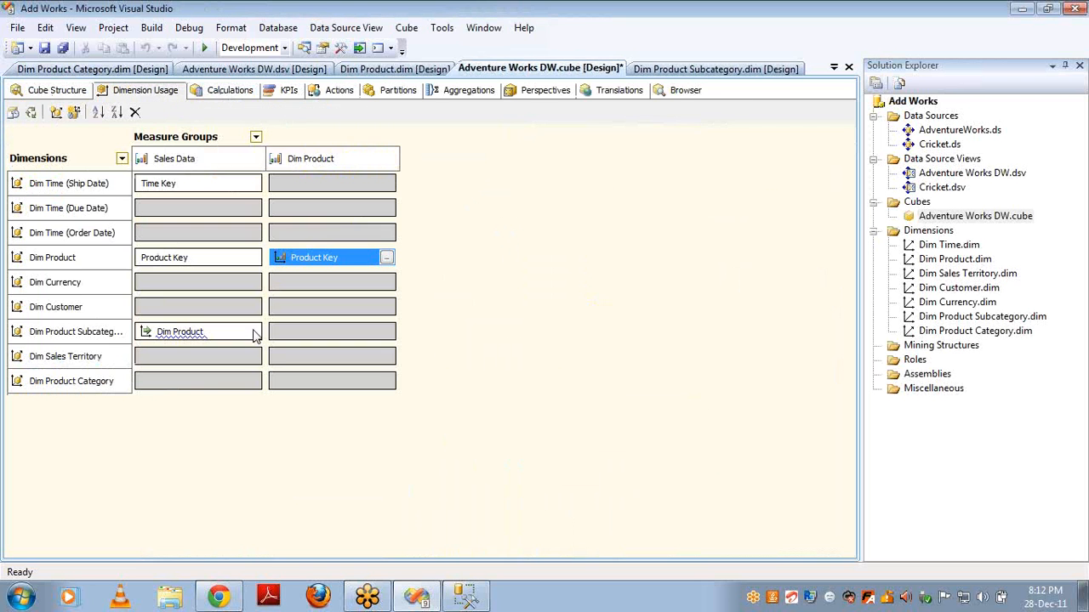
left_click(246, 379)
left_click(256, 381)
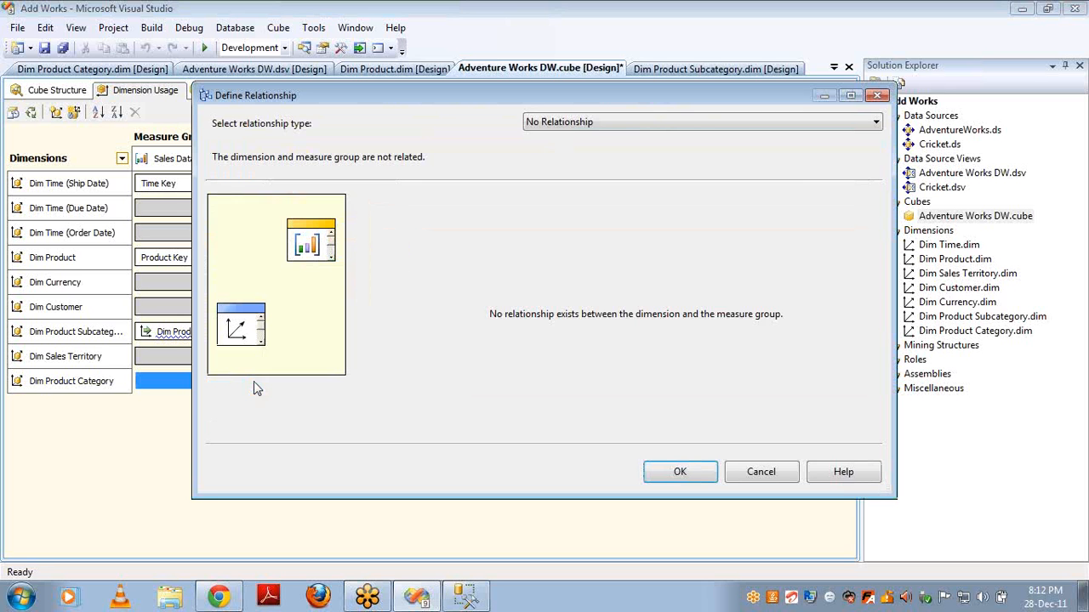
Switch to SQL Server Management Studio and duplicate the query's DimProductSubcategory join line directly below itself.
left_click(473, 599)
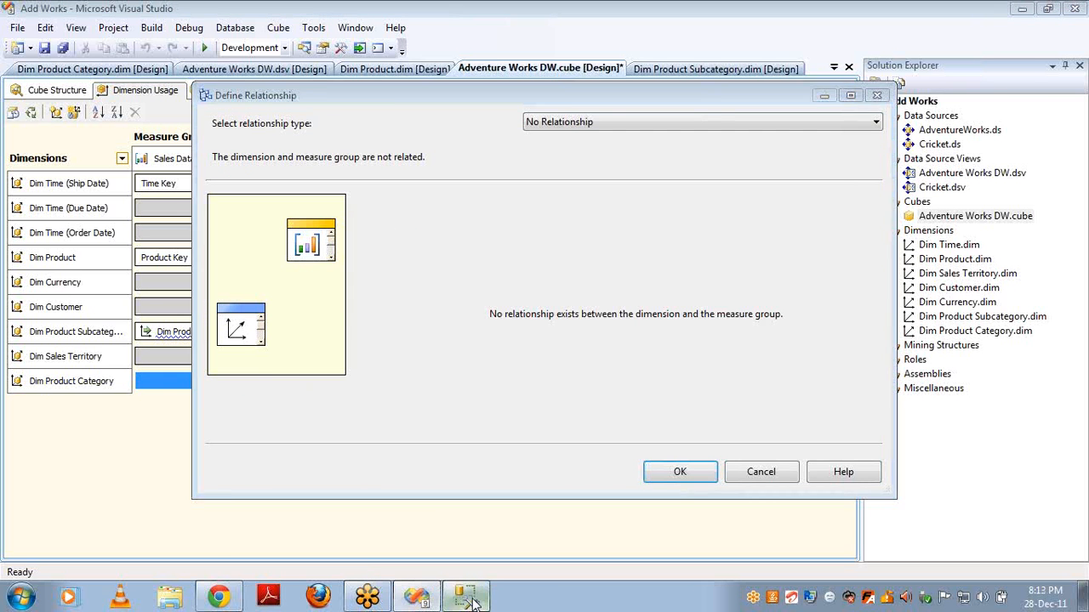
left_click(679, 129)
key("End")
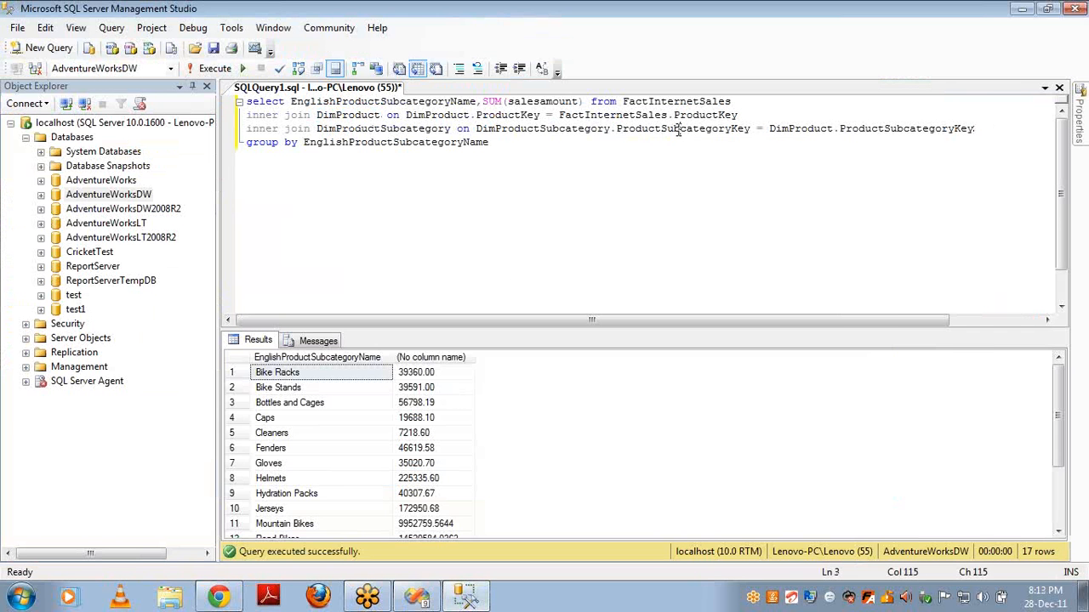
key("shift+Home")
key("ctrl+c")
key("End")
key("Return")
key("ctrl+v")
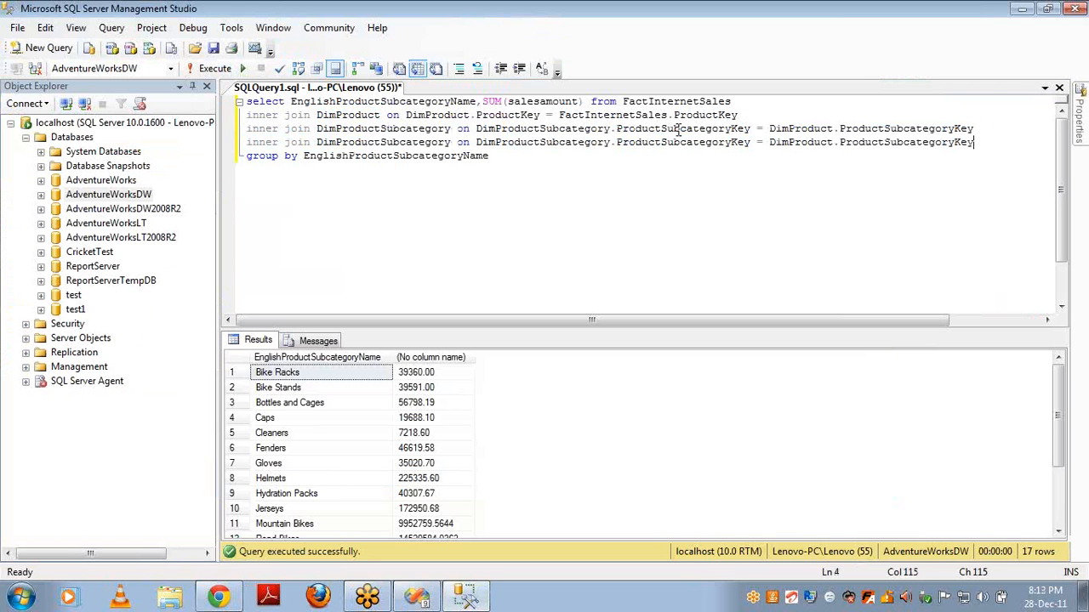
Change the table joined in the duplicated line to DimProductcategory and select its name for reuse.
left_click(452, 142)
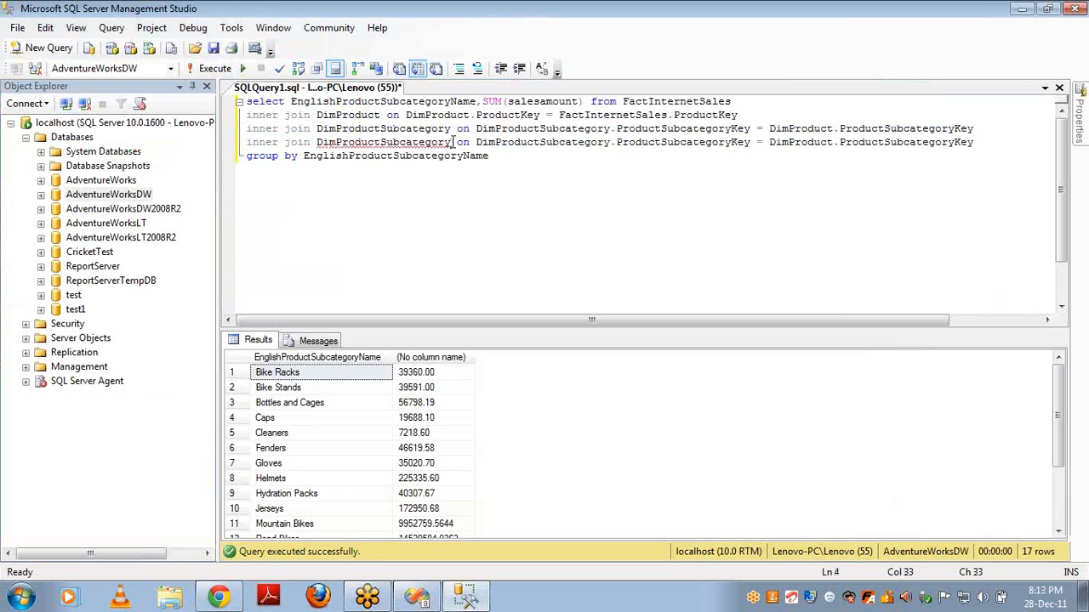
key("Left")
key("Left")
key("Left")
key("Left")
key("Left")
key("Left")
key("Left")
key("Left")
key("BackSpace")
key("BackSpace")
key("BackSpace")
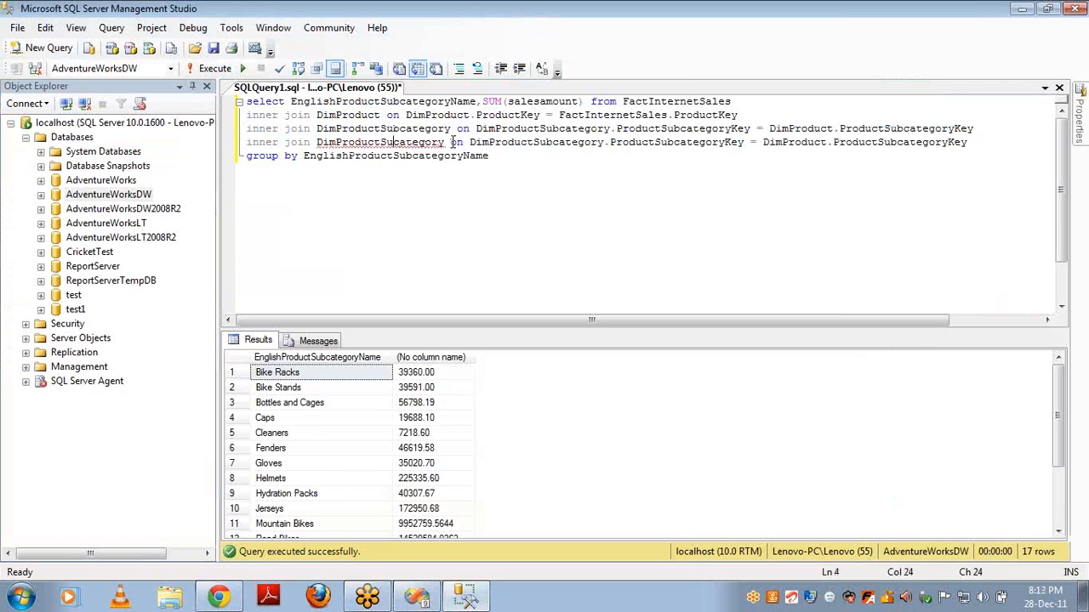
key("Right")
key("Right")
key("Right")
key("Right")
key("Right")
key("Right")
key("Right")
key("Right")
key("ctrl+shift+Left")
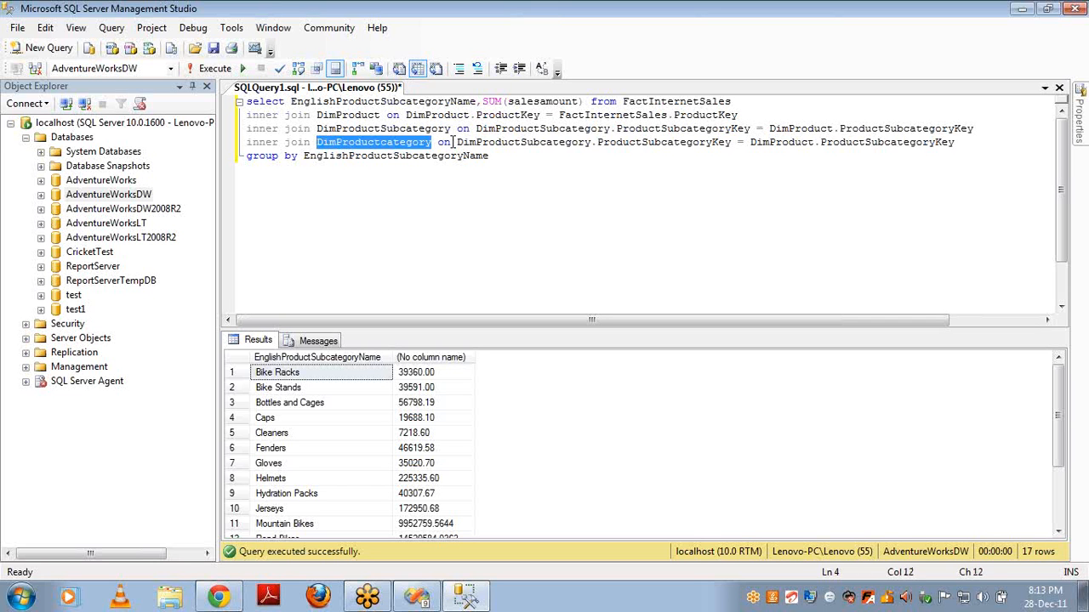
key("Right")
key("Right")
key("Right")
key("Right")
key("Right")
key("ctrl+shift+Right")
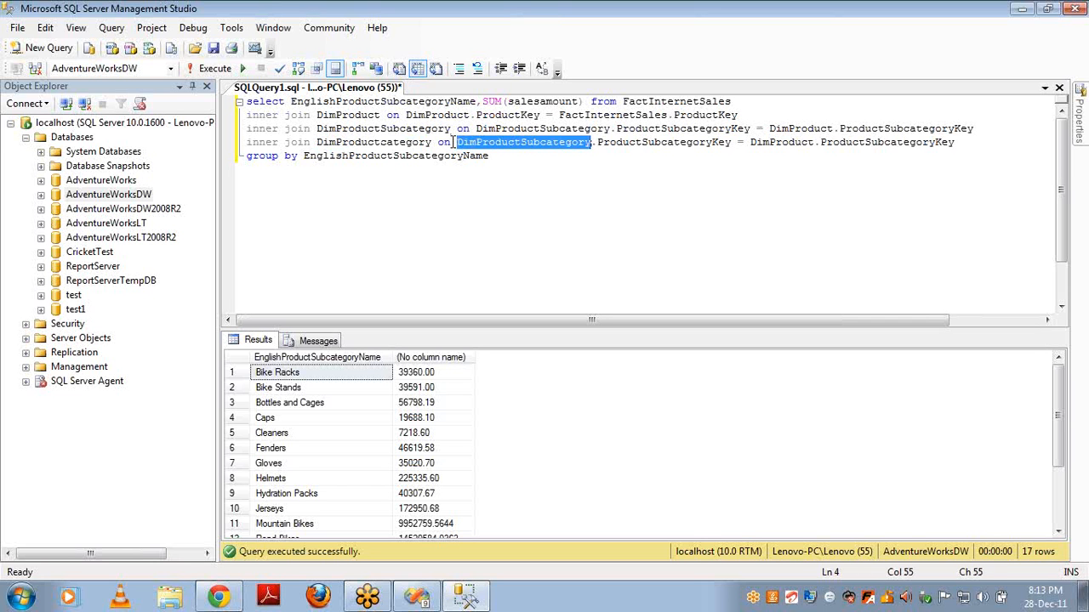
key("ctrl+v")
key("Right")
key("ctrl+shift+Right")
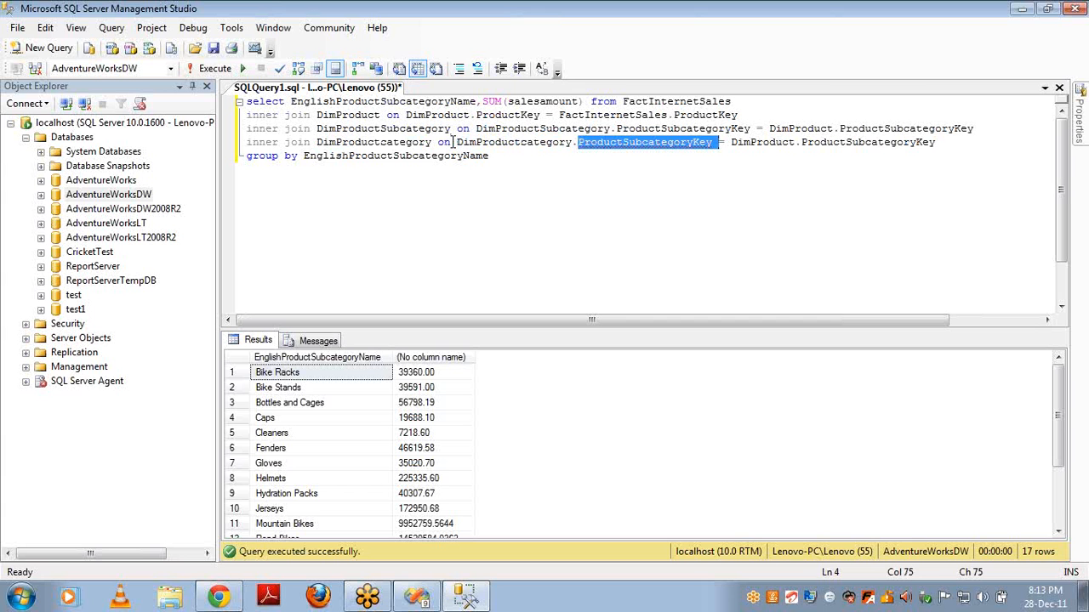
key("ctrl+z")
Replace DimProduct after the equals sign in the new join condition with DimProductcategory.
key("ctrl+Right")
key("ctrl+Right")
key("ctrl+Right")
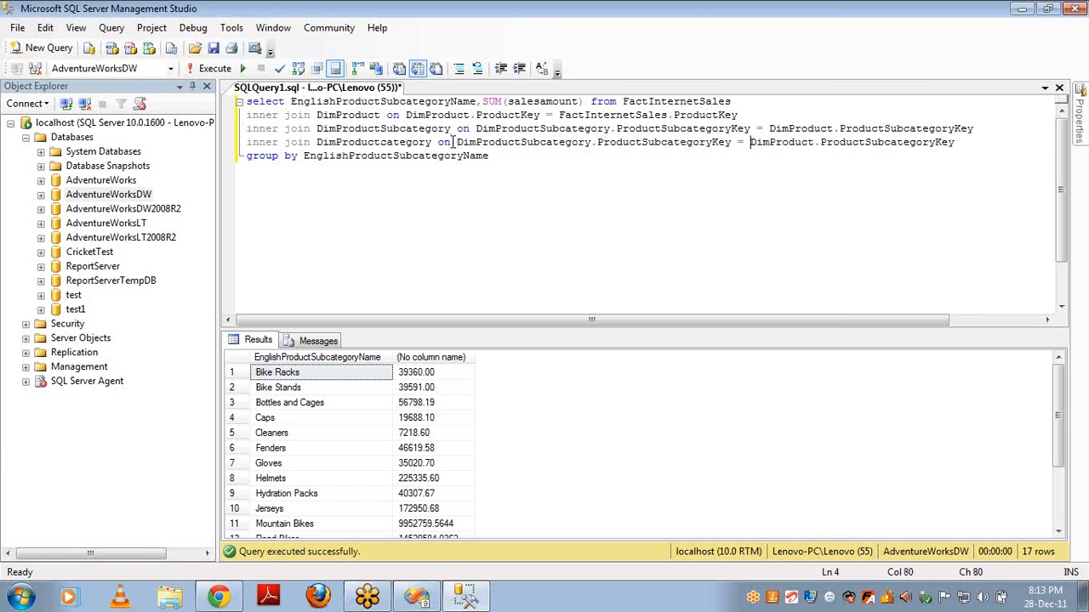
key("ctrl+shift+Right")
key("ctrl+v")
Change the DimProductSubcategory key column in the new join condition to ProductCategoryKey.
key("ctrl+Left")
key("ctrl+Left")
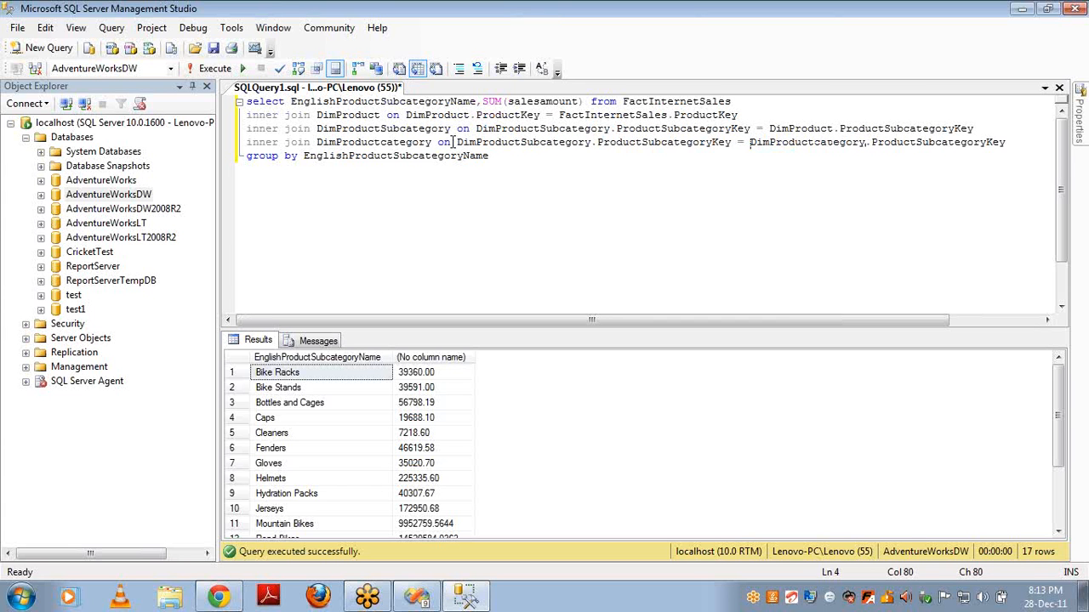
key("Left")
key("ctrl+Left")
key("ctrl+shift+Right")
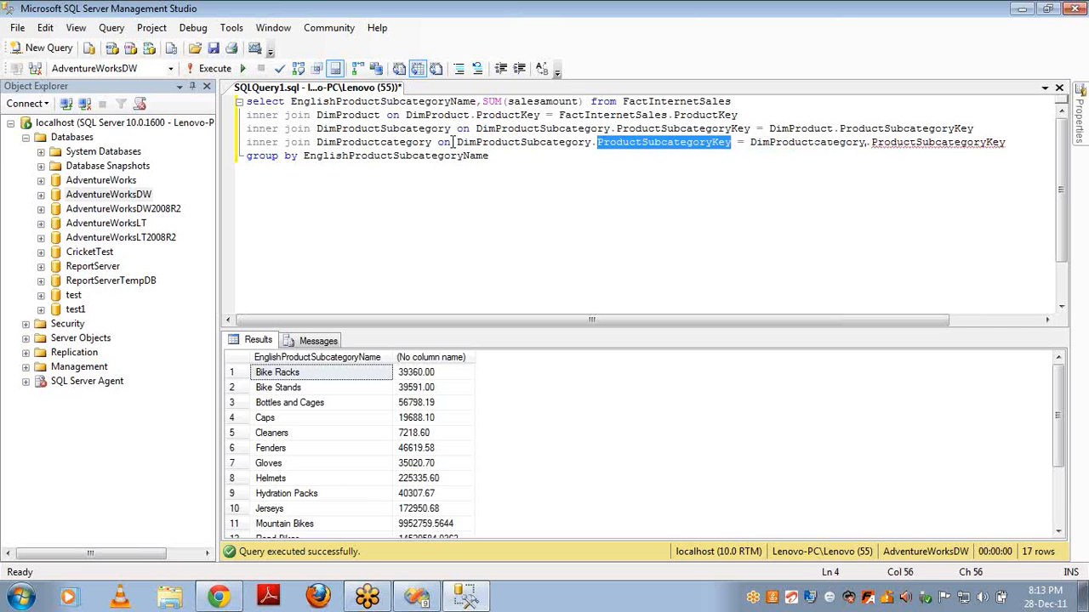
type("pro")
key("Tab")
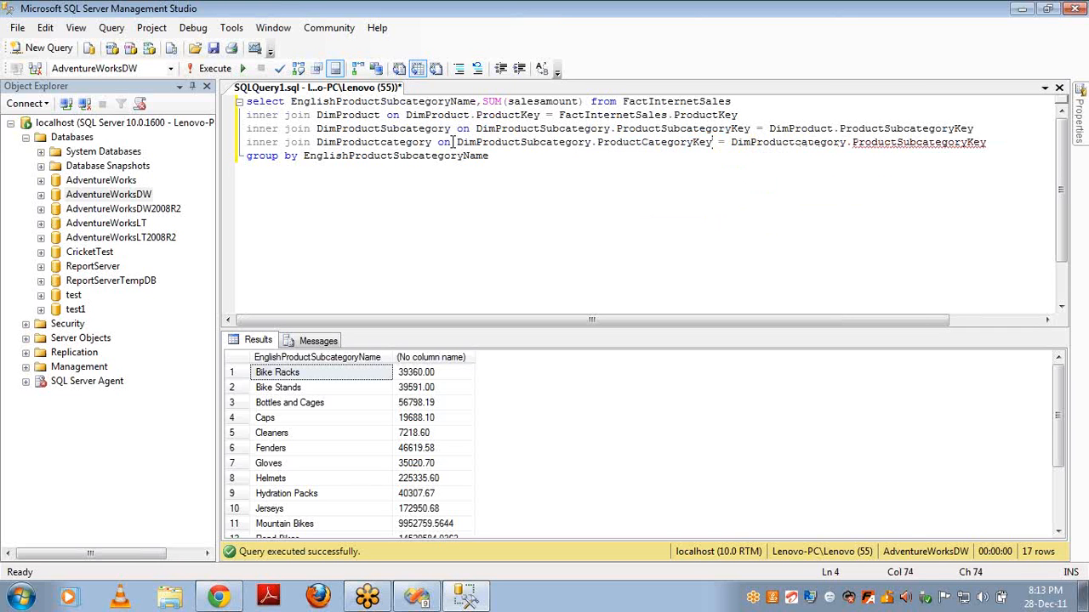
Change the DimProductcategory key column after the equals sign to ProductCategoryKey.
key("ctrl+shift+Left")
key("Right")
key("Right")
key("Right")
key("Right")
key("Right")
key("Right")
key("Right")
key("ctrl+Right")
key("ctrl+Right")
key("ctrl+shift+Right")
key("ctrl+v")
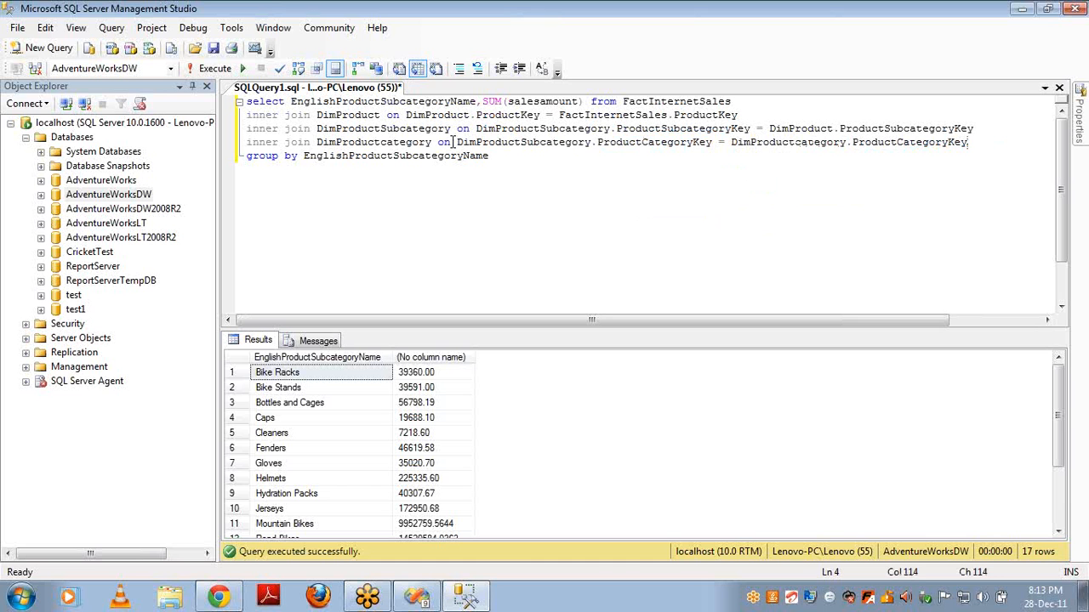
Change the query's group by column to EnglishProductcategoryName.
key("Down")
key("Left")
key("Left")
key("Left")
key("Left")
key("Left")
key("Left")
key("Left")
key("Left")
key("Left")
key("Left")
key("Left")
key("BackSpace")
key("BackSpace")
key("BackSpace")
key("End")
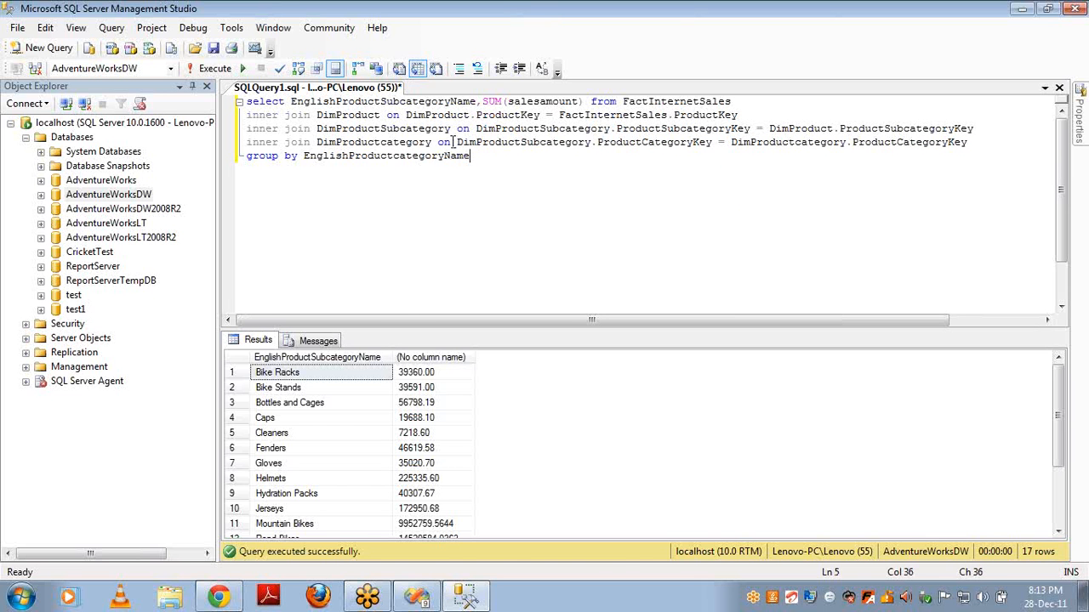
Replace the selected subcategory column with EnglishProductcategoryName and execute the query to total sales amount by product category.
key("ctrl+shift+Left")
key("Up")
key("ctrl+Left")
key("ctrl+shift+Right")
key("ctrl+v")
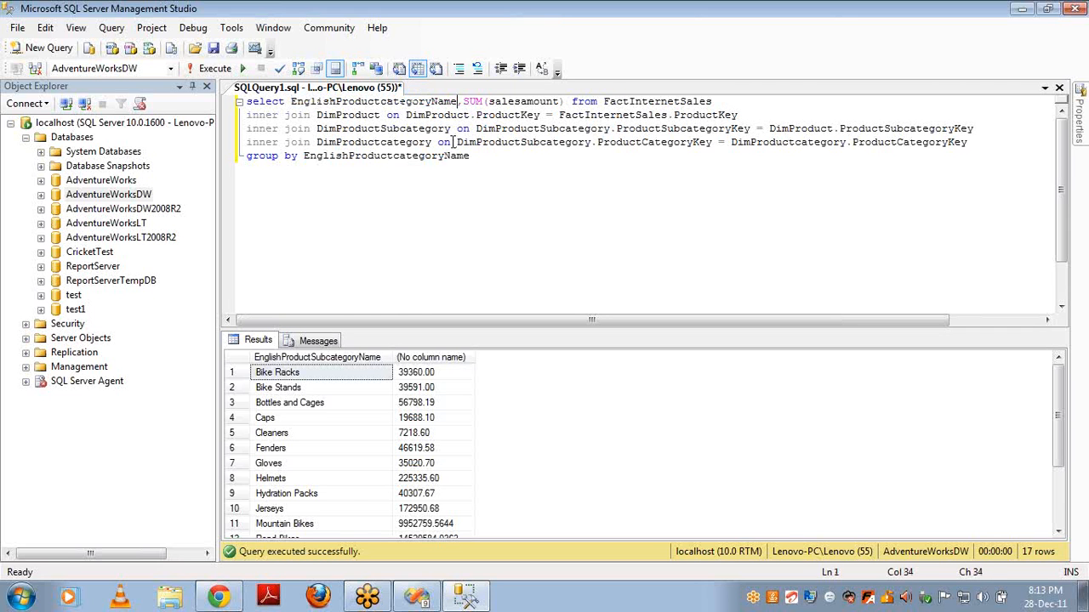
key("F5")
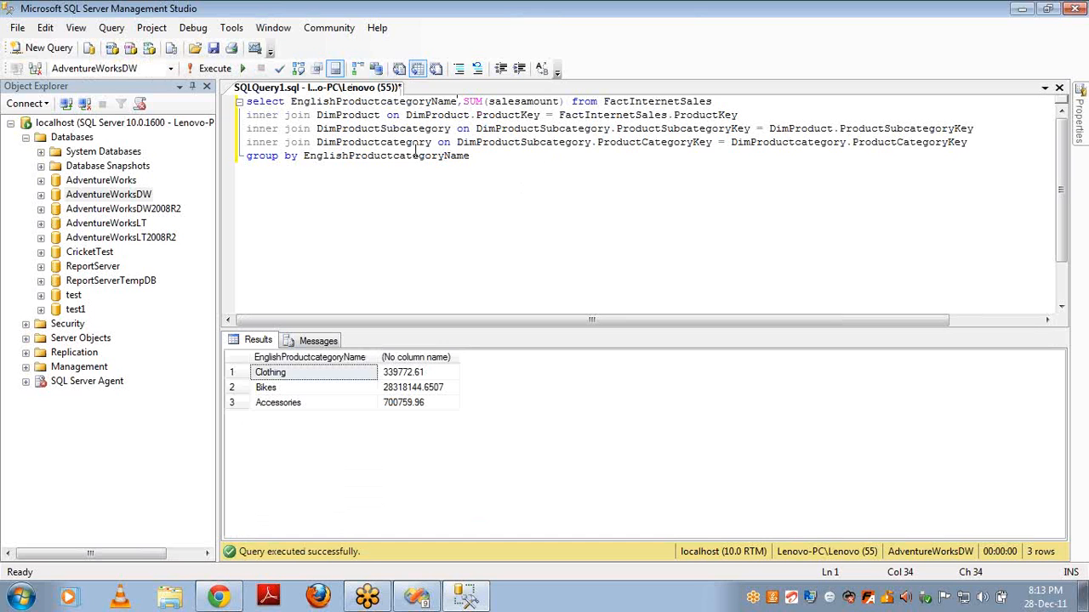
double_click(413, 144)
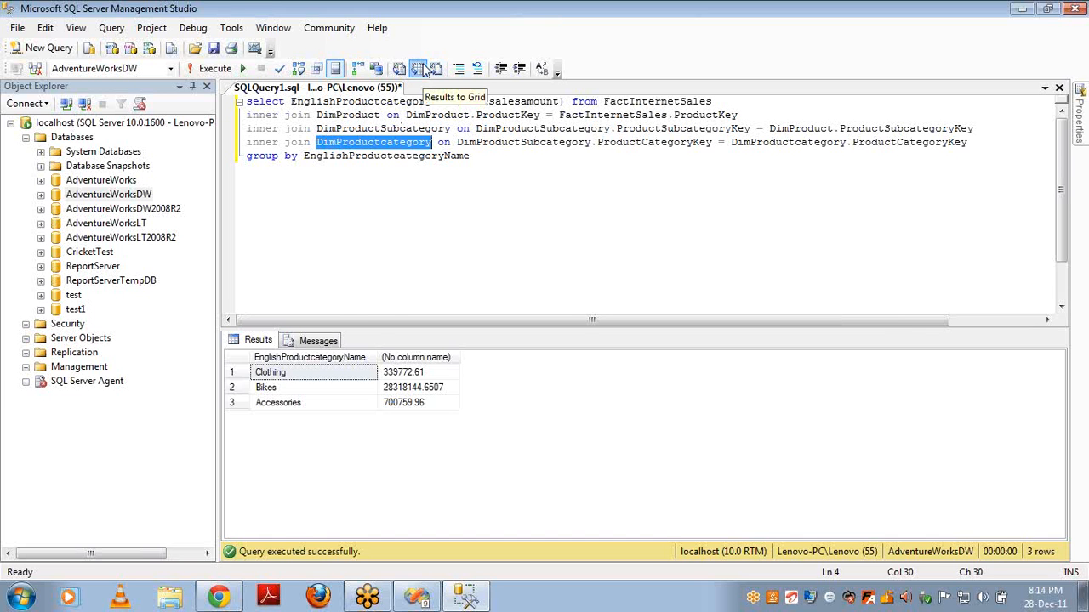
Switch to Visual Studio and try to define a Referenced relationship for Dim Product Category through Dim Product Subcategory.
key("alt+Tab")
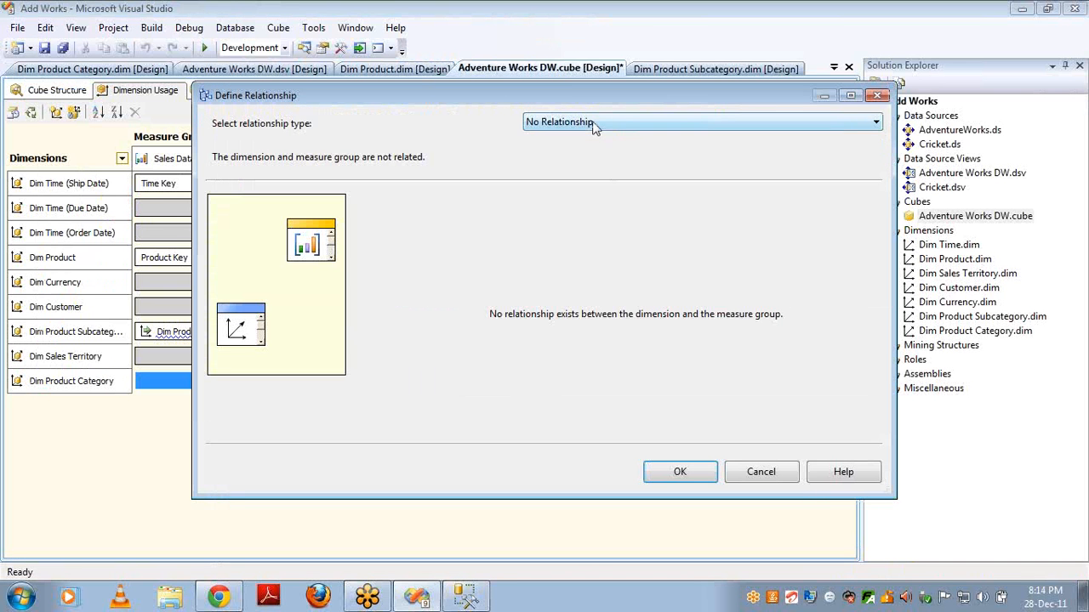
left_click(596, 124)
left_click(584, 179)
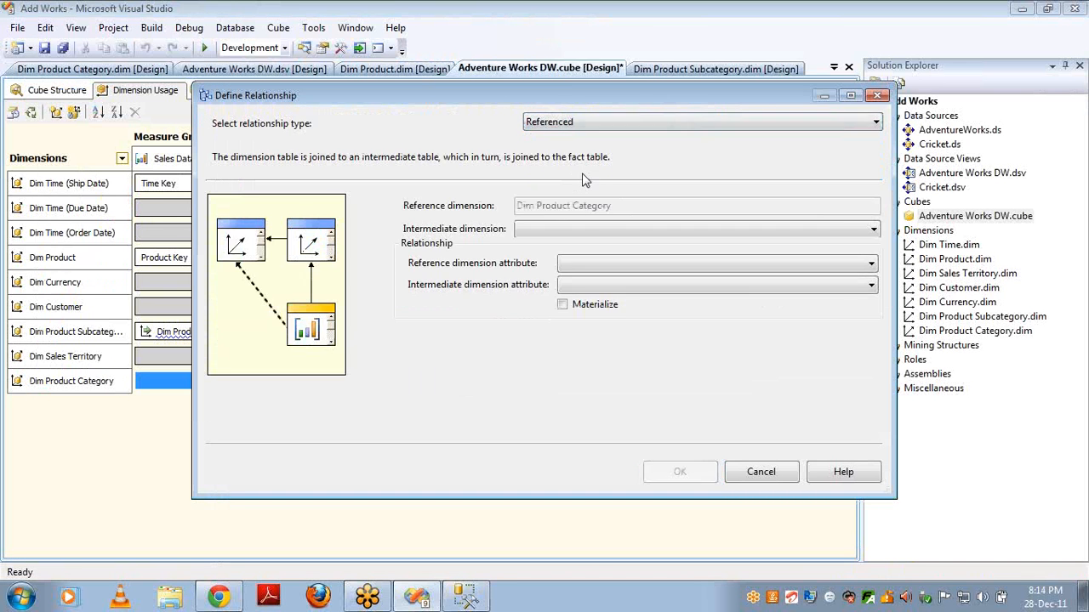
left_click(581, 227)
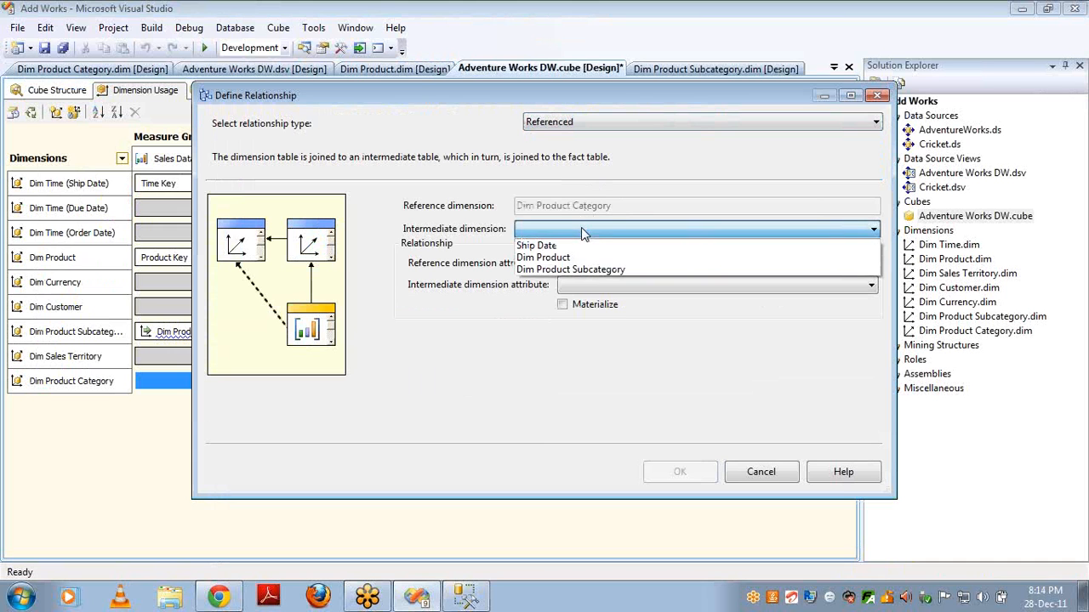
left_click(580, 269)
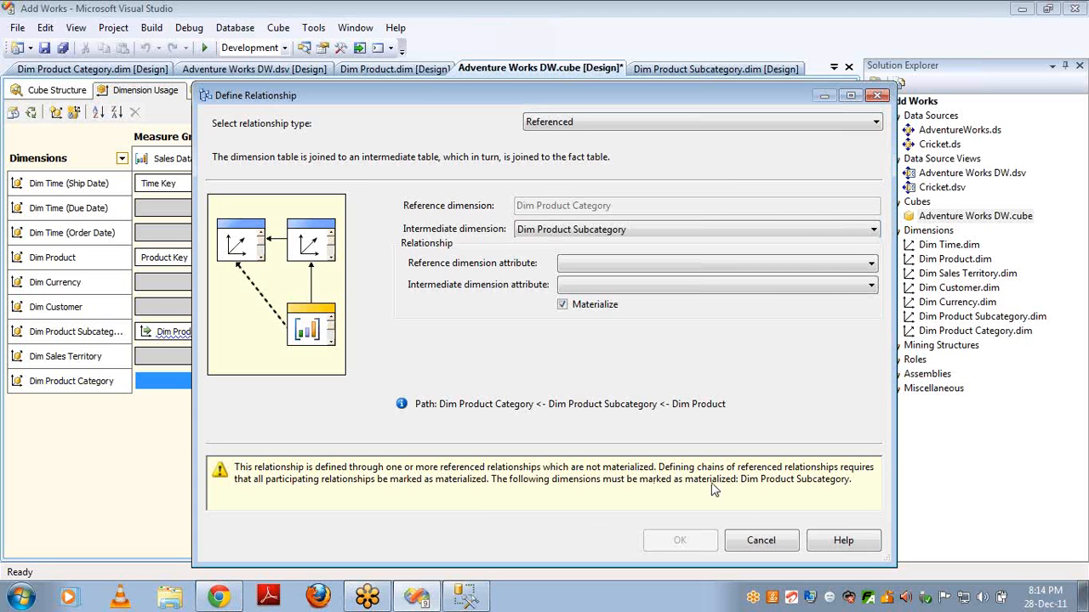
left_click(774, 541)
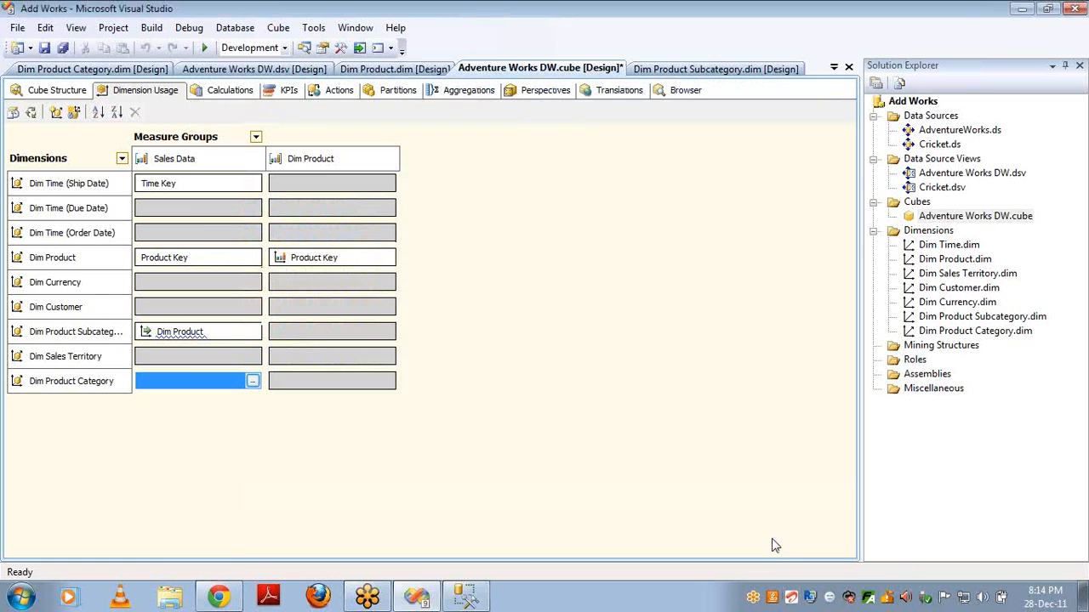
Confirm the Referenced relationship of Dim Product Subcategory to Sales Data through Dim Product with Materialize enabled.
left_click(70, 264)
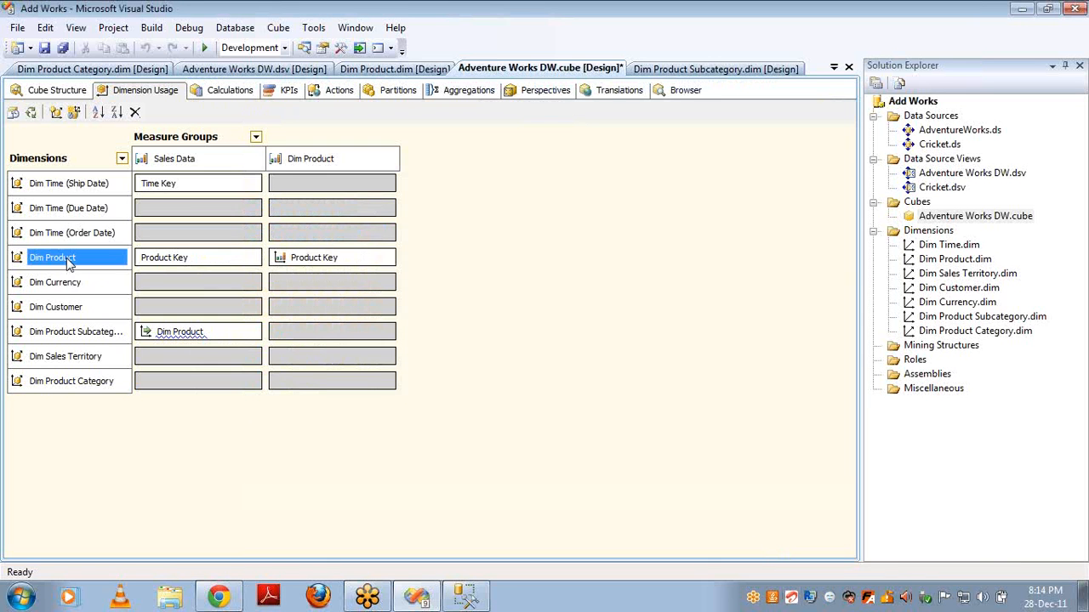
left_click(88, 338)
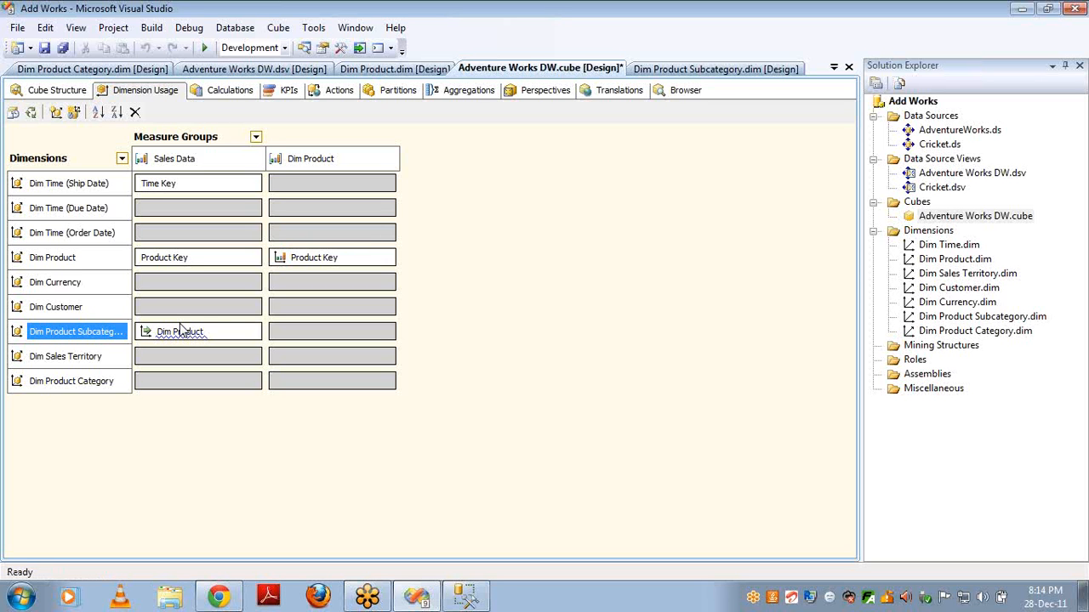
left_click(257, 335)
left_click(257, 335)
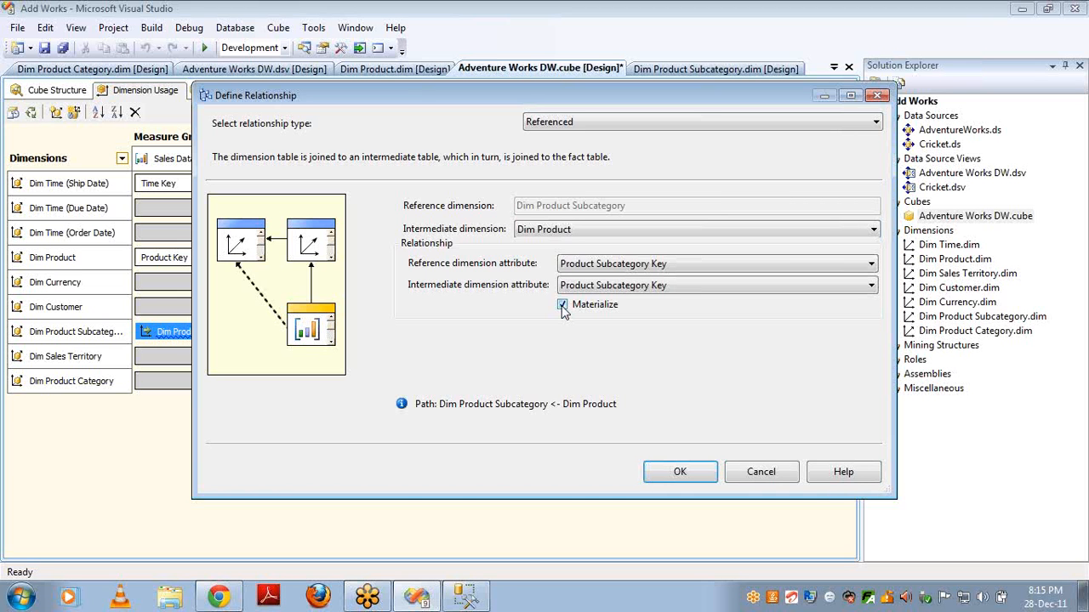
left_click(680, 473)
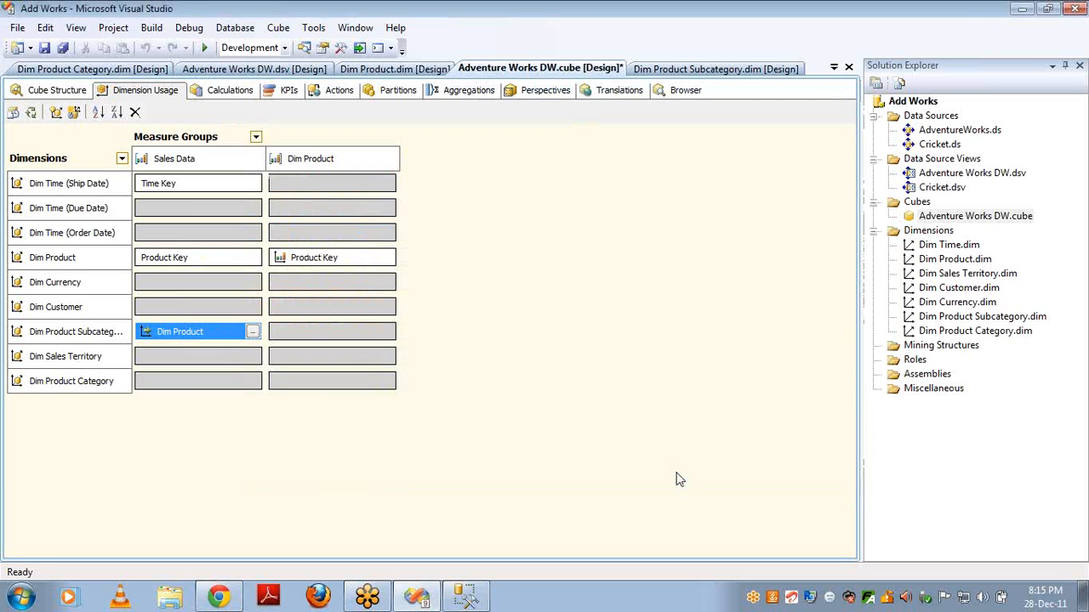
left_click(252, 384)
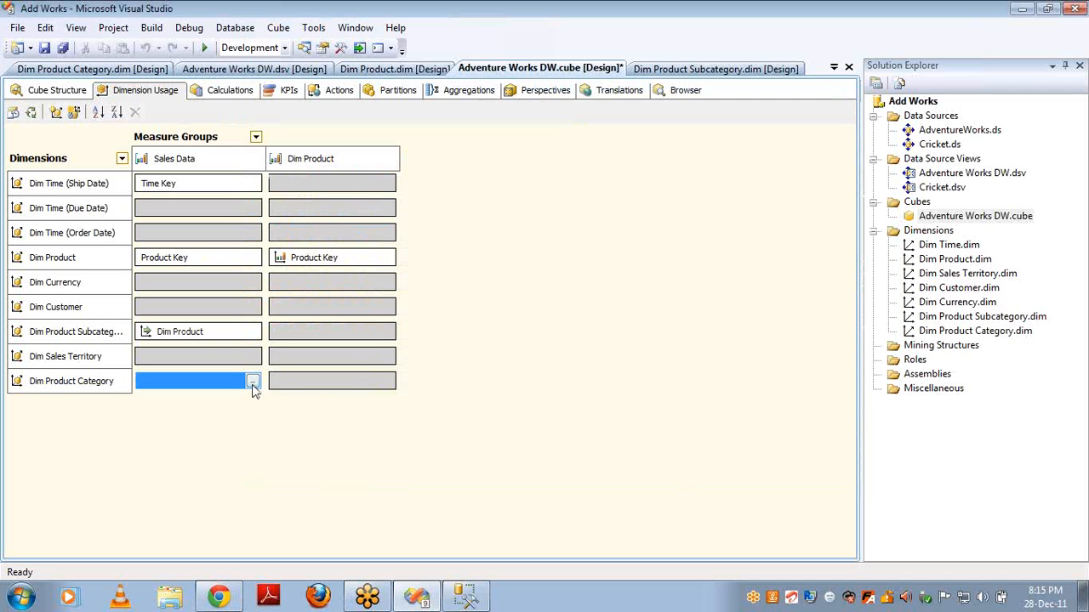
left_click(253, 385)
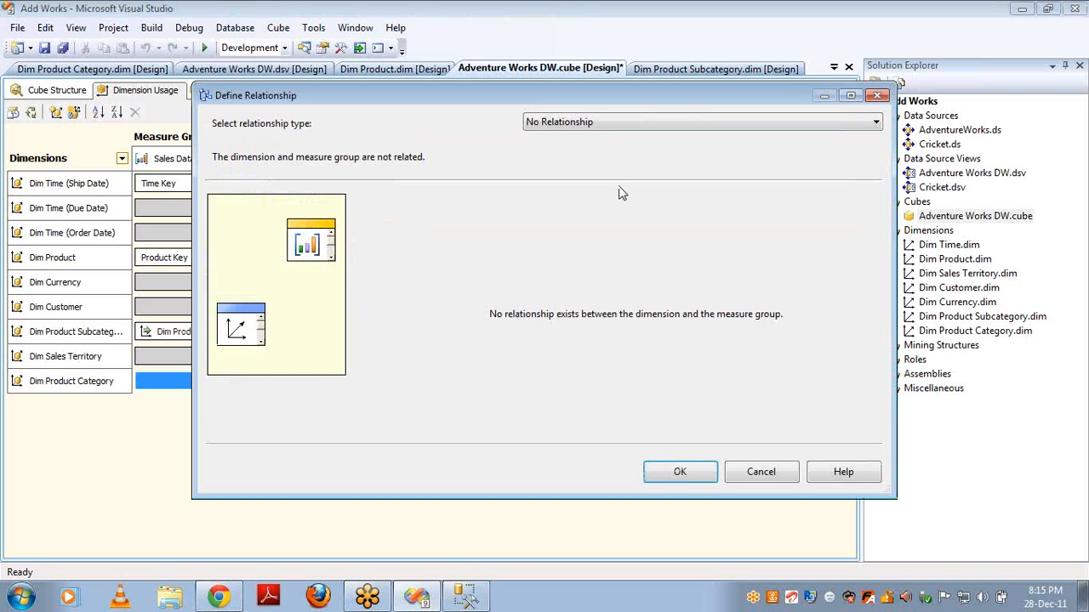
scroll(620, 189, "down", 3)
left_click(585, 227)
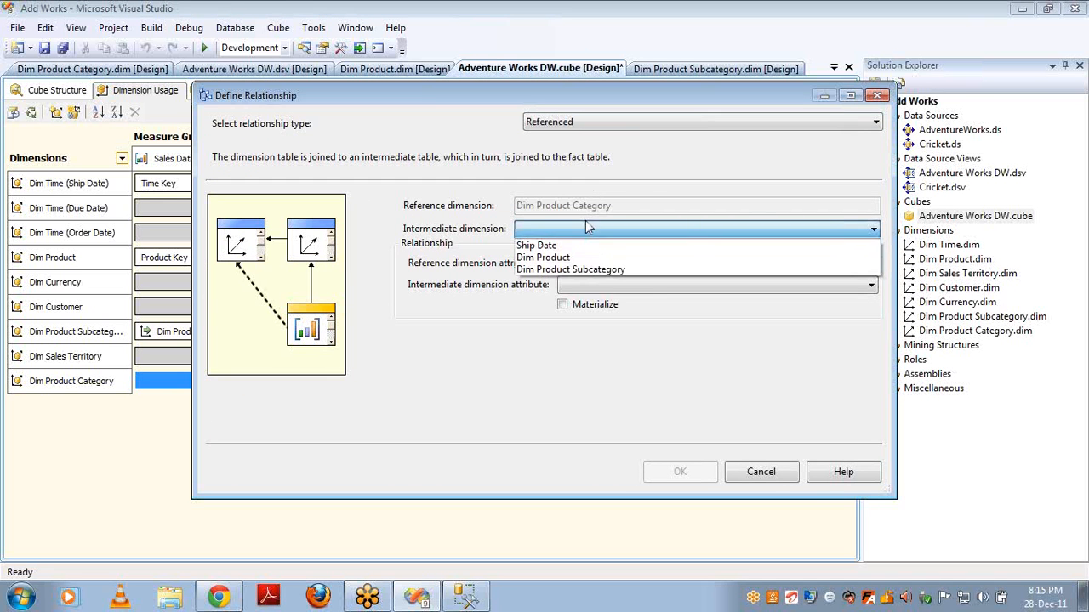
left_click(577, 269)
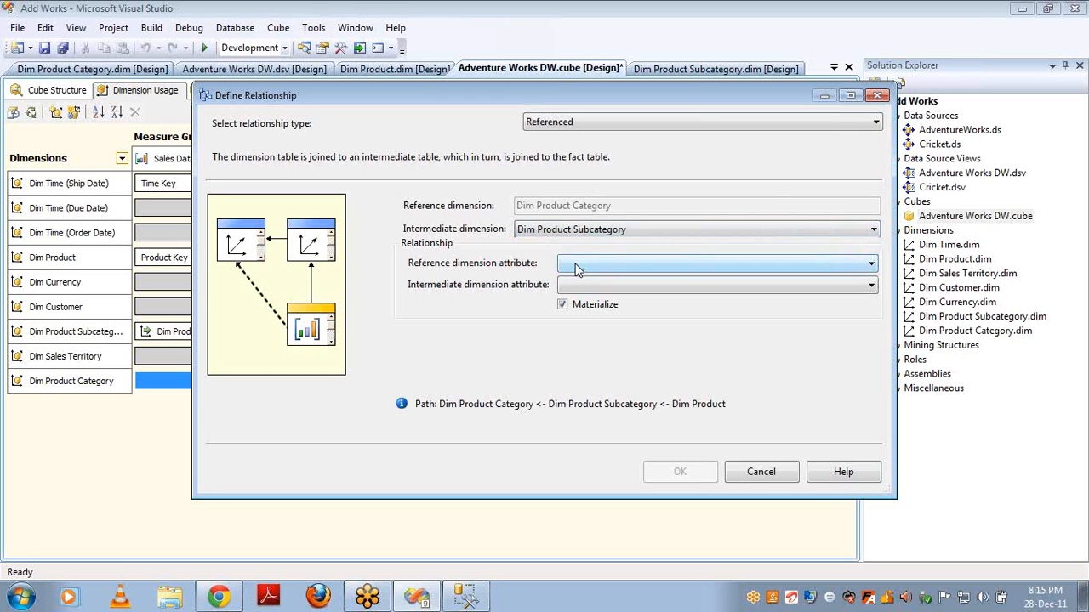
left_click(583, 266)
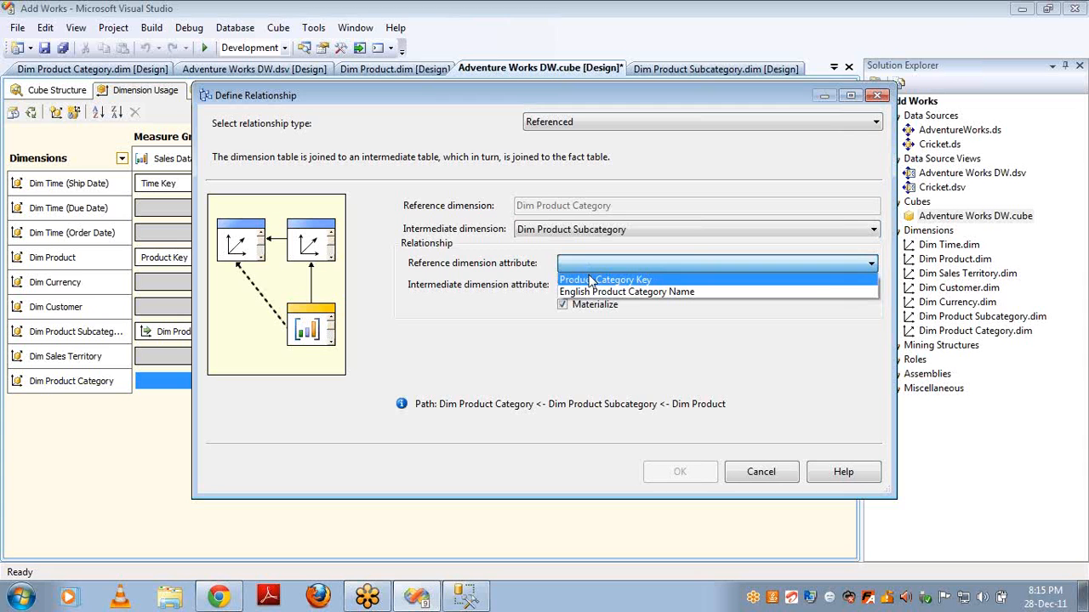
left_click(590, 280)
left_click(605, 287)
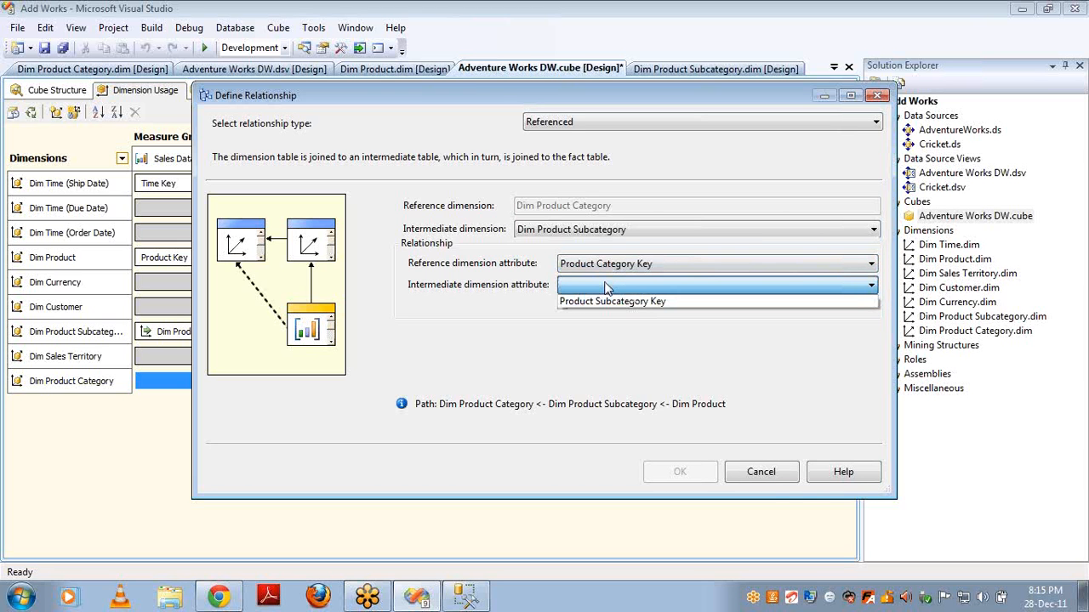
left_click(773, 483)
left_click(772, 483)
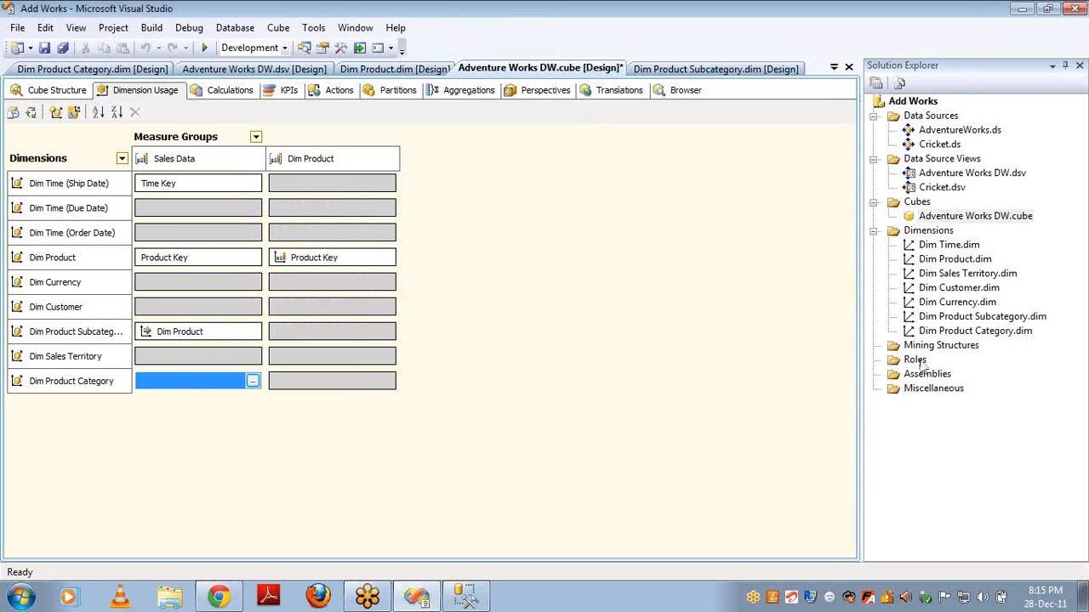
Add ProductCategoryKey as an attribute of the Dim Product Subcategory dimension and return to the Adventure Works DW cube.
double_click(938, 316)
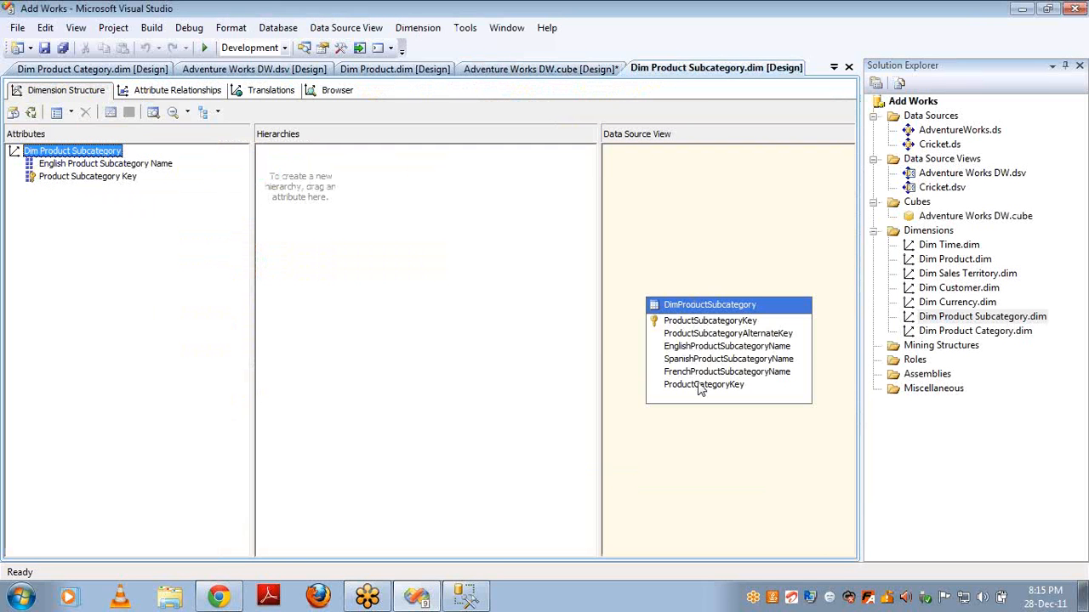
left_click_drag(703, 387, 140, 297)
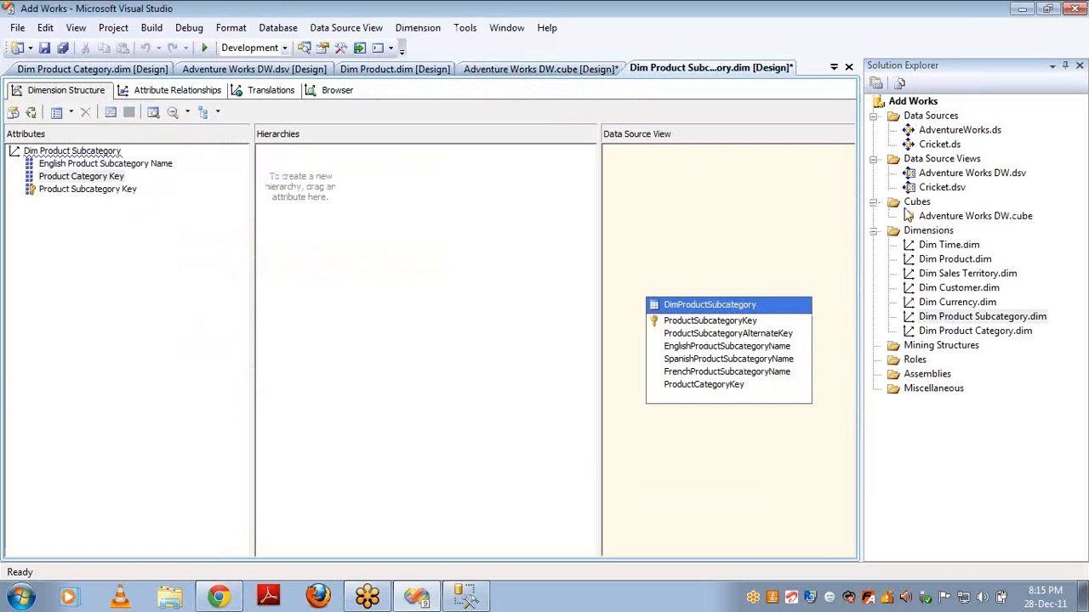
left_click(928, 220)
double_click(929, 219)
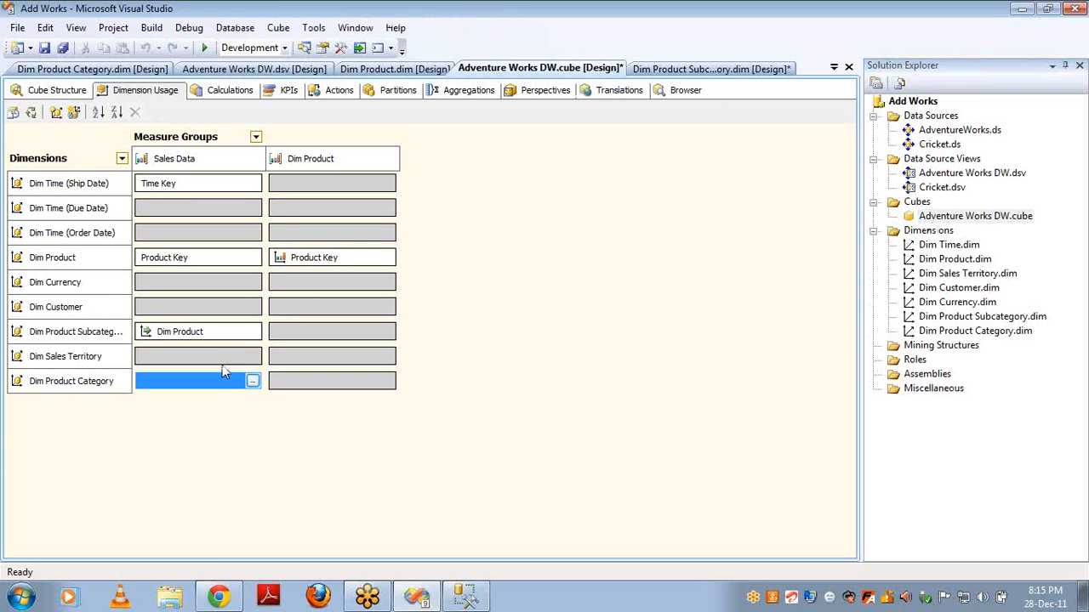
Define a materialized Referenced relationship from Dim Product Category to Sales Data through Dim Product Subcategory, using Product Category Key for both attributes.
left_click(253, 382)
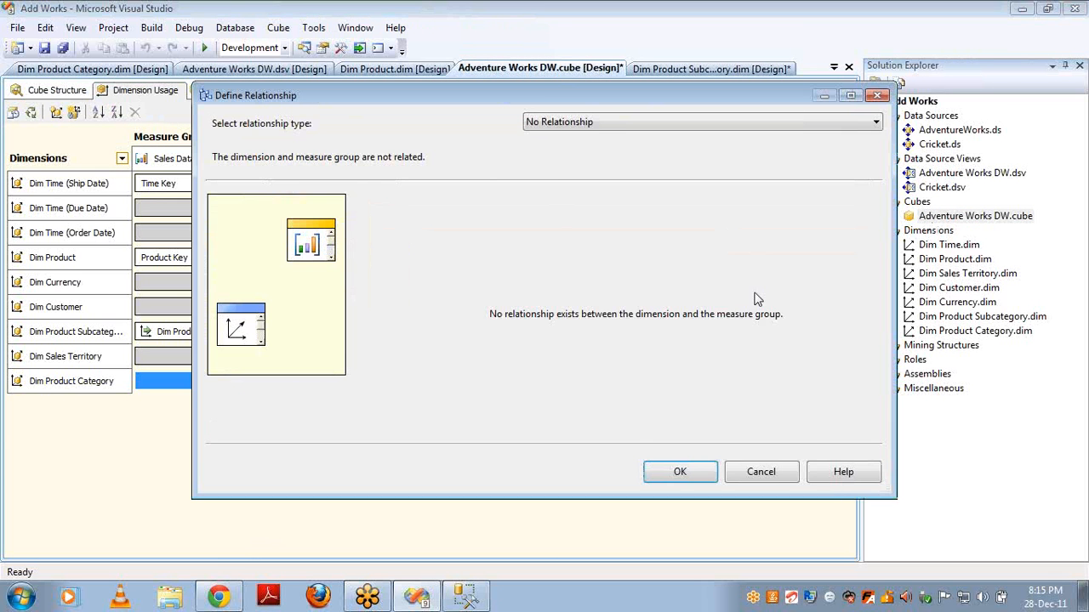
left_click(674, 115)
left_click(610, 176)
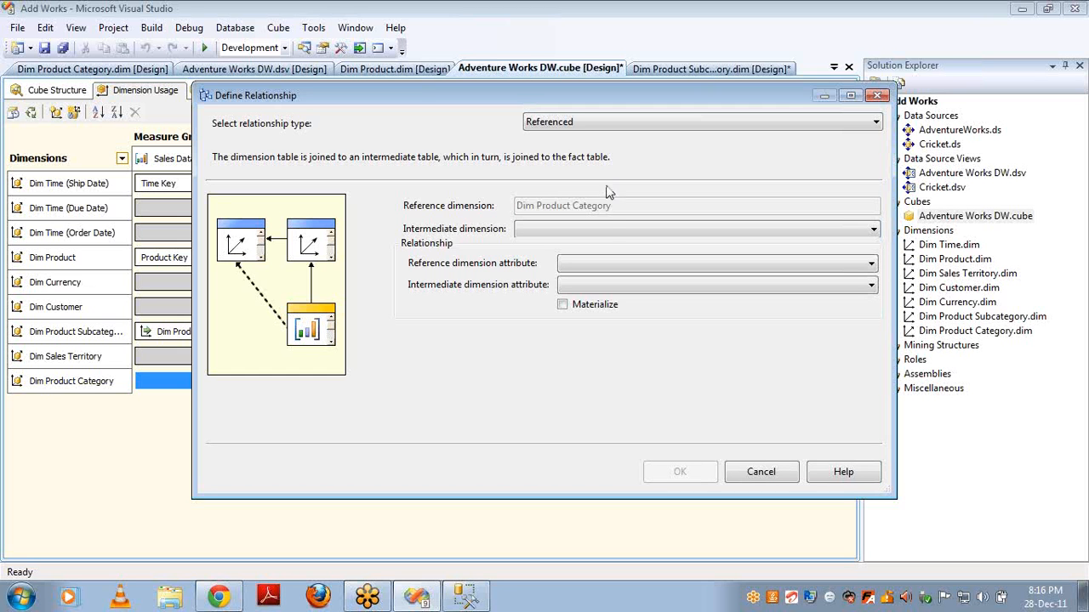
left_click(602, 232)
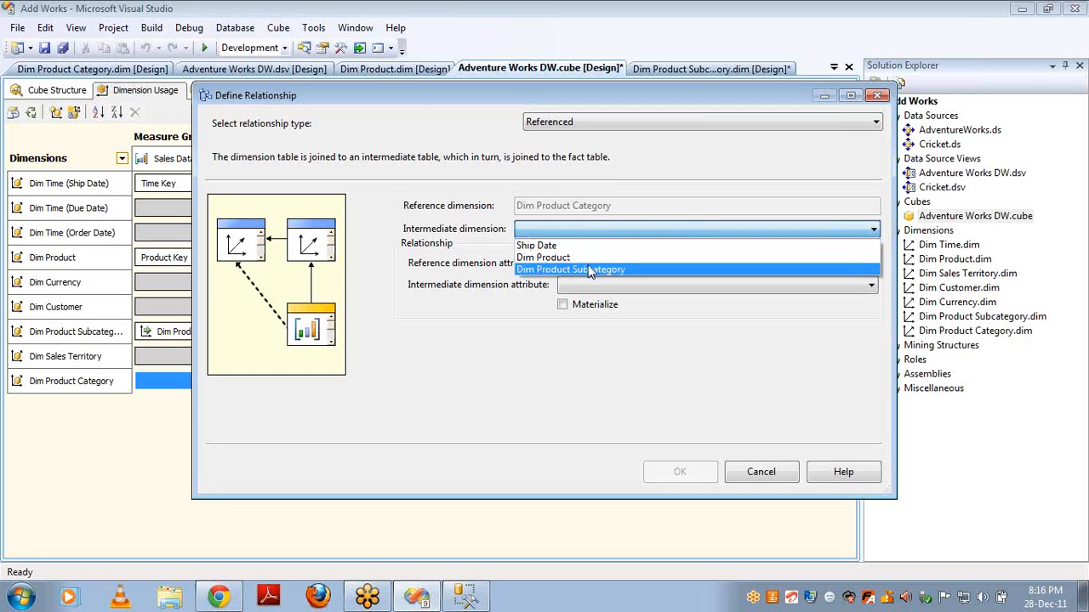
left_click(593, 269)
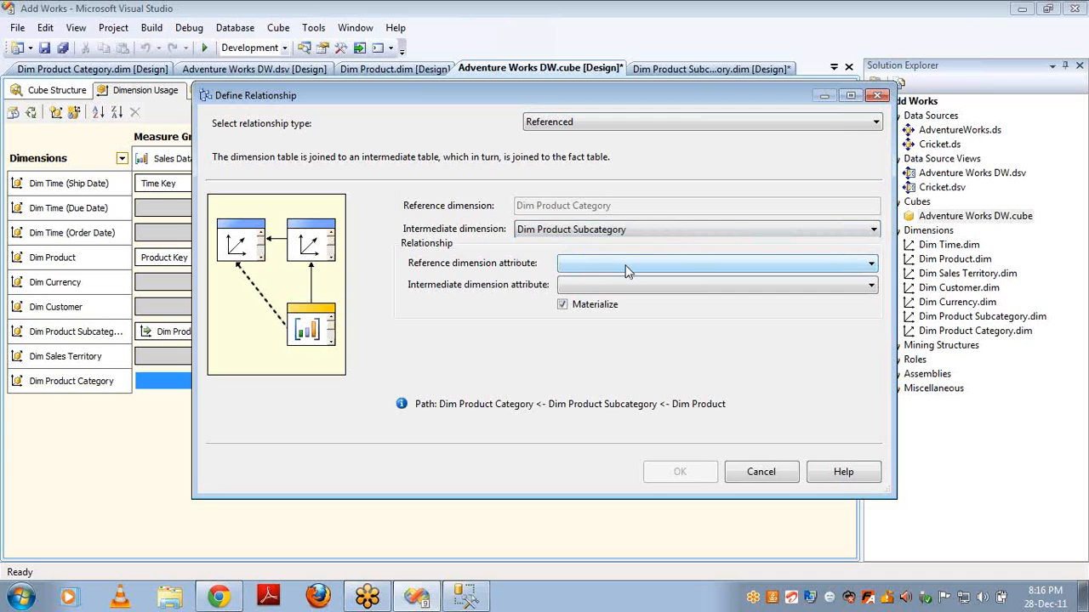
left_click(626, 270)
left_click(617, 281)
left_click(625, 287)
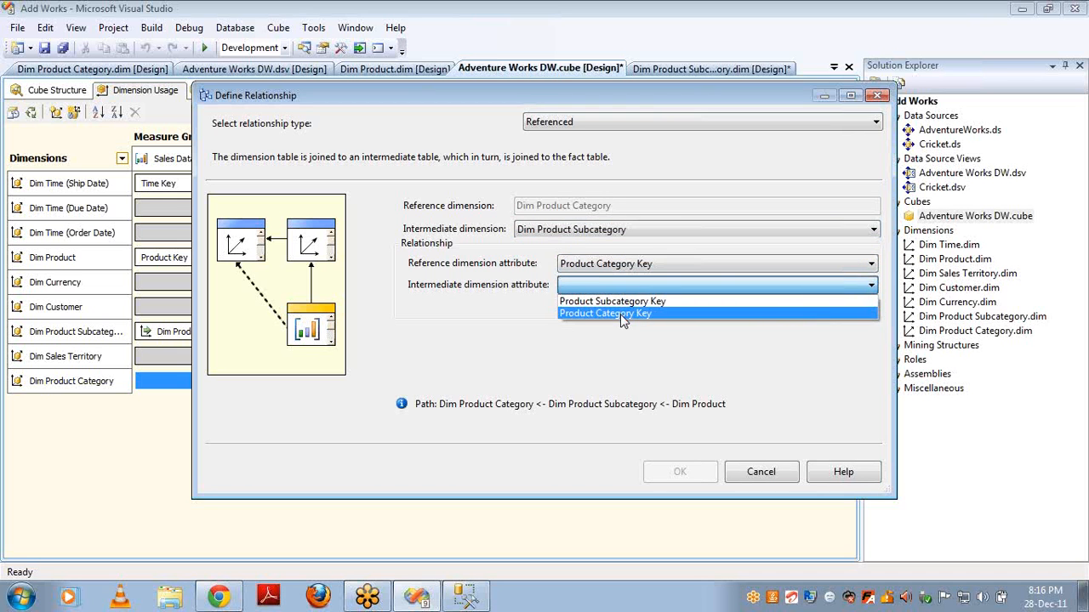
left_click(620, 314)
left_click(562, 305)
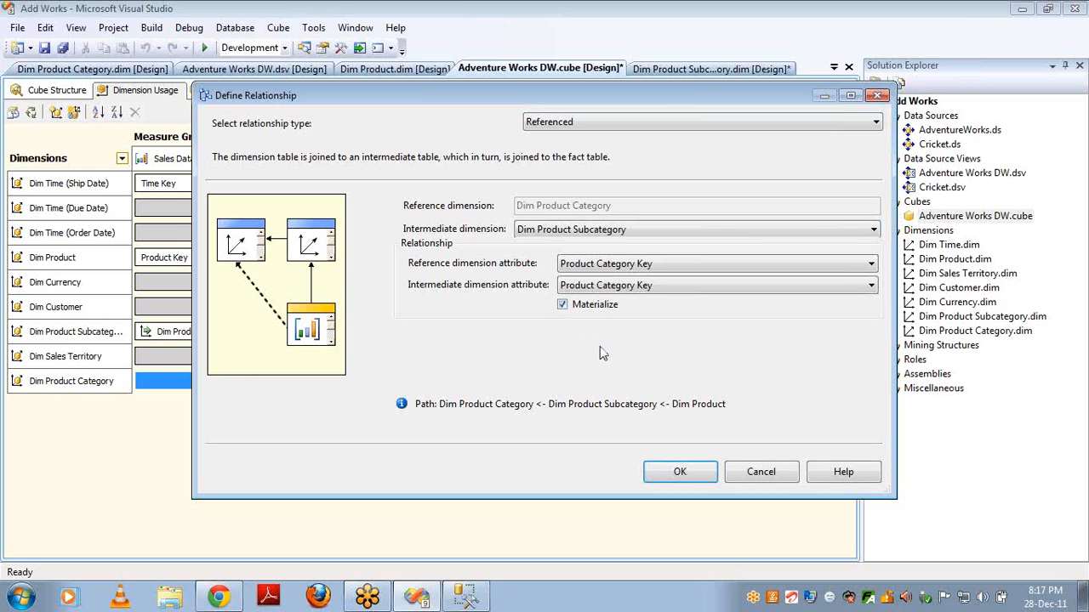
left_click(686, 473)
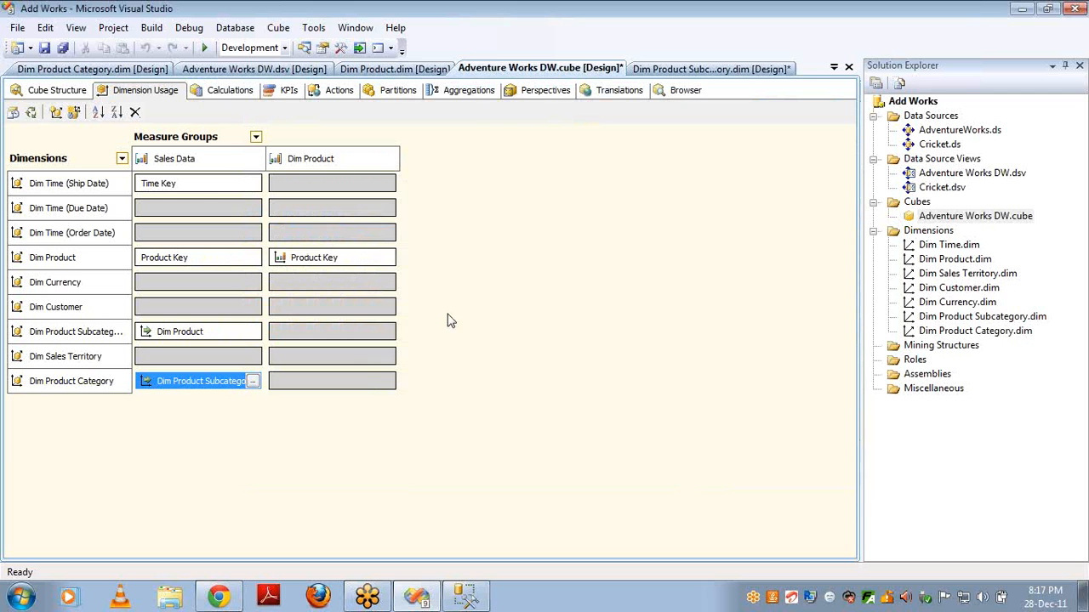
Define a Regular relationship between Dim Time (Due Date) and Sales Data with granularity Time Key mapped to DueDateKey.
left_click(257, 214)
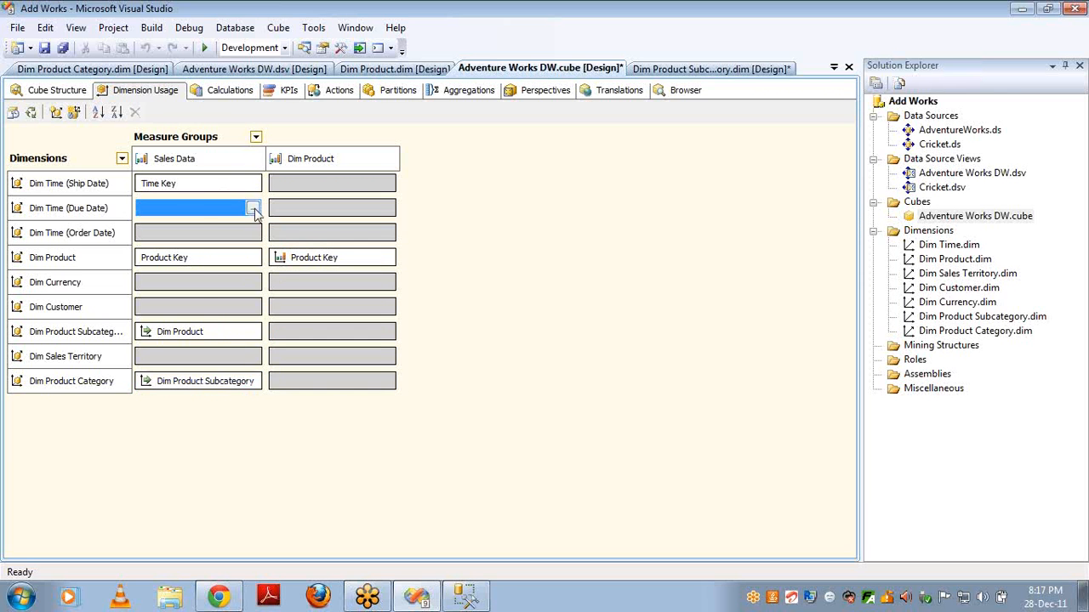
left_click(257, 214)
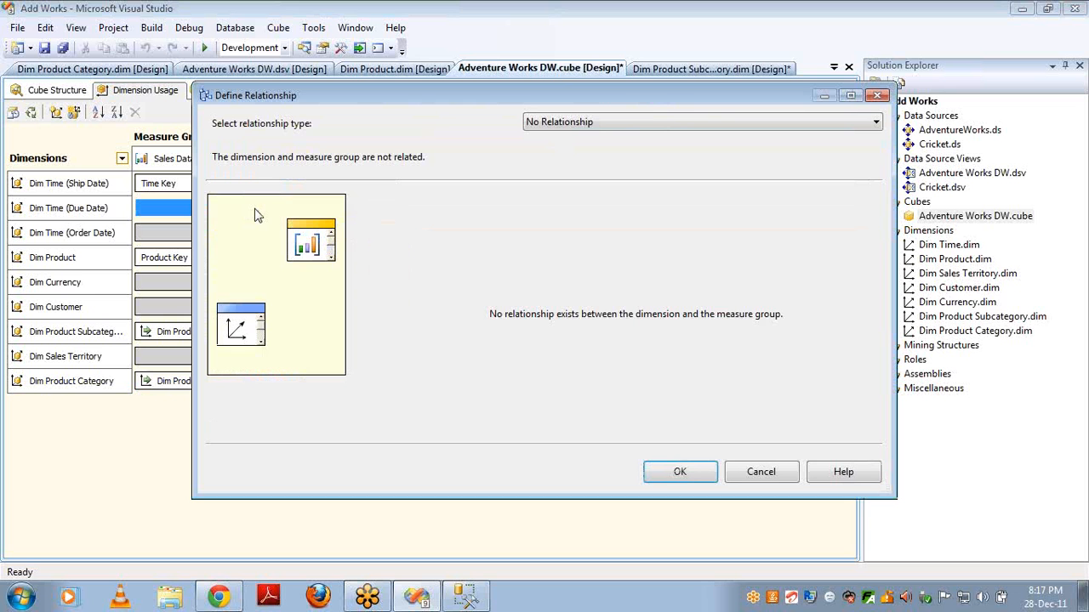
key("Down")
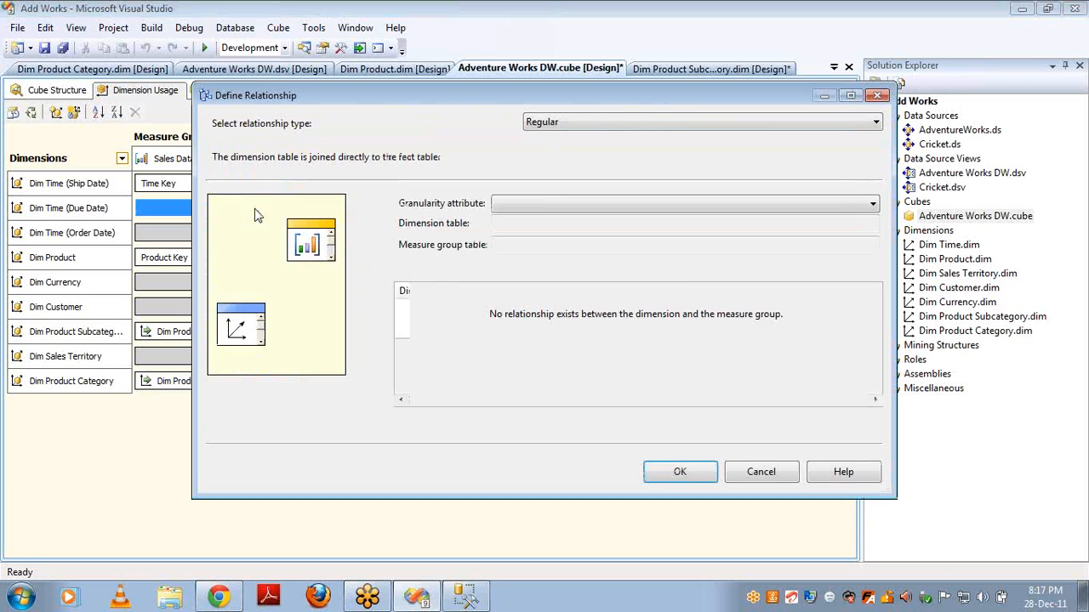
left_click(546, 203)
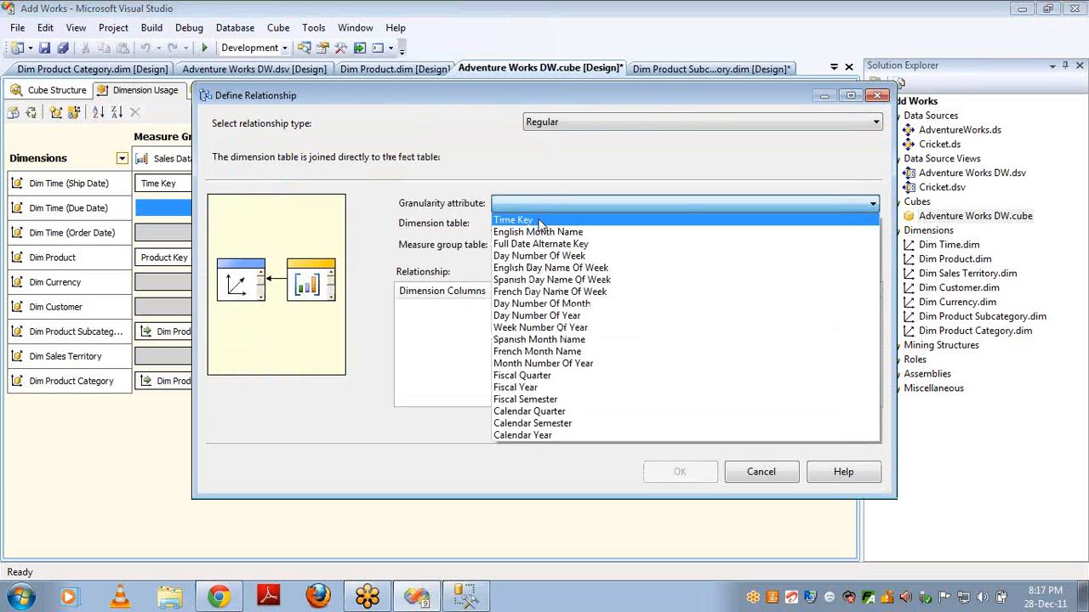
left_click(544, 219)
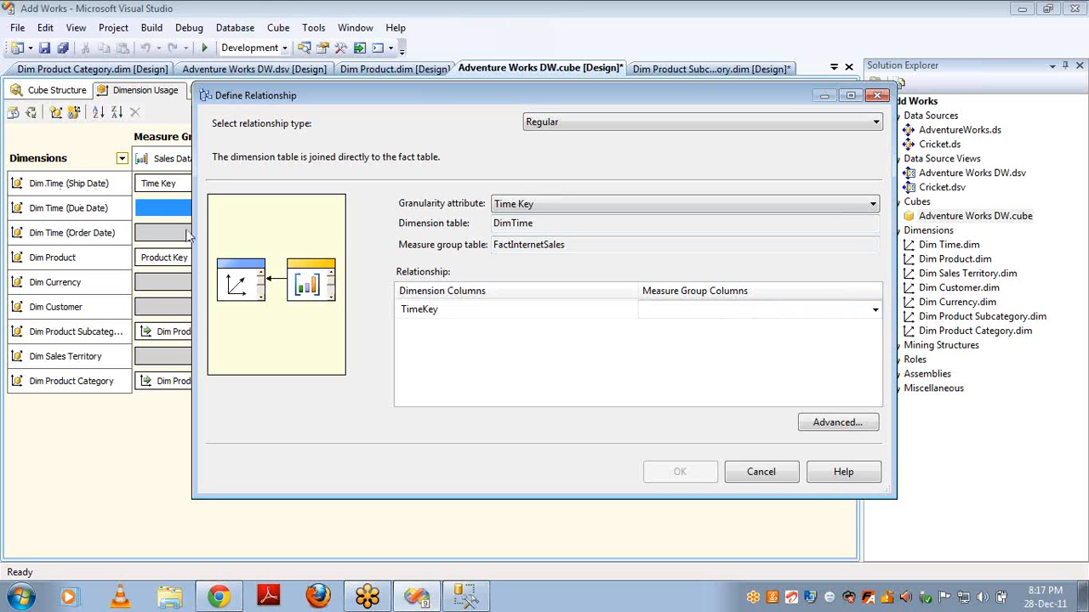
left_click(875, 311)
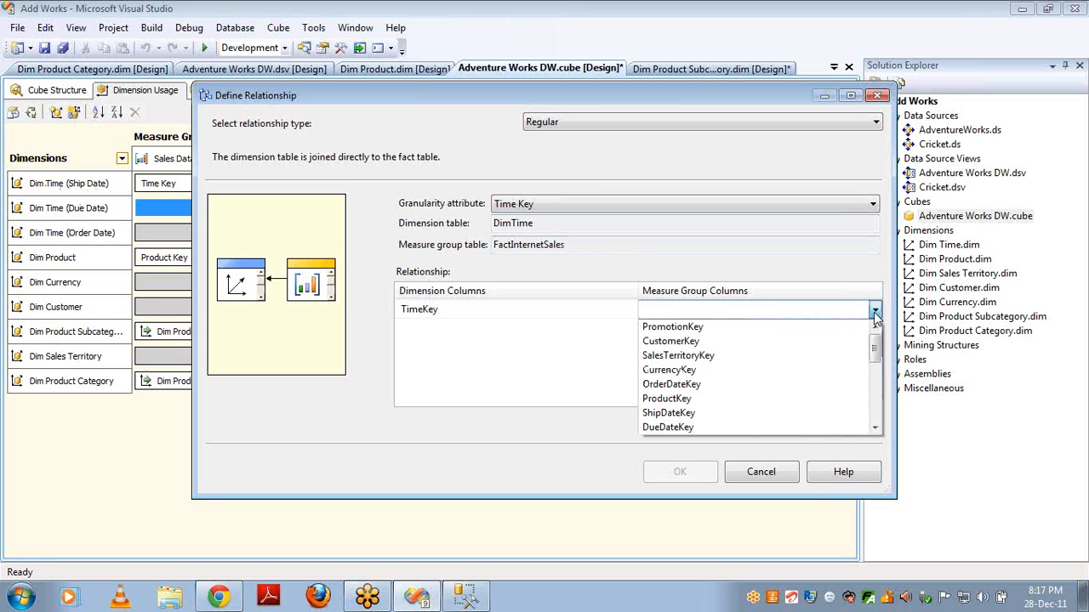
left_click(746, 426)
left_click(682, 475)
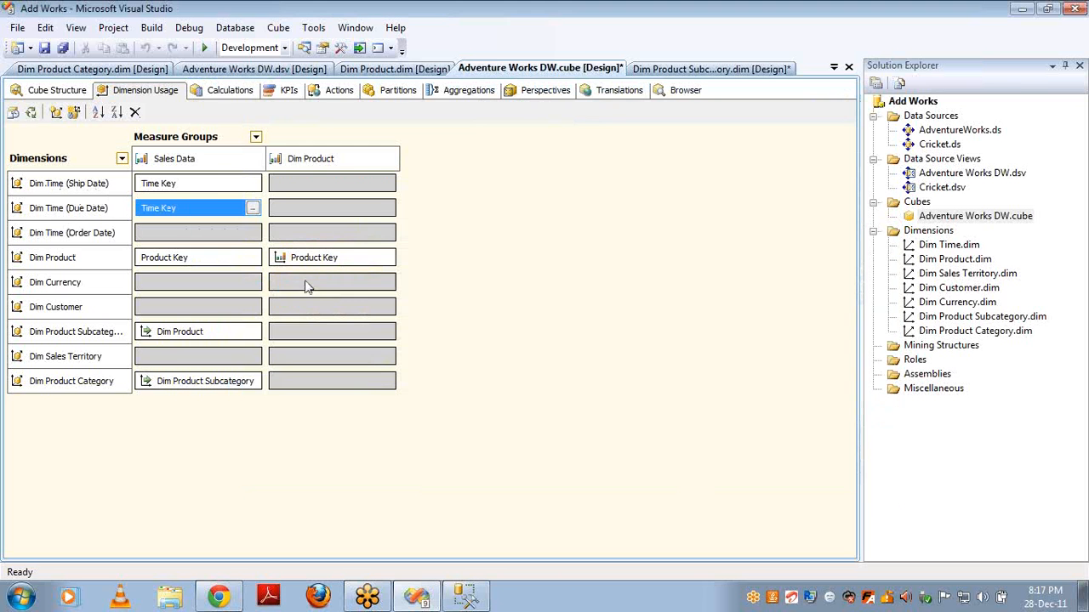
Define a Regular relationship between Dim Time (Order Date) and Sales Data with granularity Time Key mapped to OrderDateKey.
left_click(256, 235)
left_click(256, 234)
scroll(257, 235, "down", 3)
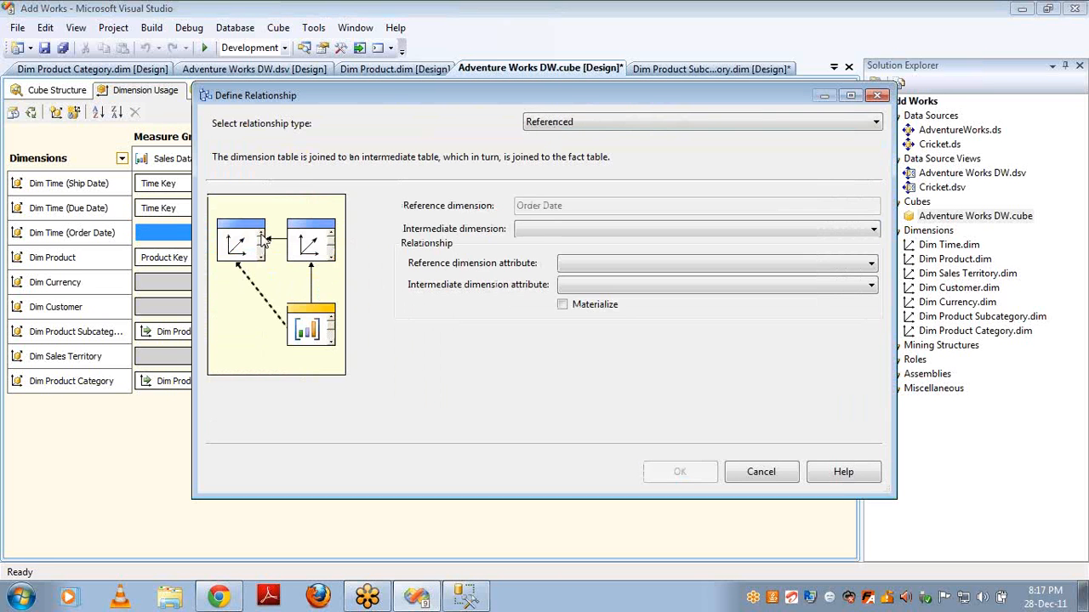
left_click(537, 230)
left_click(538, 246)
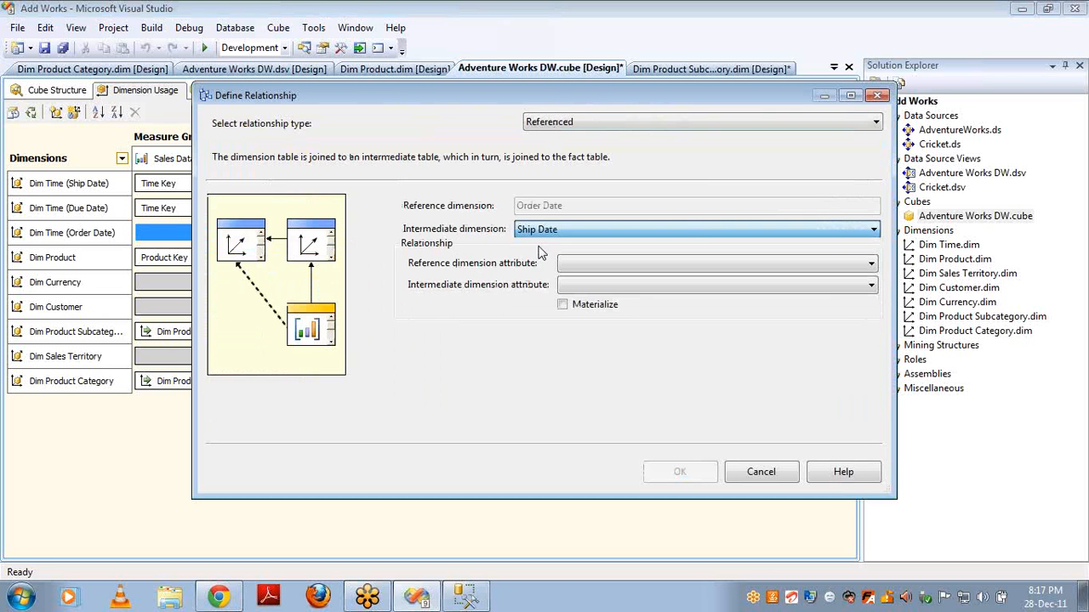
left_click(583, 121)
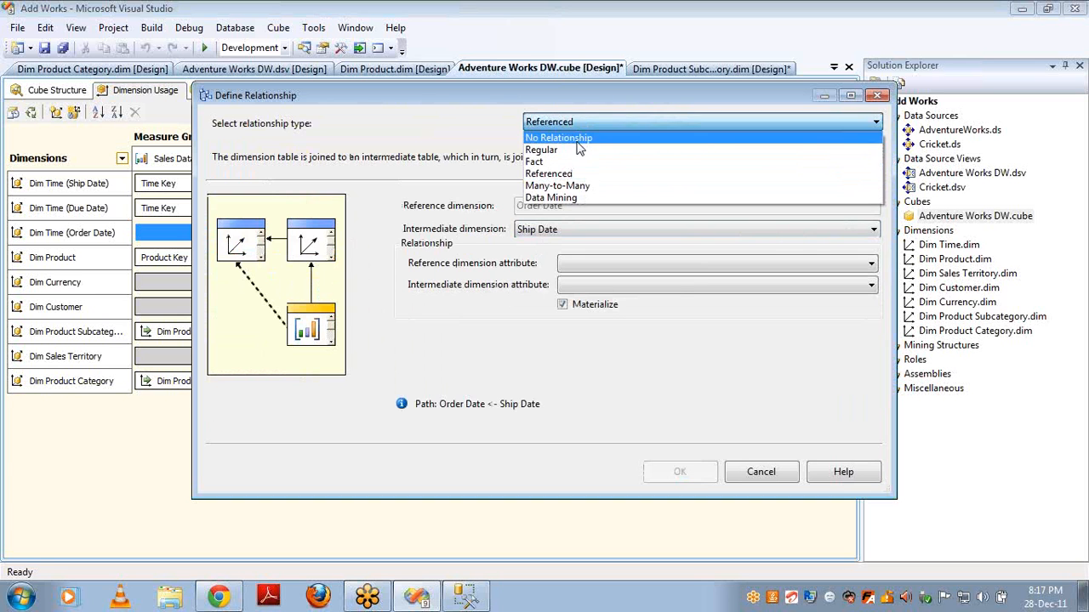
left_click(575, 148)
left_click(567, 201)
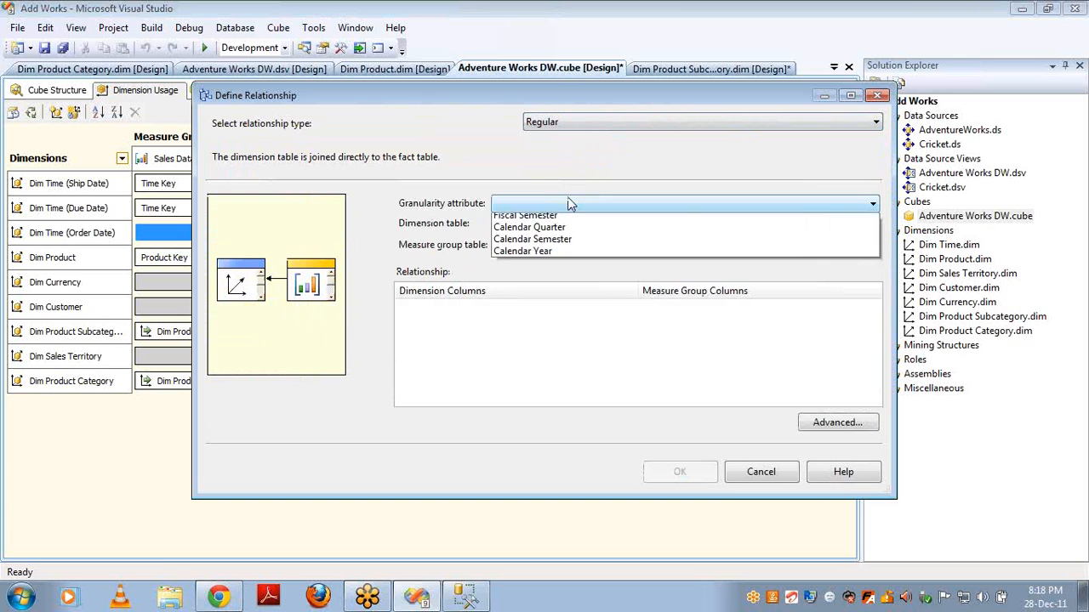
left_click(548, 206)
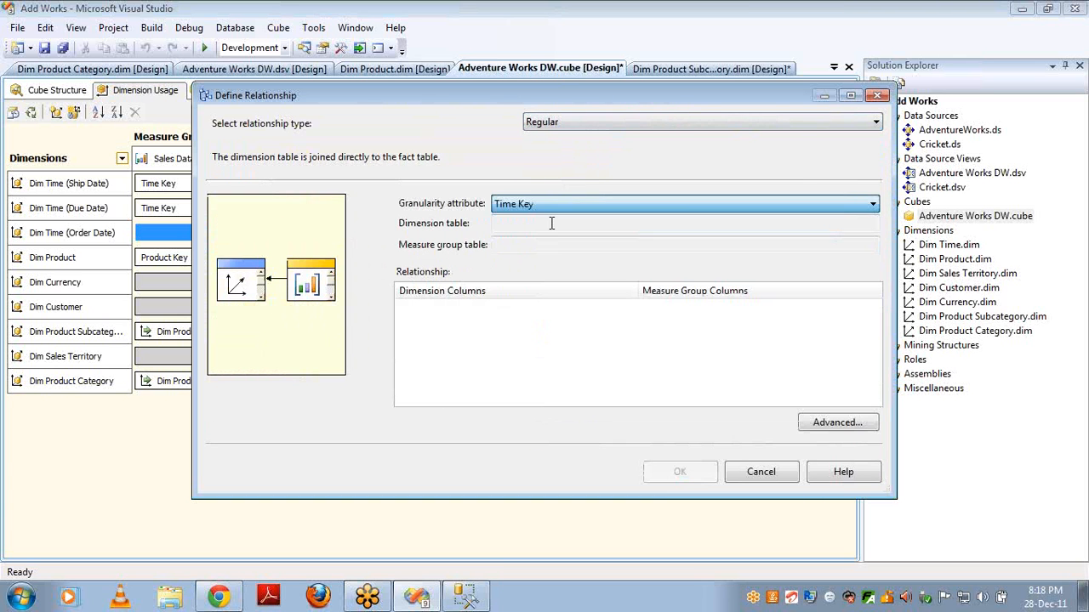
left_click(864, 316)
left_click(873, 312)
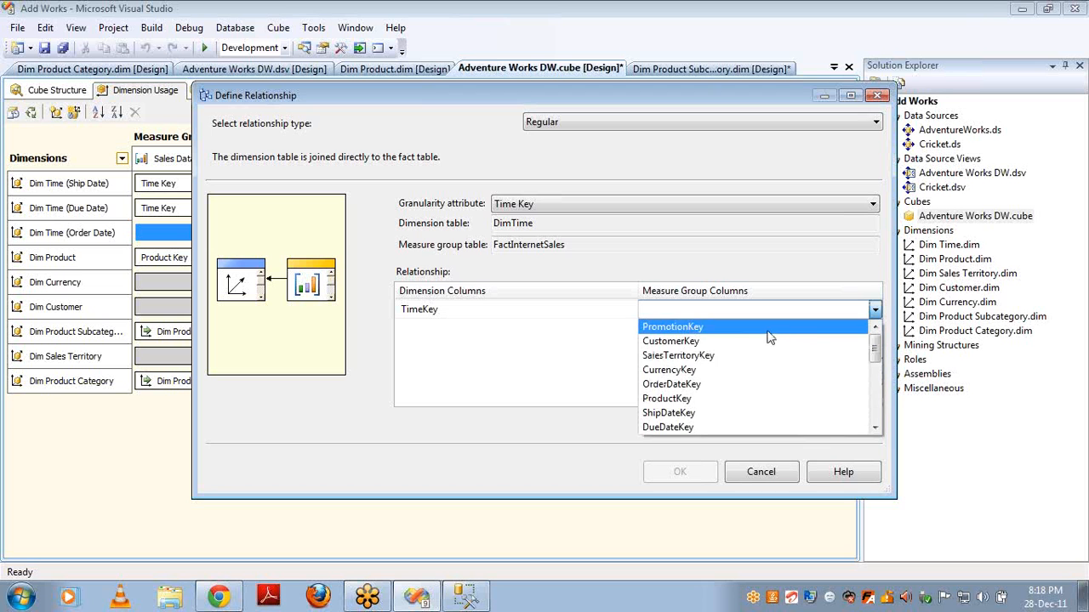
left_click(714, 389)
left_click(696, 476)
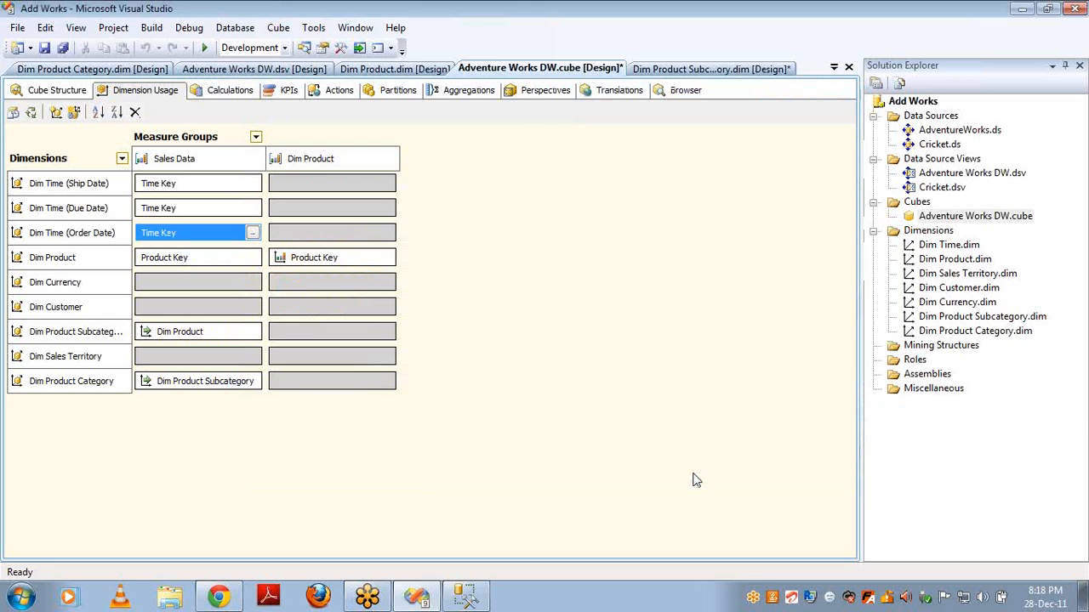
Define a Regular relationship between Dim Currency and Sales Data with granularity Currency Name and CurrencyKey mapped to CurrencyKey.
left_click(251, 283)
left_click(252, 282)
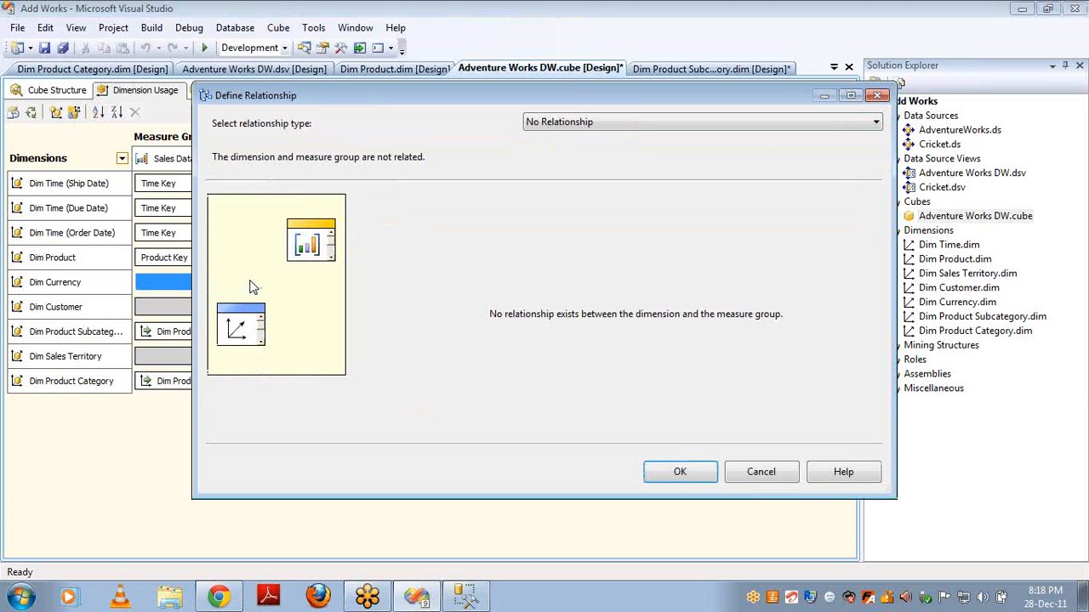
key("Down")
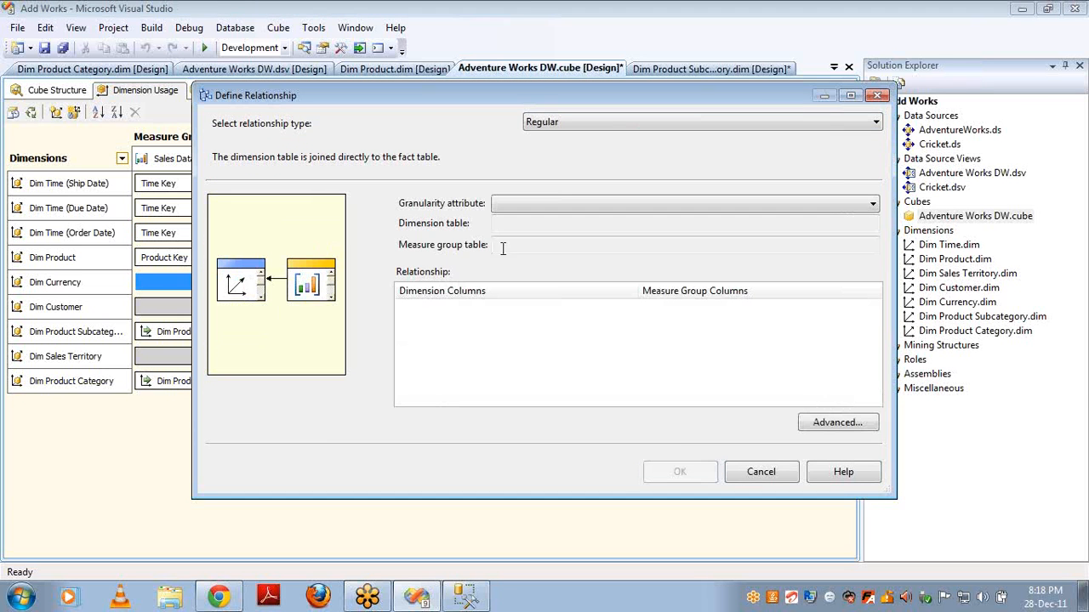
left_click(557, 202)
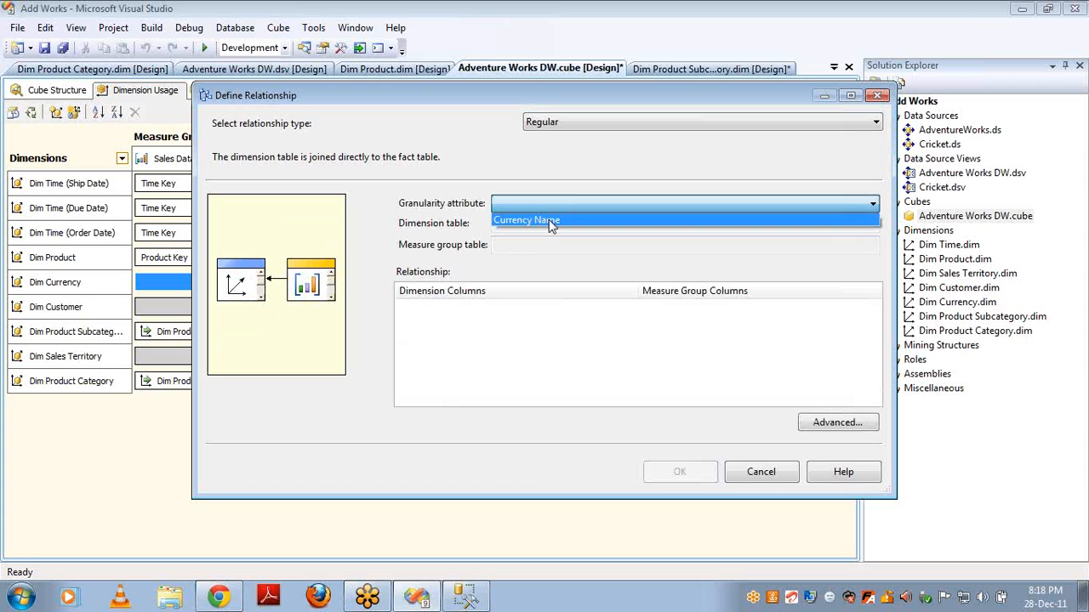
left_click(549, 220)
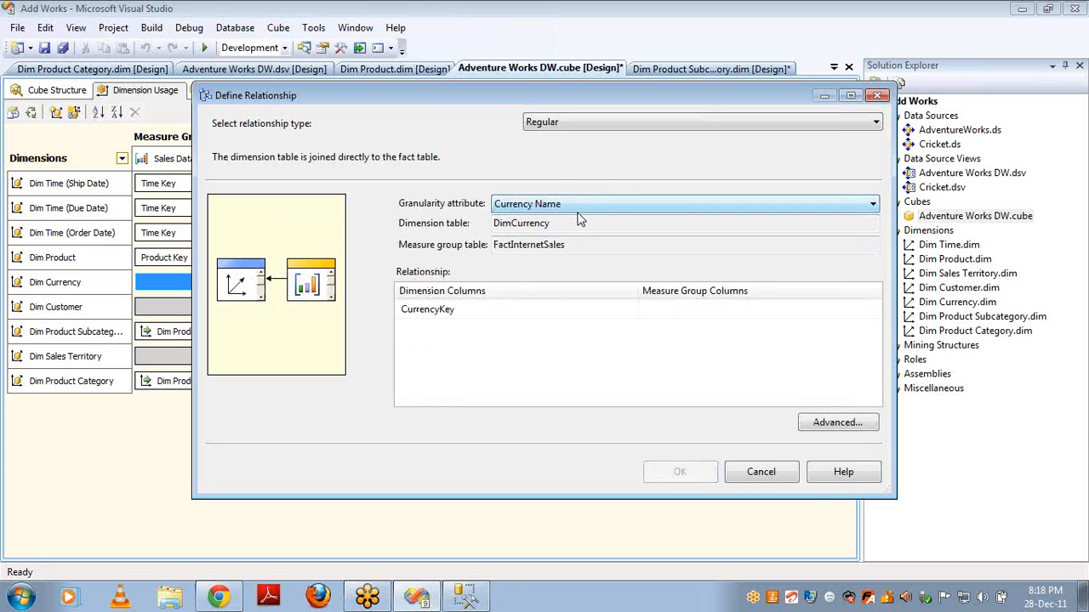
left_click(779, 309)
left_click(875, 311)
left_click(778, 325)
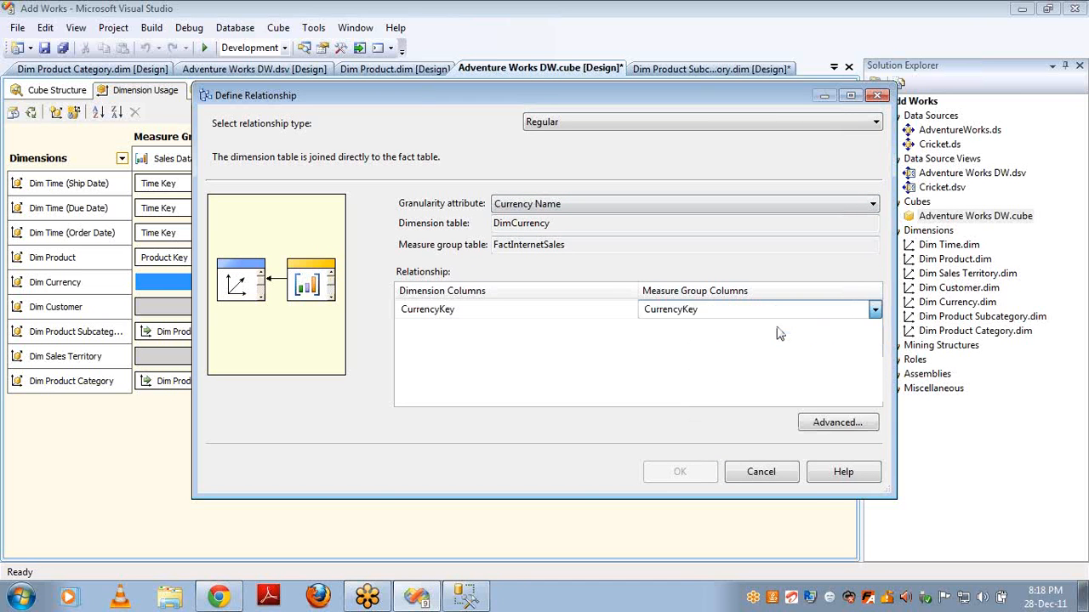
left_click(697, 473)
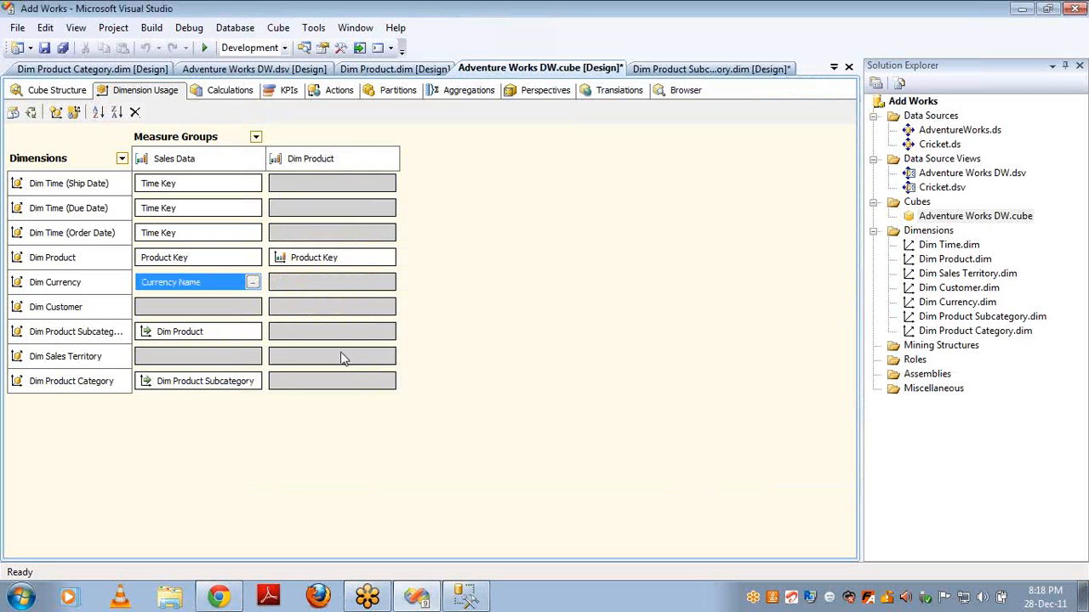
Define a Regular relationship between Dim Customer and Sales Data with granularity Customer Key mapped to CustomerKey.
left_click(253, 312)
left_click(254, 313)
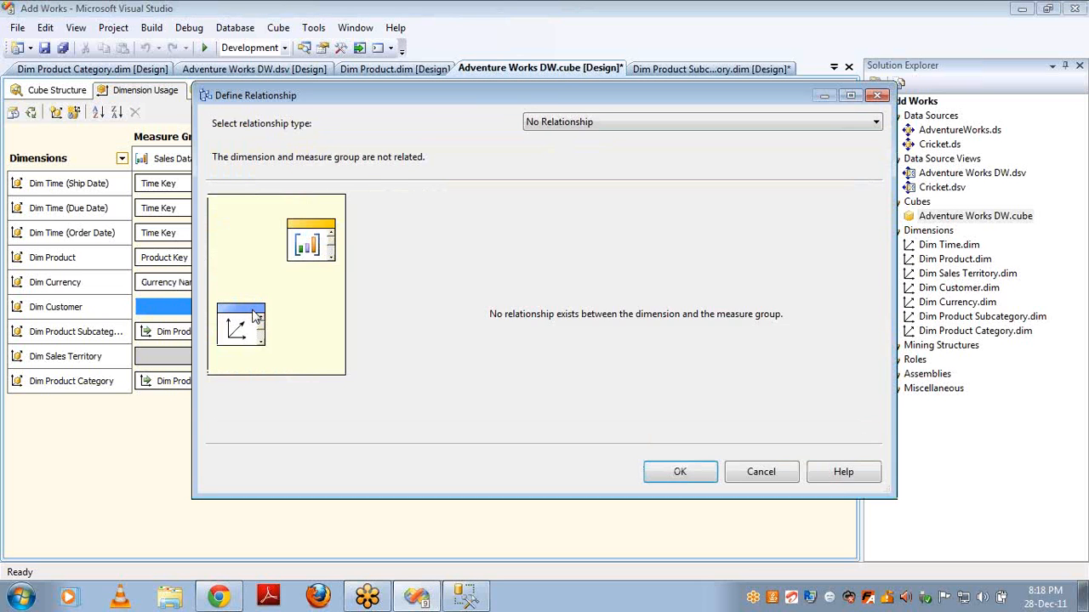
key("Down")
left_click(546, 202)
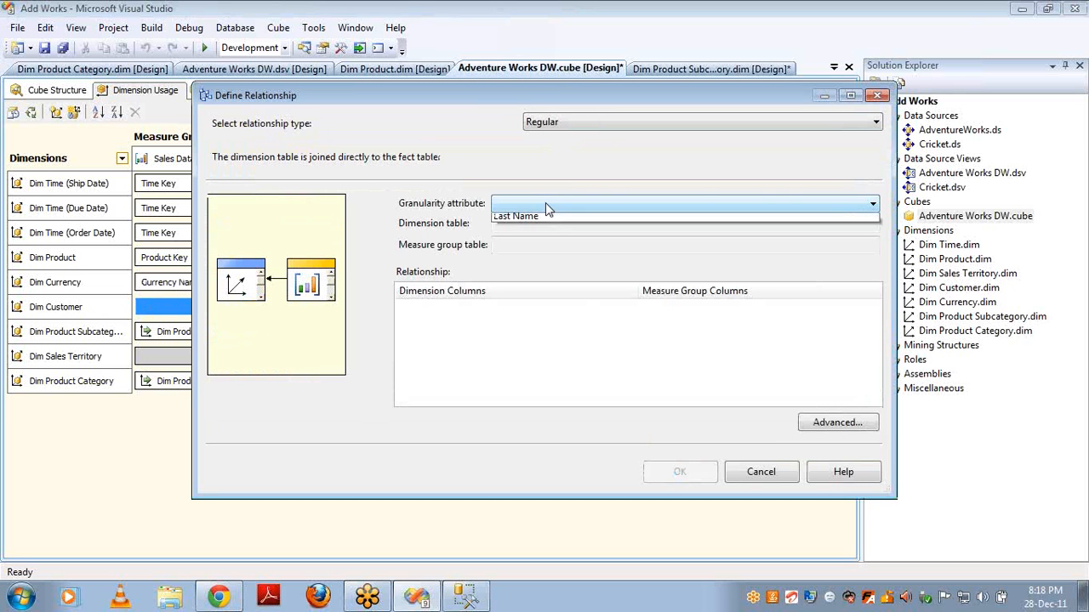
left_click(537, 220)
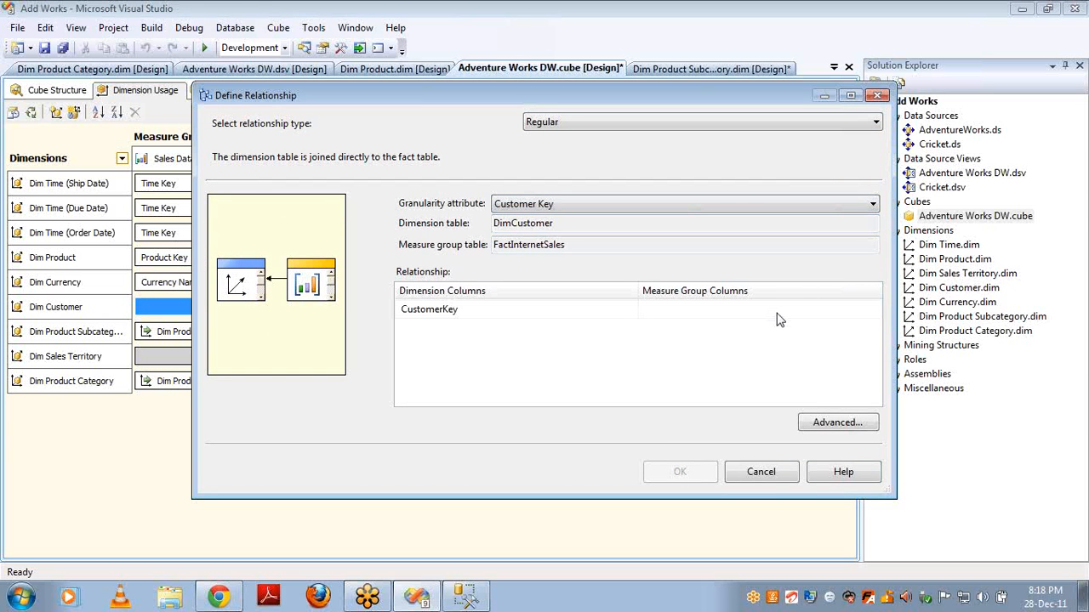
left_click(874, 310)
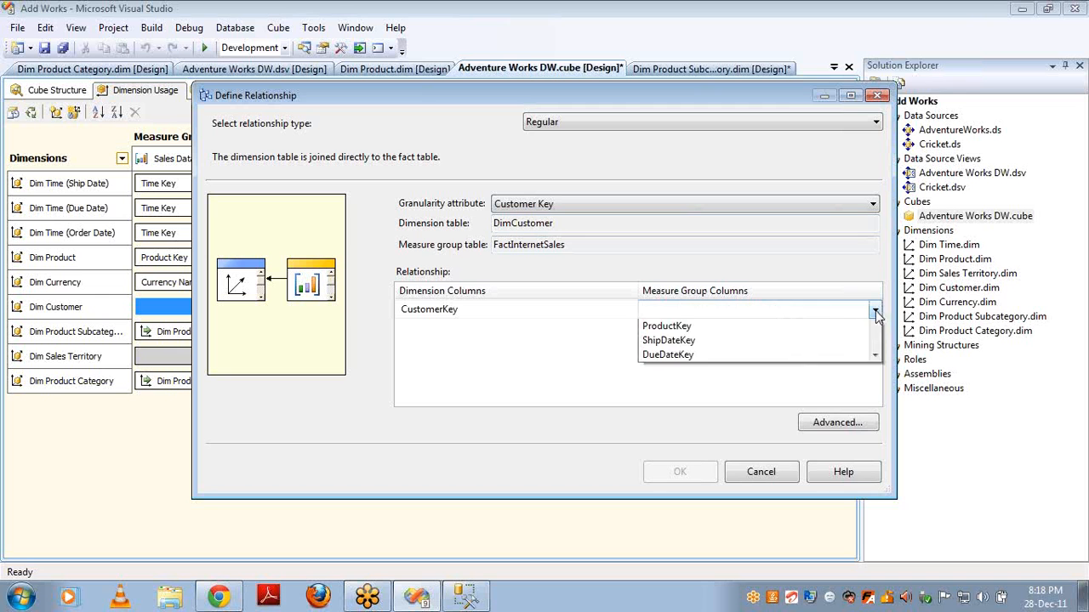
left_click(808, 330)
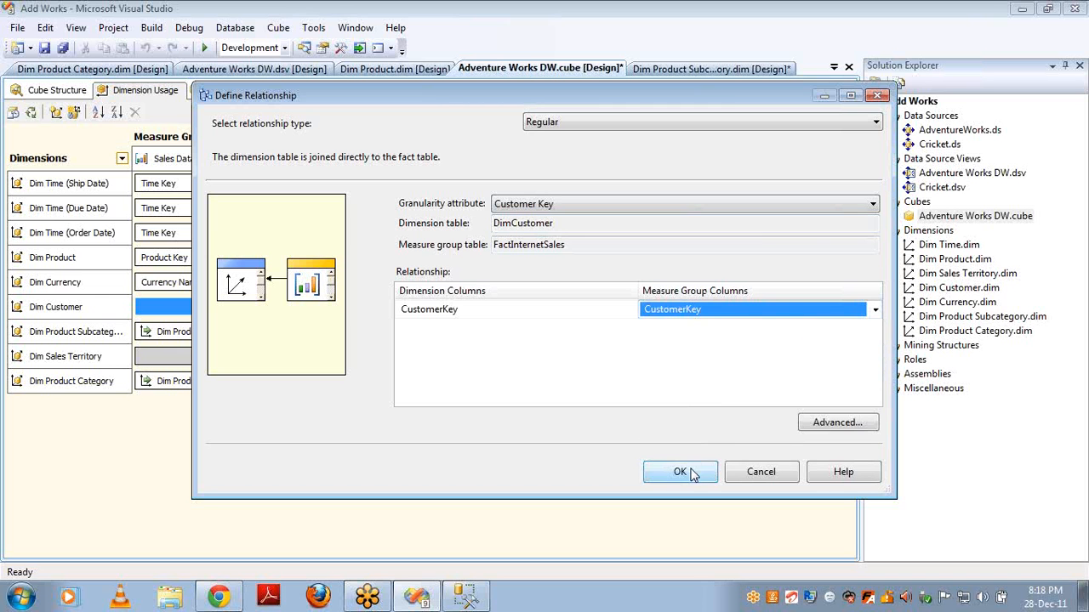
left_click(691, 473)
Define a Regular relationship between Dim Sales Territory and Sales Data with granularity Sales Territory Key mapped to SalesTerritoryKey.
left_click(248, 356)
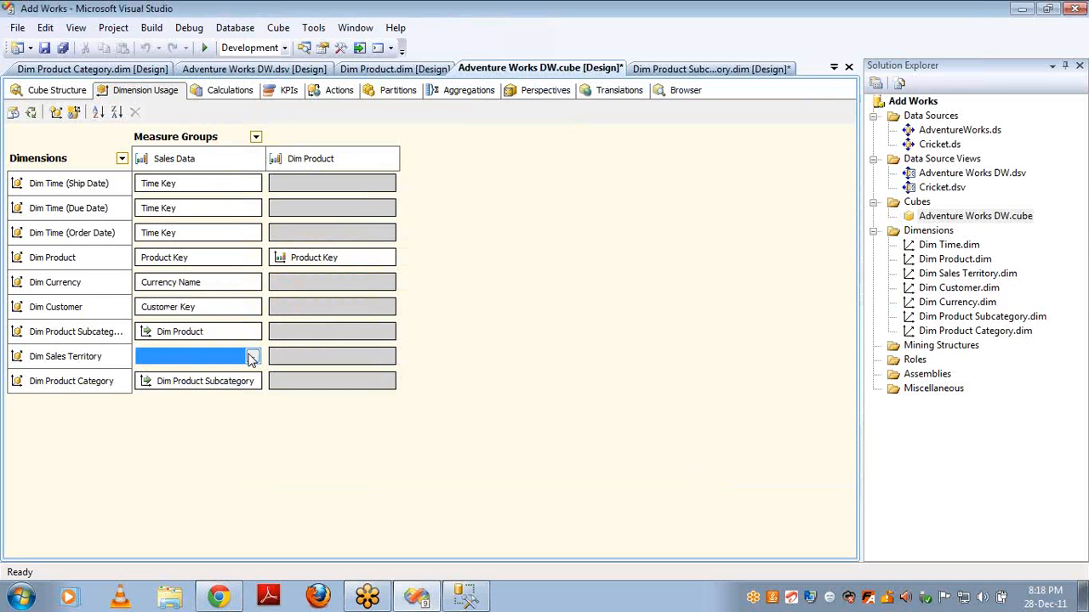
left_click(253, 357)
key("Down")
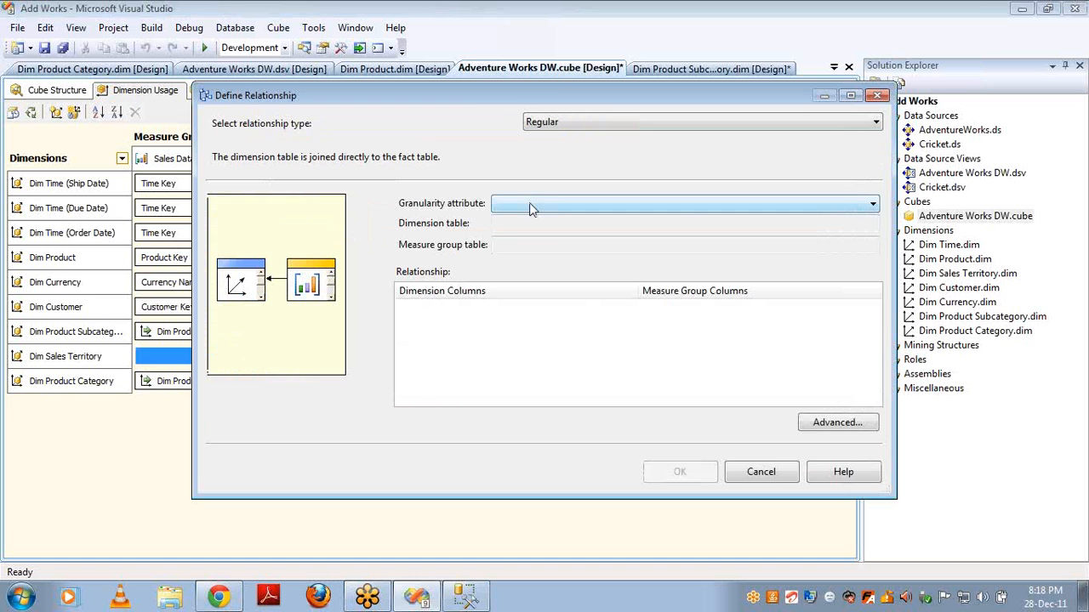
left_click(531, 204)
left_click(532, 221)
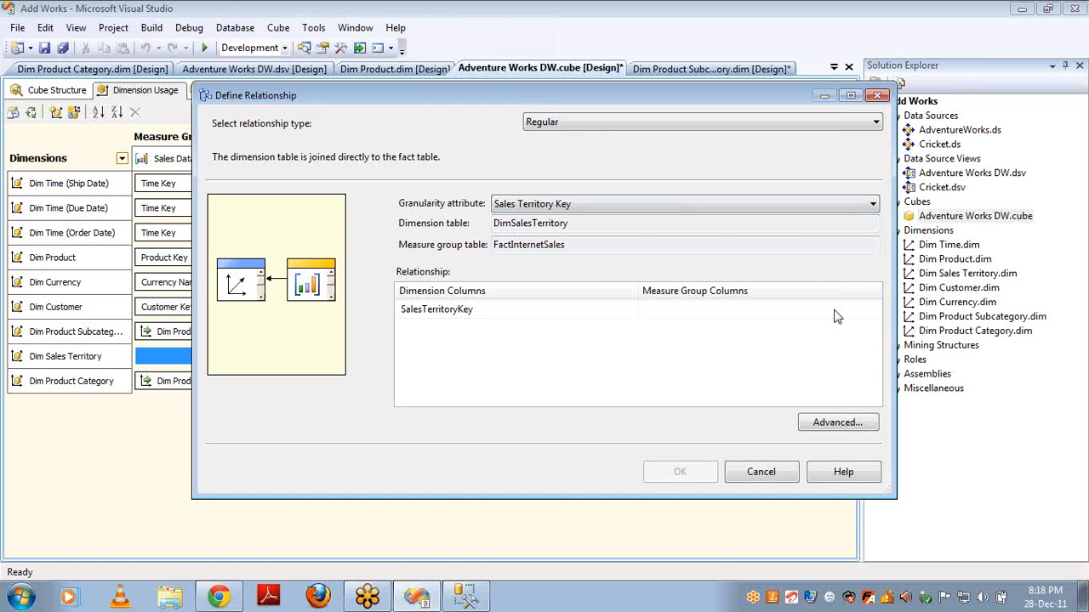
left_click(838, 313)
left_click(874, 311)
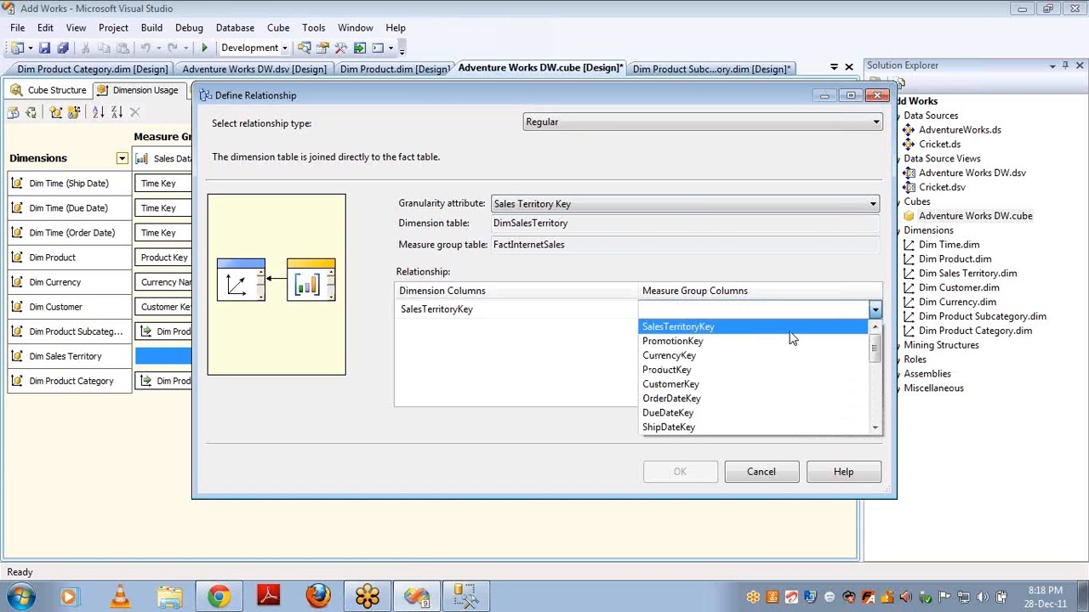
left_click(790, 327)
left_click(683, 470)
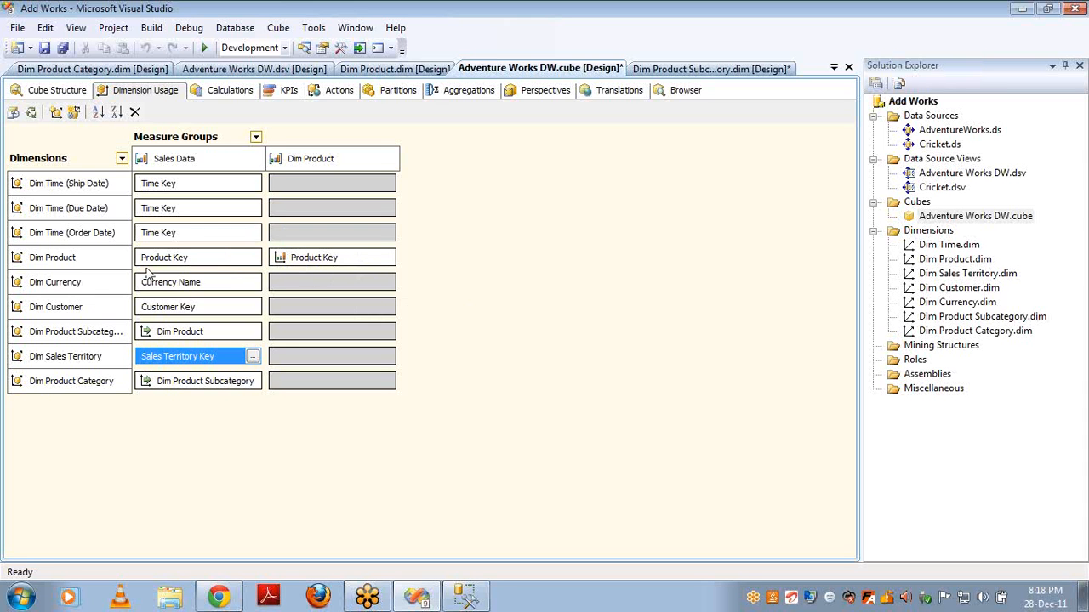
Define a materialized Referenced relationship from Dim Product Subcategory to the Dim Product measure group through Dim Product, using Product Subcategory Key for both attributes.
left_click(89, 331)
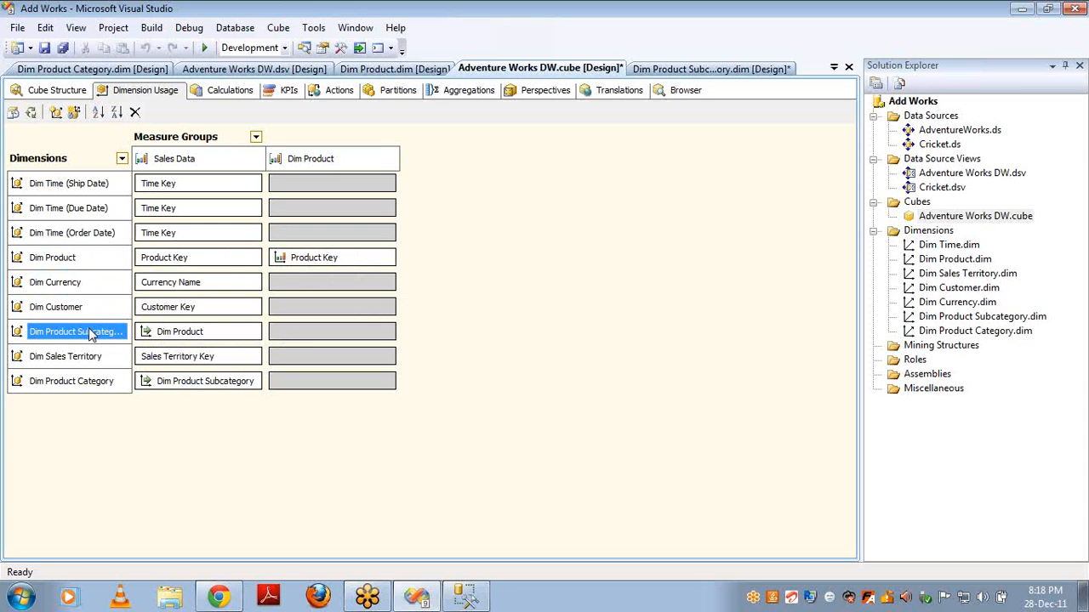
left_click(362, 342)
left_click(386, 333)
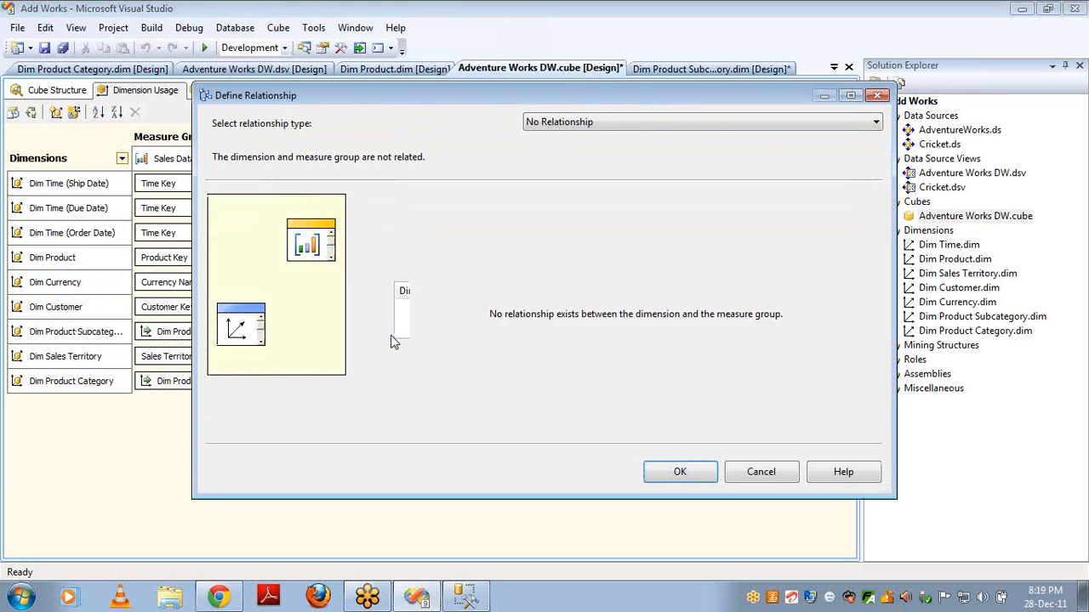
key("Down")
key("Down")
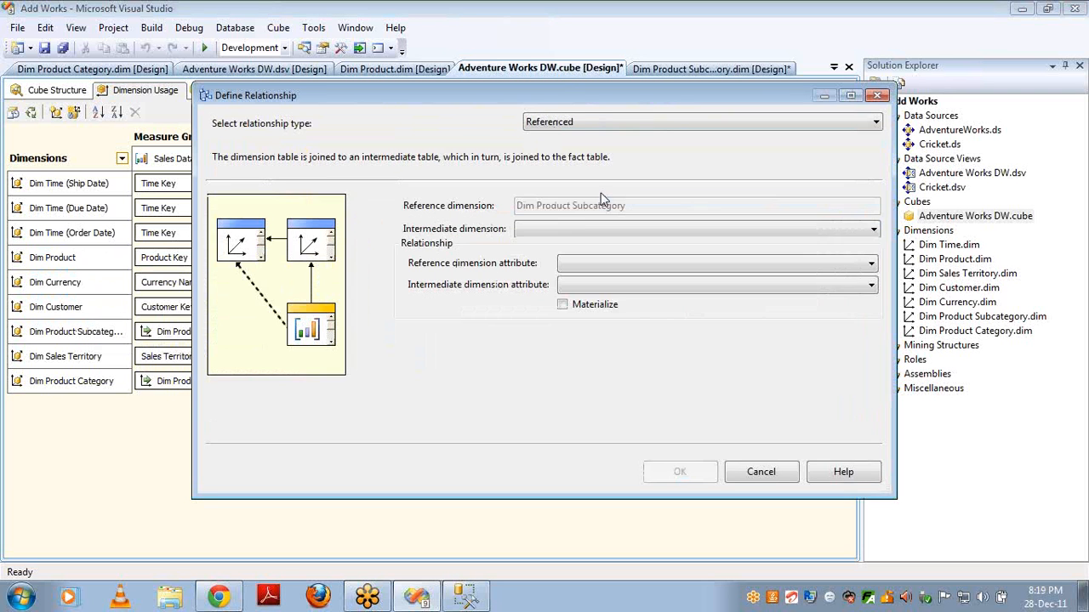
left_click(571, 230)
left_click(561, 245)
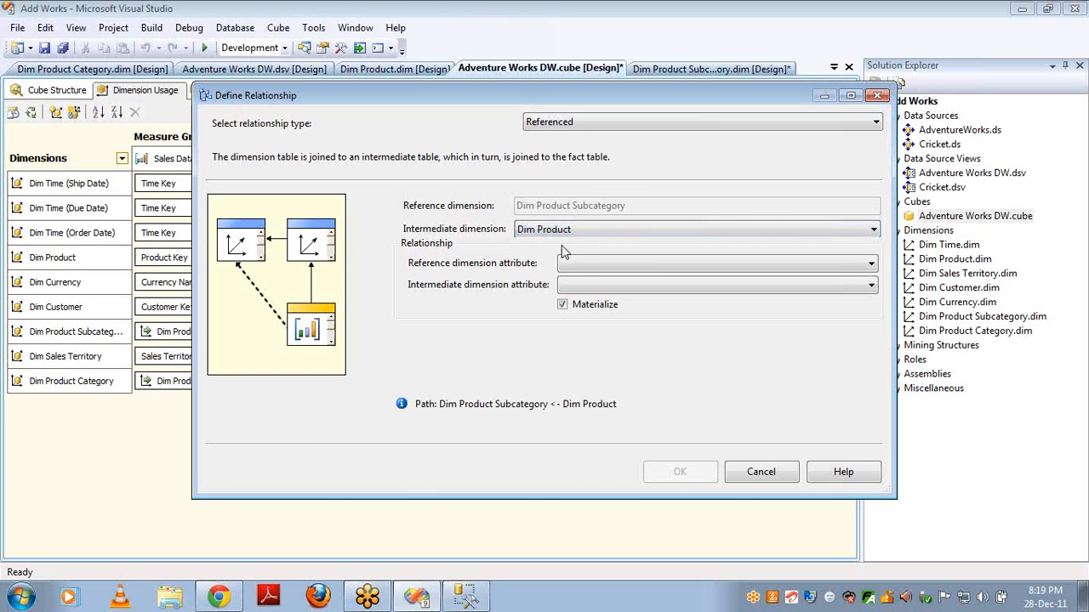
left_click(577, 269)
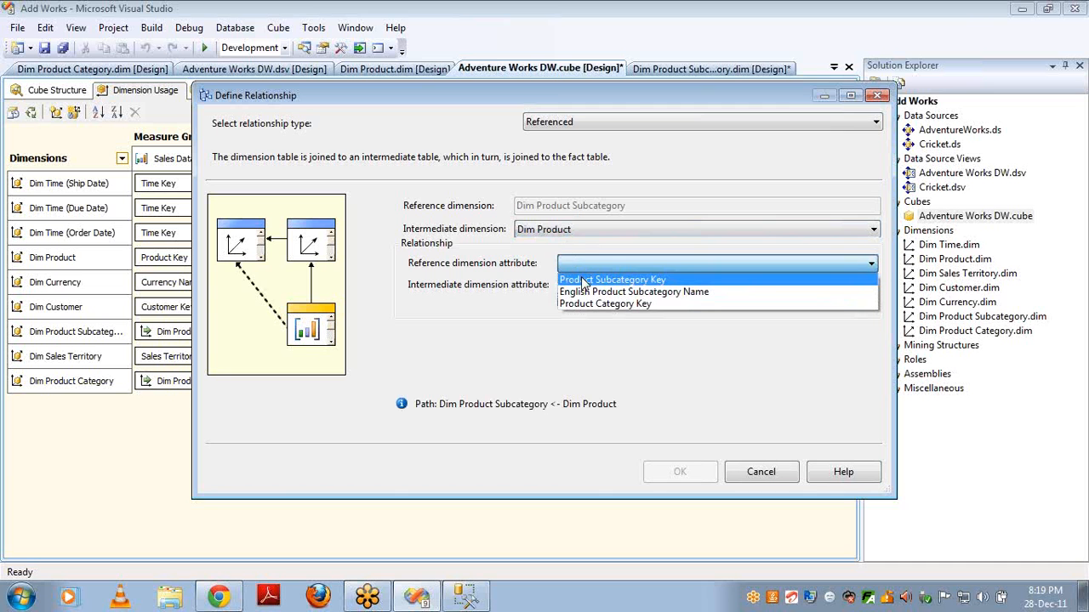
left_click(581, 279)
left_click(585, 285)
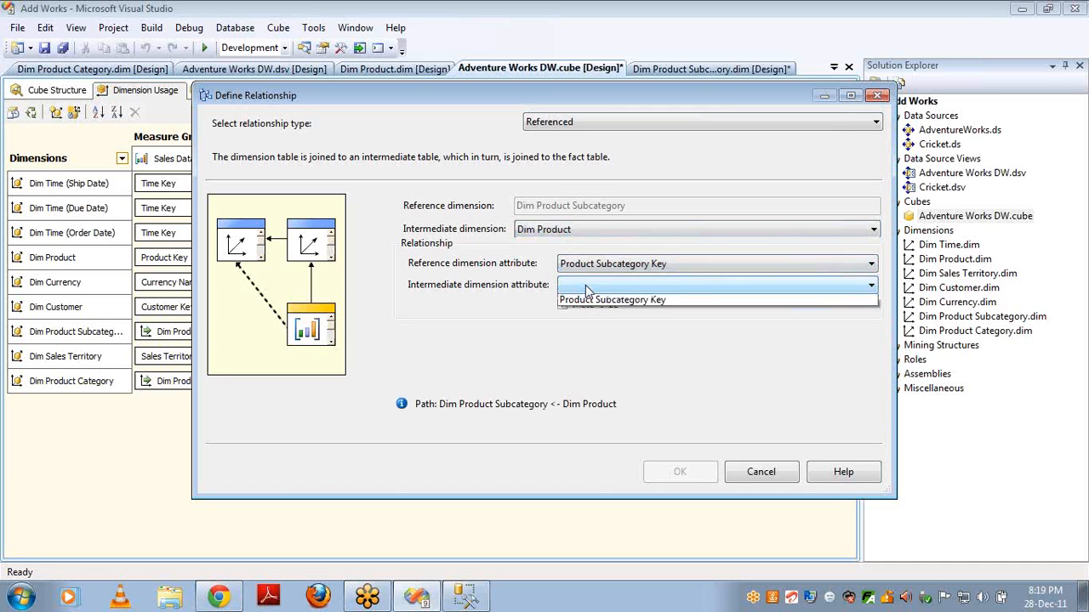
left_click(589, 313)
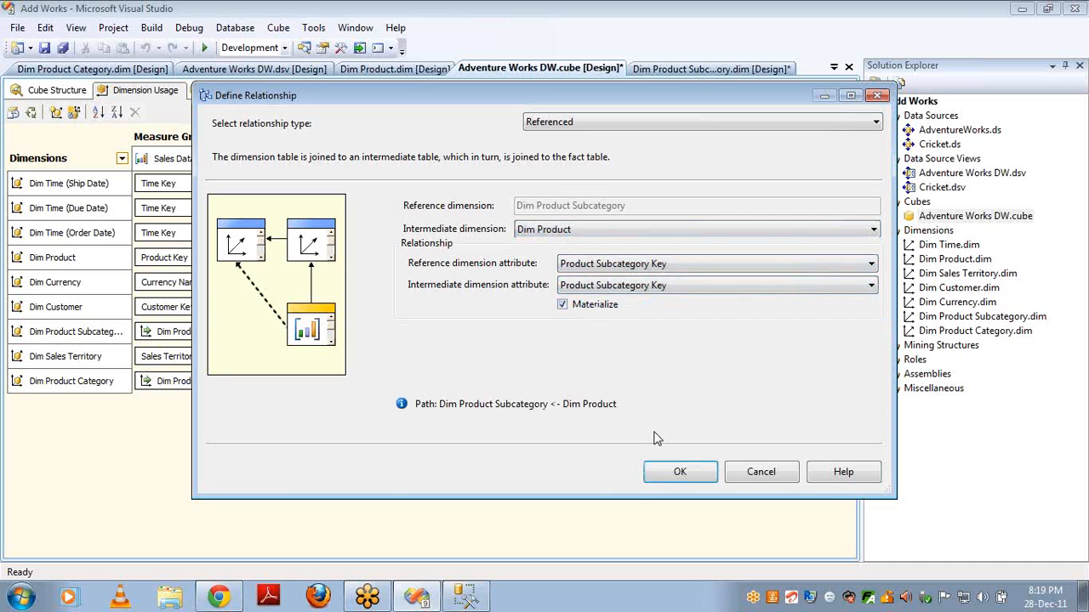
left_click(667, 474)
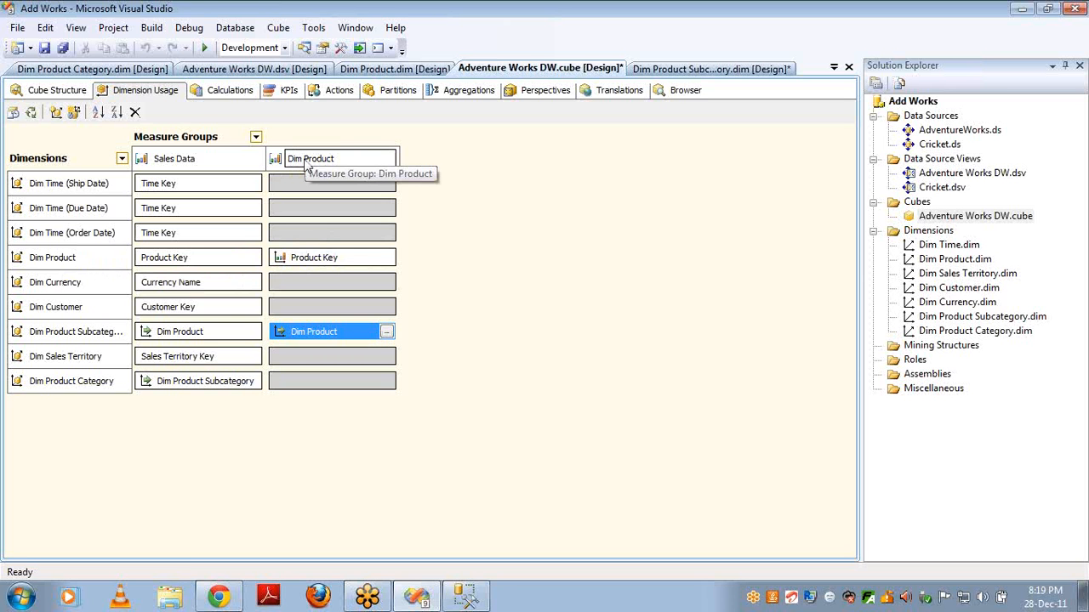
Examine how the Dim Product and Dim Product Subcategory dimensions relate to the Dim Product measure group.
mouse_move(357, 336)
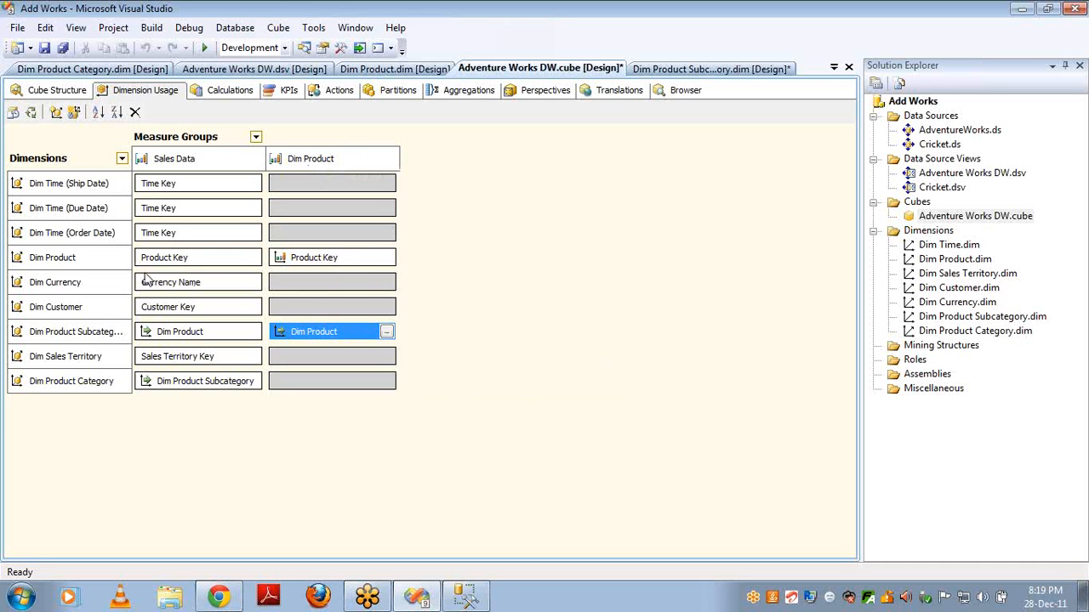
mouse_move(178, 261)
mouse_move(326, 262)
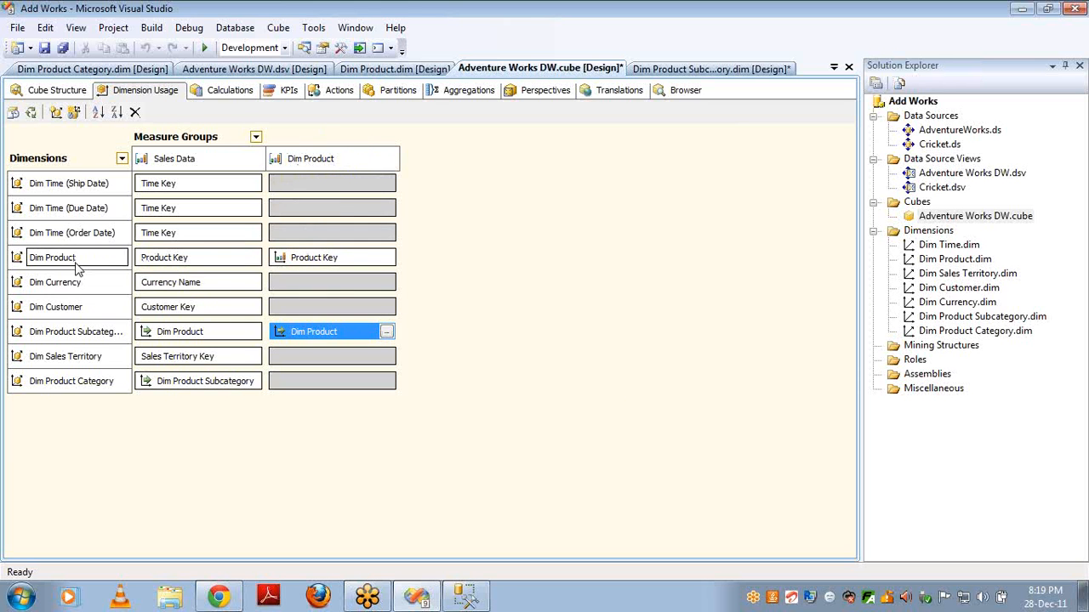
left_click_drag(78, 266, 91, 333)
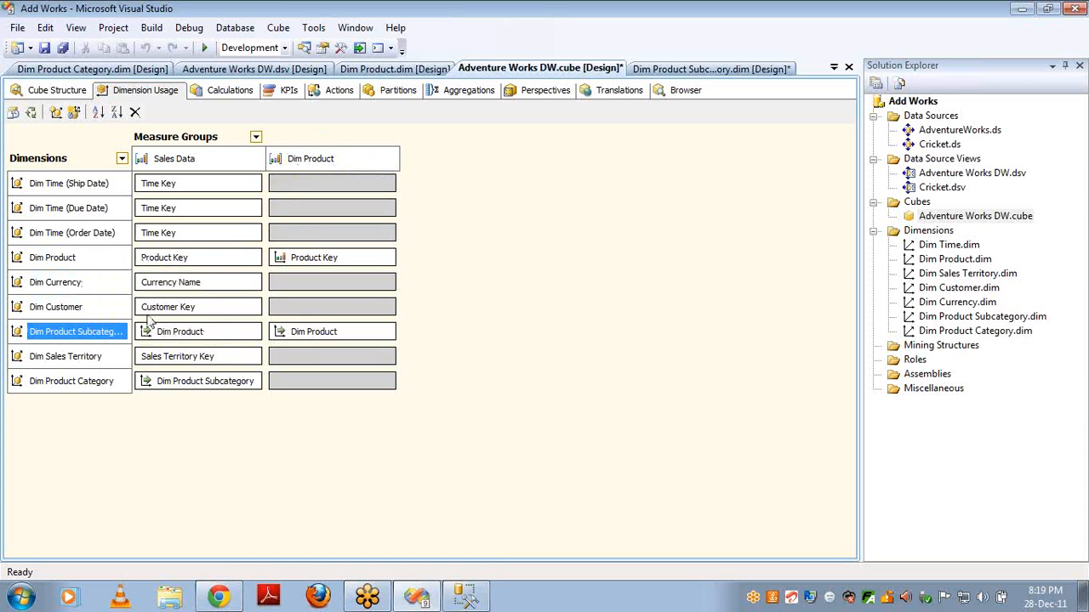
left_click(62, 264)
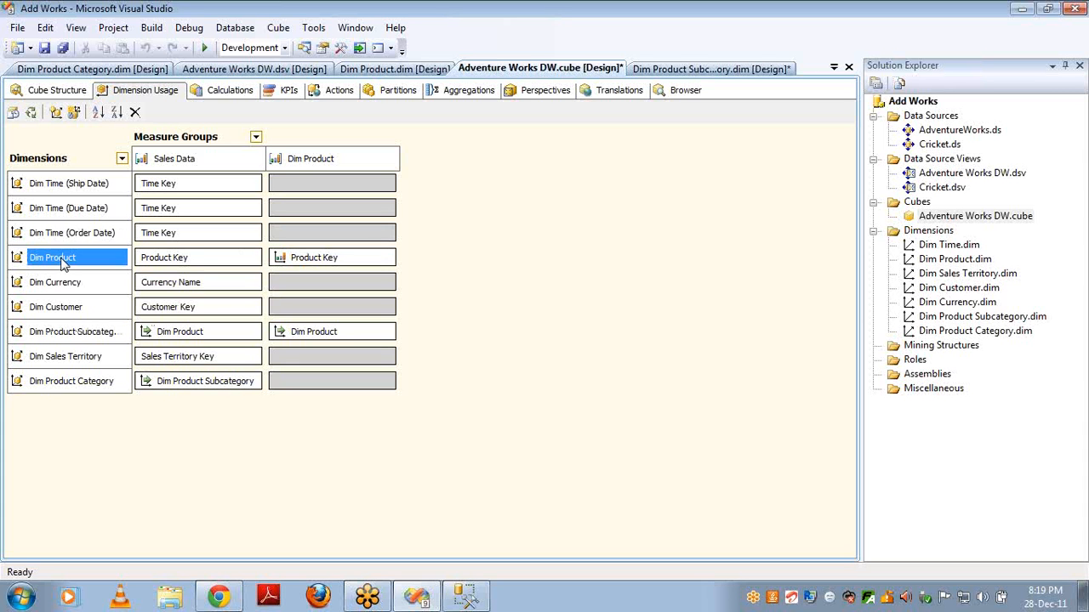
left_click(320, 162)
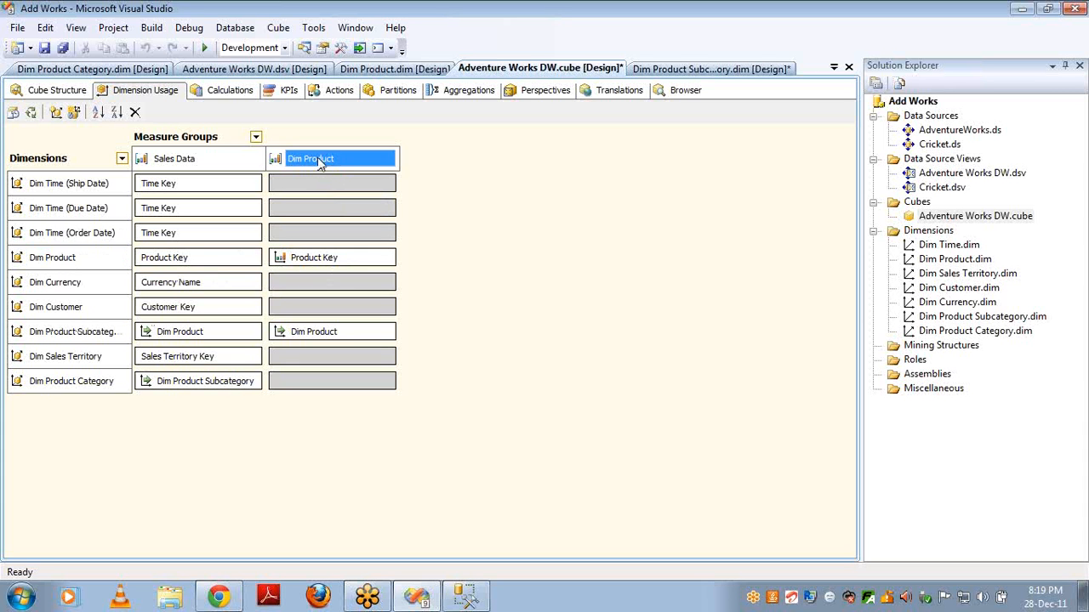
left_click(347, 264)
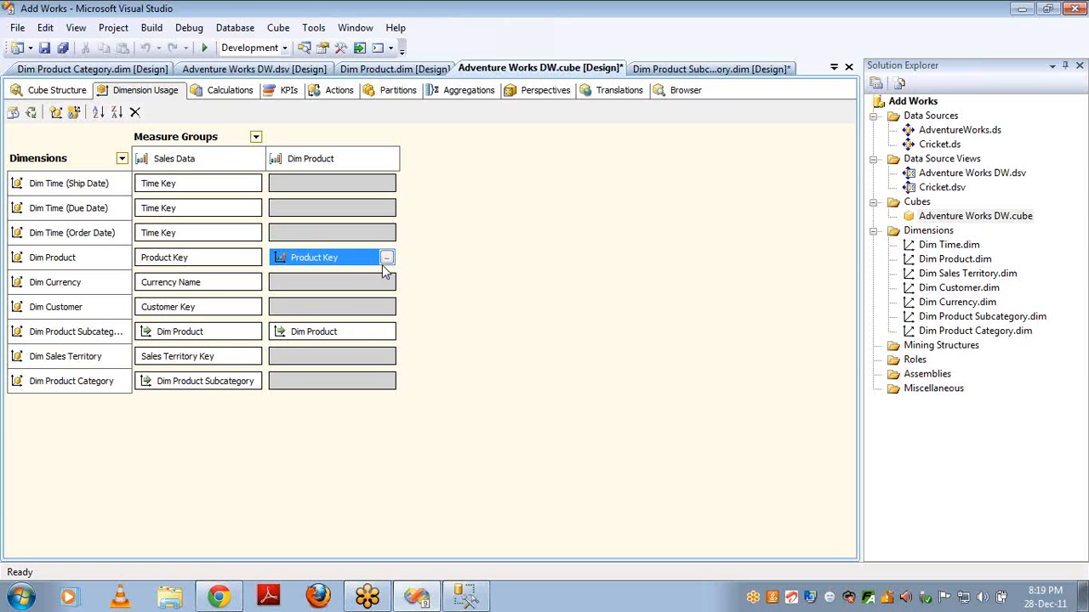
left_click(93, 336)
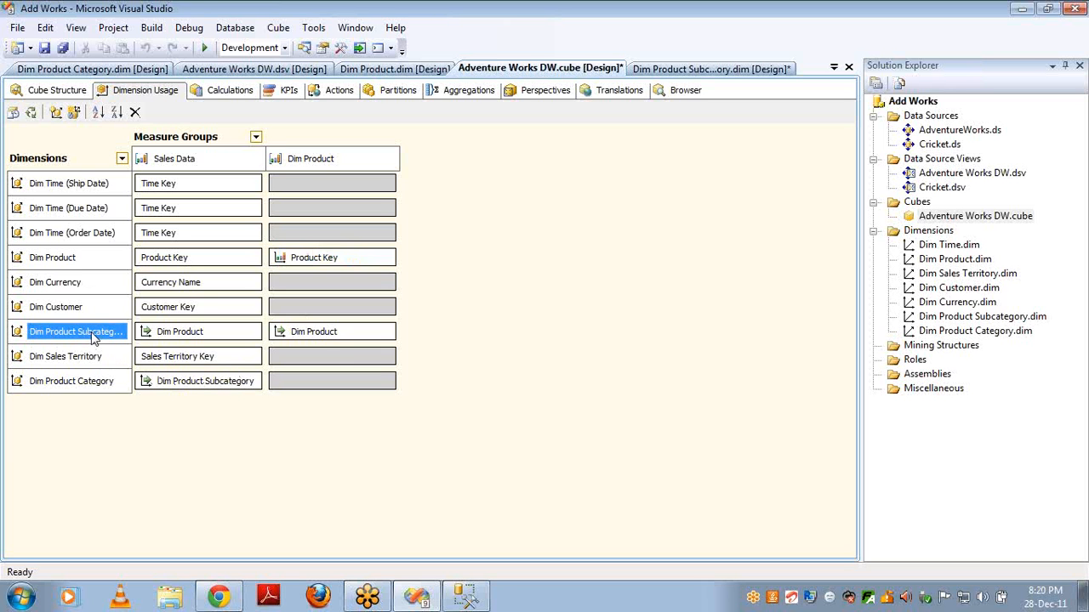
left_click(71, 262)
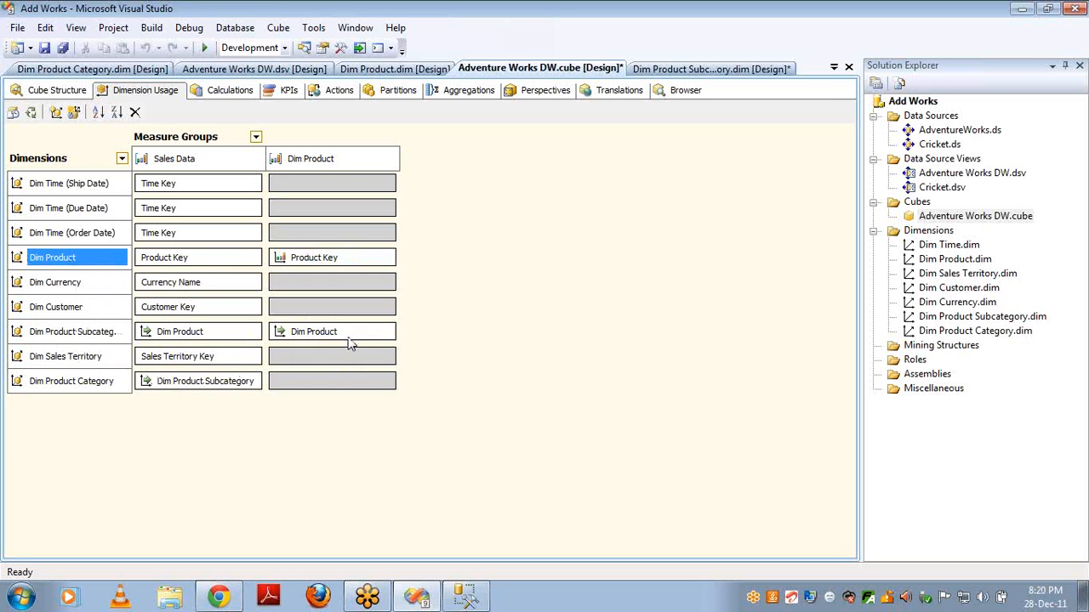
Define a materialized Referenced relationship from Dim Product Category to the Dim Product measure group through Dim Product Subcategory, using Product Category Key for both attributes.
left_click(357, 379)
left_click(385, 382)
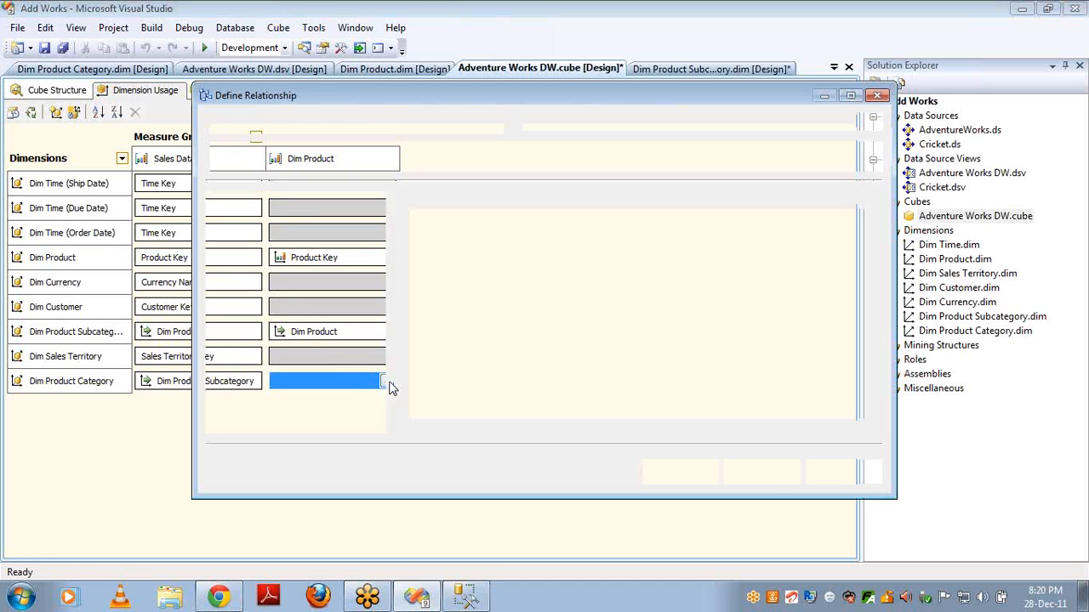
key("Down")
key("Down")
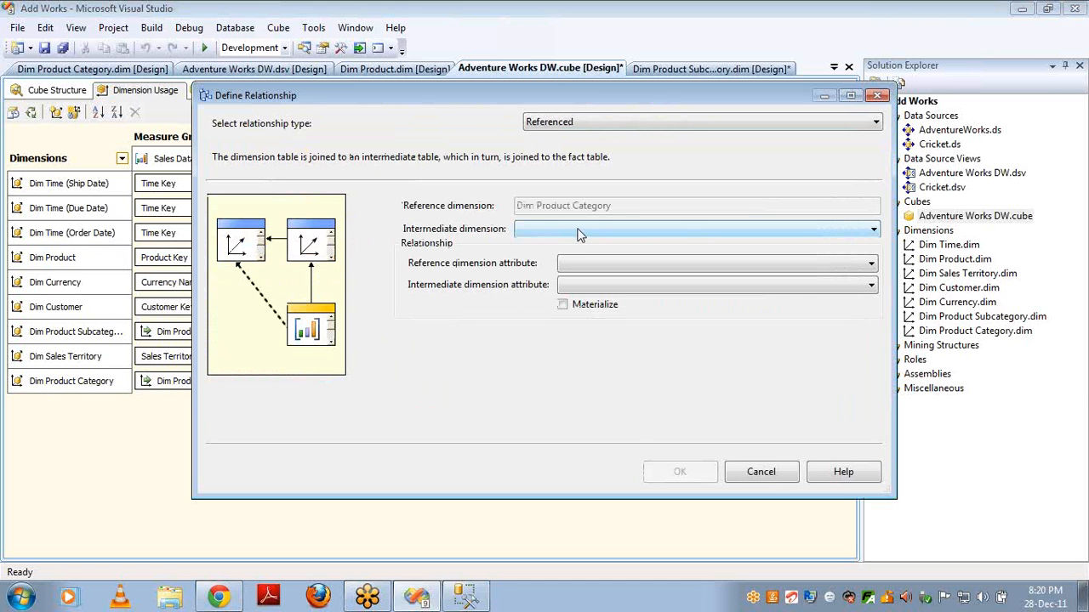
left_click(577, 235)
left_click(572, 257)
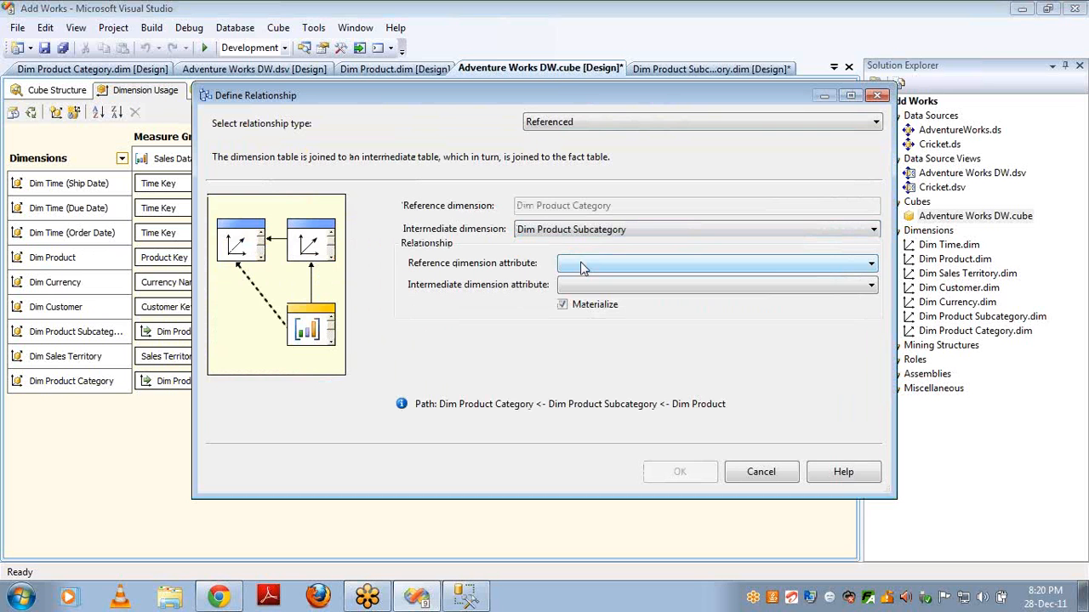
left_click(583, 268)
left_click(585, 281)
left_click(596, 286)
left_click(594, 314)
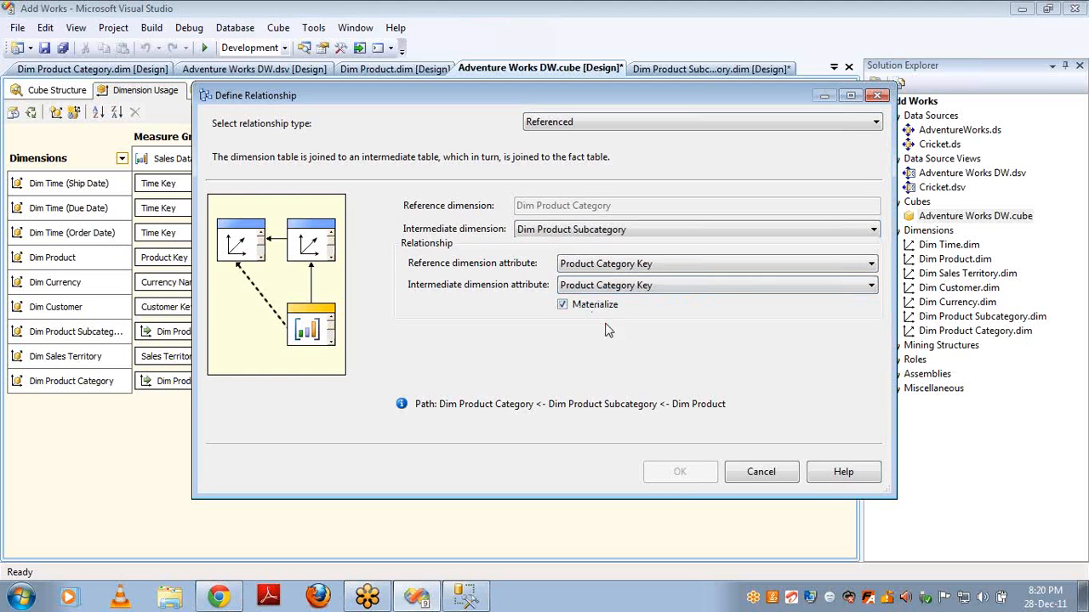
left_click(679, 472)
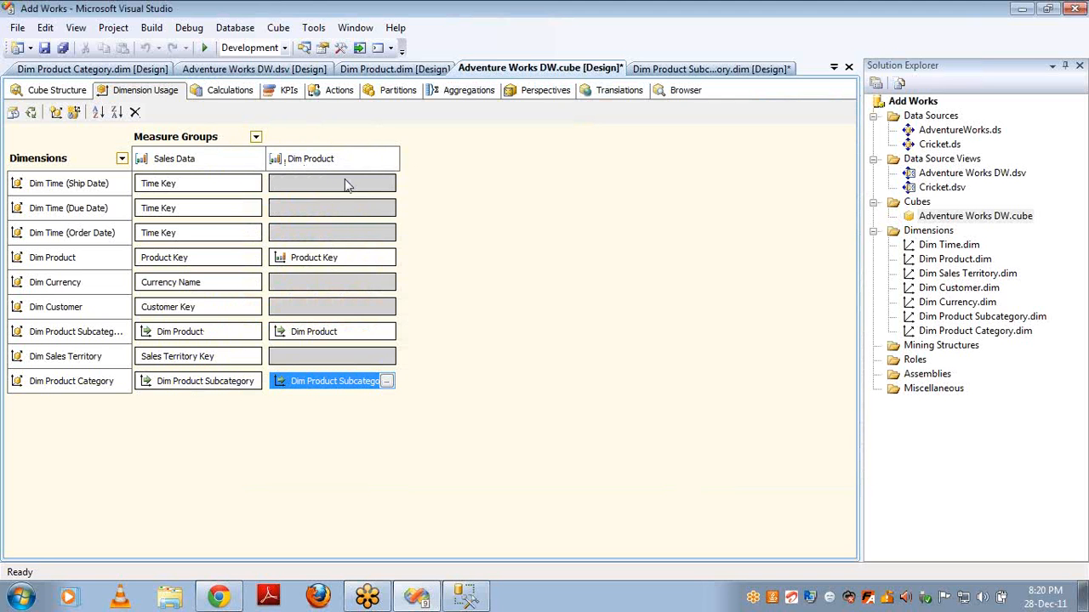
Build and deploy the project, and run Process Full on the Adventure Works DW cube.
left_click(31, 113)
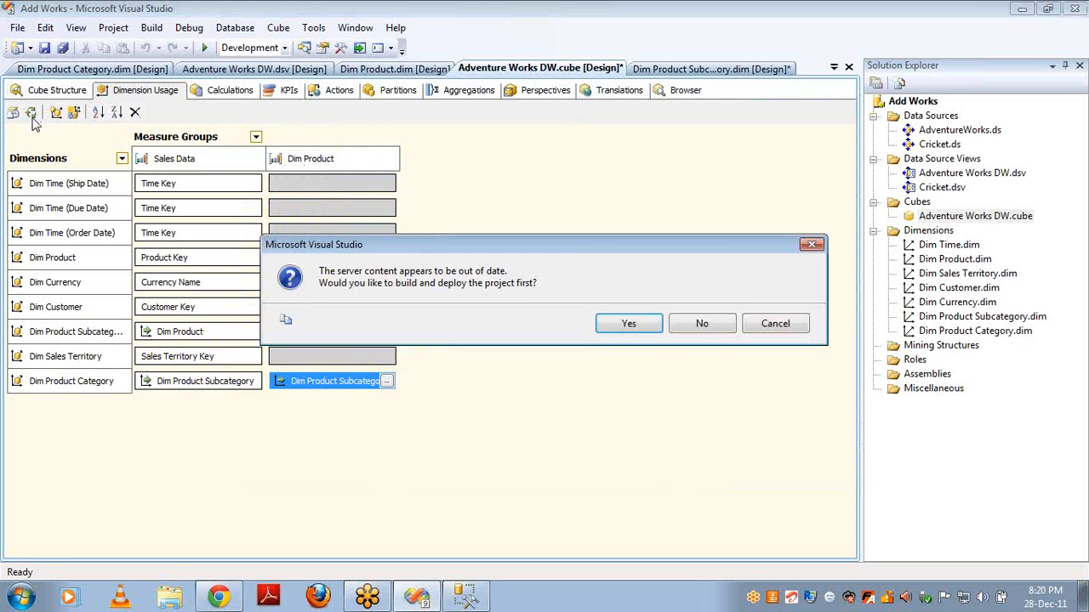
key("Return")
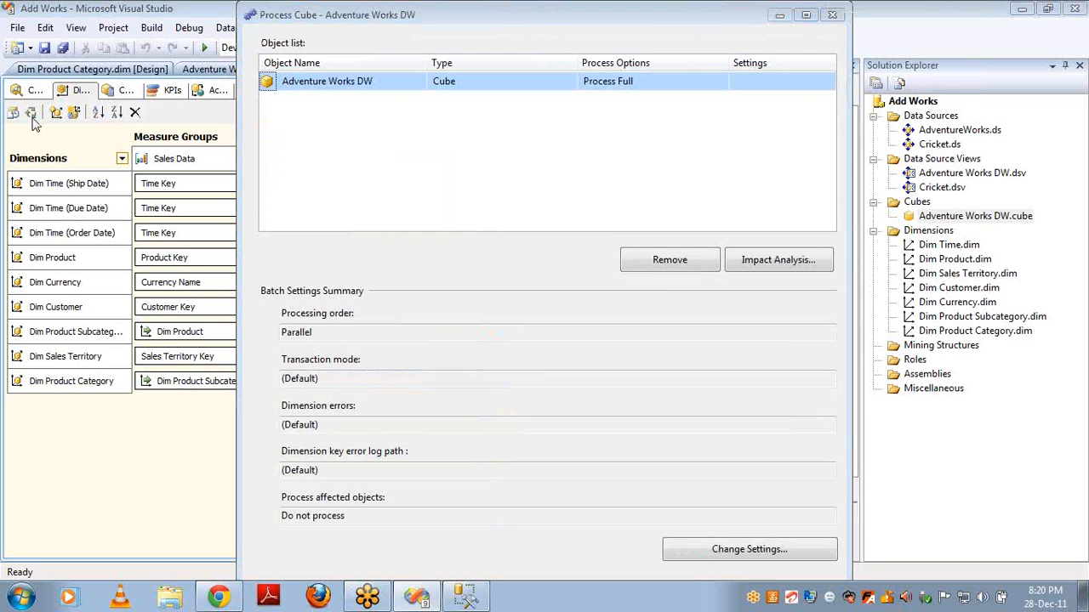
key("Return")
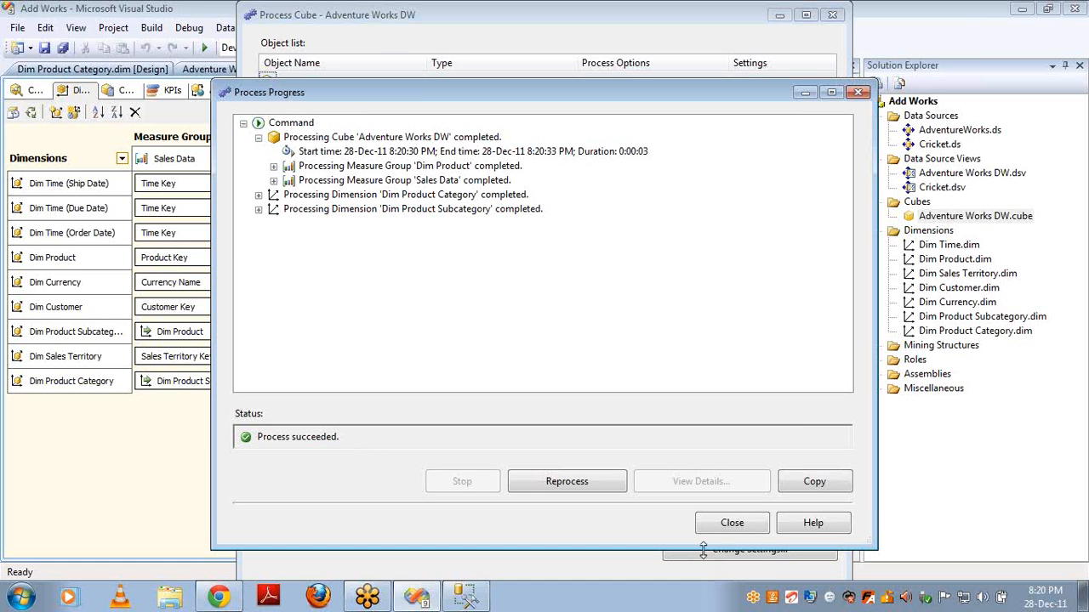
left_click(732, 524)
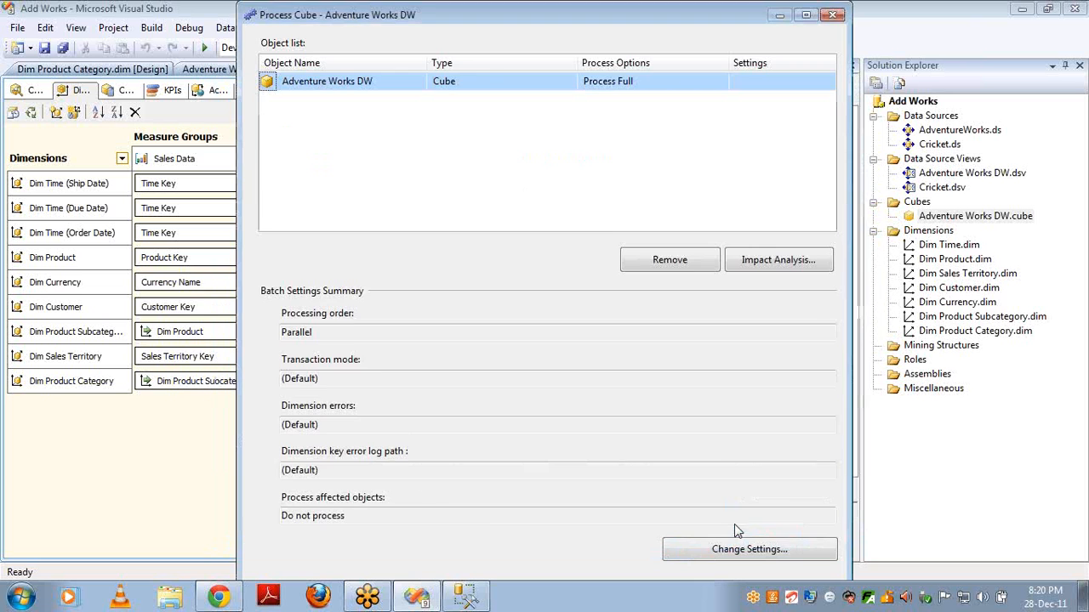
left_click(833, 15)
Open the cube browser, reconnect it to the reprocessed cube and clear the existing Sales Amount results.
left_click(439, 90)
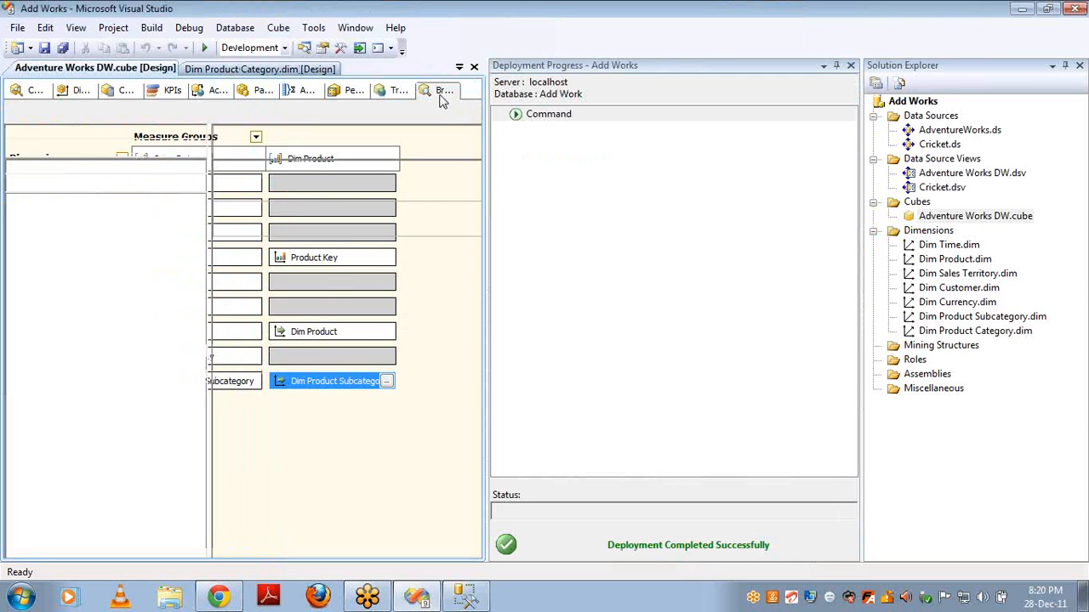
left_click(849, 64)
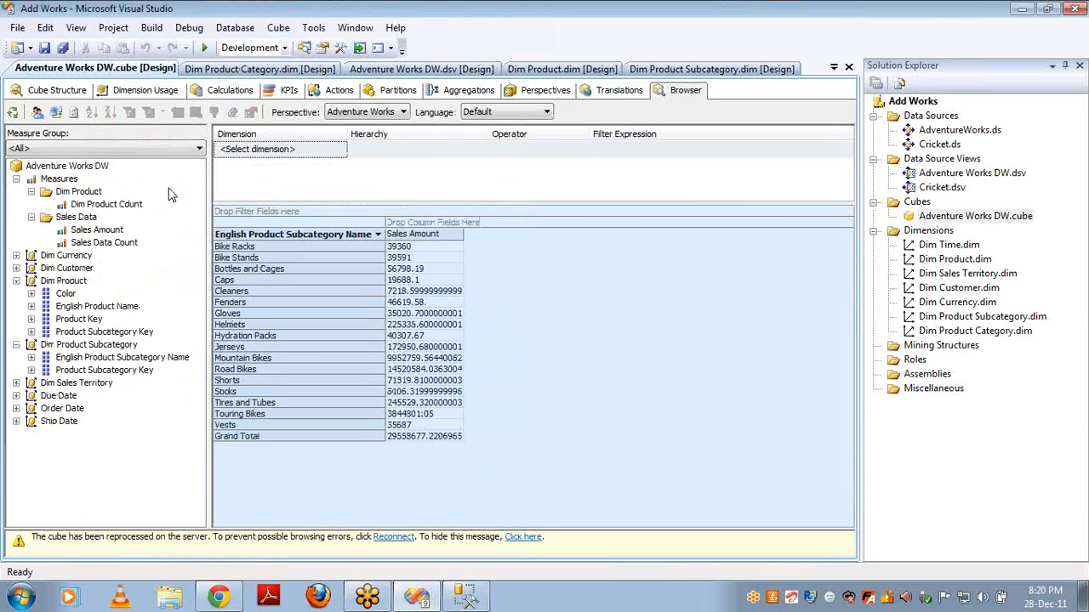
left_click(56, 113)
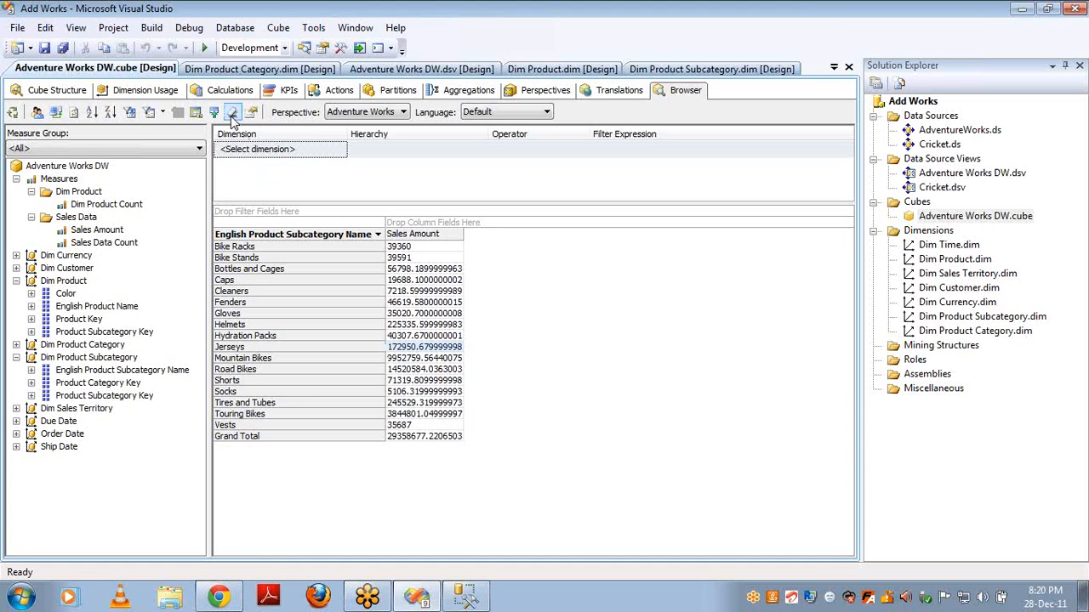
left_click(232, 112)
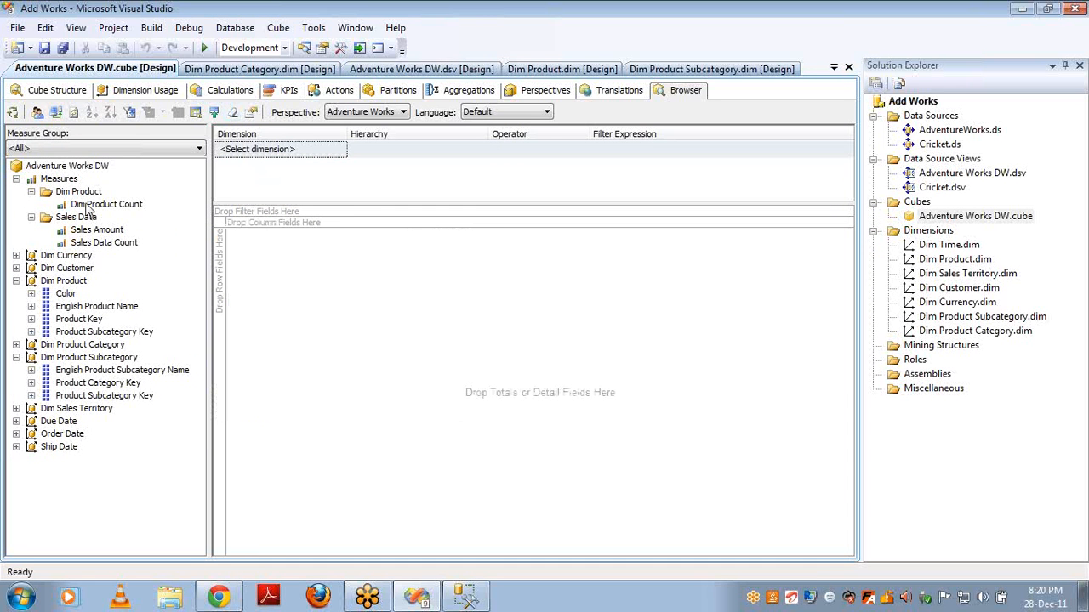
Break down Dim Product Count by English Product Name, and replace that row field with English Product Subcategory Name.
left_click_drag(94, 205, 305, 271)
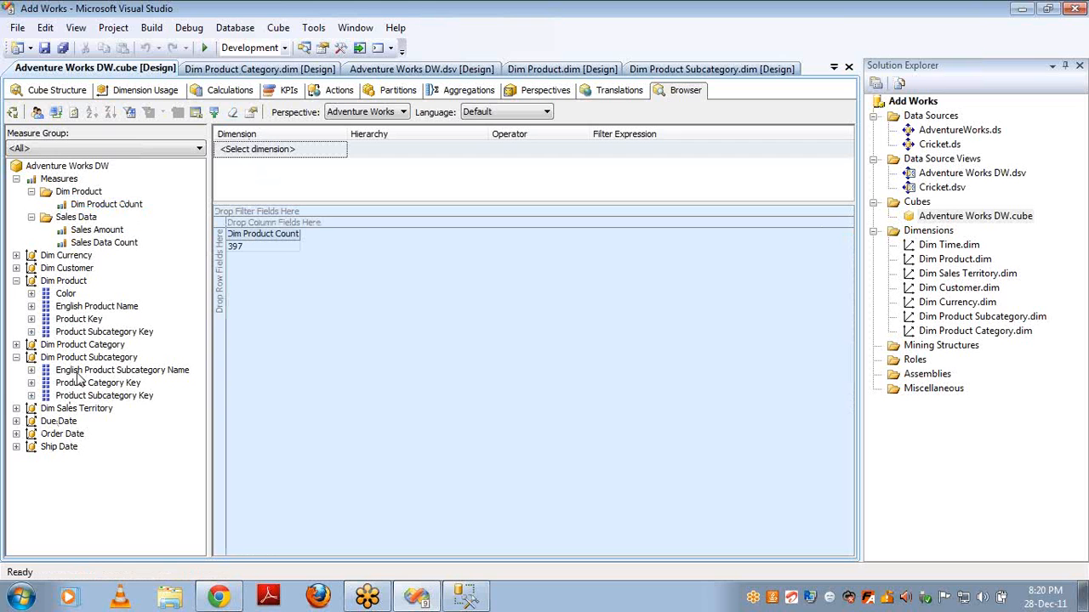
left_click_drag(66, 308, 217, 313)
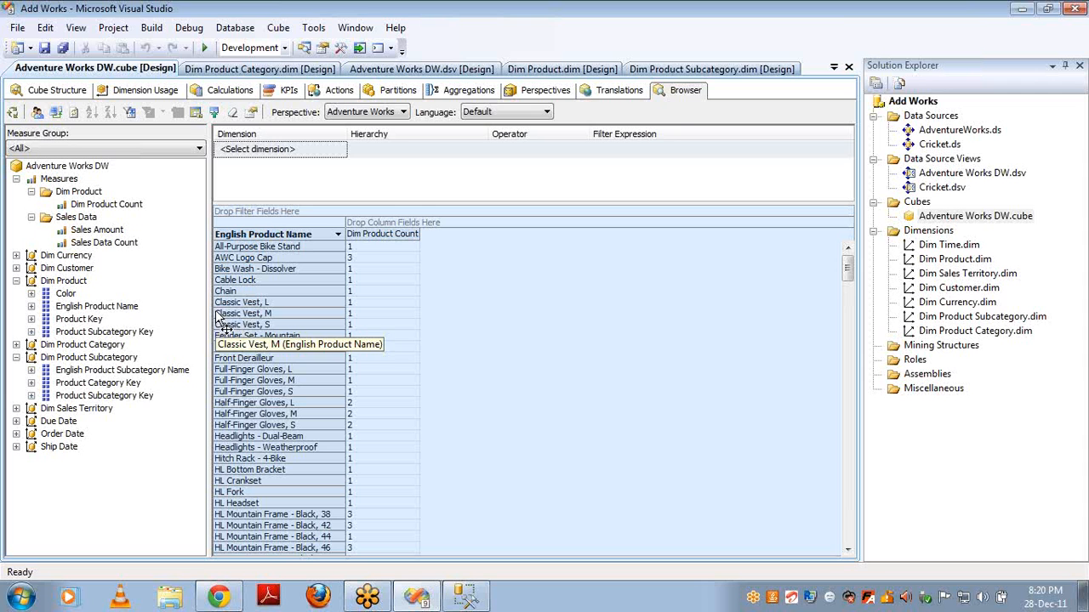
left_click(296, 234)
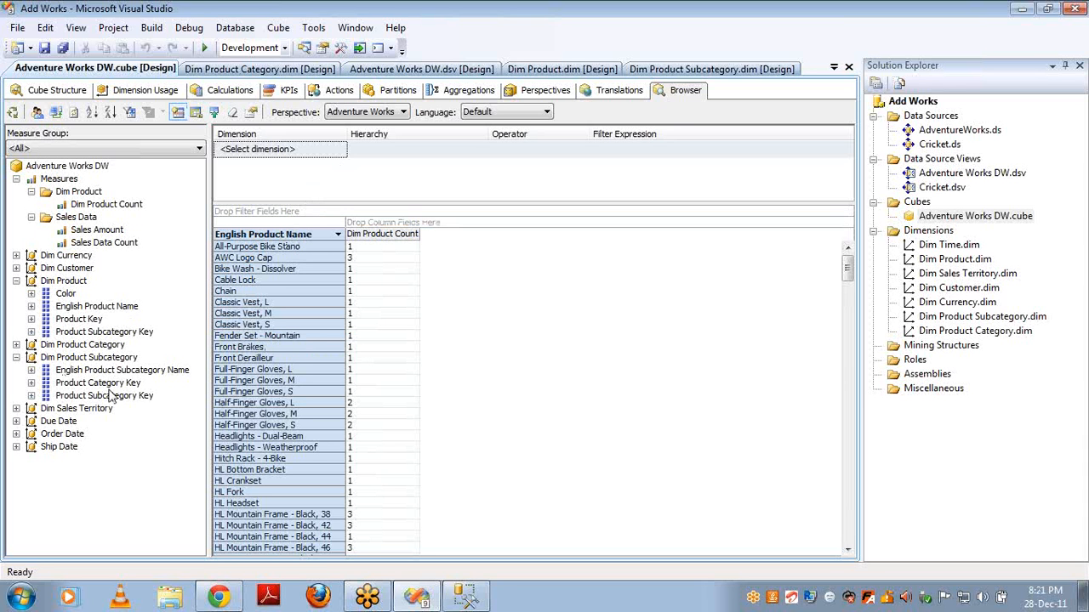
left_click_drag(101, 371, 220, 366)
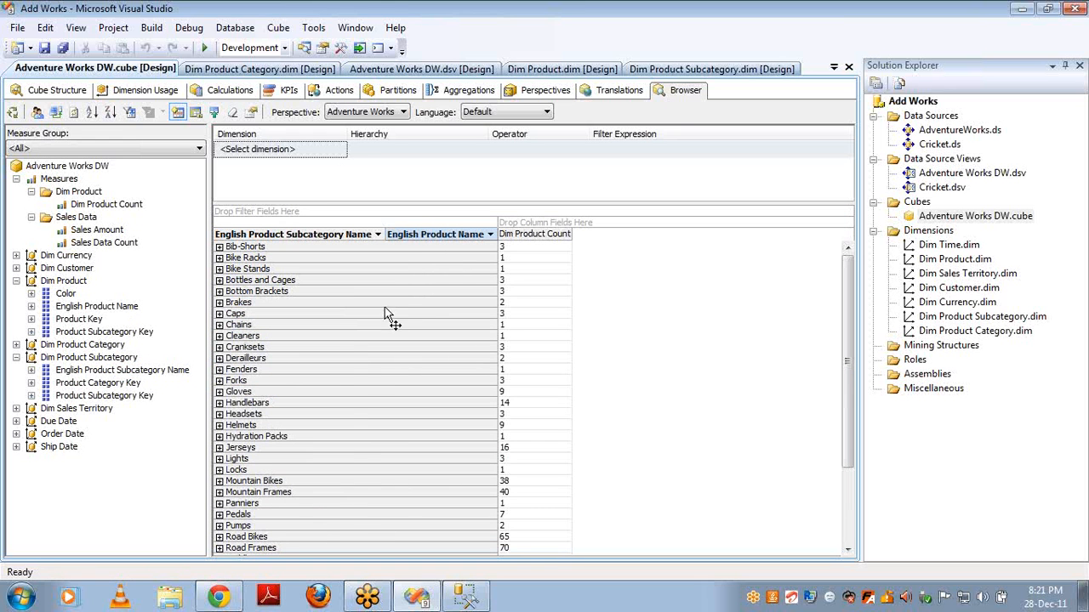
left_click_drag(421, 241, 93, 313)
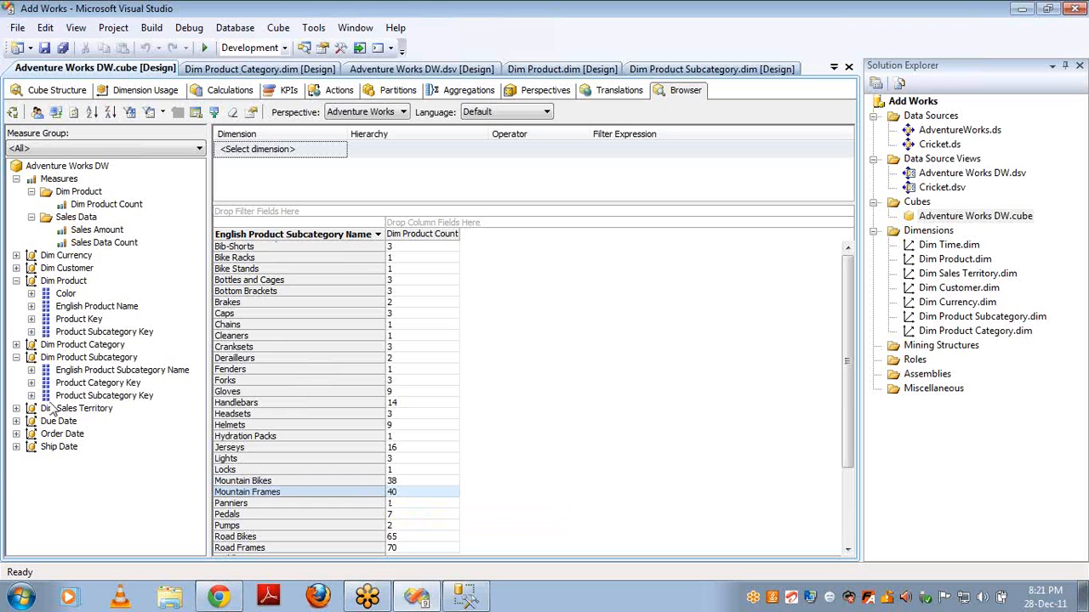
Replace the subcategory rows with English Product Category Name to break down Dim Product Count by category.
left_click(16, 346)
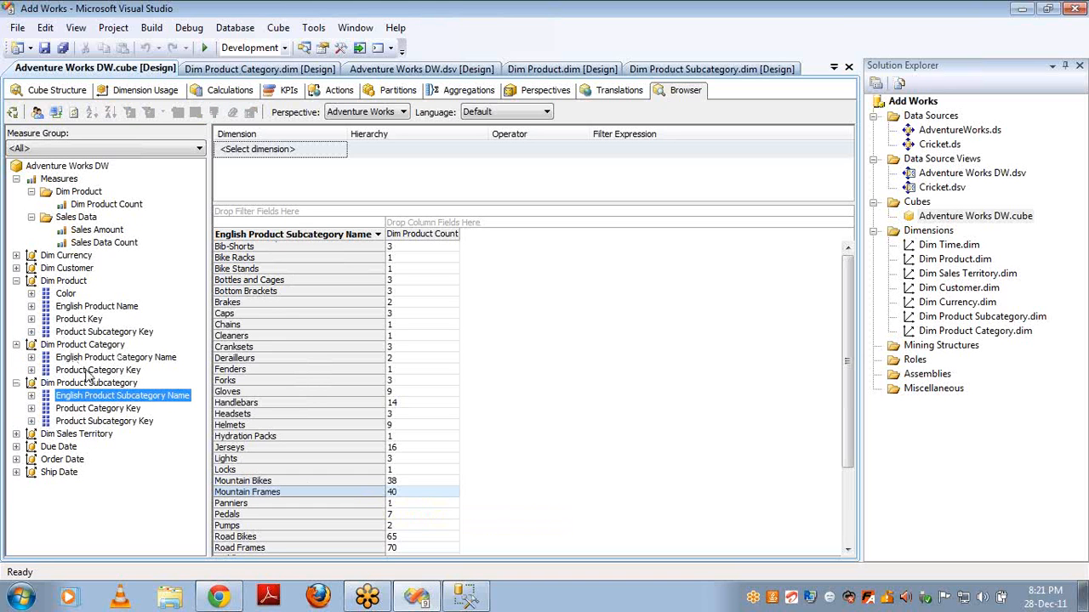
left_click_drag(93, 359, 220, 345)
left_click_drag(405, 241, 174, 300)
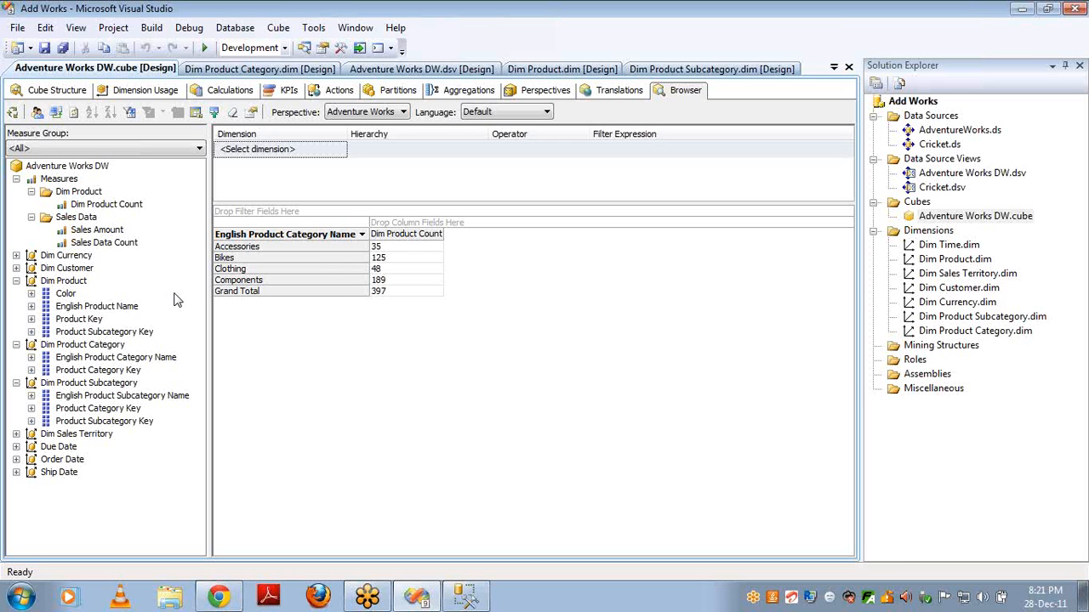
left_click(392, 238)
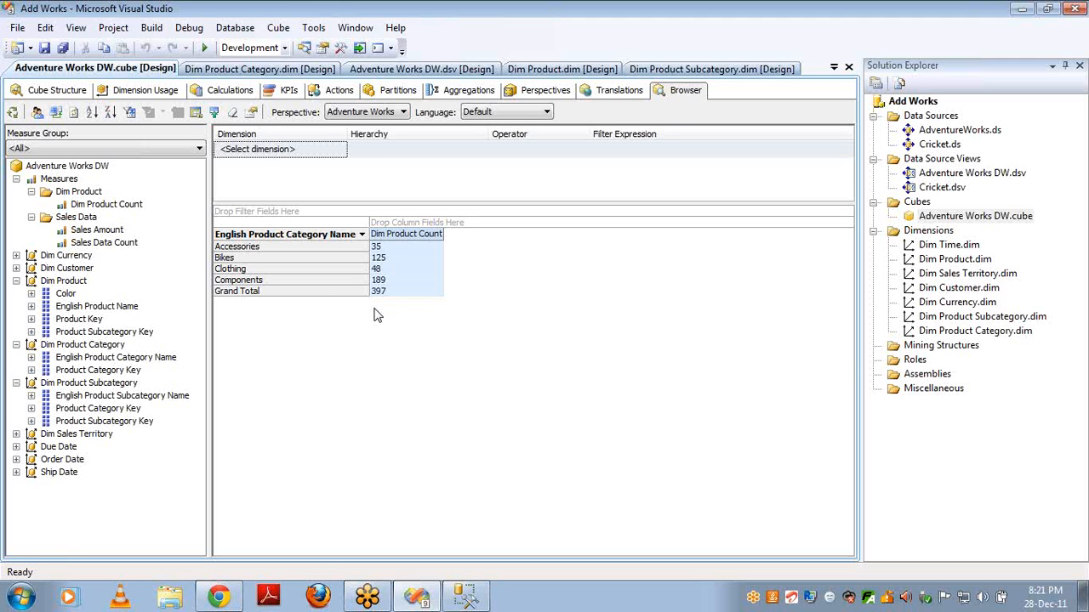
left_click(21, 597)
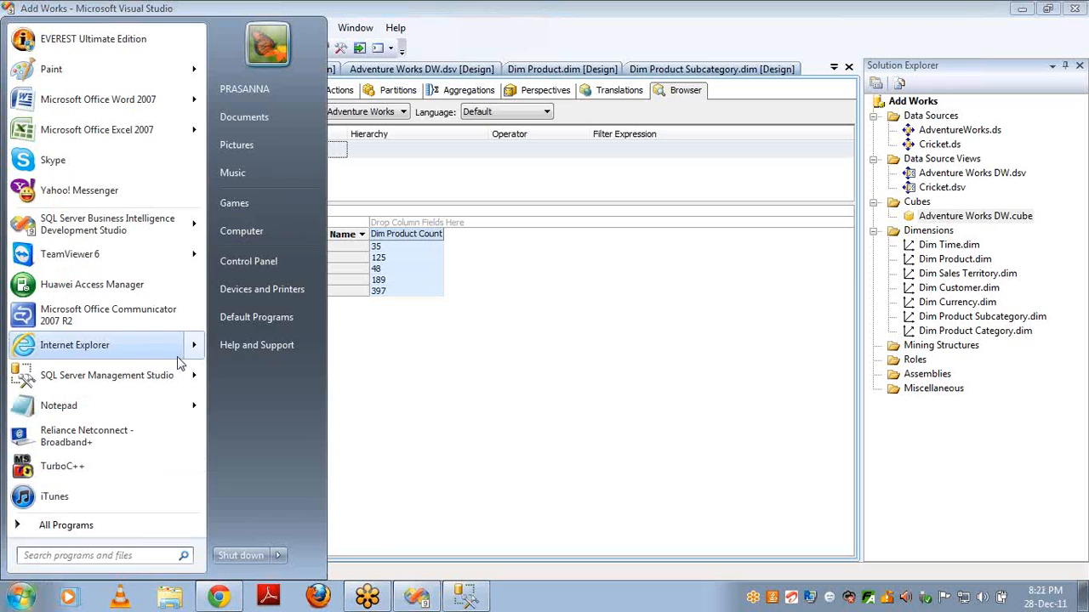
left_click(701, 366)
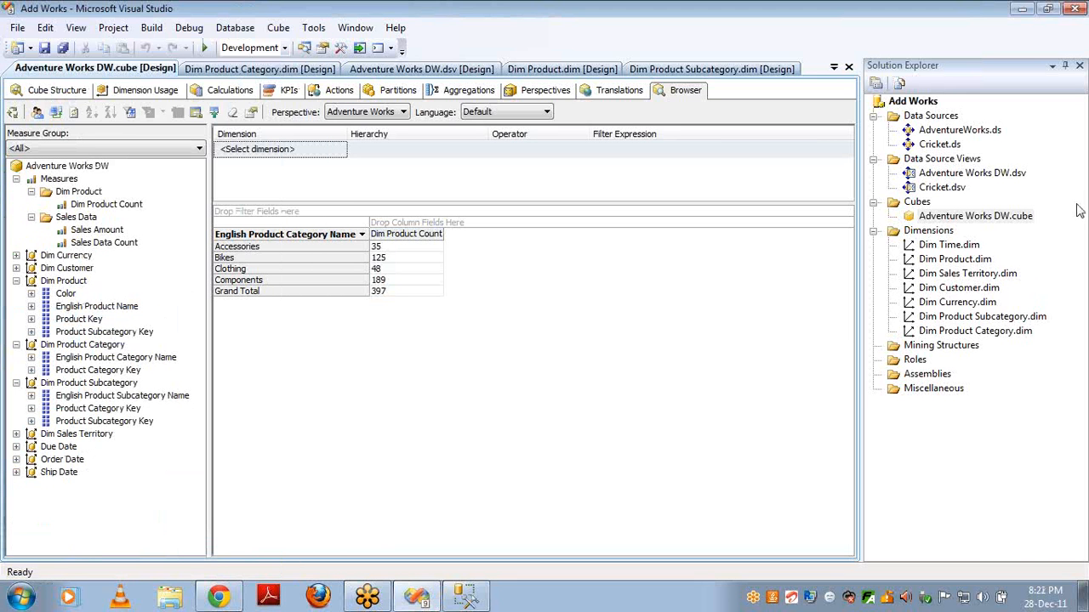
left_click(973, 241)
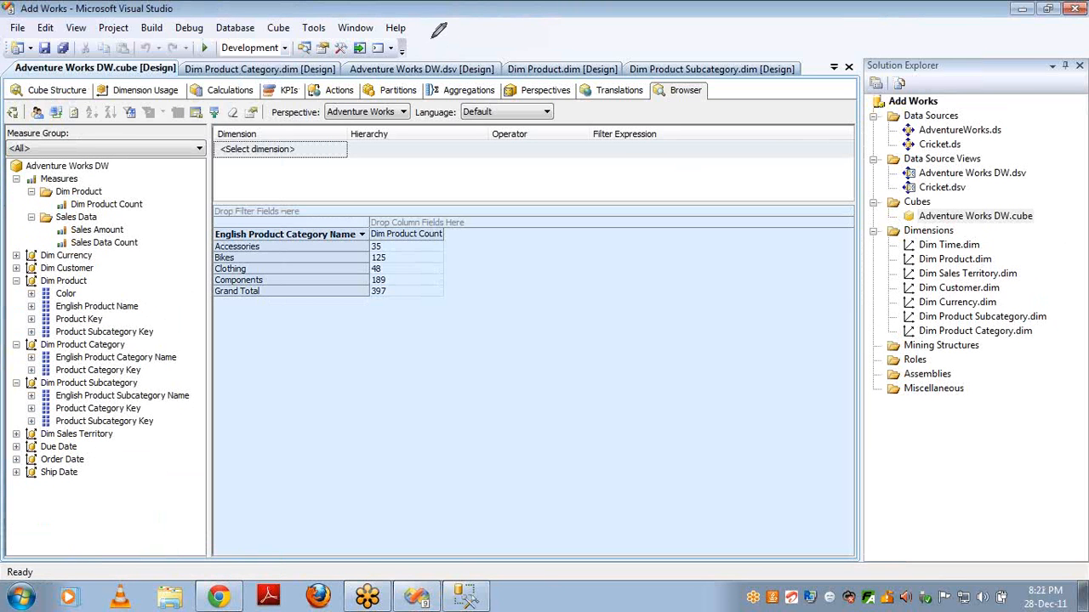
mouse_move(438, 30)
left_mouse_down()
mouse_move(415, 40)
mouse_move(424, 112)
mouse_move(481, 53)
mouse_move(435, 36)
left_mouse_up()
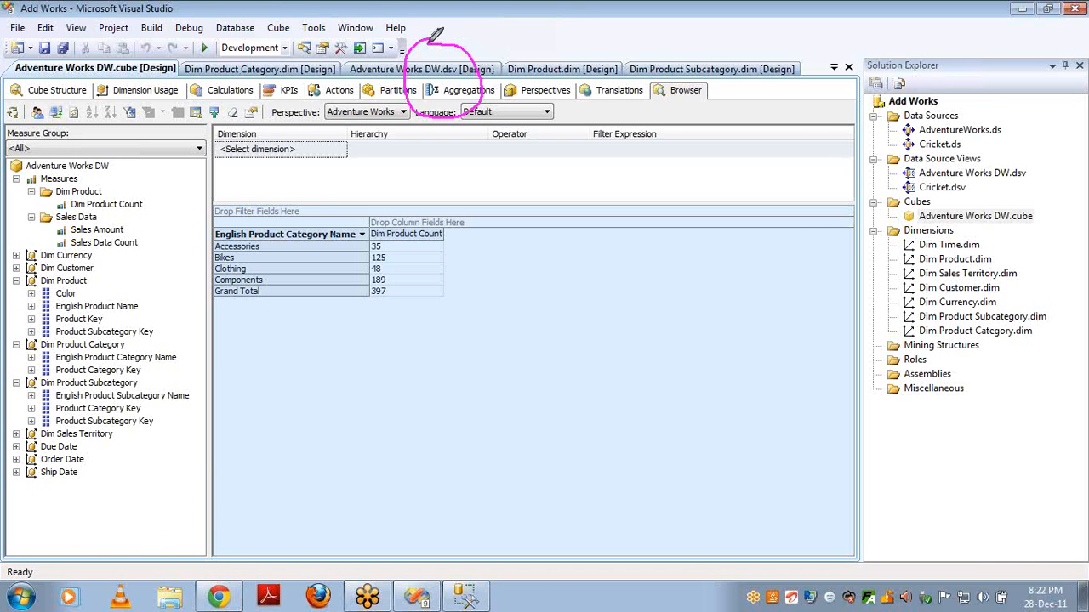
mouse_move(584, 39)
left_mouse_down()
mouse_move(551, 60)
mouse_move(623, 89)
mouse_move(580, 35)
left_mouse_up()
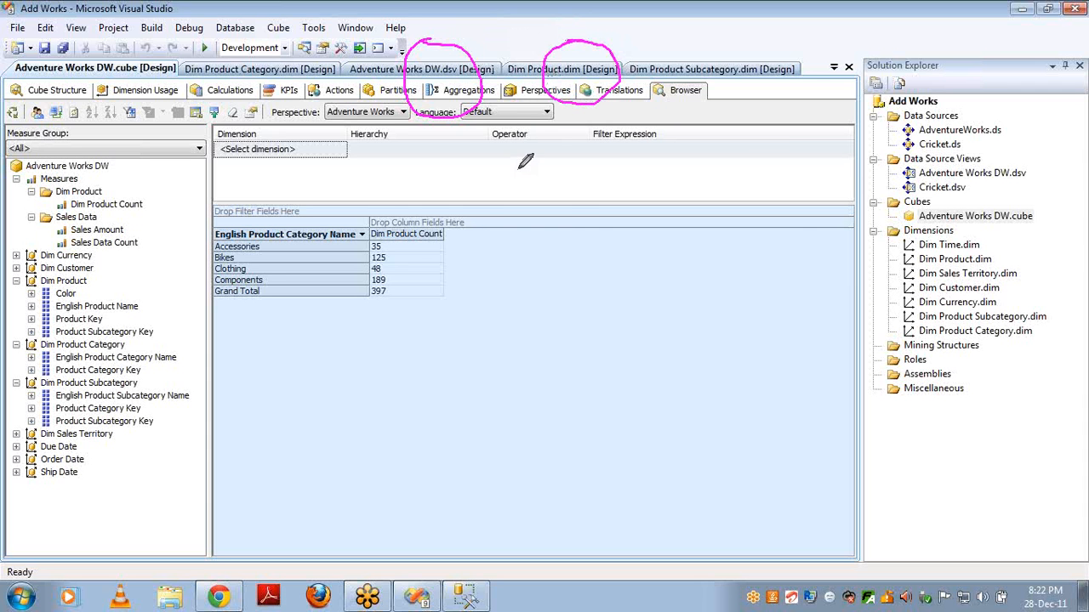
mouse_move(517, 170)
left_mouse_down()
mouse_move(486, 196)
mouse_move(560, 240)
mouse_move(502, 158)
left_mouse_up()
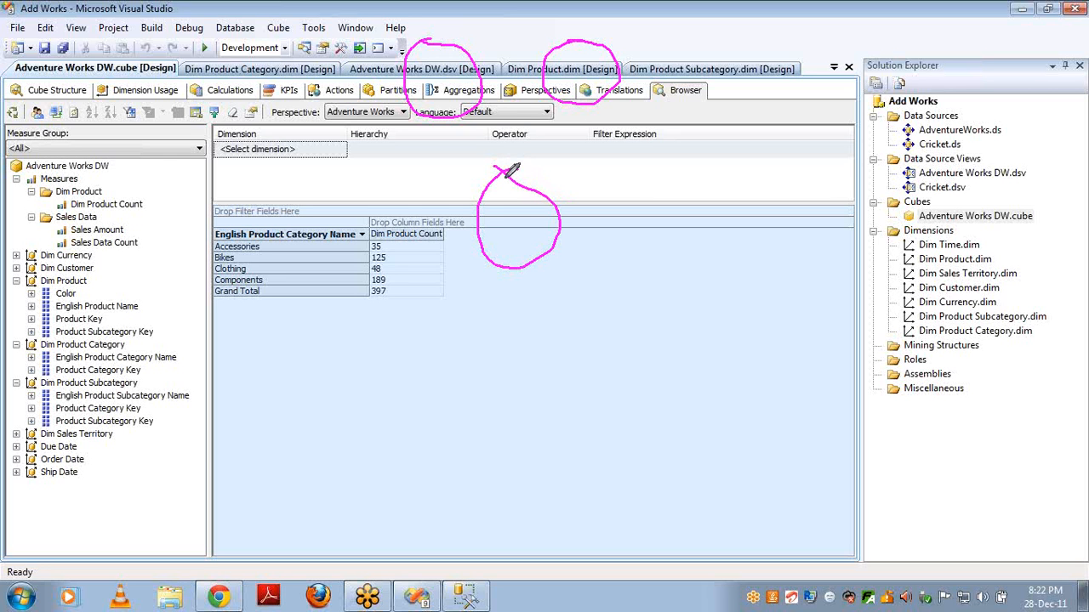
mouse_move(509, 170)
left_mouse_down()
mouse_move(499, 201)
mouse_move(519, 191)
mouse_move(515, 214)
mouse_move(525, 225)
mouse_move(532, 207)
mouse_move(531, 230)
left_mouse_up()
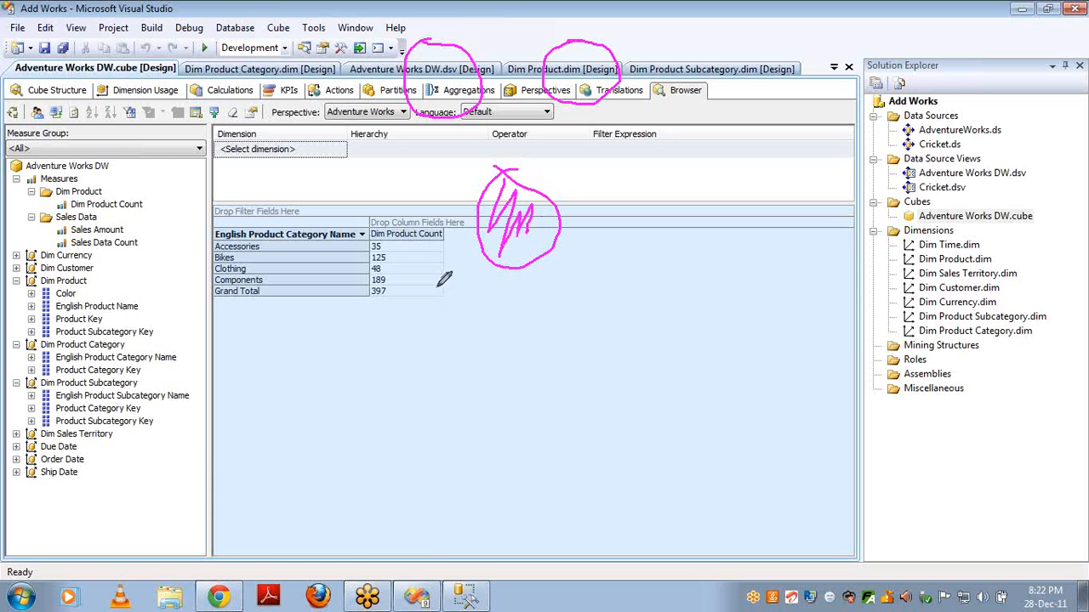
mouse_move(436, 289)
left_mouse_down()
mouse_move(440, 347)
mouse_move(458, 297)
mouse_move(432, 290)
left_mouse_up()
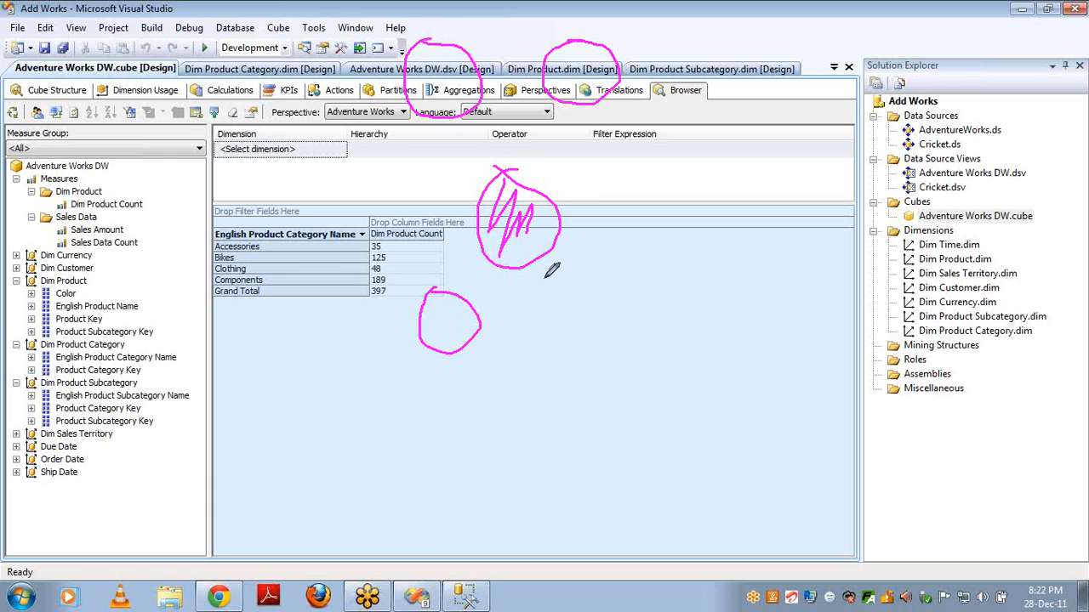
mouse_move(585, 289)
left_mouse_down()
mouse_move(568, 304)
mouse_move(596, 335)
mouse_move(582, 292)
left_mouse_up()
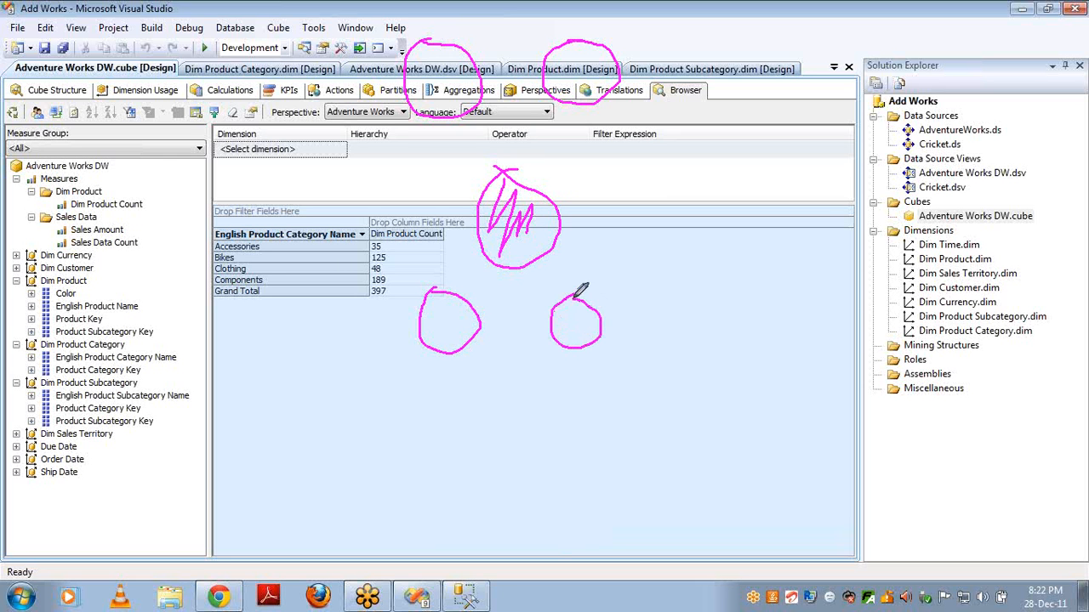
left_click_drag(481, 320, 551, 317)
mouse_move(450, 418)
left_mouse_down()
mouse_move(438, 469)
mouse_move(479, 425)
mouse_move(452, 418)
left_mouse_up()
mouse_move(569, 409)
left_mouse_down()
mouse_move(566, 449)
mouse_move(561, 400)
mouse_move(550, 408)
left_mouse_up()
mouse_move(316, 436)
left_mouse_down()
mouse_move(343, 478)
mouse_move(317, 438)
left_mouse_up()
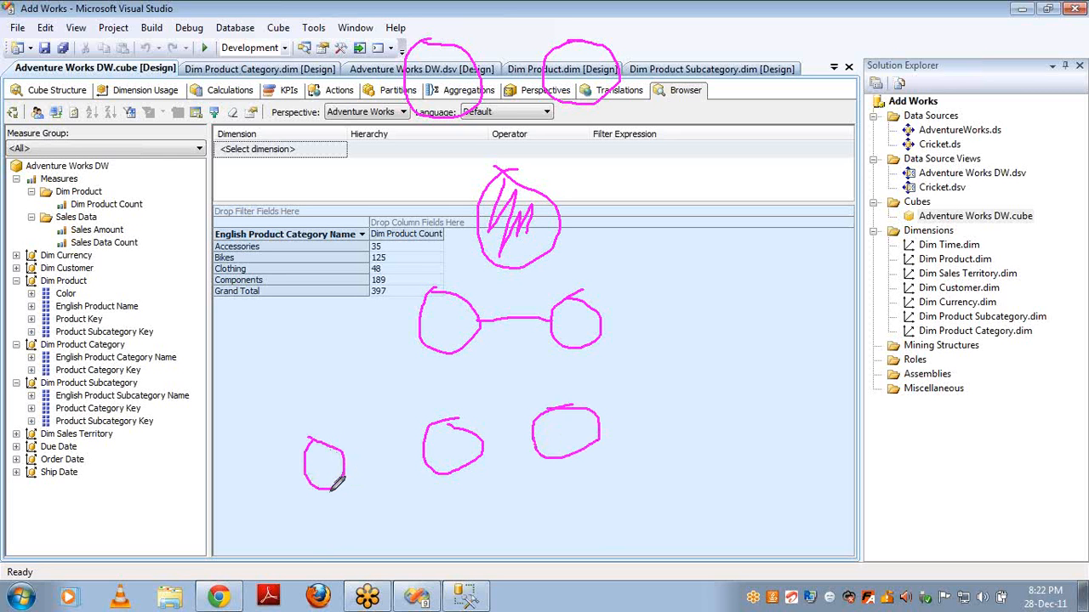
mouse_move(339, 484)
left_mouse_down()
mouse_move(365, 530)
mouse_move(586, 505)
mouse_move(575, 463)
left_mouse_up()
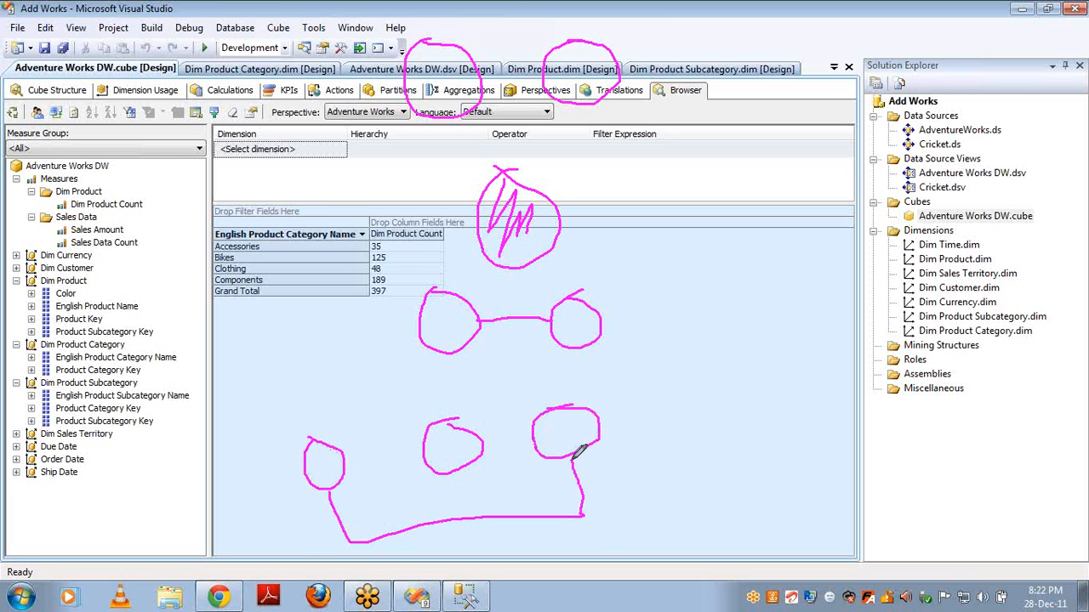
left_click_drag(348, 460, 415, 443)
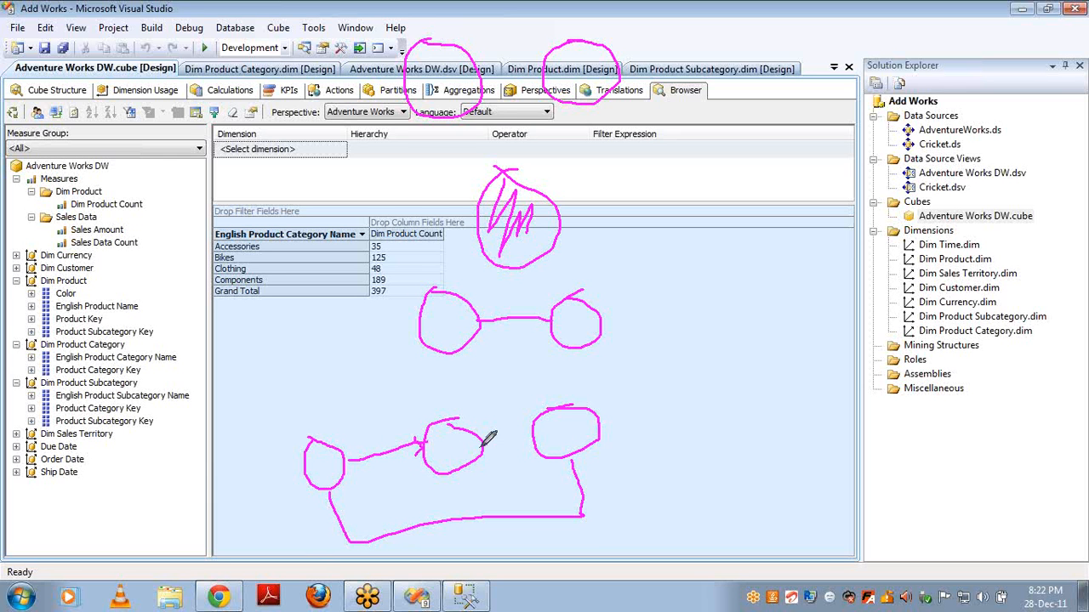
mouse_move(485, 442)
left_mouse_down()
mouse_move(535, 428)
mouse_move(534, 443)
left_mouse_up()
mouse_move(204, 441)
left_mouse_down()
mouse_move(213, 498)
mouse_move(213, 443)
mouse_move(196, 448)
mouse_move(300, 471)
left_mouse_up()
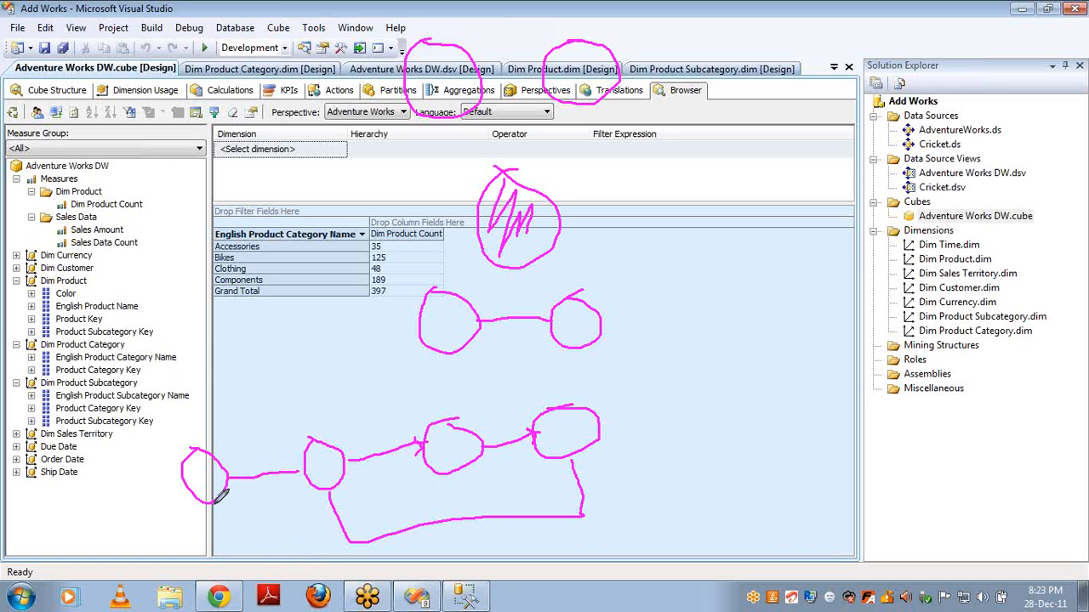
mouse_move(214, 500)
left_mouse_down()
mouse_move(444, 516)
mouse_move(631, 486)
mouse_move(609, 449)
mouse_move(587, 444)
left_mouse_up()
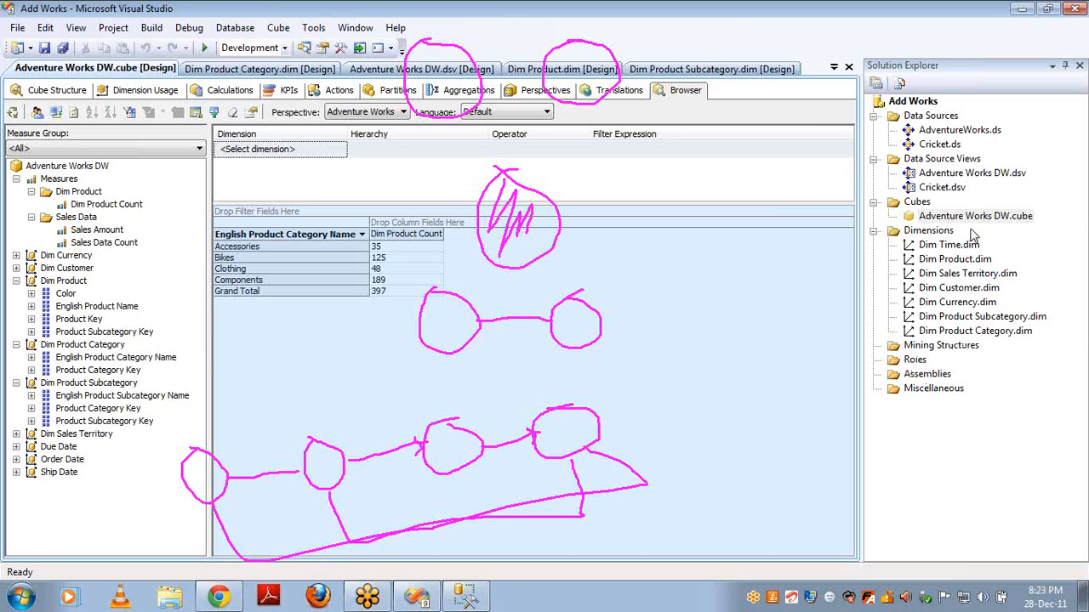
Switch to Microsoft Excel by searching for it and opening a blank workbook.
left_click(20, 597)
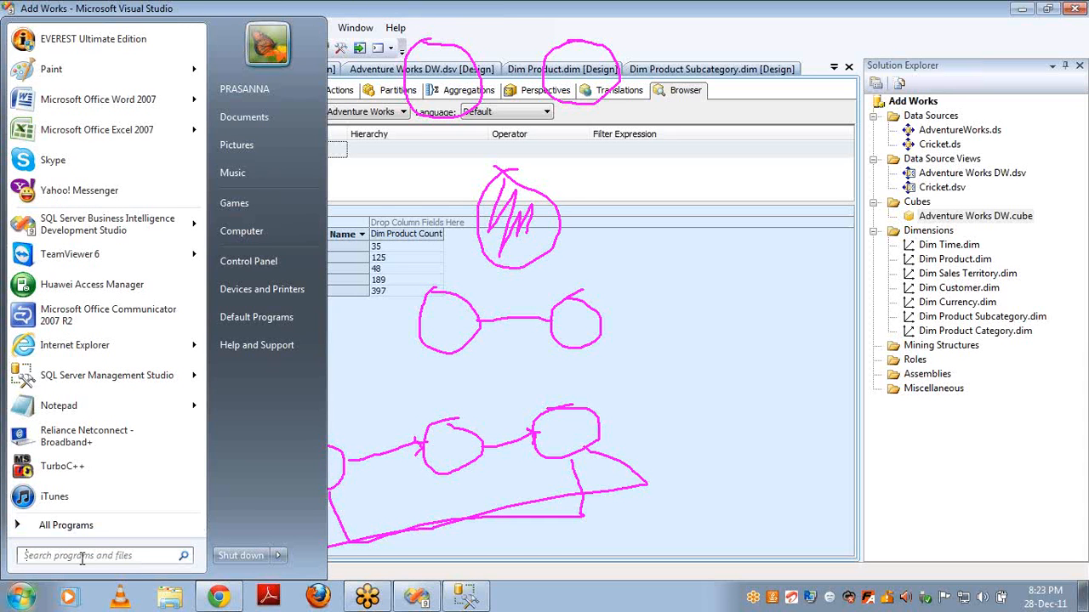
type("excel")
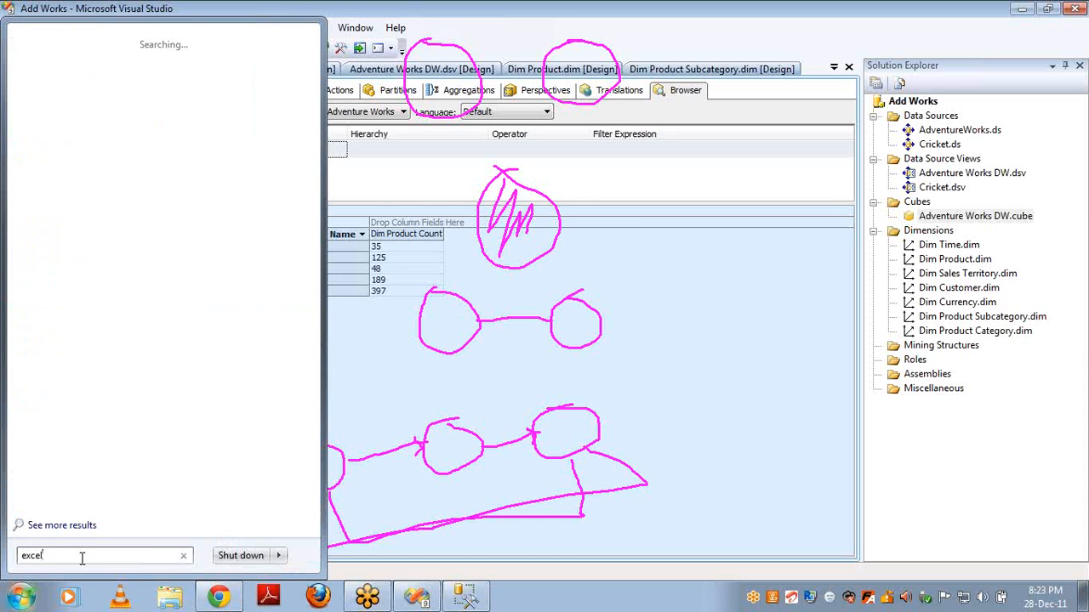
key("Return")
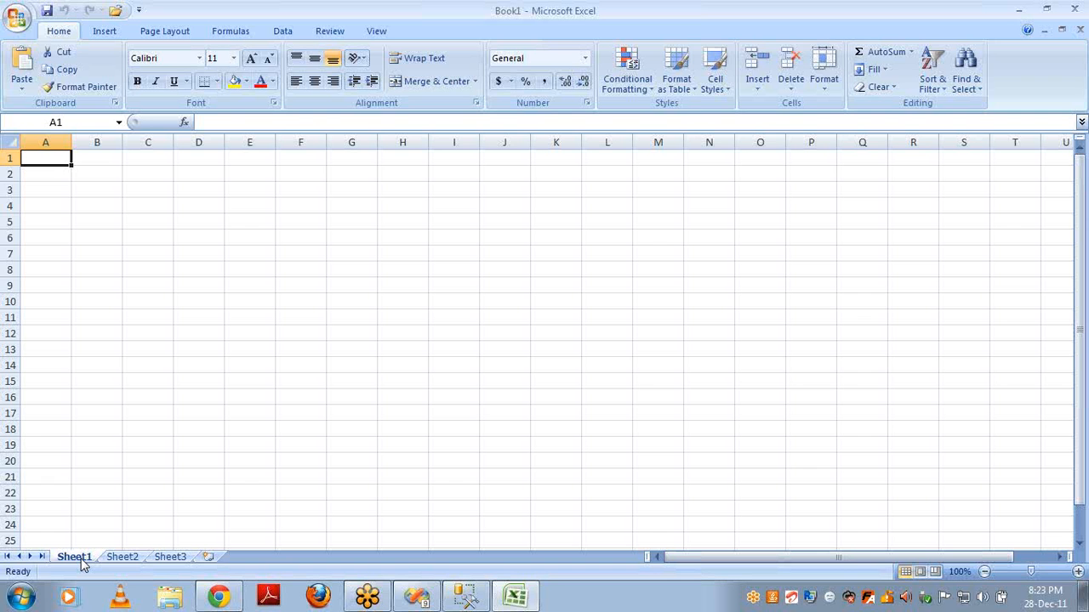
Enter the headers id, name and marks in cells A1 to C1.
type("id name")
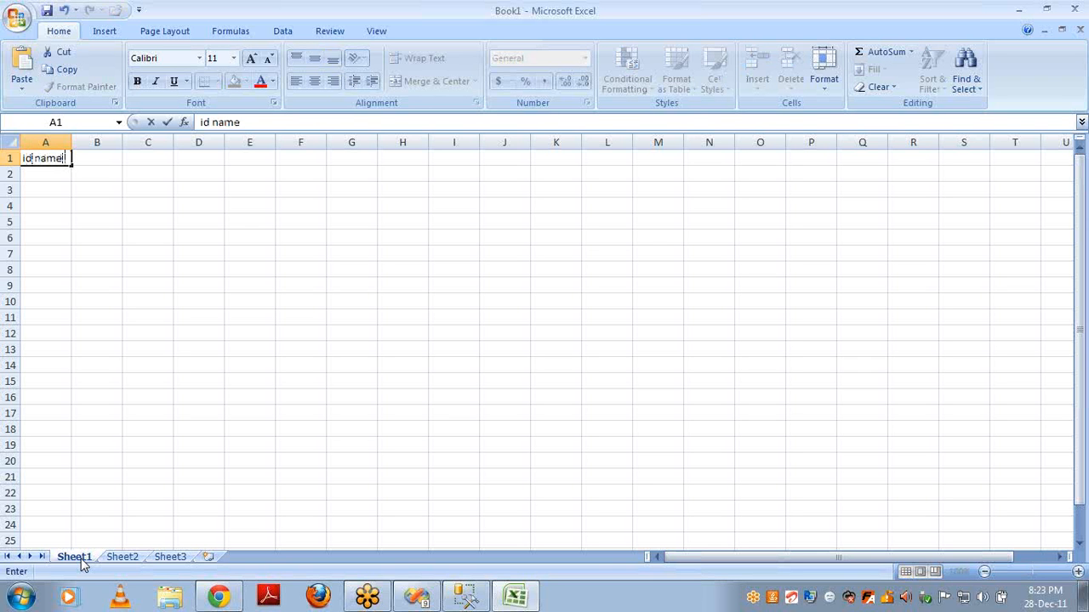
key("BackSpace")
key("BackSpace")
key("BackSpace")
key("BackSpace")
key("BackSpace")
key("Return")
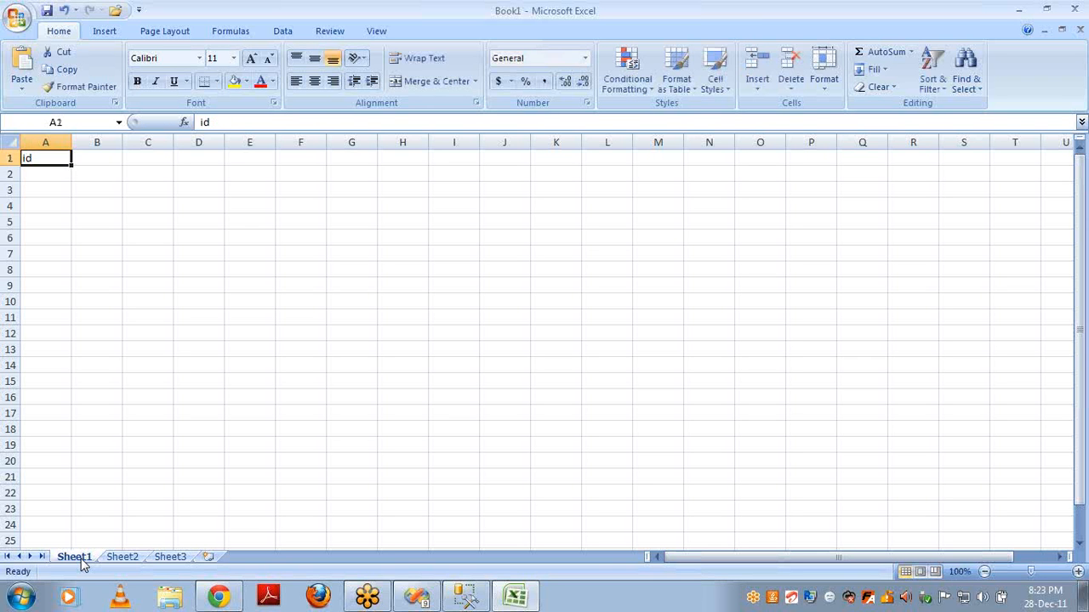
key("Tab")
type("name")
key("Tab")
type("m")
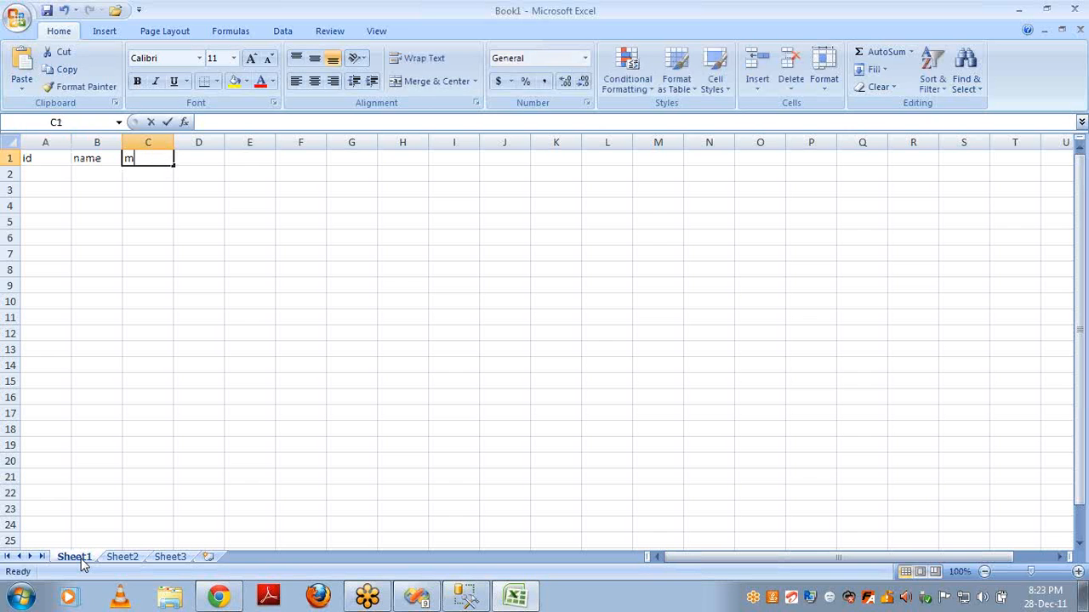
type("arks")
key("Return")
Fill the id column in A2:A6 with the numbers 1 to 5.
key("Left")
key("Left")
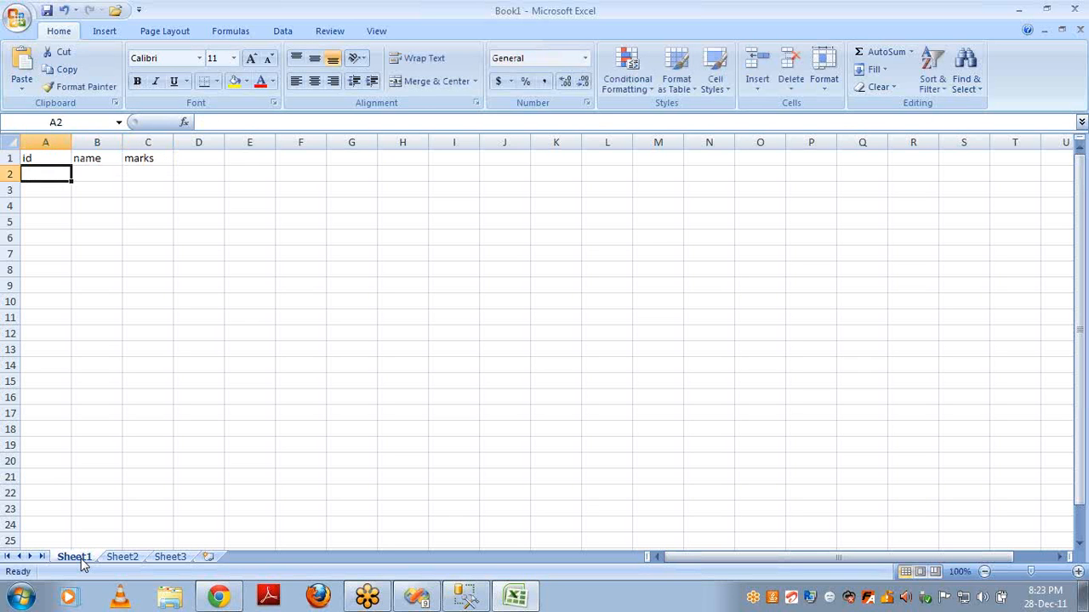
type("1")
key("Return")
type("2")
key("Return")
type("3")
key("Return")
type("4 5")
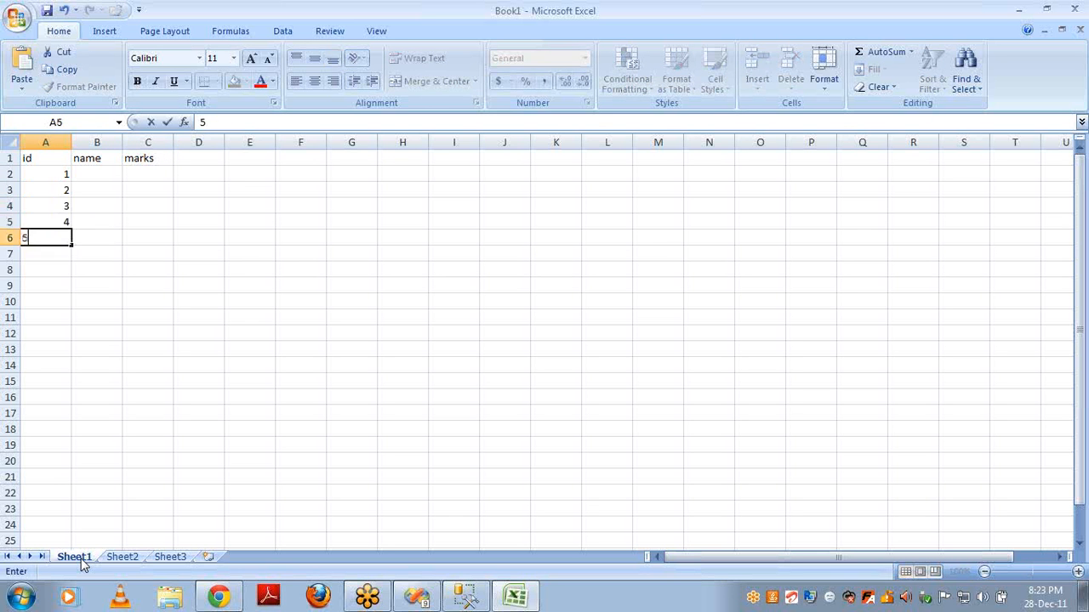
Fill the name column in B2:B6 with five students' first names.
key("Up")
key("Up")
key("Up")
key("Up")
key("Right")
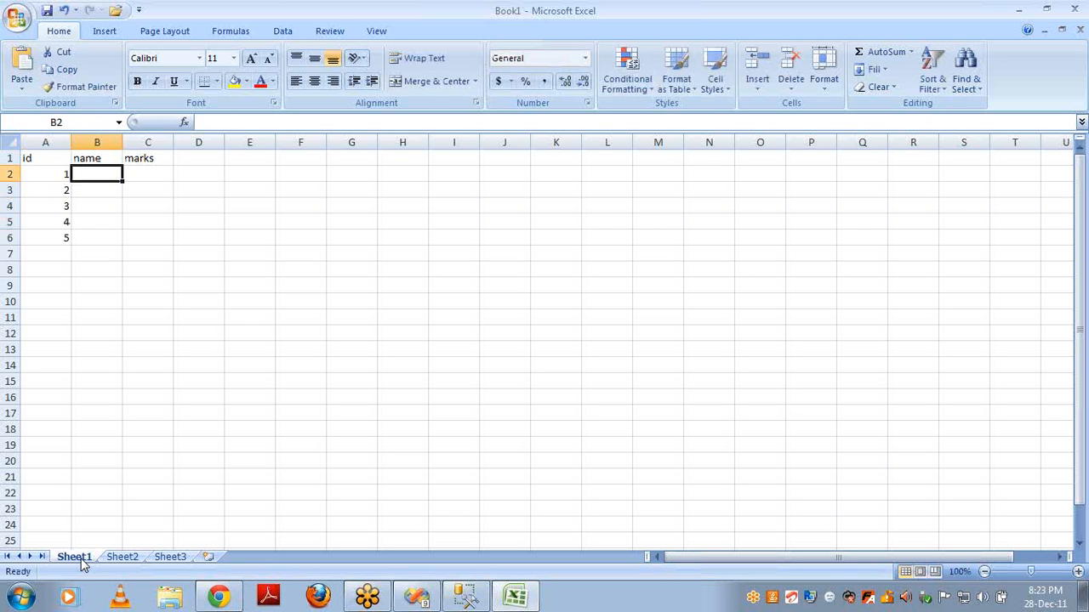
type("roopesh")
key("Return")
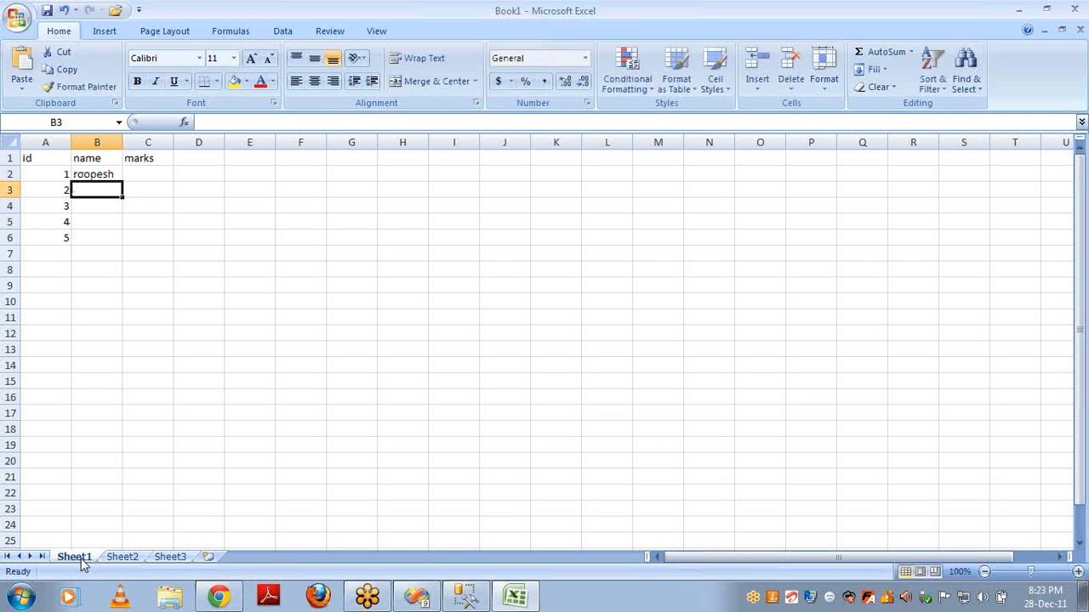
type("lokesh")
key("Return")
type("vinay")
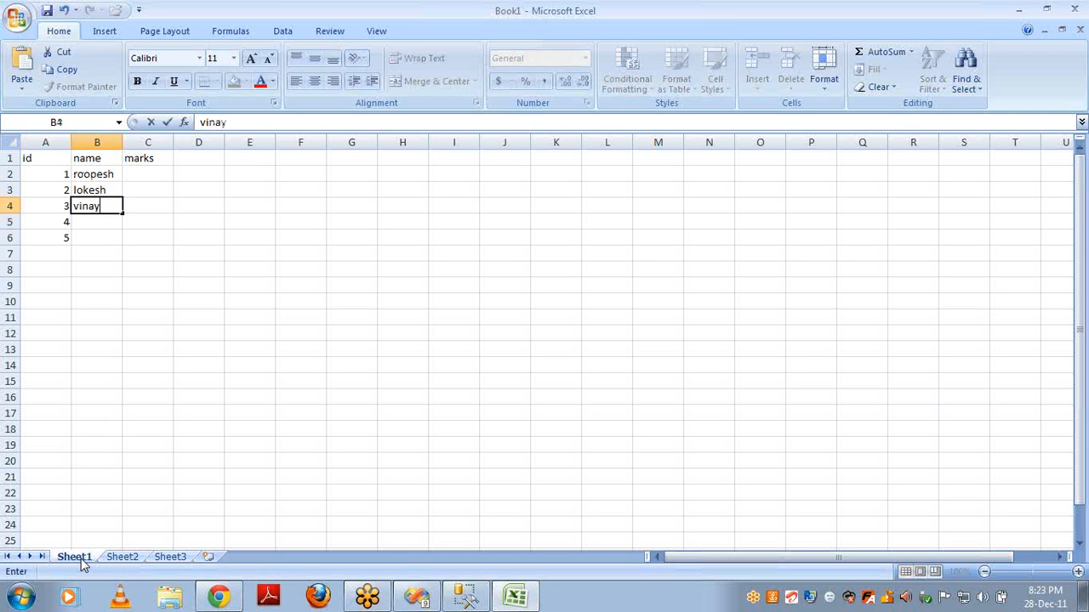
key("Return")
type("babu")
key("Return")
type("bab")
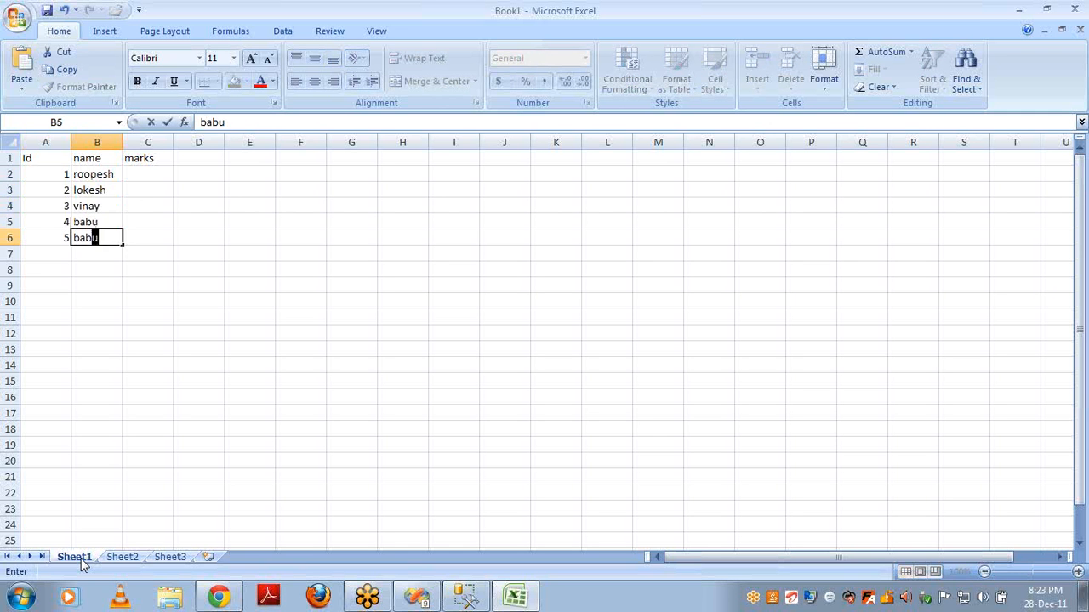
type("y")
Fill the marks column in C2:C6 with 45, 45, 45, 56 and 56.
key("Up")
key("Up")
key("Up")
key("Up")
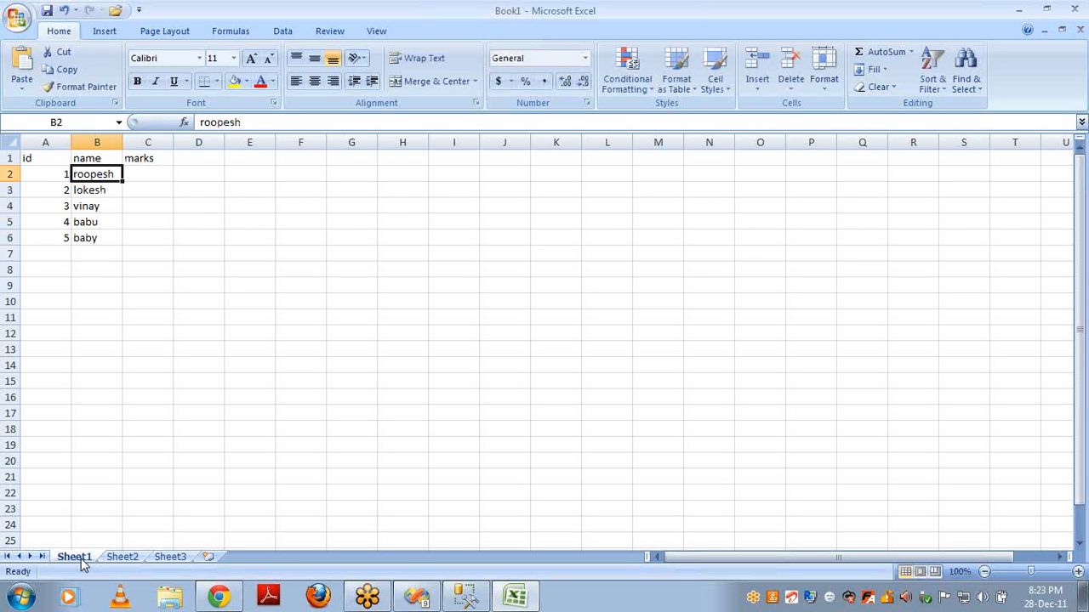
key("Right")
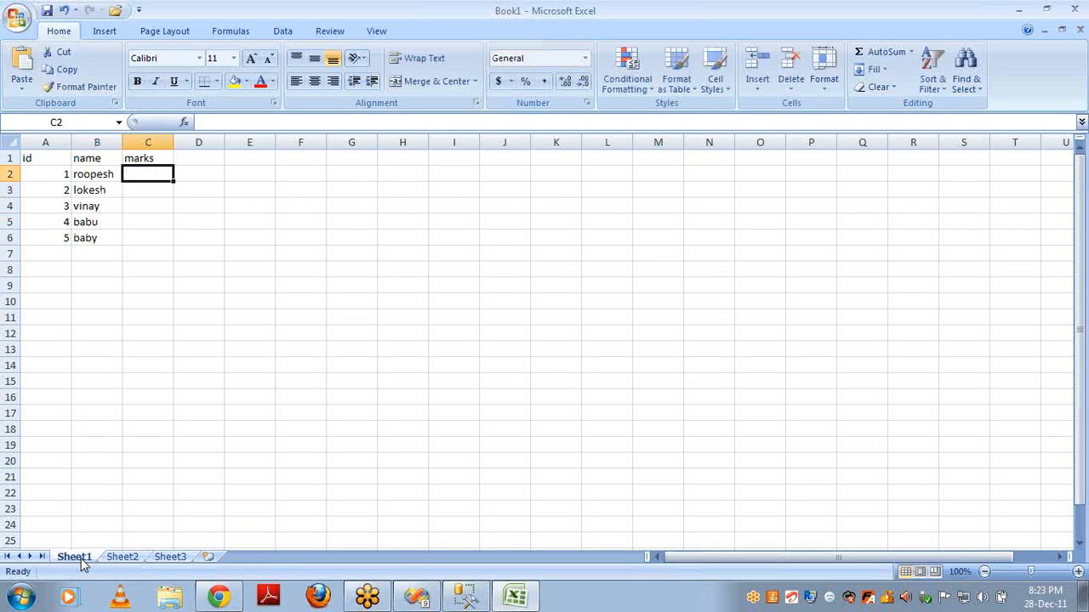
type("45")
key("Return")
type("45")
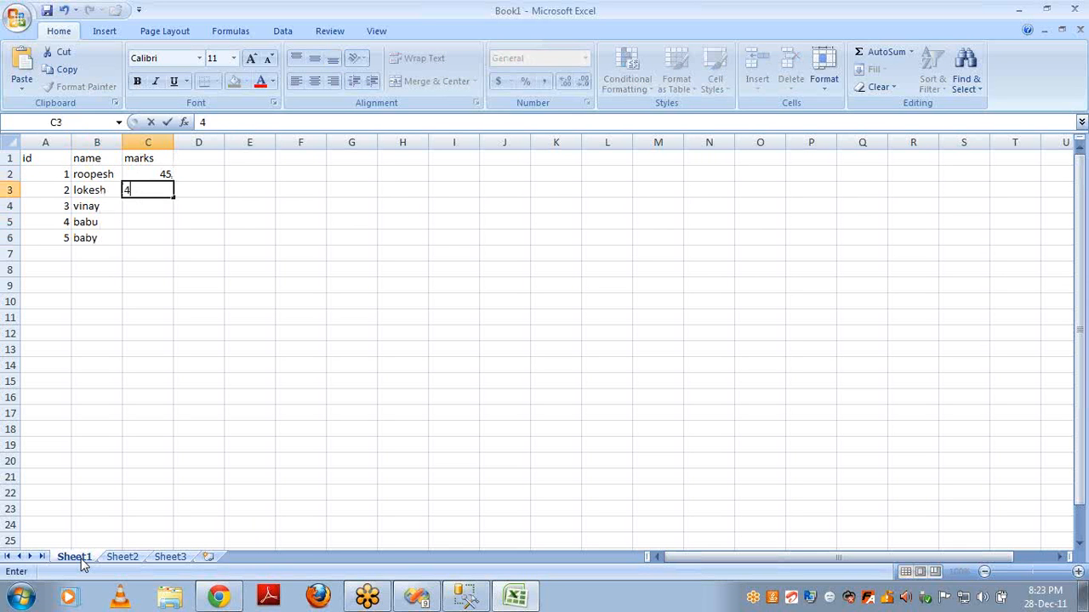
key("Return")
type("45")
key("Return")
type("56")
key("Return")
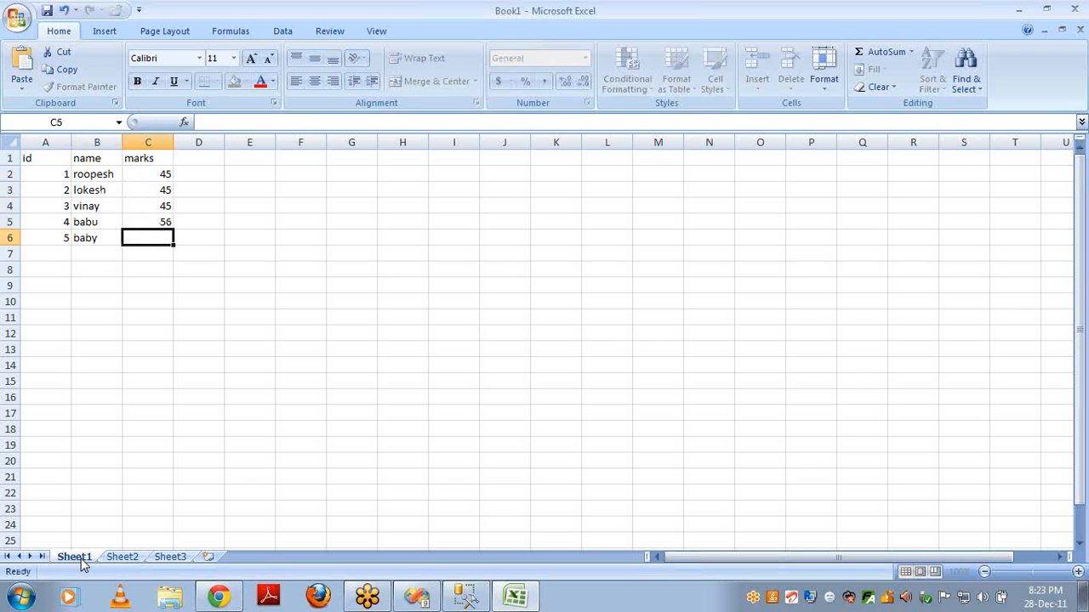
type("56")
key("Return")
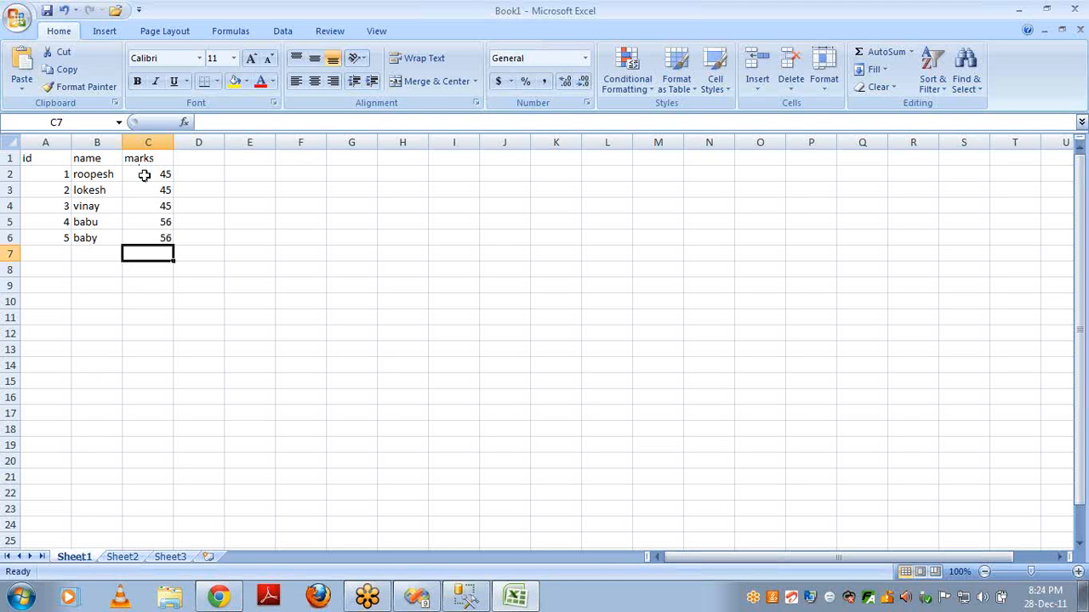
Clear the marks header and its values from C1:C6.
left_click_drag(145, 173, 156, 242)
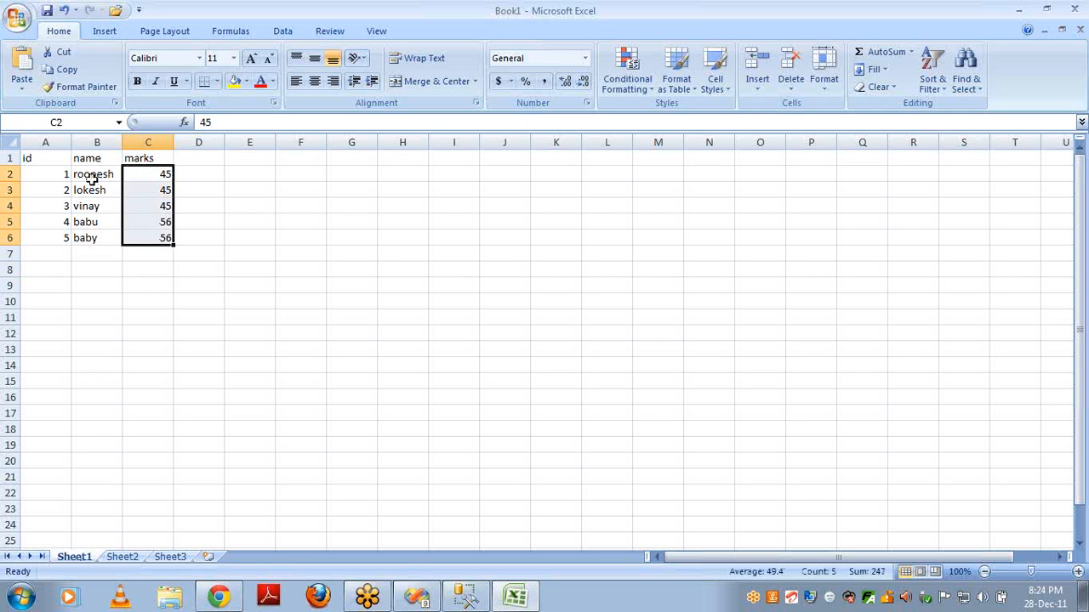
left_click_drag(93, 174, 95, 240)
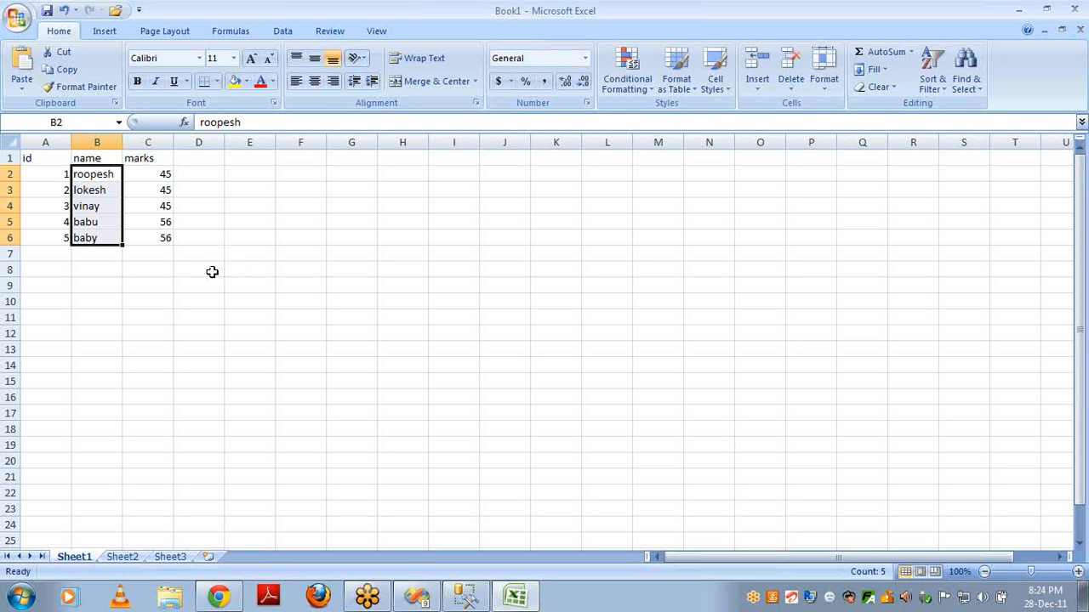
left_click(139, 162)
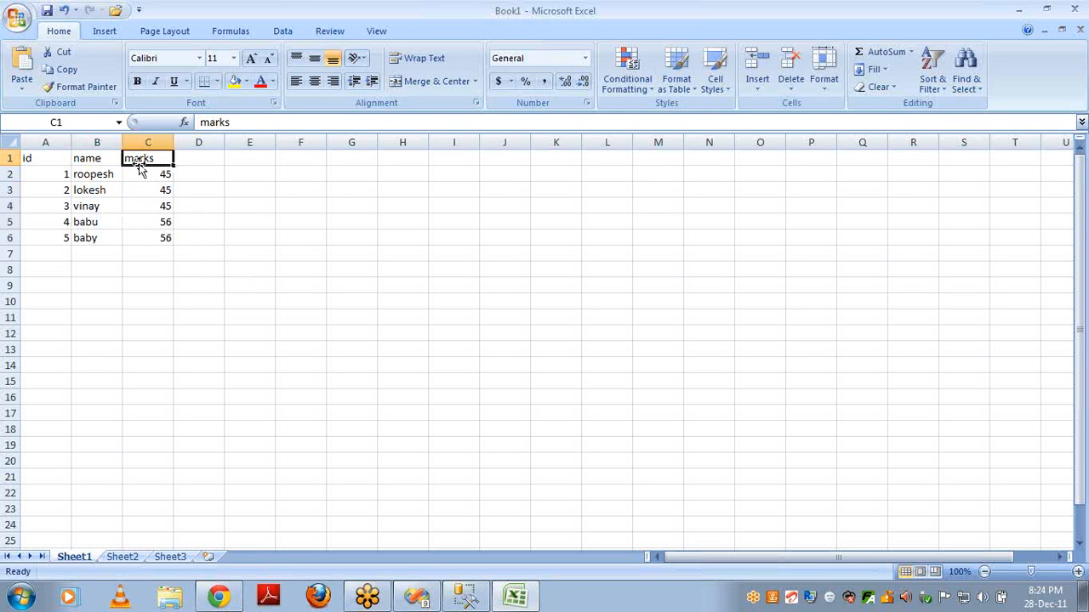
key("shift+Down")
key("shift+Down")
key("shift+Down")
key("shift+Down")
key("shift+Down")
key("Delete")
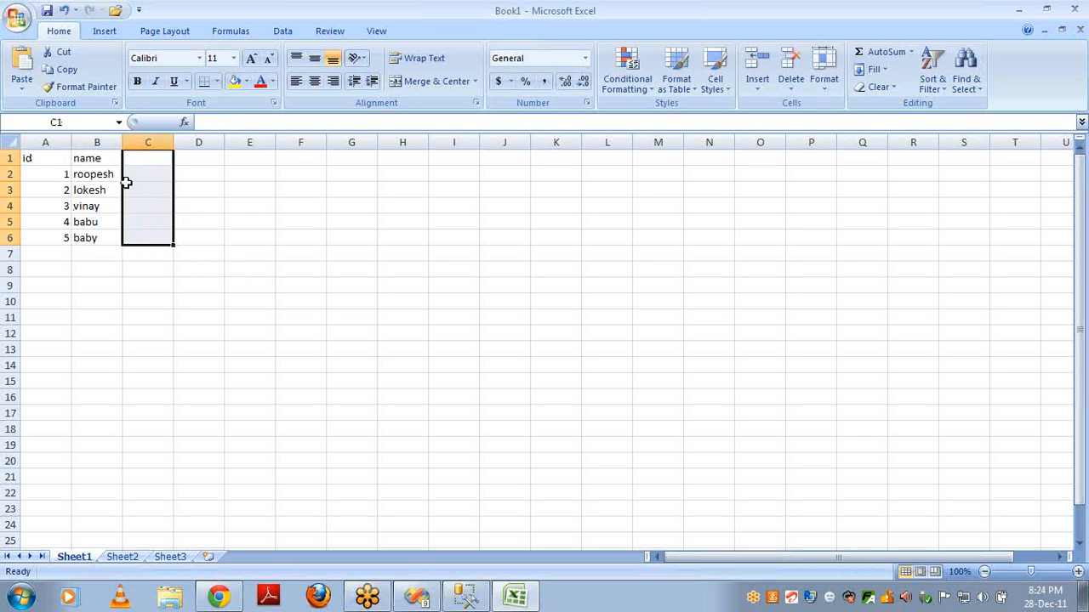
Start a second table with the headers id, marks and subid in cells F8 to H8.
left_click(311, 270)
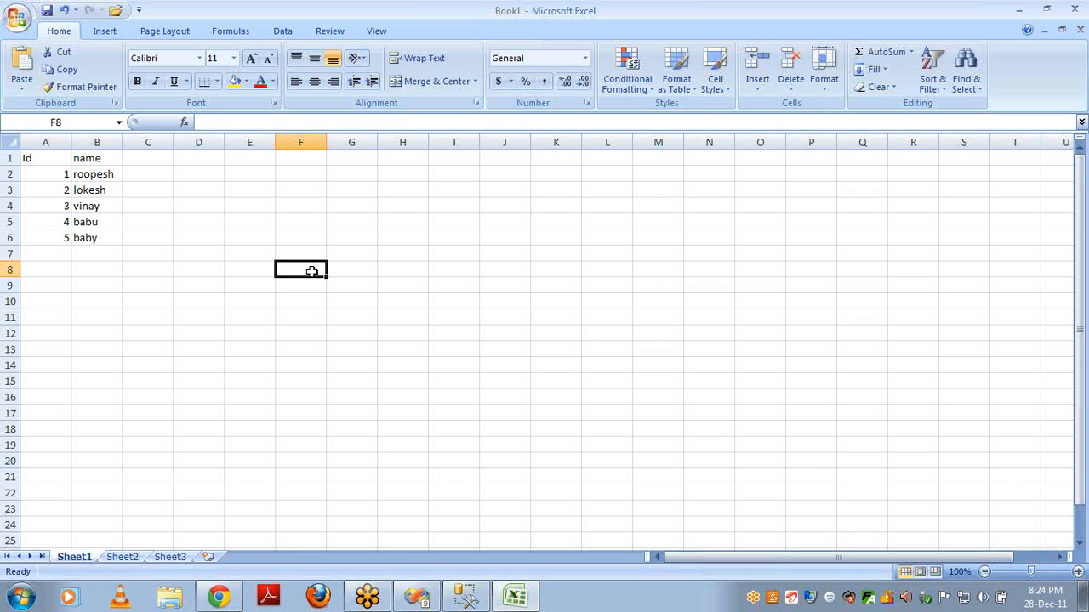
type("id")
key("Tab")
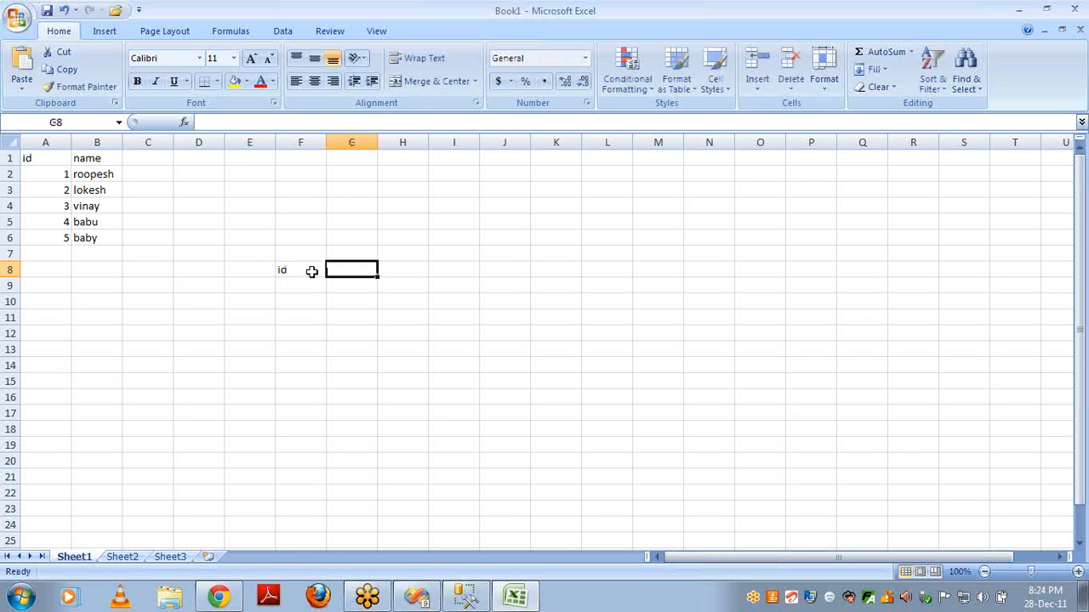
type("marks")
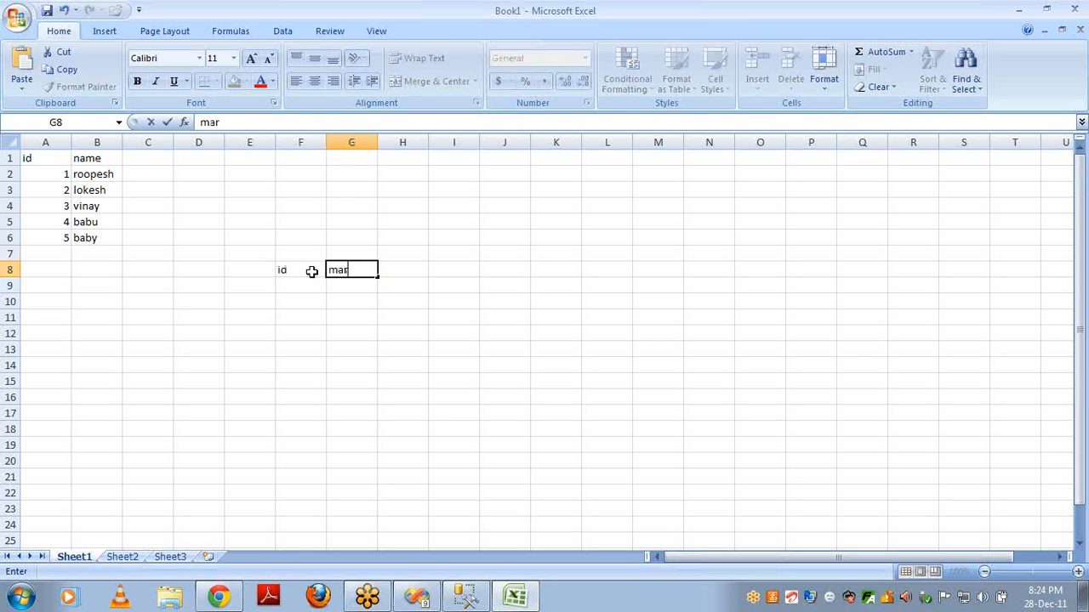
key("Tab")
type("subid")
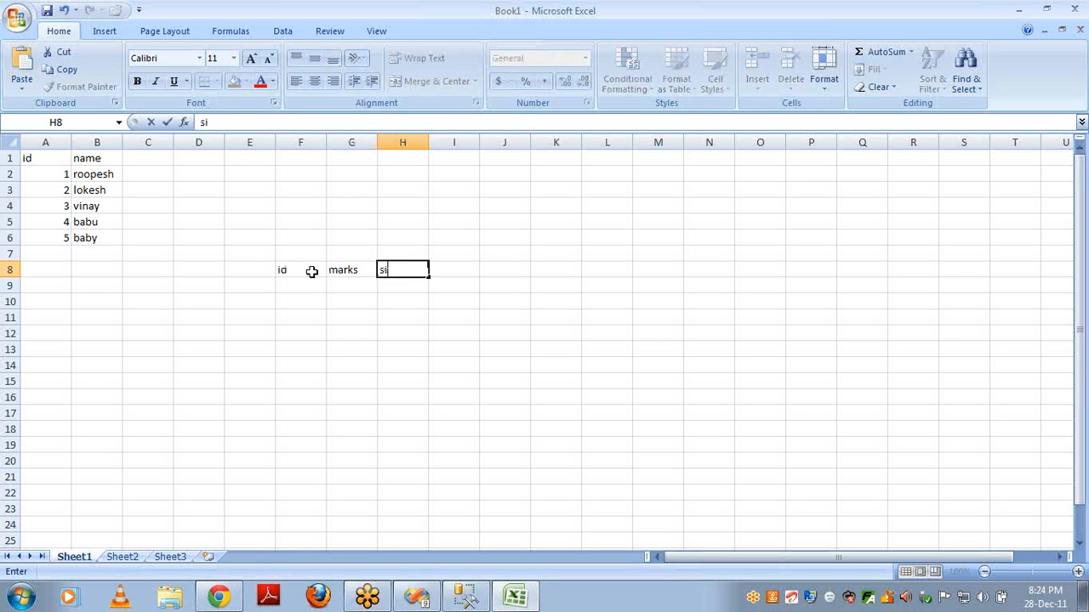
Fill the second table's id column in F9:F14 with the value 1 in all six rows.
left_click(312, 270)
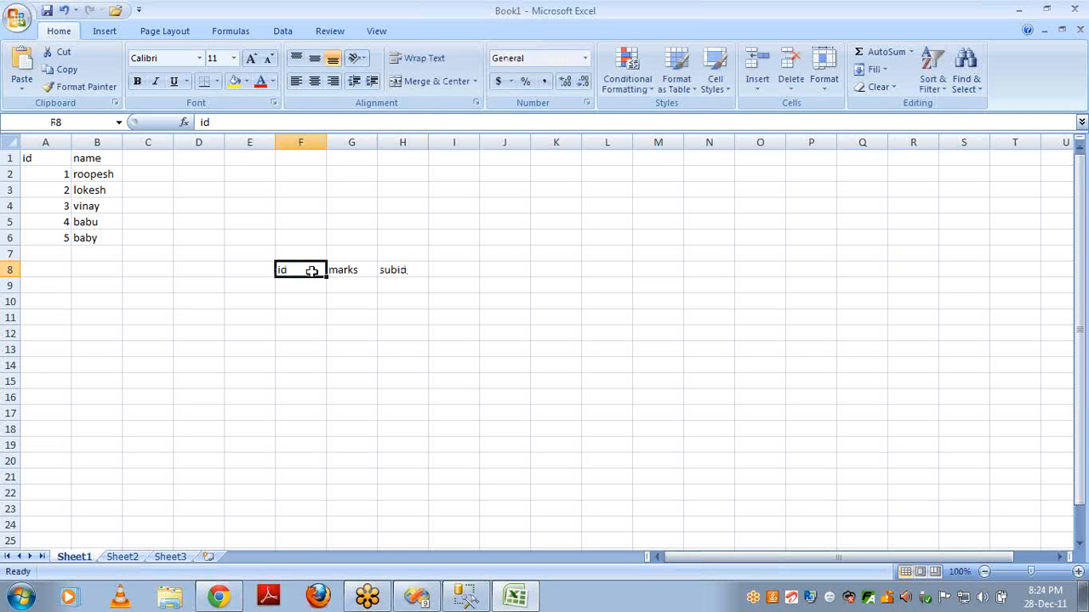
key("Down")
type("1")
key("Return")
type("1")
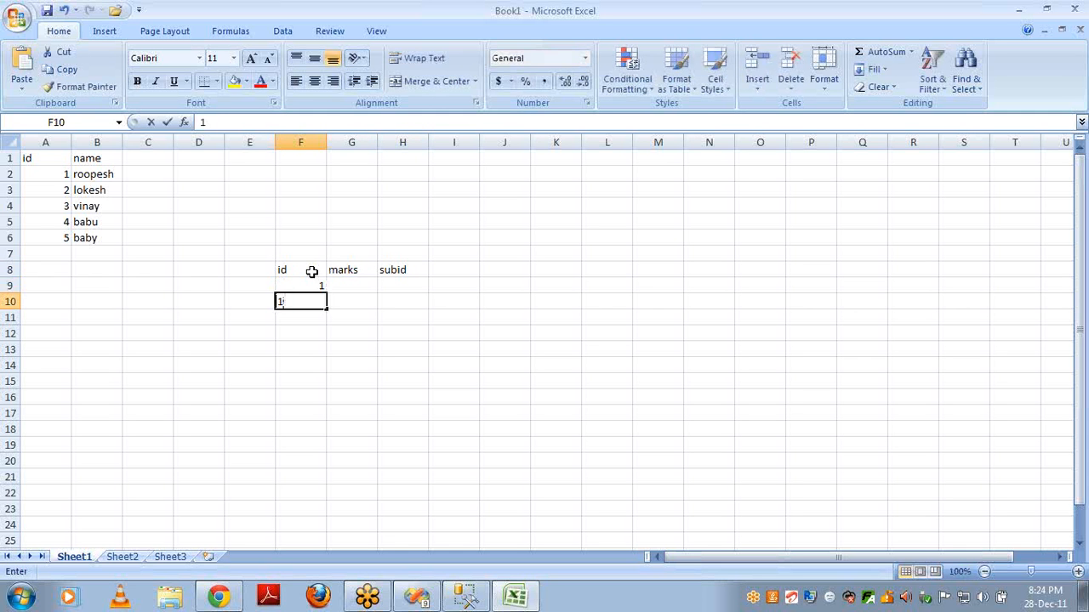
key("Return")
type("1")
key("Return")
type("1 1")
key("Return")
type("1")
key("Return")
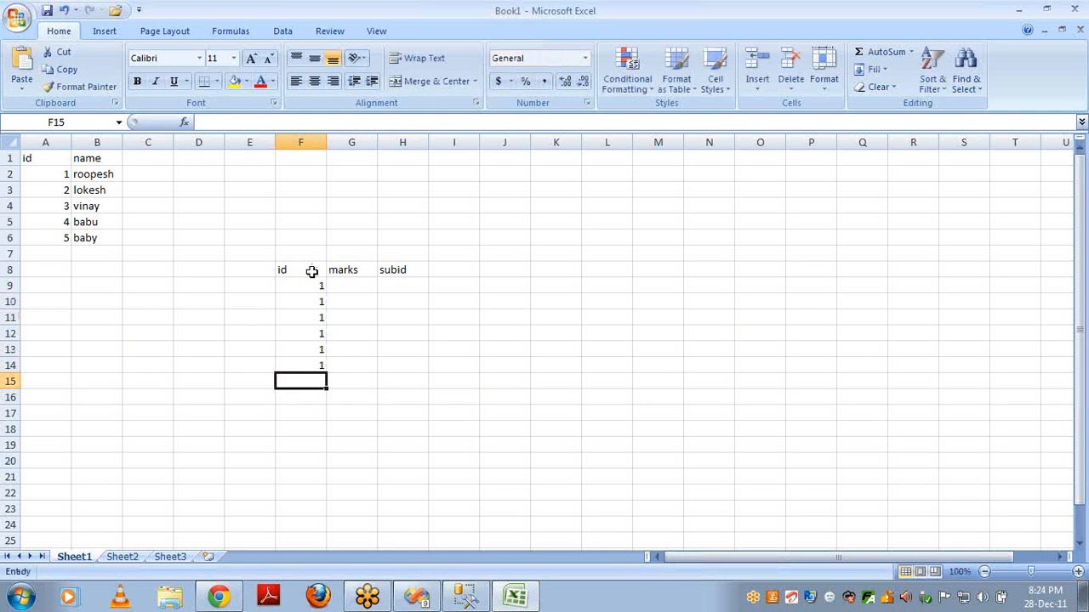
Number the subid column in H9:H14 from 1 to 6.
key("Up")
key("Up")
key("Up")
key("Up")
key("Up")
key("Up")
key("Right")
key("Right")
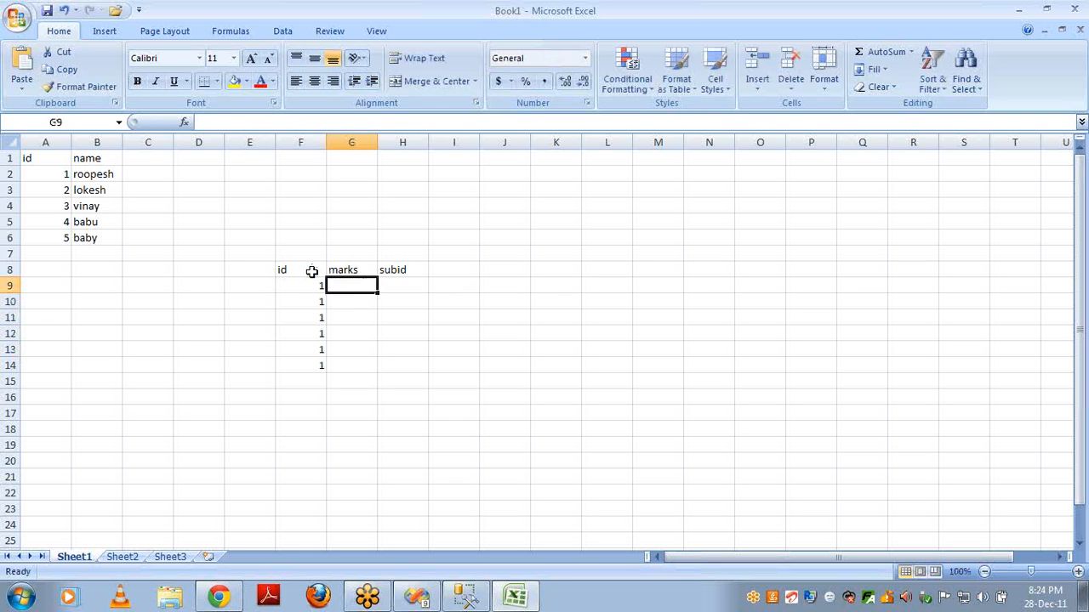
type("1")
key("Return")
type("2")
key("Return")
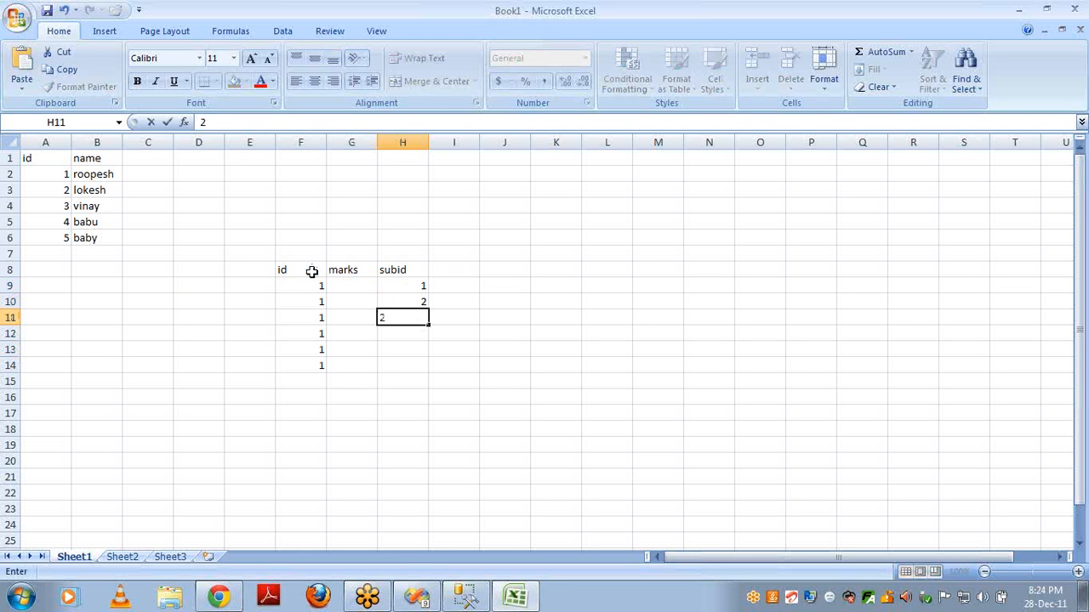
type("3")
key("Return")
type("4")
key("Return")
type("5")
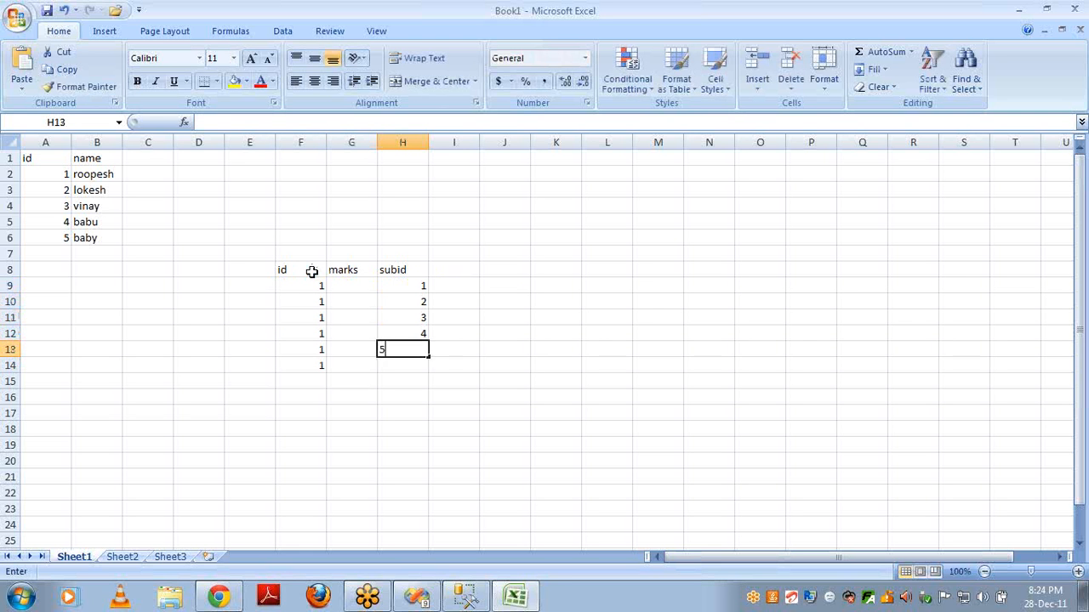
key("Return")
type("6")
Fill the marks column in G9:G14 with 54, 23, 45, 67, 78 and 89.
key("Up")
key("Up")
key("Up")
key("Up")
key("Up")
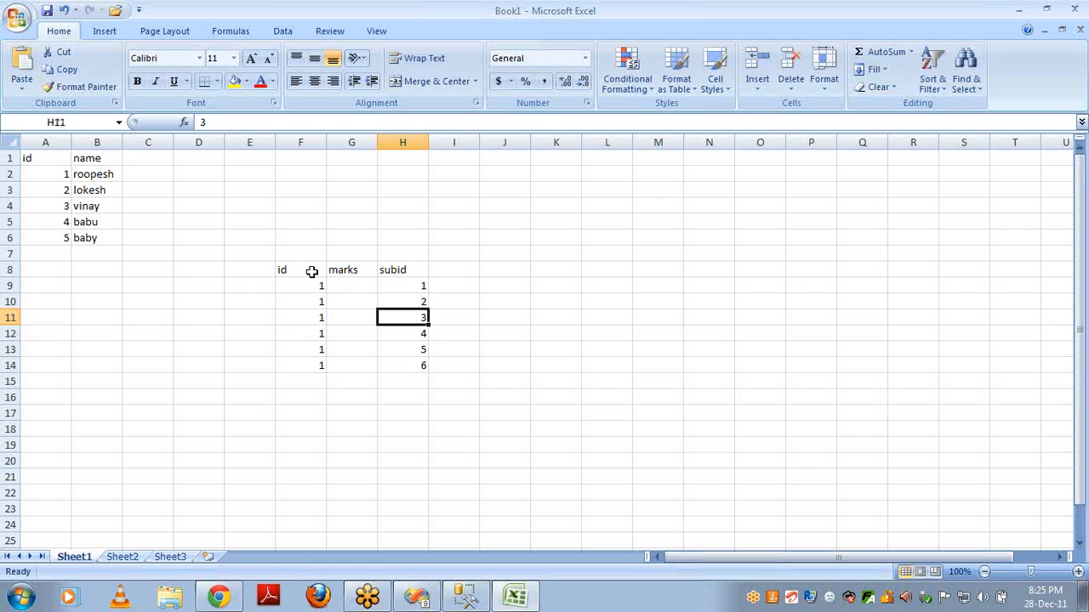
key("Left")
type("54")
key("Return")
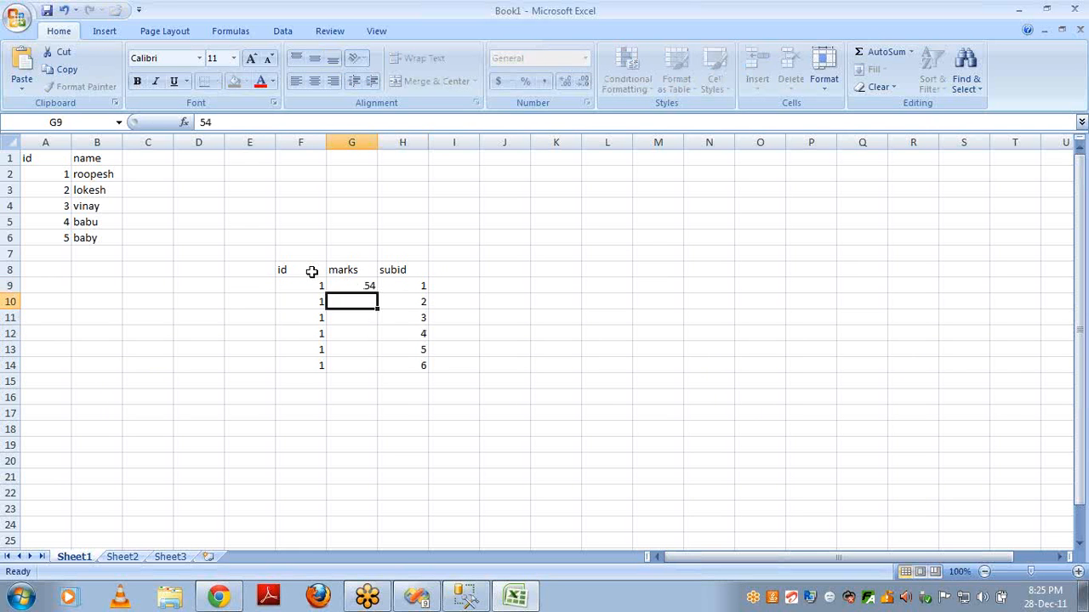
type("23")
key("Left")
key("Down")
key("Right")
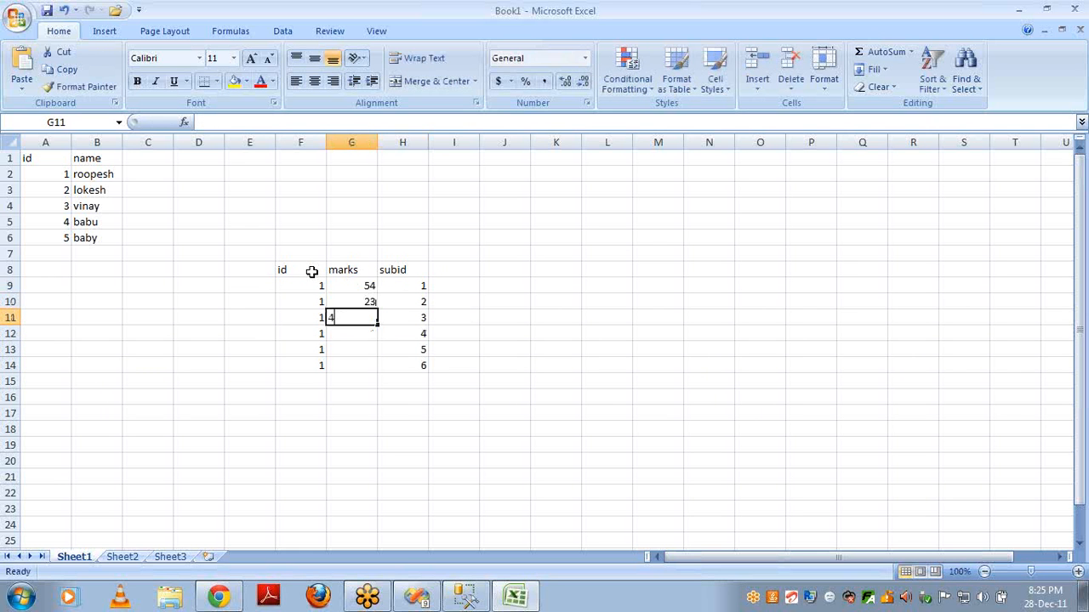
type("45")
key("Return")
key("Right")
key("Left")
type("67")
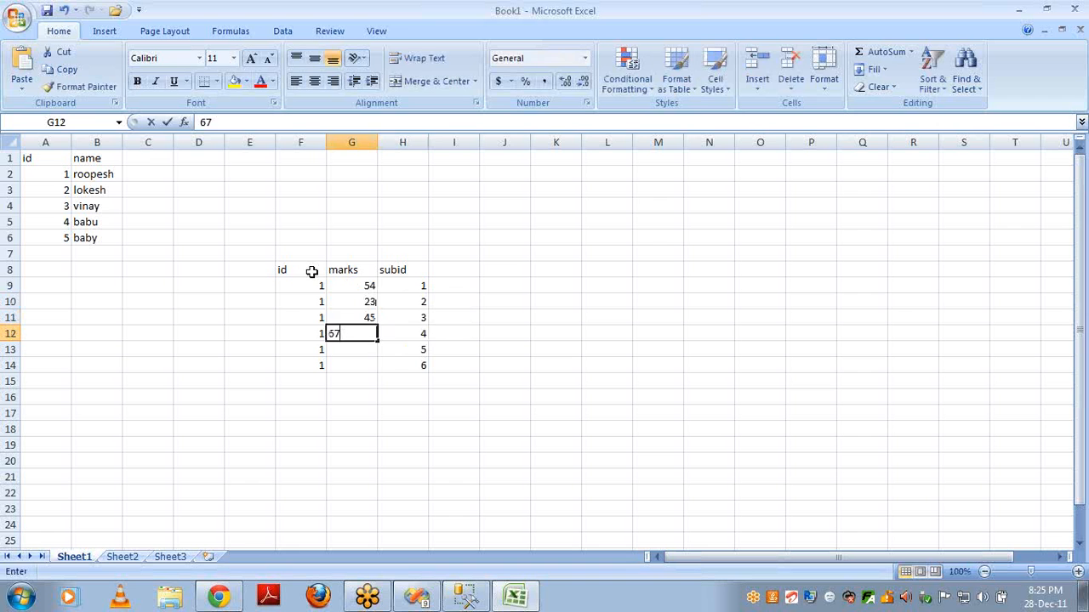
key("Right")
key("Down")
key("Down")
key("Left")
key("Up")
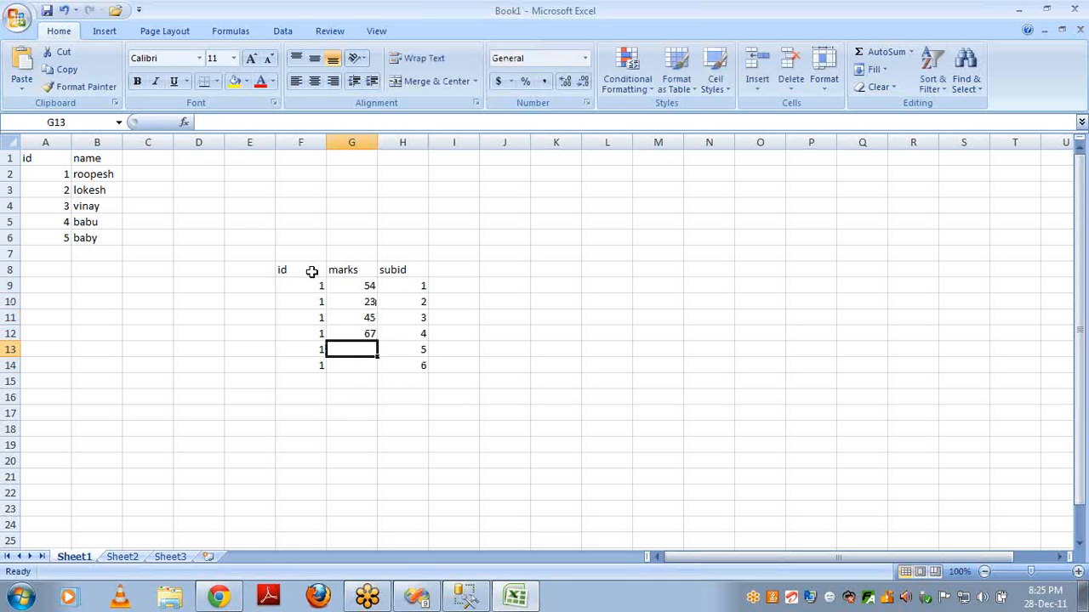
type("78")
key("Return")
type("89")
key("Return")
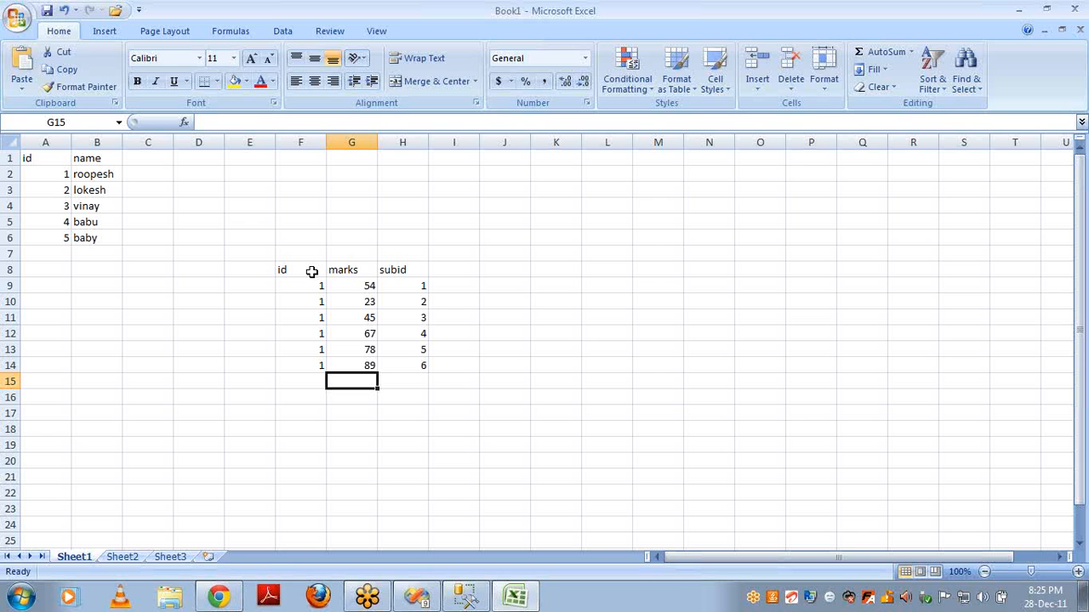
left_click(80, 174)
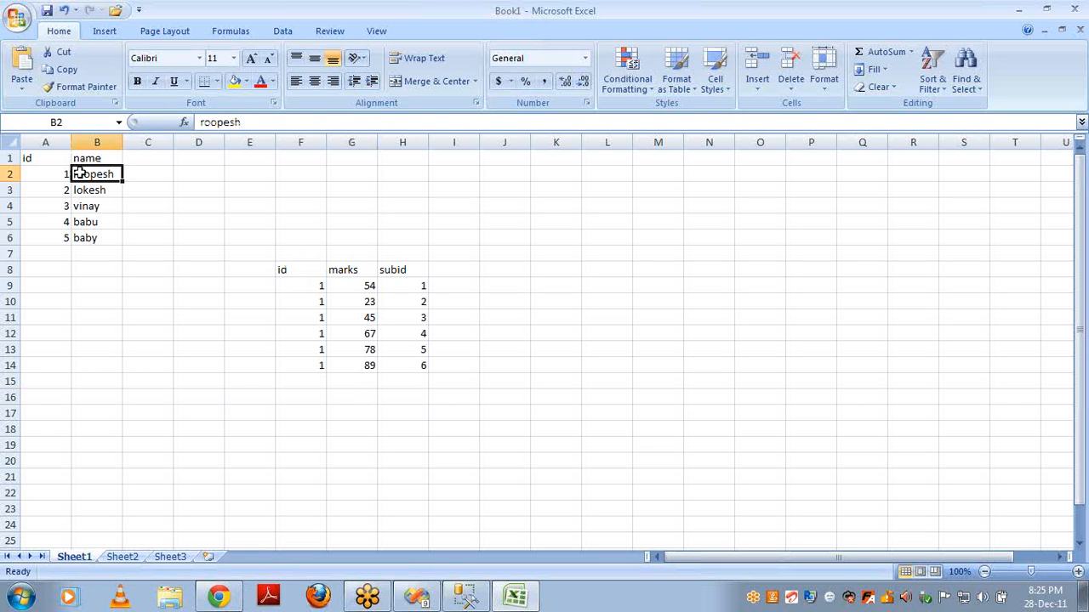
left_click(299, 285)
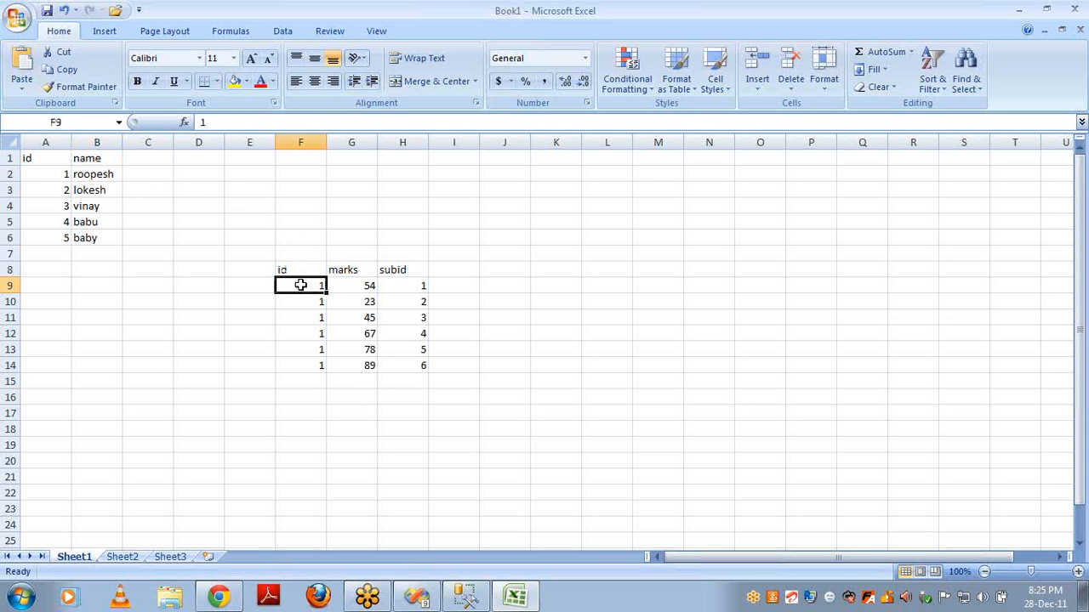
left_click(62, 174)
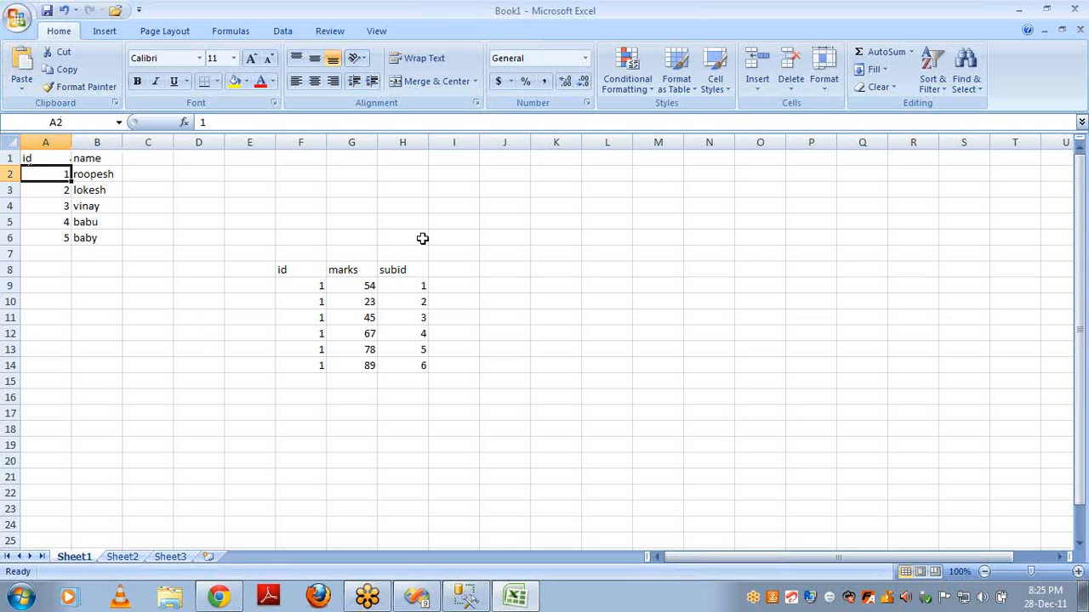
Start a third table with the headers id and student type in cells N3 and O3.
left_click(707, 190)
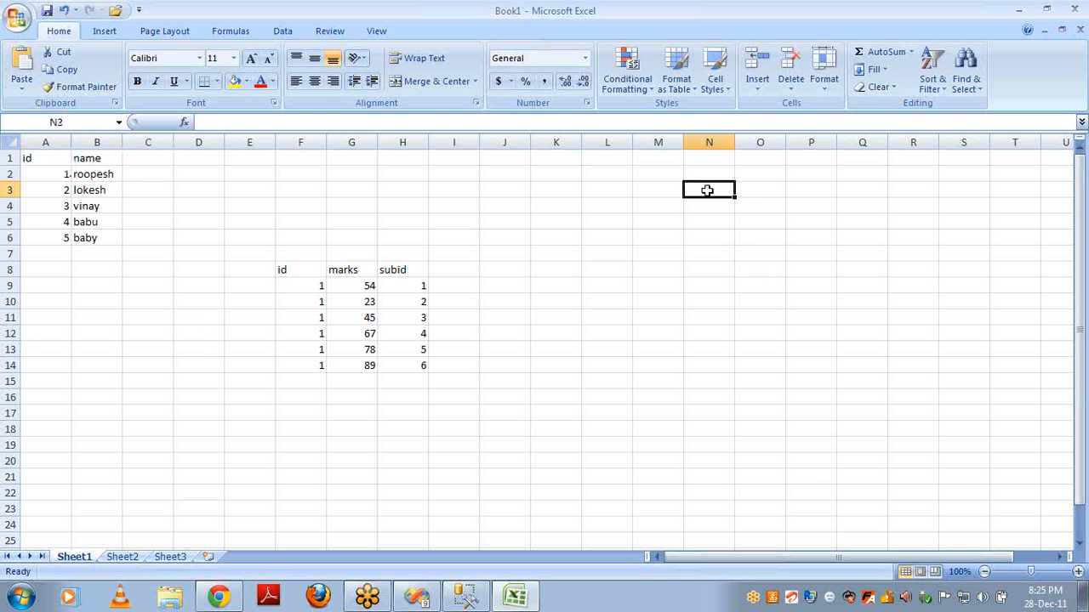
type("id")
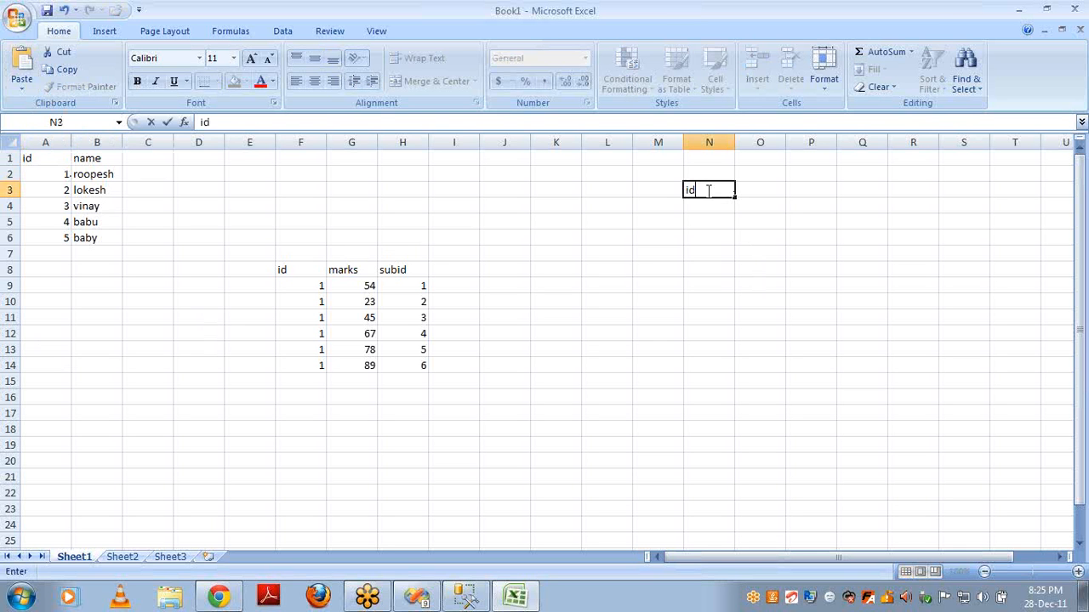
key("Tab")
type("stu")
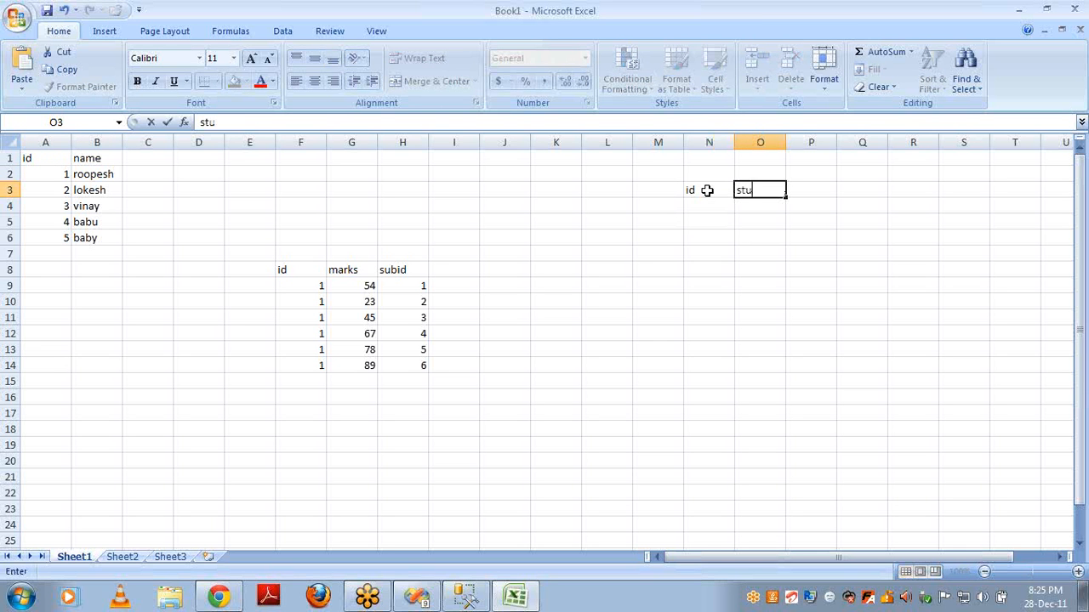
type("dent type")
key("Return")
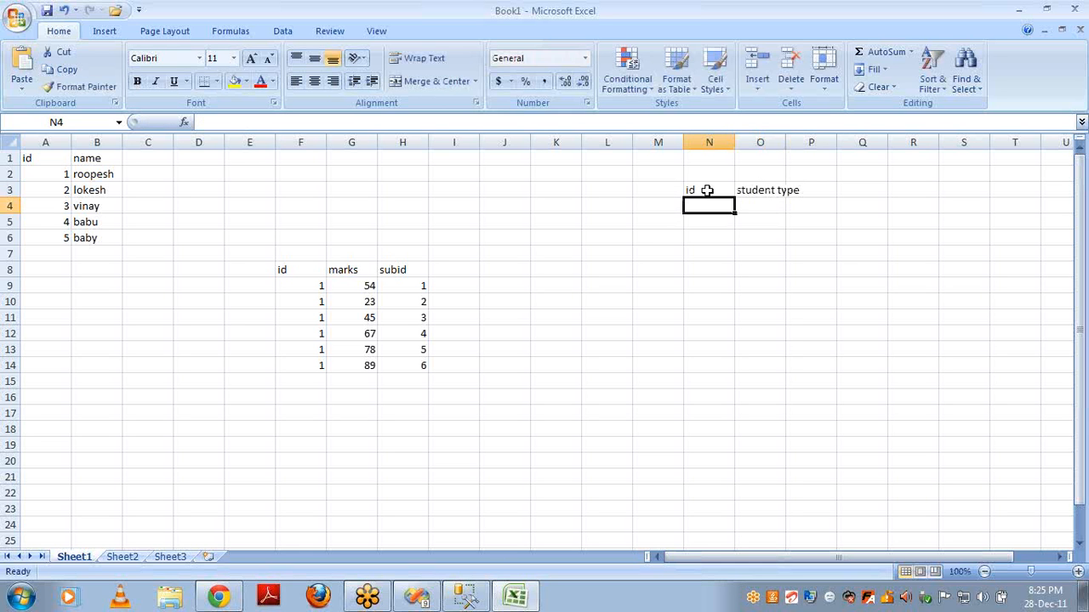
Add two rows to the student type table in N4:O5: id 1 with grade A and id 2 with grade b.
type("1")
key("Tab")
type("grade A")
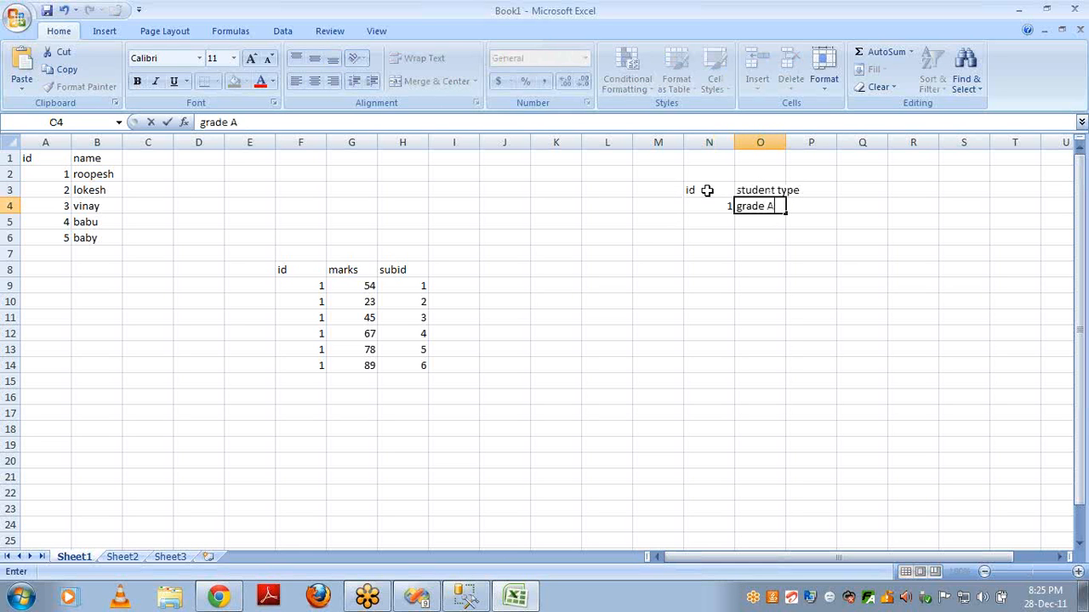
key("Return")
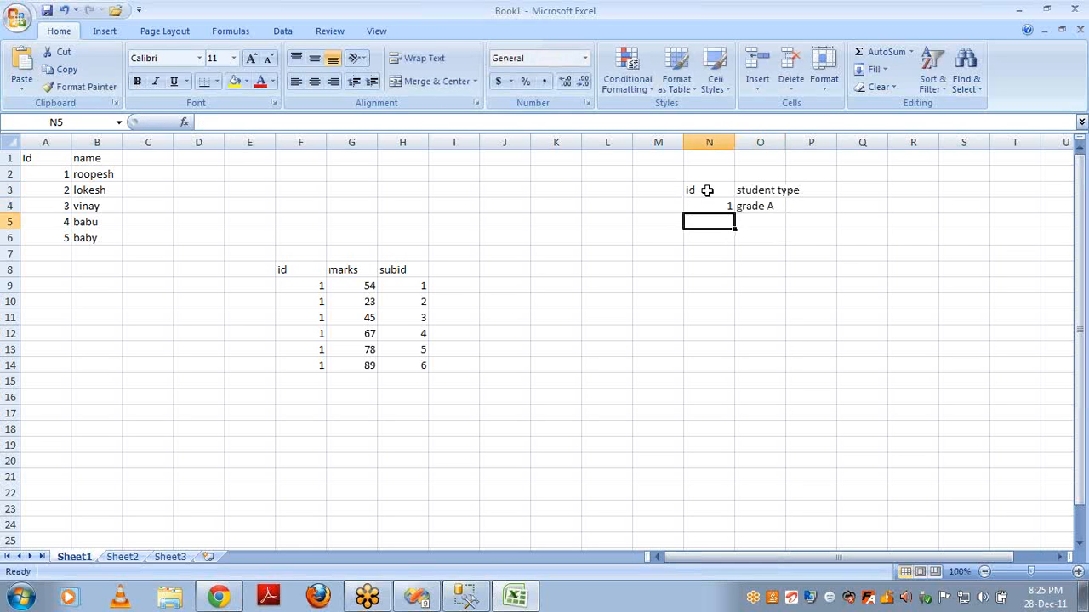
type("2")
key("Return")
key("Up")
key("Right")
type("grade b")
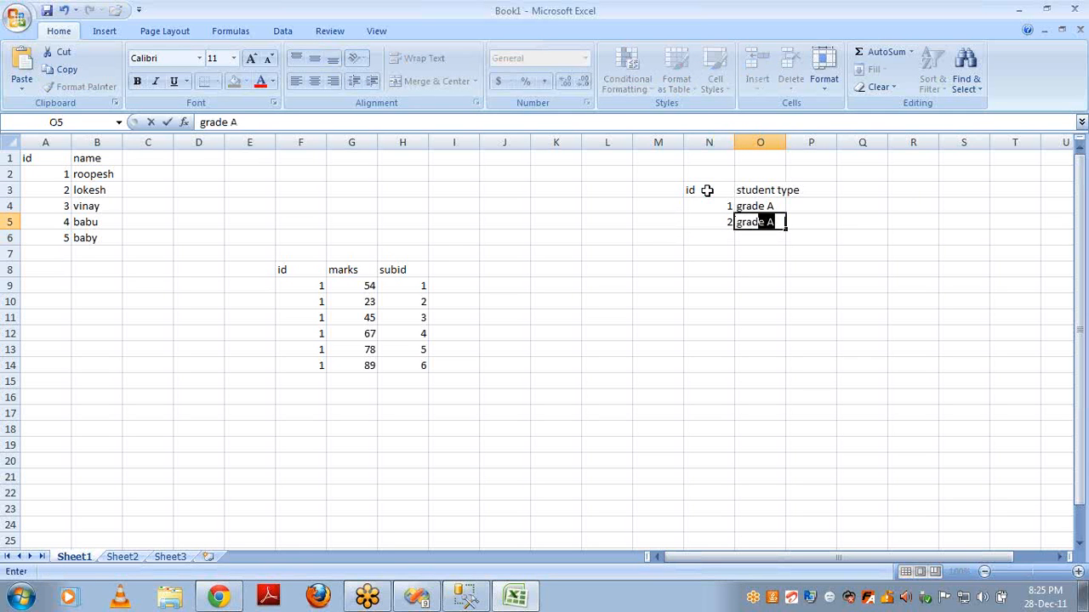
key("Return")
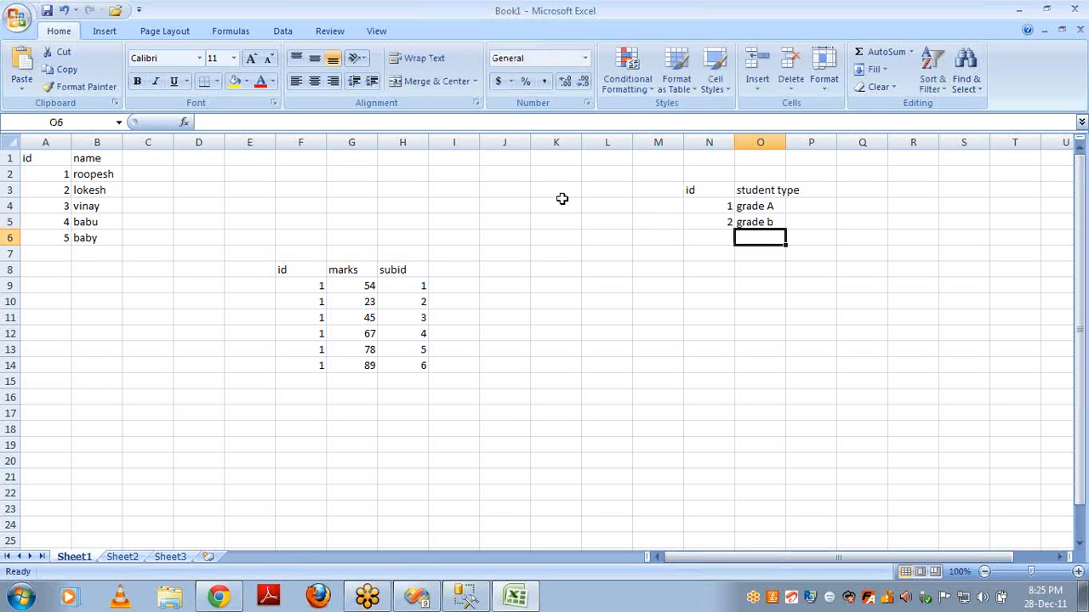
Add the header stu type id to the student table in cell C1.
left_click(140, 161)
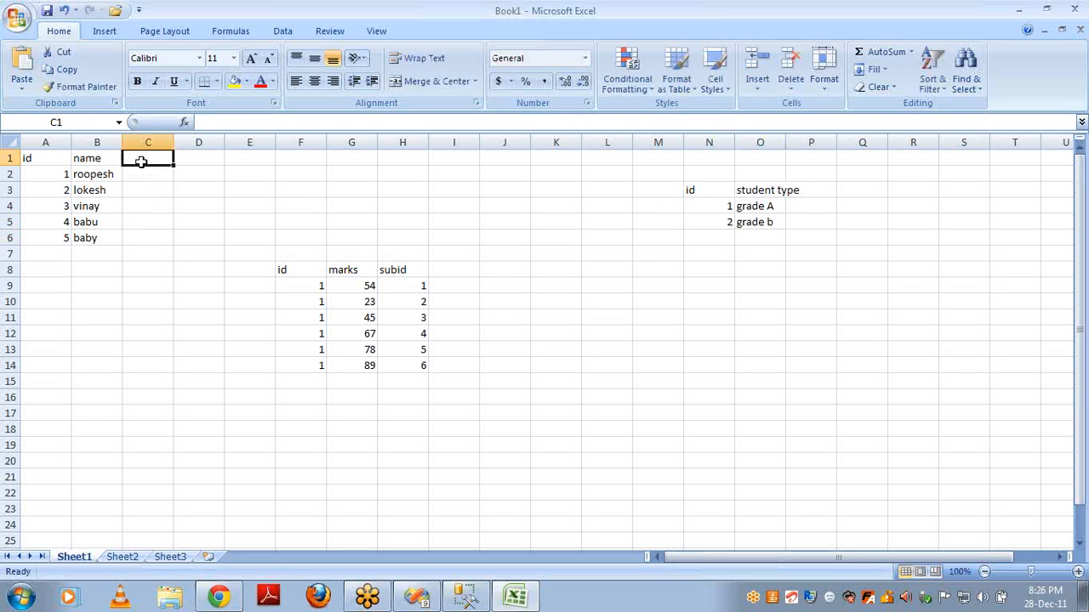
type("stu t")
type("ype id")
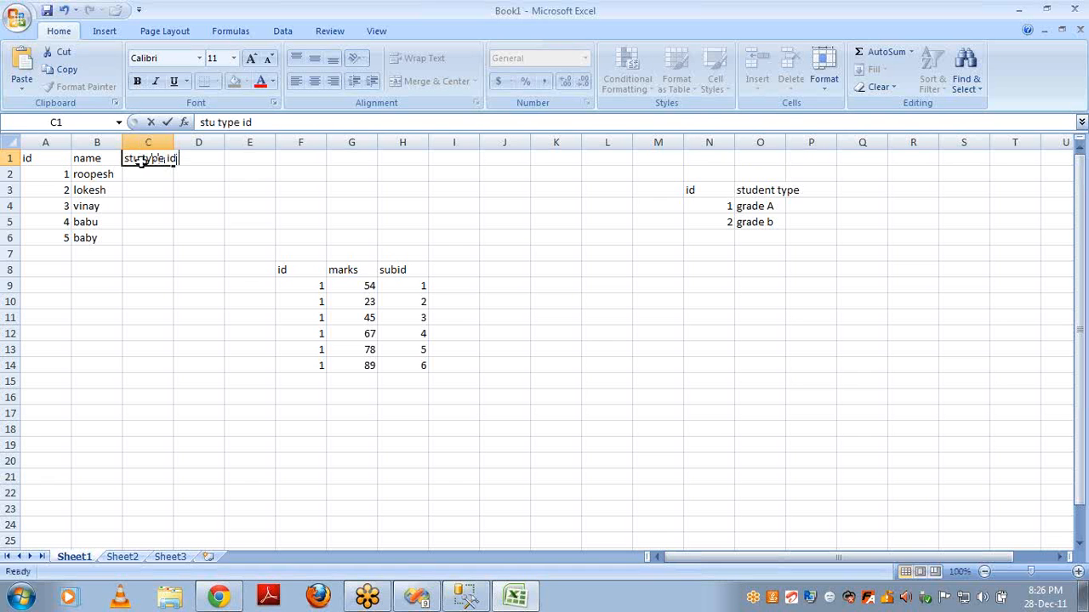
Fill the stu type id column in C2:C6 with 1, 1, 2, 2 and 2.
left_click(134, 172)
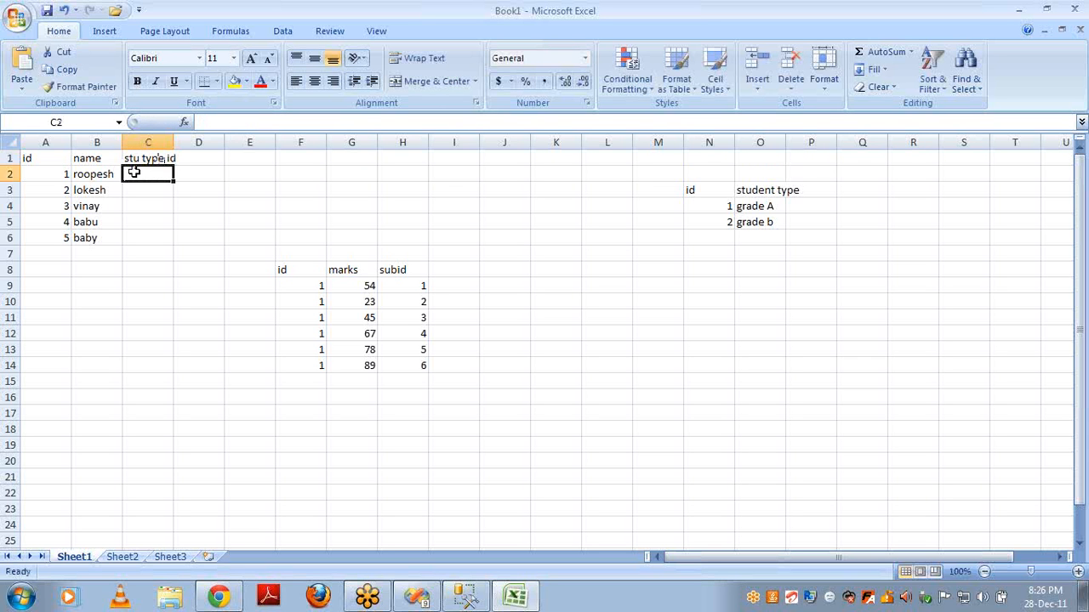
type("1")
key("Return")
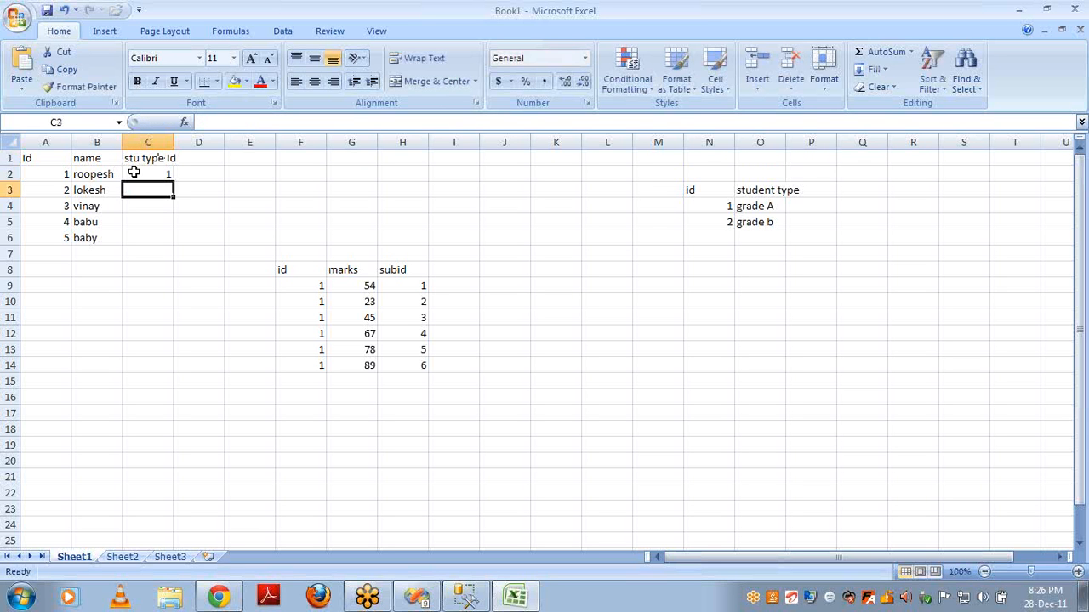
type("1")
key("Return")
type("2")
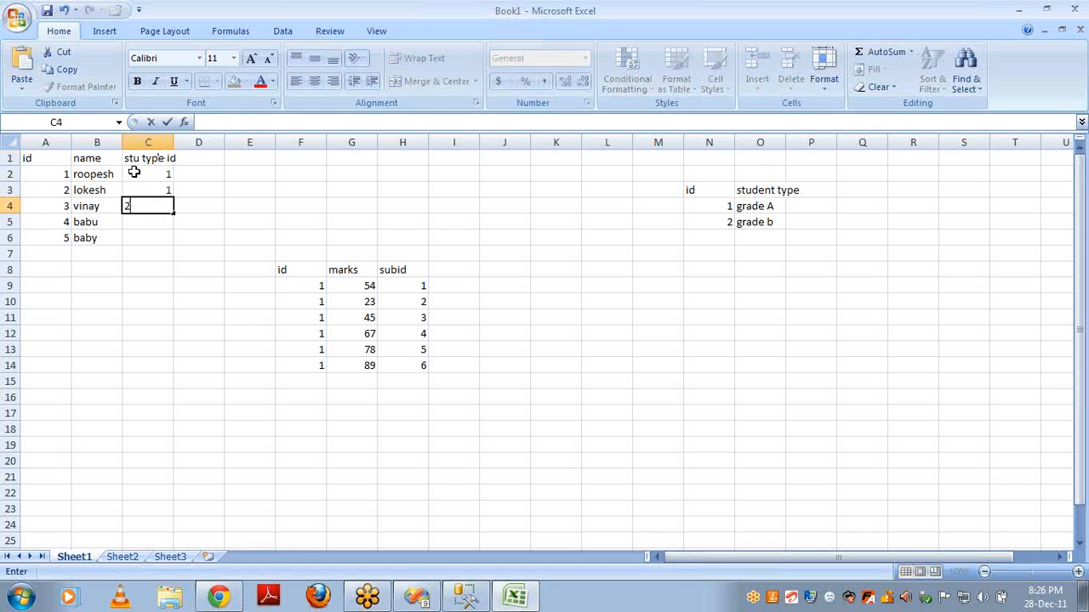
key("Return")
type("2")
key("Return")
type("2")
key("Return")
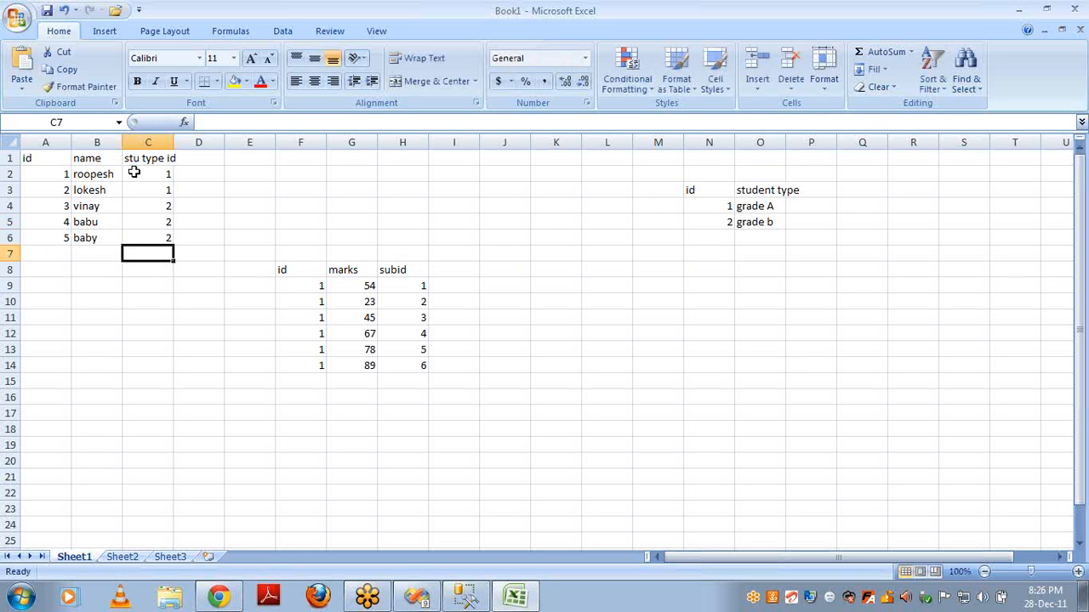
left_click(414, 300)
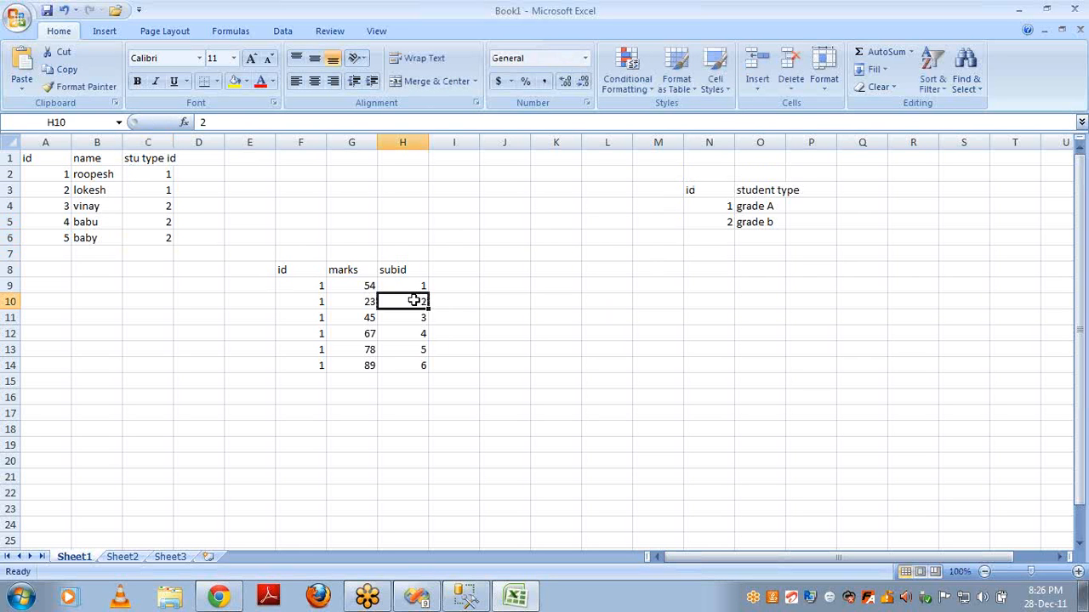
left_click(754, 204)
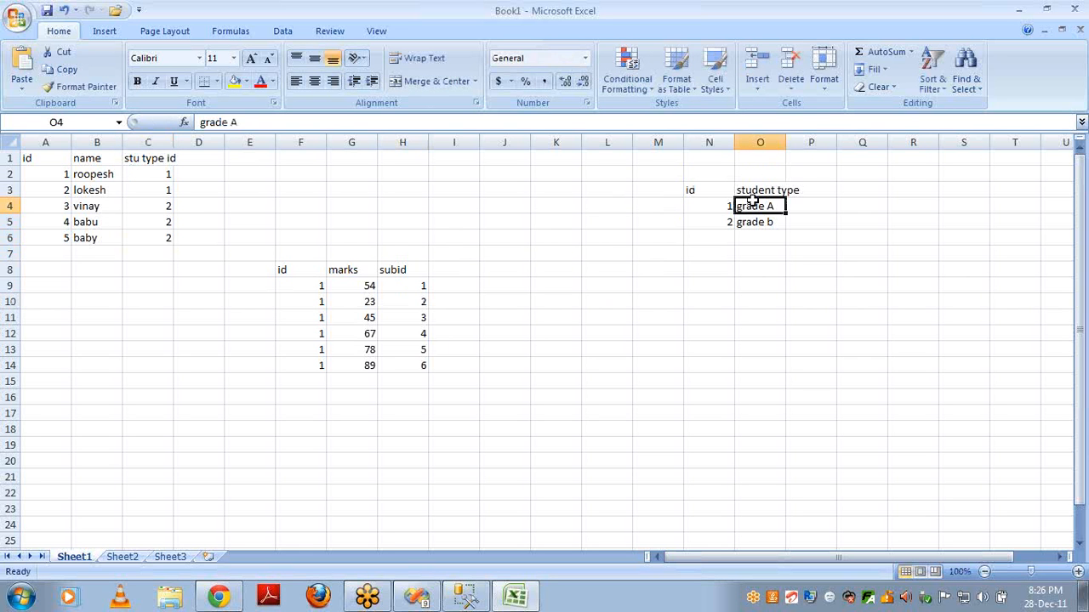
left_click(154, 185)
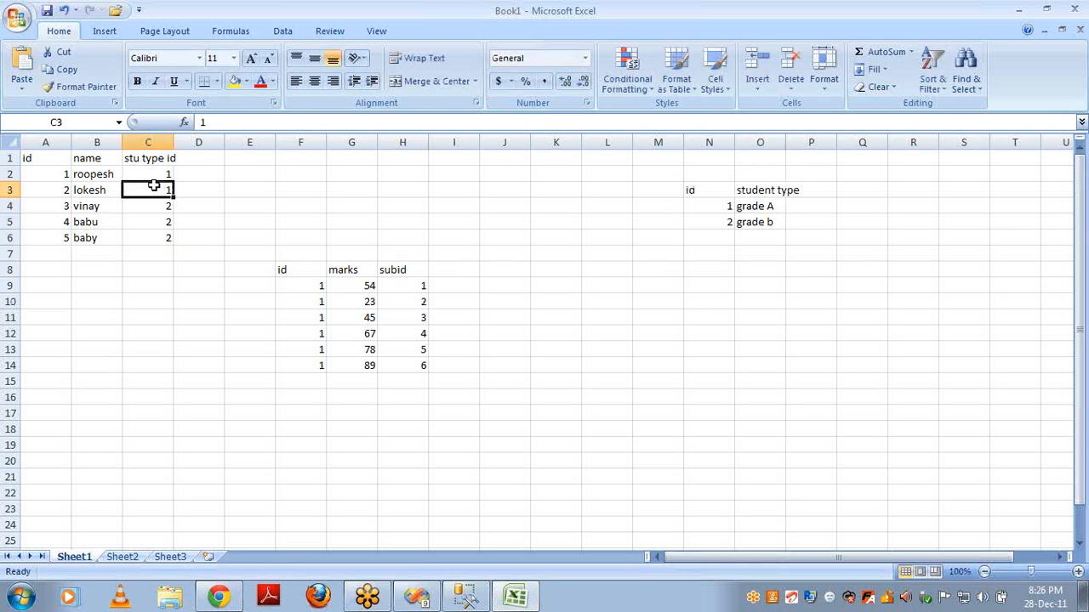
Circle the marks table with the on-screen pen, draw arrows between the three tables, and clear the markup.
left_click(1082, 217)
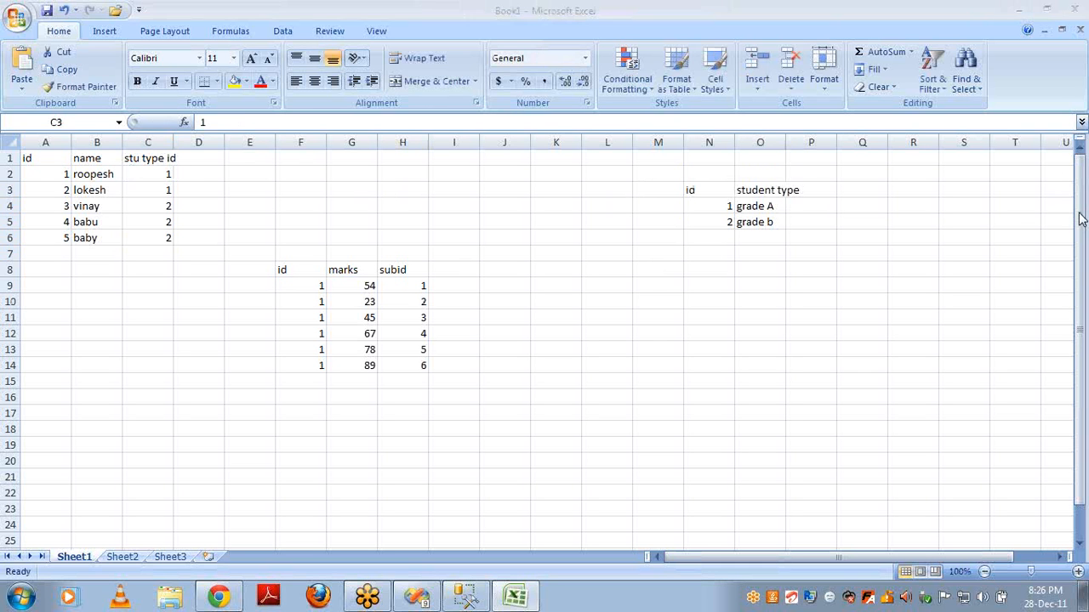
left_click(981, 236)
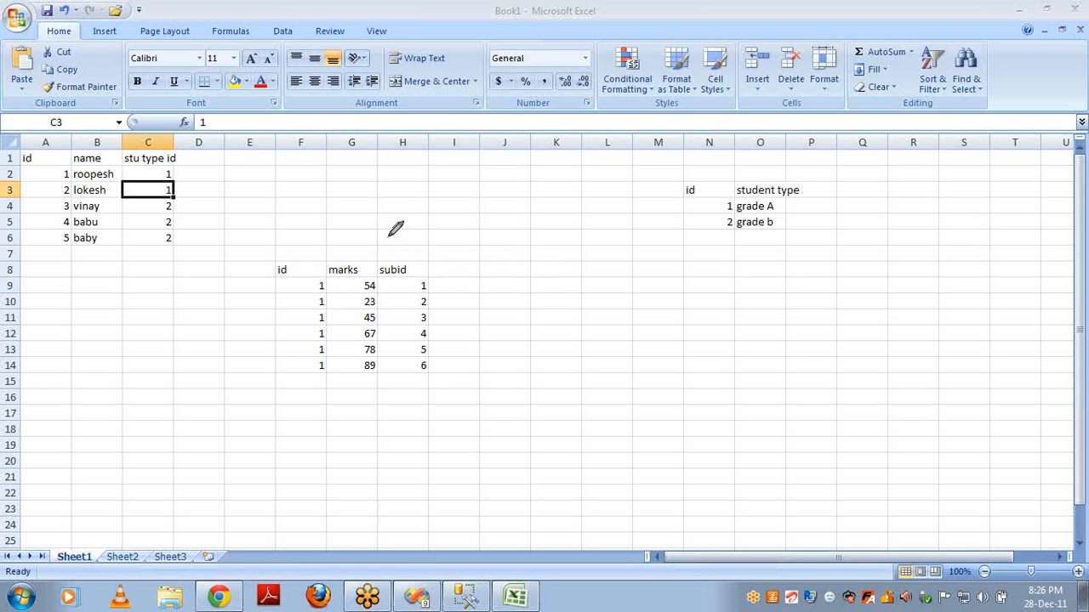
mouse_move(387, 238)
left_mouse_down()
mouse_move(376, 237)
mouse_move(361, 411)
mouse_move(435, 254)
mouse_move(325, 218)
left_mouse_up()
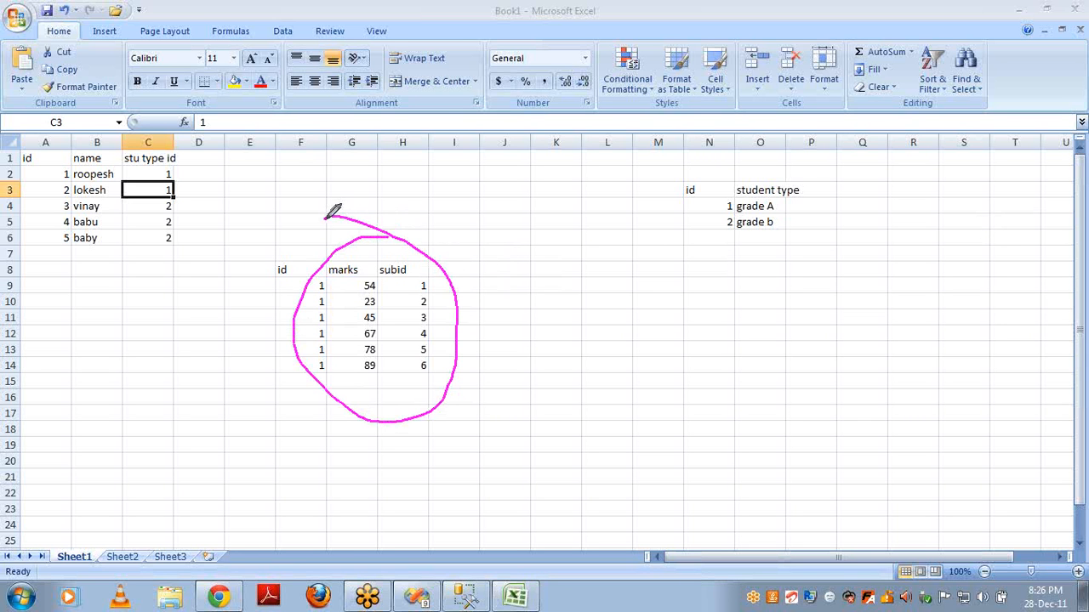
mouse_move(311, 275)
left_mouse_down()
mouse_move(208, 226)
mouse_move(202, 252)
mouse_move(211, 223)
left_mouse_up()
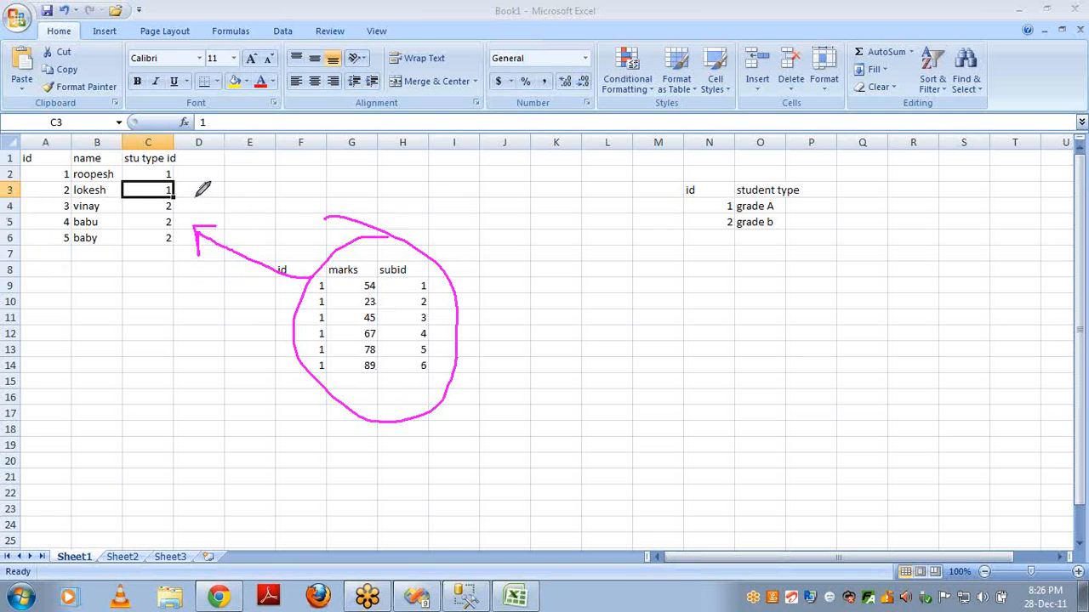
mouse_move(693, 239)
left_mouse_down()
mouse_move(491, 345)
mouse_move(513, 360)
left_mouse_up()
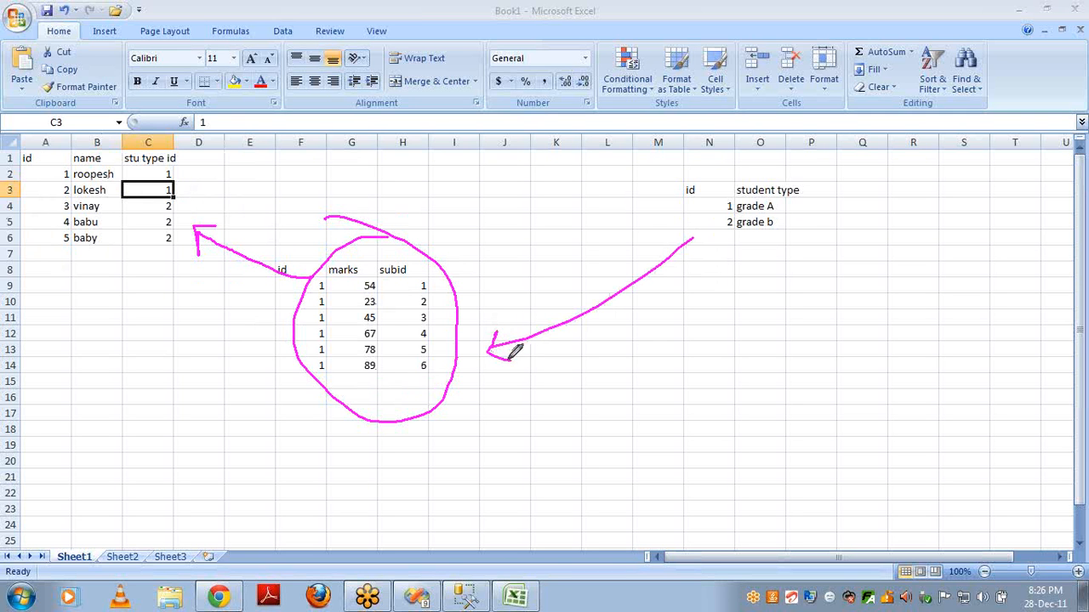
mouse_move(670, 213)
left_mouse_down()
mouse_move(479, 212)
mouse_move(285, 188)
mouse_move(177, 204)
mouse_move(286, 286)
mouse_move(272, 293)
mouse_move(283, 296)
mouse_move(275, 287)
left_mouse_up()
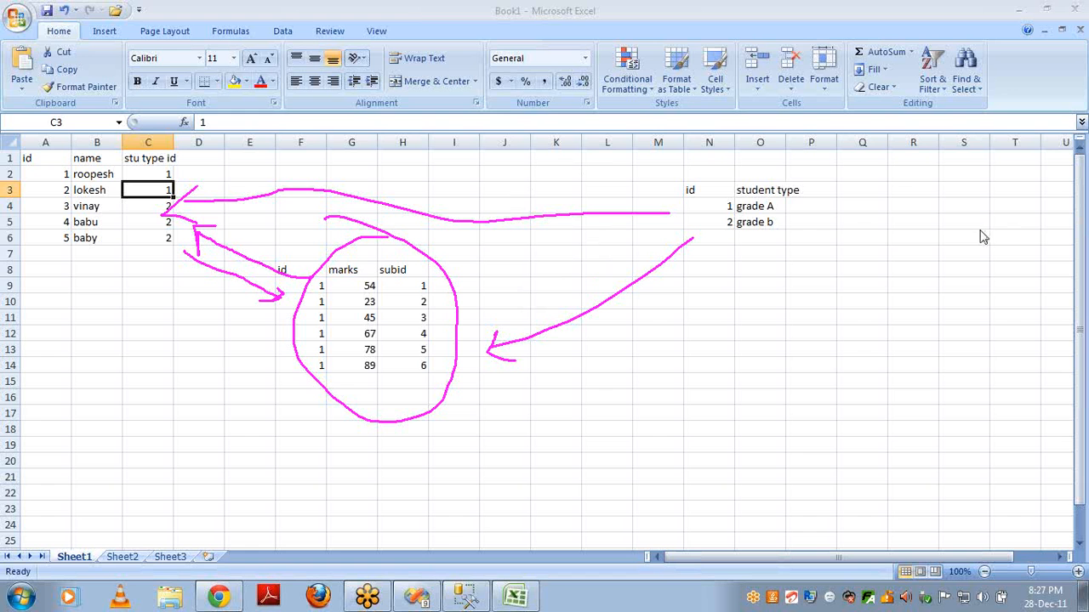
left_click(846, 249)
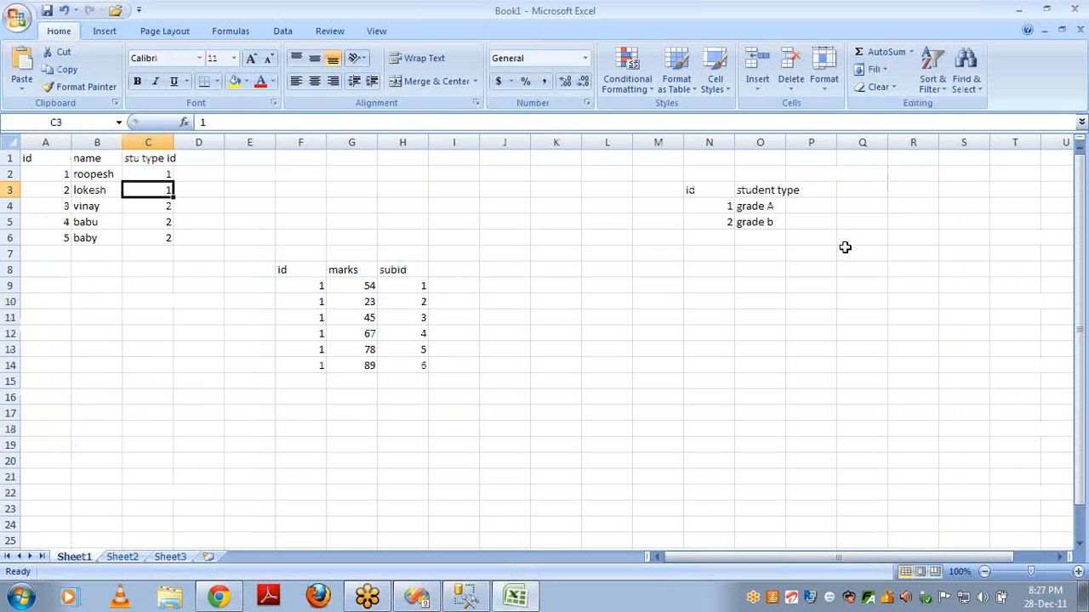
Clear the whole student table in A1:C6.
key("ctrl+a")
key("Delete")
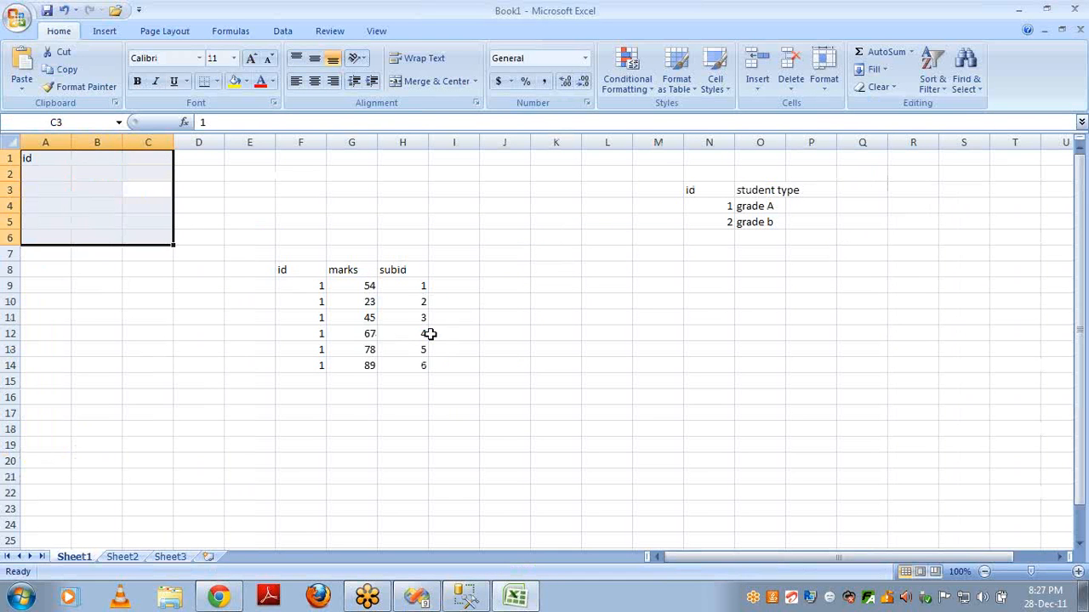
key("ctrl+a")
key("Home")
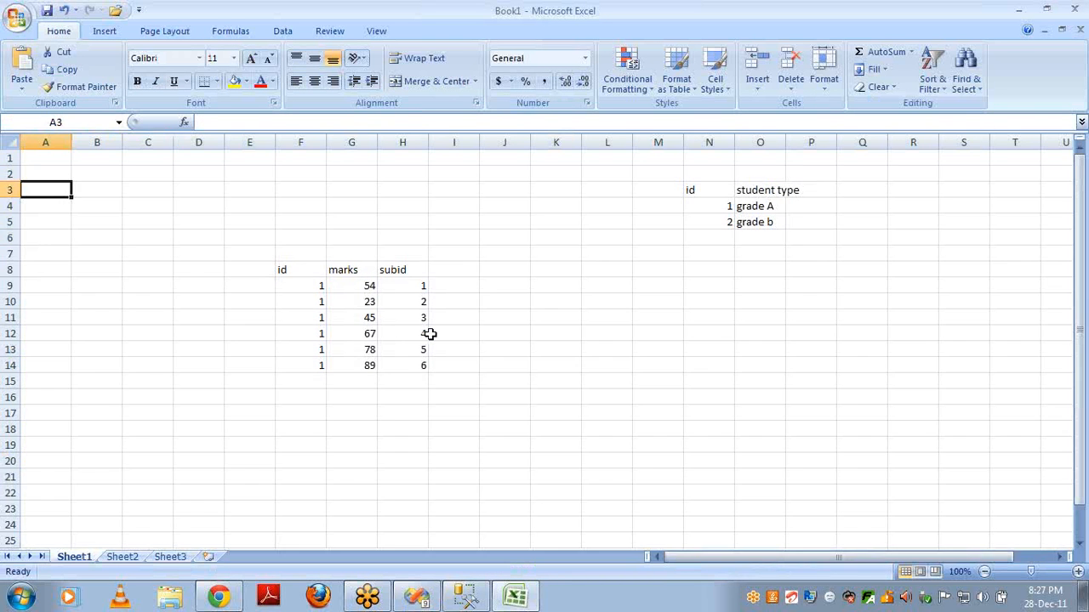
Clear the whole sheet and enter the headers auth id and auth name in cells F4 and G4.
key("ctrl+a")
key("Delete")
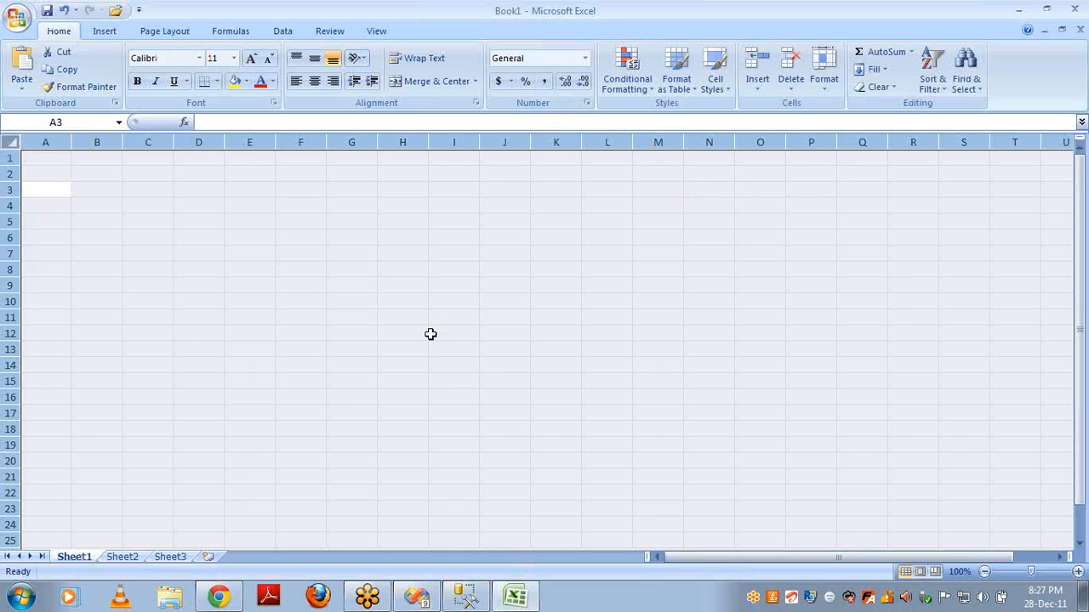
left_click(283, 206)
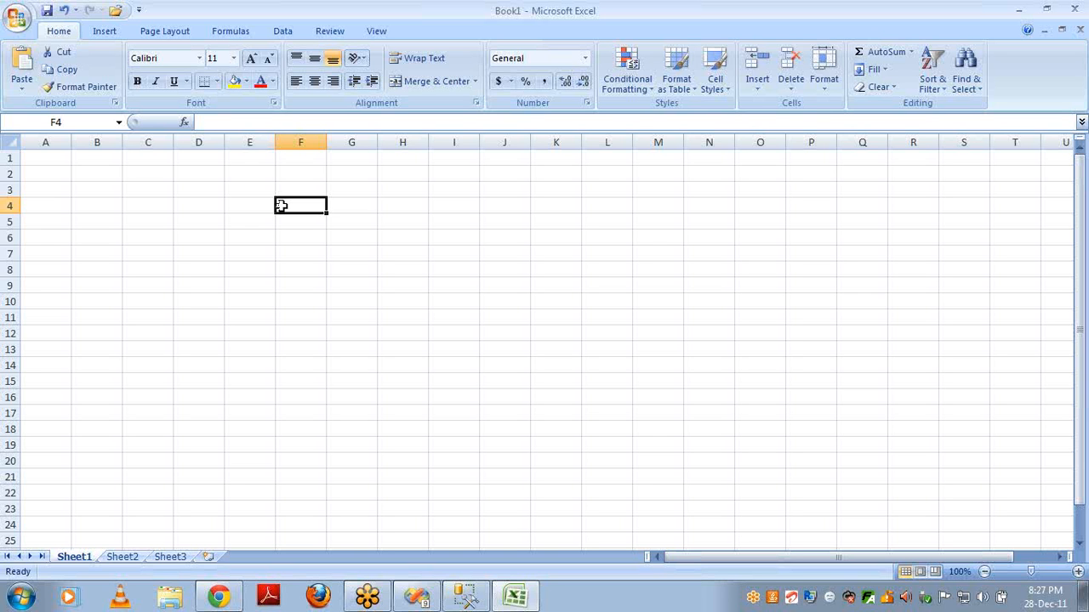
type("auth id")
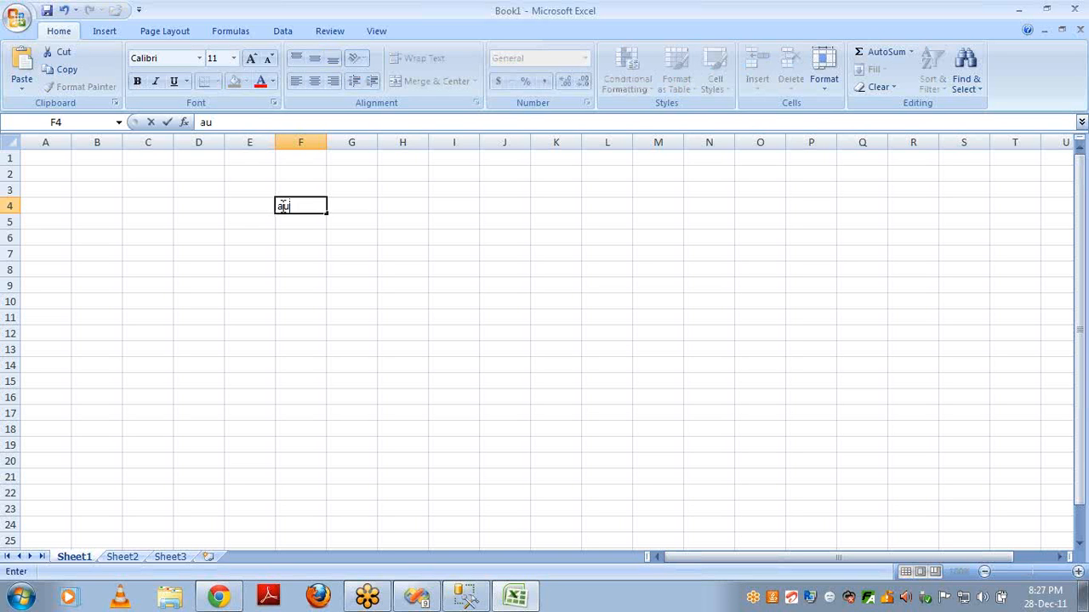
key("Tab")
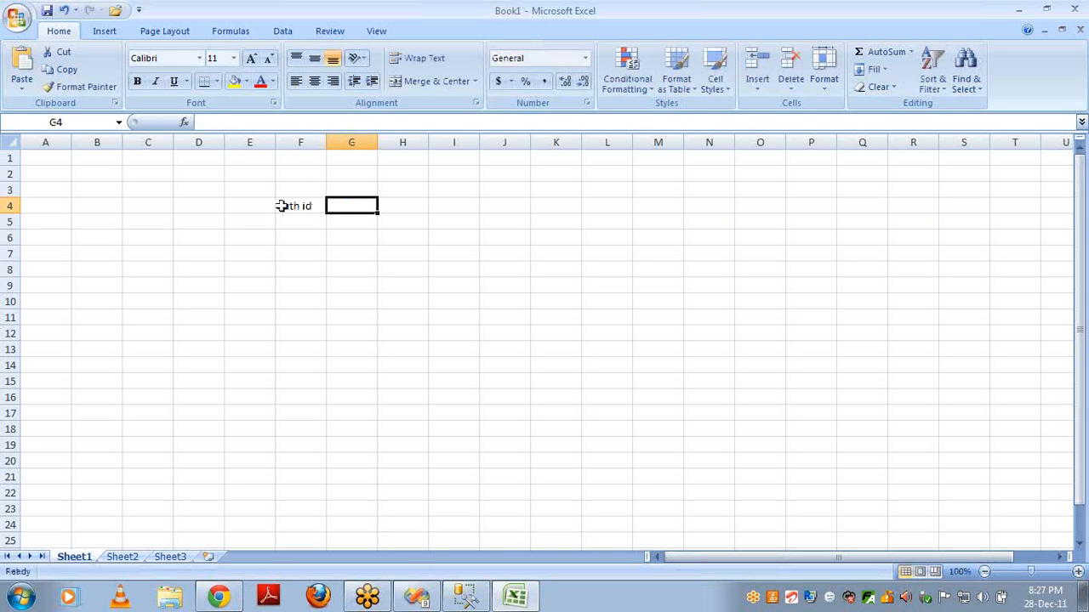
type("auth name")
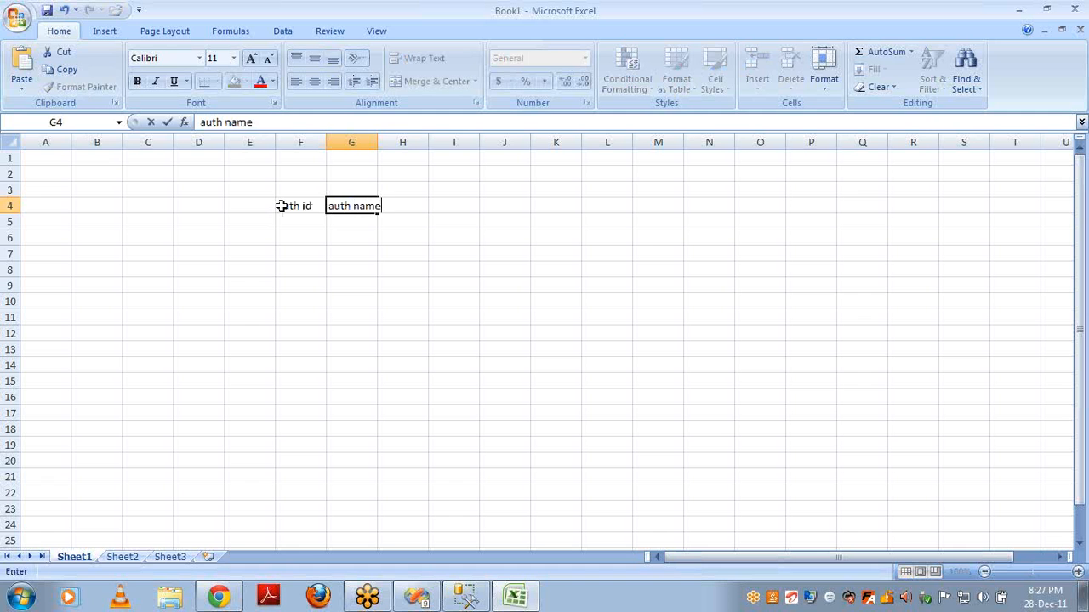
key("Return")
Fill the auth id column in F5:F7 with 1, 2 and 3.
type("1")
key("Return")
type("2")
key("Return")
type("3")
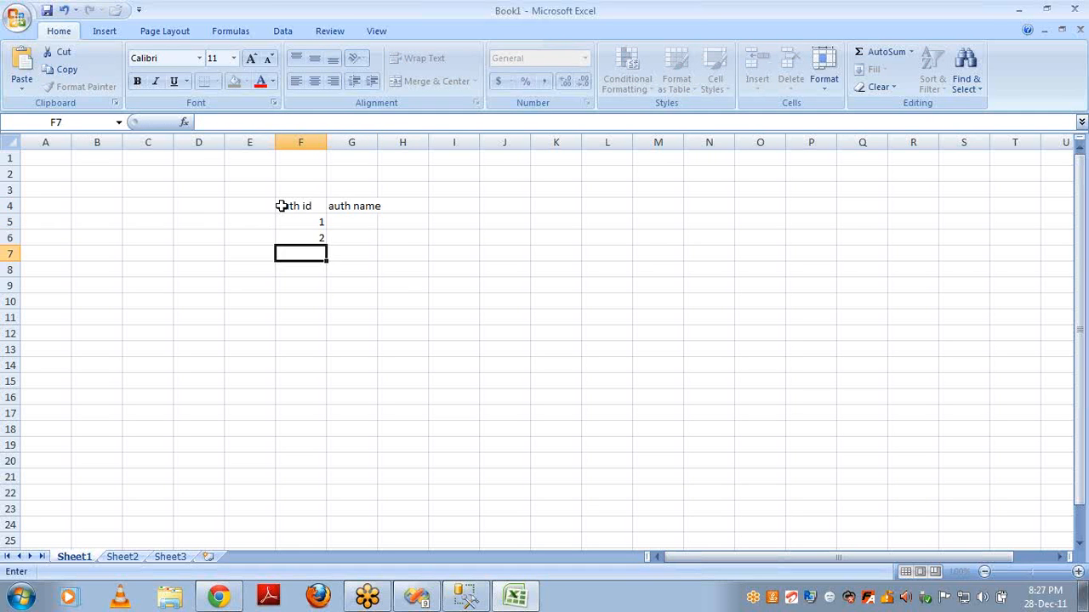
key("Return")
Fill the auth name column in G5:G7 with name1, name2 and name3.
key("Up")
key("Up")
key("Up")
key("Right")
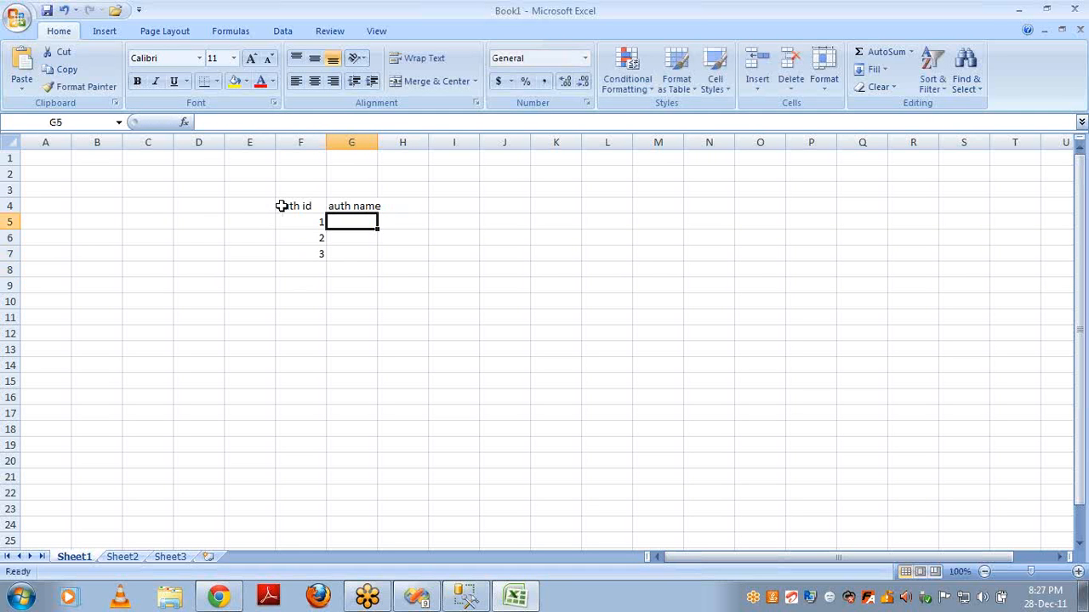
type("name1")
key("Return")
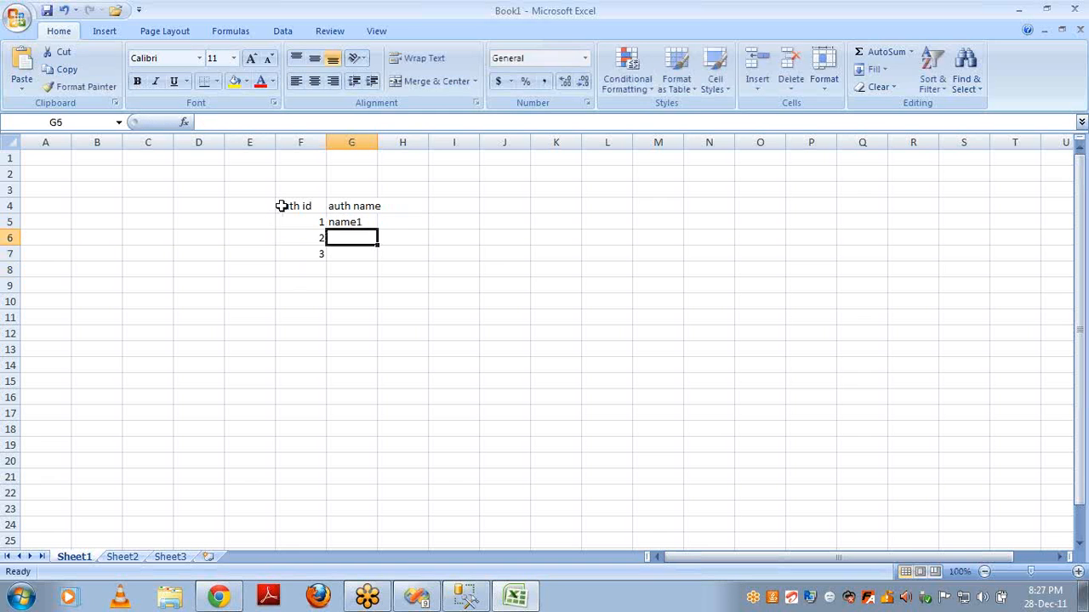
type("name2")
key("Return")
type("name3")
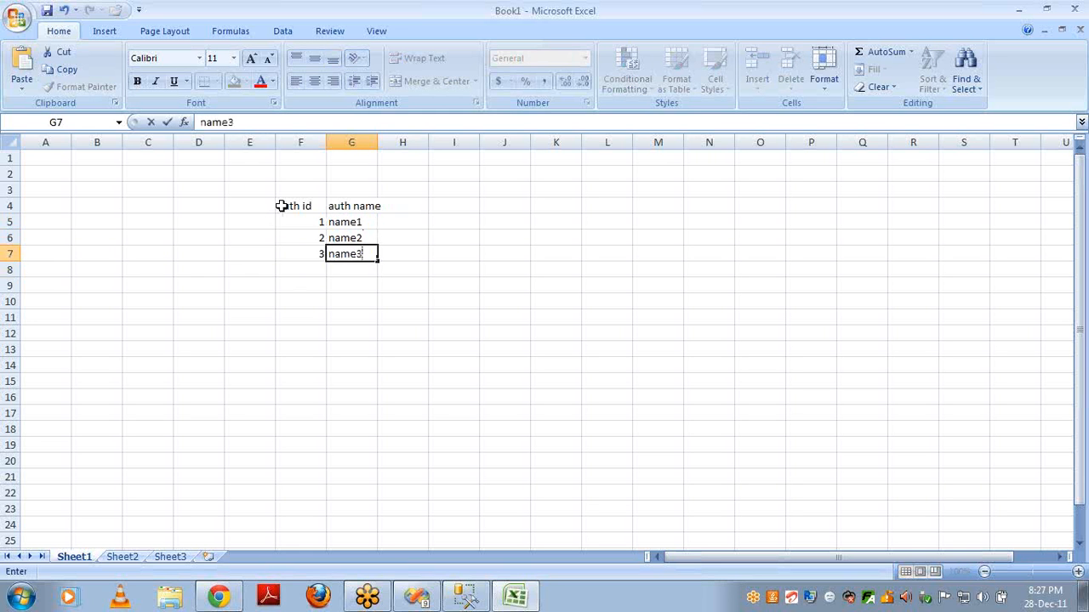
key("Return")
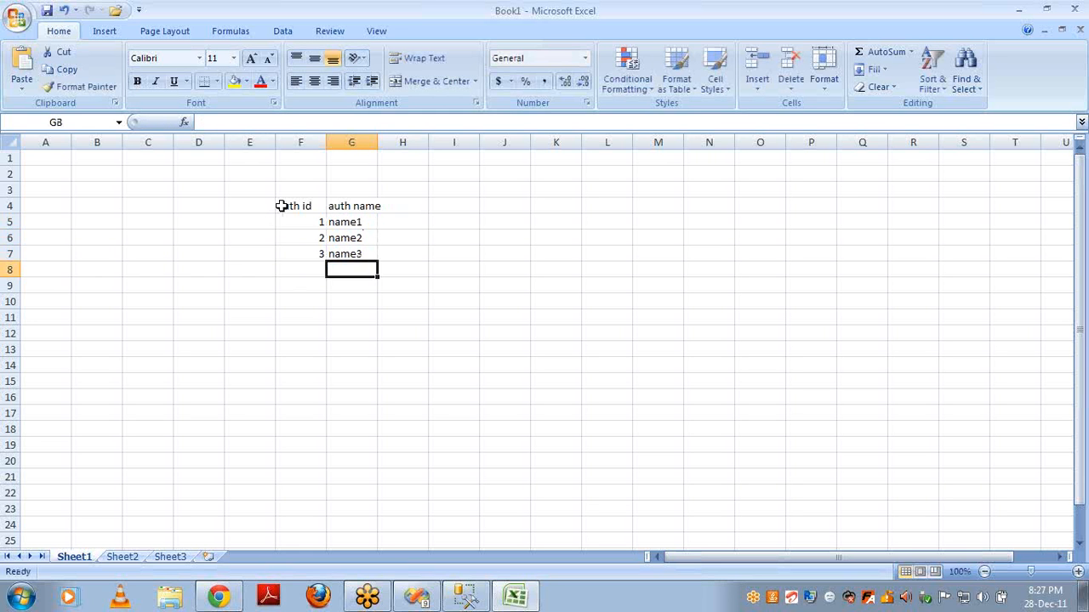
Start a book table with the headers book id and book name in cells F11 and G11.
key("Down")
key("Down")
key("Down")
key("Left")
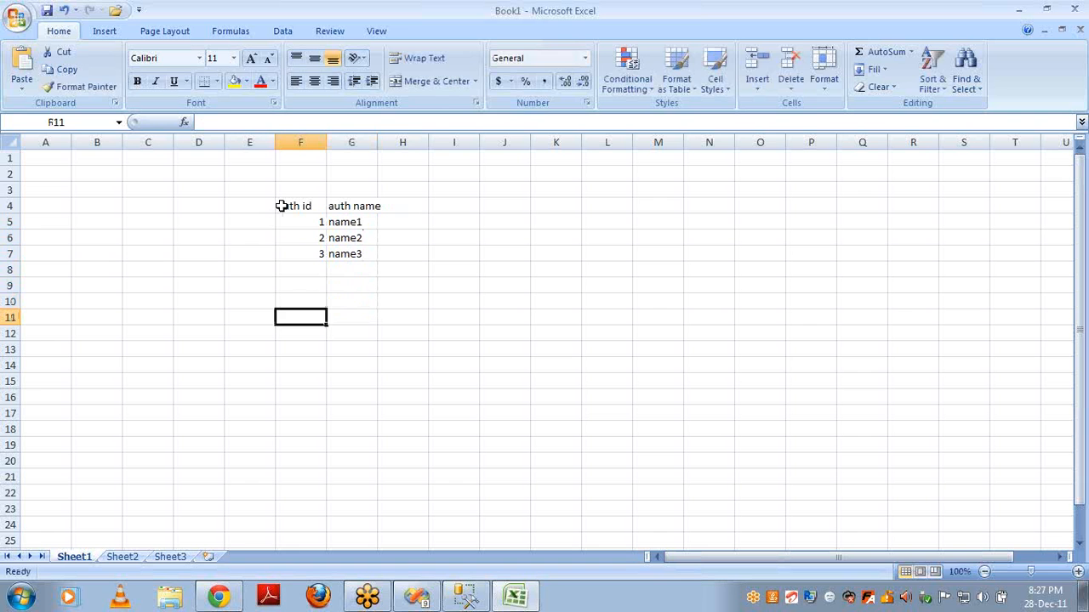
type("book i")
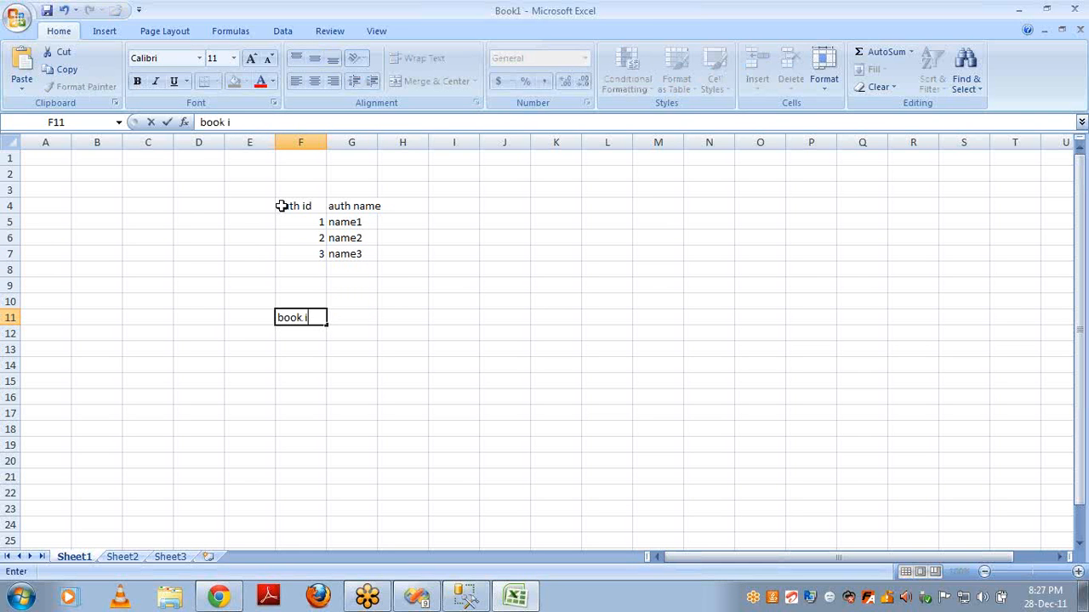
type("d")
key("Tab")
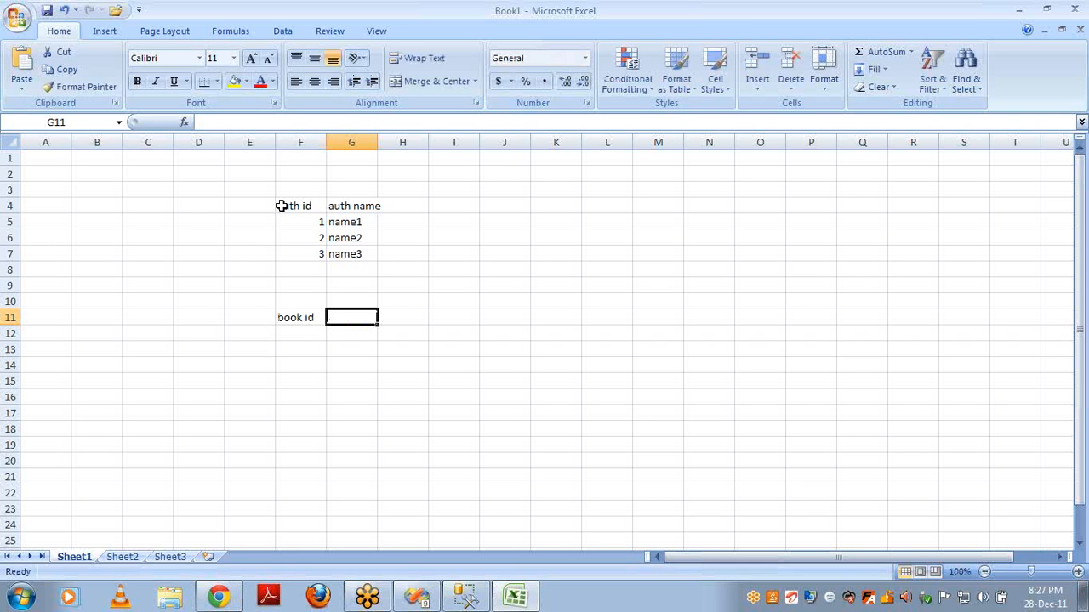
type("book name")
key("Return")
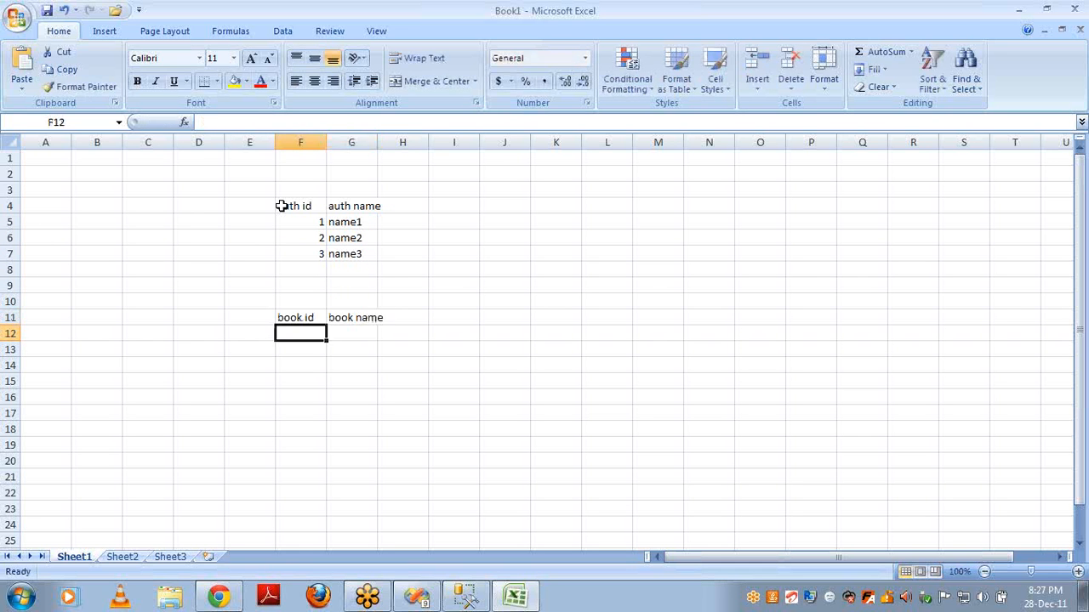
Fill the book id column in F12:F14 with 1, 2 and 3.
type("1")
key("Return")
type("2")
key("Return")
type("2")
key("Return")
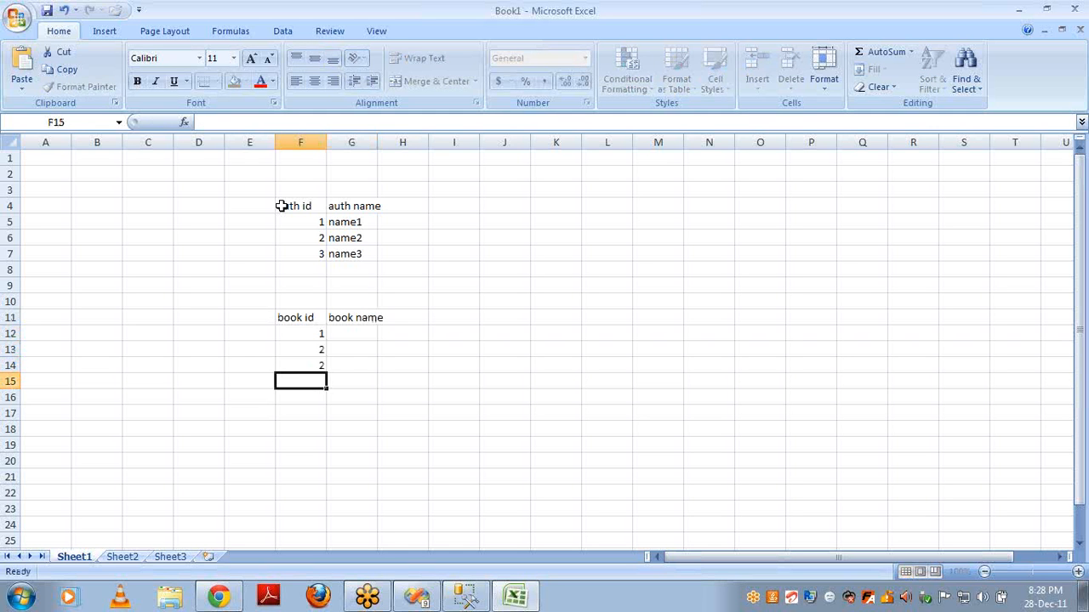
key("Up")
key("Up")
key("Down")
type("3")
key("Up")
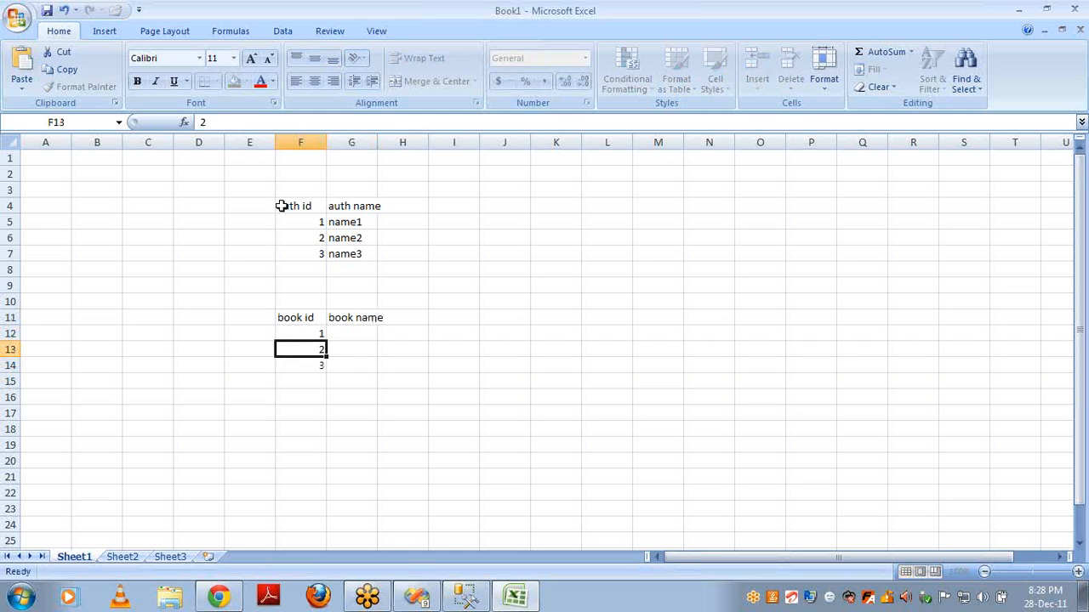
Fill the book name column in G12:G14 with c, c++ and java.
key("Up")
key("Right")
type("c")
key("Return")
type("c++")
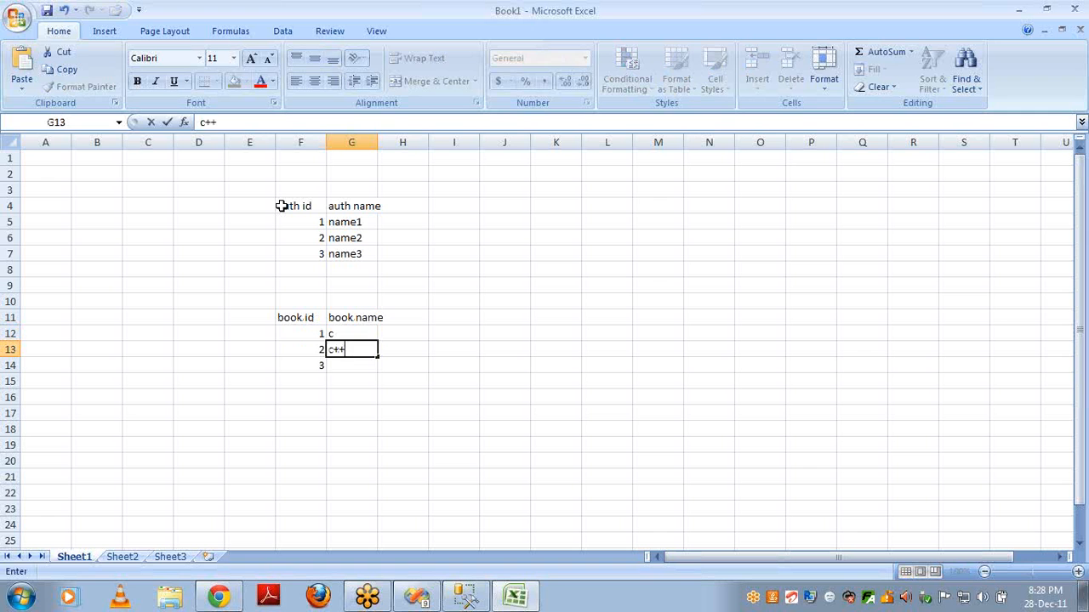
key("Return")
type("java")
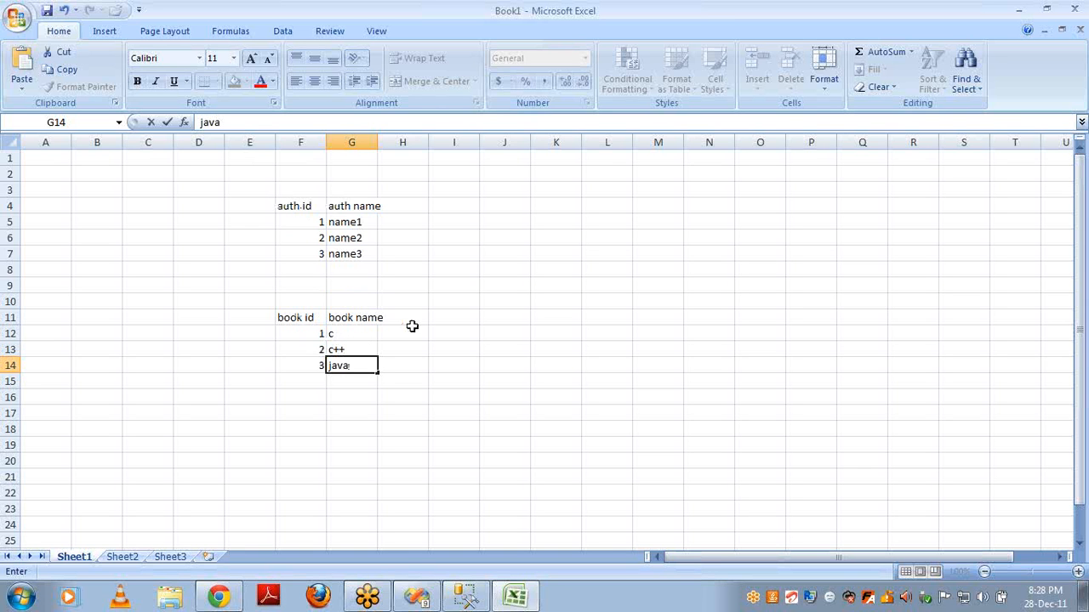
left_click(496, 207)
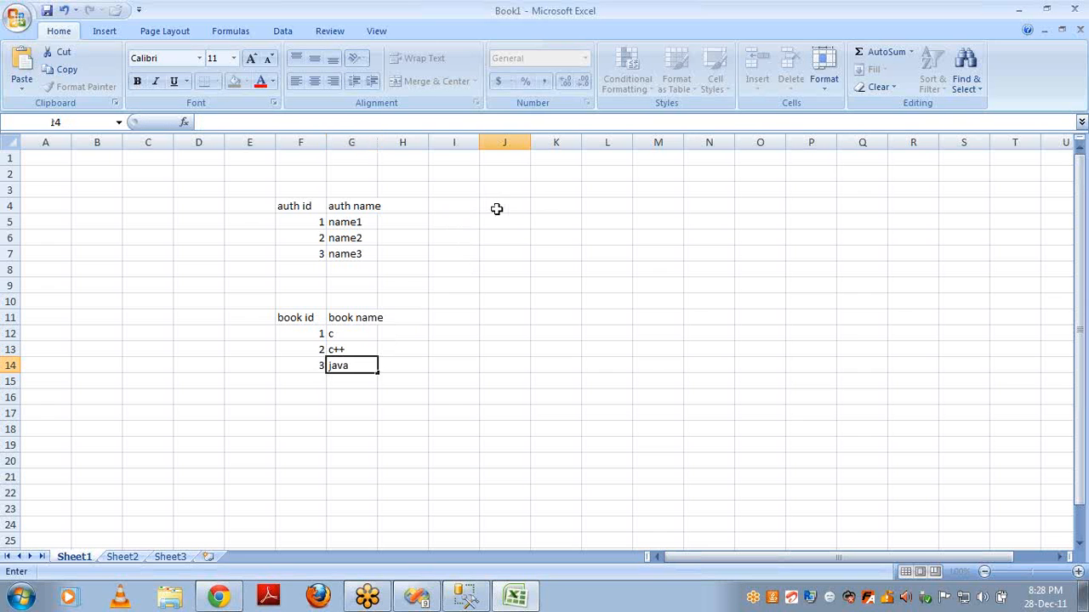
Start a table linking authors to books with the headers auth id and bookid in cells J5 and K5.
left_click(339, 218)
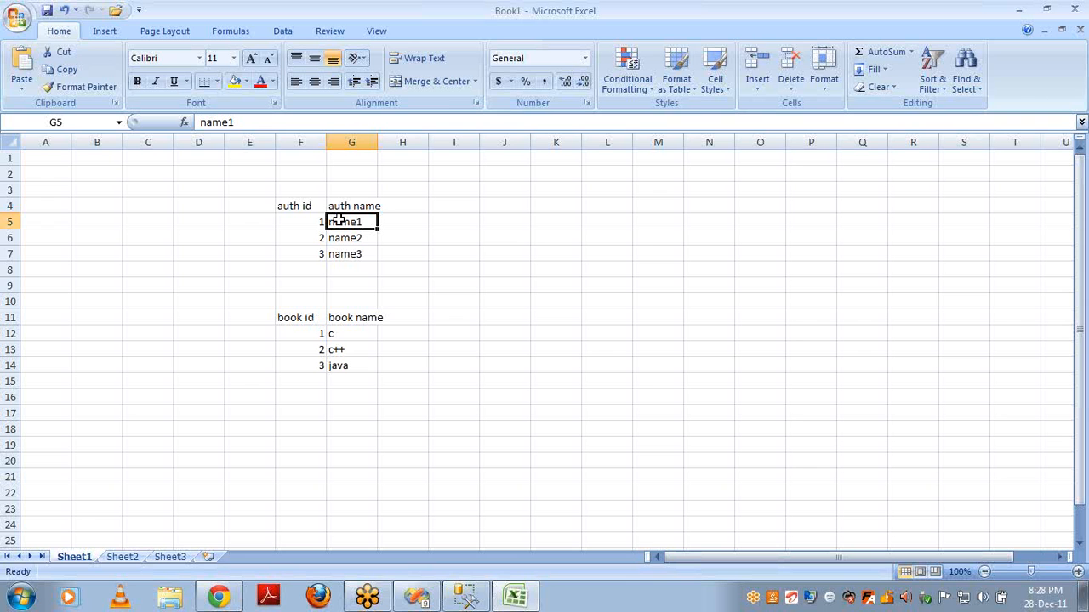
left_click(512, 228)
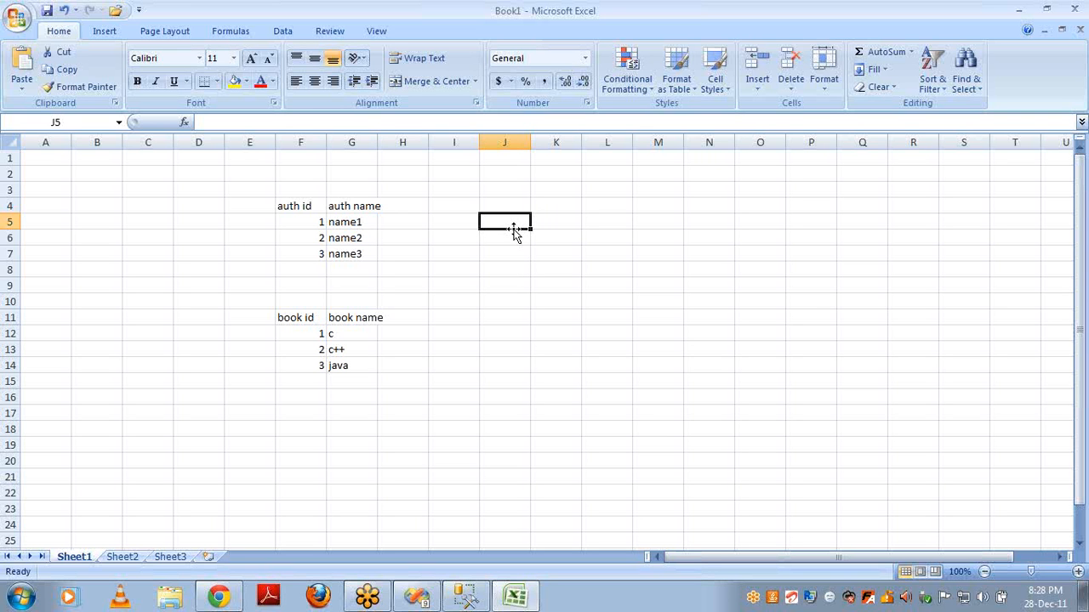
type("auth id")
key("Tab")
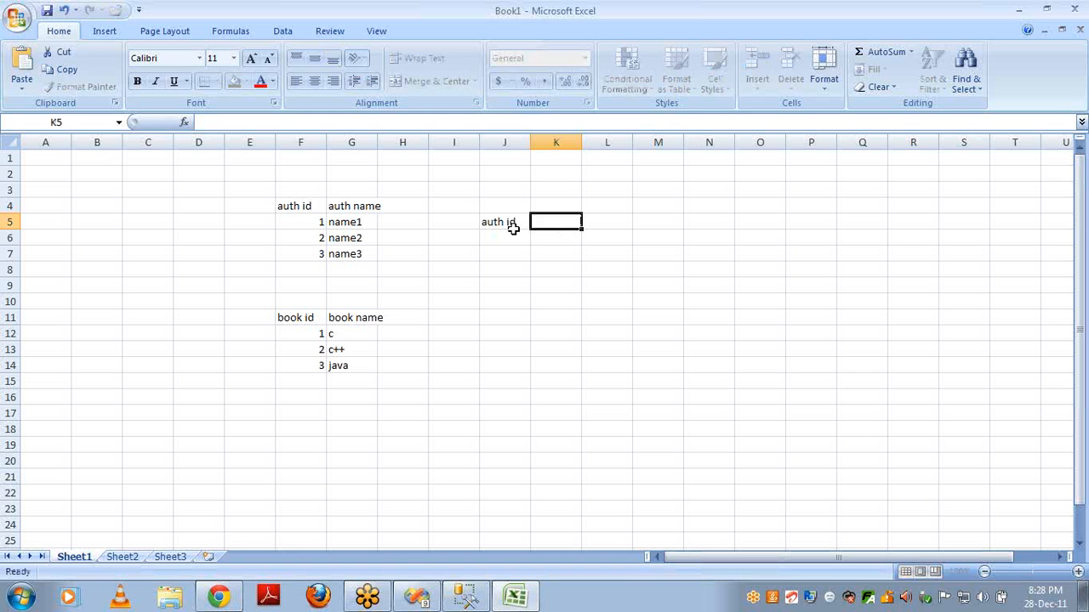
type("bookid")
key("Return")
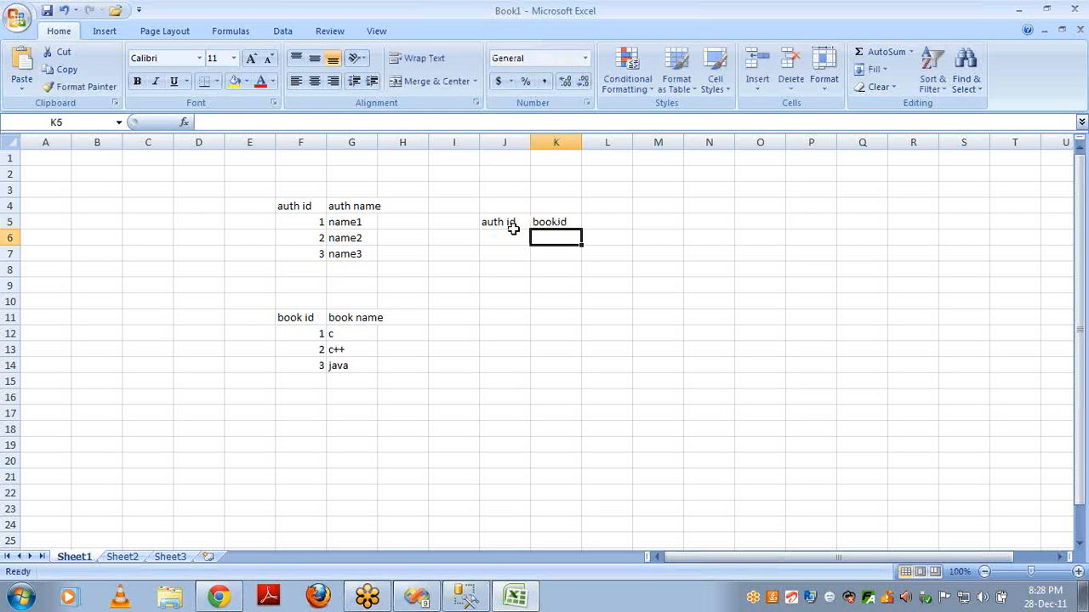
Enter the first two author-book pairs in J6:K7, linking auth id 1 to bookid 1 and 2.
left_click(515, 236)
type("1")
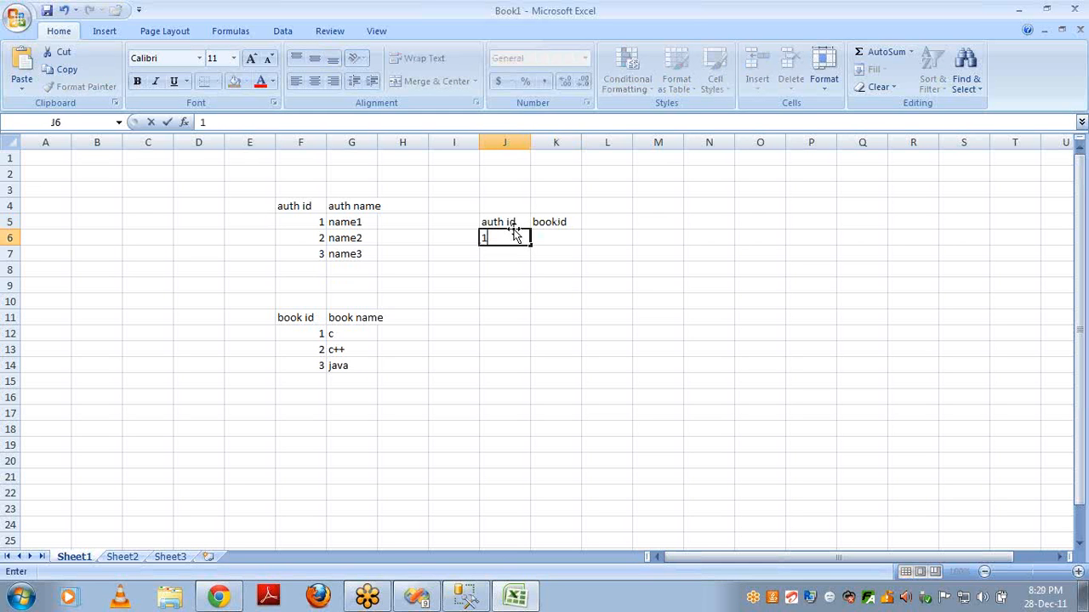
key("Return")
left_click(513, 230)
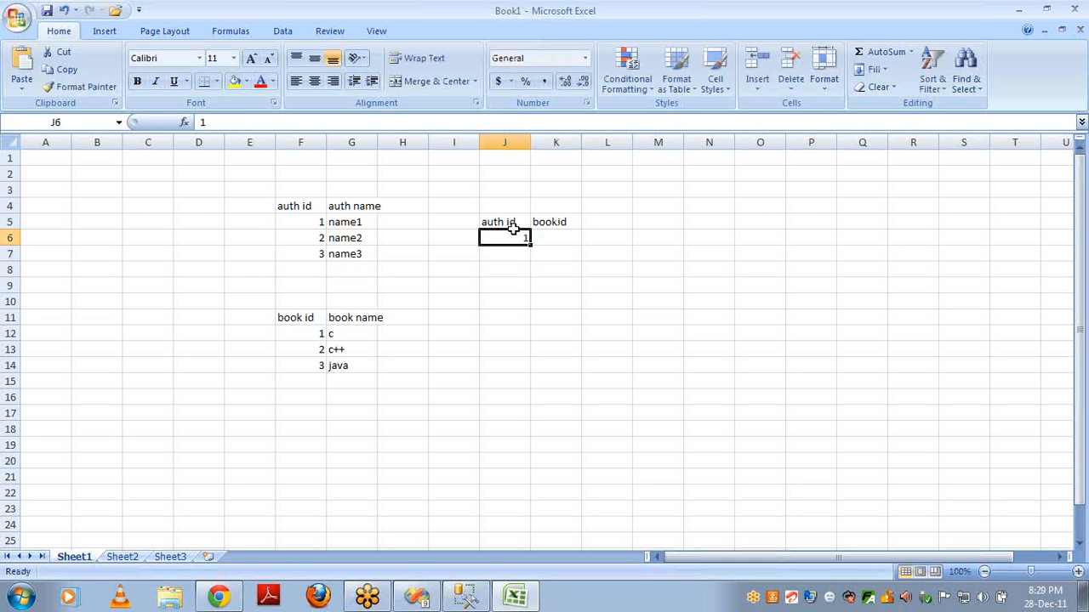
key("Right")
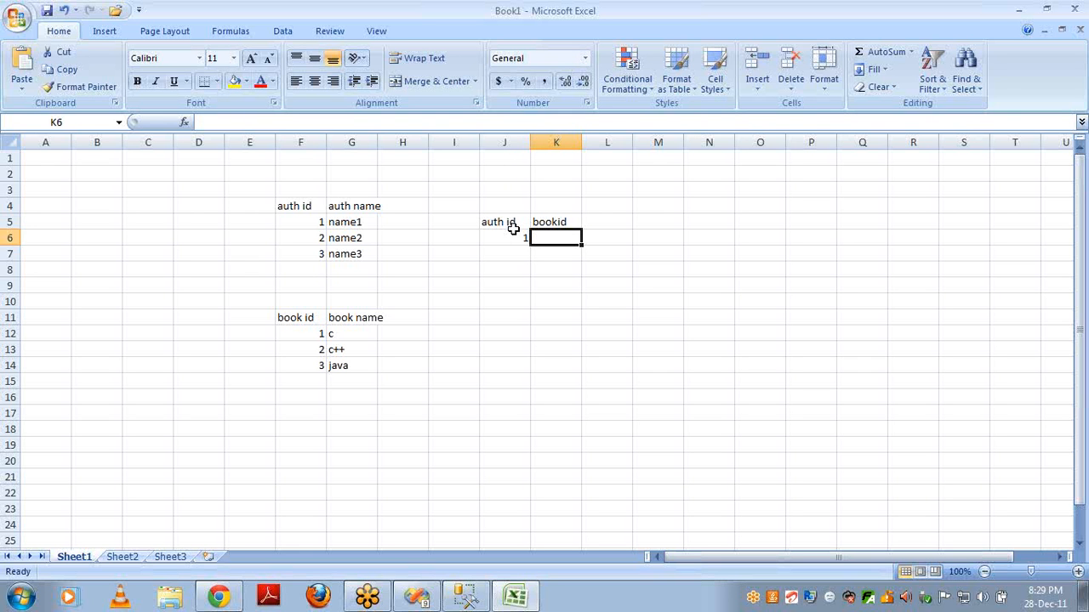
type("1")
key("Return")
type("1")
key("Tab")
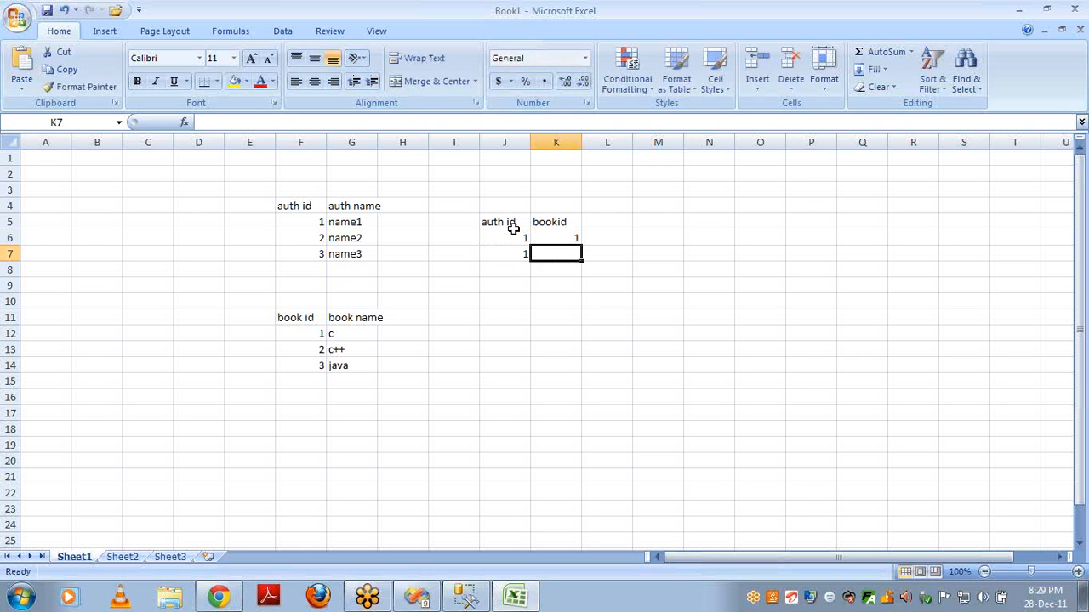
type("2")
key("Down")
Continue the linking table's auth id column in J8:J11 with 2, 2, 3 and 3.
key("Left")
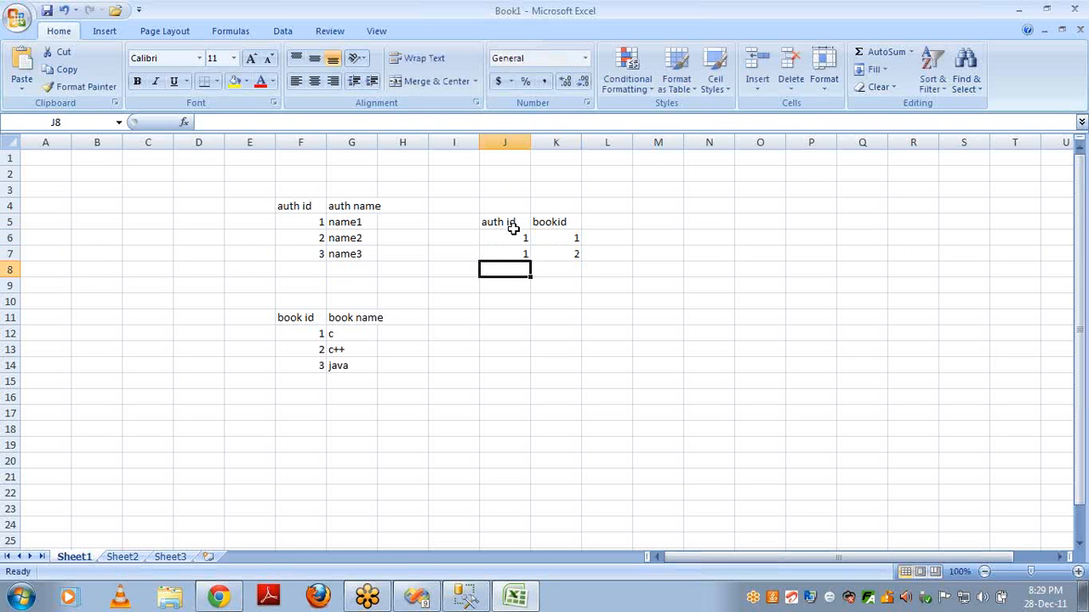
type("2")
key("Return")
type("3")
key("Return")
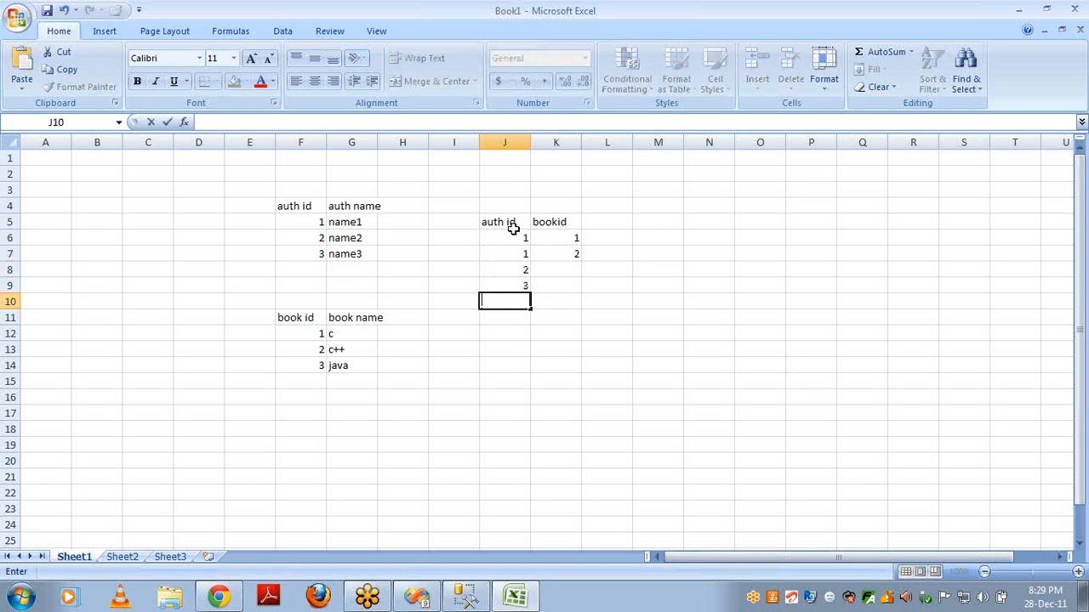
key("Up")
type("2")
key("Return")
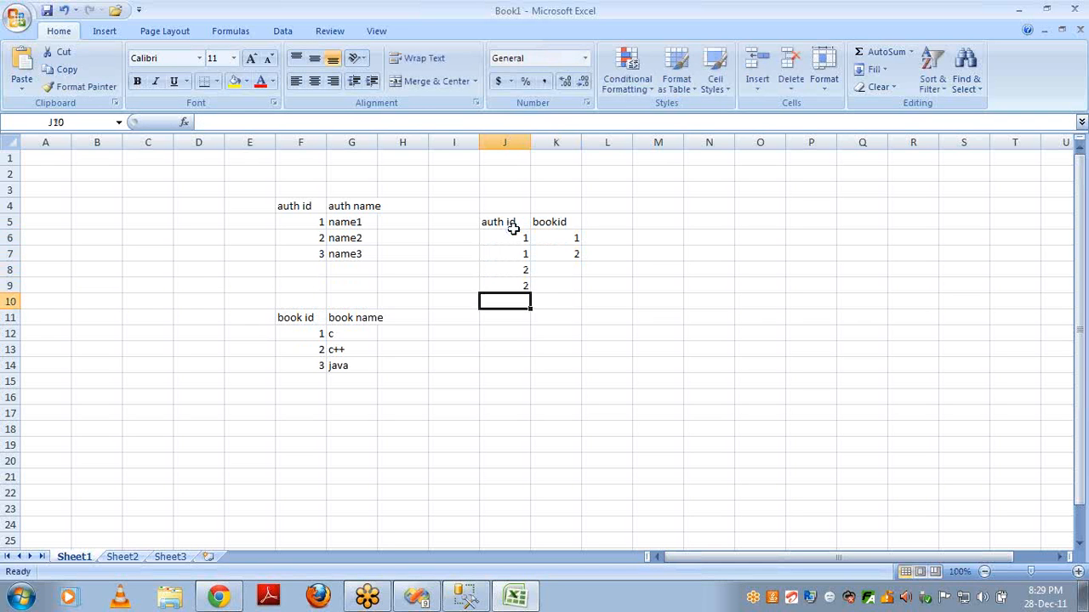
type("3")
key("Return")
type("3")
key("Return")
Complete the linking table's bookid column in K8:K11 with 2, 3, 3 and 1.
key("Up")
key("Up")
key("Up")
key("Up")
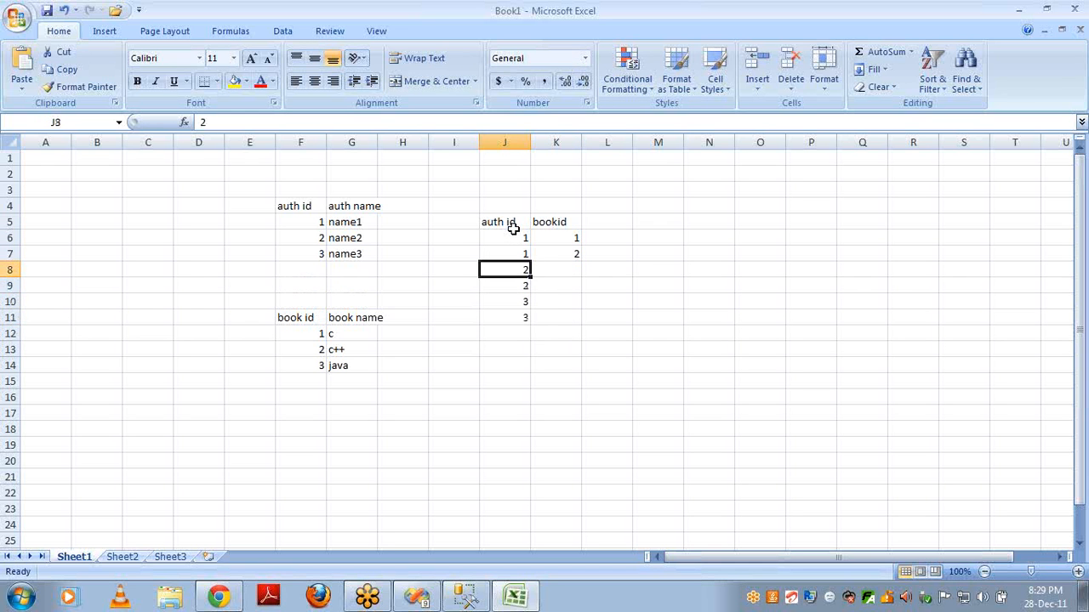
key("Right")
type("2")
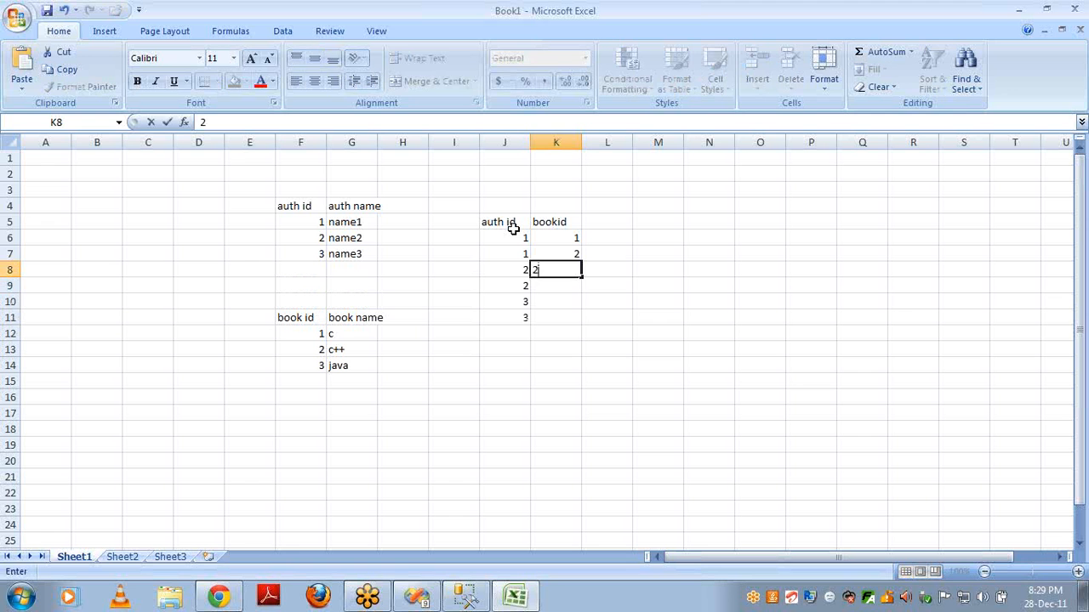
key("Return")
type("3")
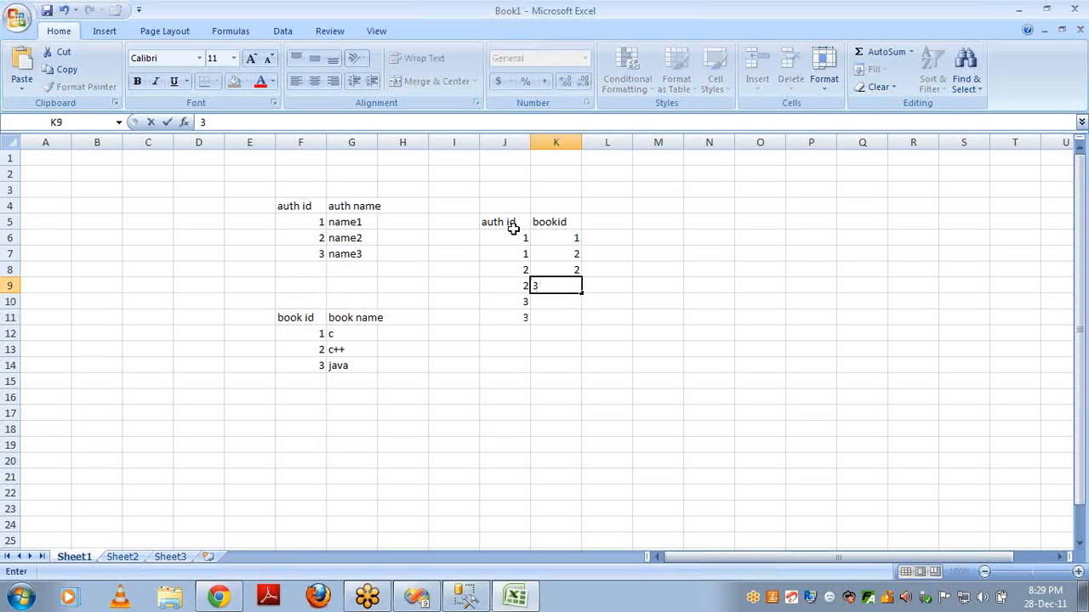
key("Return")
type("3")
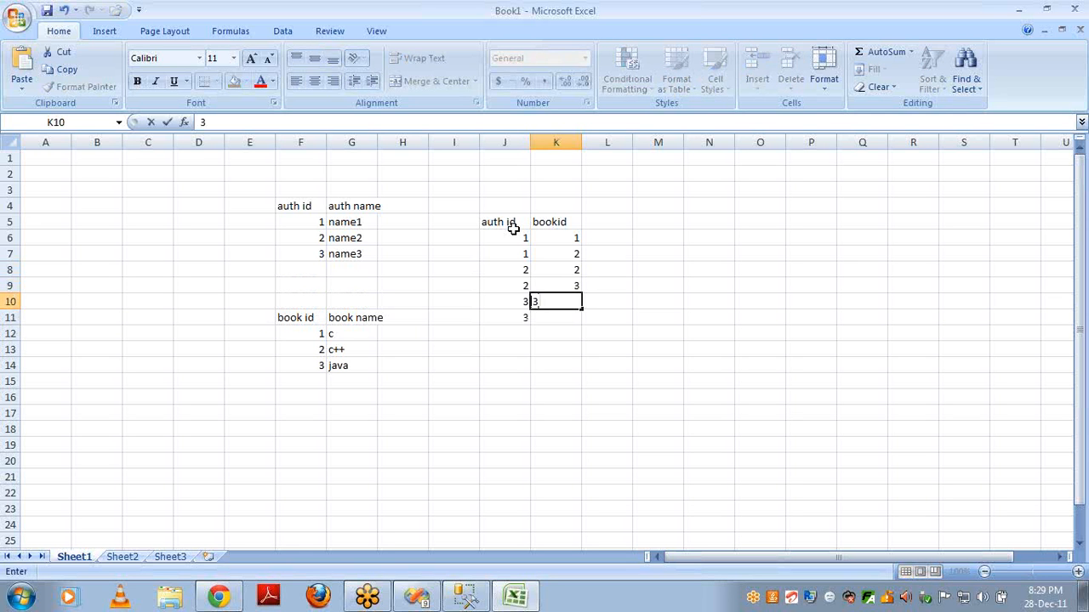
key("Return")
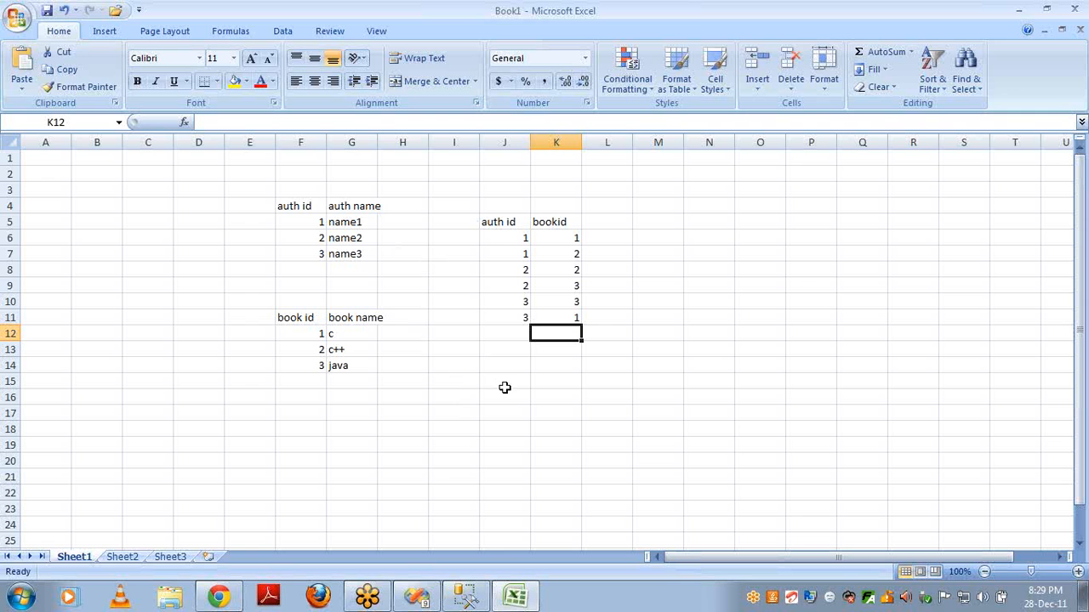
Enter the values 20, 33 and 3 beside the first three linking table rows, in cells L6:L8.
left_click(457, 412)
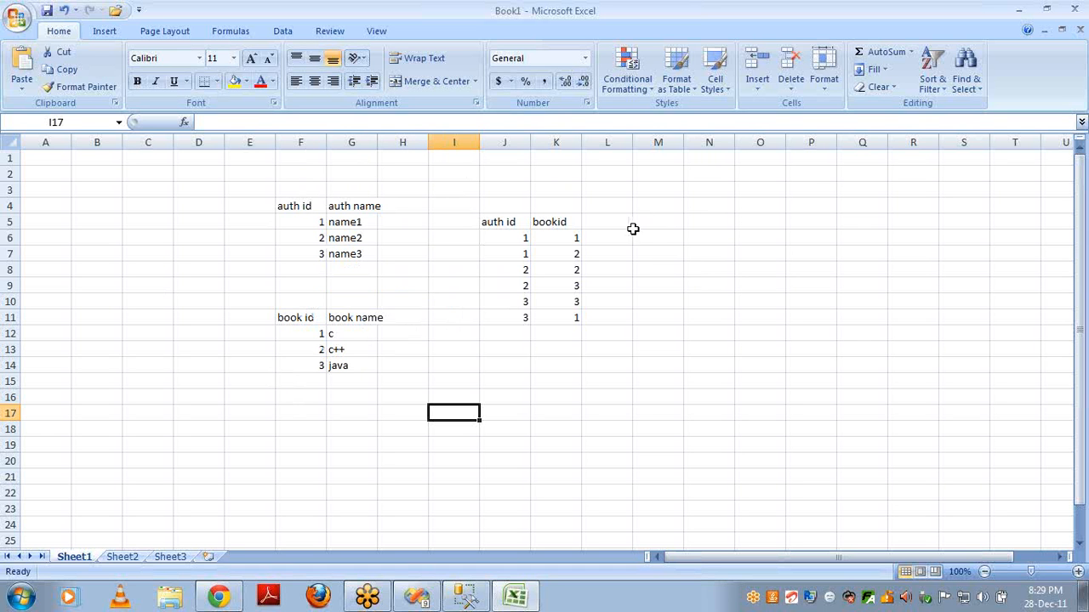
left_click(616, 238)
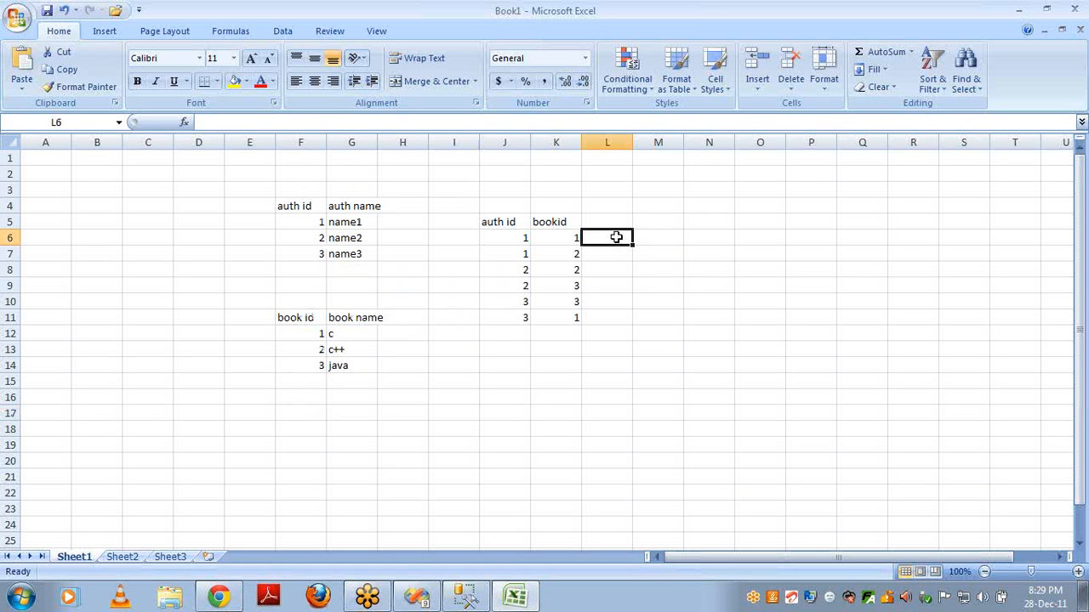
type("20")
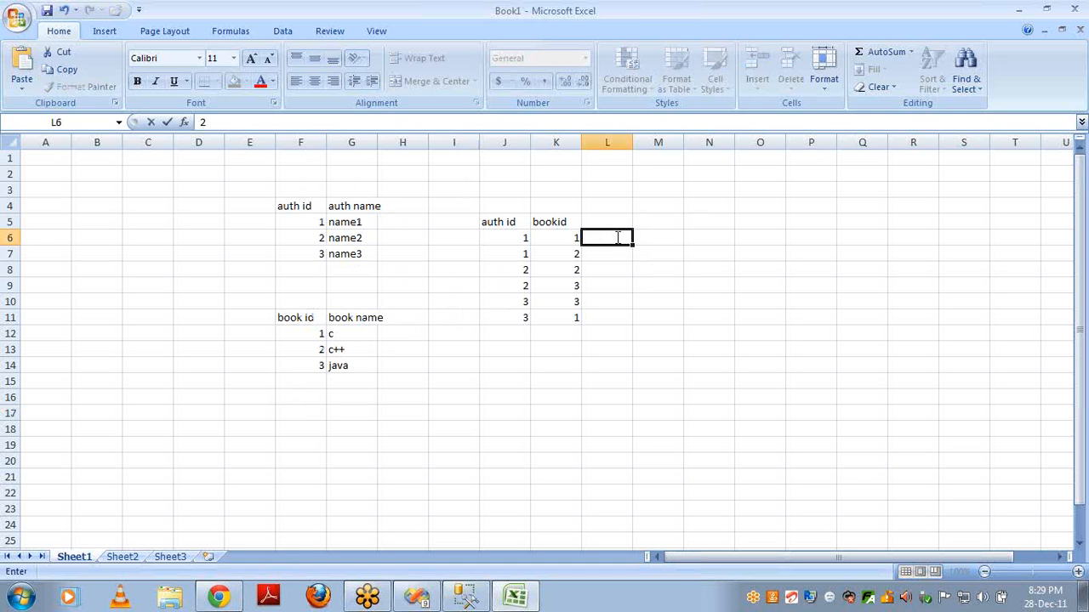
key("Return")
type("33")
key("Return")
type("3")
key("Return")
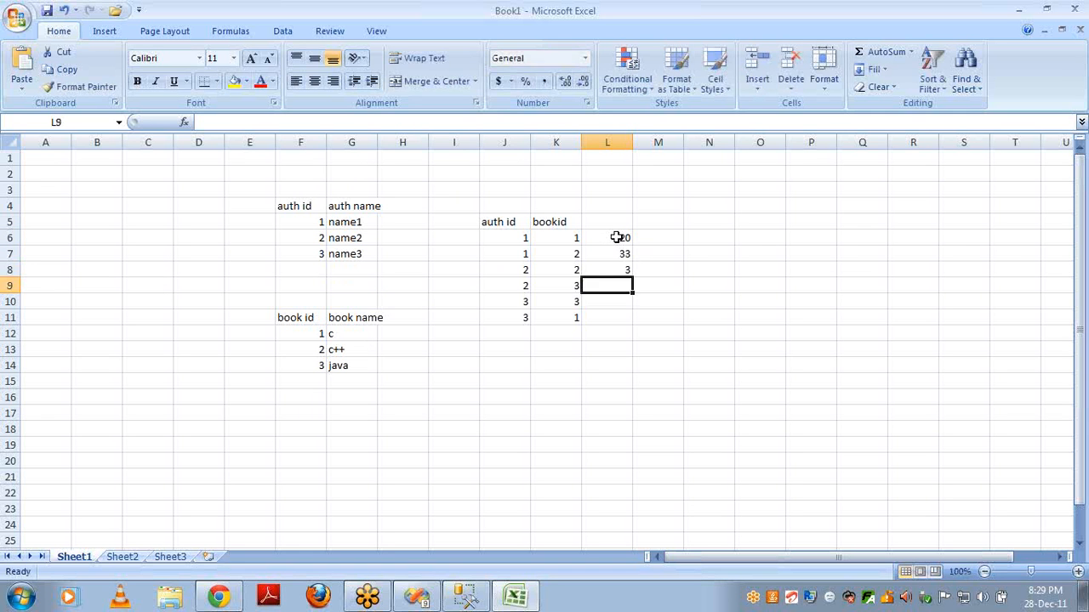
Fill the remaining linking table rows in L9:L11 with the values 45, 45 and 54.
type("45")
key("Return")
key("Return")
type("54")
key("ctrl+Return")
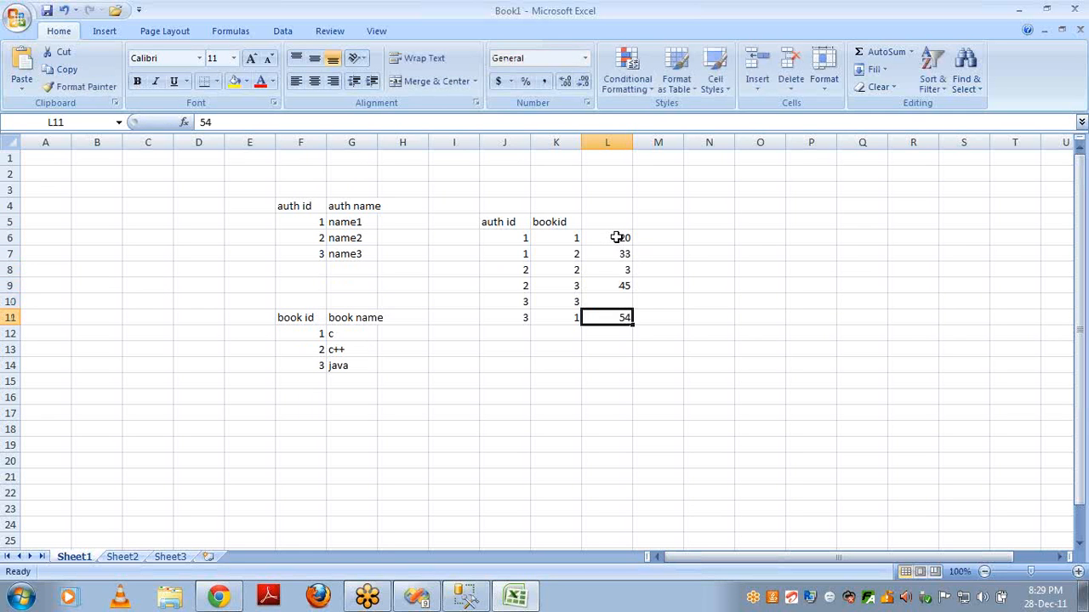
key("Up")
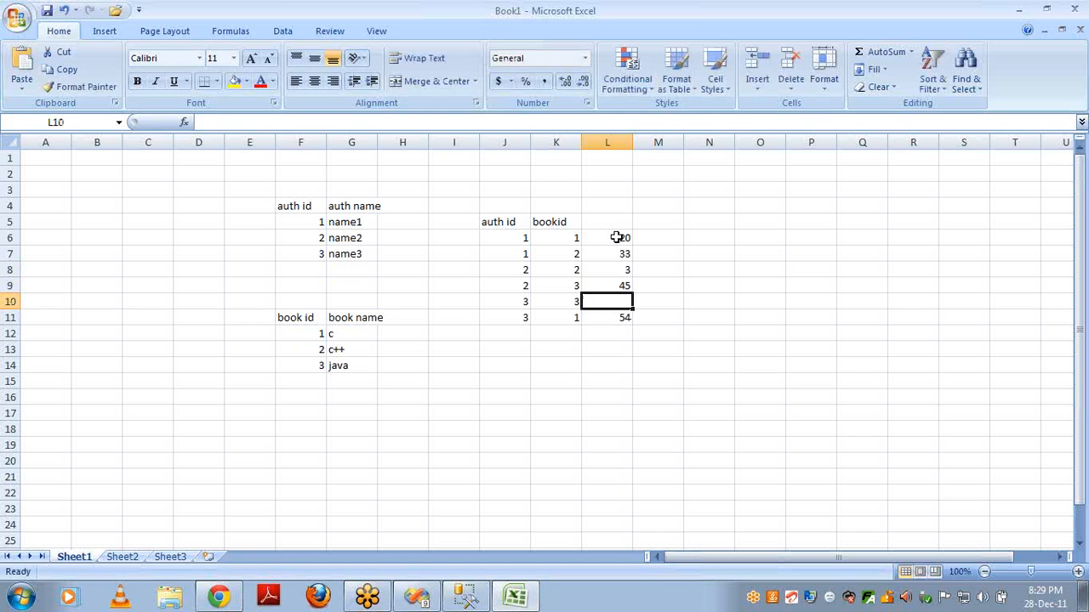
type("45")
key("Return")
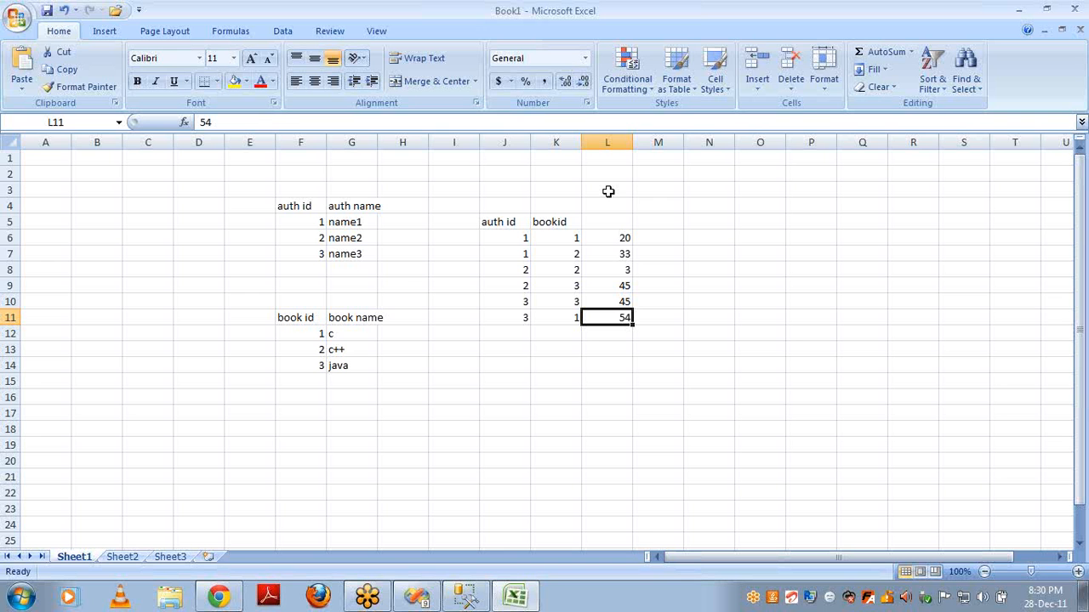
Delete the values in L6:L11 beside the linking table.
left_click(623, 239)
key("shift+Down")
key("shift+Down")
key("shift+Down")
key("shift+Down")
key("shift+Down")
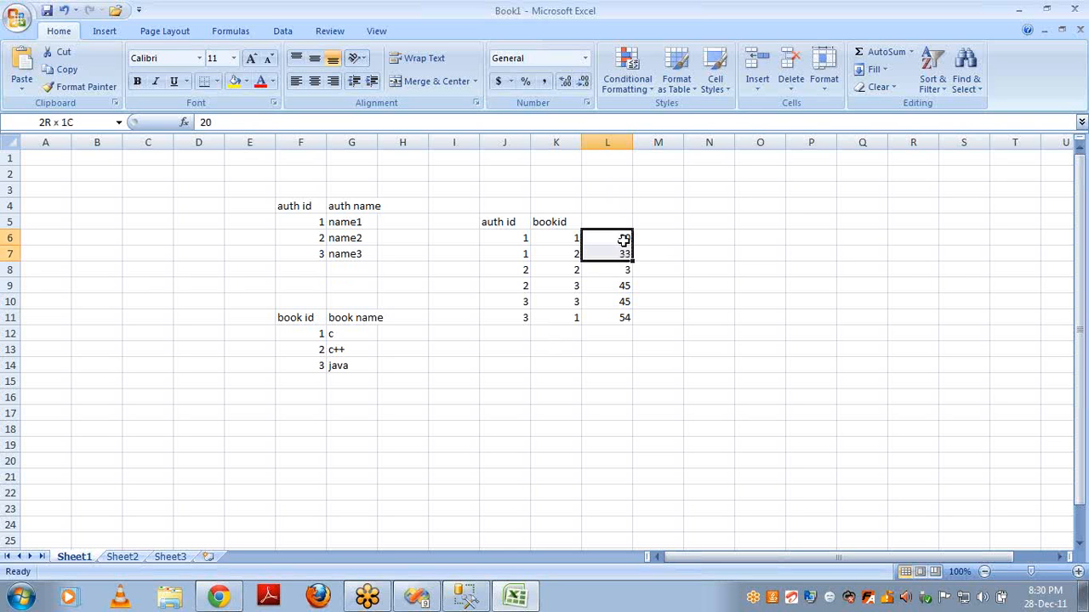
key("Delete")
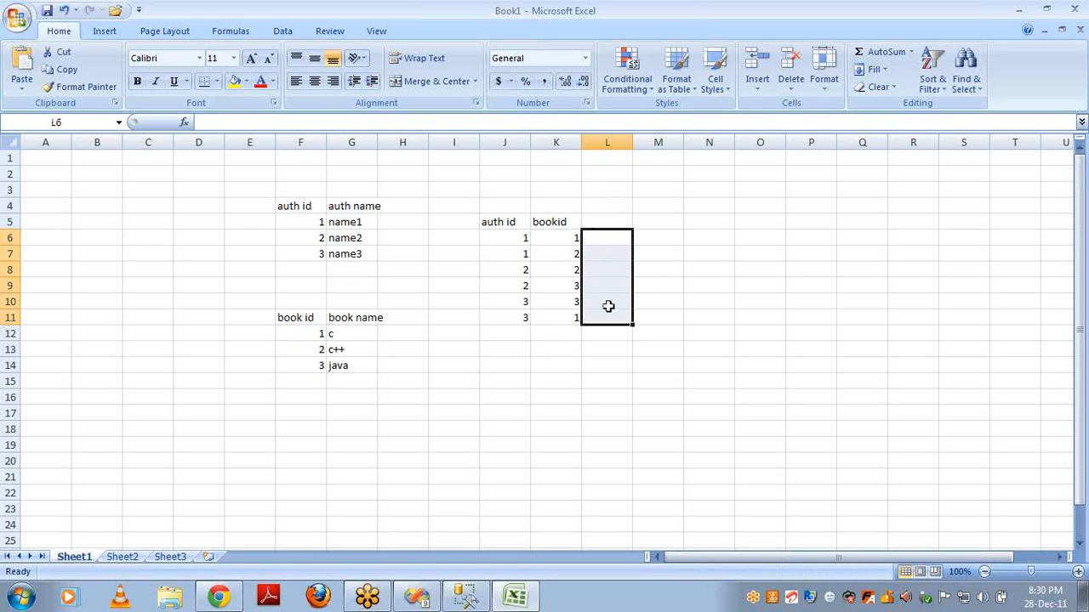
Start a sales table with the headers book id and sales amount in cells I17 and J17.
left_click(453, 410)
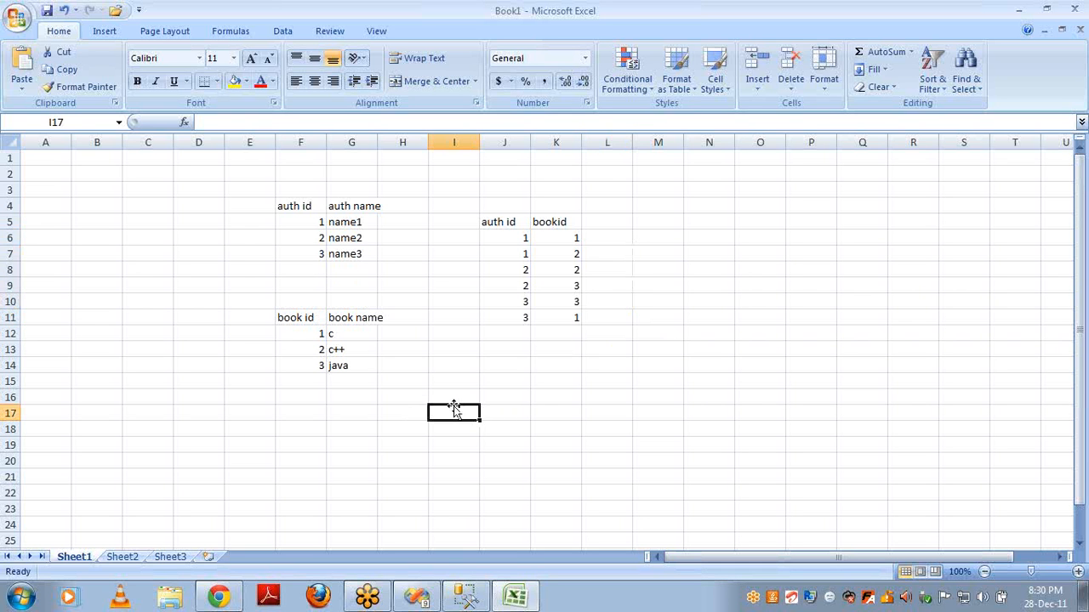
type("boo")
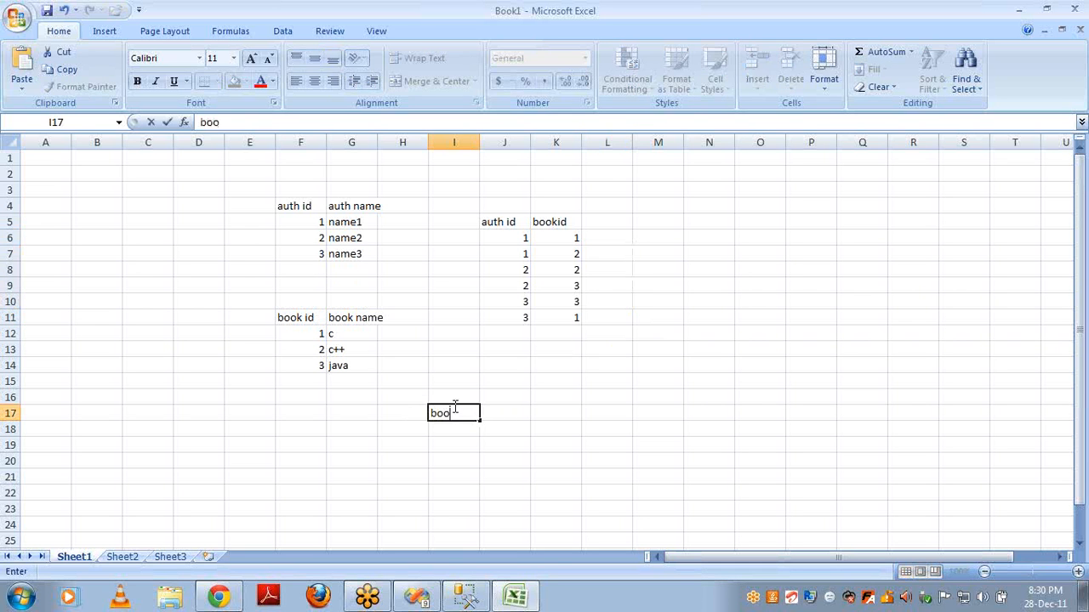
type("k id")
key("Tab")
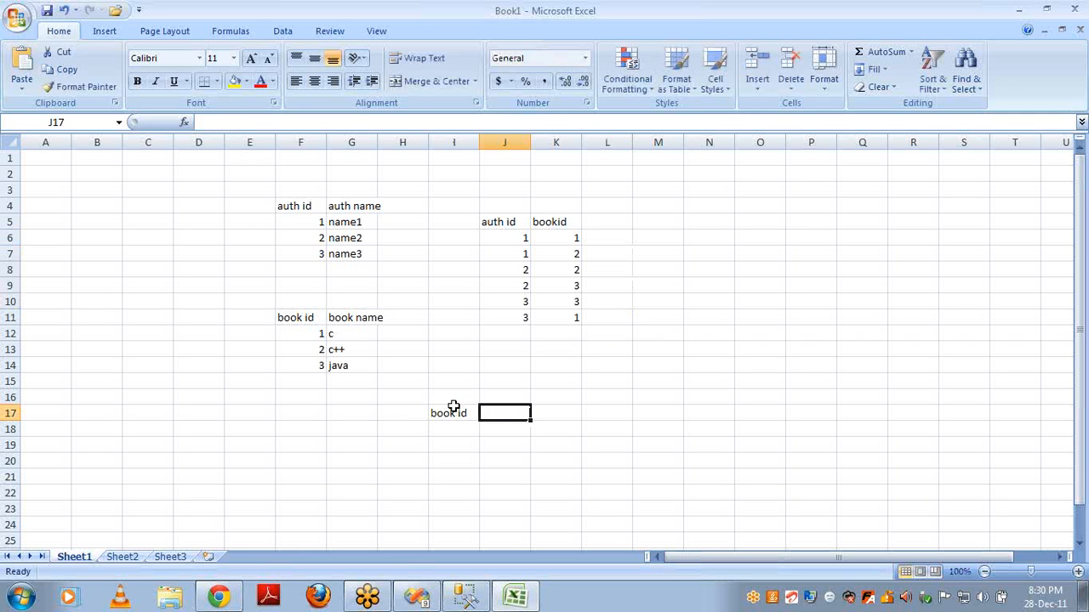
type("sales am")
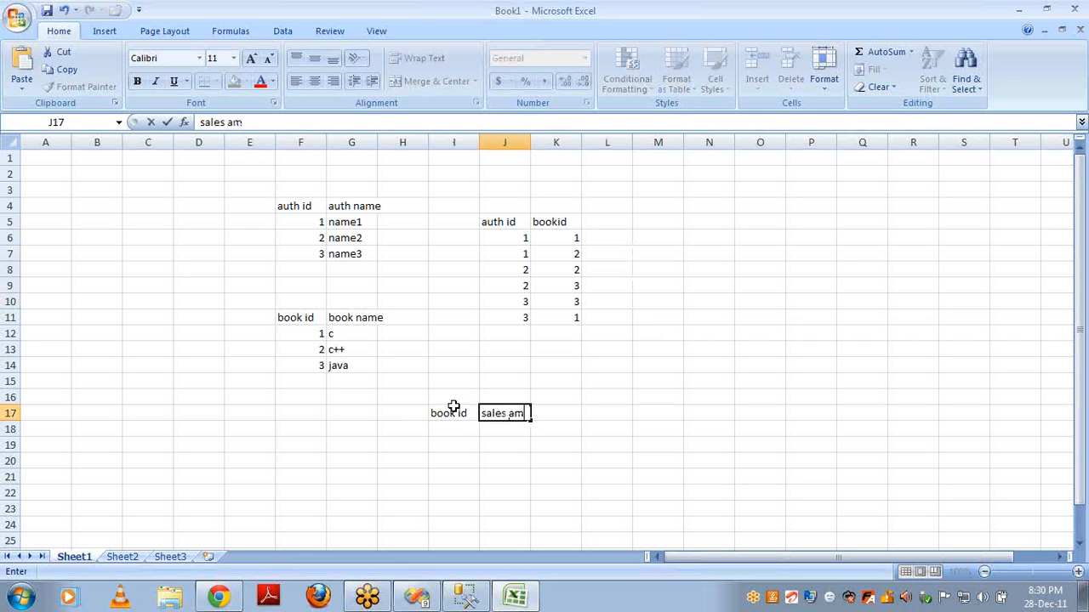
type("ount")
key("Return")
Enter the first sales row in I18:J18, giving book id 1 a sales amount of 200.
key("Left")
type("1")
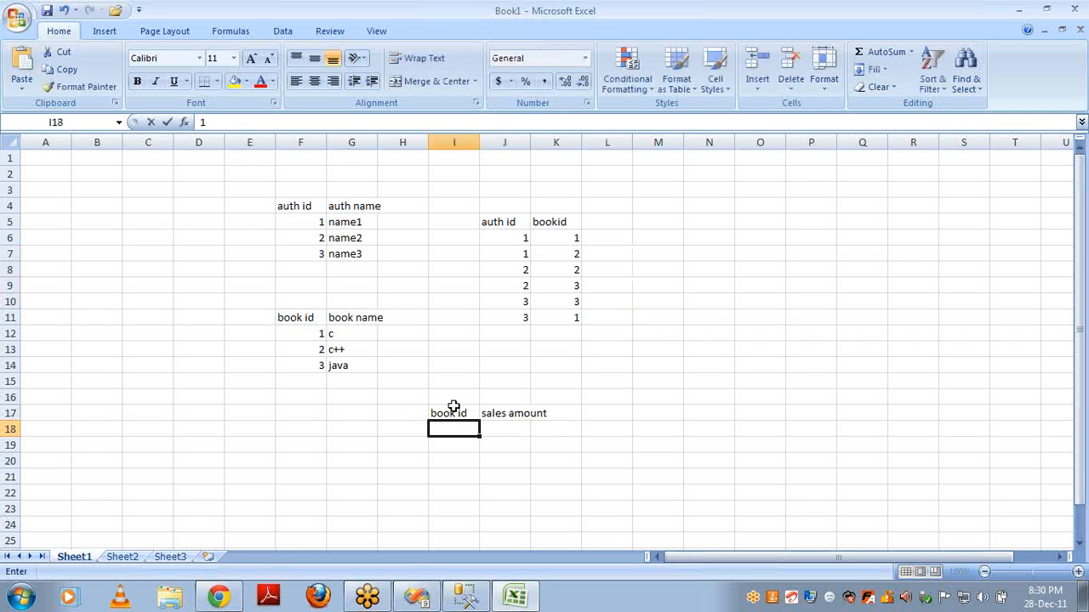
key("Tab")
type("20")
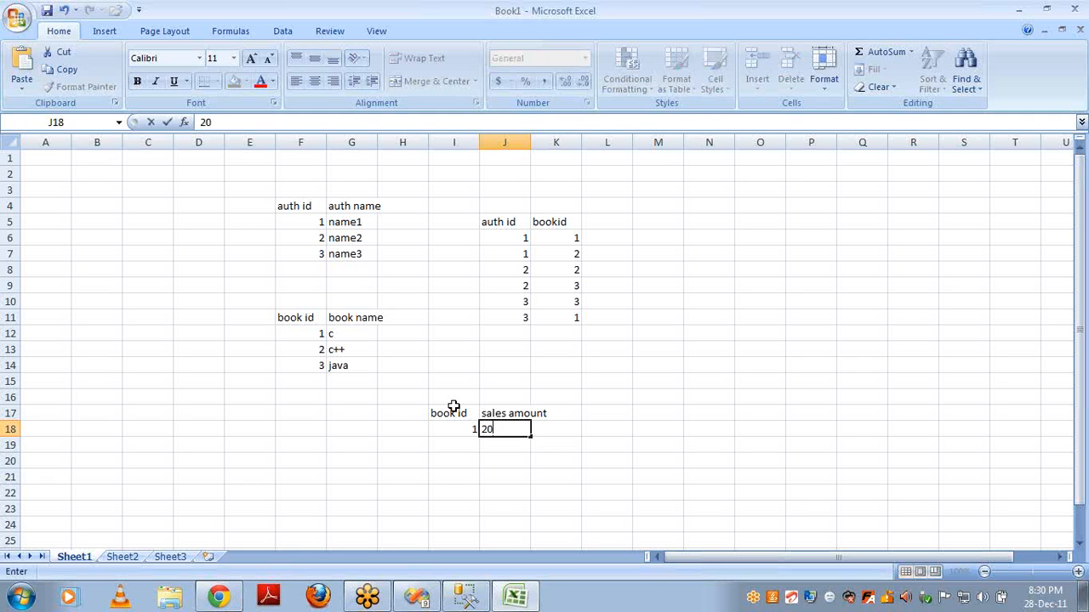
key("Return")
Add the sales rows in I19:J20, giving book id 2 an amount of 300 and book id 3 an amount of 100.
type("2")
key("Tab")
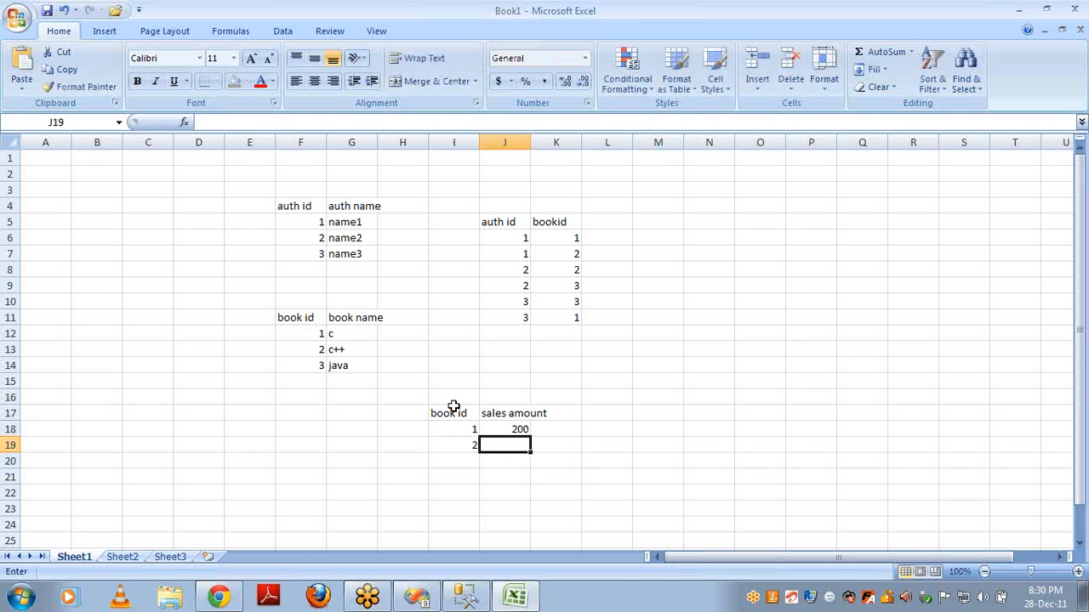
type("300")
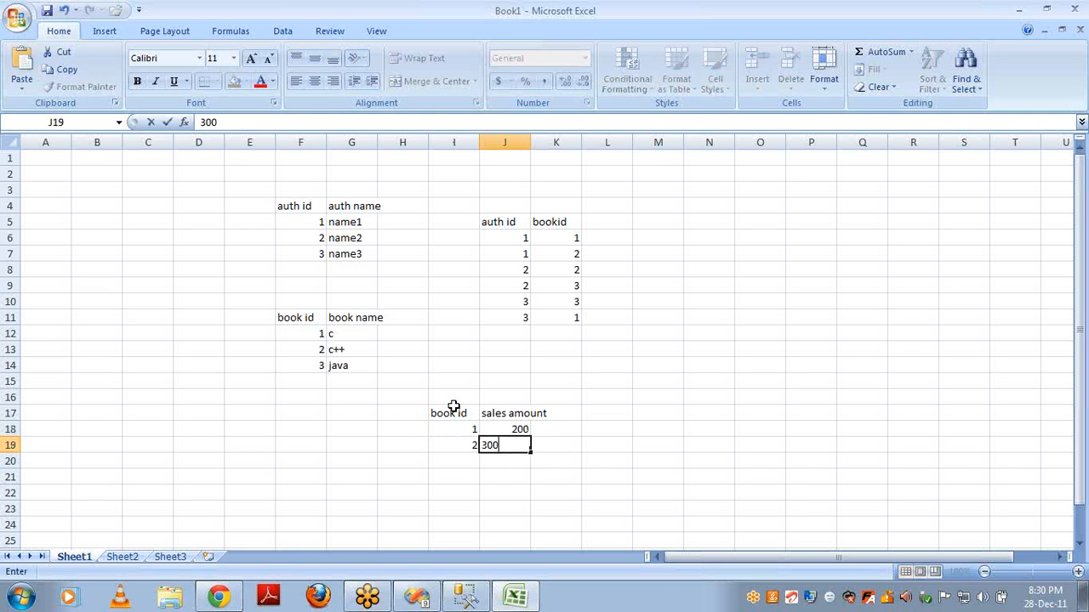
key("Return")
type("3")
key("Tab")
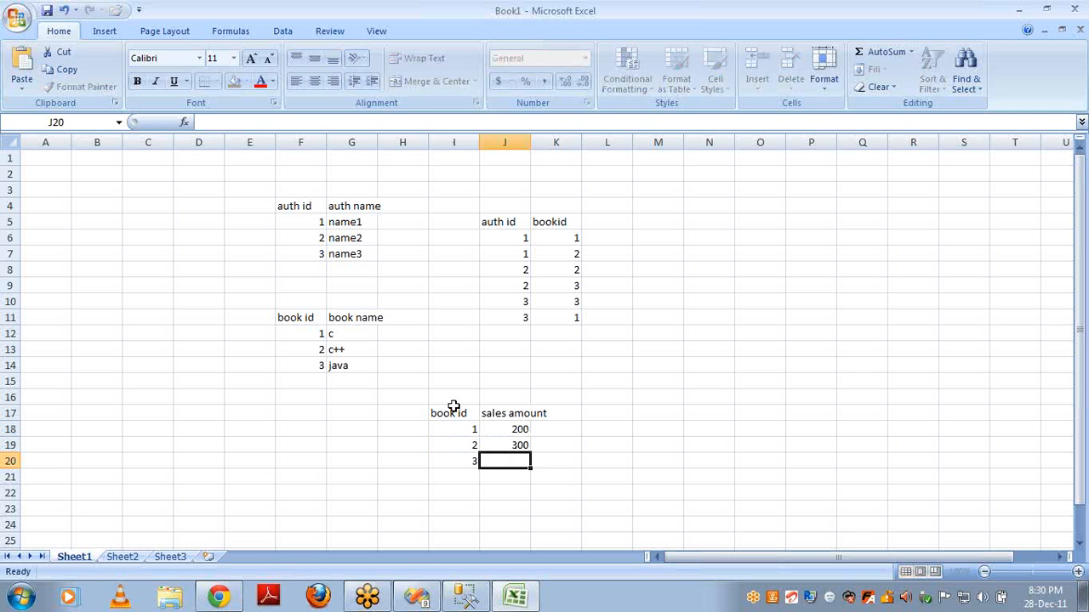
type("100")
key("Return")
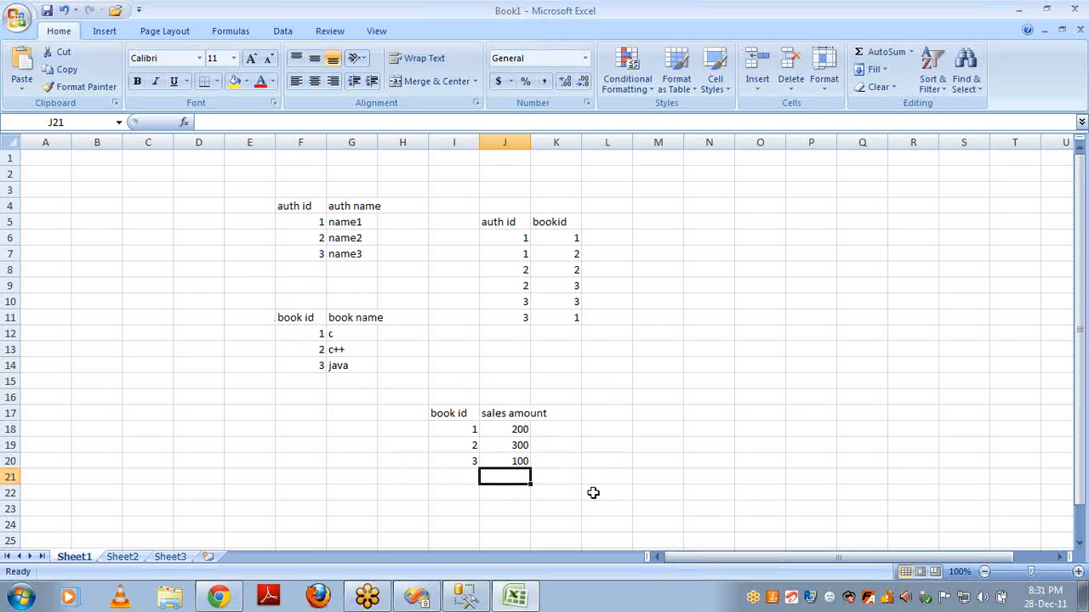
Circle the book table, the sales amount table and the author table with the annotation pen.
left_click(325, 334)
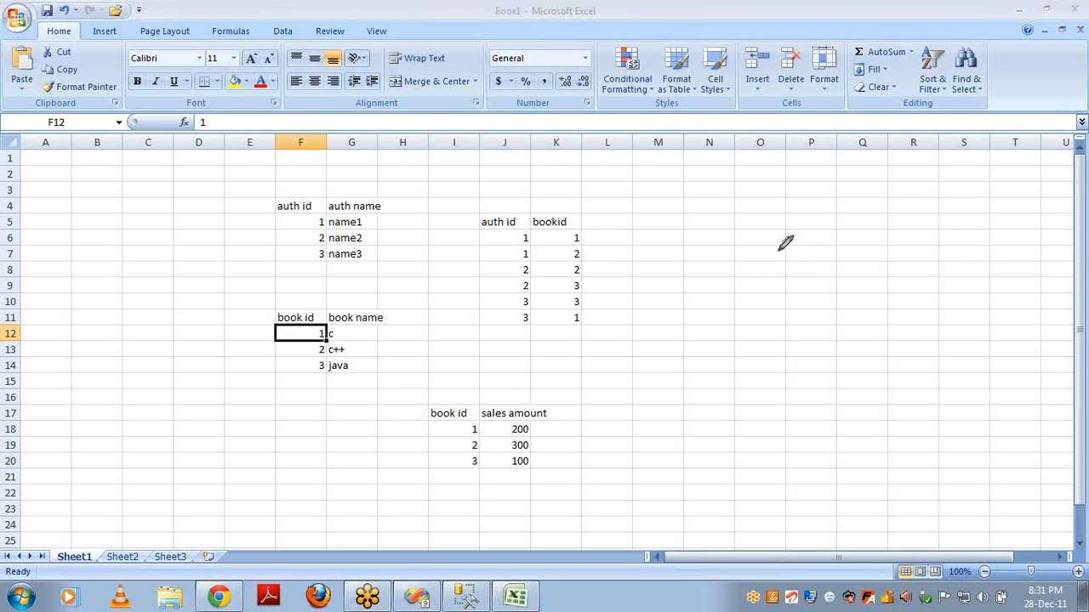
mouse_move(286, 286)
left_mouse_down()
mouse_move(279, 337)
mouse_move(393, 308)
mouse_move(286, 298)
left_mouse_up()
mouse_move(471, 395)
left_mouse_down()
mouse_move(416, 436)
mouse_move(583, 437)
mouse_move(440, 402)
left_mouse_up()
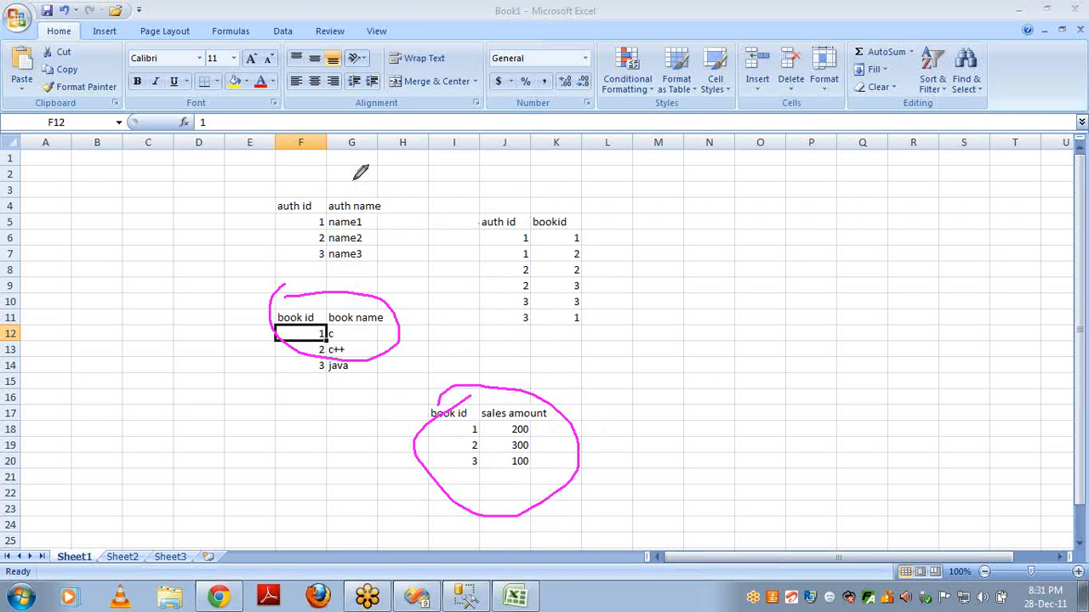
mouse_move(359, 172)
left_mouse_down()
mouse_move(259, 234)
mouse_move(425, 219)
mouse_move(329, 162)
left_mouse_up()
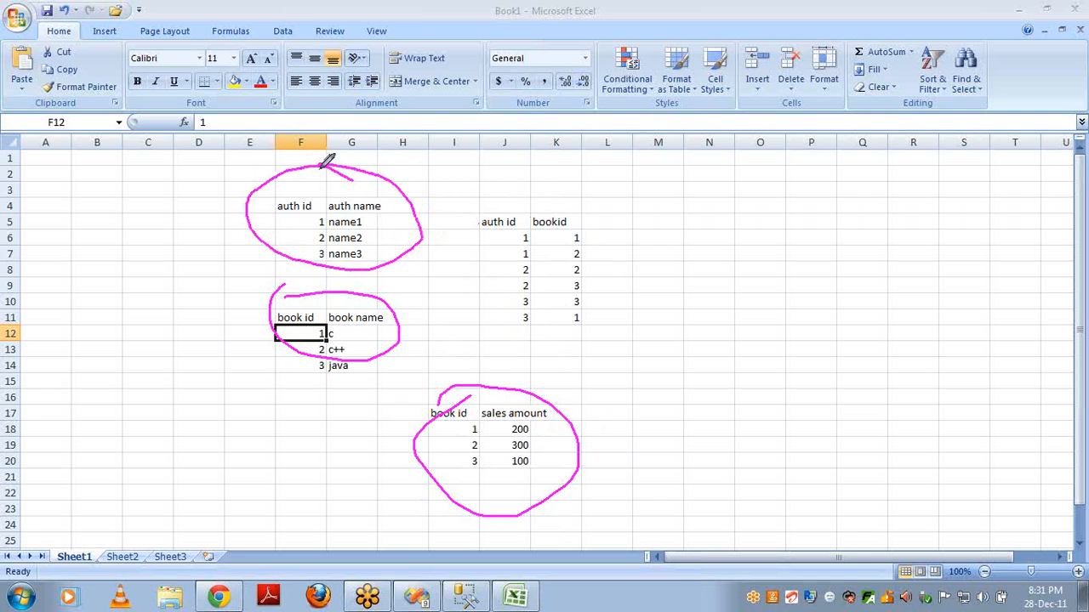
Draw arrows from the author table to the sales and linking tables, from linking to book table, and from book to sales table.
mouse_move(408, 251)
left_mouse_down()
mouse_move(470, 361)
mouse_move(475, 384)
mouse_move(459, 387)
left_mouse_up()
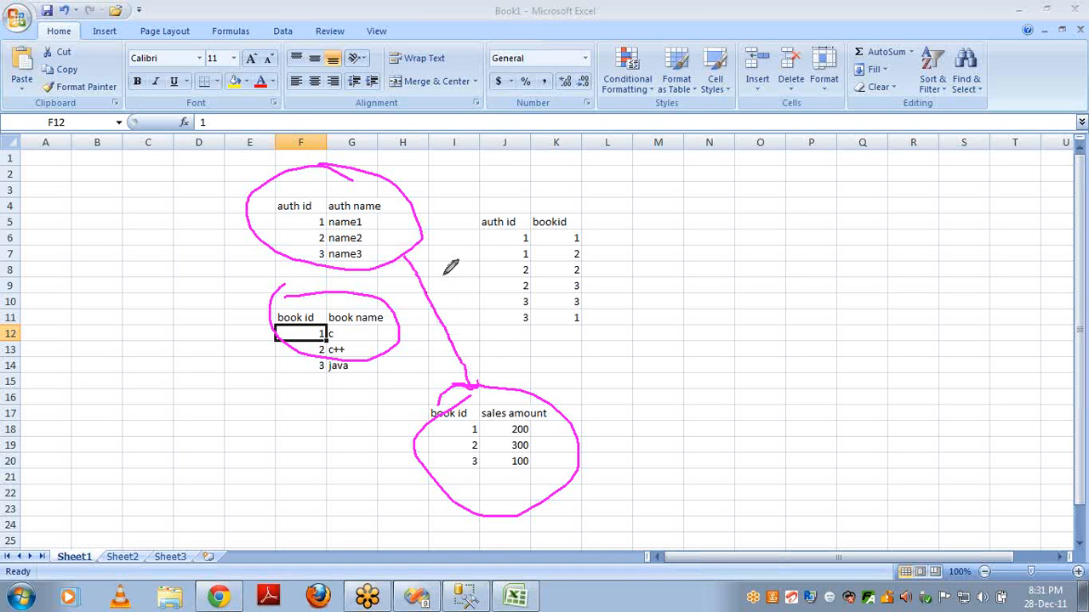
mouse_move(423, 243)
left_mouse_down()
mouse_move(510, 255)
mouse_move(502, 266)
left_mouse_up()
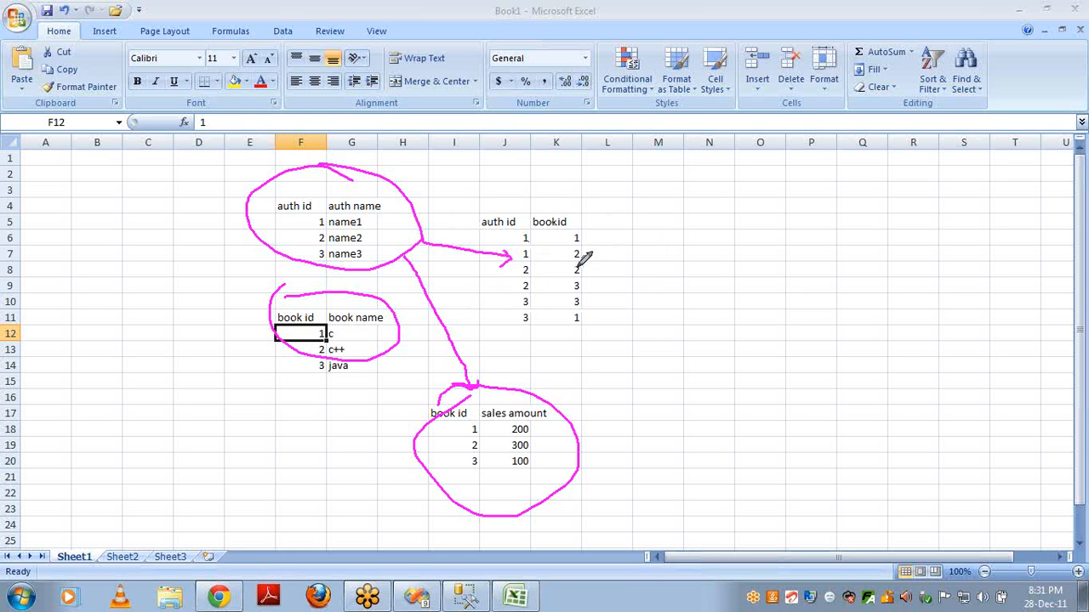
left_click_drag(578, 332, 400, 333)
mouse_move(399, 333)
left_mouse_down()
mouse_move(416, 343)
mouse_move(437, 400)
mouse_move(445, 387)
left_mouse_up()
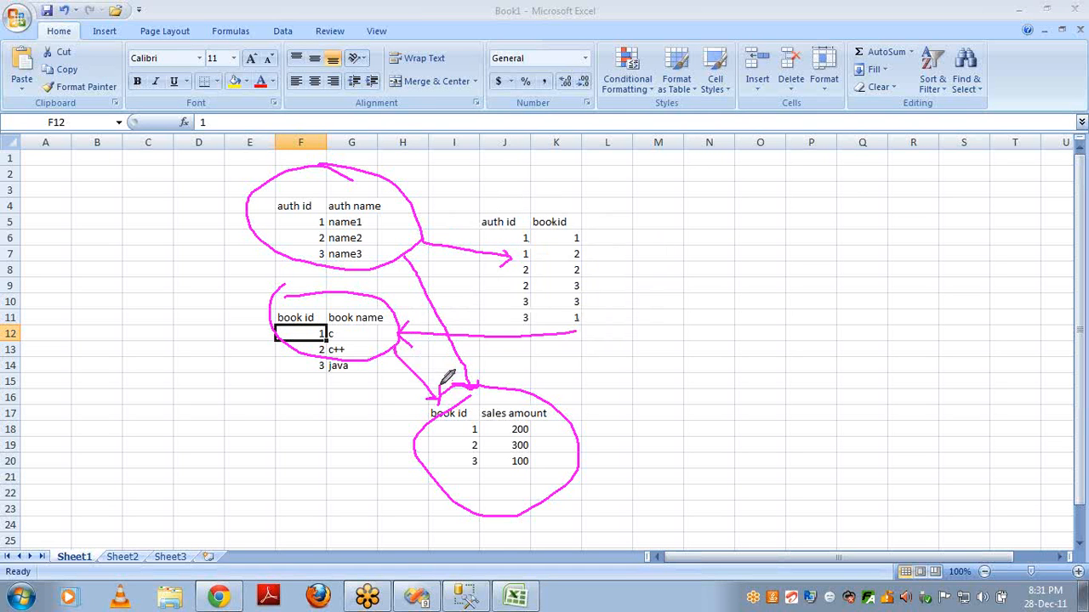
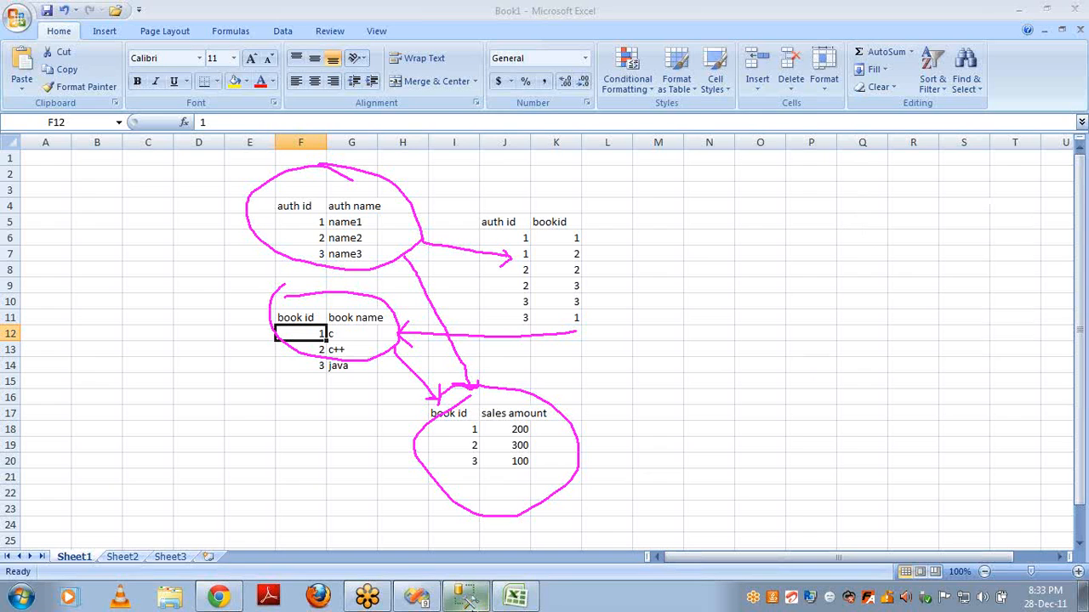
Switch to SQL Server Management Studio, replace the existing query with "select * from books" and run it.
left_click(465, 597)
key("ctrl+a")
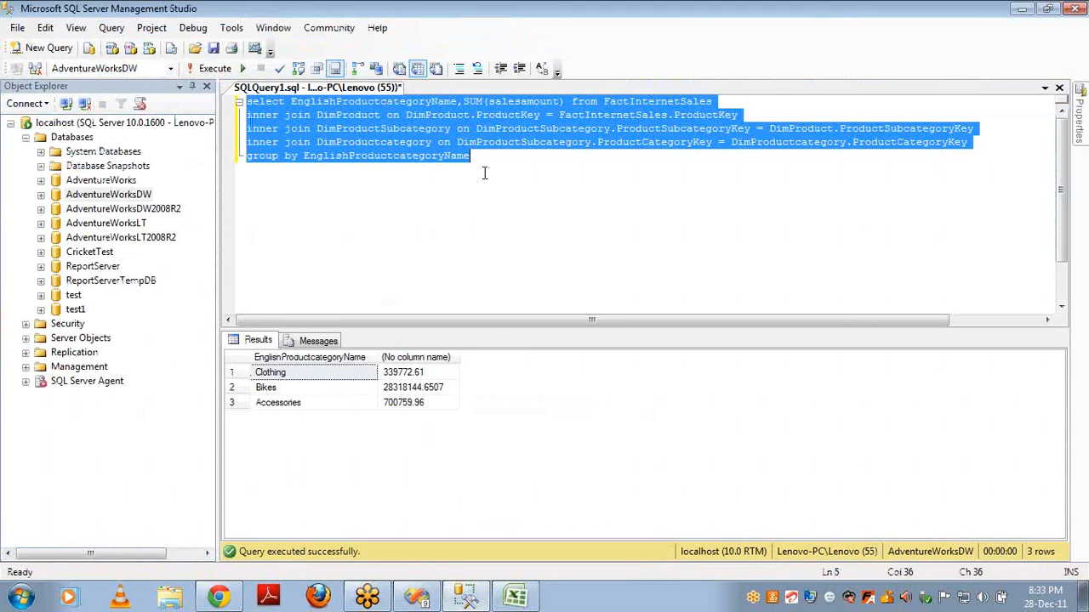
key("Delete")
type("select * from book")
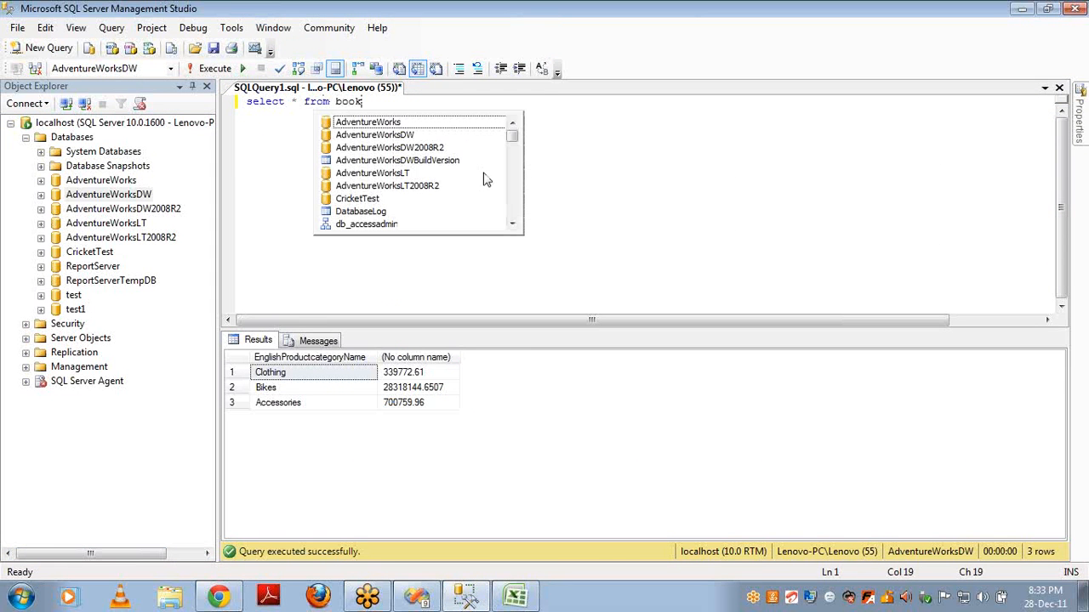
type("s")
key("F5")
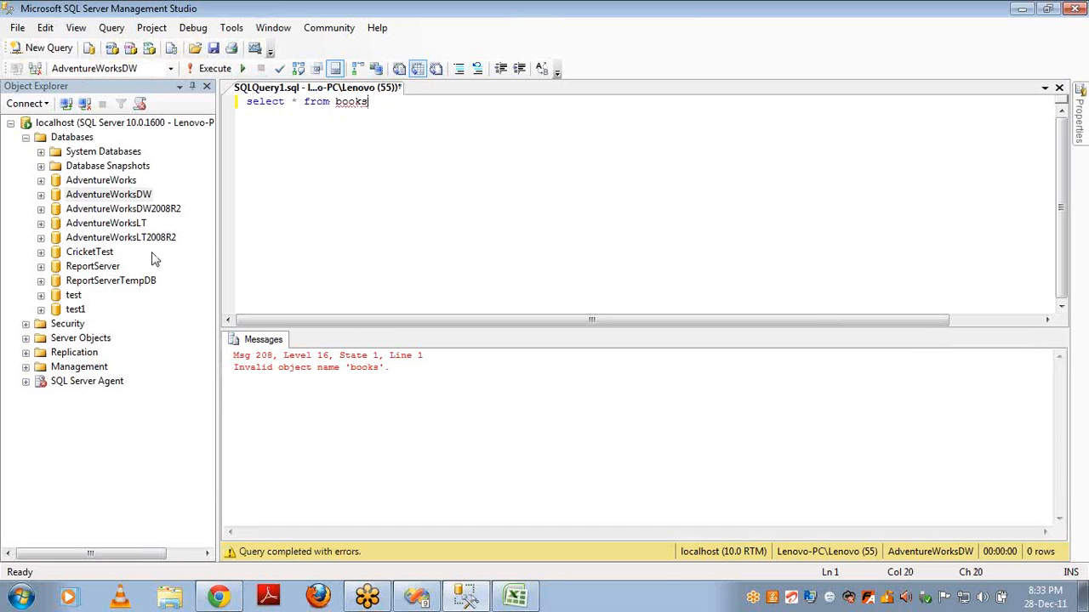
Look through the tables of the AdventureWorksDW database for the books table.
left_click(41, 195)
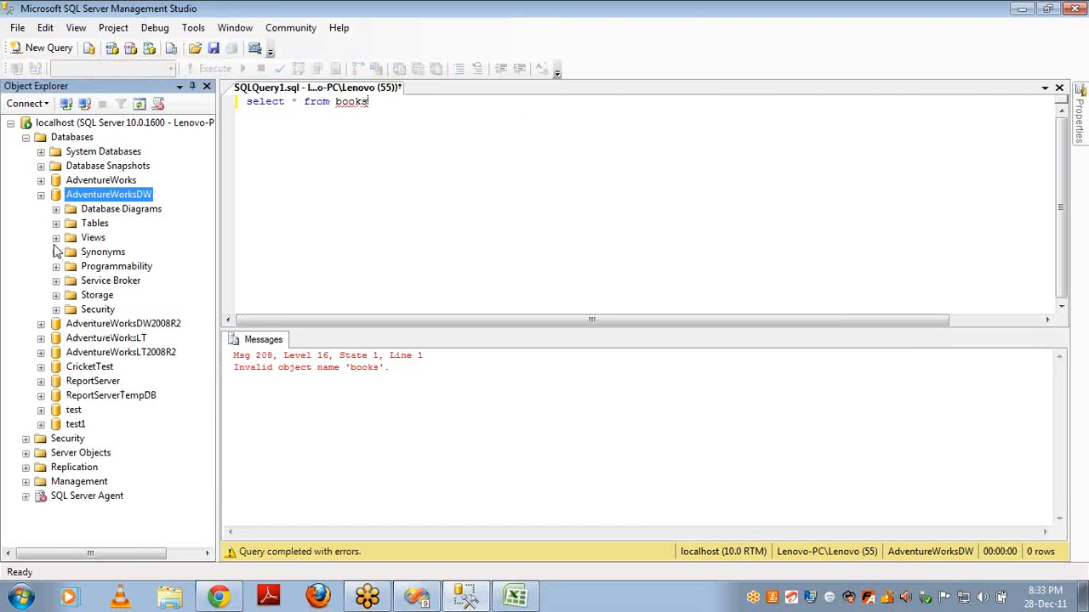
left_click(56, 224)
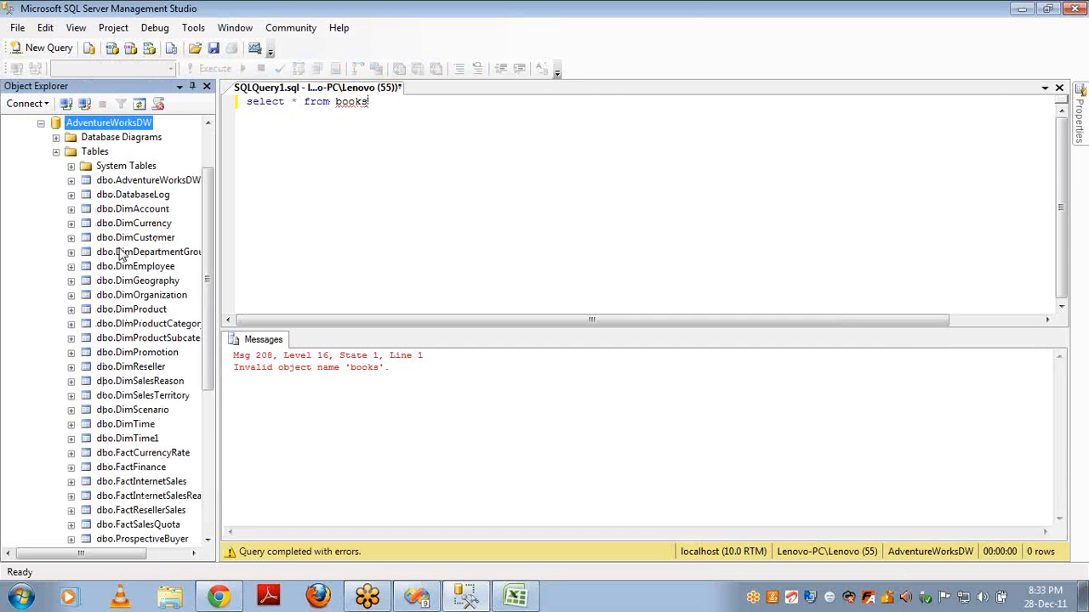
left_click(128, 327)
key("Down")
key("Down")
key("Down")
key("Down")
key("Down")
key("Down")
key("Down")
key("Down")
key("Down")
key("Down")
key("Down")
key("Down")
key("Down")
key("Down")
key("Down")
key("Down")
key("Down")
key("Down")
key("Down")
key("Down")
key("Down")
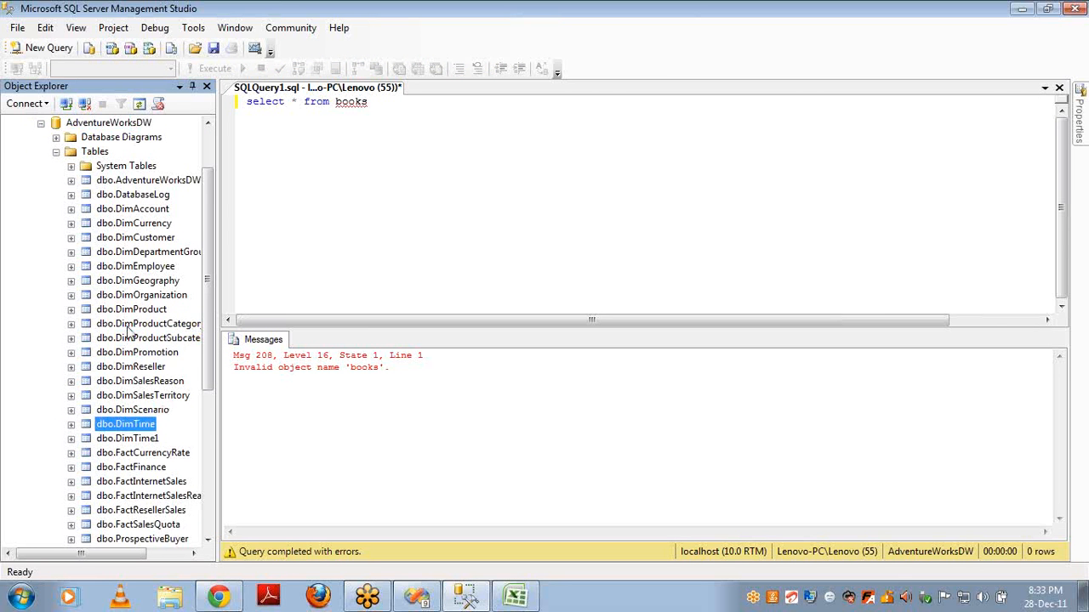
key("Down")
key("Down")
key("Down")
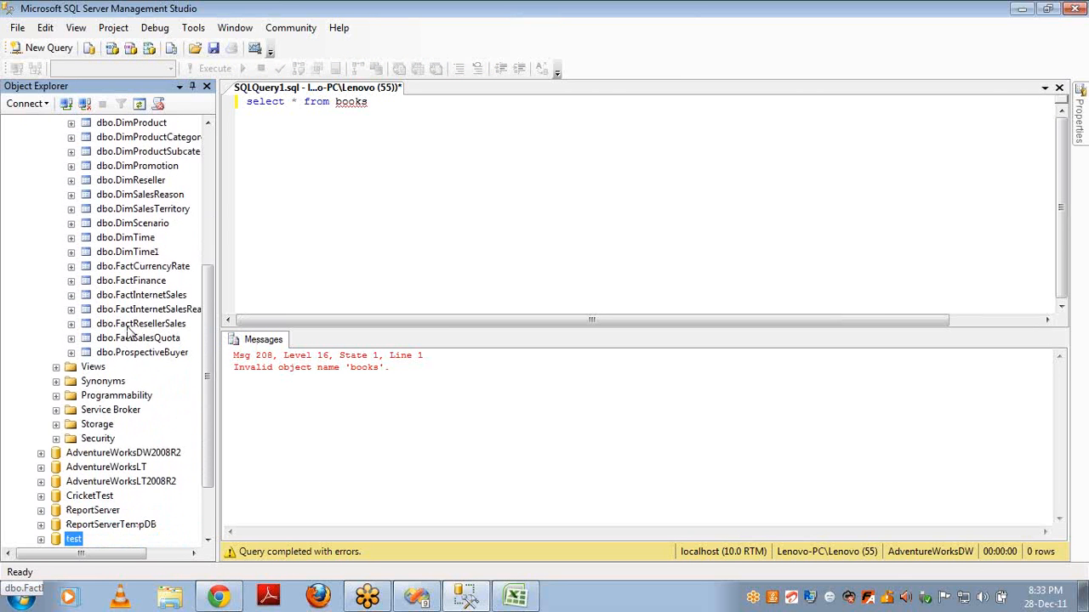
Expand the CricketTest database and list its tables to look for the books table.
left_click(43, 496)
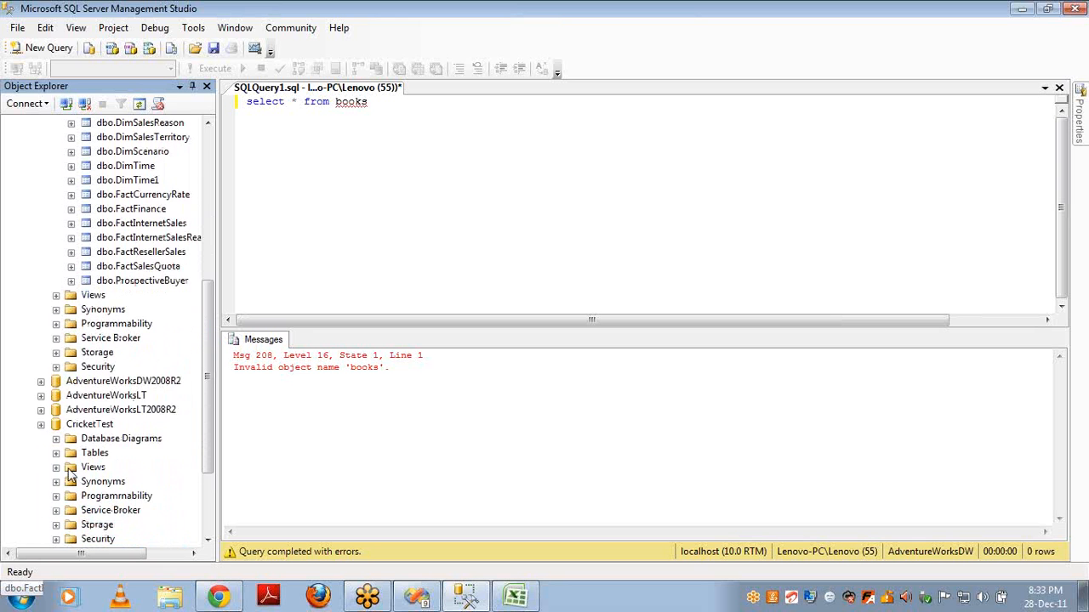
left_click(56, 453)
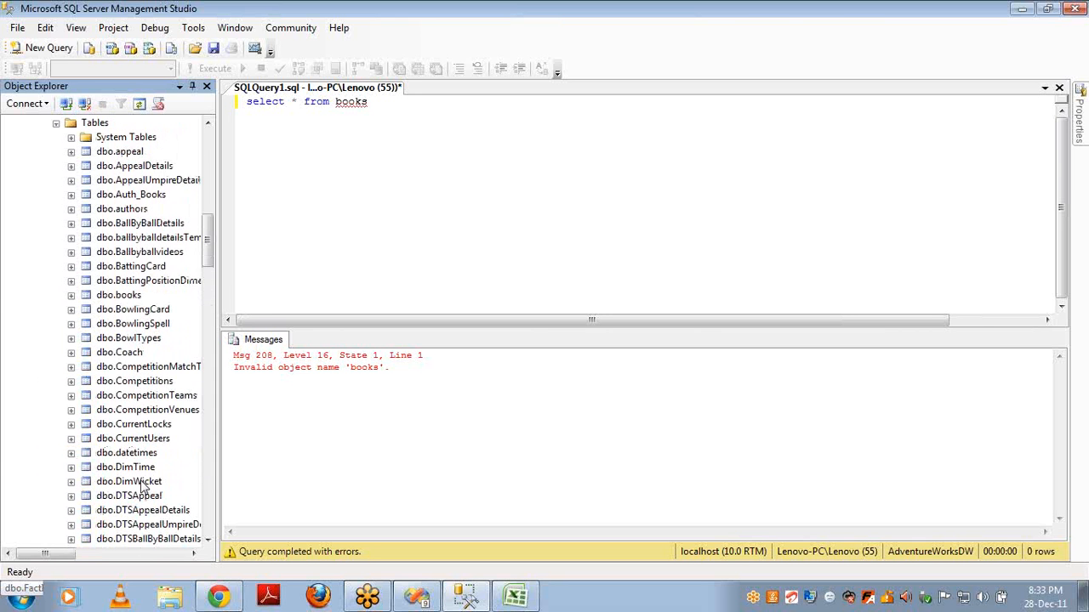
Switch the query's database to CricketTest, where the books table is, and run "select * from books" again.
left_click(132, 467)
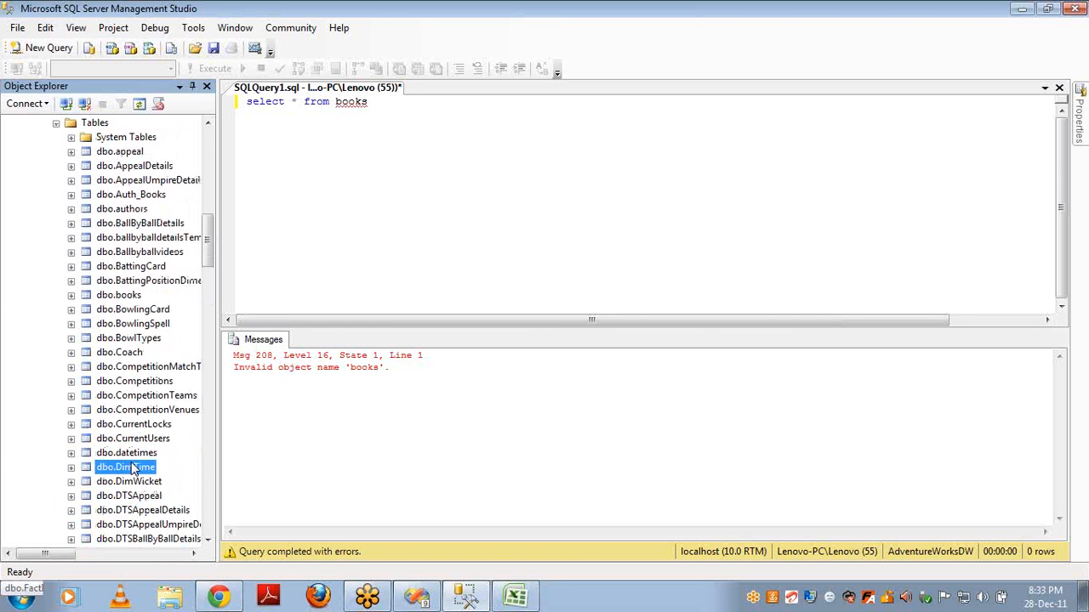
left_click(109, 298)
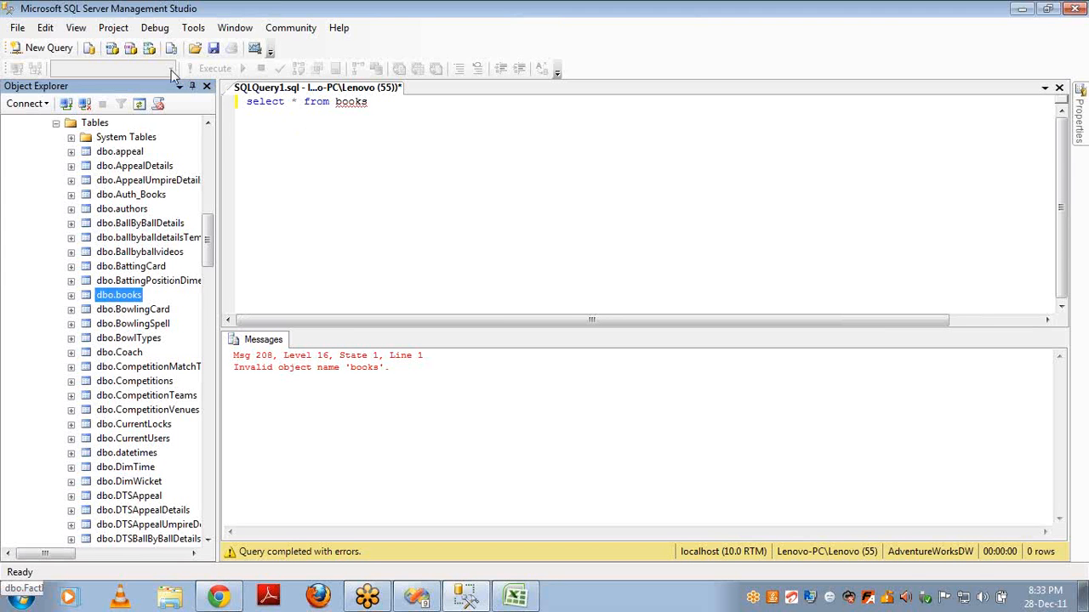
left_click(397, 171)
left_click(170, 68)
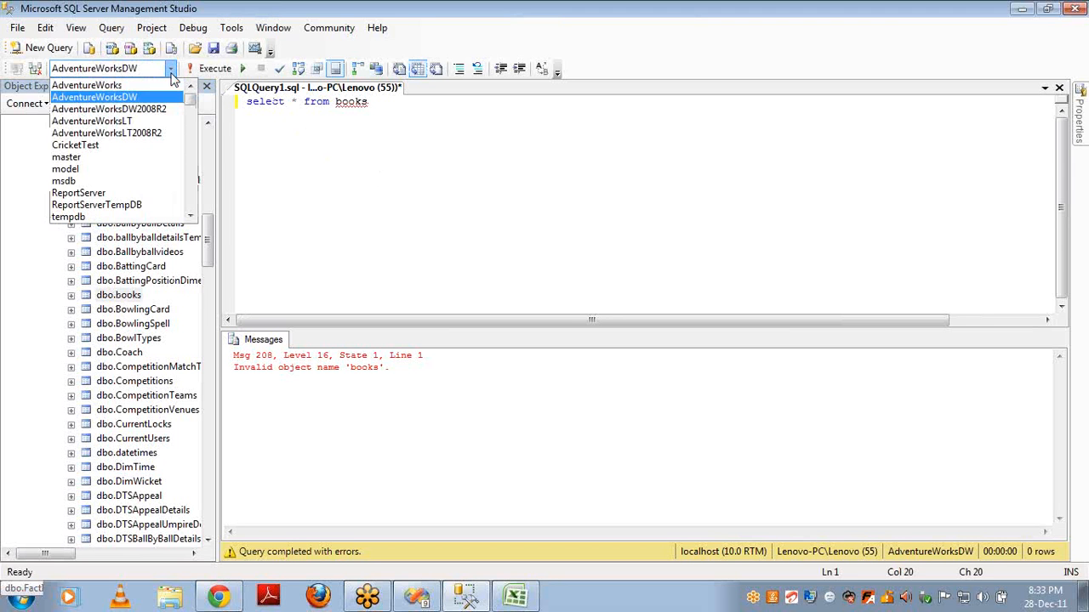
left_click(100, 147)
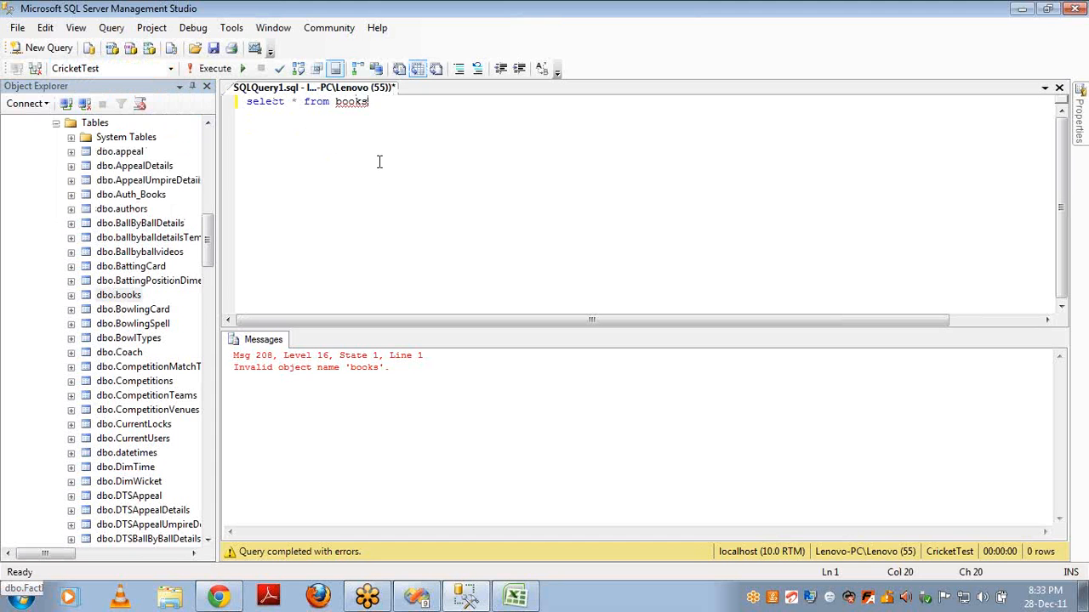
key("F5")
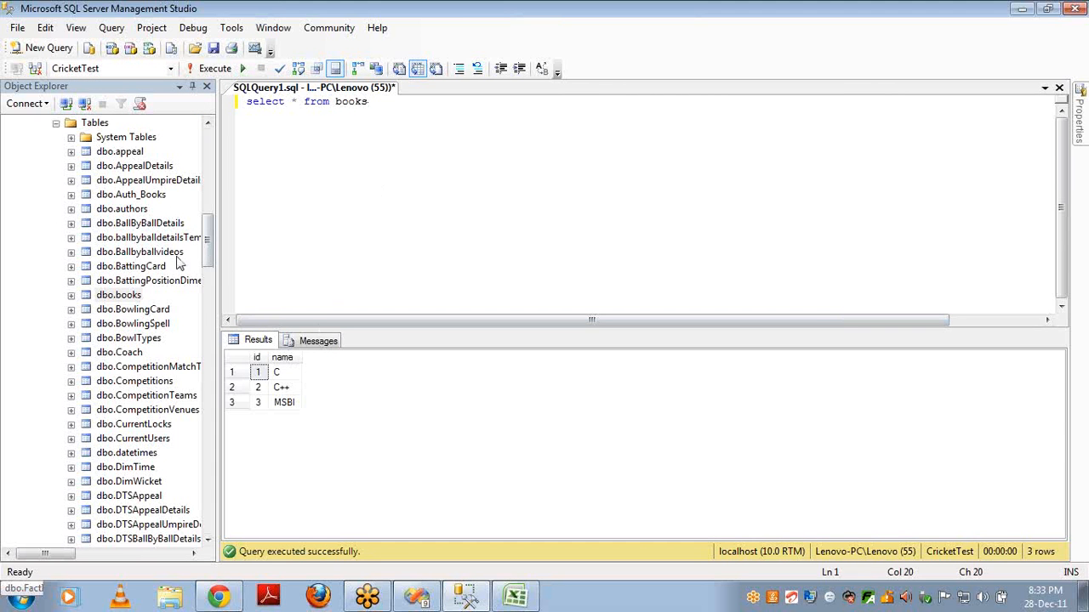
End the books query with a semicolon and add the statement "select * from authors ;" on the line below it.
left_click(132, 210)
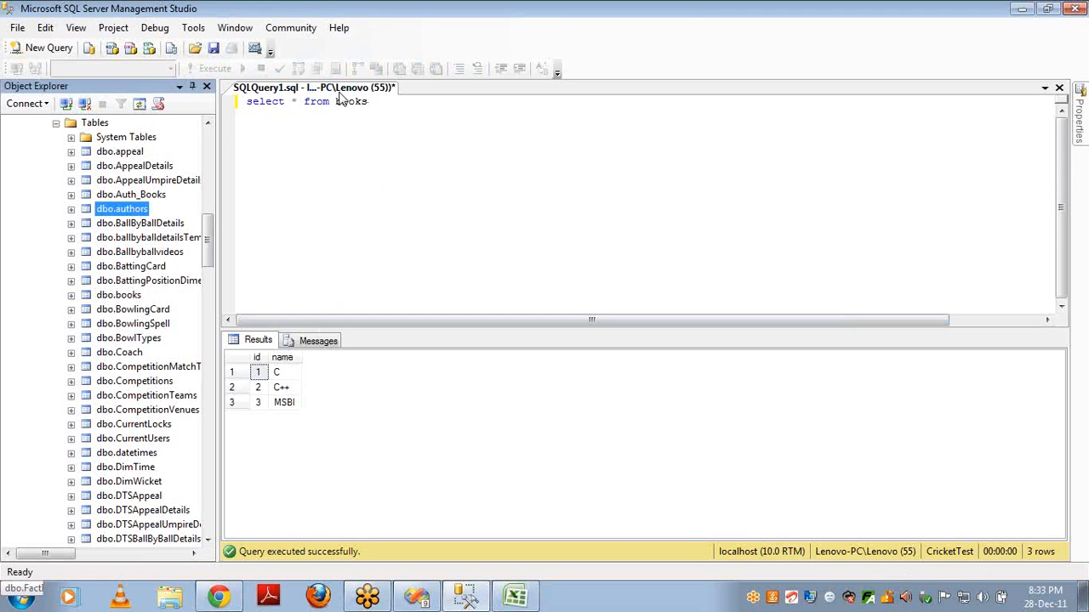
left_click(378, 105)
type(";")
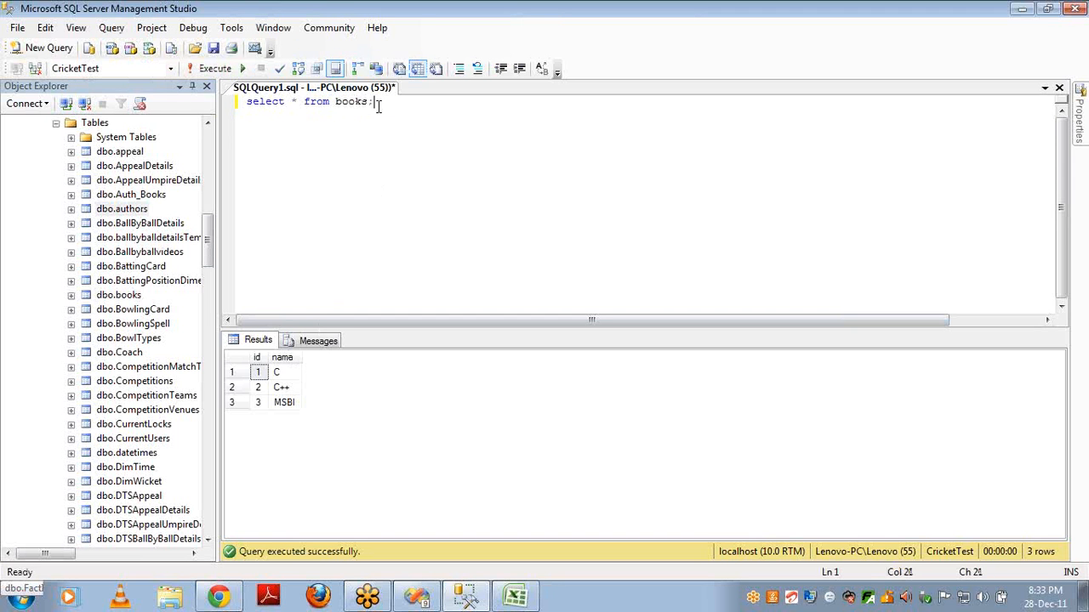
key("Return")
type("select *")
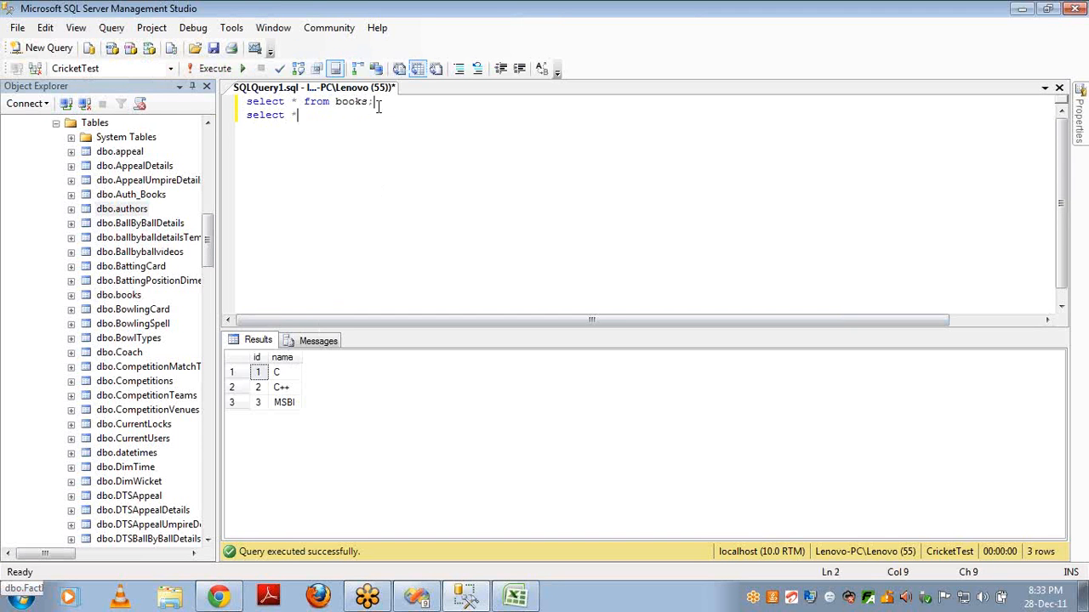
type(" from auth")
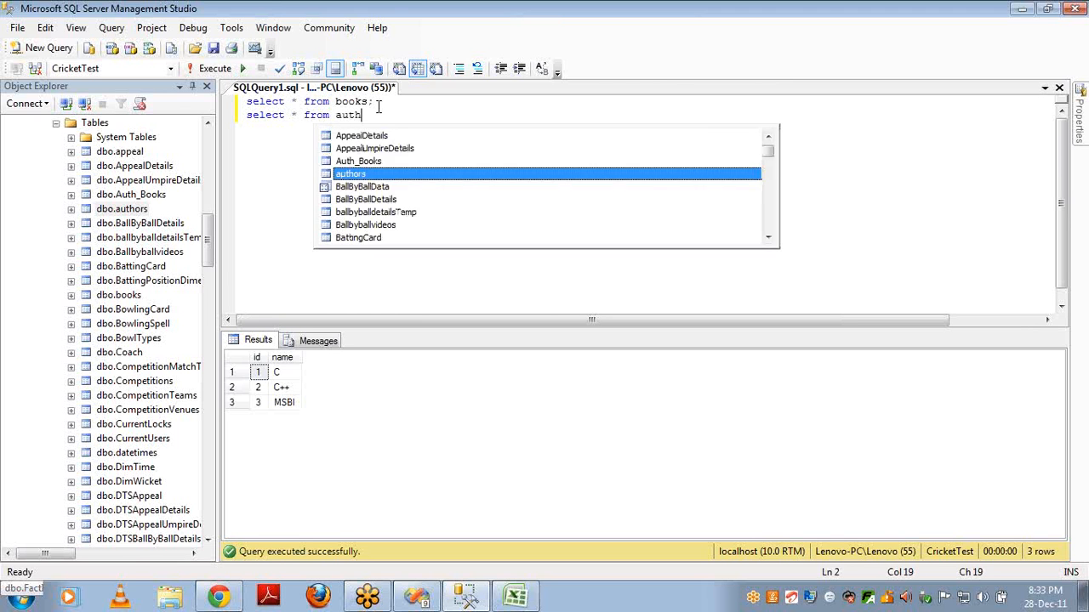
type("ors ;")
key("Return")
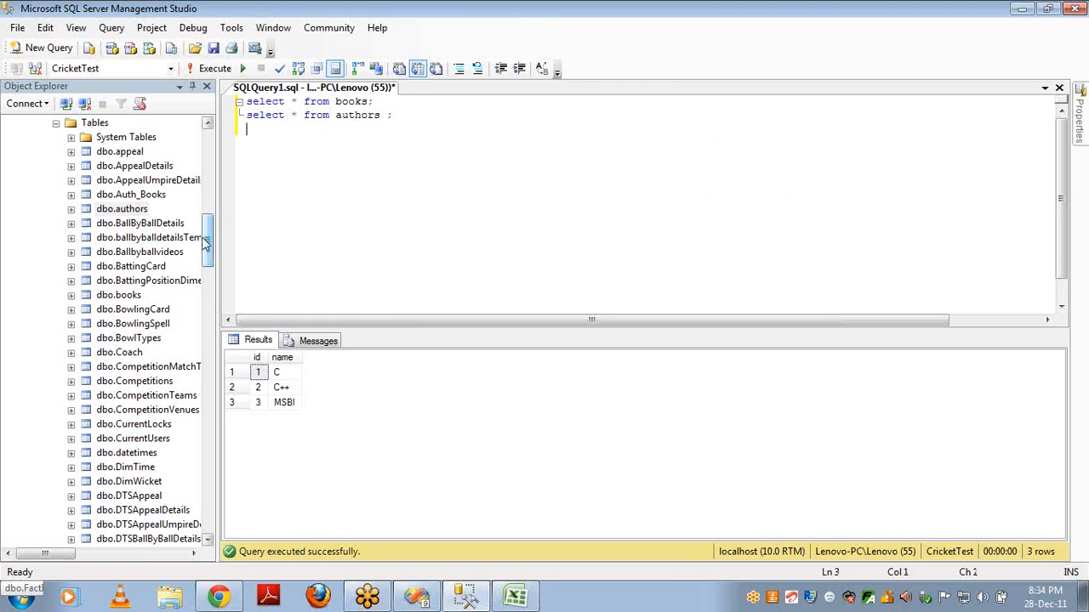
Add the statement "select * from dbo.Auth_Books;" below the authors query, using the table name from the CricketTest tables.
left_click_drag(205, 244, 204, 236)
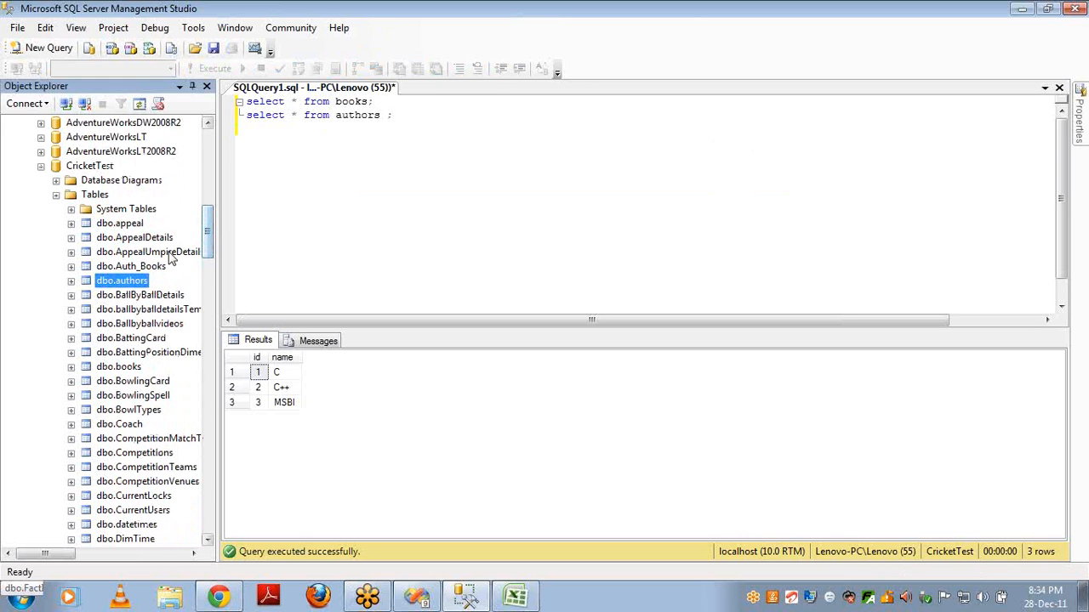
left_click_drag(159, 268, 351, 171)
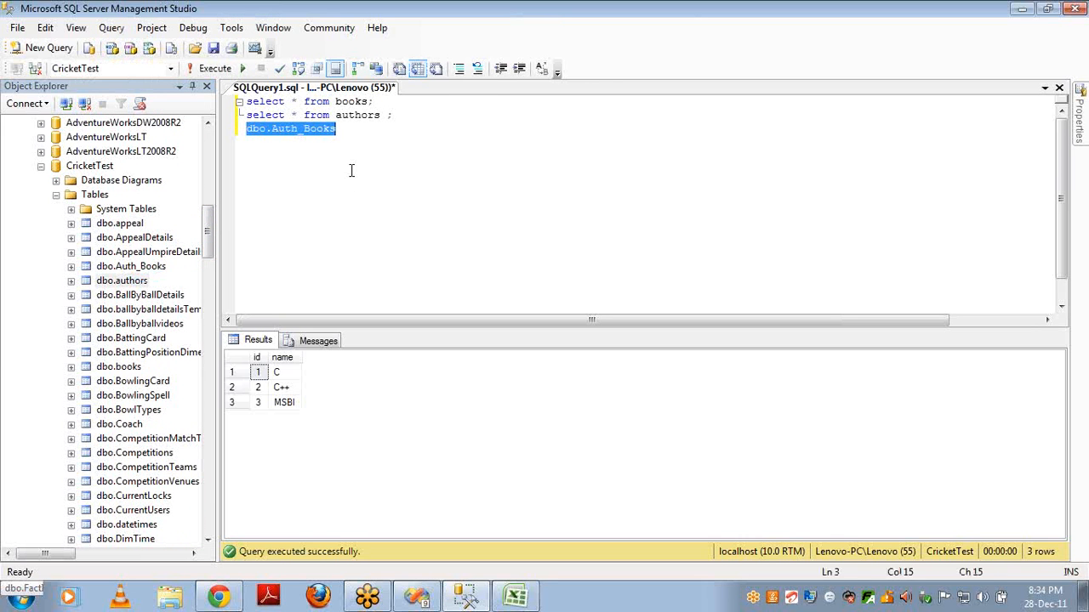
key("Home")
type("select")
type(" * from")
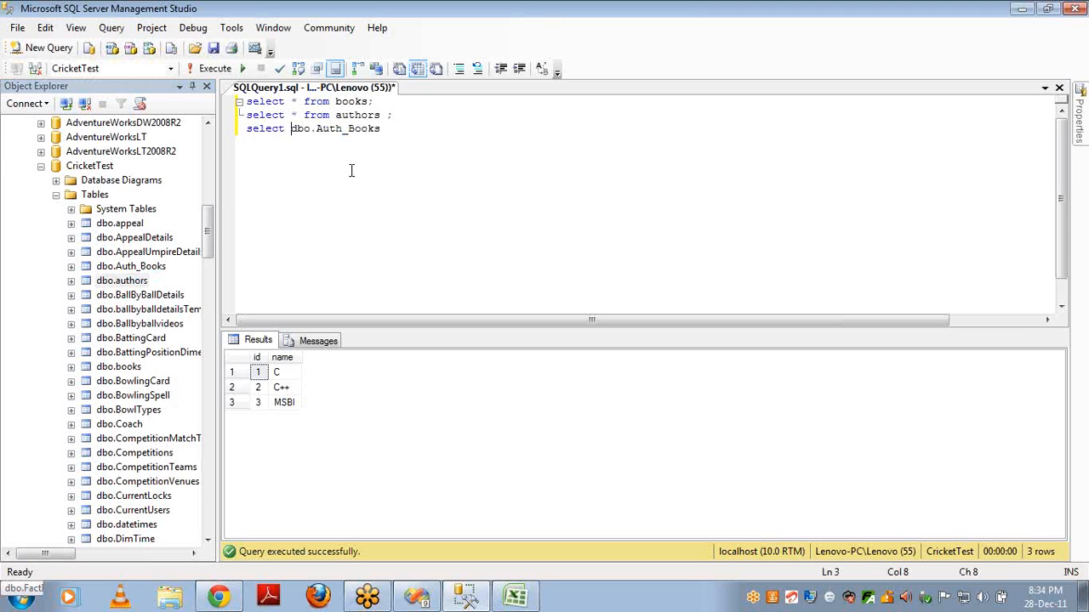
key("End")
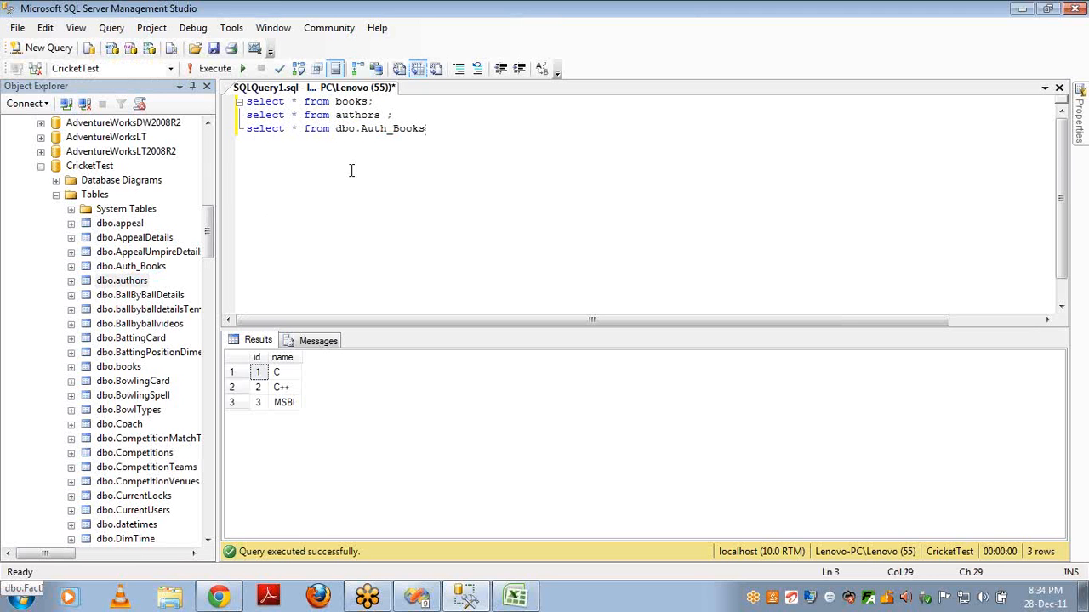
key("Return")
type(";")
key("Return")
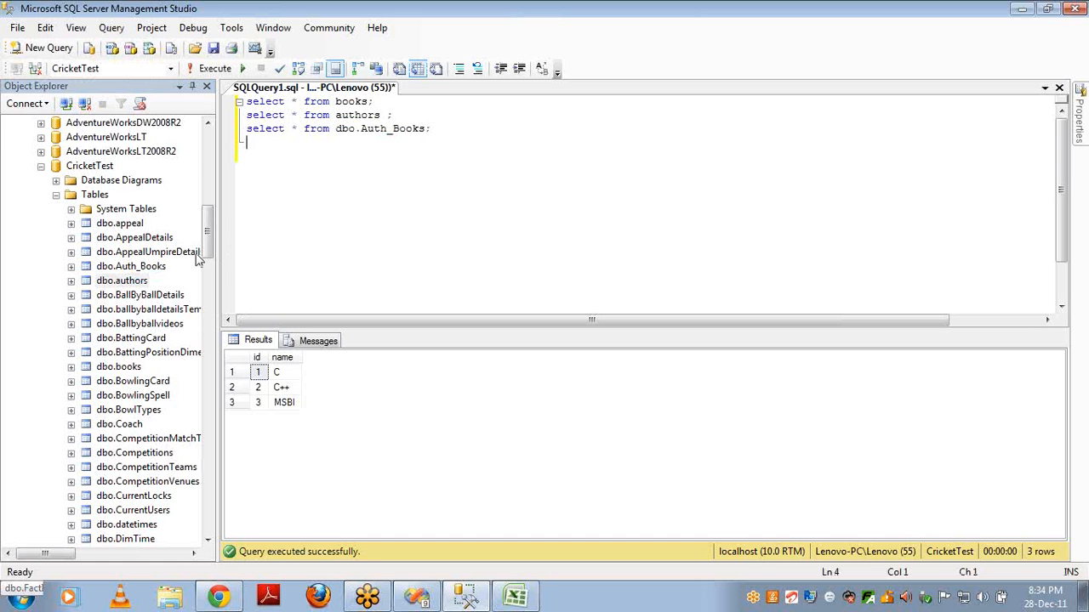
Find the sales table in CricketTest, add "select * from dbo.sales" directly below the Auth_Books query and run all four statements.
left_click(209, 245)
left_click_drag(208, 245, 224, 451)
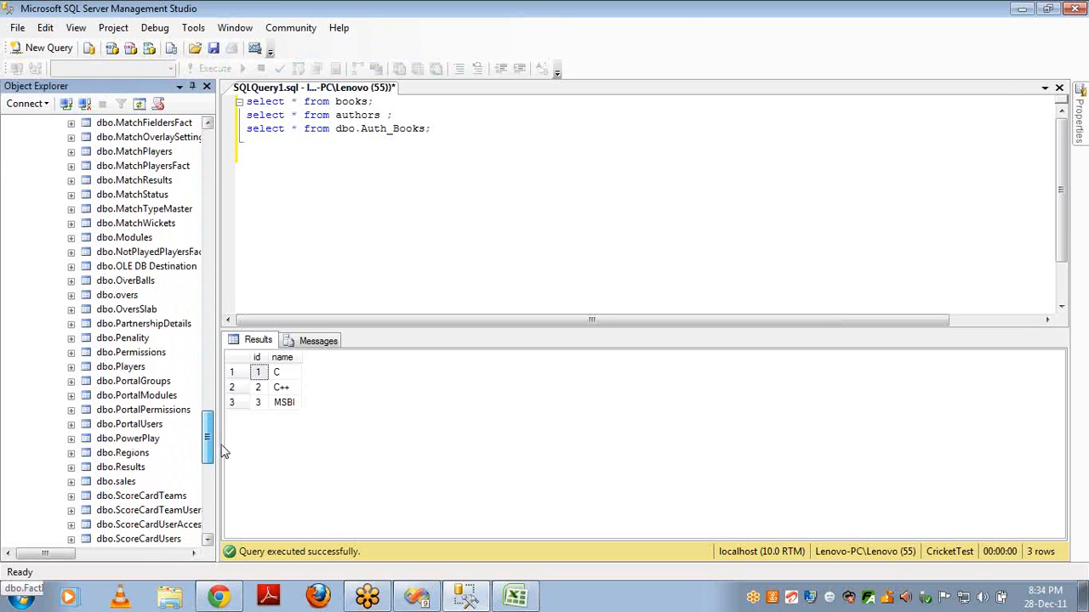
left_click(128, 482)
left_click_drag(127, 482, 313, 261)
key("Home")
type("s")
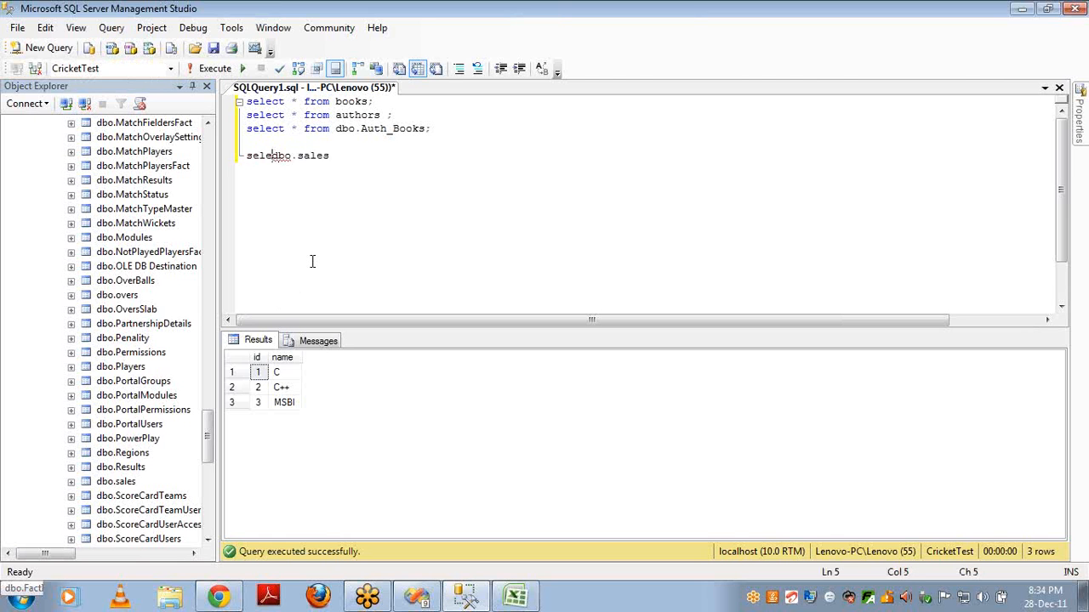
type("elect * from")
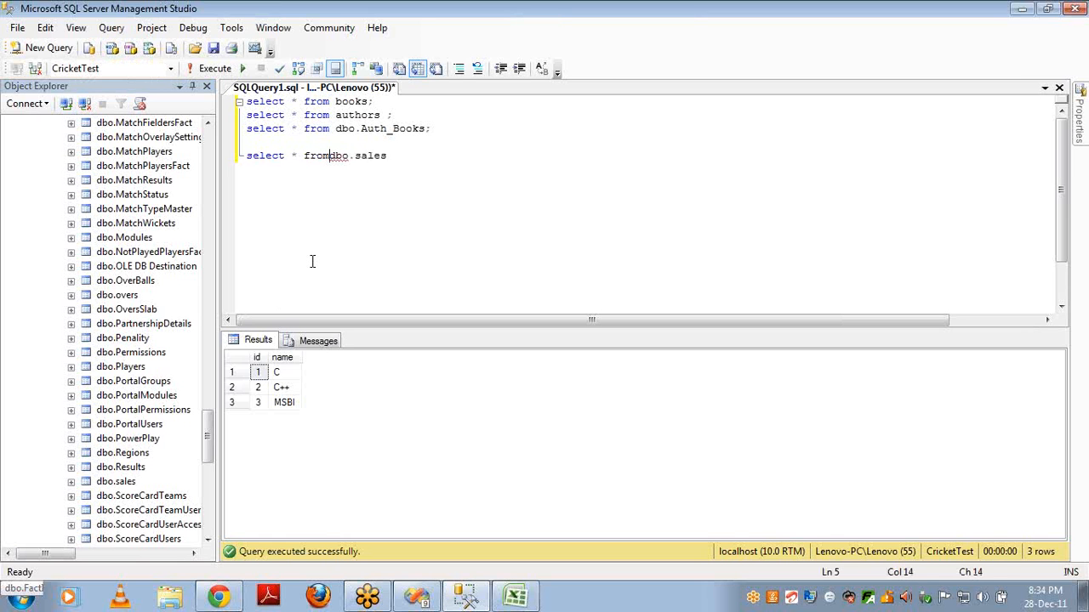
key("Up")
key("Delete")
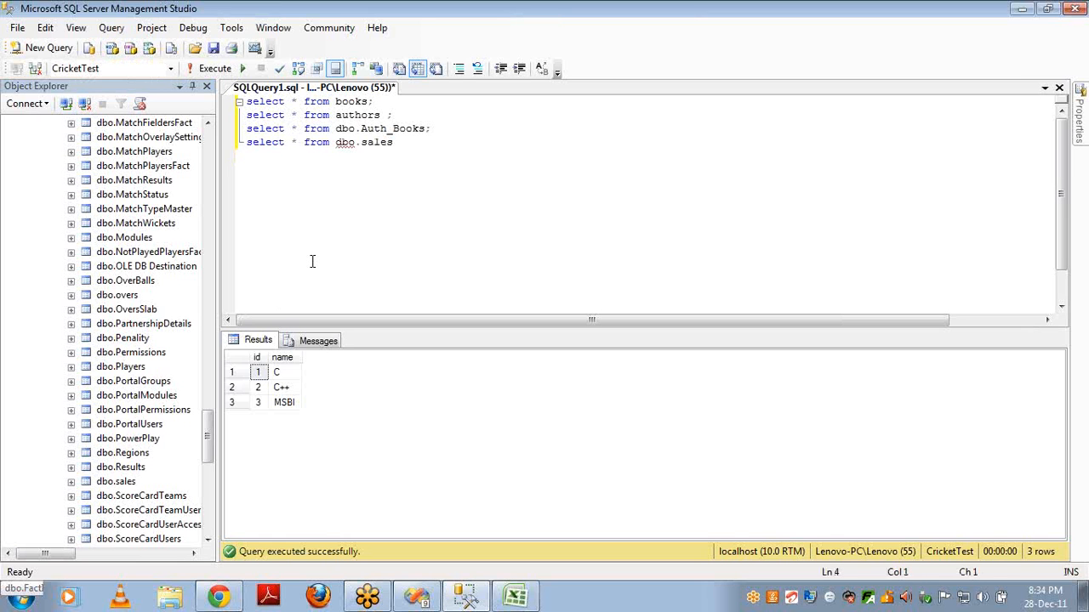
key("F5")
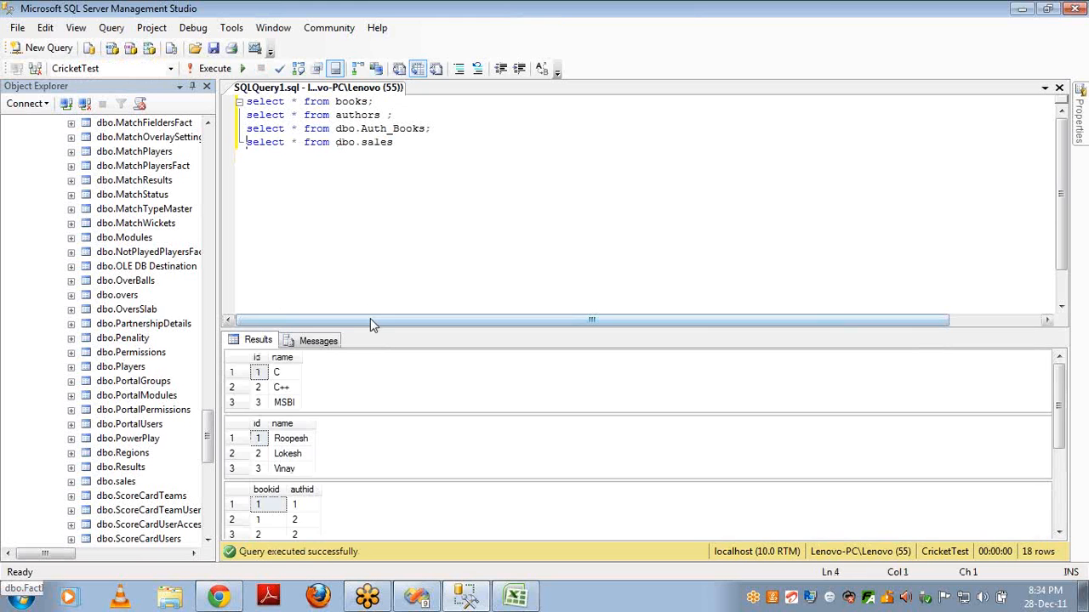
Enlarge the results area and go through the amounts per book in the sales result.
left_click_drag(369, 327, 386, 185)
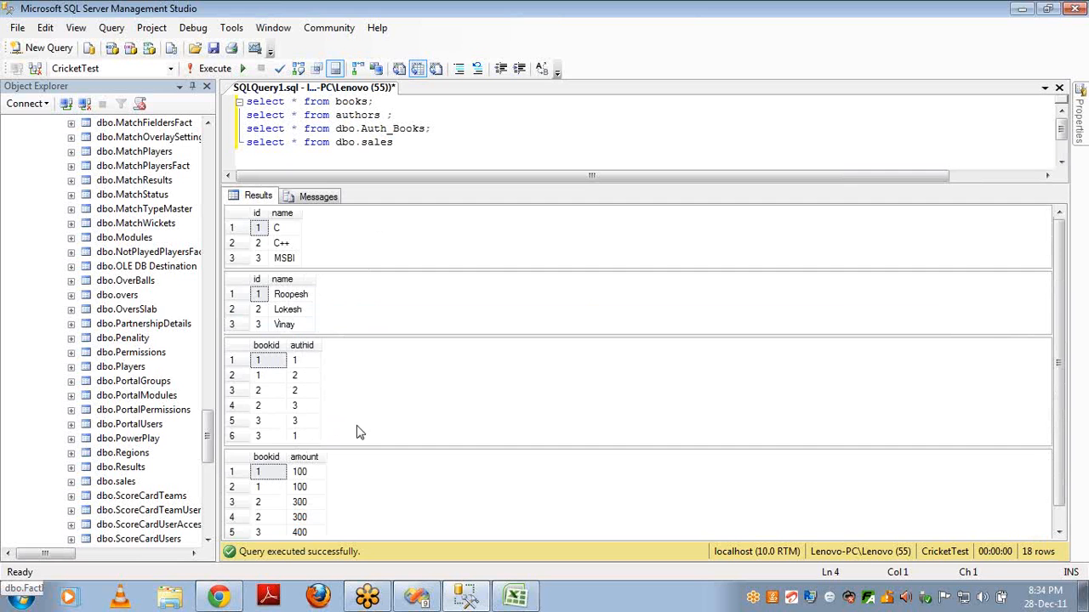
left_click_drag(301, 475, 305, 459)
key("Down")
key("Down")
key("Down")
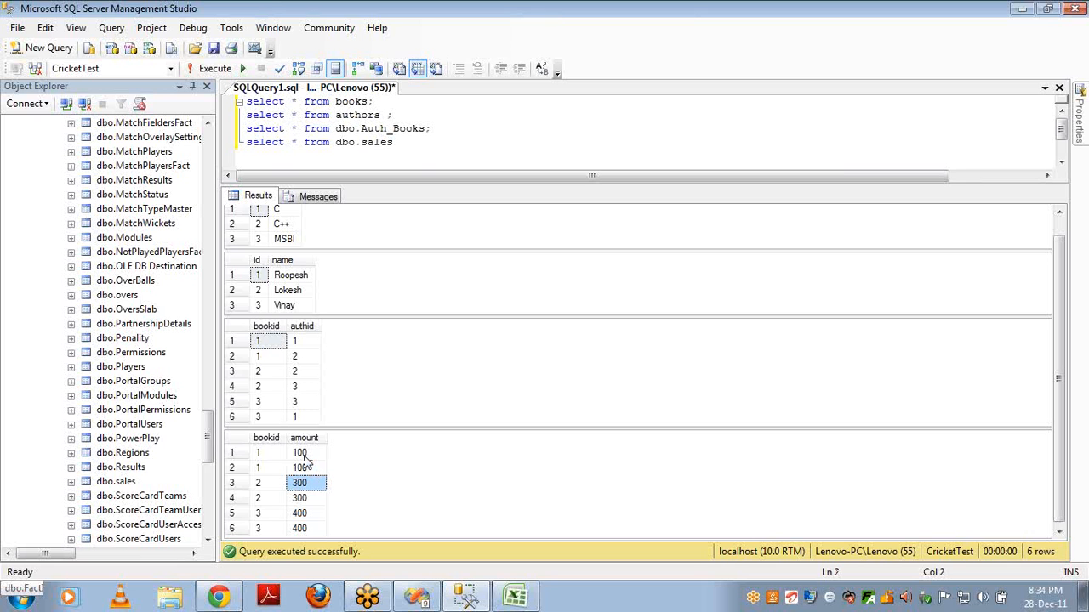
key("Down")
key("Down")
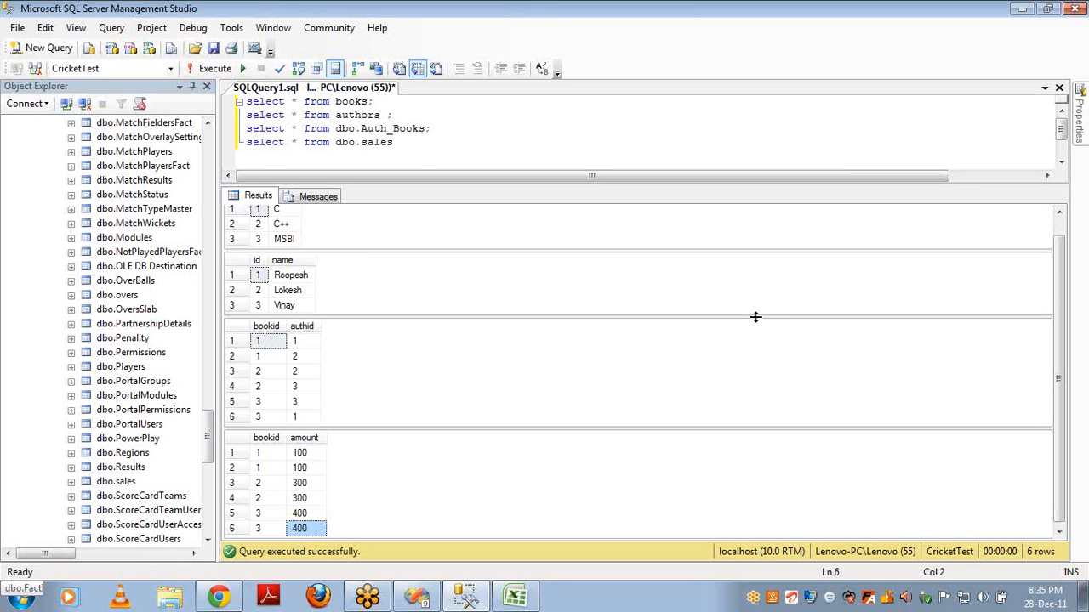
left_click(292, 455)
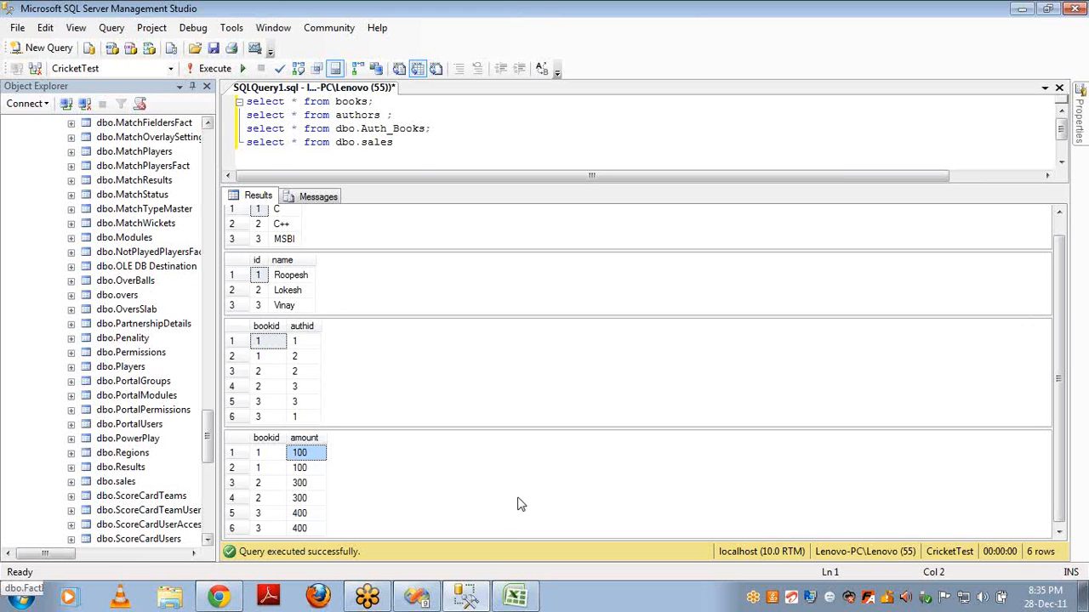
Switch to Visual Studio, open the Cricket.dsv data source view and include the authors table in it.
left_click(417, 598)
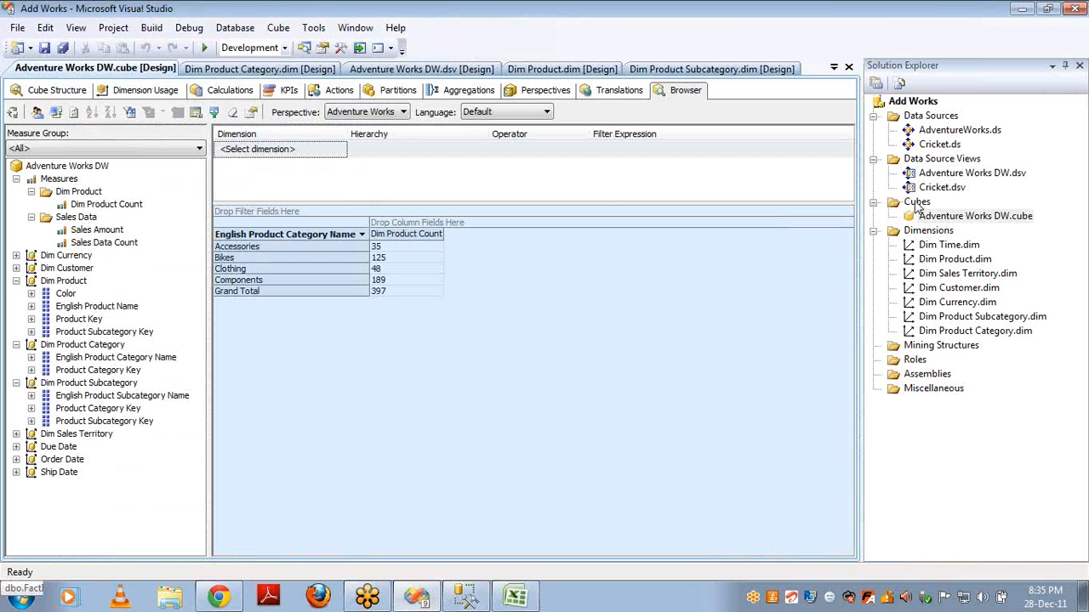
double_click(919, 189)
left_click(689, 257)
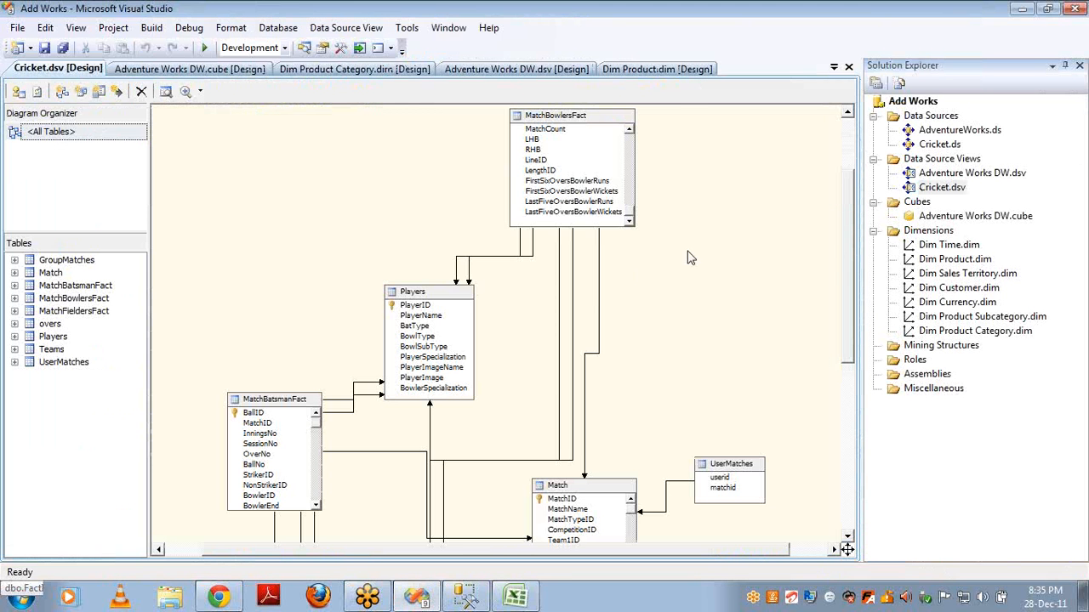
right_click(689, 255)
left_click(721, 282)
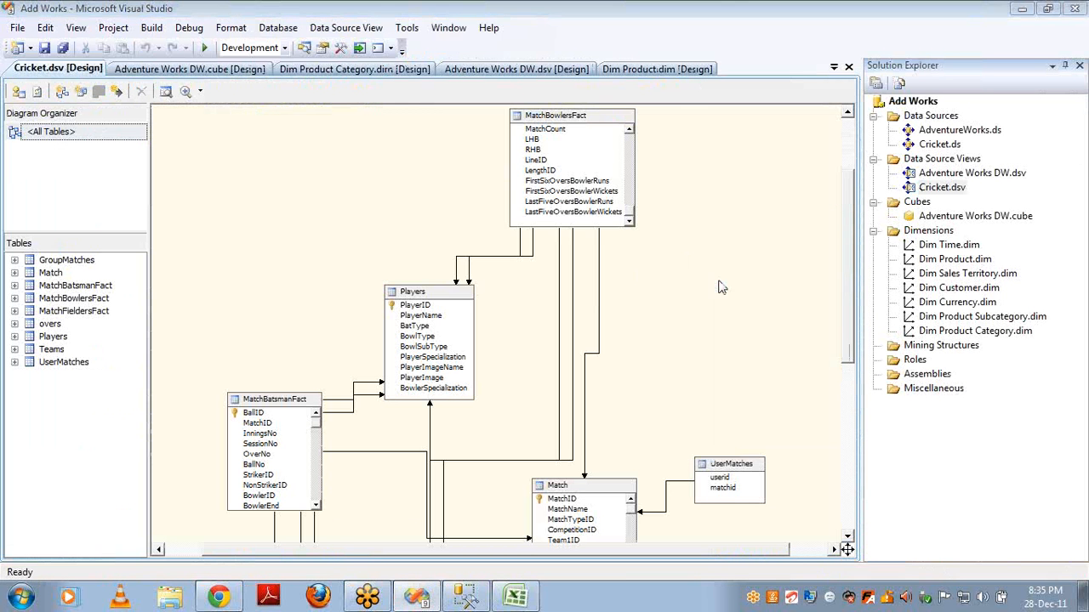
left_click(303, 251)
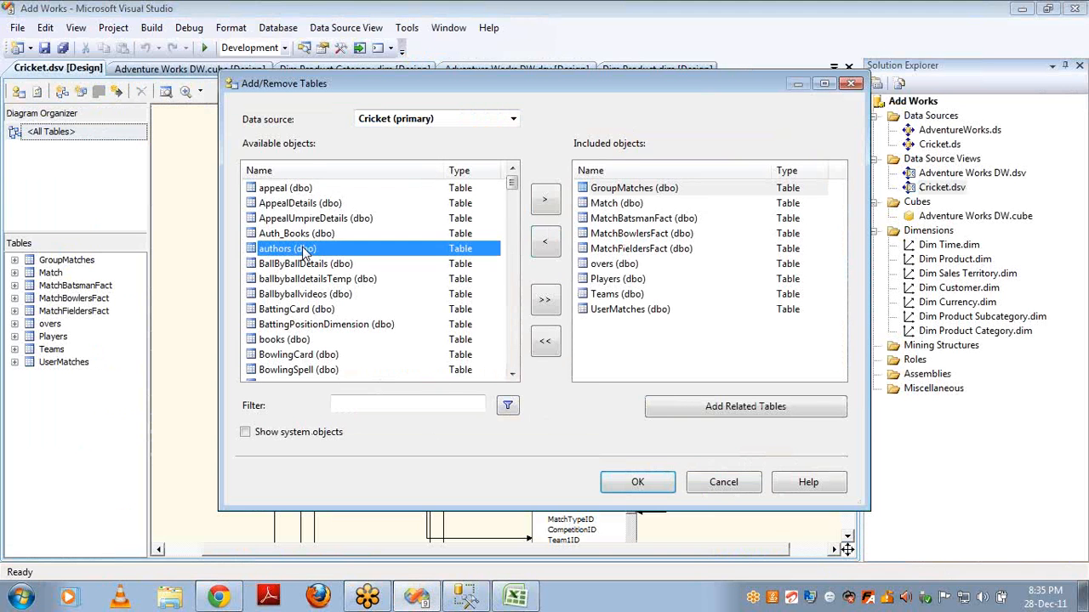
left_click(546, 199)
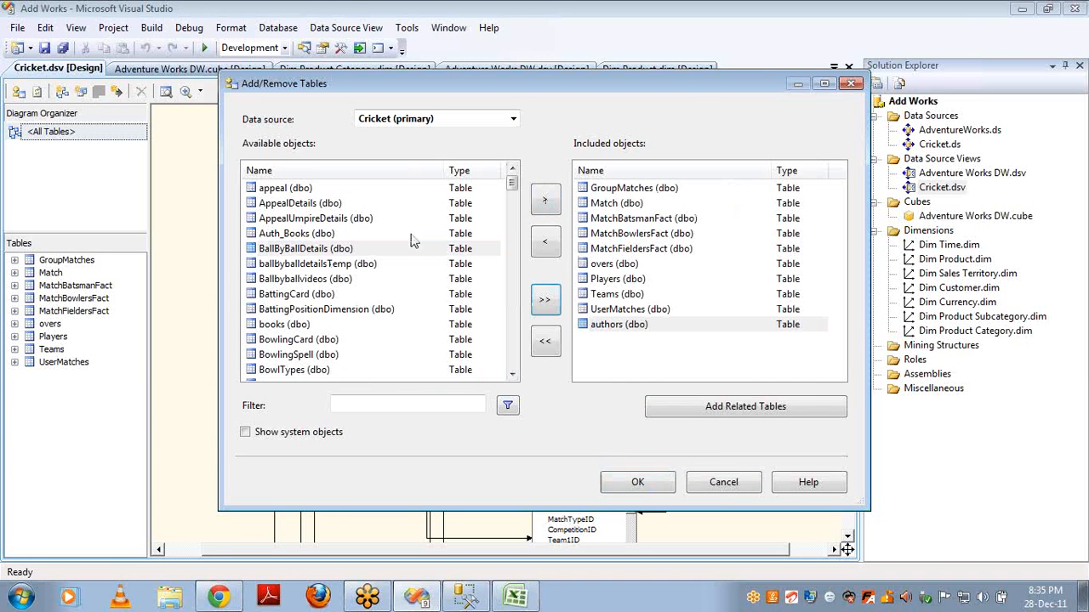
Include the Auth_Books and books tables in the Cricket data source view.
left_click(313, 235)
left_click(548, 195)
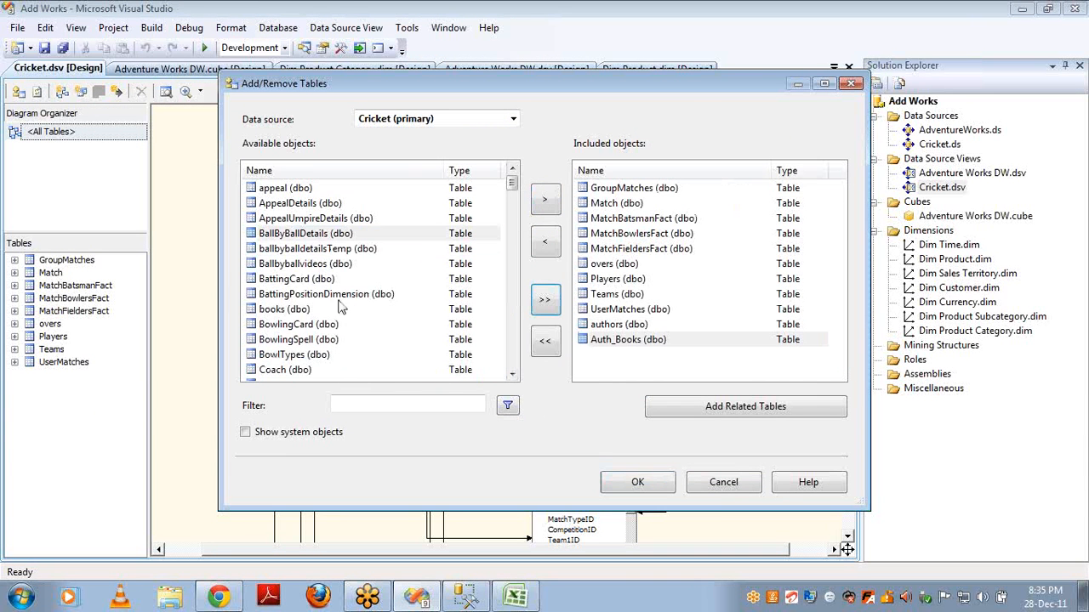
left_click(296, 310)
left_click(546, 201)
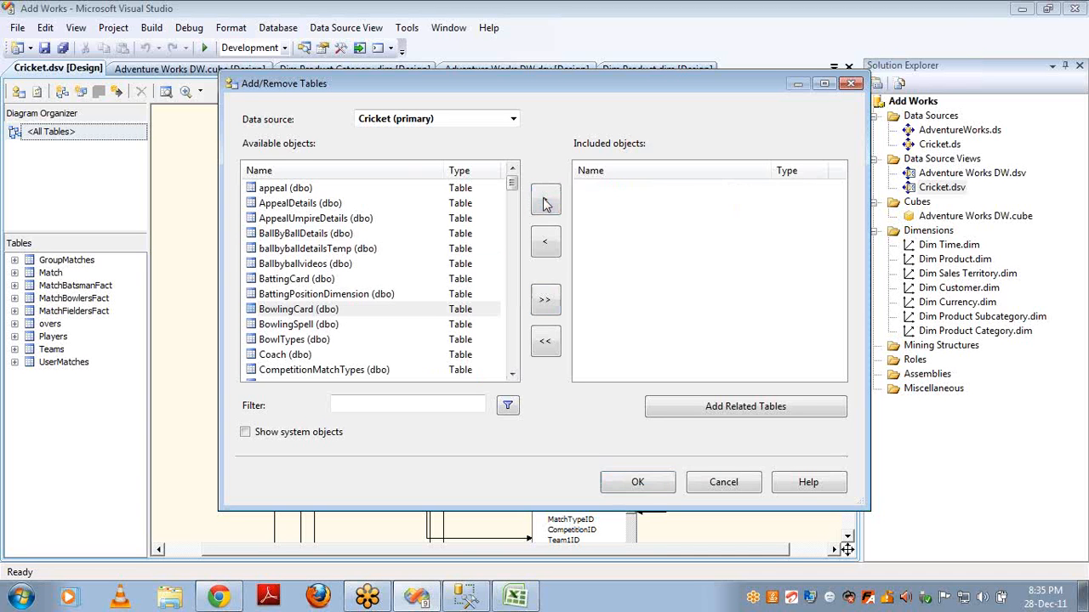
Filter the available objects by "sales", include the sales table, and apply the table changes to the data source view.
left_click(394, 406)
type("s")
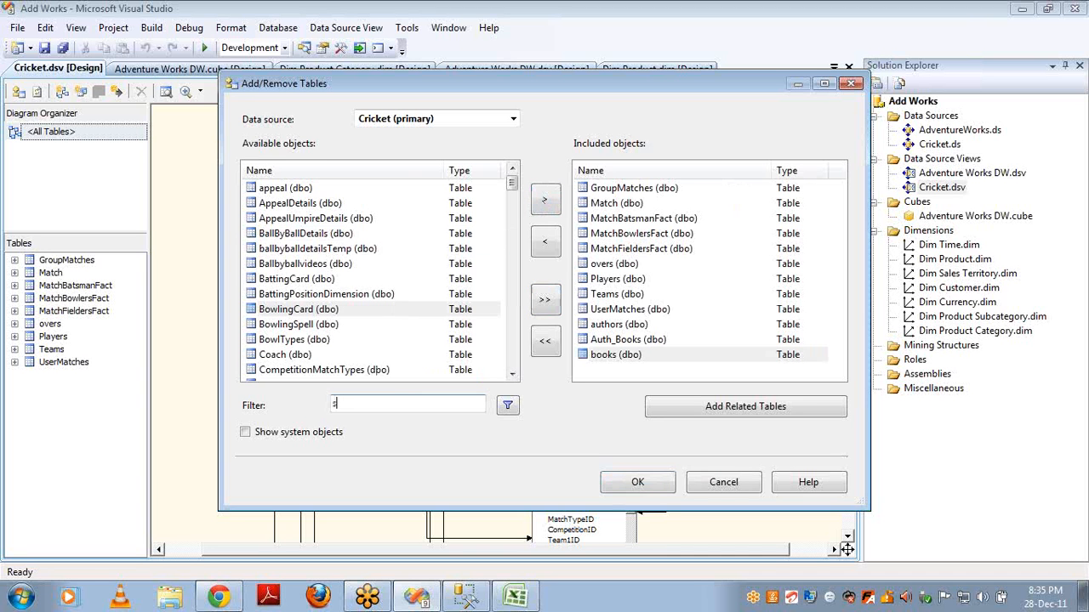
type("ales")
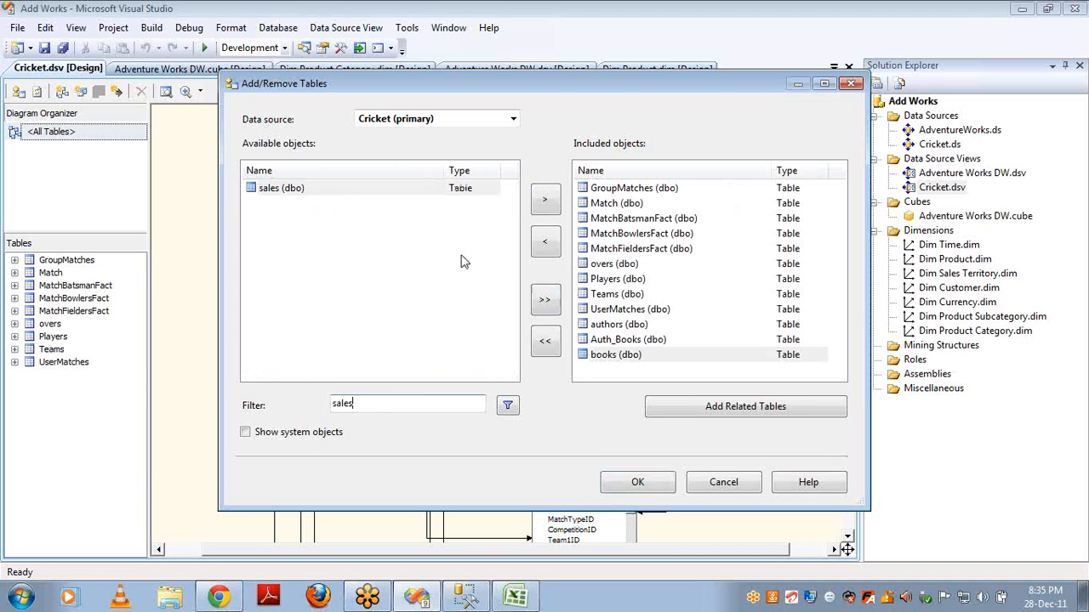
left_click(545, 201)
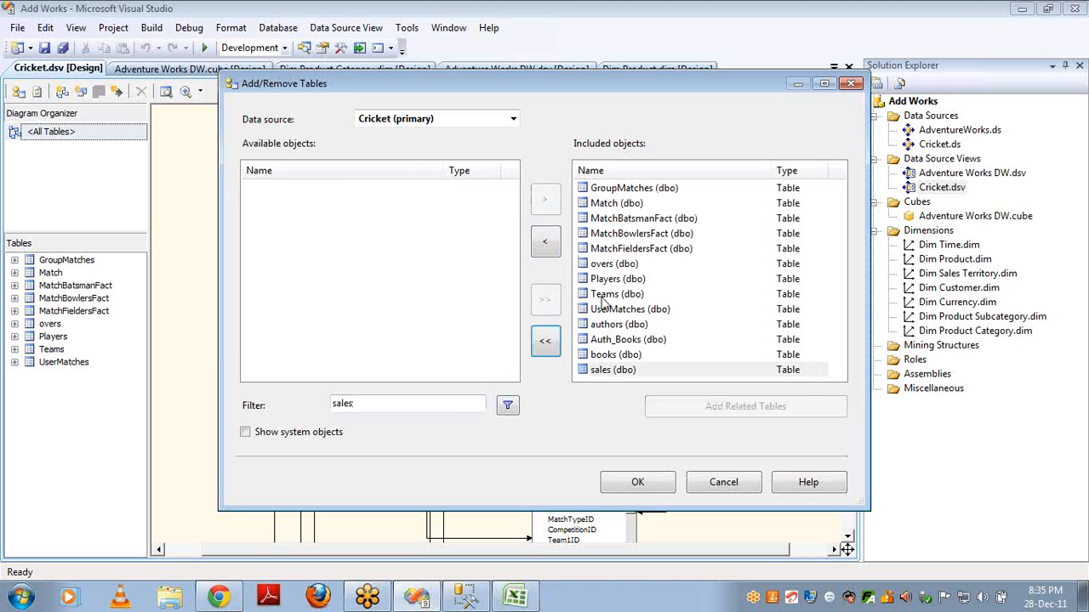
left_click(634, 482)
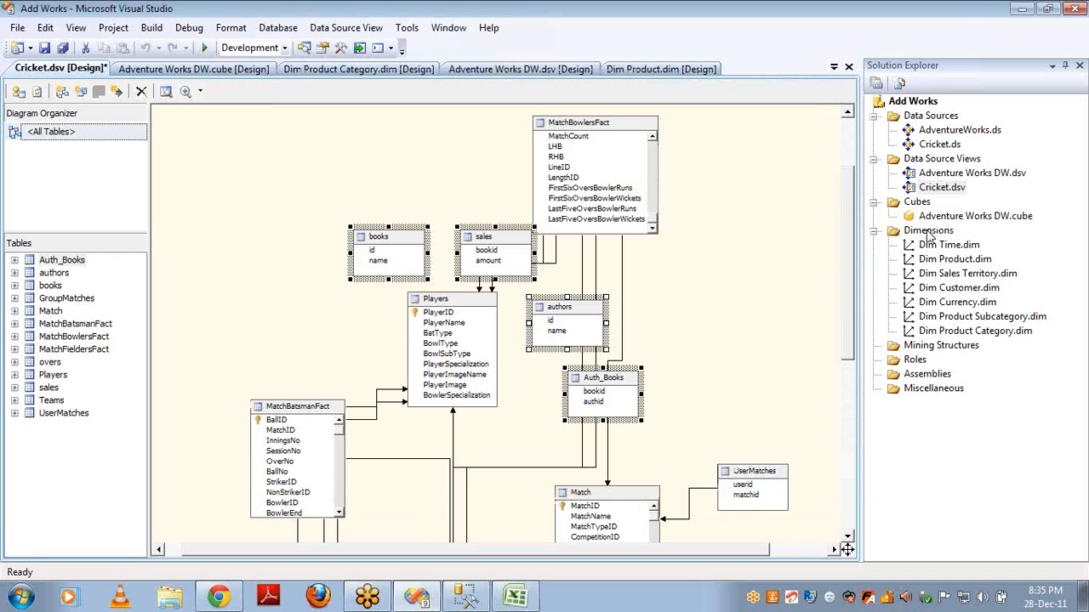
Start a new dimension from an existing table, using the Cricket data source view and authors as the main table.
left_click(930, 231)
right_click(930, 237)
left_click(958, 242)
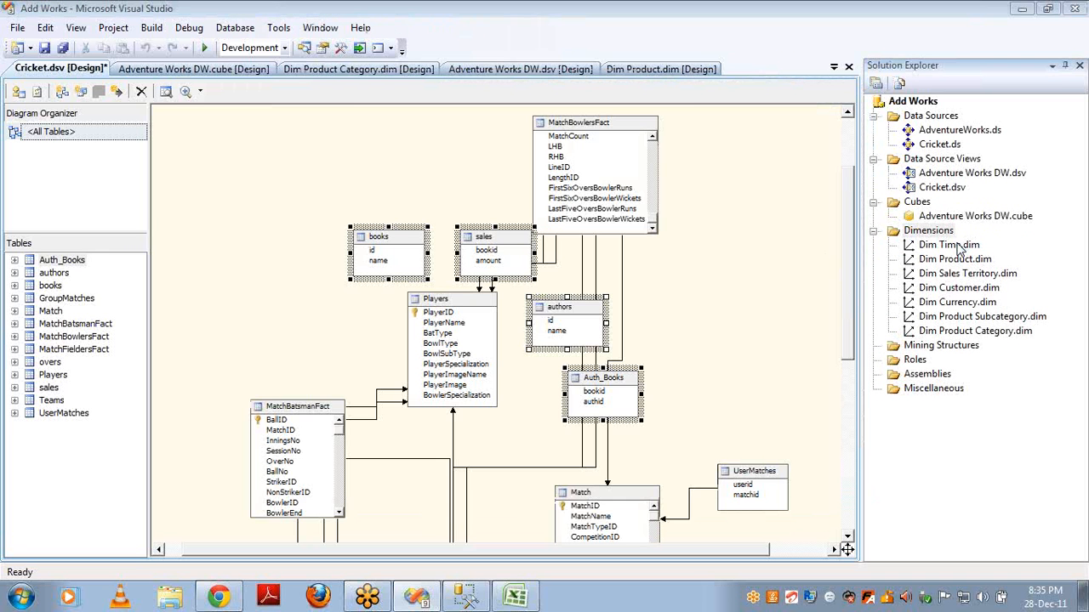
left_click(563, 493)
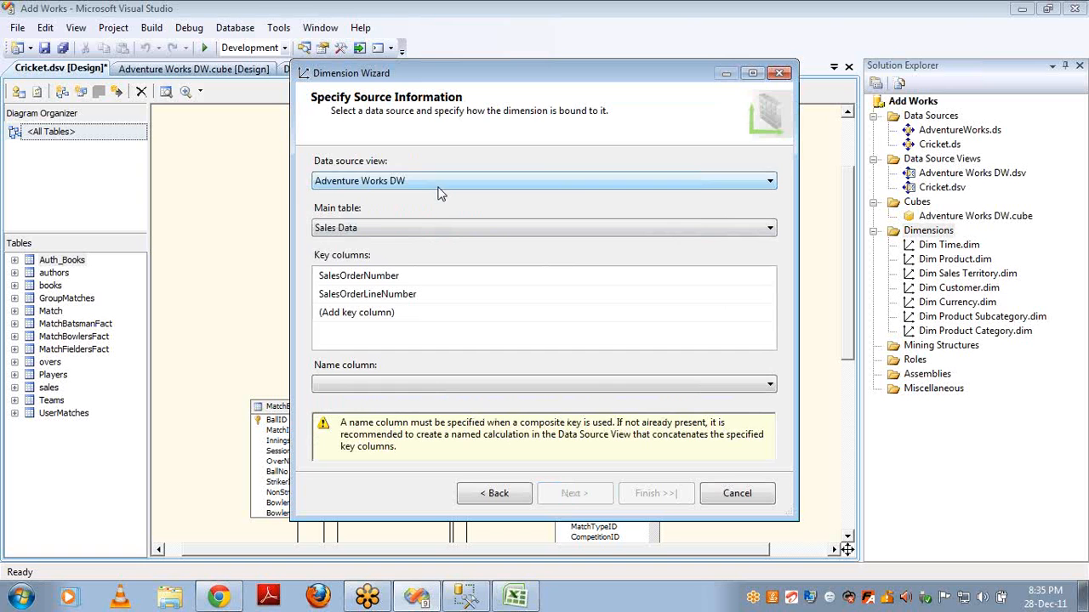
left_click(437, 187)
left_click(420, 202)
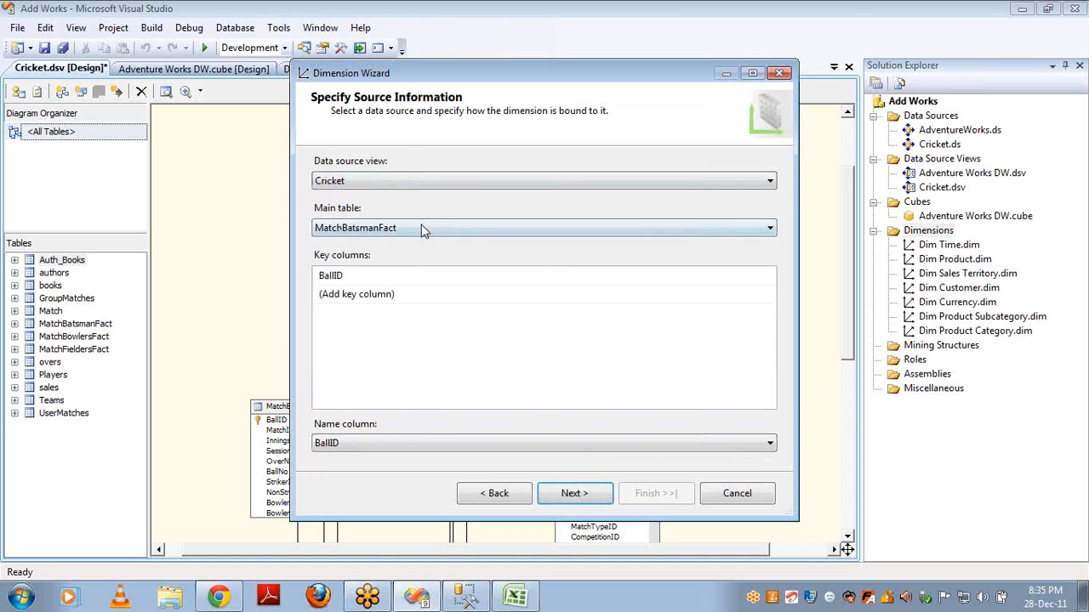
left_click(424, 228)
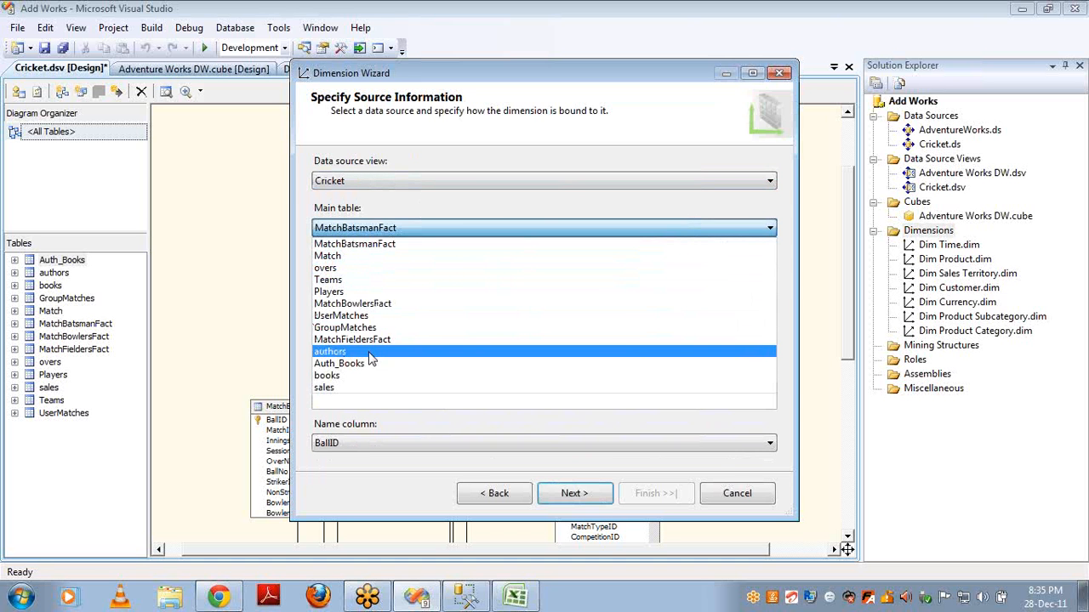
left_click(371, 352)
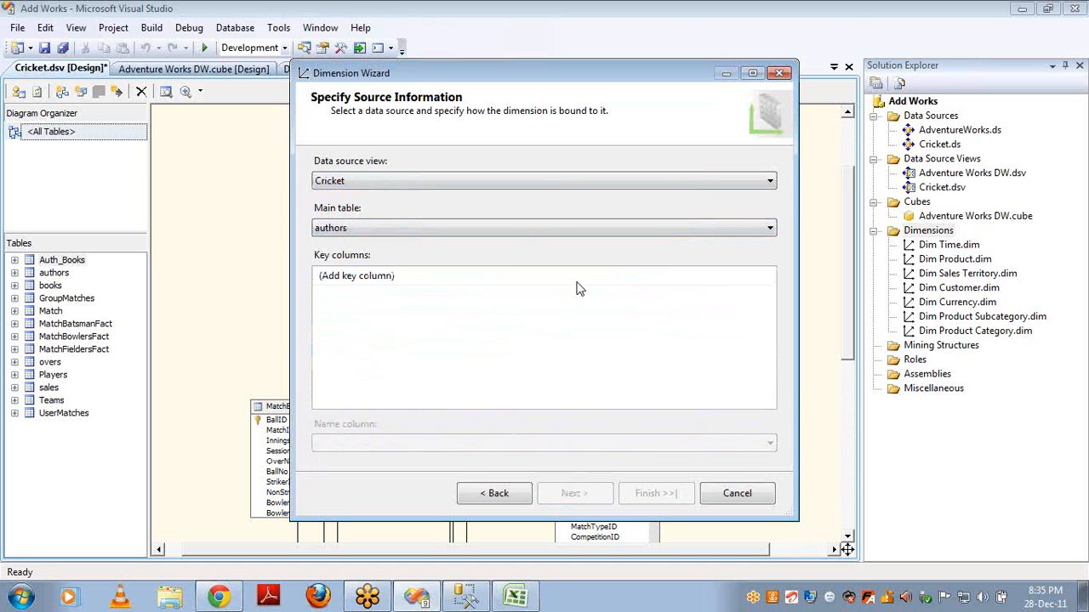
Set id as the key column and name as the name column, and finish the Authors dimension with its default attributes.
left_click(577, 285)
left_click(657, 283)
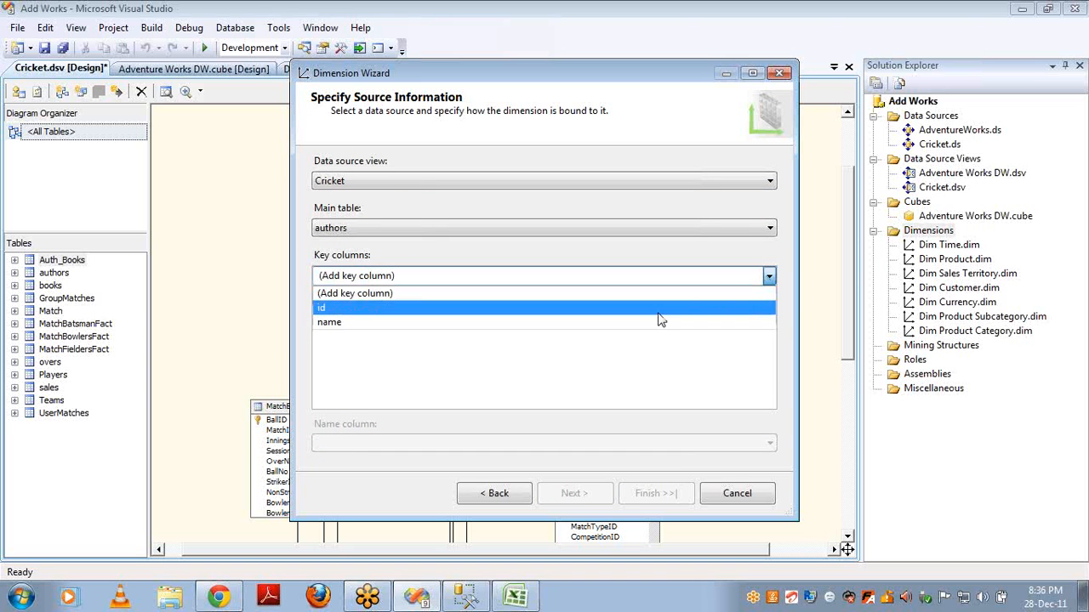
left_click(658, 312)
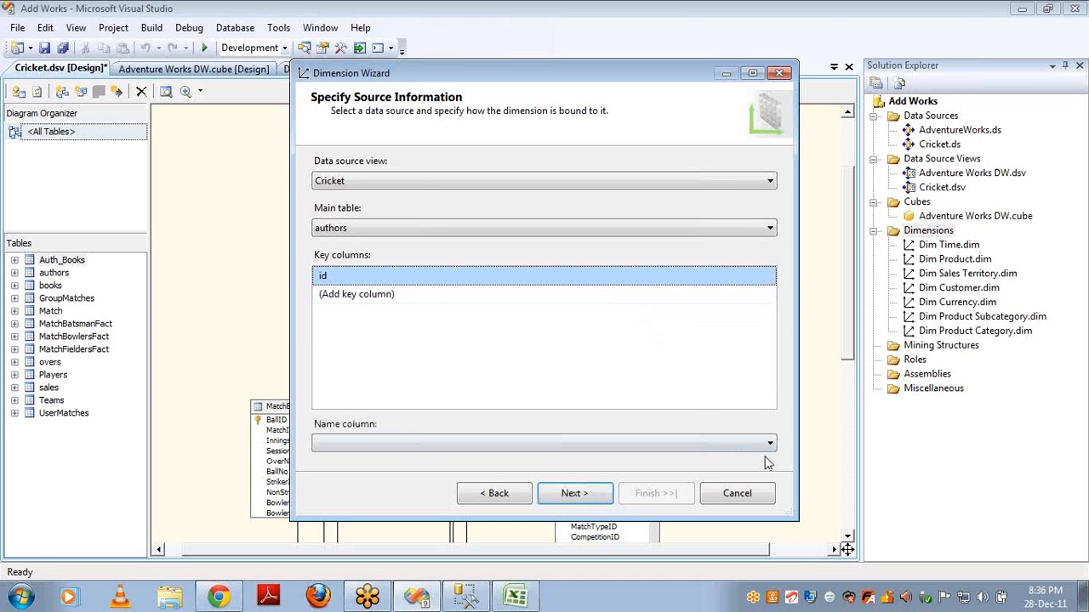
left_click(764, 450)
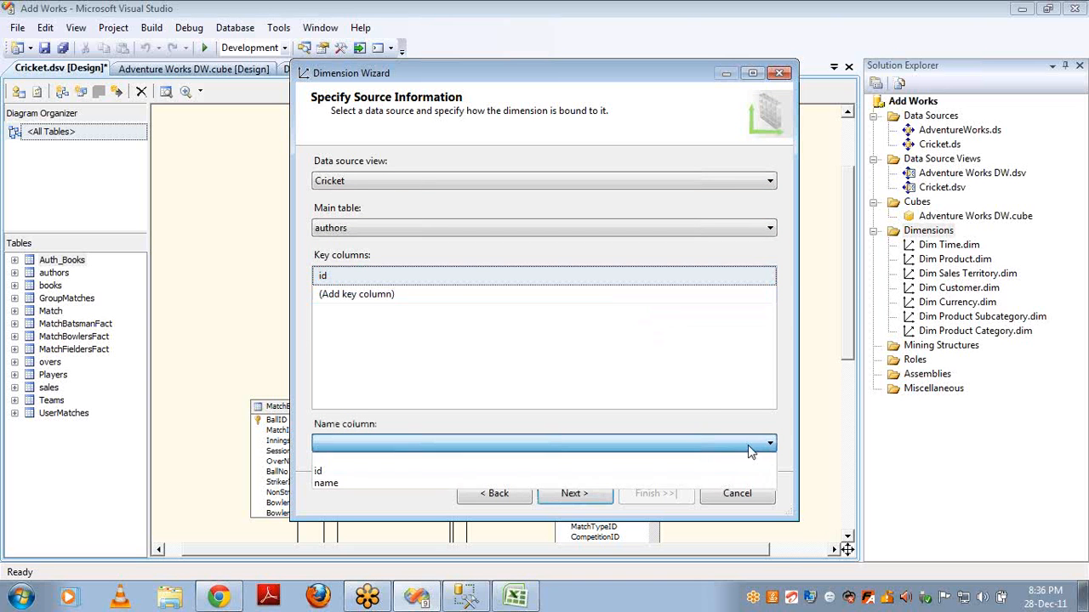
left_click(675, 484)
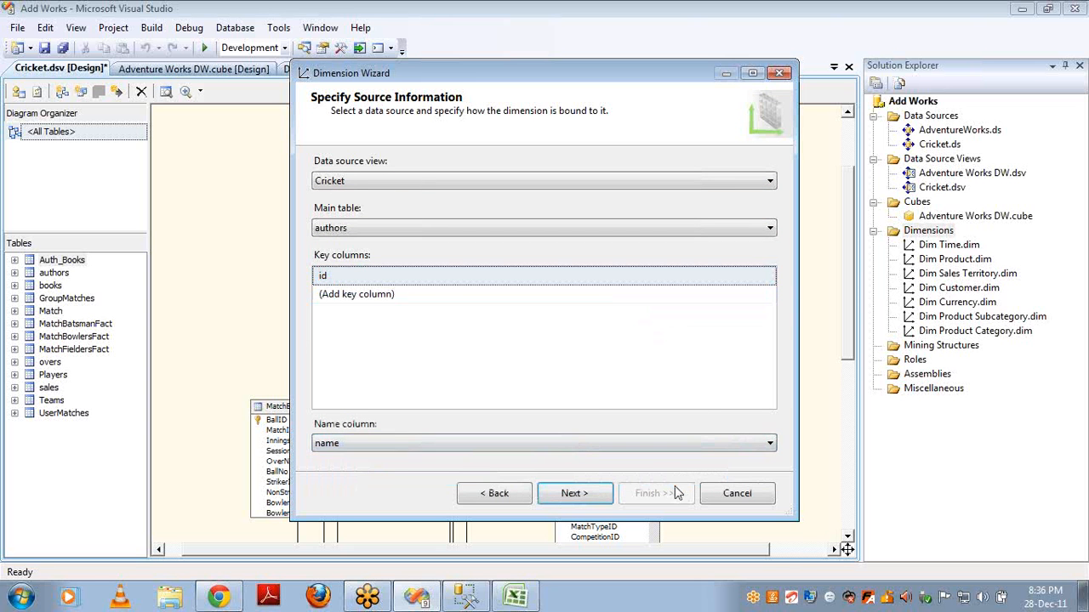
left_click(598, 495)
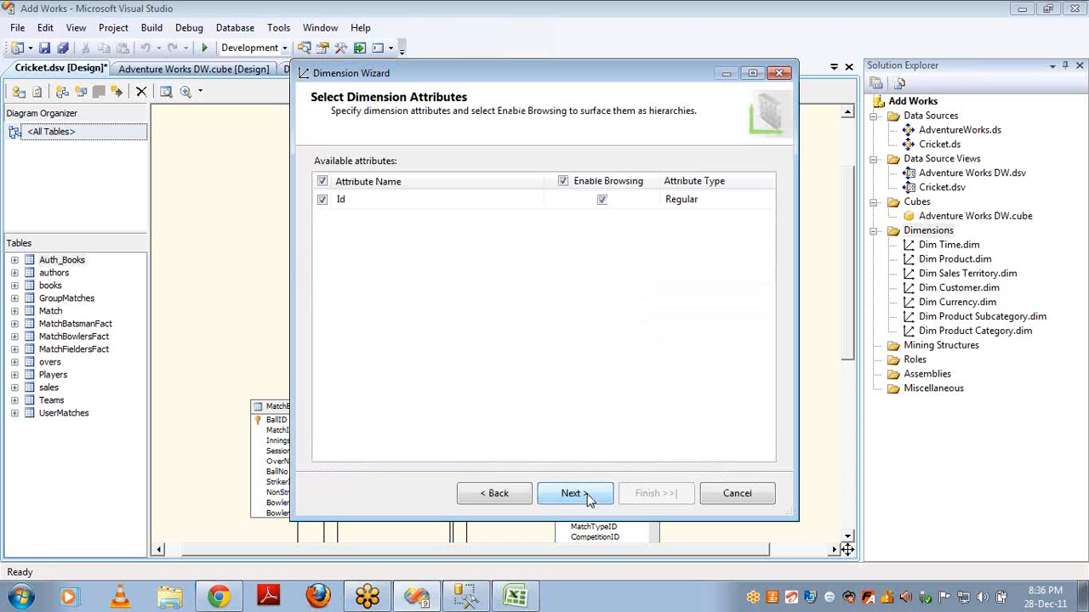
left_click(587, 495)
left_click(647, 493)
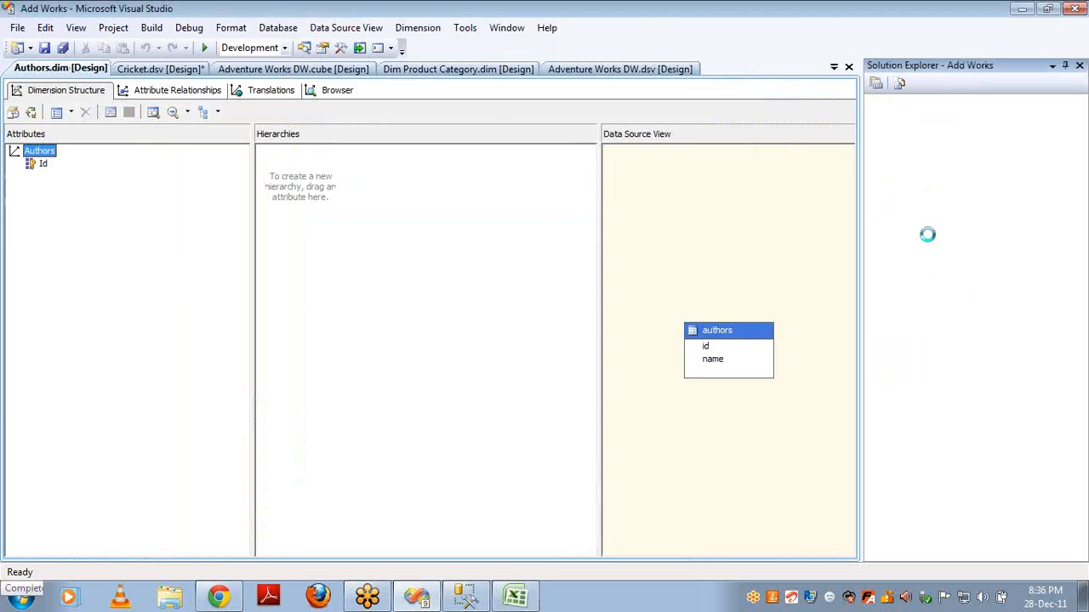
Start another dimension from an existing table, using the Cricket data source view and books as the main table.
right_click(927, 231)
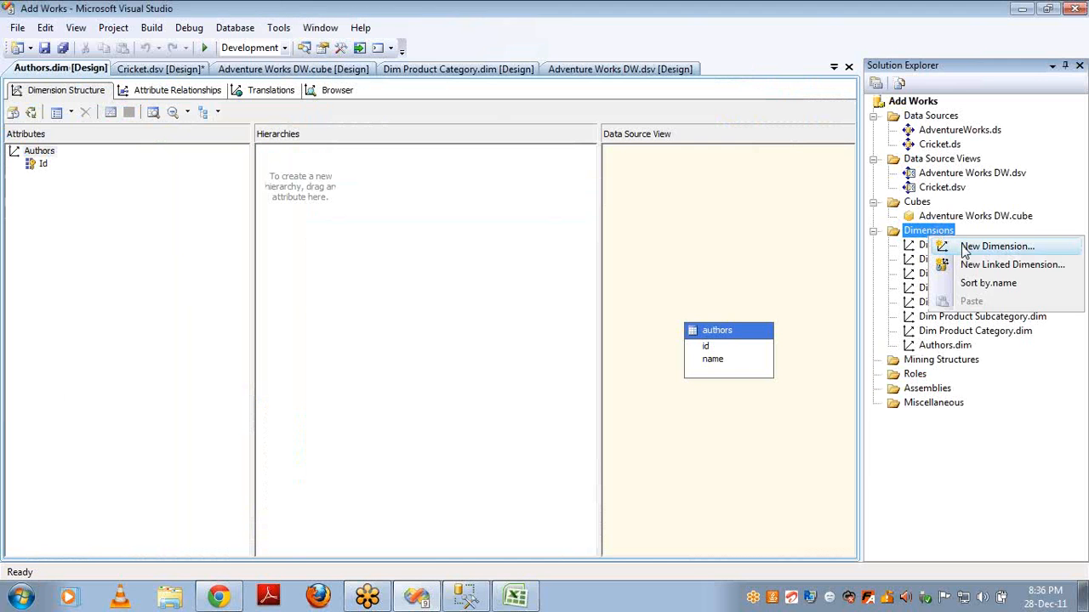
left_click(995, 246)
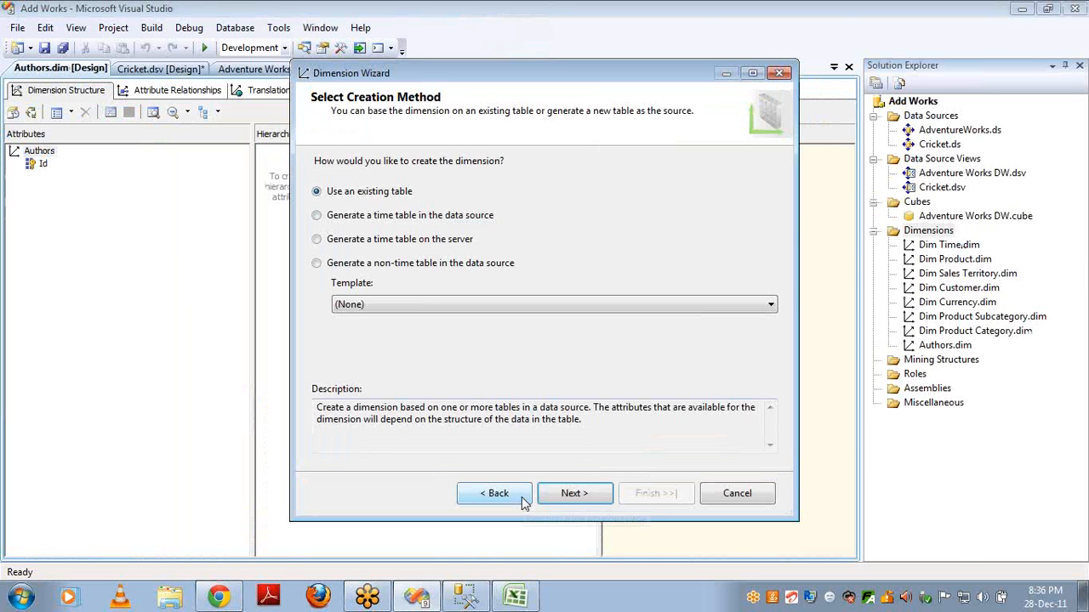
left_click(553, 495)
left_click(426, 181)
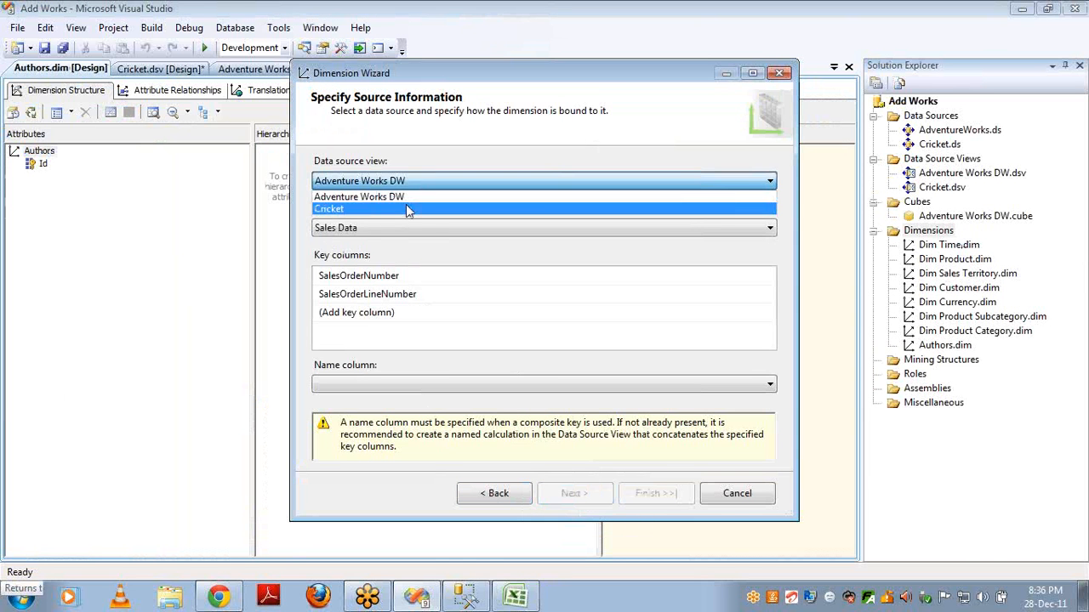
left_click(409, 209)
left_click(405, 228)
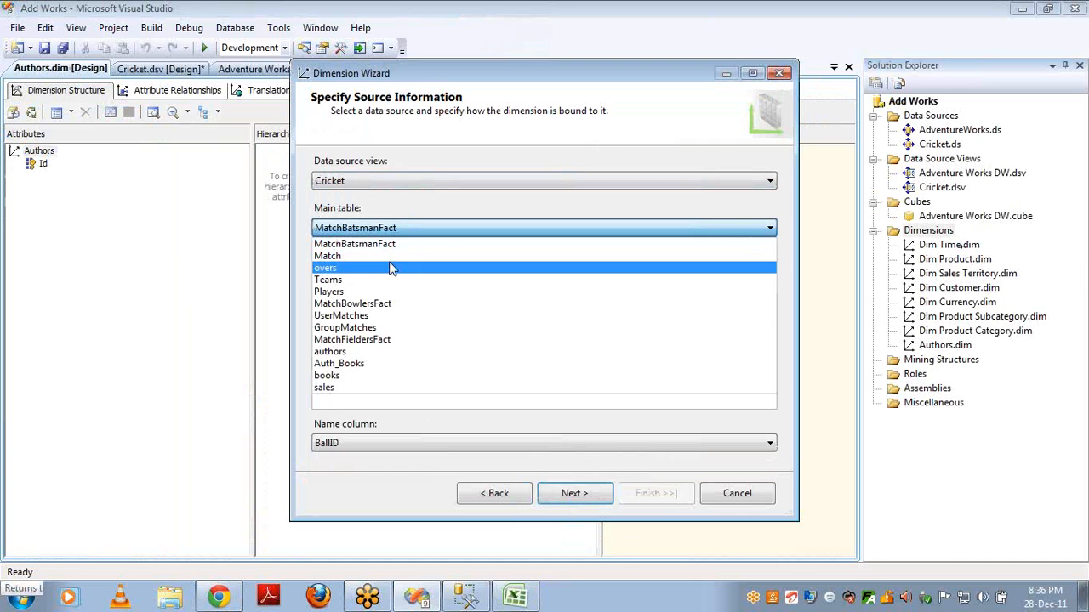
left_click(357, 378)
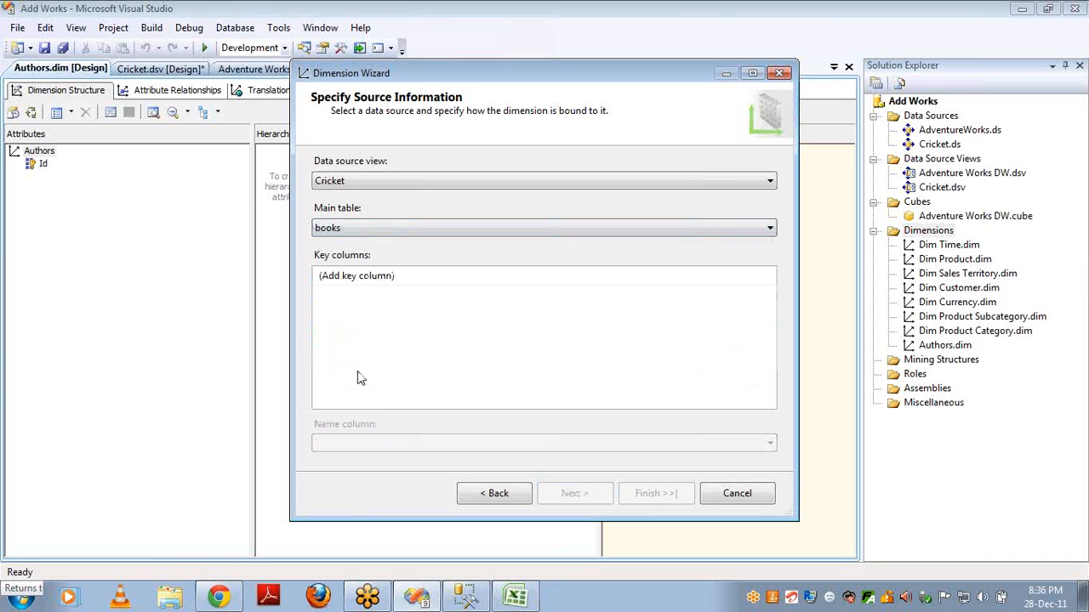
Set id as the key column and name as the name column, and finish the Books dimension with its default attributes.
left_click(521, 280)
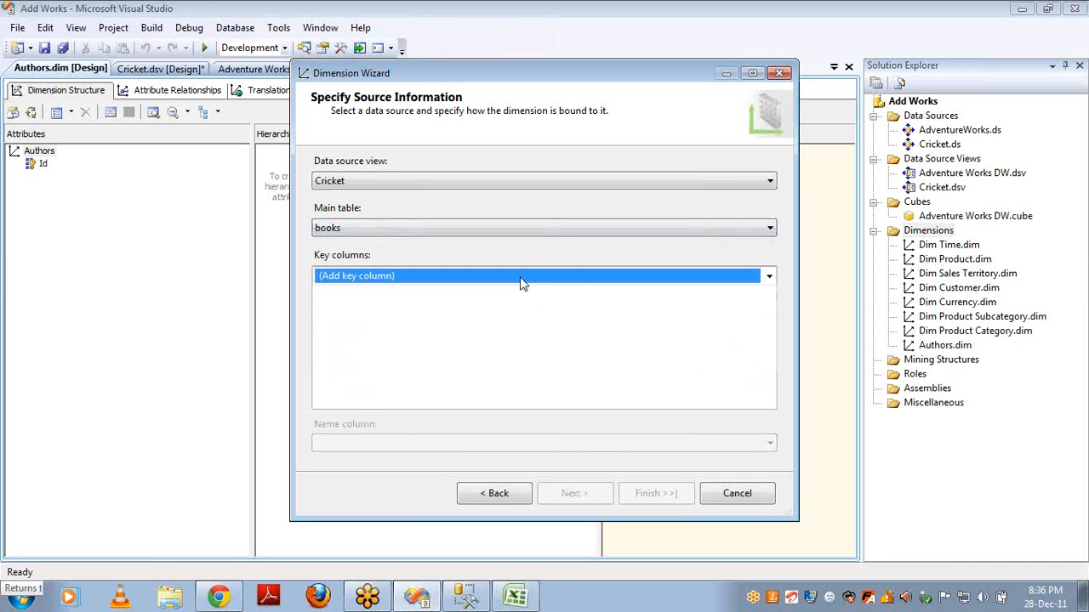
left_click(768, 276)
left_click(705, 310)
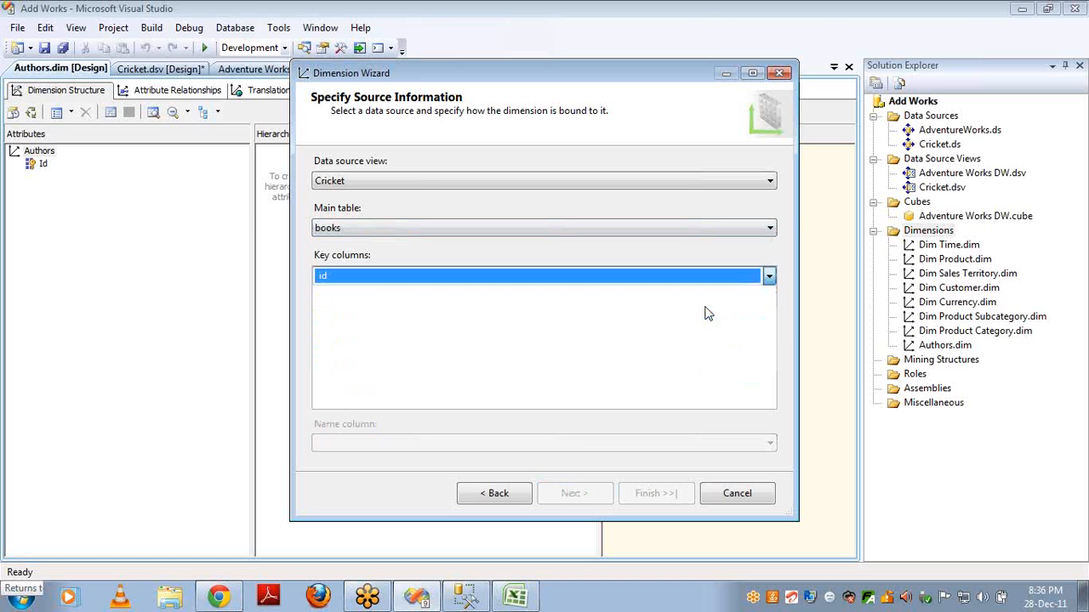
left_click(751, 446)
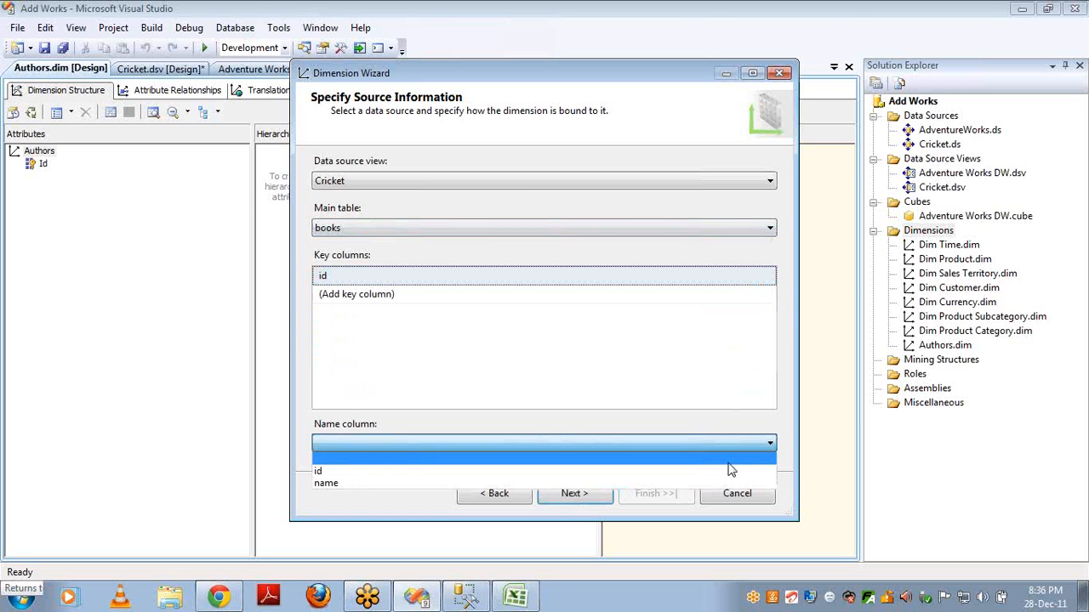
left_click(722, 484)
left_click(600, 501)
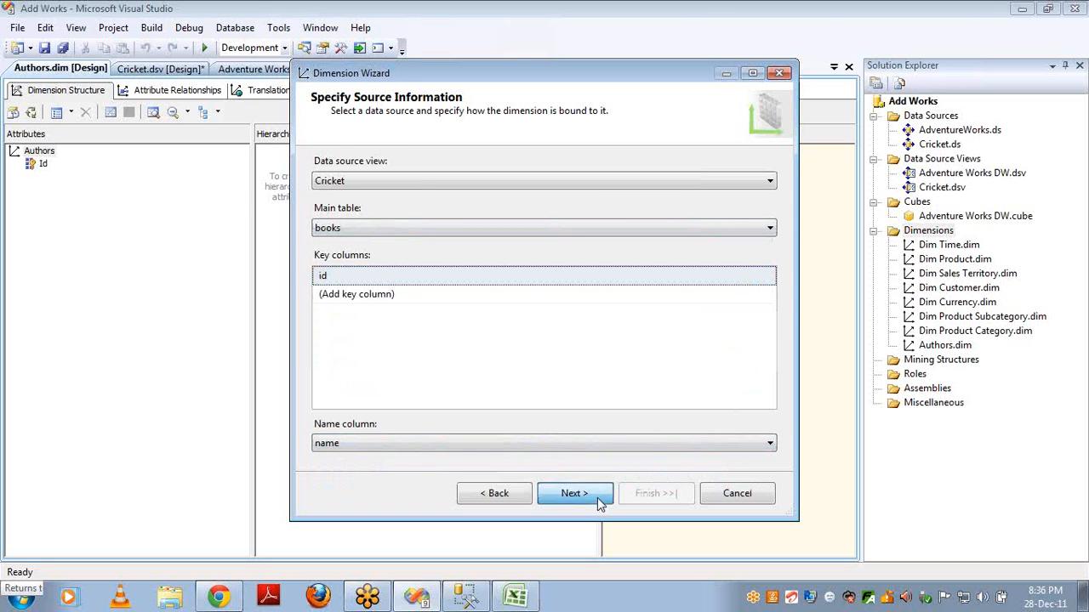
left_click(597, 498)
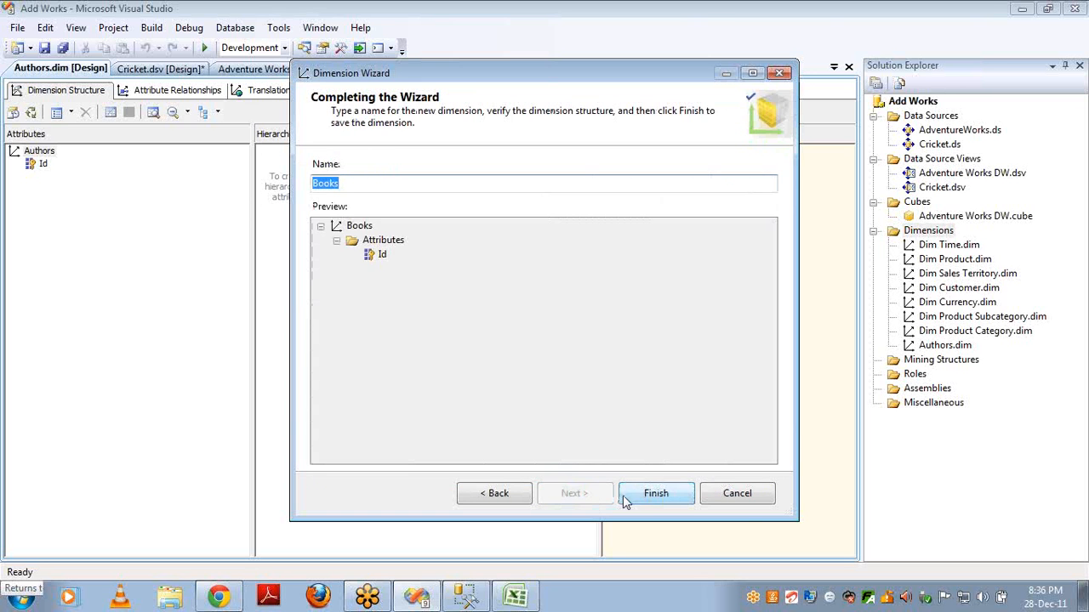
left_click(655, 493)
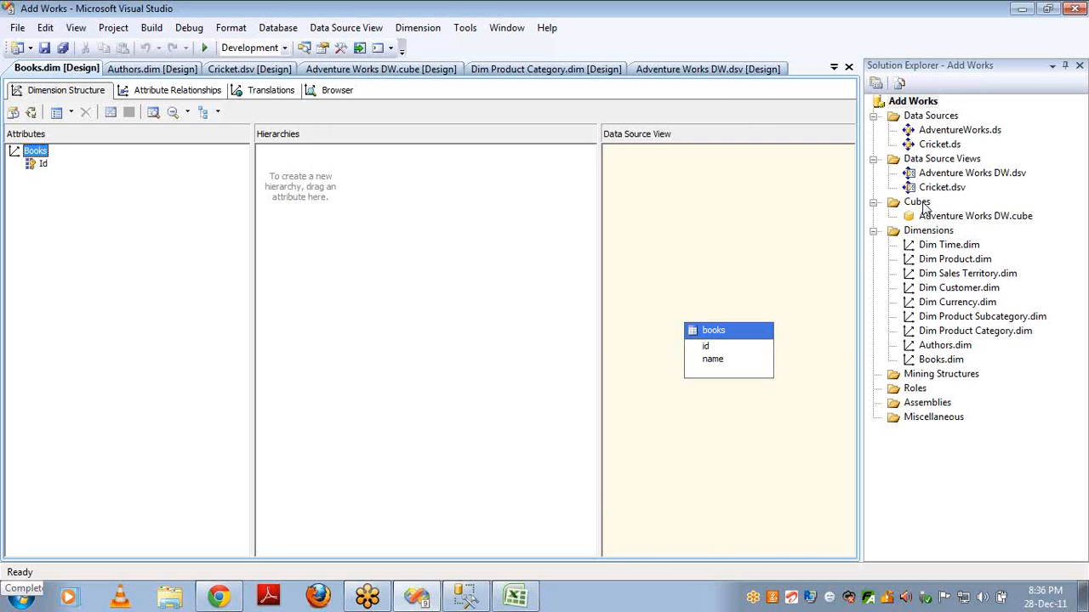
left_click(944, 217)
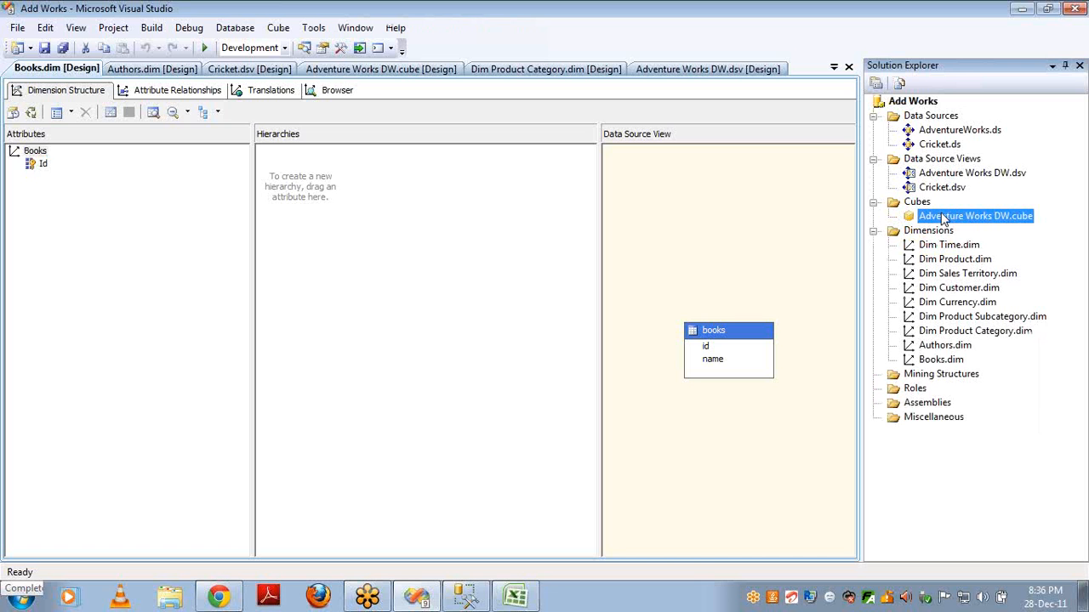
double_click(945, 218)
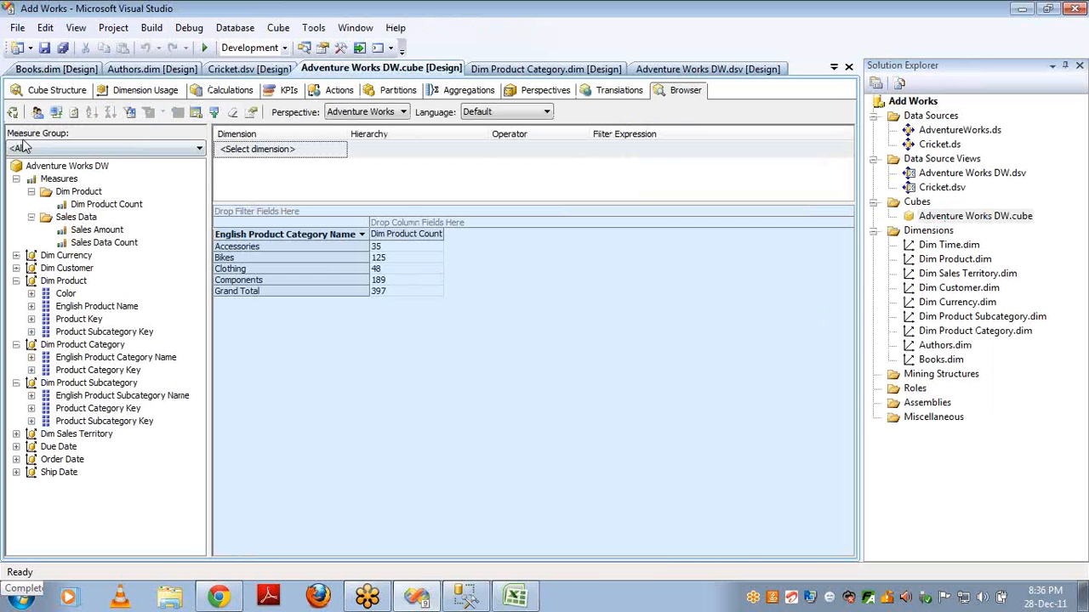
left_click(32, 92)
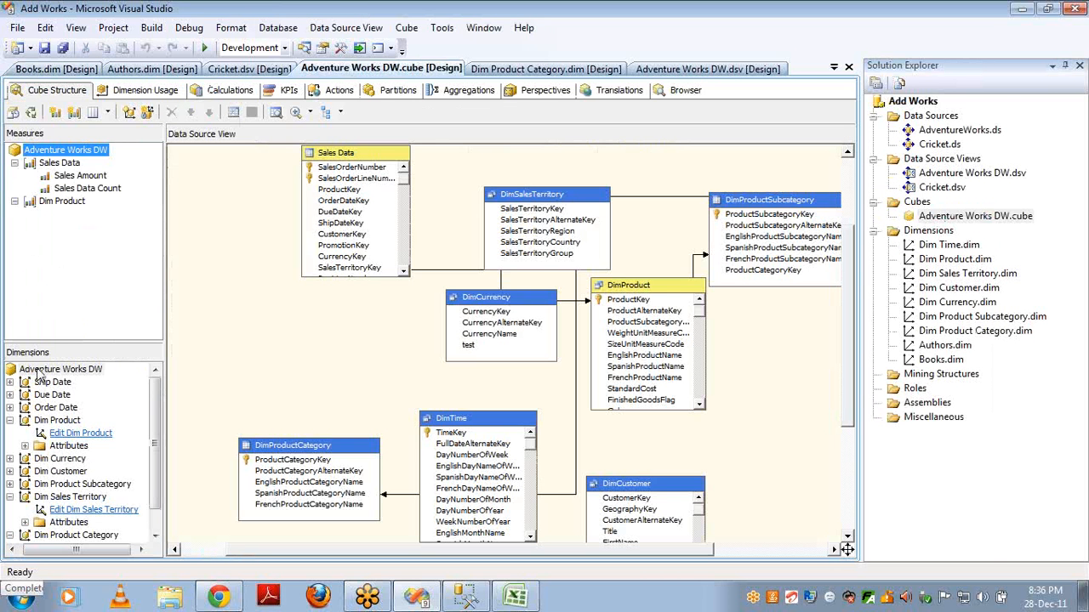
right_click(38, 375)
left_click(109, 380)
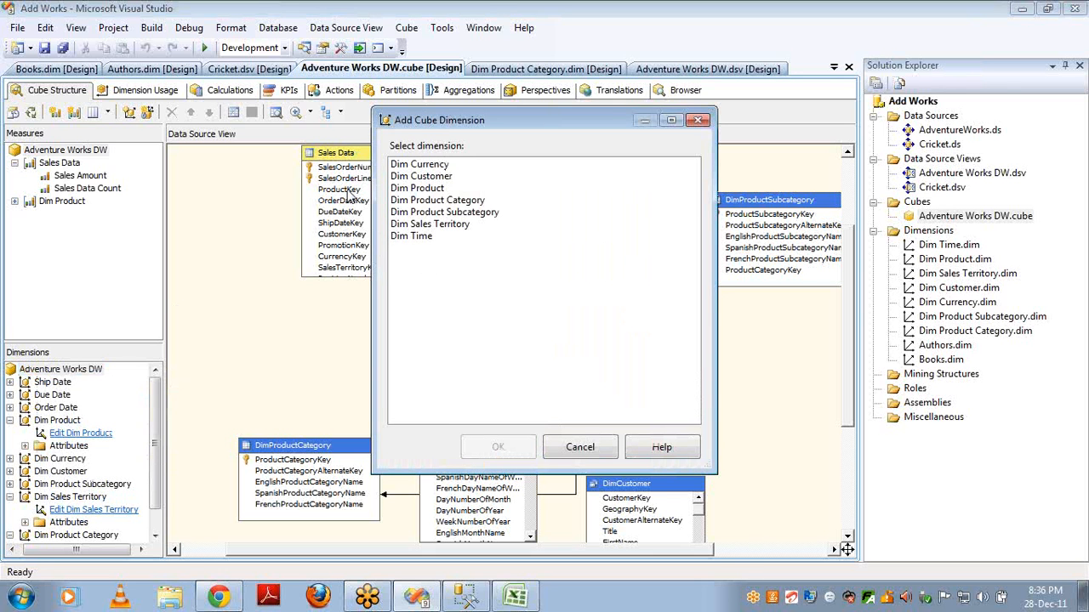
left_click(567, 446)
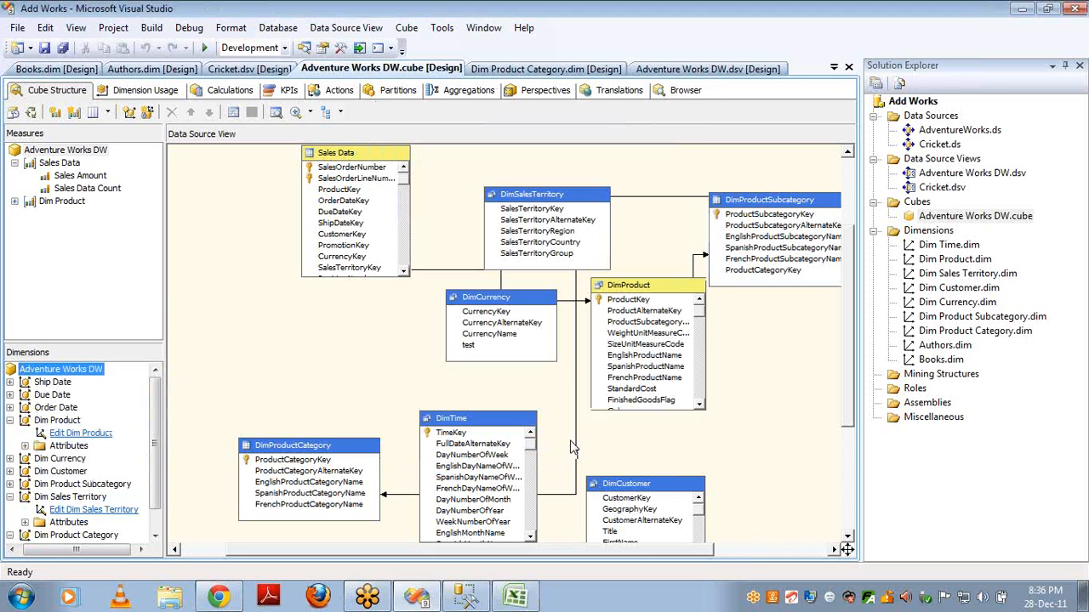
Create an empty cube named Cricket based on the Cricket data source view.
right_click(924, 203)
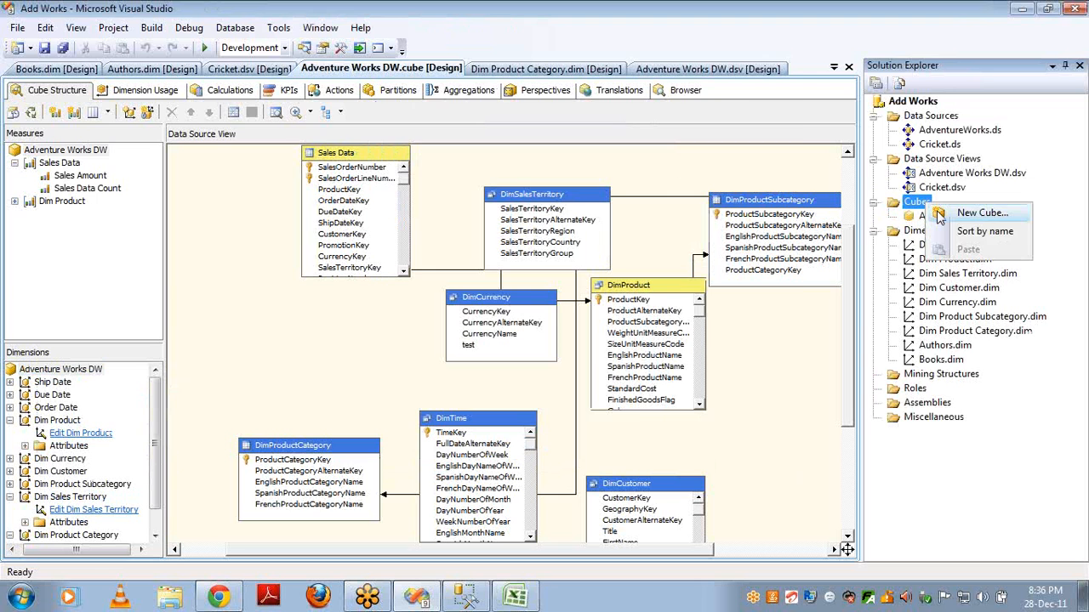
left_click(937, 212)
left_click(375, 211)
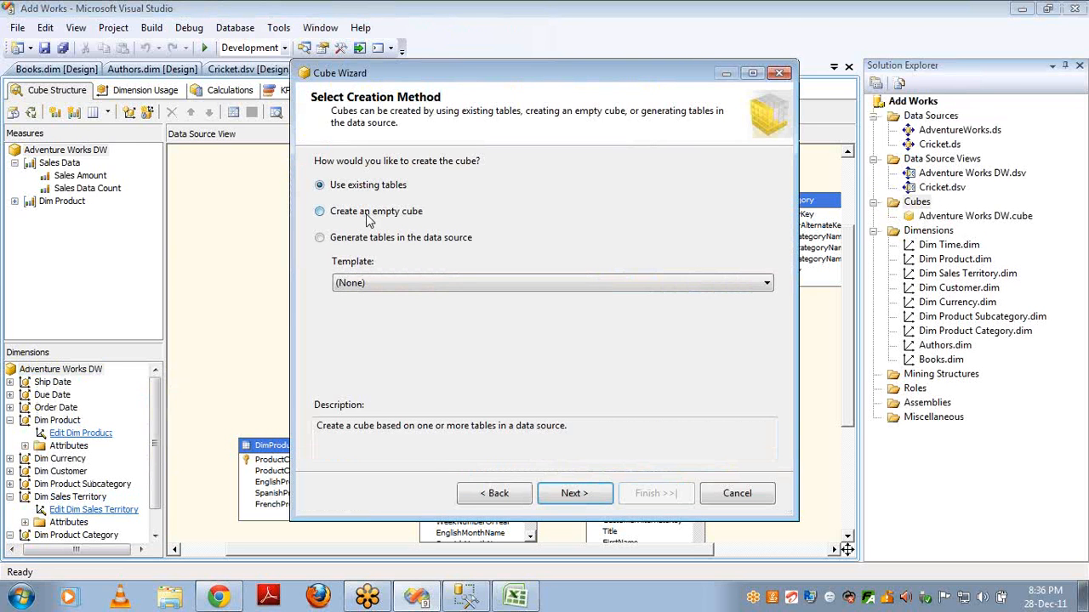
left_click(574, 494)
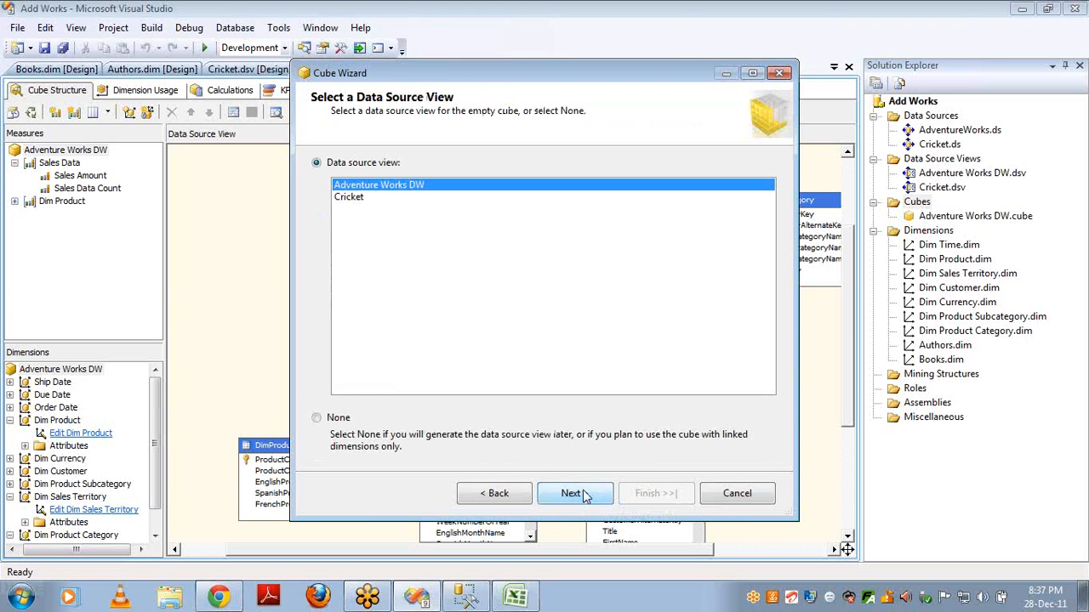
left_click(350, 197)
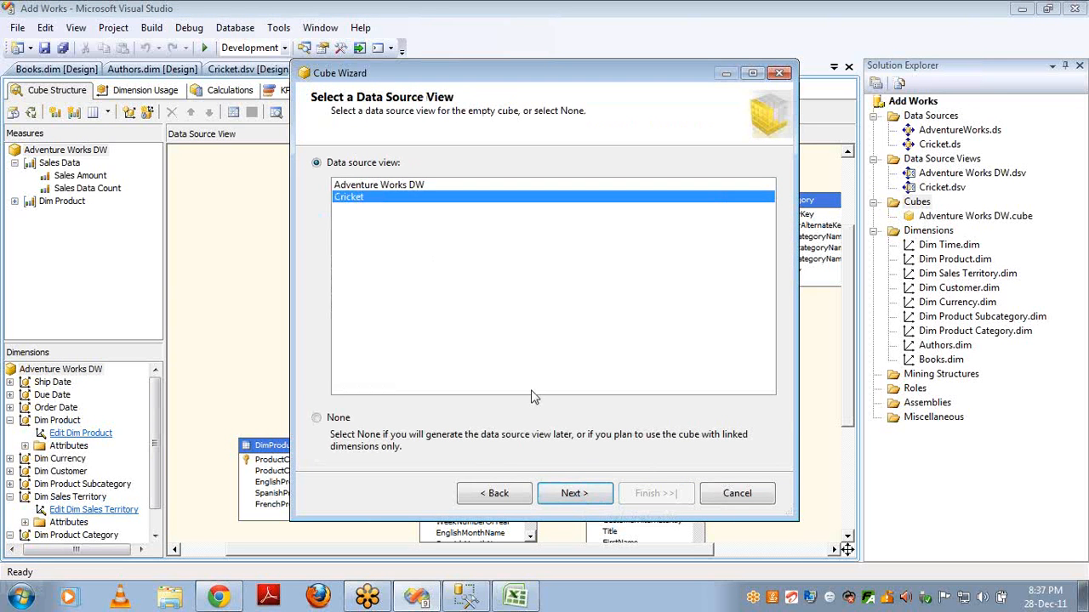
left_click(573, 493)
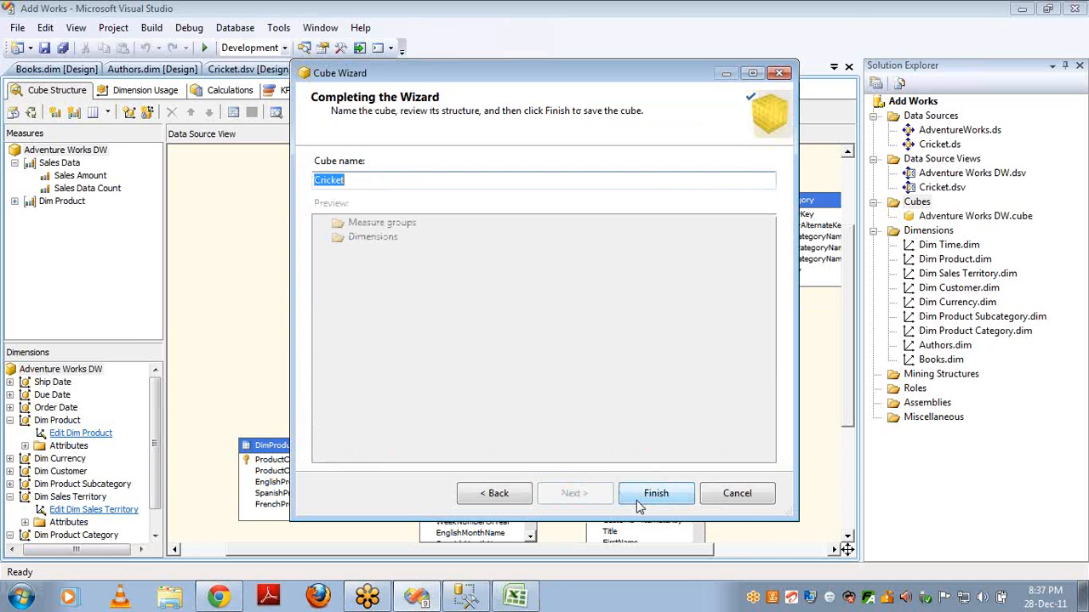
left_click(652, 495)
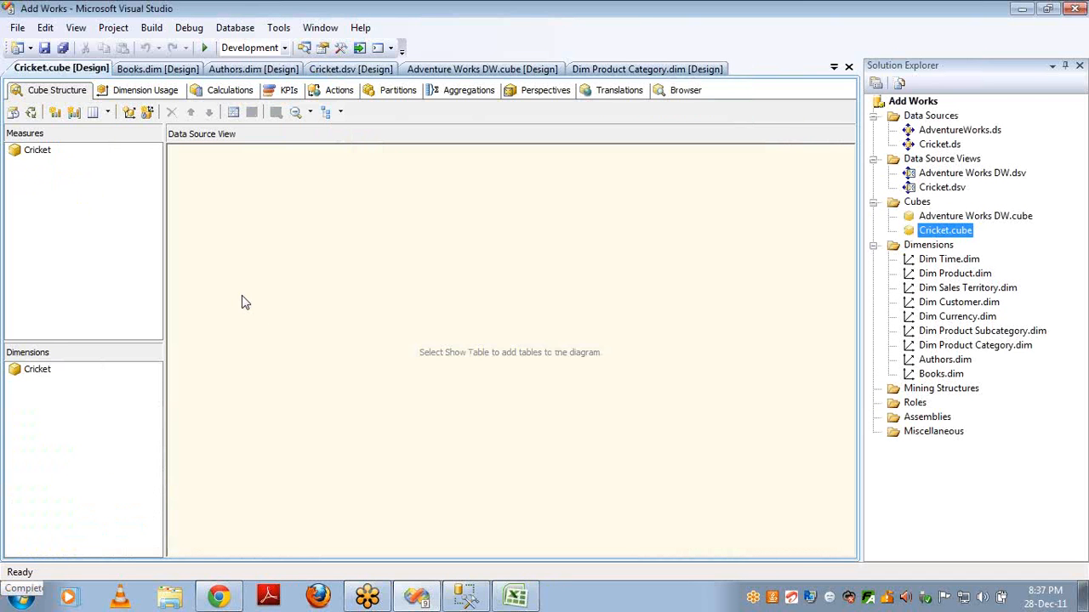
Add the Authors and Books dimensions to the Cricket cube.
right_click(38, 370)
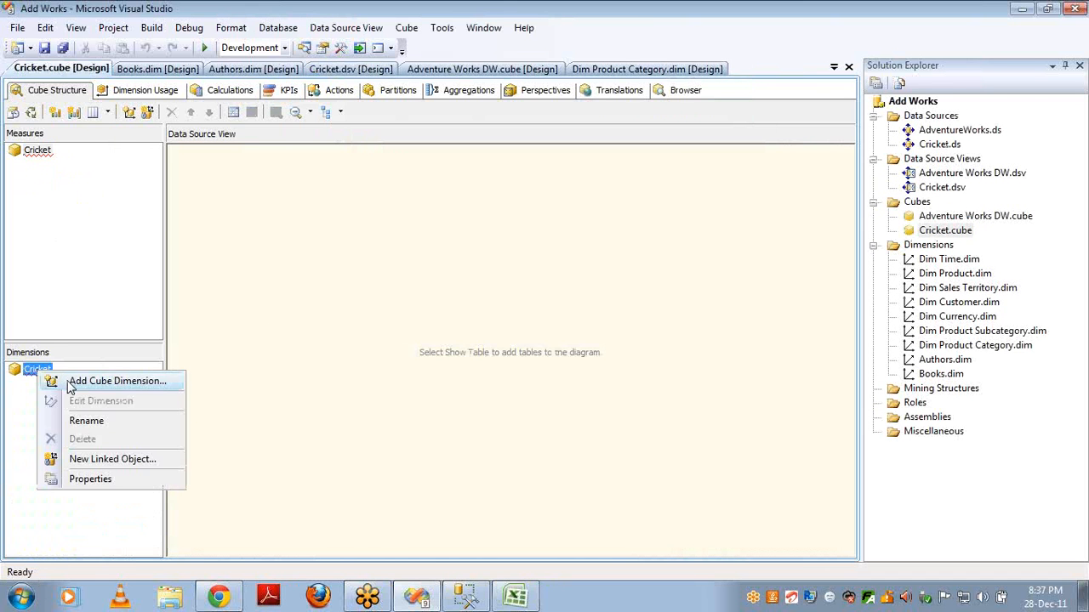
left_click(94, 381)
left_click(405, 167)
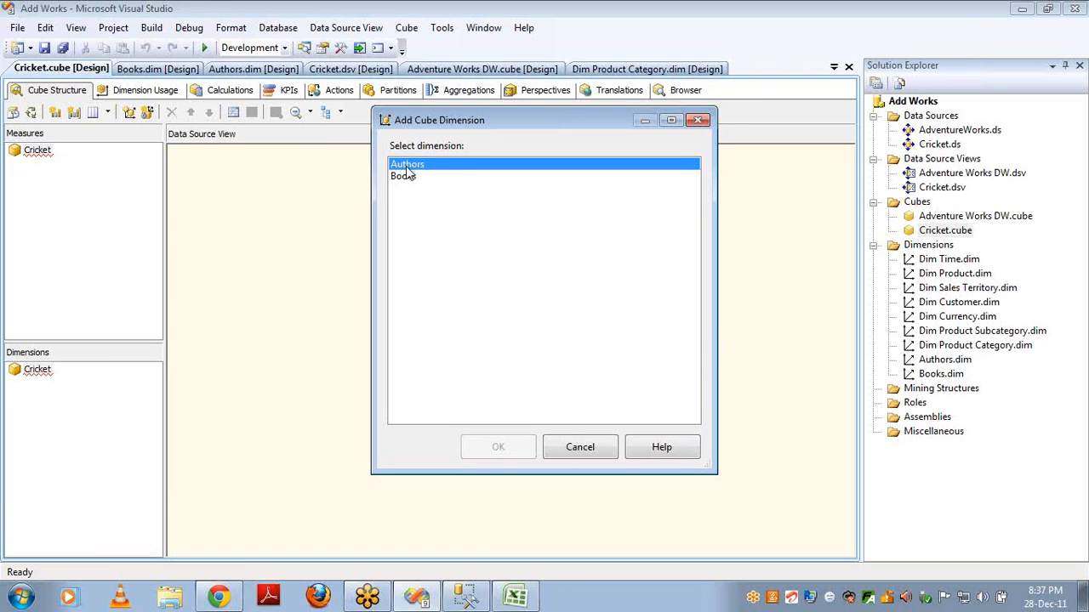
key("shift+Down")
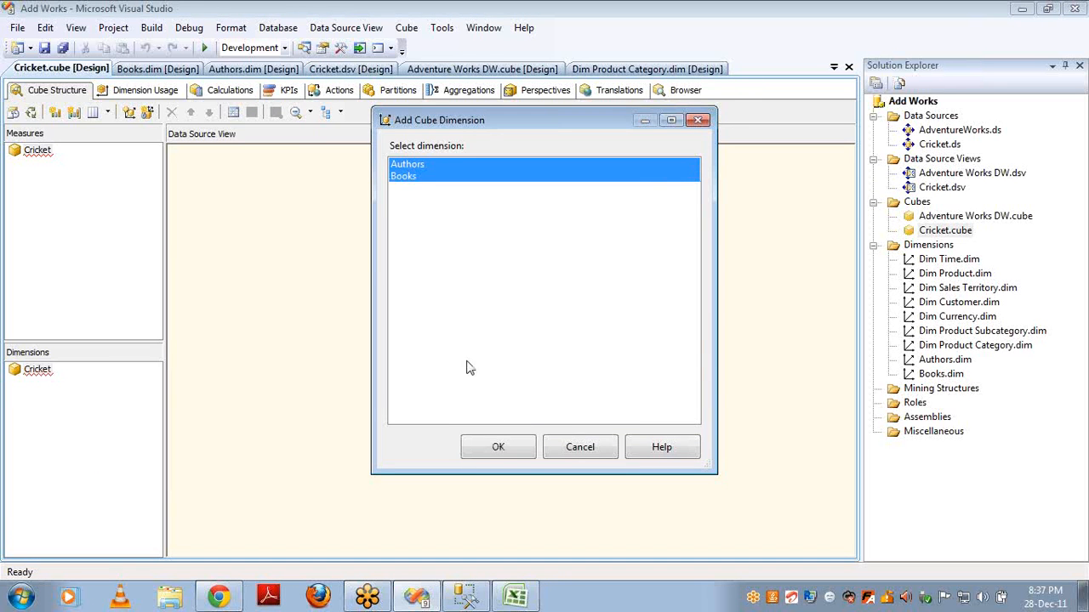
left_click(498, 446)
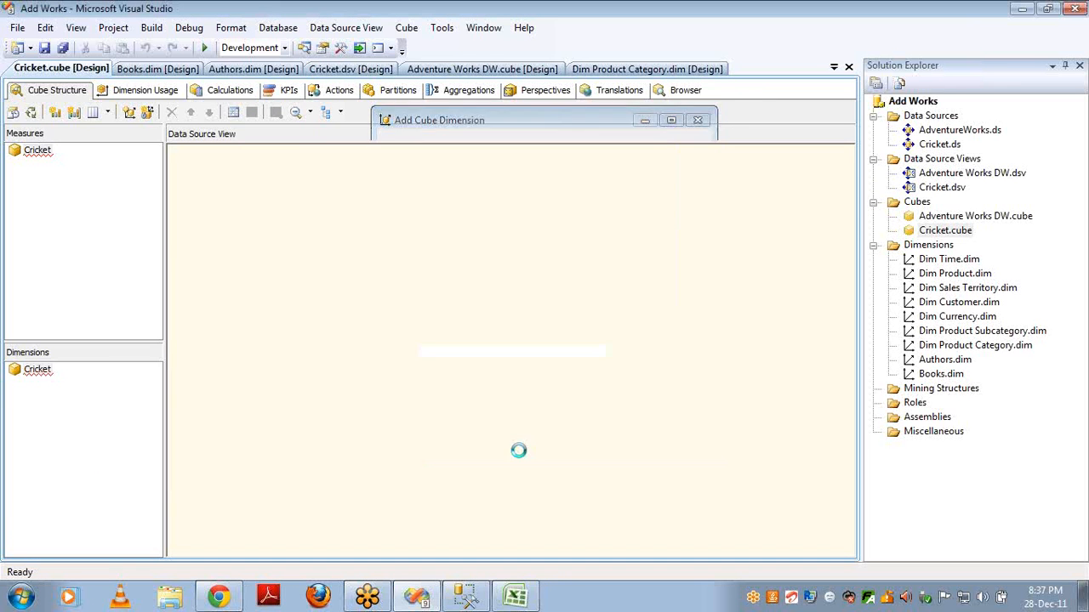
right_click(38, 152)
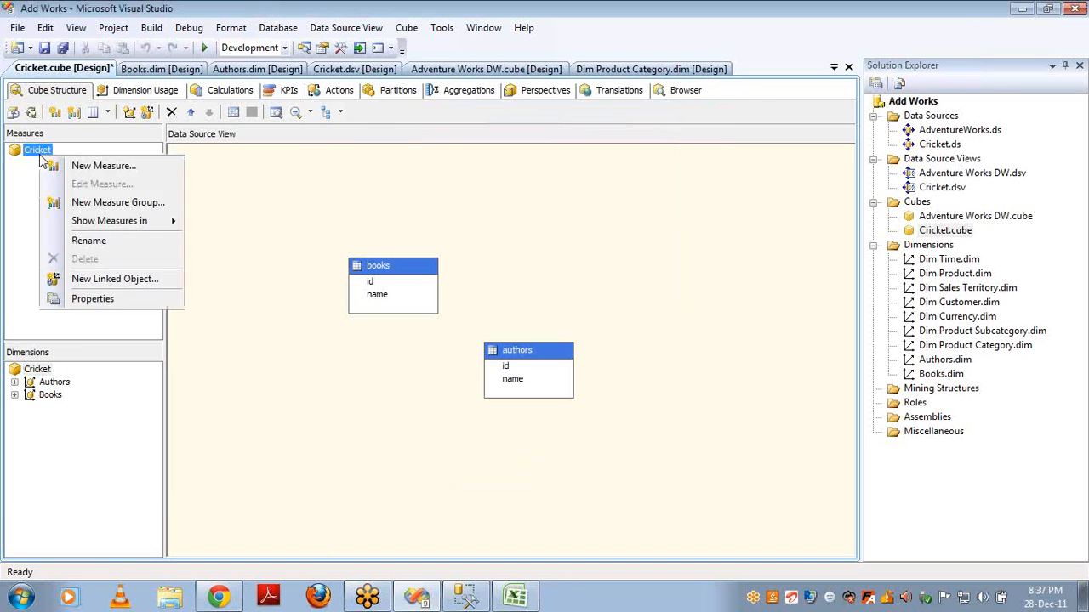
left_click(85, 204)
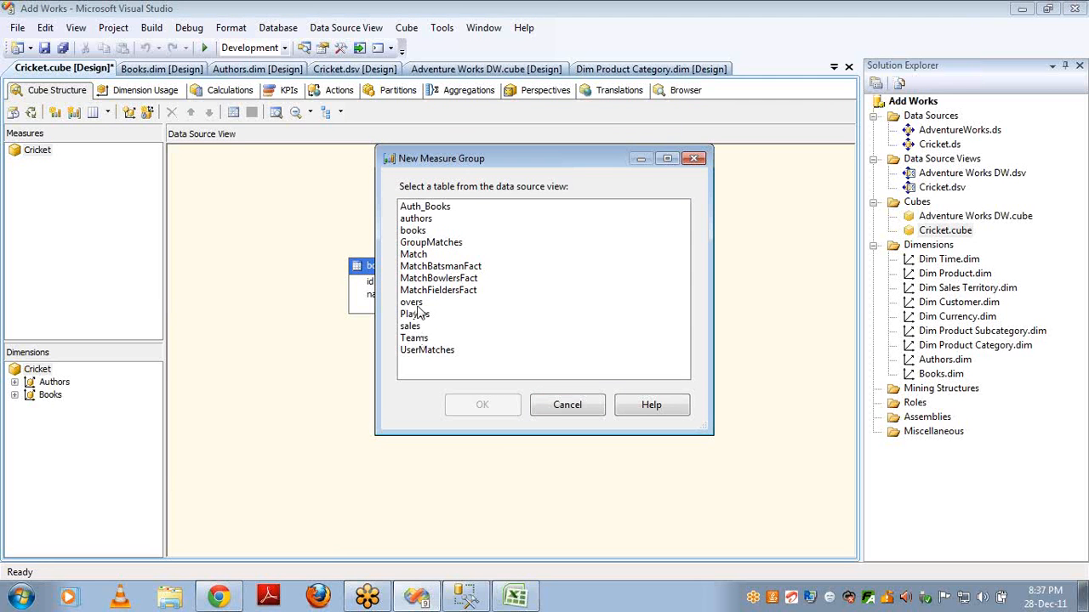
double_click(425, 208)
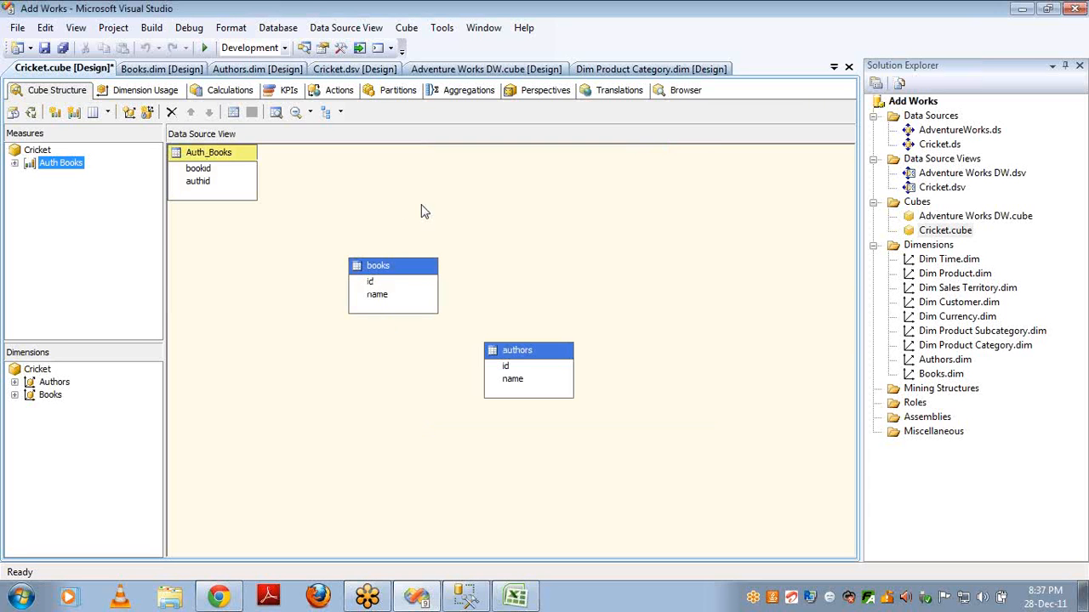
key("Delete")
key("Return")
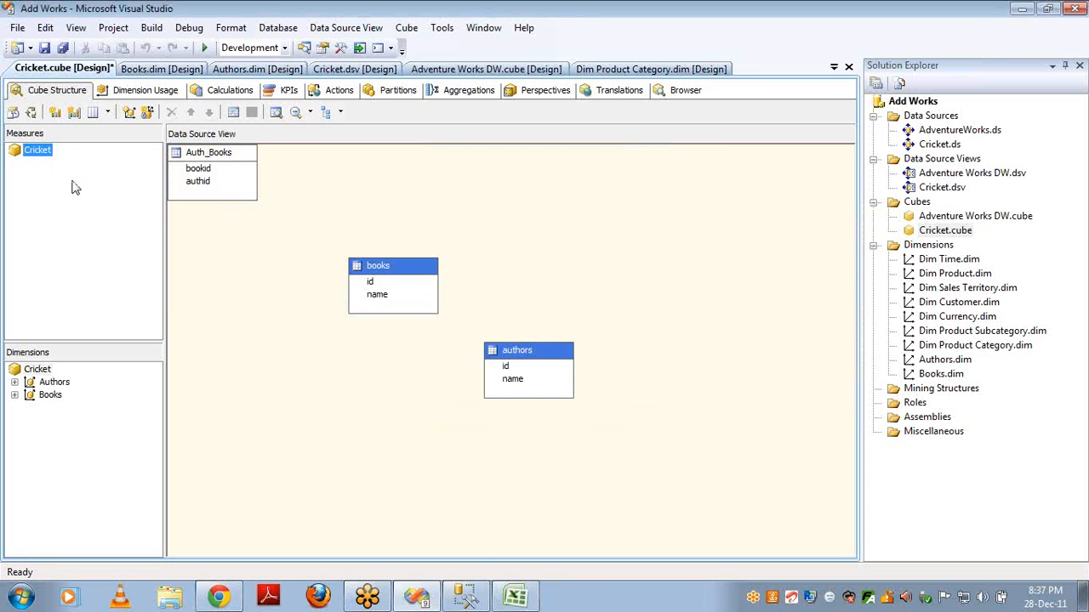
Add a measure group based on the sales table to the Cricket cube and open the cube's dimension usage.
right_click(39, 155)
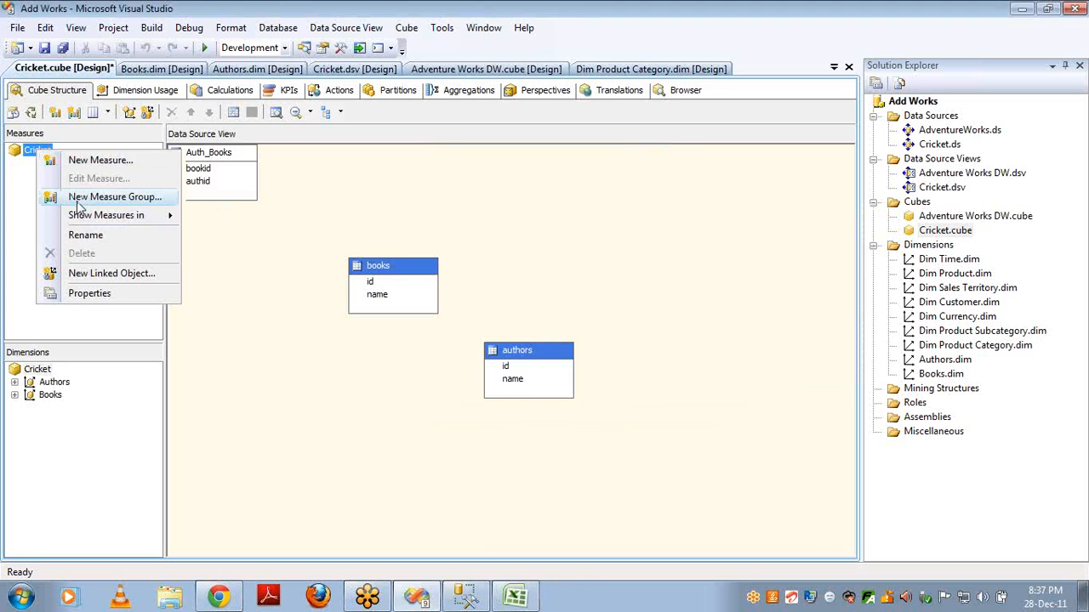
left_click(82, 199)
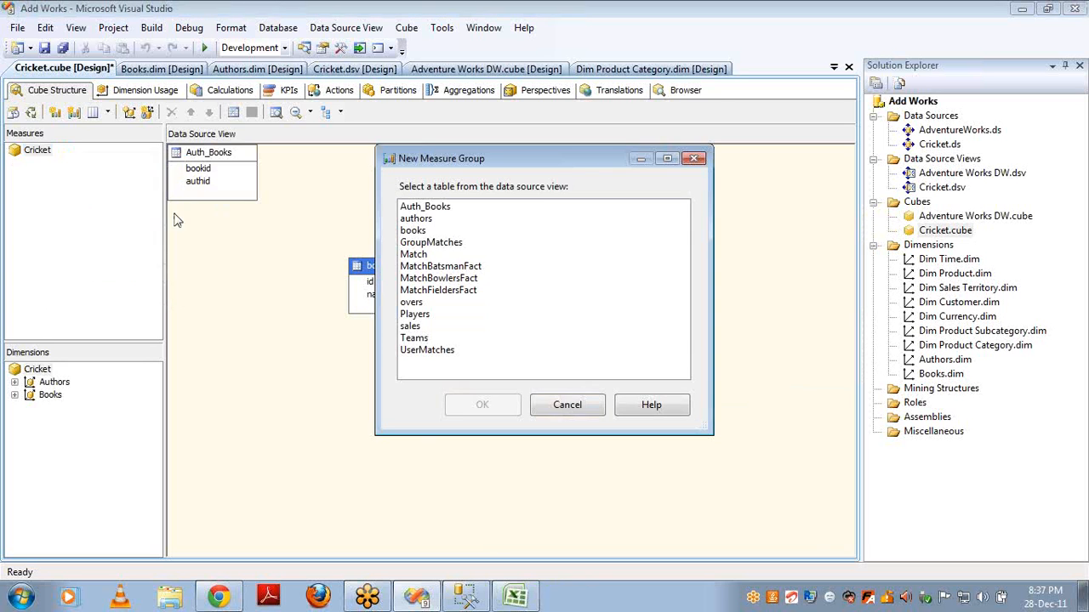
left_click(409, 327)
double_click(393, 326)
left_click(133, 90)
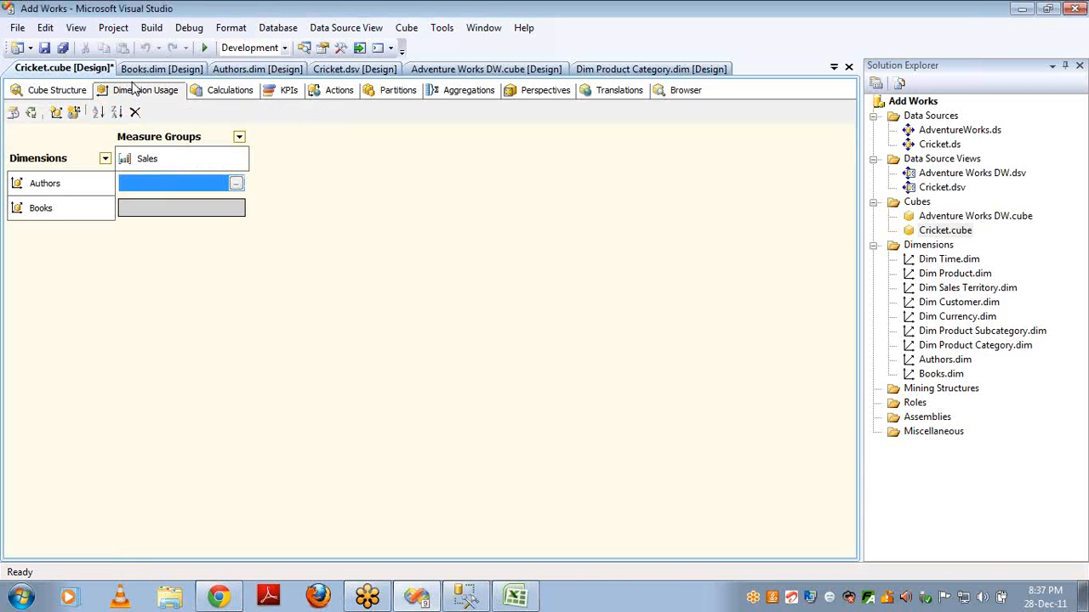
left_click(236, 185)
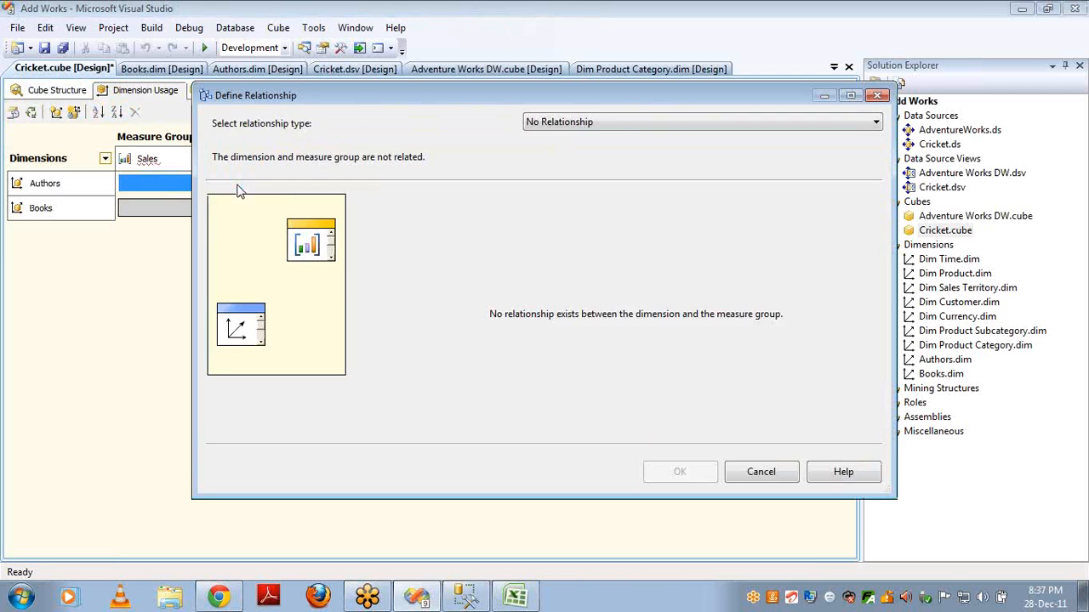
key("Down")
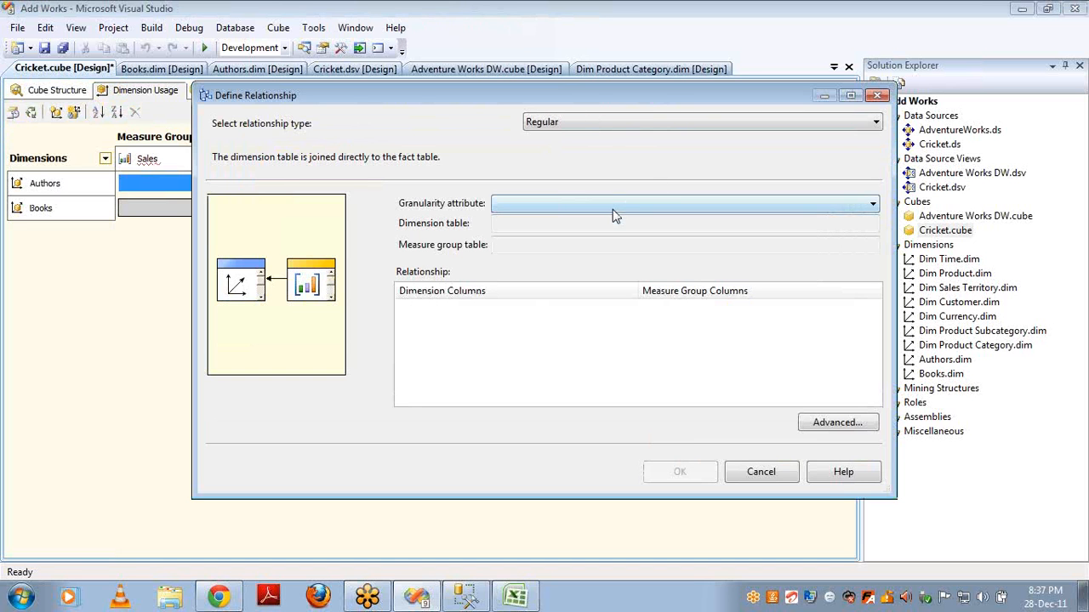
left_click(611, 209)
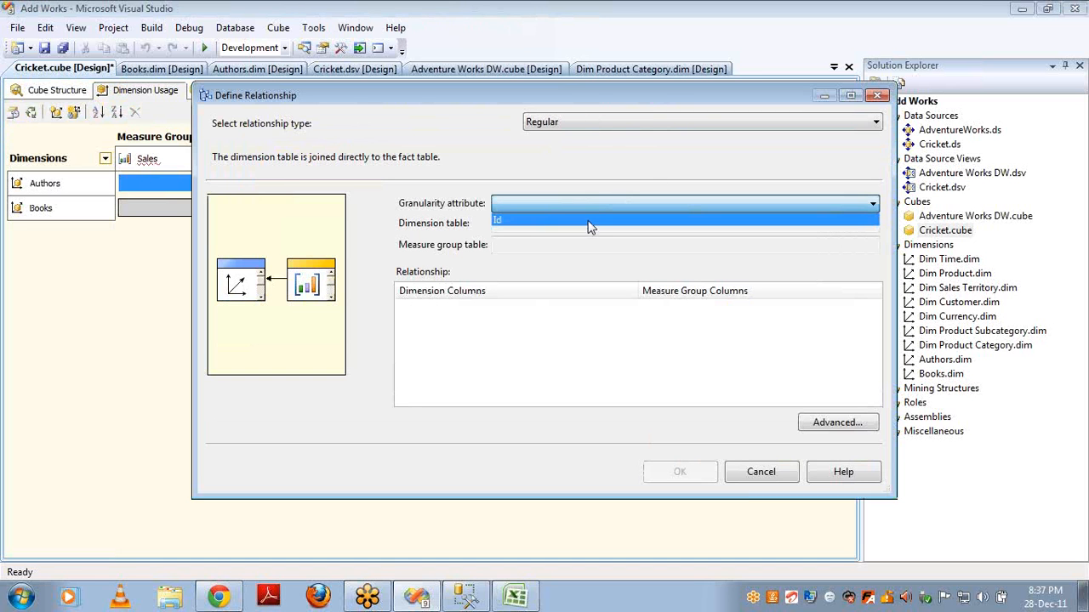
left_click(590, 221)
left_click(767, 311)
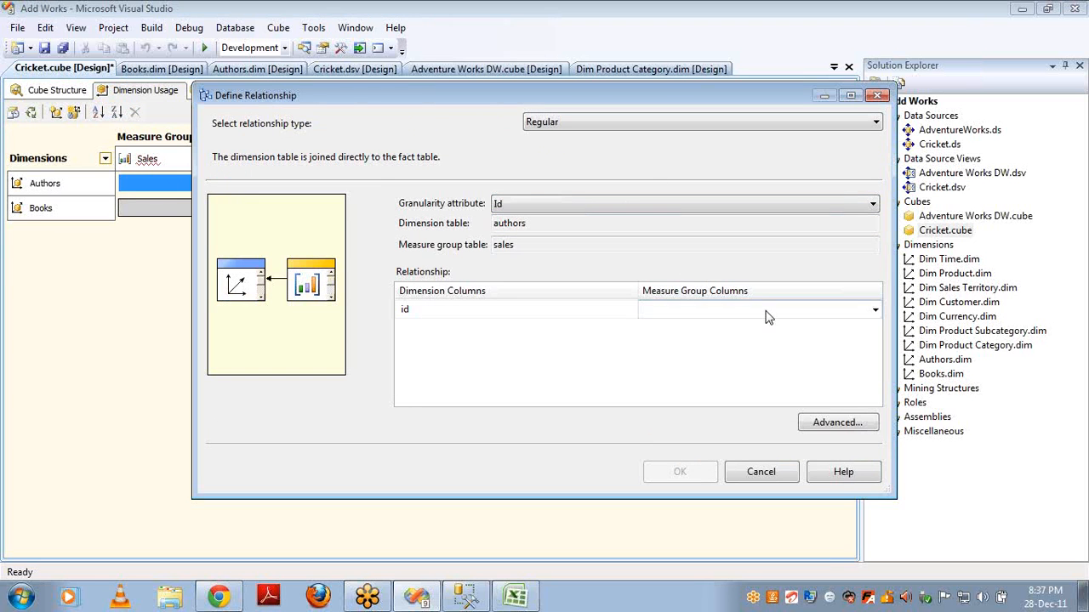
left_click(875, 313)
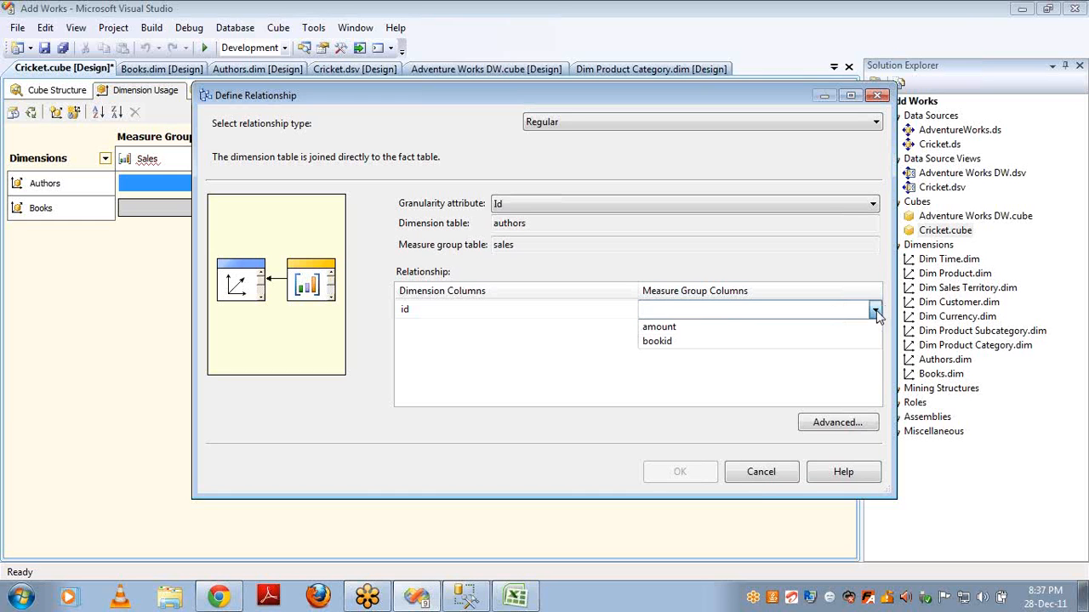
left_click(761, 473)
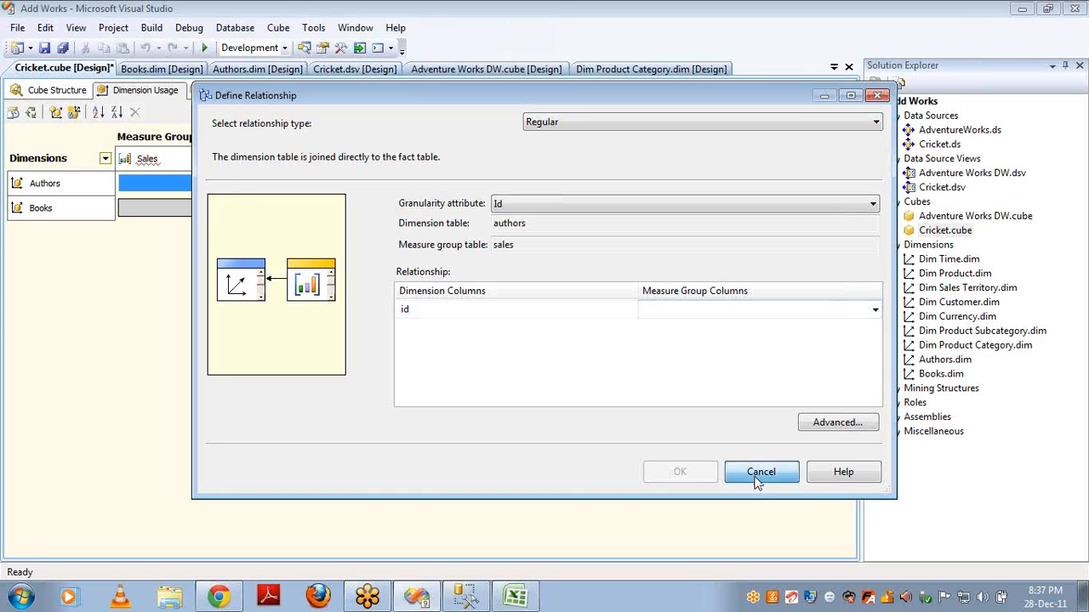
left_click(760, 473)
Define a Regular relationship between Books and the Sales measure group, with granularity attribute Id and measure group column bookid.
left_click(236, 212)
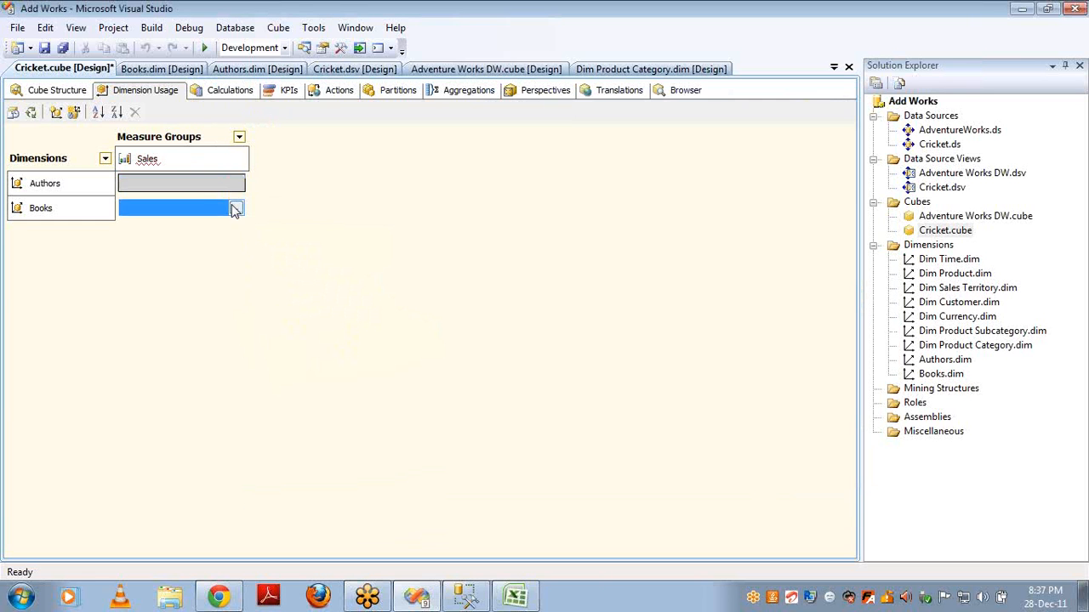
left_click(235, 210)
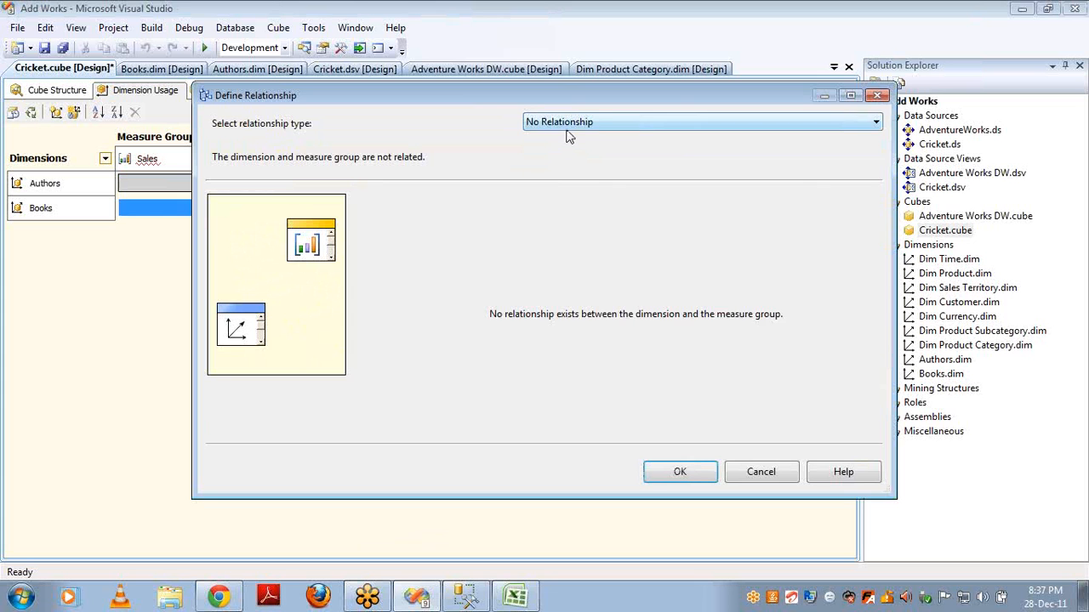
scroll(567, 130, "down", 3)
scroll(568, 130, "up", 2)
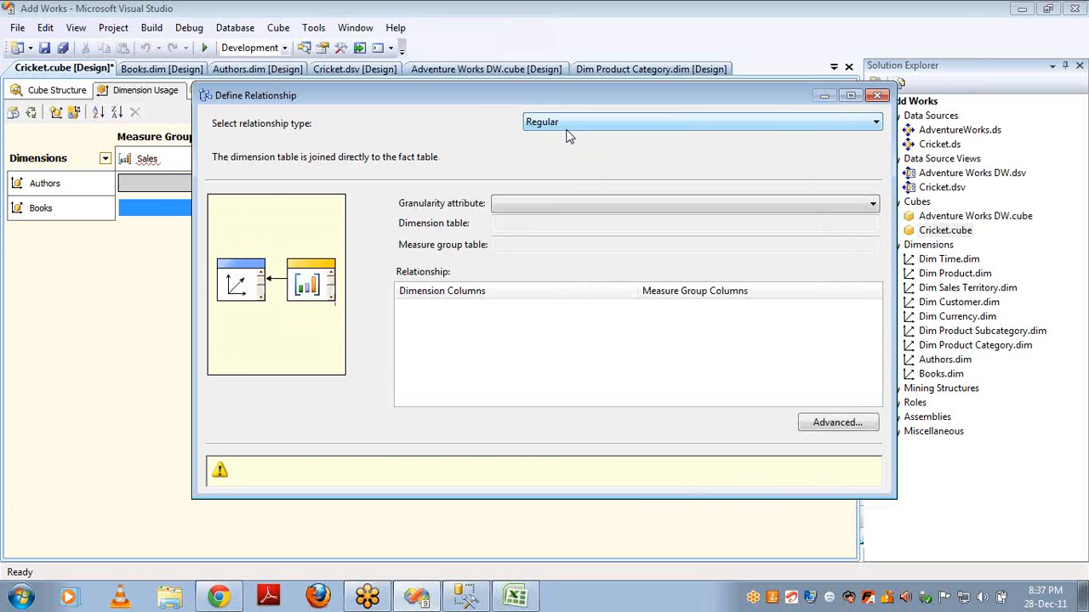
left_click(553, 204)
left_click(543, 217)
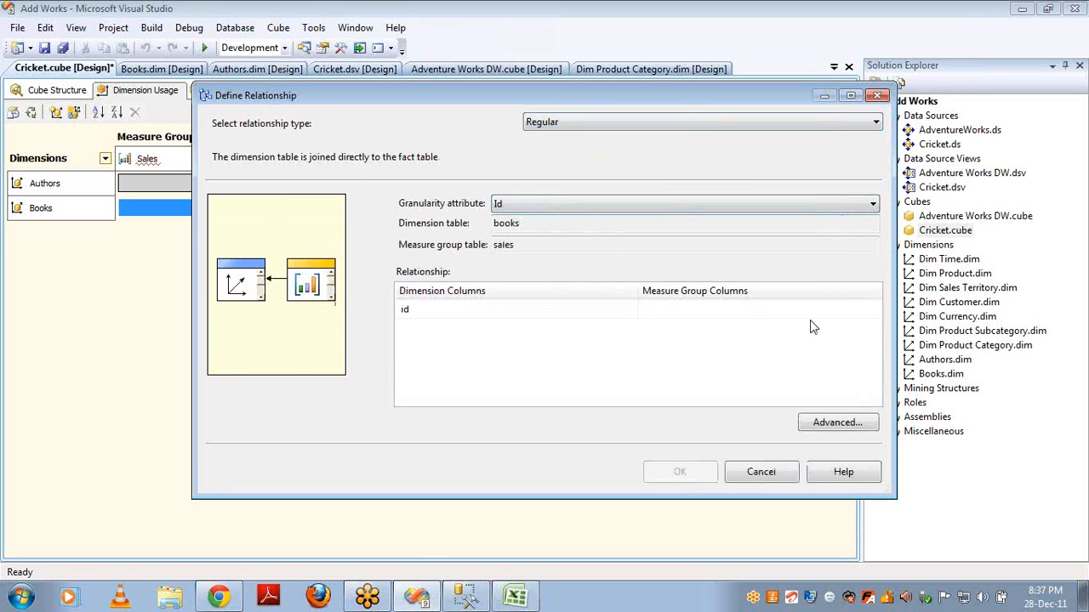
left_click(856, 310)
left_click(875, 309)
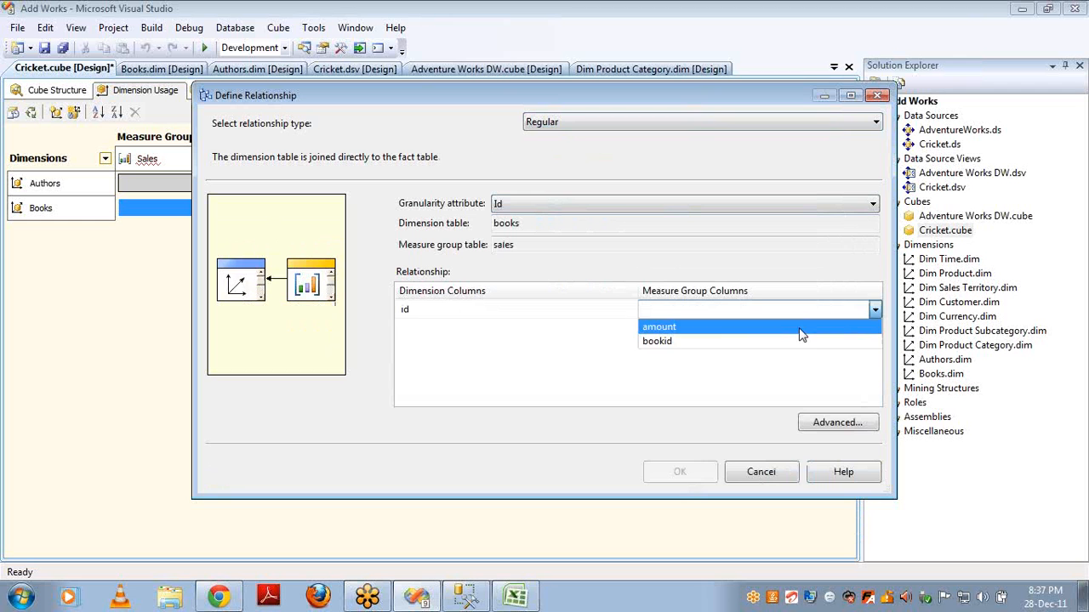
left_click(792, 341)
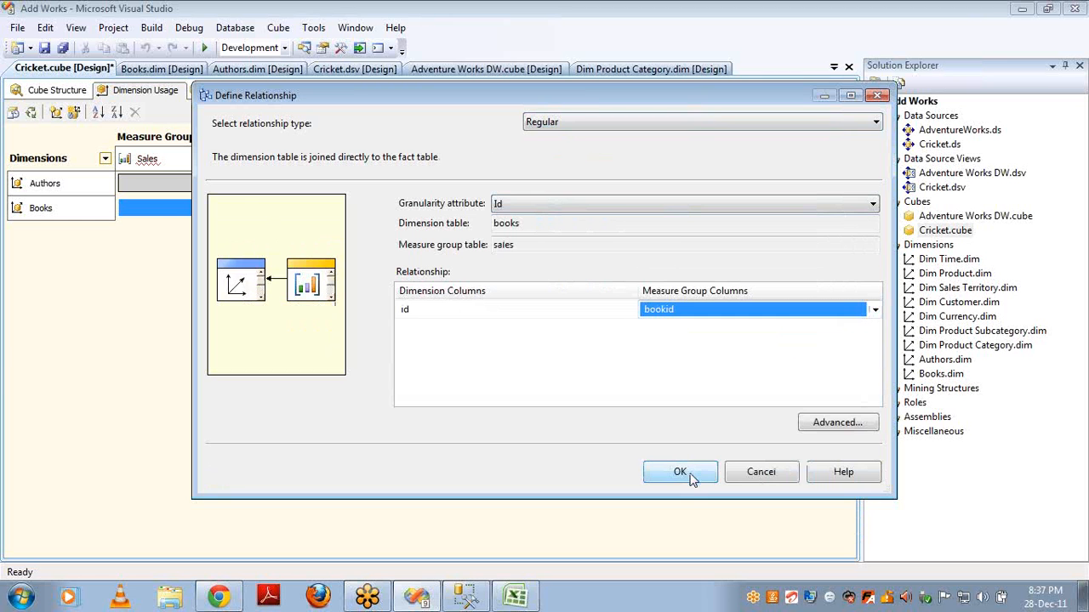
left_click(681, 473)
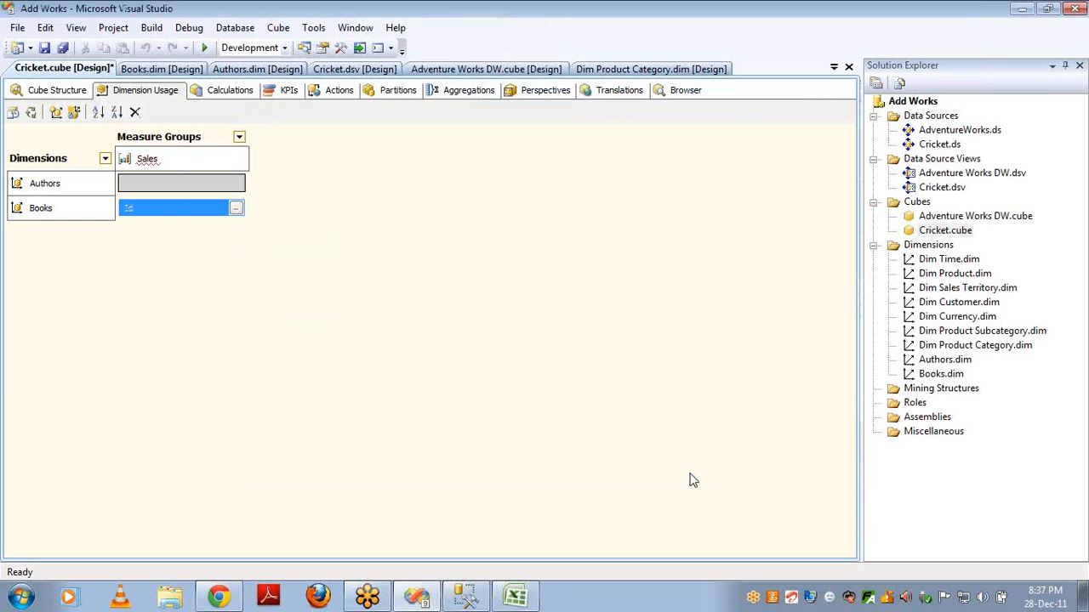
Deploy the project, run a full process of the Cricket cube, and open the cube for browsing.
left_click(30, 113)
key("Return")
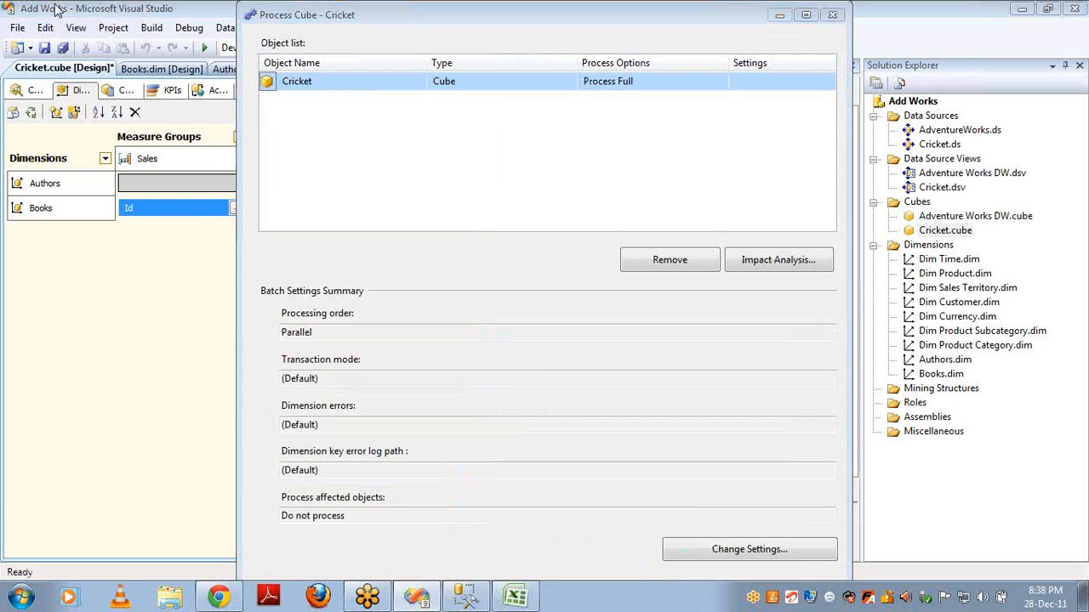
key("Return")
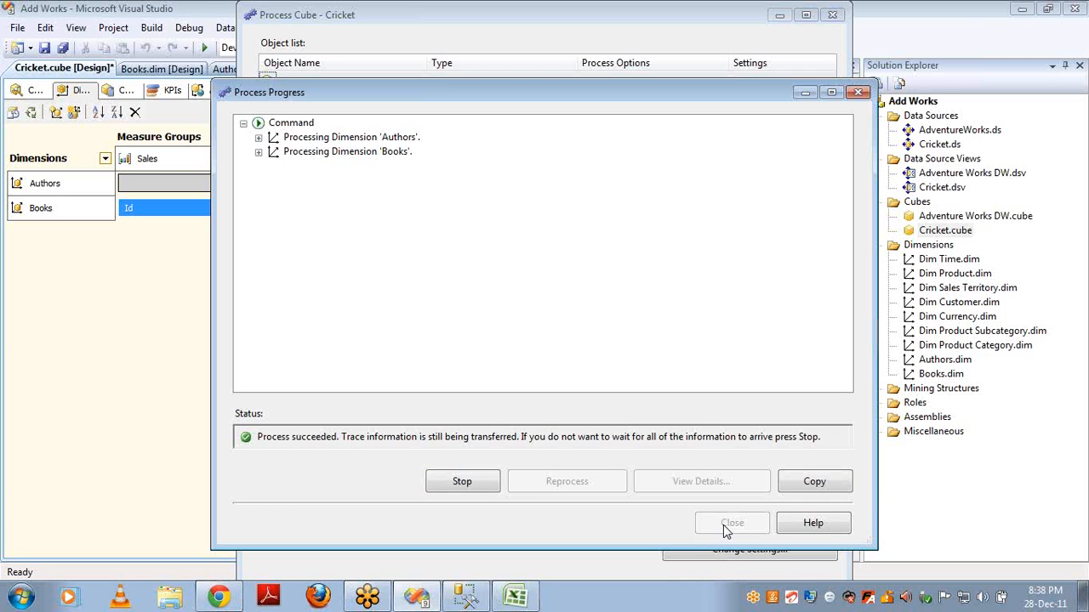
left_click(730, 523)
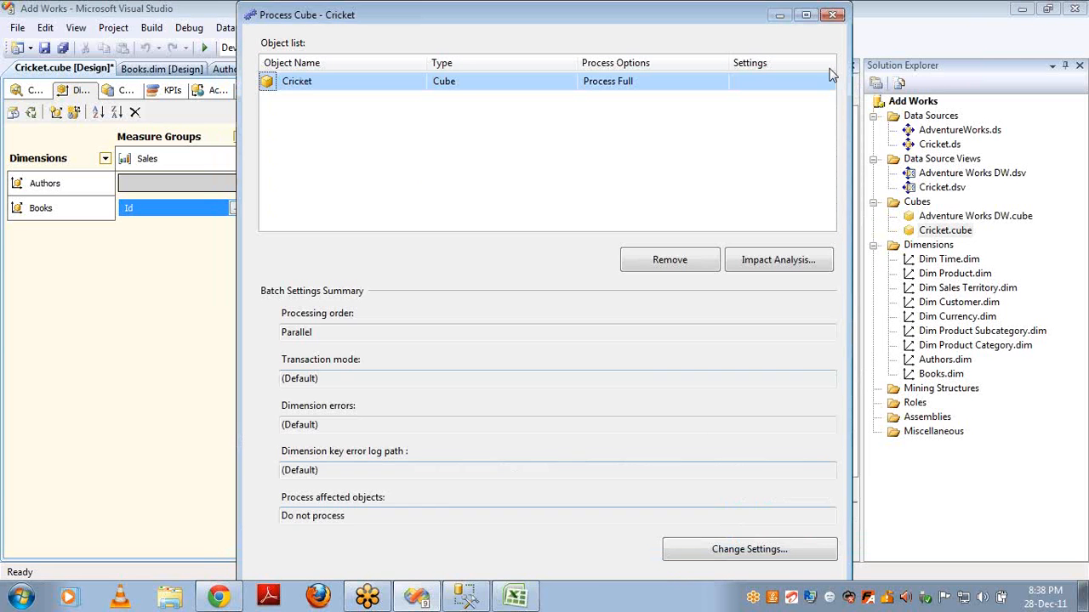
left_click(834, 15)
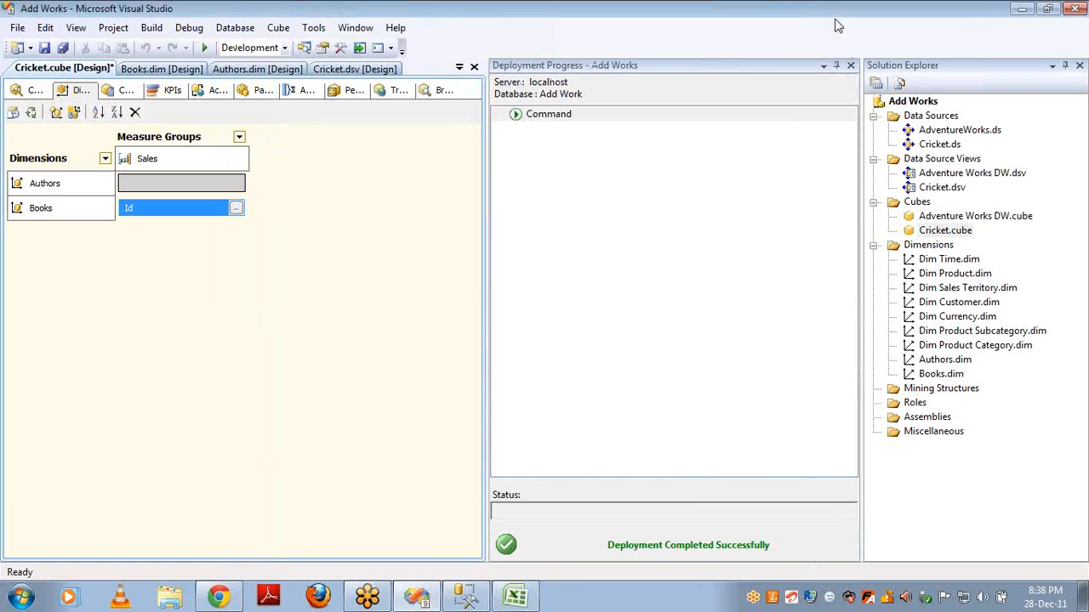
left_click(432, 90)
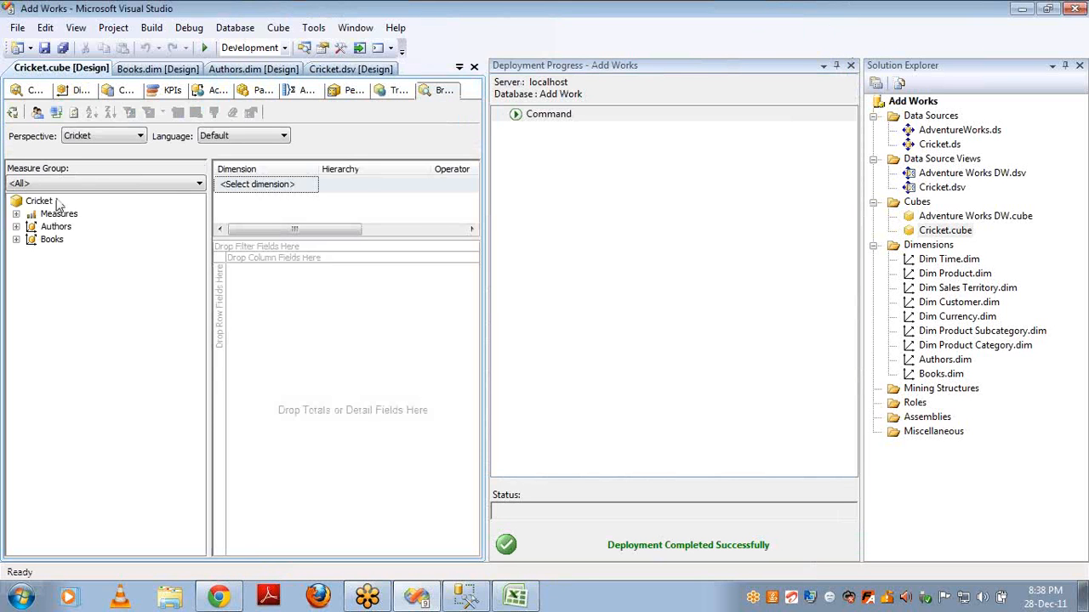
Close the deployment progress and lay out the cube browser with the Books Id hierarchy on rows and the Sales Amount measure as data.
left_click(850, 65)
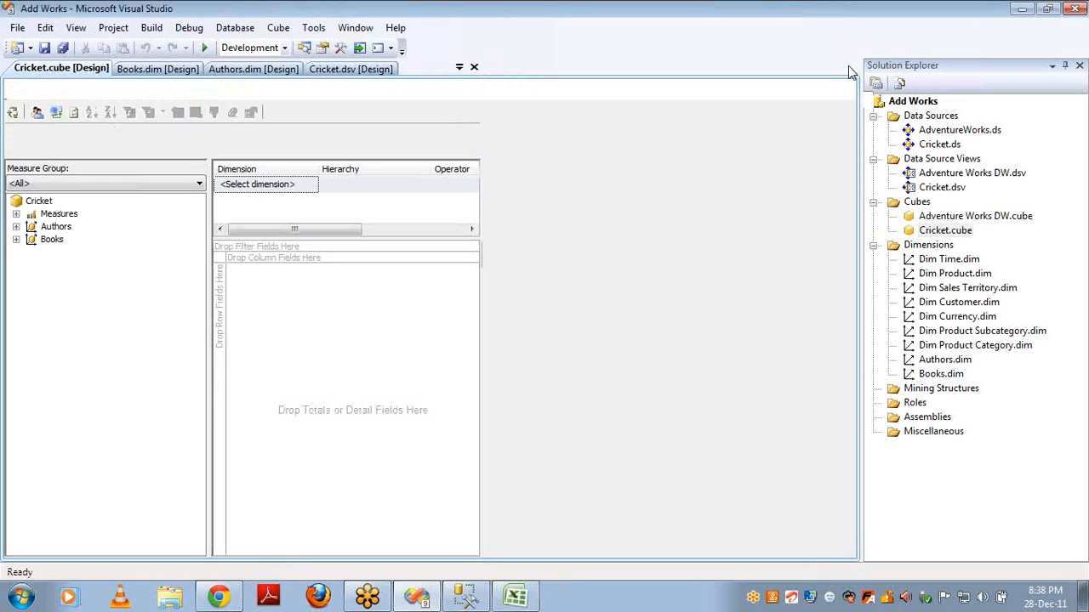
left_click(16, 205)
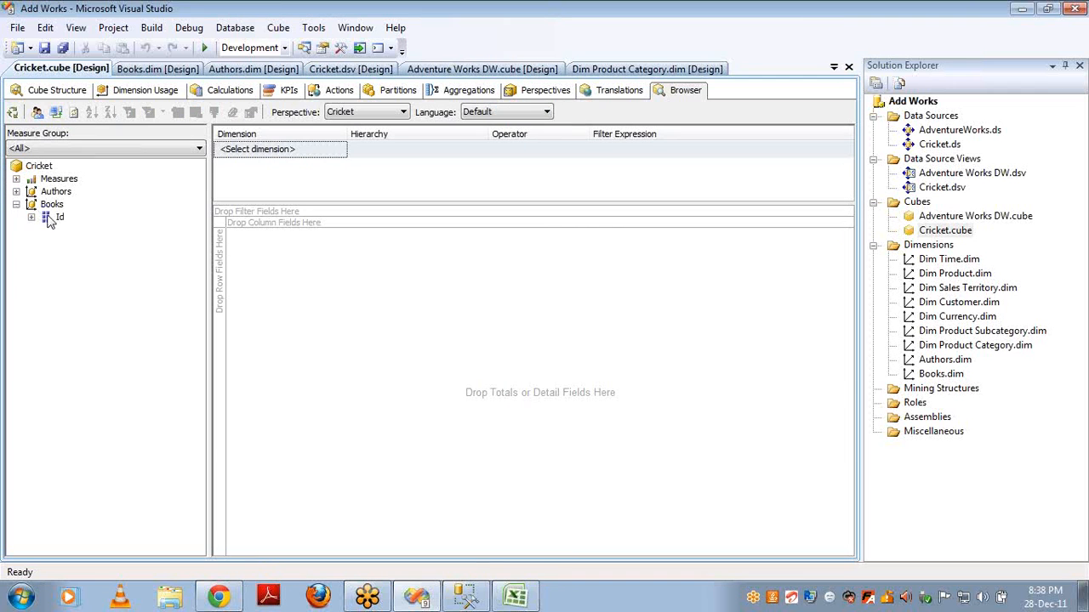
left_click_drag(58, 219, 217, 268)
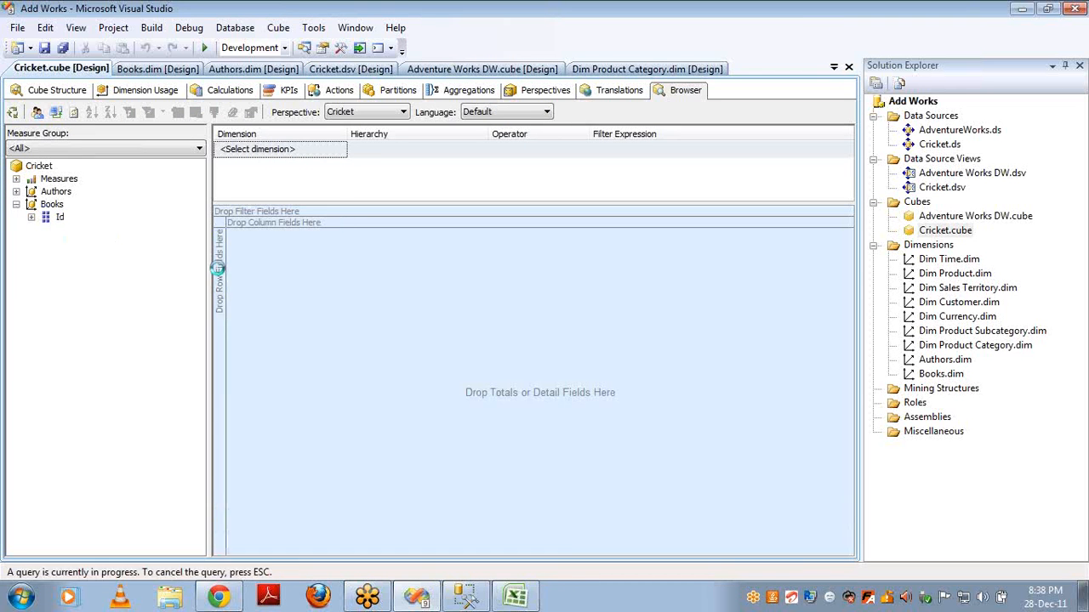
left_click(16, 179)
left_click(31, 193)
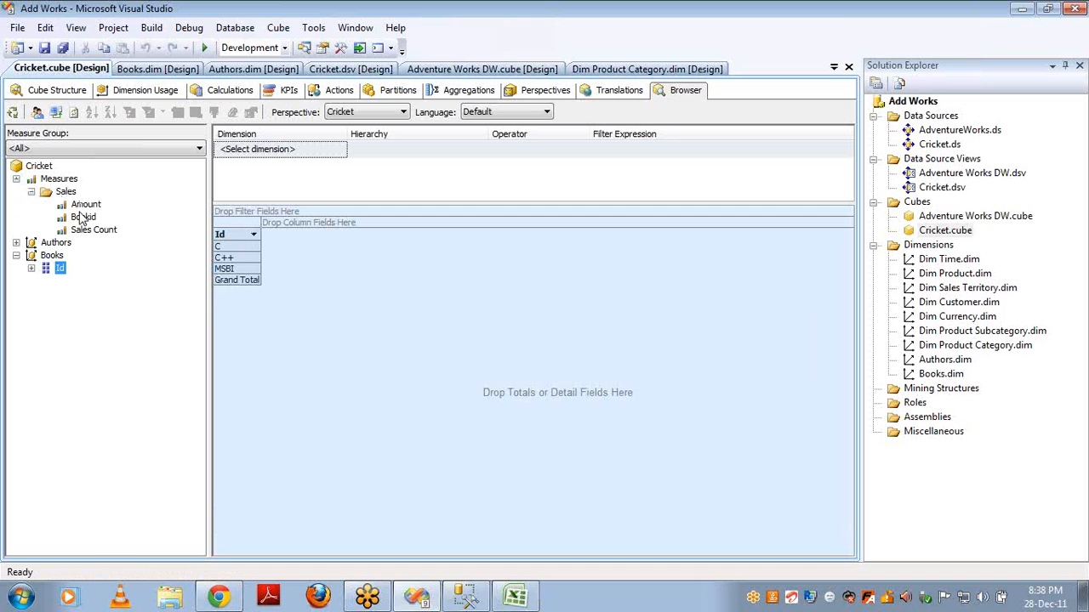
left_click_drag(85, 205, 310, 277)
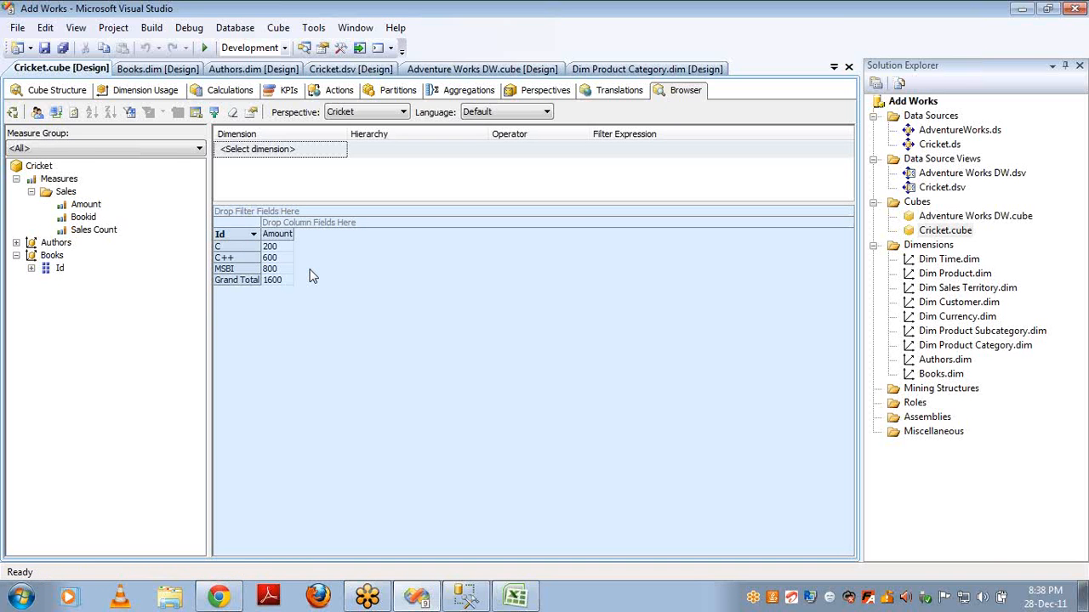
Switch to SQL Server Management Studio, select all amount values in the sales query result to check them, and return to Visual Studio.
key("alt+Tab")
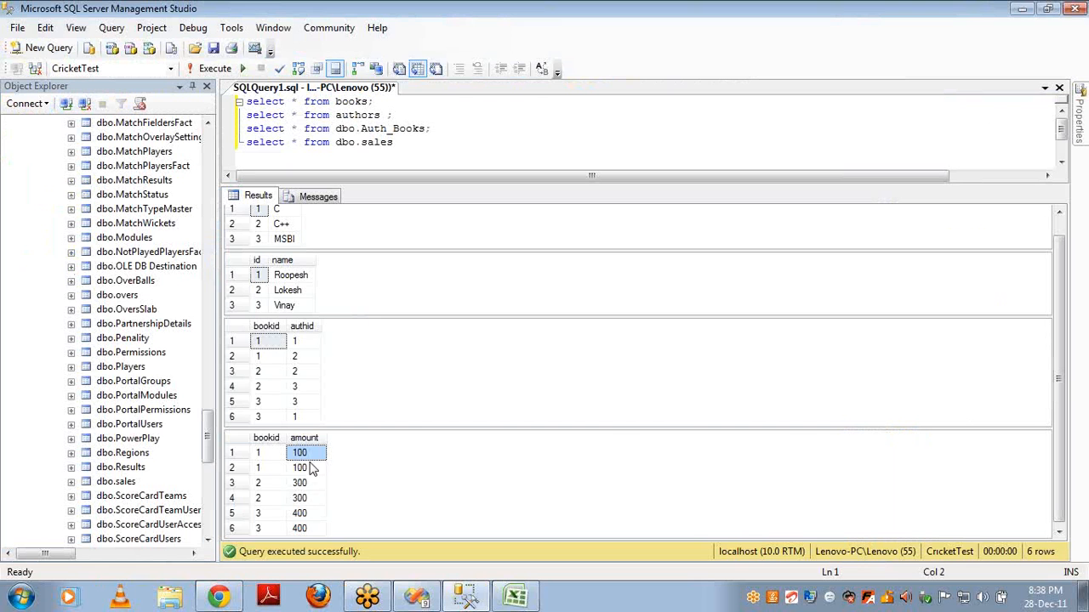
key("shift+Down")
key("shift+Down")
key("shift+Down")
key("shift+Down")
key("shift+Down")
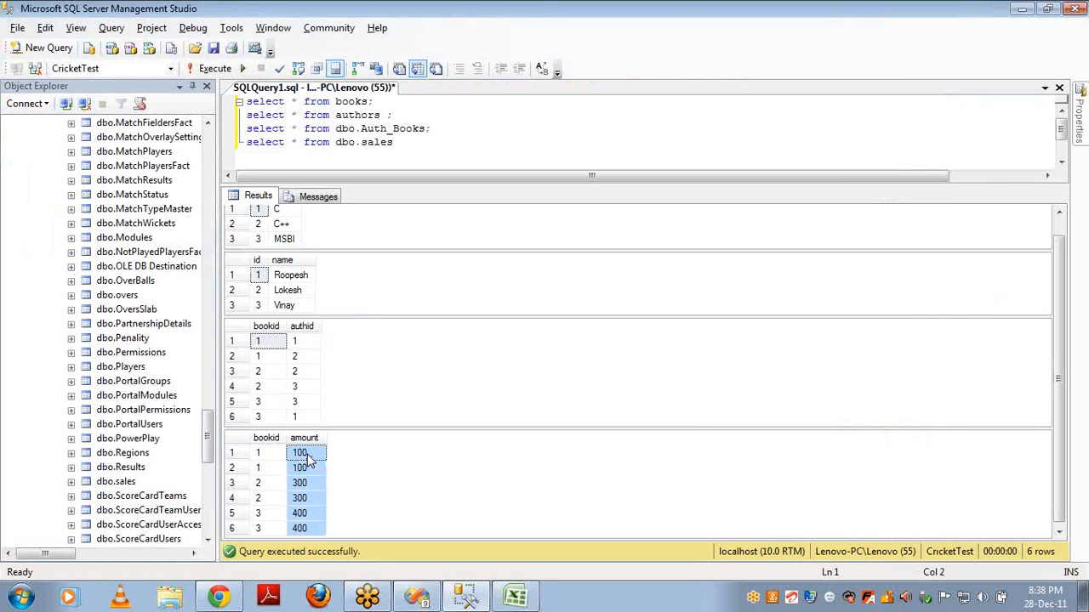
key("alt+Tab")
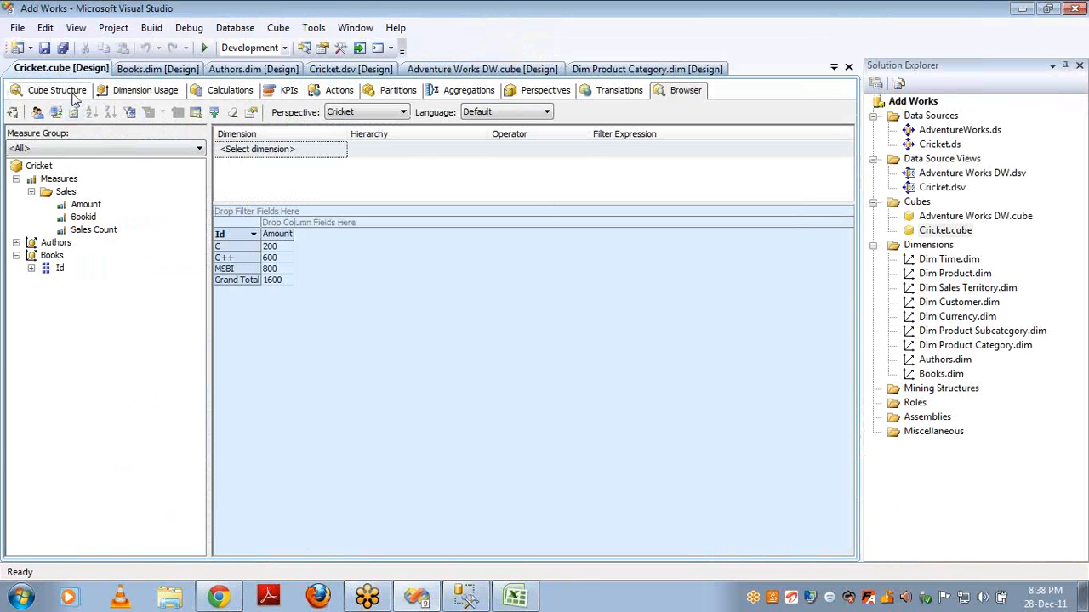
Try to define a Many-to-Many relationship between the Authors dimension and the Sales measure group.
left_click(127, 90)
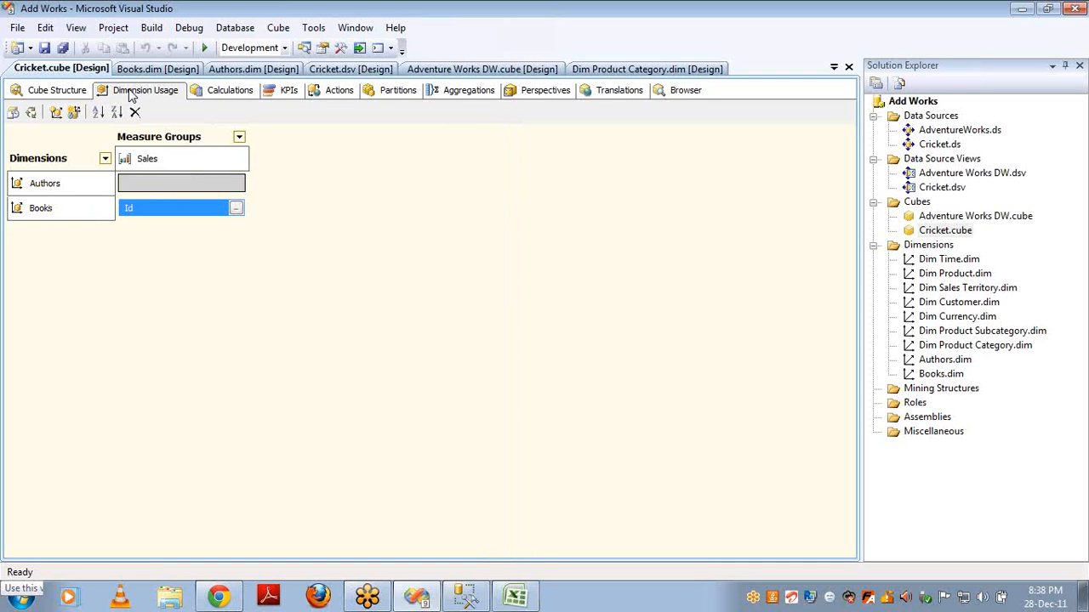
left_click(241, 186)
left_click(236, 184)
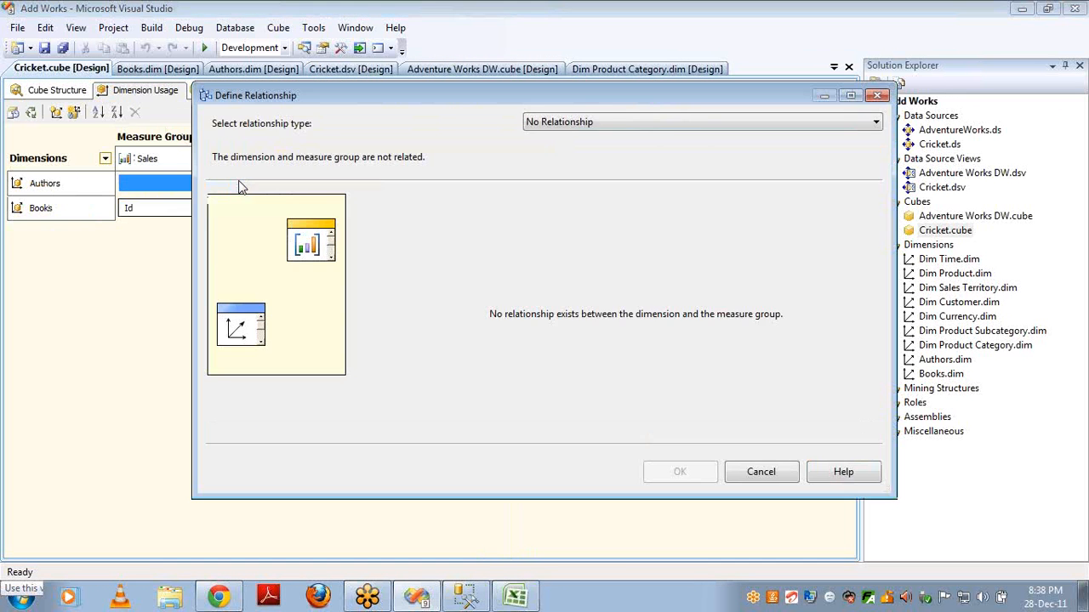
scroll(715, 121, "down", 4)
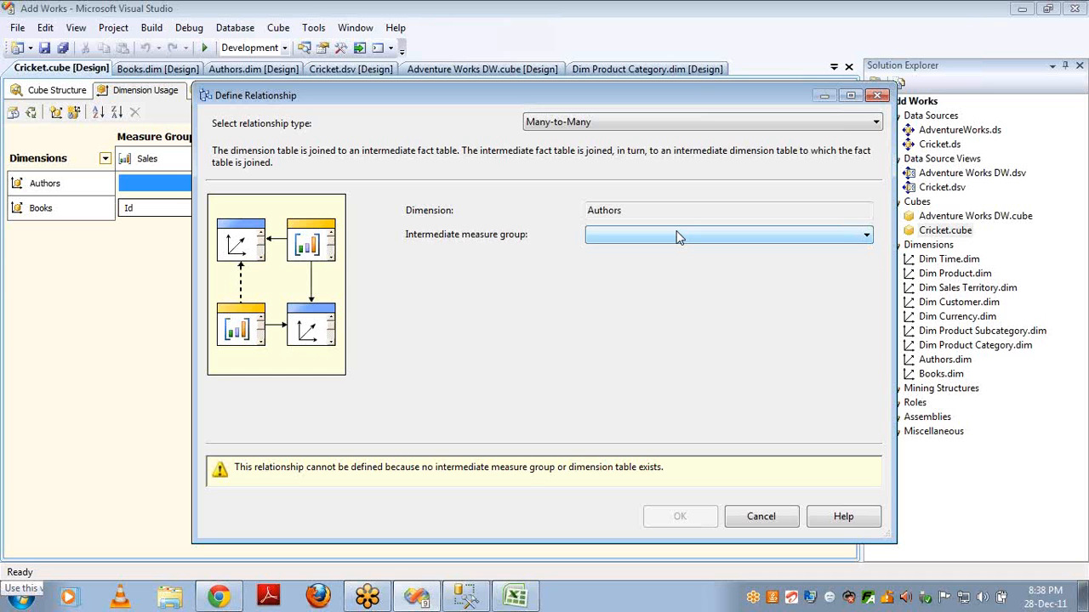
left_click(785, 519)
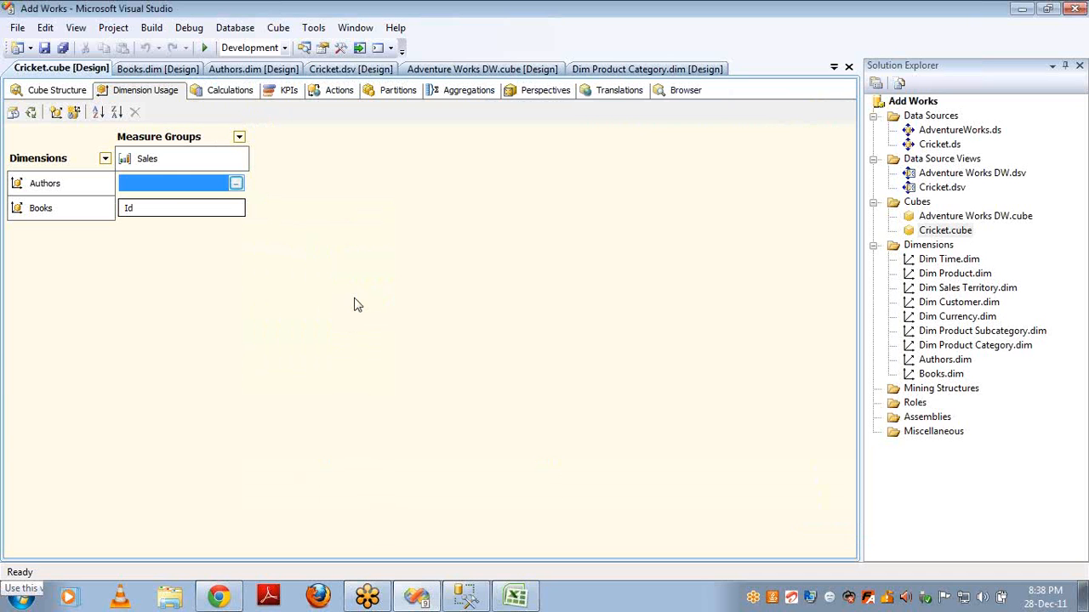
left_click(67, 91)
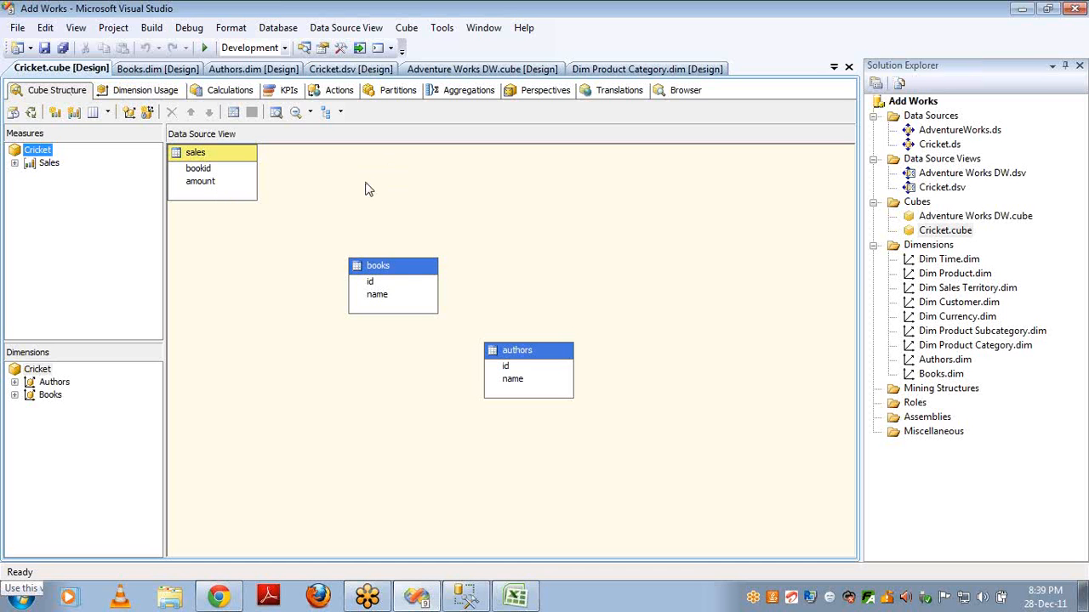
left_click(42, 153)
key("Return")
right_click(44, 158)
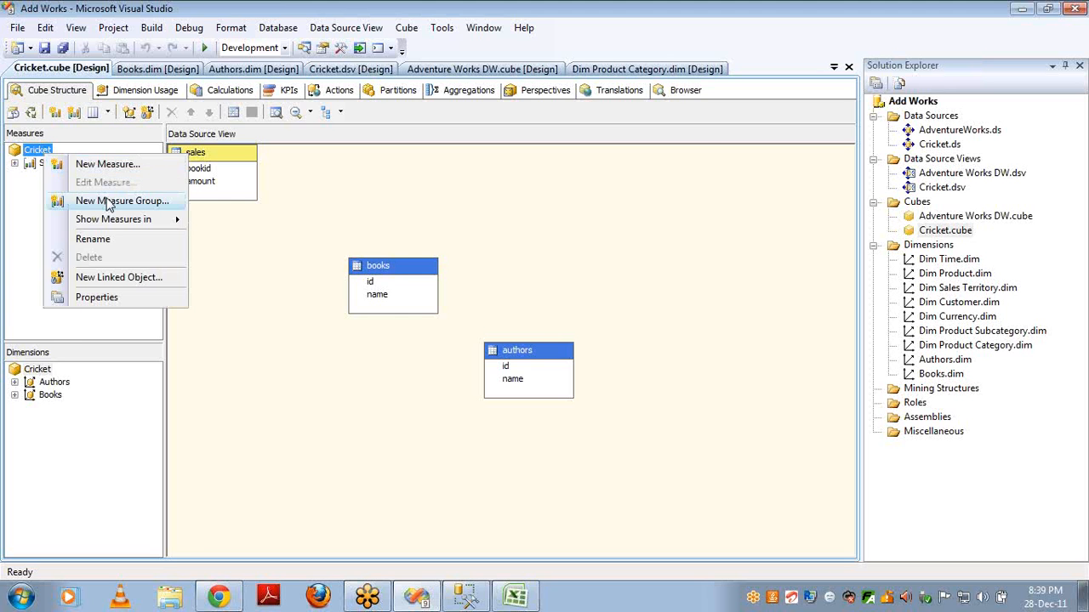
left_click(106, 200)
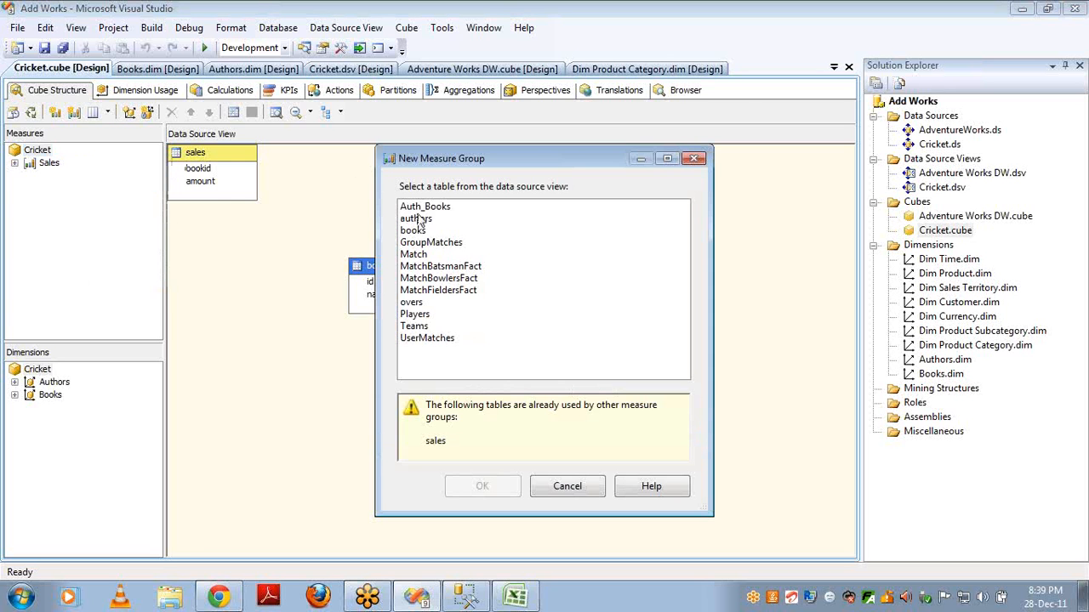
double_click(419, 218)
key("Delete")
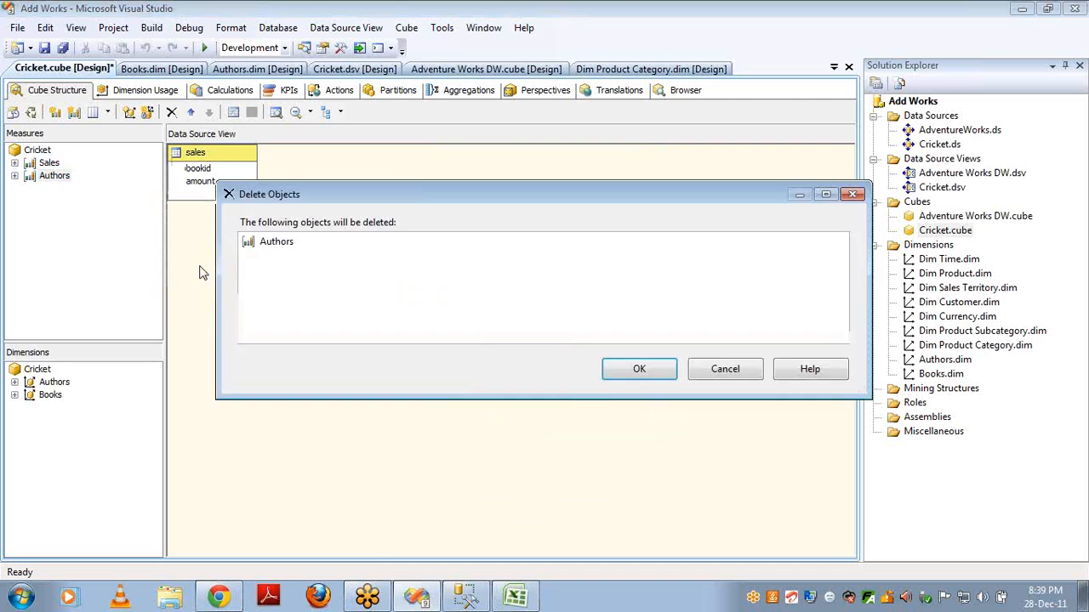
key("Return")
Add a new measure group based on the Auth_Books table to the Cricket cube.
right_click(39, 153)
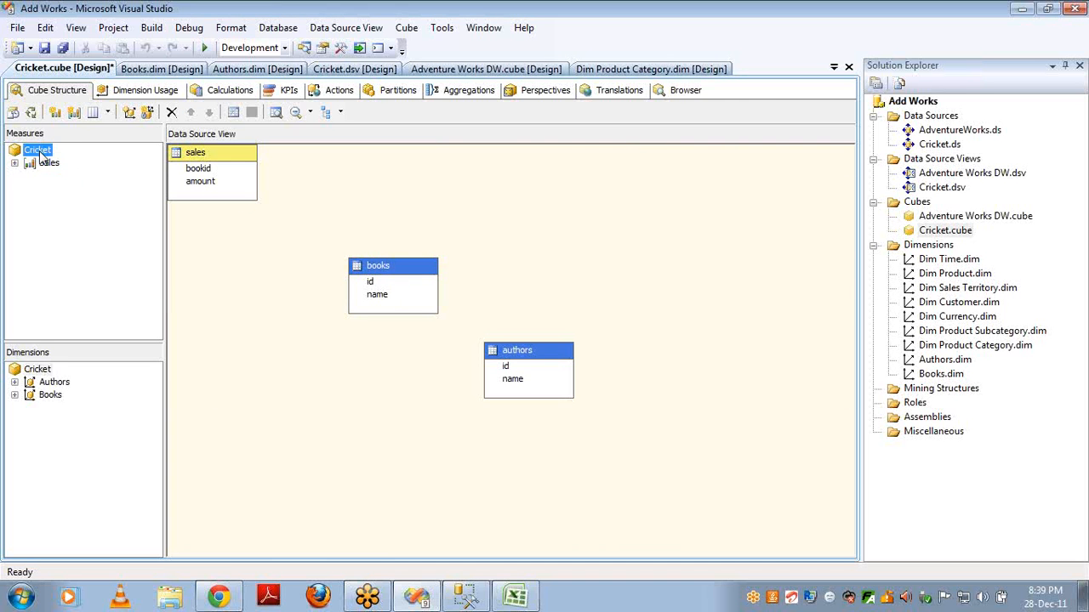
left_click(83, 201)
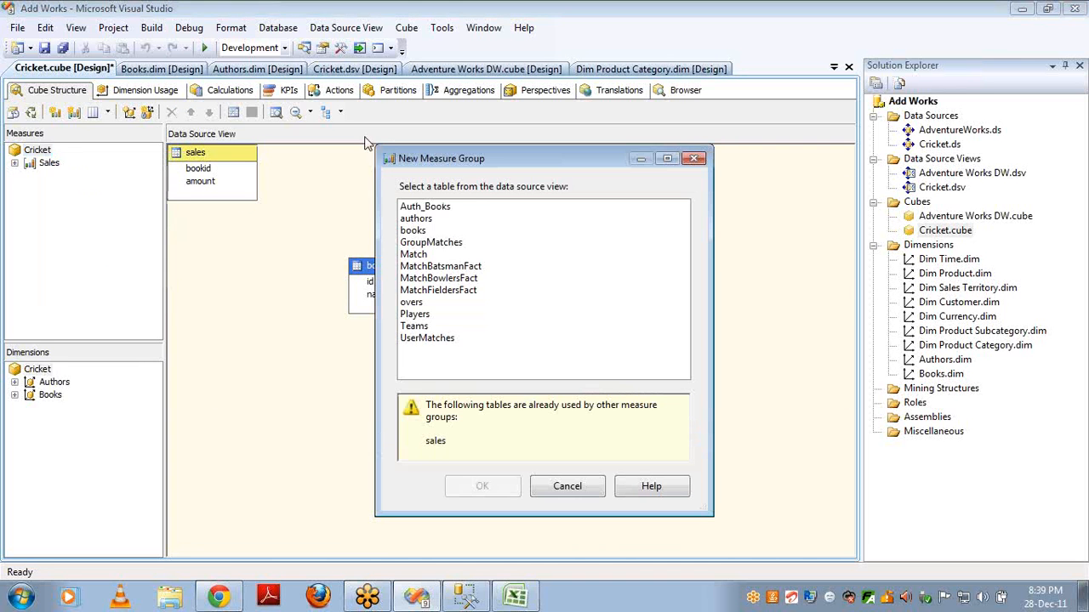
double_click(441, 210)
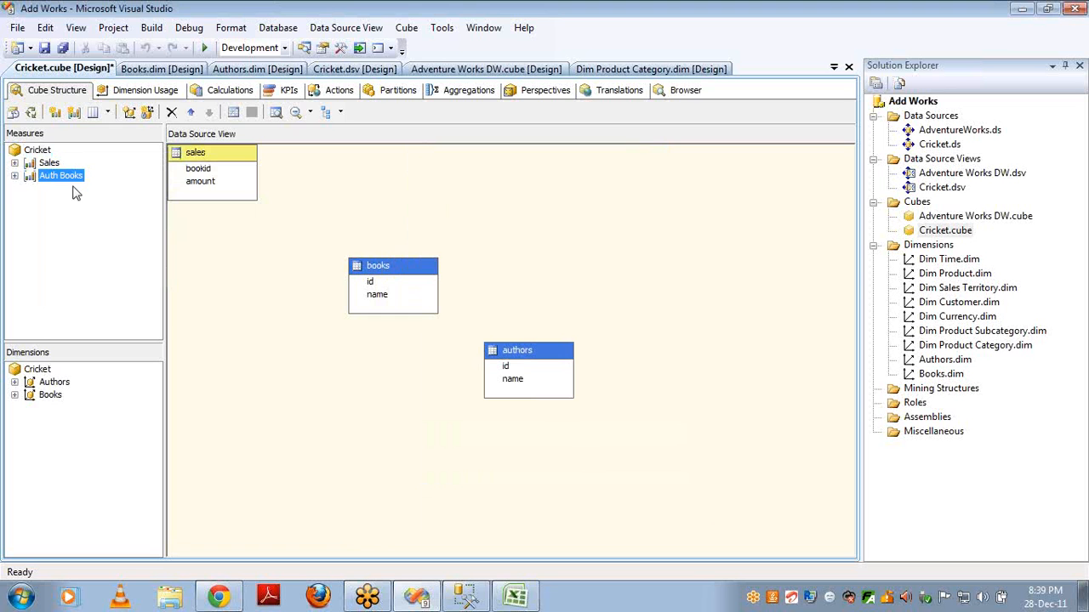
Delete the Bookid - Auth Books and Authid measures from the Auth Books measure group.
left_click(15, 176)
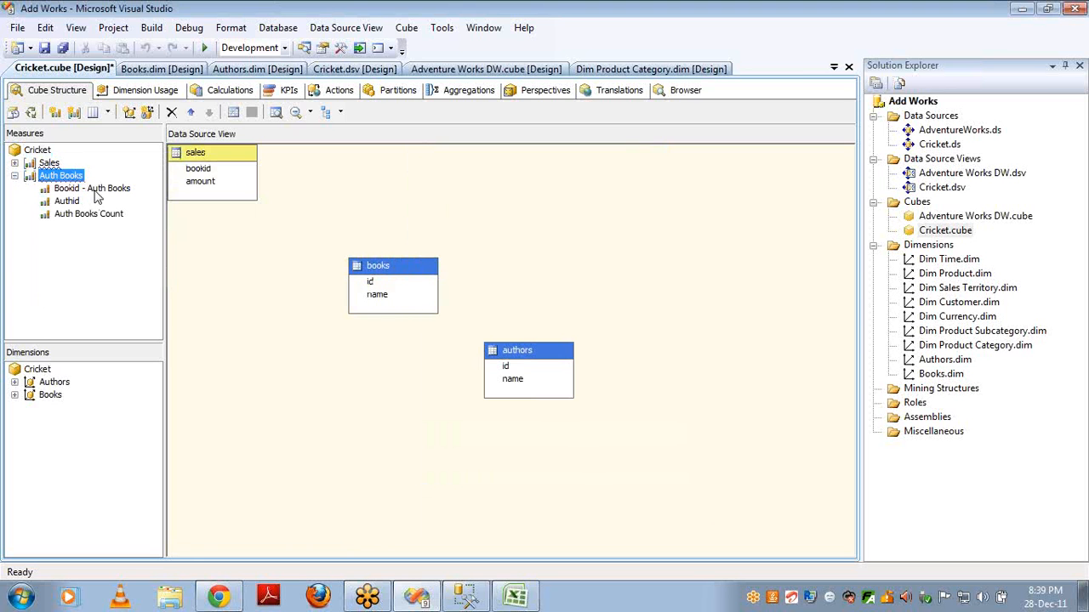
left_click(68, 202)
key("Up")
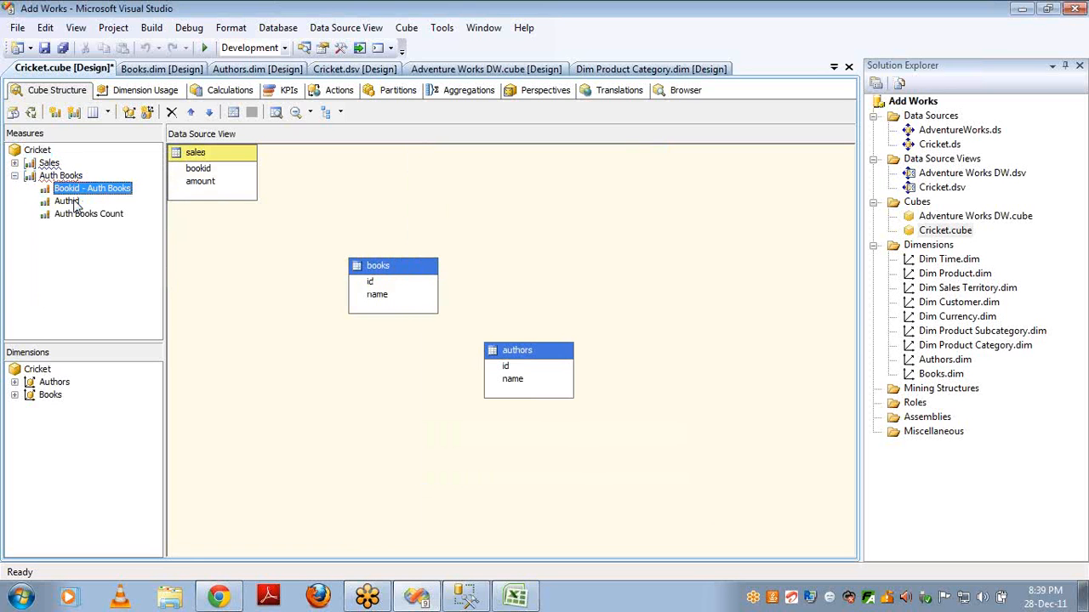
key("Delete")
key("Return")
key("Delete")
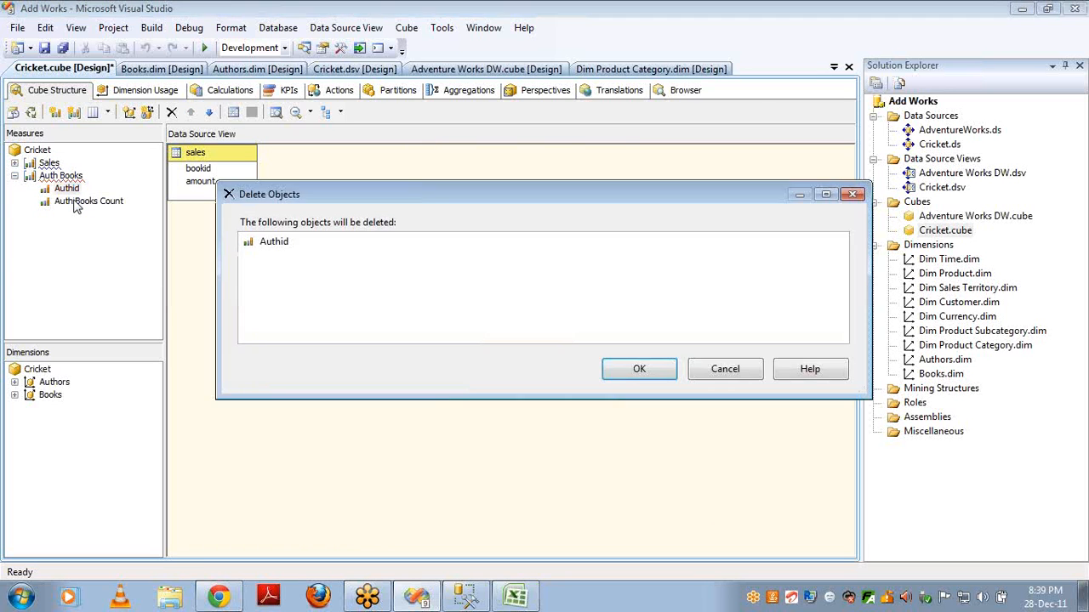
key("Return")
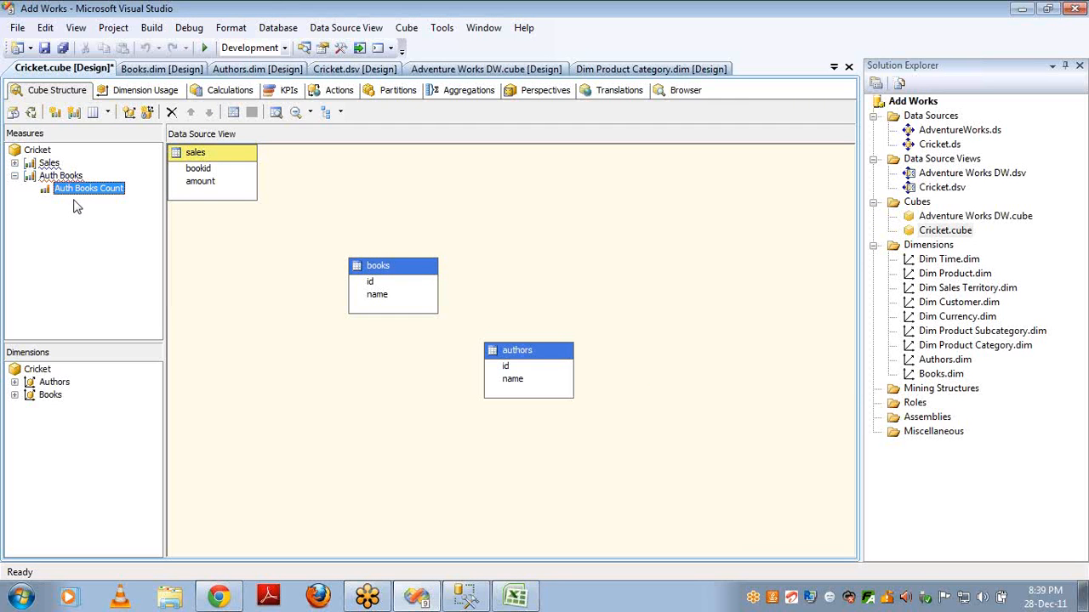
Define a Regular relationship between Authors and the Auth Books measure group, with granularity attribute Id and measure group column authid.
mouse_move(70, 182)
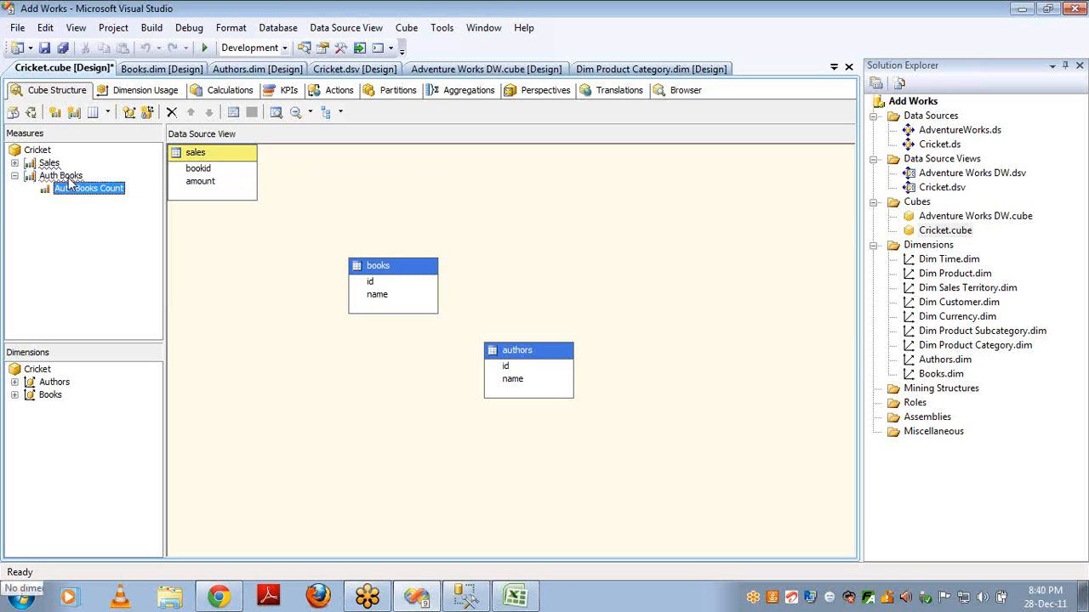
left_click(106, 89)
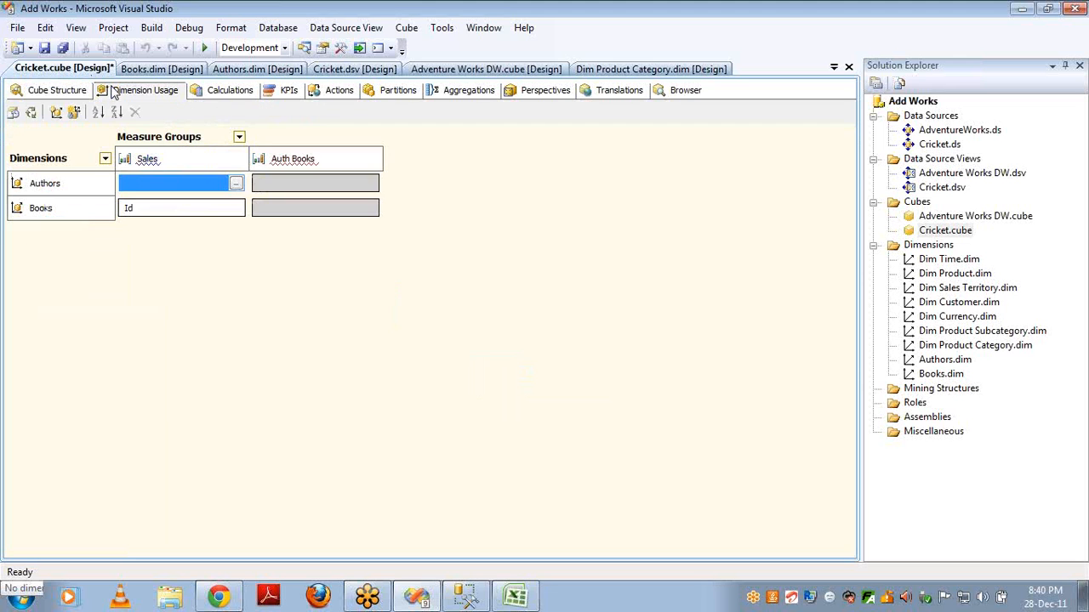
left_click(371, 188)
left_click(371, 188)
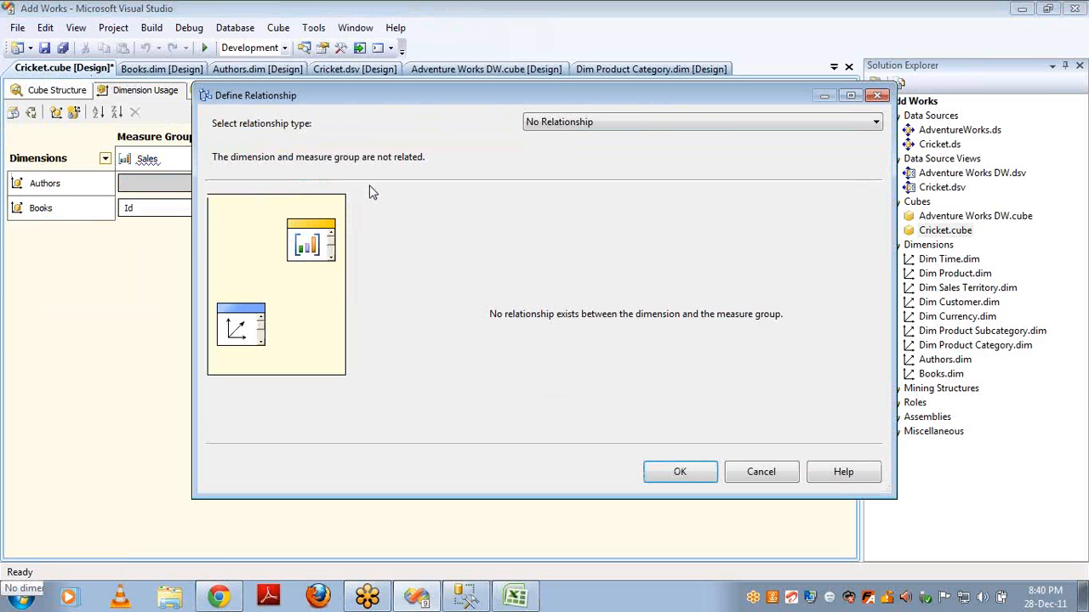
left_click(631, 121)
left_click(631, 150)
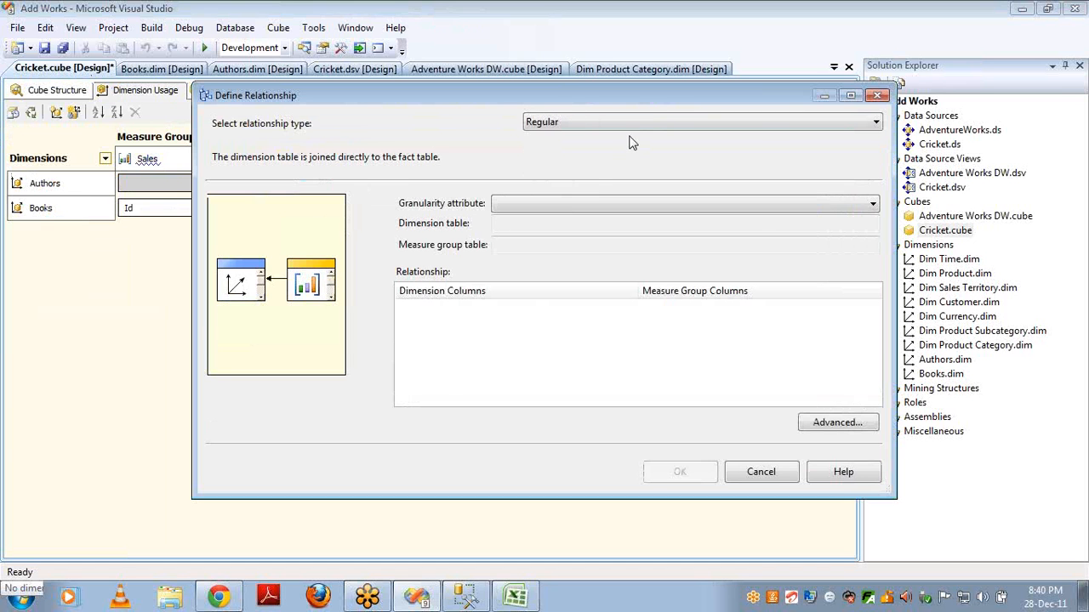
left_click(567, 202)
left_click(553, 221)
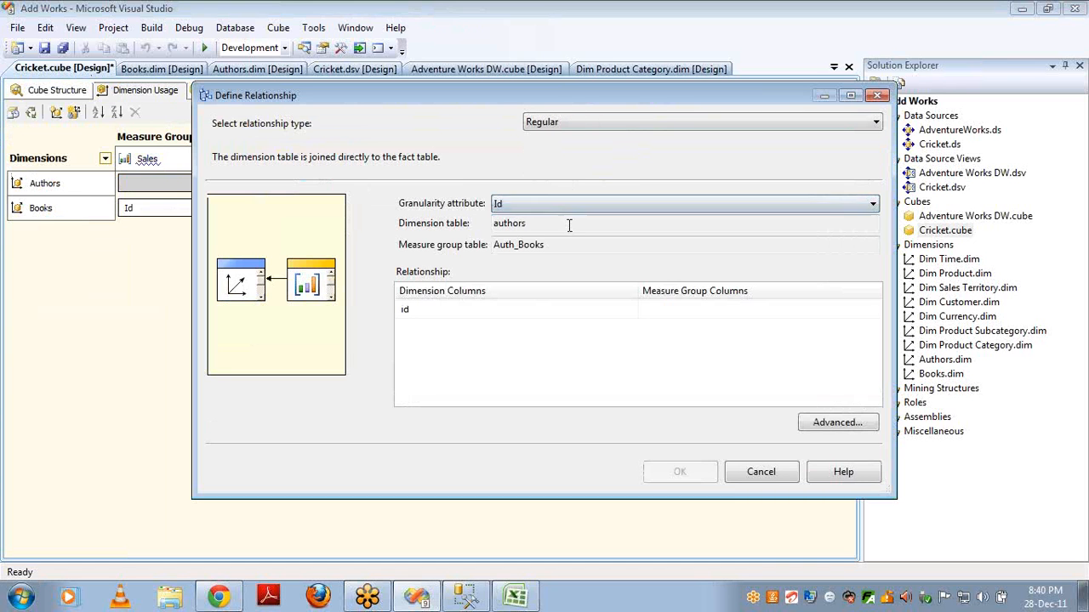
left_click(851, 311)
left_click(874, 311)
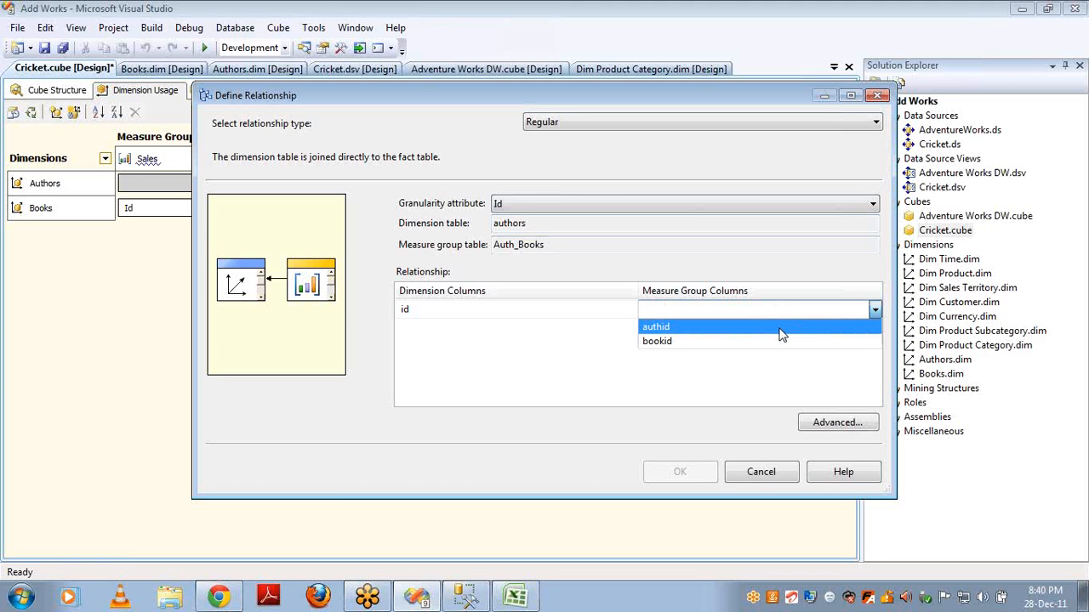
left_click(781, 330)
left_click(695, 473)
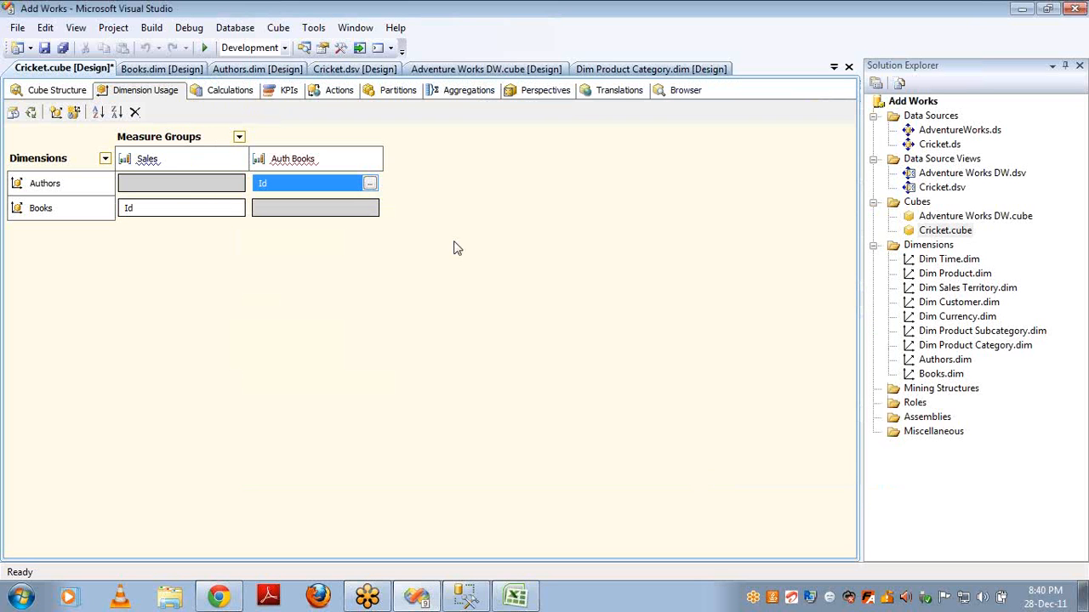
Define a Regular relationship between Books and the Auth Books measure group, with granularity attribute Id and measure group column bookid.
left_click(372, 209)
left_click(371, 208)
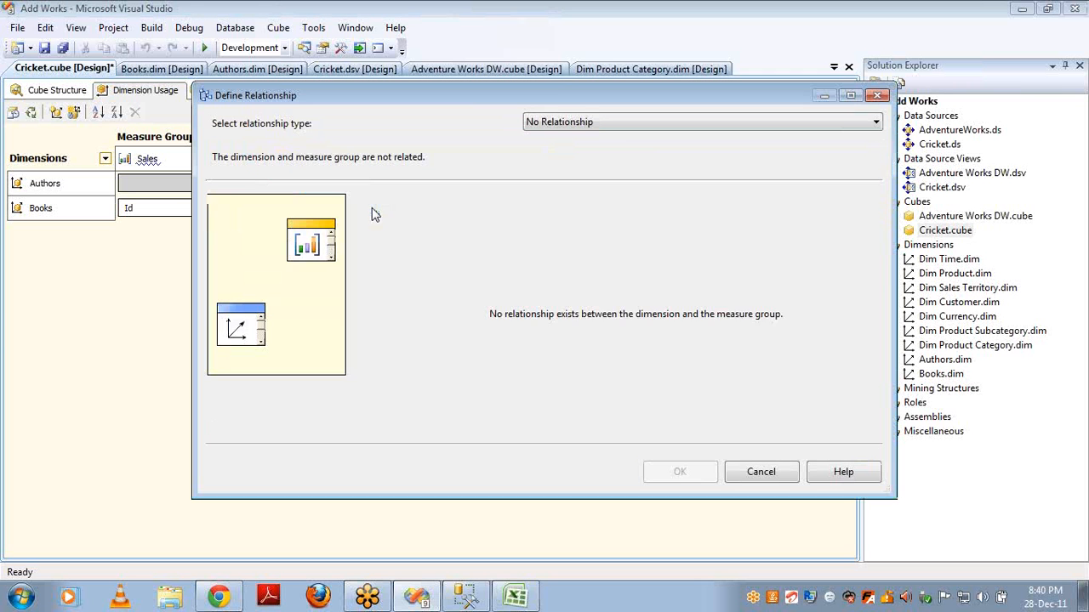
key("Down")
left_click(570, 206)
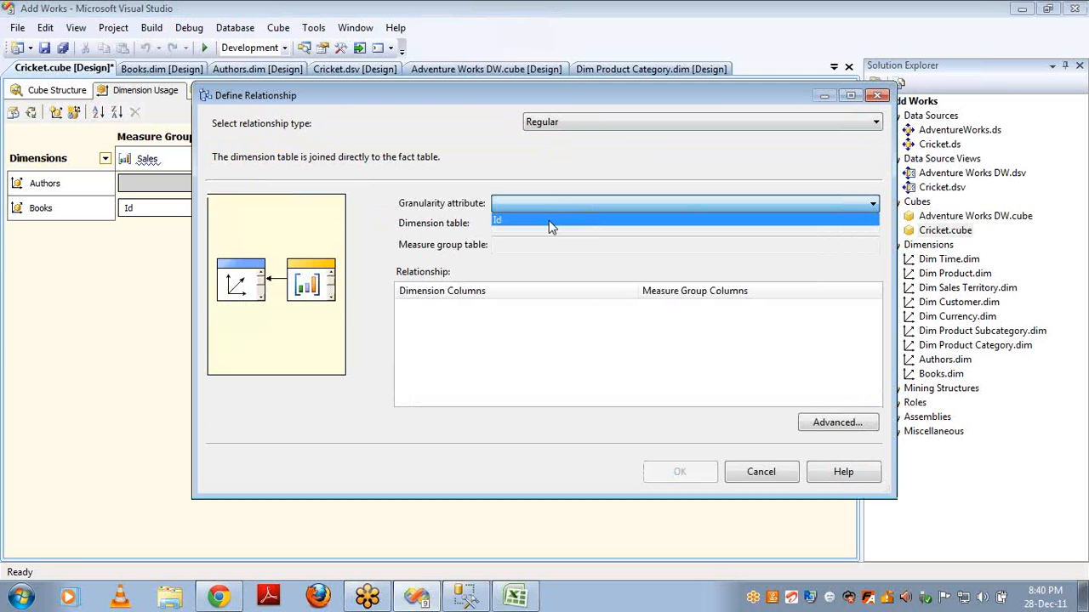
left_click(547, 221)
left_click(868, 315)
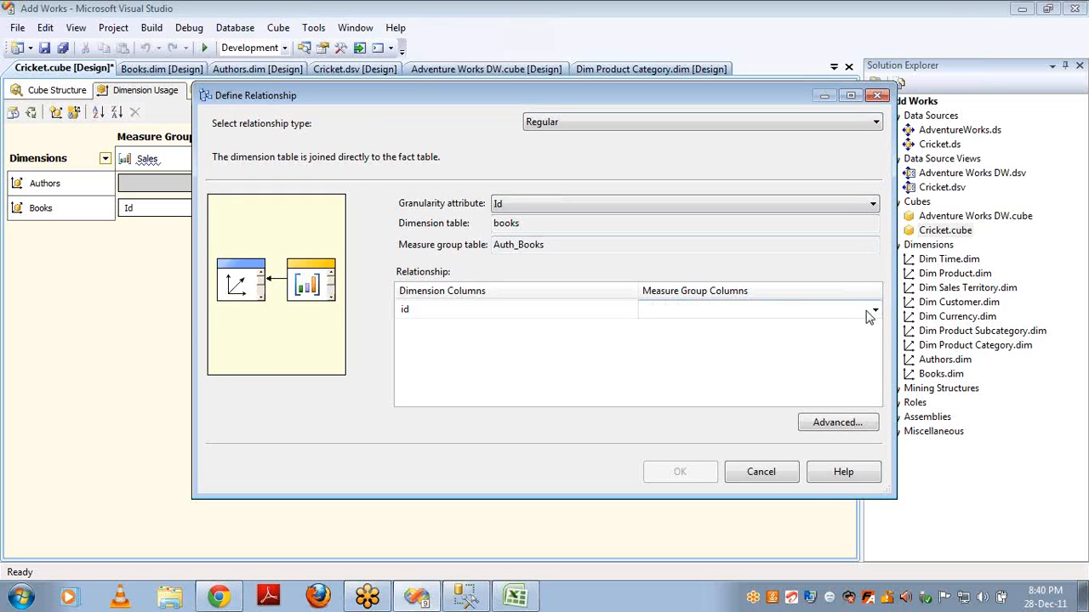
left_click(871, 312)
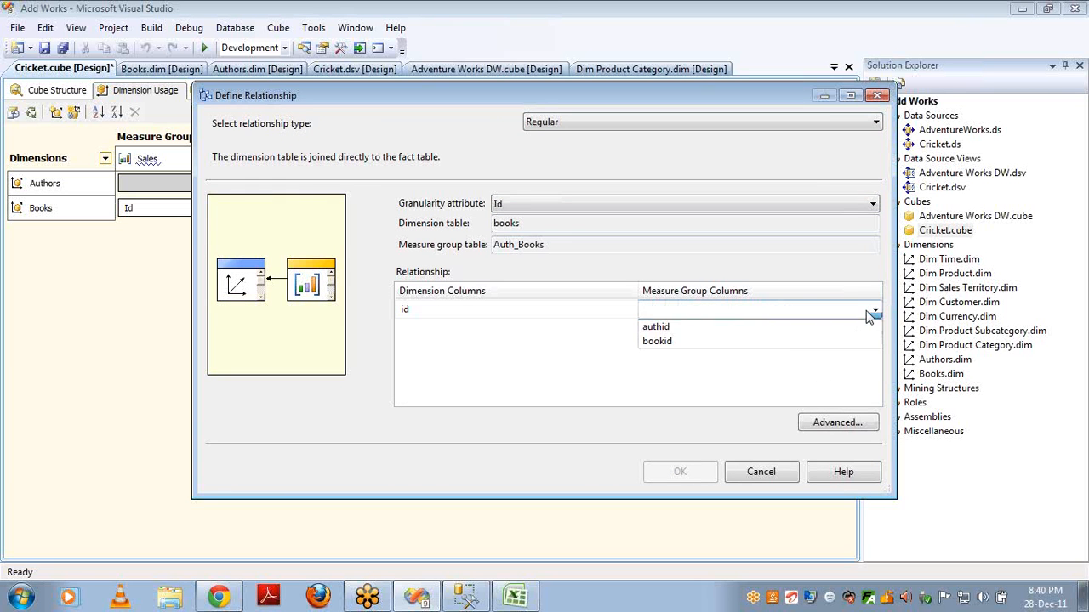
left_click(779, 342)
left_click(678, 474)
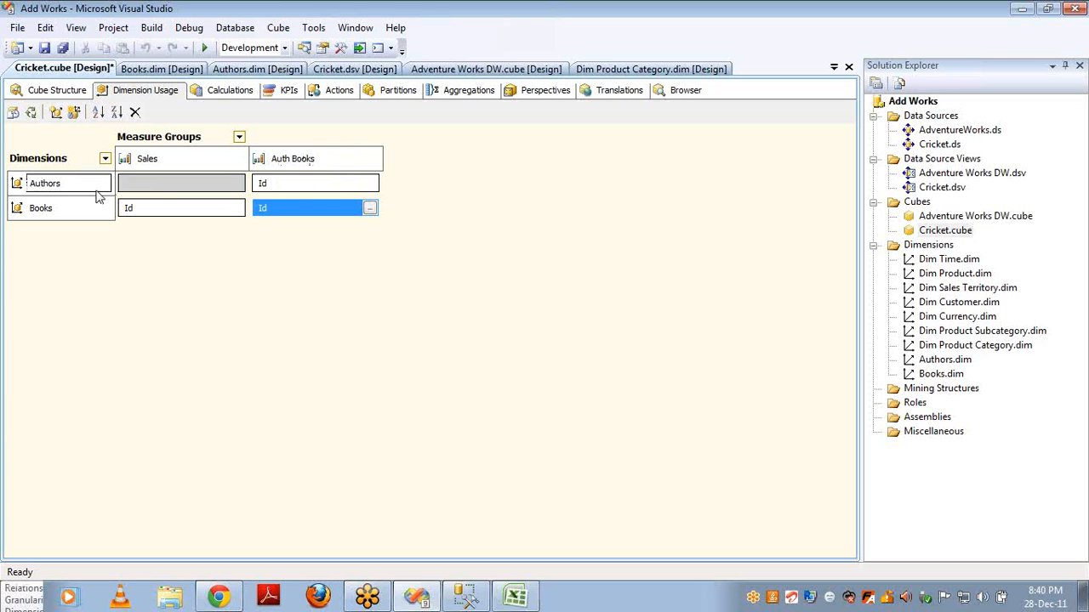
Define a Many-to-Many relationship between Authors and the Sales measure group, with Auth Books as the intermediate measure group.
left_click(231, 183)
left_click(233, 183)
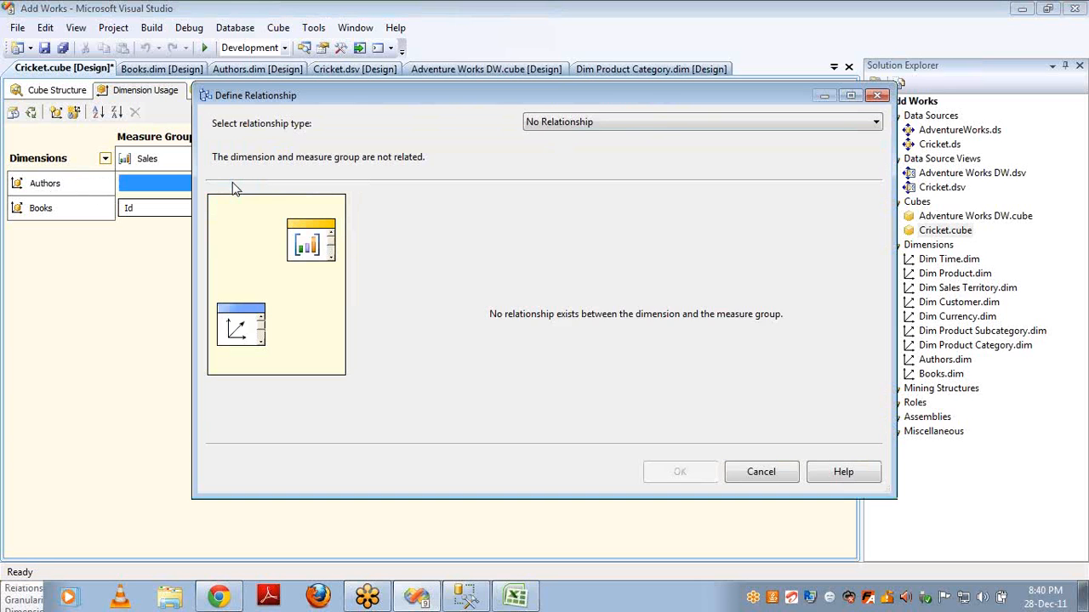
key("m")
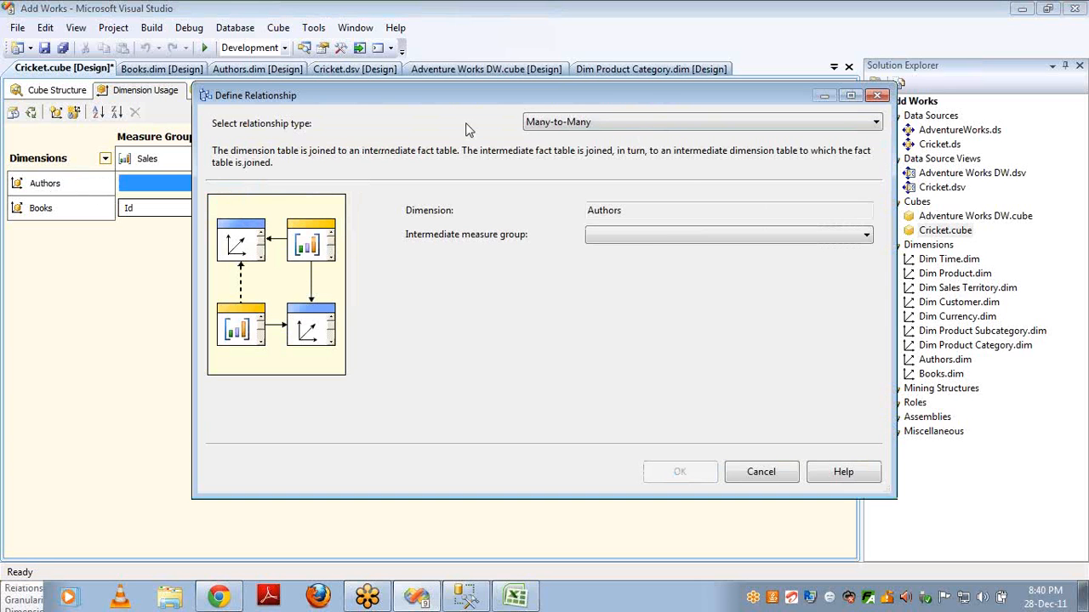
left_click(661, 239)
left_click(649, 253)
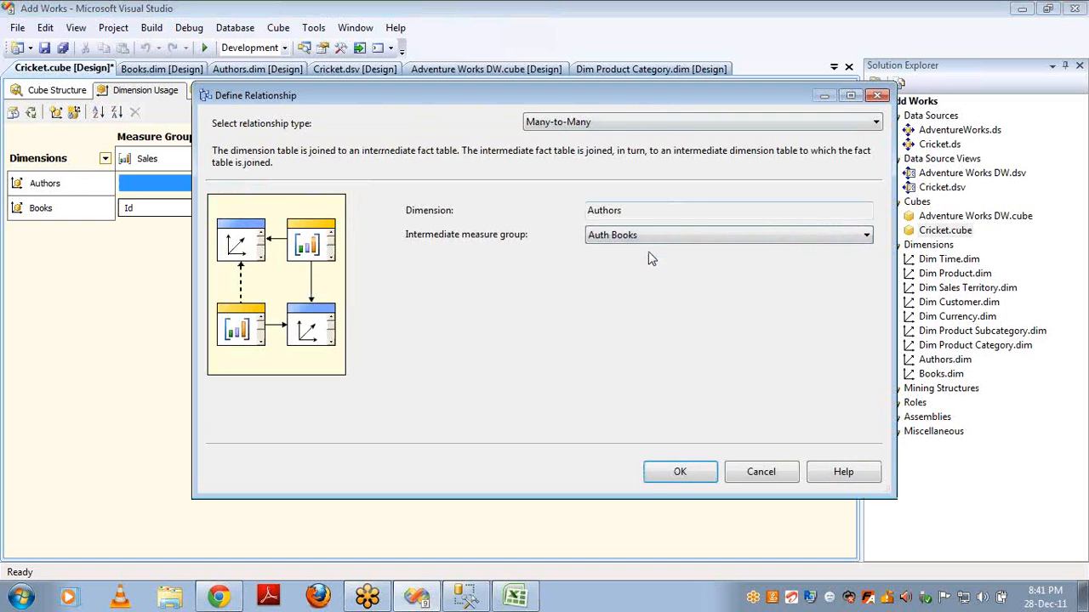
left_click(672, 472)
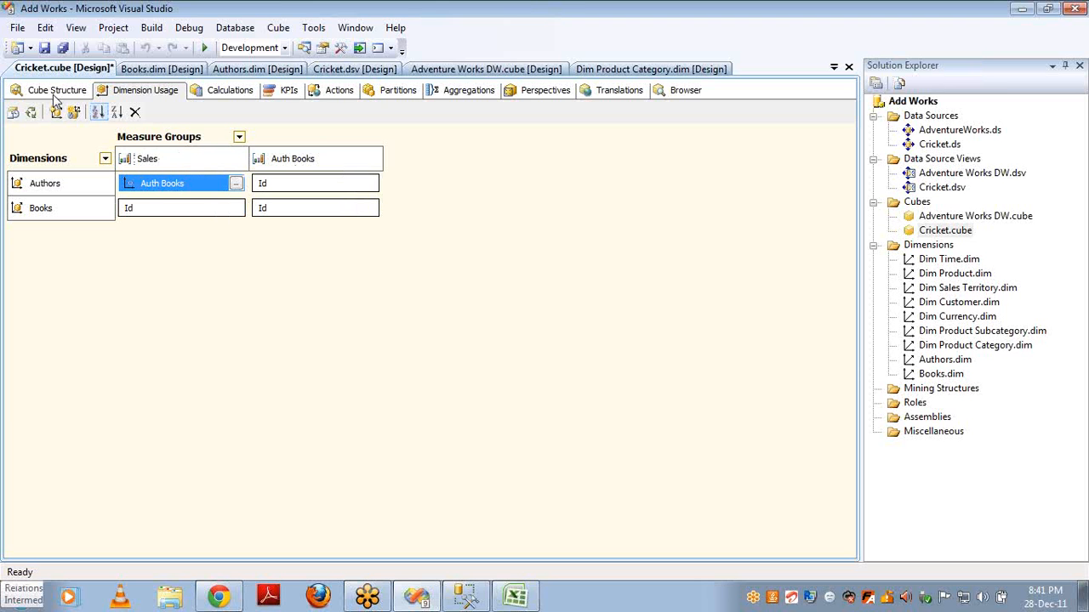
Switch to the Excel workbook and trace how the author, book, author-book and sales tables link through auth id and book id.
left_click(518, 598)
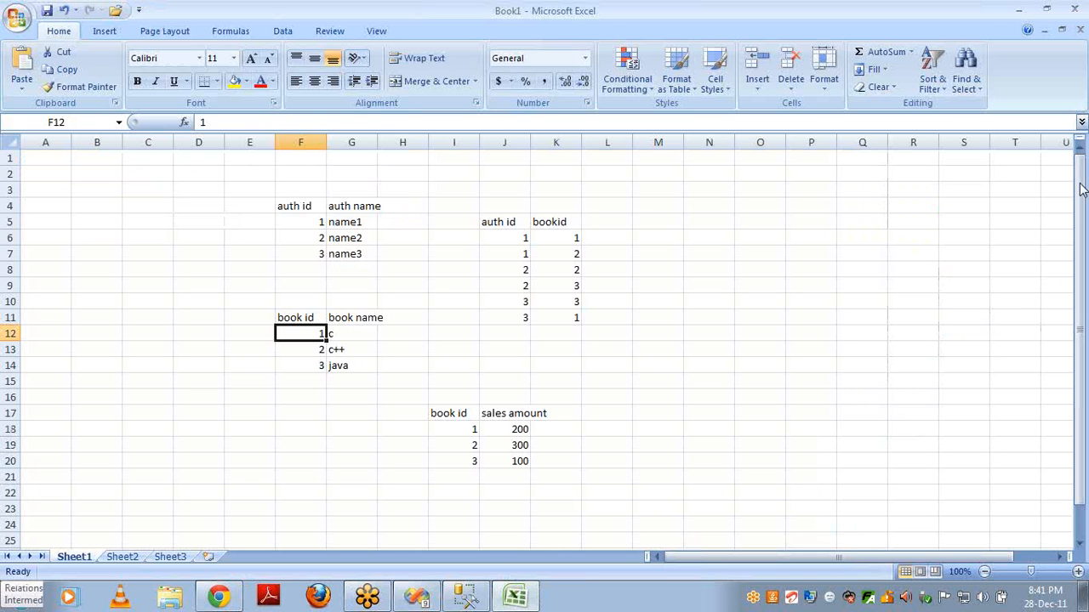
left_click(1082, 211)
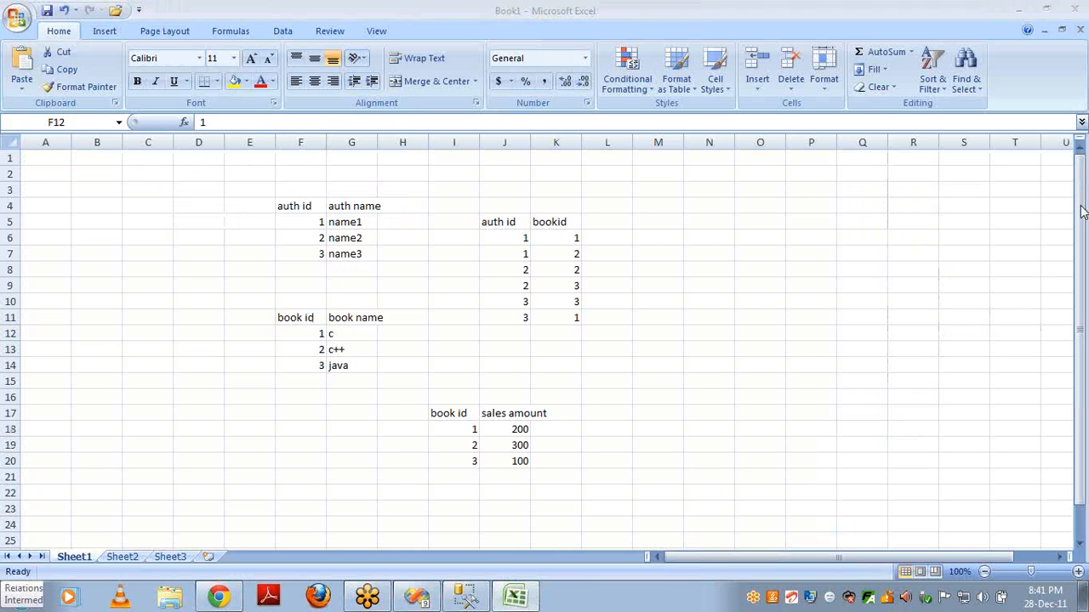
left_click(971, 235)
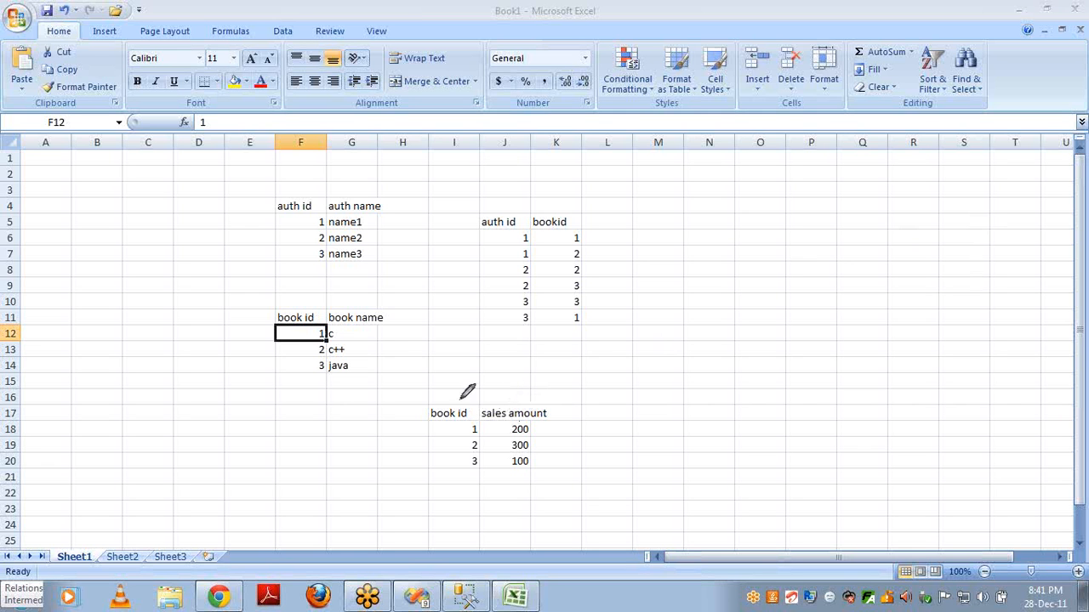
mouse_move(317, 359)
left_mouse_down()
mouse_move(428, 486)
mouse_move(466, 449)
left_mouse_up()
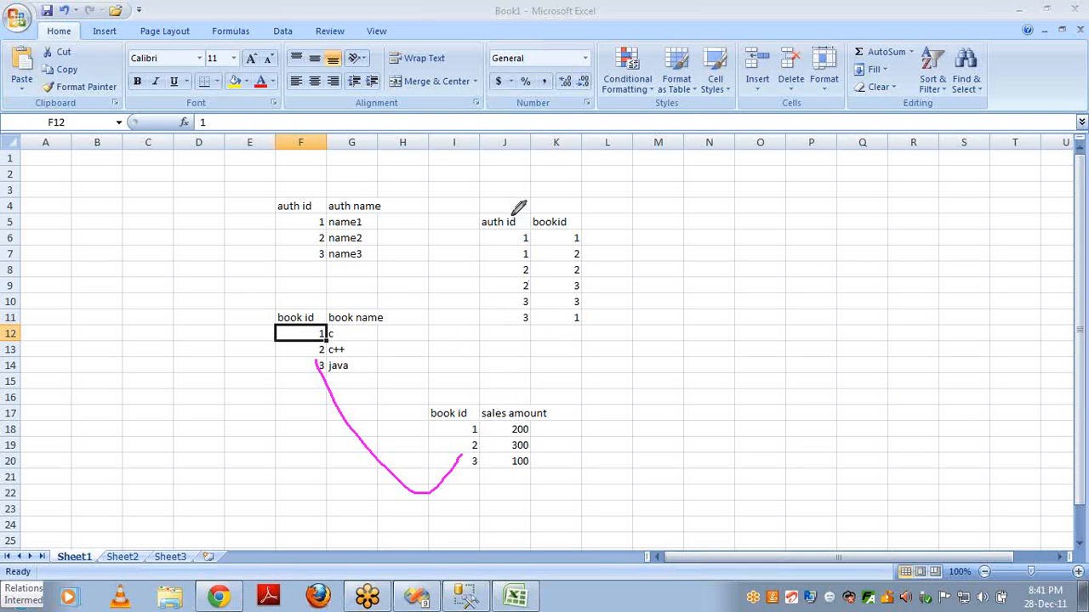
mouse_move(514, 213)
left_mouse_down()
mouse_move(406, 158)
mouse_move(347, 177)
mouse_move(316, 205)
left_mouse_up()
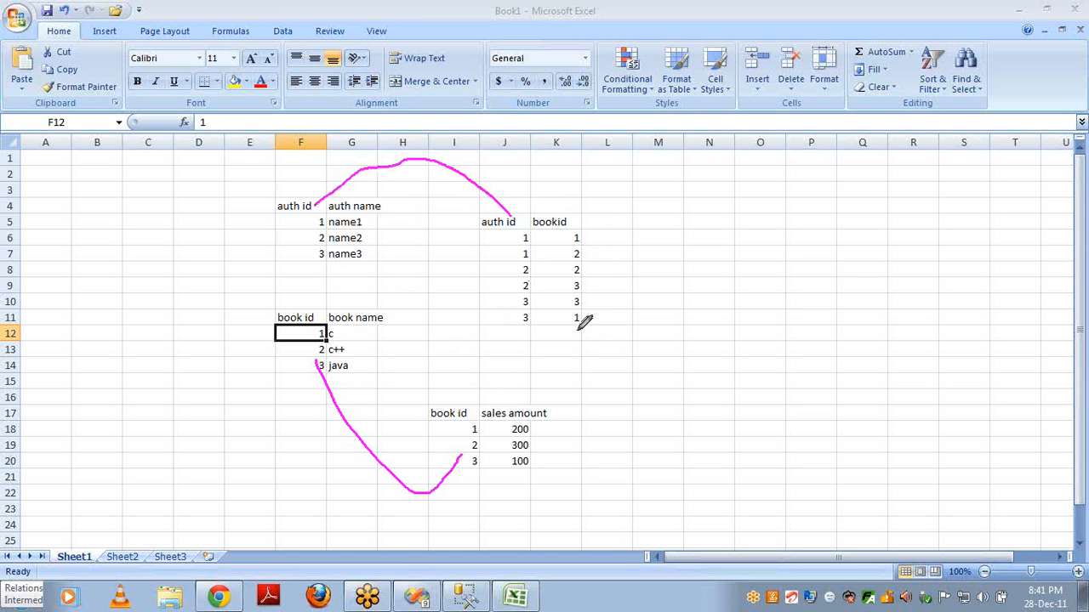
mouse_move(579, 330)
left_mouse_down()
mouse_move(505, 344)
mouse_move(435, 298)
mouse_move(348, 291)
mouse_move(308, 312)
left_mouse_up()
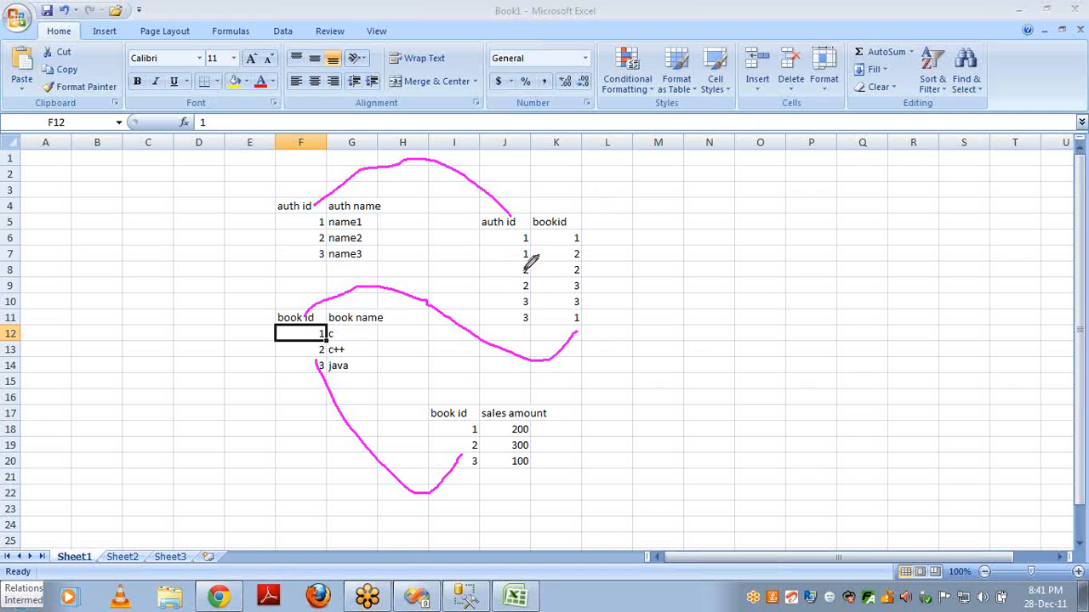
Compare the Books to Sales relationship in the cube's dimension usage with the book id link in the Excel sample tables.
key("alt+Tab")
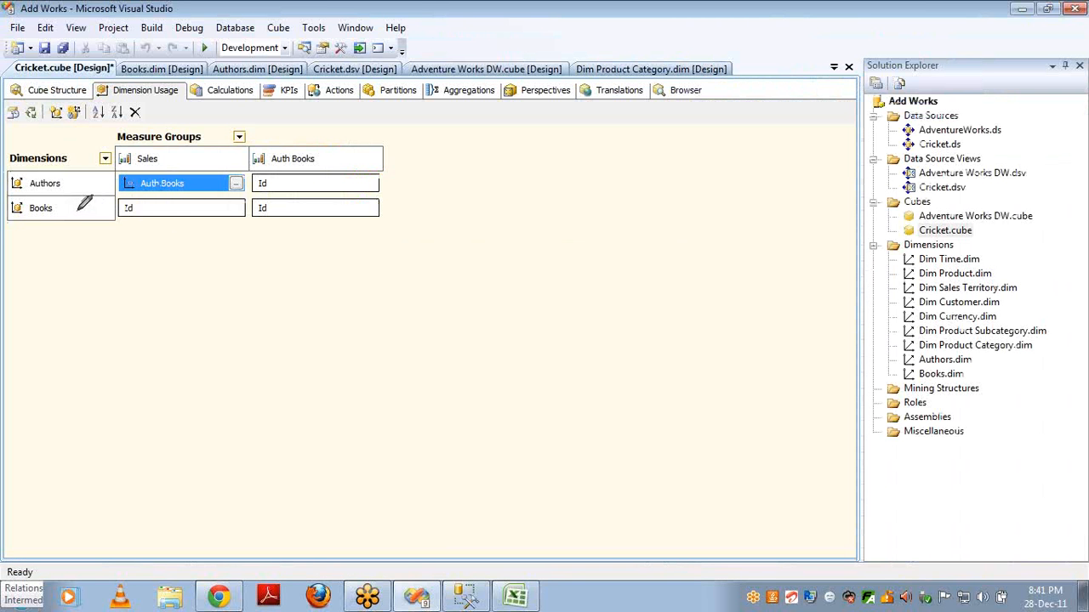
mouse_move(82, 197)
left_mouse_down()
mouse_move(31, 196)
mouse_move(52, 223)
mouse_move(81, 201)
left_mouse_up()
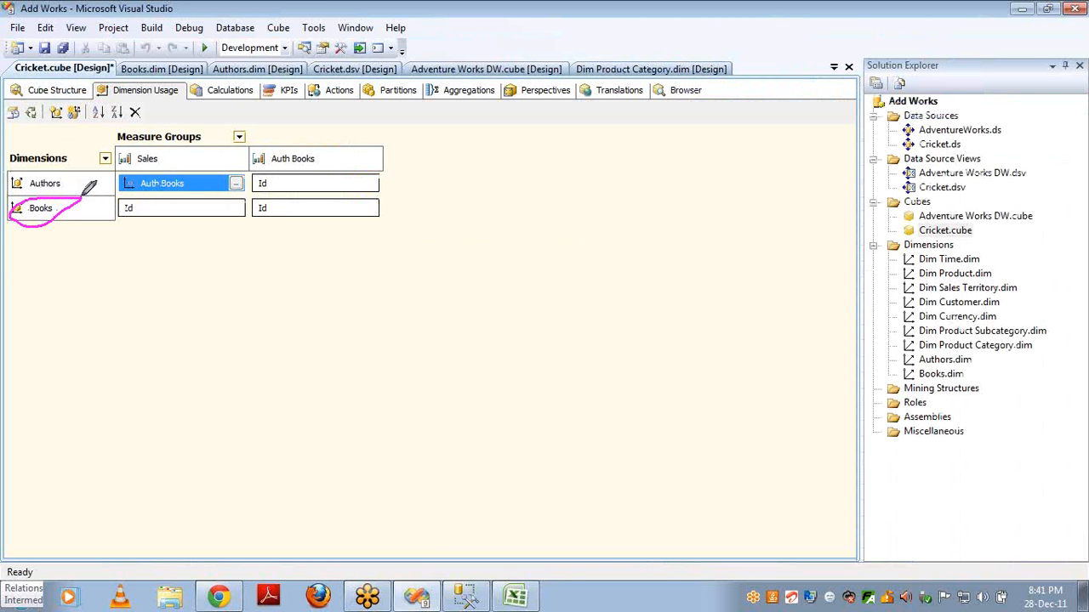
mouse_move(180, 126)
left_mouse_down()
mouse_move(115, 149)
mouse_move(178, 164)
mouse_move(182, 128)
left_mouse_up()
key("alt+Tab")
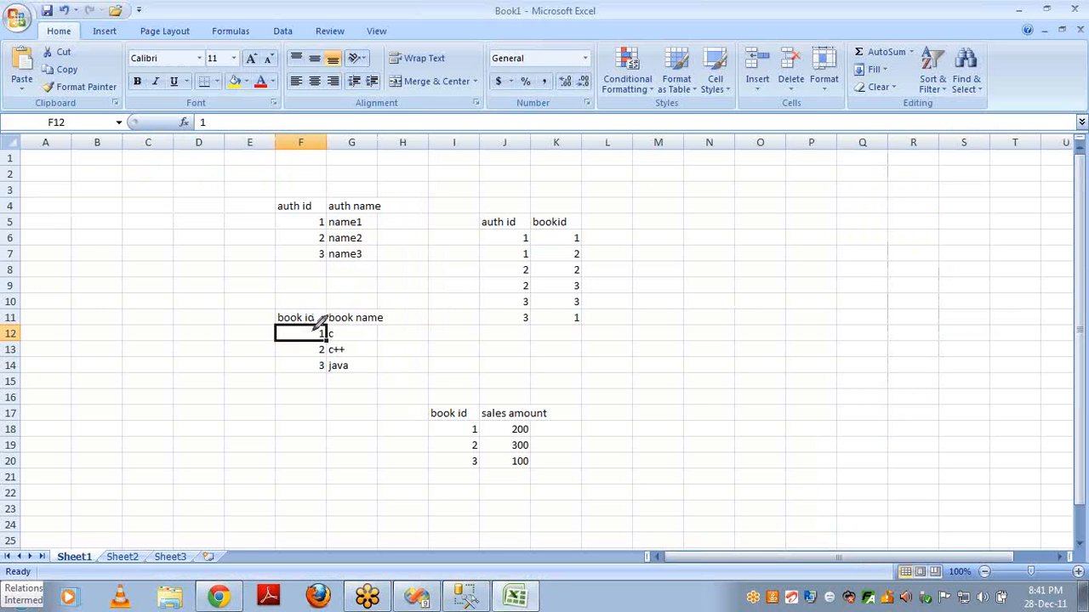
mouse_move(313, 316)
left_mouse_down()
mouse_move(299, 313)
mouse_move(381, 444)
mouse_move(459, 453)
left_mouse_up()
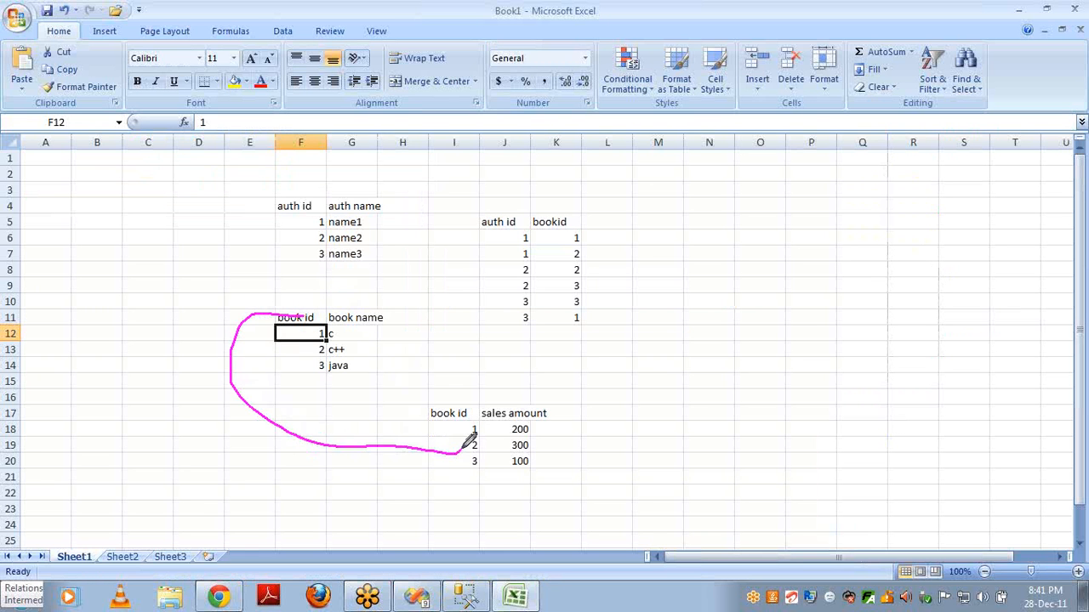
key("alt+Tab")
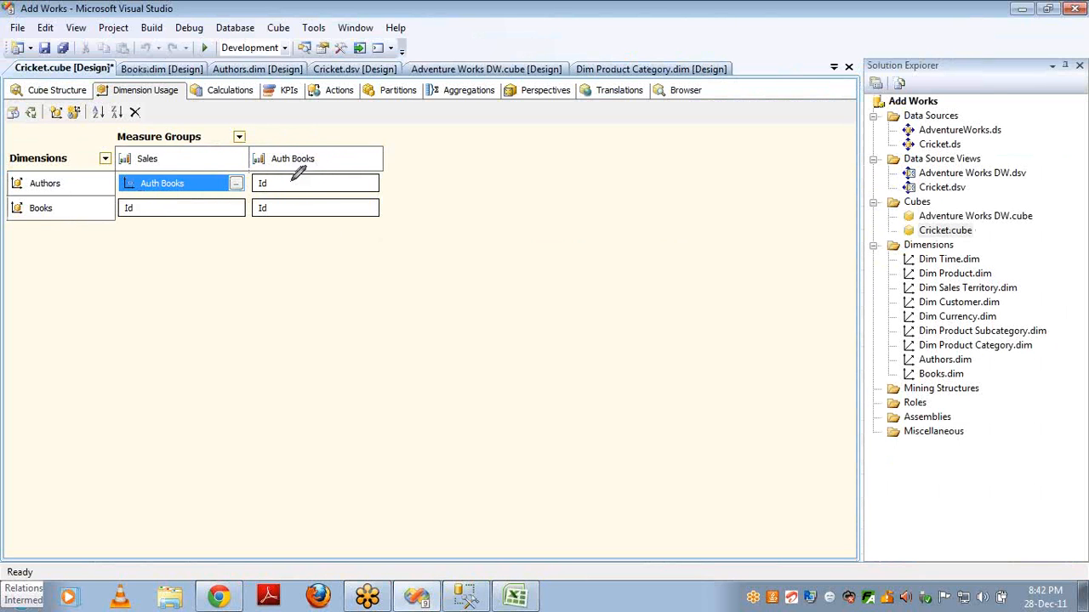
Trace the Excel links from sales through books to authors again, examining the auth id and bookid table as the intermediate.
key("alt+Tab")
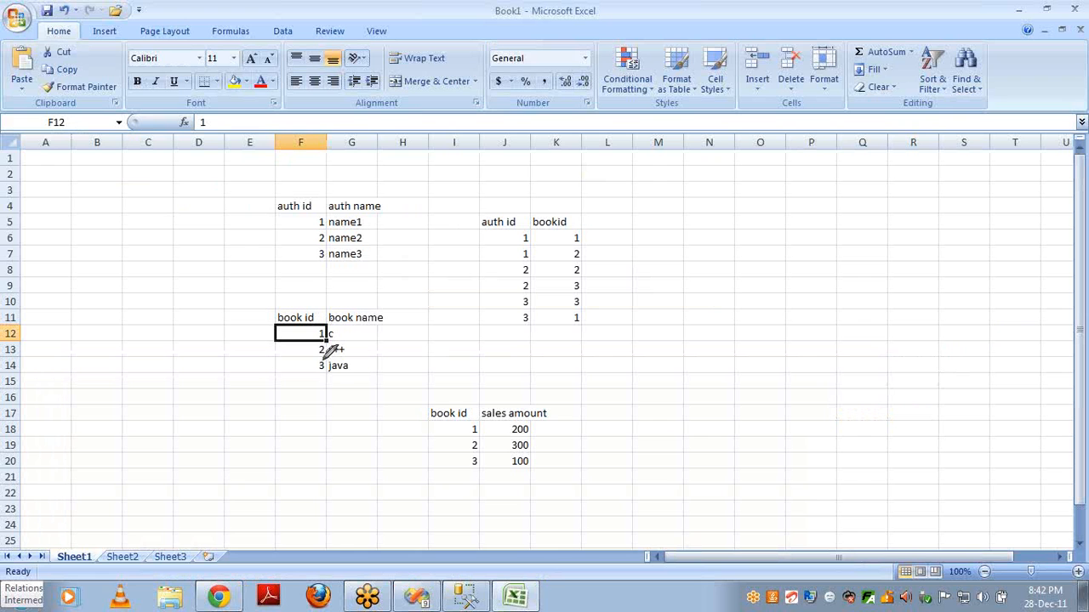
mouse_move(322, 358)
left_mouse_down()
mouse_move(325, 373)
mouse_move(477, 437)
mouse_move(477, 421)
left_mouse_up()
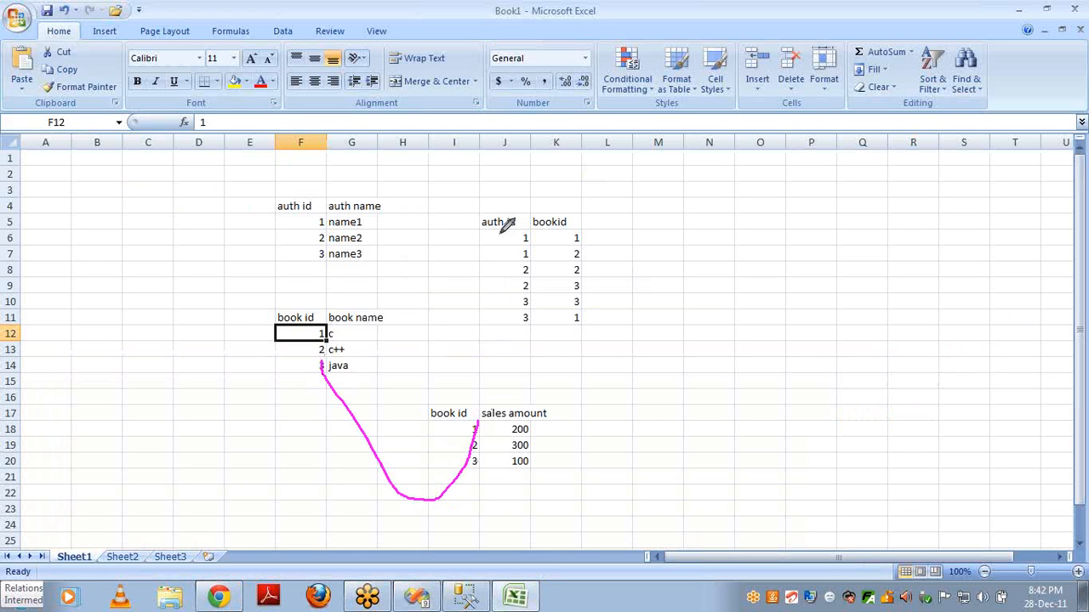
mouse_move(503, 225)
left_mouse_down()
mouse_move(506, 214)
mouse_move(403, 177)
mouse_move(304, 204)
left_mouse_up()
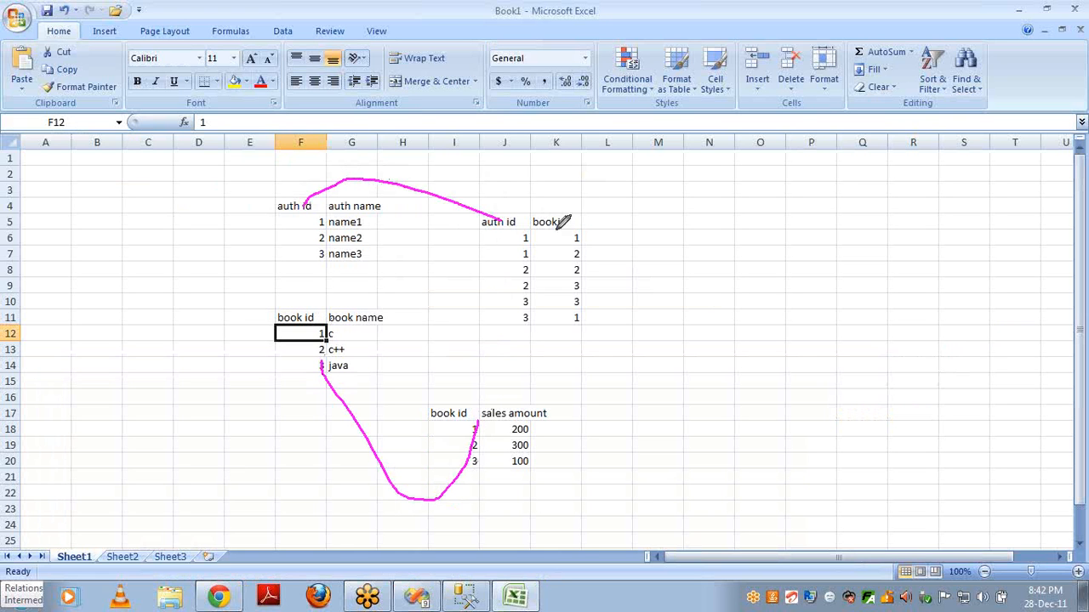
mouse_move(568, 321)
left_mouse_down()
mouse_move(403, 382)
mouse_move(357, 292)
mouse_move(310, 304)
left_mouse_up()
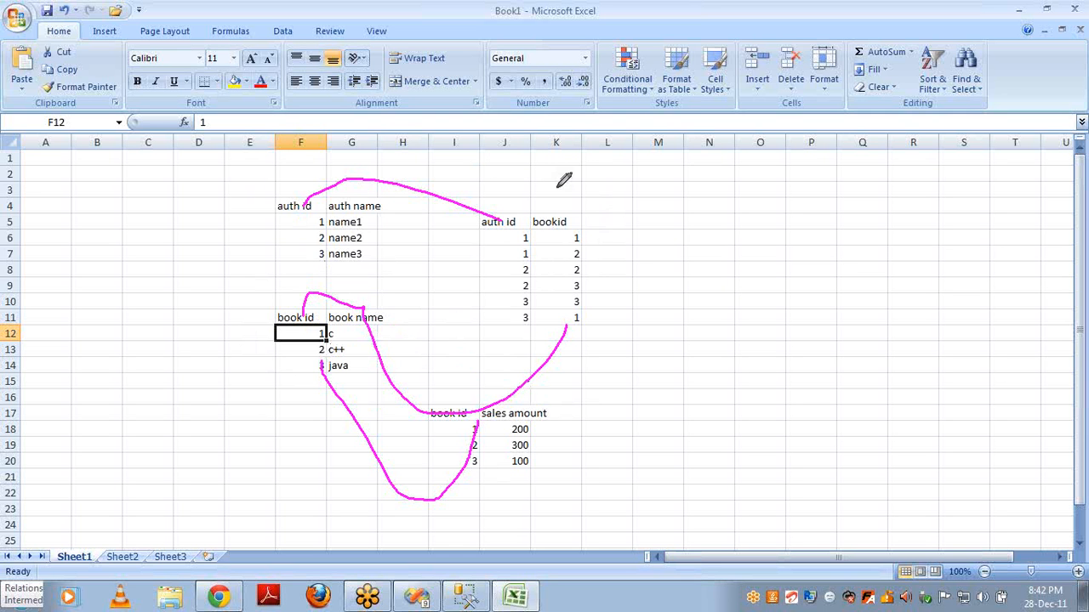
mouse_move(558, 187)
left_mouse_down()
mouse_move(474, 211)
mouse_move(511, 334)
mouse_move(541, 347)
mouse_move(614, 339)
mouse_move(606, 252)
mouse_move(568, 185)
mouse_move(543, 190)
left_mouse_up()
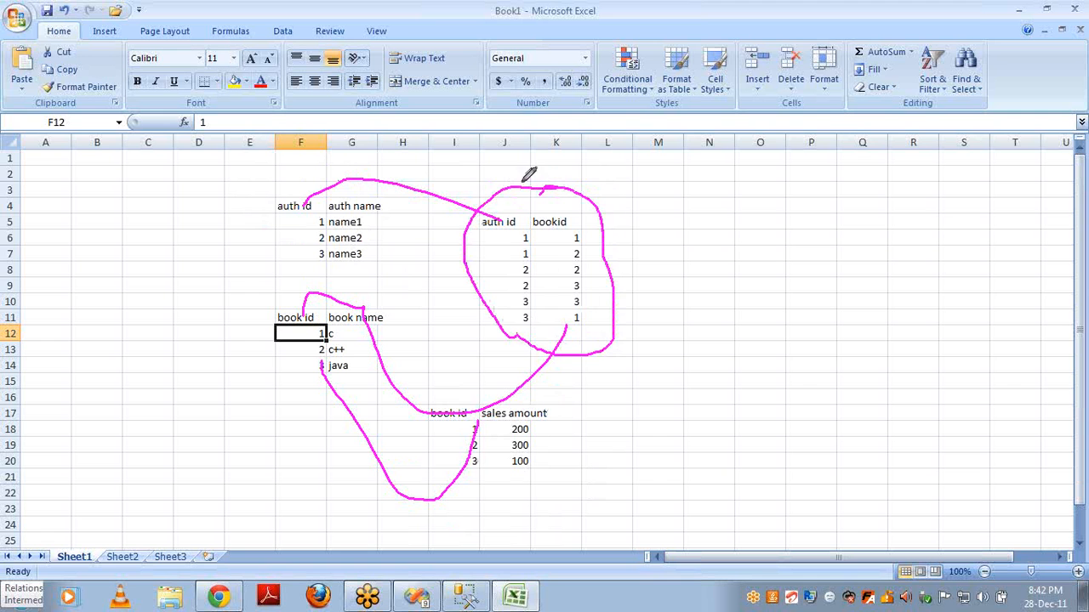
Switch back to Visual Studio and review the Authors to Sales relationship definition in the Cricket cube.
key("alt+Tab")
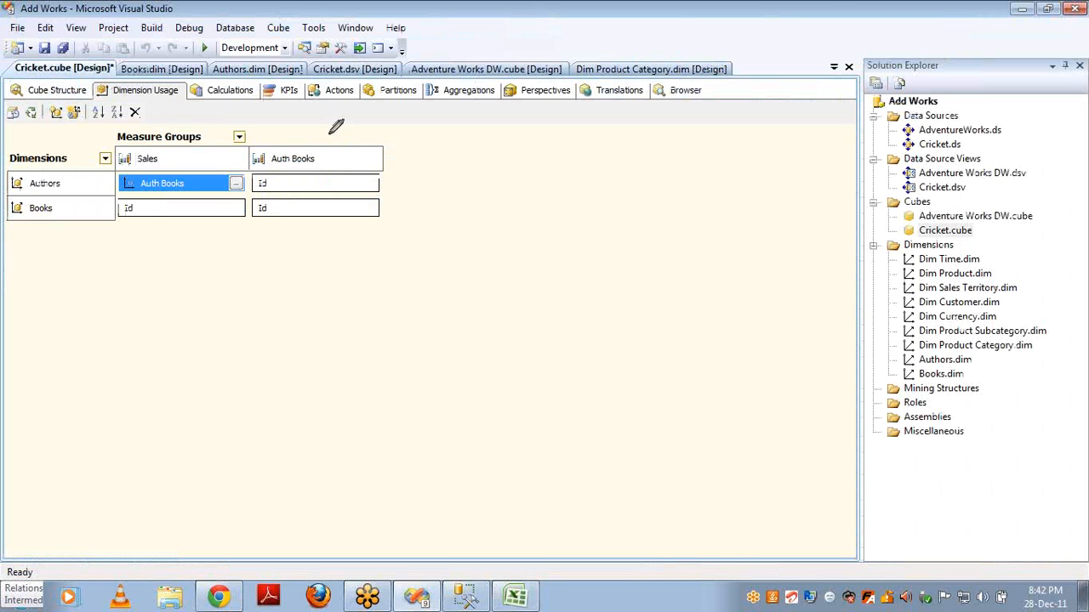
mouse_move(226, 163)
left_mouse_down()
mouse_move(127, 156)
mouse_move(136, 195)
mouse_move(243, 183)
mouse_move(193, 163)
left_mouse_up()
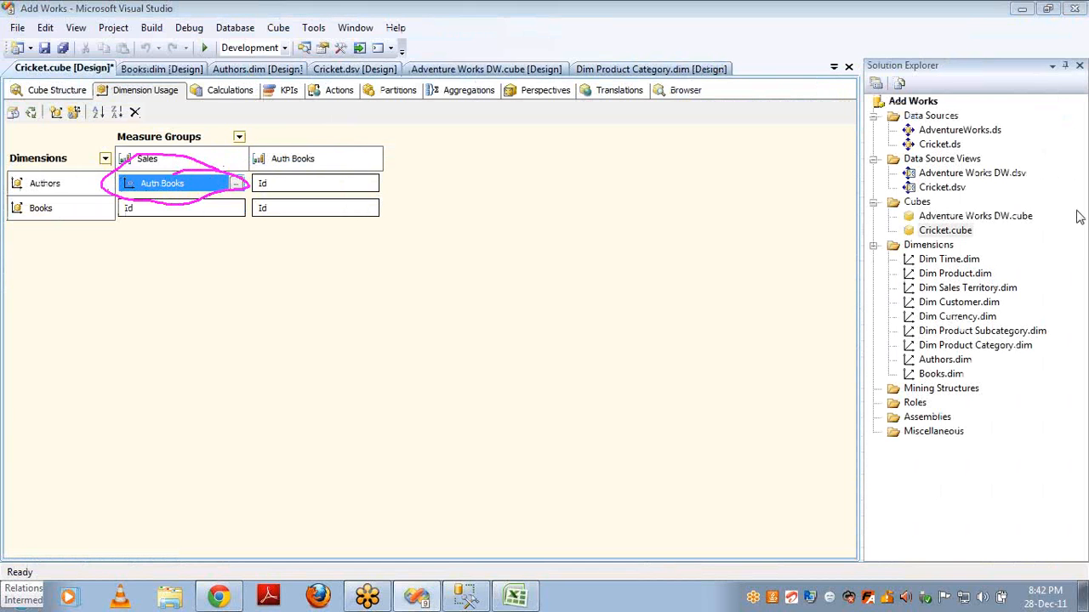
left_click(238, 184)
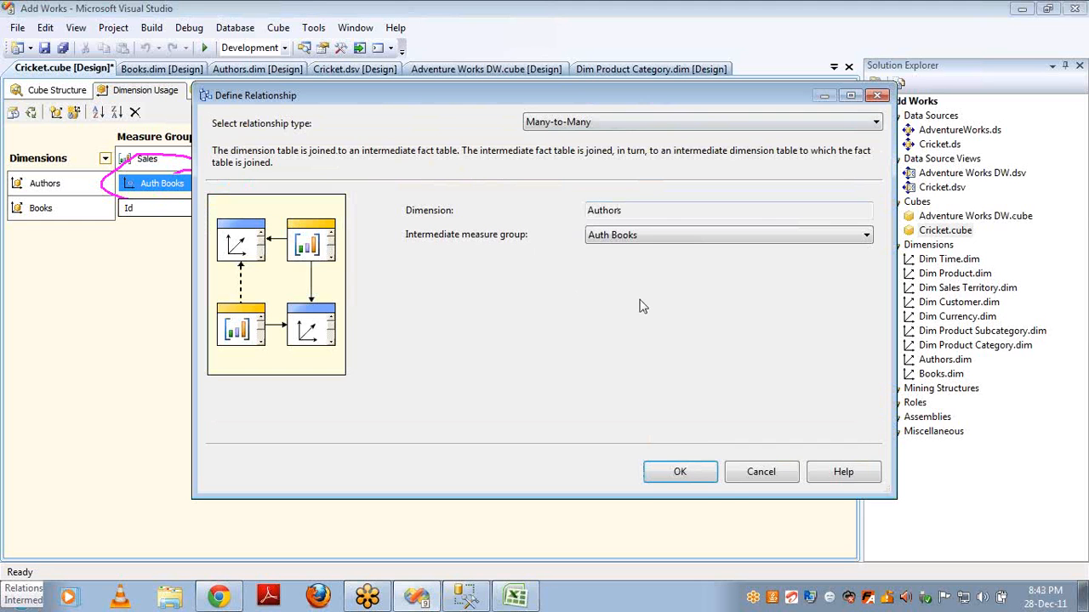
left_click(705, 474)
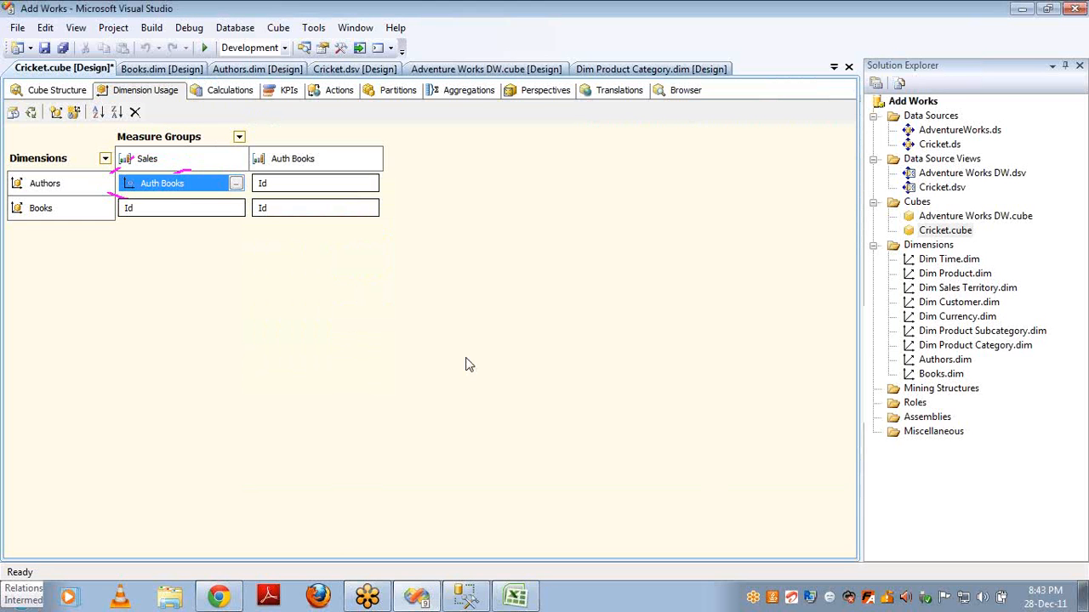
Build and deploy the project, run Process Full on the Cricket cube, and close the processing dialogs.
left_click(32, 114)
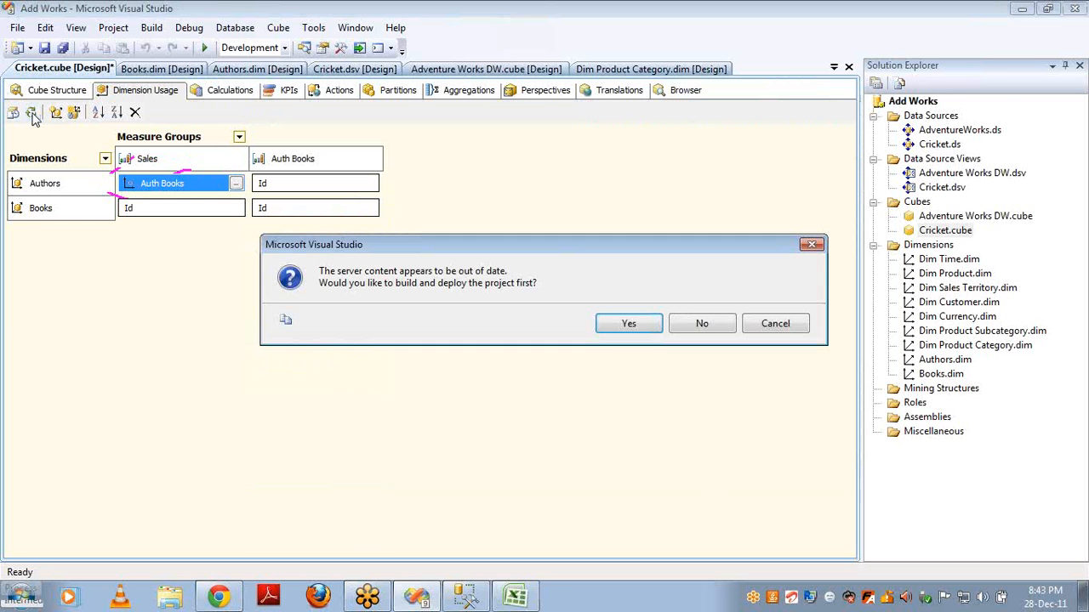
key("Return")
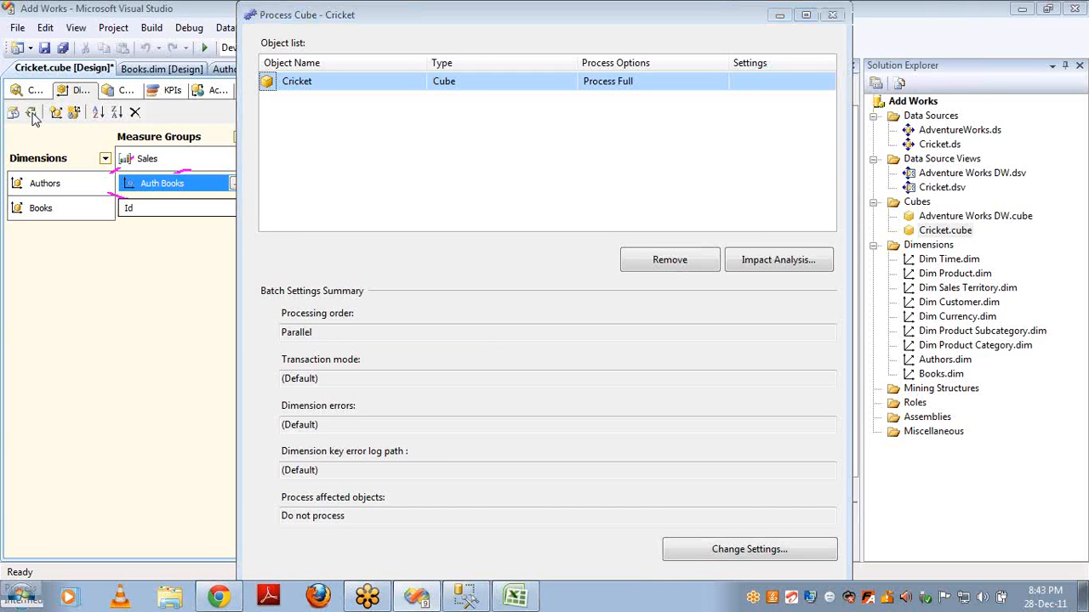
key("Return")
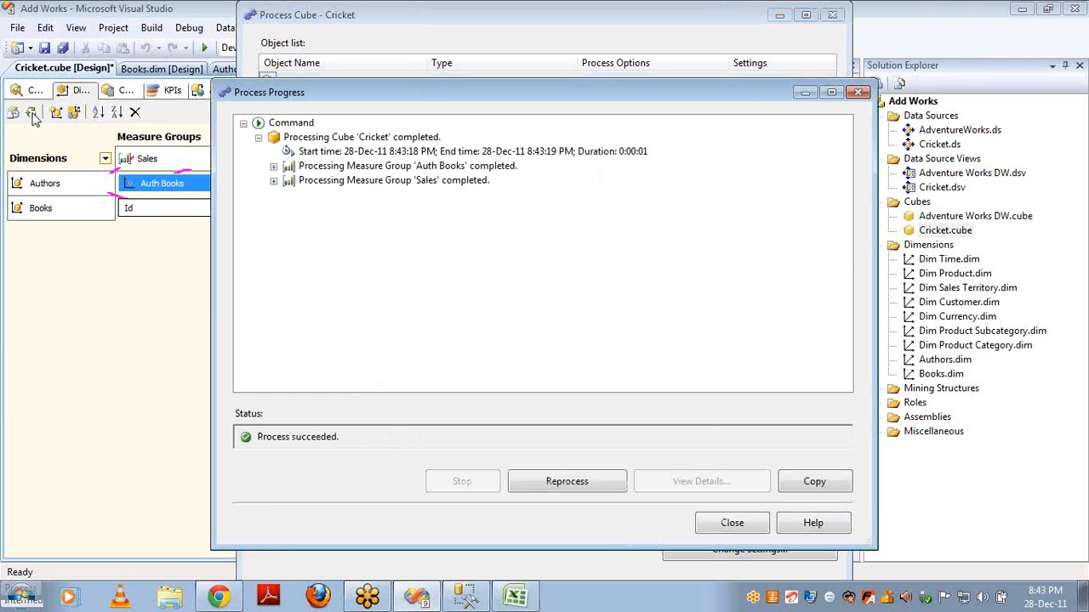
left_click(722, 527)
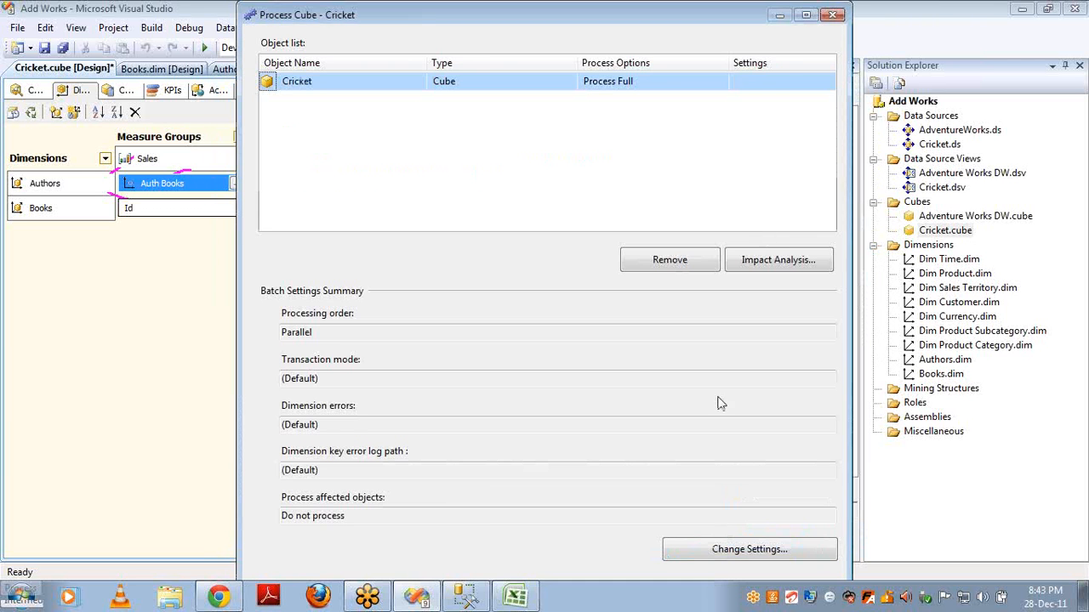
left_click(833, 14)
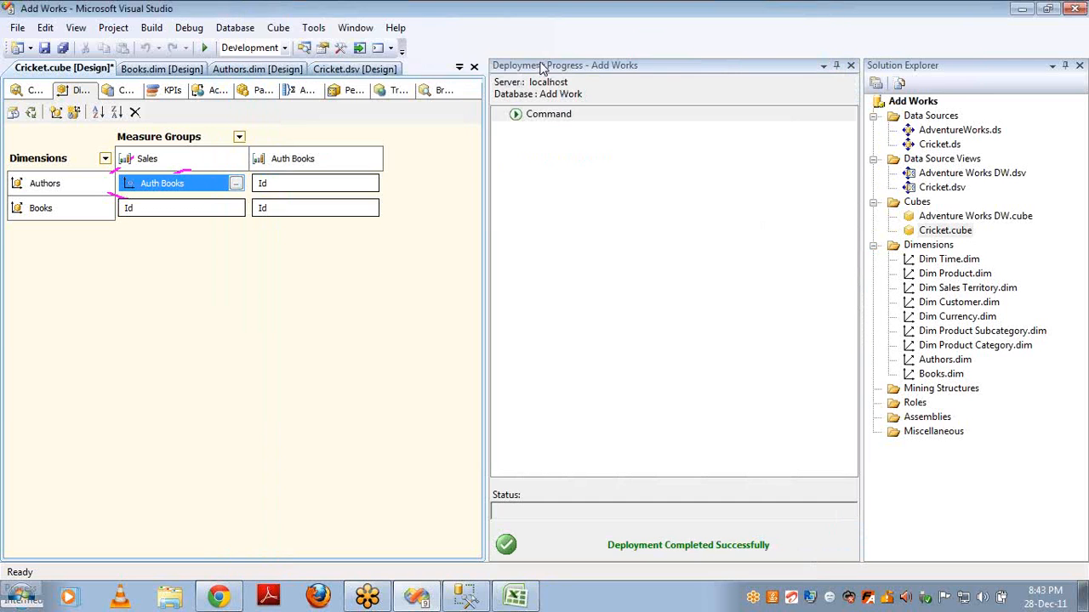
Reconnect the Cricket cube browser and show Amount by the Authors Id attribute instead of the Books Id.
left_click(444, 90)
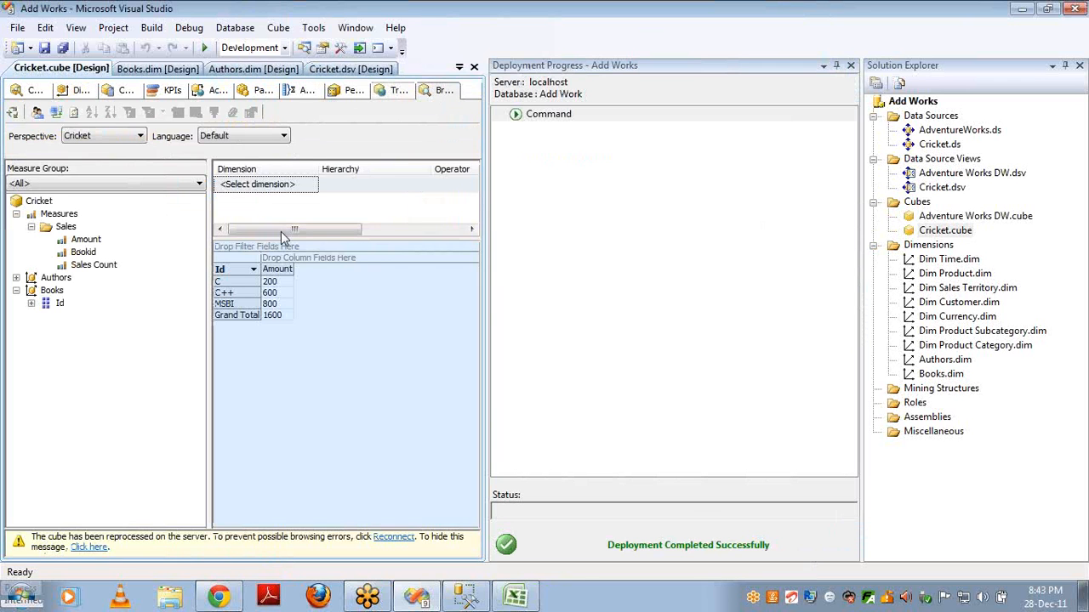
left_click(850, 65)
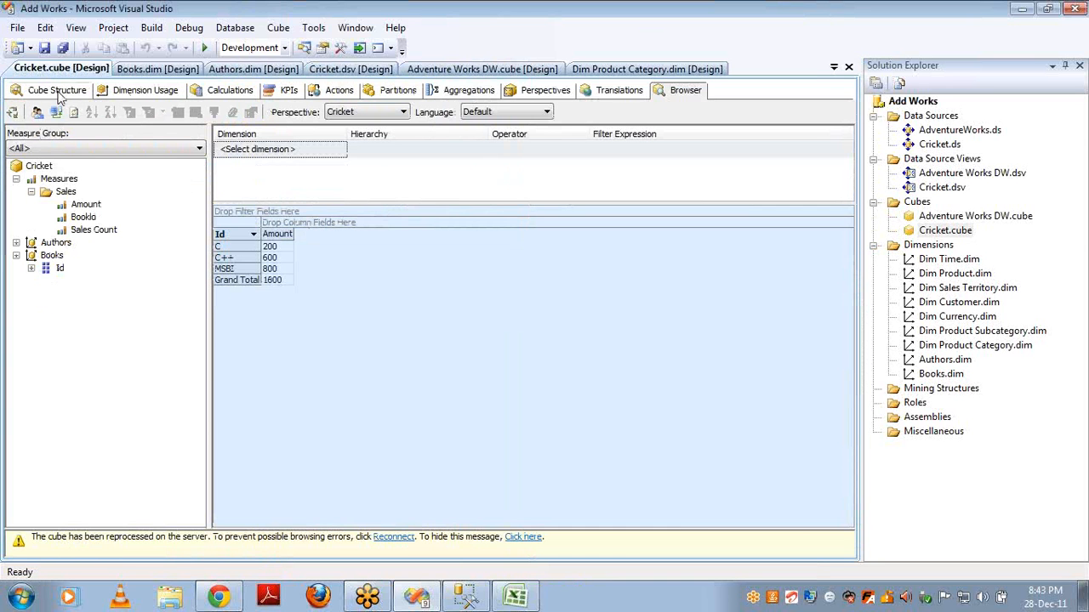
left_click(56, 111)
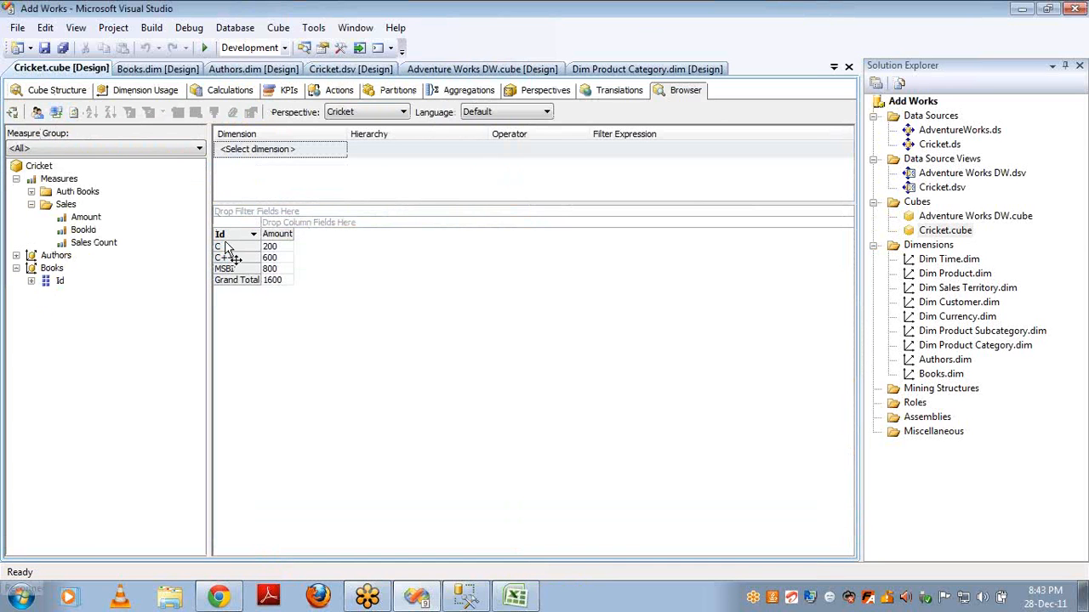
left_click_drag(225, 246, 218, 288)
left_click(16, 255)
left_click(60, 268)
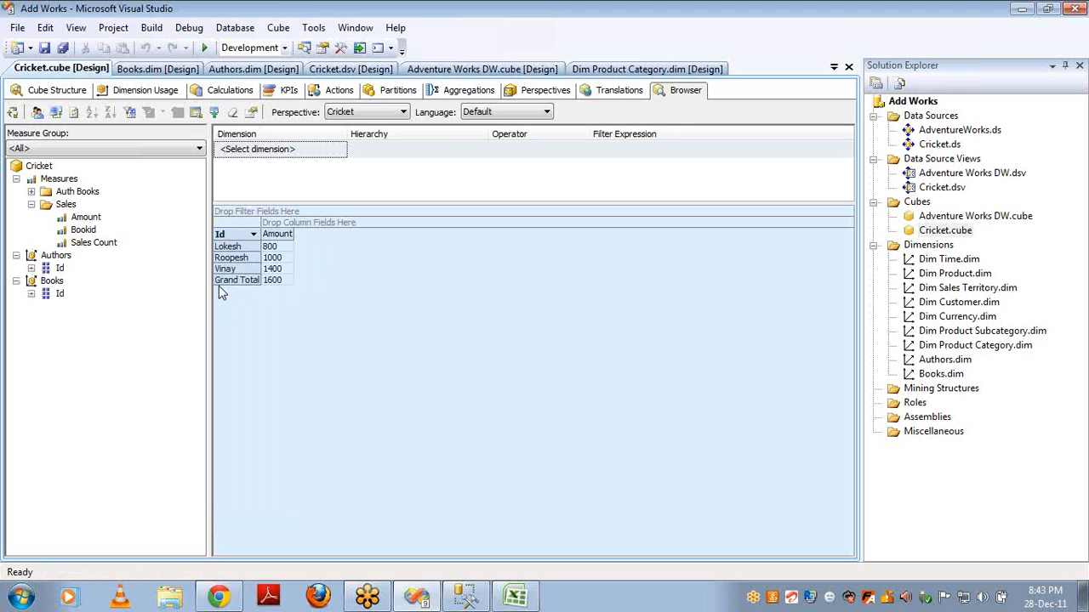
Switch to SQL Server Management Studio and trace author id 2 through its authid rows in the Auth_Books results.
key("alt+Tab")
key("alt+Tab")
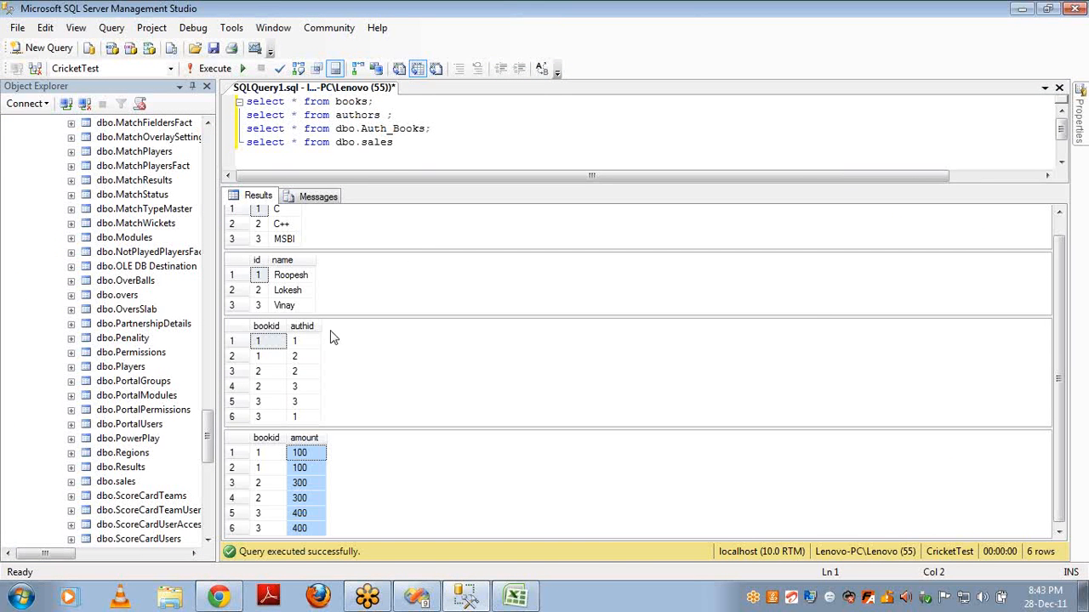
left_click(260, 292)
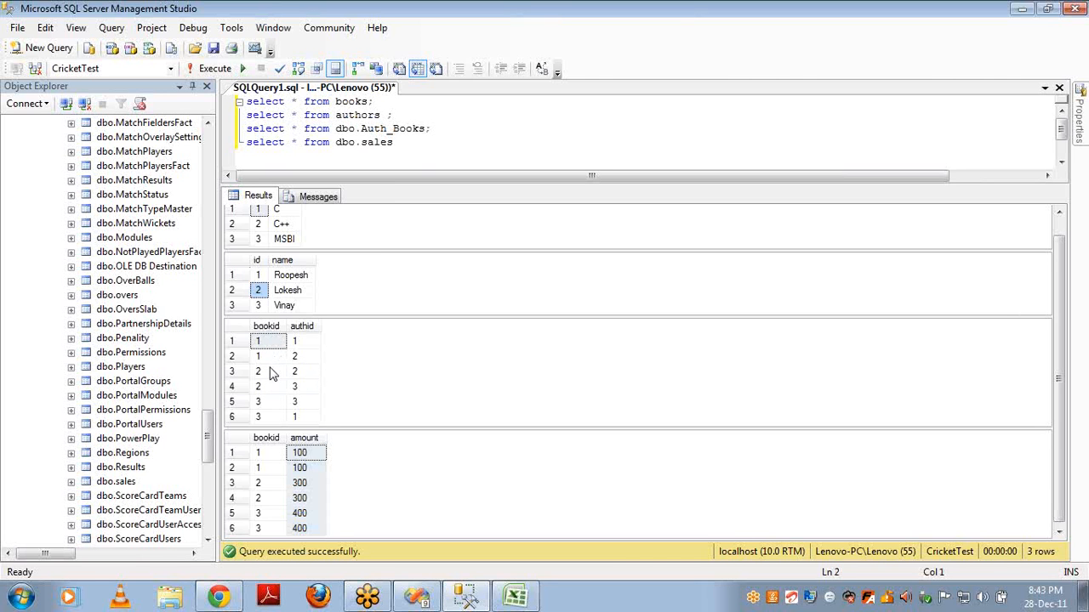
left_click(303, 360)
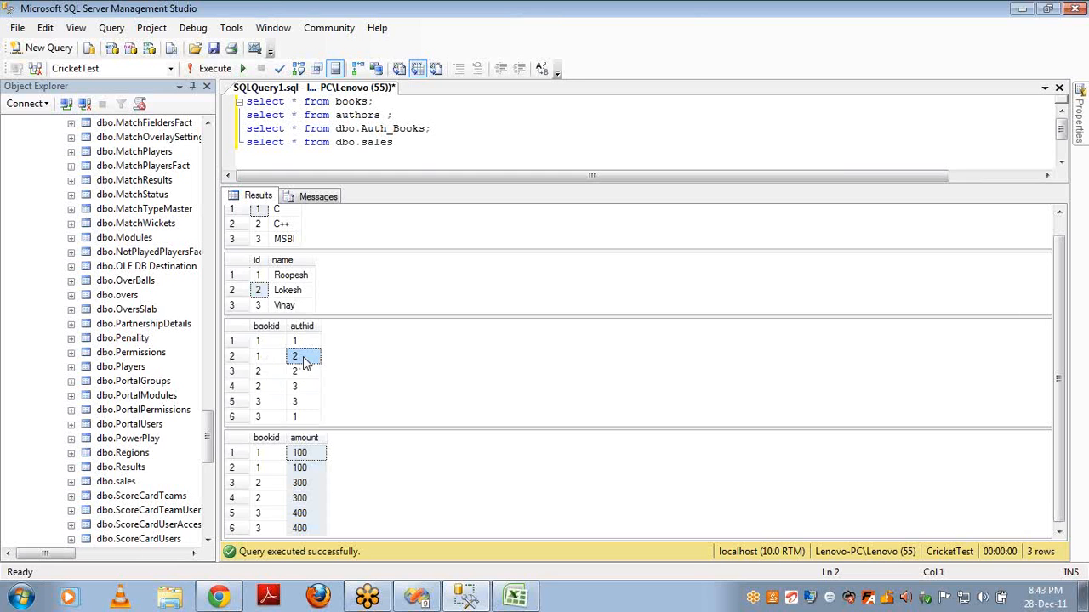
left_click_drag(306, 362, 302, 372)
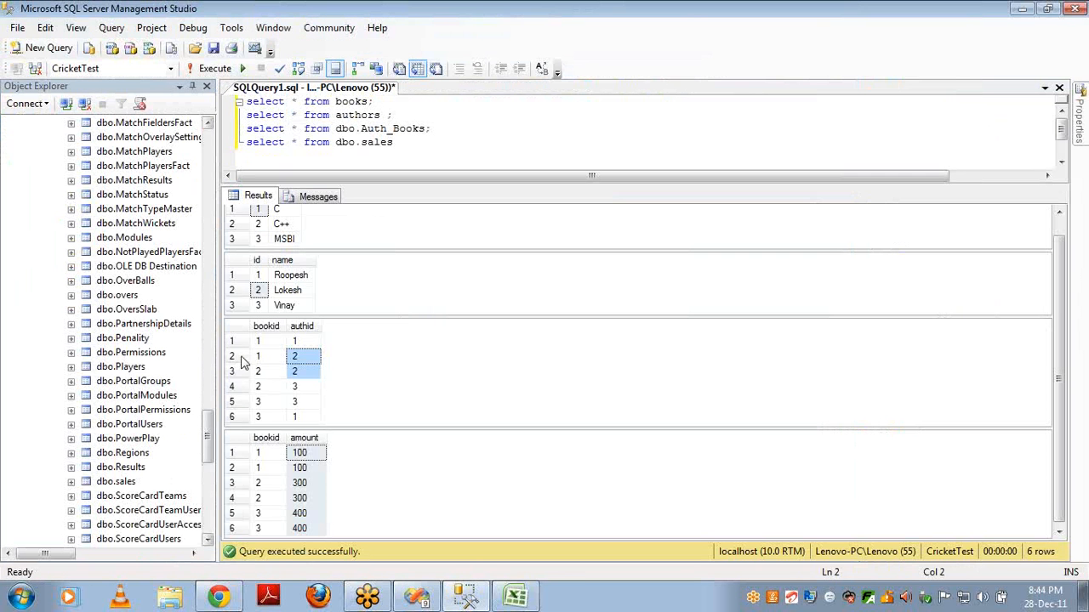
Trace author id 1 from authors through Auth_Books to the sales amounts and compare with the cube browser in Visual Studio.
left_click(287, 278)
left_click(259, 278)
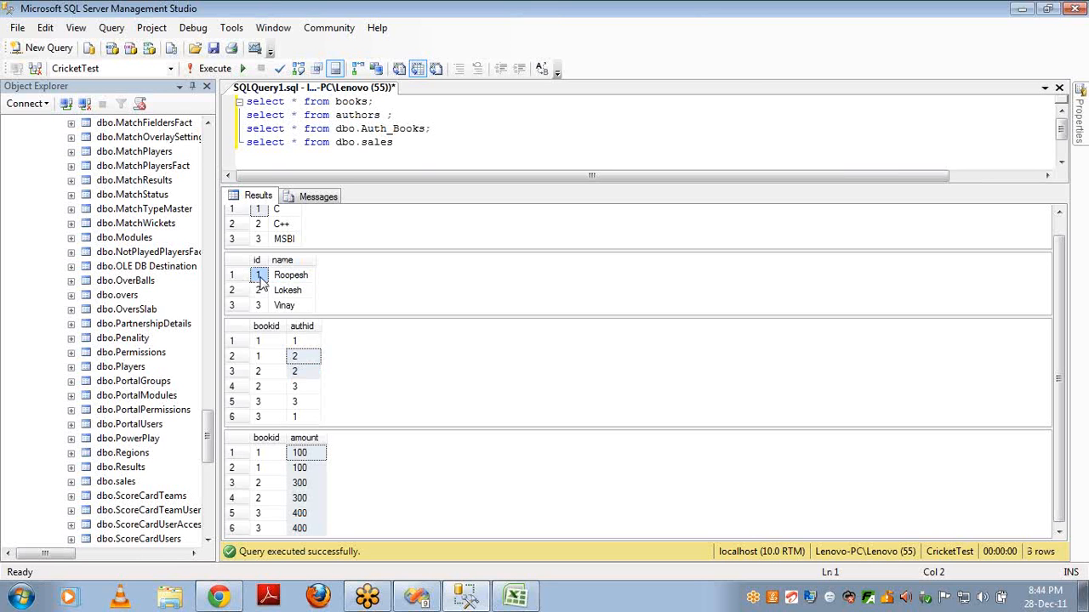
left_click(314, 341)
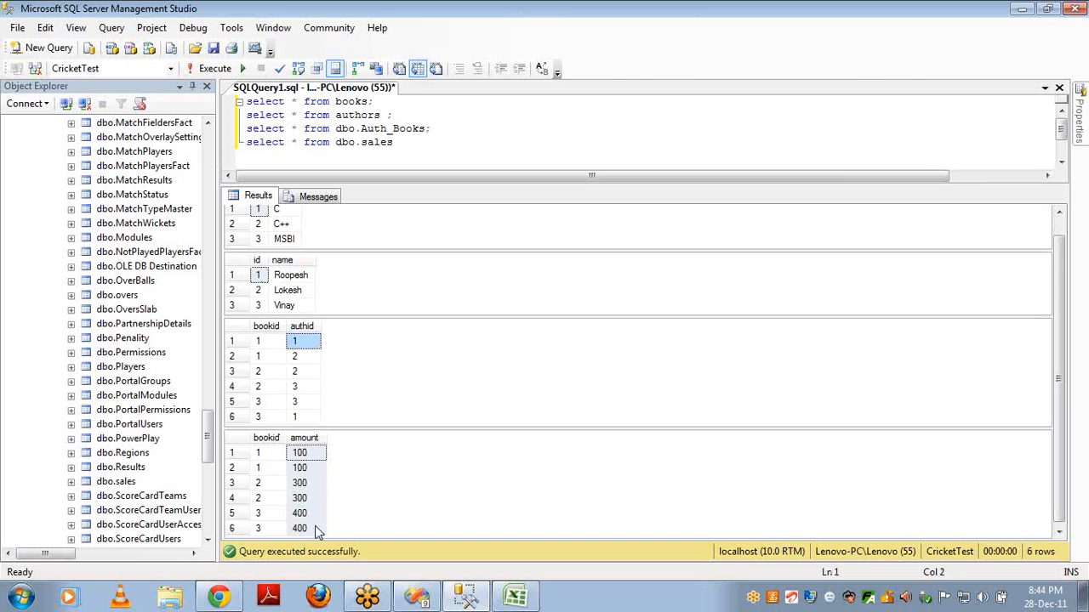
key("alt+Tab")
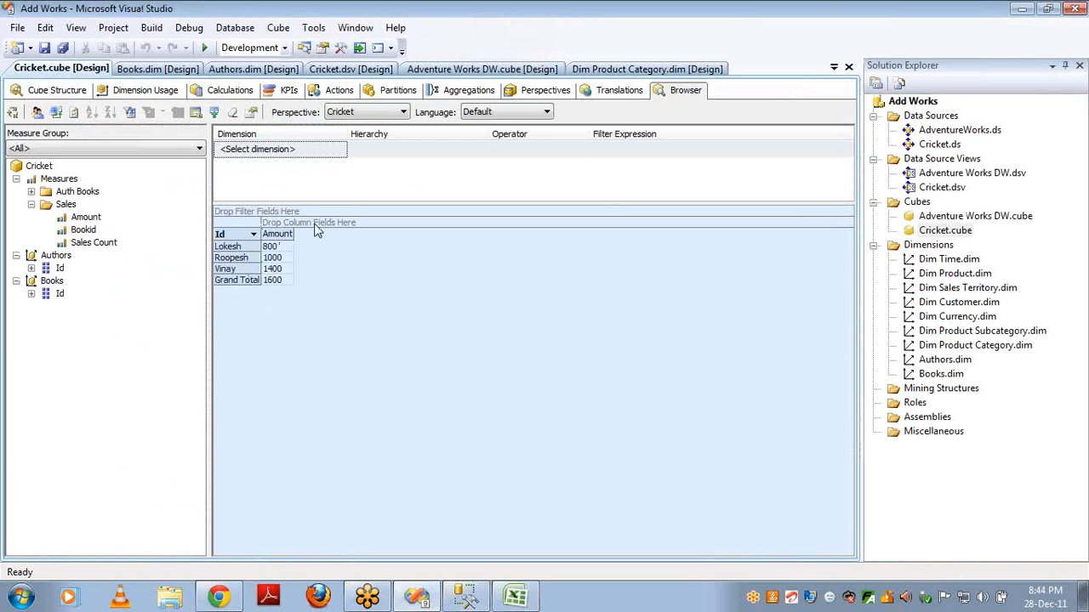
Return to the query results, trace author id 3's books to their sales amounts, and check them against the cube browser.
key("alt+Tab")
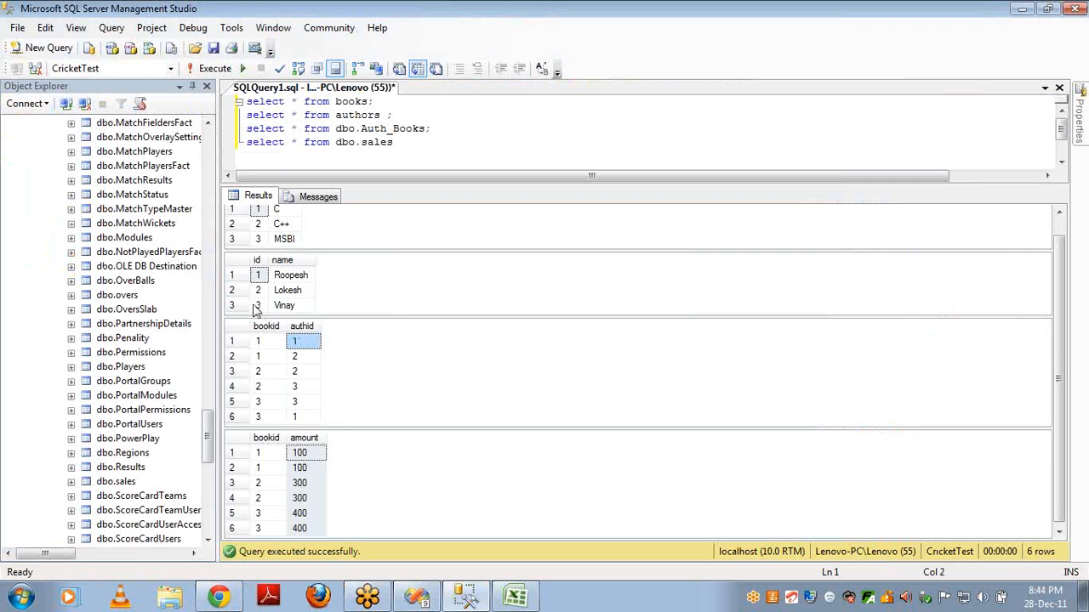
left_click(270, 402)
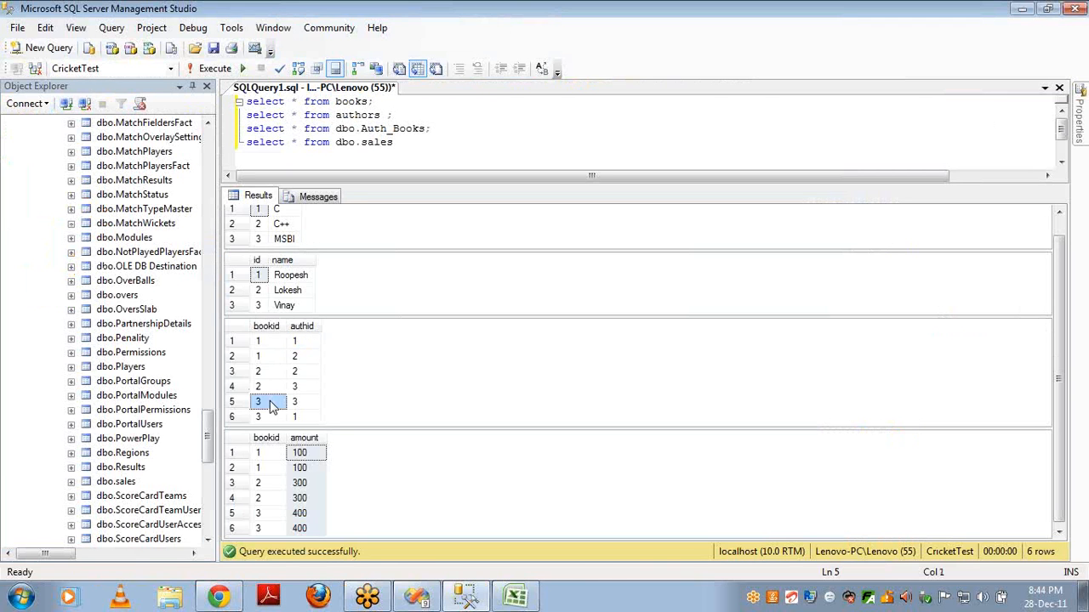
left_click(265, 388)
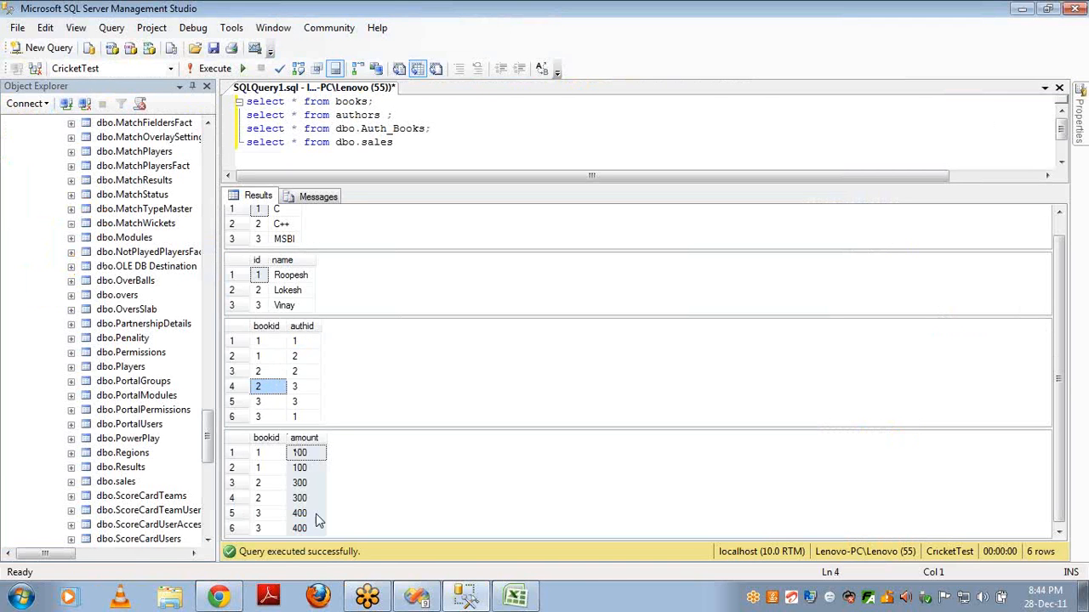
left_click(303, 527)
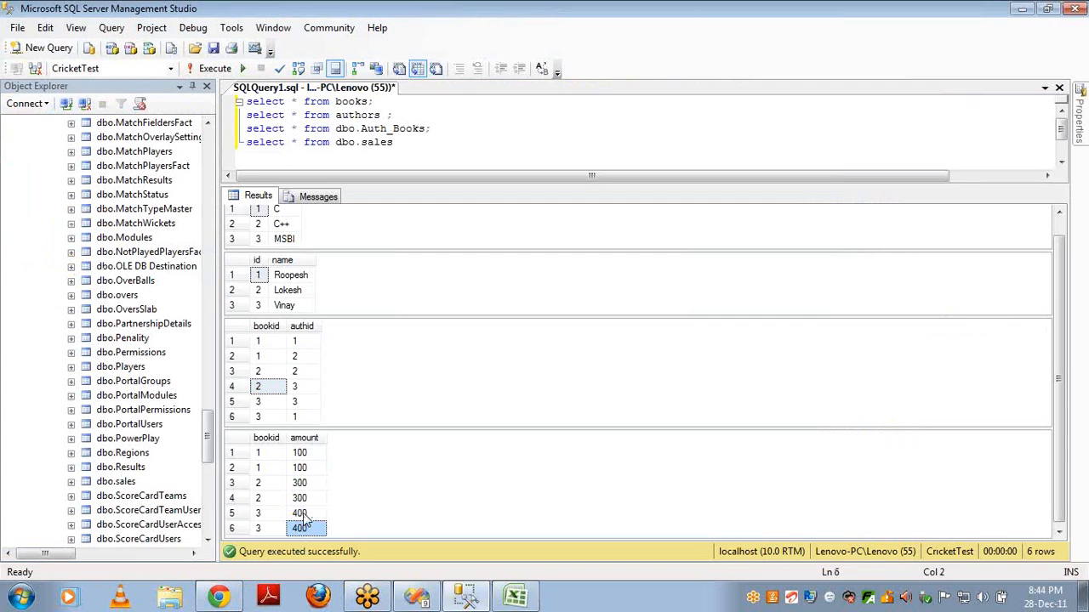
left_click(303, 514)
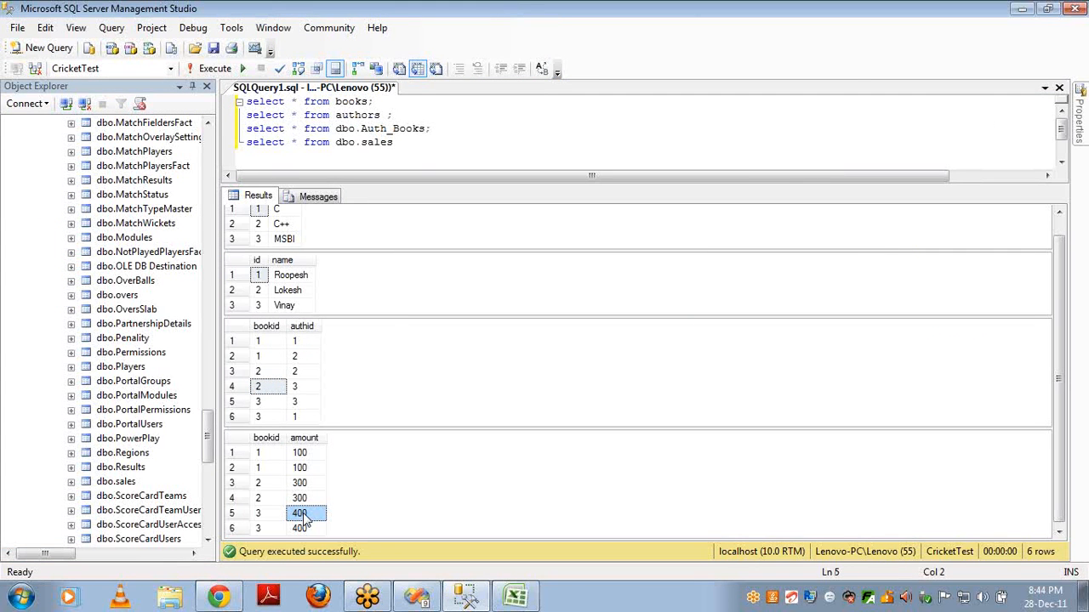
key("alt+Tab")
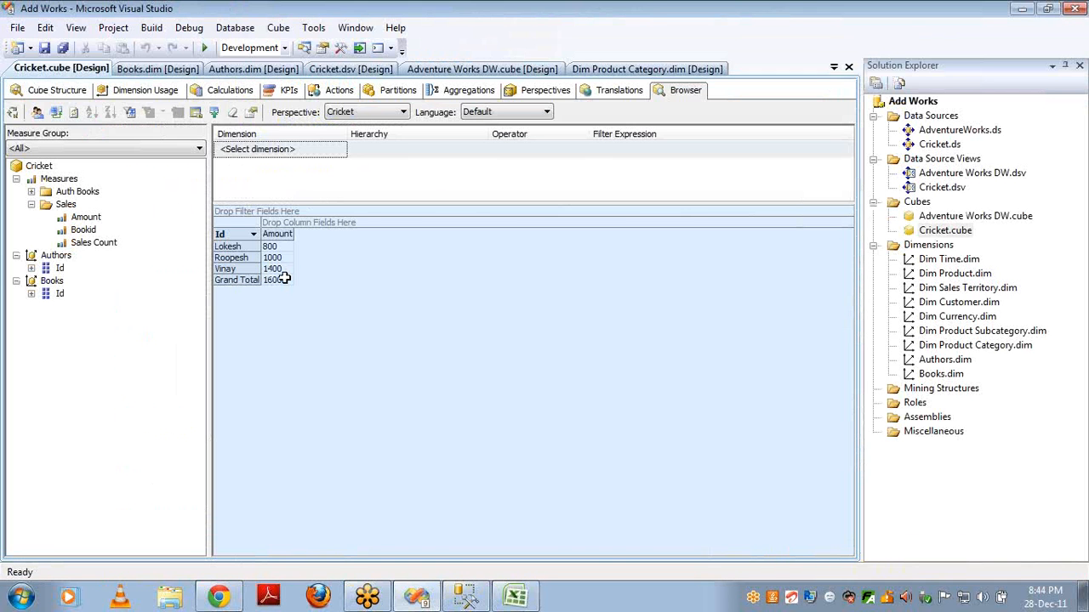
mouse_move(284, 279)
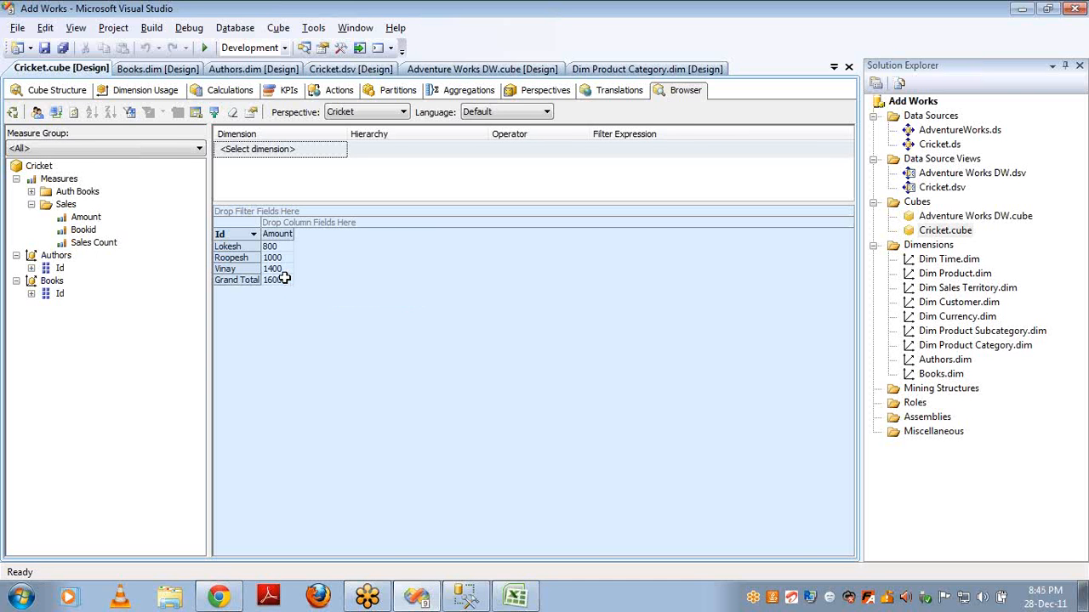
Switch to Excel and trace the links from the authors' auth id through the auth id and bookid table to books and sales.
key("alt+Tab")
key("alt+Tab")
key("alt+Tab")
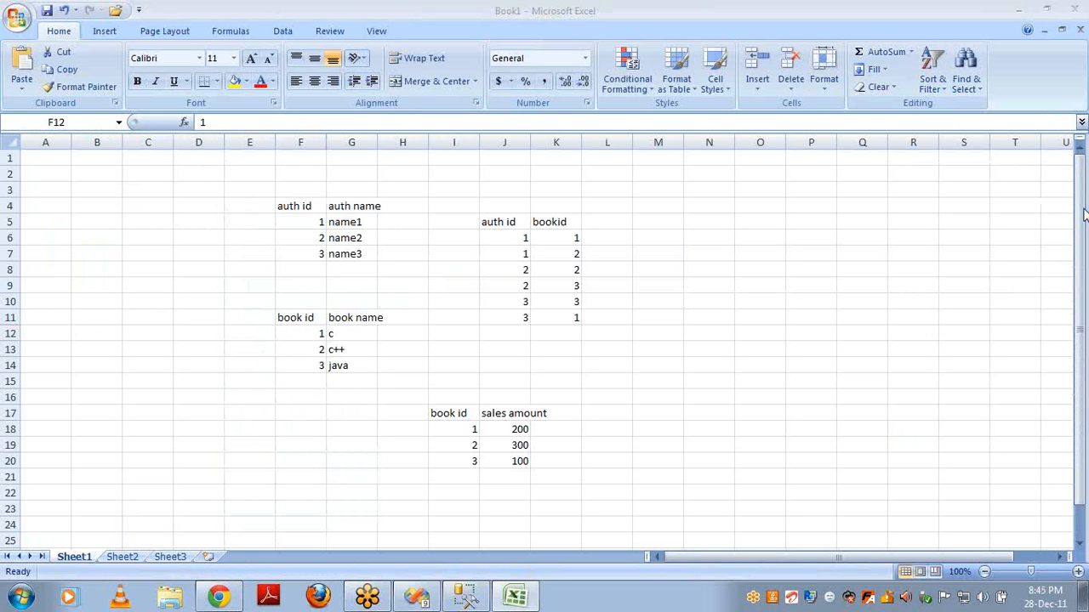
left_click(972, 238)
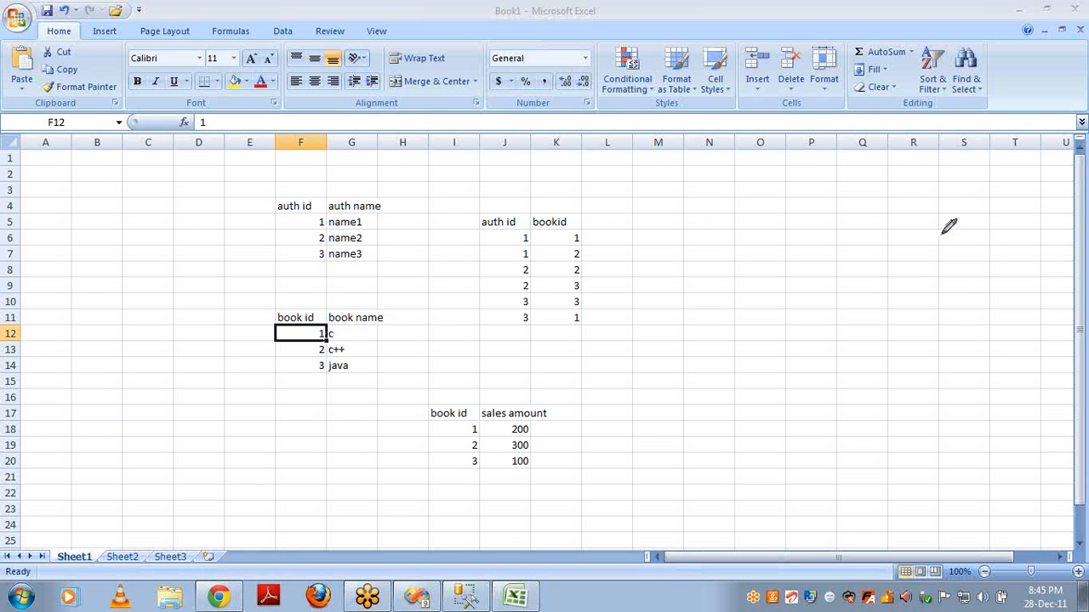
right_click(296, 208)
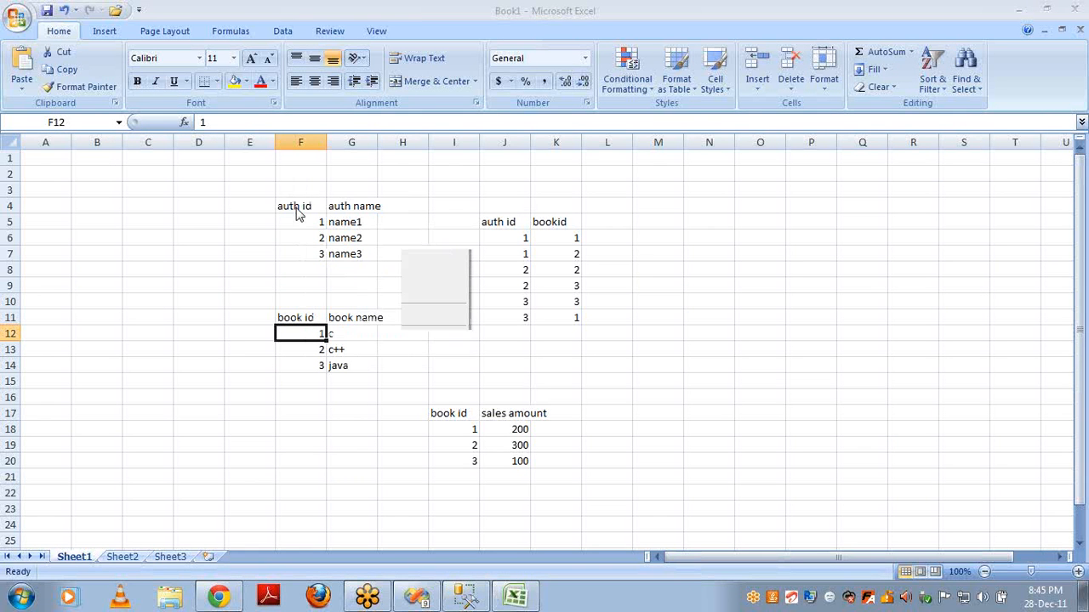
key("Escape")
key("Escape")
mouse_move(304, 205)
left_mouse_down()
mouse_move(432, 148)
mouse_move(320, 197)
left_mouse_up()
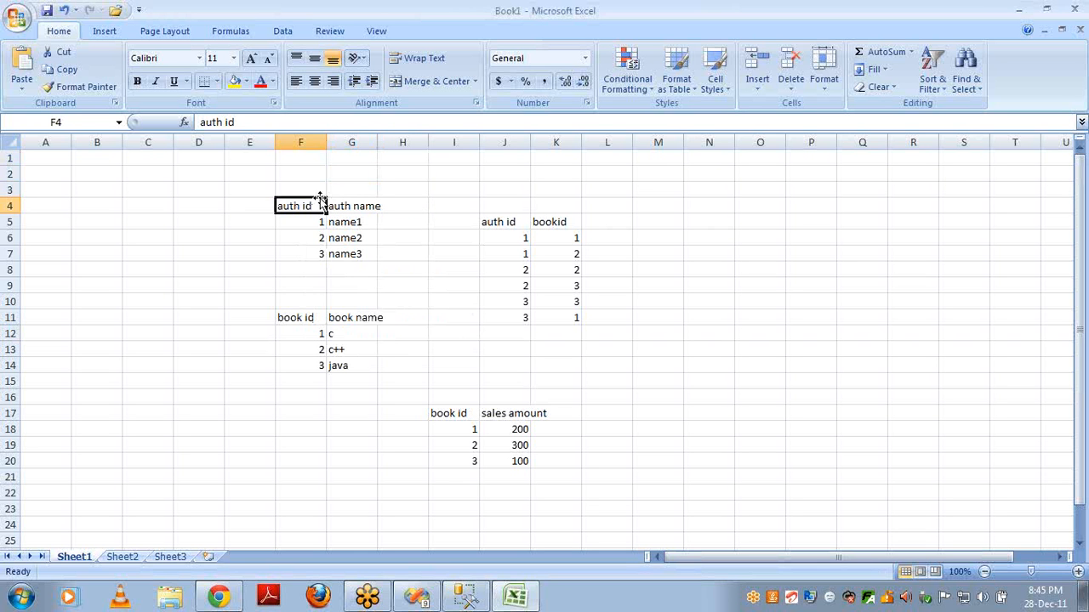
left_click(1072, 212)
left_click(1013, 245)
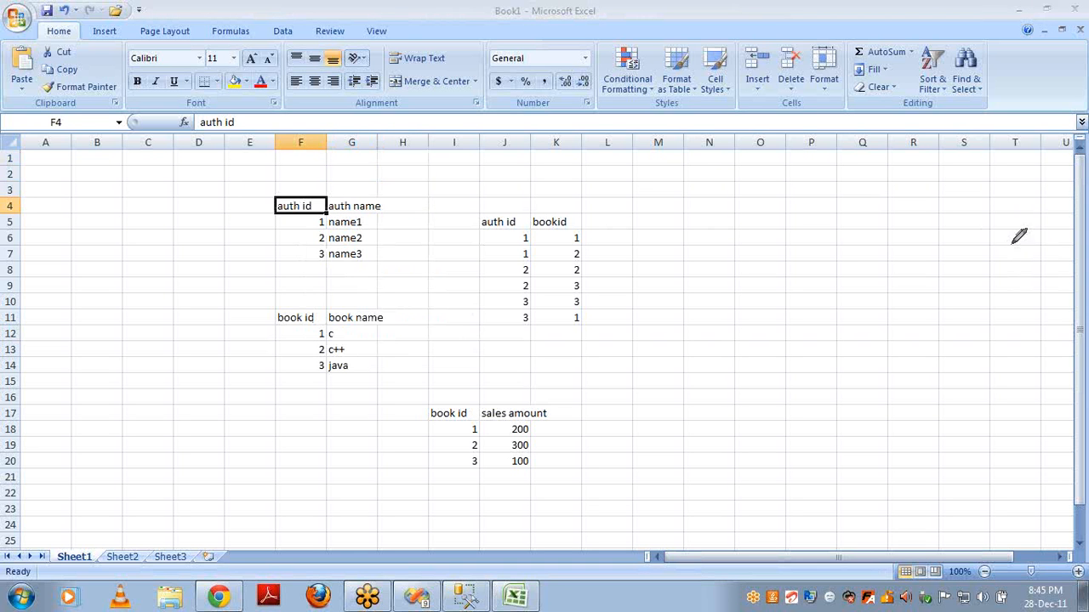
mouse_move(325, 208)
left_mouse_down()
mouse_move(446, 163)
mouse_move(499, 219)
left_mouse_up()
mouse_move(566, 198)
left_mouse_down()
mouse_move(582, 329)
mouse_move(570, 174)
mouse_move(545, 185)
left_mouse_up()
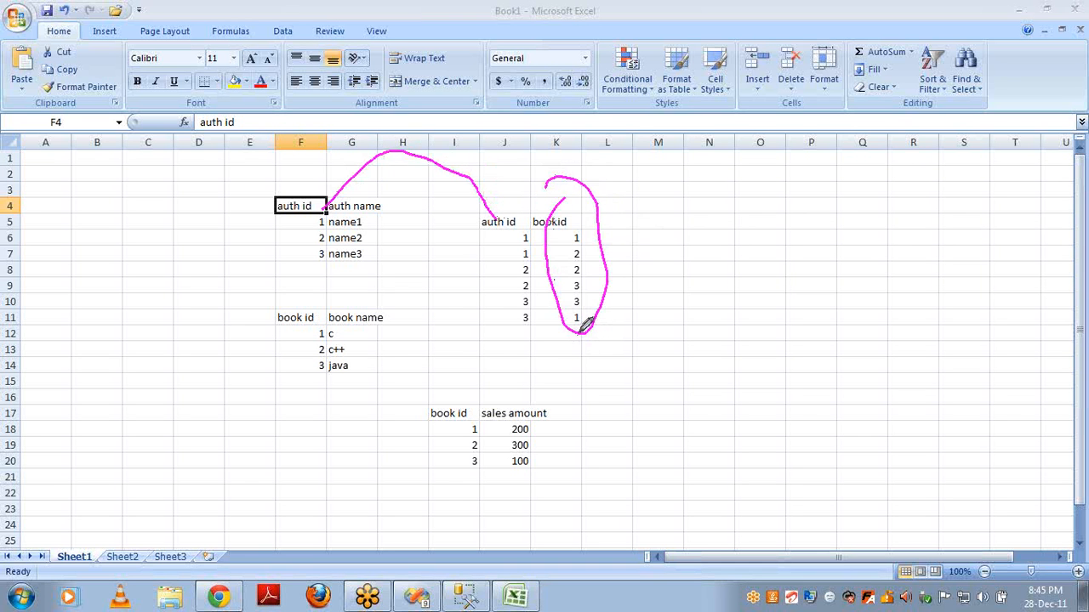
mouse_move(582, 331)
left_mouse_down()
mouse_move(484, 338)
mouse_move(318, 296)
mouse_move(316, 318)
left_mouse_up()
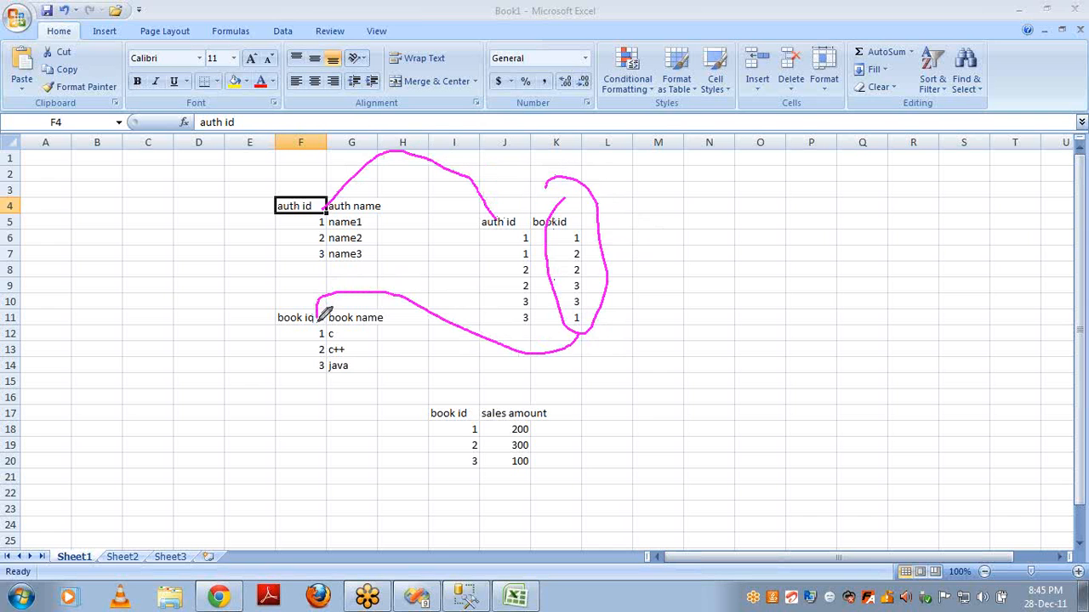
mouse_move(319, 382)
left_mouse_down()
mouse_move(460, 493)
mouse_move(477, 459)
mouse_move(479, 480)
left_mouse_up()
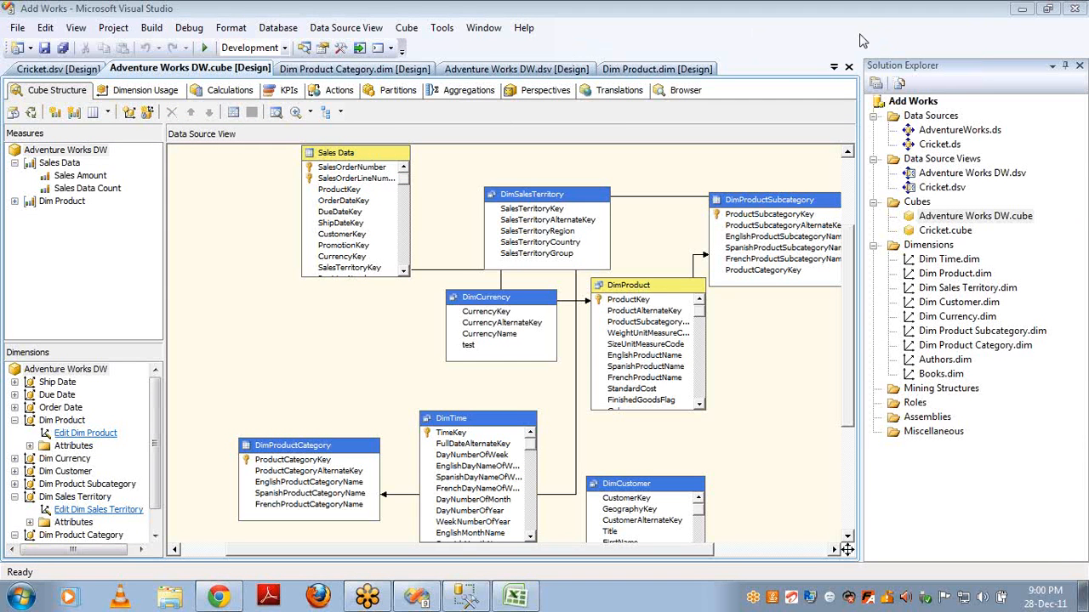
Look through the Calculations, Actions, Partitions and Aggregations designs of the Adventure Works DW cube.
left_click(227, 92)
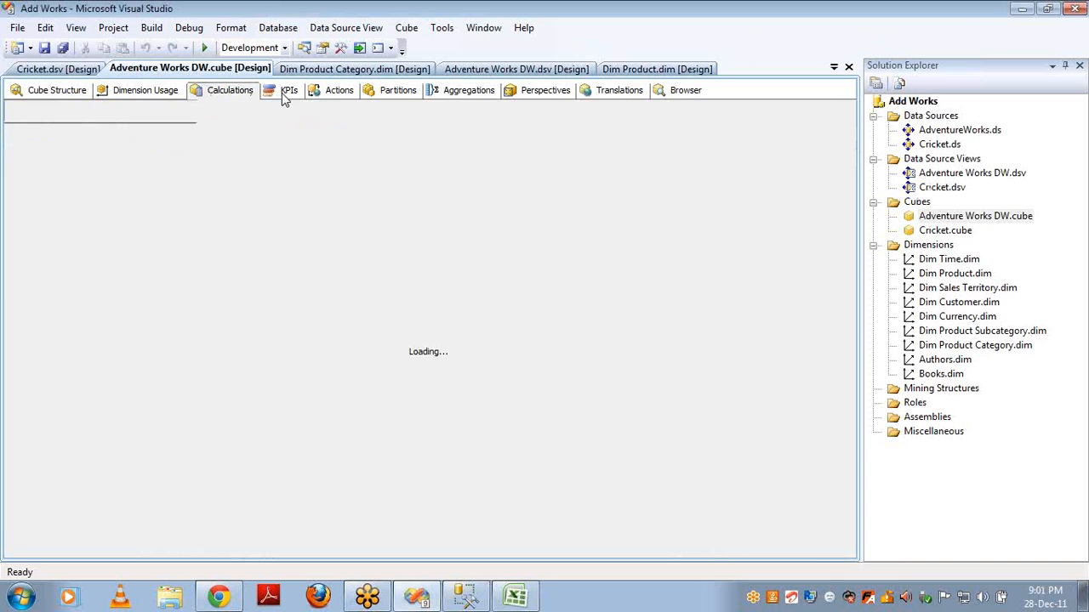
left_click(323, 93)
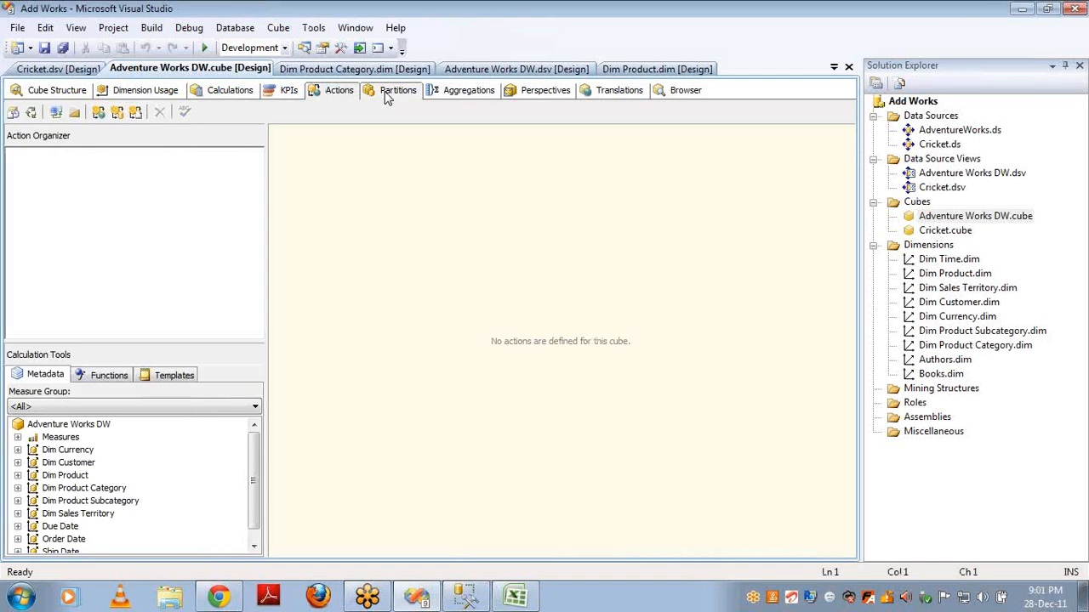
left_click(387, 95)
left_click(457, 98)
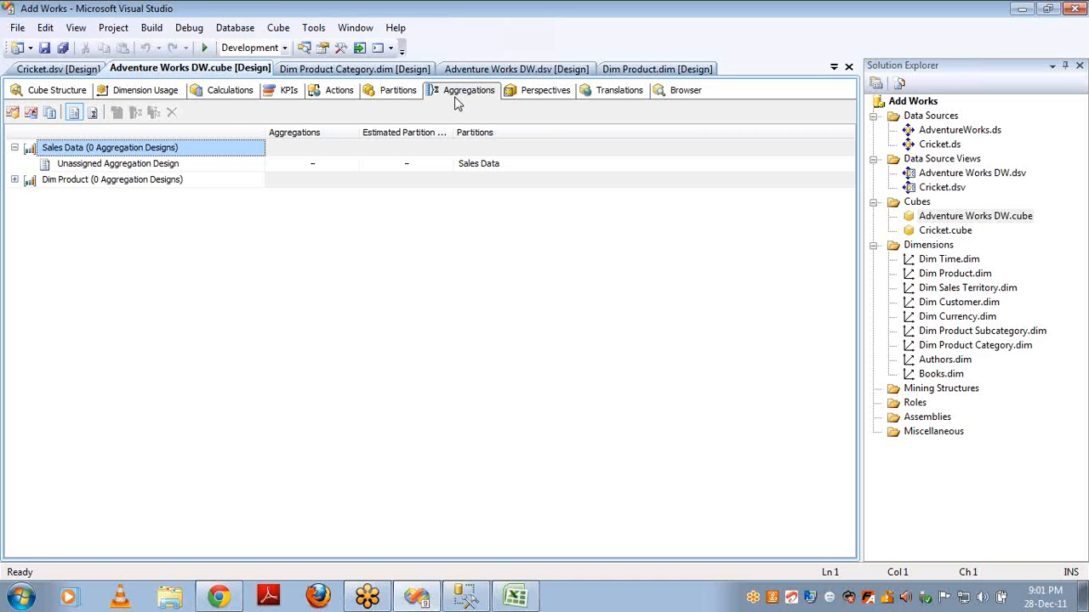
Compare the Adventure Works DW measure groups with their partitions, expanding the Dim Product partition list.
left_click(395, 95)
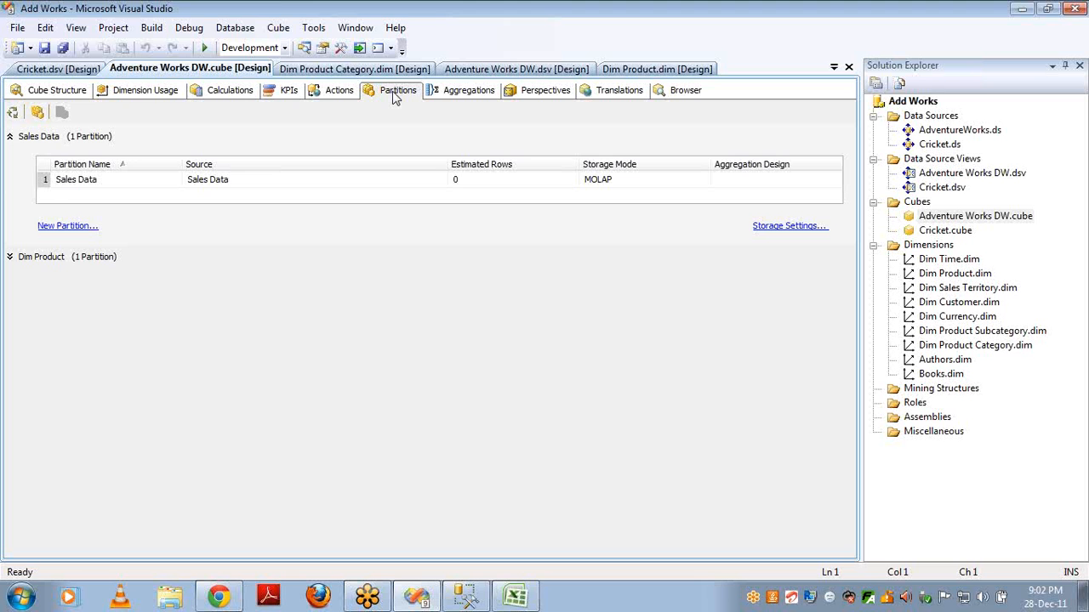
left_click(68, 96)
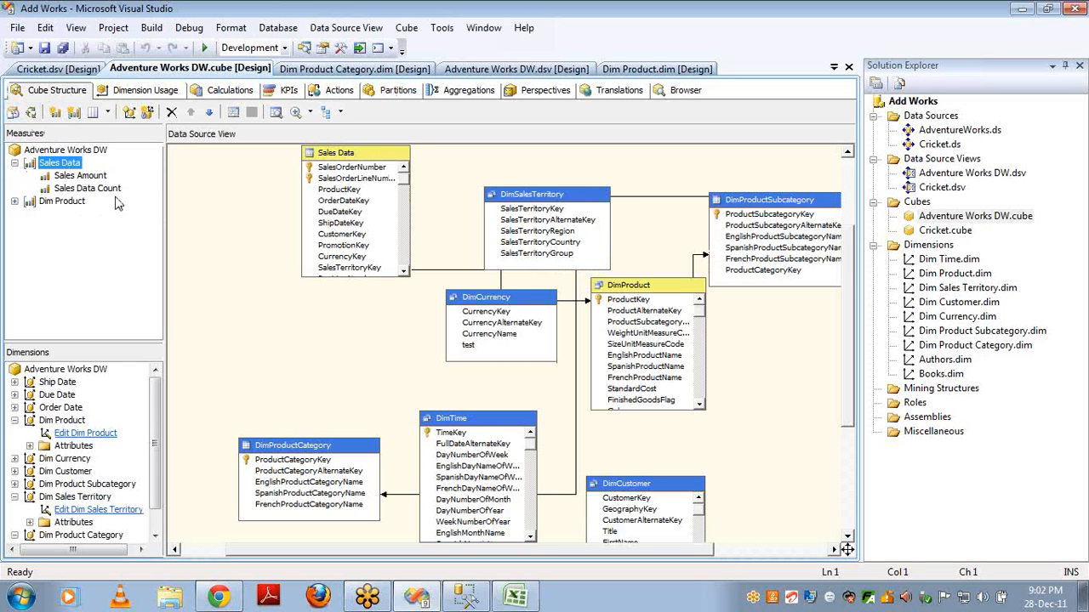
left_click(399, 91)
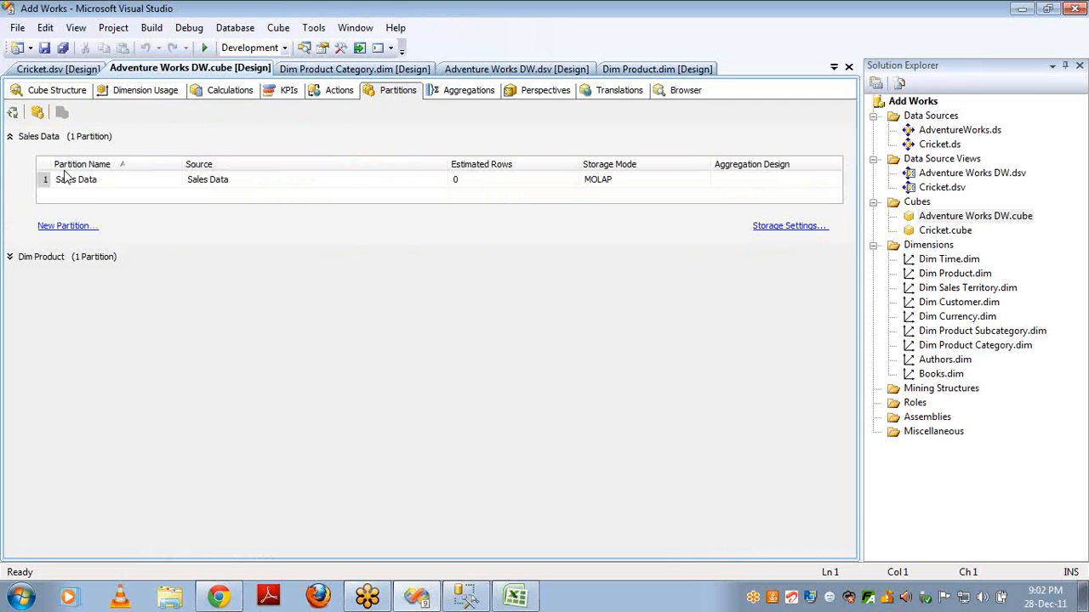
left_click(10, 257)
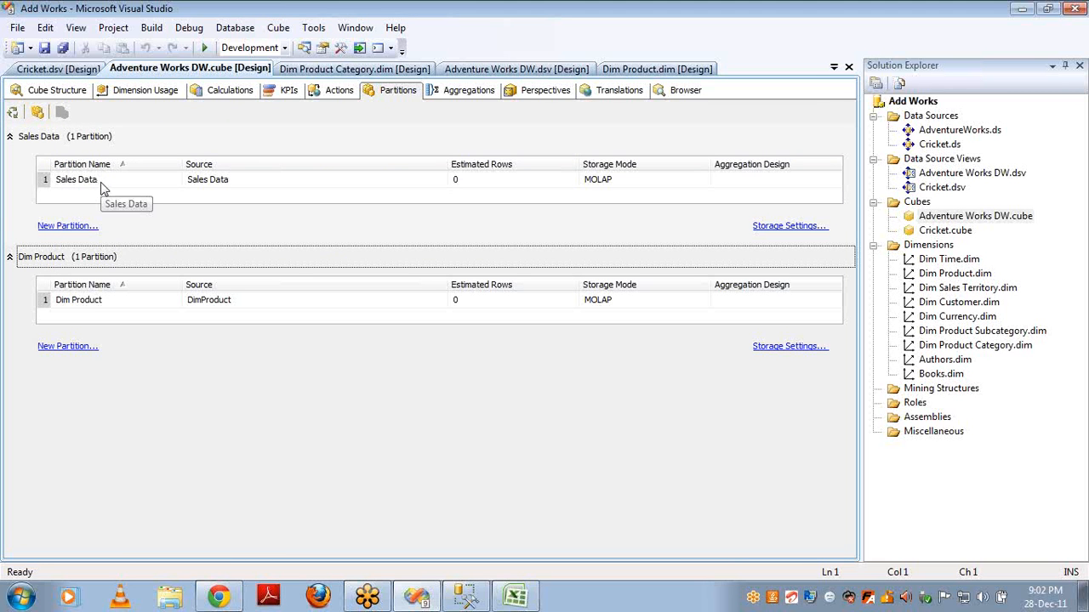
Examine the partition source bindings of the Sales Data and Dim Product partitions, cancelling each dialog without changes.
left_click(432, 185)
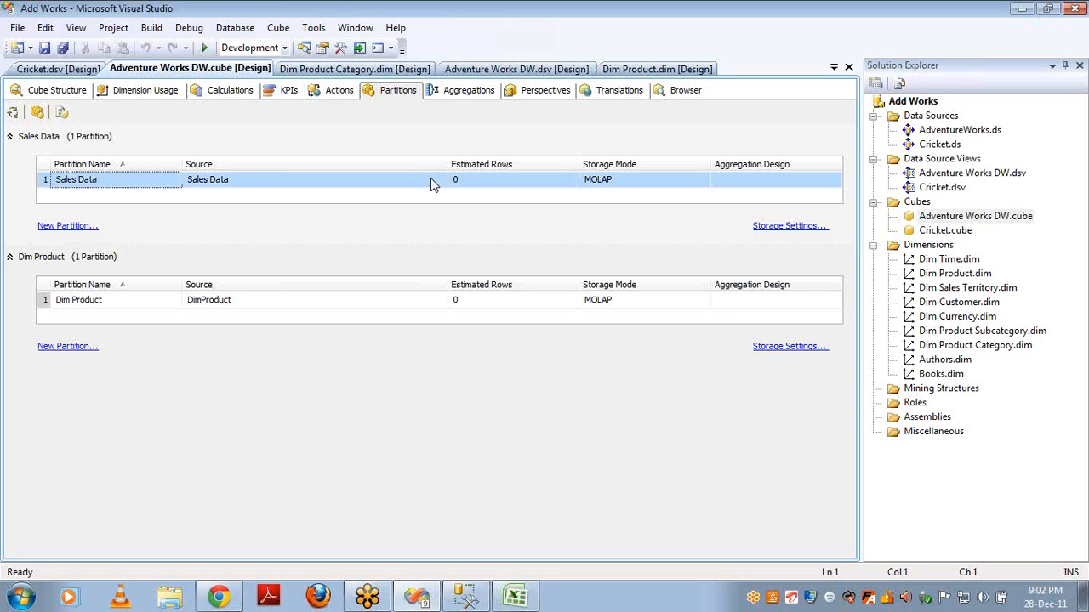
left_click(432, 185)
left_click(437, 185)
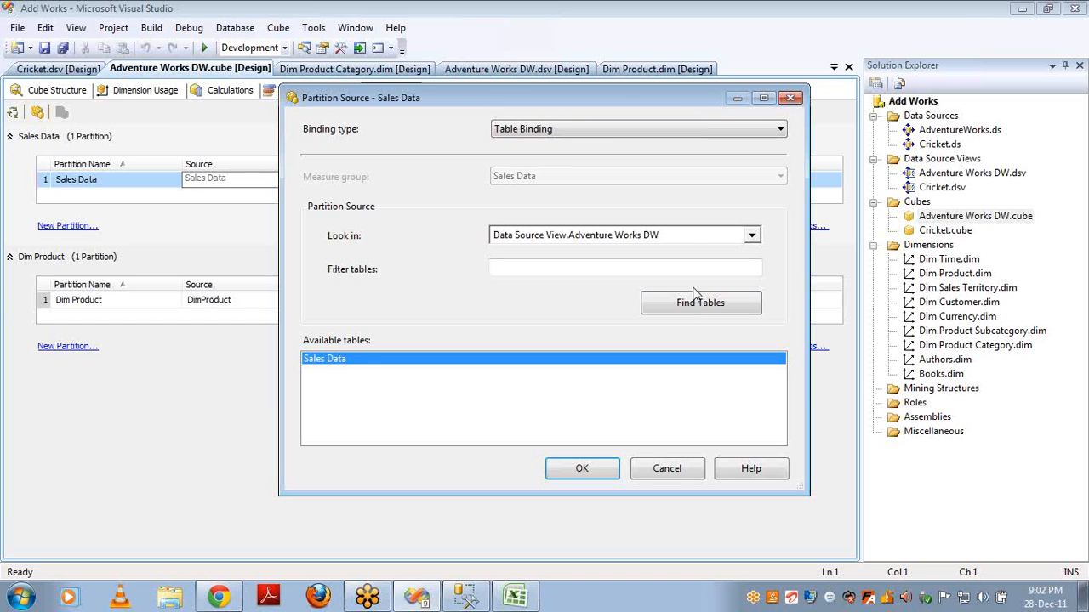
left_click(674, 471)
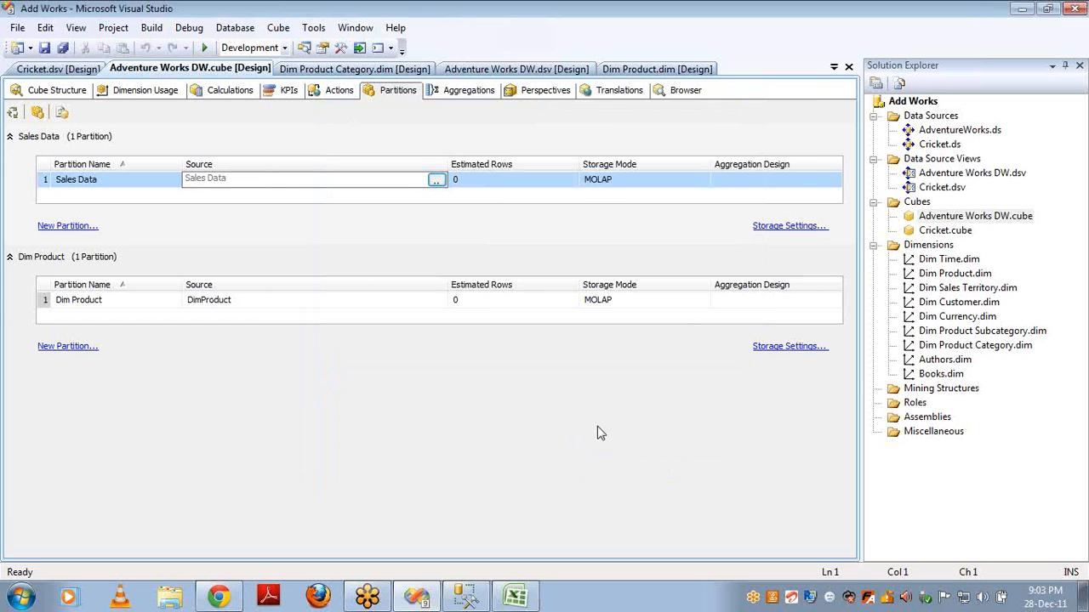
left_click(440, 302)
left_click(437, 302)
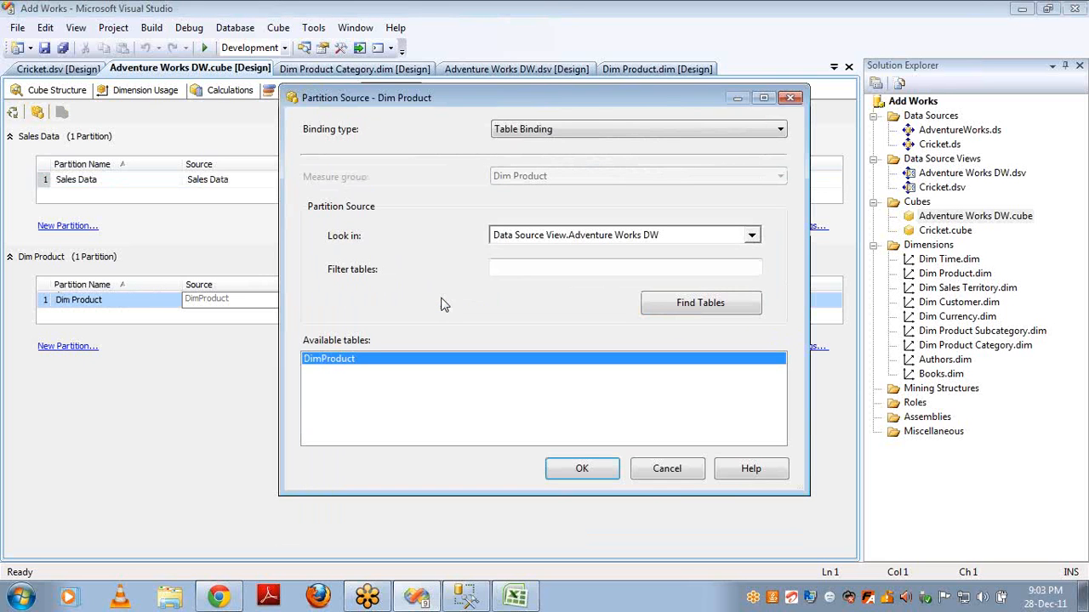
left_click(655, 471)
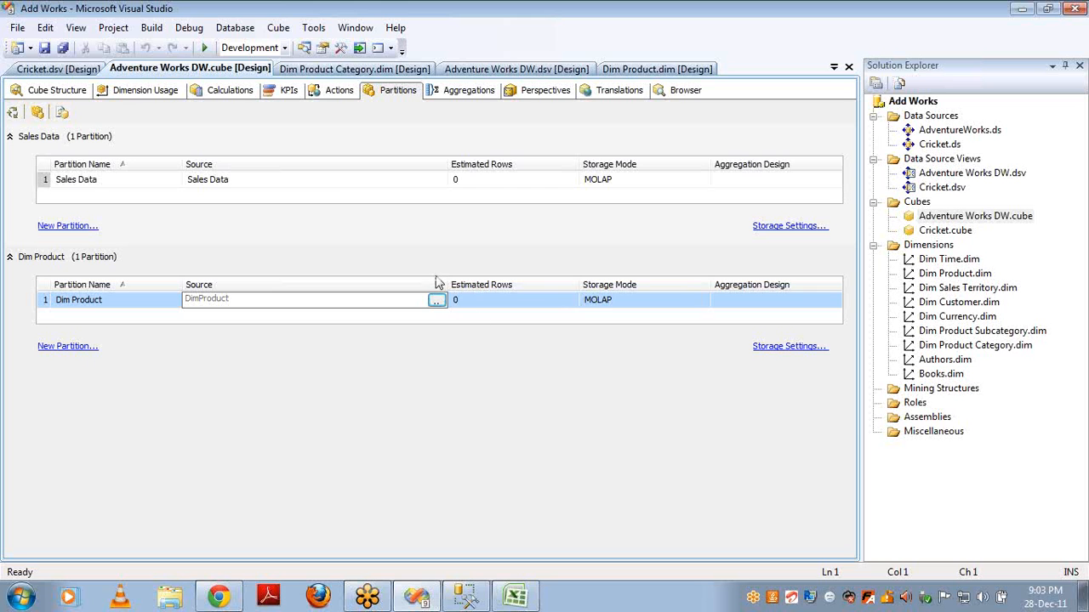
Change the Sales Data partition's source from table binding to Query Binding on the AdventureWorks data source.
left_click(333, 177)
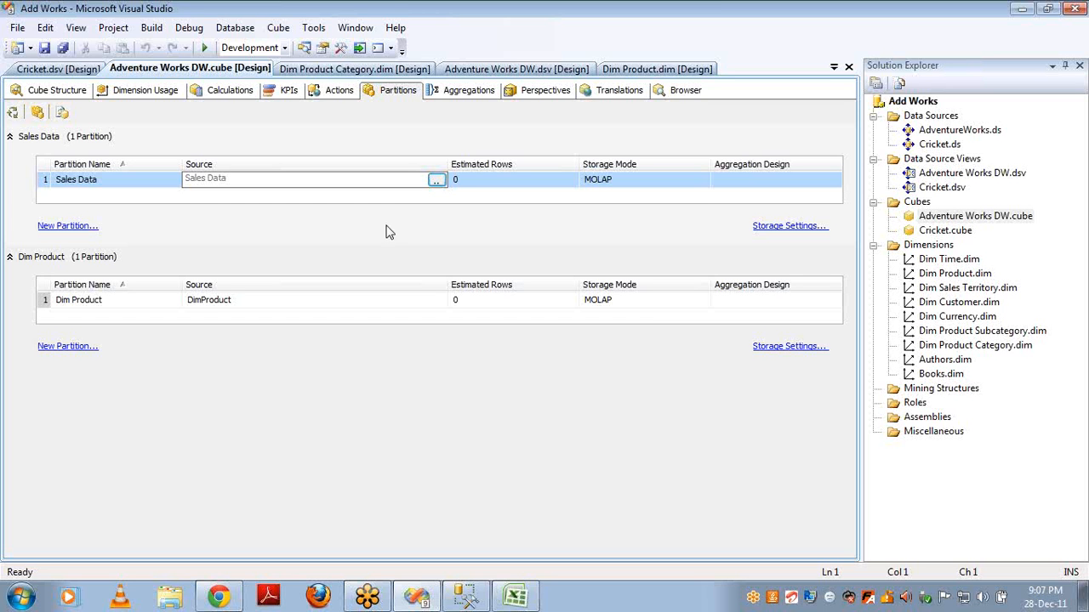
left_click(437, 181)
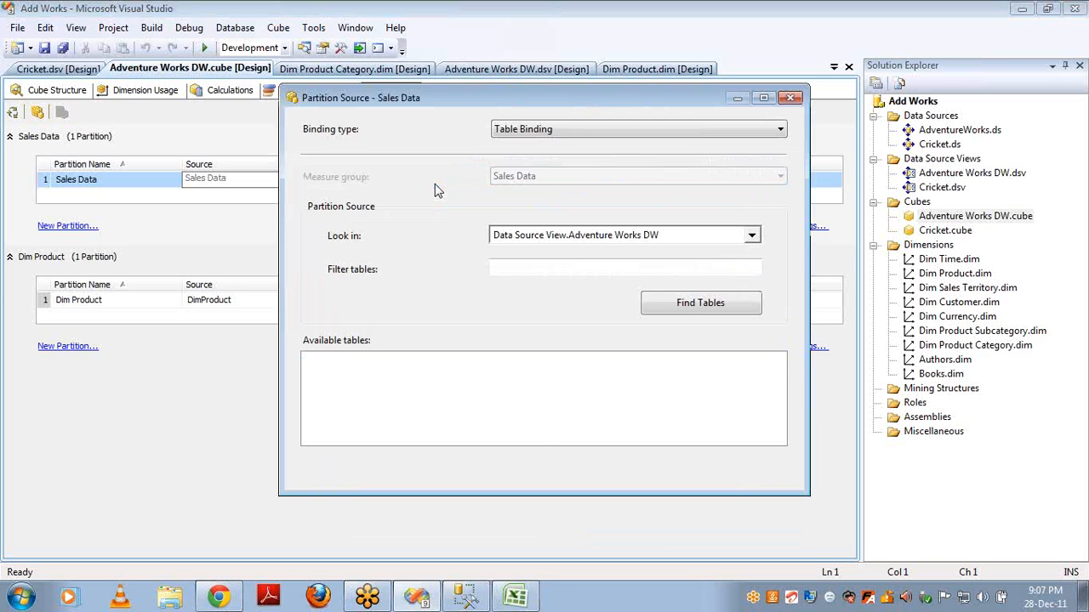
left_click(565, 132)
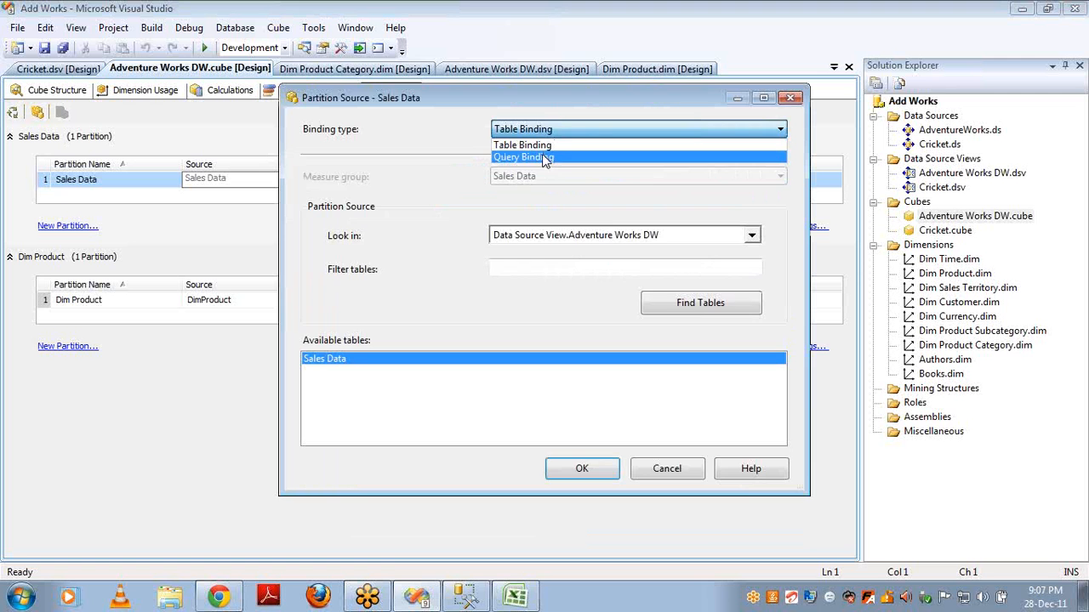
left_click(544, 154)
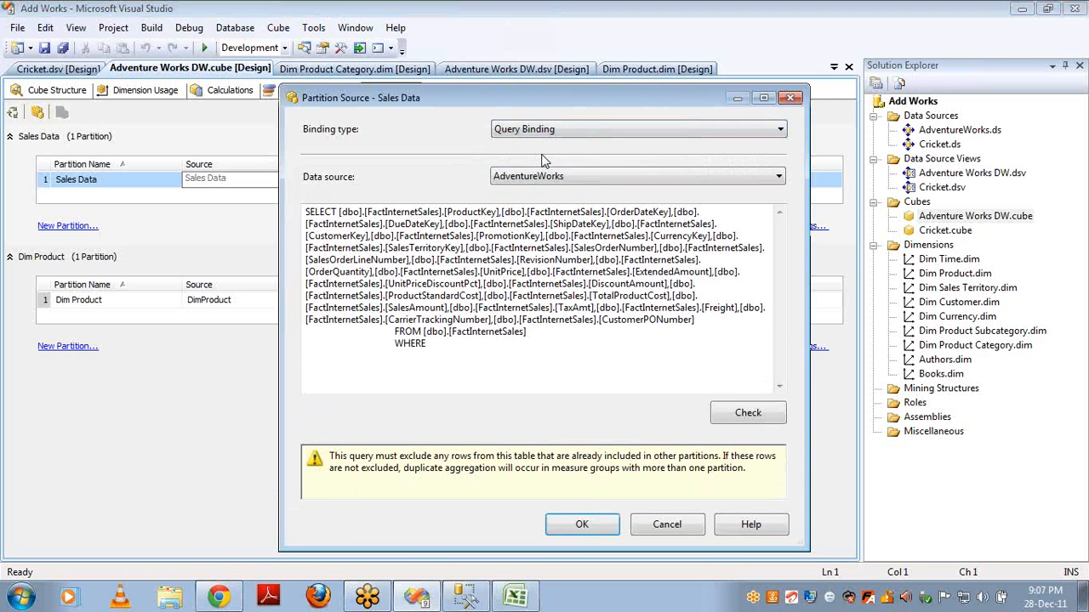
Complete the partition query's WHERE clause with salesamount < 1000, check its syntax and accept the source.
left_click_drag(451, 344, 289, 200)
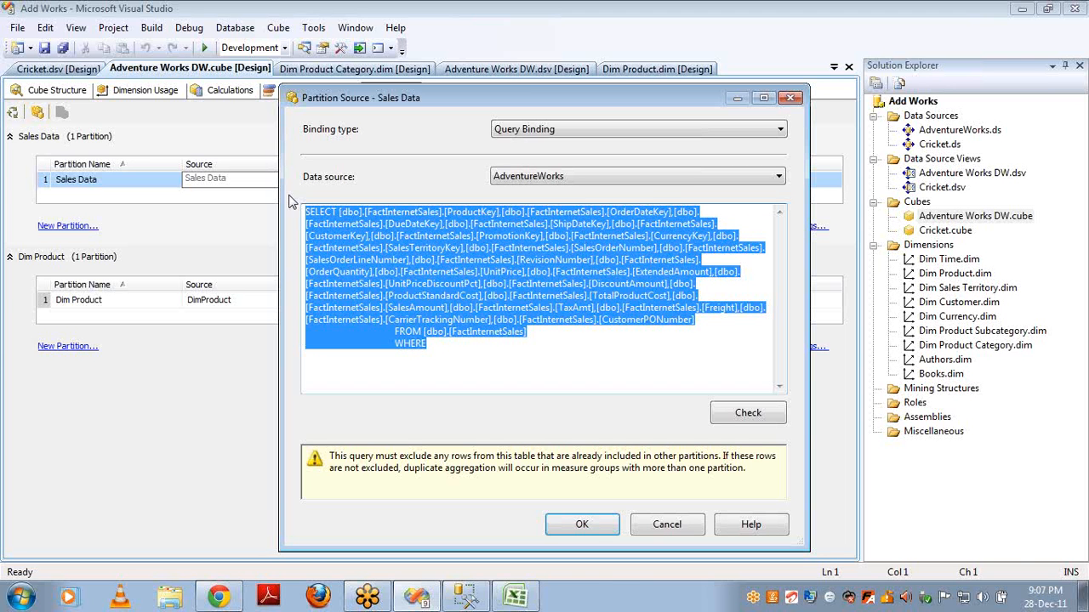
left_click(451, 350)
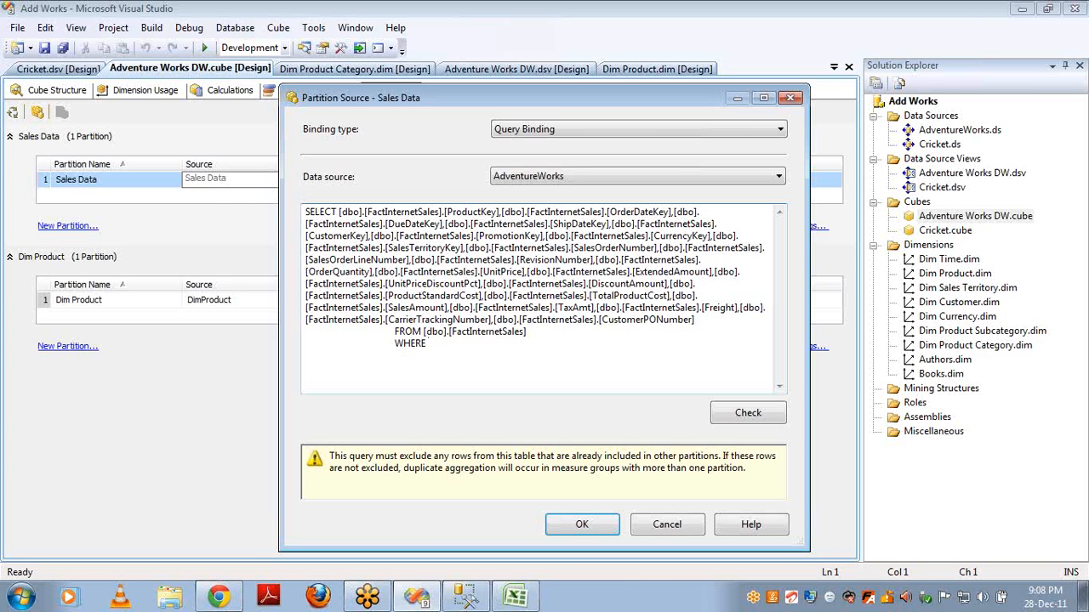
type("salesamount < 1000")
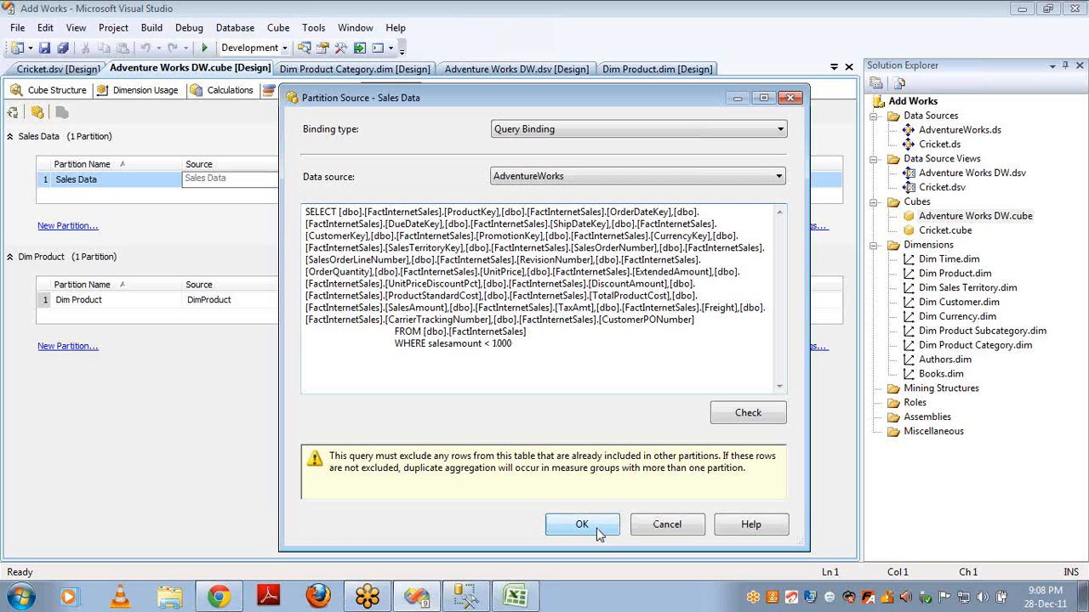
left_click(749, 415)
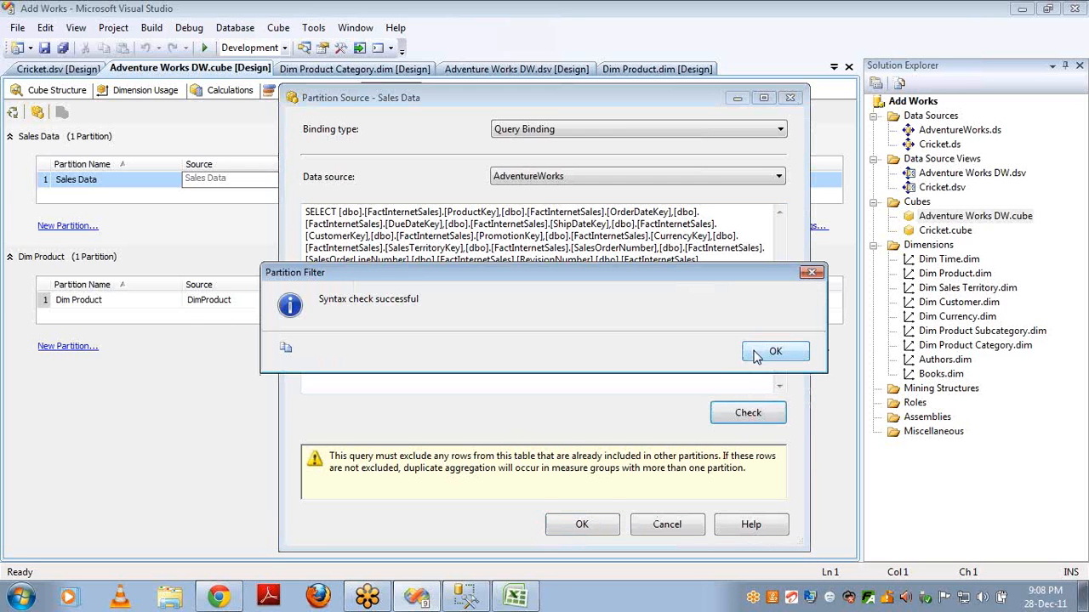
left_click(754, 351)
left_click(583, 525)
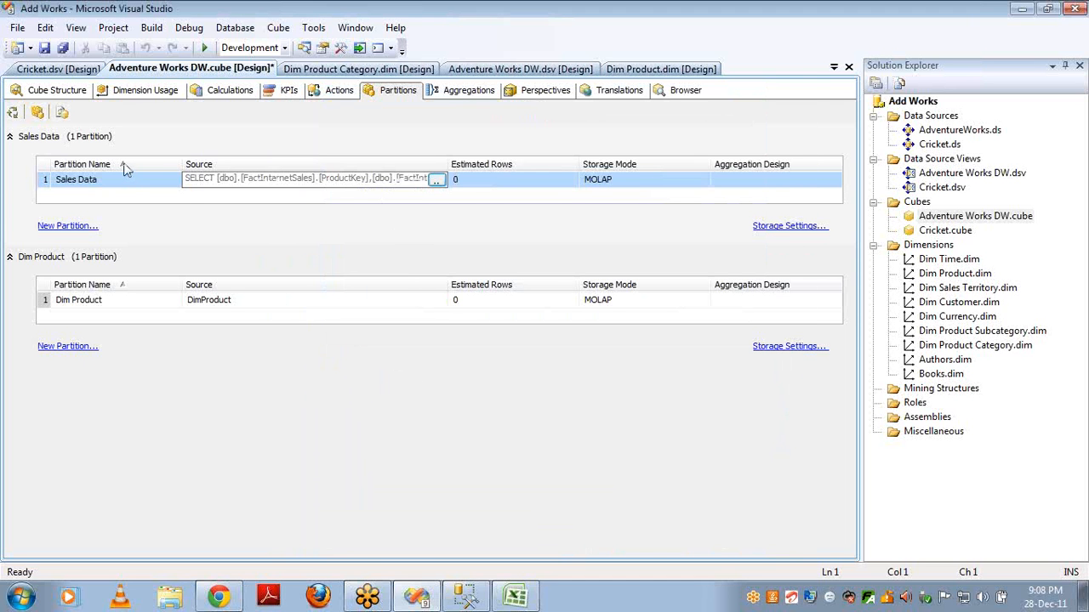
Rename the Sales Data partition as Sales Data with amount less than 1000.
left_click(127, 184)
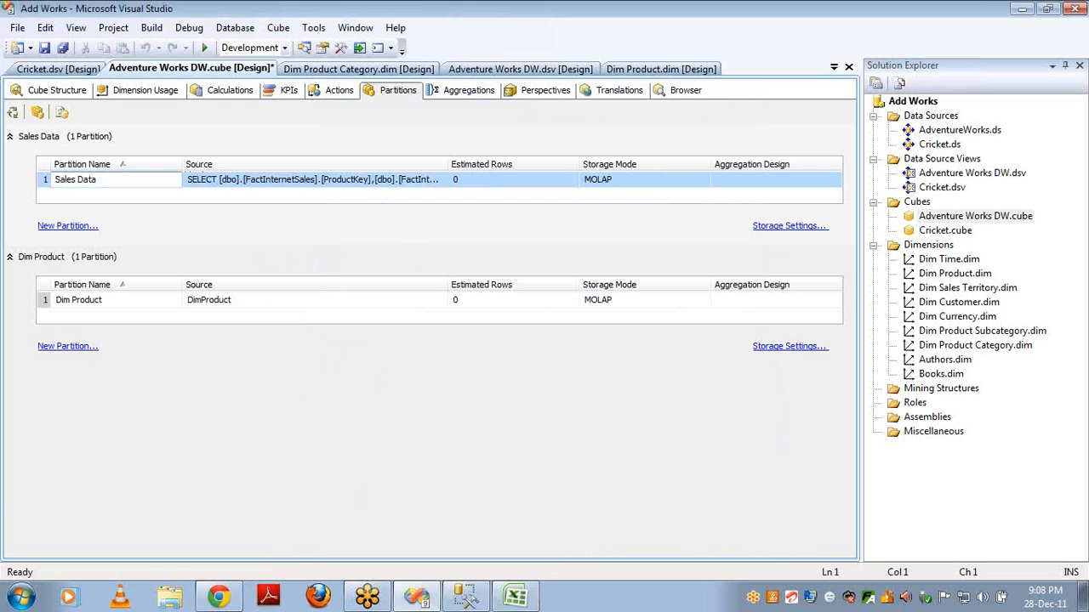
type("with amount less than 1000")
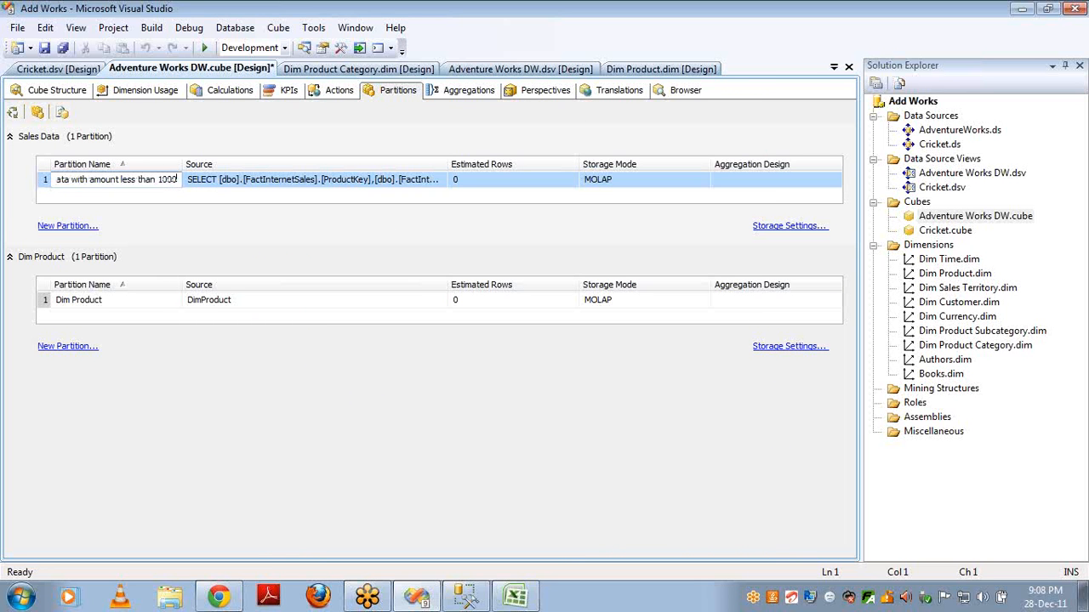
key("Return")
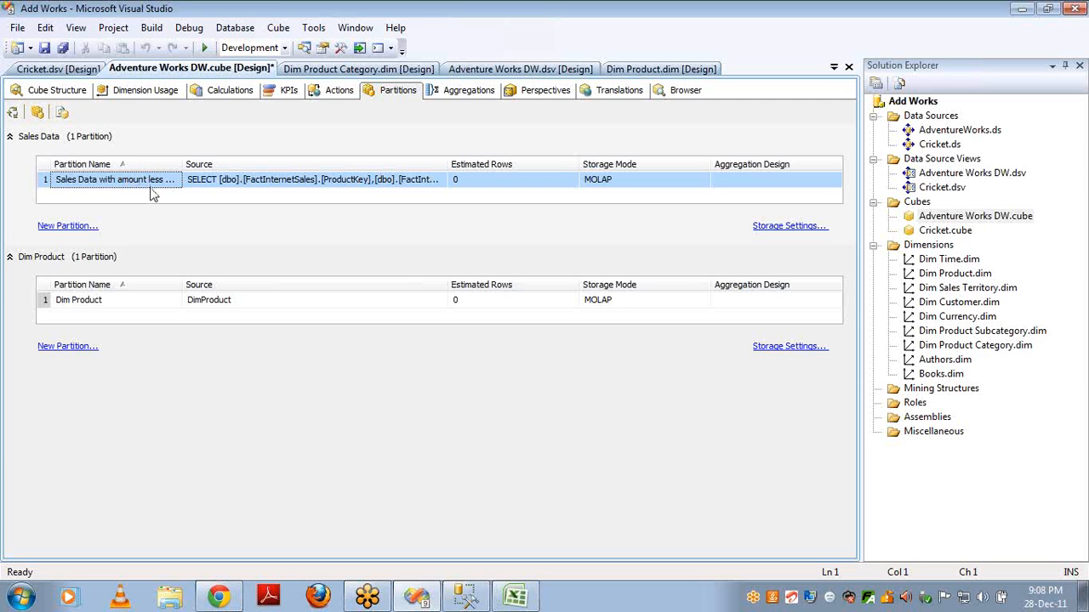
Start a new partition for the Sales Data measure group, using the Sales Data table as its source.
left_click(38, 114)
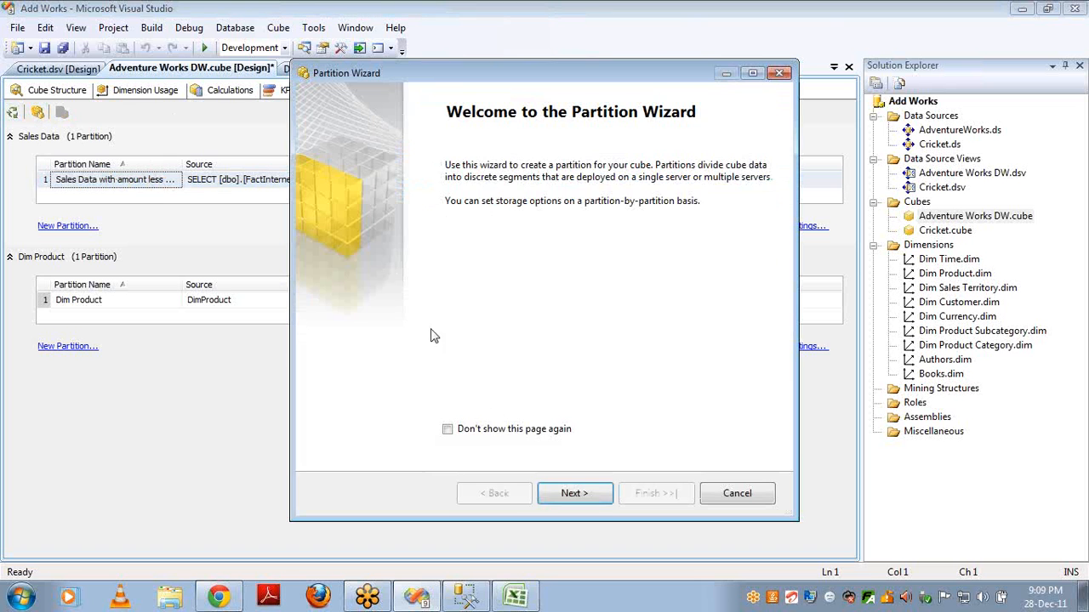
left_click(561, 493)
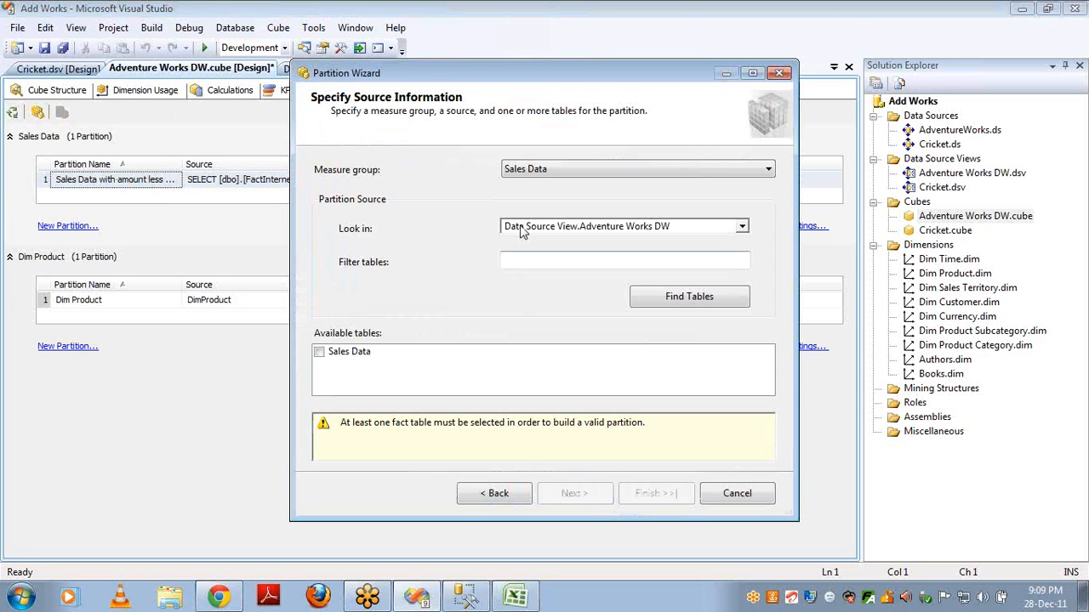
left_click(547, 168)
left_click(547, 168)
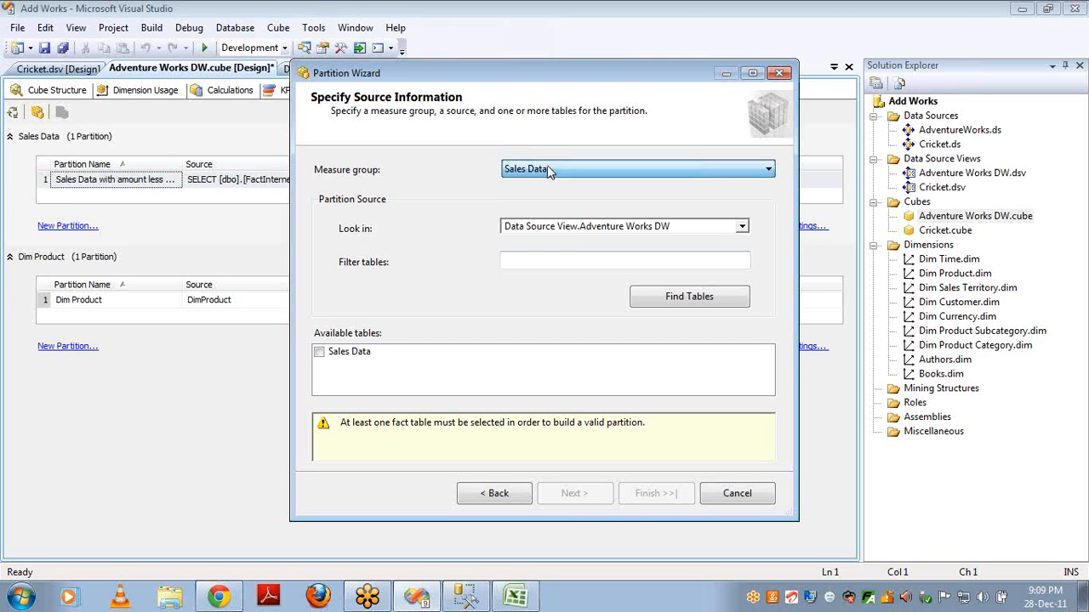
left_click(541, 169)
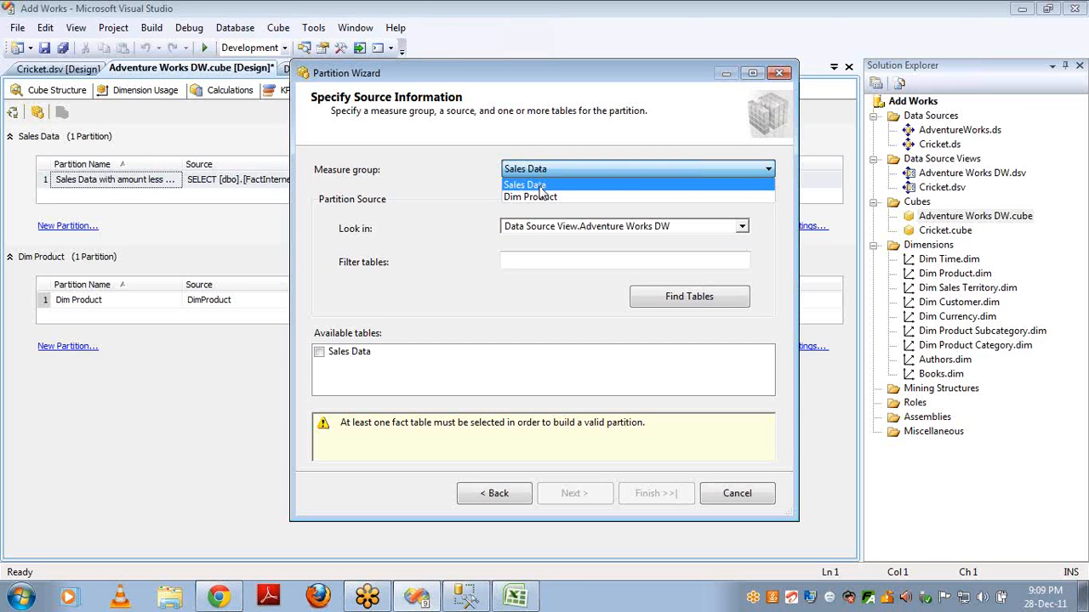
left_click(541, 186)
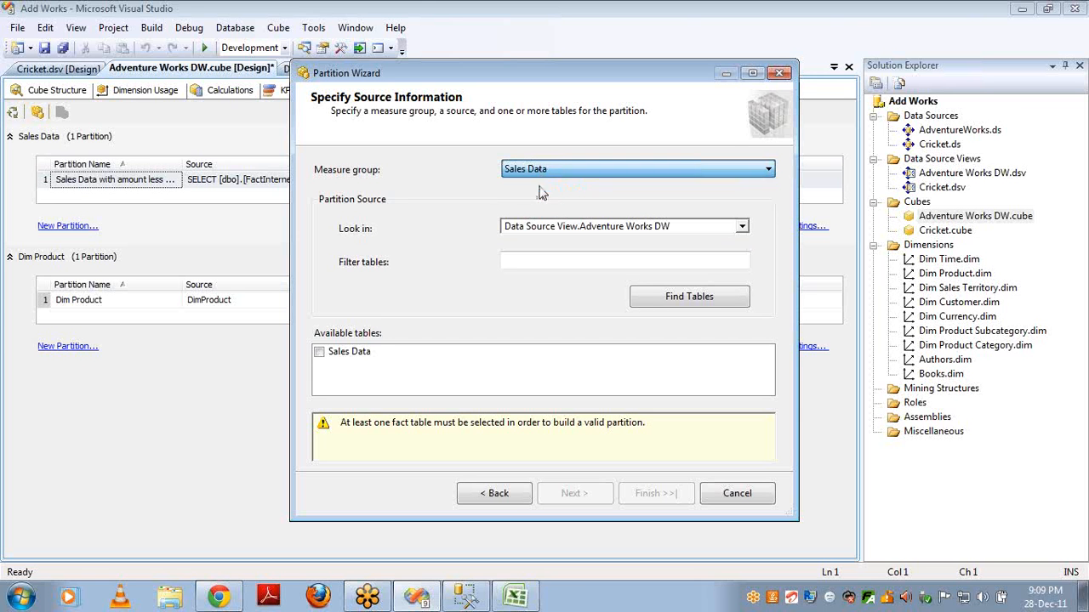
left_click(662, 303)
left_click(320, 357)
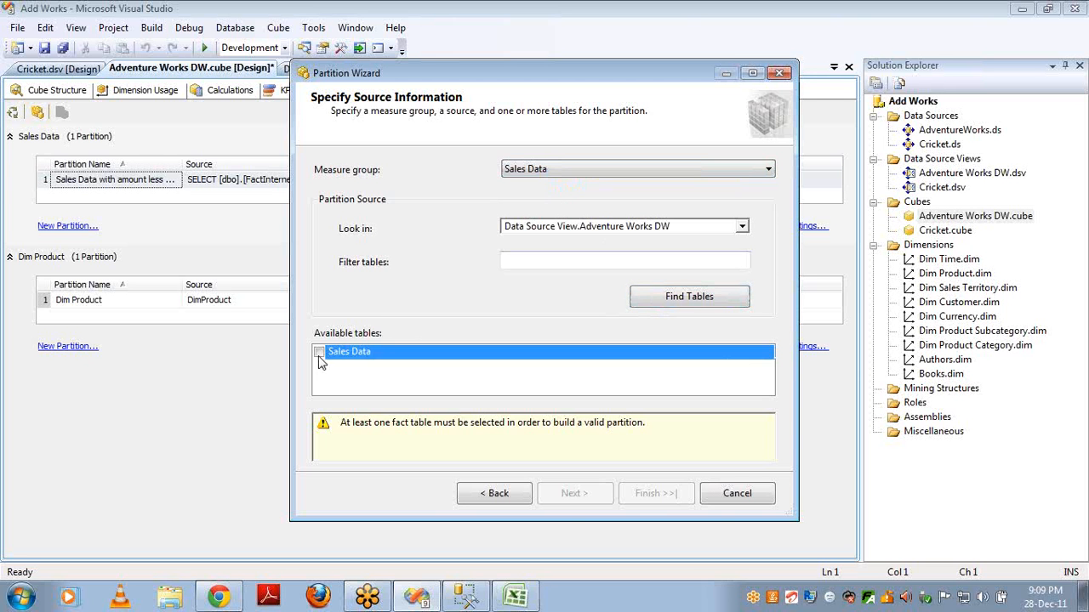
left_click(319, 353)
left_click(585, 499)
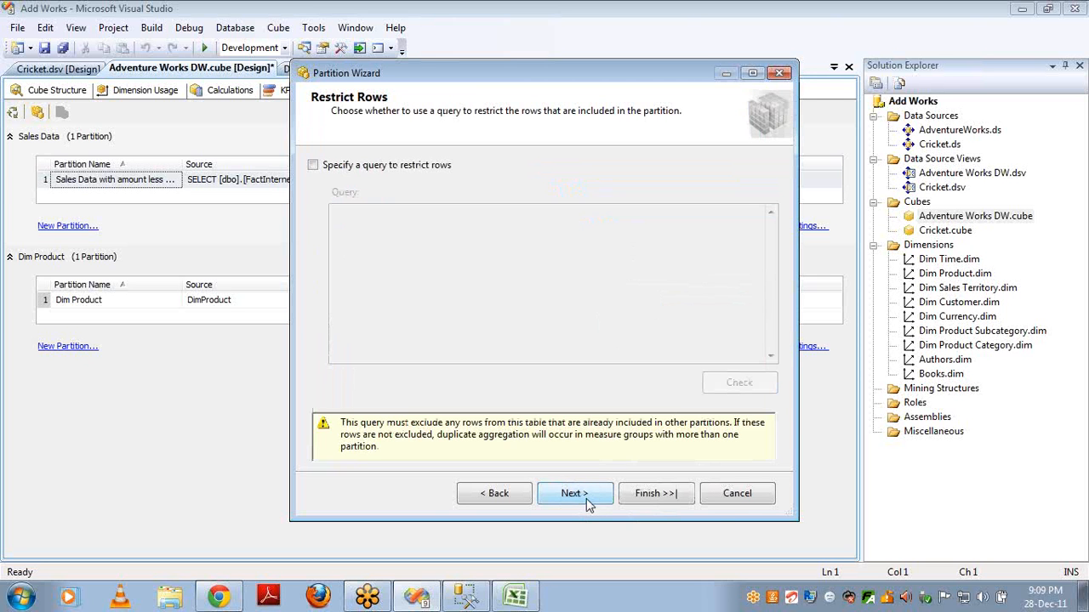
Restrict the new partition's rows with a query where salesamount >= 1000 and salesamount < 10000, and check its syntax.
left_click(312, 165)
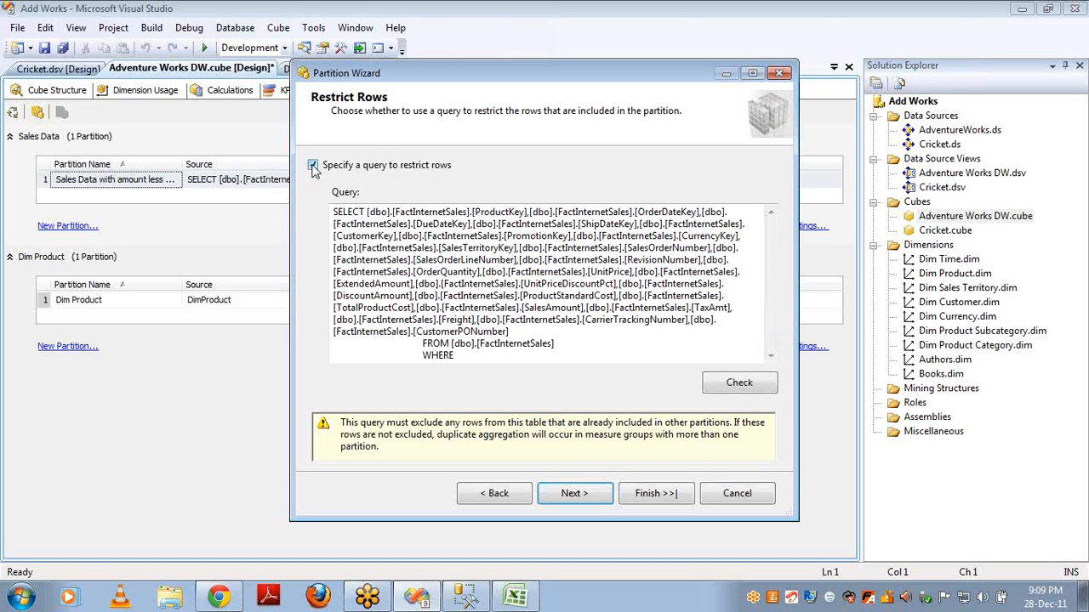
left_click(502, 356)
type("sale")
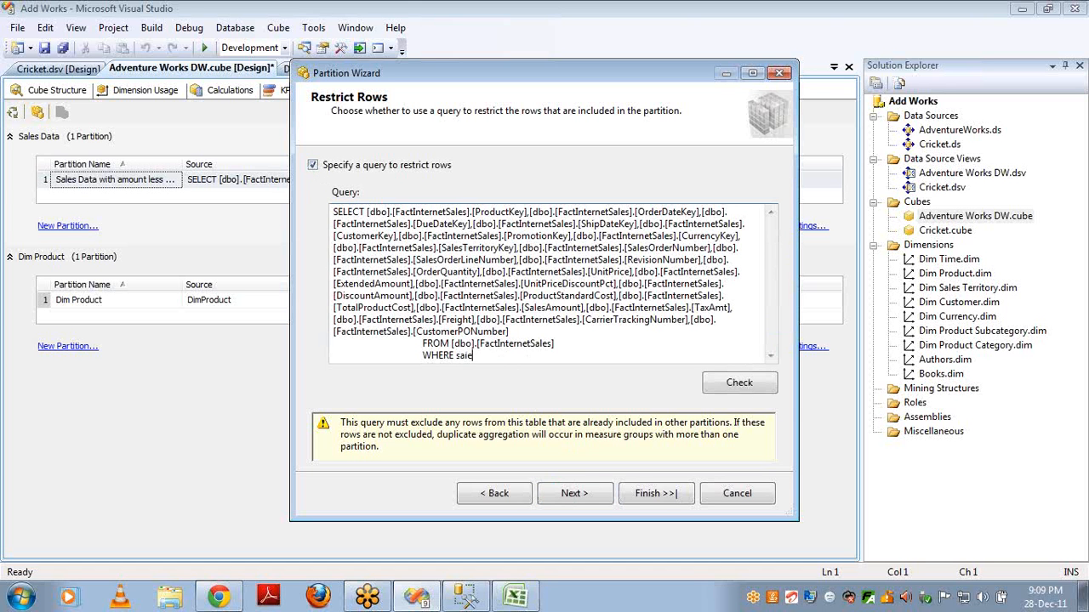
type("s amount >=")
type("1000 and salesamount < ")
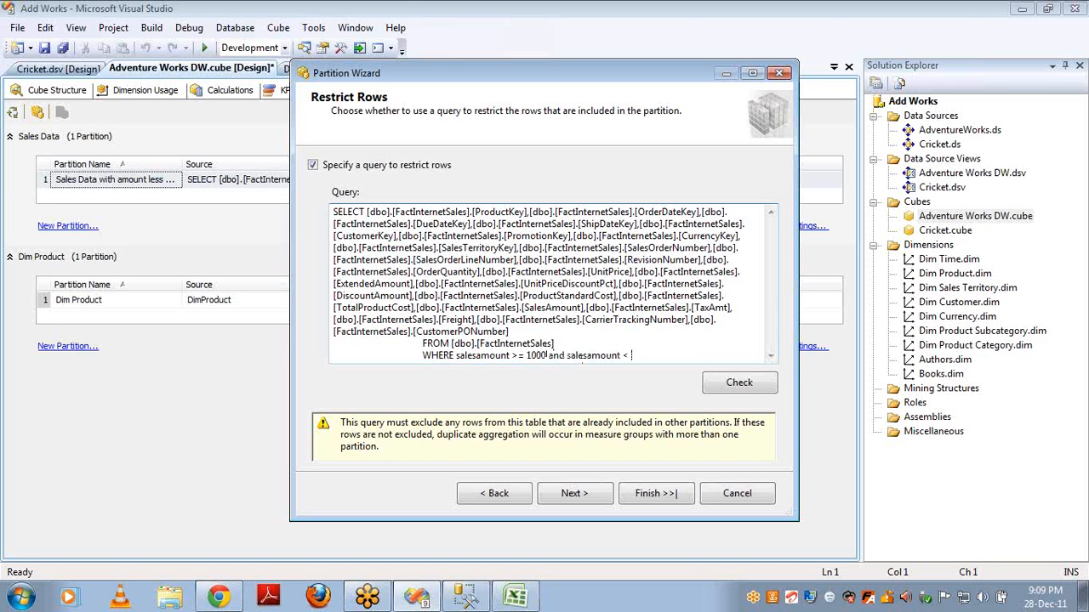
type("10000")
left_click(721, 382)
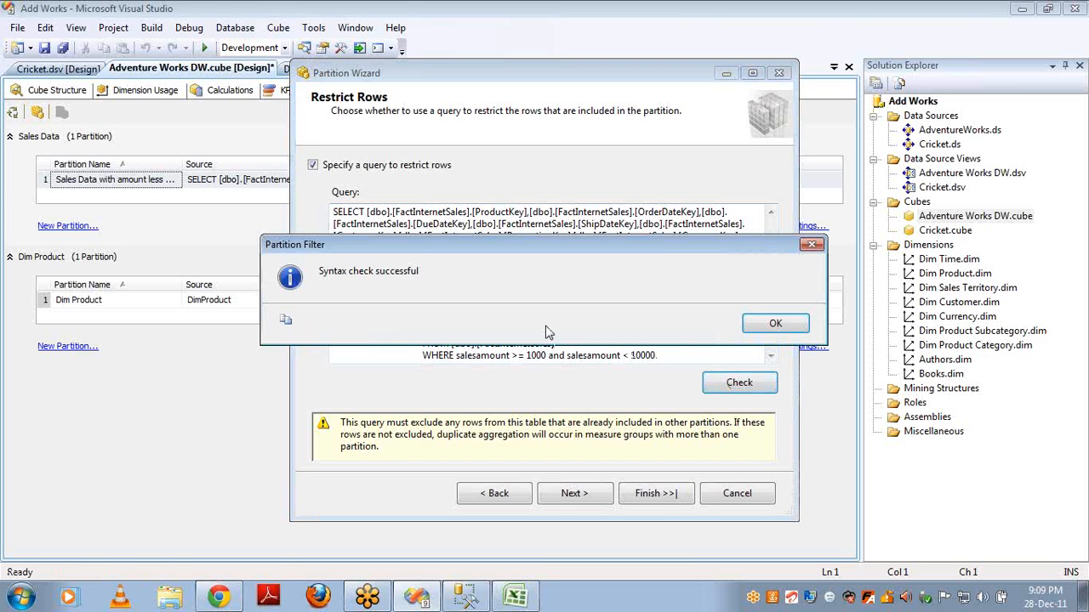
left_click(773, 324)
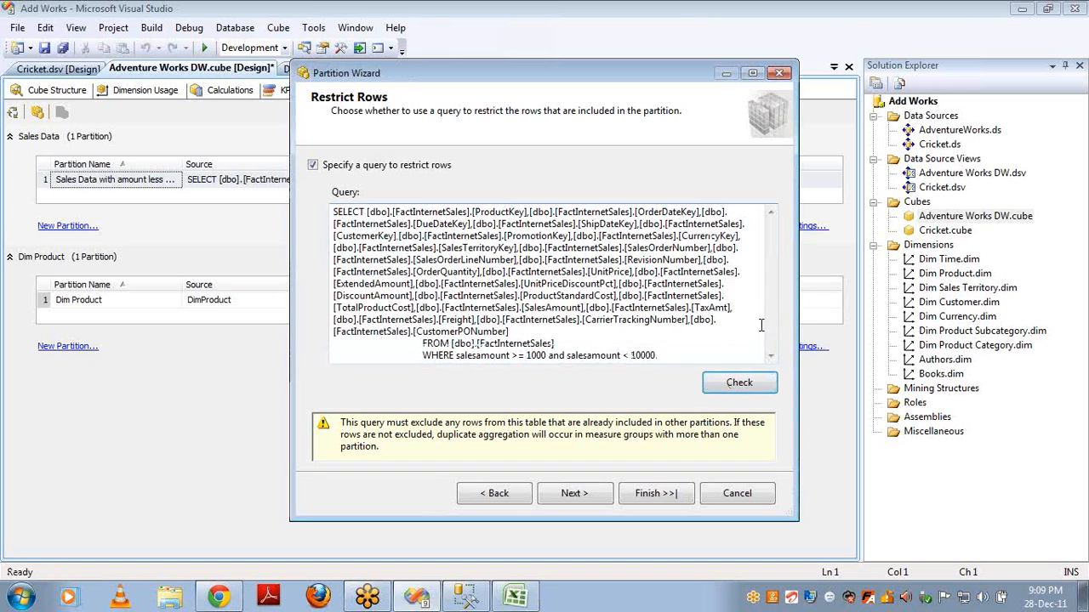
Finish the partition with aggregations designed later, naming it Sales Data with amount between 1000 and 10000.
left_click(644, 493)
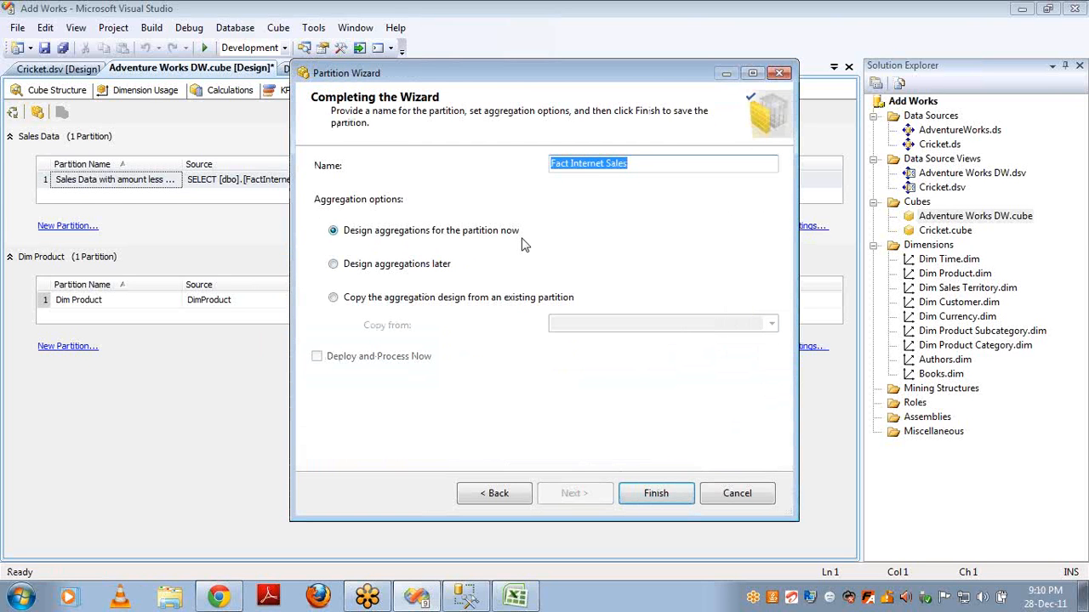
left_click(354, 270)
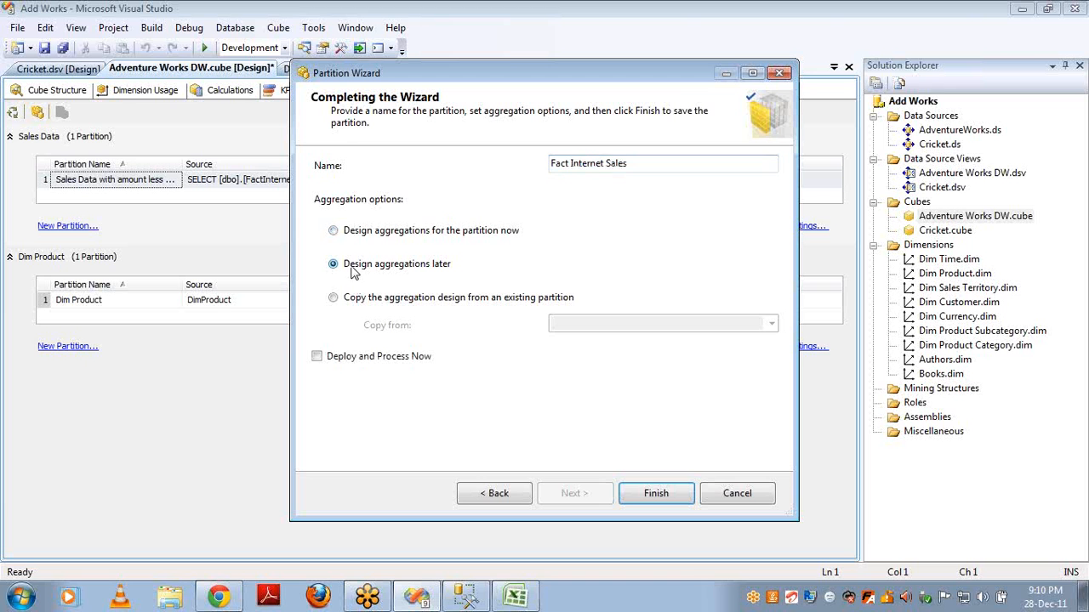
left_click(647, 163)
triple_click(647, 162)
type("Sales Dat")
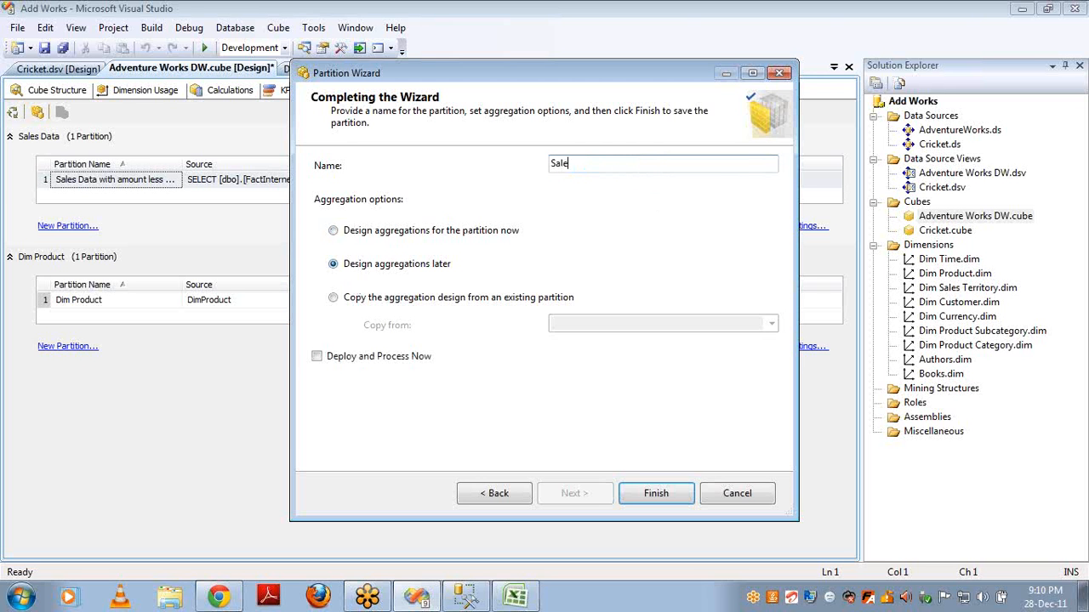
type("with amount between 10")
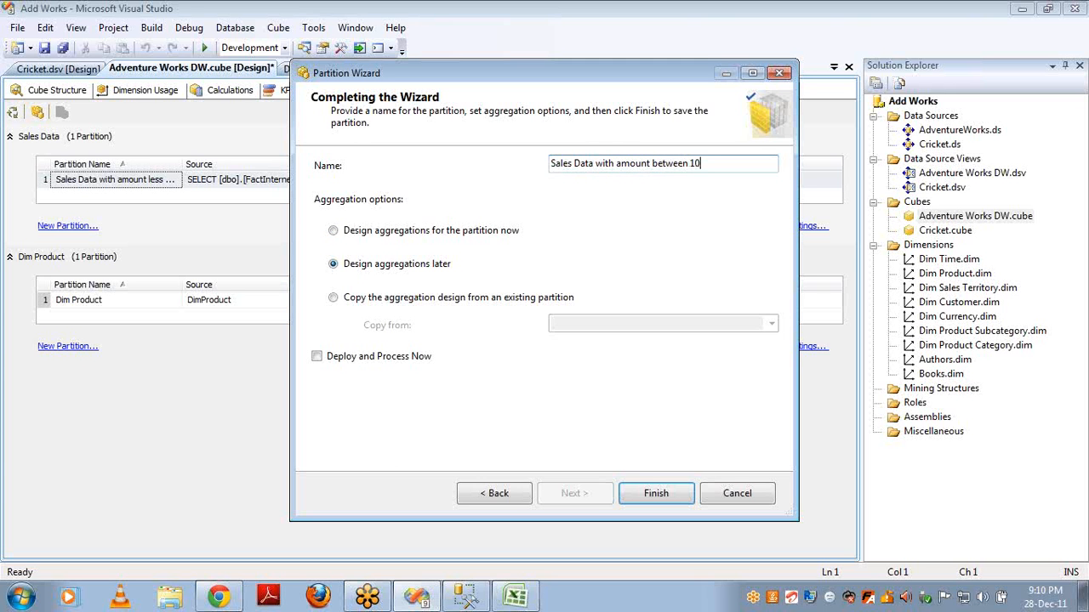
type("00 and 10000")
left_click(676, 503)
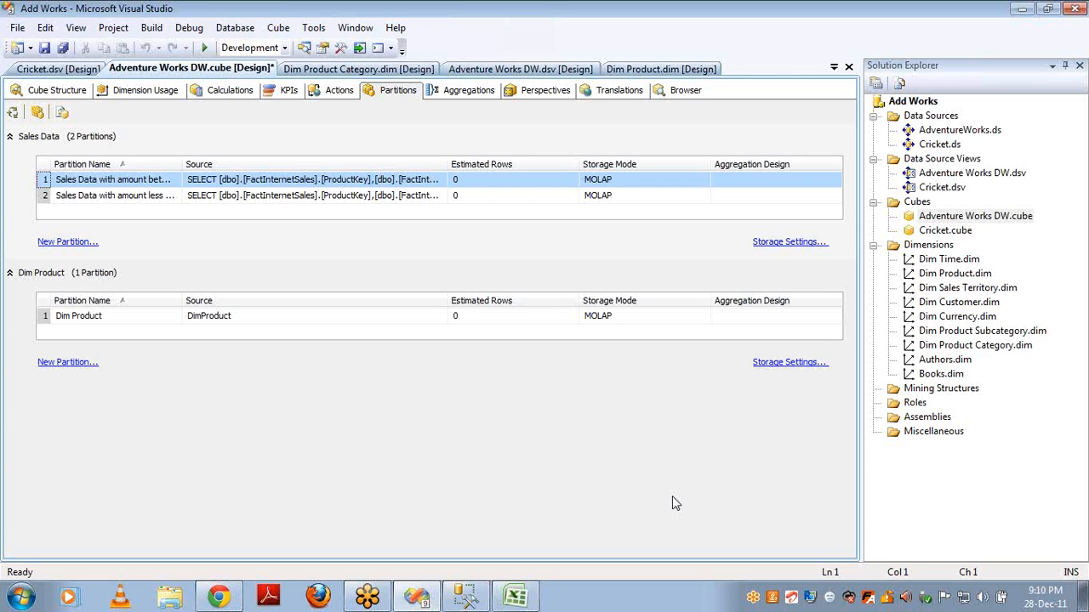
Start another partition for the Sales Data measure group, based on the Sales Data table.
left_click(38, 114)
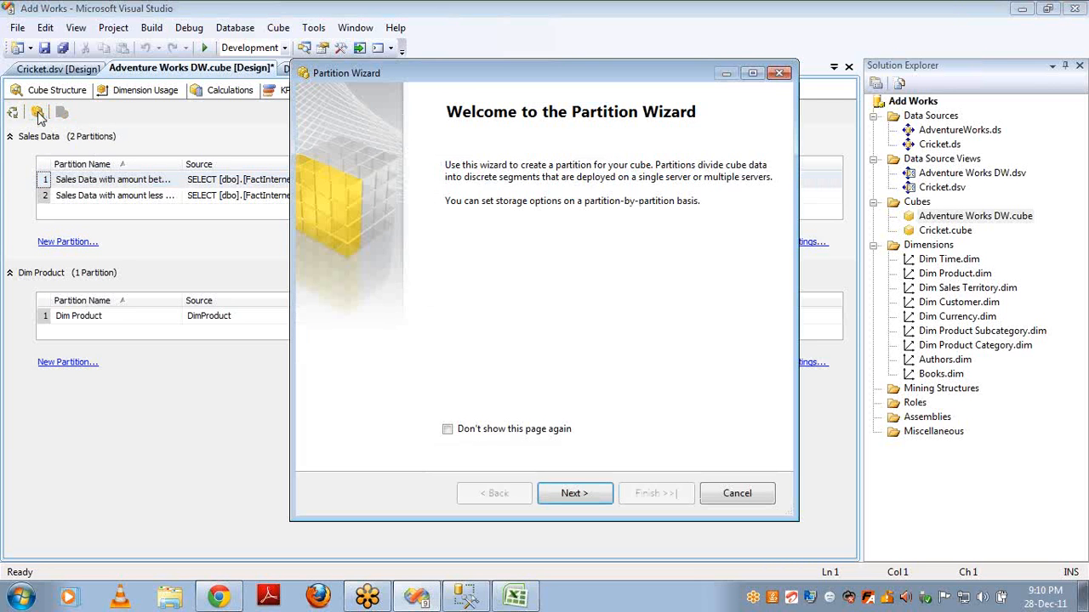
key("Return")
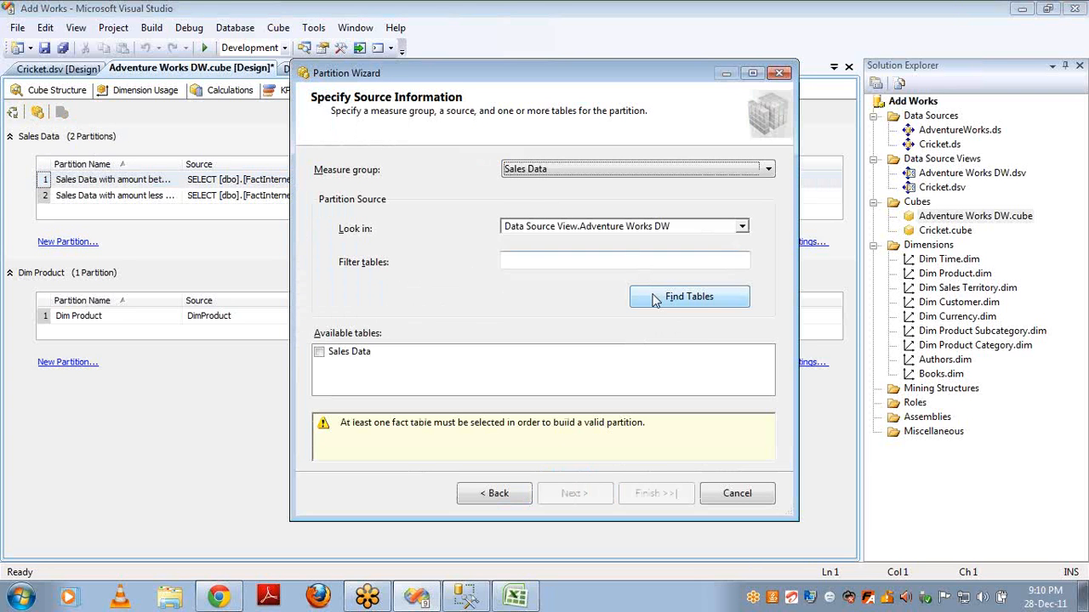
left_click(319, 352)
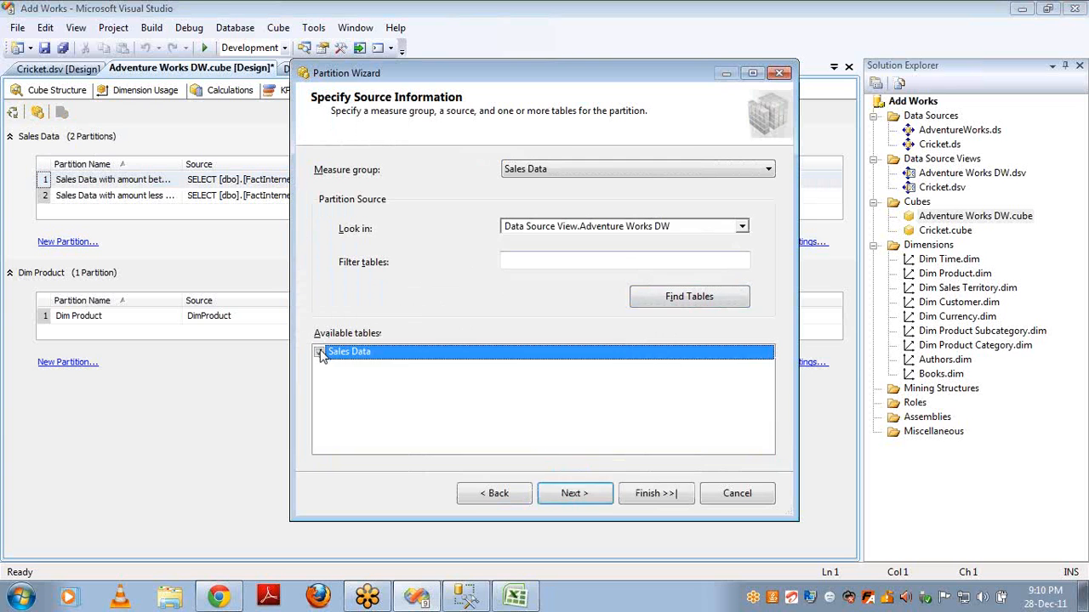
left_click(589, 497)
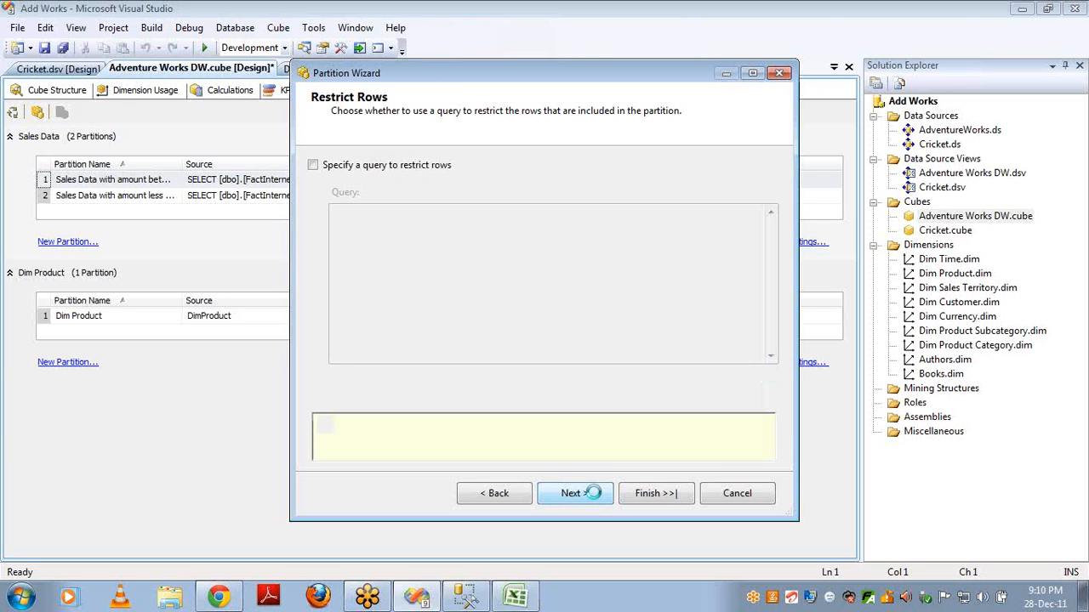
Restrict the new partition's rows with a query where salesamount >= 10000.
left_click(313, 165)
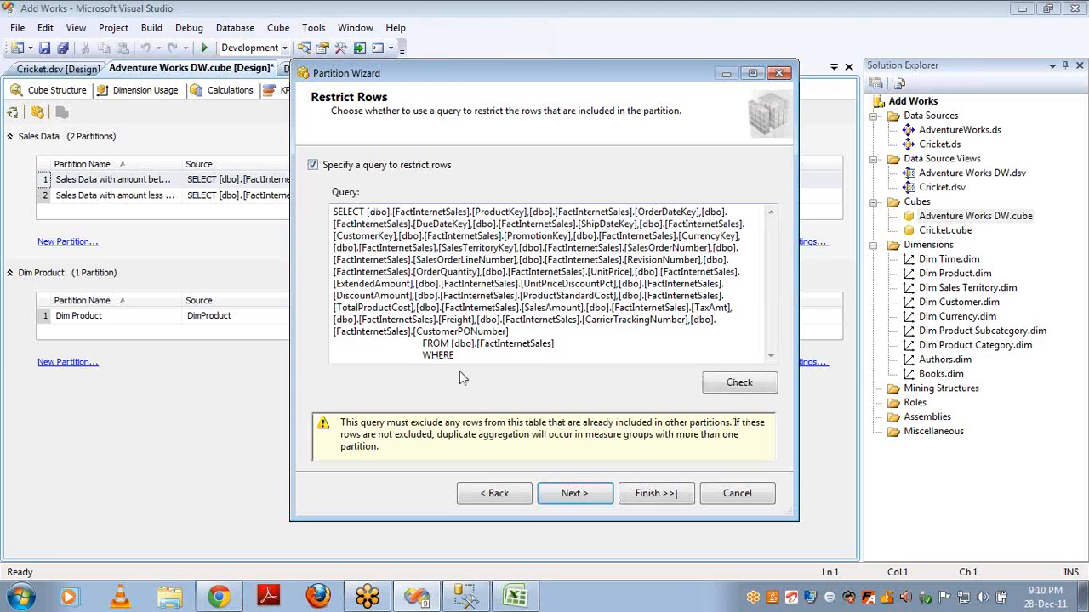
left_click(478, 357)
type("salesamount")
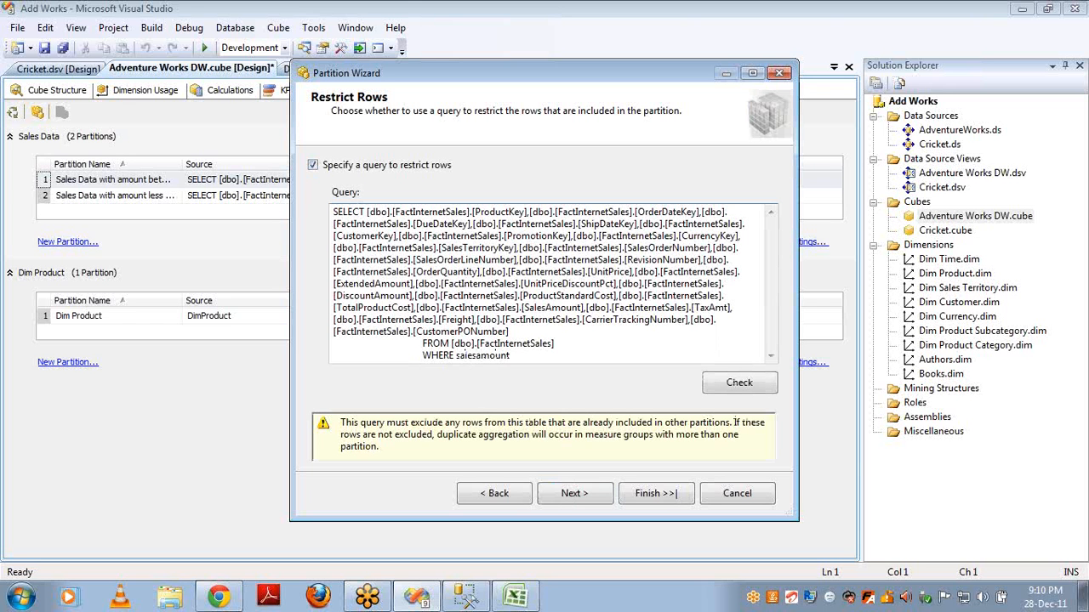
type(" >")
key("BackSpace")
type("= 10000")
left_click(667, 500)
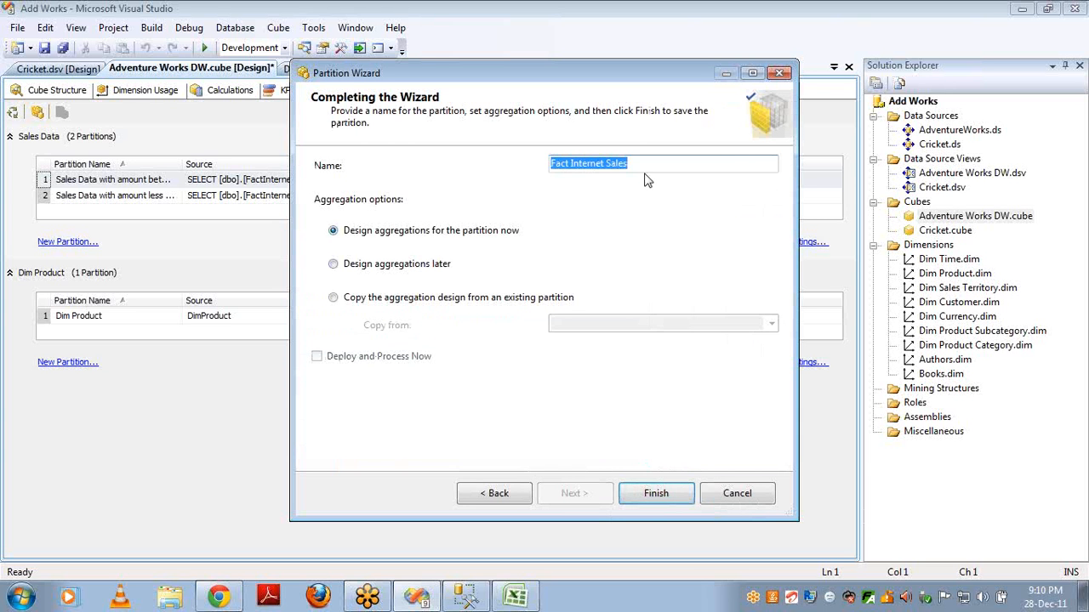
Finish the partition with aggregations designed later, naming it Sales Dagta with amount greater than 10000.
type("Sales Dagta")
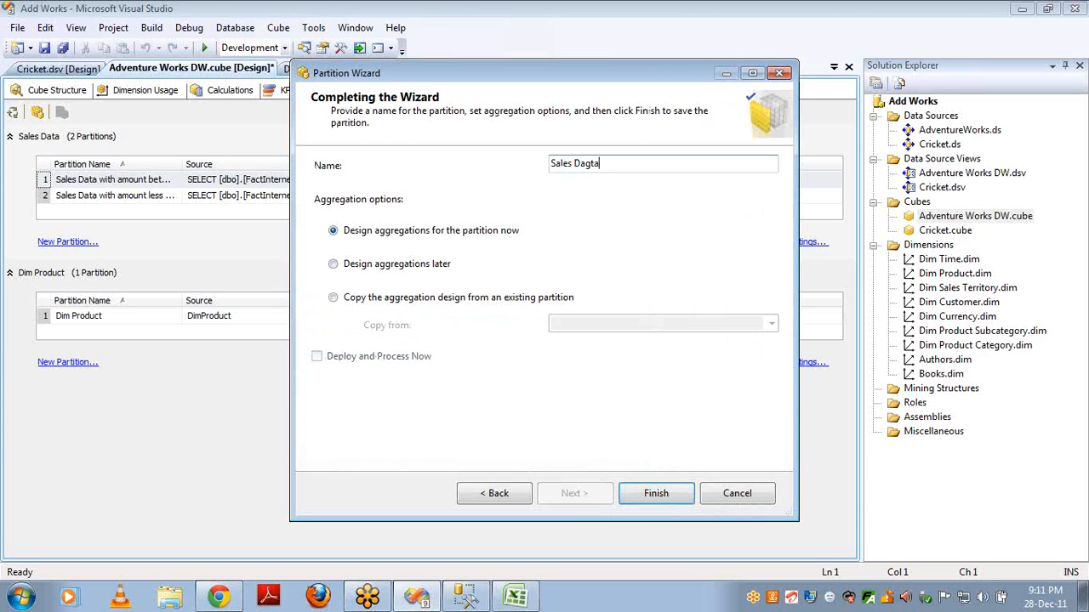
type(" with amount greater than 1000")
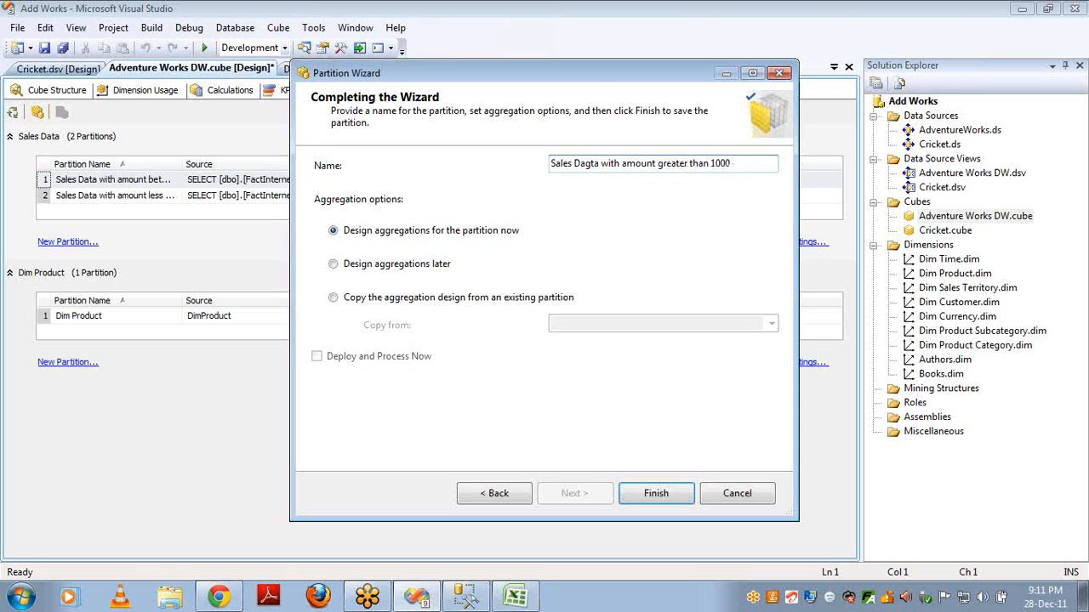
type("0")
left_click(432, 271)
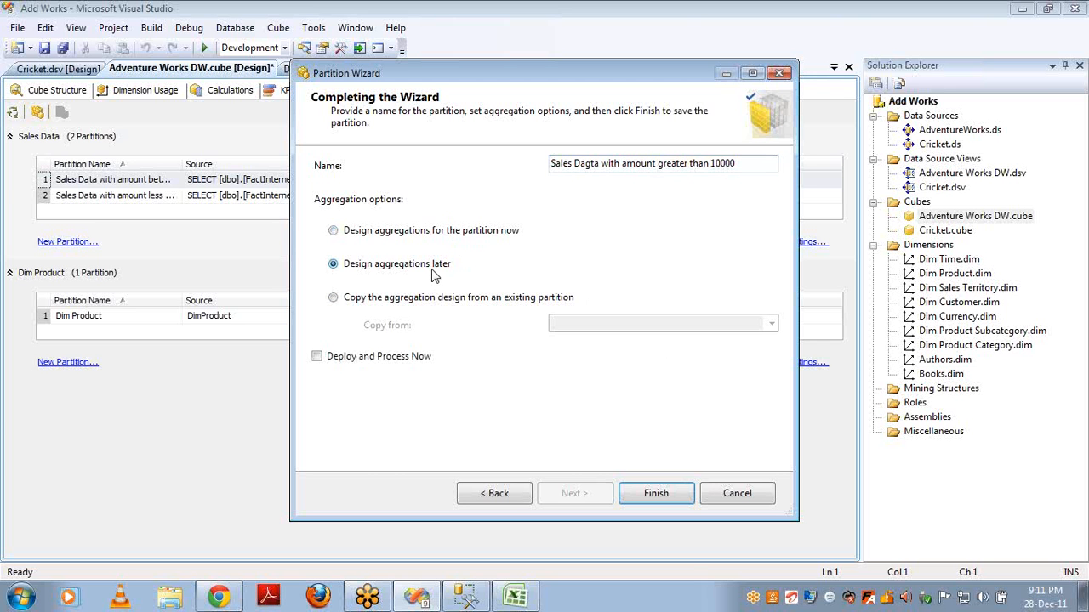
left_click(667, 500)
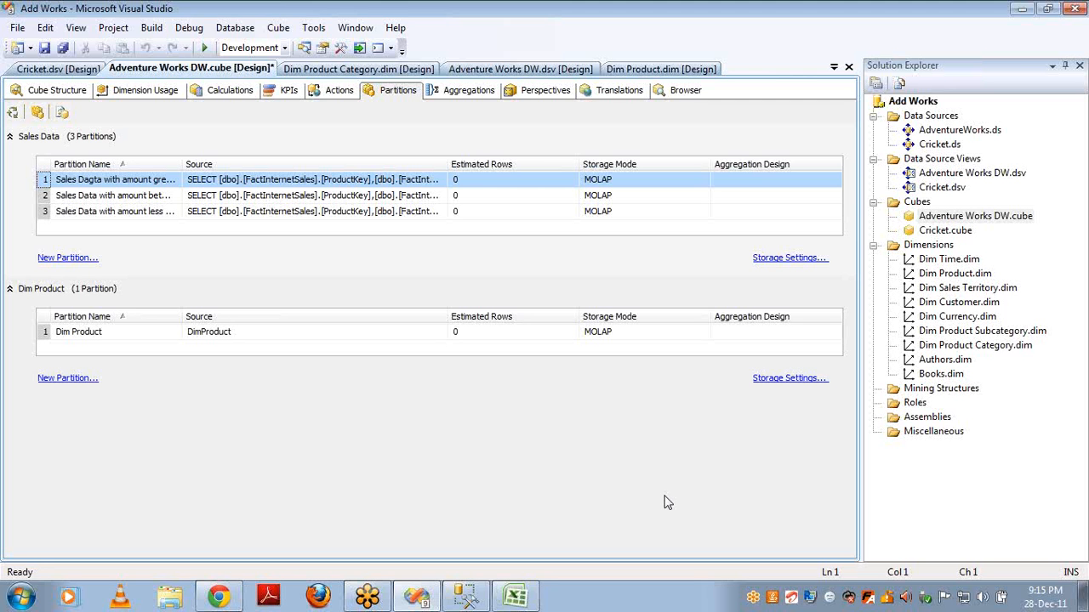
Look over the Dim Time dimension's attributes and Calendar Hierarchy, then close it and return to the cube's partitions.
double_click(945, 264)
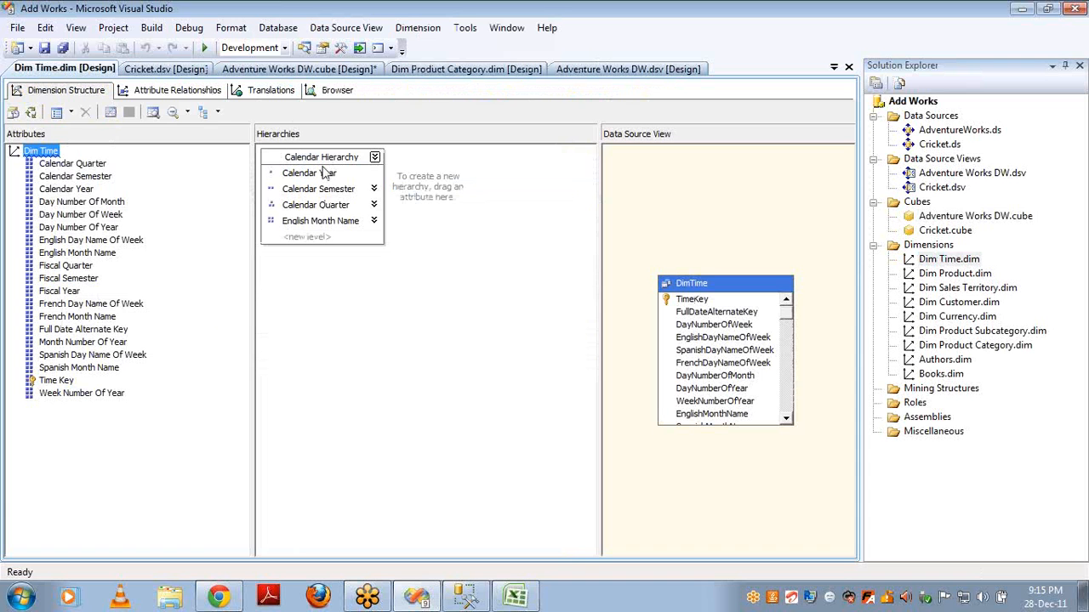
left_click(74, 292)
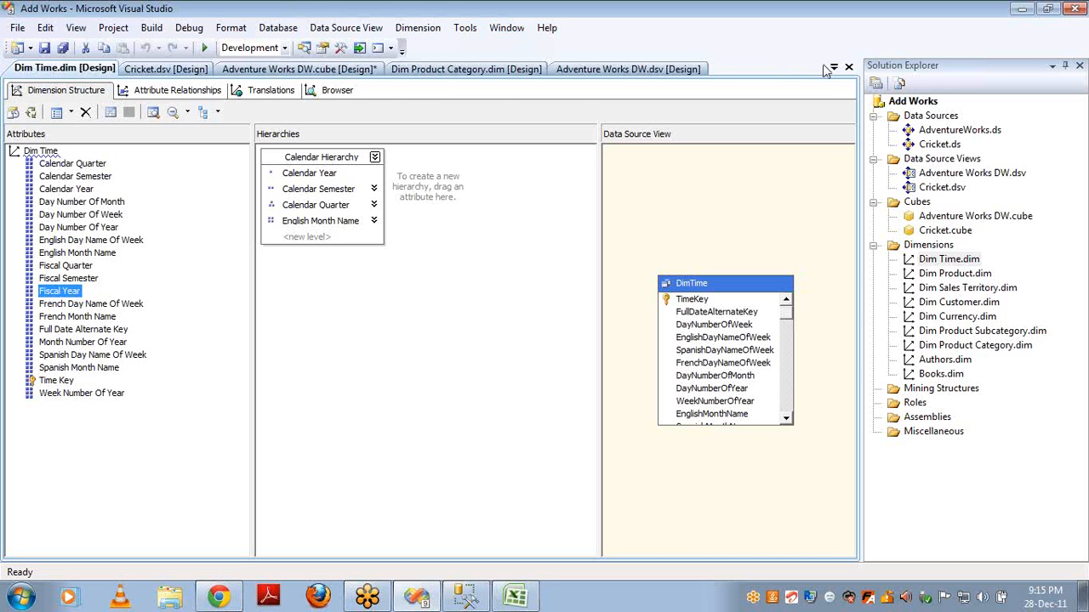
left_click(848, 68)
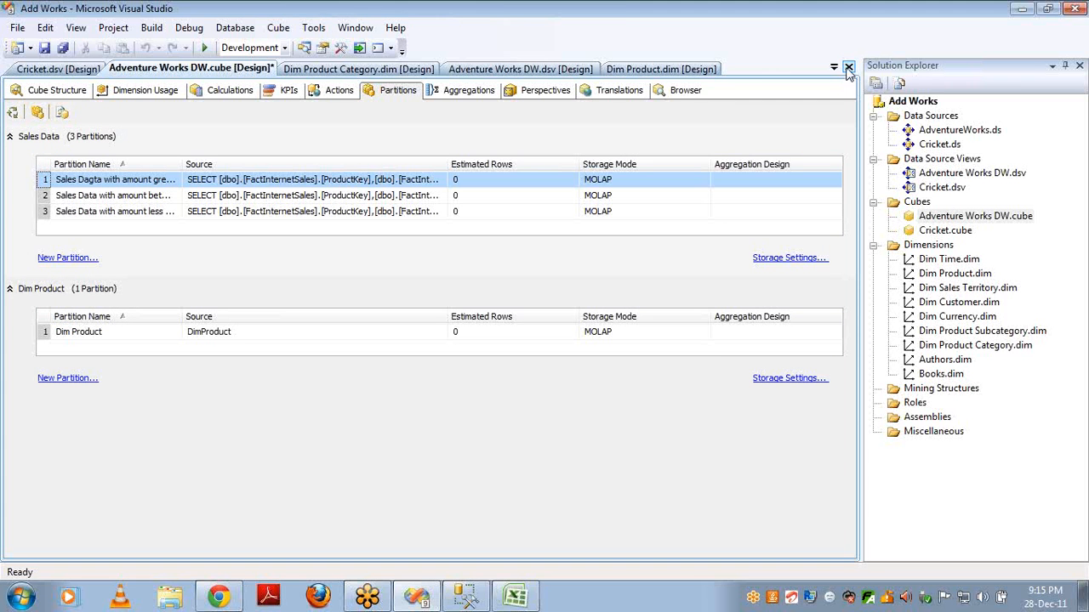
View the cube's aggregation designs and check which designs are available to assign to the Sales Data partitions, without assigning any.
left_click(467, 91)
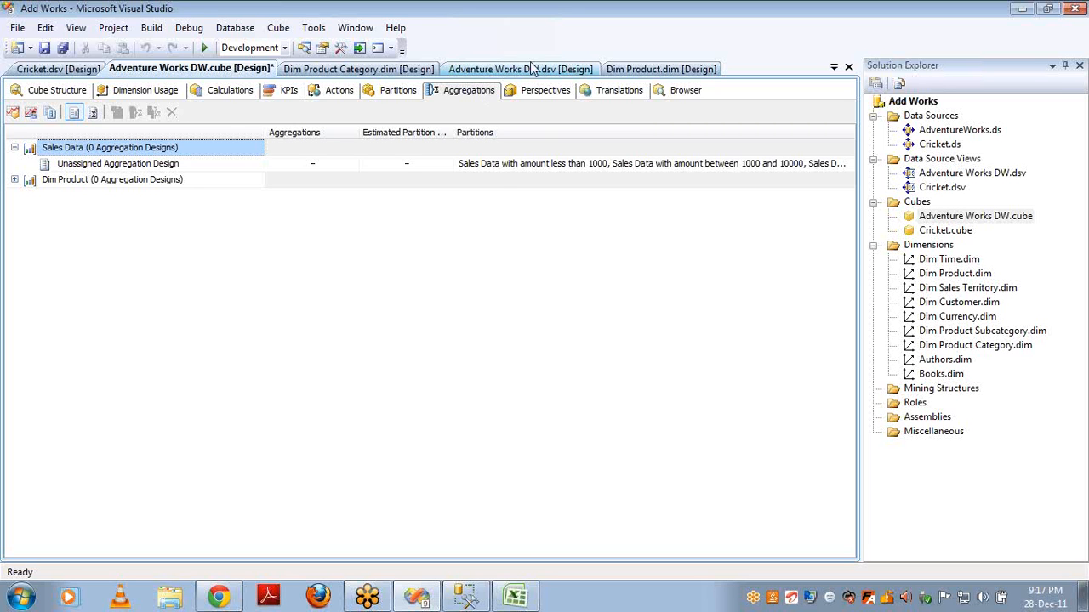
left_click(491, 163)
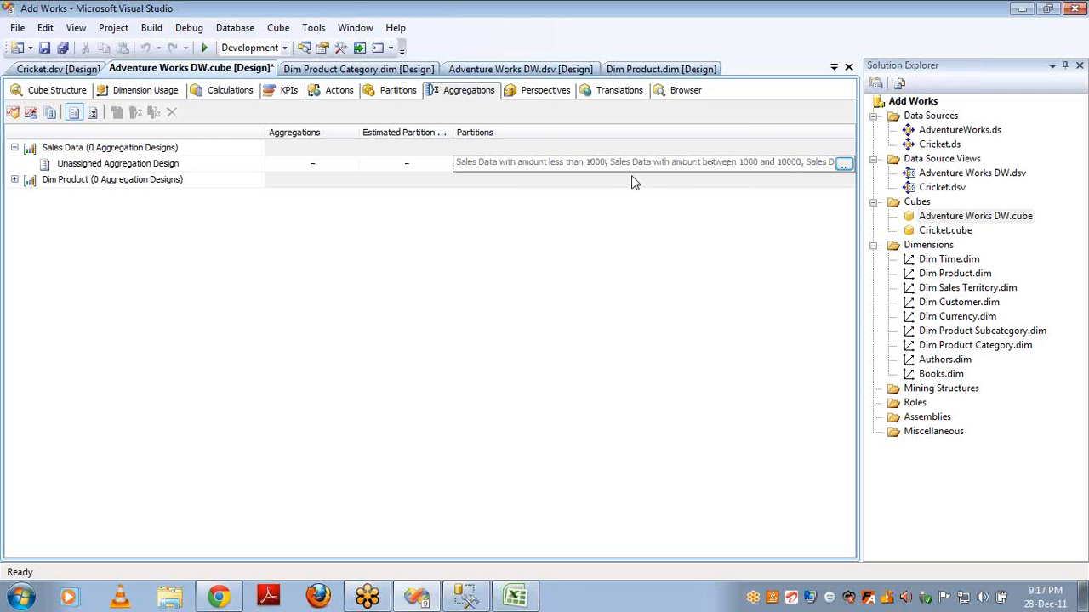
left_click(49, 114)
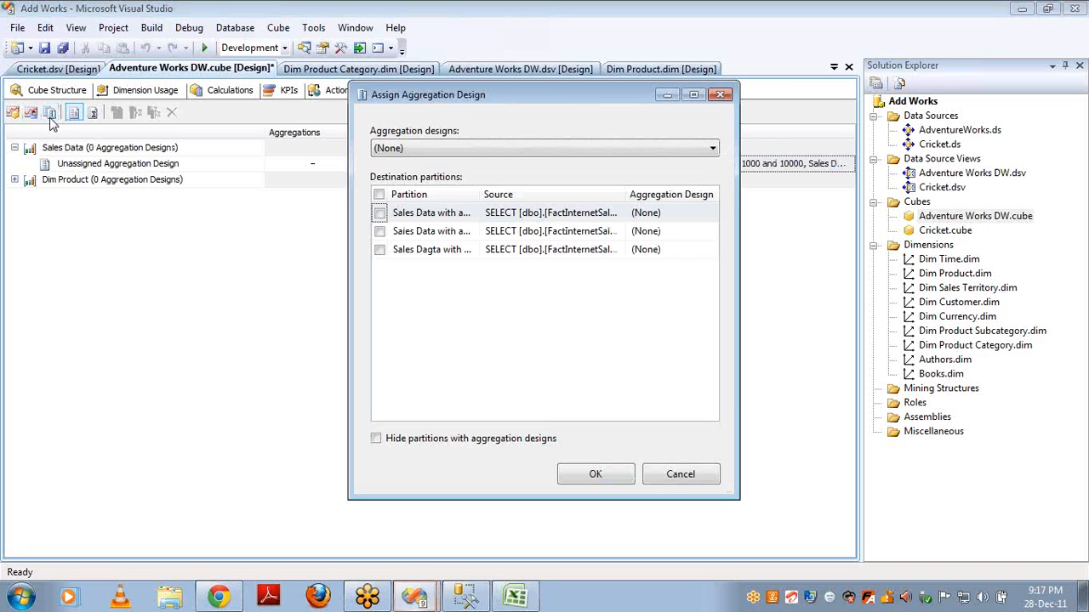
left_click(405, 149)
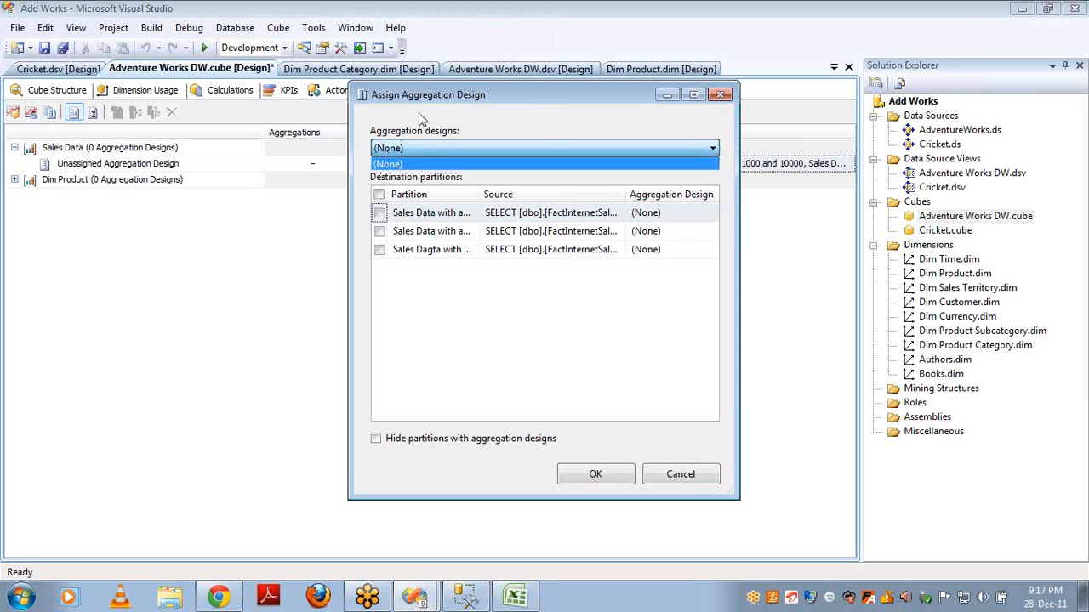
left_click(672, 481)
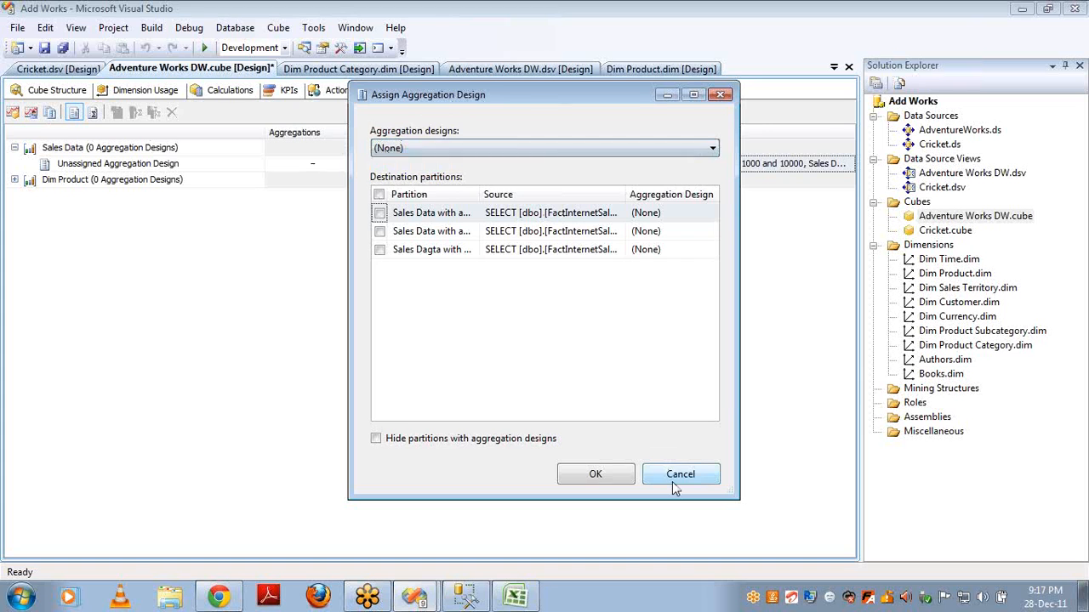
left_click(672, 482)
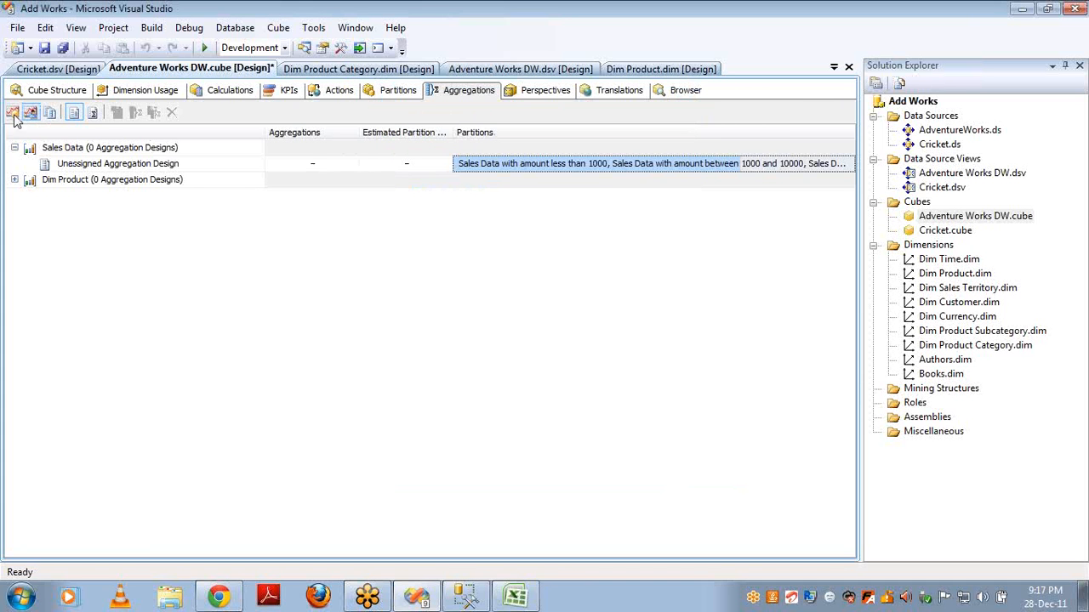
Start a new aggregation design for the Sales Data measure group and include all three of its partitions.
left_click(13, 113)
key("Return")
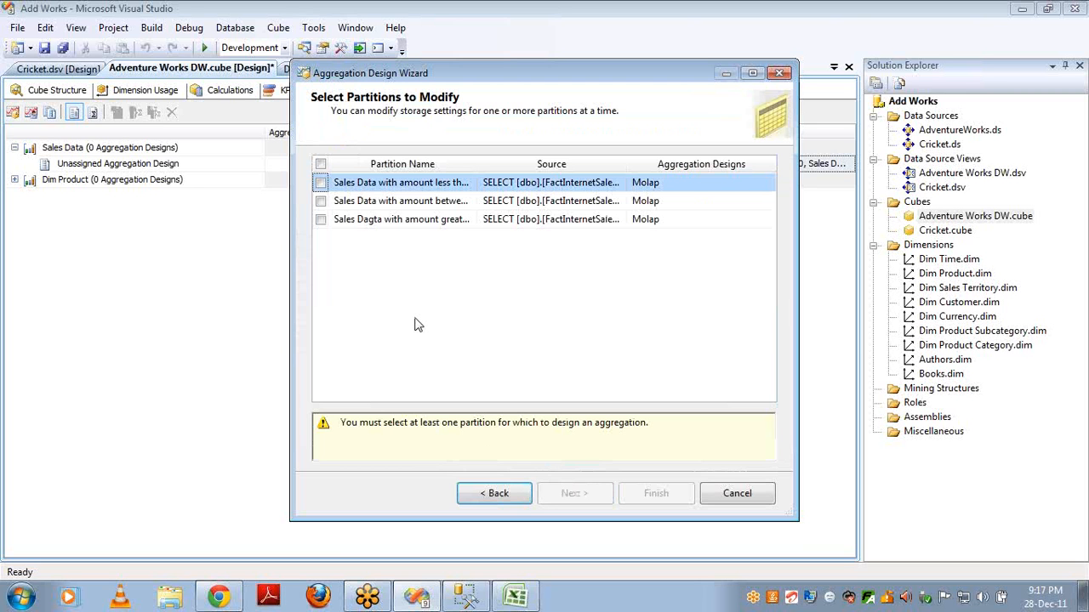
left_click(320, 183)
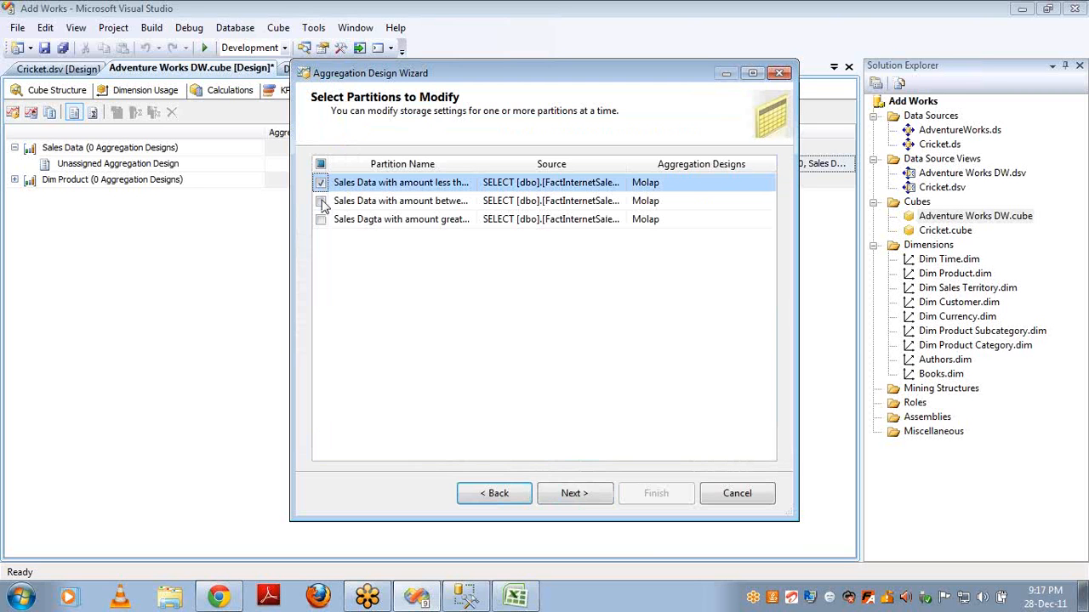
left_click(321, 202)
left_click(321, 220)
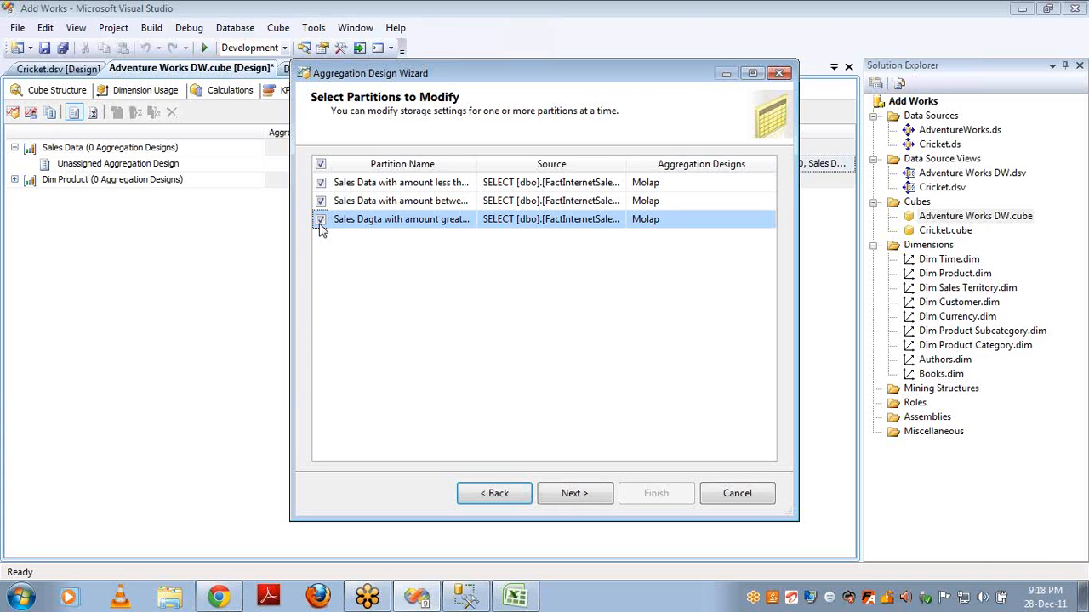
left_click(578, 495)
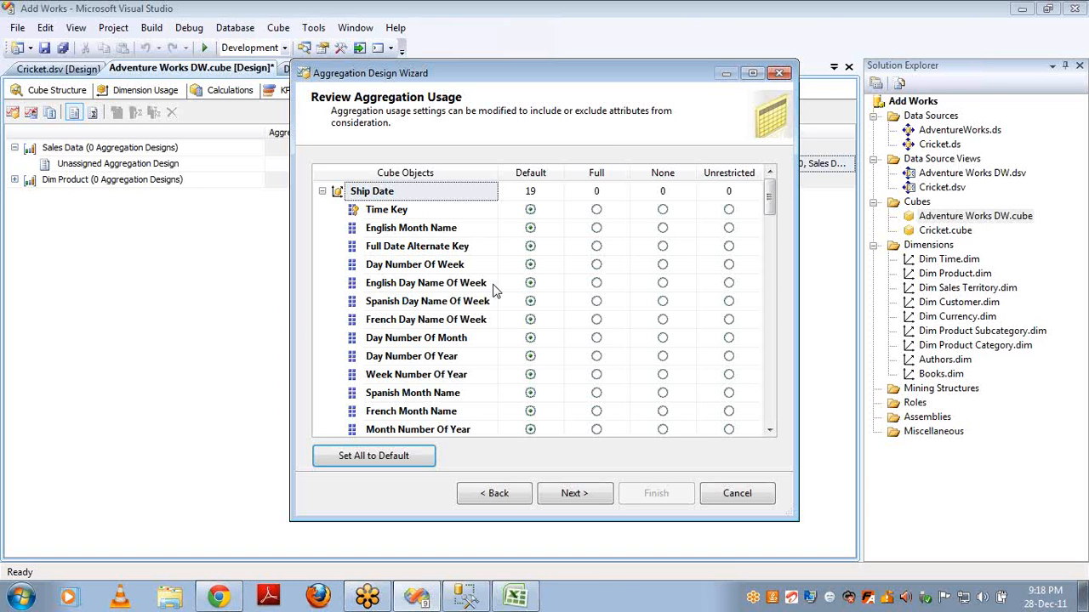
Under Ship Date, set aggregation usage to Full for English Month Name and None for Spanish Month Name.
left_click(597, 228)
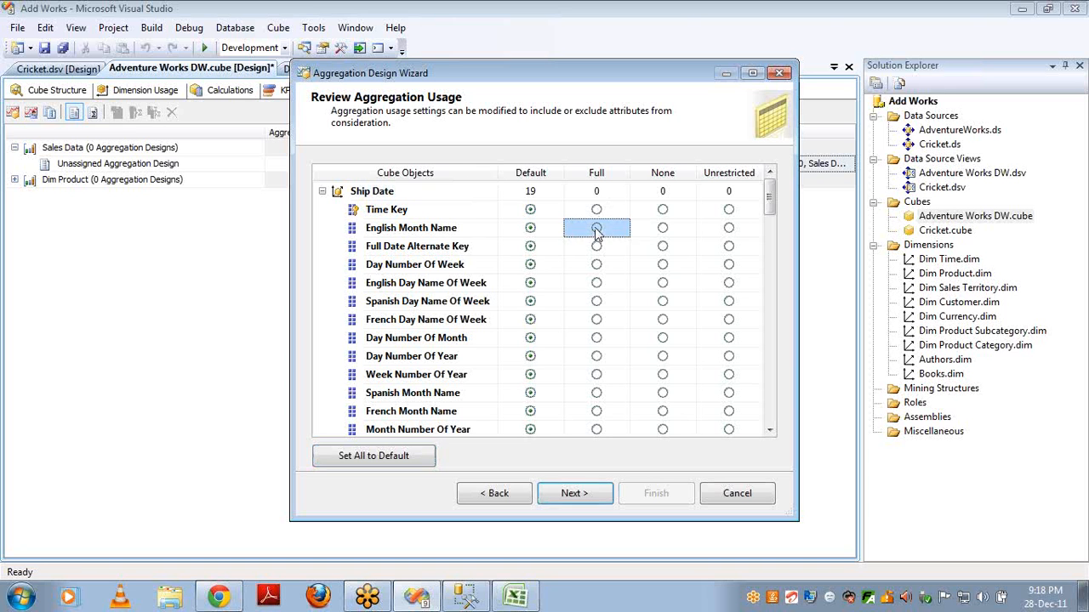
left_click(680, 368)
left_click(662, 394)
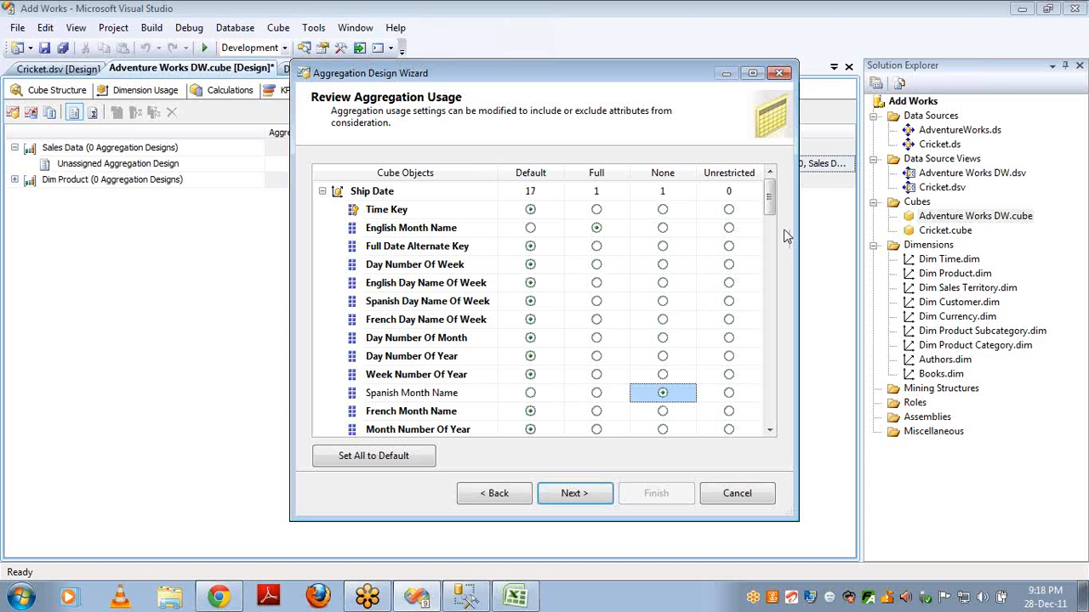
Set Ship Date's Calendar Quarter, Calendar Year, Calendar Semester, Fiscal Quarter and Fiscal Year to Full aggregation usage, and accept the usage settings.
left_click_drag(770, 203, 771, 232)
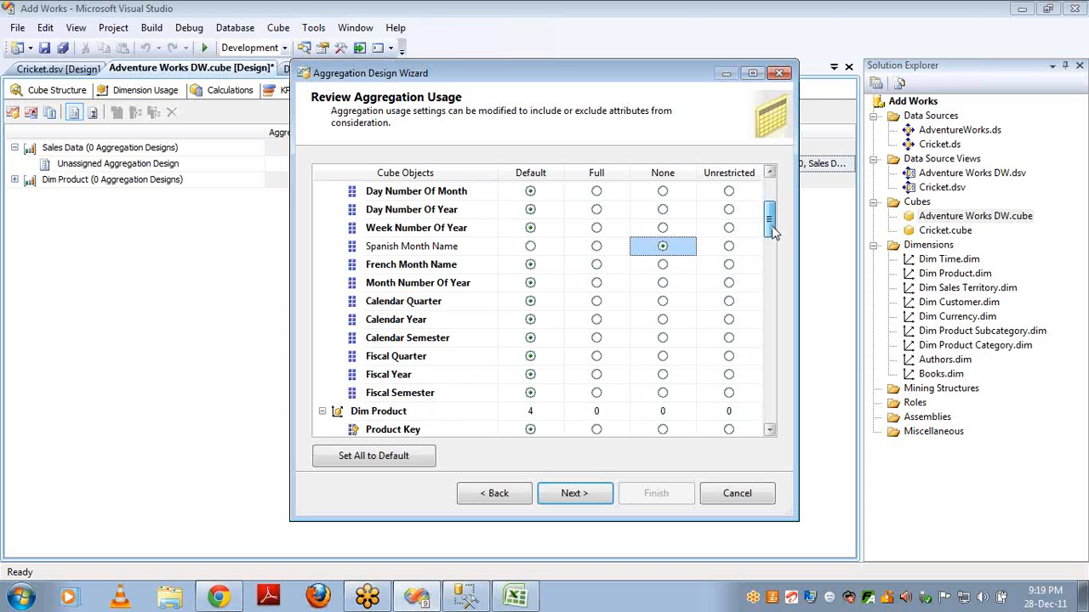
left_click(597, 319)
left_click(597, 302)
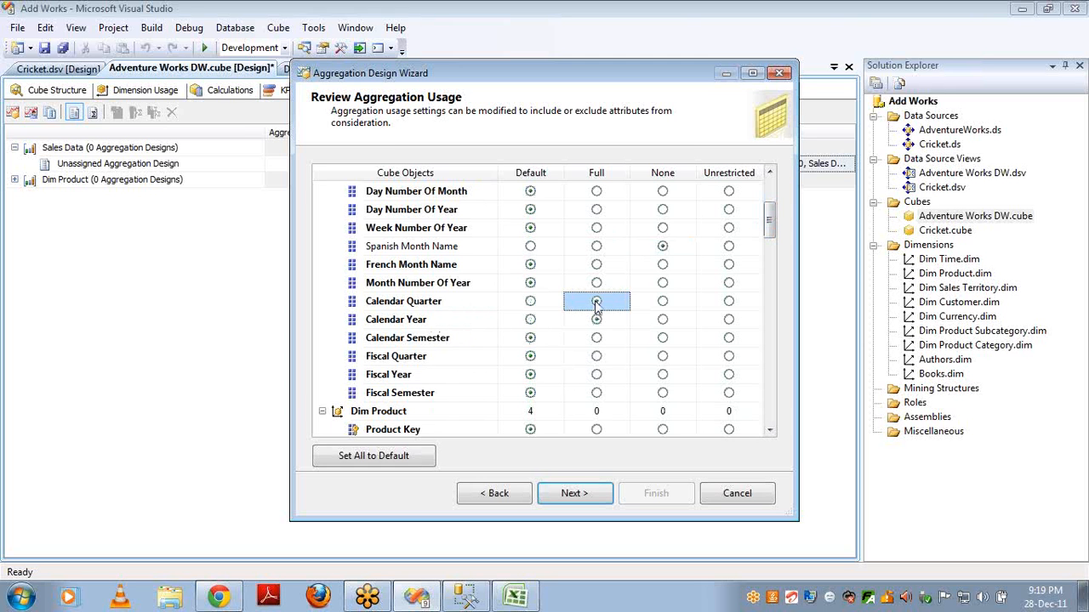
left_click(597, 339)
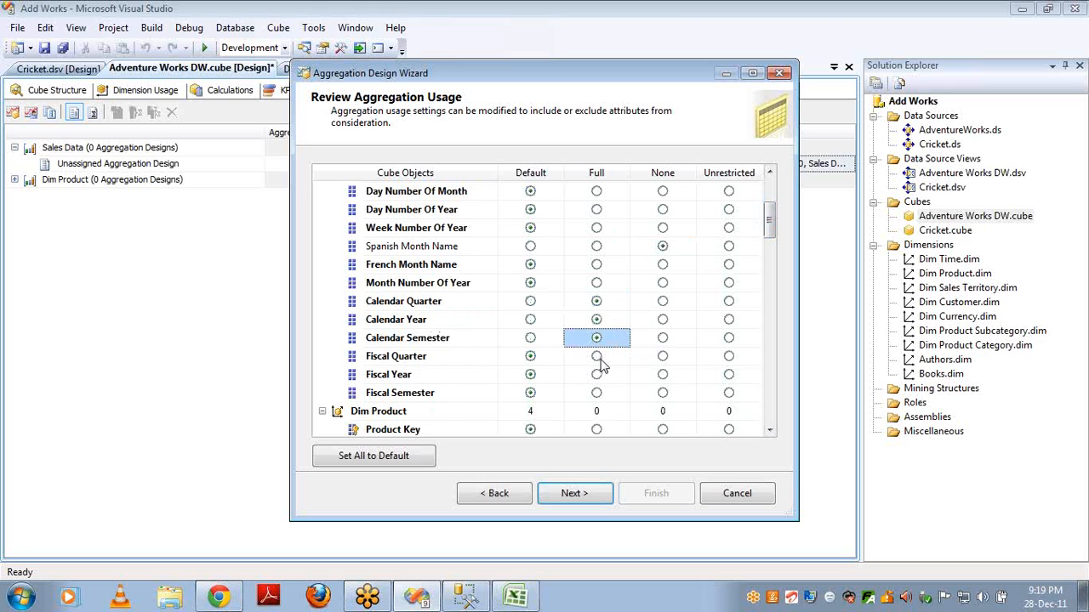
left_click(597, 358)
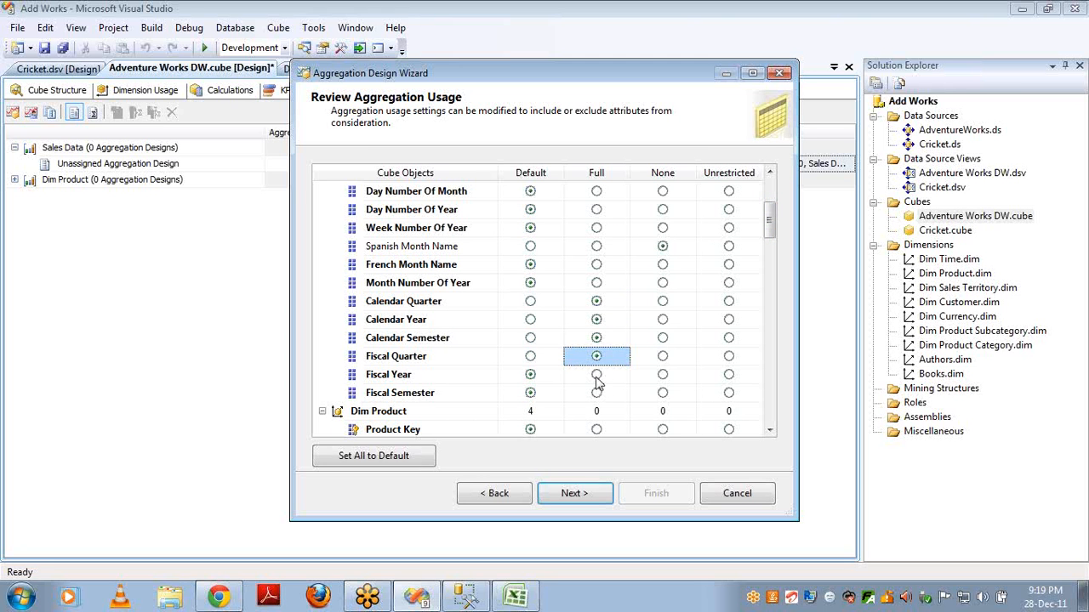
left_click(596, 377)
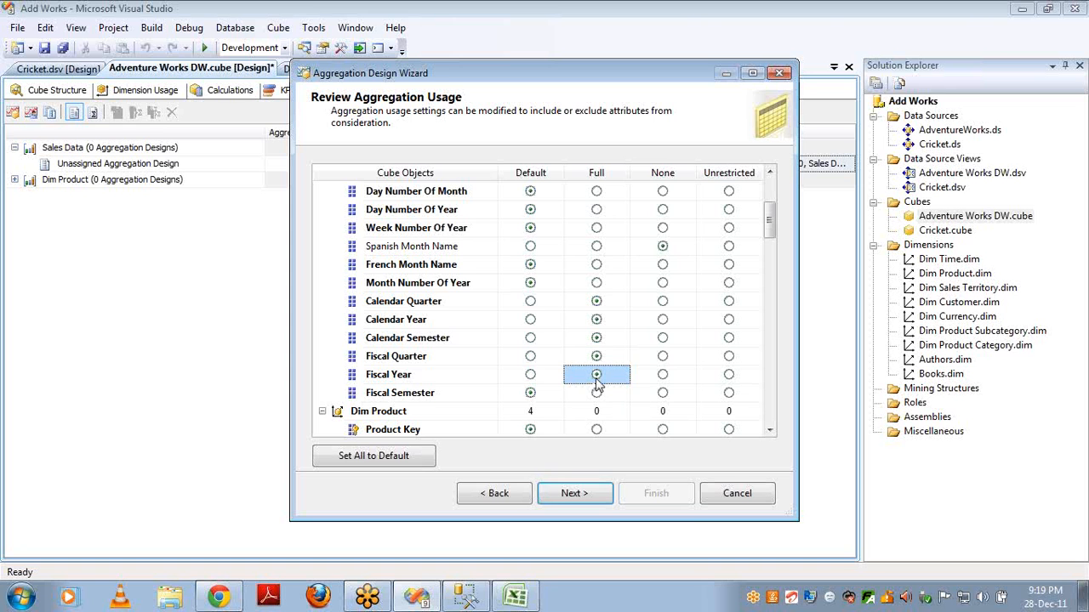
left_click(560, 495)
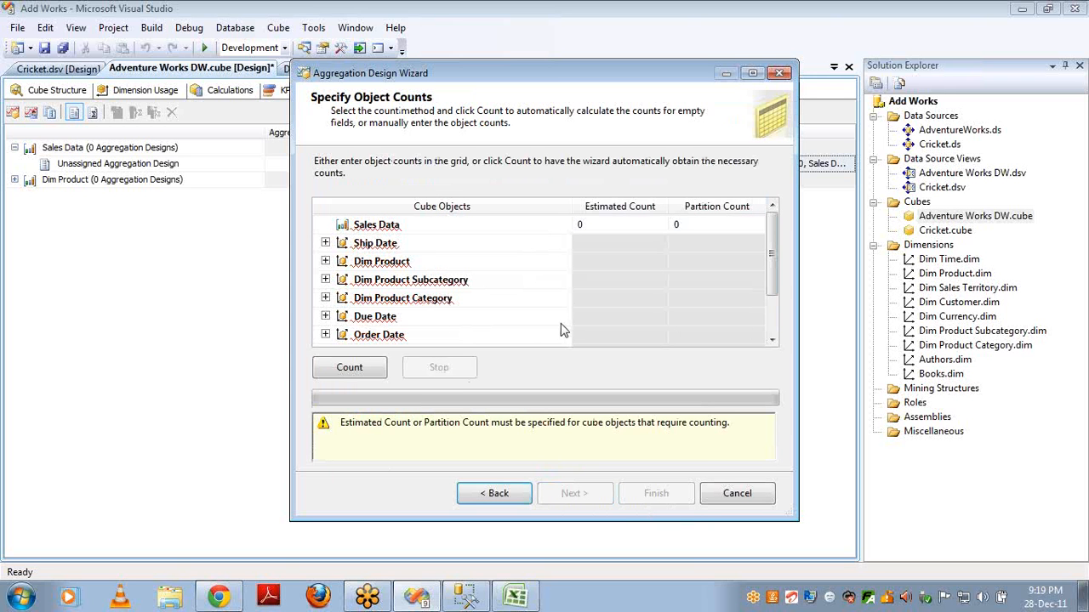
Count the cube objects automatically, check Sales Data's estimated and partition counts, and continue to the aggregation options.
left_click(350, 367)
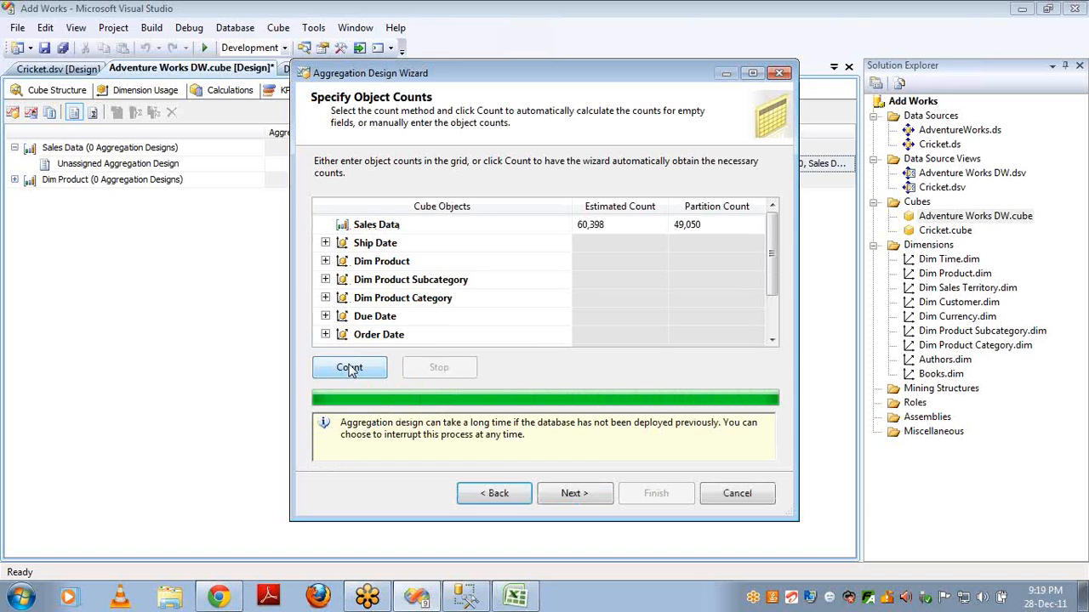
left_click(619, 226)
left_click(713, 225)
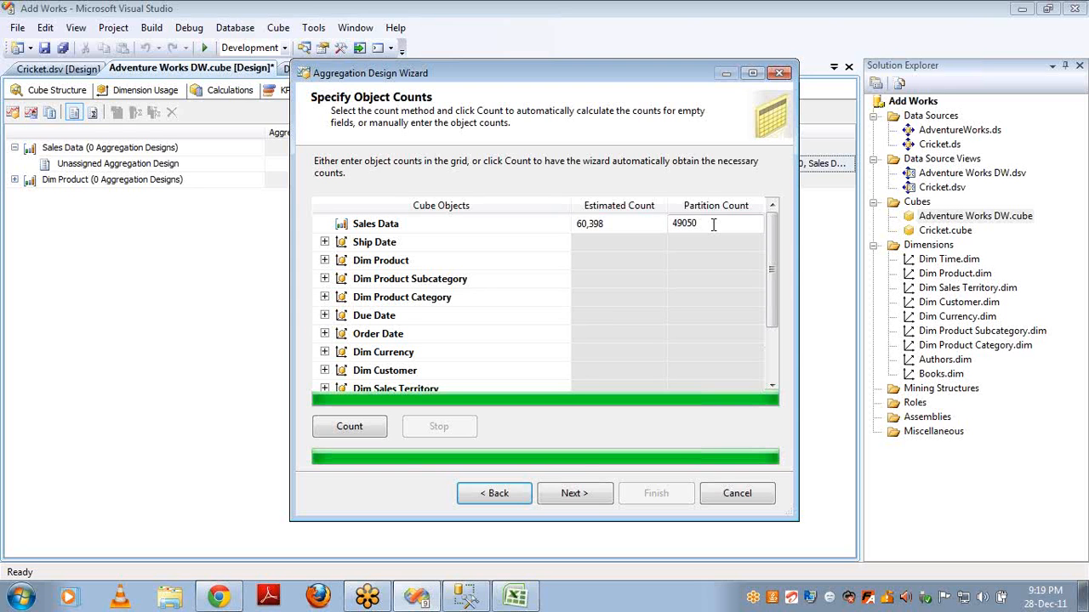
left_click(572, 492)
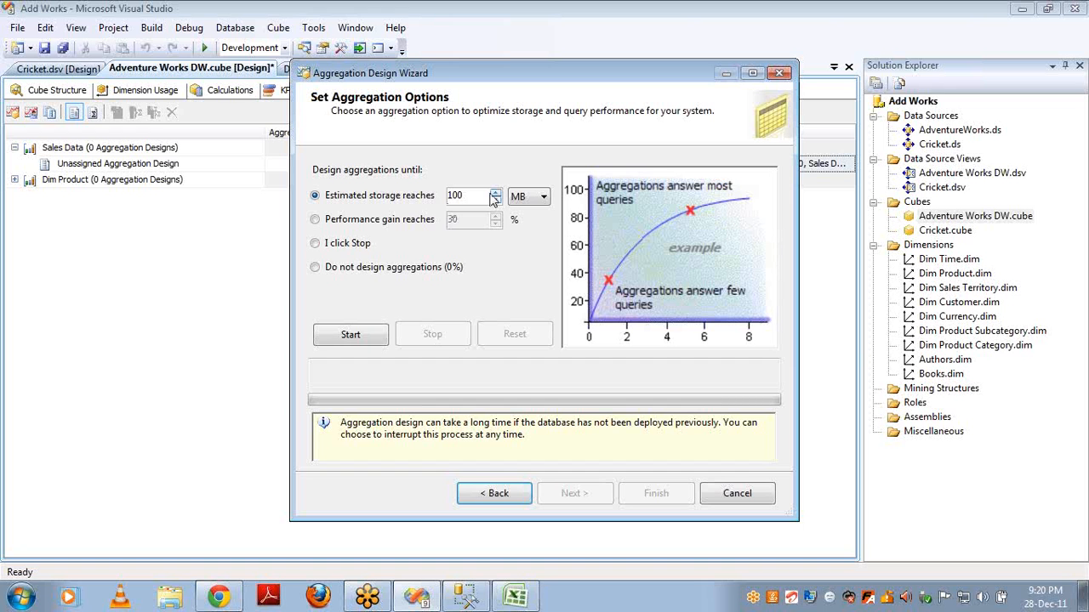
Design aggregations until estimated storage reaches 100 MB, and review the number of aggregations, optimization level and storage size.
left_click(352, 333)
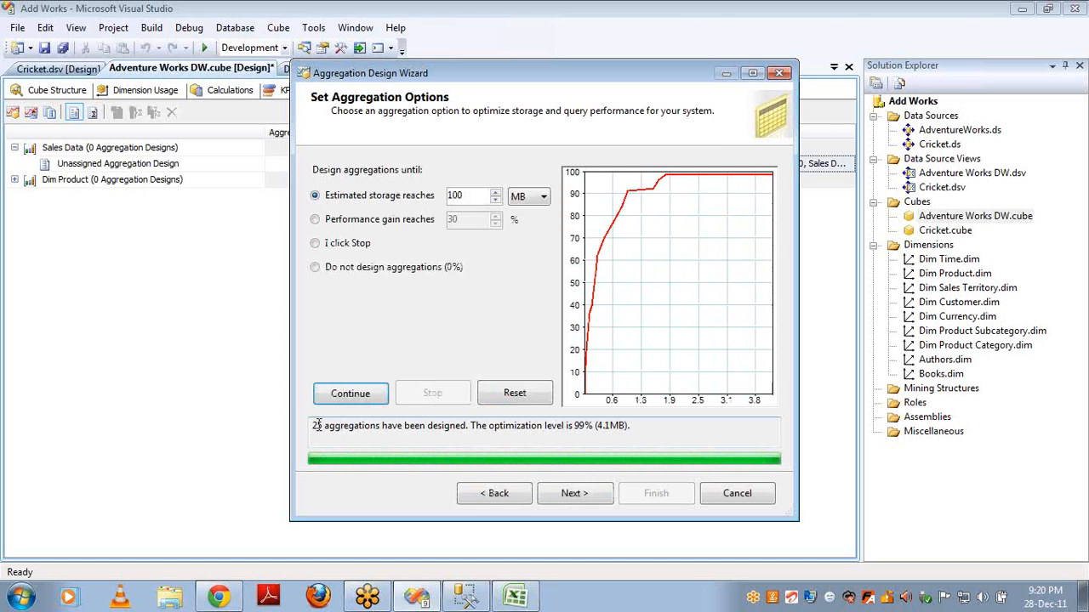
double_click(612, 425)
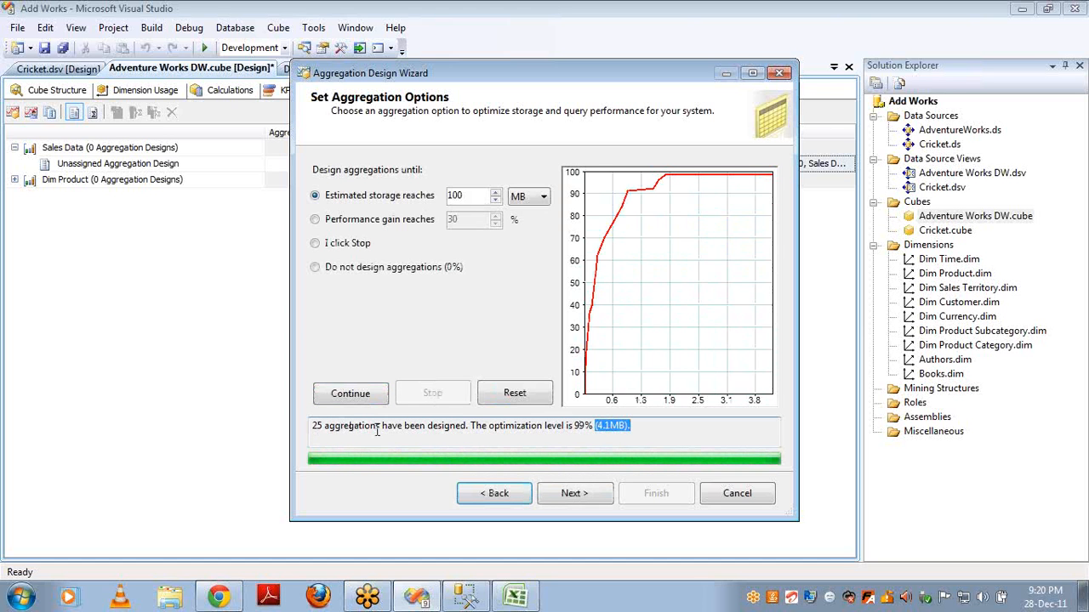
double_click(318, 425)
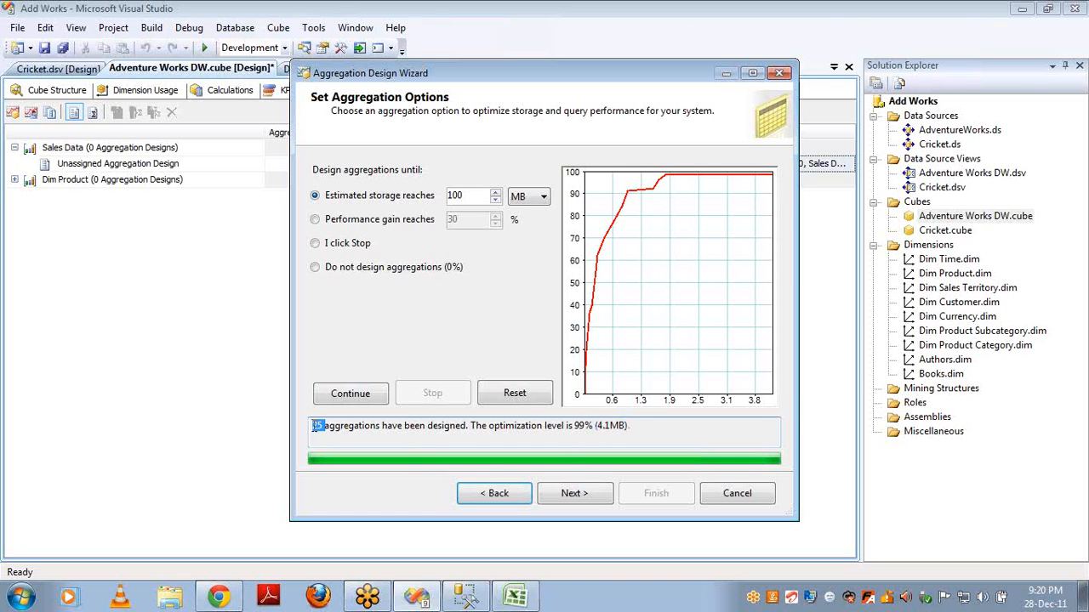
left_click(576, 425)
double_click(576, 425)
left_click_drag(467, 195, 446, 195)
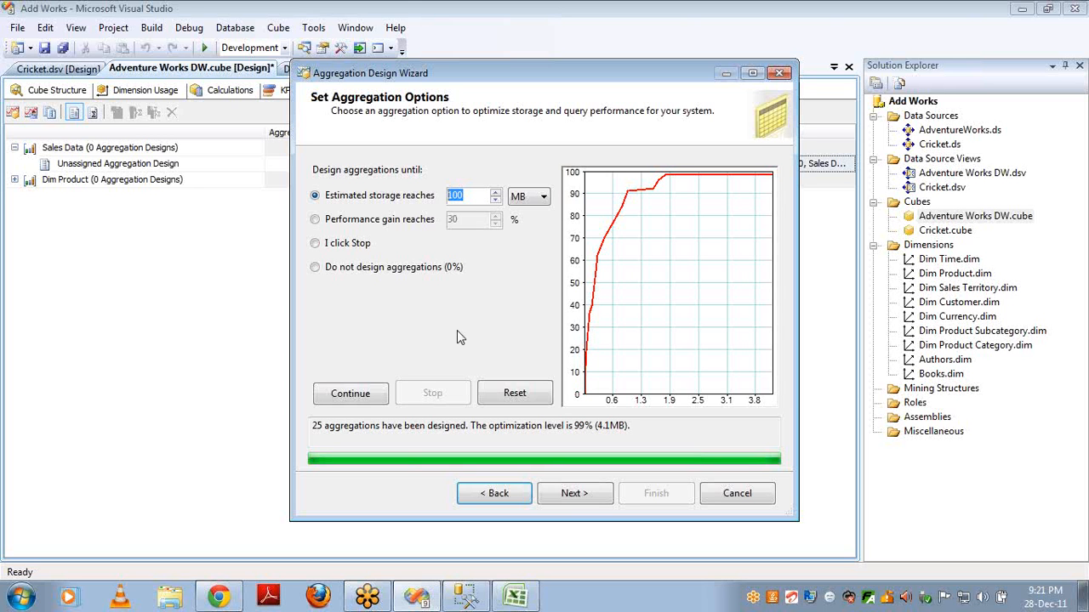
Reset the design and redesign aggregations until performance gain reaches 60%, reviewing the aggregation count, storage size and optimization level.
left_click_drag(325, 426, 314, 425)
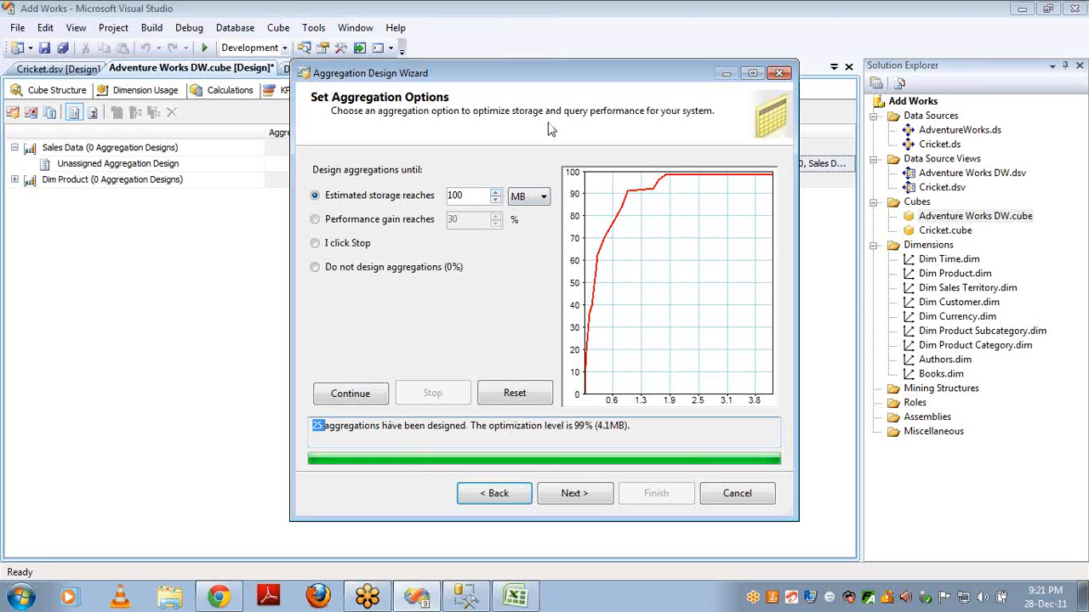
left_click(328, 223)
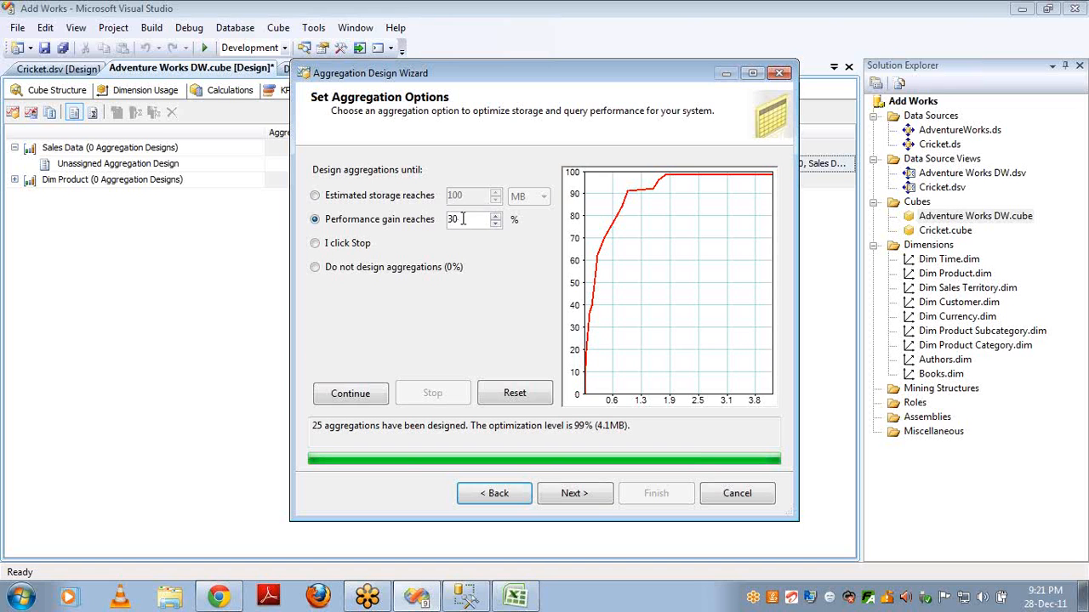
key("BackSpace")
type("60")
left_click(350, 403)
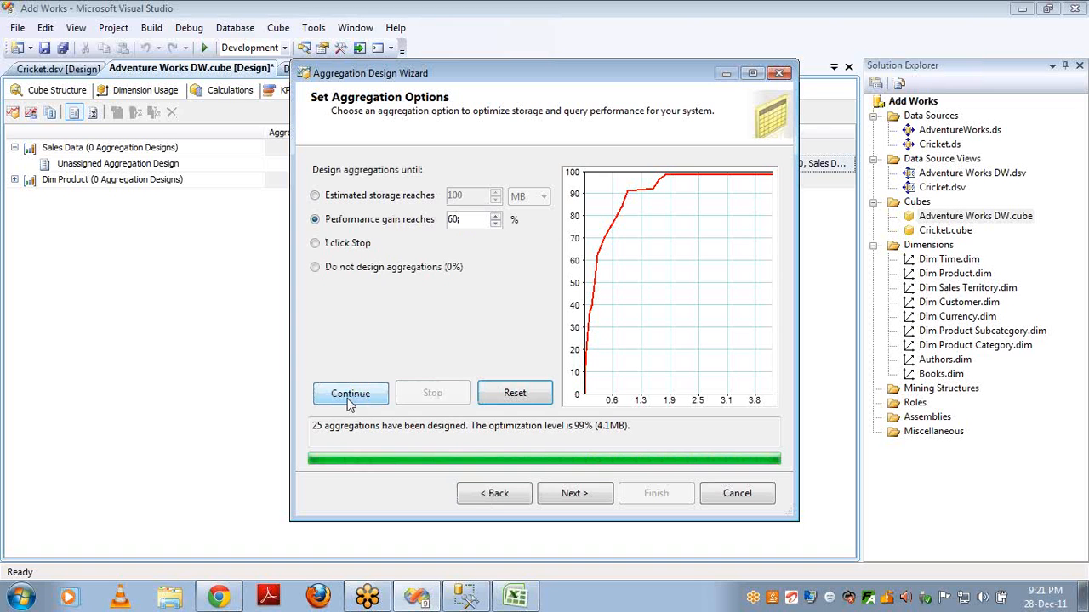
double_click(318, 426)
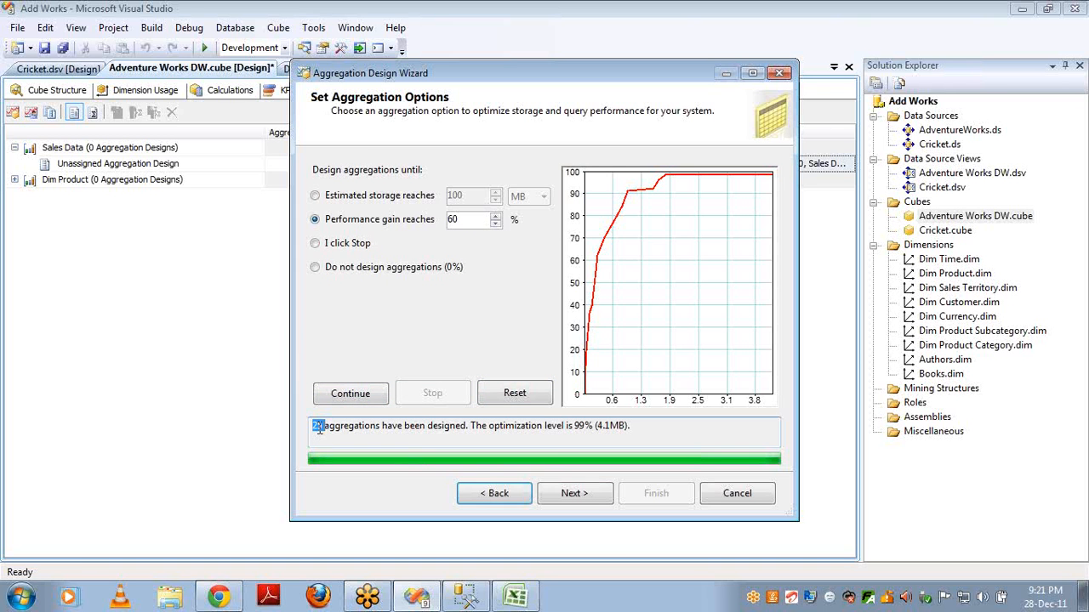
left_click(517, 392)
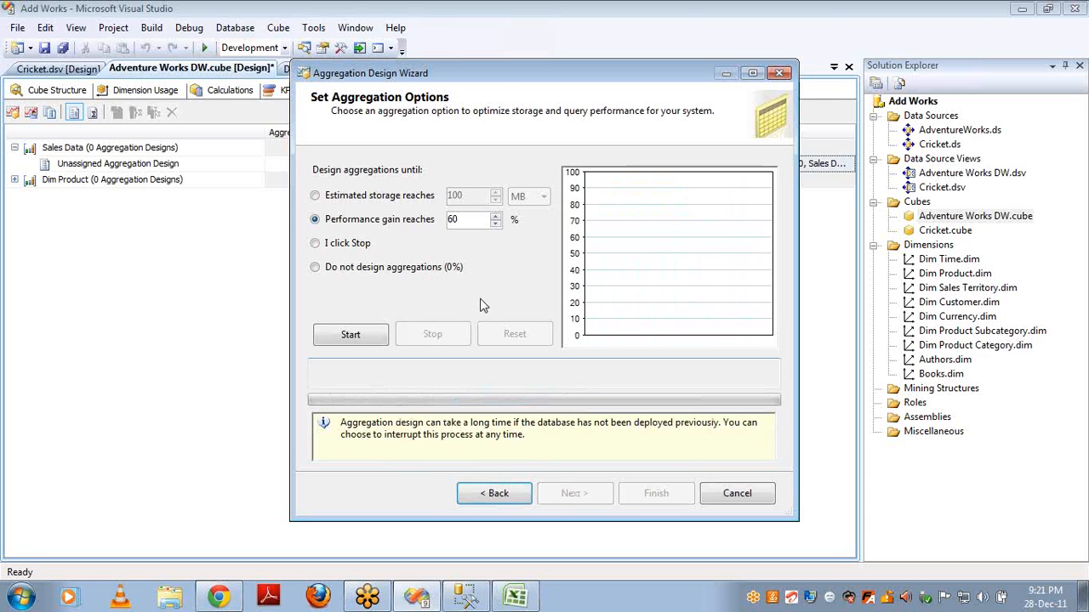
left_click(352, 335)
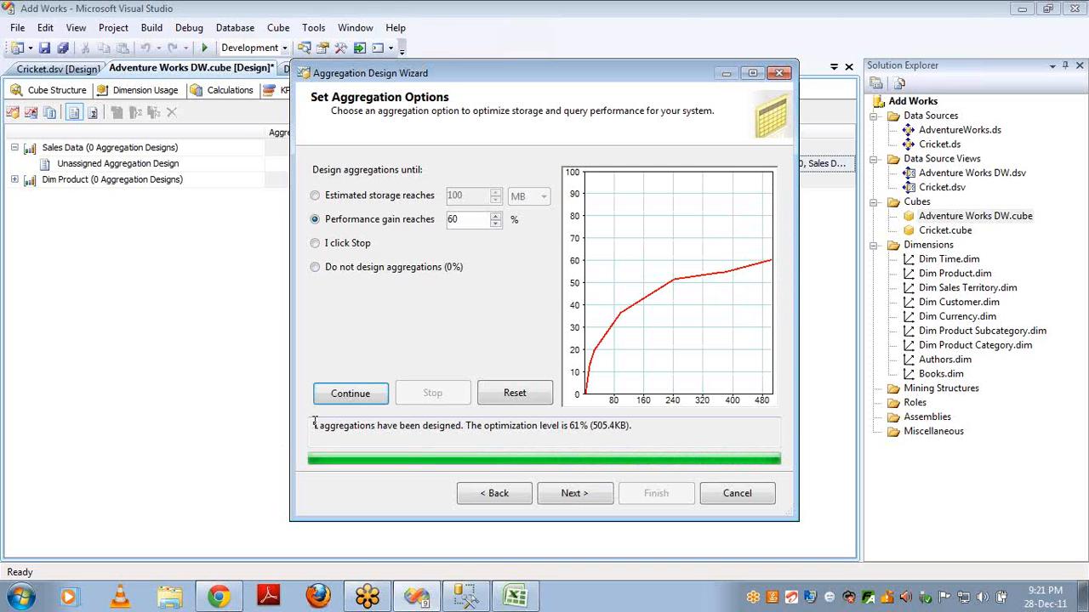
left_click_drag(314, 422, 375, 425)
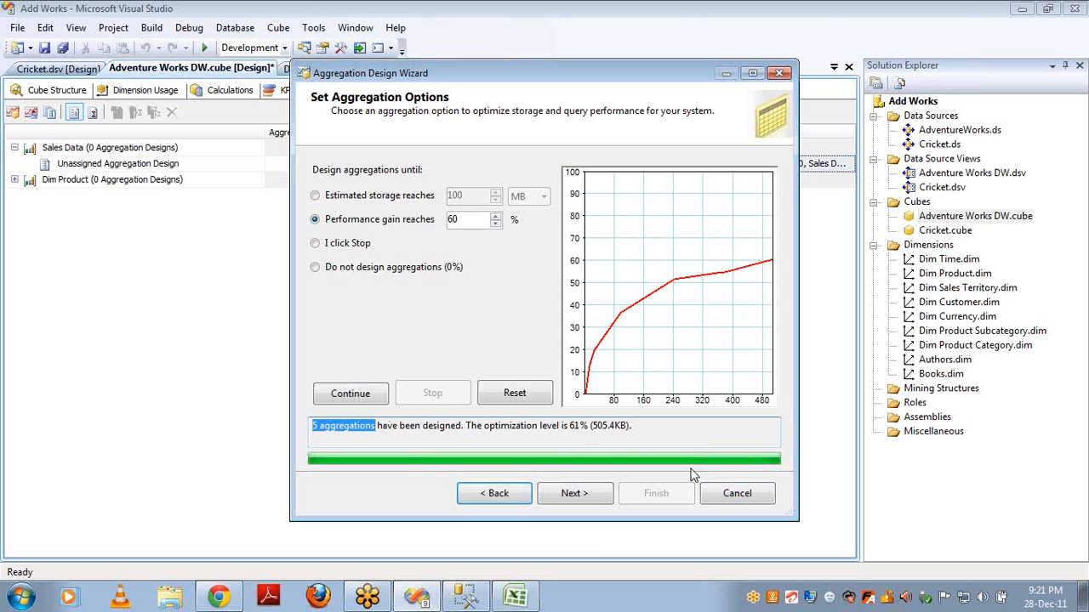
left_click_drag(590, 426, 650, 441)
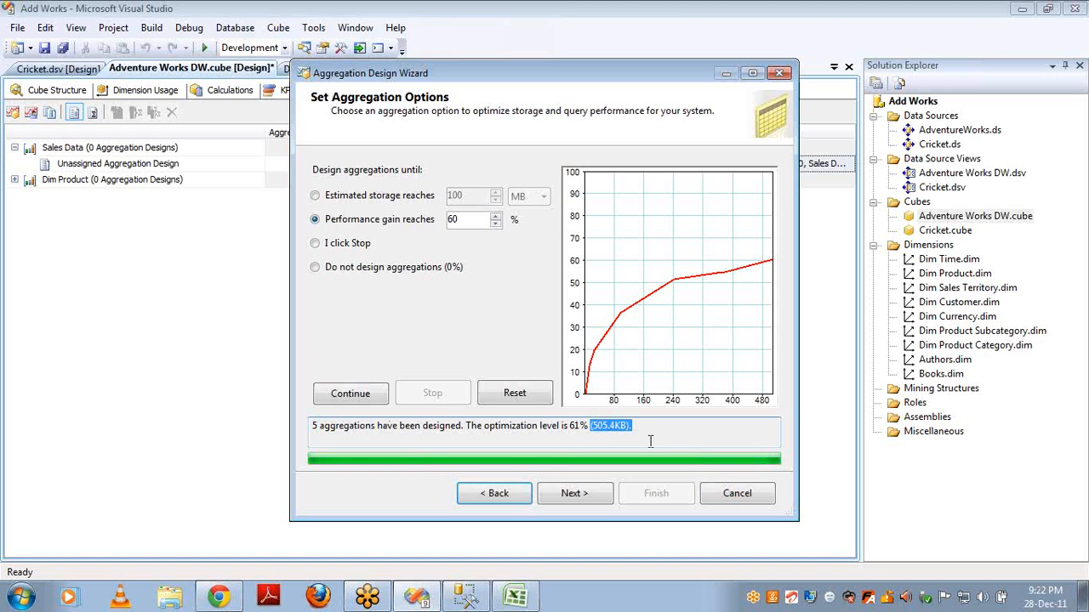
double_click(575, 426)
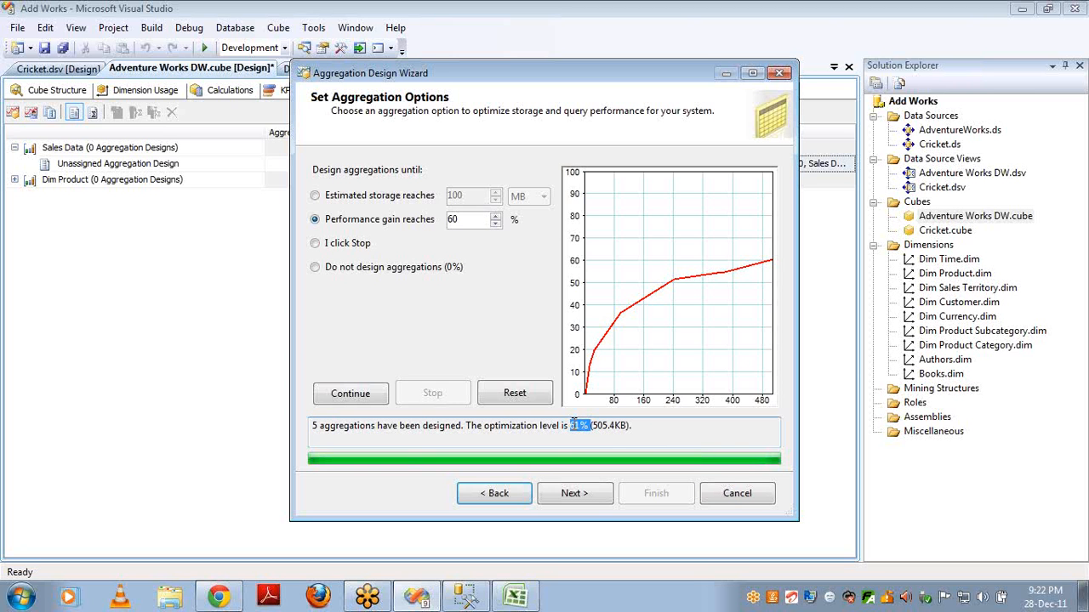
Reset the design and run it with the "I click Stop" option, checking the number of aggregations designed.
left_click(319, 245)
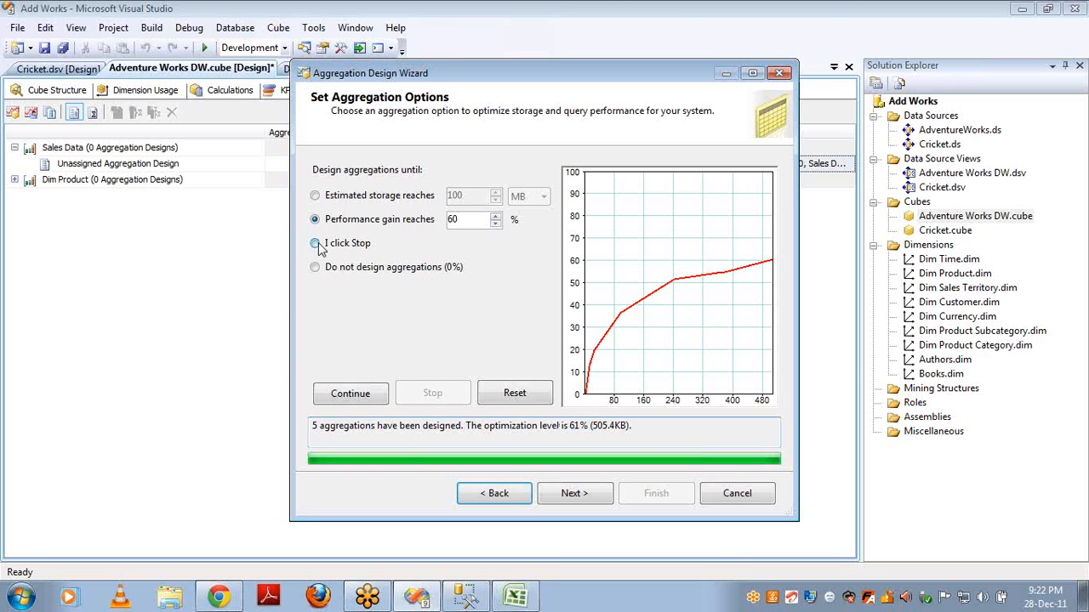
left_click(509, 393)
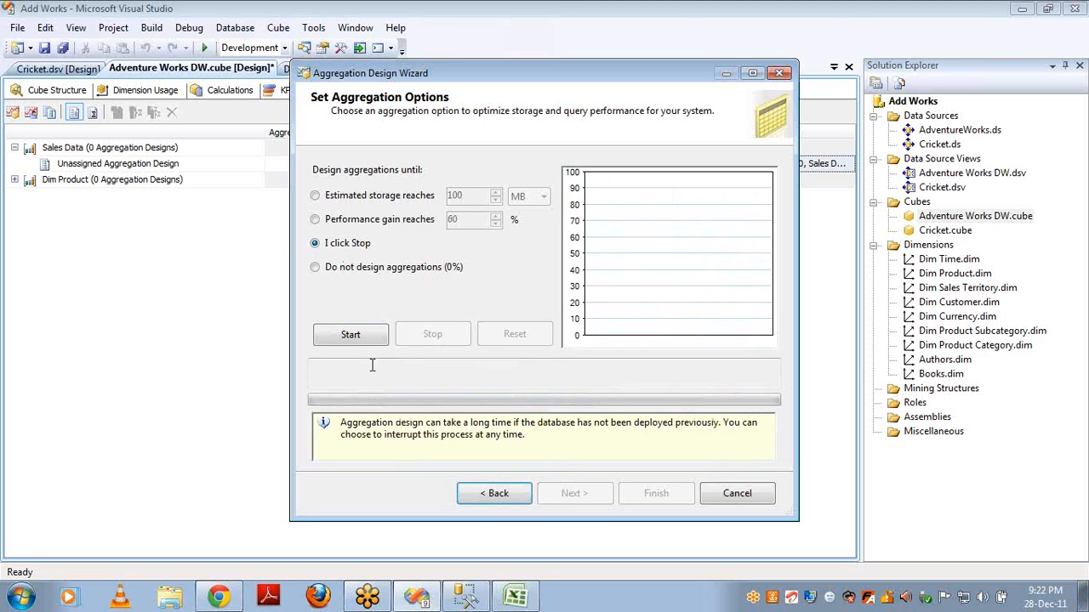
left_click(351, 335)
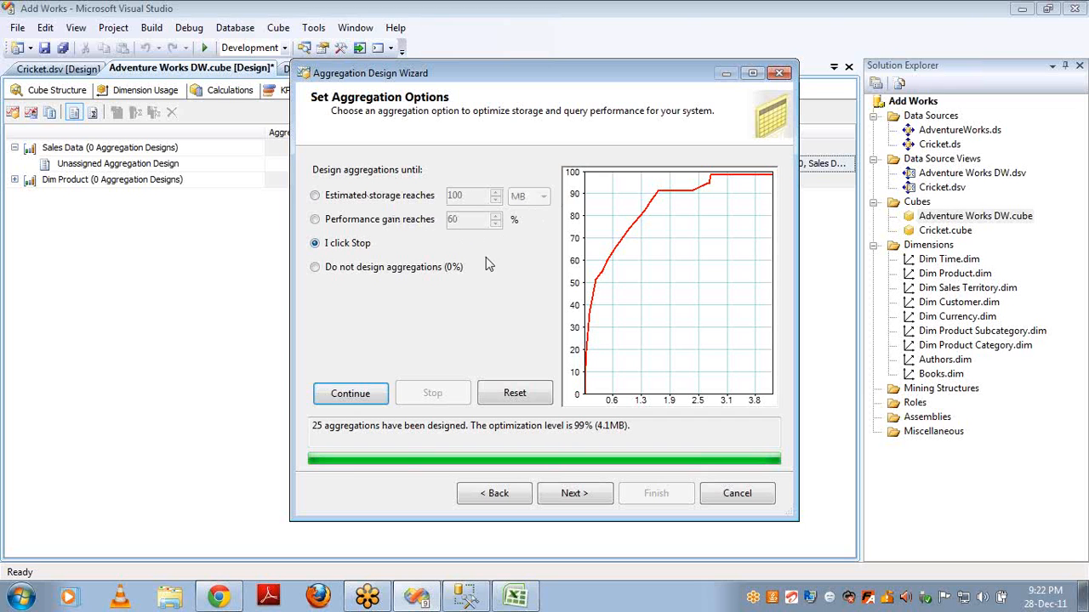
double_click(317, 424)
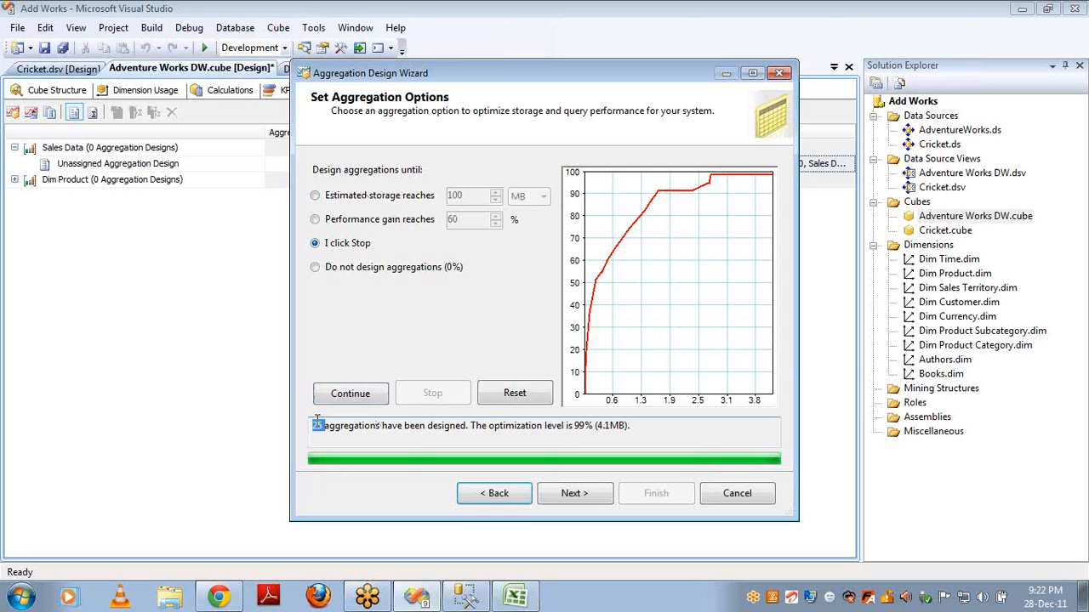
Redesign the aggregations from scratch to a 60% performance gain, and save them as AggregationDesign without processing.
left_click(343, 269)
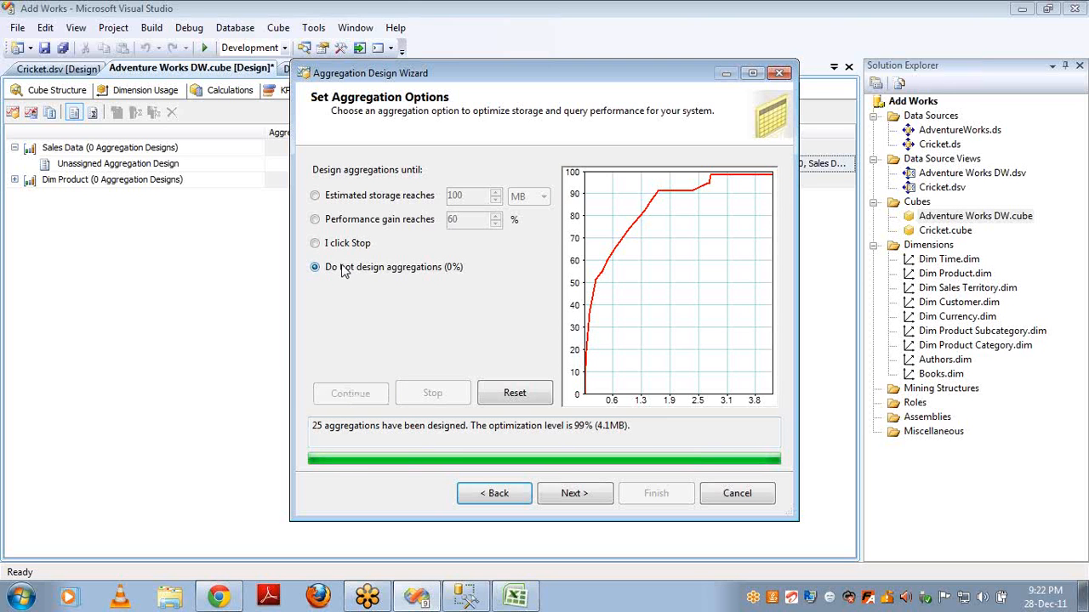
left_click(319, 220)
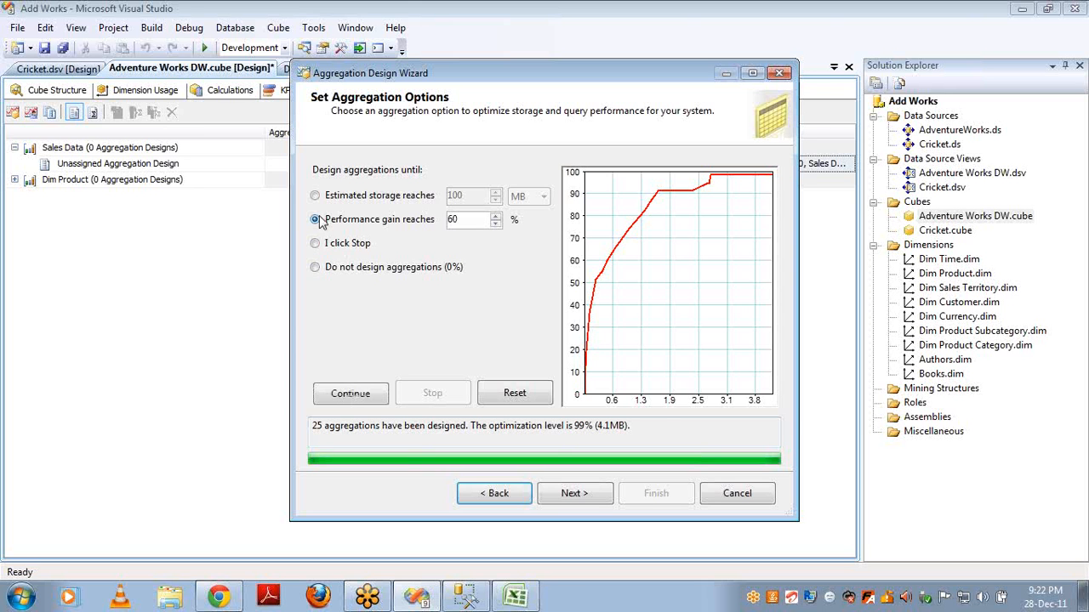
left_click(573, 495)
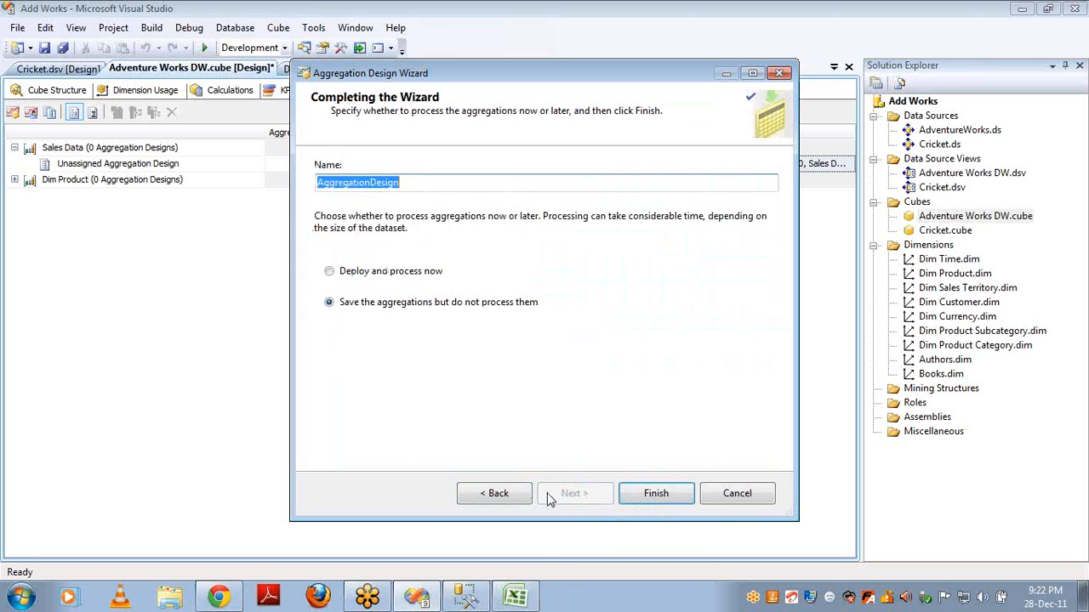
left_click(515, 495)
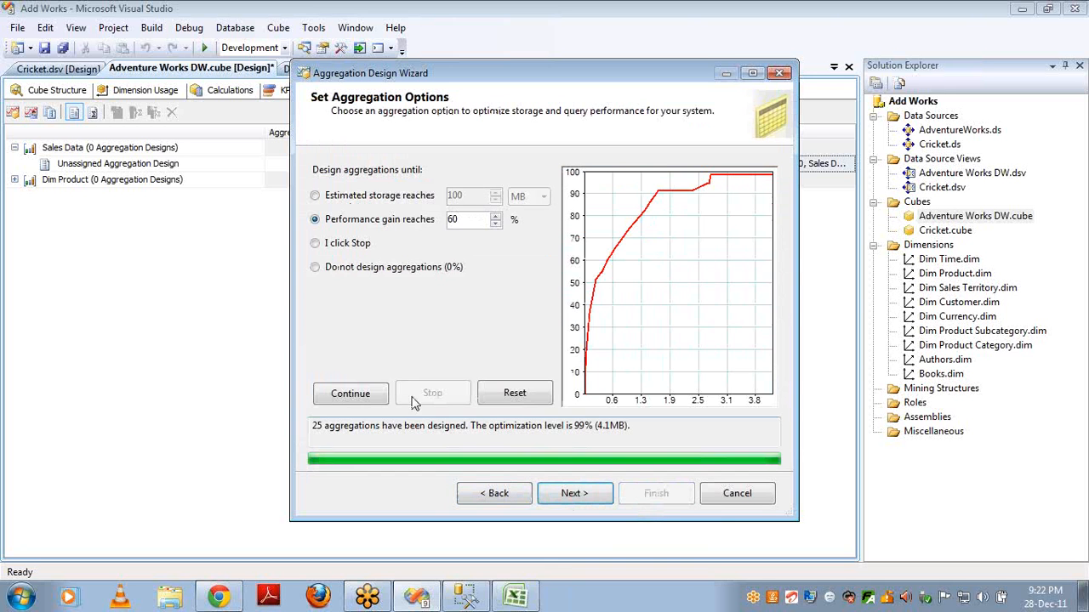
left_click(513, 394)
left_click(334, 336)
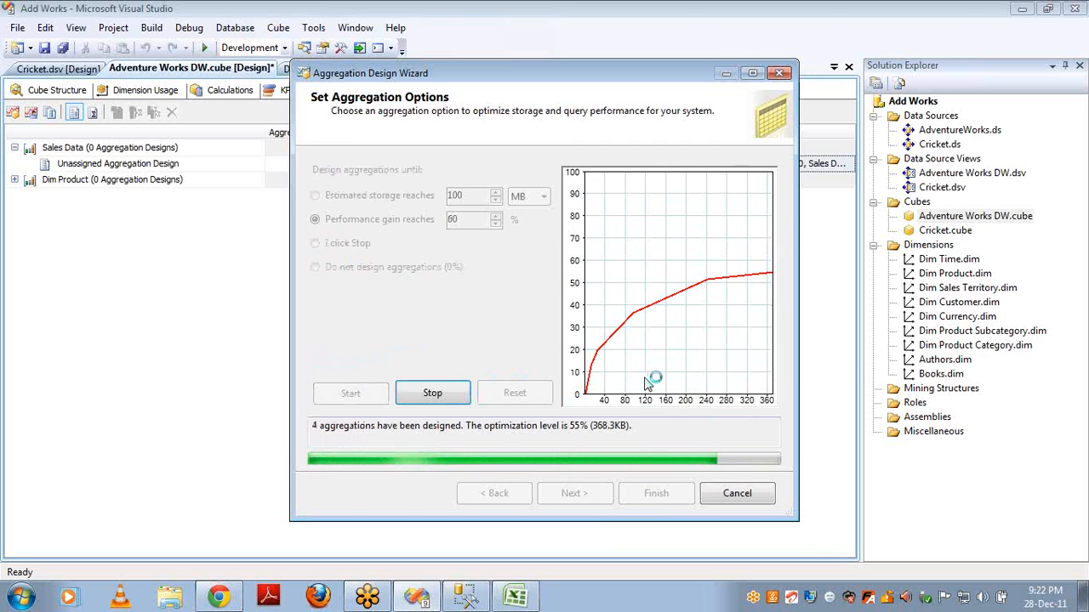
left_click(586, 495)
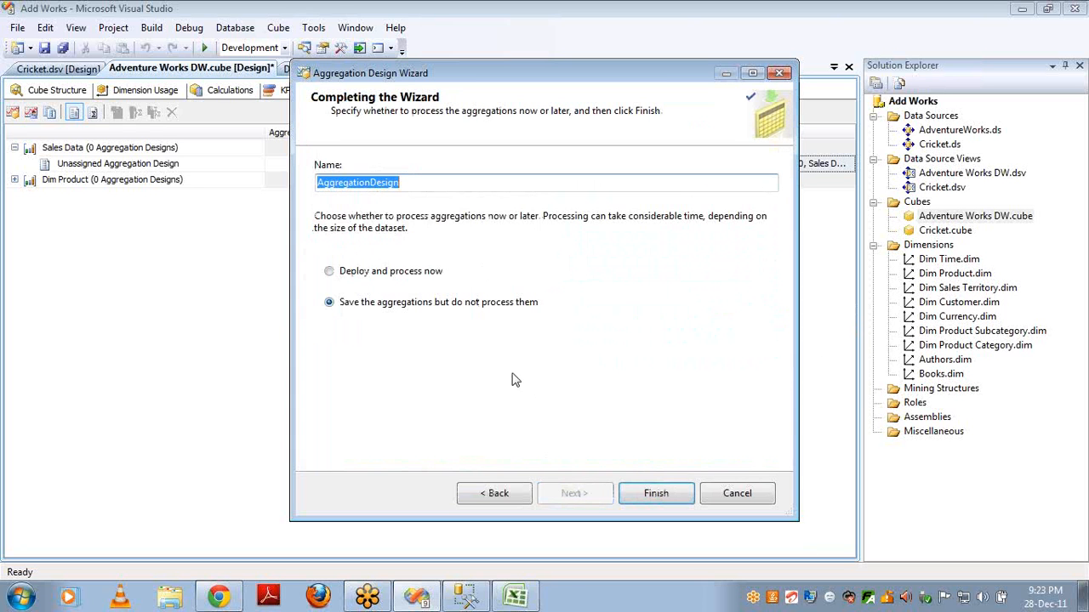
left_click(655, 494)
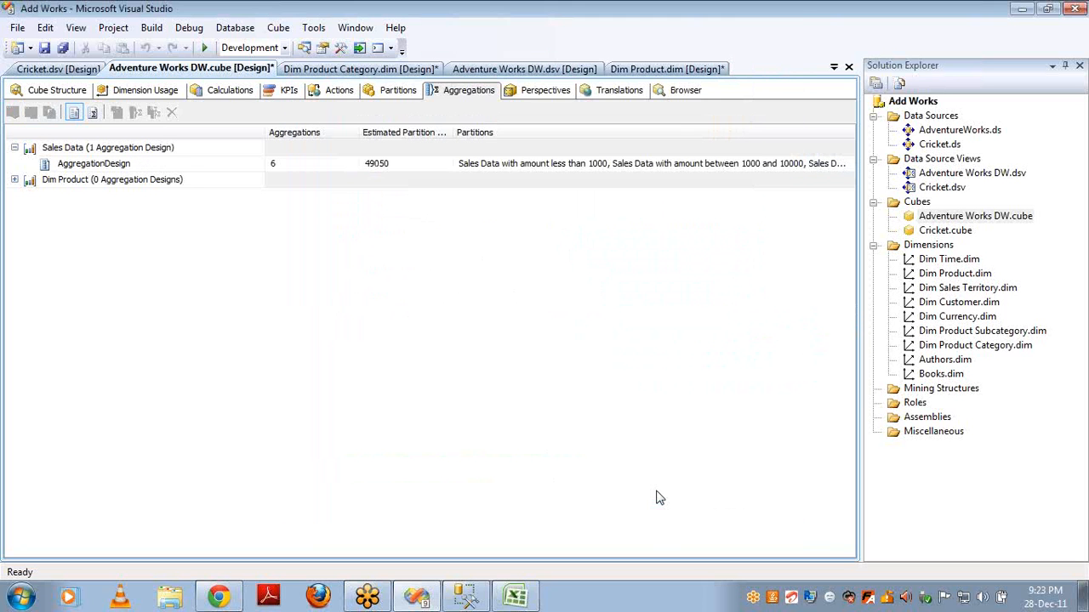
Examine the aggregation design assignment for the Sales Data partitions, including hiding partitions with aggregation designs, without applying changes.
left_click(99, 168)
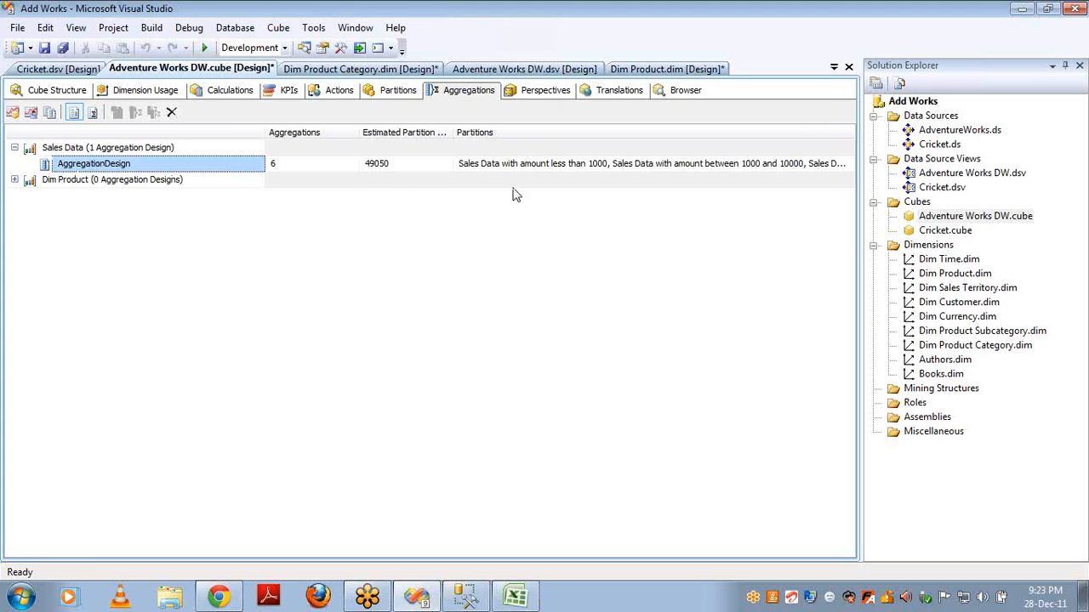
left_click(49, 115)
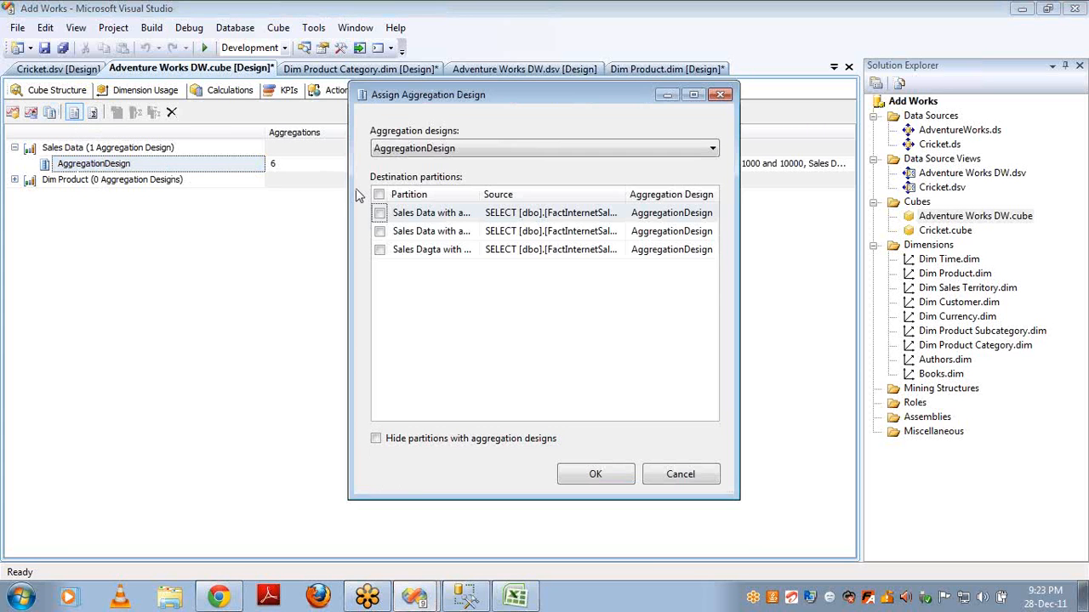
left_click(504, 150)
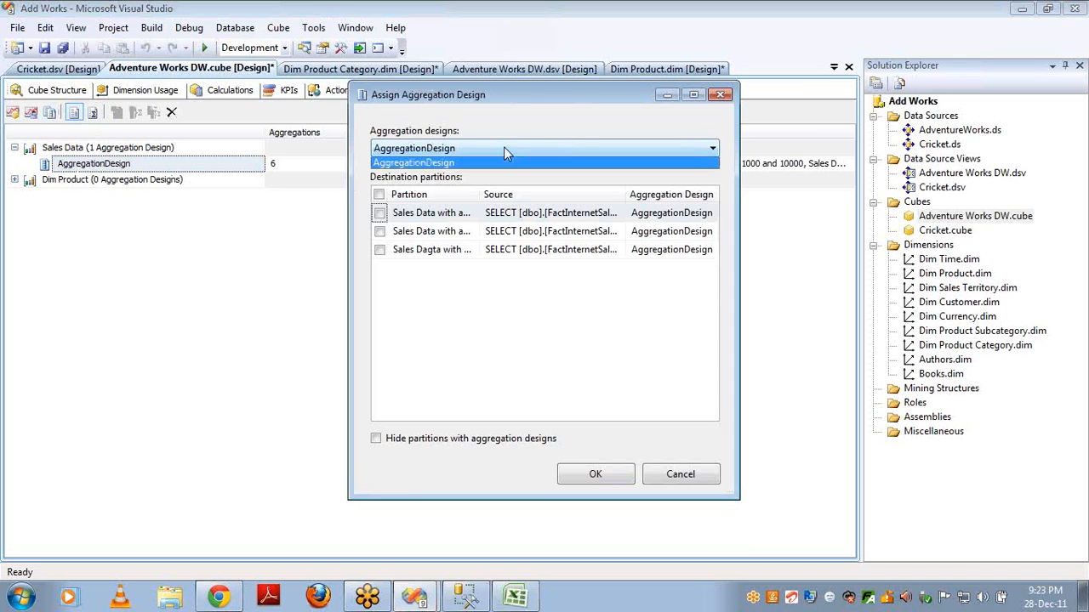
left_click(376, 448)
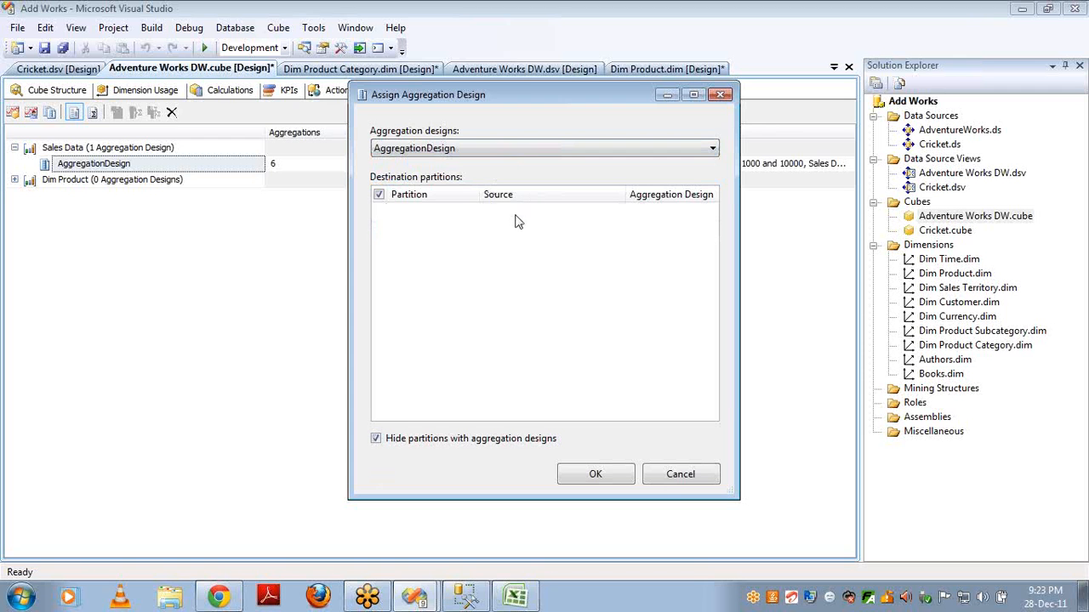
left_click(664, 478)
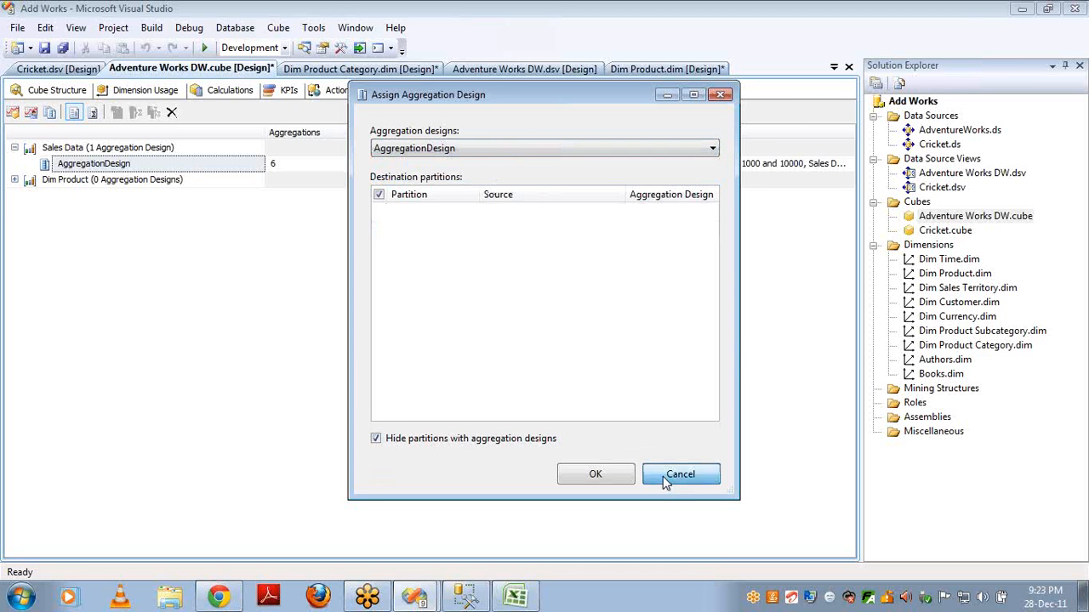
Examine which aggregation designs can be assigned to the Dim Product partition, without applying changes.
left_click(14, 179)
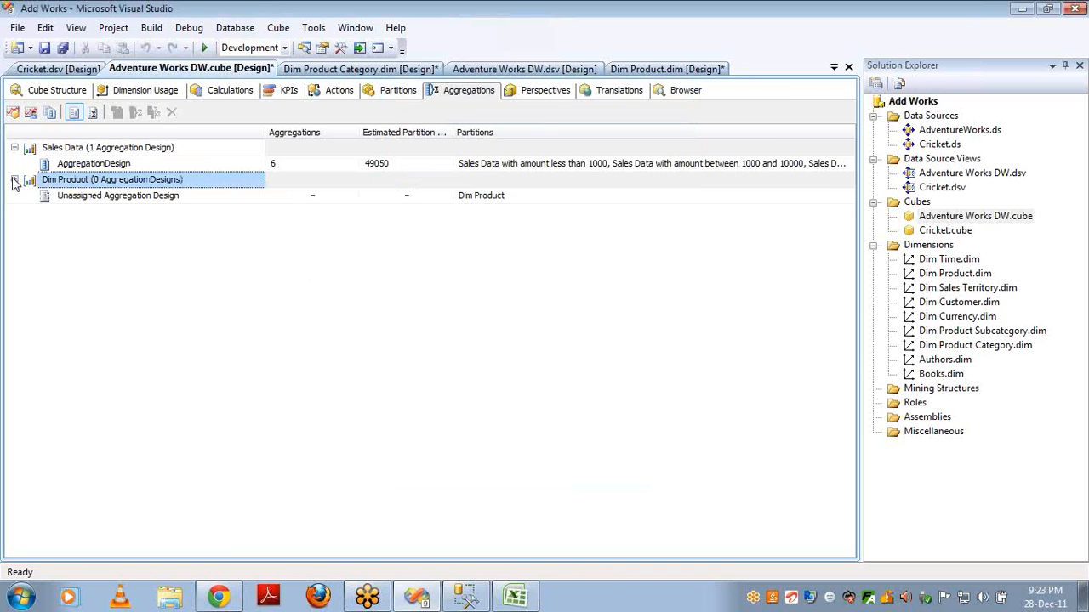
left_click(59, 197)
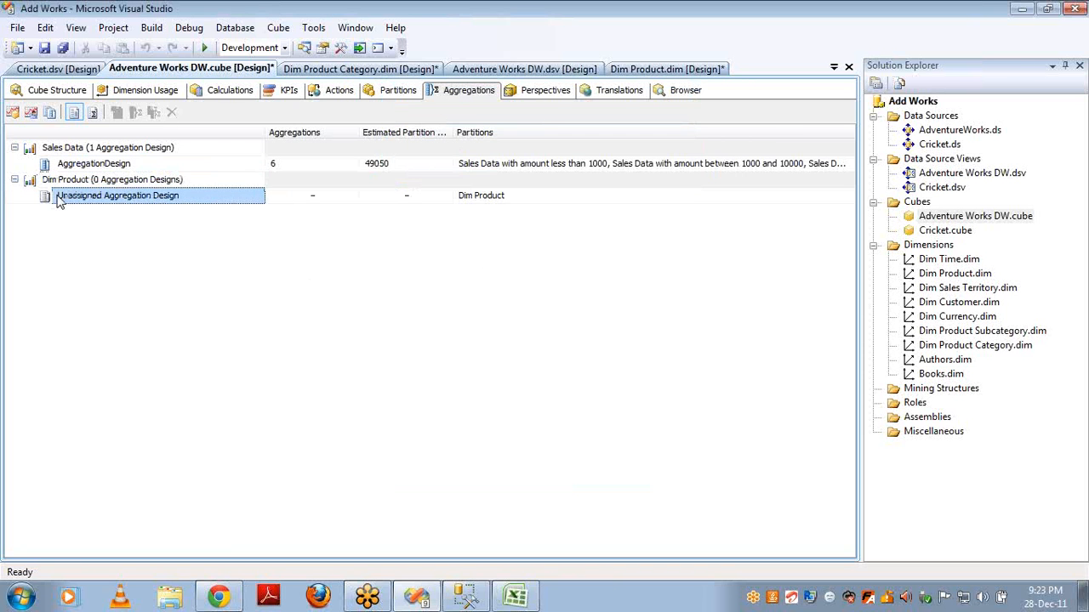
left_click(49, 113)
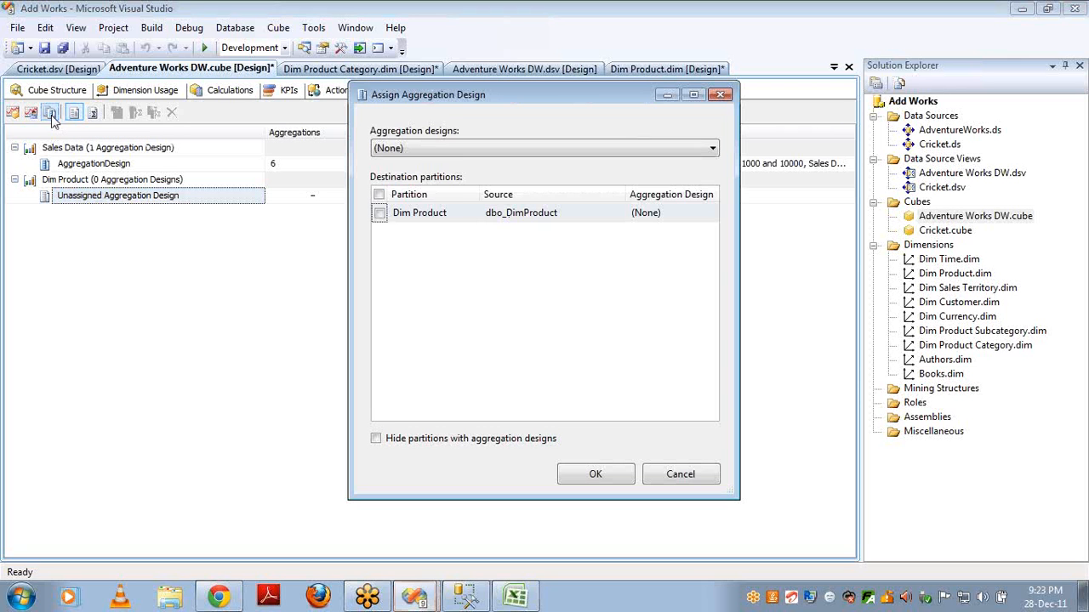
left_click(458, 148)
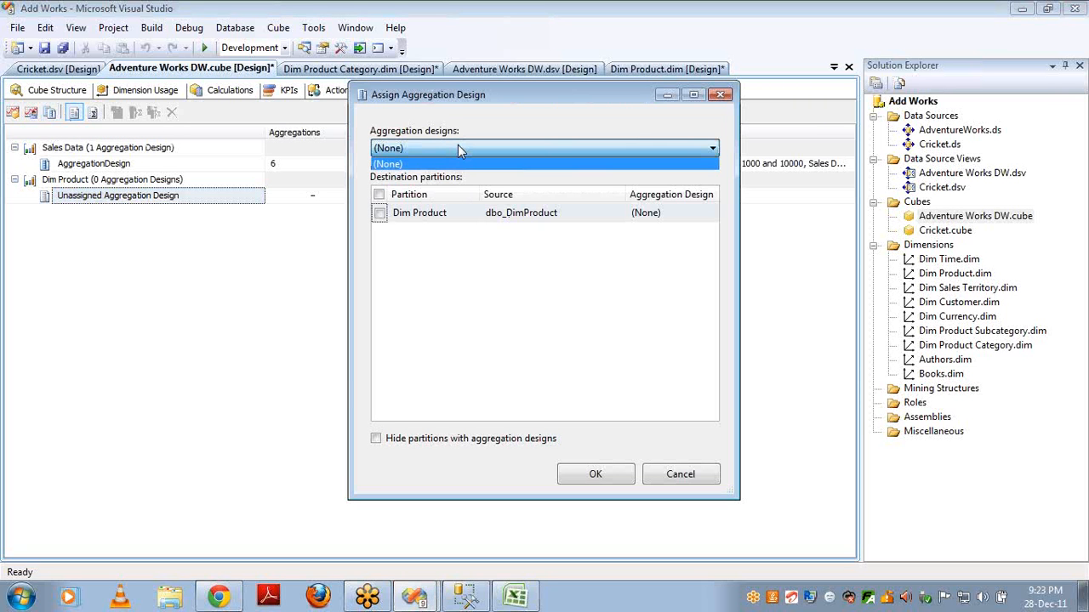
left_click(457, 148)
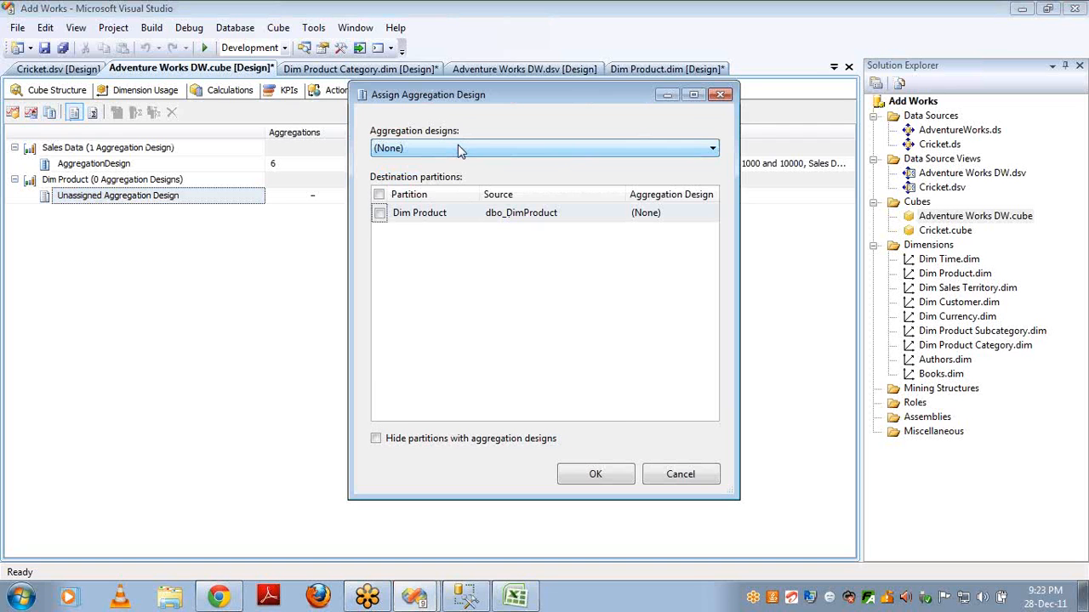
left_click(677, 474)
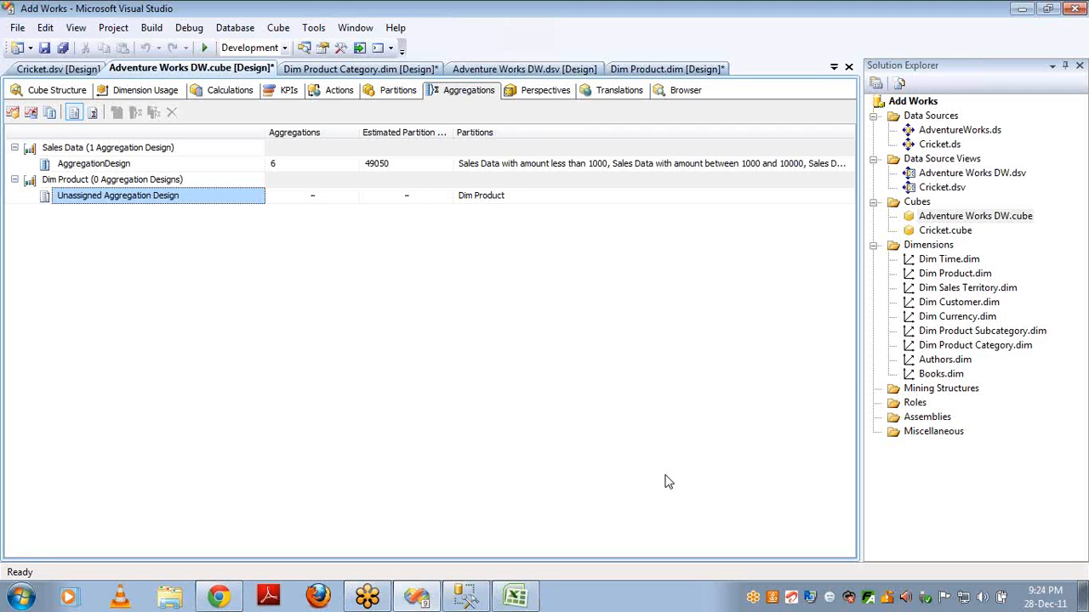
Review the cube objects available for perspectives, and check which perspectives the cube browser offers.
left_click(538, 94)
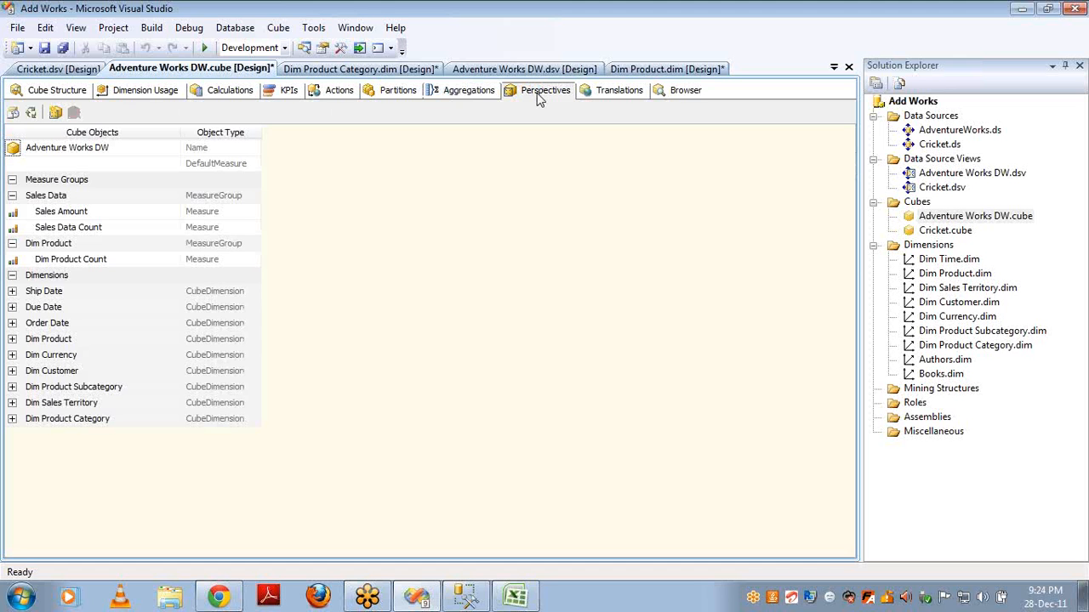
left_click(662, 93)
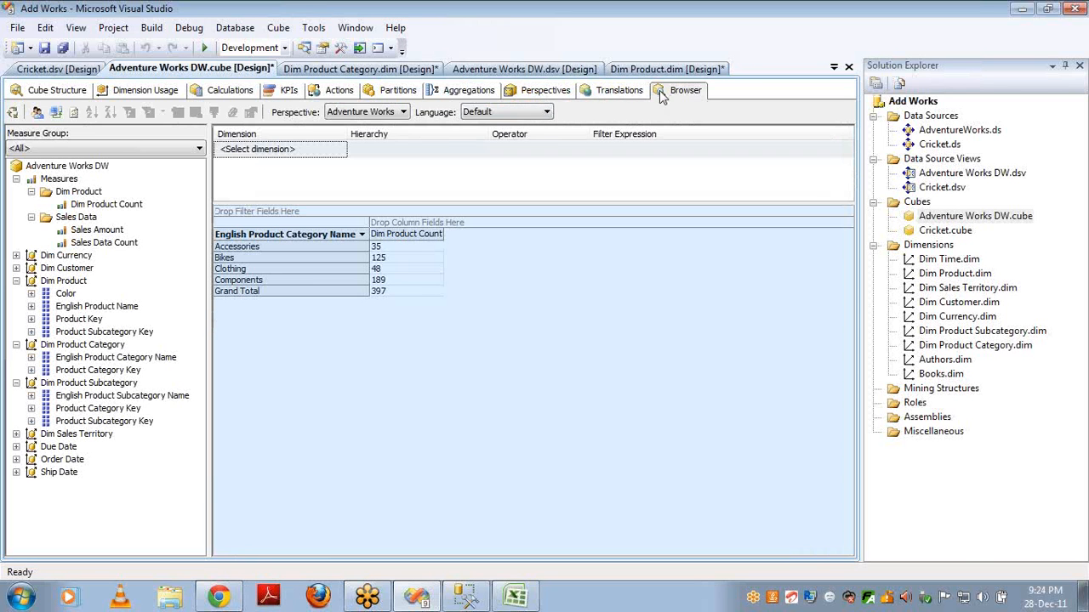
left_click(397, 112)
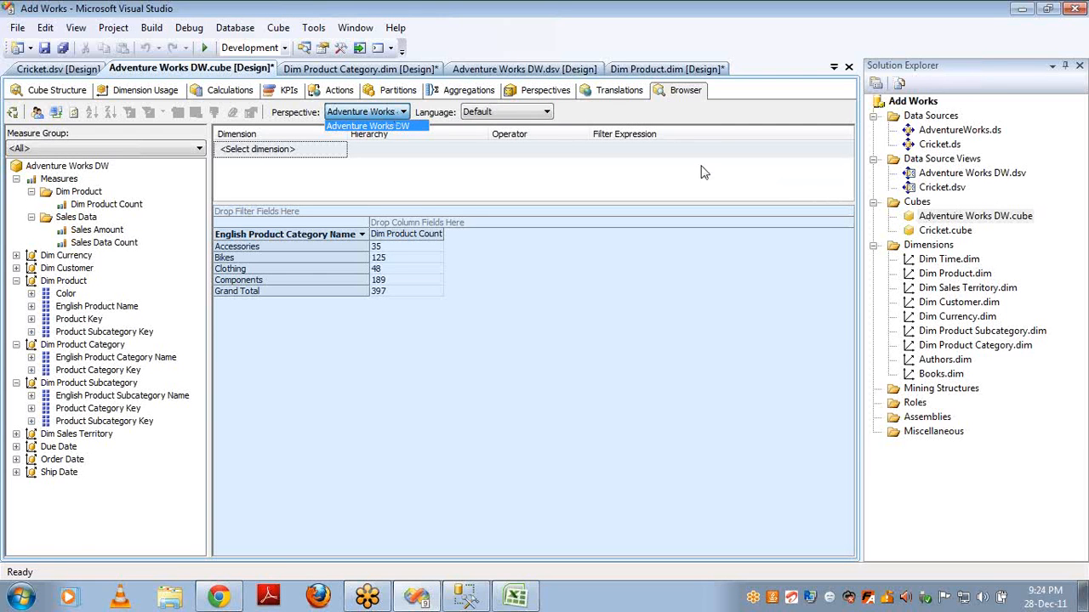
left_click(381, 116)
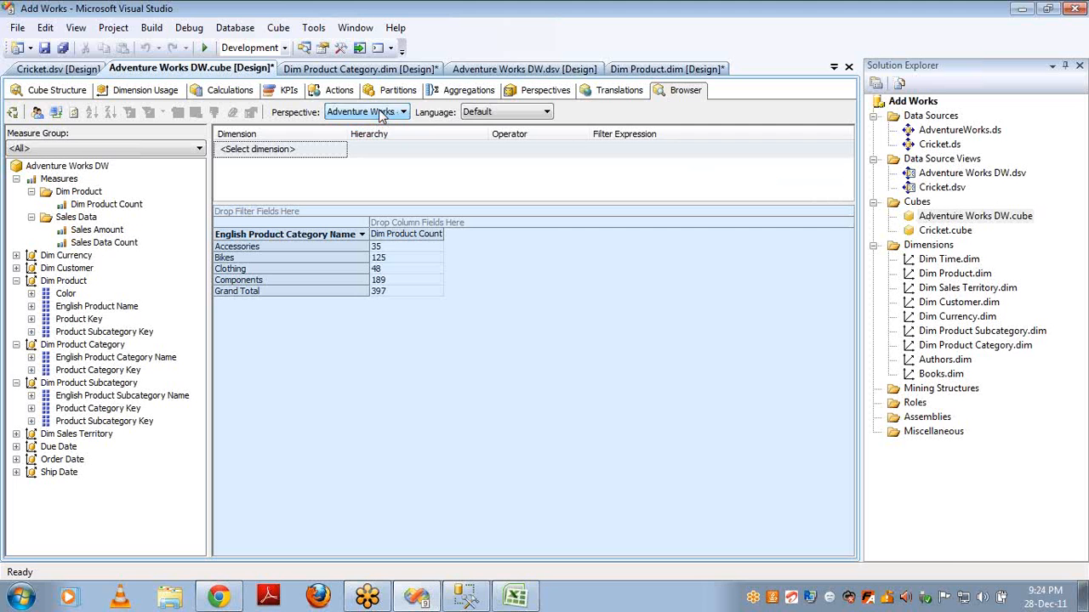
Compare the cube's perspective definitions with the perspectives that can be chosen for browsing.
left_click(381, 116)
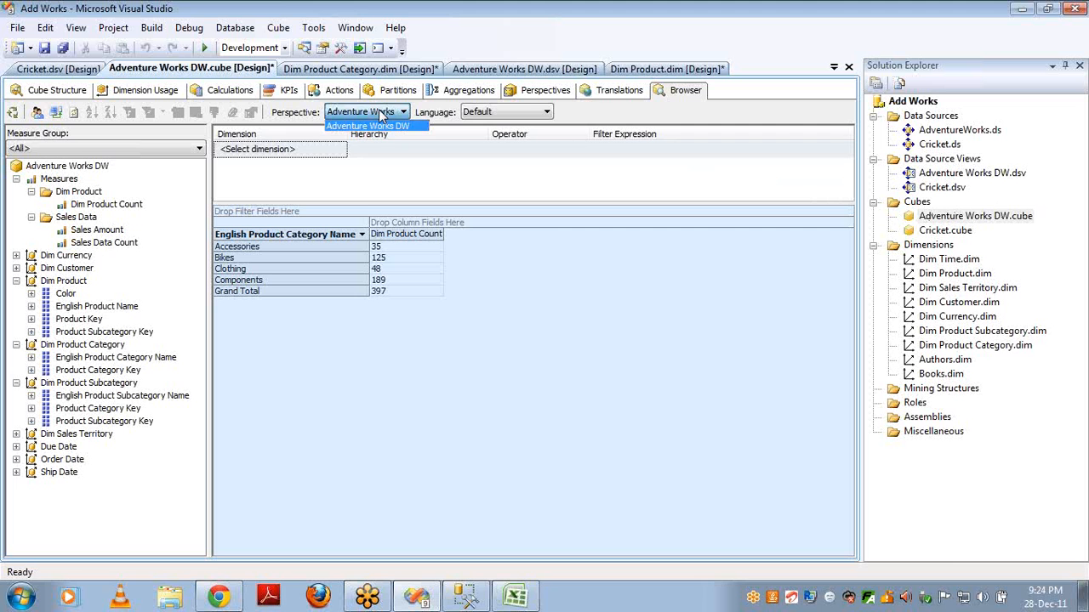
left_click(526, 93)
left_click(536, 91)
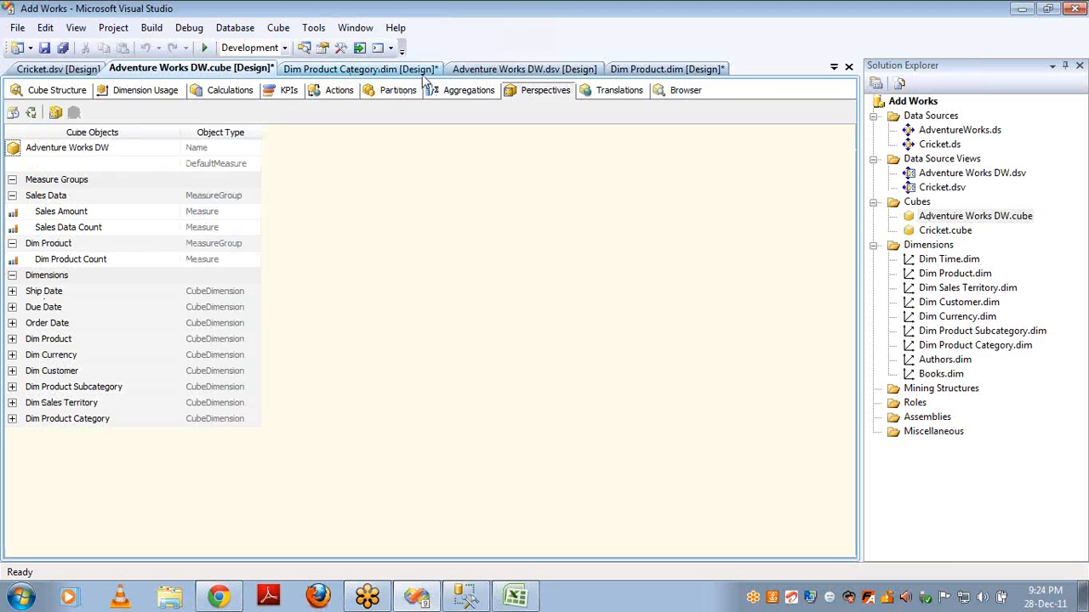
left_click(685, 90)
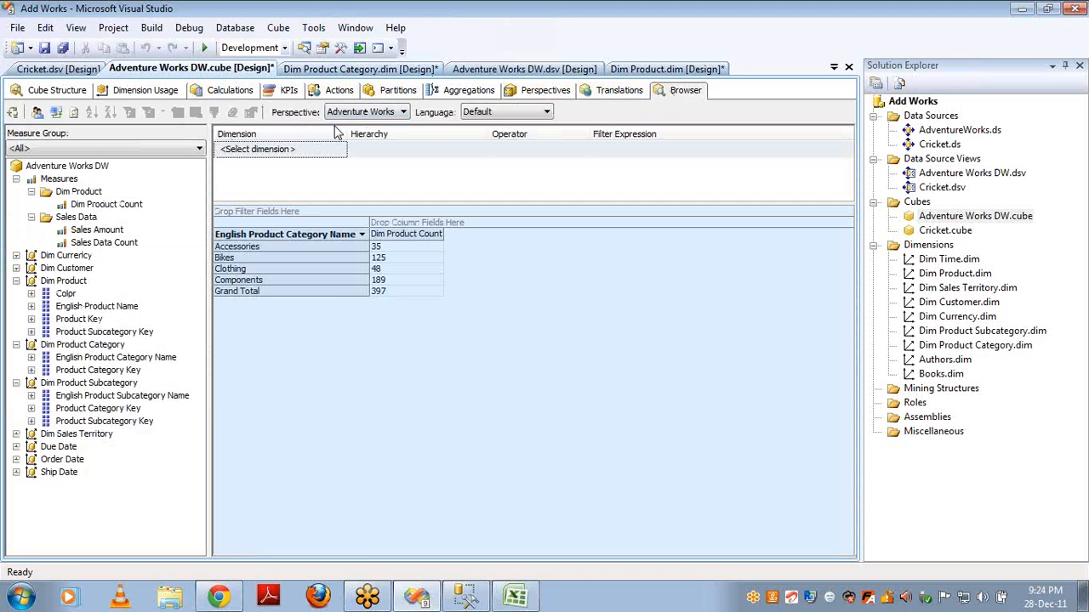
left_click(547, 92)
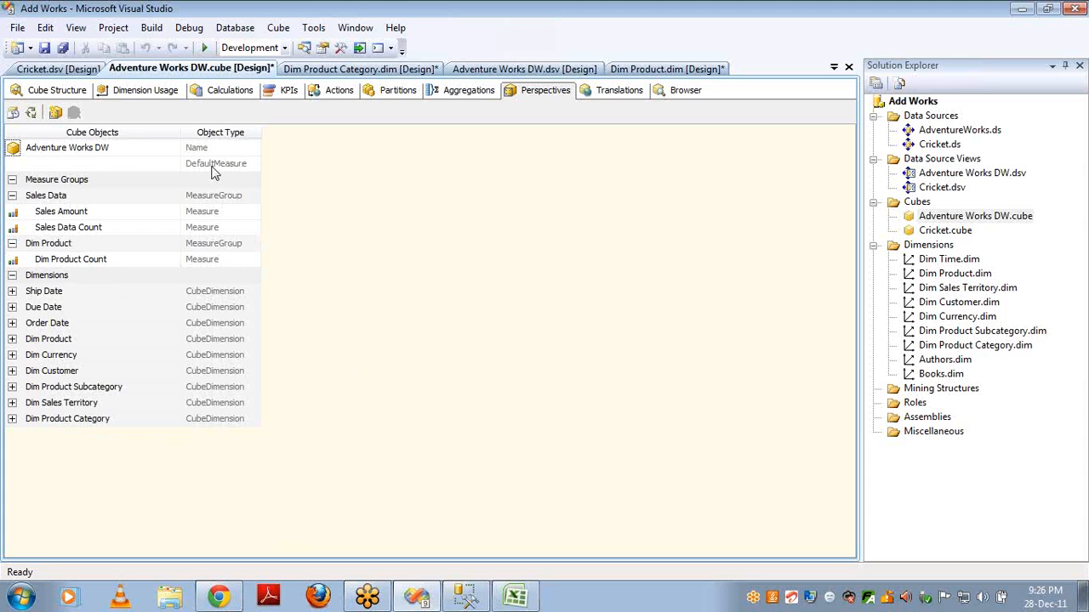
left_click(93, 149)
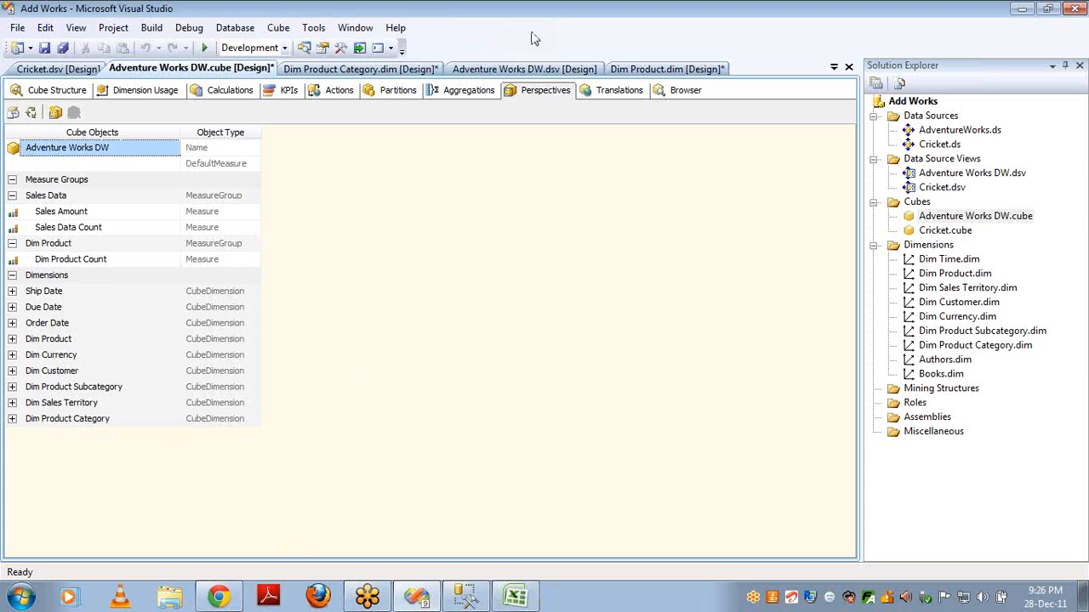
left_click(677, 92)
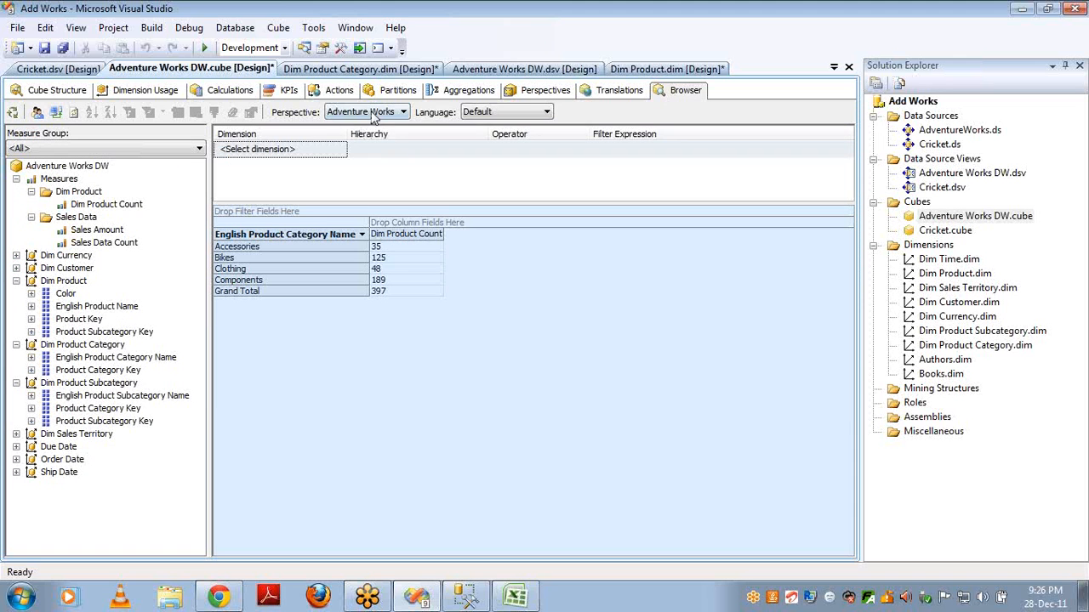
left_click(377, 114)
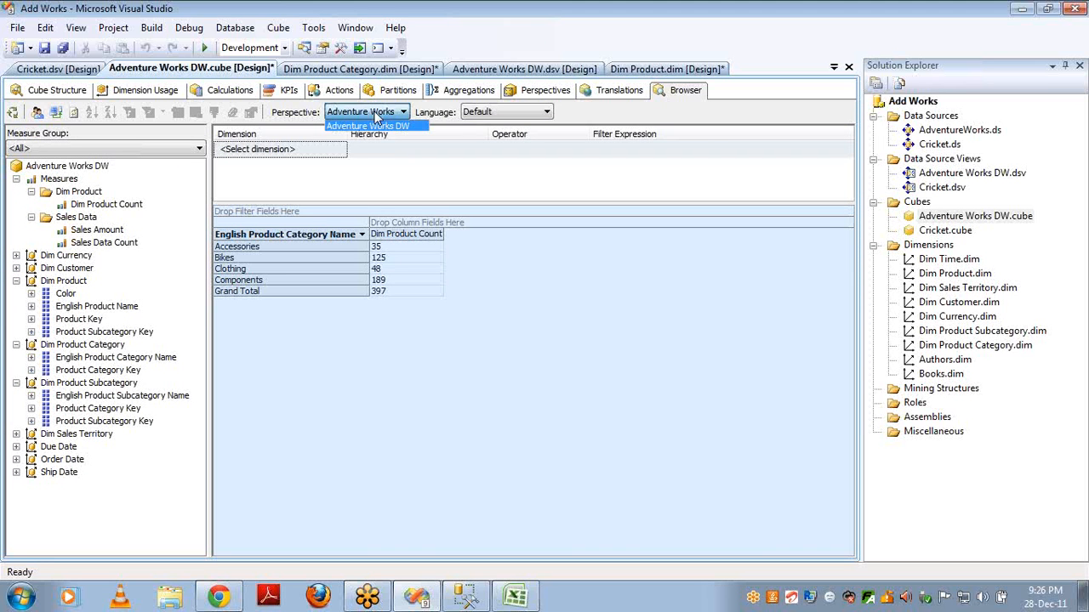
left_click(377, 114)
Create a new perspective of the Adventure Works DW cube and name it Lords.
left_click(553, 94)
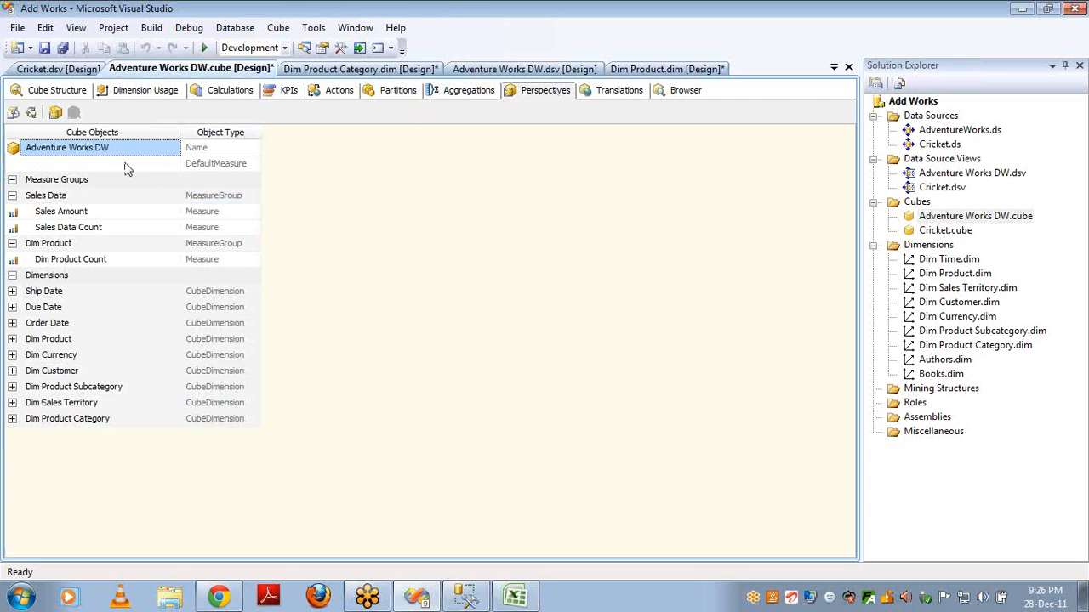
left_click(55, 113)
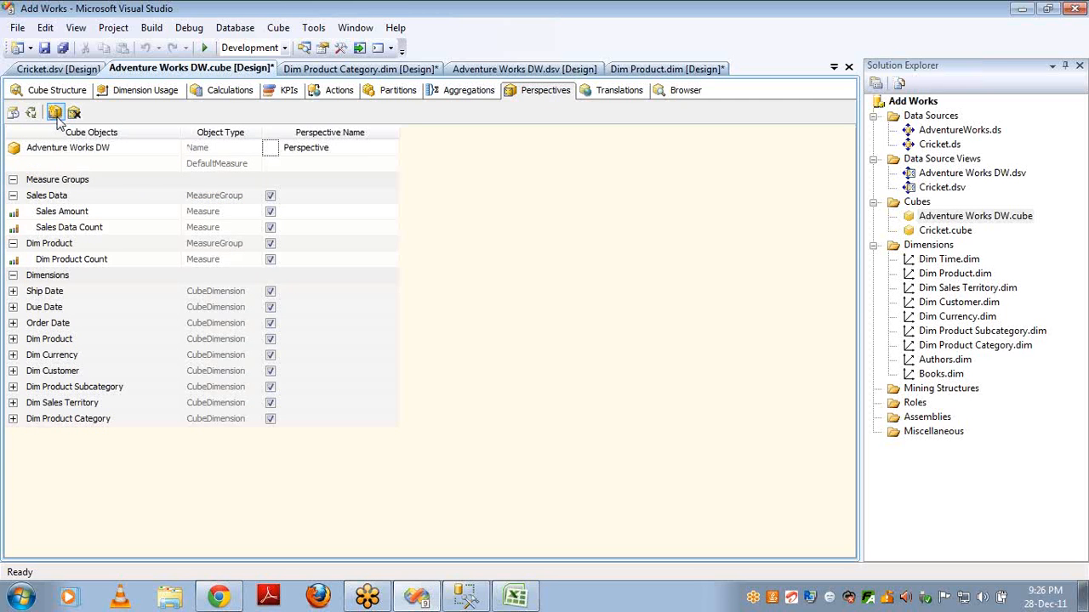
left_click(359, 147)
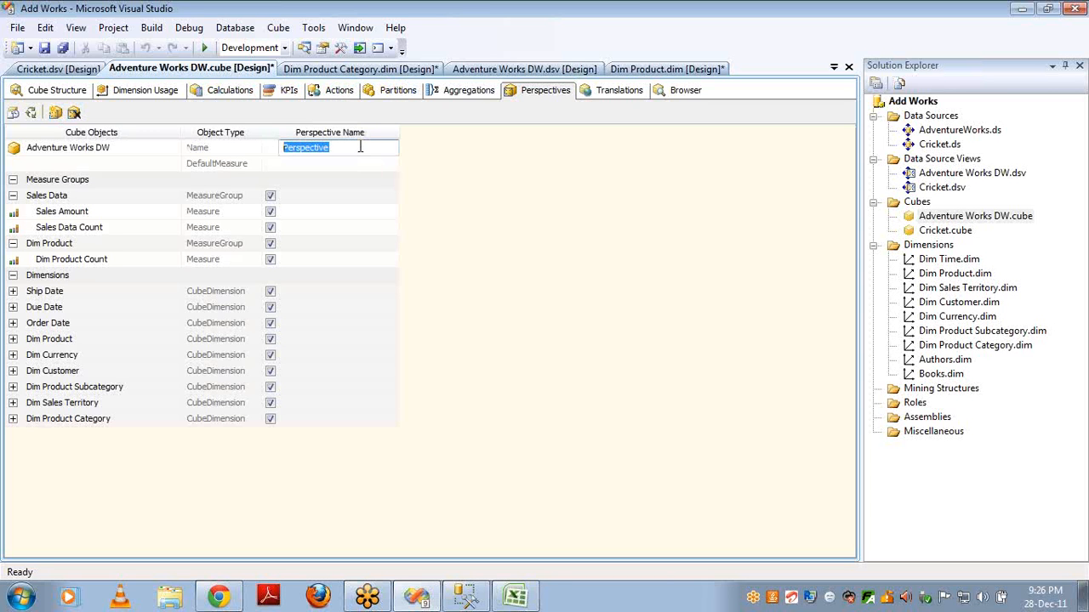
type("Lords")
left_click(334, 201)
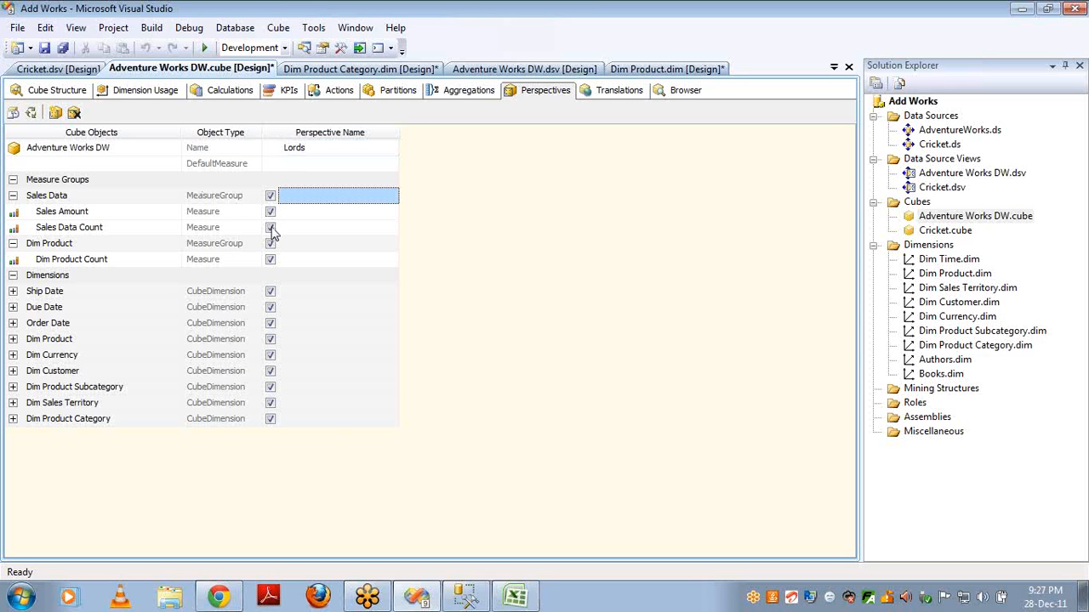
Exclude the Sales Data Count measure, the Dim Product measure group and the Due Date dimension from the Lords perspective.
left_click(271, 228)
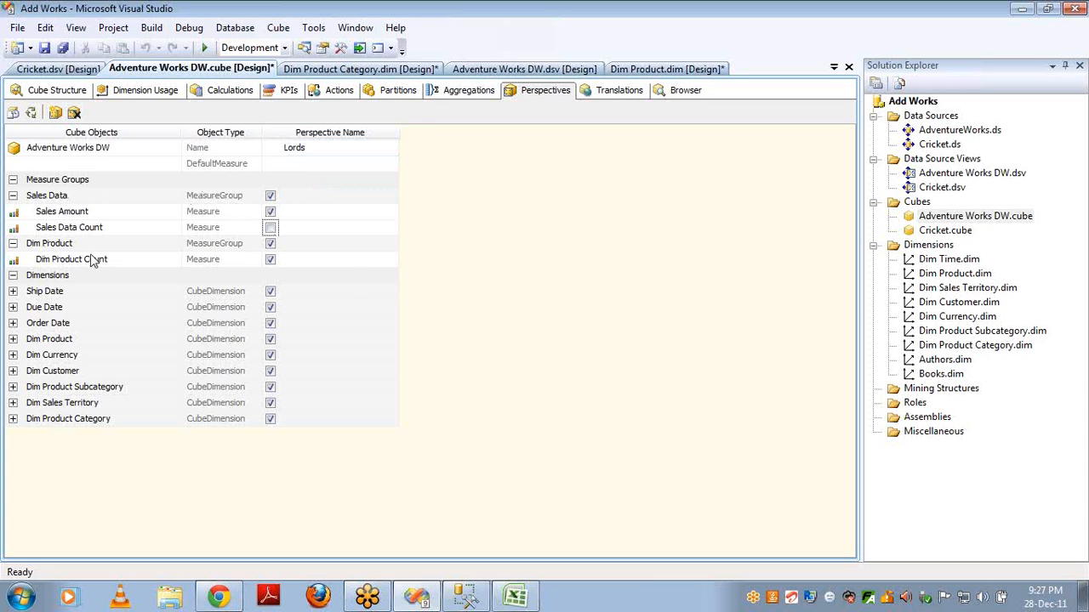
left_click(270, 245)
left_click(269, 308)
Exclude all Ship Date attributes, from Time Key to Fiscal Semester, from the Lords perspective, keeping only its Calendar Hierarchy.
left_click(12, 292)
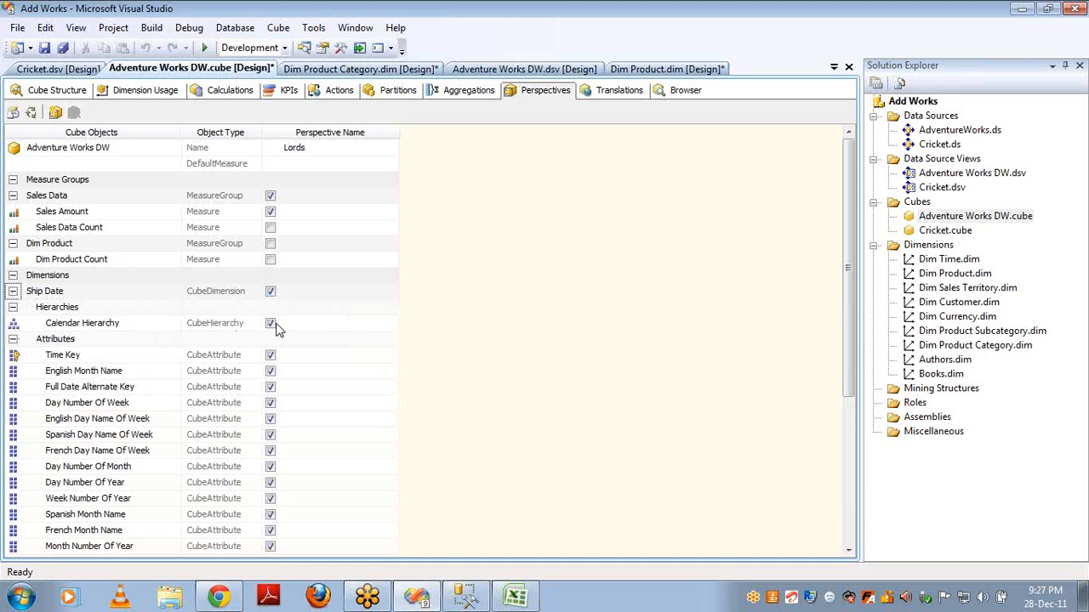
left_click(270, 354)
left_click(271, 371)
left_click(270, 387)
left_click(270, 403)
left_click(270, 418)
left_click(270, 450)
left_click(270, 466)
left_click(270, 530)
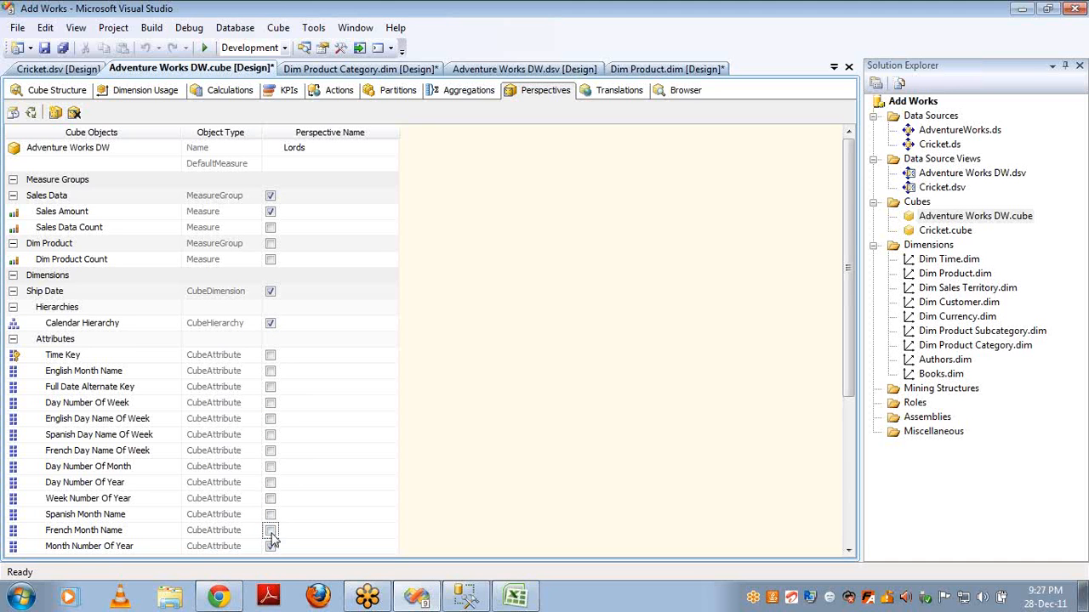
scroll(506, 466, "down", 3)
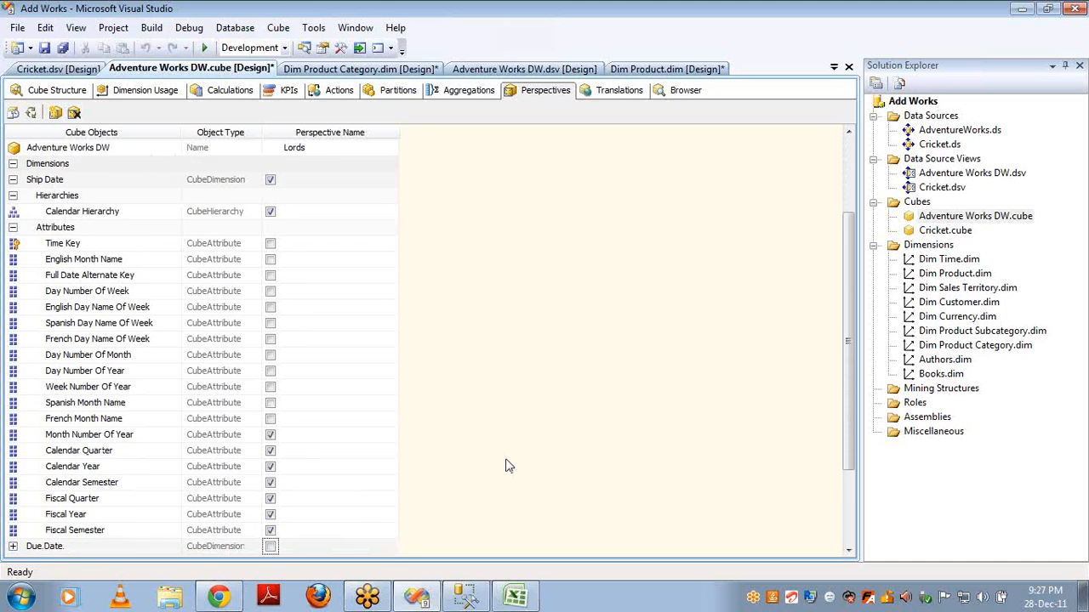
left_click(270, 403)
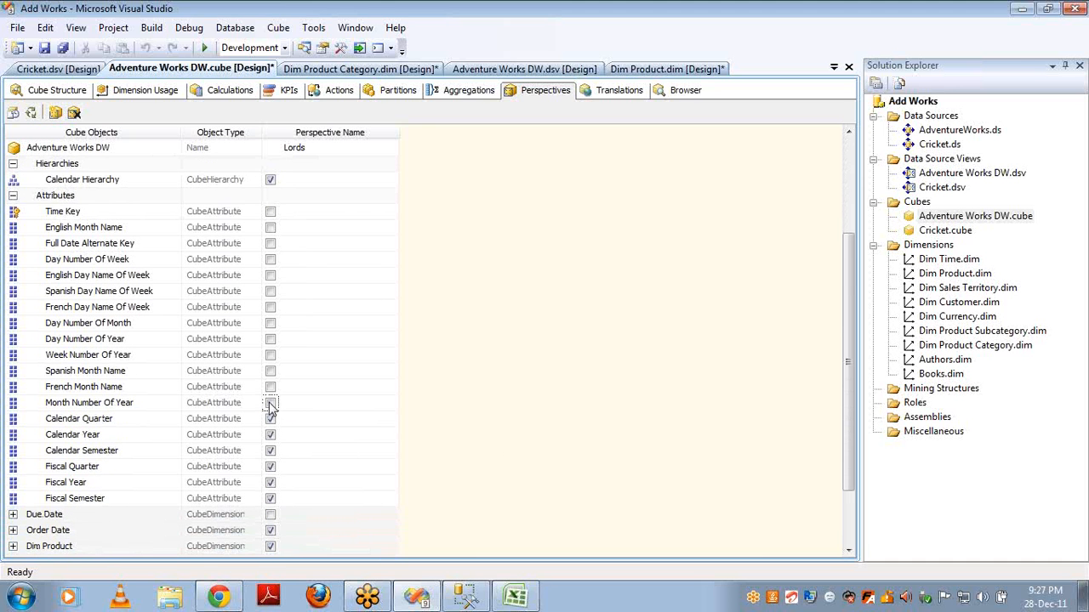
left_click(271, 419)
left_click(270, 435)
left_click(271, 452)
left_click(271, 468)
left_click(271, 499)
Exclude the Order Date dimension and Dim Product's Product Key and Product Subcategory Key attributes from the Lords perspective.
key("Down")
key("Down")
key("Down")
key("Down")
key("Down")
key("Down")
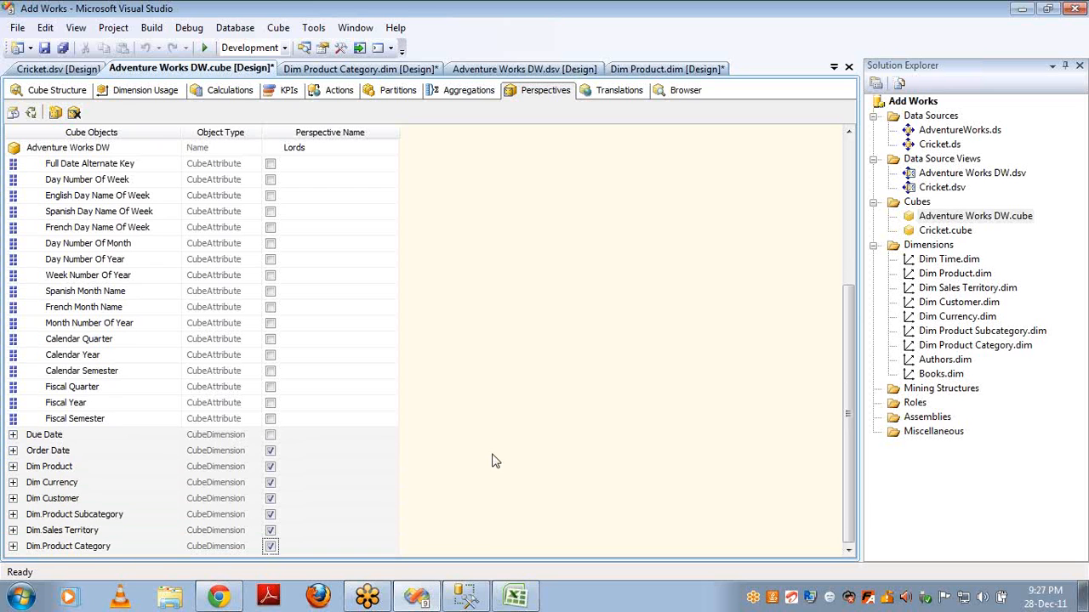
left_click(270, 452)
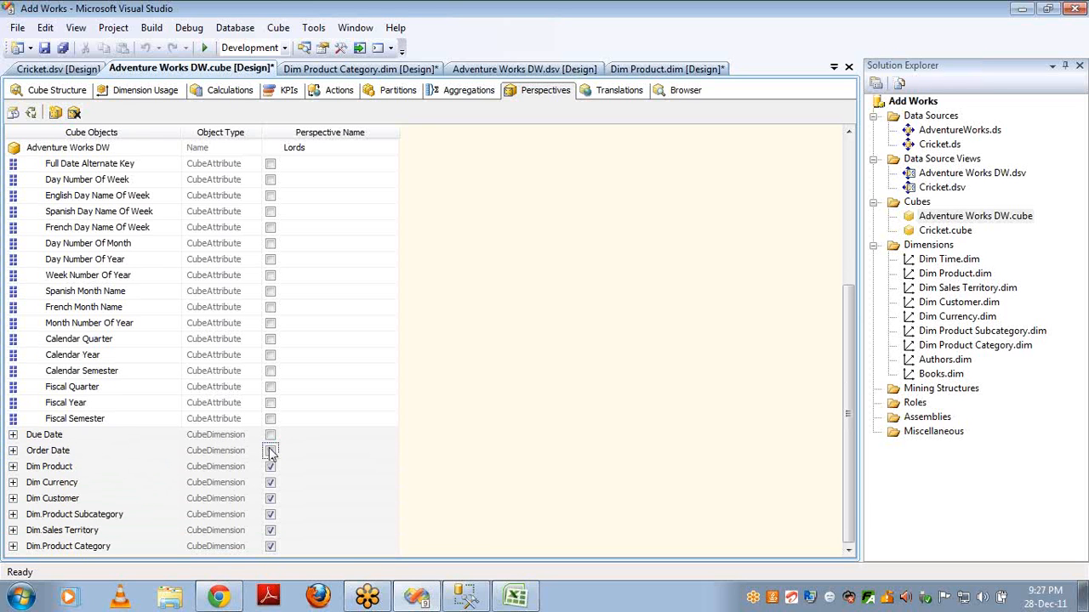
left_click(13, 468)
left_click(270, 499)
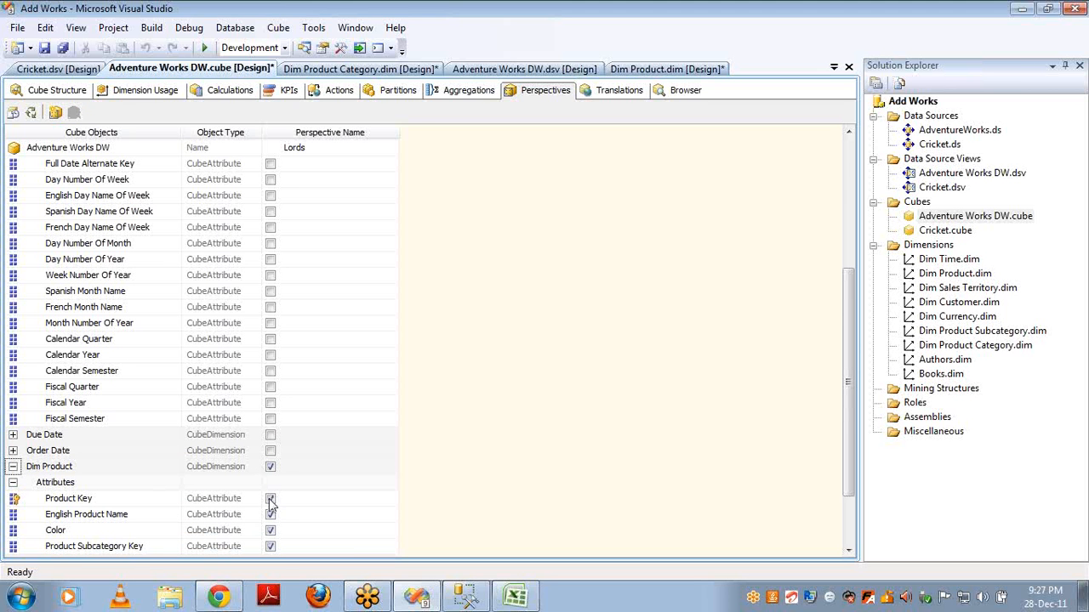
left_click(270, 546)
Exclude the Dim Currency, Dim Customer, Dim Product Subcategory, Dim Sales Territory and Dim Product Category dimensions from the Lords perspective.
key("Down")
key("Down")
key("Down")
key("Down")
key("Down")
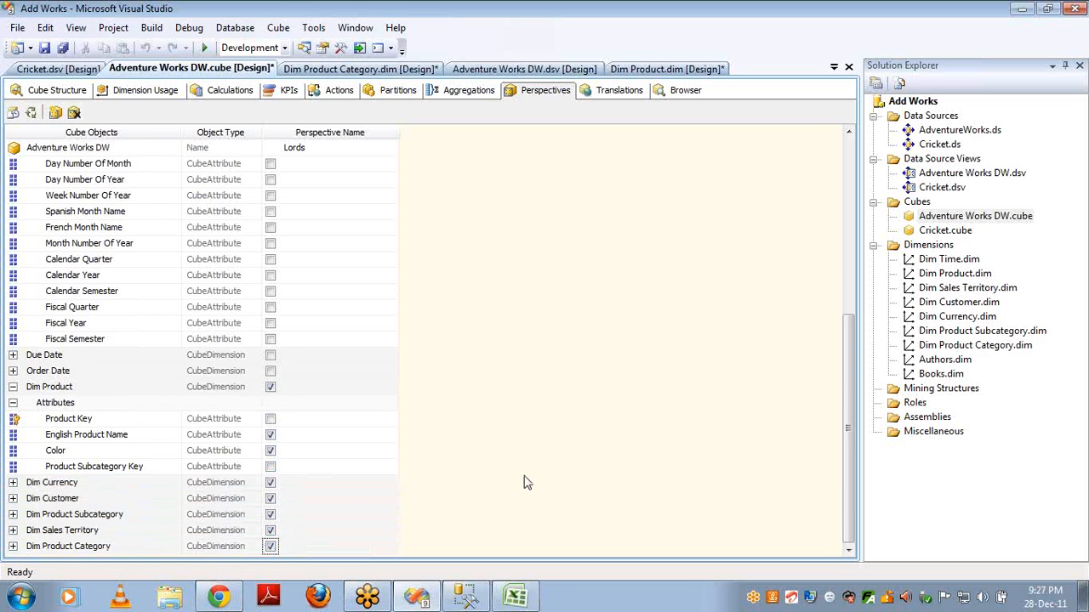
left_click(270, 483)
left_click(270, 530)
left_click(325, 146)
type(",")
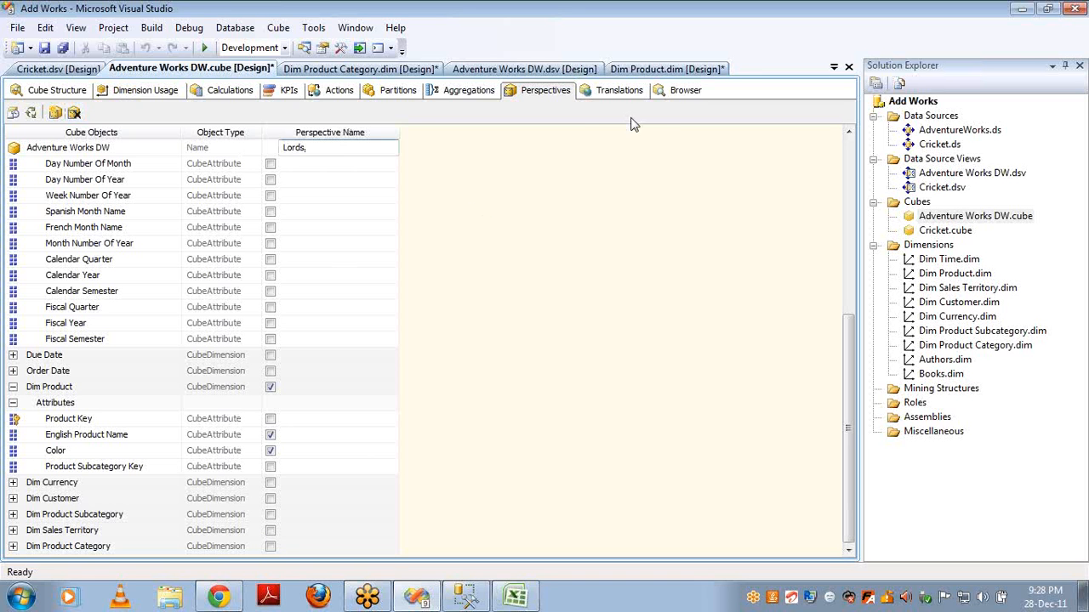
Build and deploy the project, and process the Adventure Works DW cube with Process Full.
left_click(31, 113)
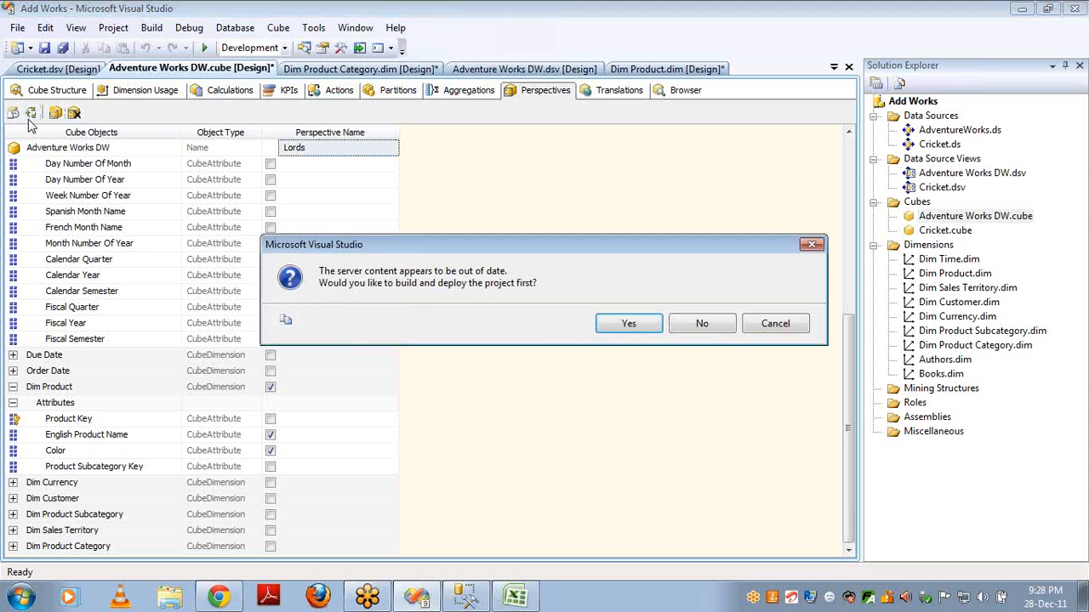
key("Return")
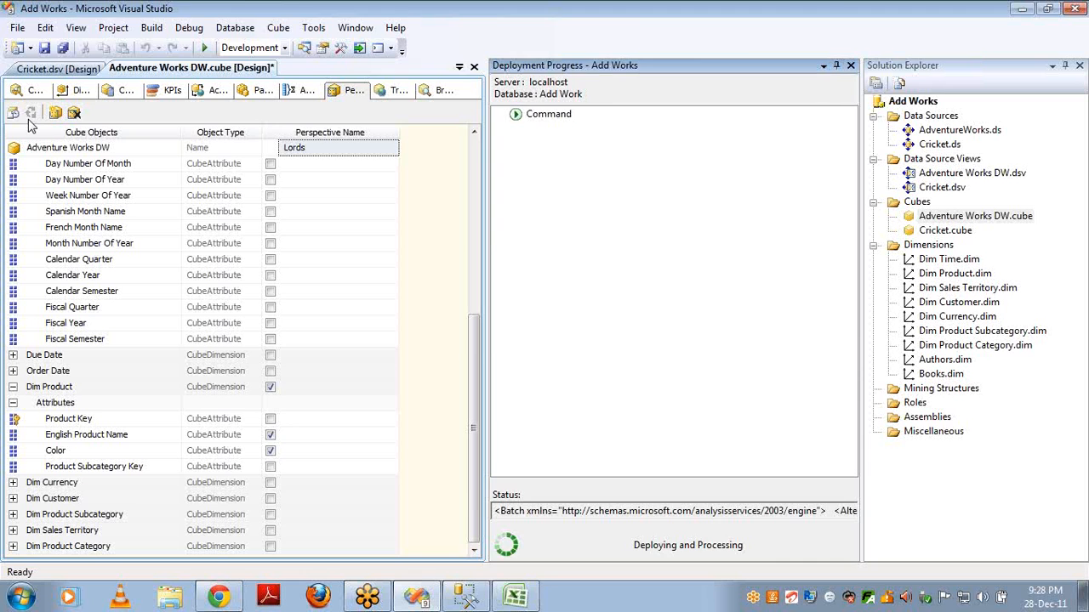
key("Return")
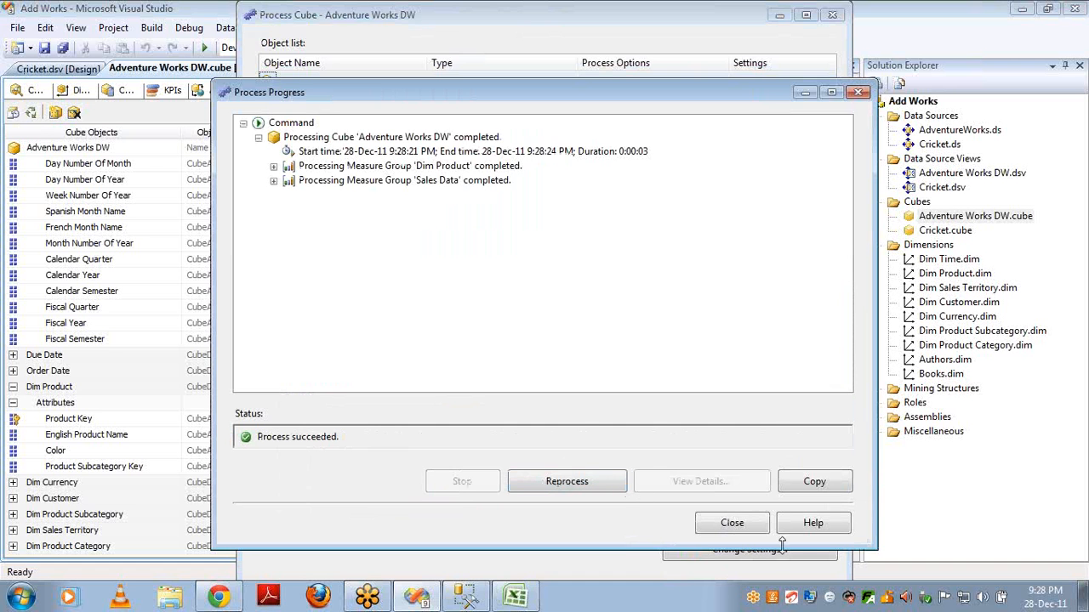
left_click(732, 524)
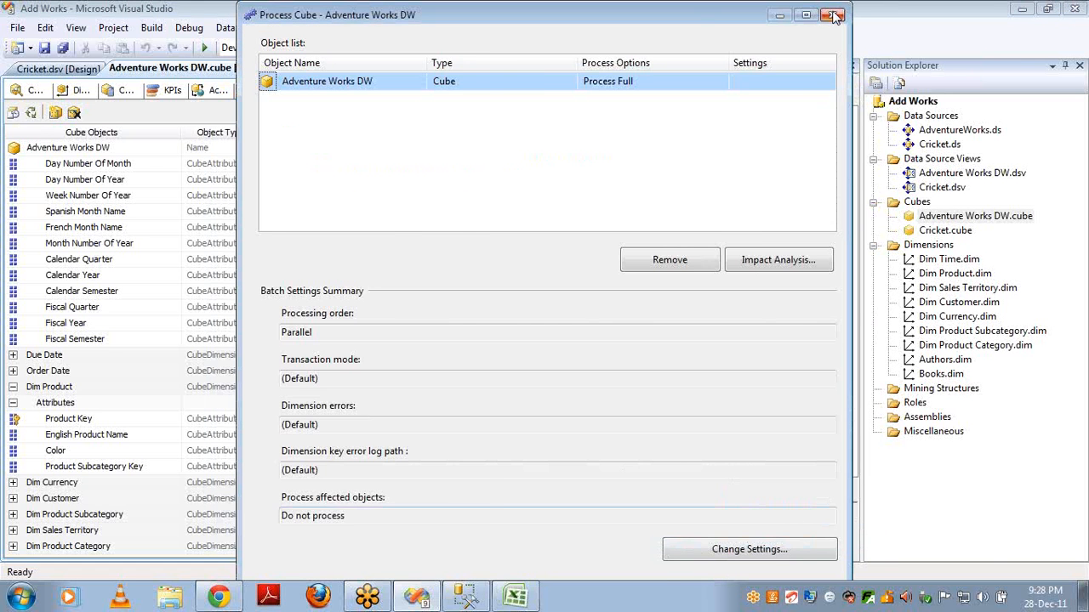
left_click(835, 16)
Browse the processed cube through the Lords perspective, closing the deployment progress view.
left_click(426, 92)
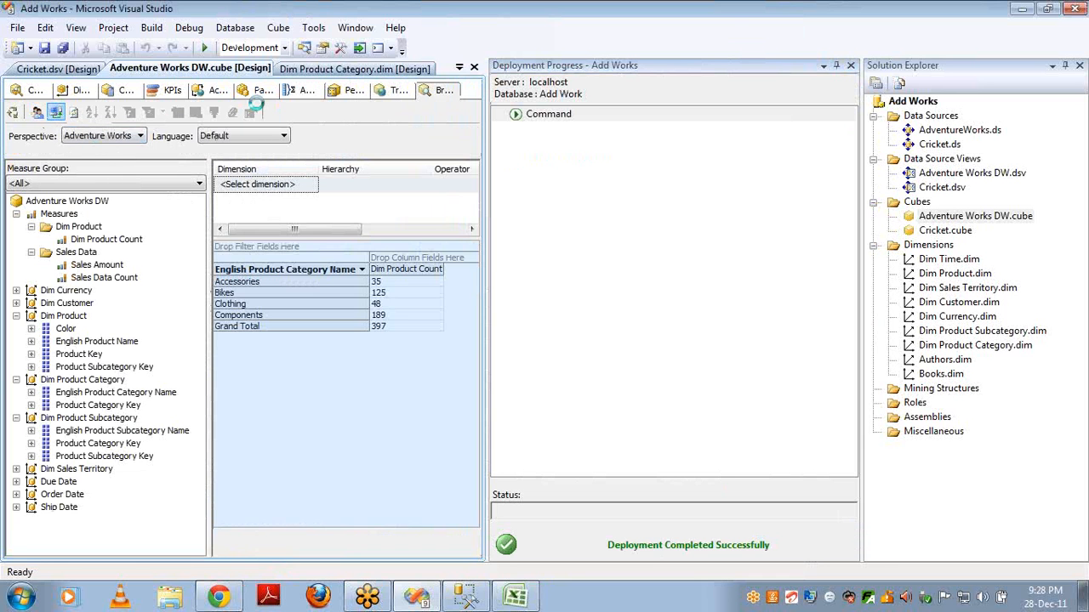
left_click(851, 66)
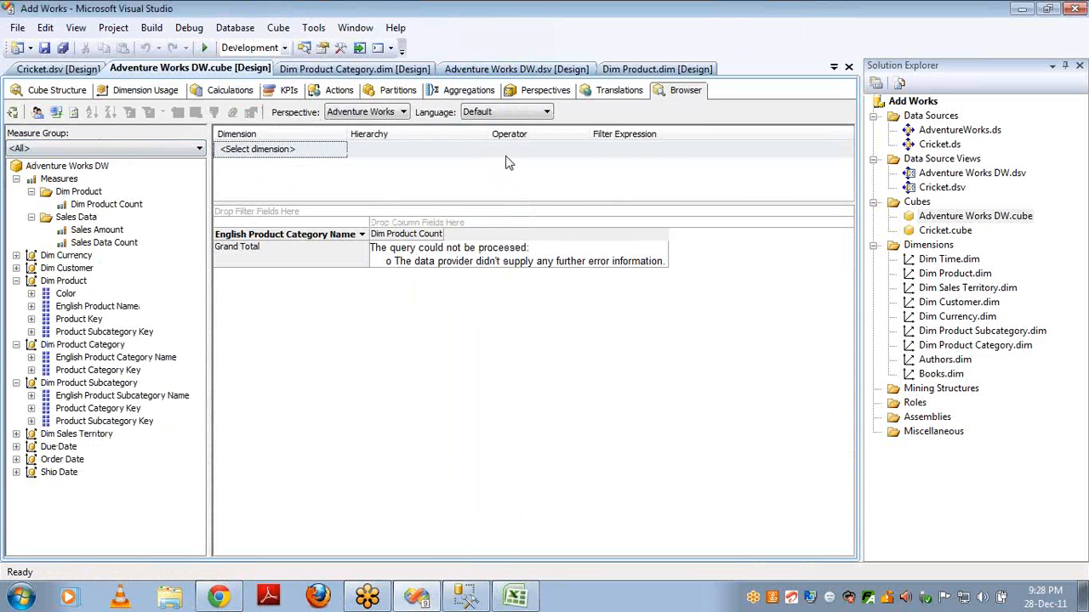
left_click(371, 115)
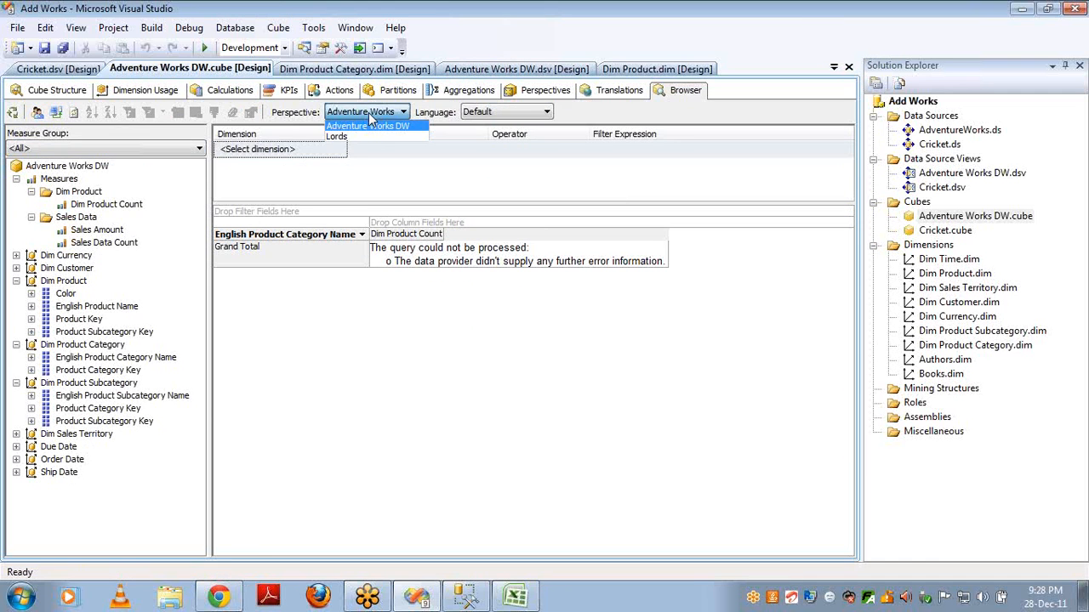
left_click(359, 139)
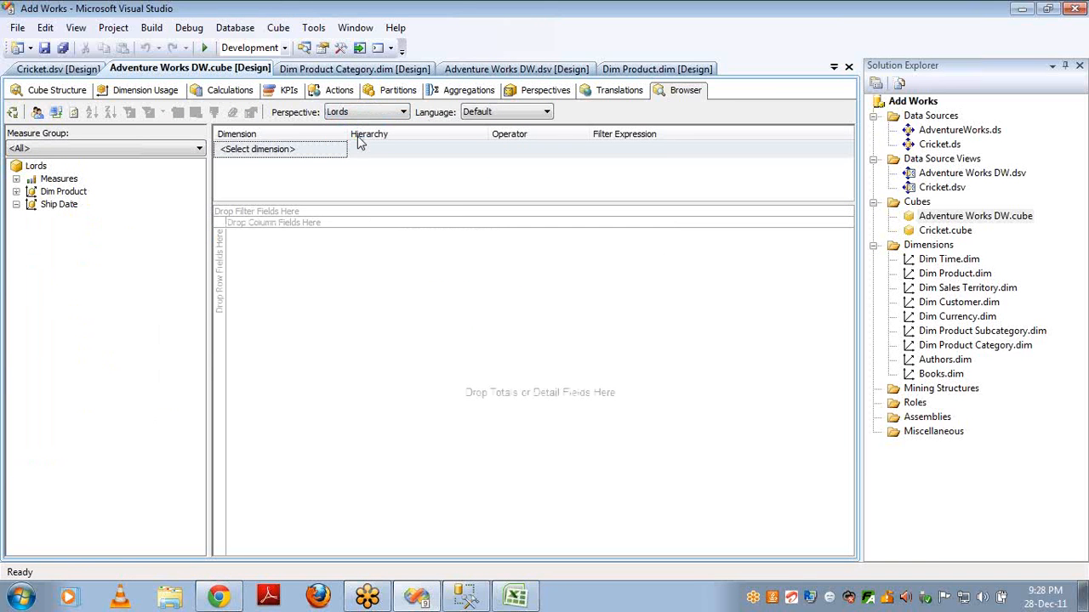
Examine the measures, Dim Product attributes and Ship Date hierarchy that the Lords perspective exposes.
left_click(17, 205)
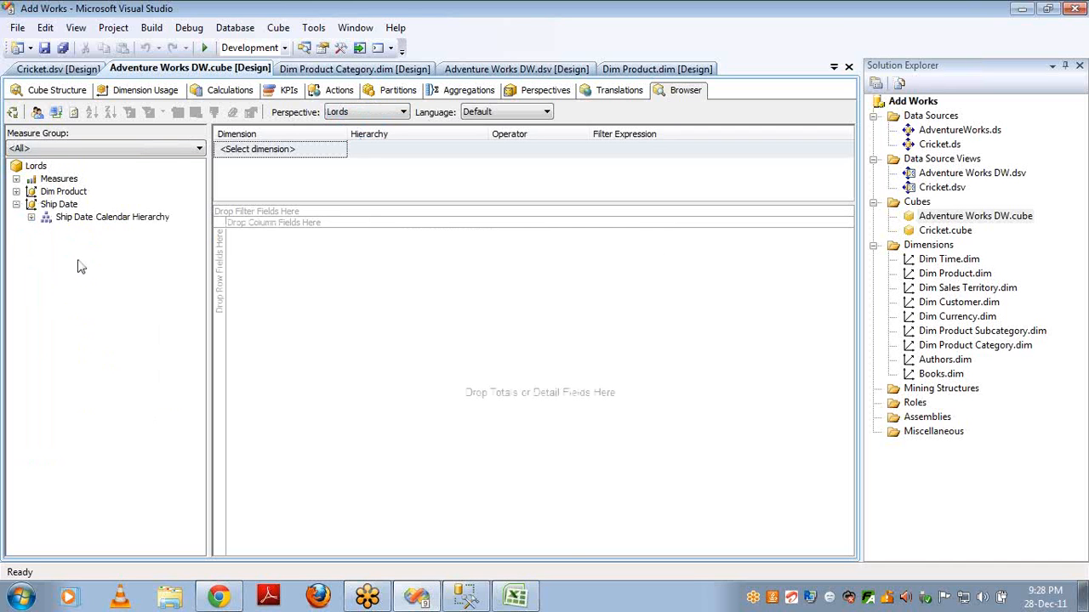
left_click(17, 192)
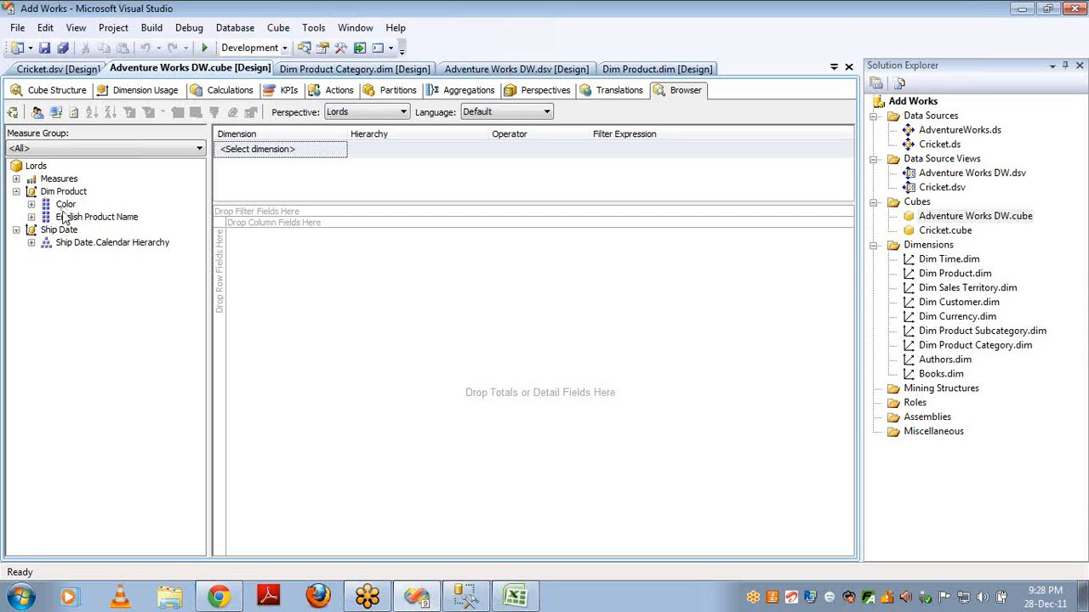
left_click(16, 179)
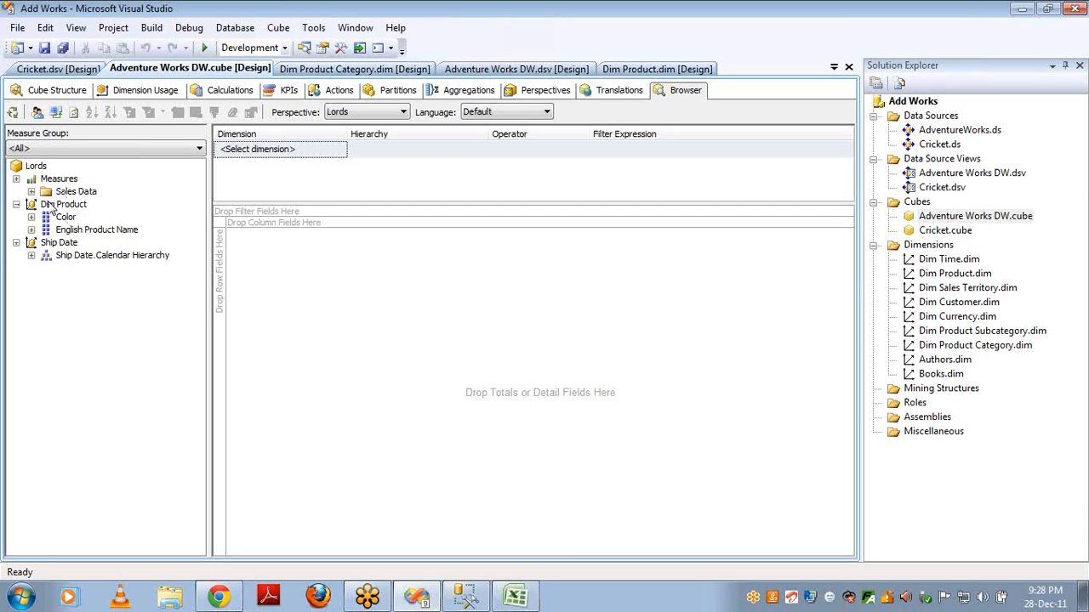
left_click(32, 191)
left_click_drag(90, 205, 95, 212)
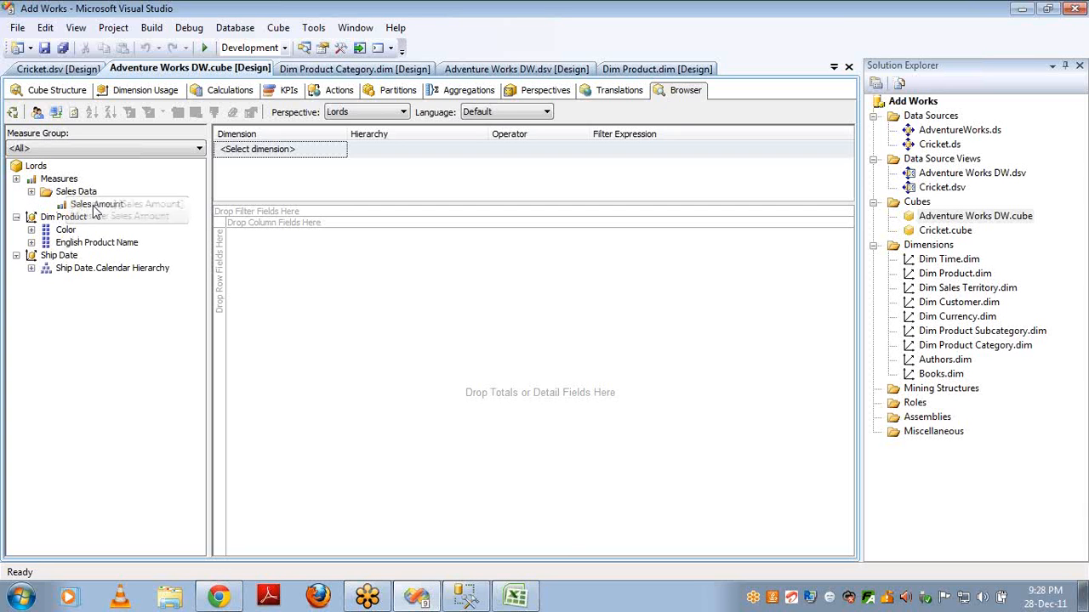
left_click(93, 206)
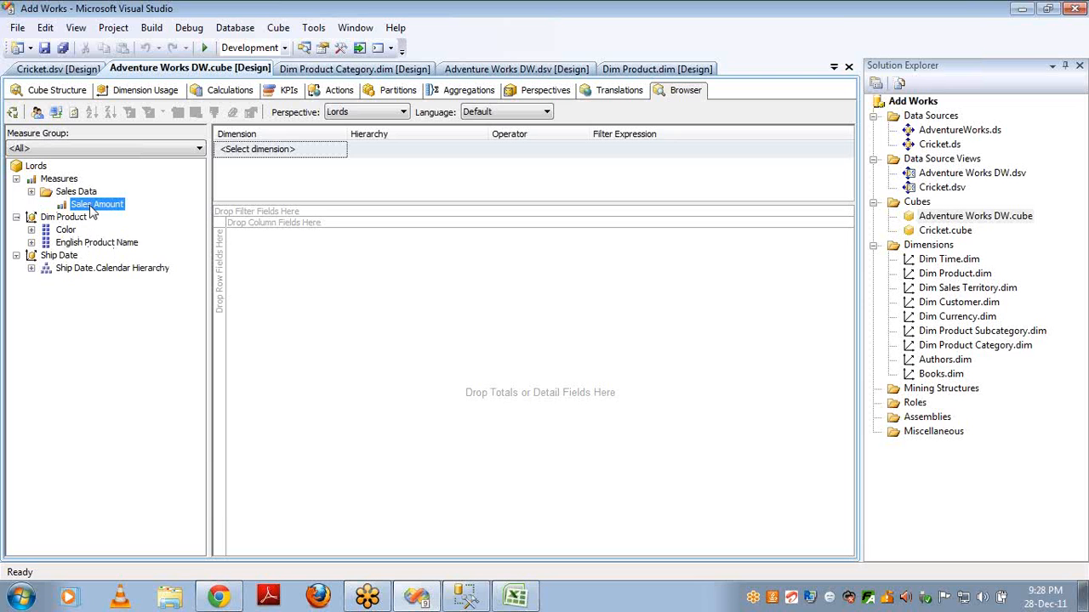
left_click(296, 294)
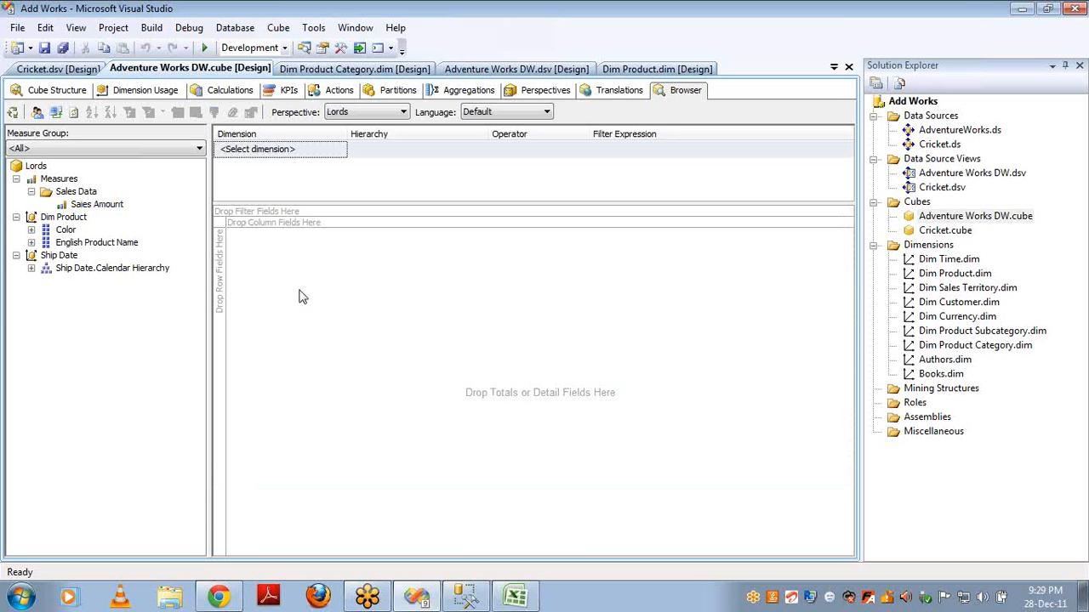
Limit the Lords perspective's field tree in the cube browser to the Sales Data measure group.
left_click(91, 208)
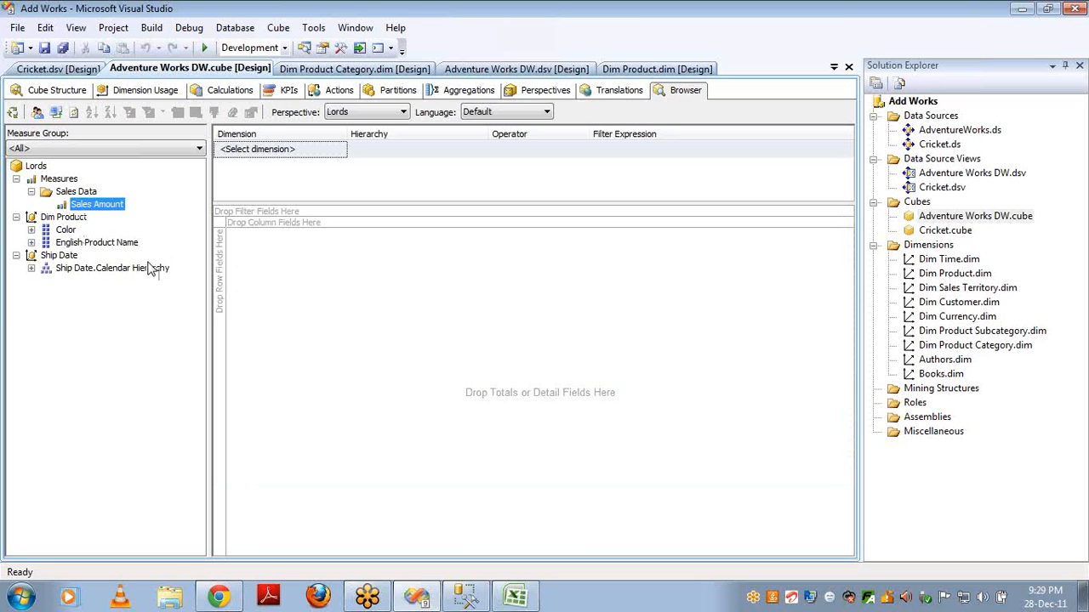
left_click(77, 244)
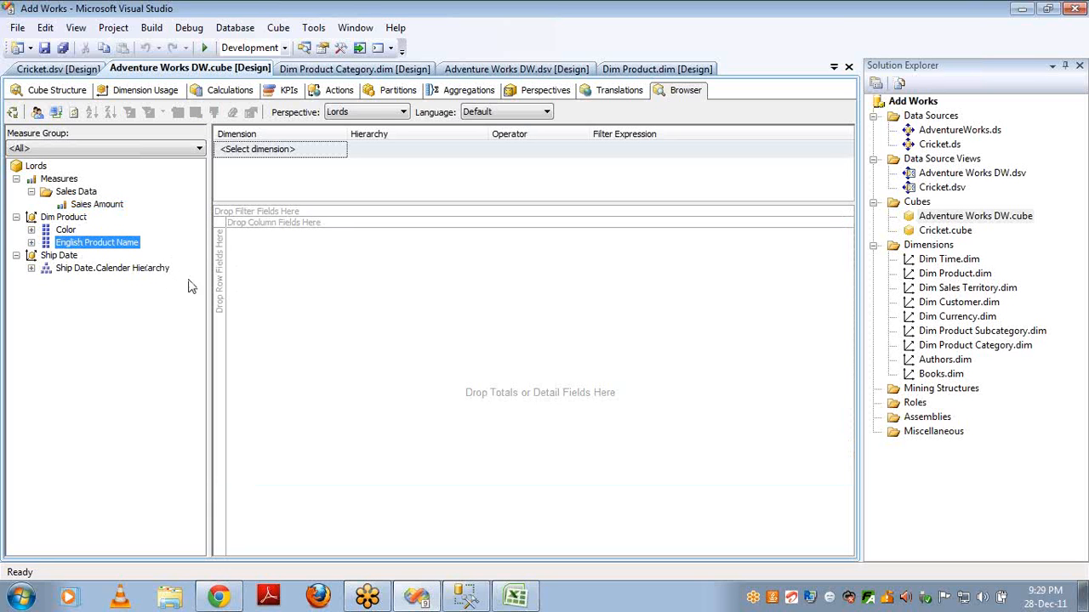
left_click(224, 264)
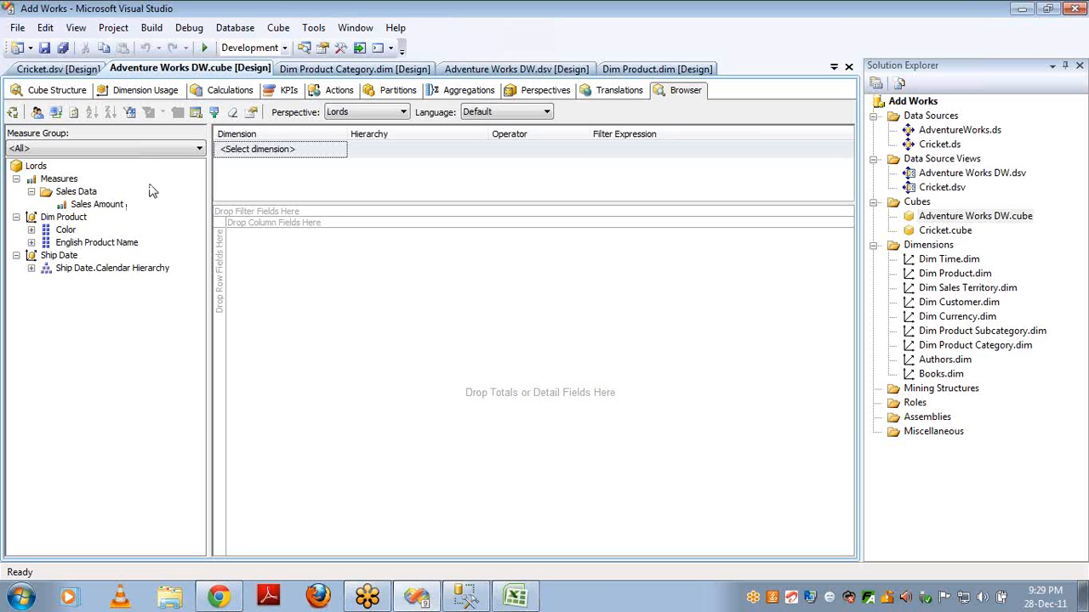
left_click(168, 149)
left_click(167, 150)
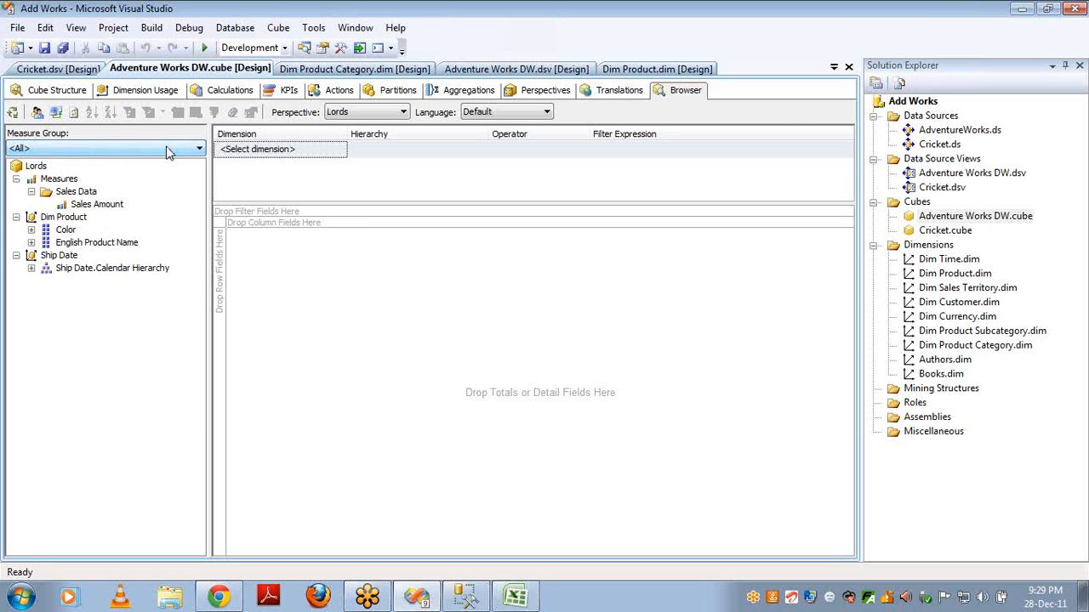
left_click(167, 149)
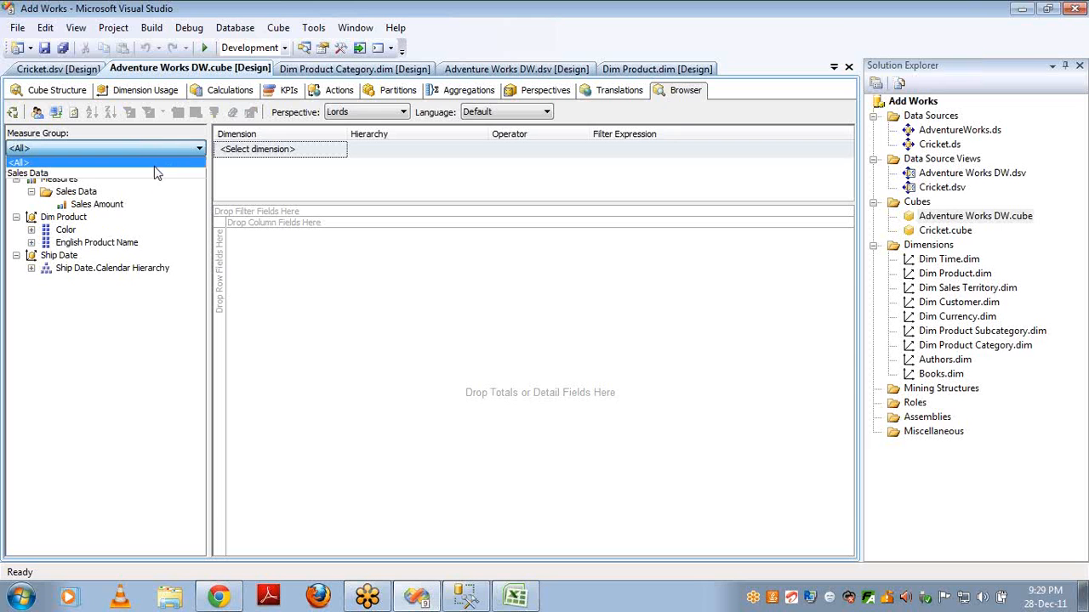
left_click(153, 173)
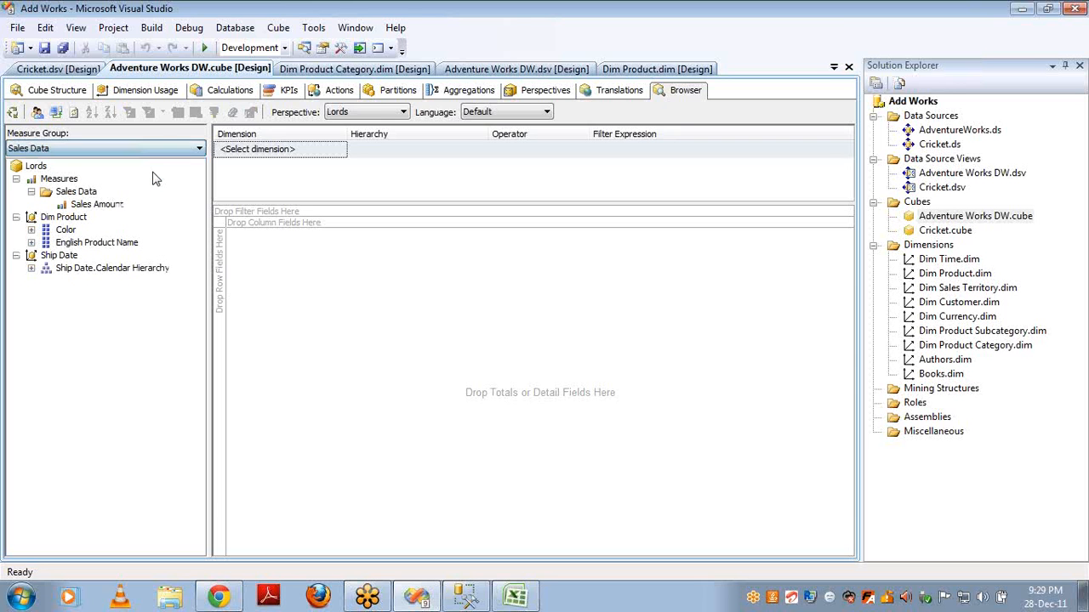
Try to add the Sales Amount measure to the data area of the cube browser.
left_click(95, 204)
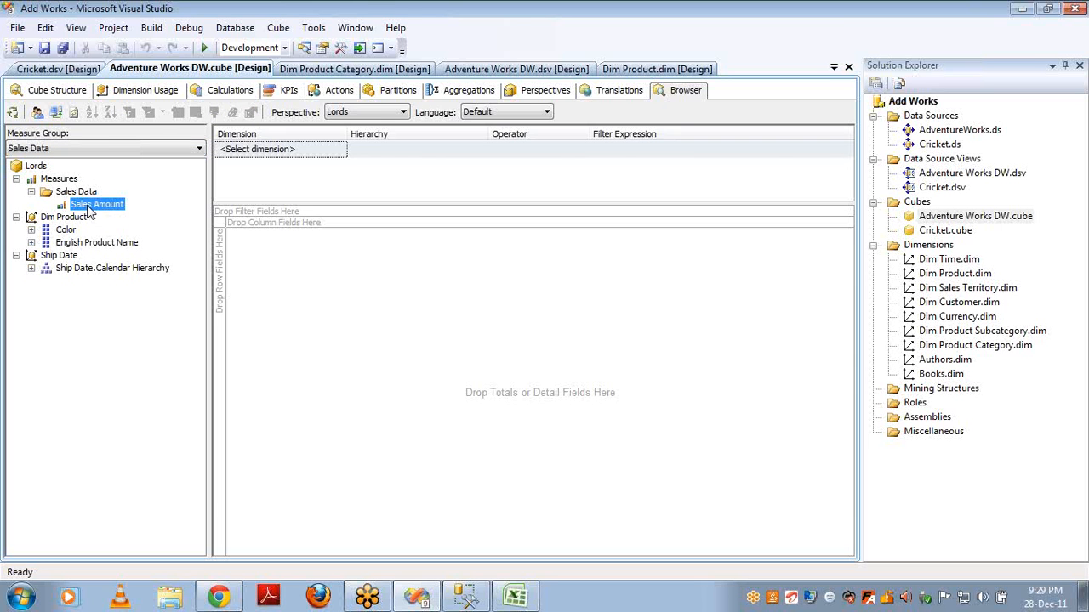
left_click(234, 270)
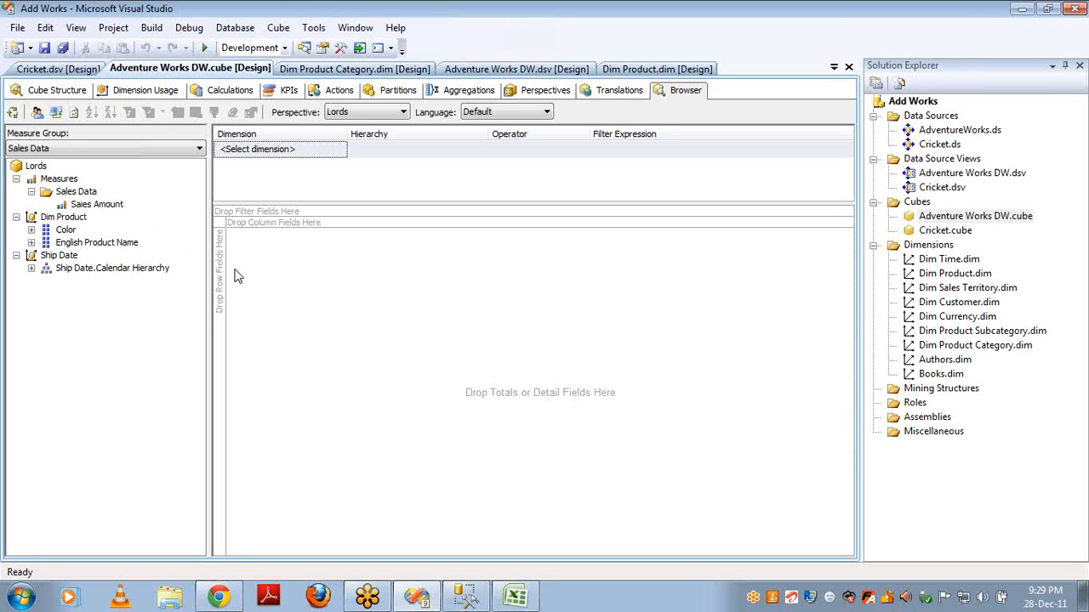
right_click(98, 206)
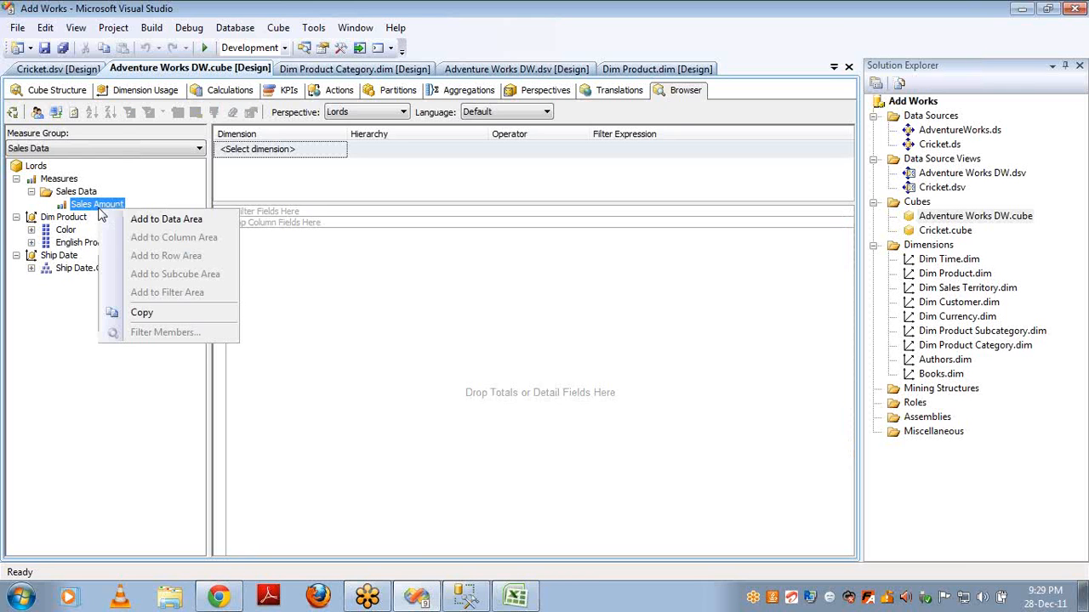
left_click(138, 223)
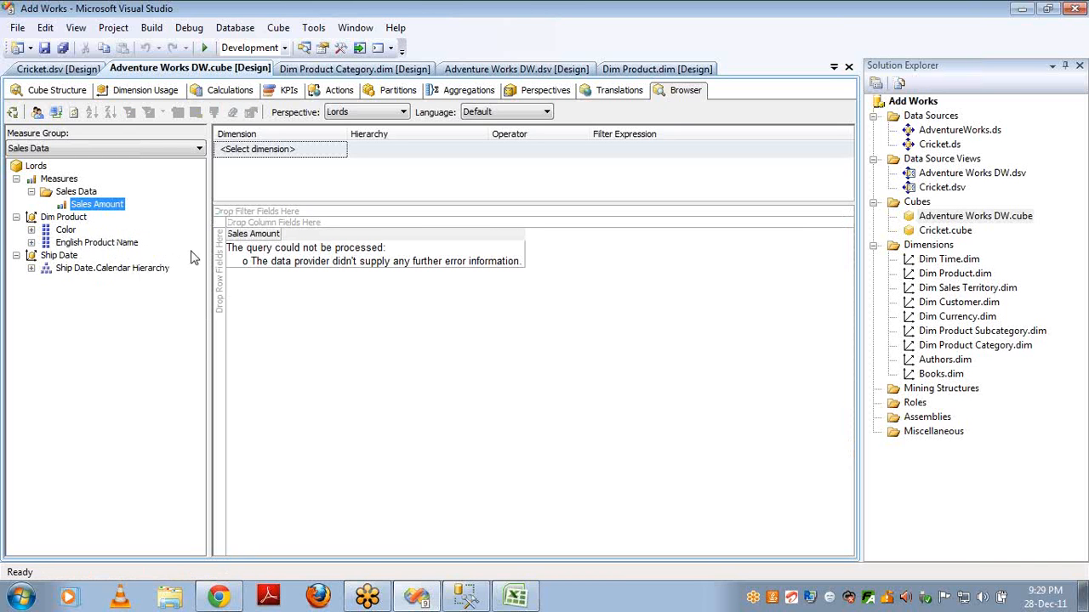
Set the cube browser's language to English (United States) and reconnect to the cube.
left_click(487, 119)
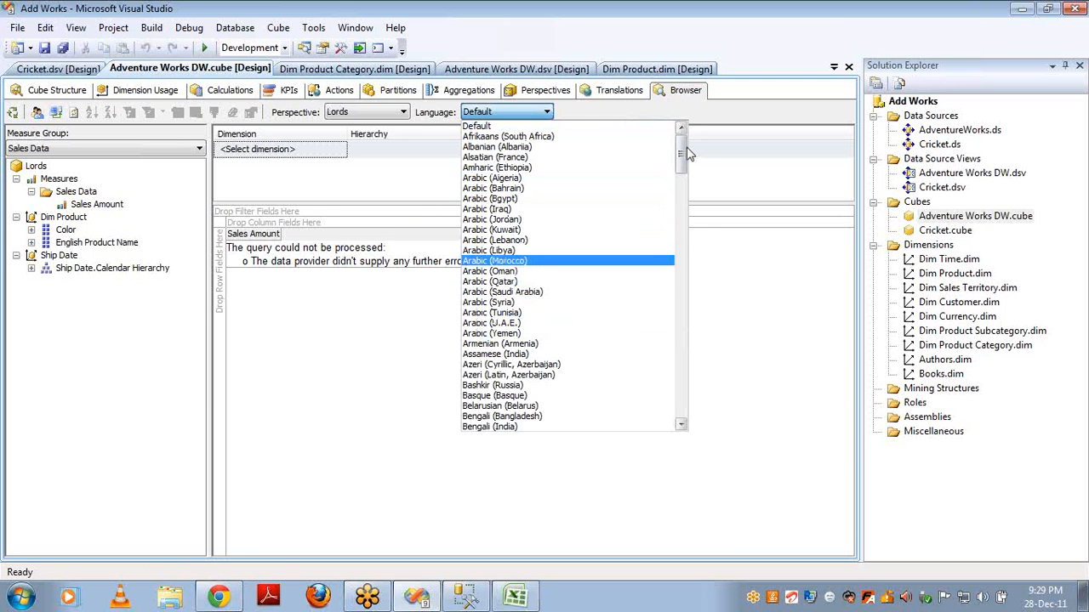
left_click_drag(685, 153, 686, 215)
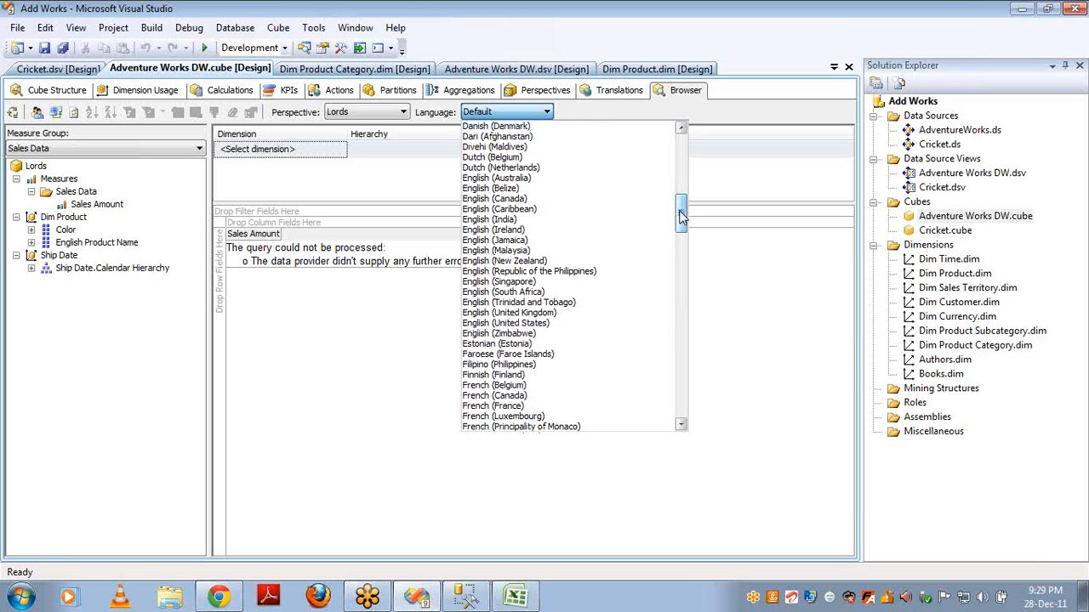
left_click(541, 323)
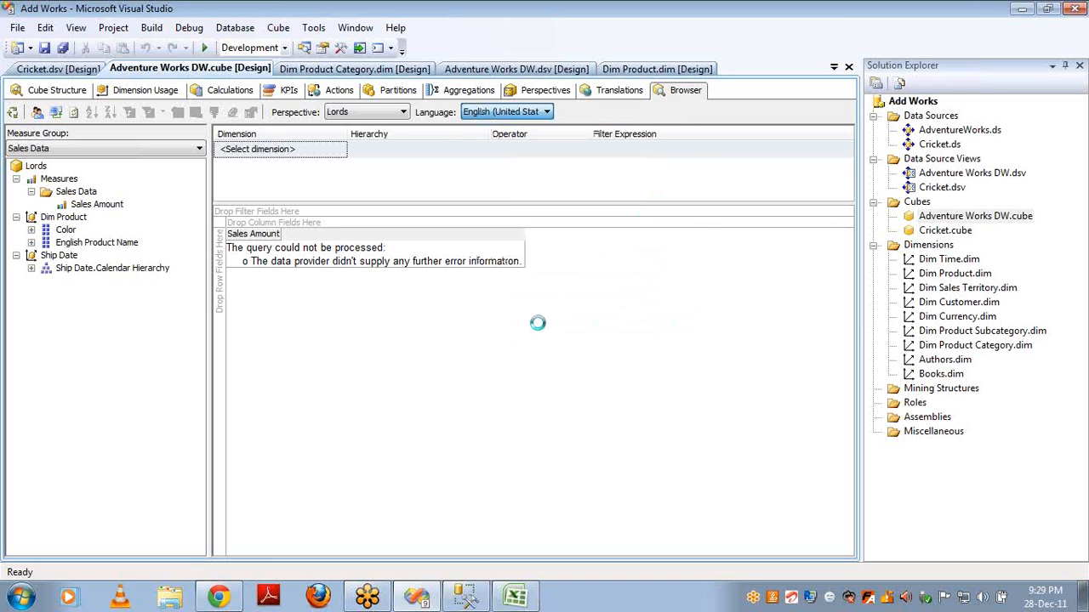
left_click(55, 112)
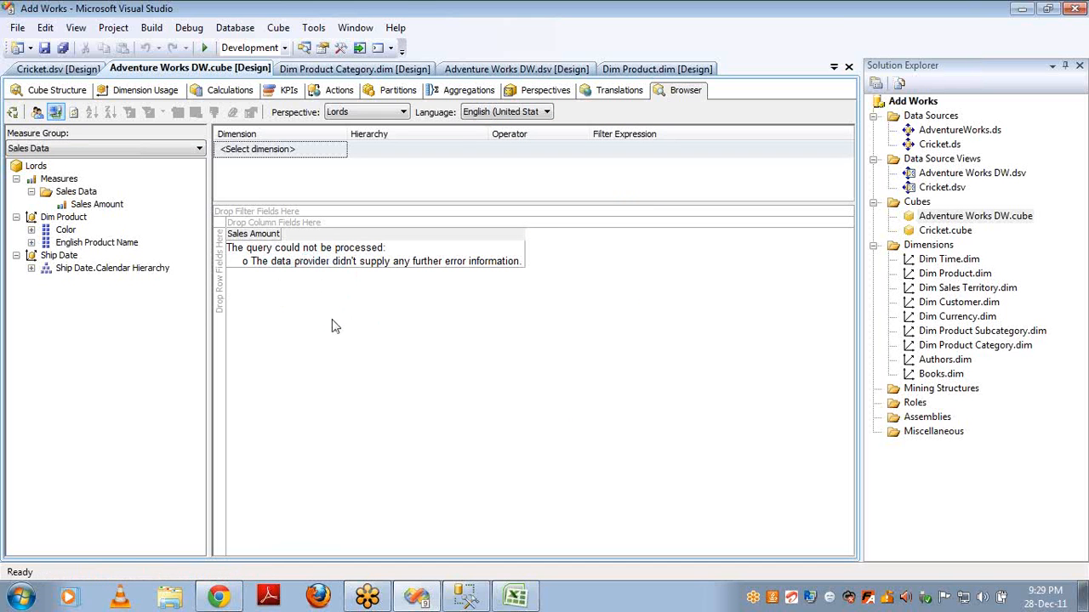
Try to add Dim Product's Color attribute to the cube browser's column area, and close the Adventure Works DW cube designer.
left_click(67, 230)
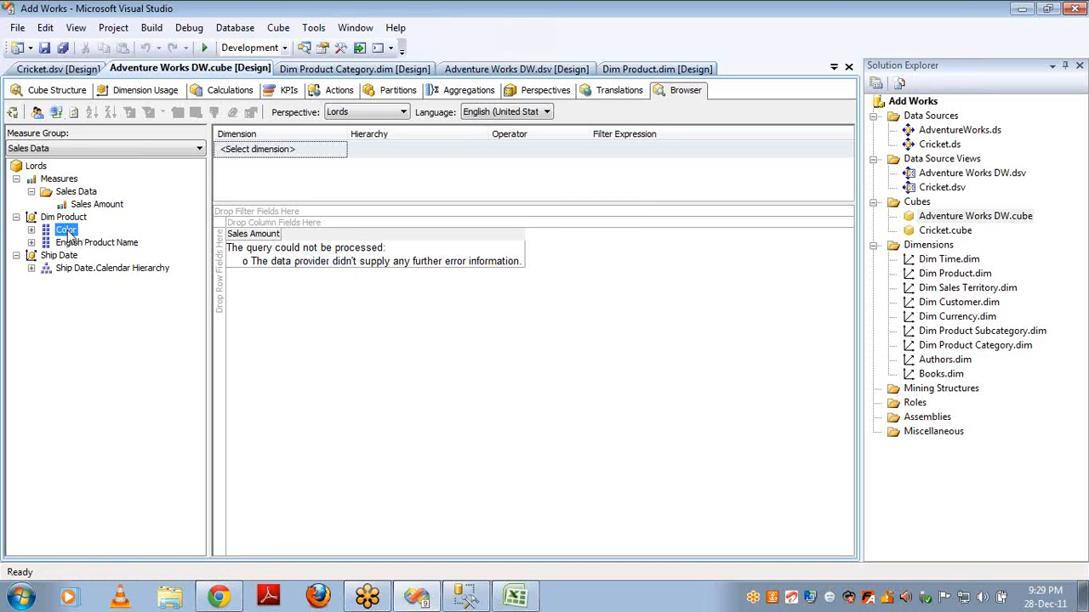
right_click(70, 235)
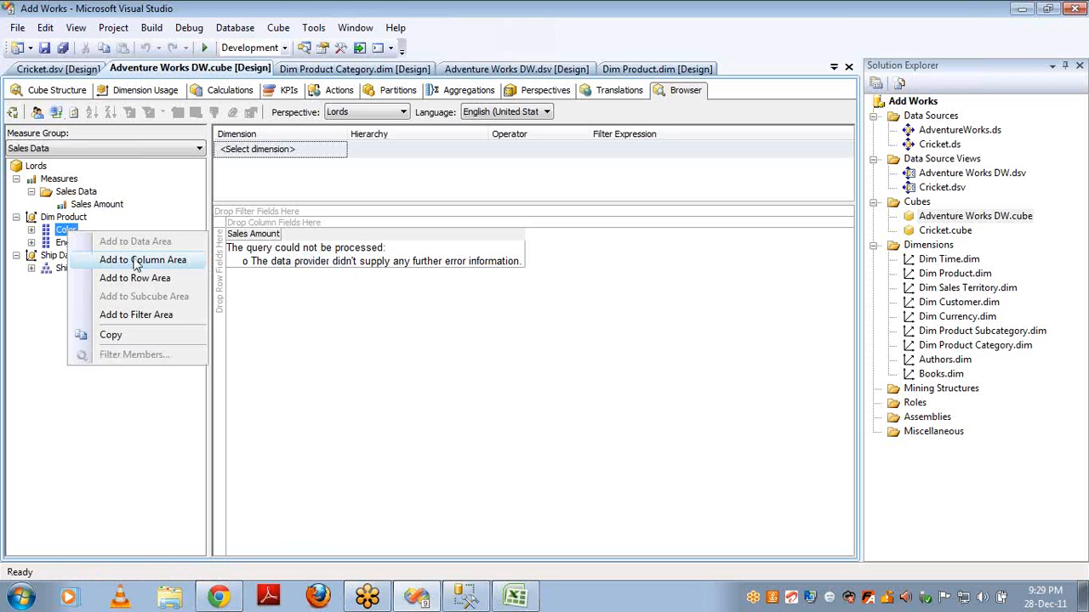
left_click(135, 258)
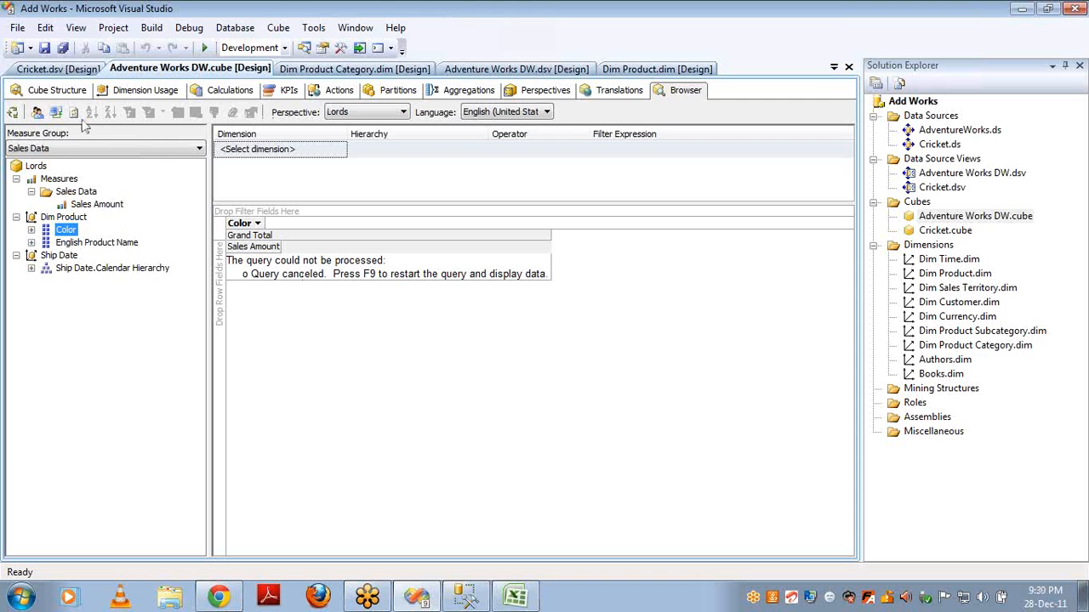
left_click(848, 68)
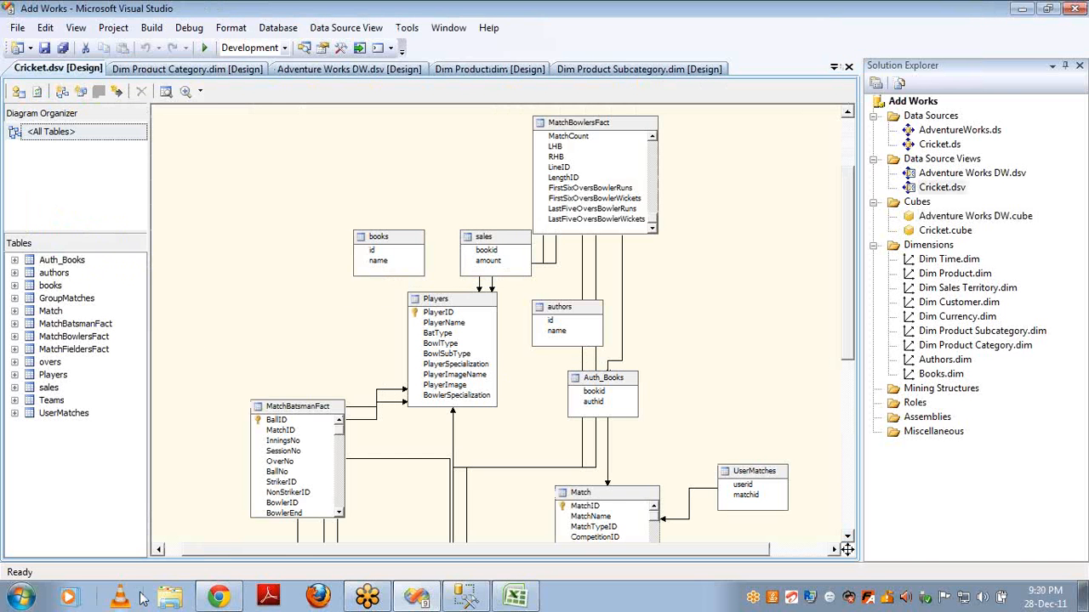
Switch to Excel and start an Analysis Services data connection on Sheet2 to server ".", stopping at the database and cube selection.
left_click(519, 598)
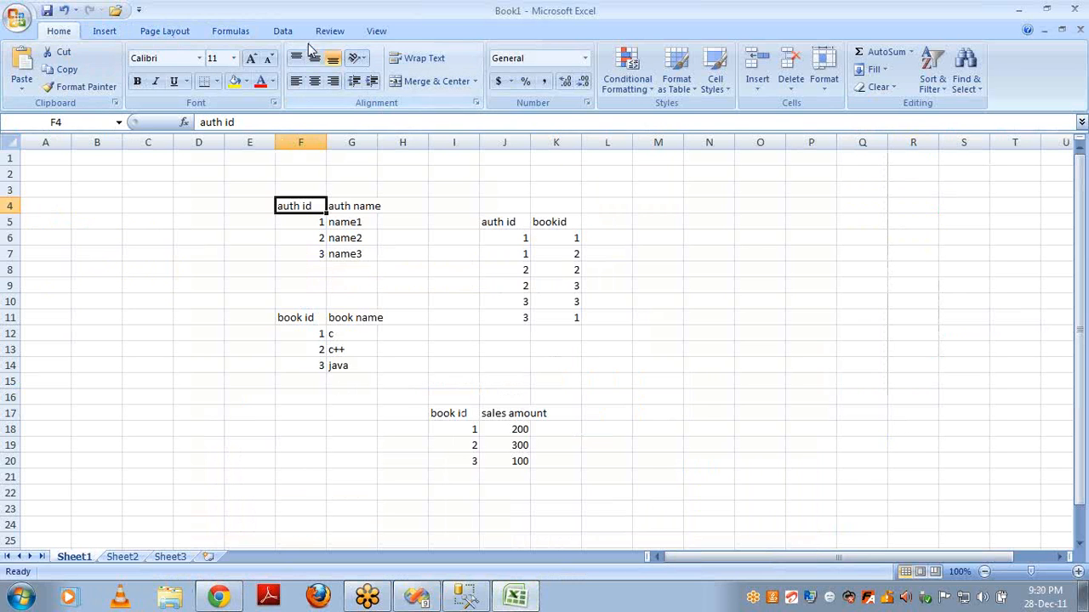
left_click(122, 557)
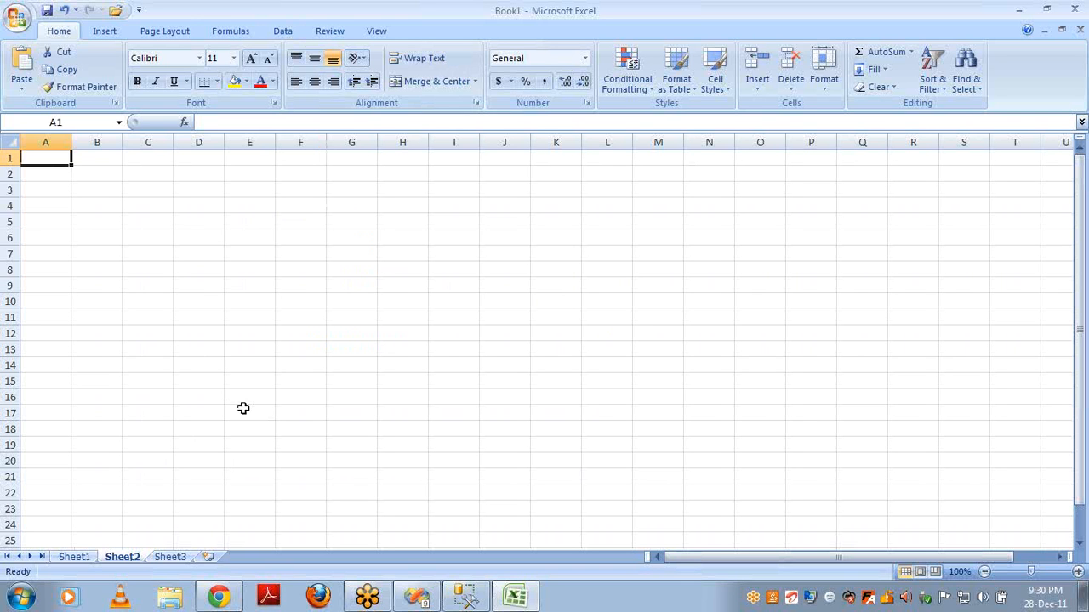
left_click(283, 32)
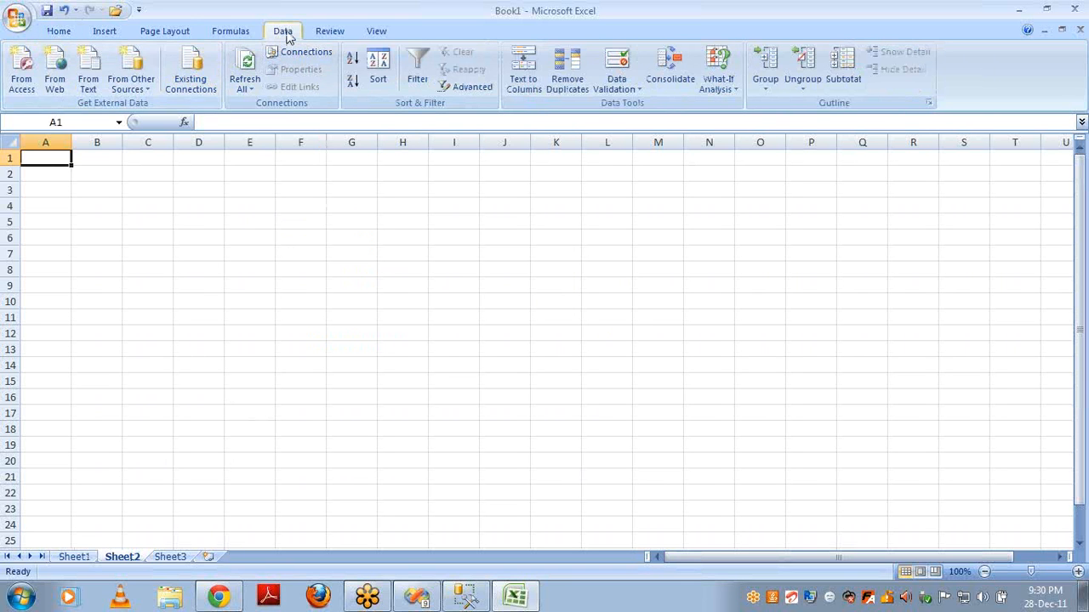
left_click(143, 80)
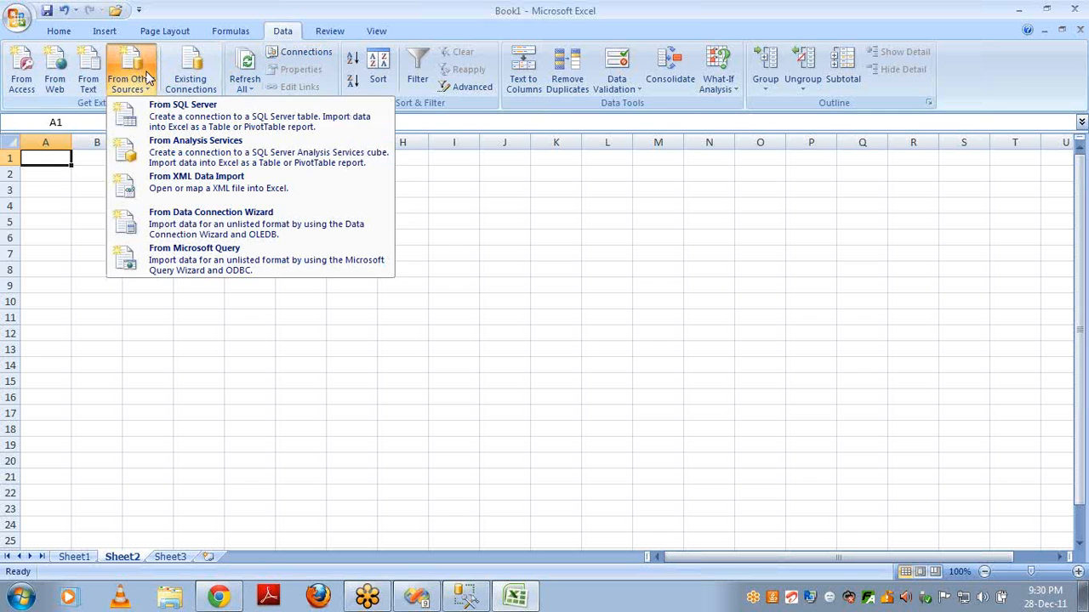
left_click(161, 150)
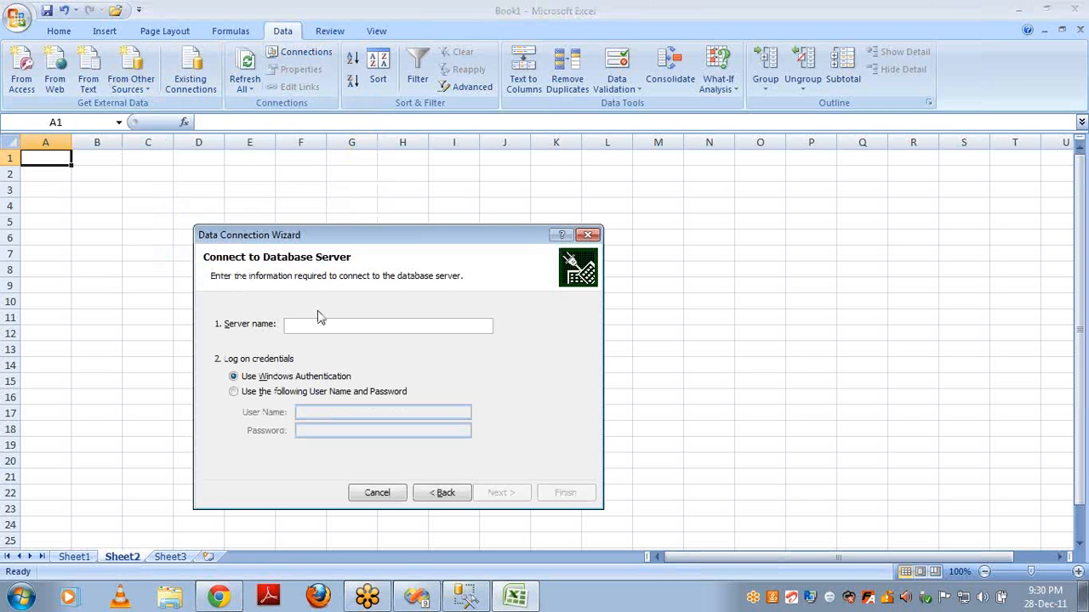
type(".")
left_click(498, 492)
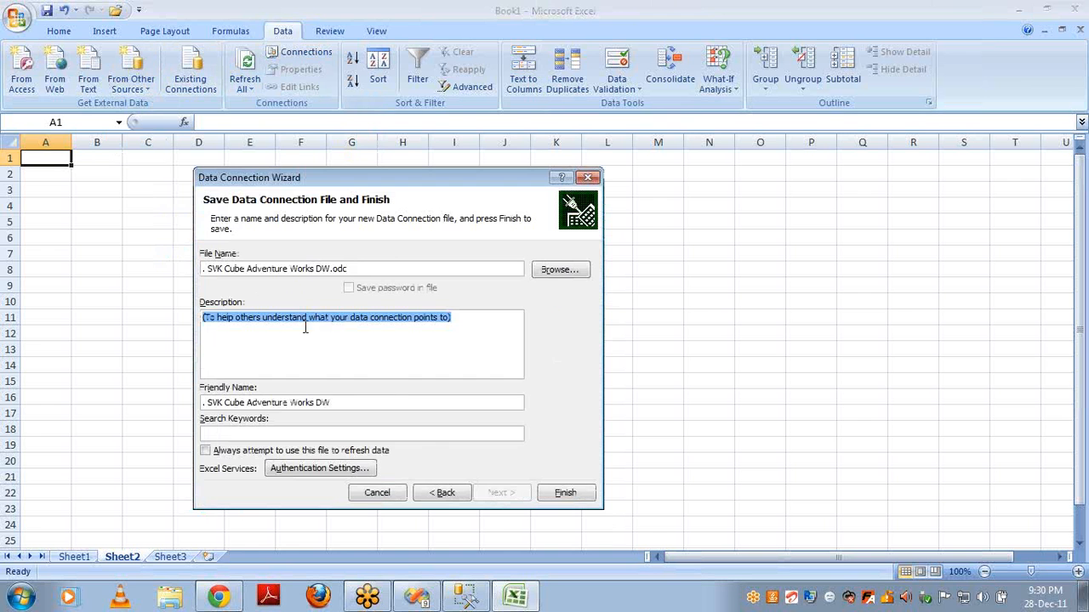
left_click(443, 497)
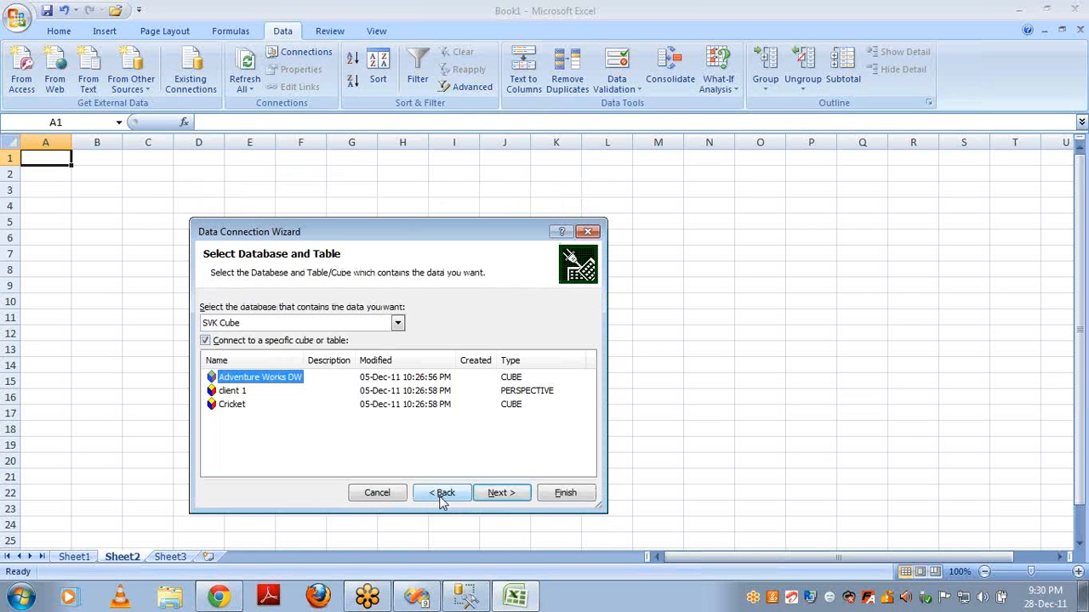
Connect to the Lords perspective in the Add Work database and import it as a PivotTable report at cell A1.
left_click(374, 325)
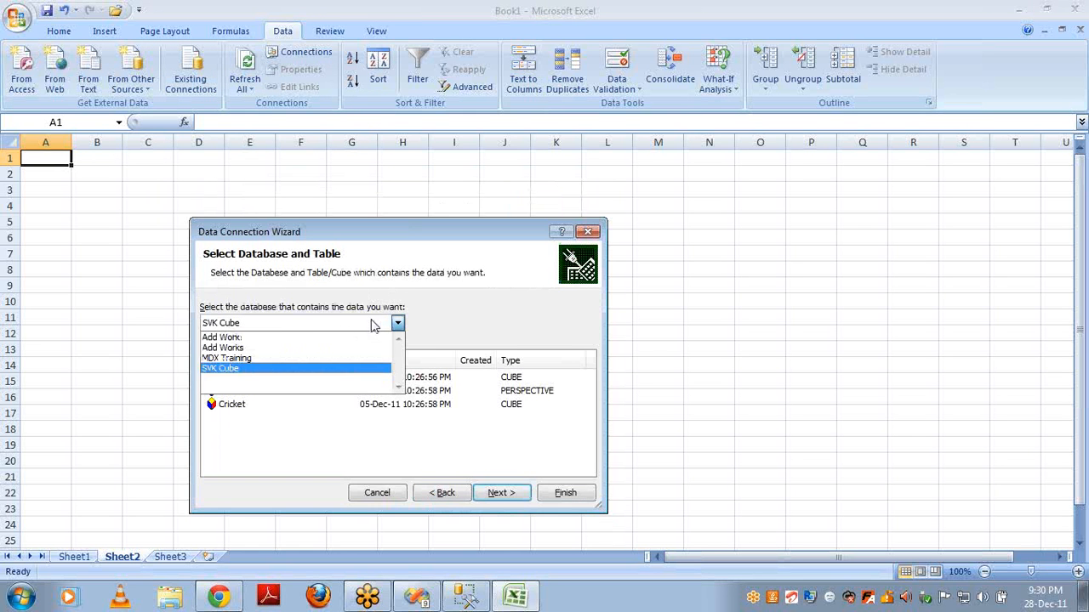
left_click(312, 338)
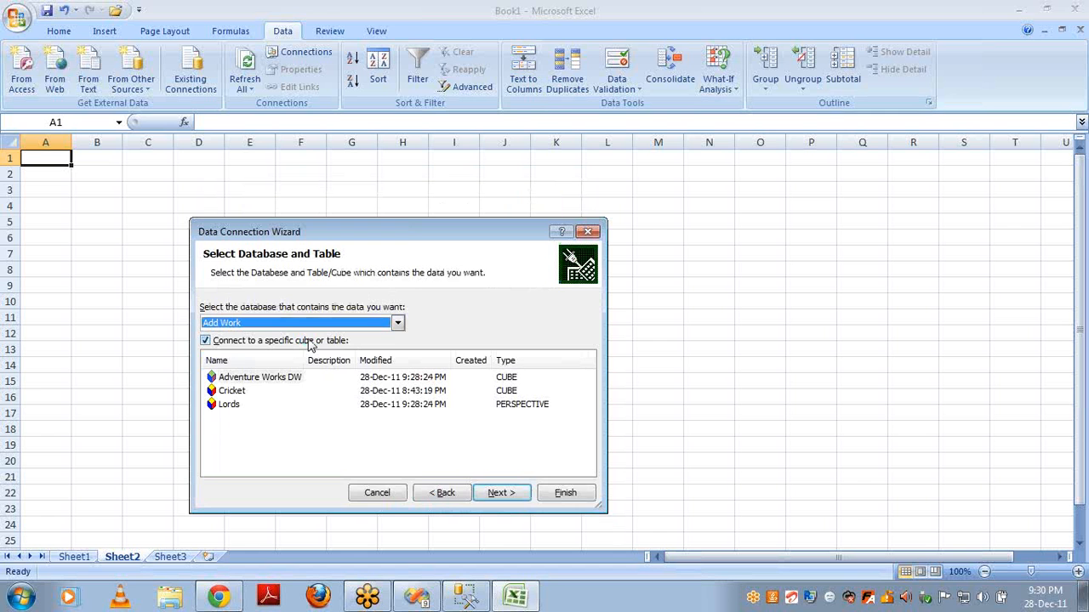
left_click(233, 406)
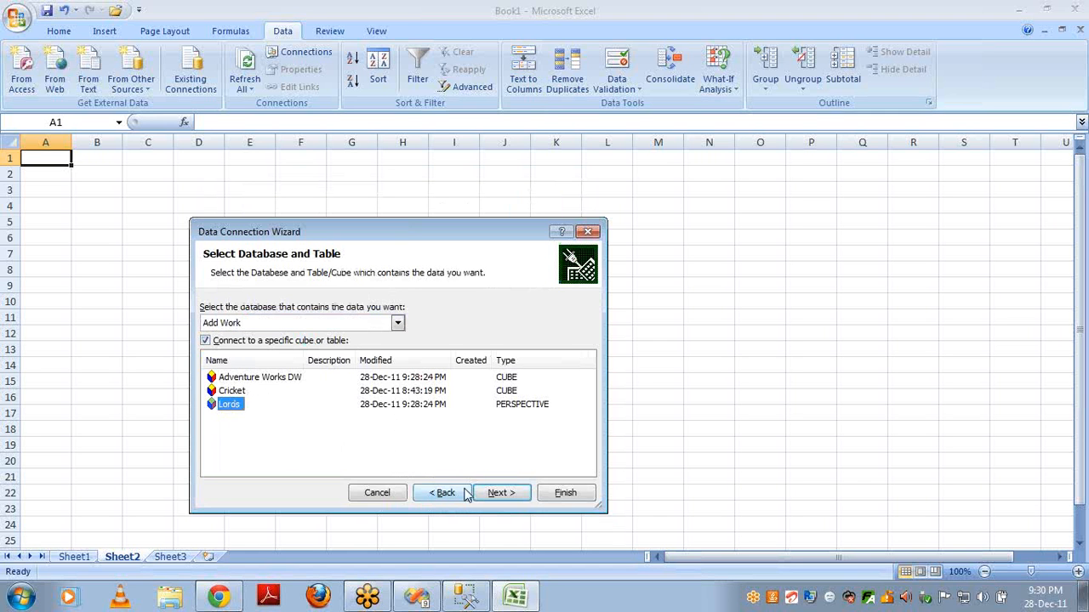
left_click(491, 497)
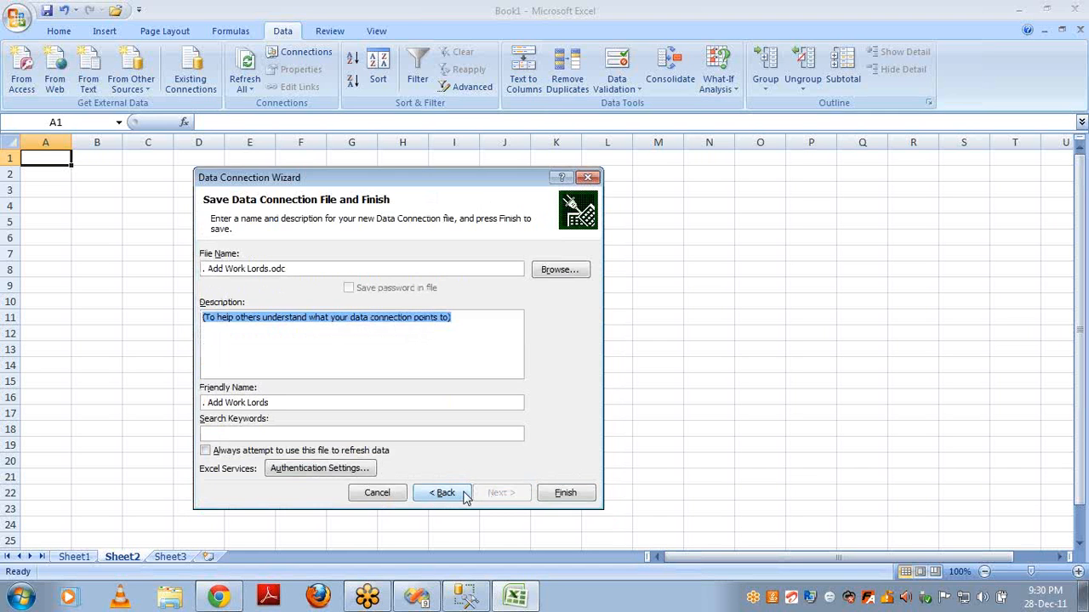
left_click(565, 493)
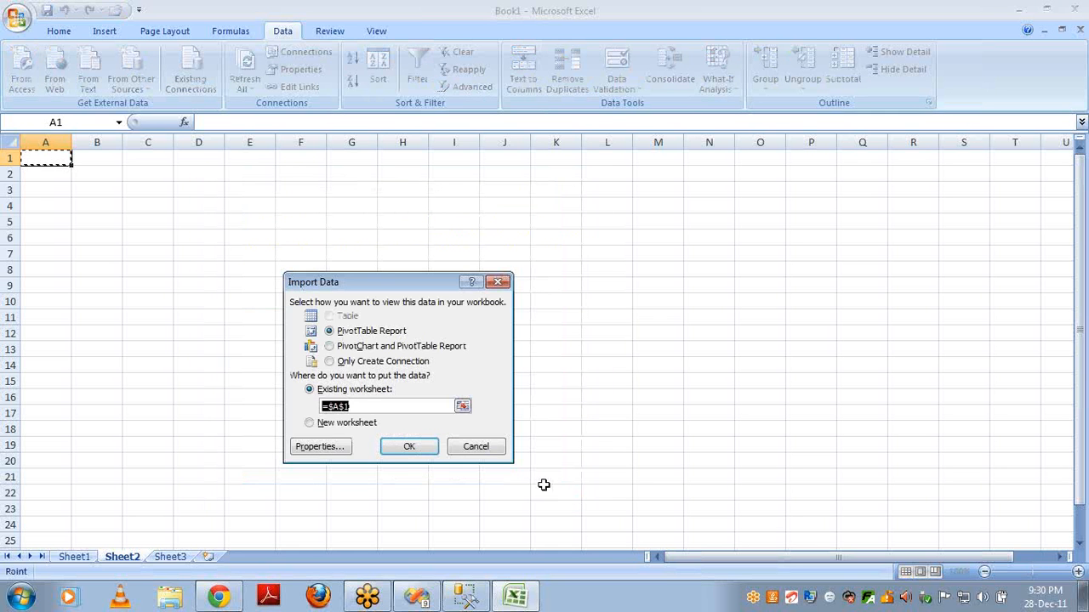
left_click(400, 449)
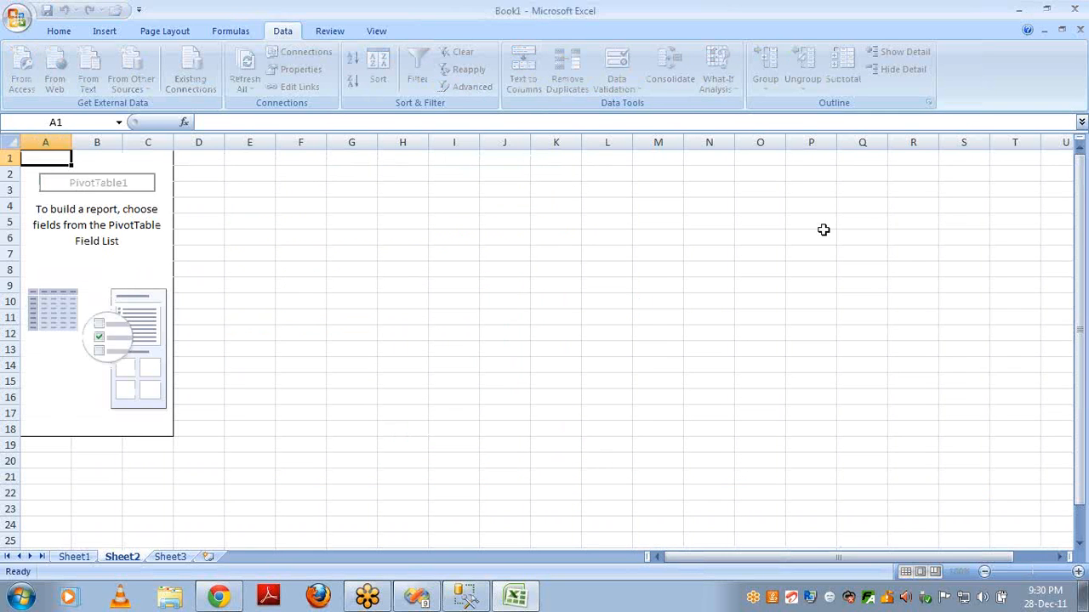
Add Sales Amount to the PivotTable's values, with Color and English Product Name as row labels, and select the Black row.
left_click(935, 204)
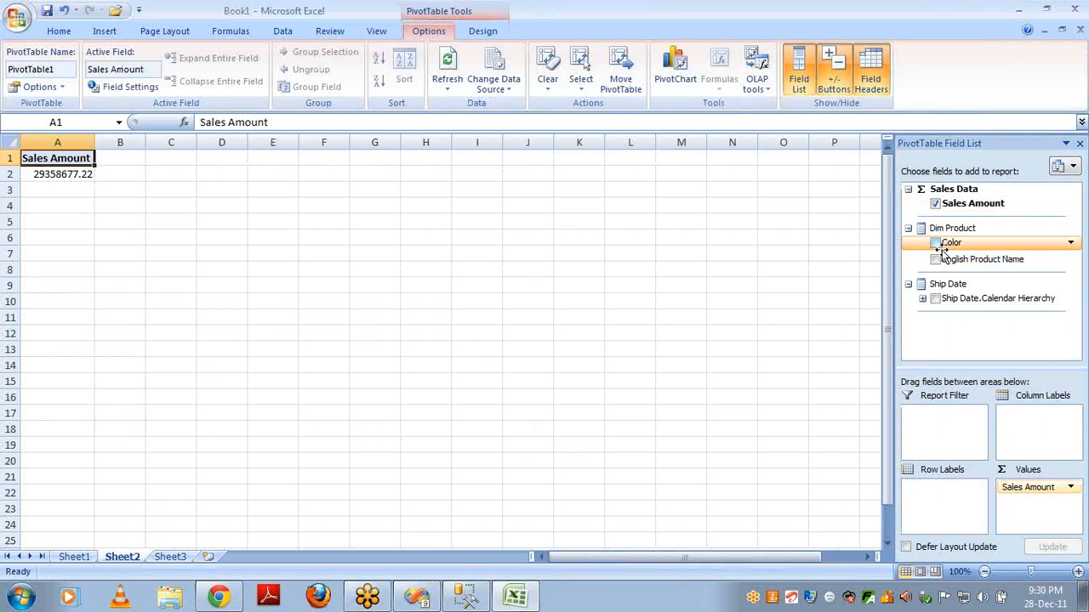
left_click(936, 244)
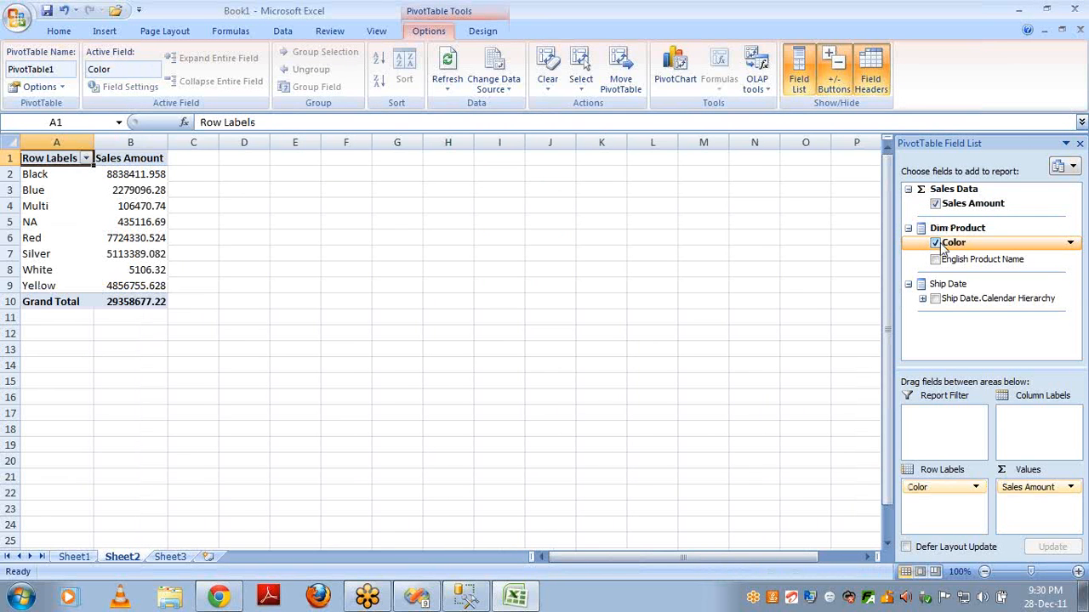
left_click_drag(944, 260, 935, 500)
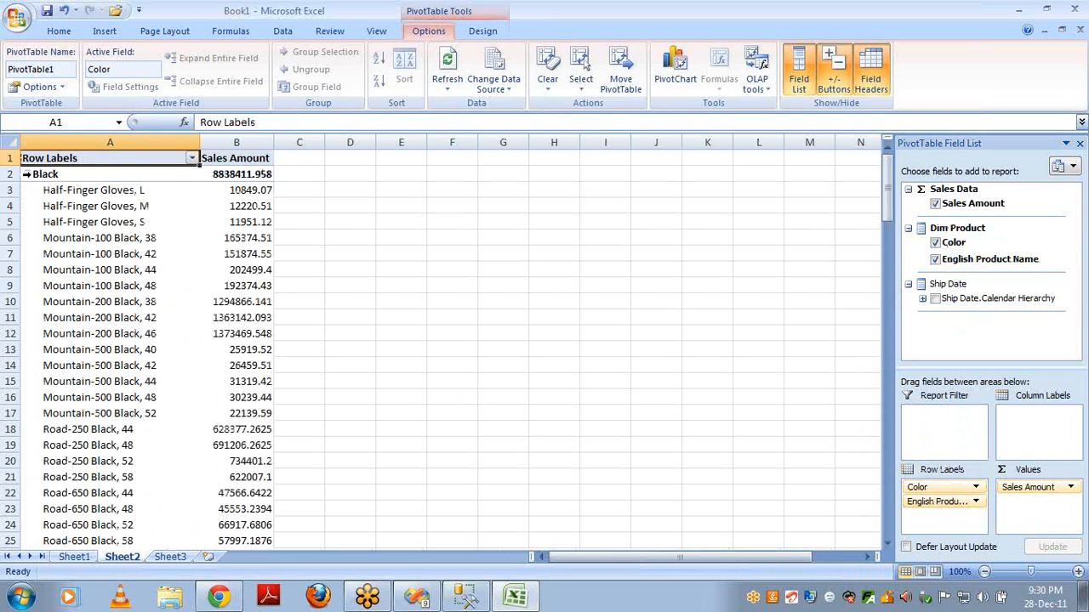
left_click(28, 174)
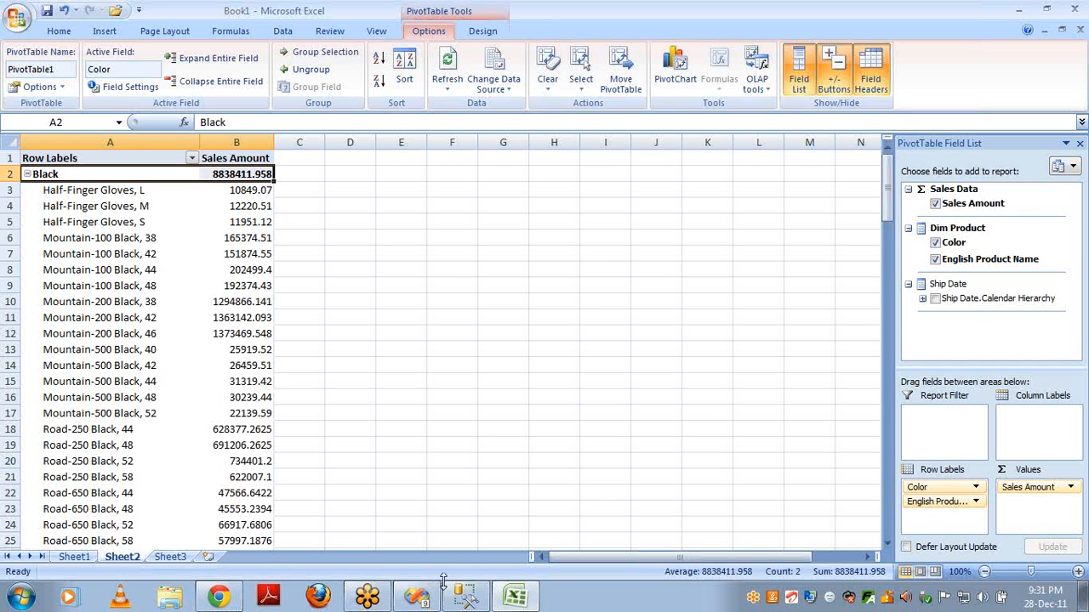
Switch to Visual Studio and open the translations of the Adventure Works DW cube.
left_click(466, 600)
left_click(417, 598)
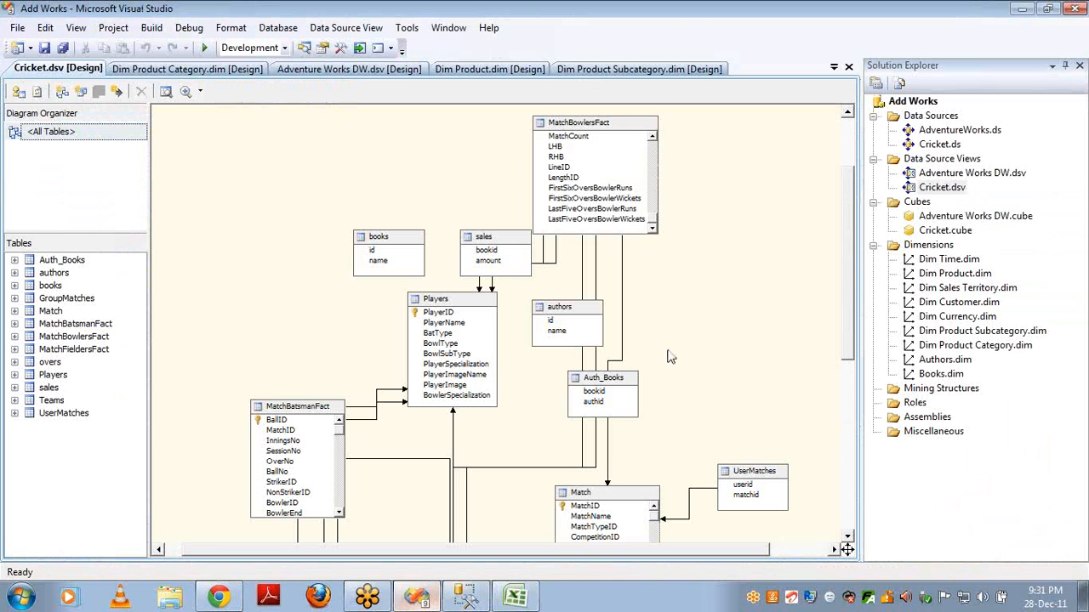
double_click(970, 173)
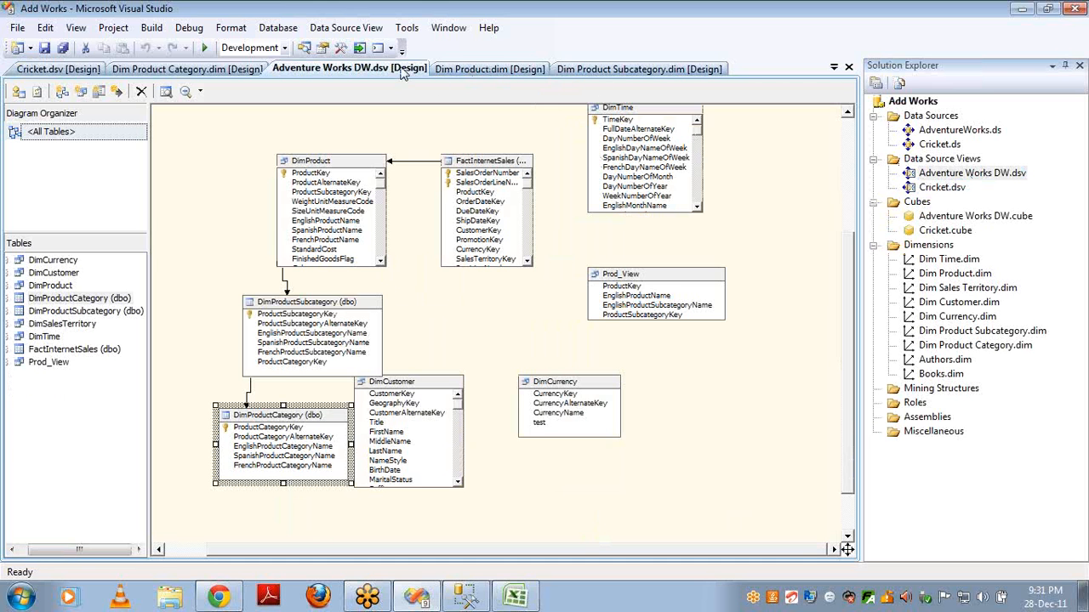
left_click(932, 218)
double_click(931, 217)
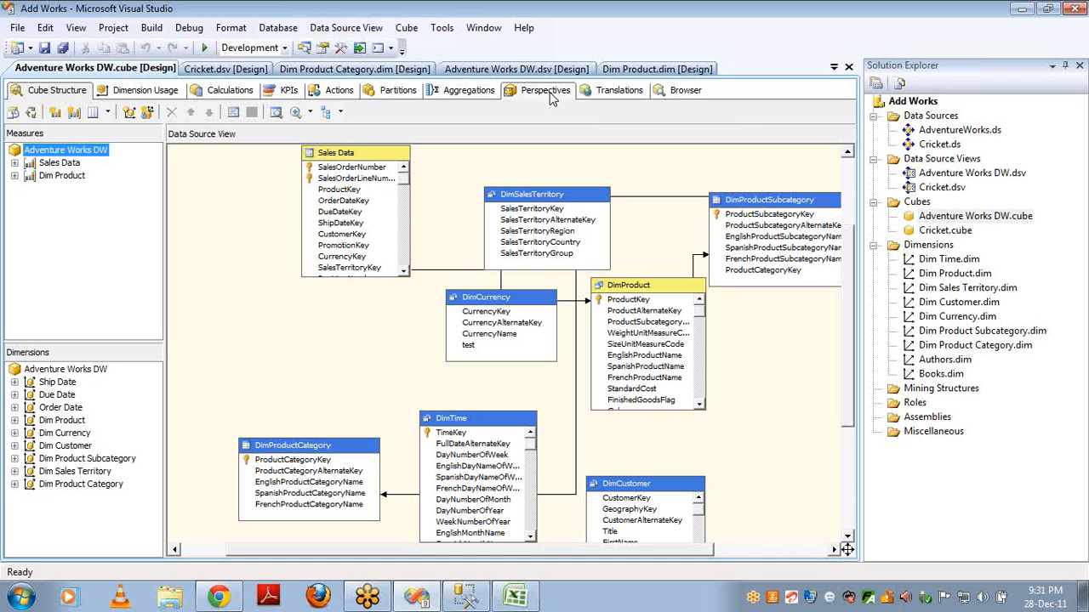
left_click(602, 95)
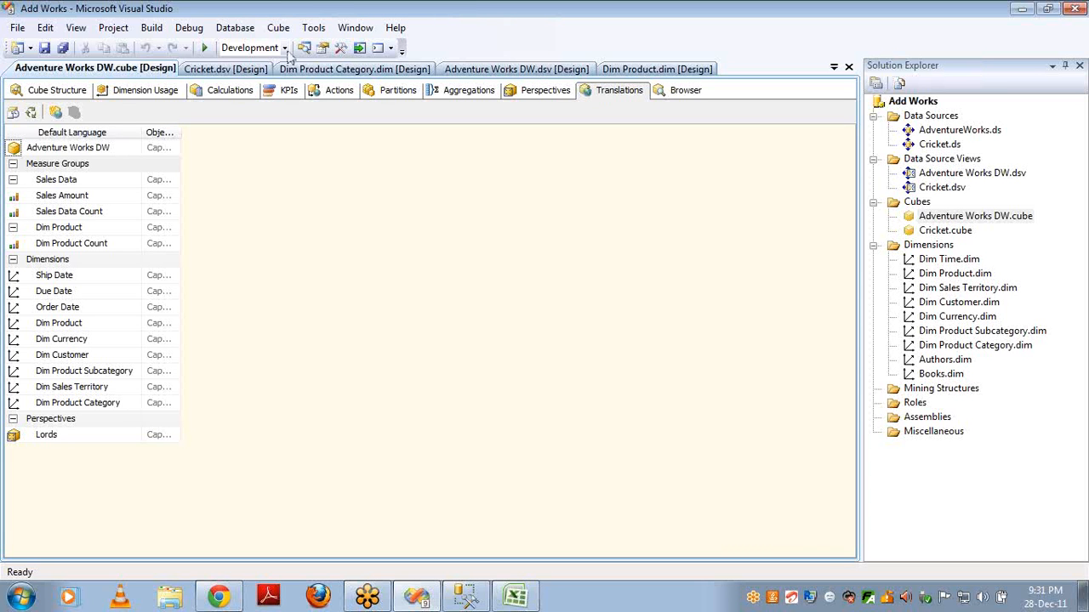
Add a French (Canada) translation to the Adventure Works DW cube.
left_click(54, 113)
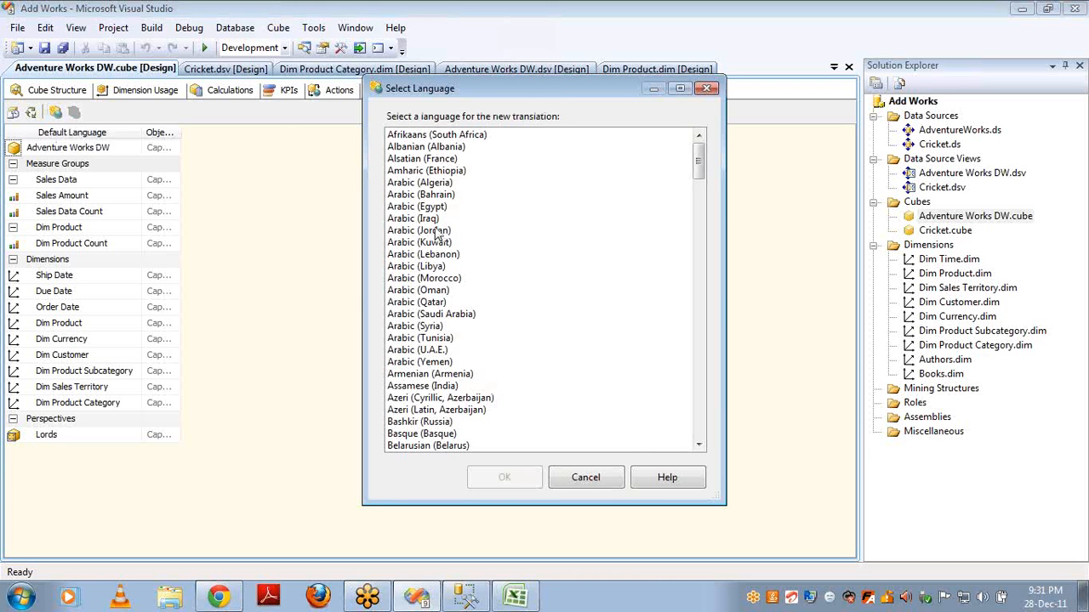
left_click_drag(698, 170, 690, 252)
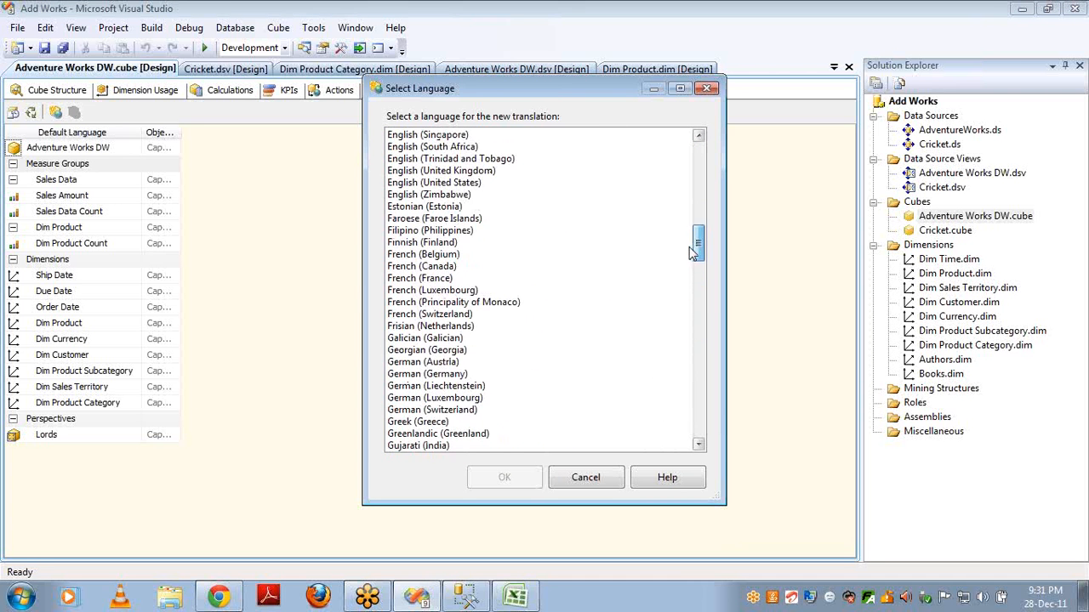
left_click(412, 267)
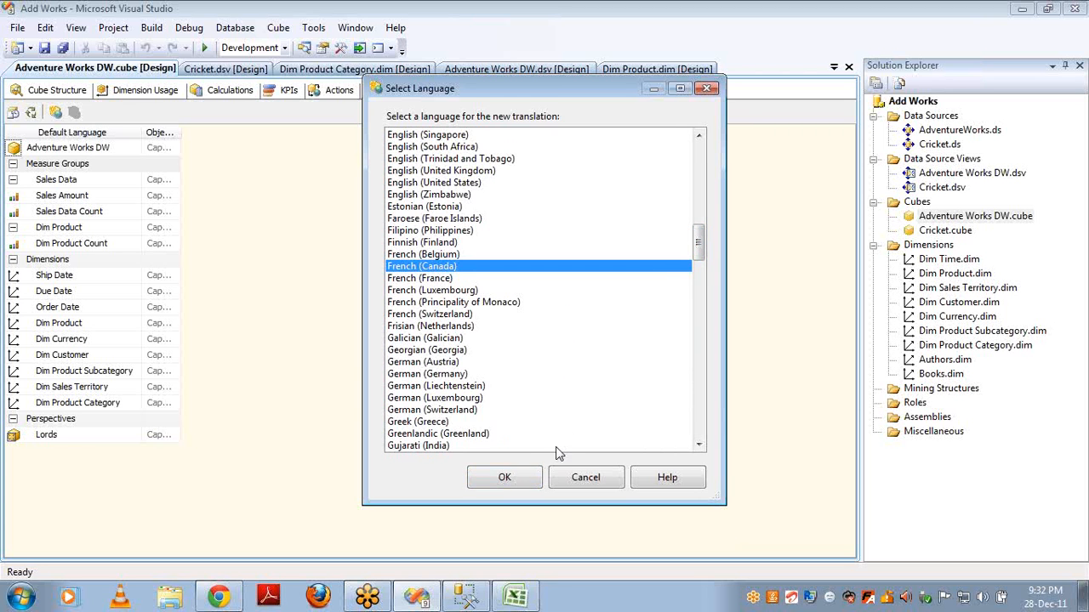
left_click(505, 477)
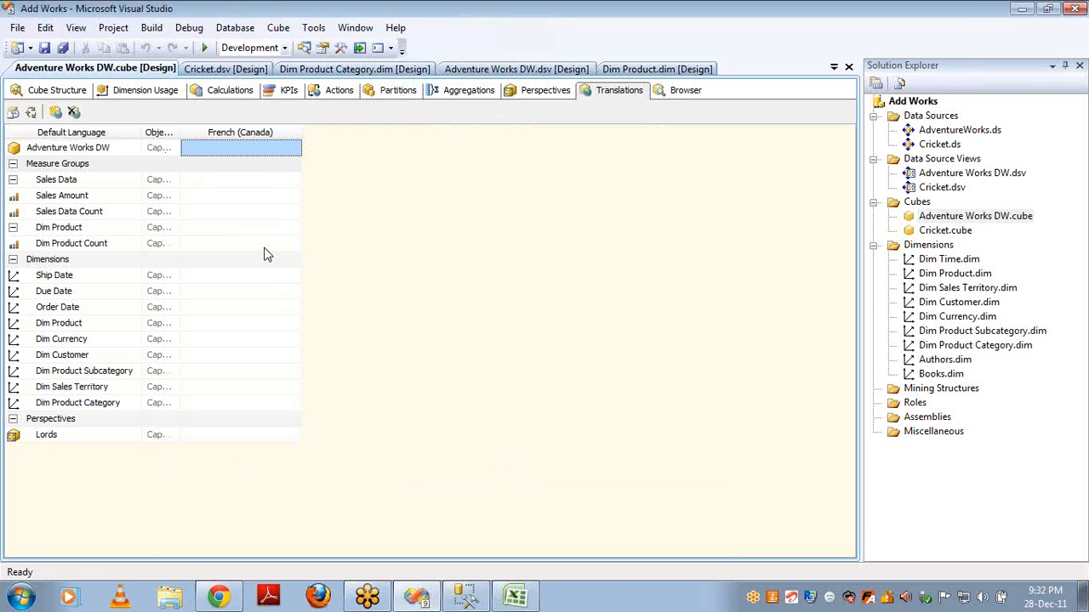
Enter French (Canada) captions "ADVW" for the cube, "dfksdfl" for Sales Data and "sdgdfdgd" for Sales Amount.
left_click(216, 148)
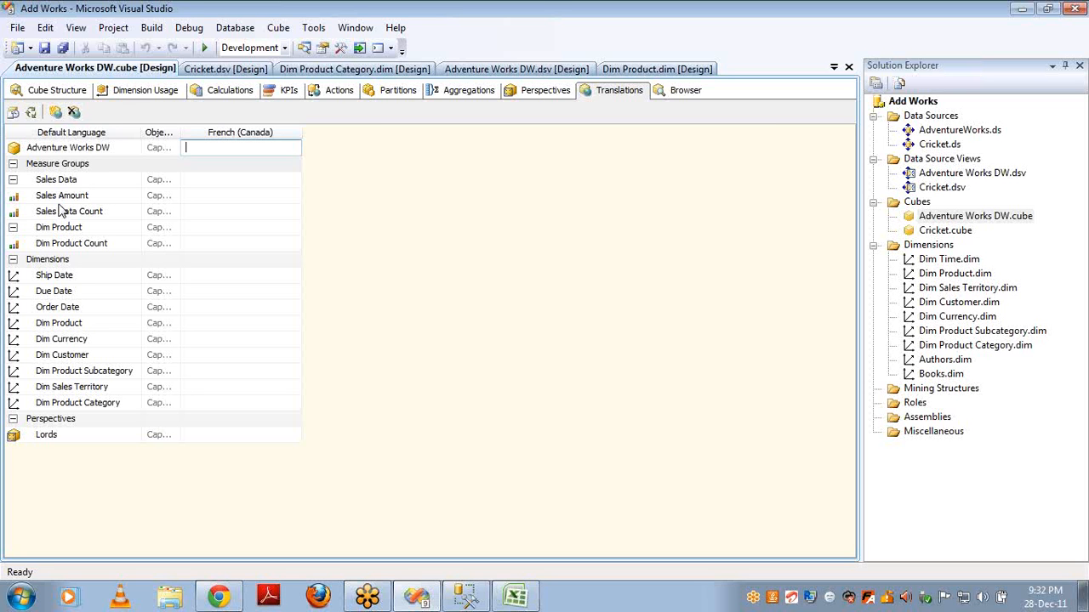
type("ADVW")
left_click(209, 179)
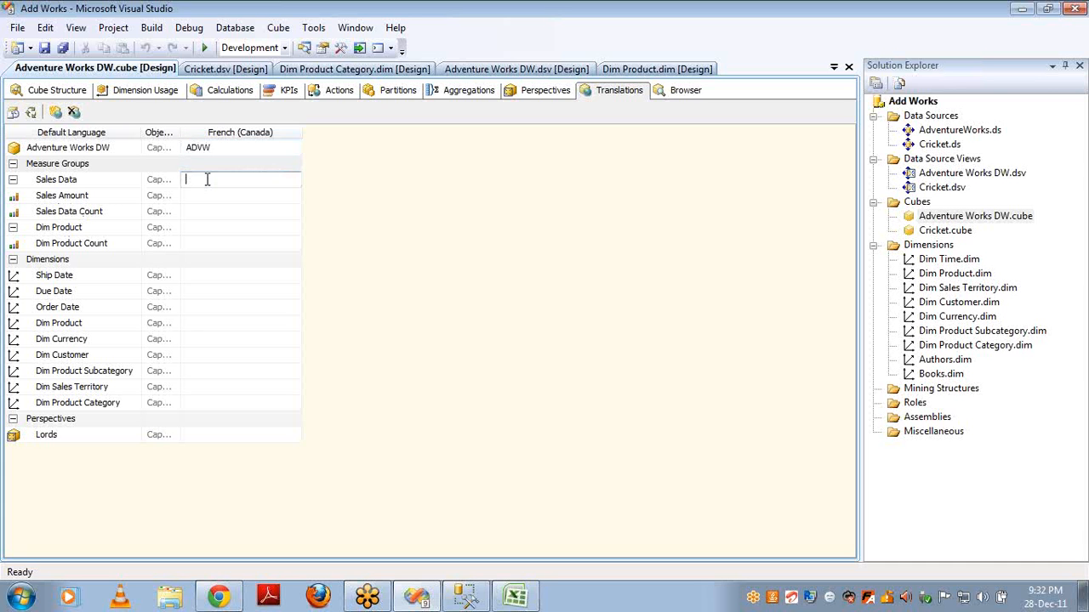
type("afksdfl")
key("Down")
type("sdg")
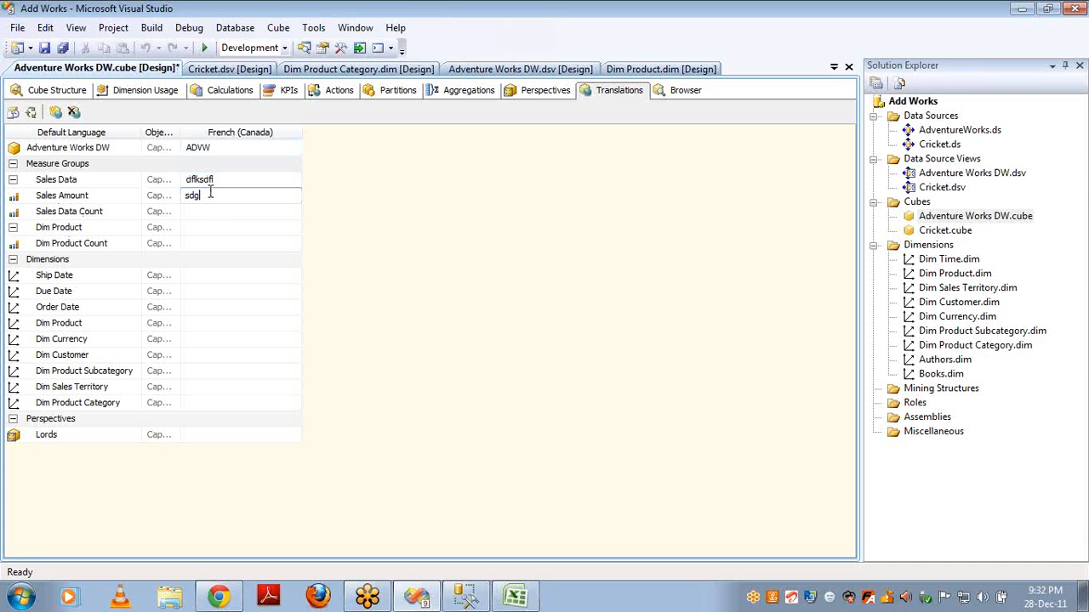
type("dfdgo")
Enter French (Canada) captions "tetw" for Sales Data Count, "fdgdf" for the Dim Product measure group and "dfgsdf" for Dim Product Count.
left_click(209, 213)
type("tetw")
key("Down")
type("fdgdf")
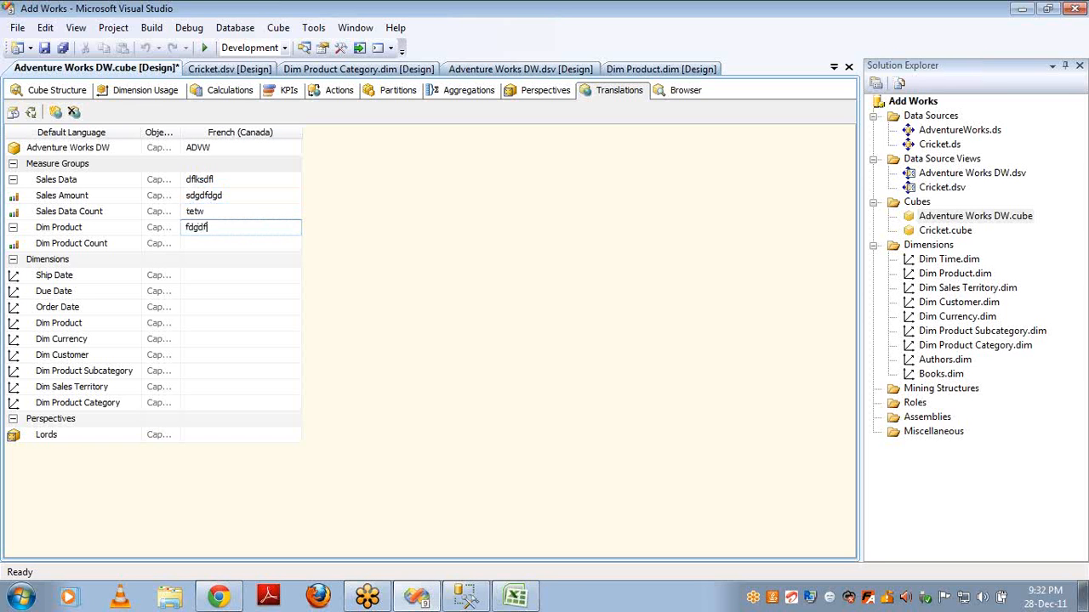
key("Down")
type("dfgsdf")
key("Down")
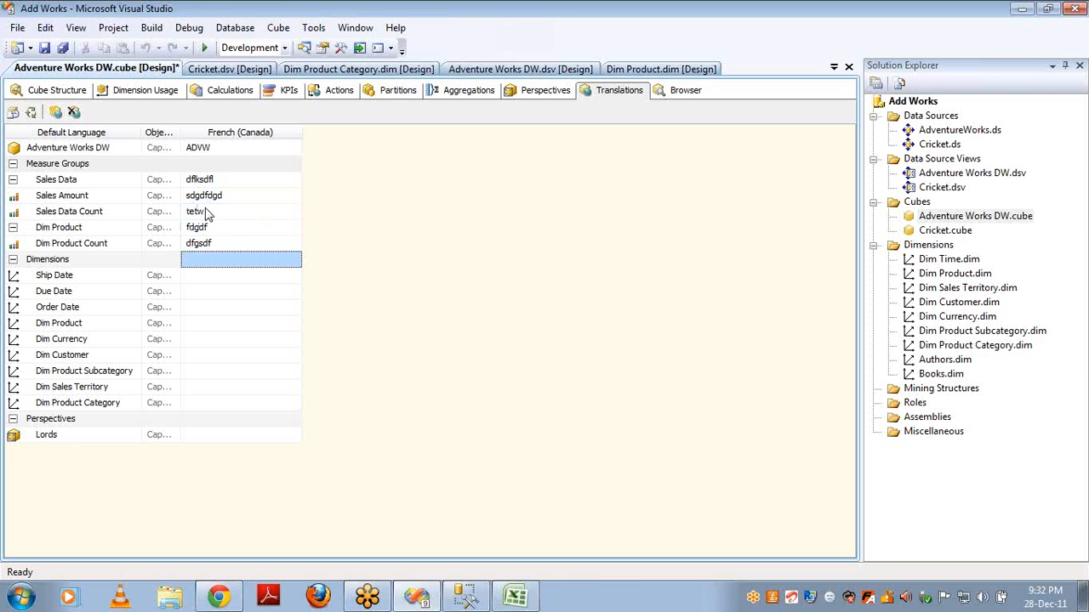
Caption the dimensions from Due Date to Dim Sales Territory in French (Canada) as "fdgd", "dfg", "dfg", "dg", "d", "fg" and "dg".
left_click(206, 291)
type("fdgd")
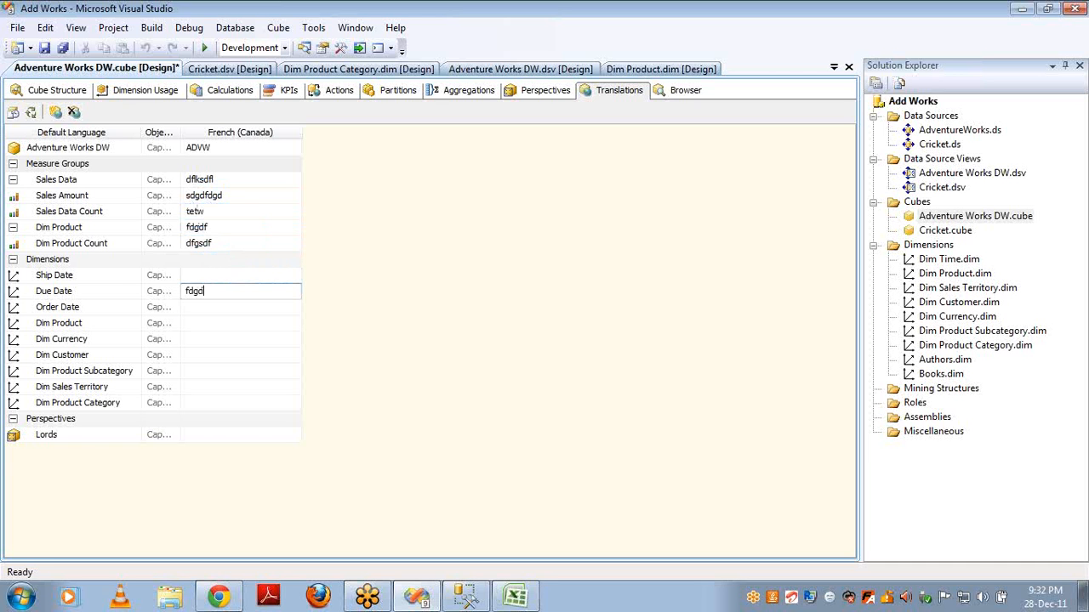
key("Down")
type("dfg")
key("Down")
type("dfg")
key("Down")
type("dg")
key("Down")
type("d")
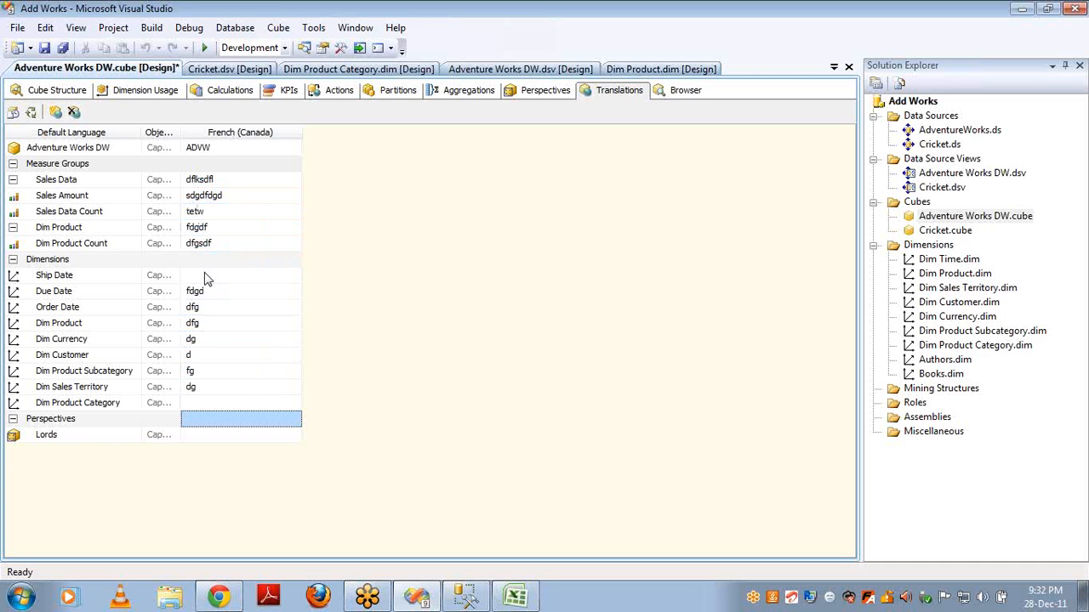
left_click(189, 404)
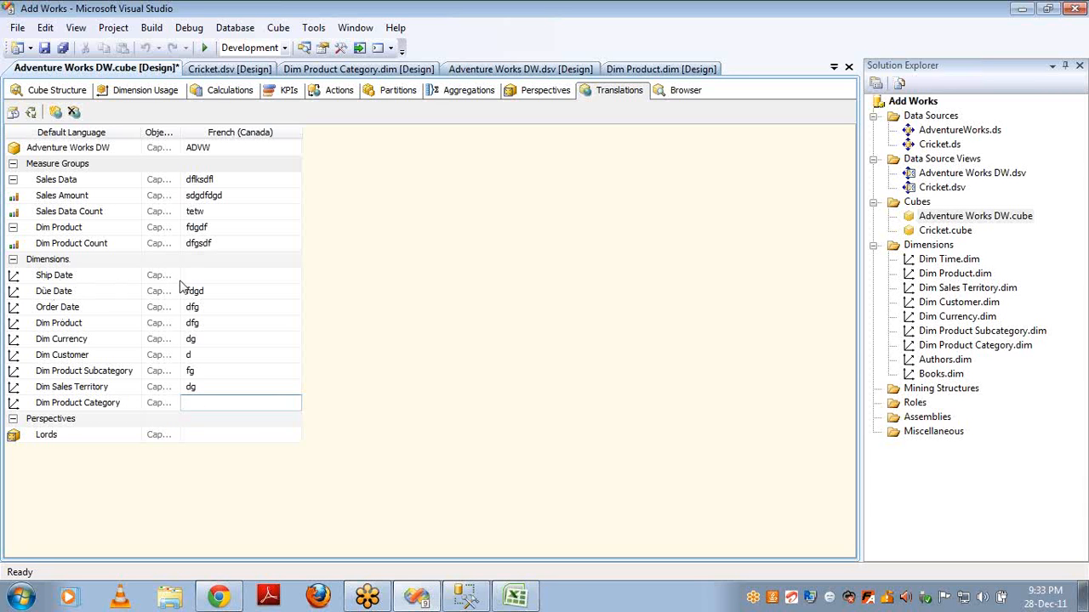
left_click(204, 435)
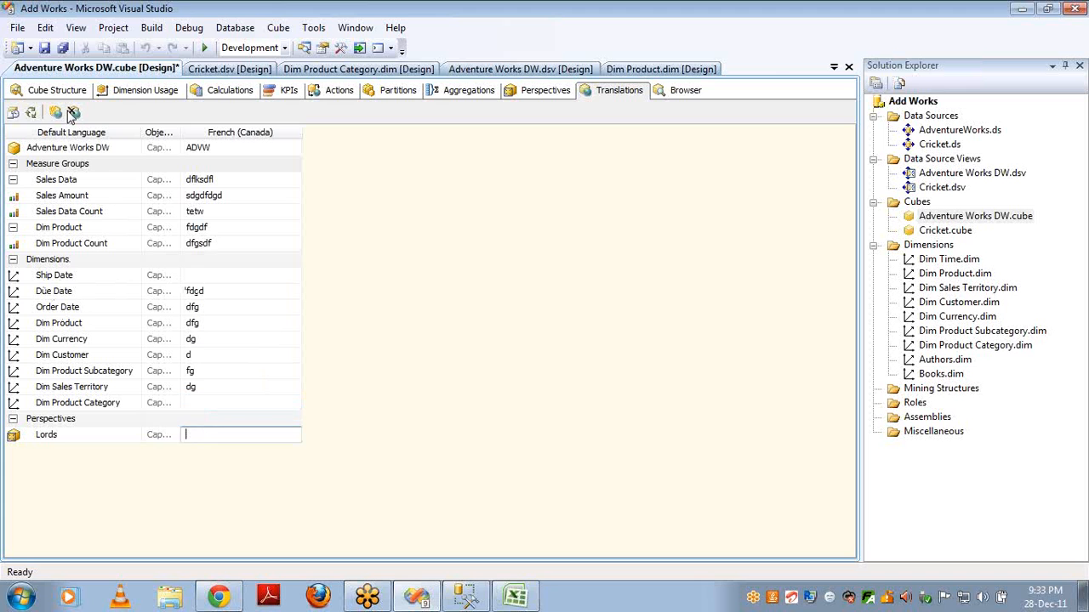
Deploy the project and fully process the Adventure Works DW cube, closing the processing dialogs when done.
left_click(32, 113)
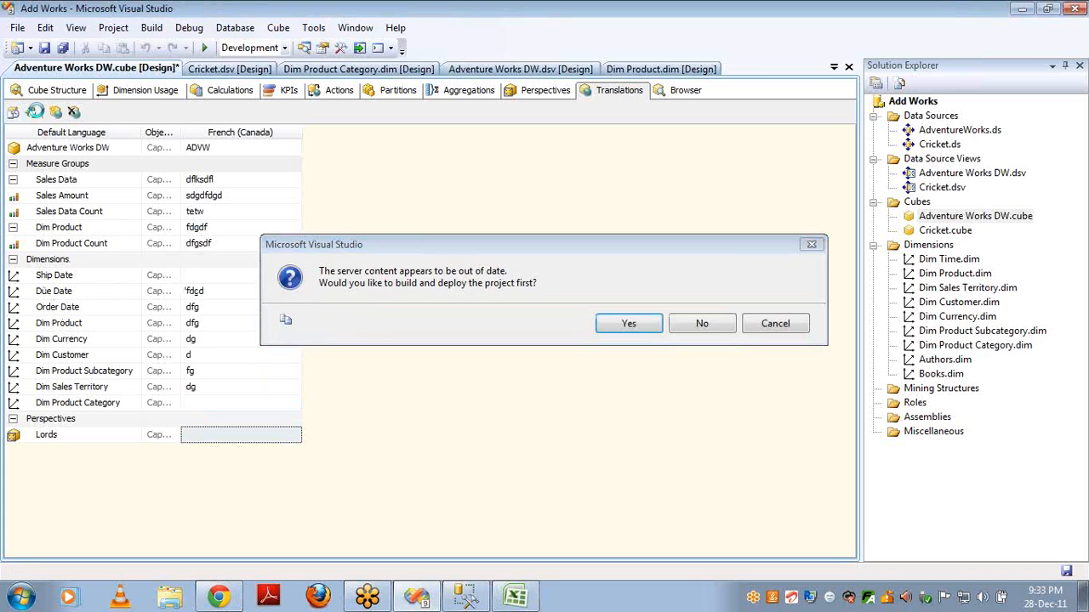
key("Return")
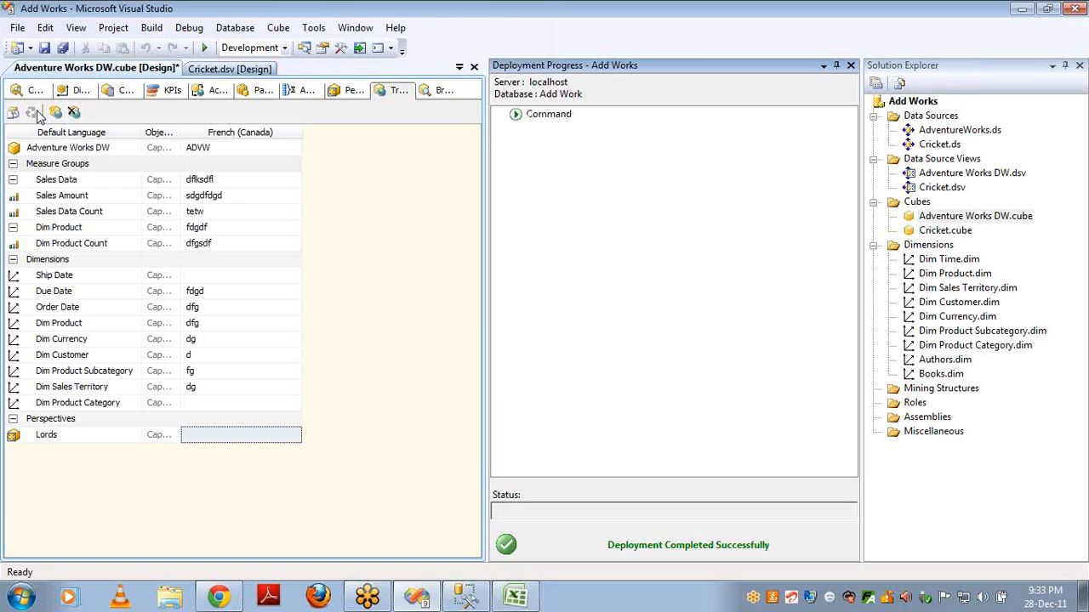
key("Return")
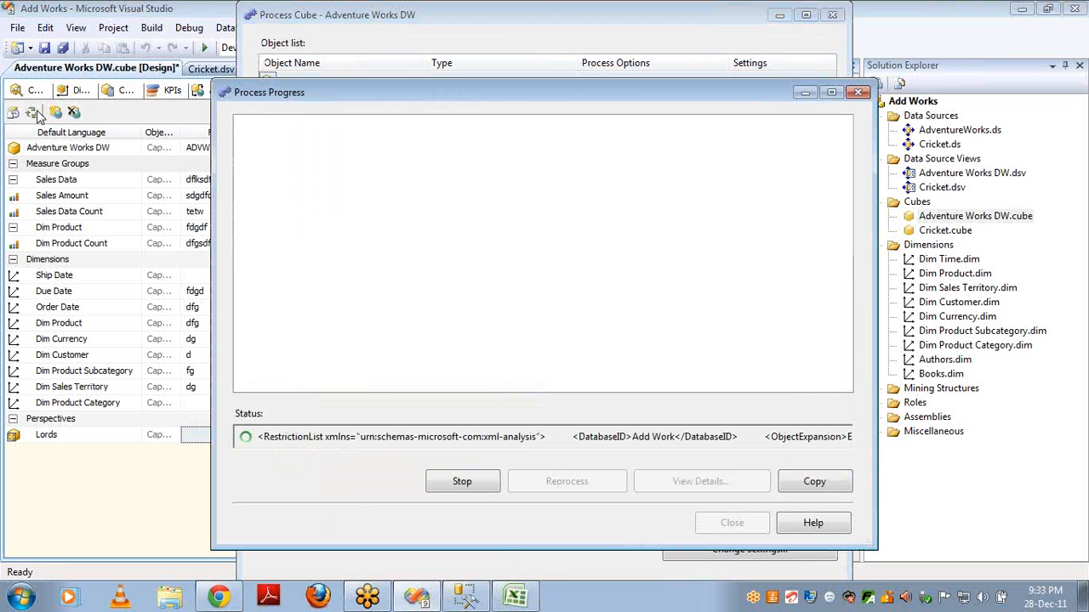
left_click(736, 523)
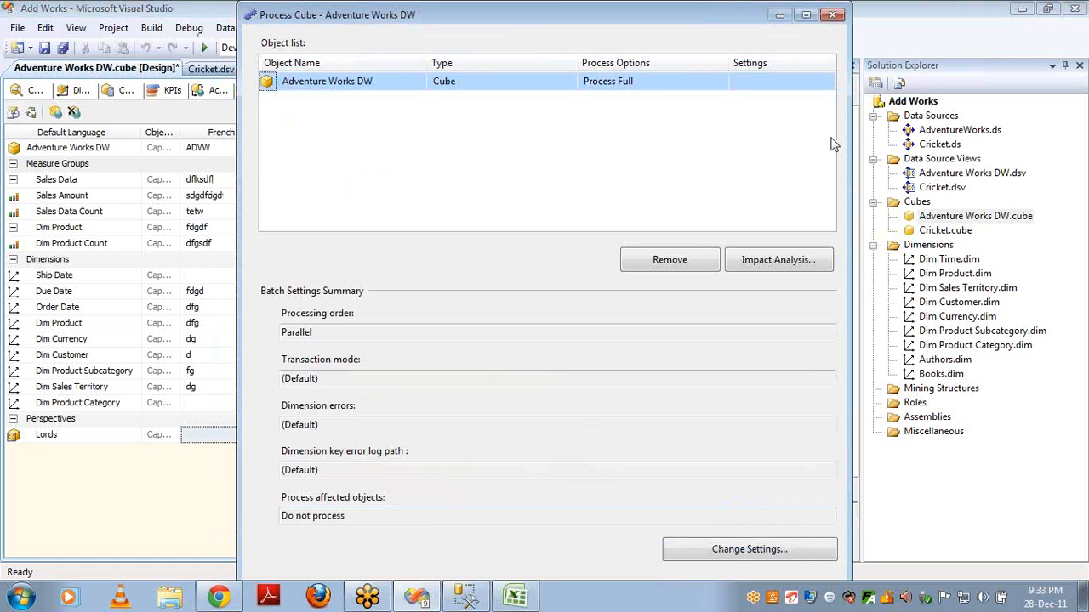
left_click(833, 14)
Display the cube browser in French (Canada), with the deployment progress pane closed.
left_click(446, 89)
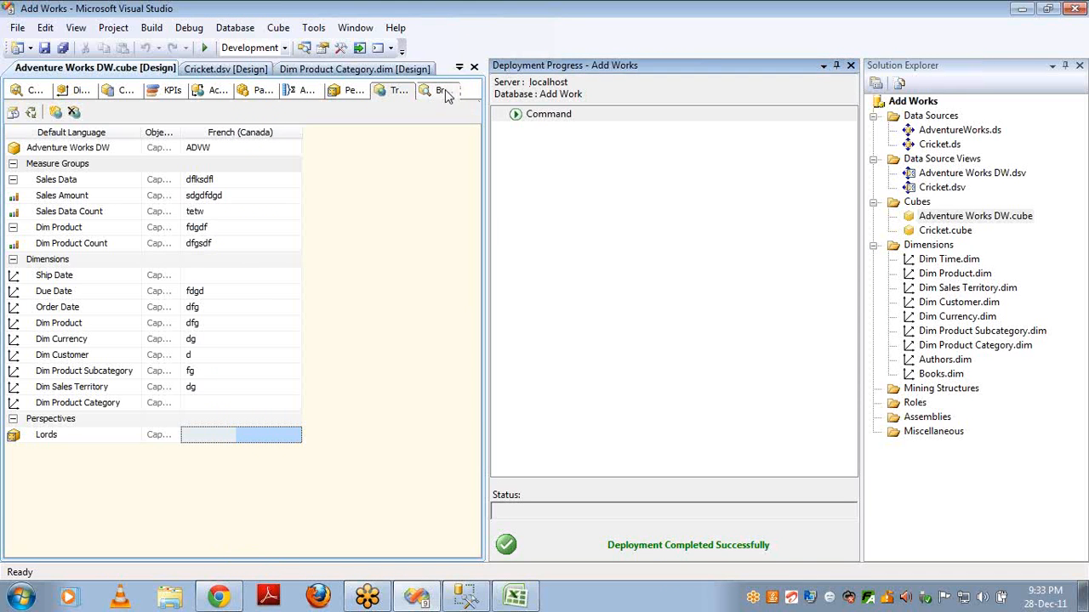
left_click(850, 66)
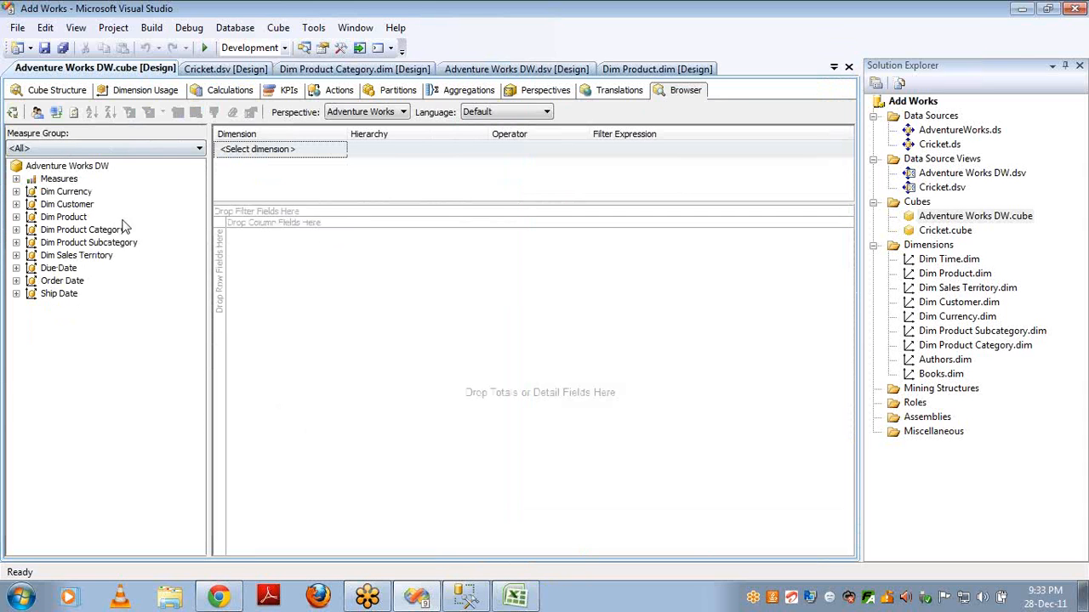
left_click(517, 115)
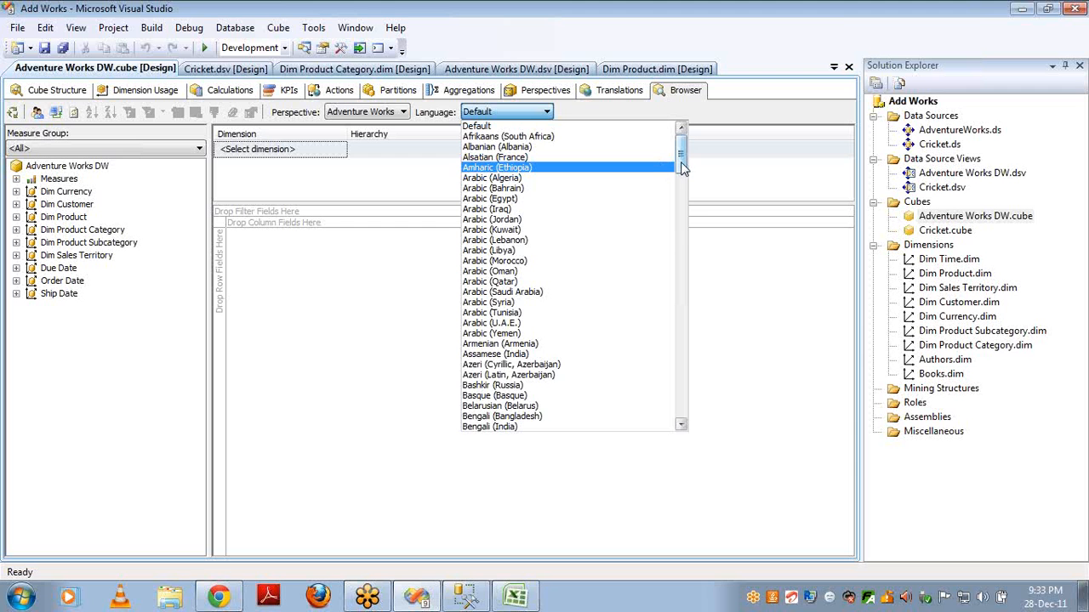
left_click_drag(681, 167, 681, 243)
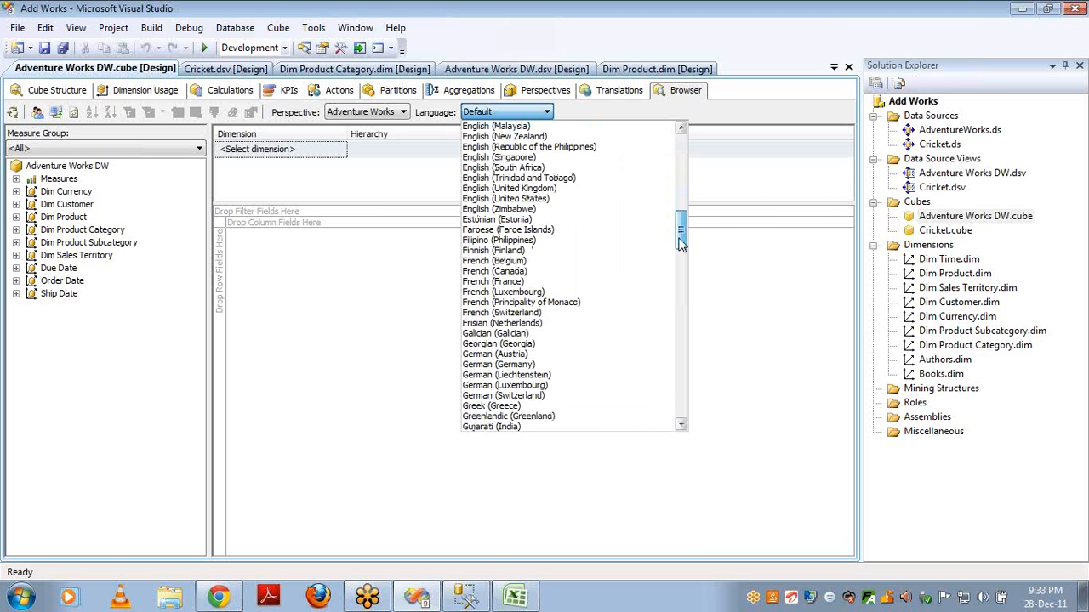
left_click(544, 266)
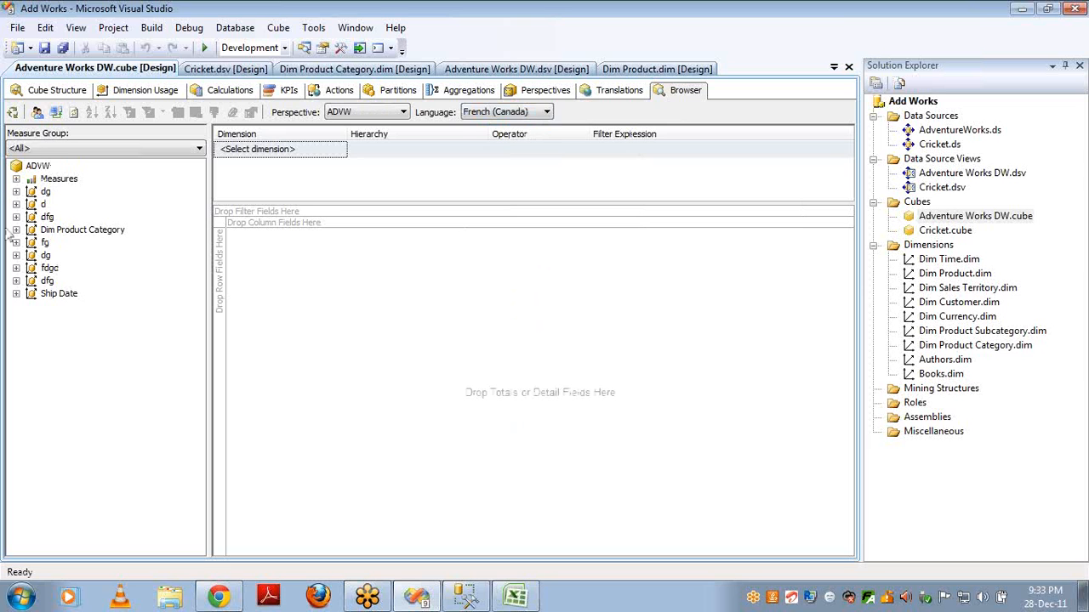
Compare the browser's dimension names with the entered translations and expand the first four dimensions to inspect their attribute names.
left_click(66, 296)
left_click(72, 238)
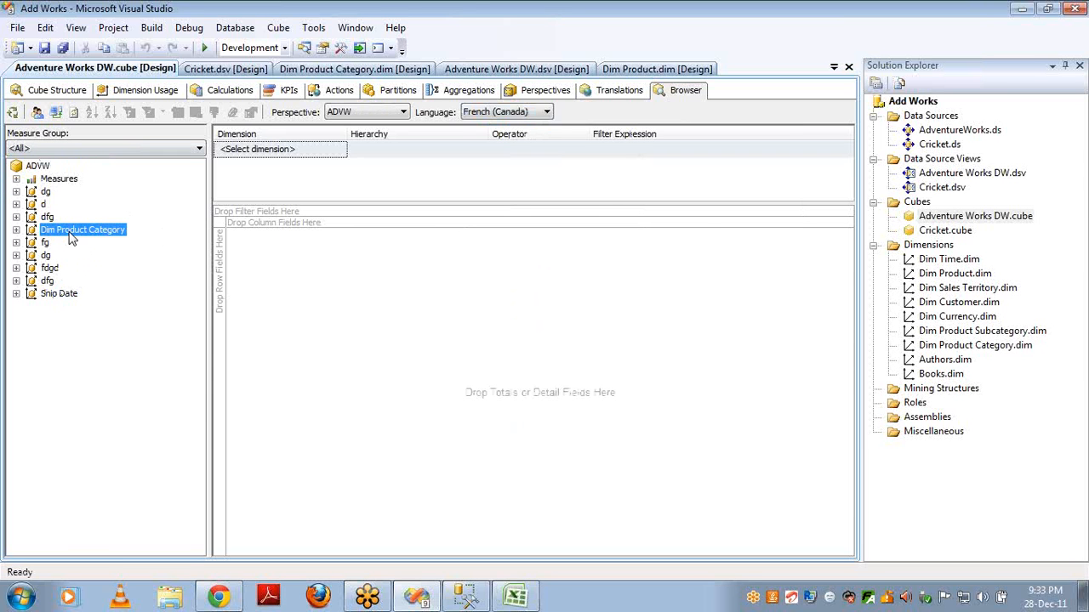
left_click(593, 98)
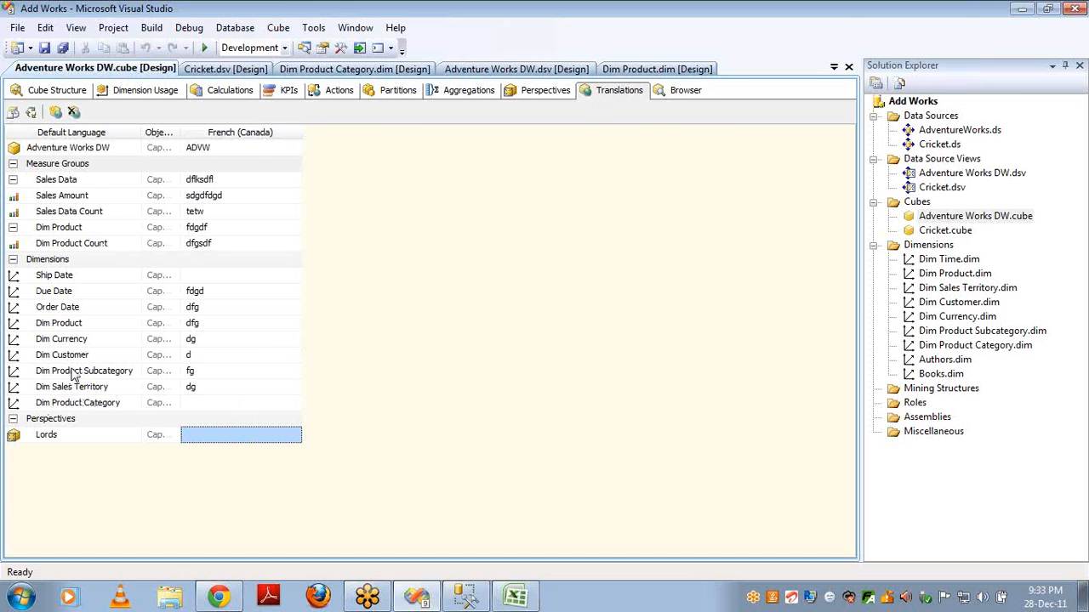
left_click(684, 90)
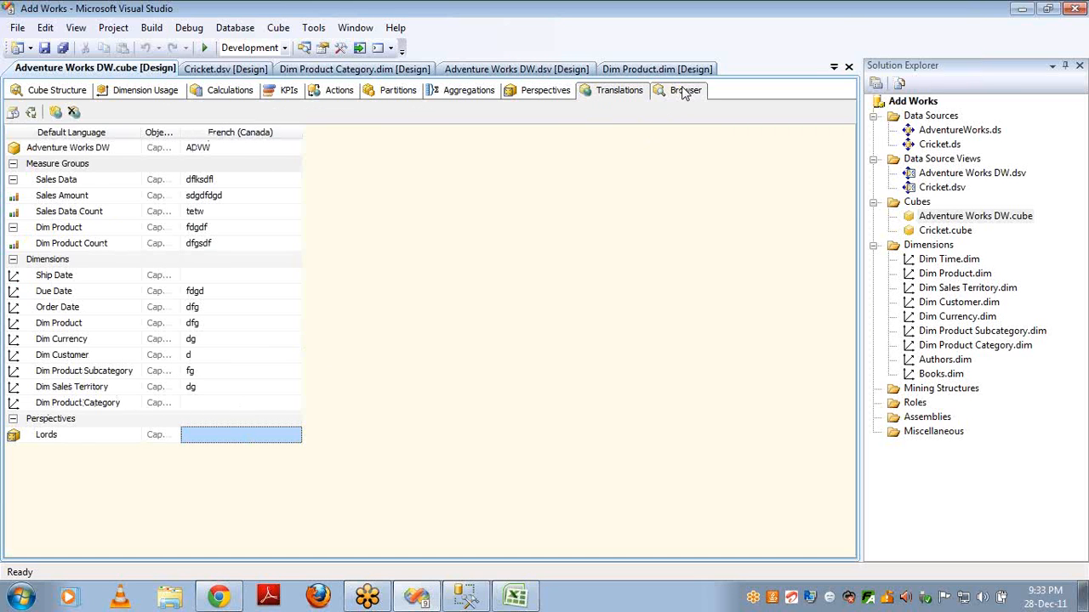
left_click(36, 167)
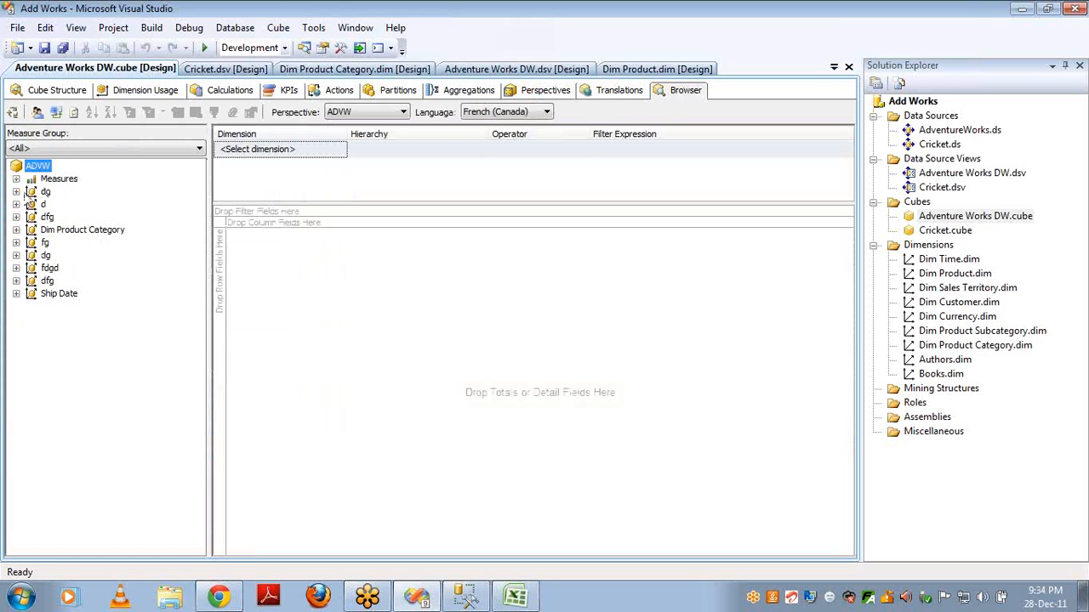
left_click(16, 191)
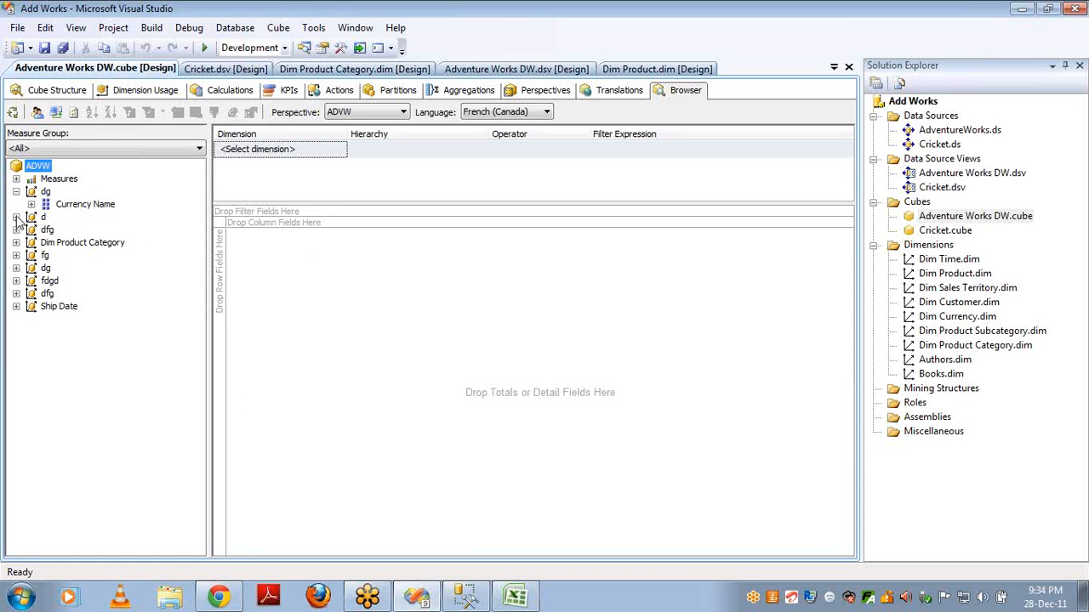
left_click(16, 217)
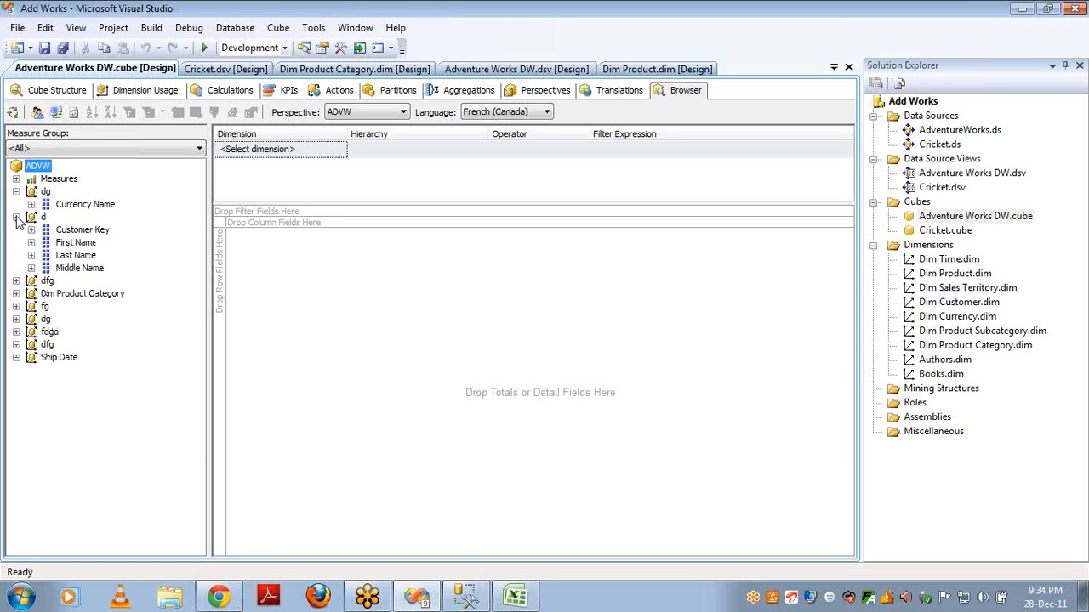
left_click(15, 281)
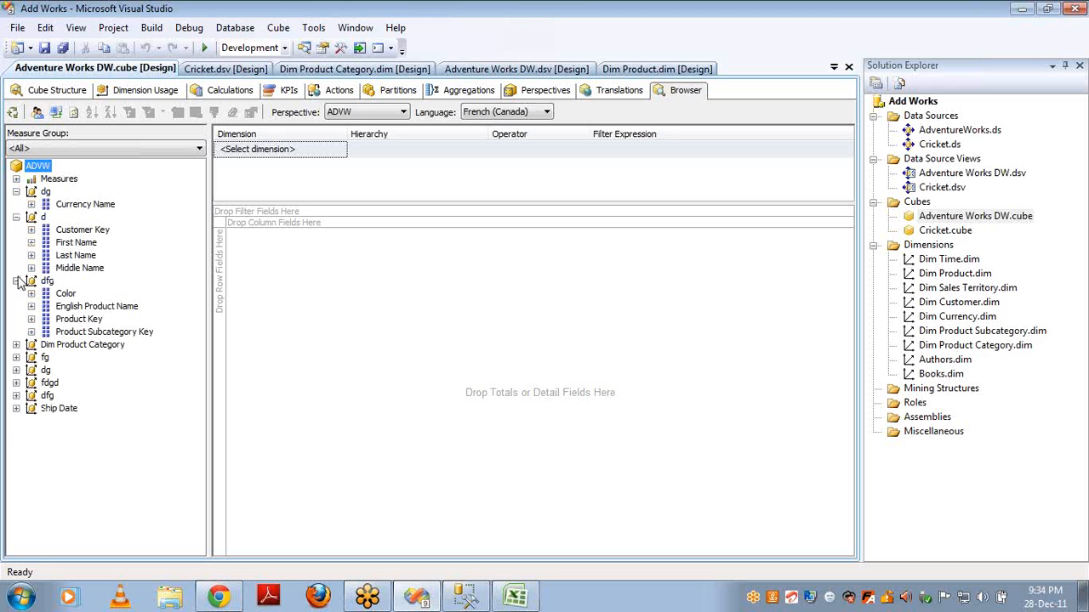
left_click(16, 345)
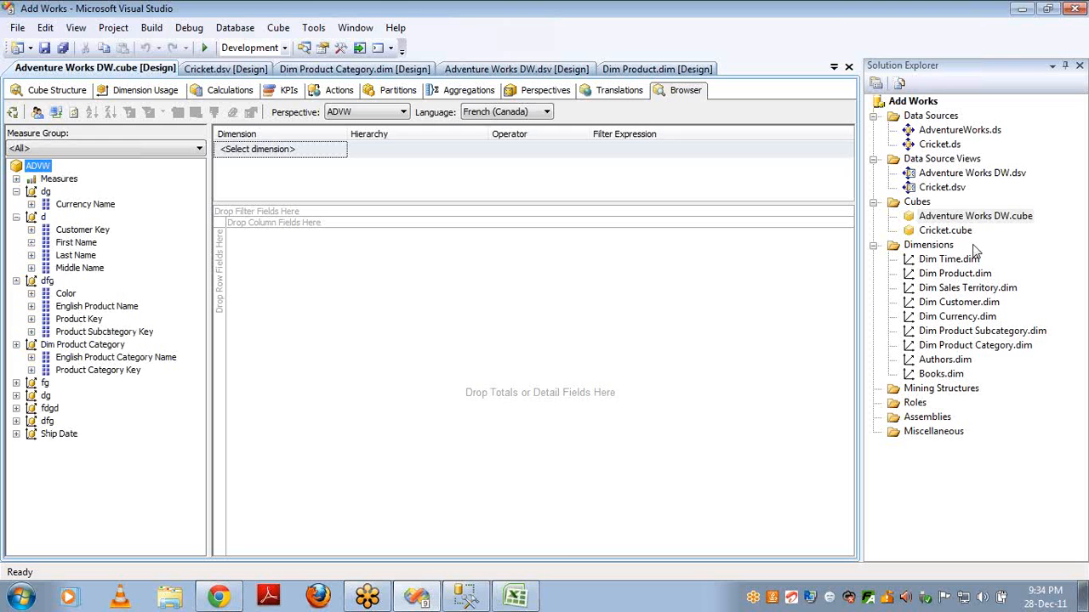
Add a French (Canada) translation to the Dim Time dimension.
left_click(945, 260)
double_click(945, 260)
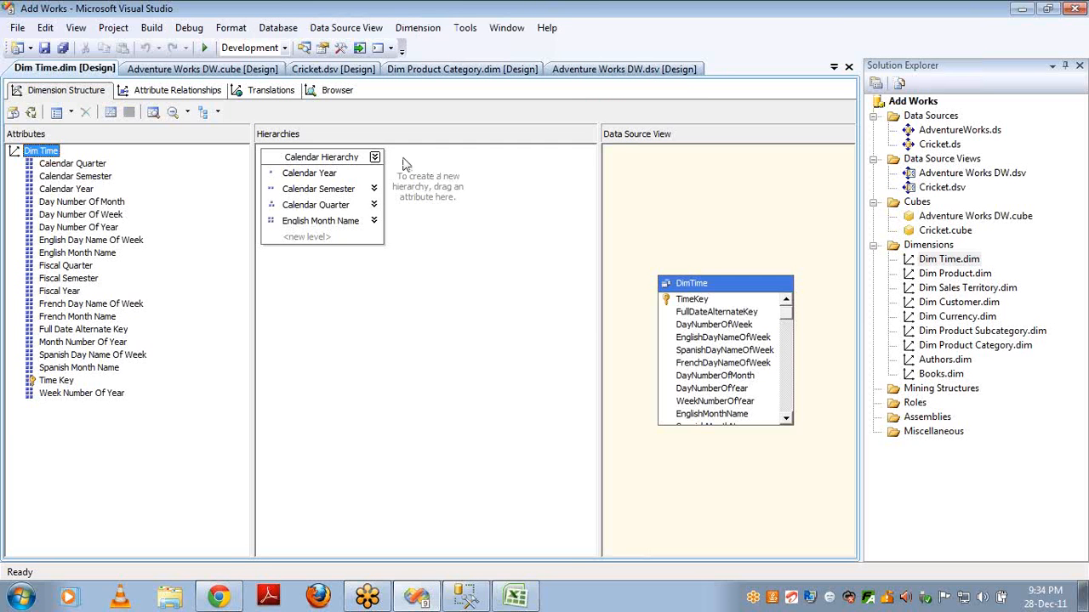
left_click(271, 91)
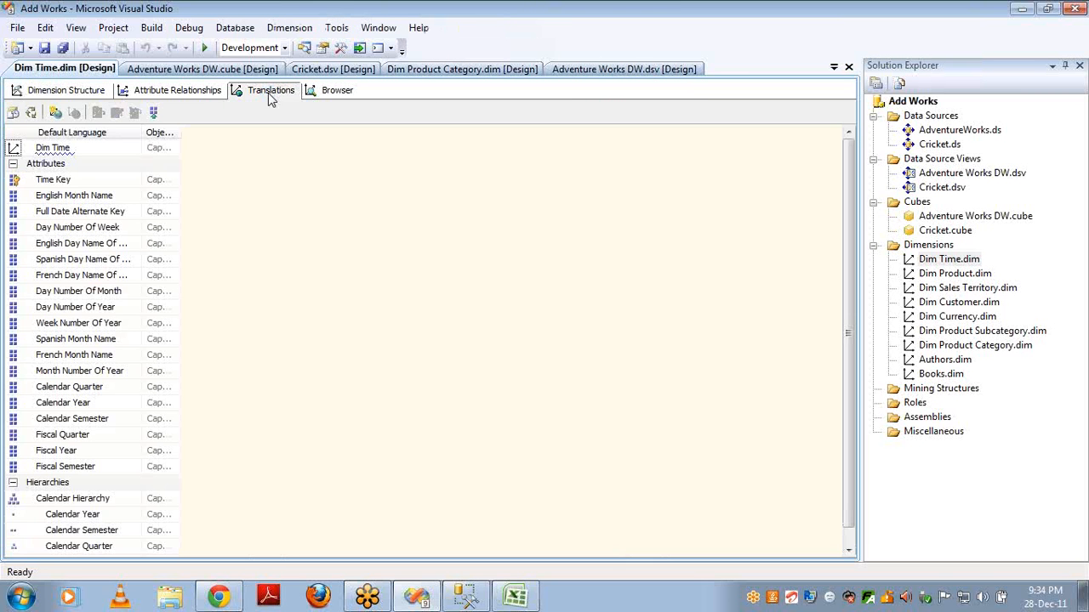
left_click(54, 113)
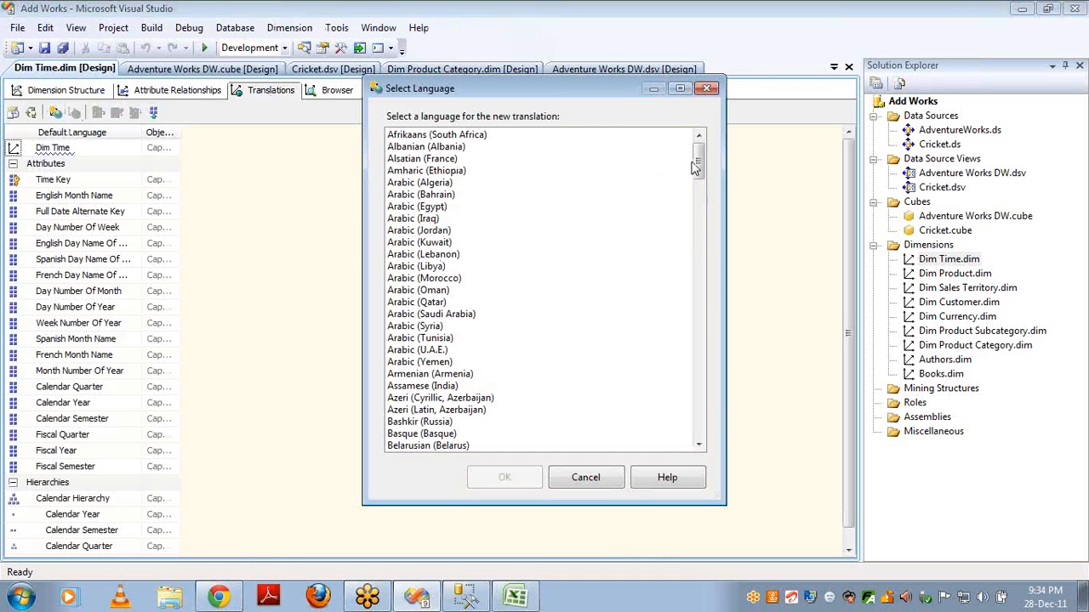
left_click_drag(696, 167, 711, 261)
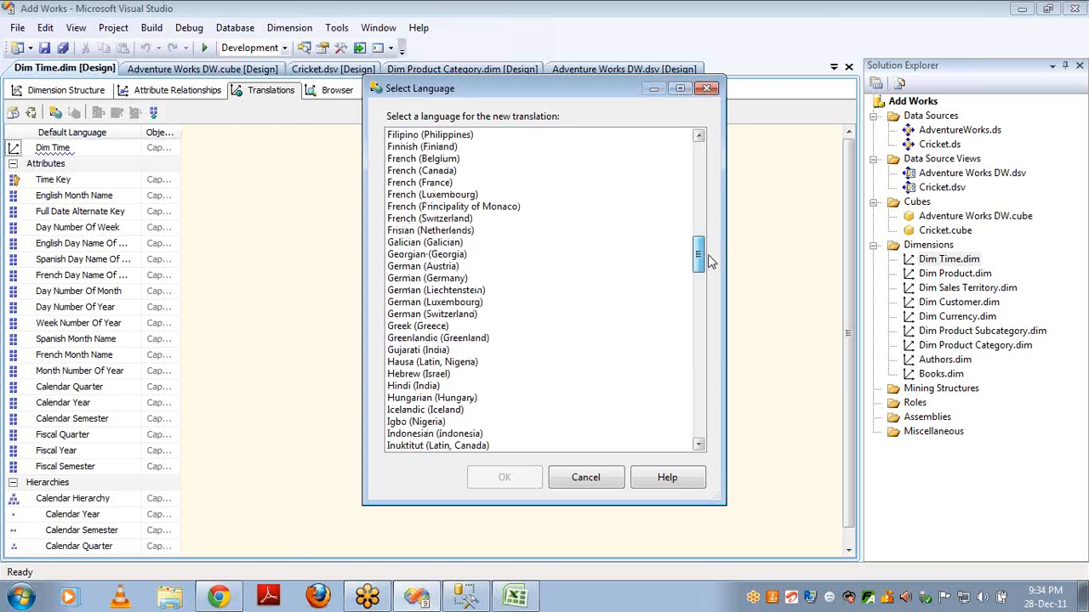
double_click(421, 170)
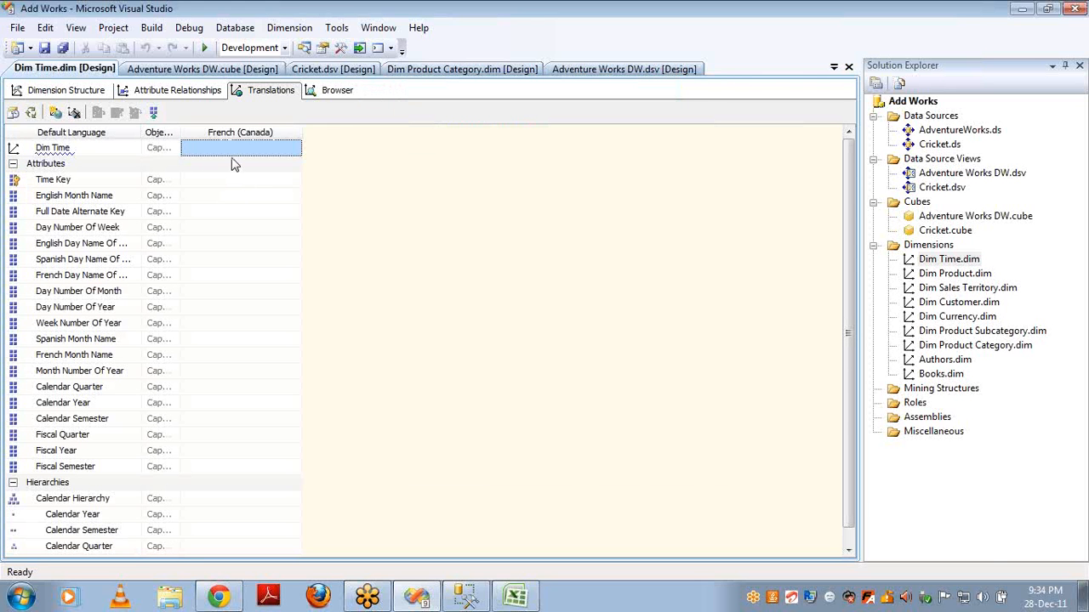
Caption the Dim Time dimension "eta" and its Time Key attribute "lkflasd" in French (Canada).
left_click(230, 149)
type("eta")
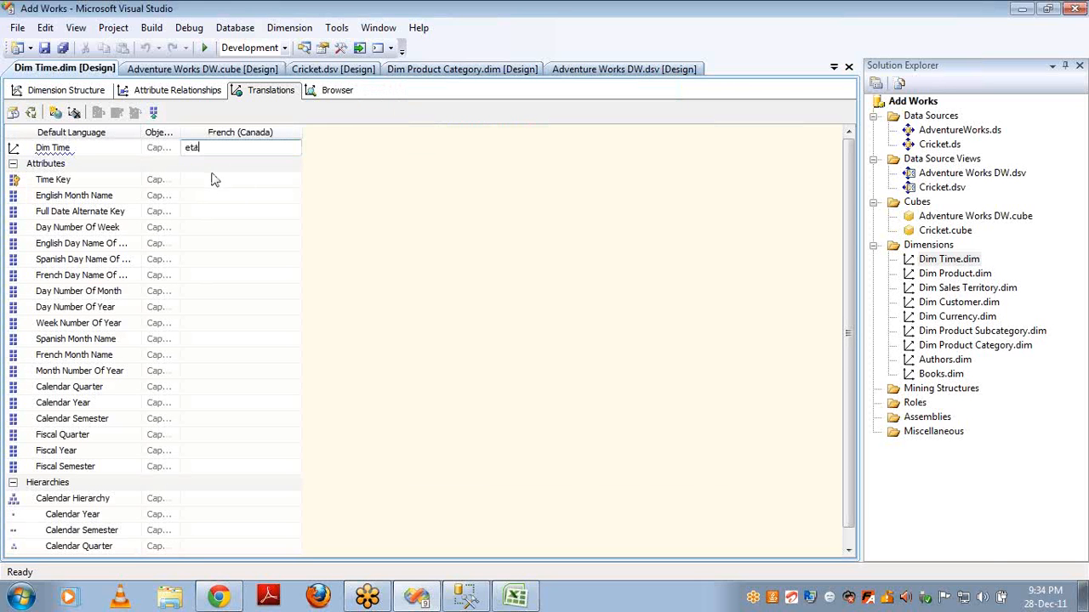
left_click(212, 181)
type("lkflasd")
key("Return")
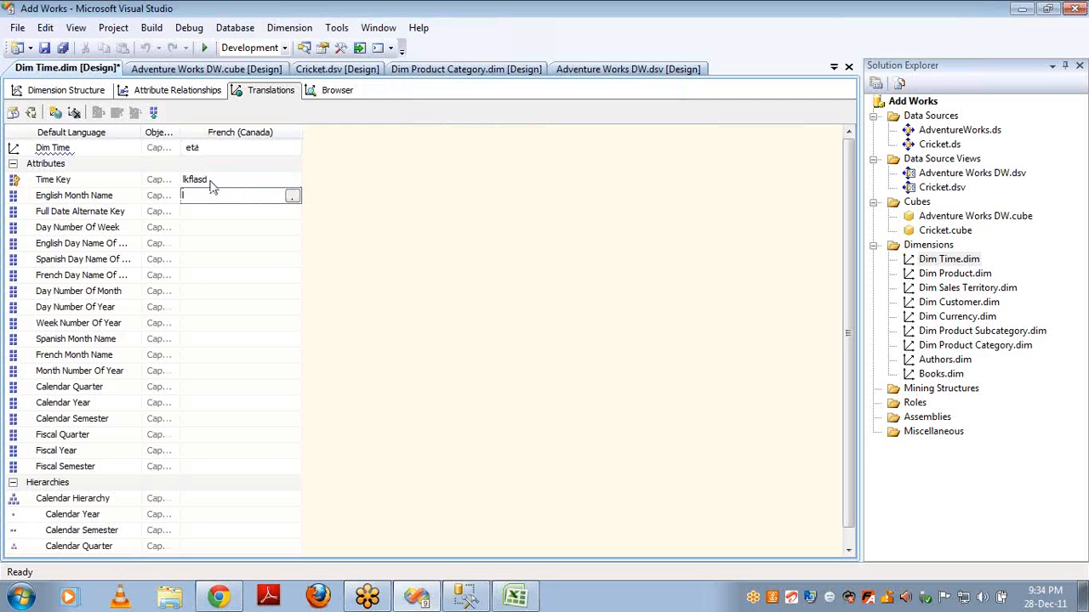
Fill the French (Canada) captions from English Month Name to Fiscal Semester with placeholder text such as "fgadlfg", "fgadfh", "fah" and "fs".
type("fgadlfg")
key("Return")
type("fgadfh")
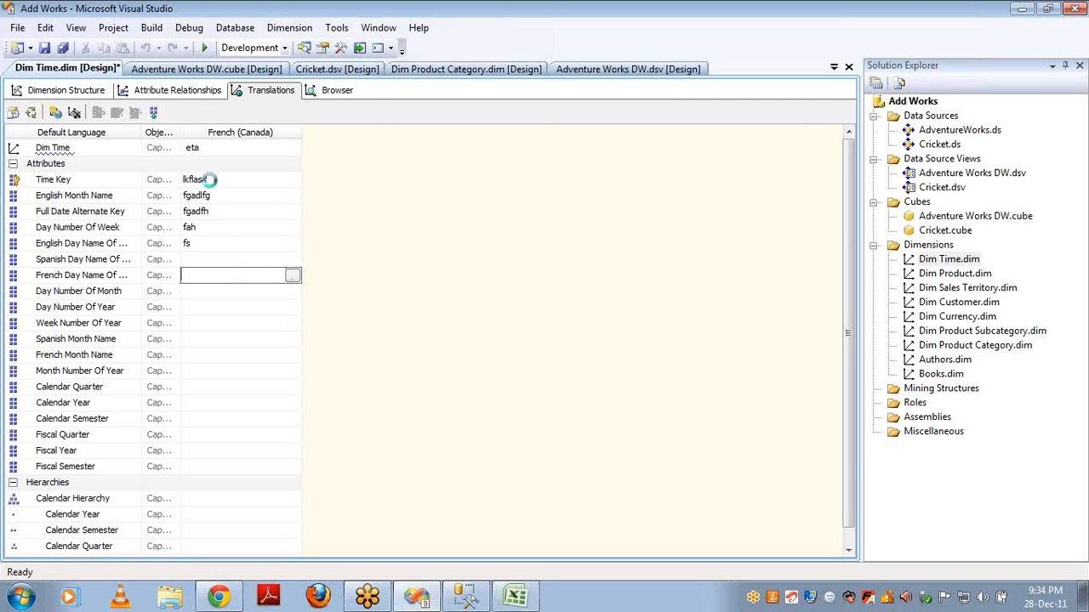
type(" fah fs gh sfgh")
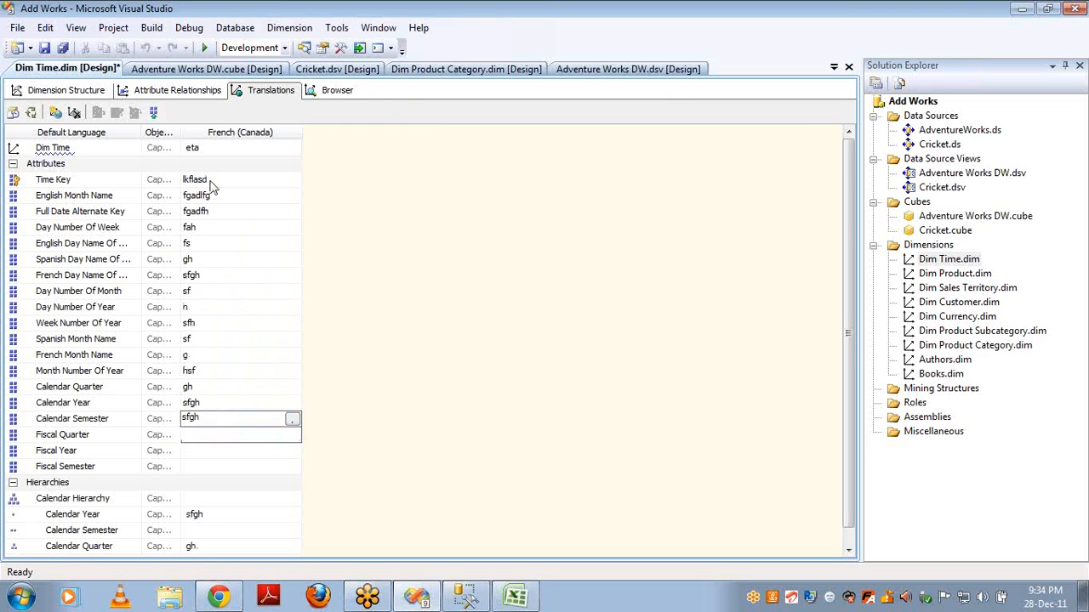
type(" sf n sfh sf g hsf gh sfgh sfgh fsgh fs n")
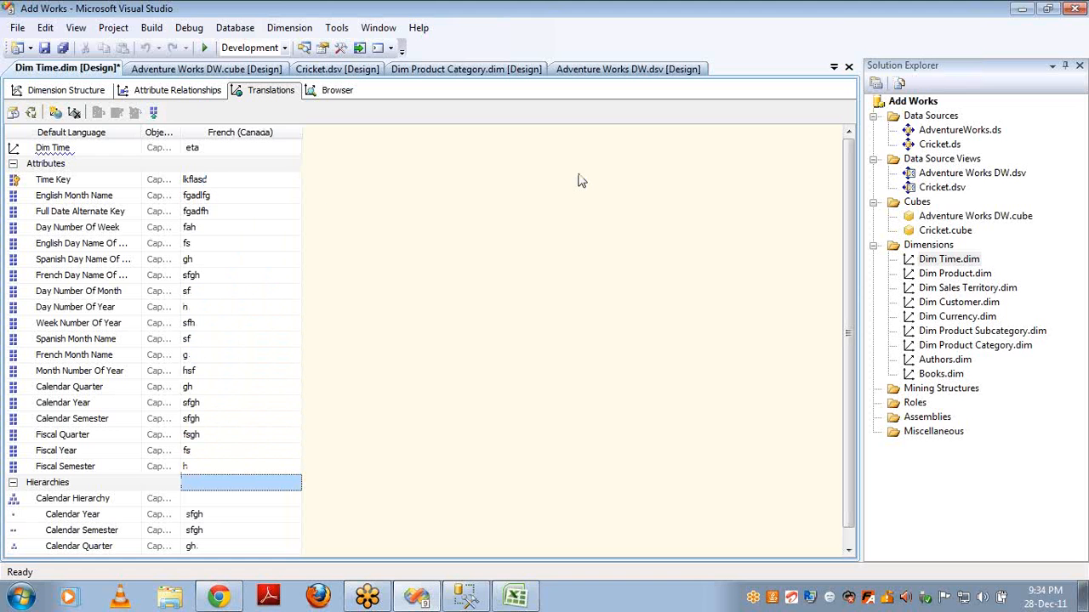
Return to the Adventure Works DW cube, deploy the project and fully process the cube, closing the processing dialogs when done.
double_click(941, 217)
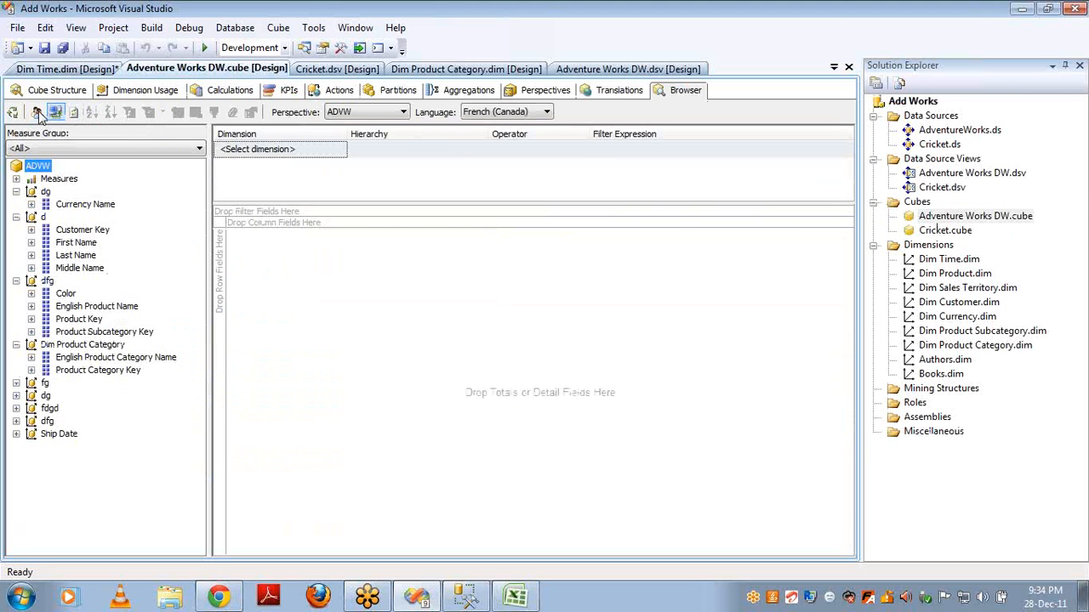
left_click(15, 113)
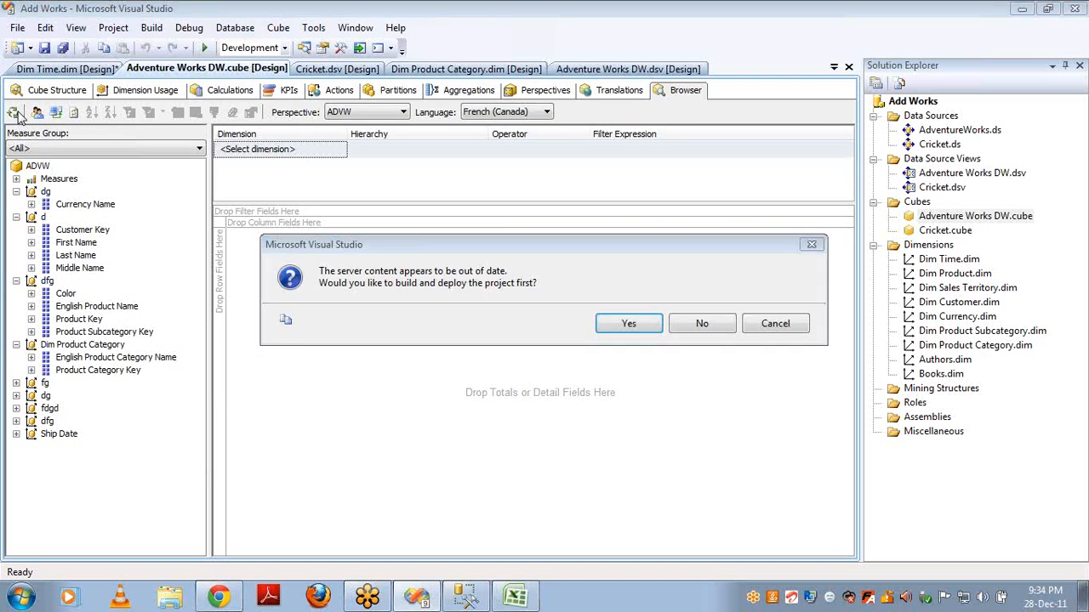
key("Return")
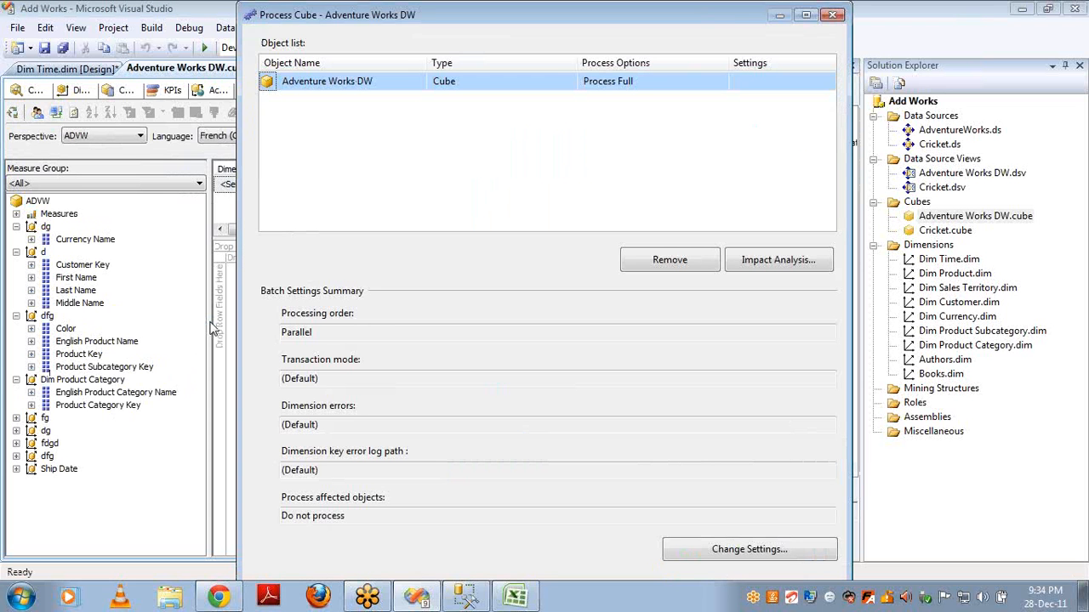
key("Return")
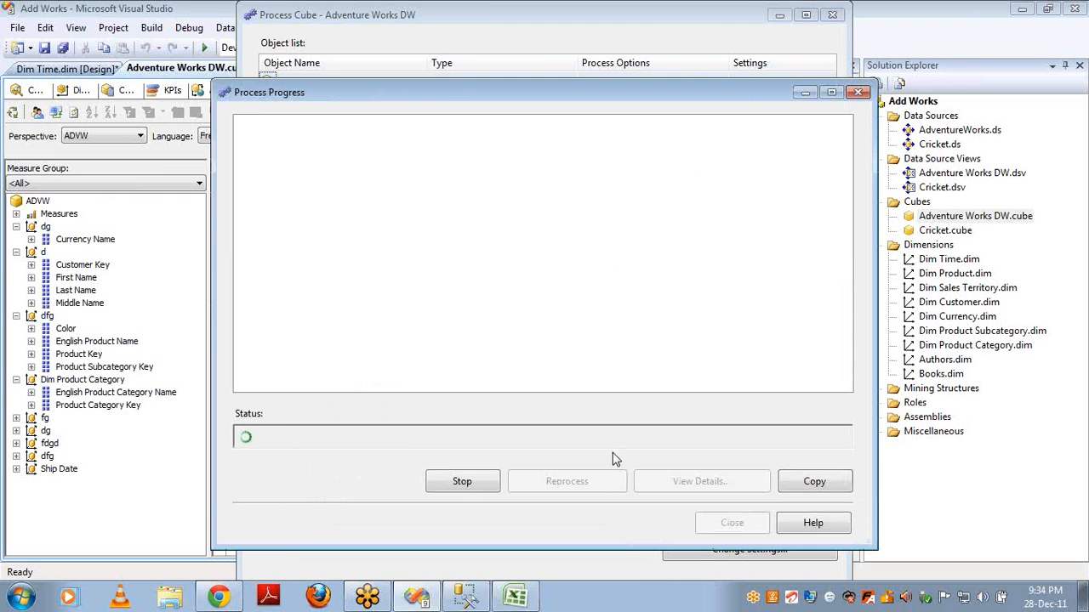
left_click(733, 524)
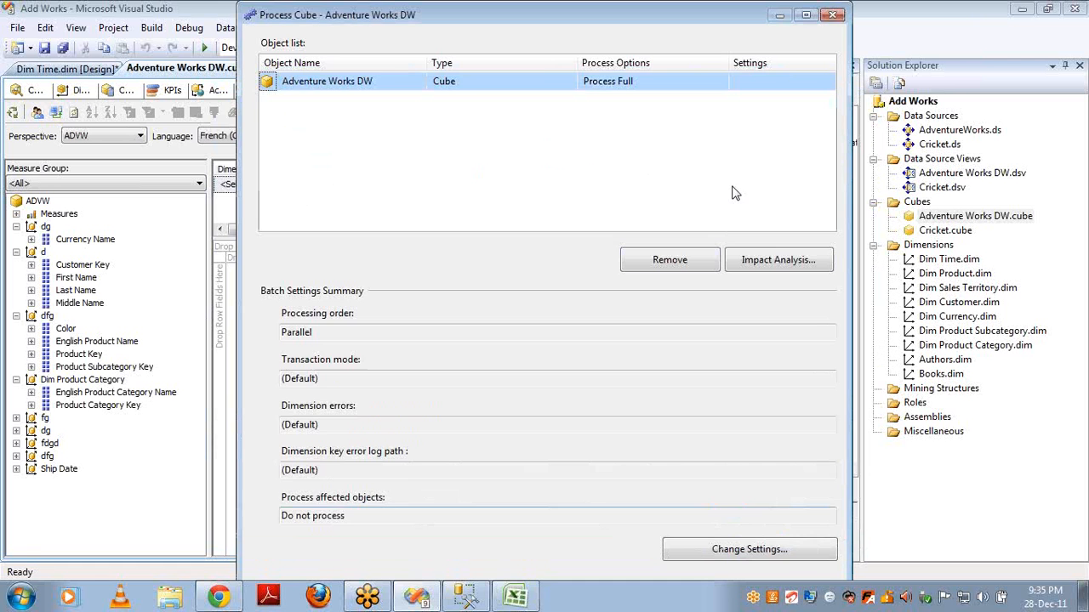
left_click(832, 17)
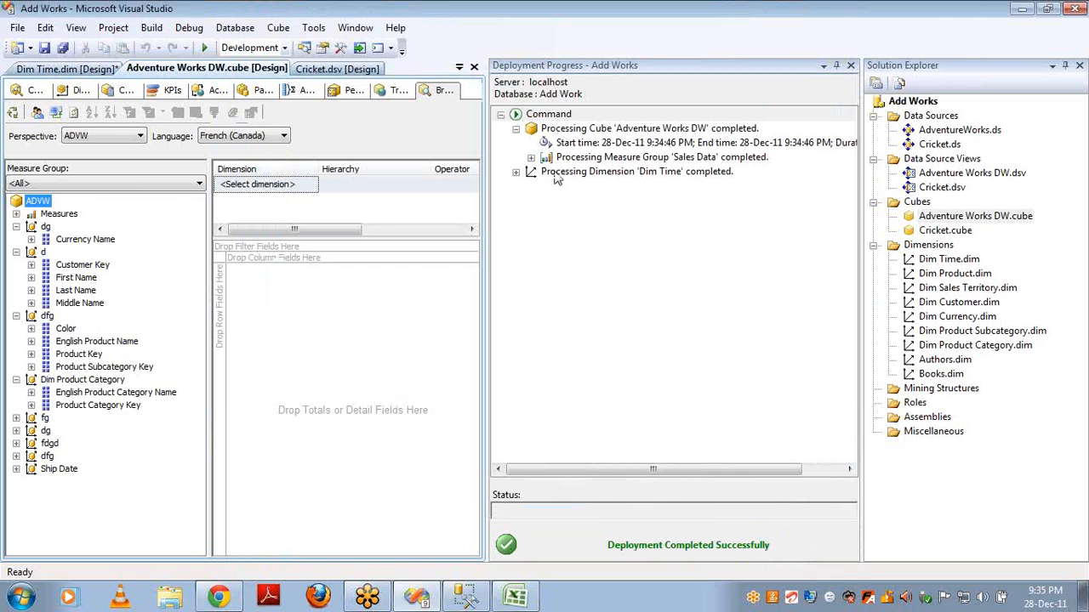
Reconnect the cube browser and expand the Ship Date dimension to inspect its attribute names, with the deployment progress pane closed.
left_click(54, 114)
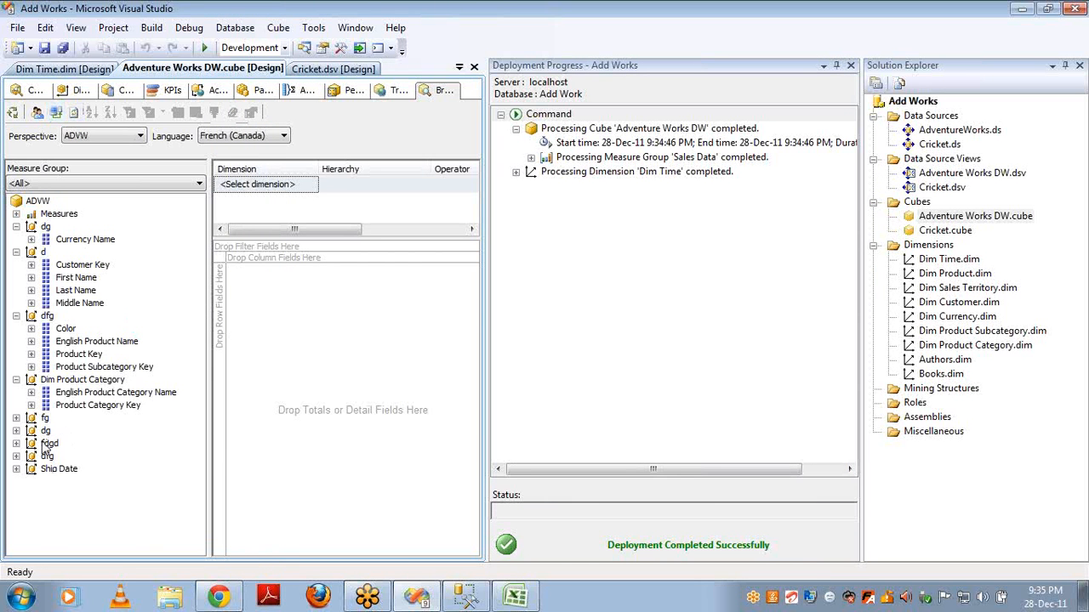
left_click(17, 469)
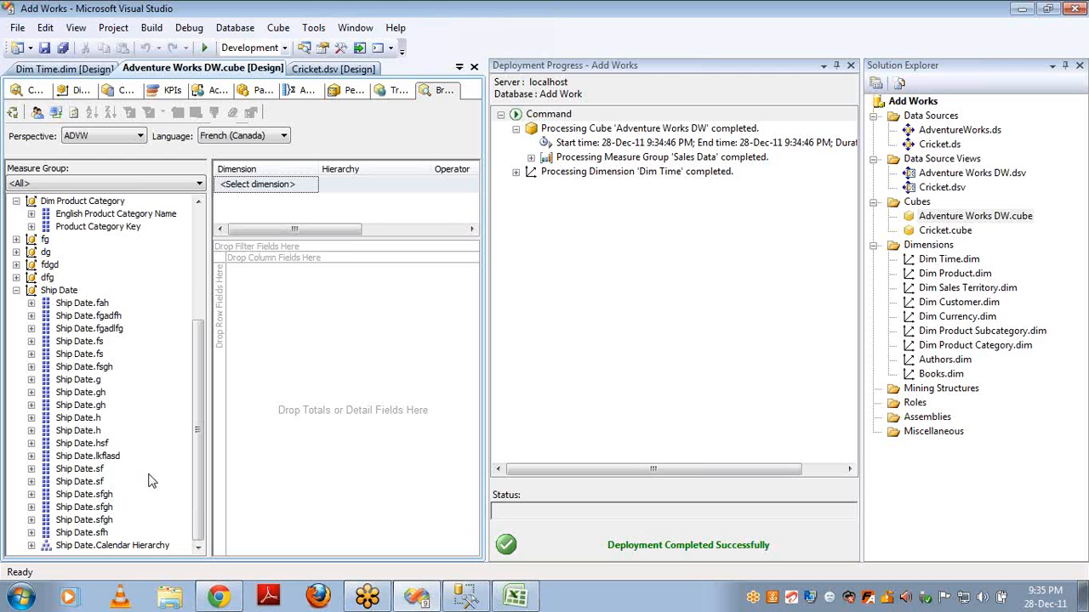
left_click(850, 66)
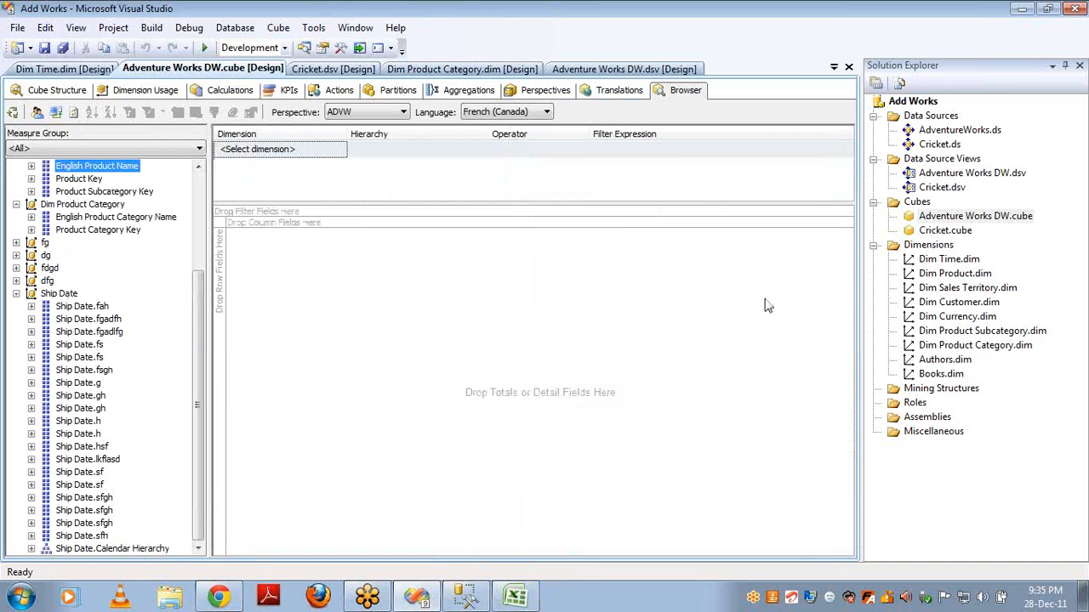